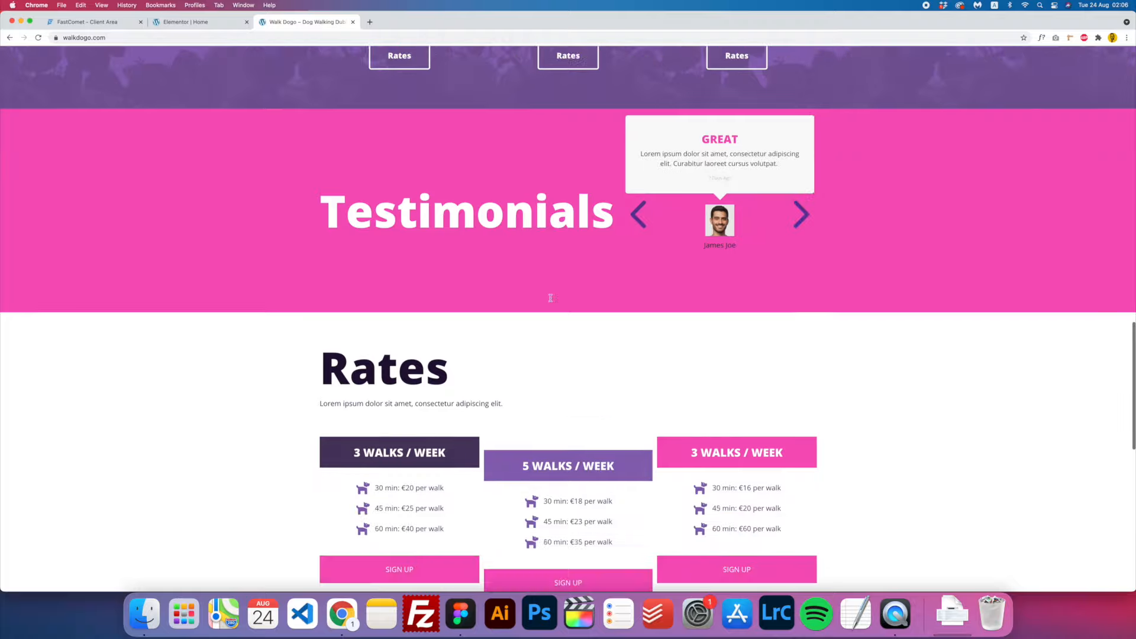
scroll(561, 314, down, 5)
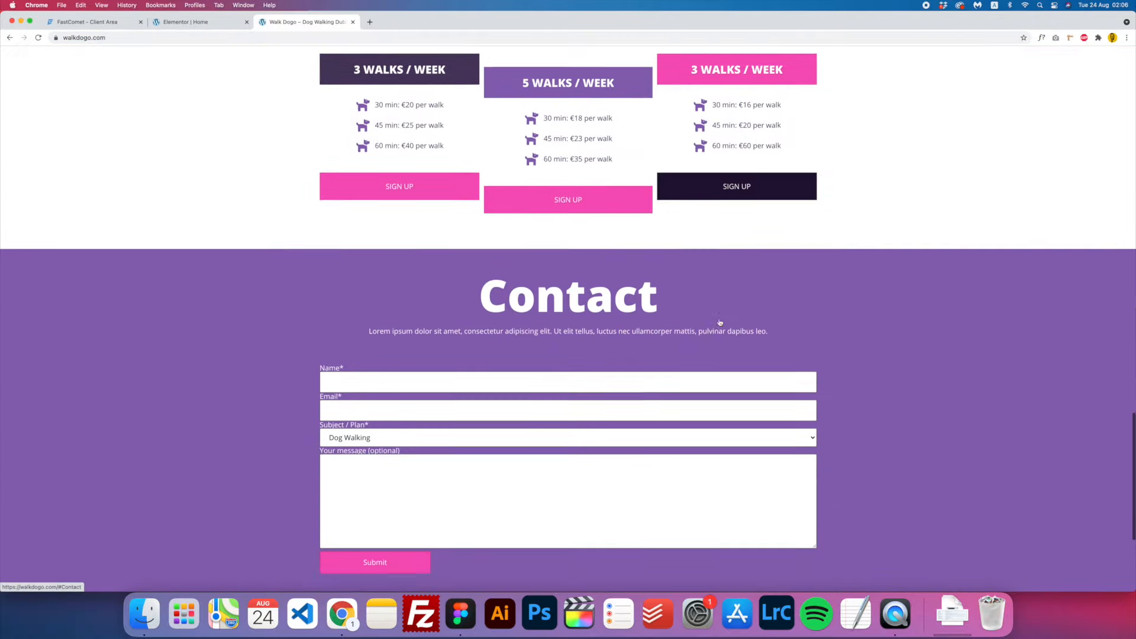
- Scroll the walkdogo.com preview through its Testimonials, Rates and Contact sections
scroll(589, 388, up, 12)
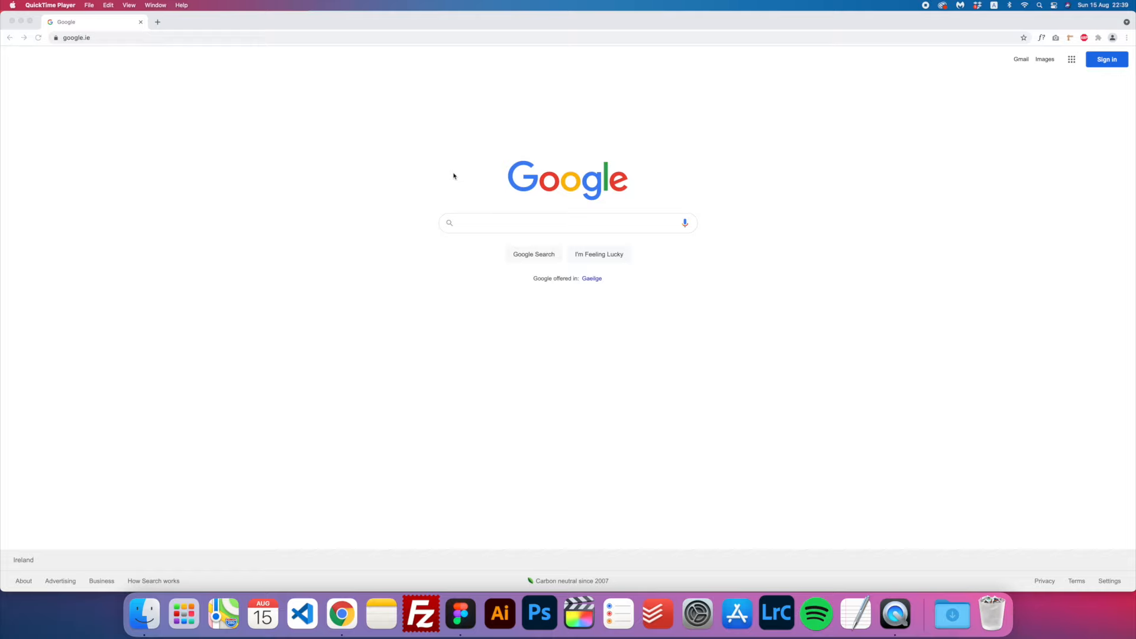
- Load fastcomet.com from the Chrome address bar
click(144, 37)
text(fastco)
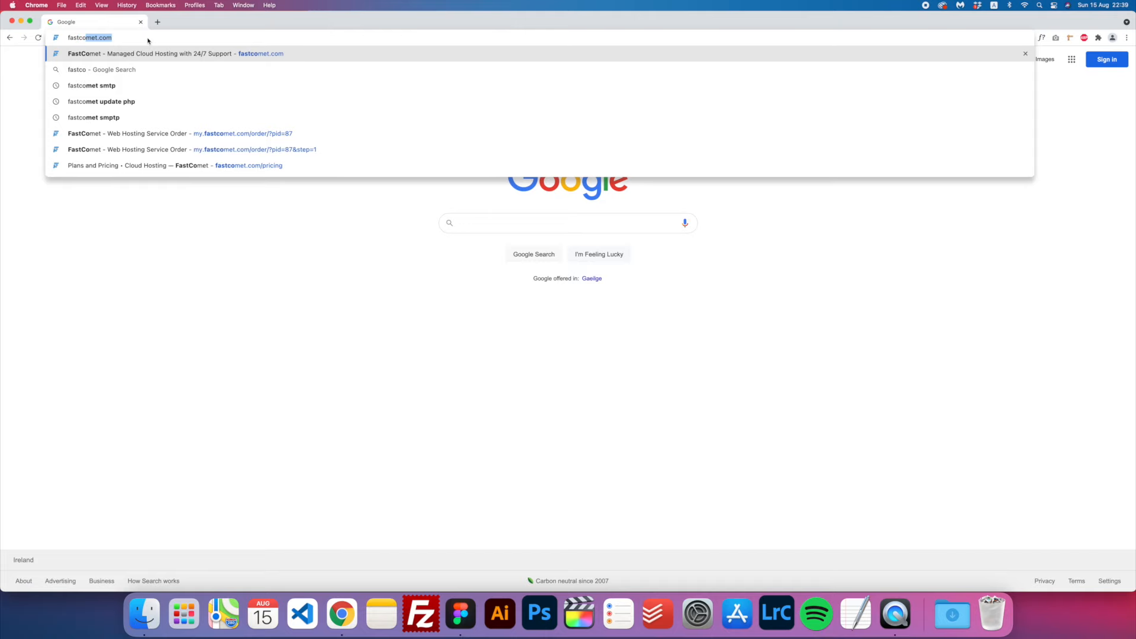
key(Return)
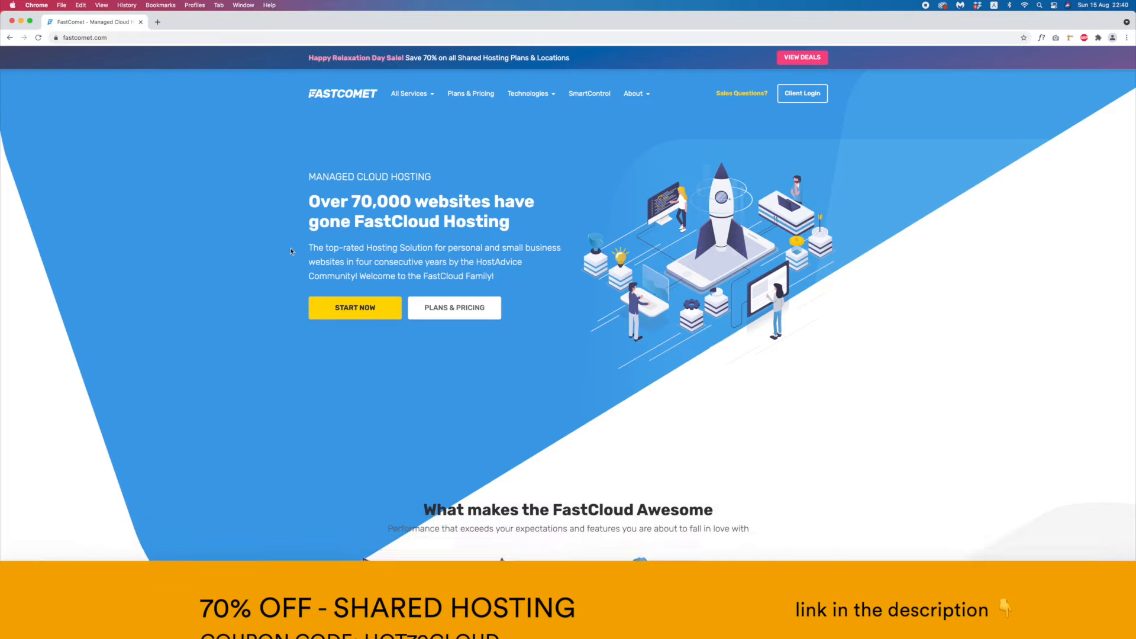
- Browse the FastComet homepage, start the sign-up and select the $2.95/mo FastCloud plan
scroll(571, 350, down, 15)
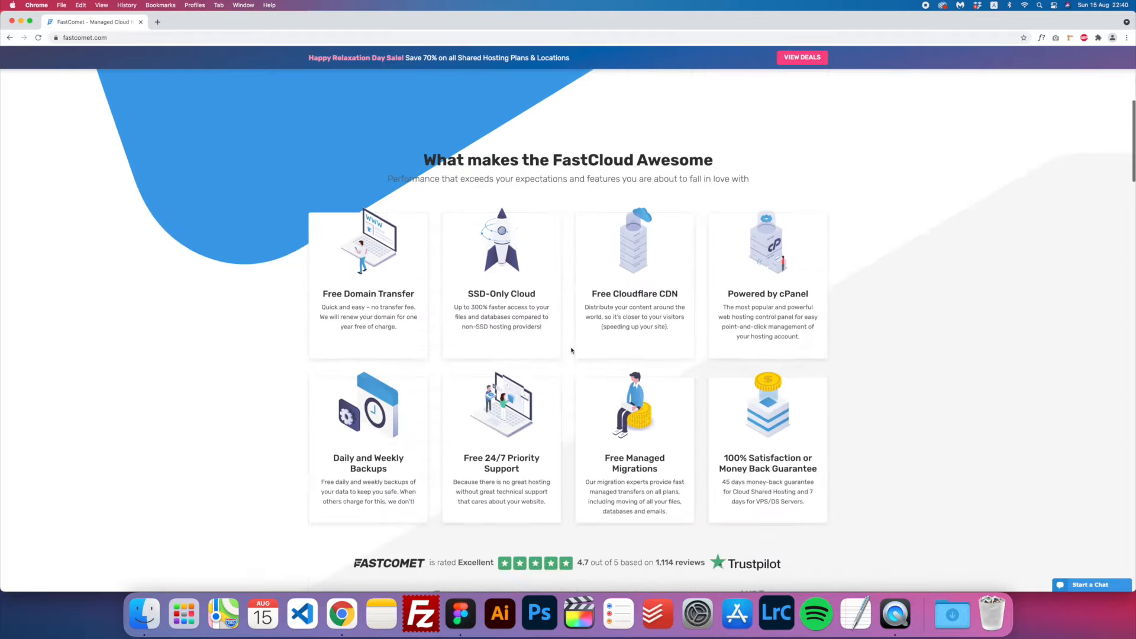
scroll(571, 350, up, 7)
scroll(570, 351, down, 4)
scroll(571, 350, up, 10)
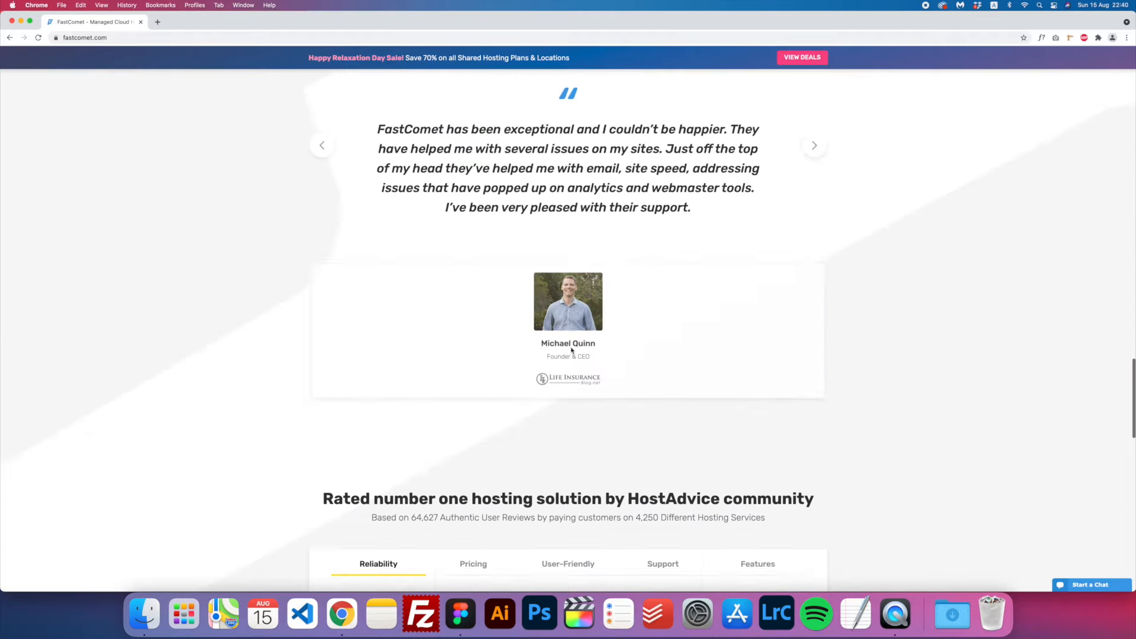
scroll(571, 350, down, 7)
scroll(570, 351, up, 20)
scroll(570, 350, up, 5)
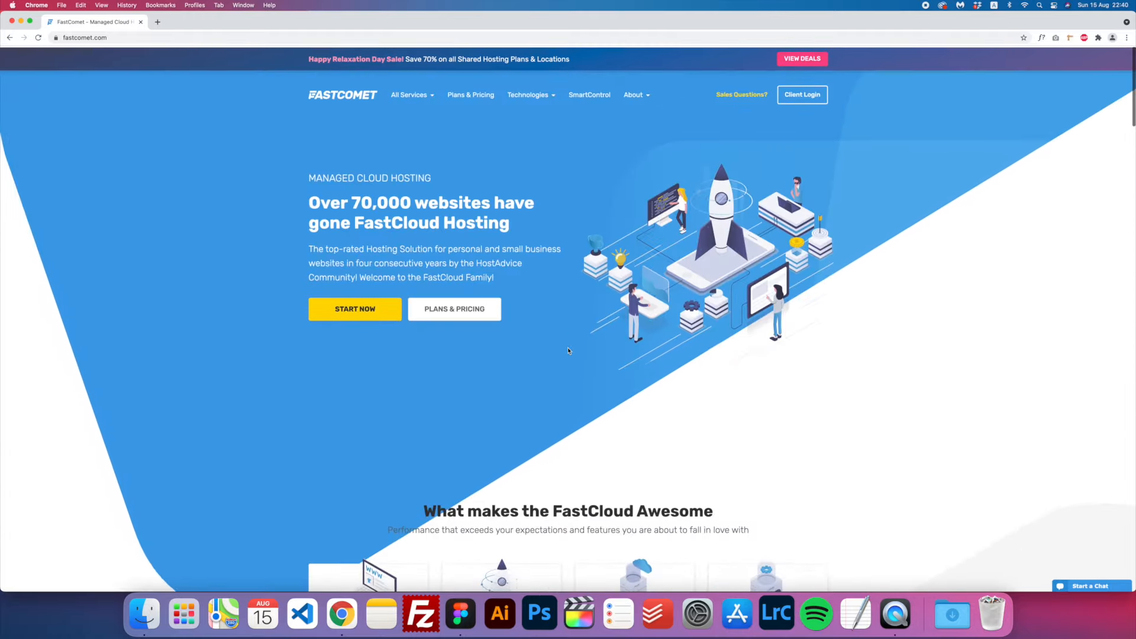
click(364, 312)
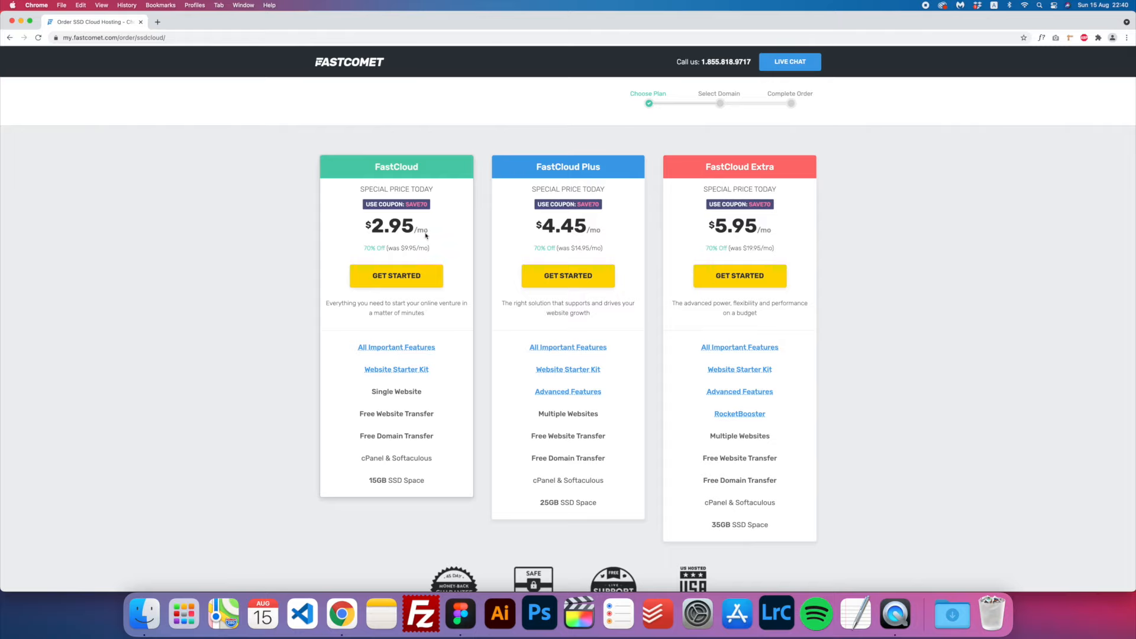
double_click(393, 171)
click(390, 283)
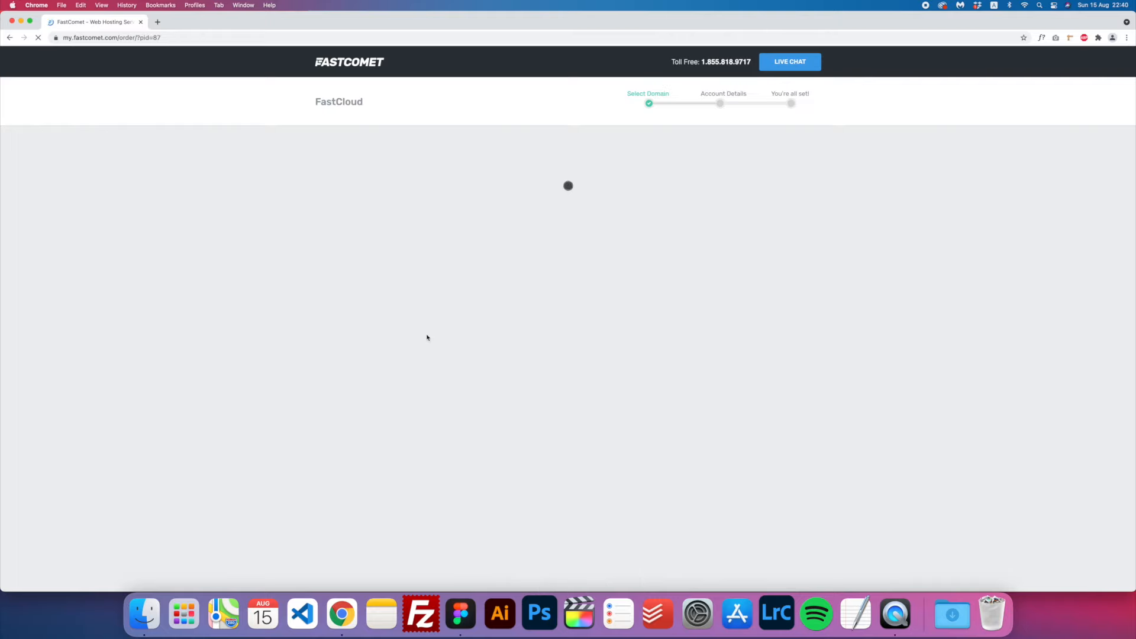
- On Register a domain, enter 'walkdogo' with the .com extension and submit it
click(614, 188)
click(441, 232)
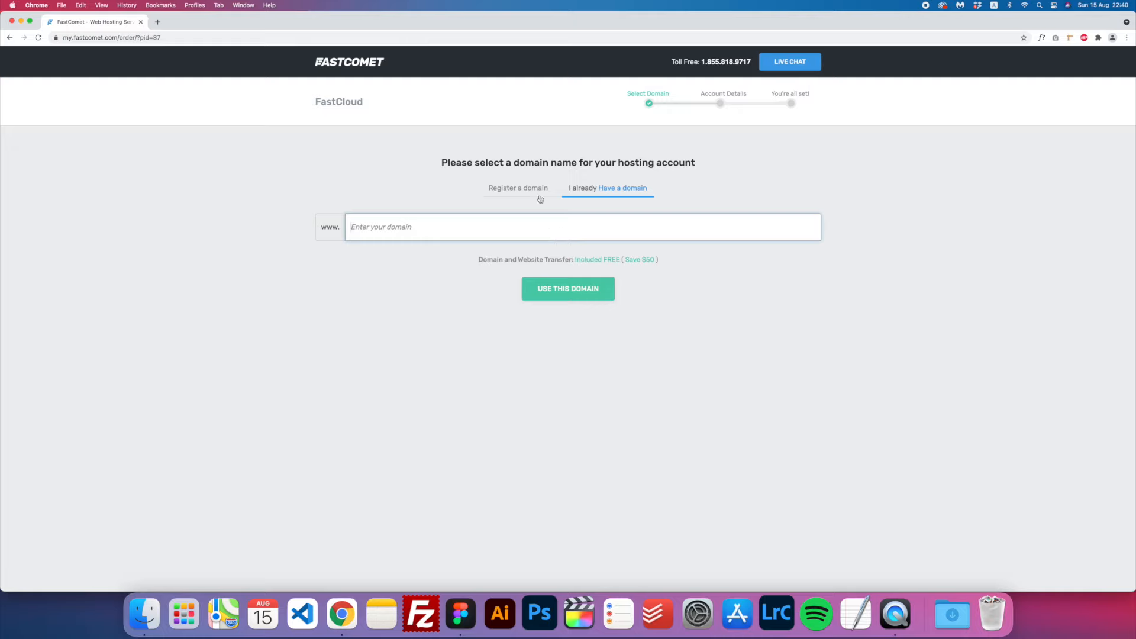
click(520, 191)
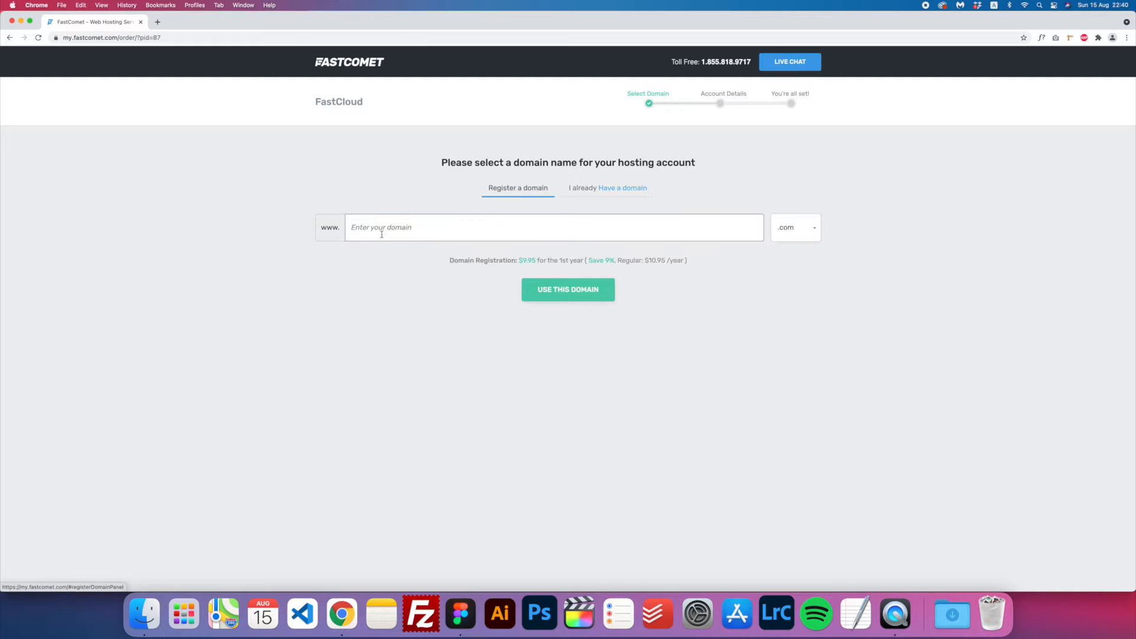
click(441, 230)
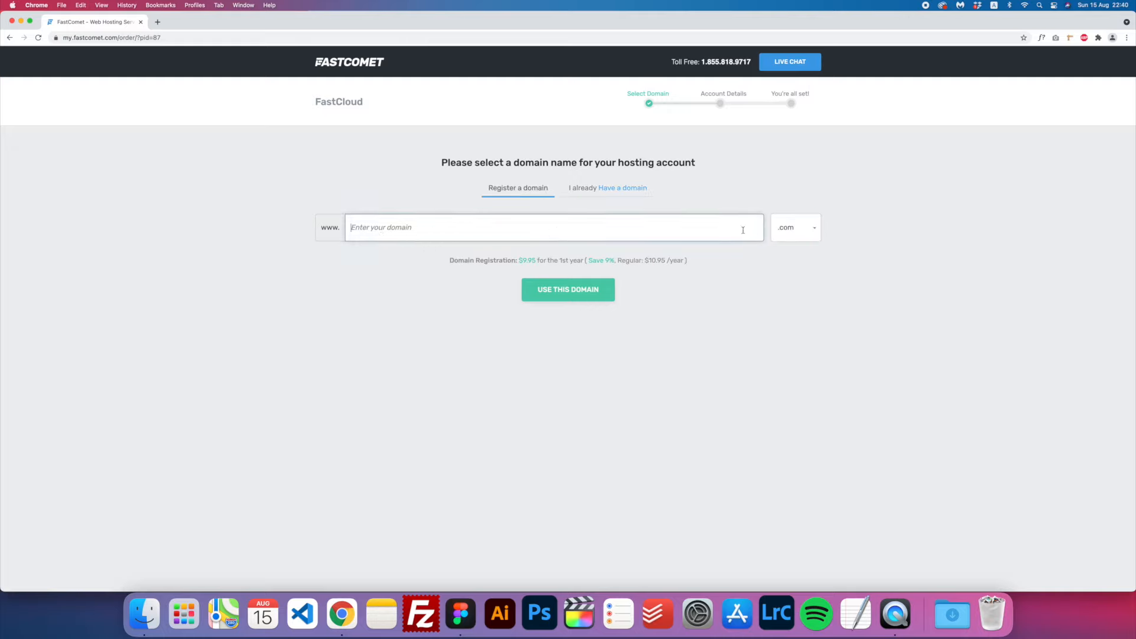
click(814, 228)
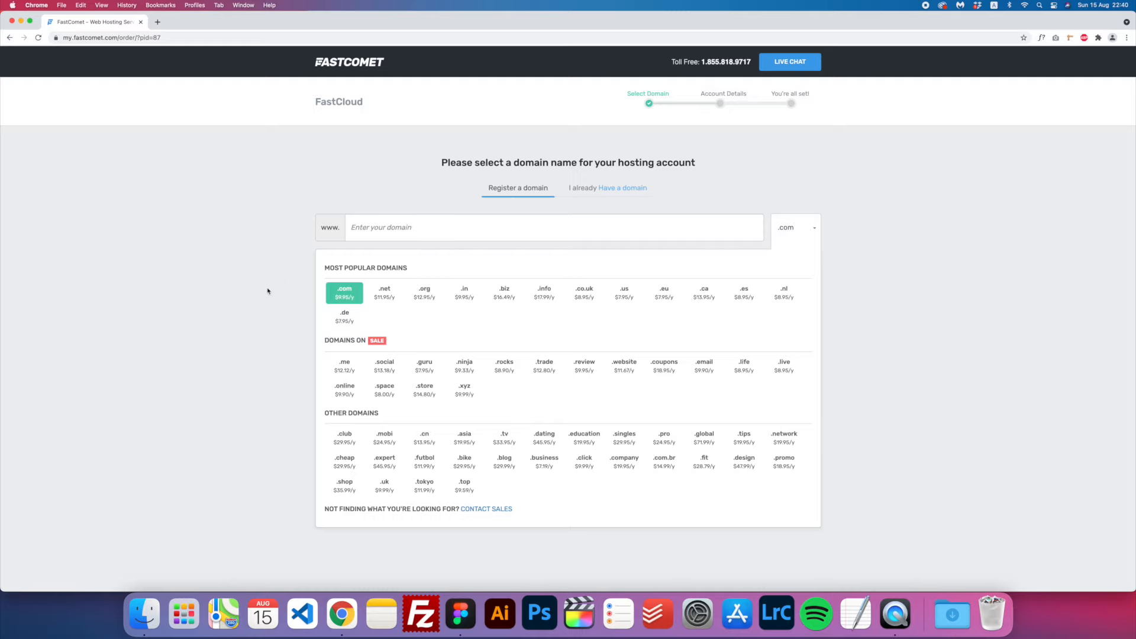
click(381, 226)
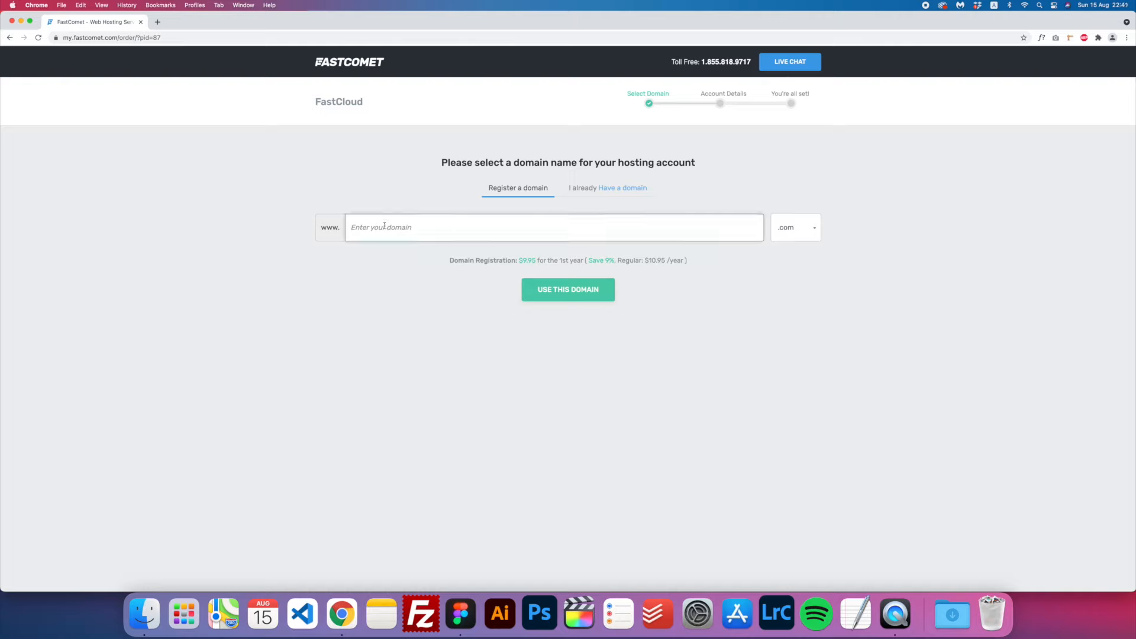
text(walkdogo)
click(577, 292)
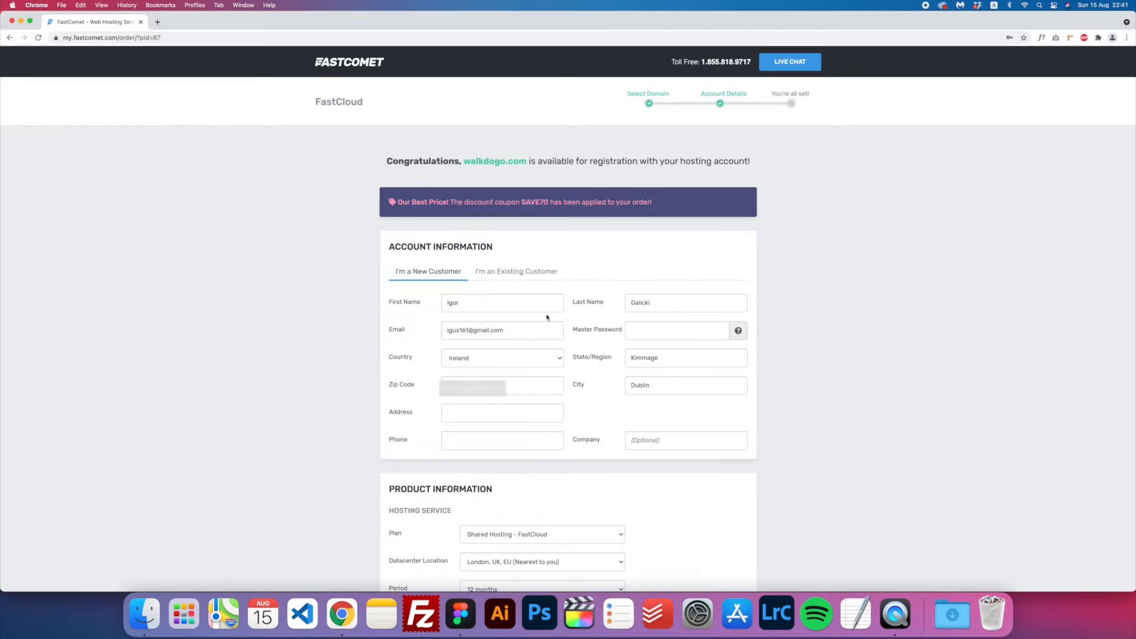
- Review the pre-filled new-customer account details and start on the Master Password field
scroll(546, 317, down, 1)
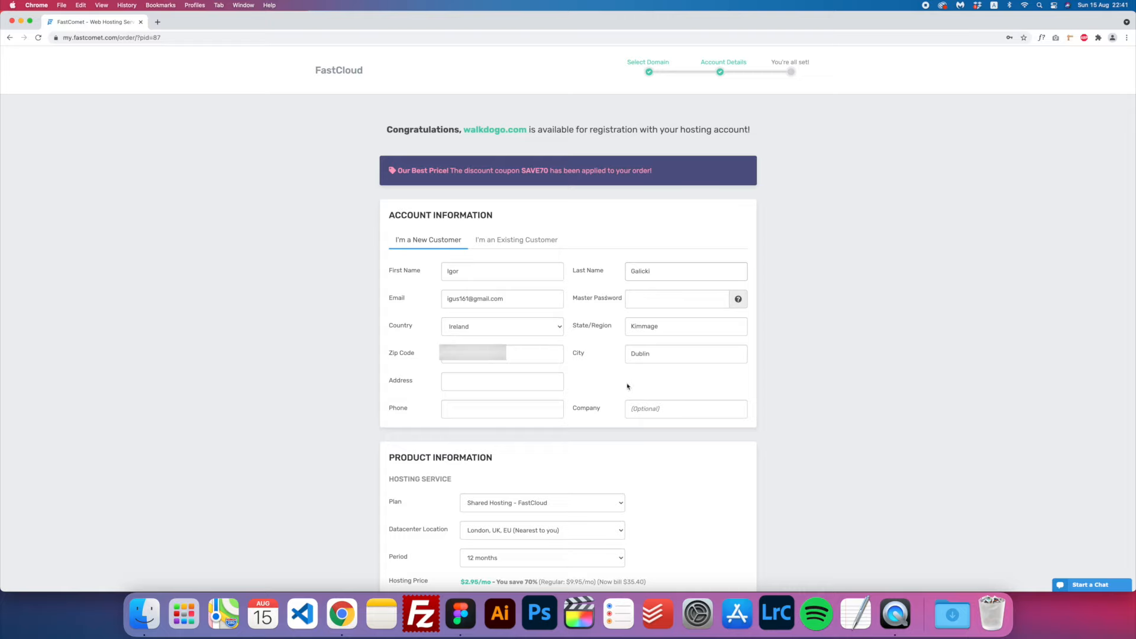
click(631, 299)
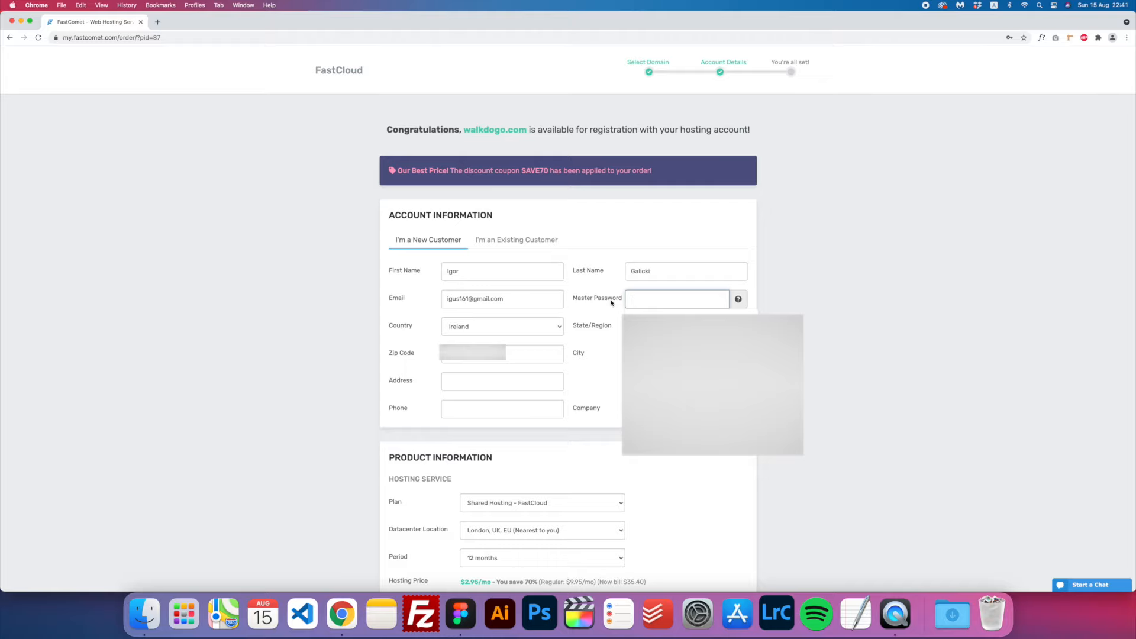
click(601, 360)
scroll(645, 296, down, 5)
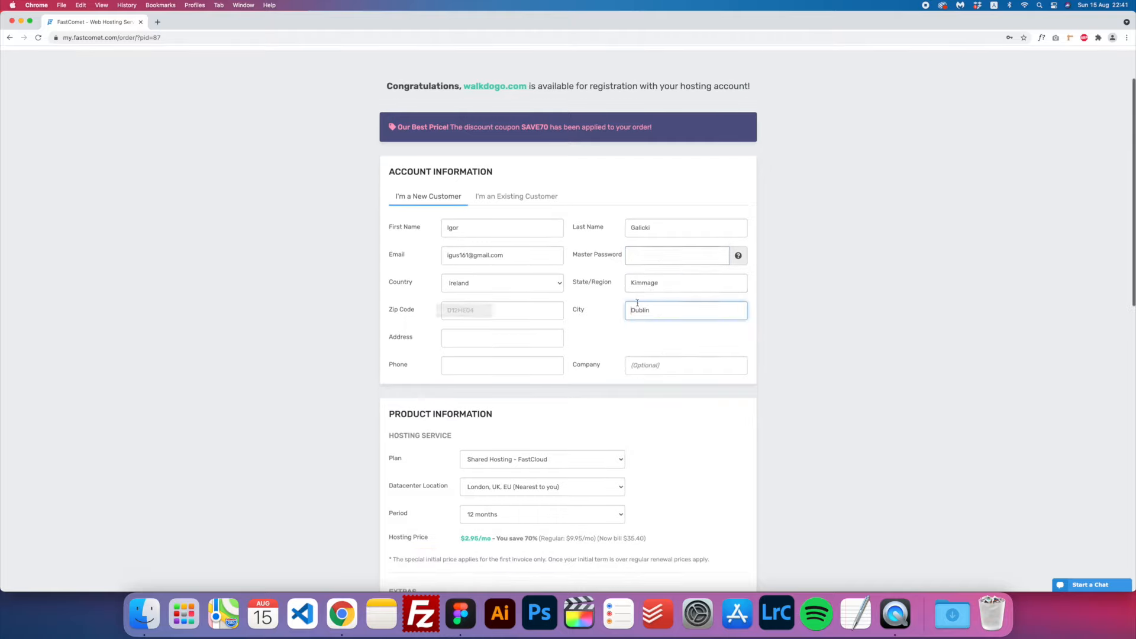
scroll(578, 187, up, 5)
scroll(514, 289, down, 10)
scroll(514, 290, up, 4)
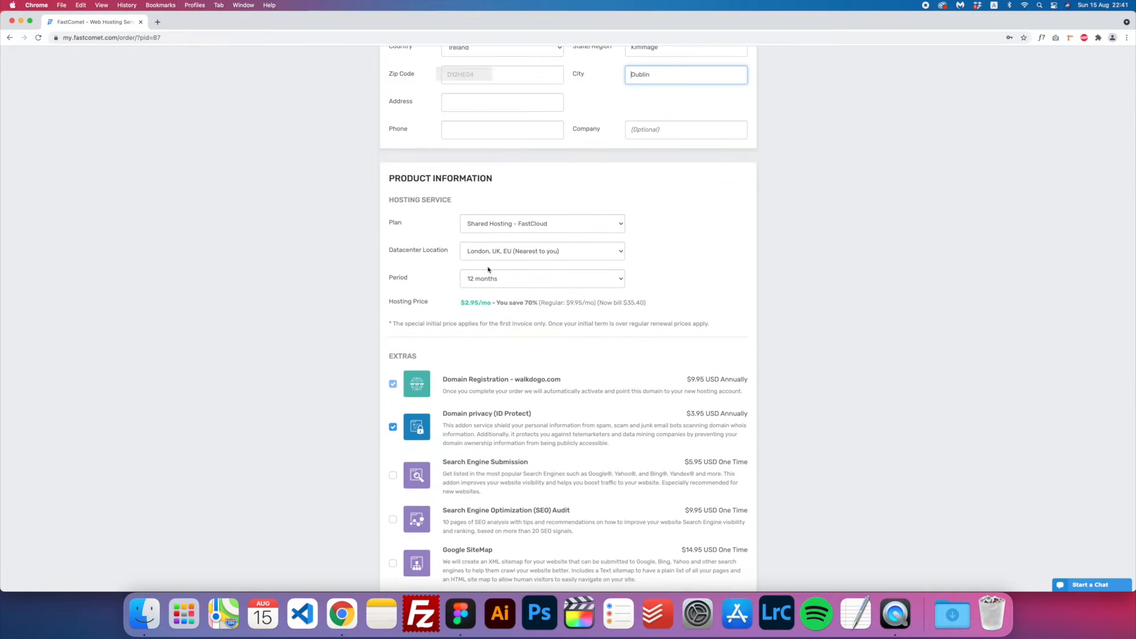
- Keep London, UK, EU as the datacenter location
click(555, 254)
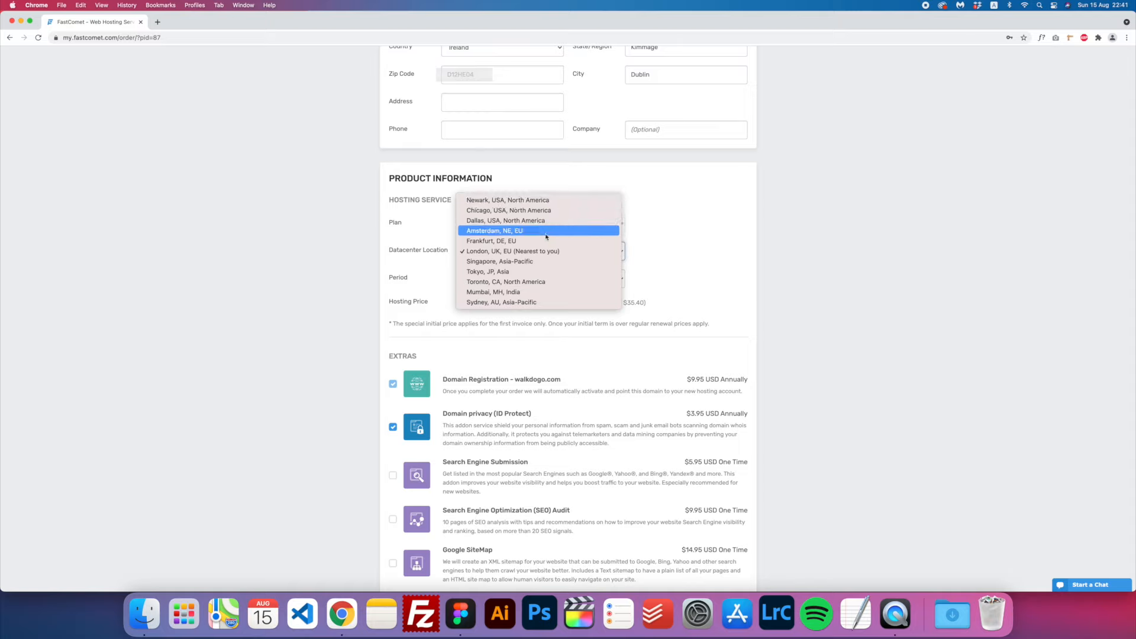
click(483, 253)
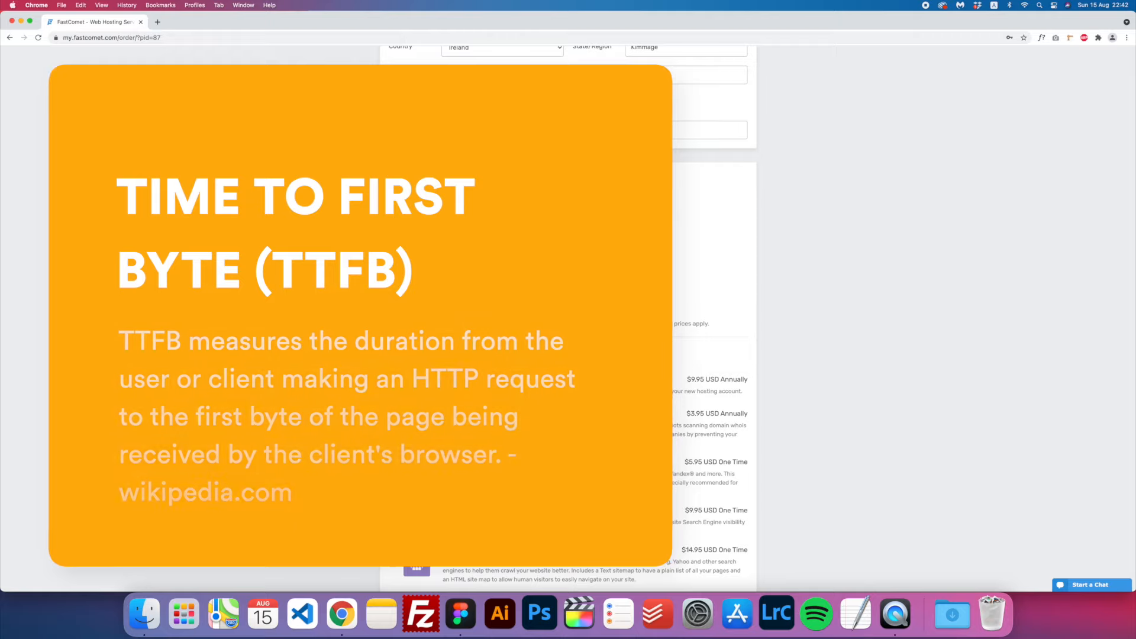
click(522, 254)
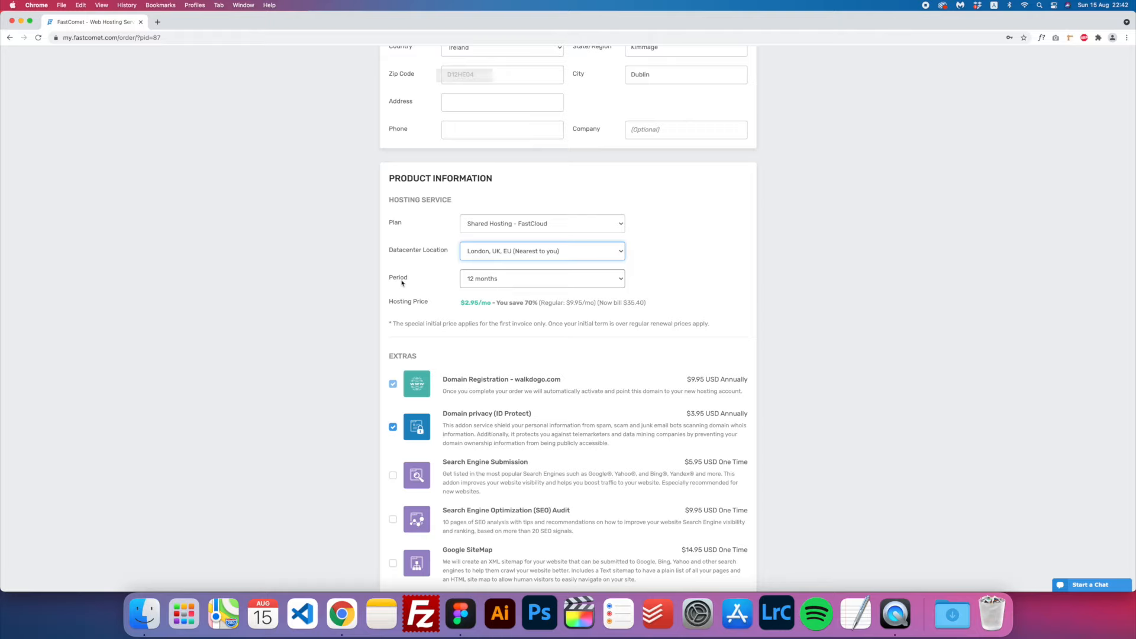
- Change the hosting period to 1 month, bringing the price to $2.95
click(502, 279)
click(493, 269)
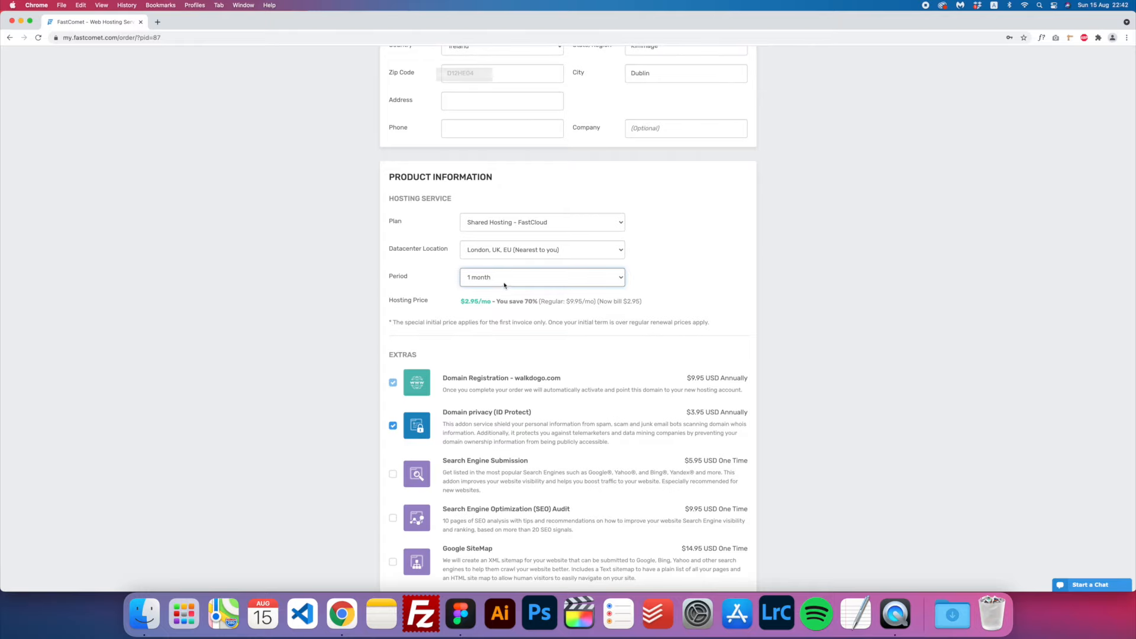
click(504, 285)
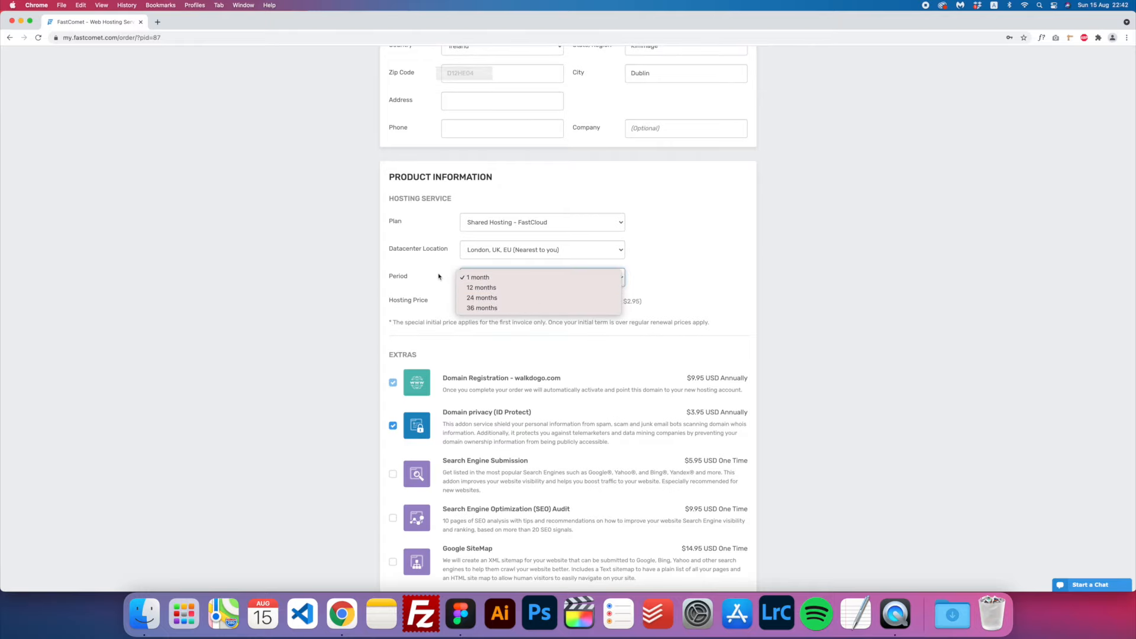
click(522, 278)
- Untick the Domain privacy (ID Protect) add-on and review the $12.90 order total
scroll(536, 311, down, 3)
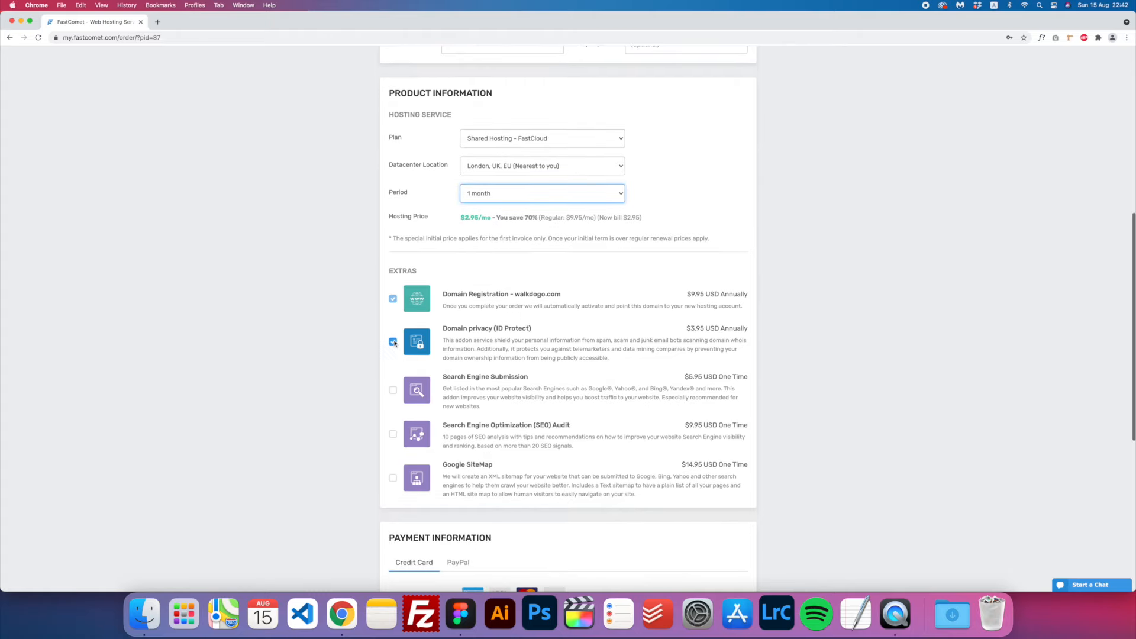
click(393, 343)
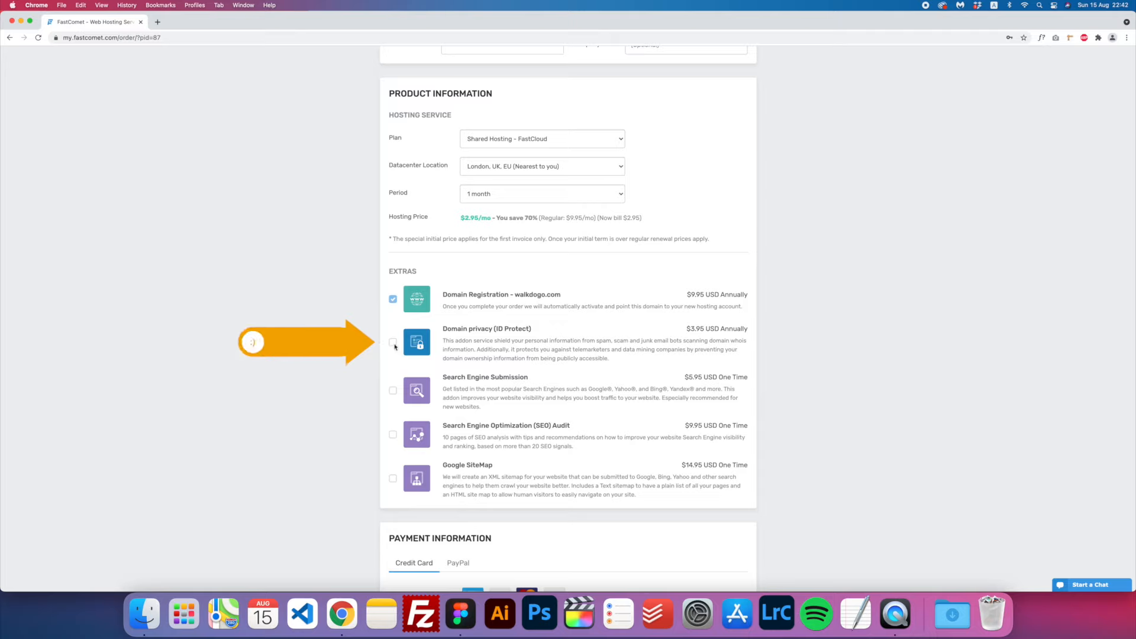
click(393, 342)
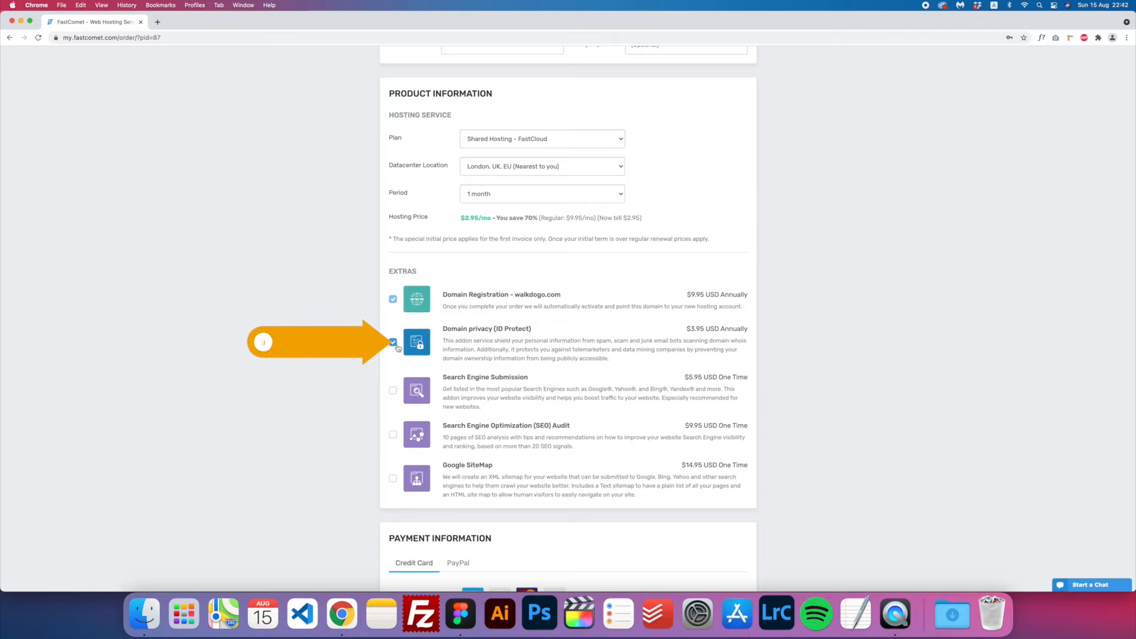
drag(691, 329, 705, 330)
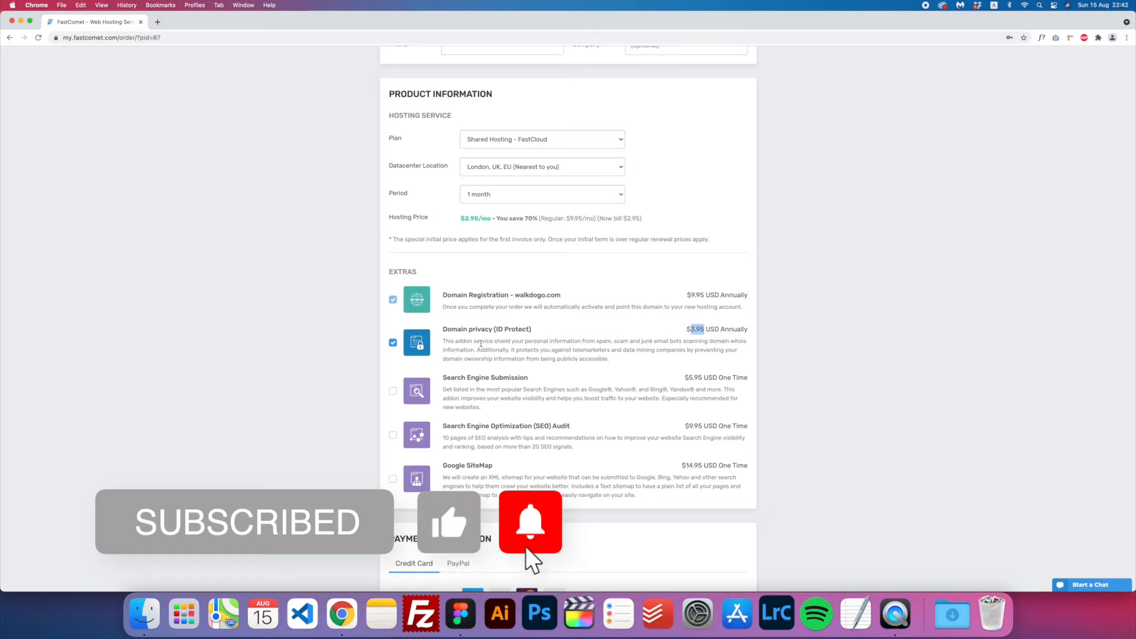
scroll(481, 344, down, 5)
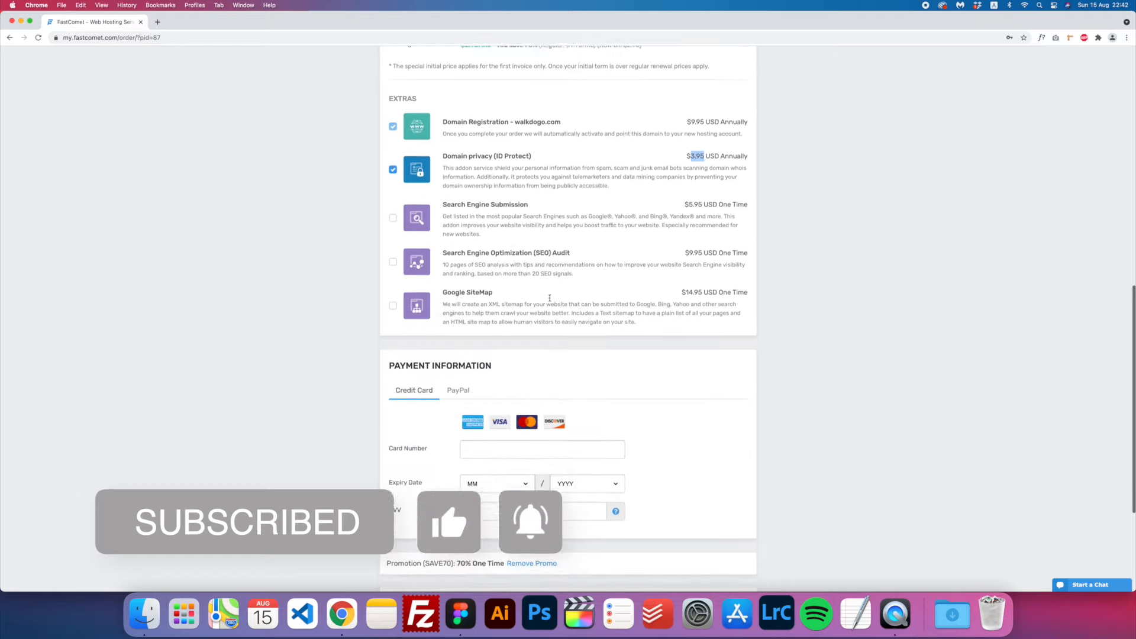
click(392, 137)
scroll(489, 327, down, 3)
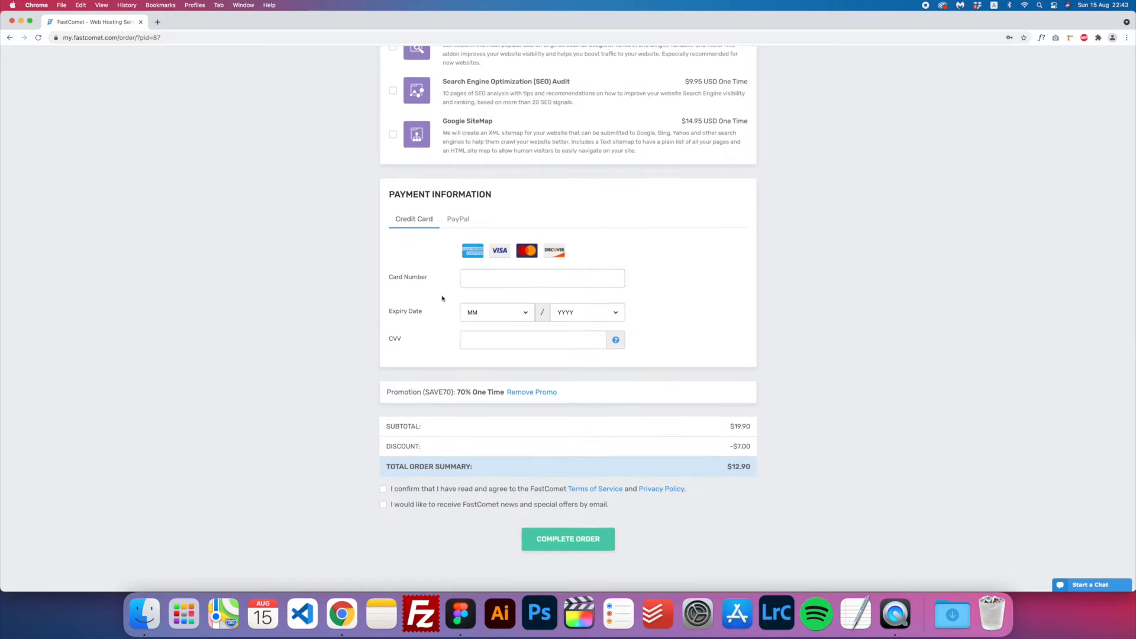
scroll(435, 342, down, 1)
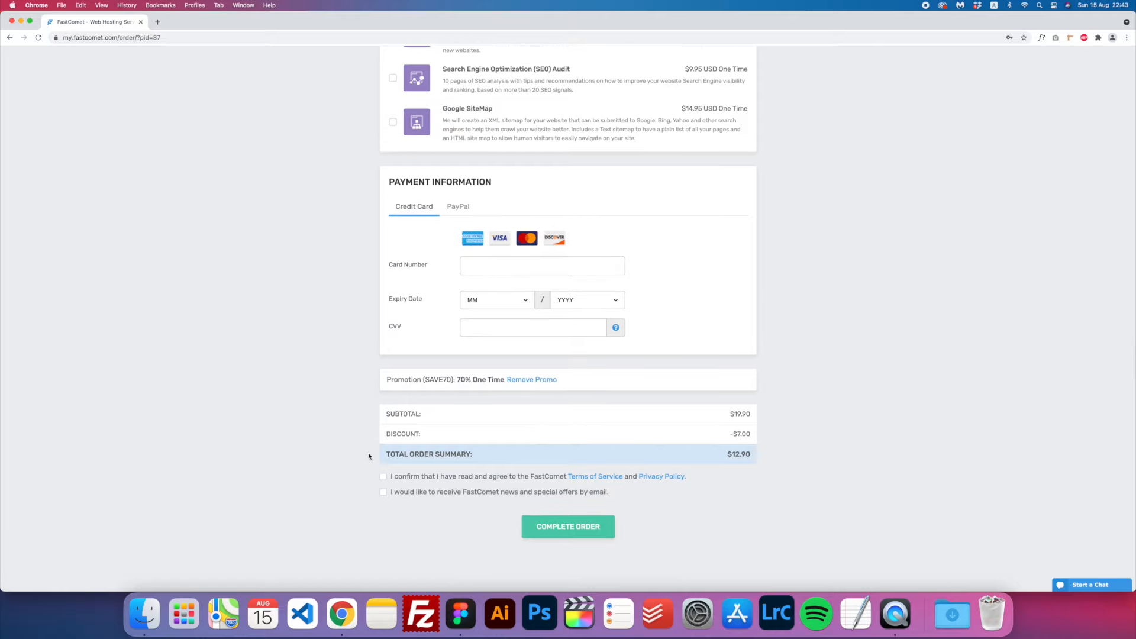
scroll(547, 393, up, 10)
scroll(546, 391, down, 15)
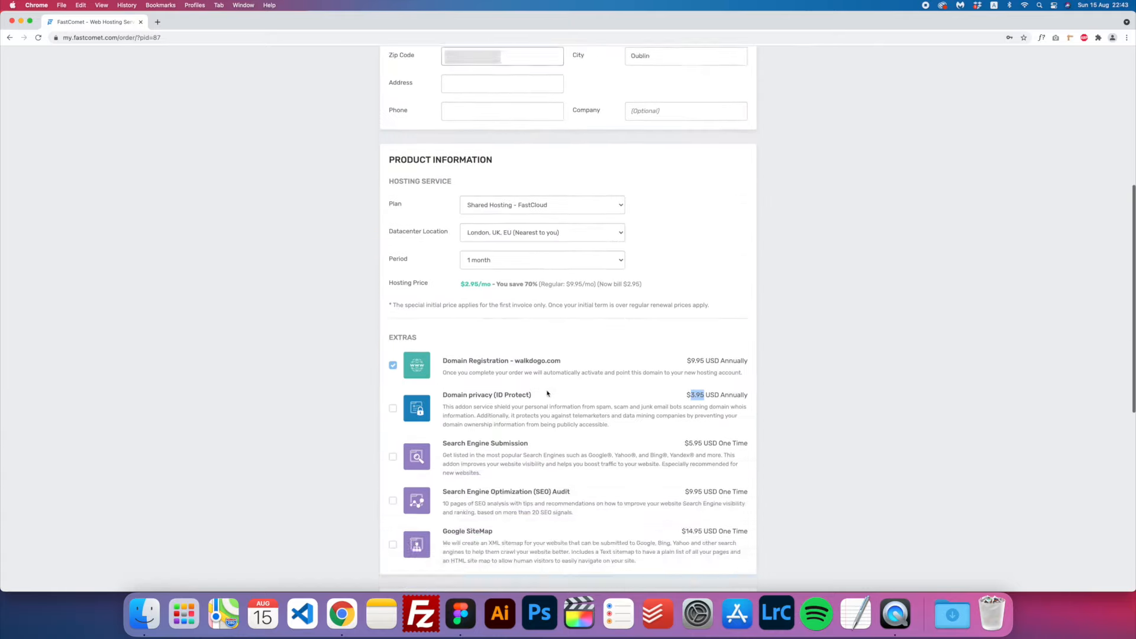
scroll(547, 391, up, 15)
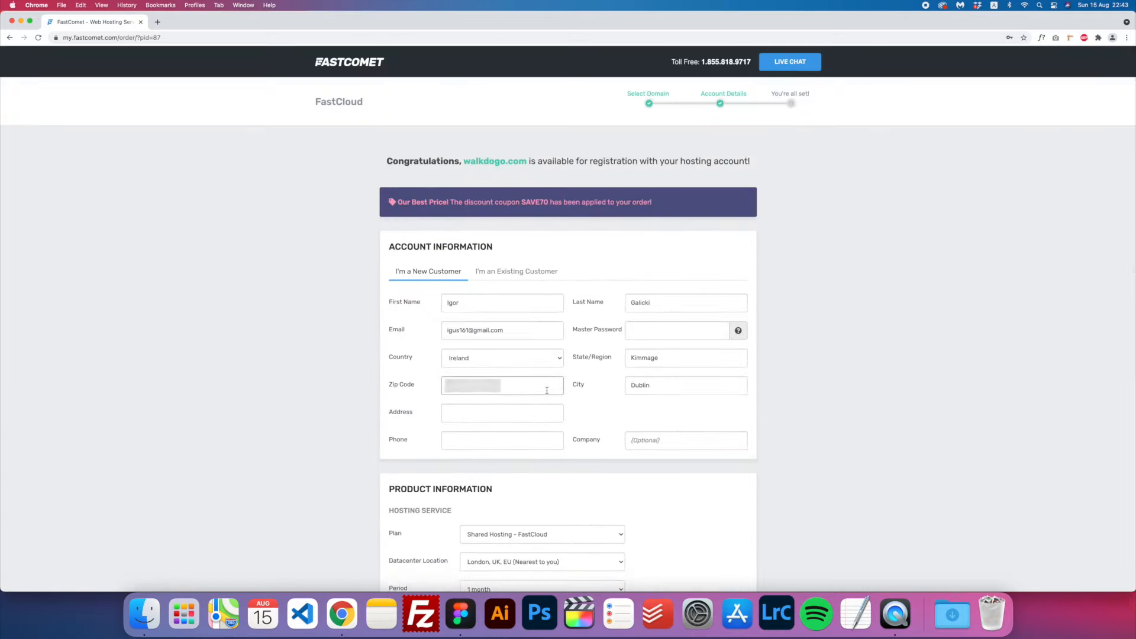
scroll(547, 390, down, 15)
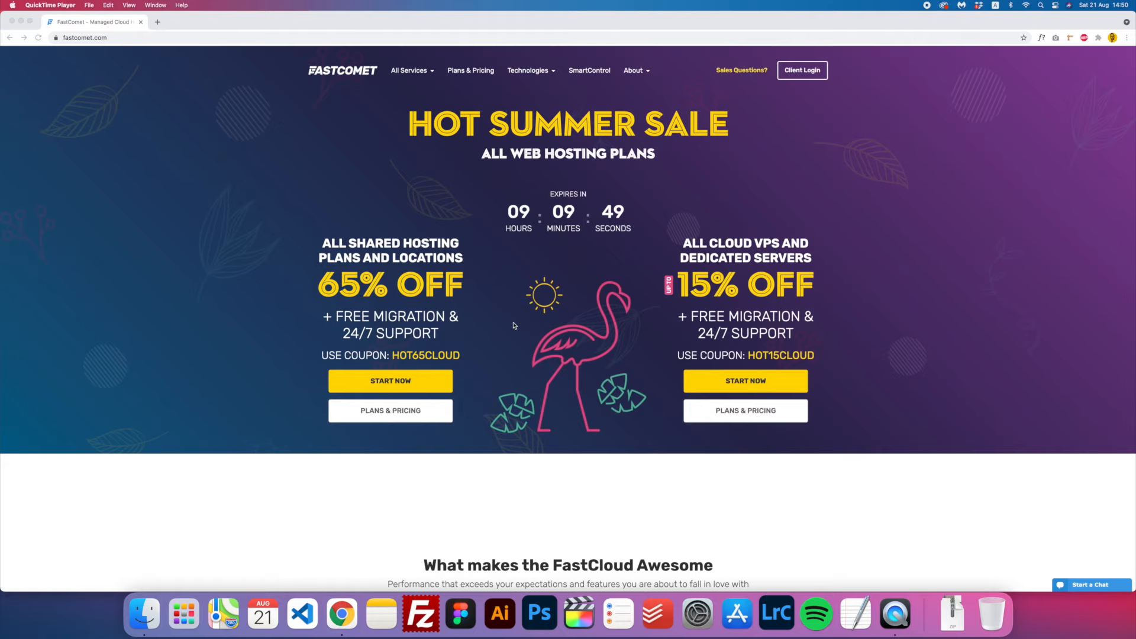
- Log in to the FastComet Client Area with Remember Me ticked
click(812, 79)
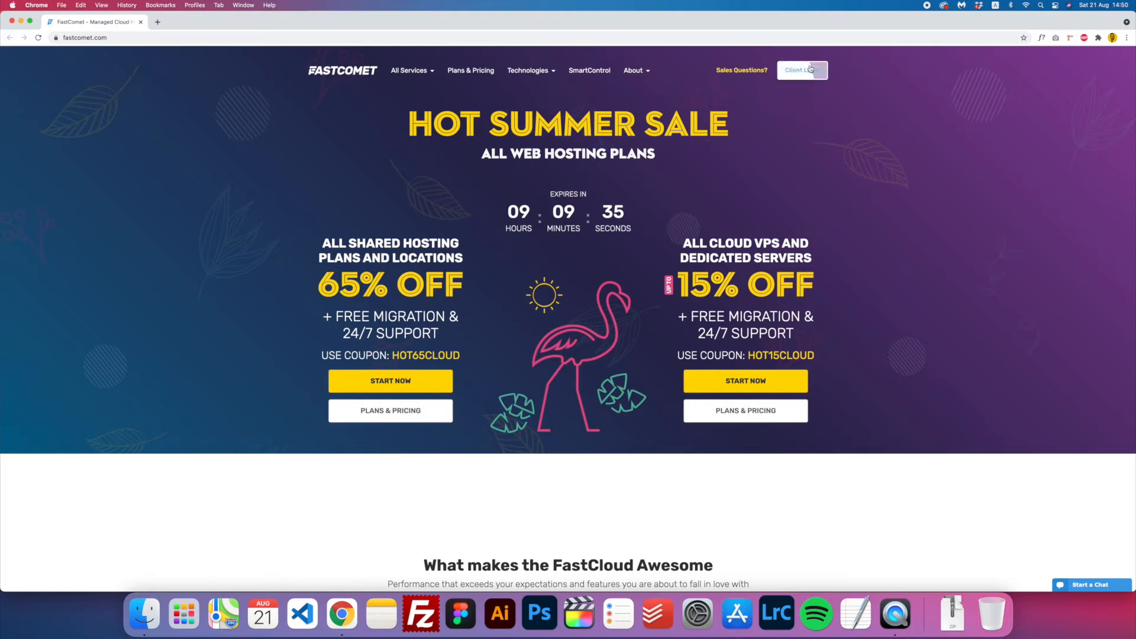
click(800, 79)
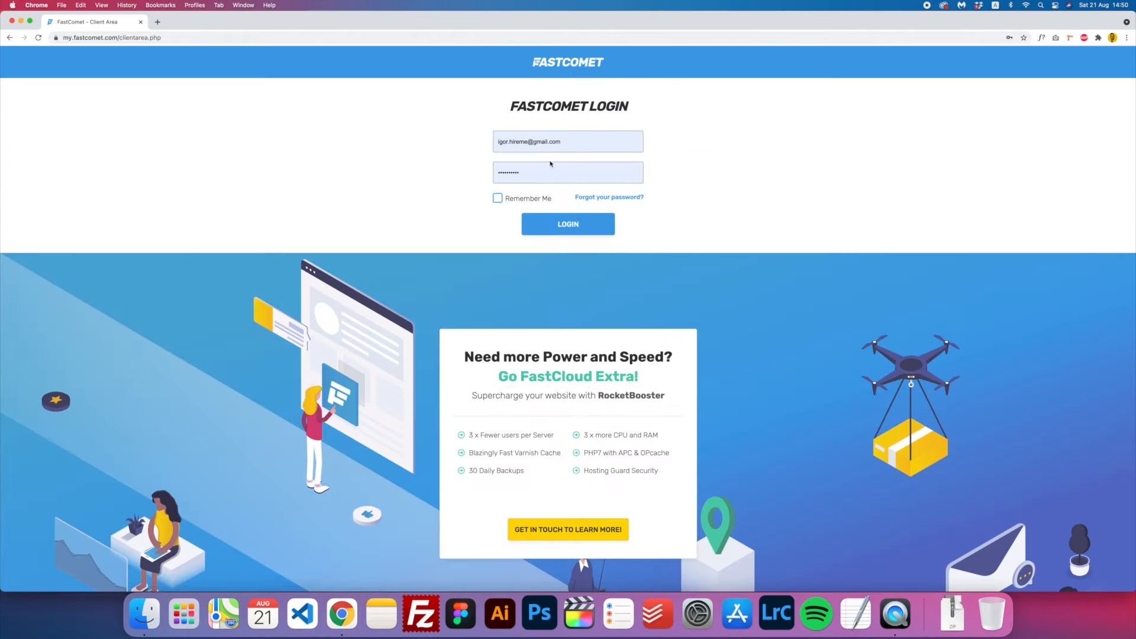
click(509, 198)
click(568, 233)
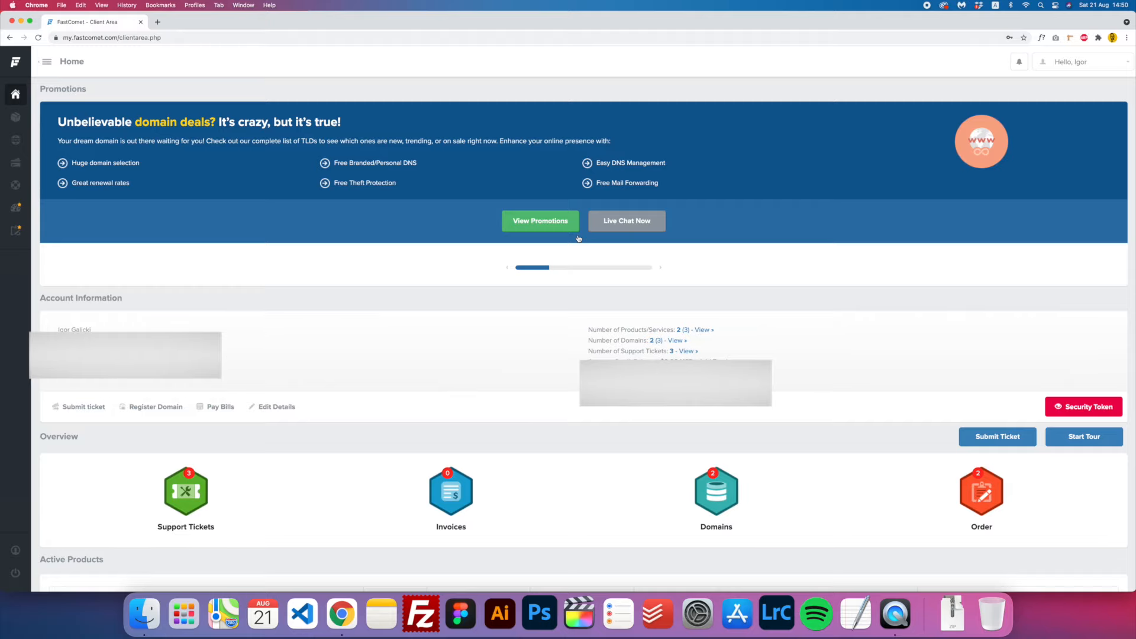
- Open walkdogo.com's cPanel from Active Products, confirming with the saved master password
scroll(548, 247, down, 7)
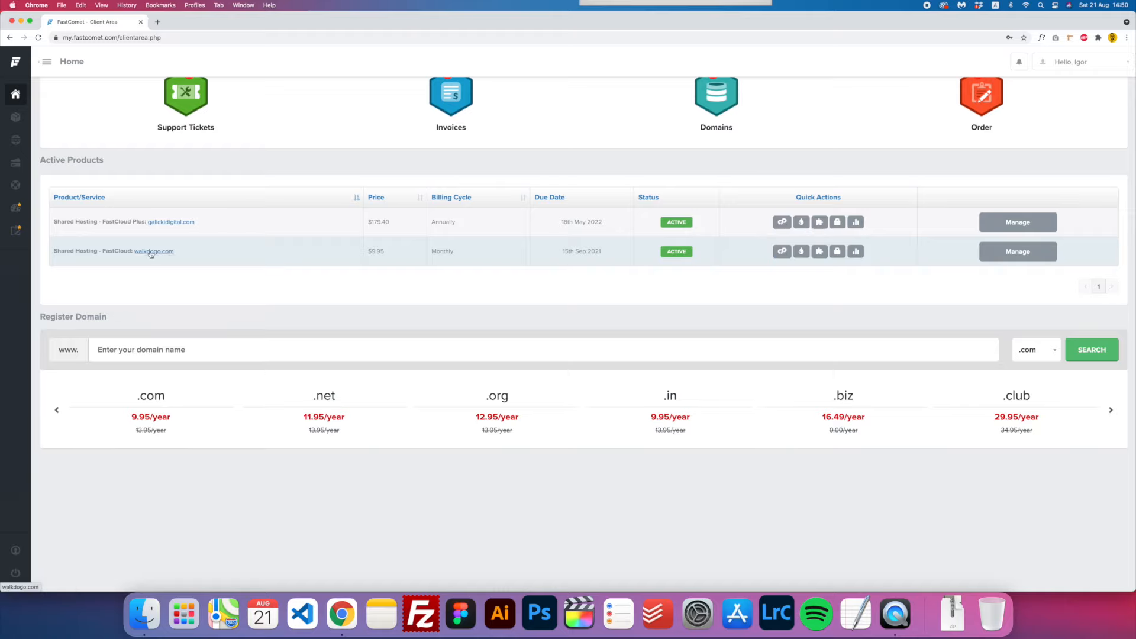
click(782, 252)
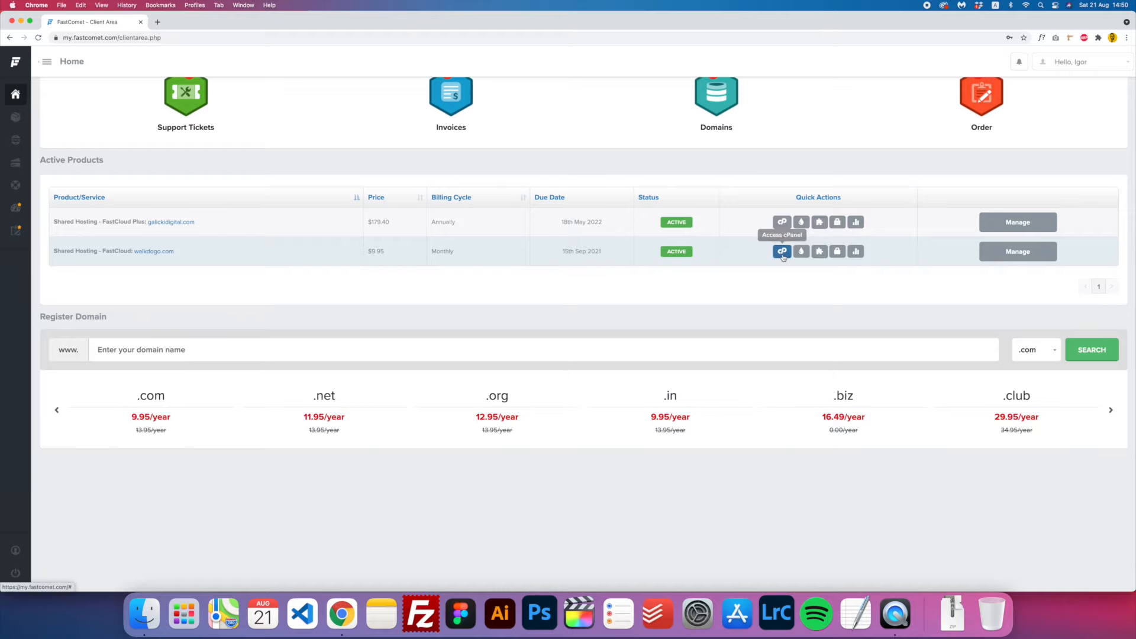
click(550, 271)
click(553, 286)
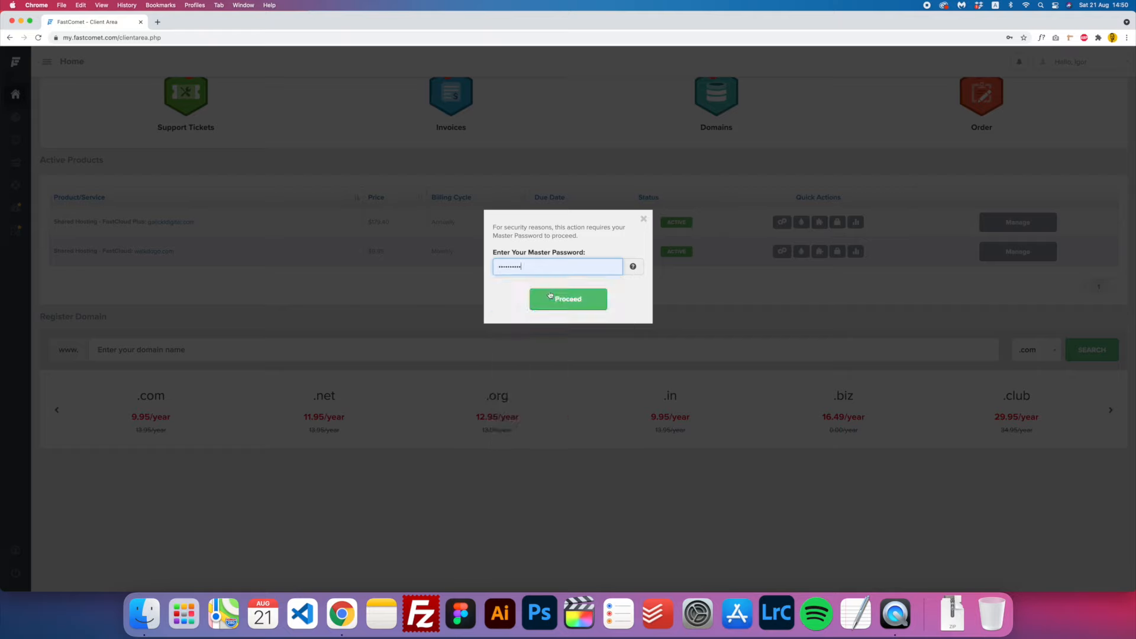
click(569, 299)
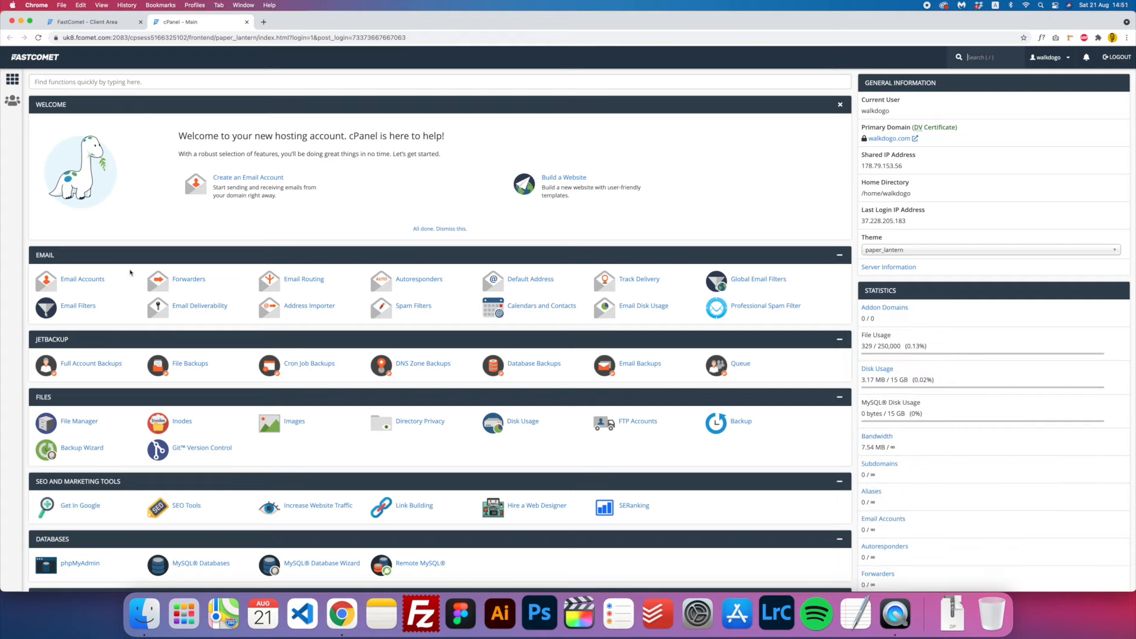
- Scroll the cPanel home down to Security and open Lets Encrypt SSL
scroll(252, 342, down, 3)
scroll(252, 342, down, 5)
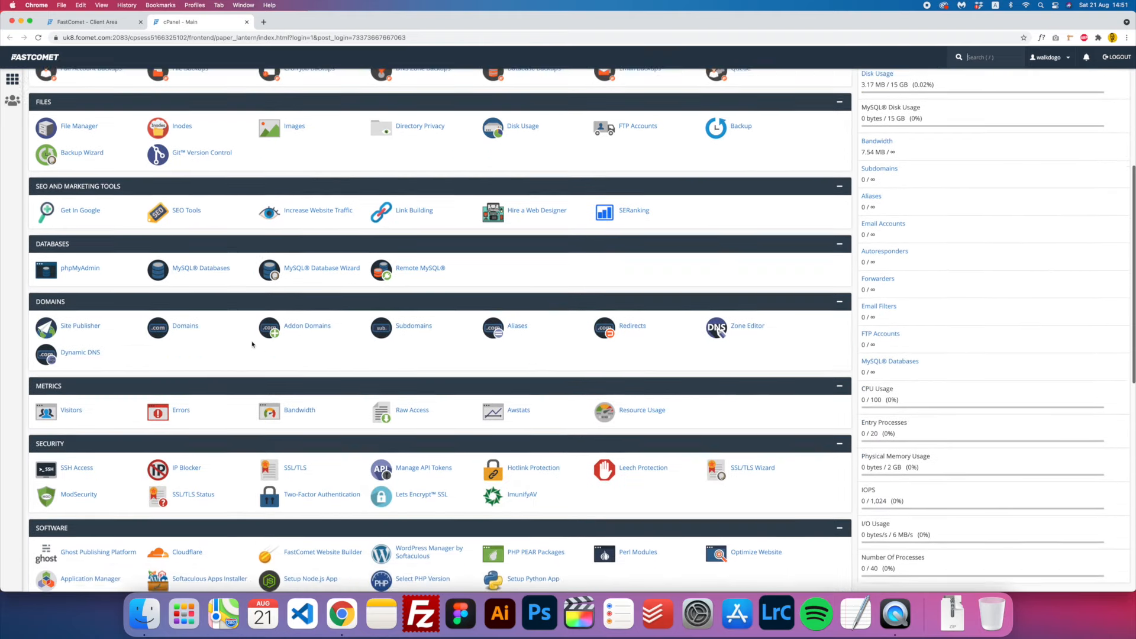
scroll(252, 344, down, 5)
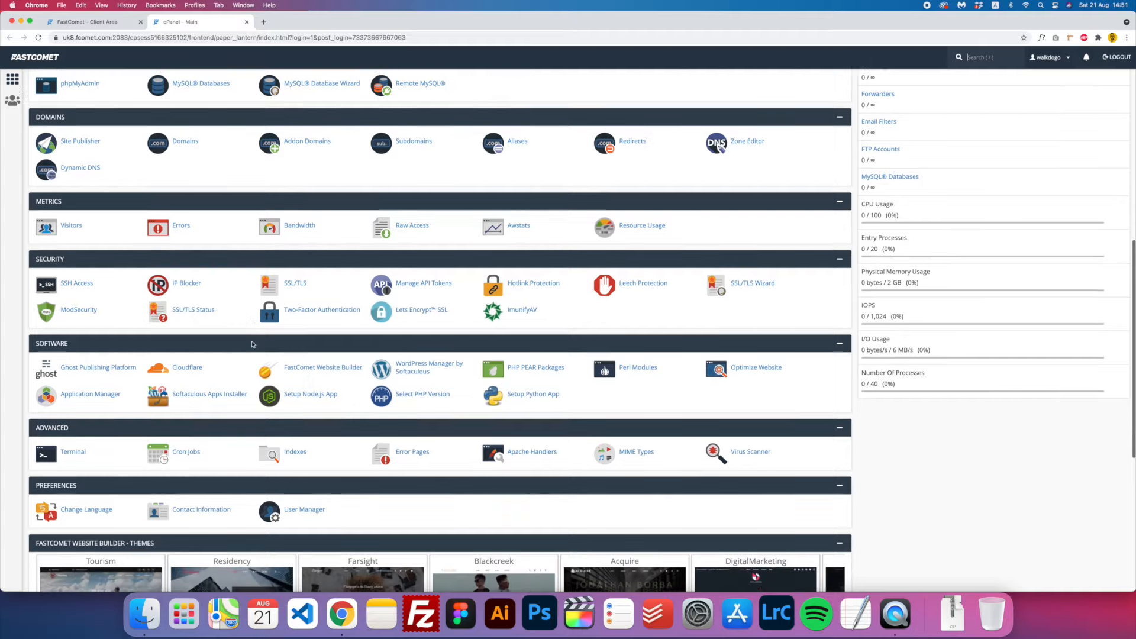
scroll(252, 344, down, 9)
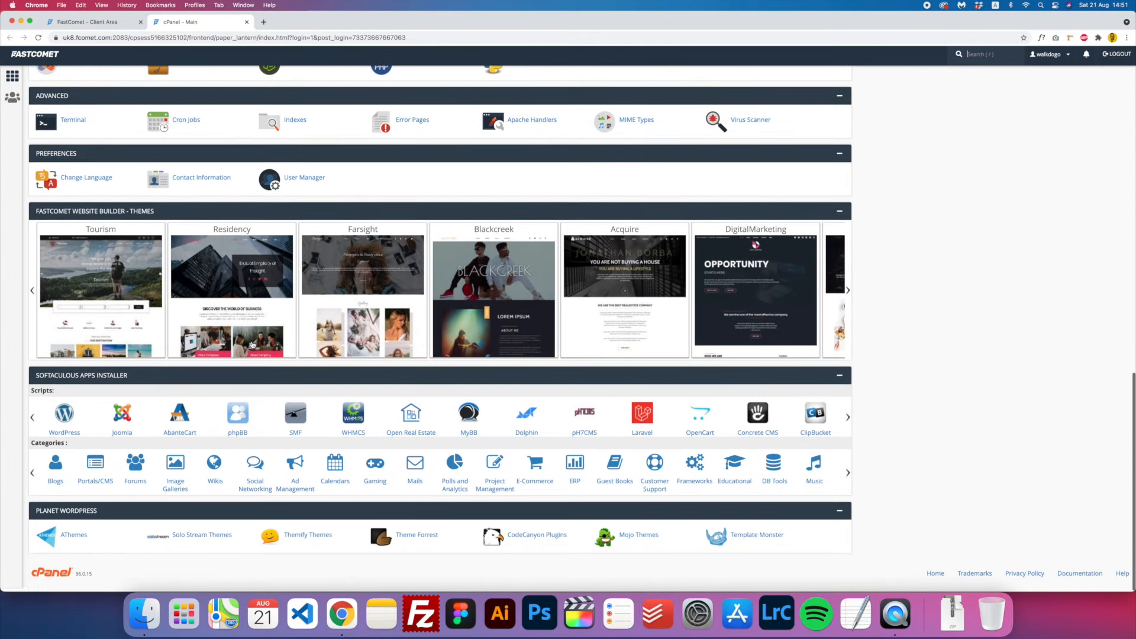
scroll(252, 344, up, 20)
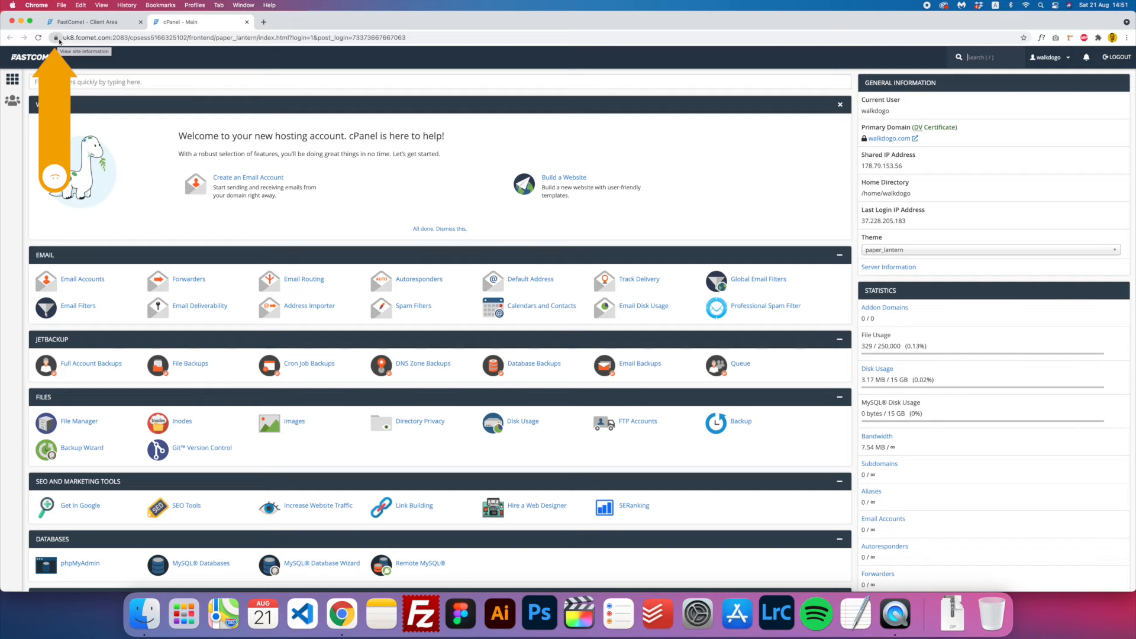
scroll(307, 220, down, 5)
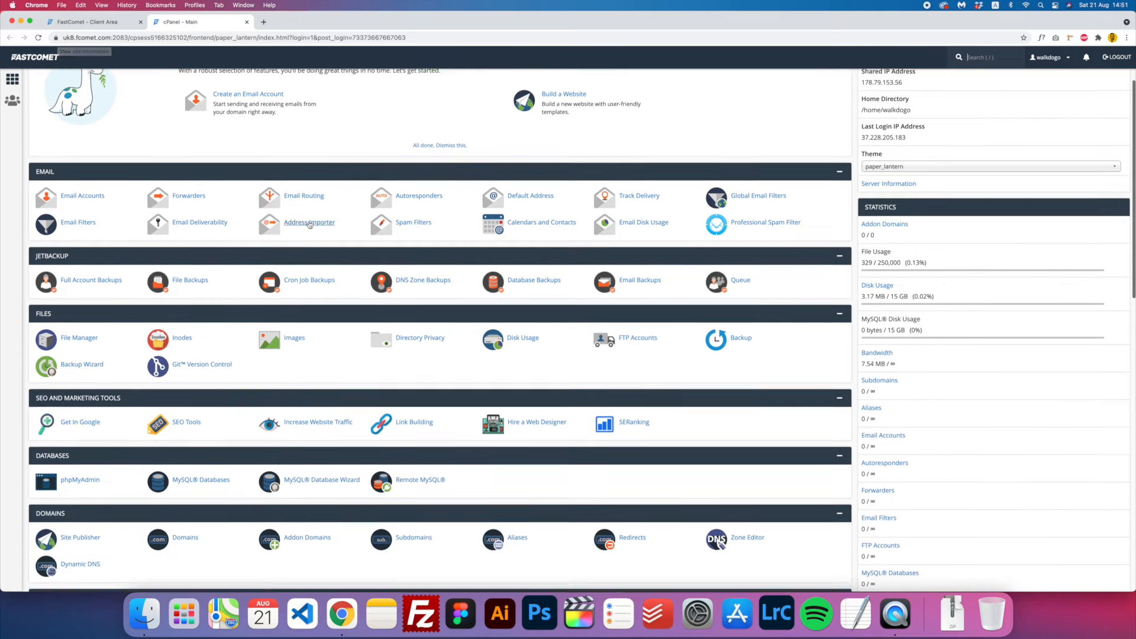
scroll(307, 220, down, 1)
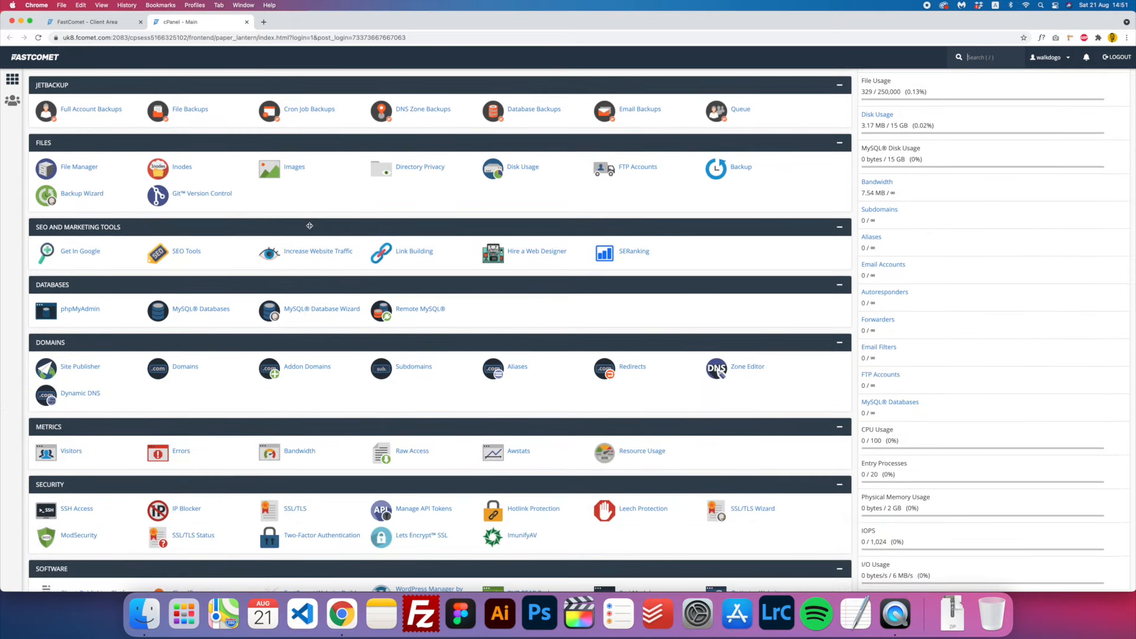
scroll(309, 226, down, 6)
scroll(156, 242, up, 8)
scroll(156, 243, down, 8)
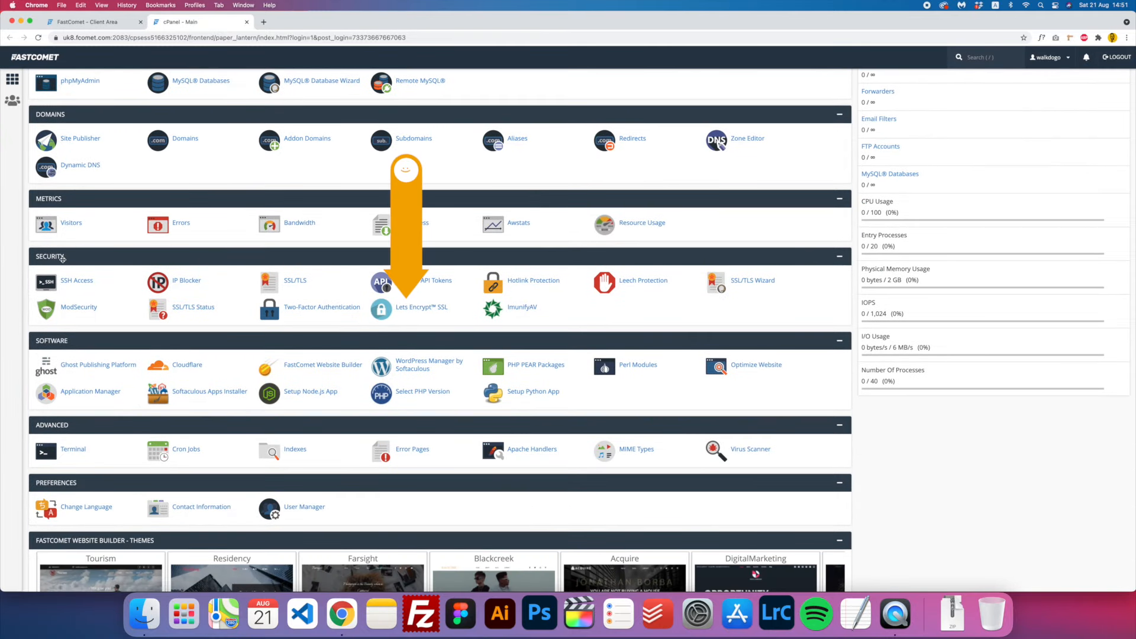
click(405, 311)
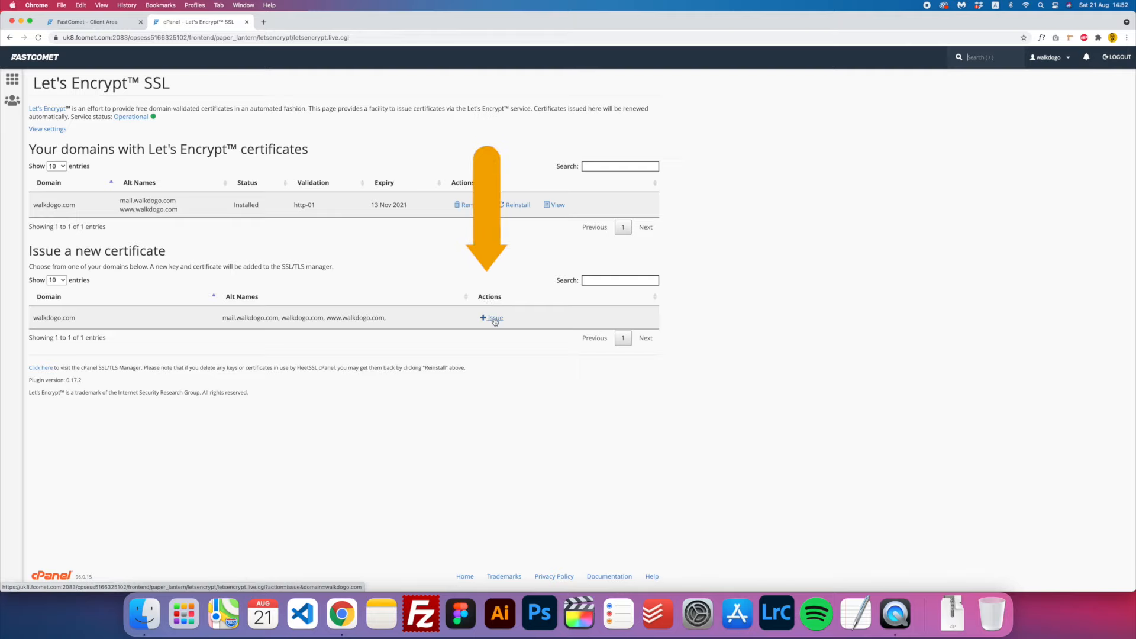
- Issue a new Let's Encrypt certificate for walkdogo.com, valid to 19 Nov 2021, then return to cPanel home
click(495, 319)
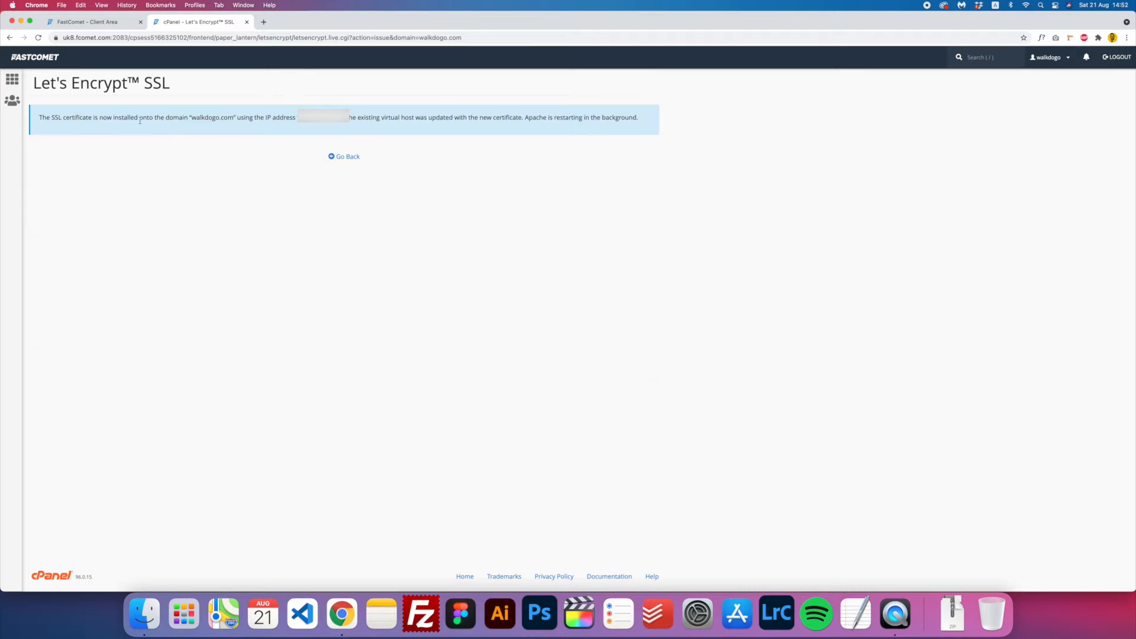
click(350, 157)
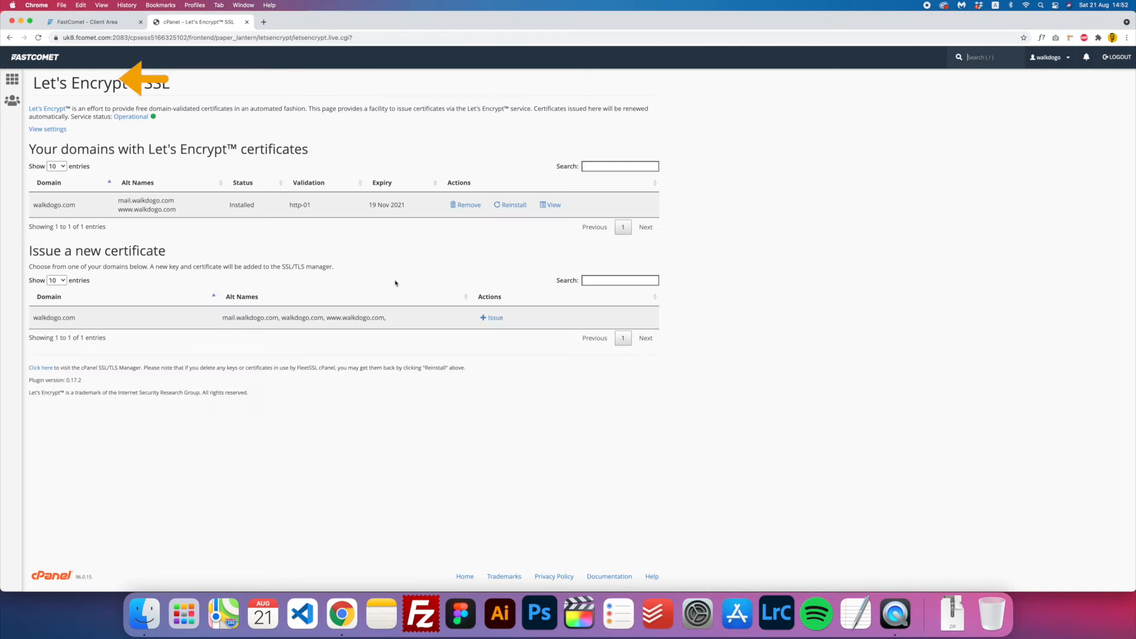
click(7, 79)
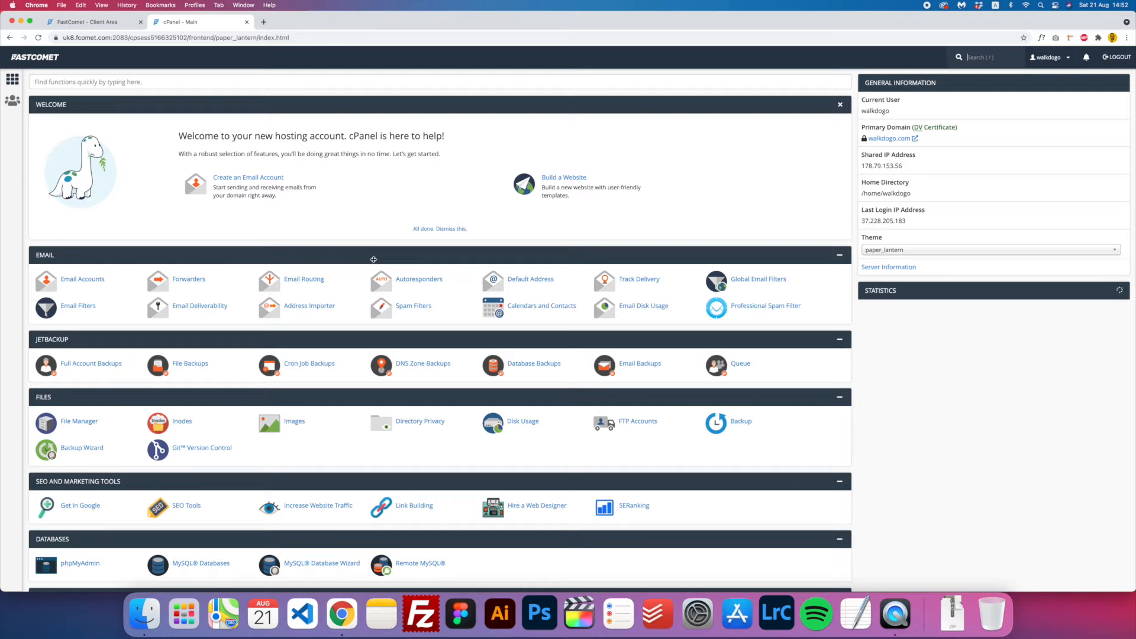
scroll(374, 259, down, 15)
scroll(232, 354, down, 5)
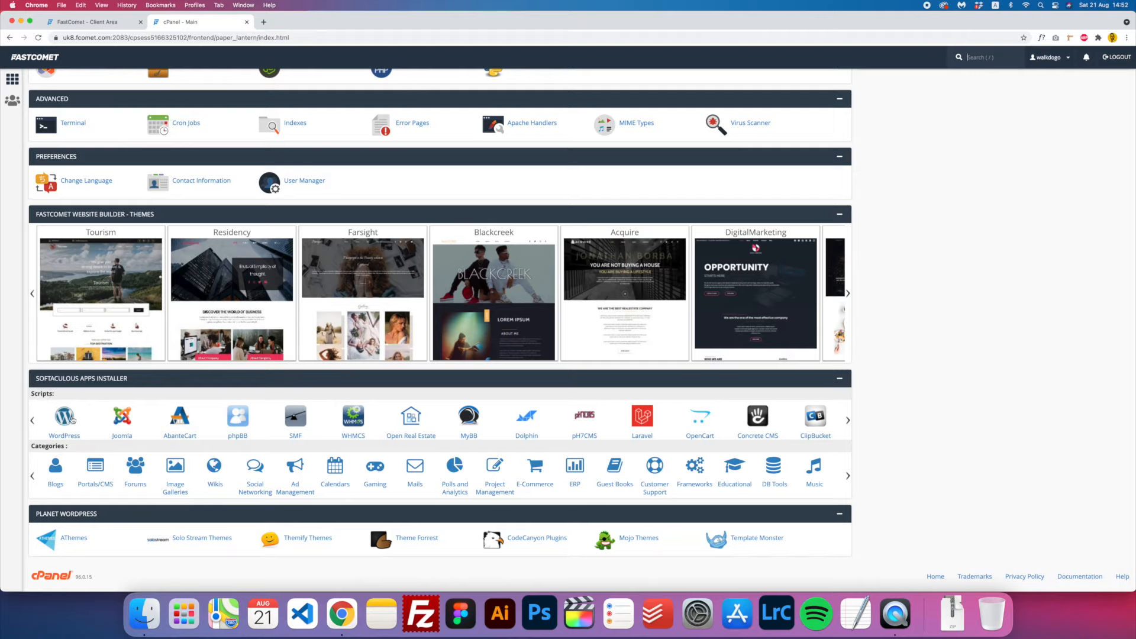
click(71, 419)
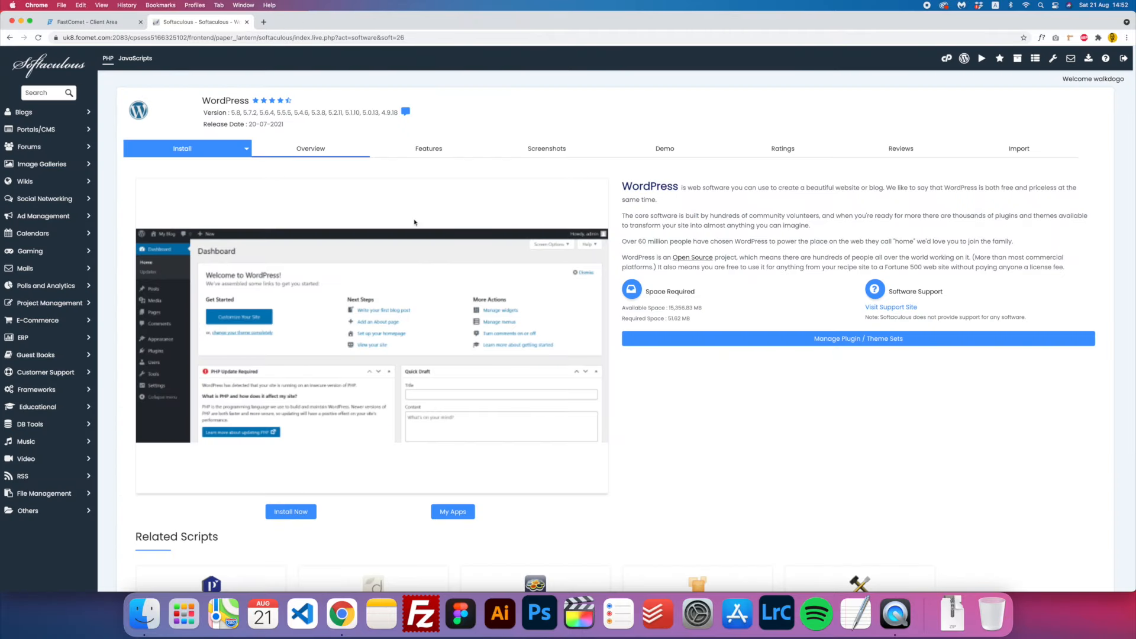
scroll(444, 289, down, 3)
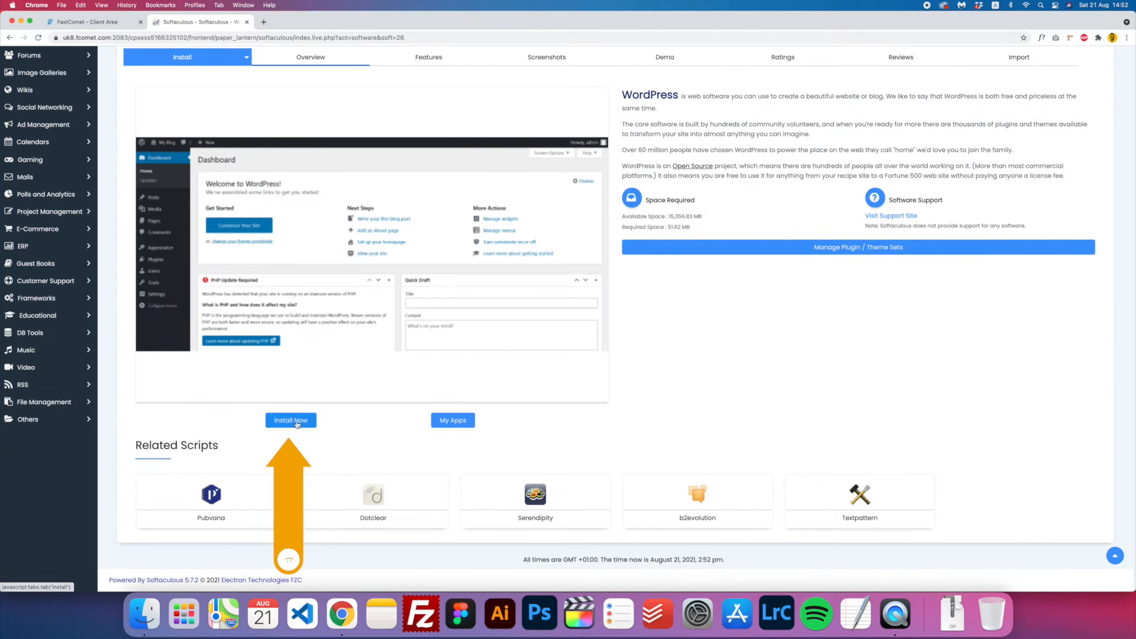
click(291, 434)
click(231, 152)
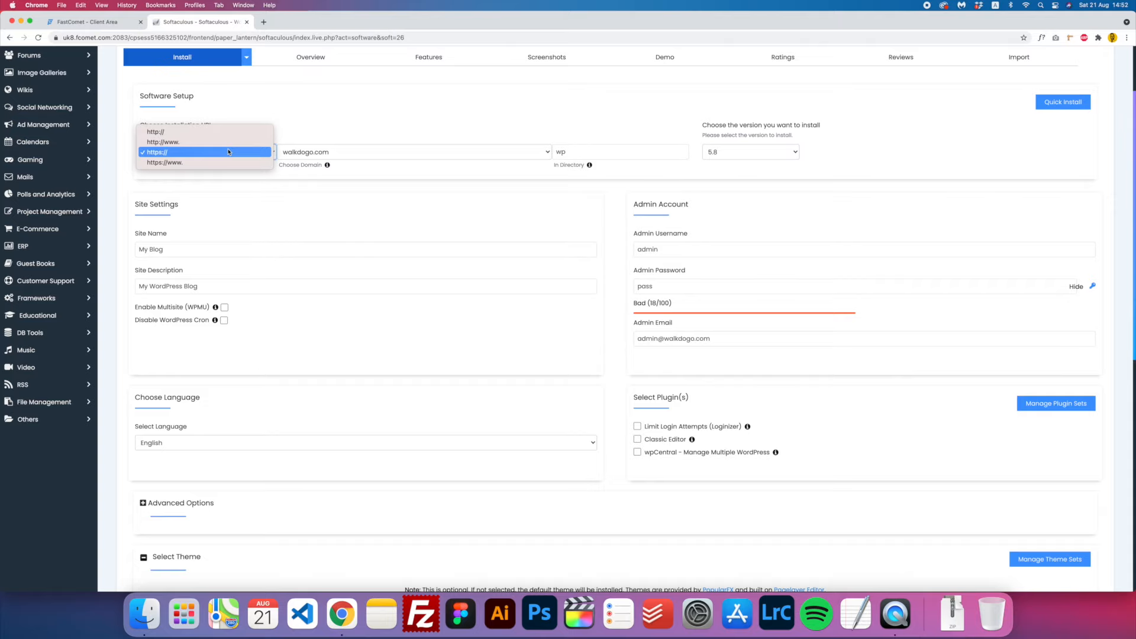
click(165, 154)
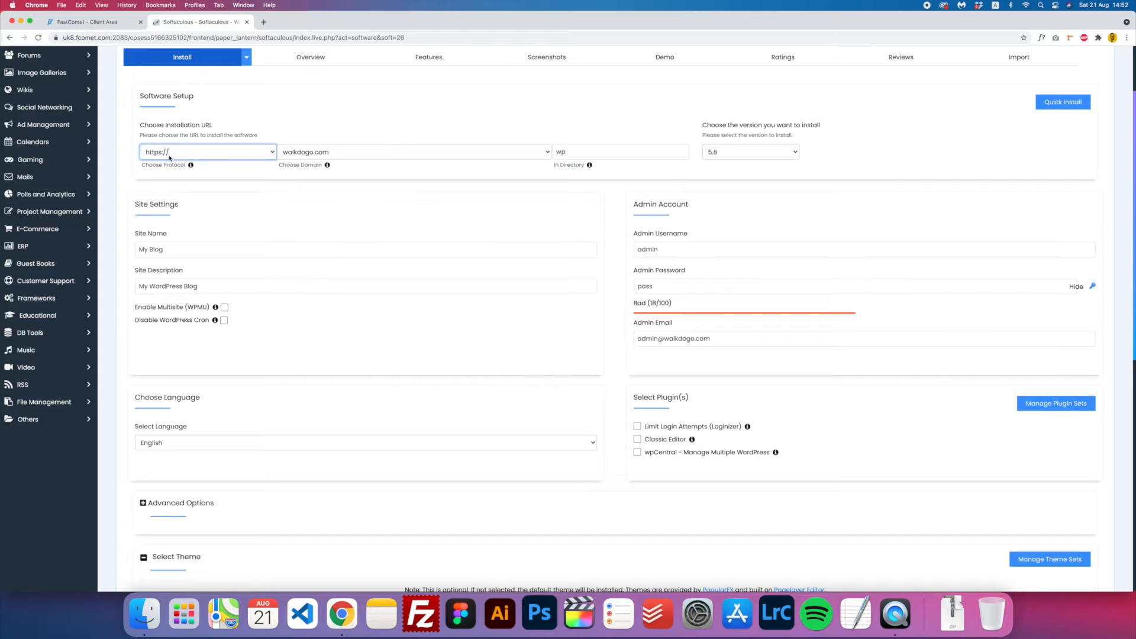
click(170, 157)
click(168, 152)
click(167, 155)
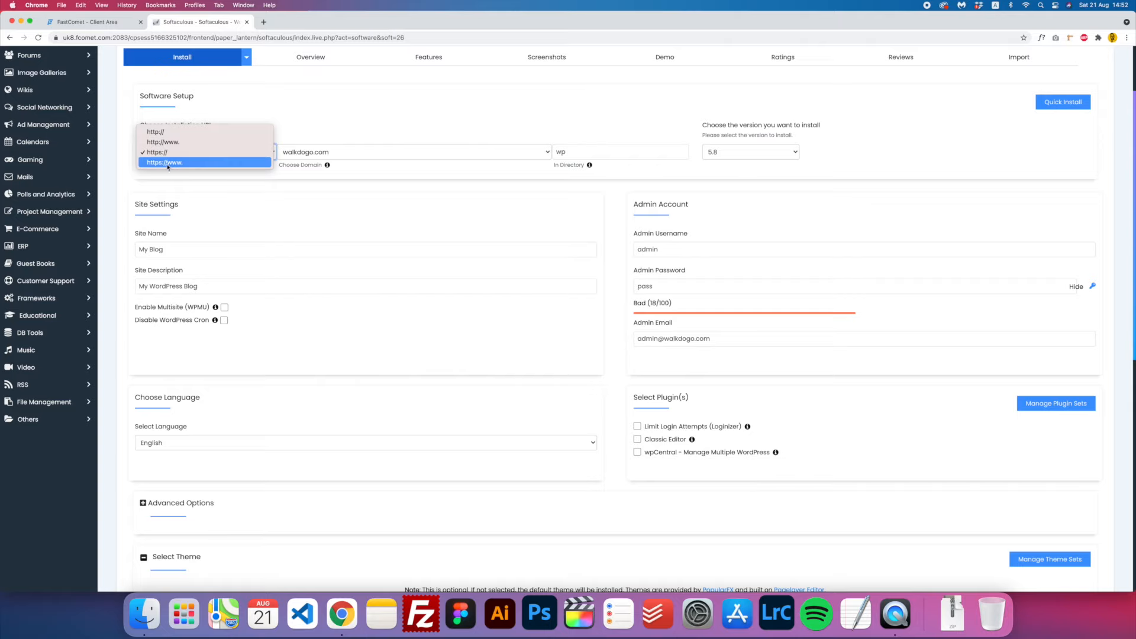
click(160, 153)
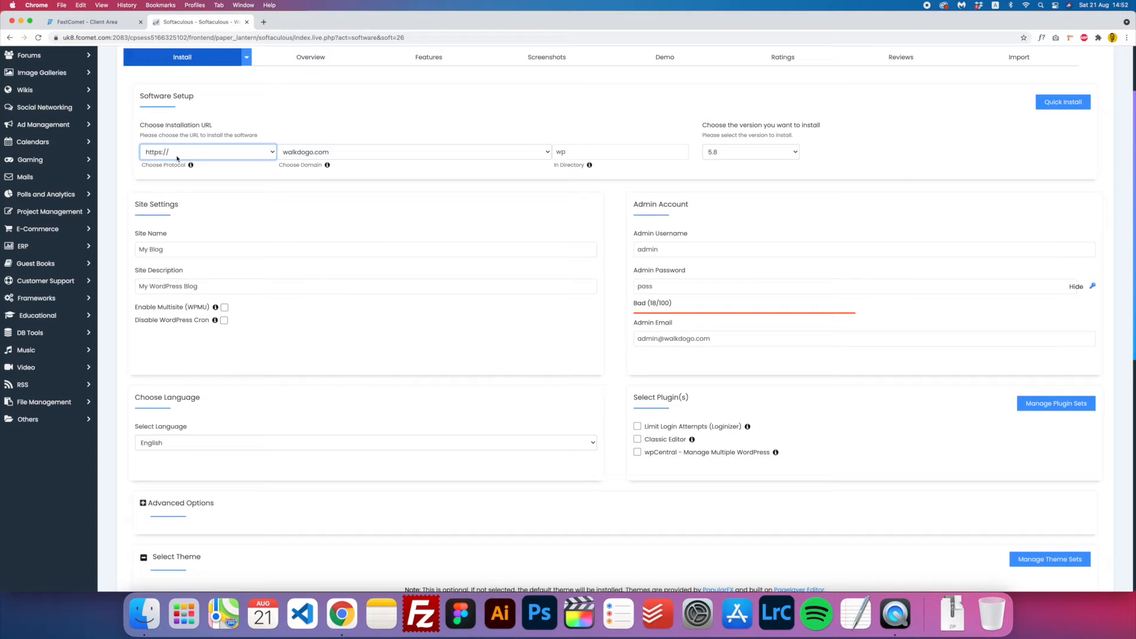
double_click(627, 152)
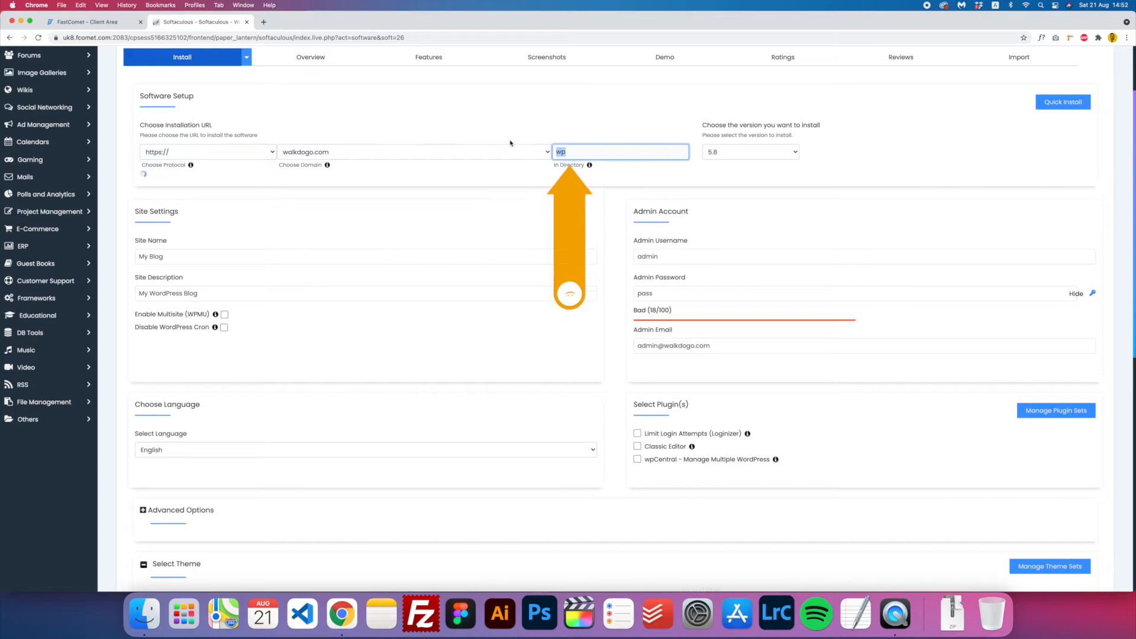
key(BackSpace)
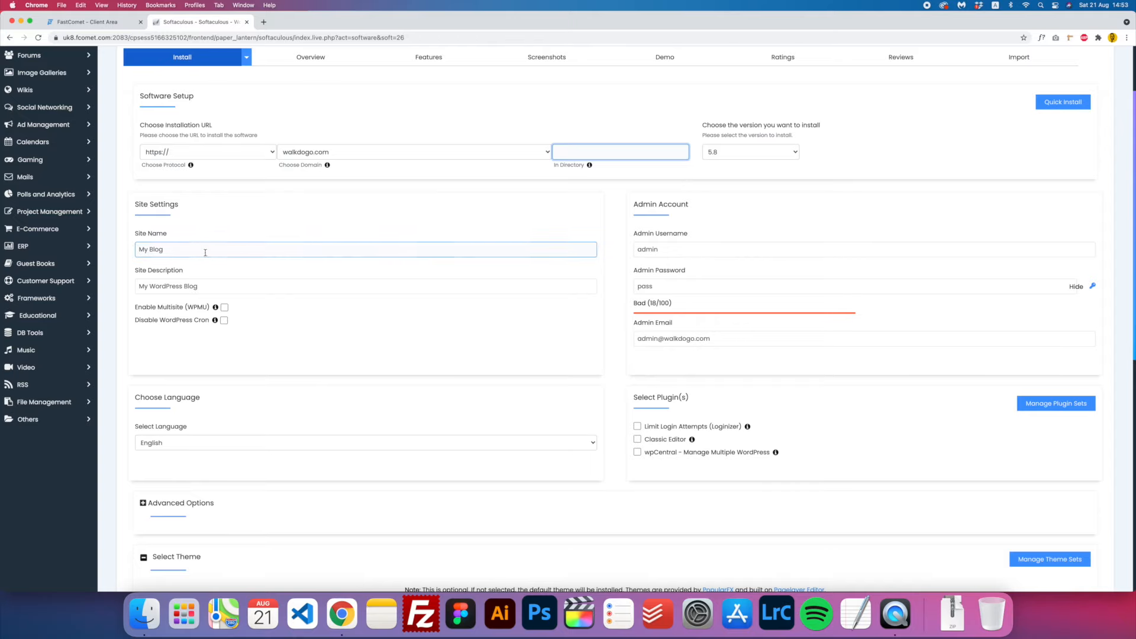
drag(201, 250, 113, 243)
text(Walk Dogo)
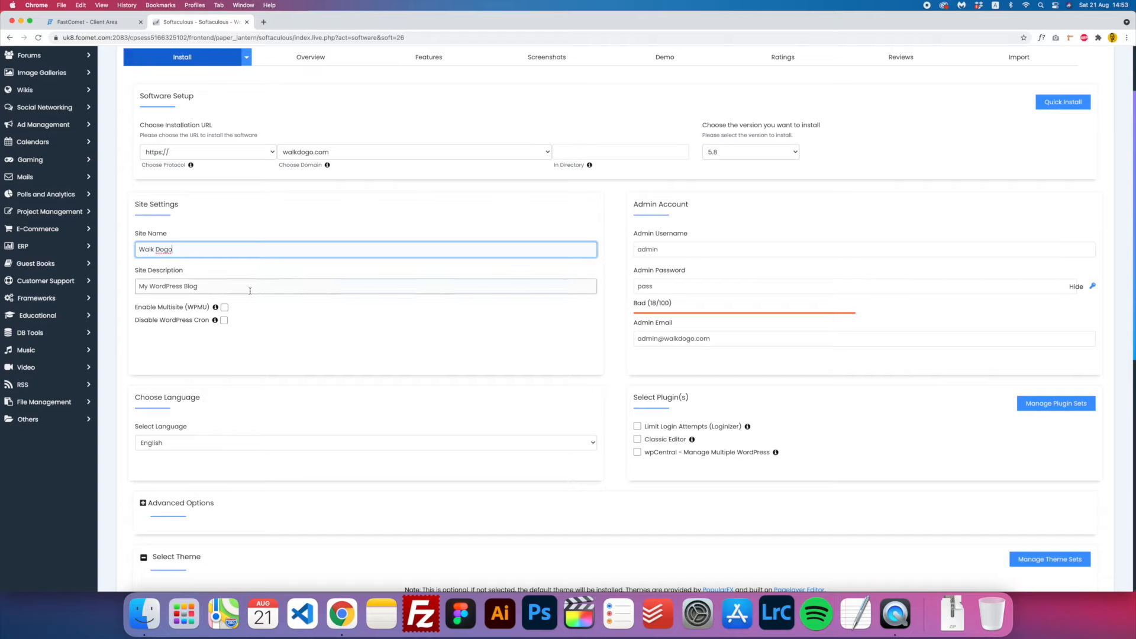
- Set admin username 'admin', generate a strong password, and enter the owner's e-mail address
click(675, 253)
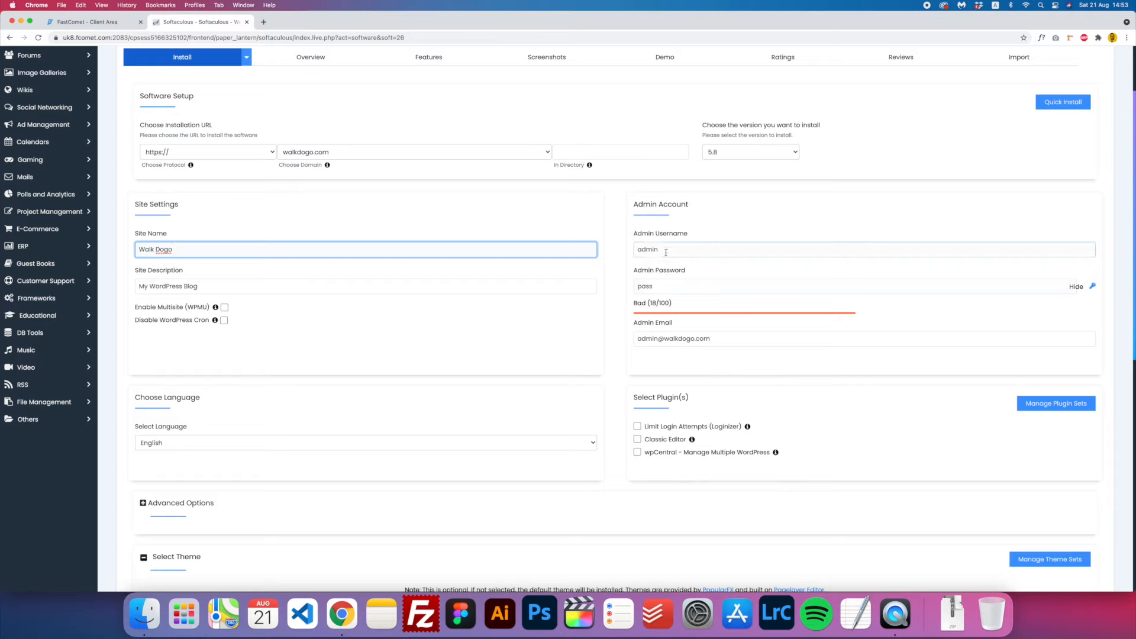
click(673, 285)
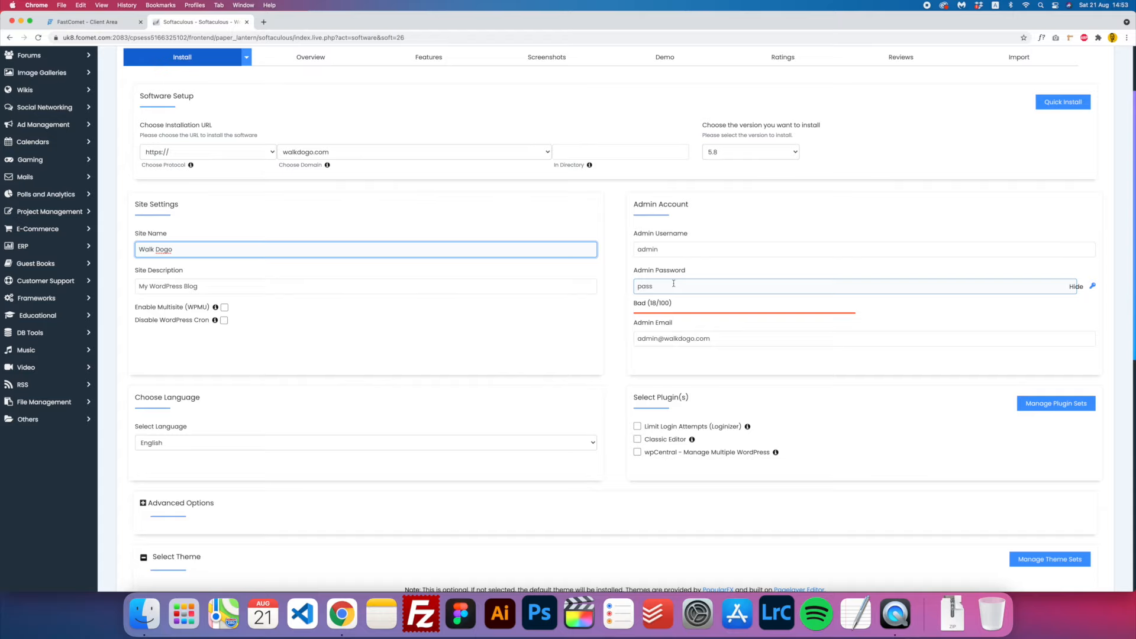
drag(680, 250, 575, 244)
text(admin)
key(Tab)
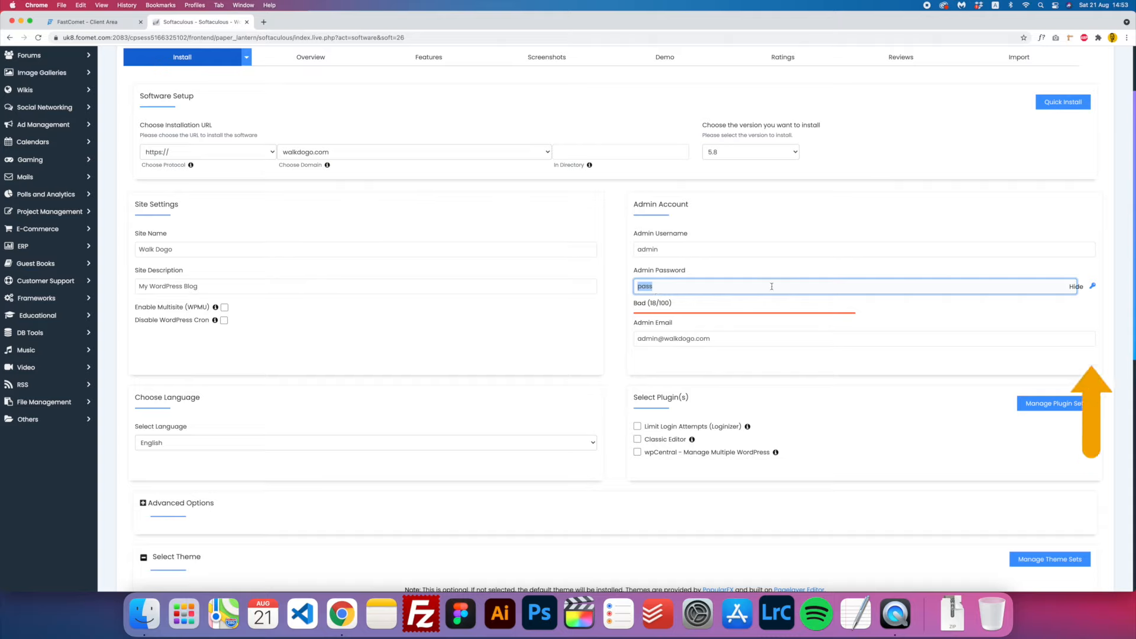
click(1092, 288)
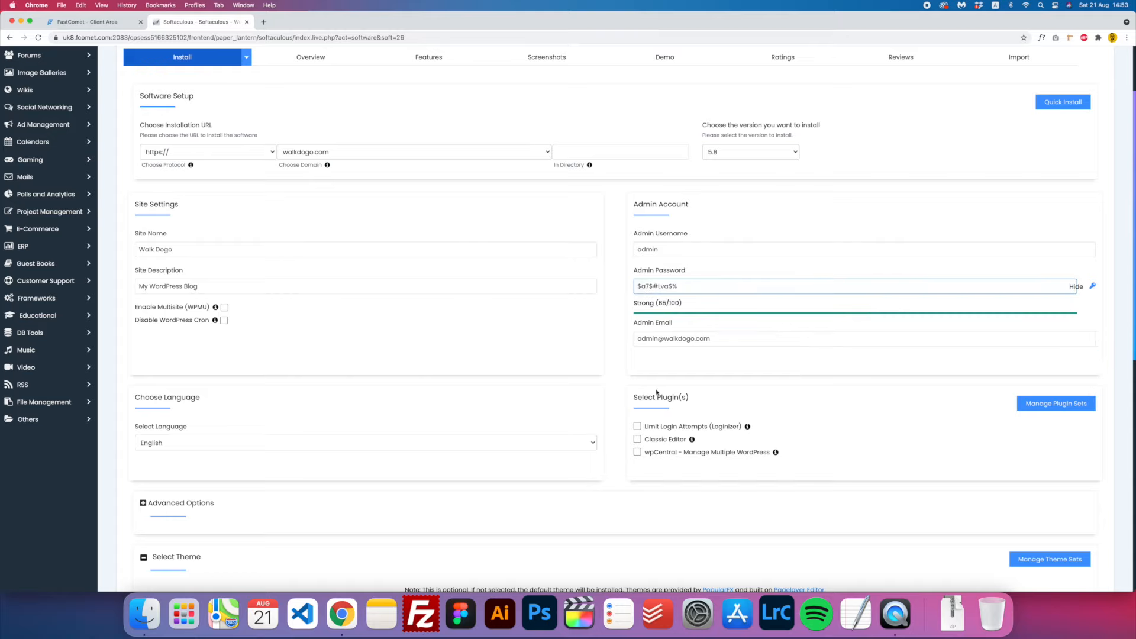
drag(755, 342, 490, 326)
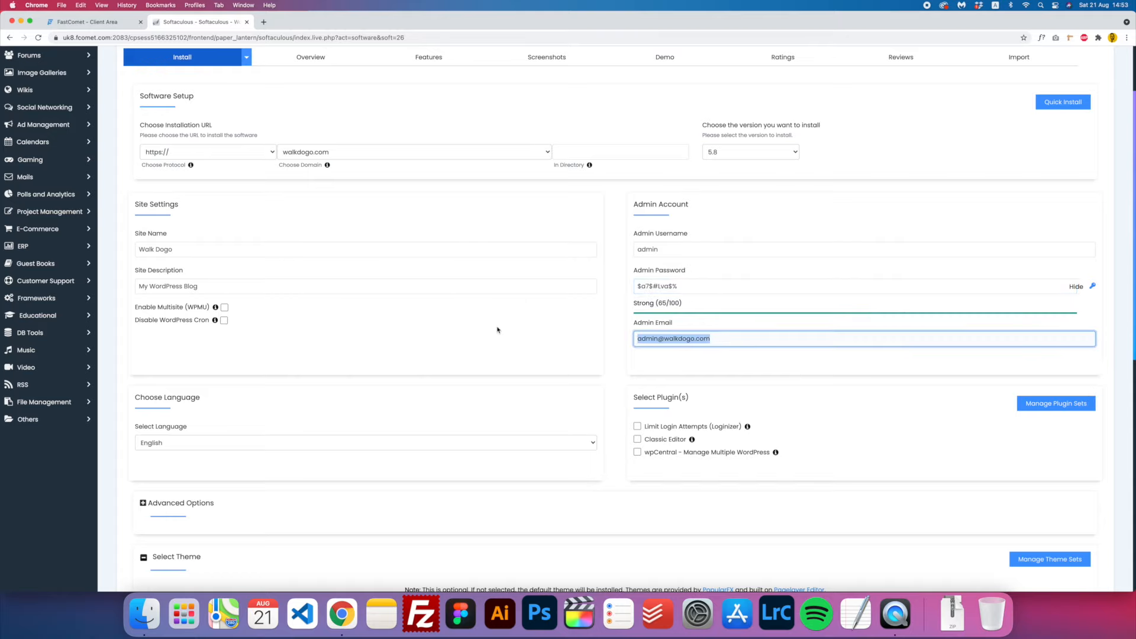
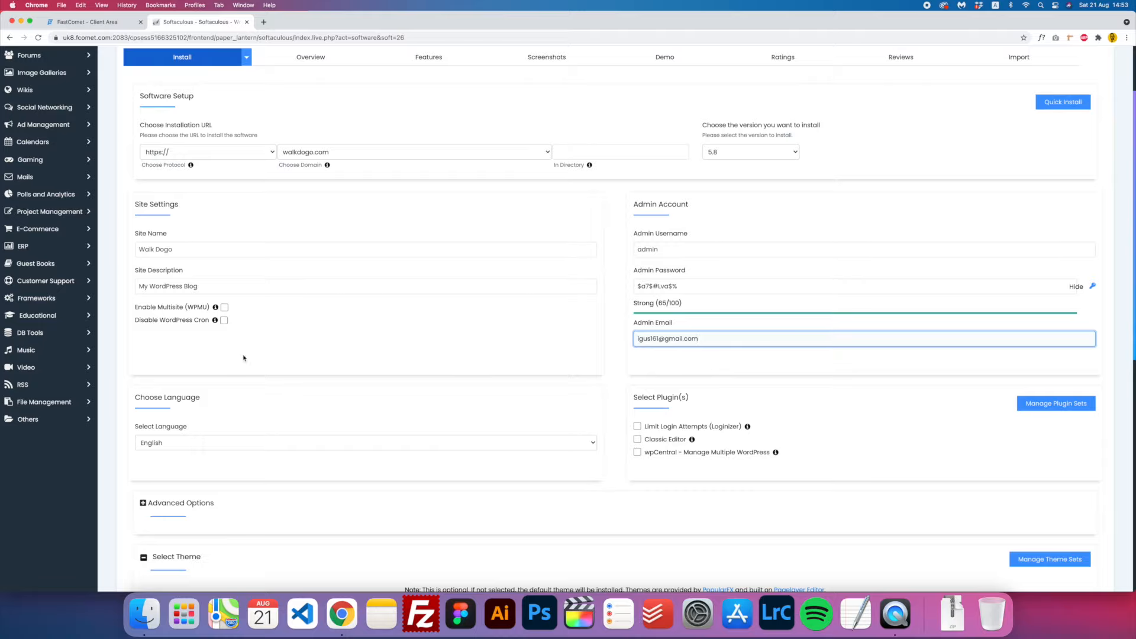
- Keep English as the site language and add the Loginizer and Classic Editor plugins
scroll(237, 367, down, 3)
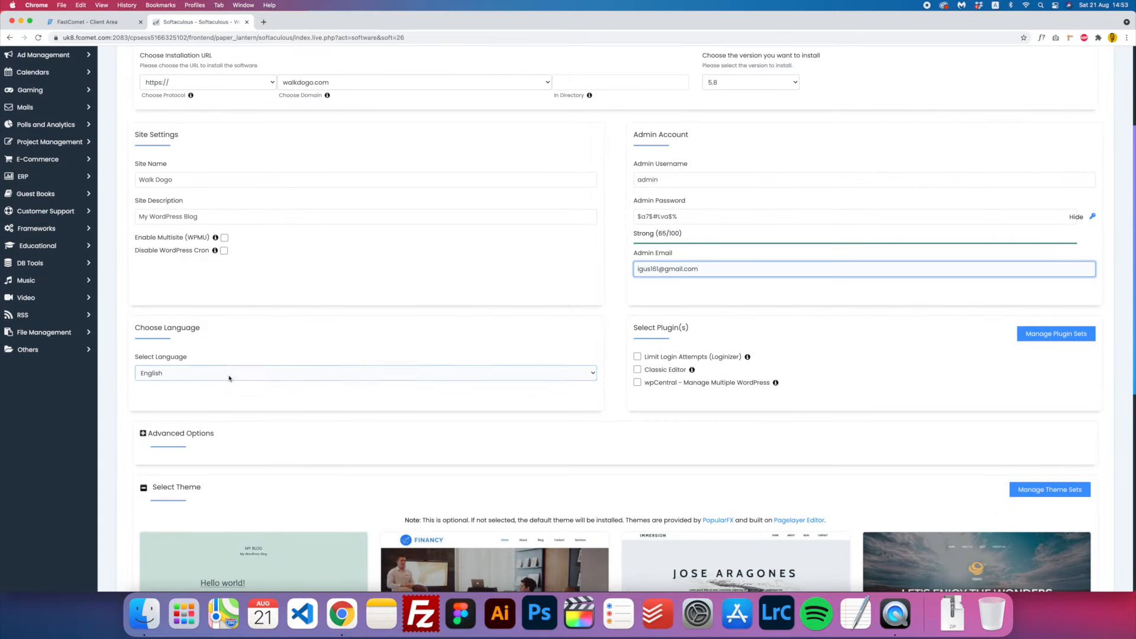
click(206, 374)
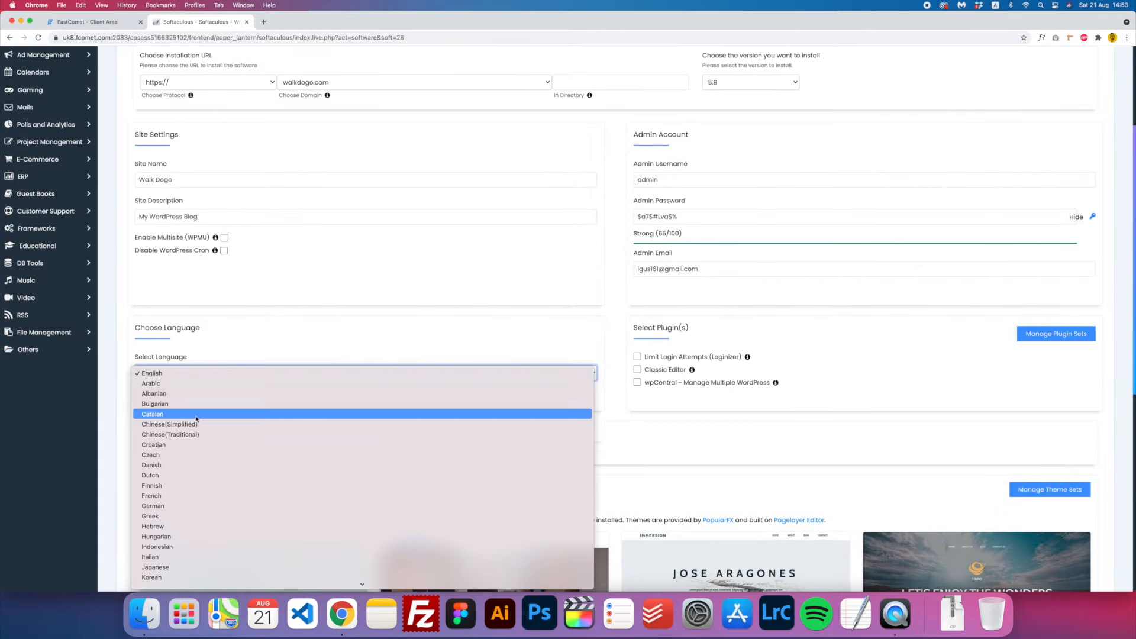
scroll(198, 417, down, 5)
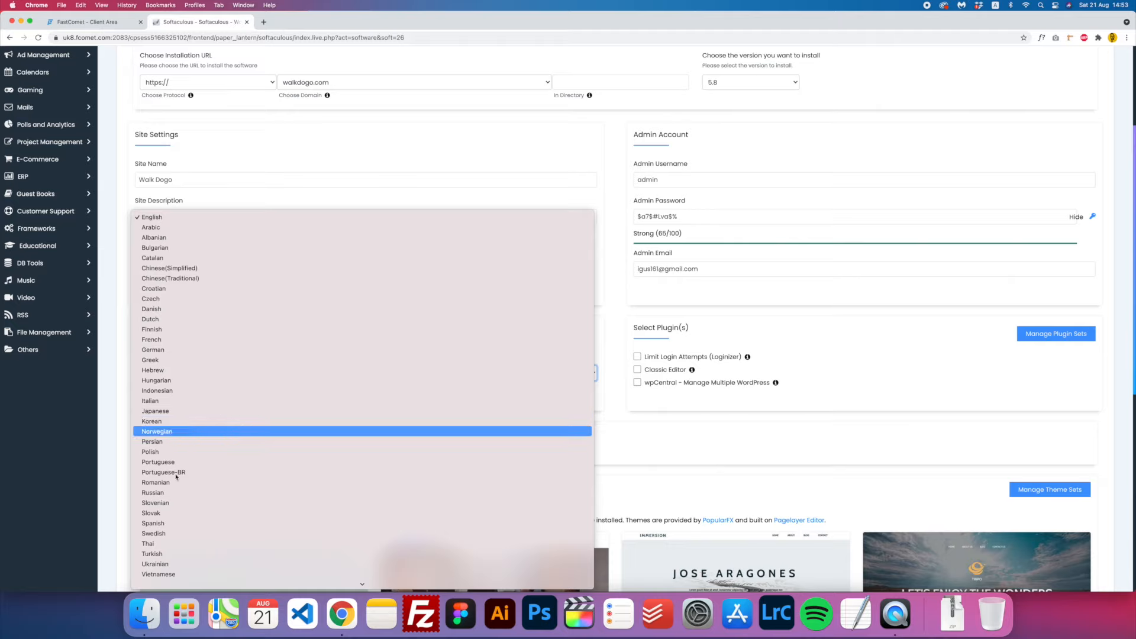
click(169, 217)
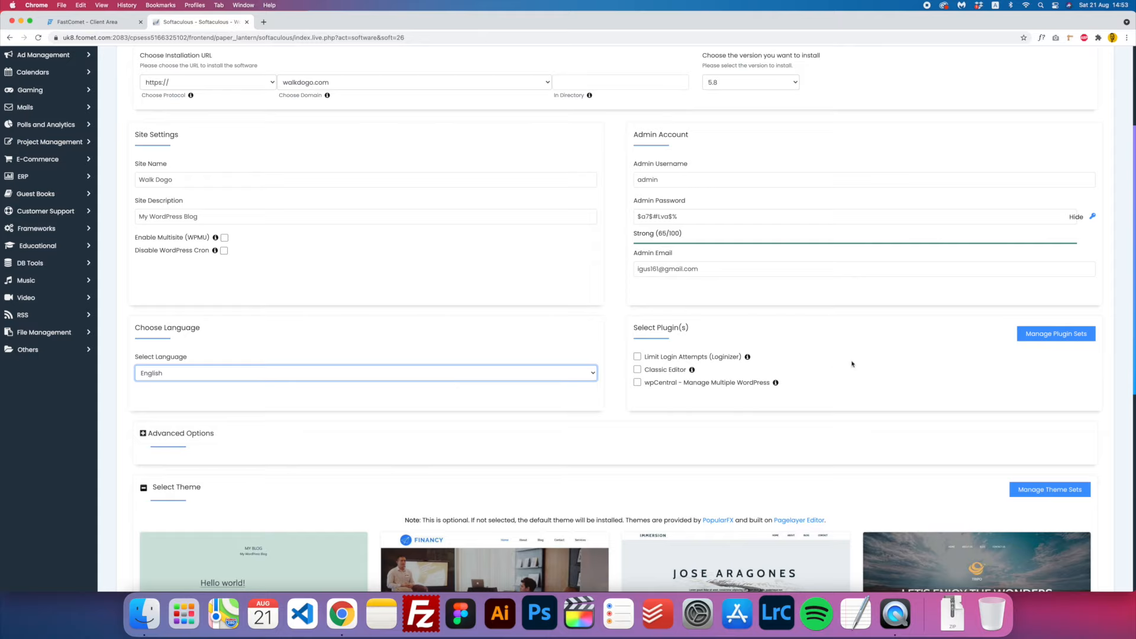
click(663, 357)
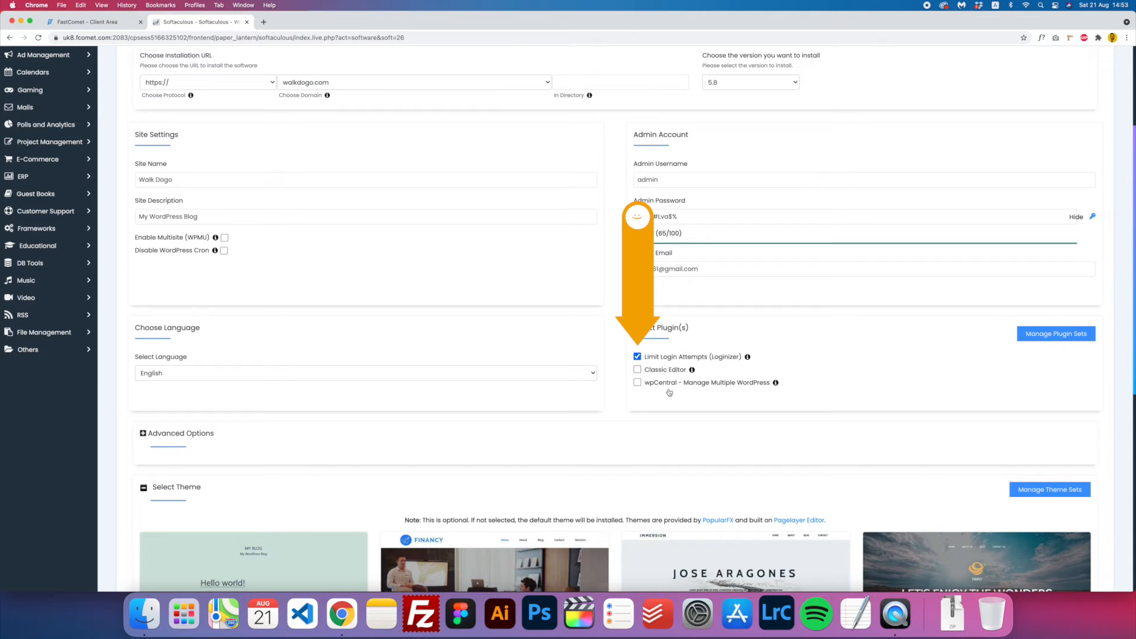
click(673, 371)
scroll(669, 426, down, 10)
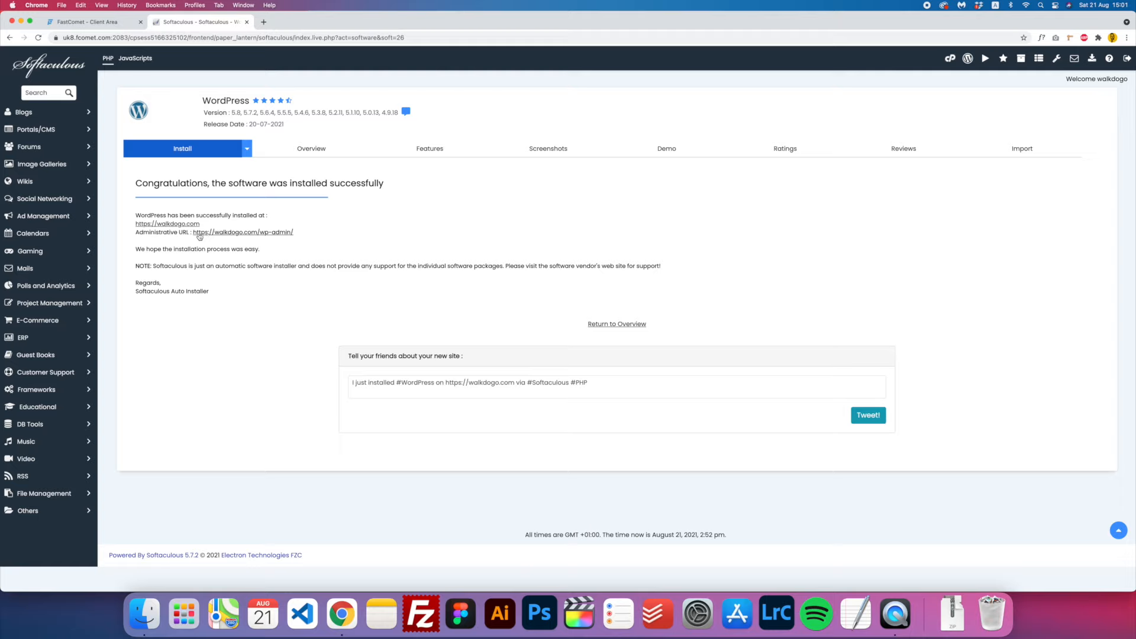
- Open walkdogo.com's wp-admin and update the Classic Editor plugin from the Updates list
click(247, 232)
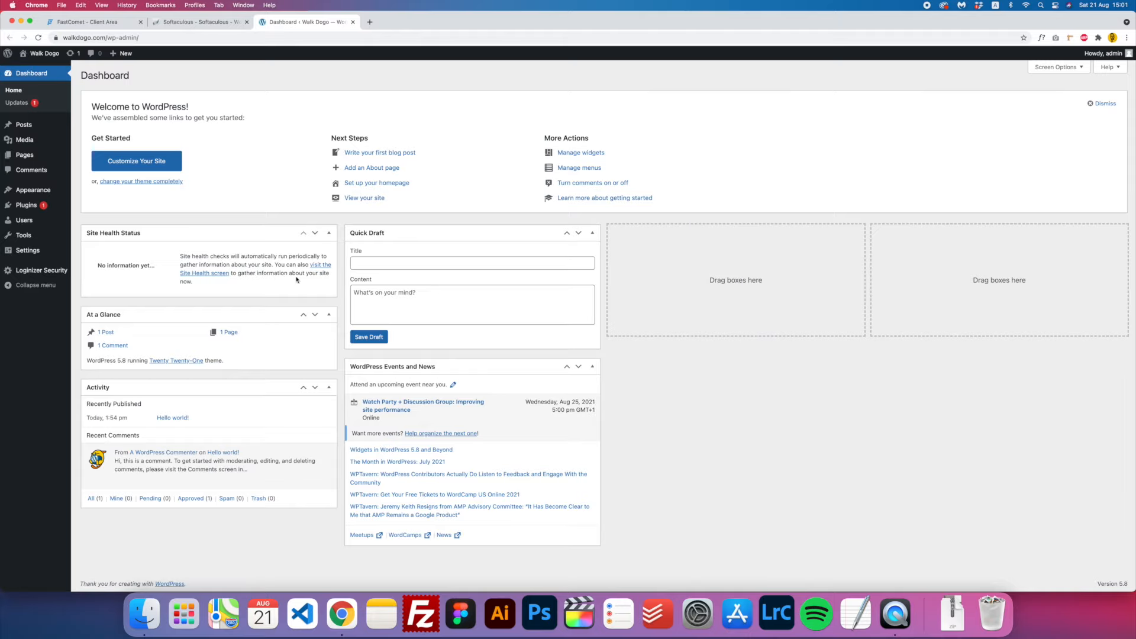
click(48, 55)
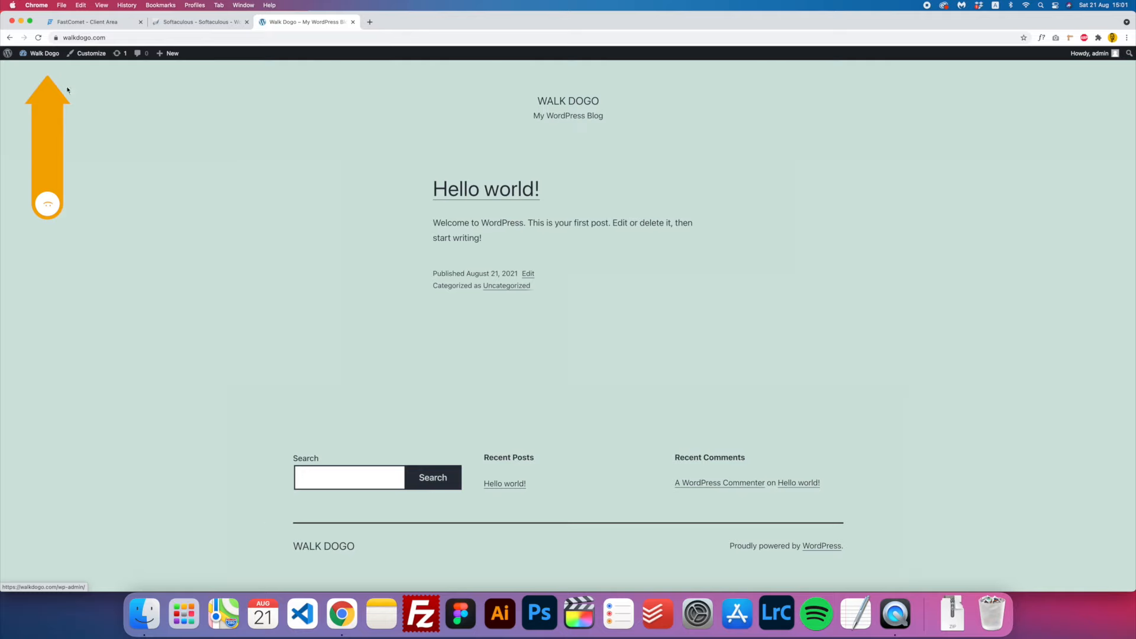
mouse_move(5, 368)
mouse_down()
mouse_move(826, 382)
mouse_move(3, 377)
mouse_up()
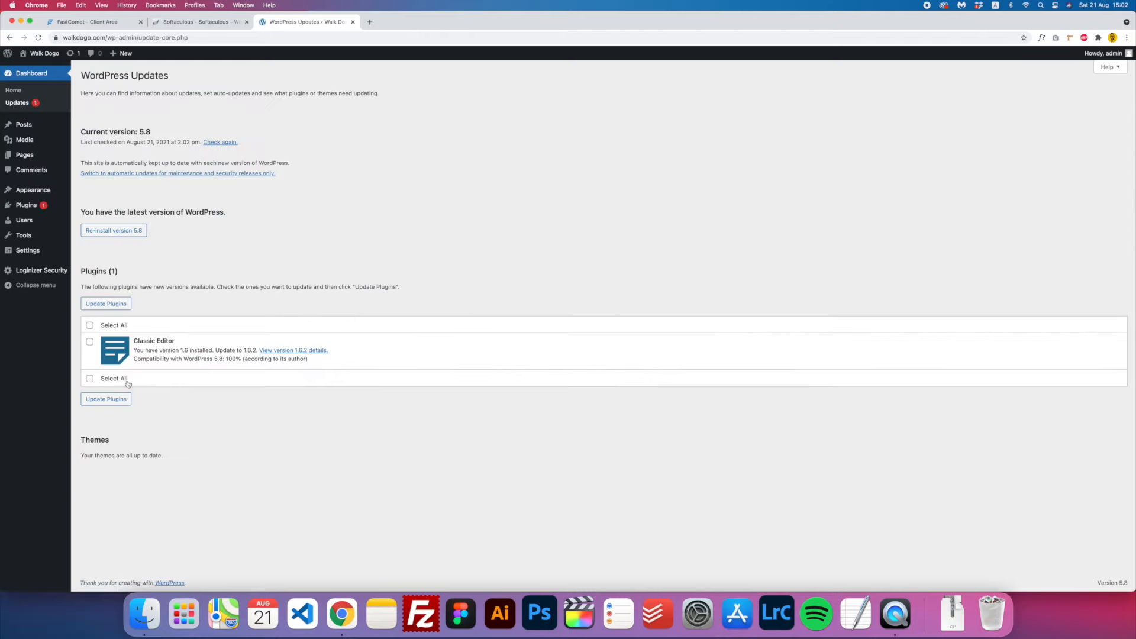
click(89, 324)
click(129, 400)
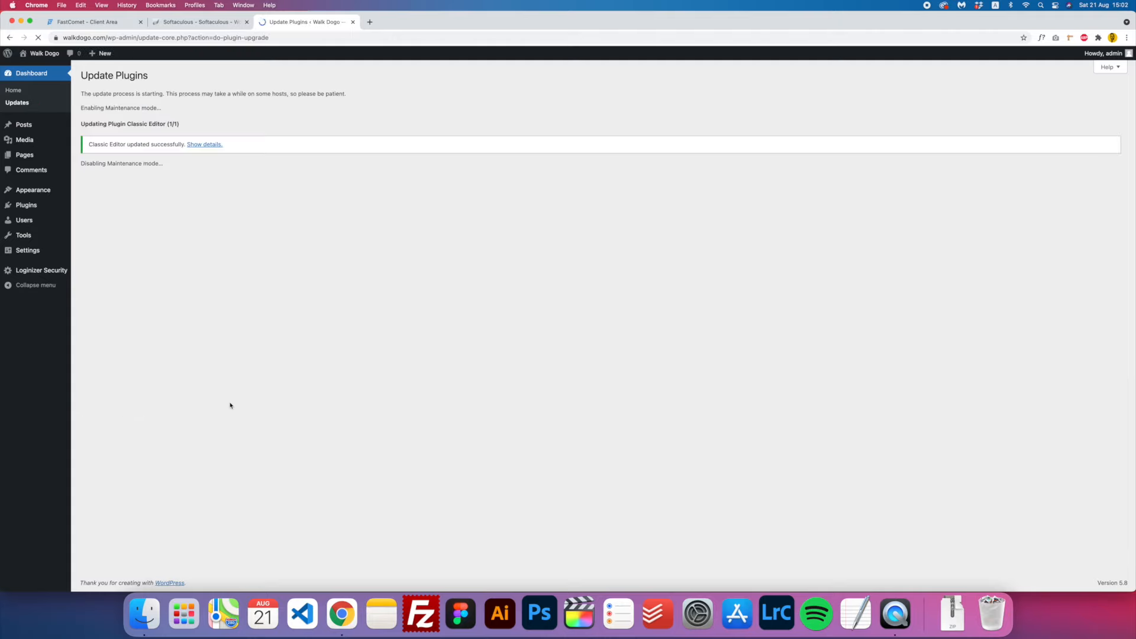
click(20, 90)
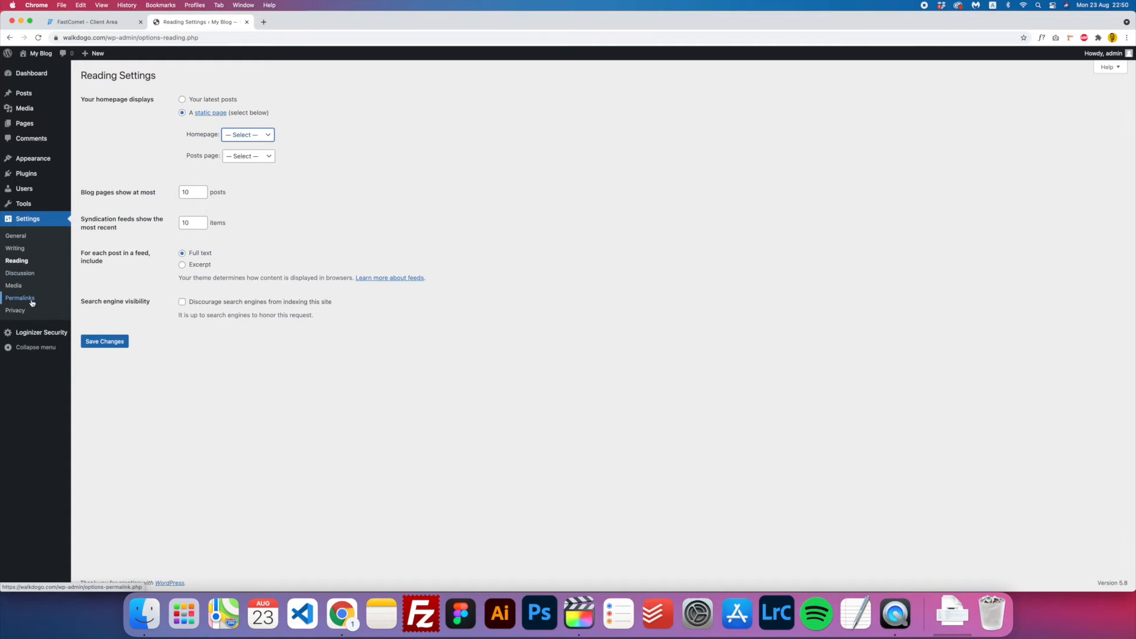
click(32, 301)
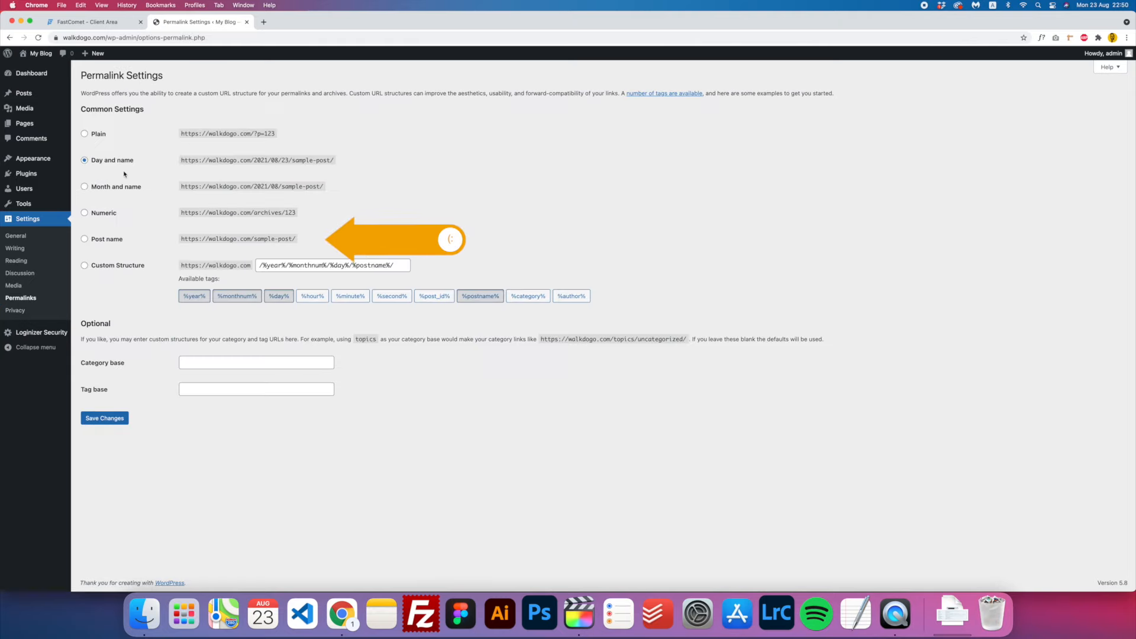
- Choose the Post name permalink structure (/%postname%/) and save the change
click(106, 242)
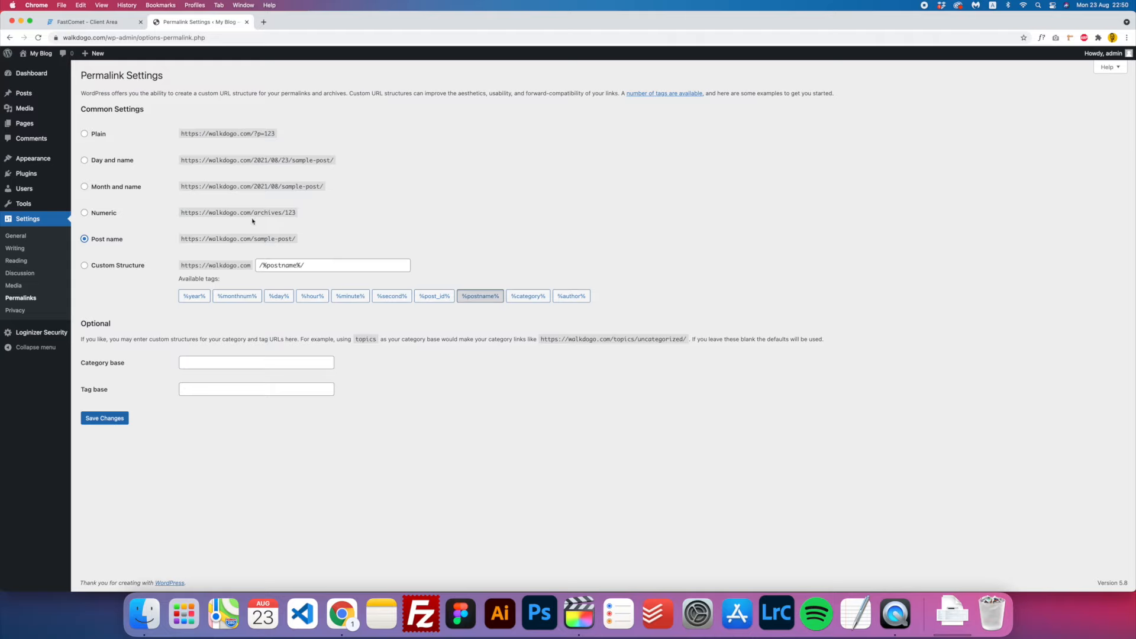
click(107, 418)
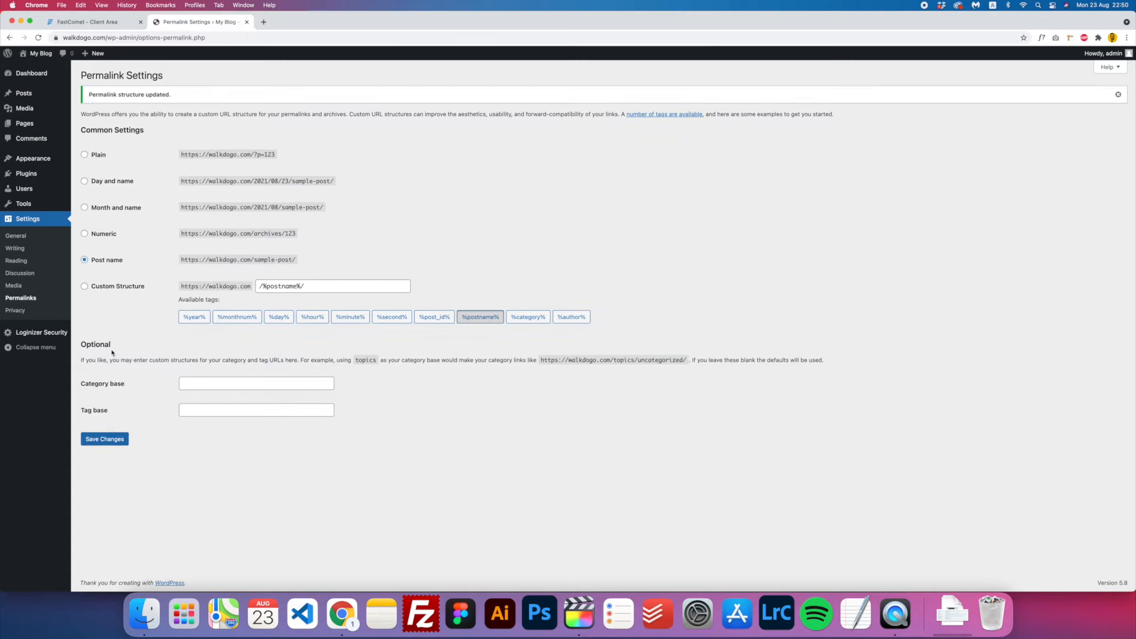
- Change the site title to 'Walk Dogo' and tagline to 'Dog Walking Dublin', then save
click(21, 238)
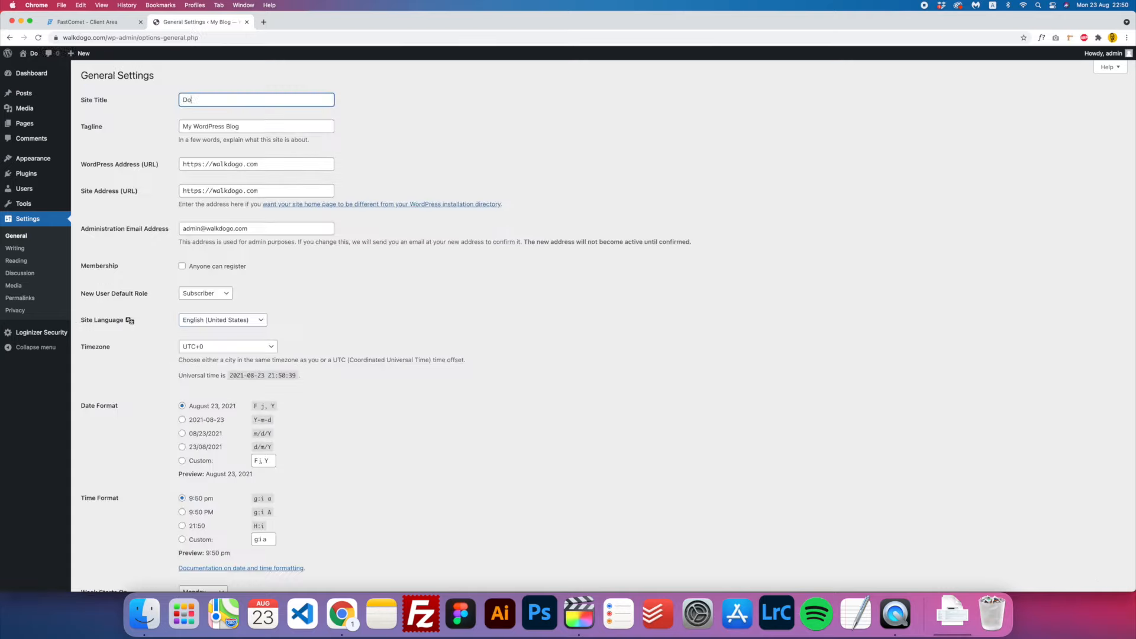
key(BackSpace)
key(BackSpace)
text(Walk Dogo)
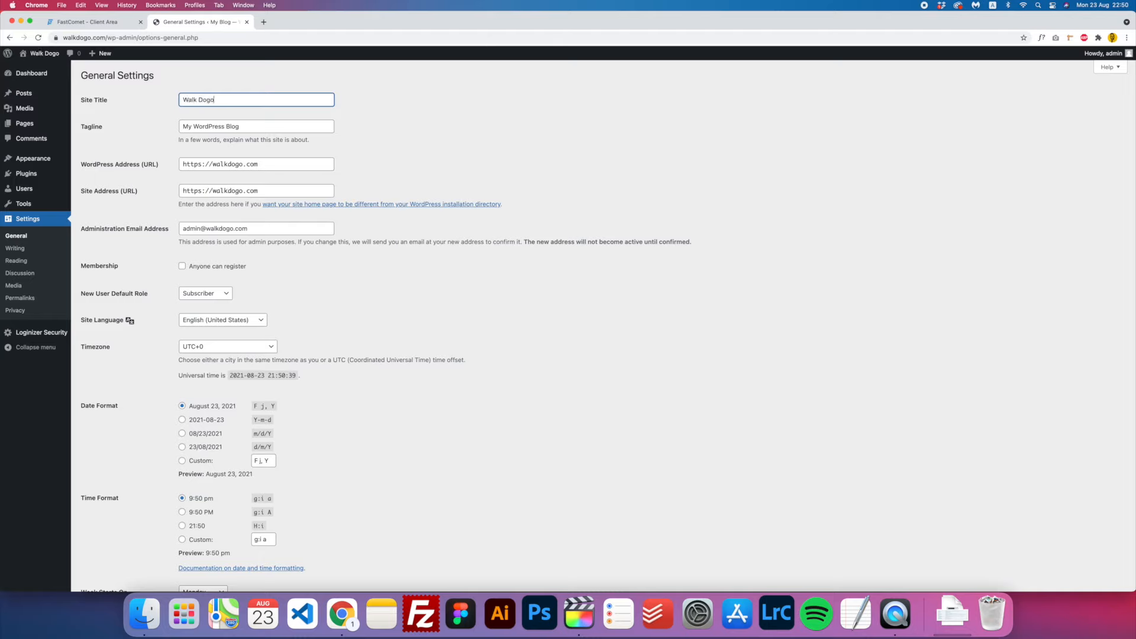
key(Tab)
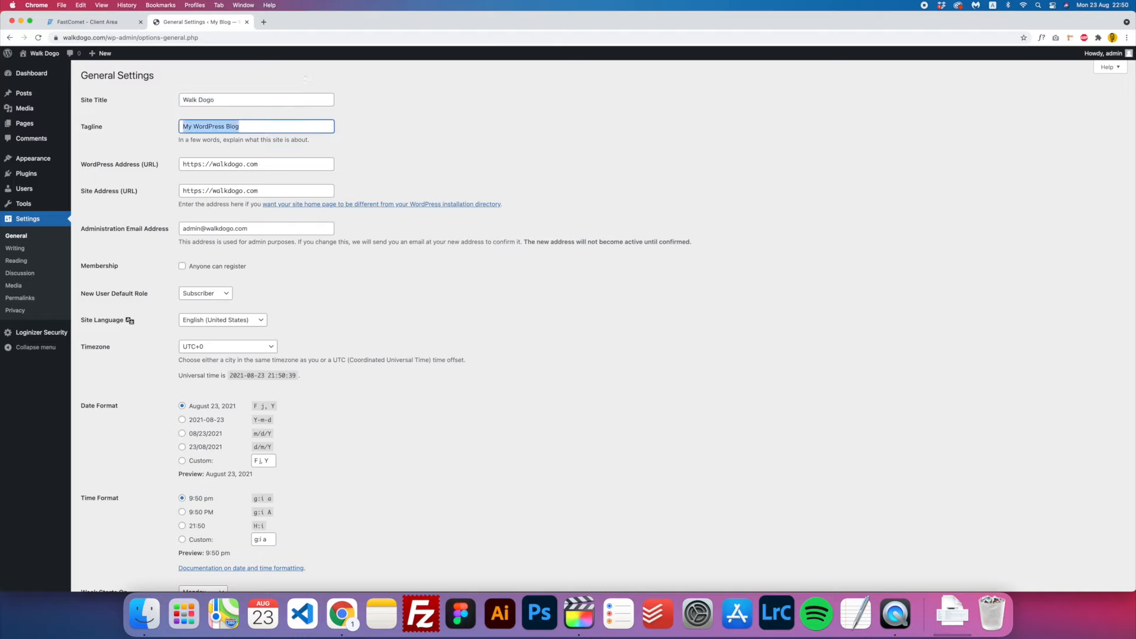
text(Dog Walking Dublin)
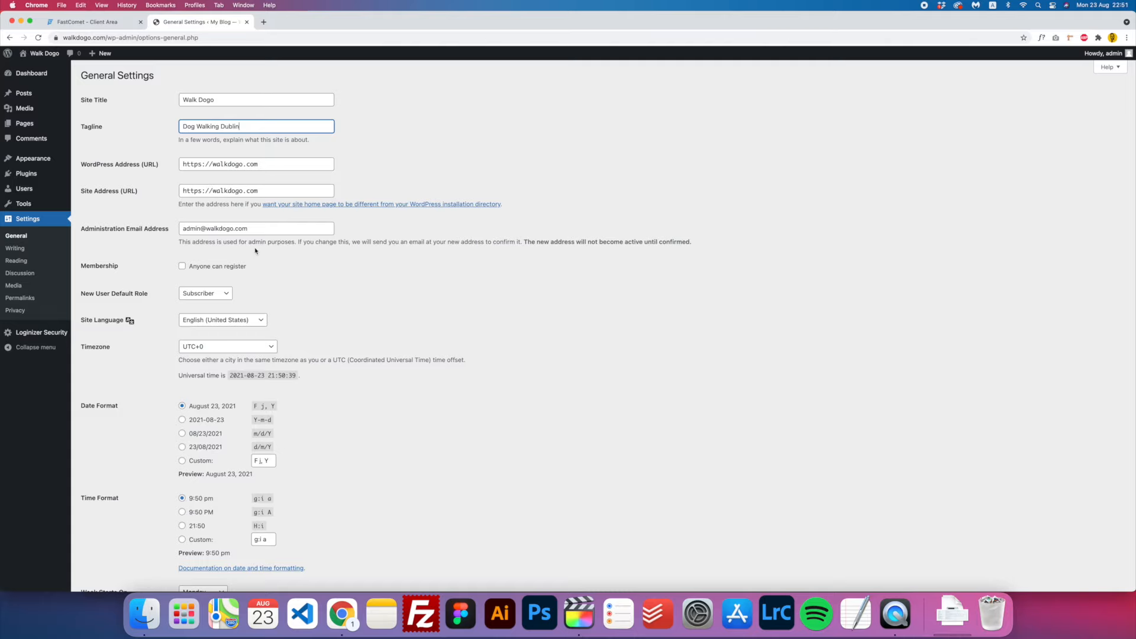
scroll(255, 251, down, 1)
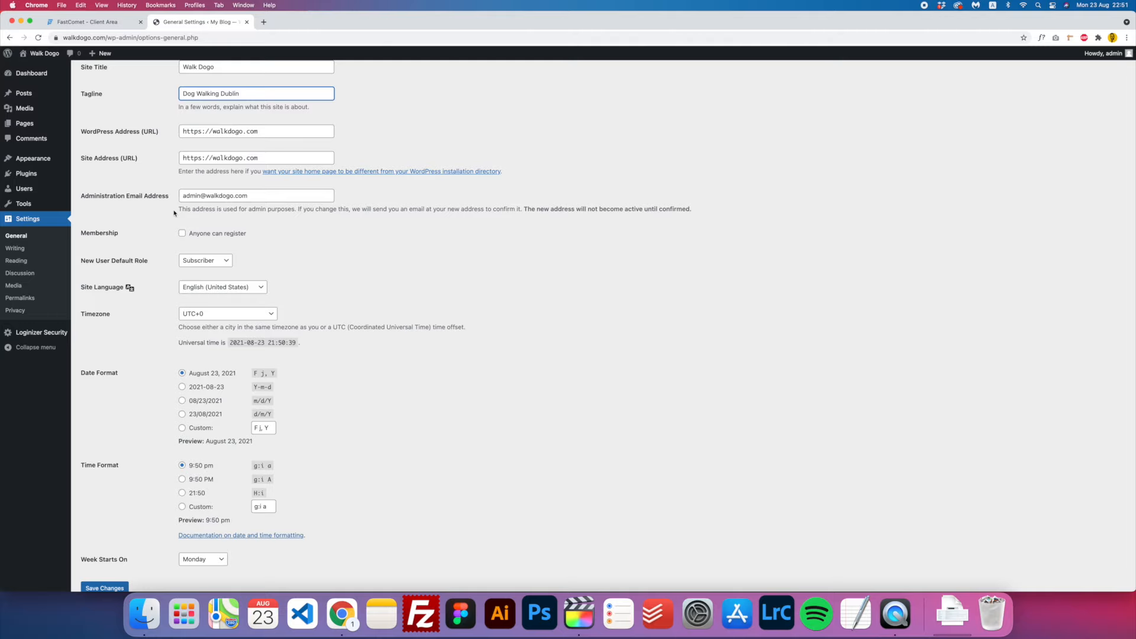
scroll(175, 213, down, 2)
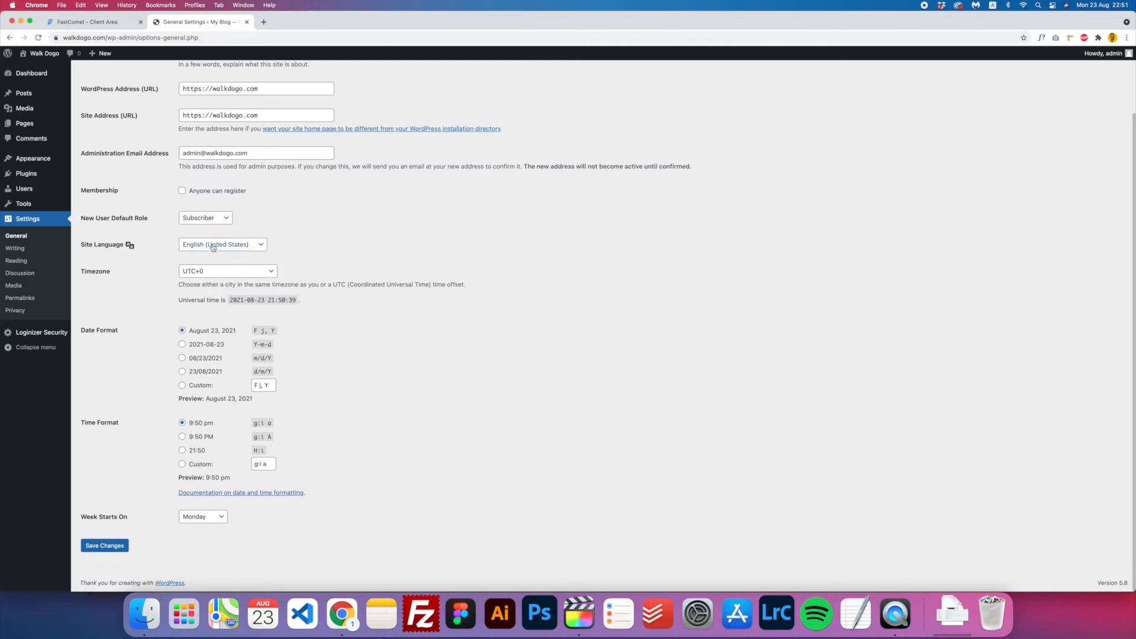
click(113, 550)
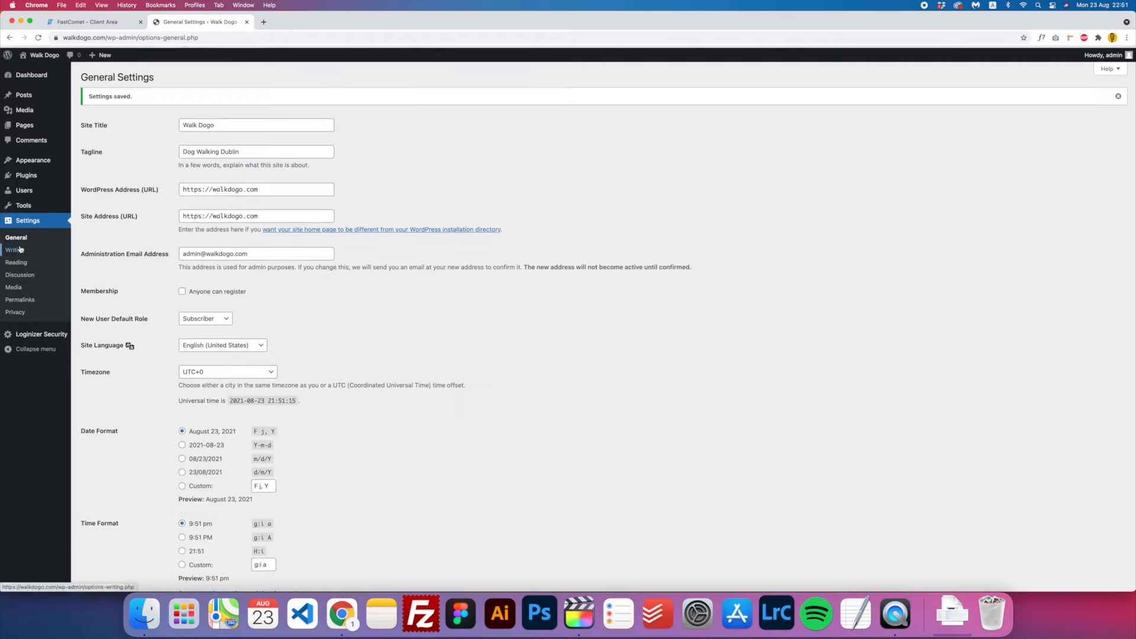
- Move both existing pages, Privacy Policy and Sample Page, to the trash
mouse_move(24, 128)
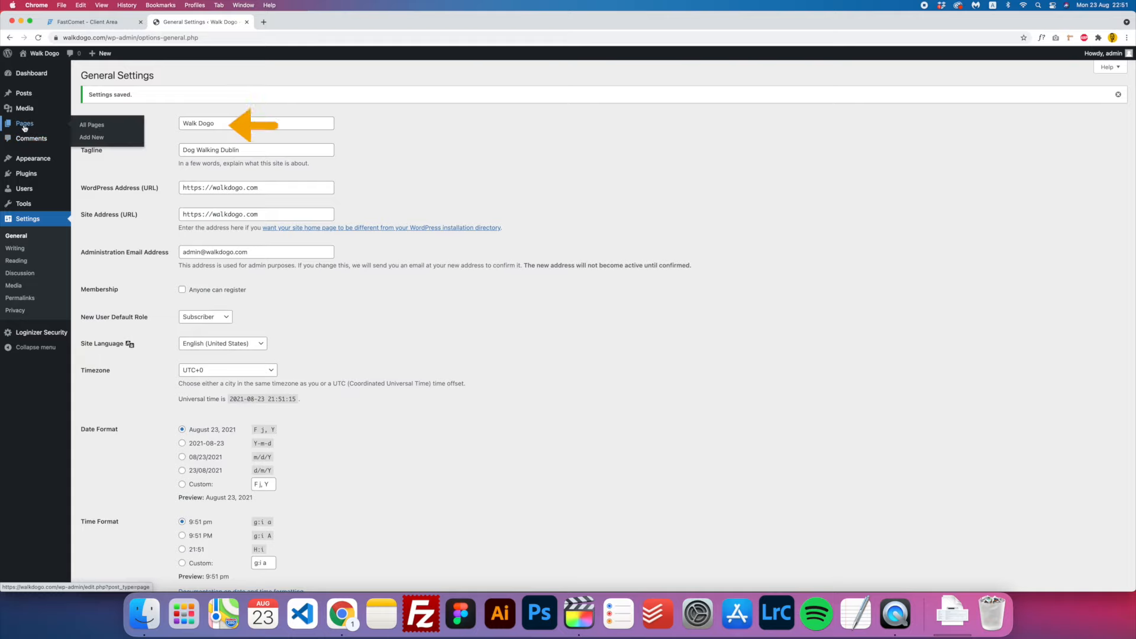
click(90, 126)
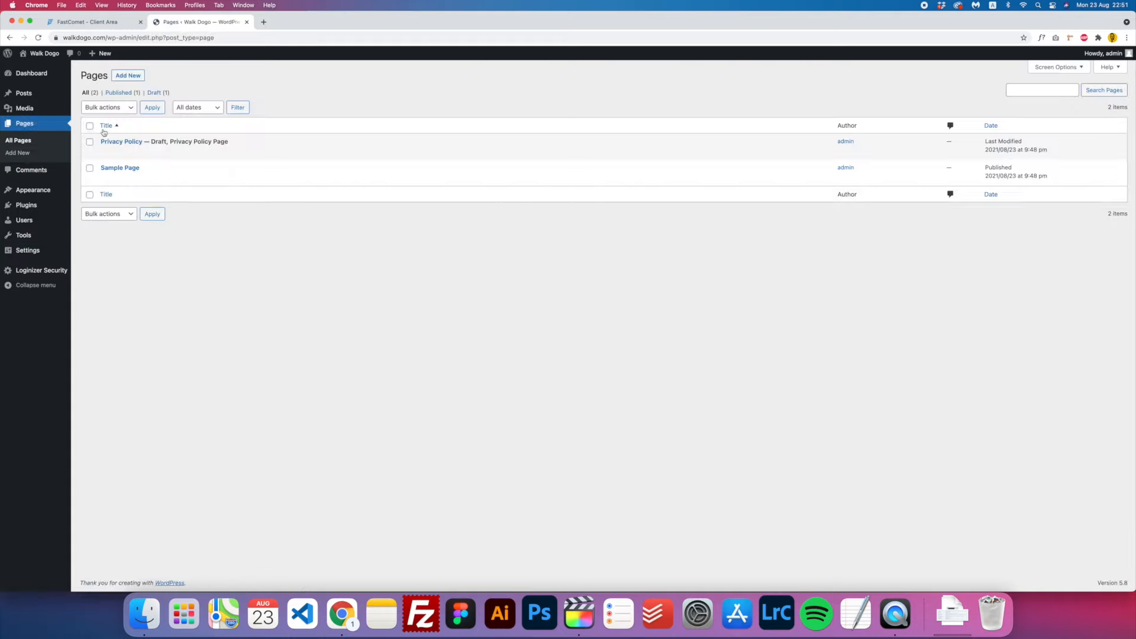
mouse_move(109, 173)
click(89, 126)
click(107, 108)
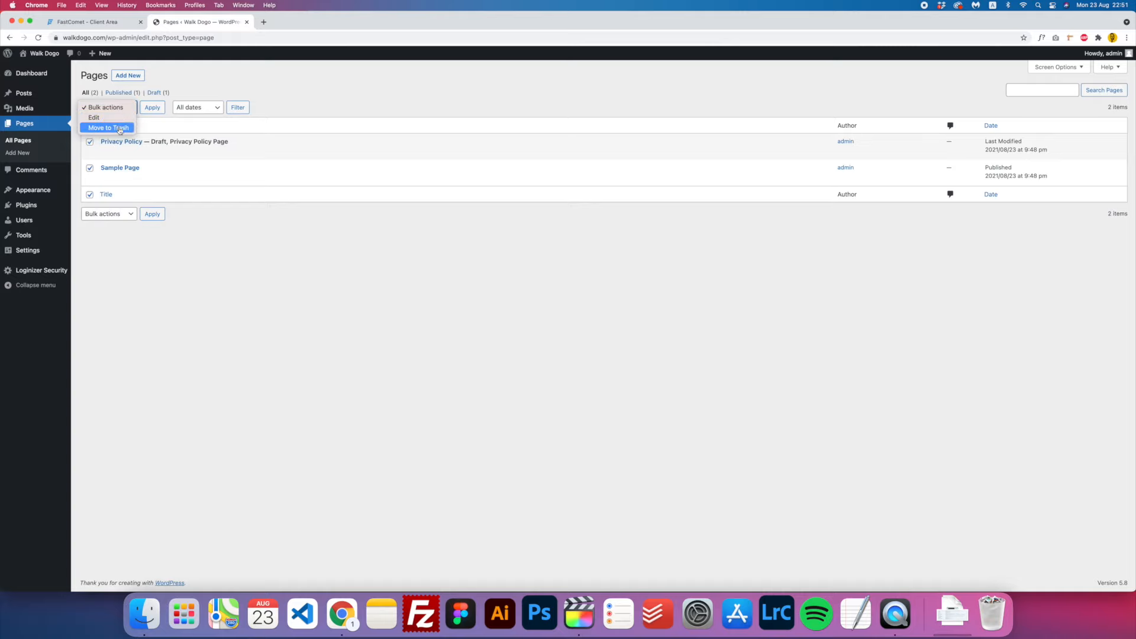
click(121, 128)
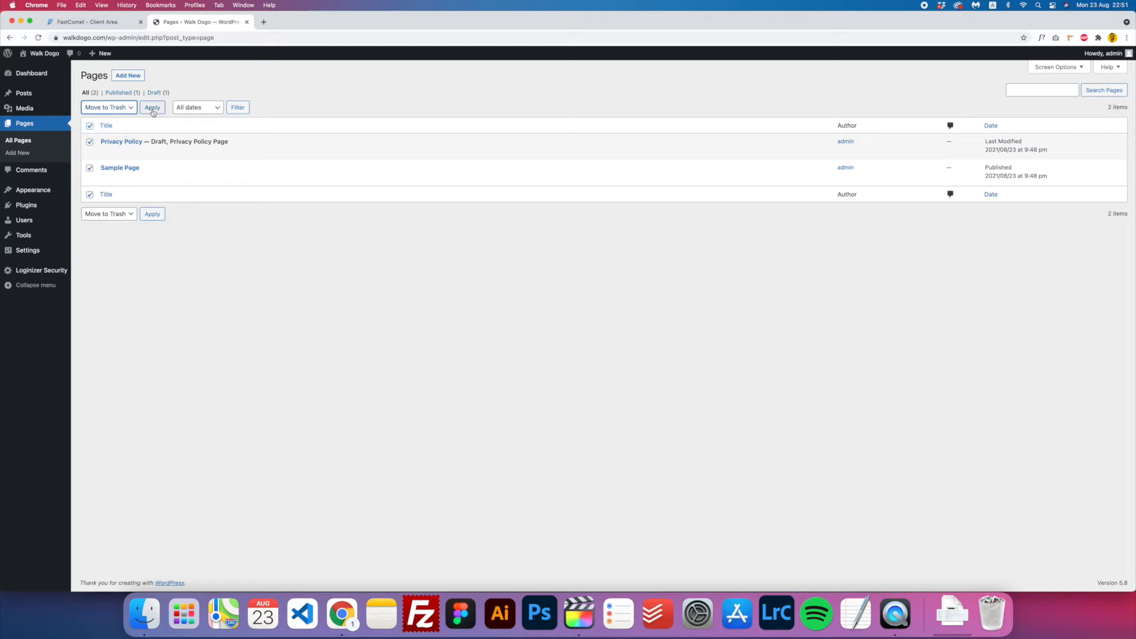
click(153, 108)
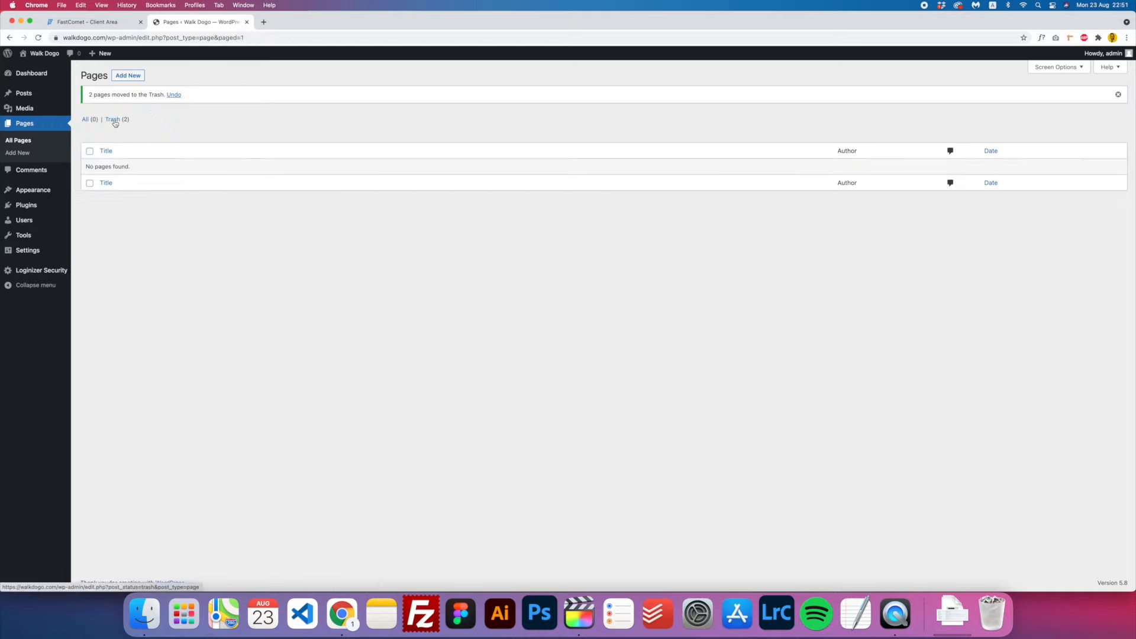
- Permanently delete both pages from the Trash
click(113, 120)
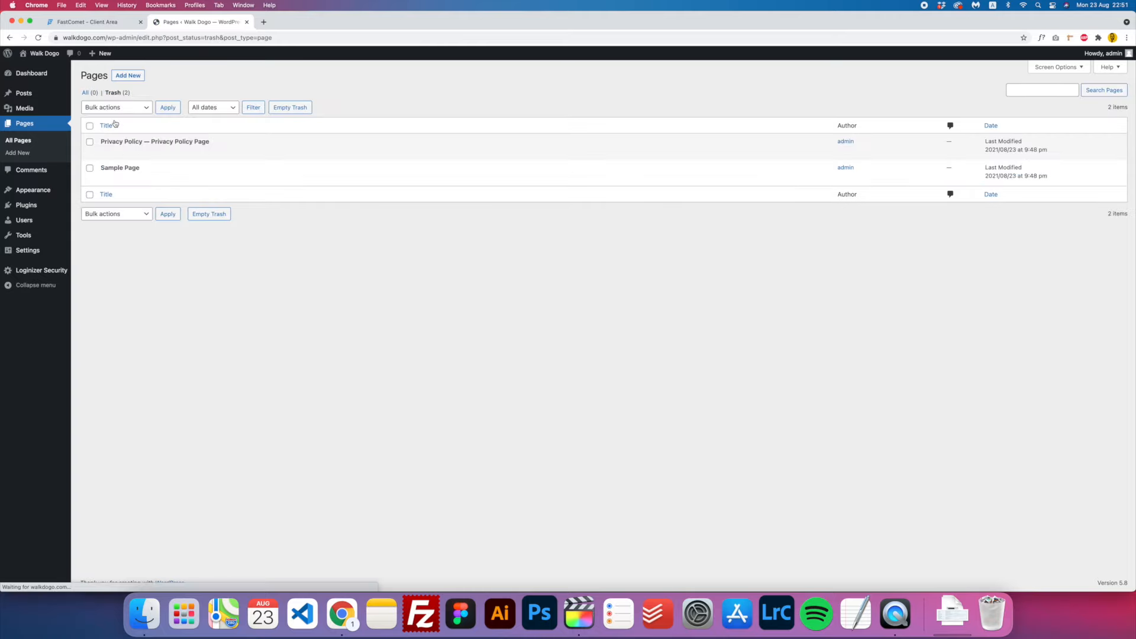
click(90, 126)
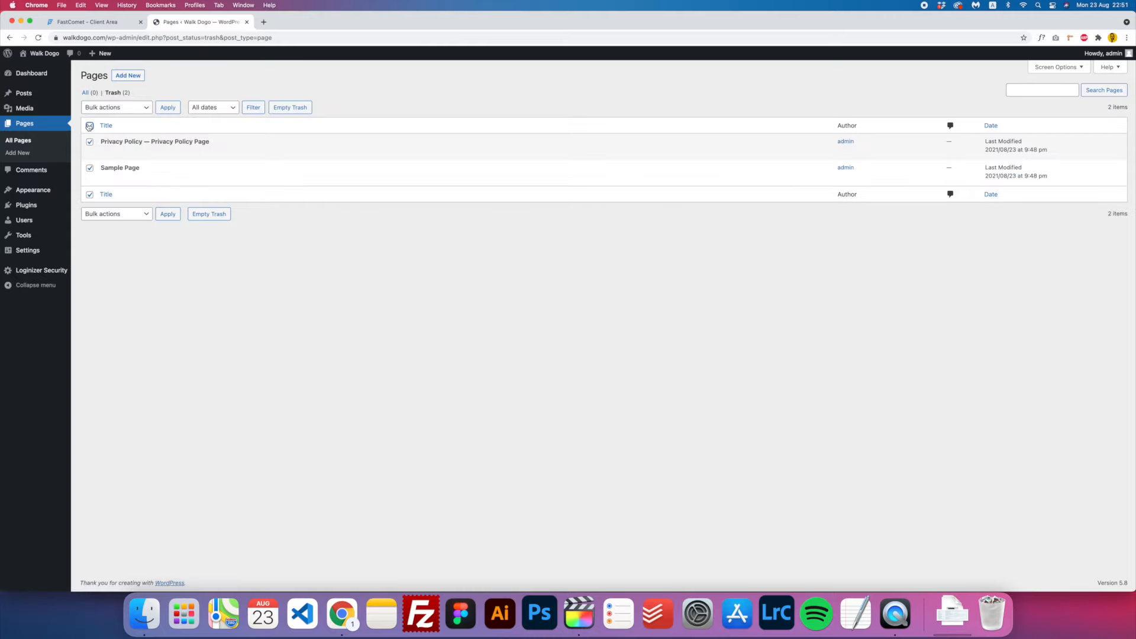
click(122, 109)
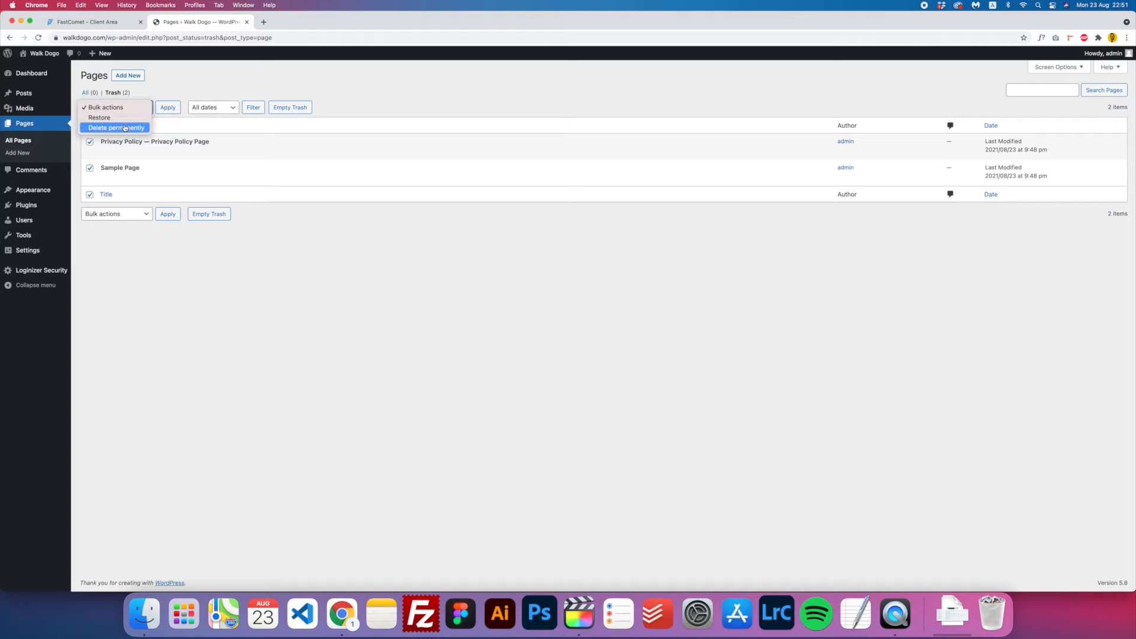
click(125, 128)
click(168, 108)
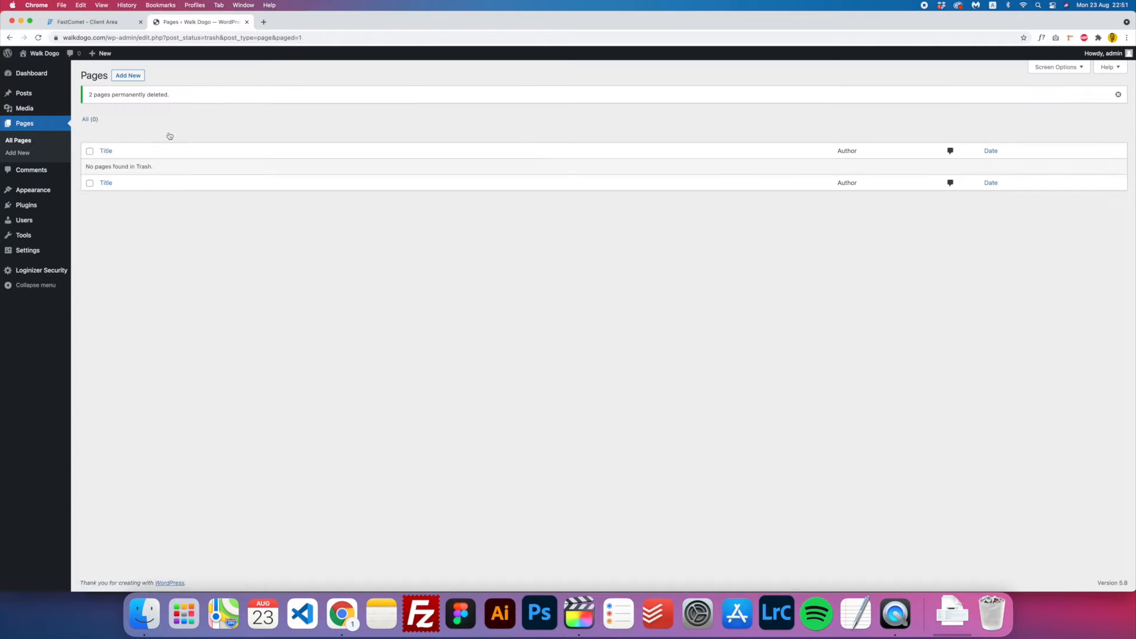
- Add a new page titled 'Home' and publish it
click(28, 155)
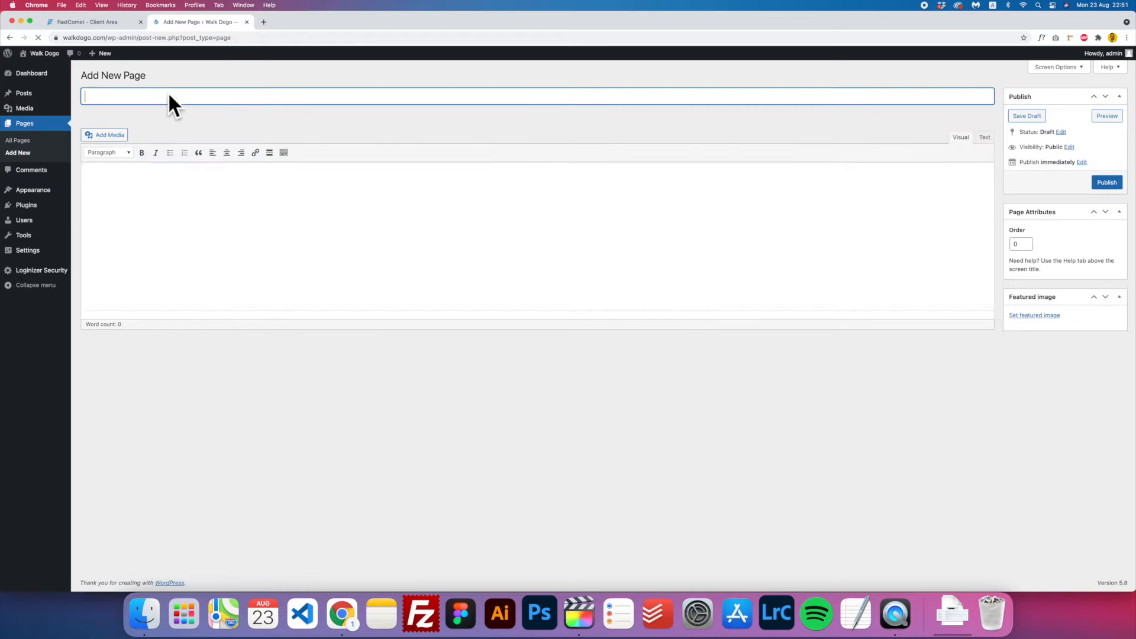
text(Home)
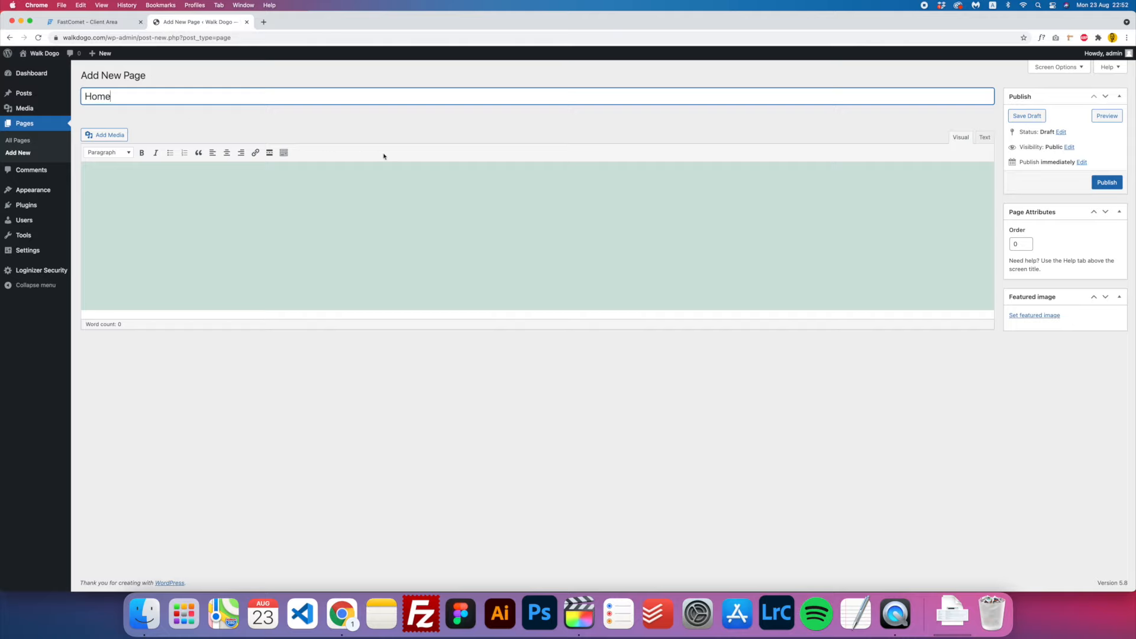
click(1107, 184)
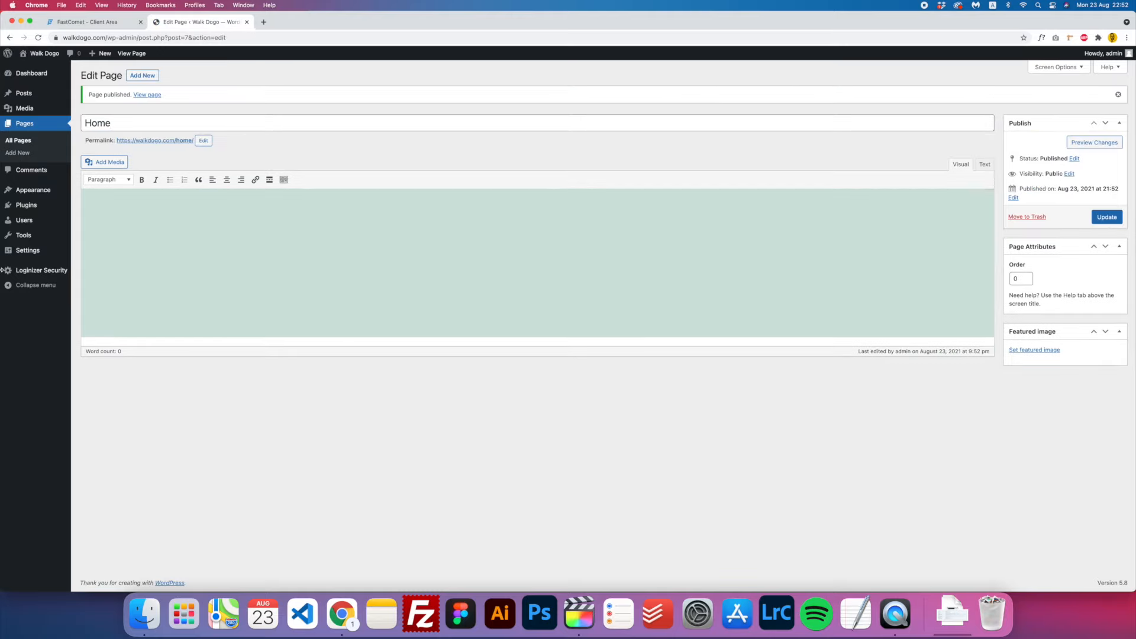
mouse_move(50, 189)
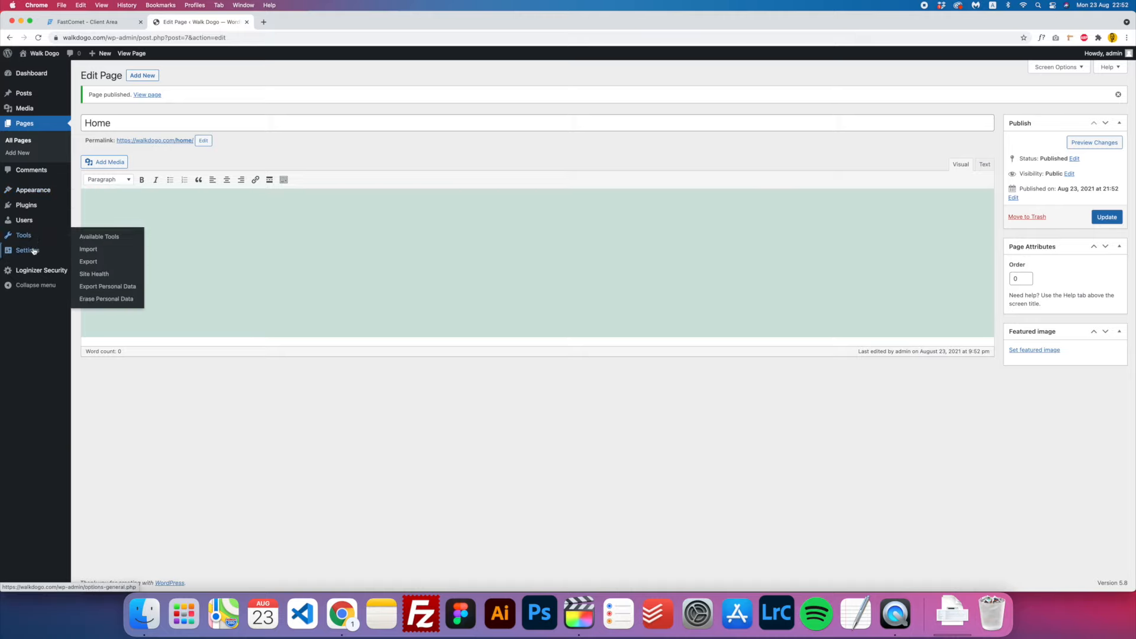
- Set Home as the static homepage, discourage search engine indexing, and save Reading Settings
mouse_move(33, 252)
click(97, 278)
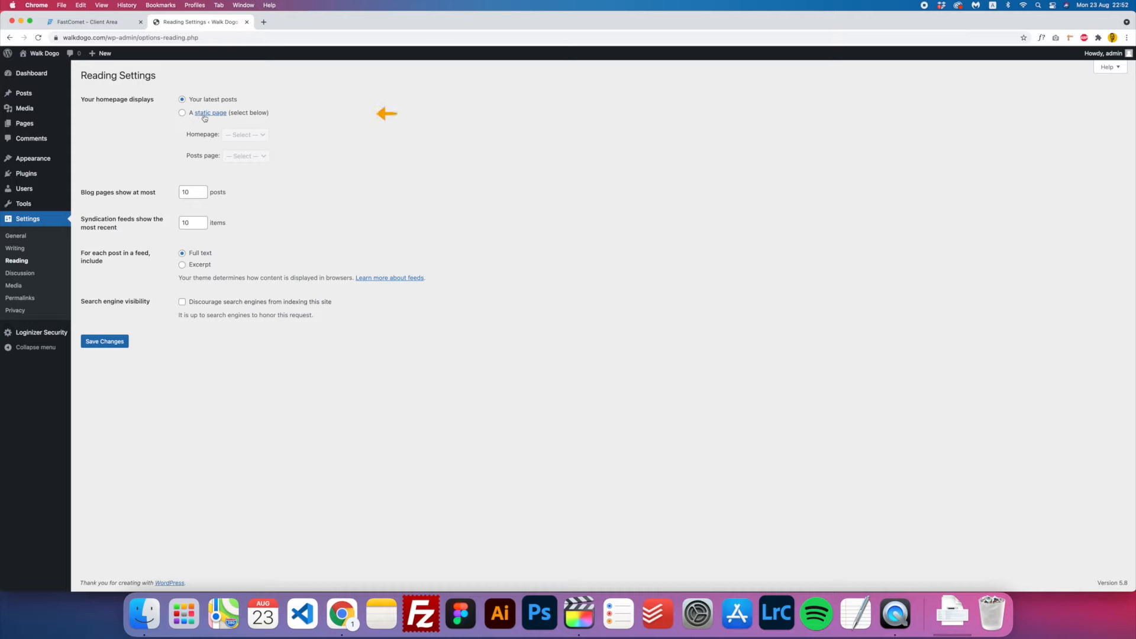
click(183, 113)
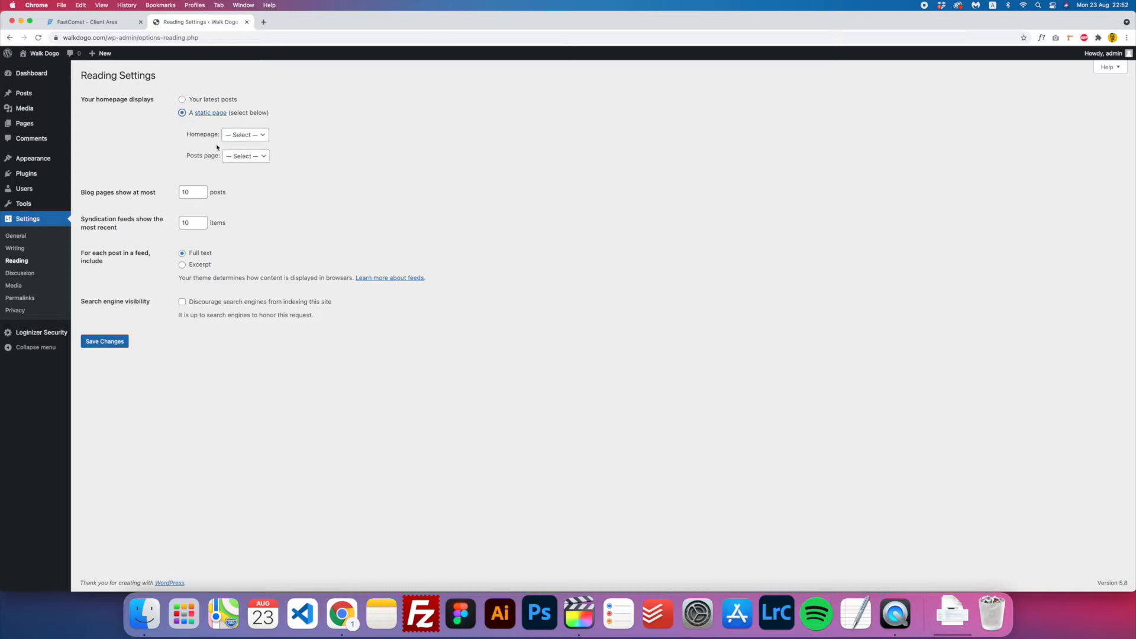
click(244, 135)
click(252, 148)
click(183, 303)
click(115, 341)
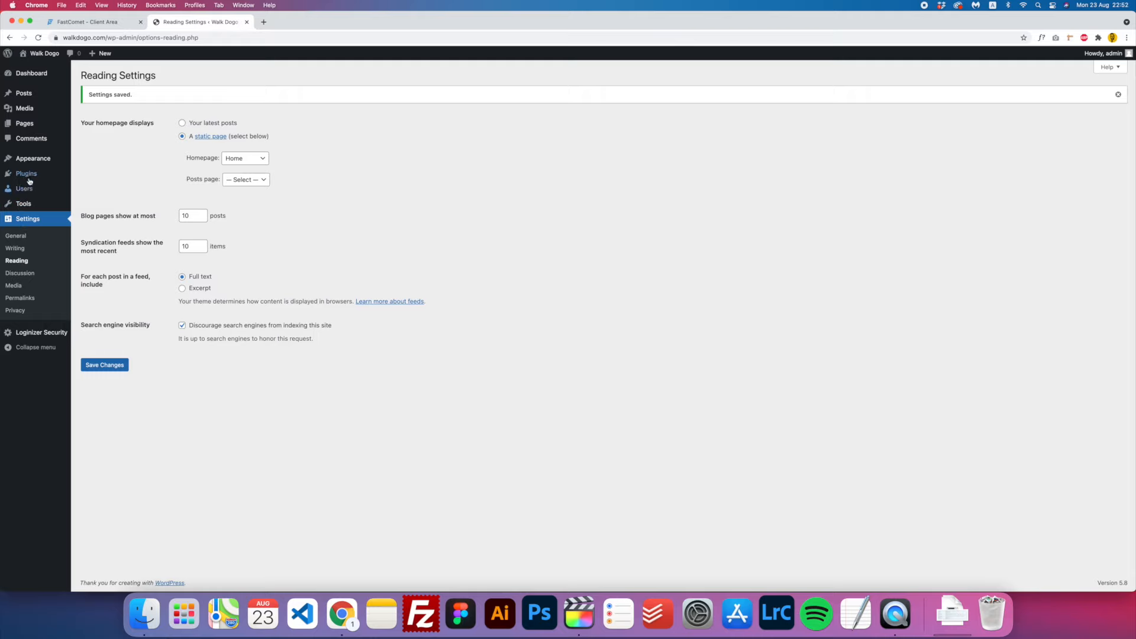
- Search the theme directory for 'Hello', then install and activate the Hello Elementor theme
mouse_move(31, 161)
click(109, 162)
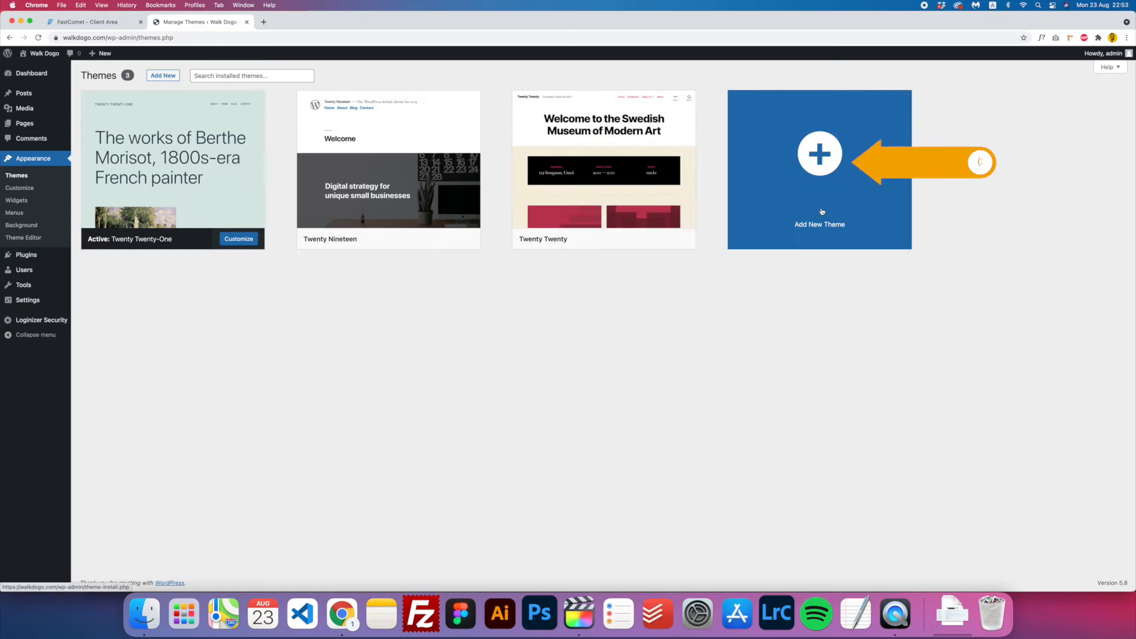
click(821, 211)
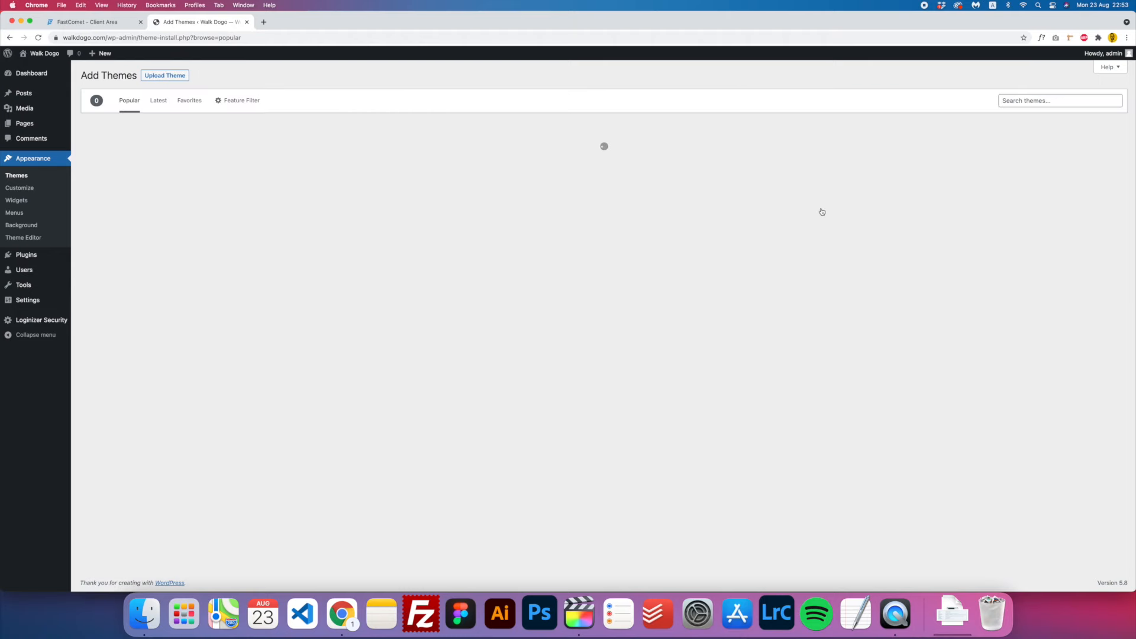
click(1026, 102)
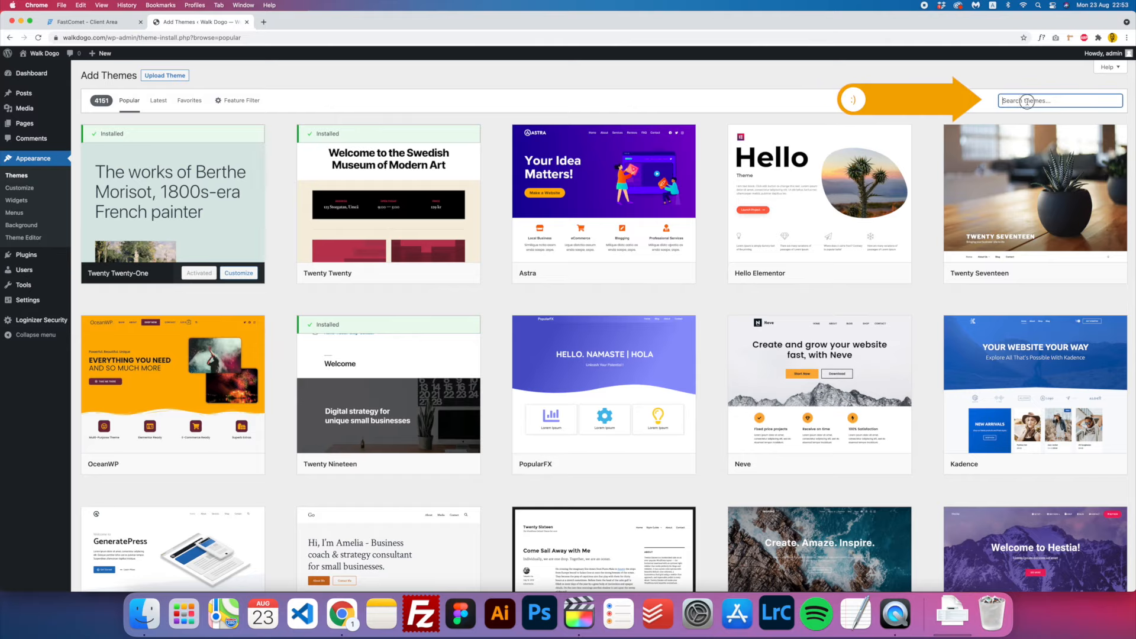
text(Hello)
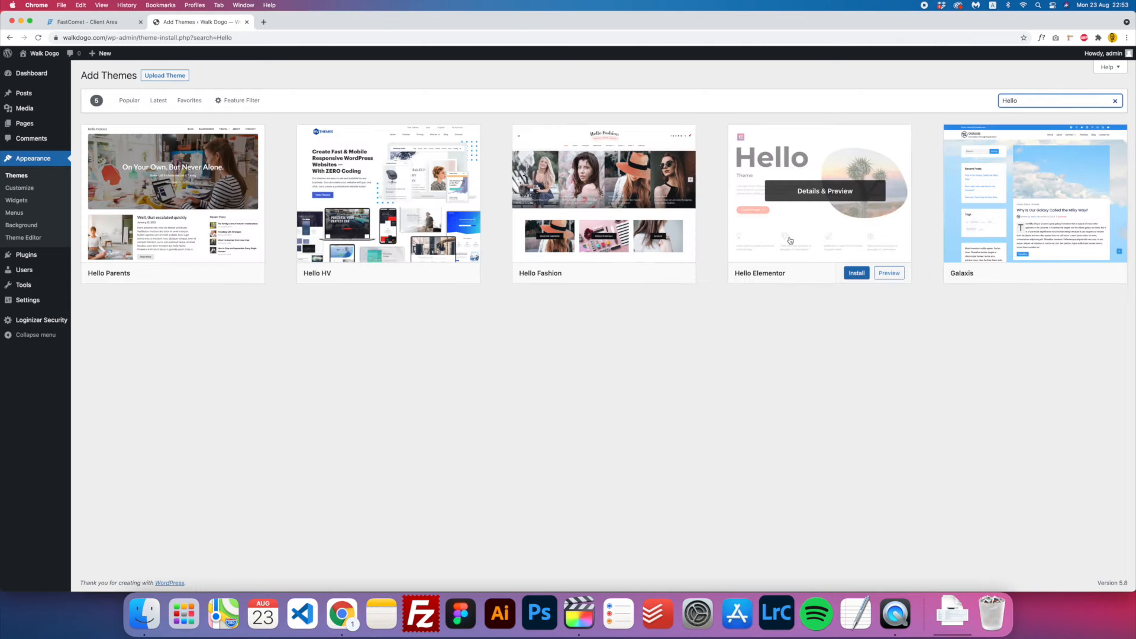
click(858, 274)
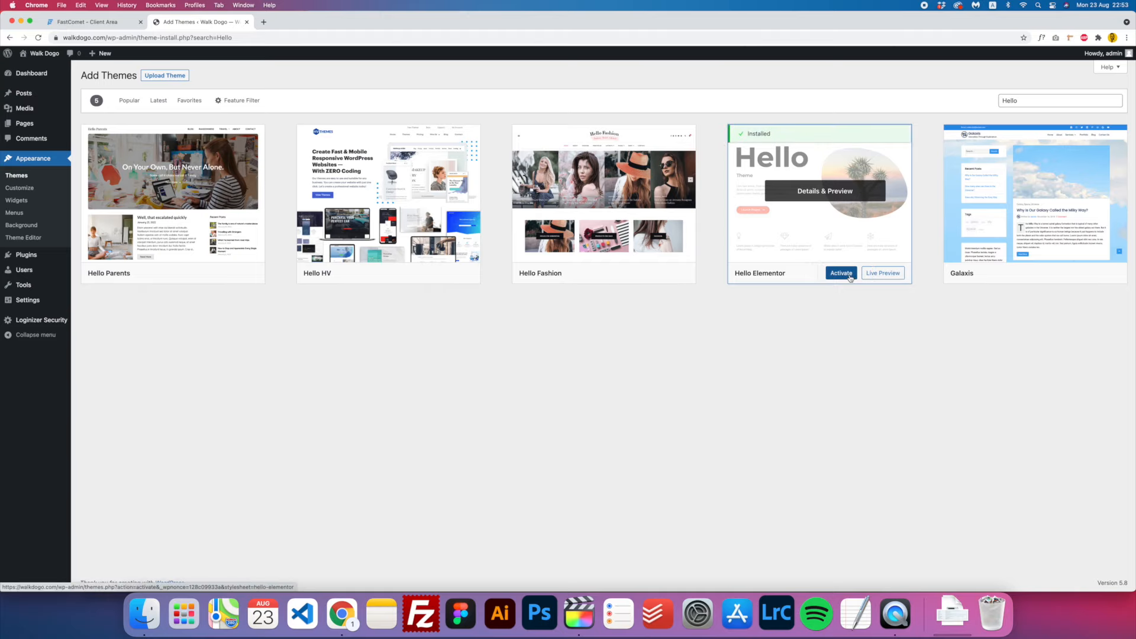
click(843, 276)
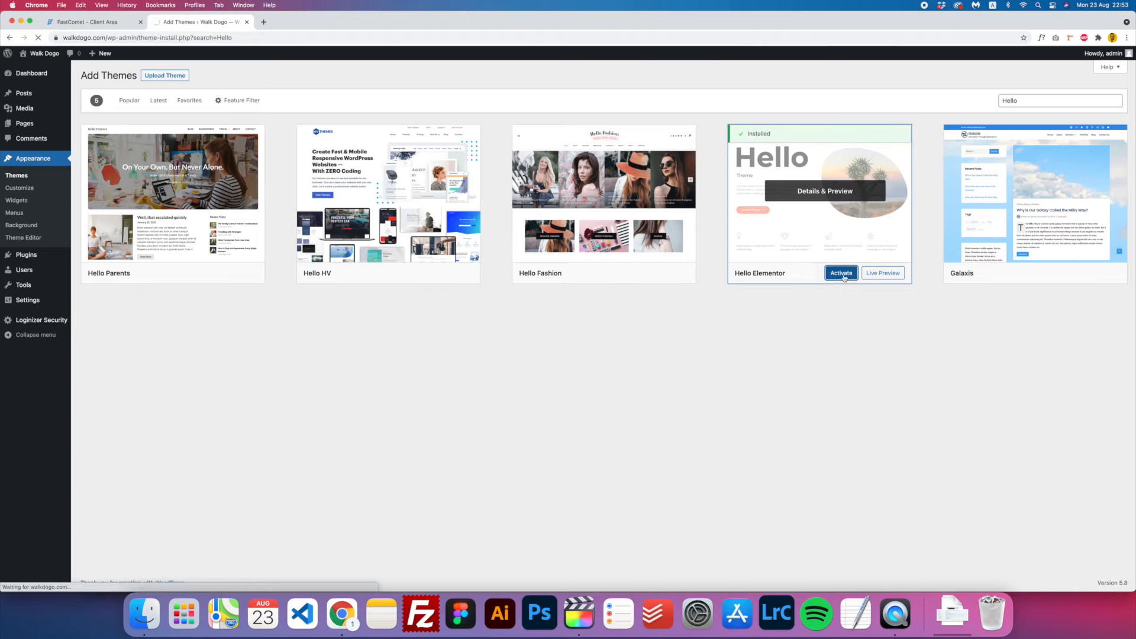
mouse_move(34, 59)
- Open and reload the live walkdogo.com site, then return to the admin Dashboard
click(46, 57)
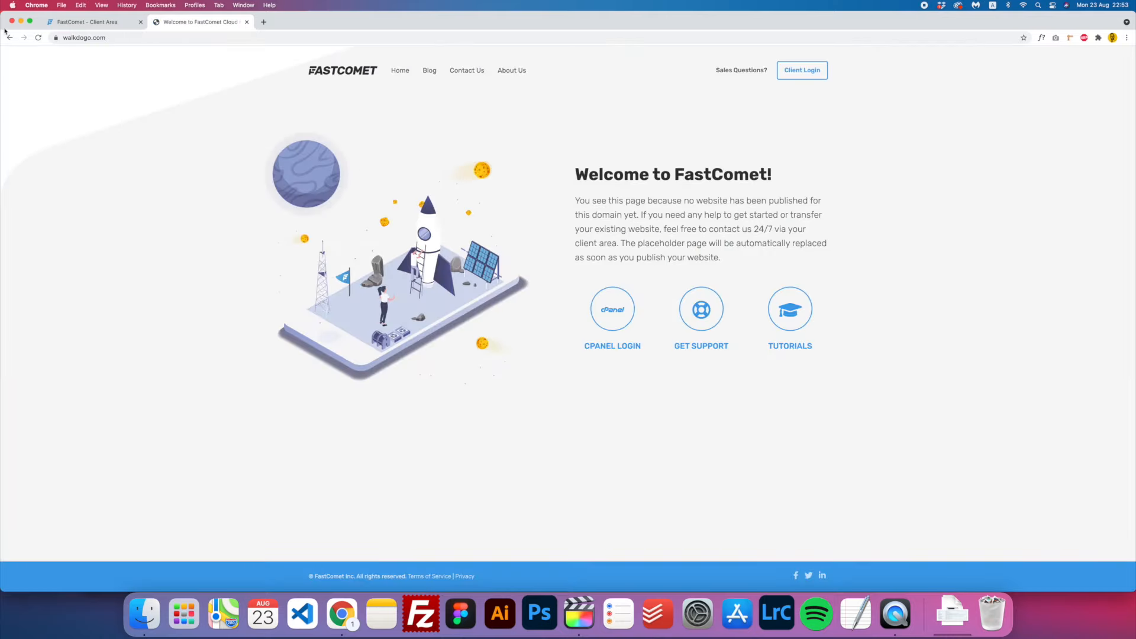
click(38, 38)
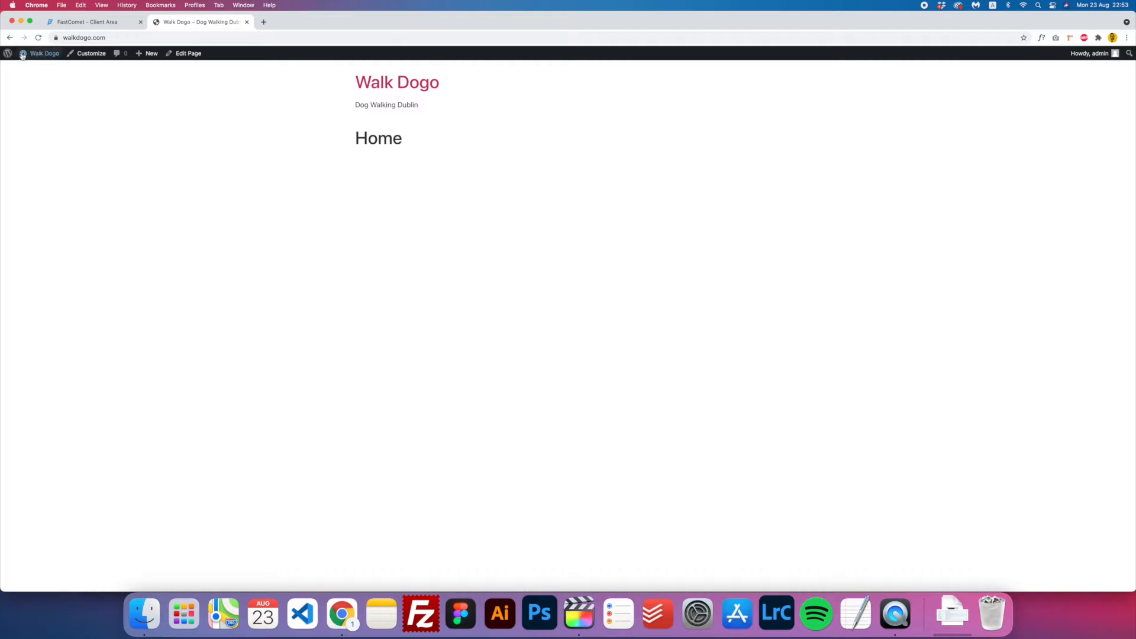
mouse_move(8, 55)
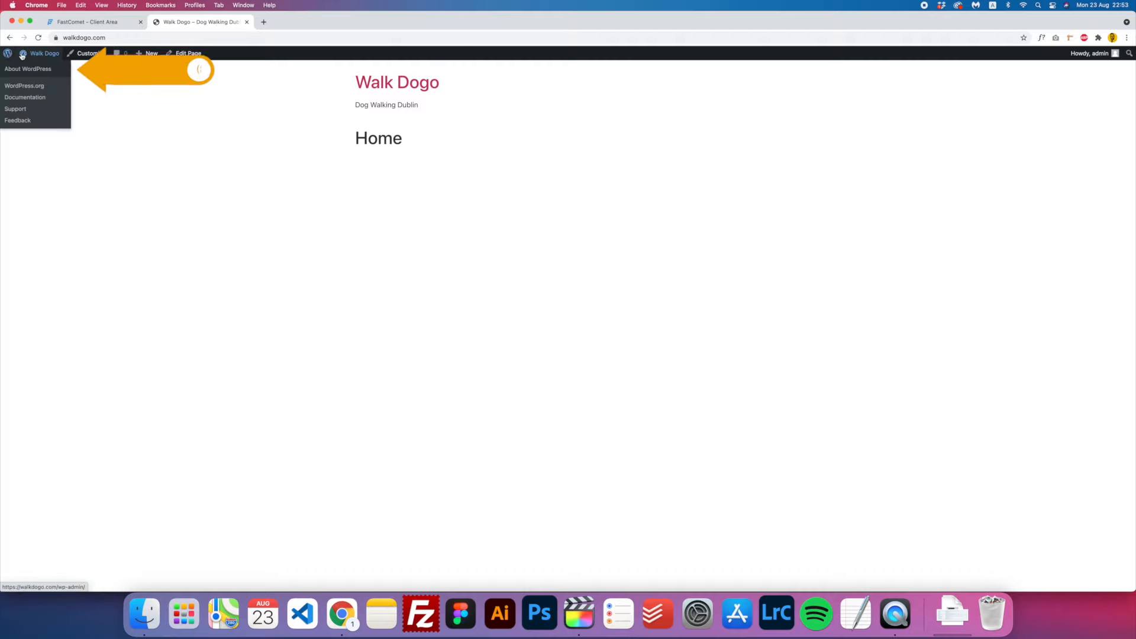
click(28, 69)
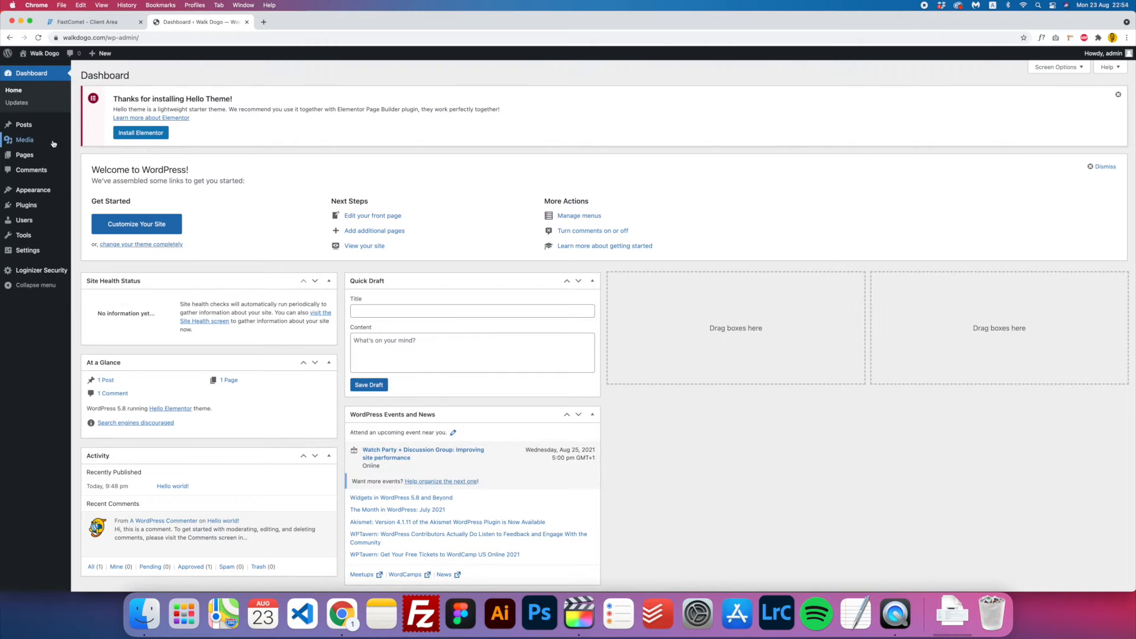
mouse_move(51, 145)
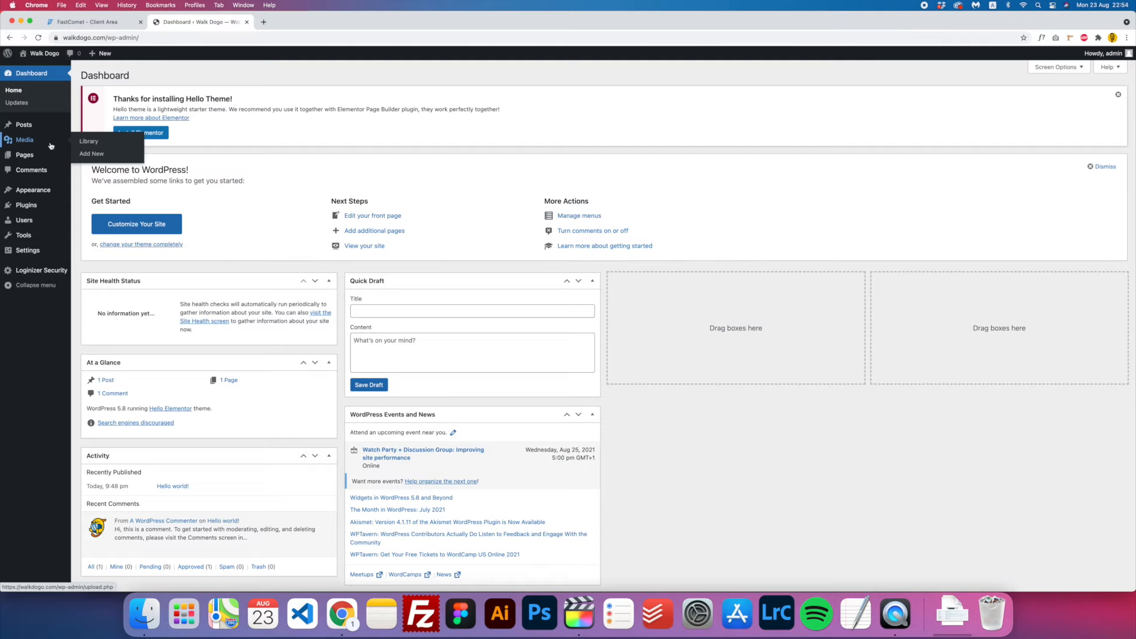
mouse_move(50, 191)
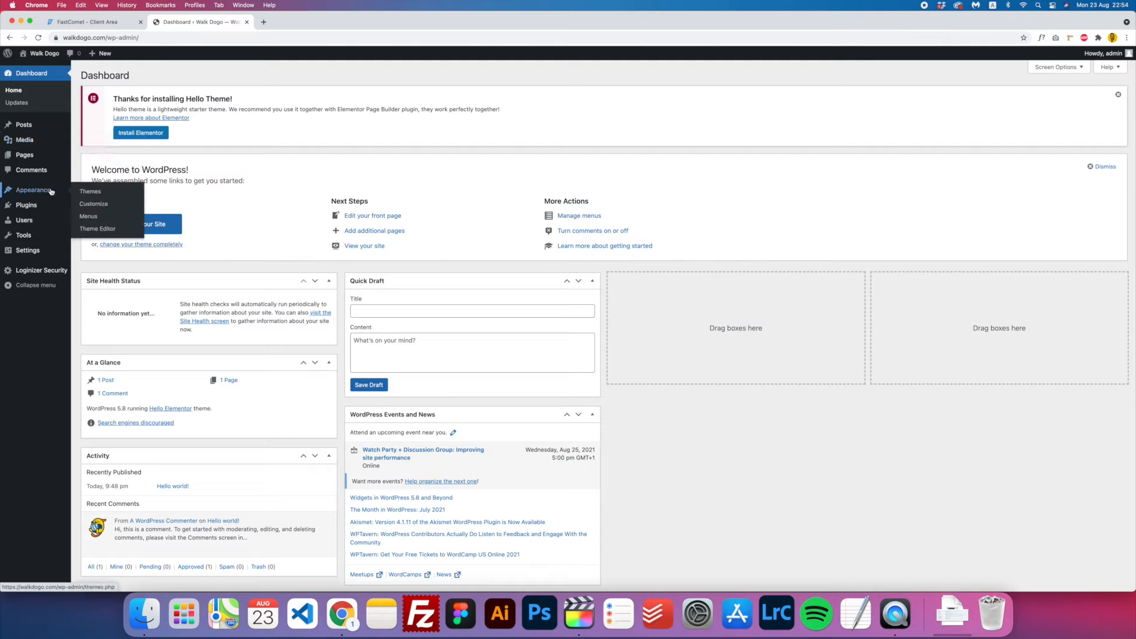
- Create a new menu named 'Top Navigation Menu'
click(100, 217)
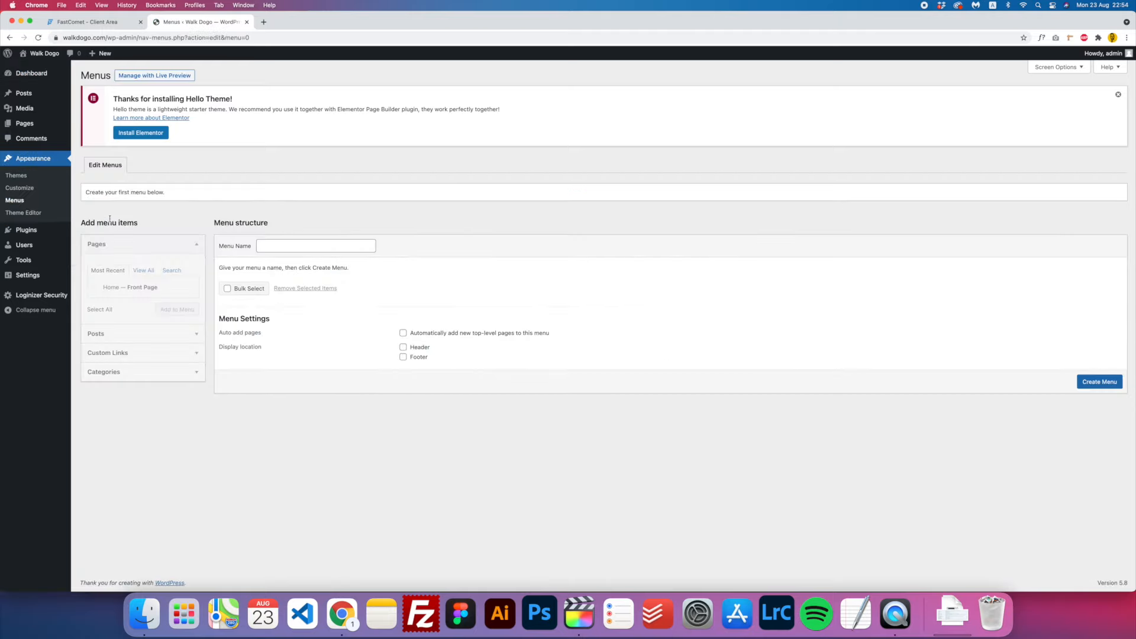
click(278, 246)
text(Top Navigation Menu)
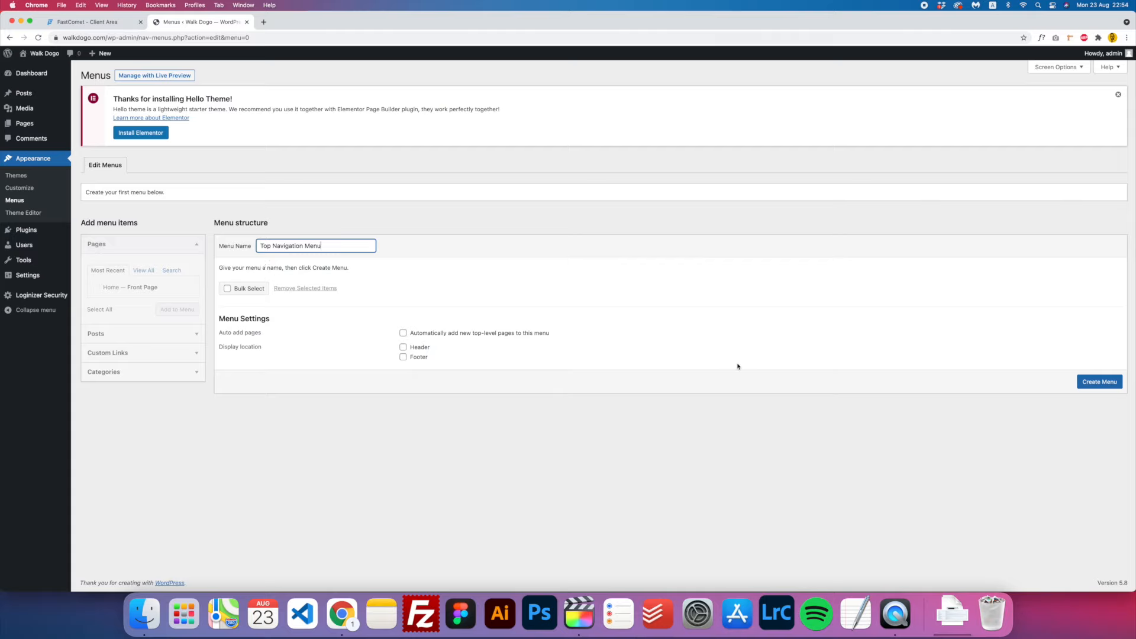
click(1100, 382)
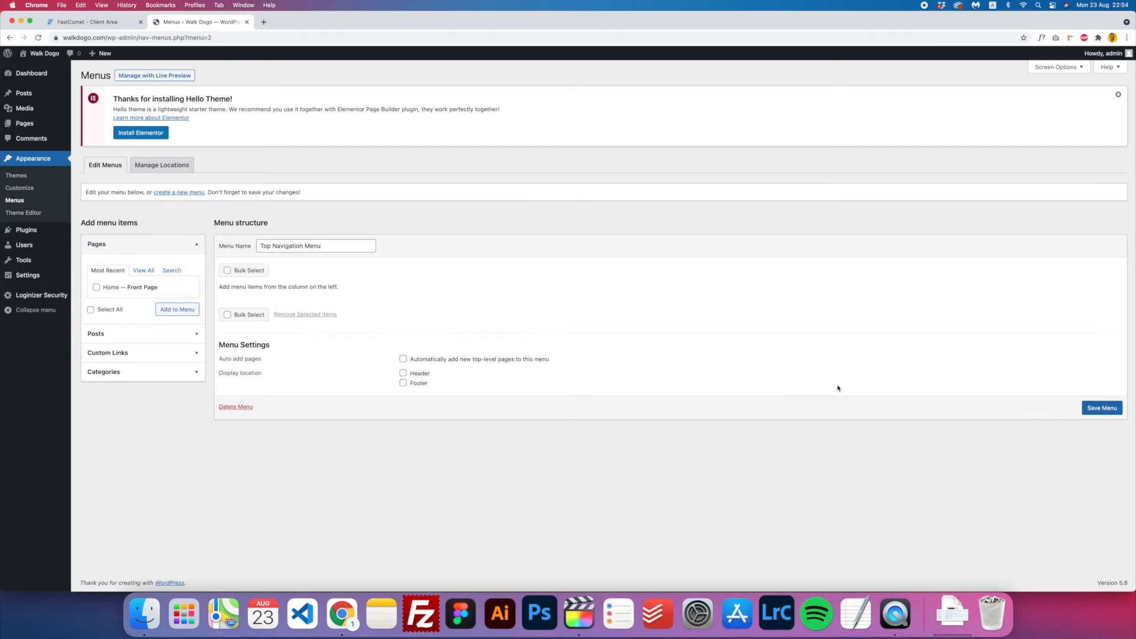
- Add custom links #Home labelled Home and #About to the menu
click(148, 358)
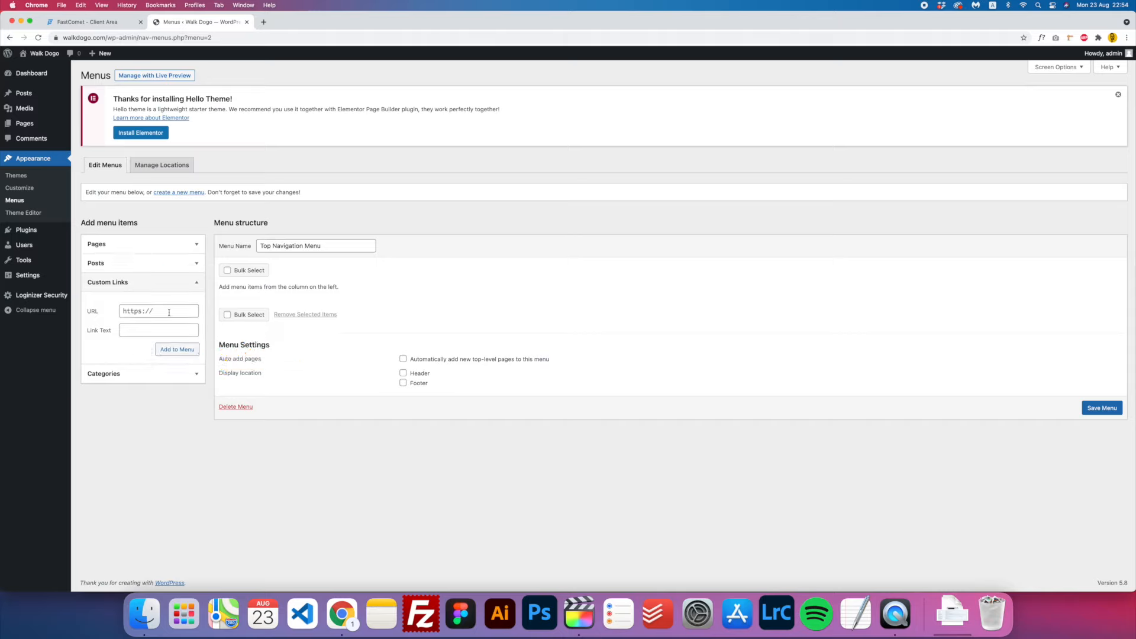
click(169, 312)
text(#Home)
key(Tab)
text(HOme)
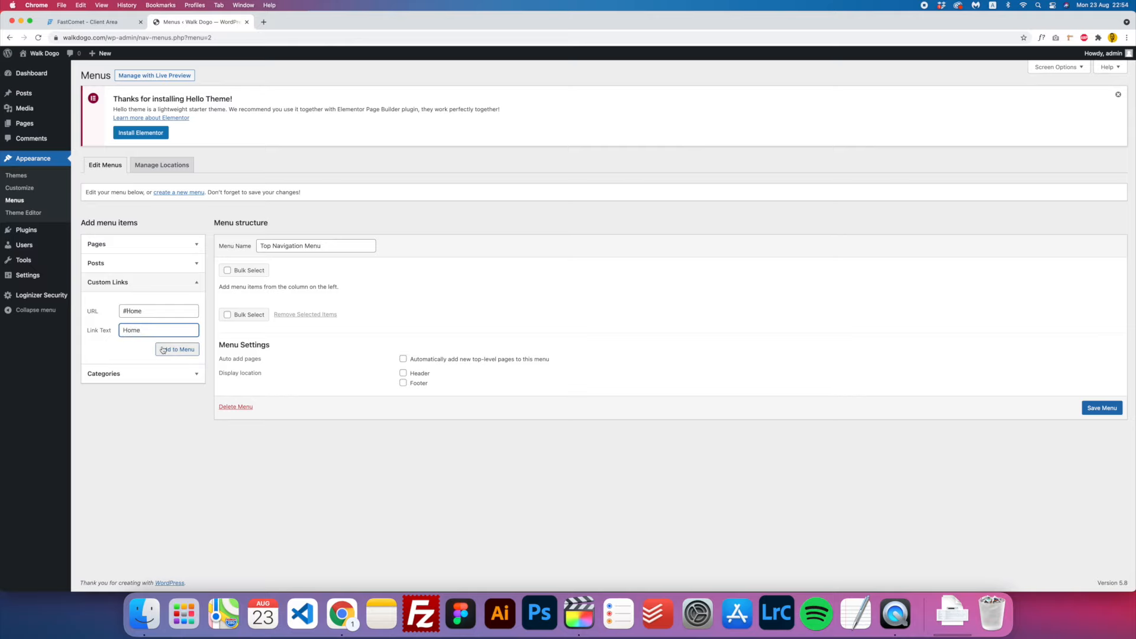
click(183, 354)
click(153, 312)
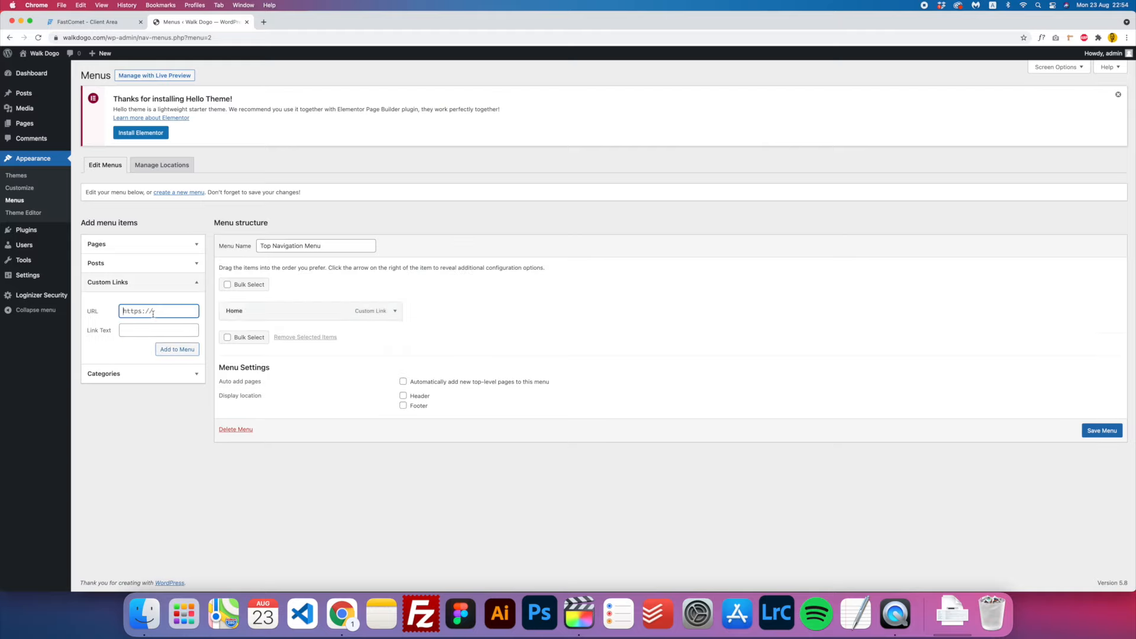
text(#About)
key(Tab)
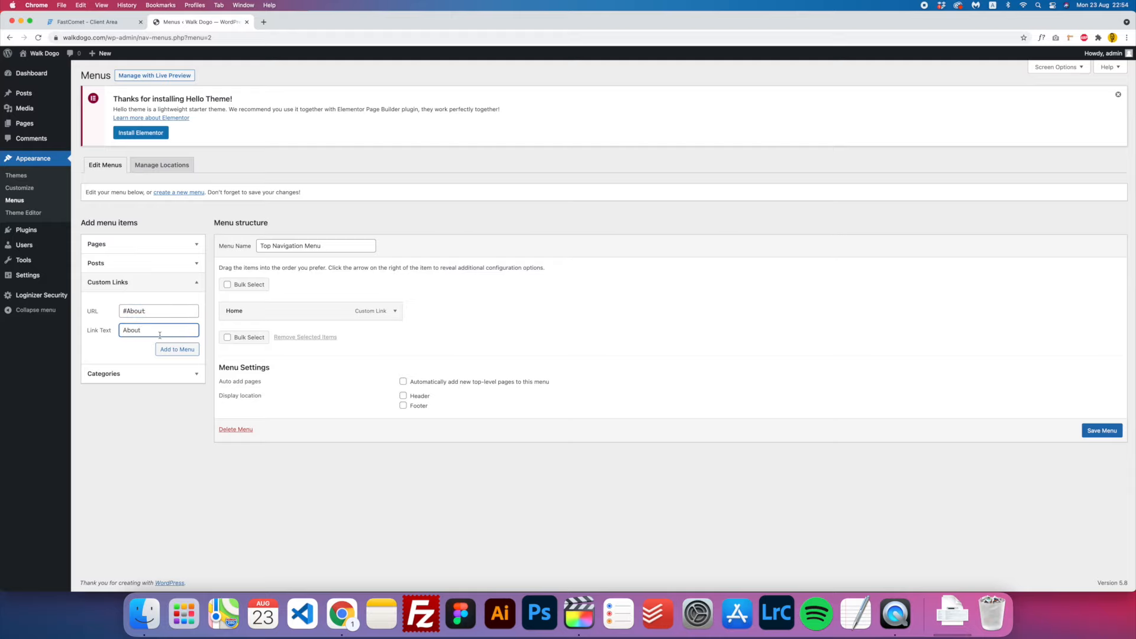
click(177, 349)
- Add custom links #Services labelled Services and #Rates labelled Rates
click(142, 312)
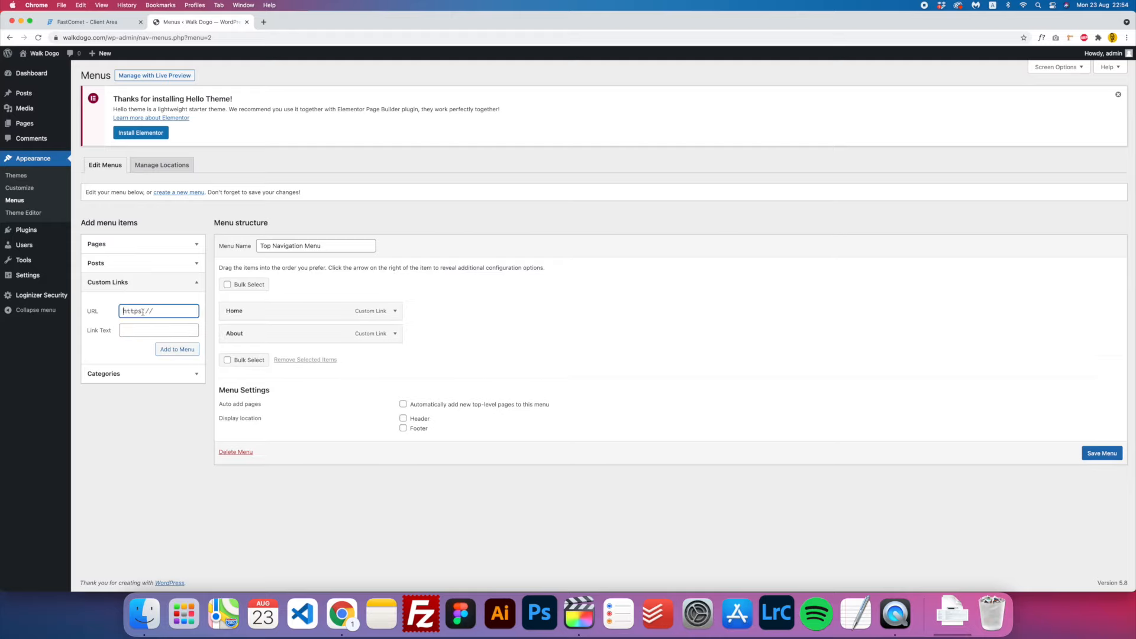
text(#Services)
key(Tab)
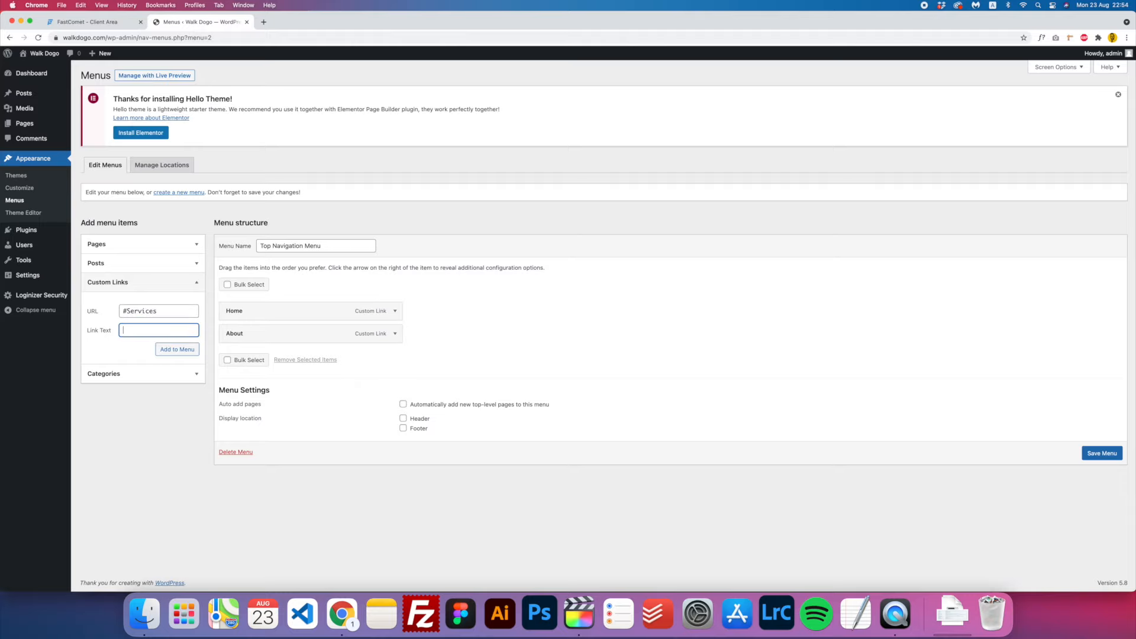
text(Services)
click(175, 349)
click(156, 311)
text(#Rates)
key(Tab)
text(Rate)
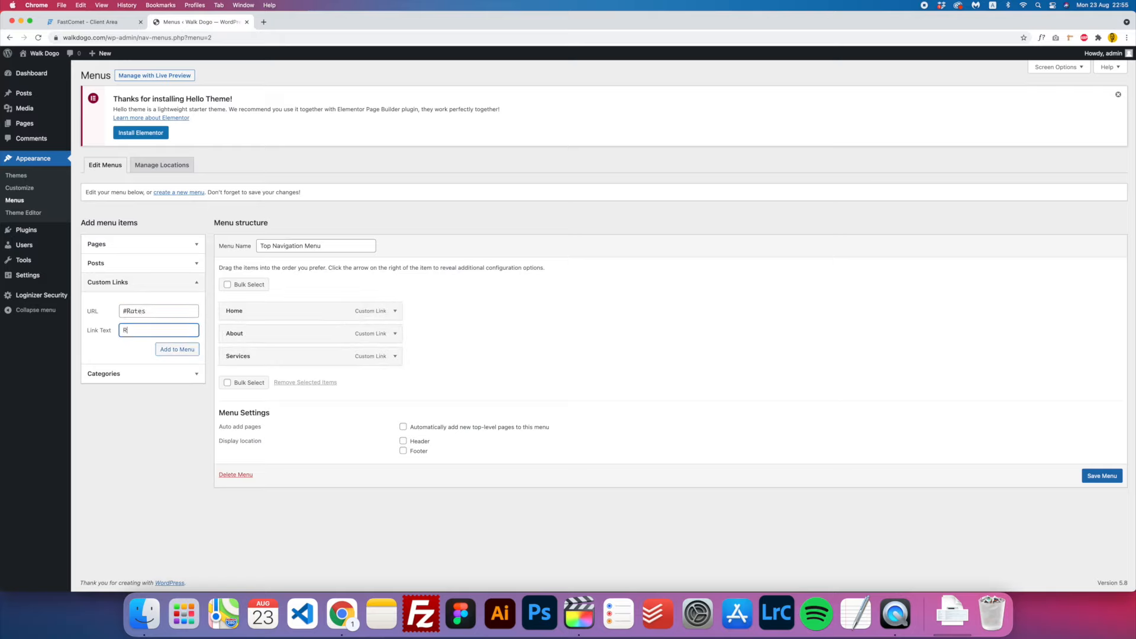
click(174, 349)
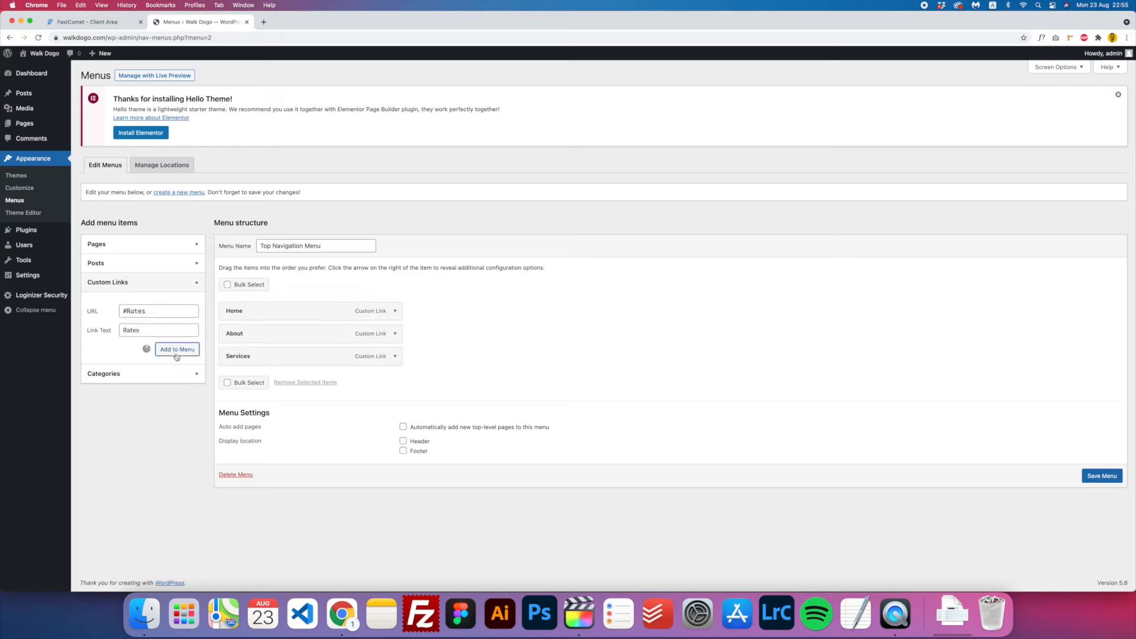
- Add the #Contact link labelled Contact, assign the menu to Header, and save
click(159, 311)
text(#Contact)
key(Tab)
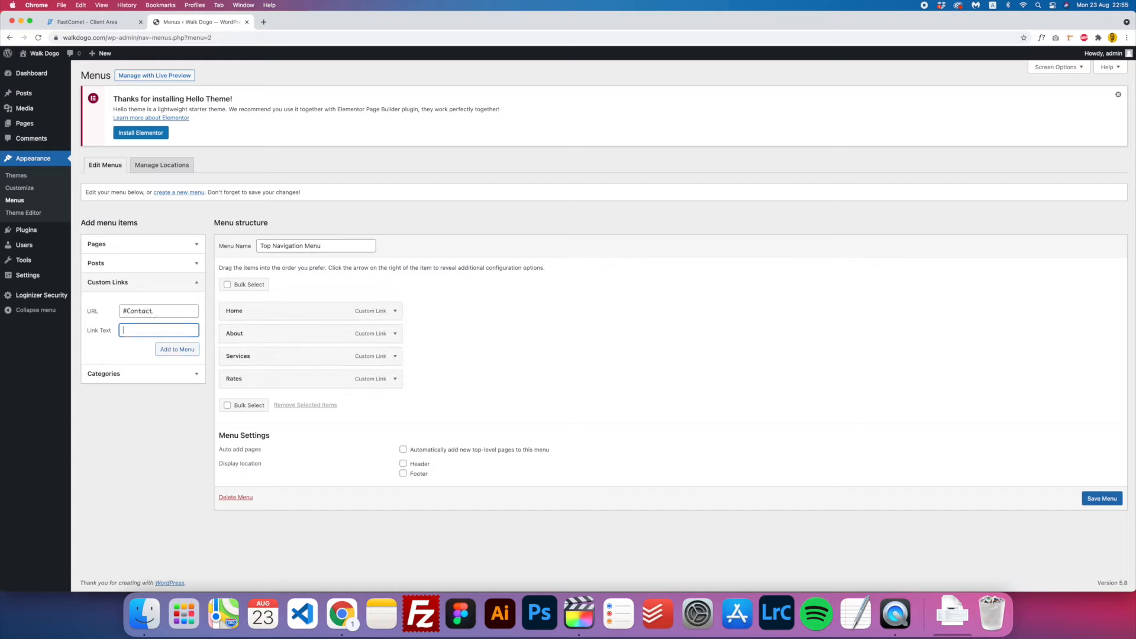
text(Contact)
click(190, 349)
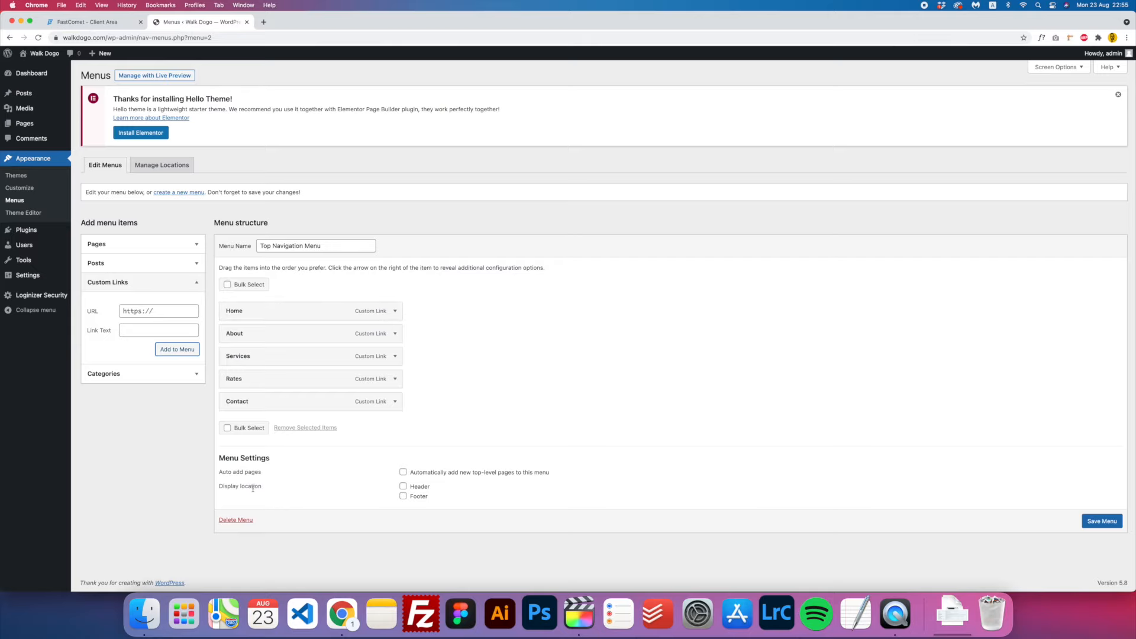
click(414, 488)
click(1099, 522)
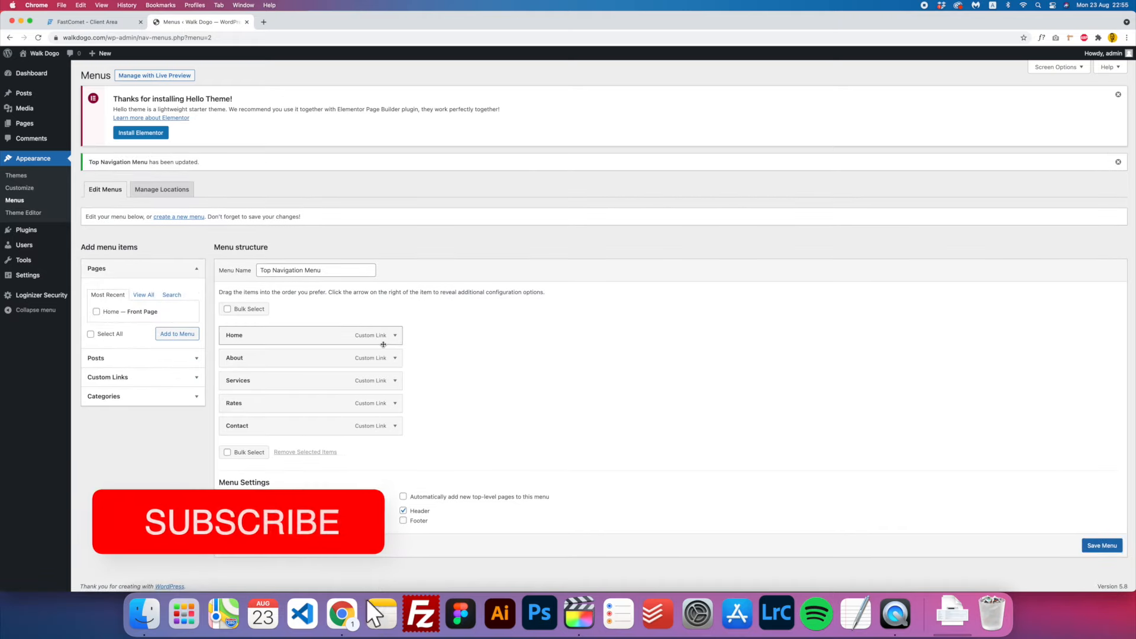
- Expand the Home menu item and inspect its #Home URL and Home label
click(394, 335)
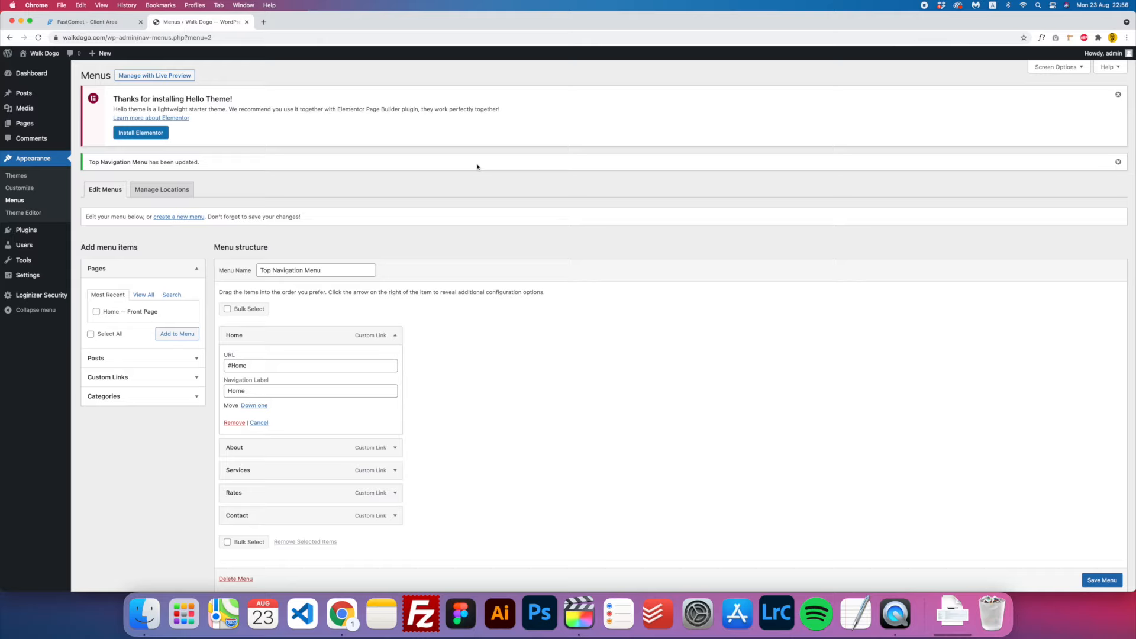
drag(228, 365, 233, 364)
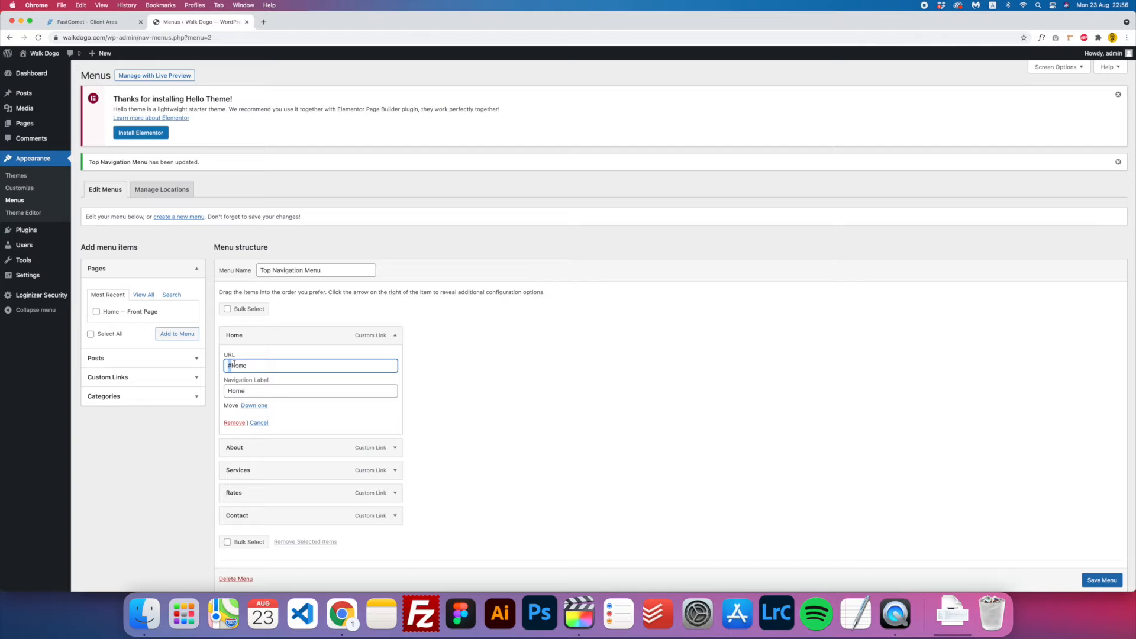
click(277, 367)
- Bulk-delete Akismet Anti-Spam and Hello Dolly from the Installed Plugins list
mouse_move(33, 234)
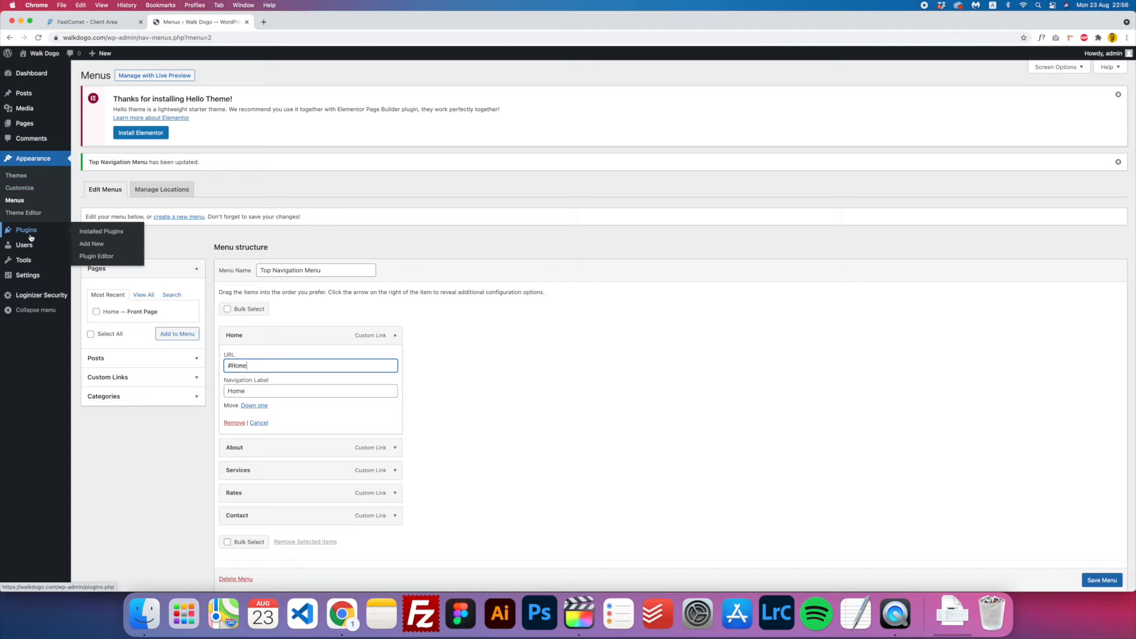
click(115, 237)
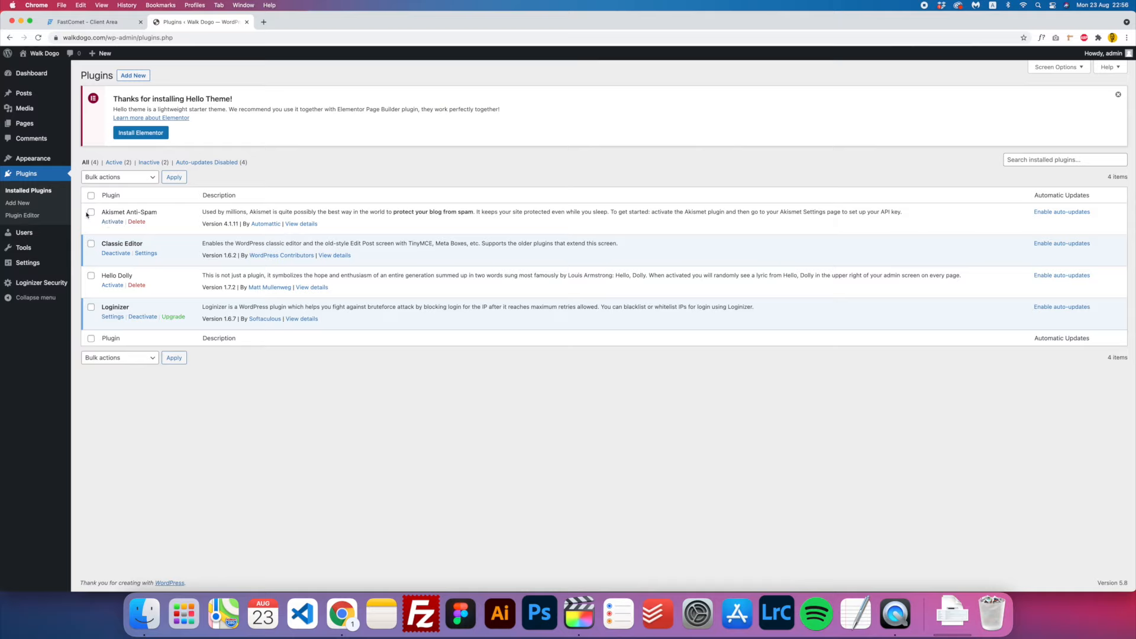
click(91, 212)
click(91, 276)
click(122, 178)
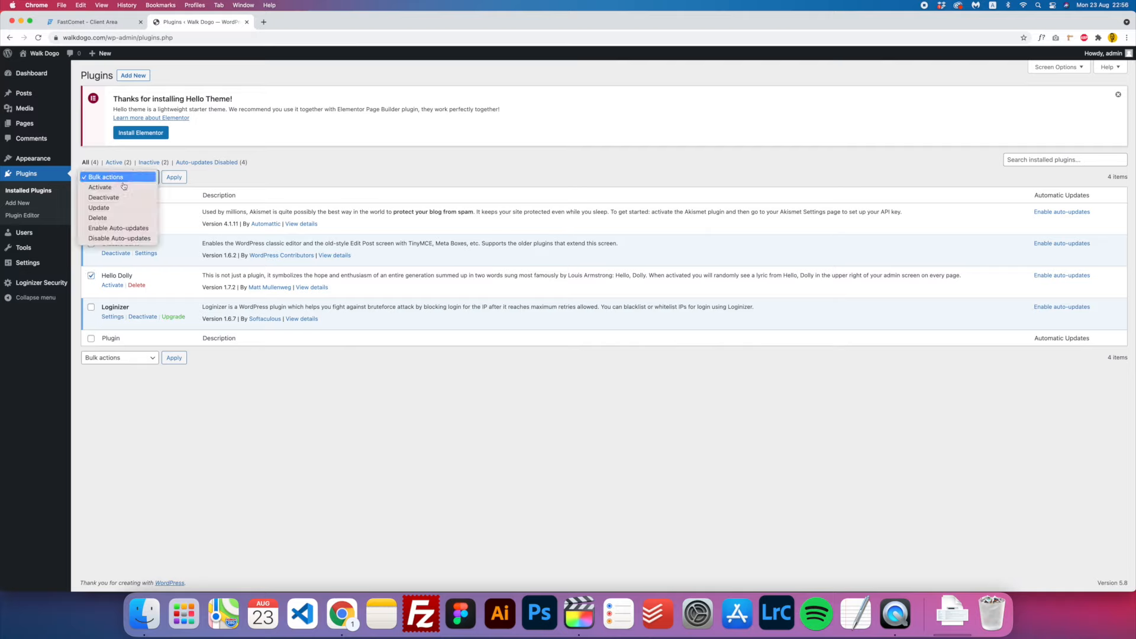
click(112, 219)
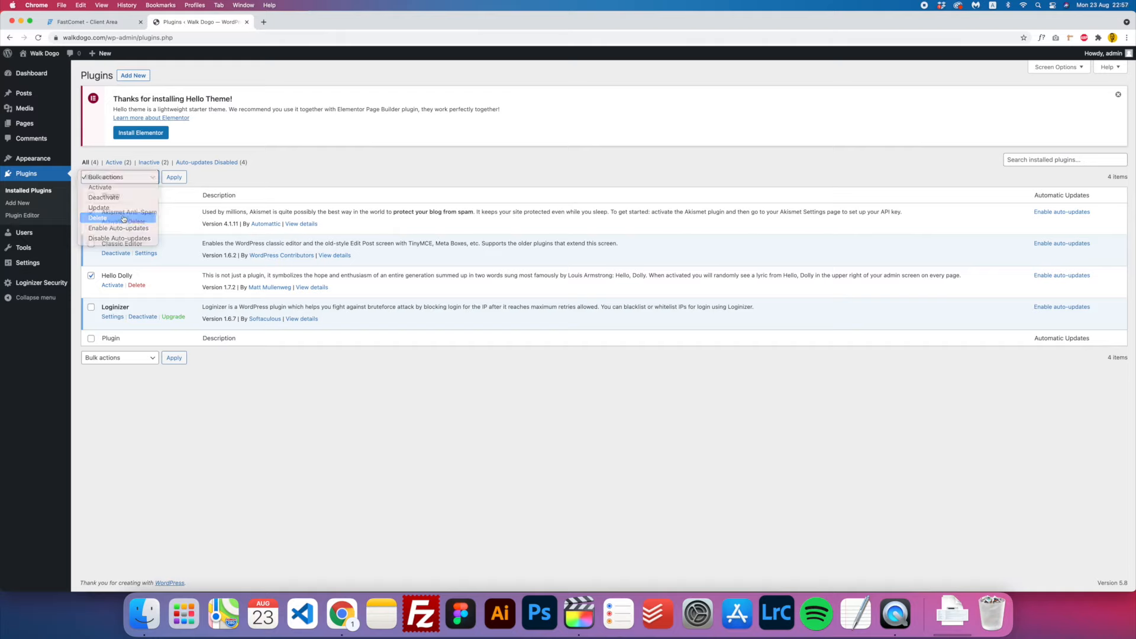
click(174, 177)
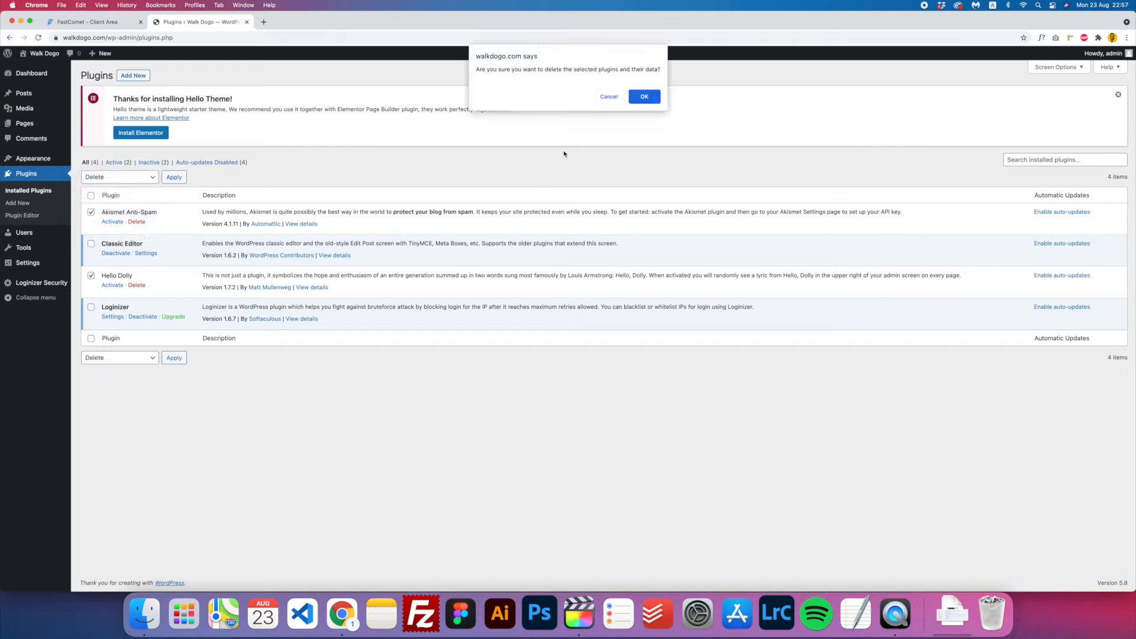
click(641, 98)
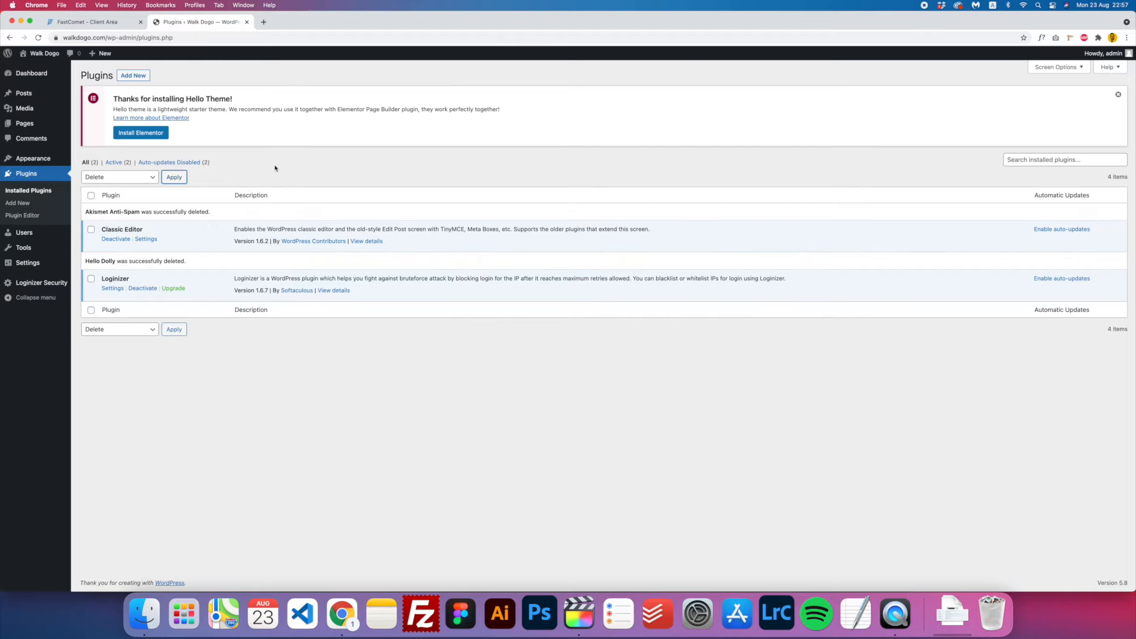
- Search 'Elementor' and install Elementor, Elementor Header & Footer Builder and Premium Addons
click(28, 203)
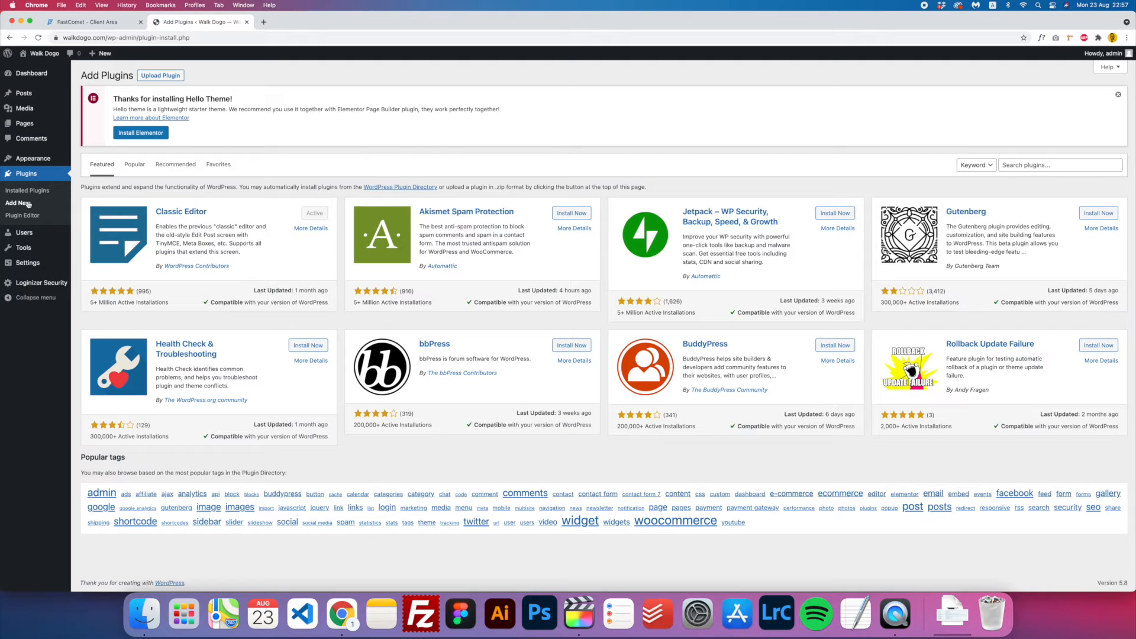
click(1049, 163)
text(E)
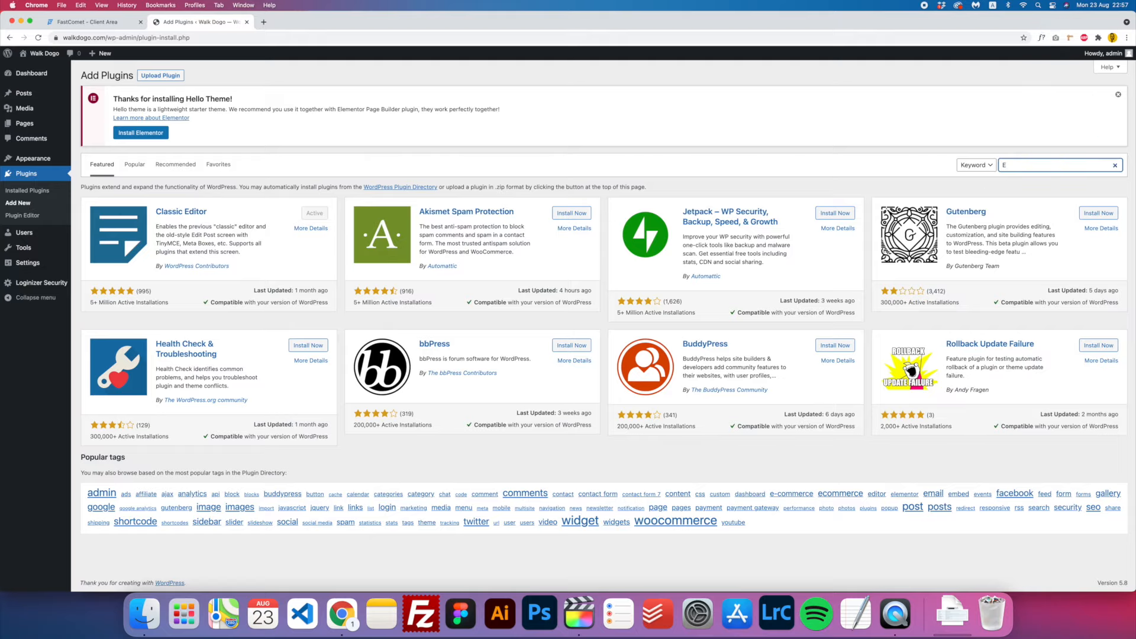
text(lementor)
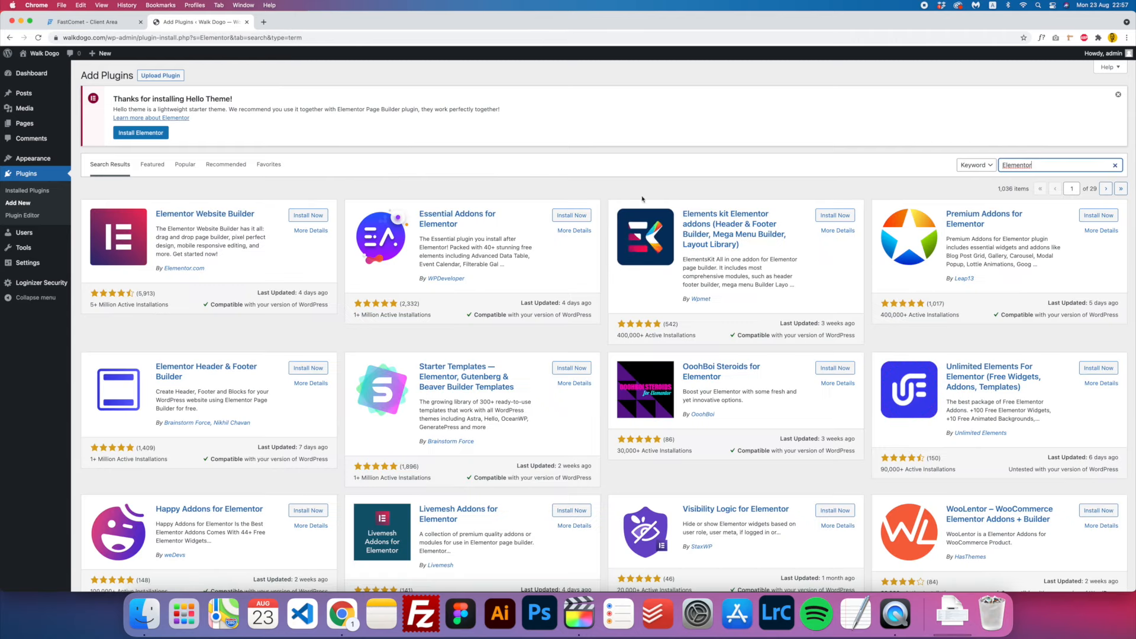
click(312, 218)
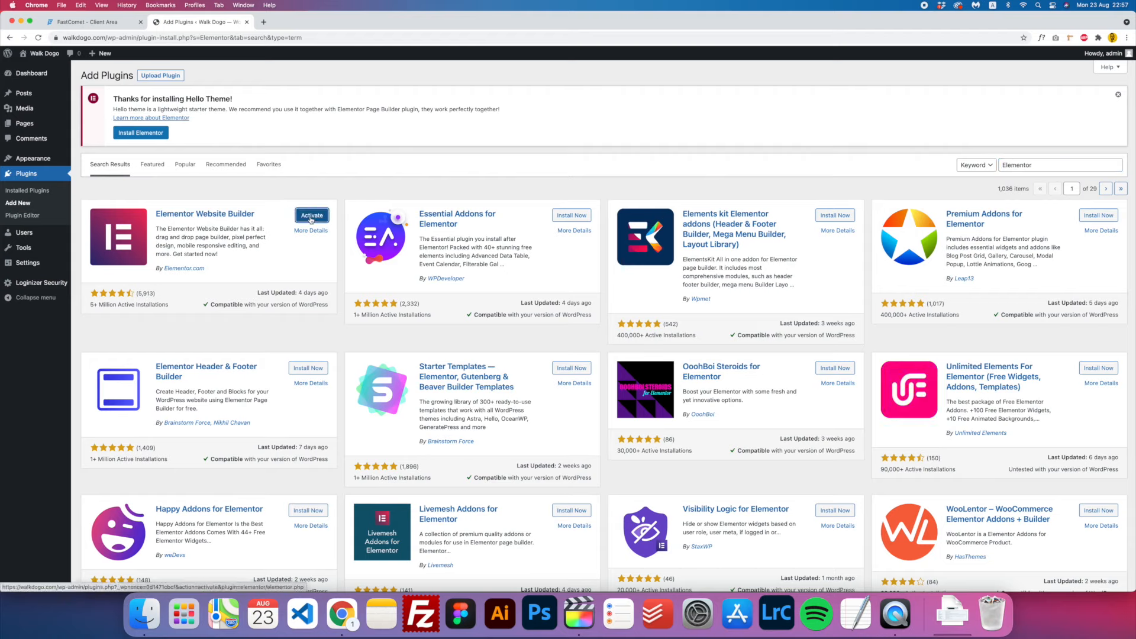
click(307, 368)
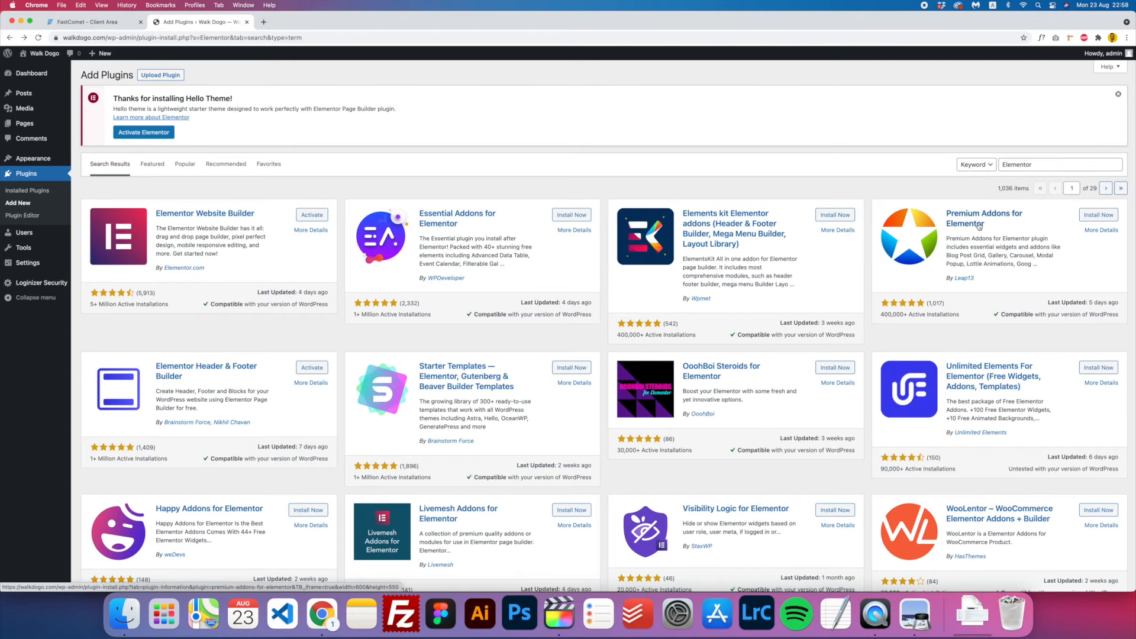
click(1095, 216)
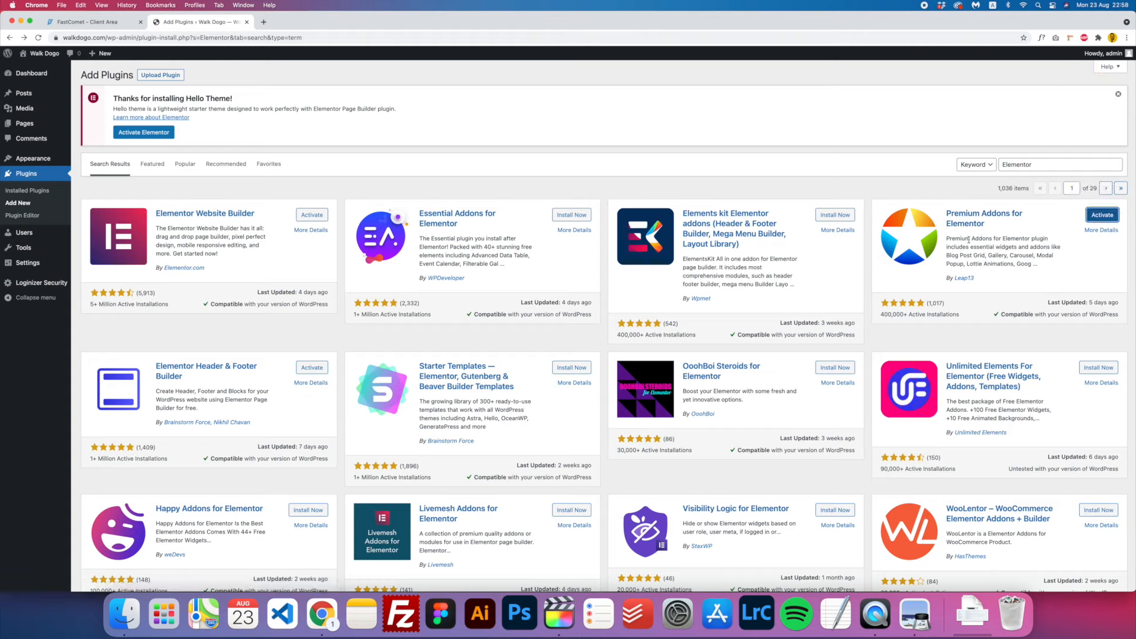
- Install Royal Elementor Addons and, from a 'contact form' search, Contact Form 7
double_click(1019, 169)
text(Royal elem)
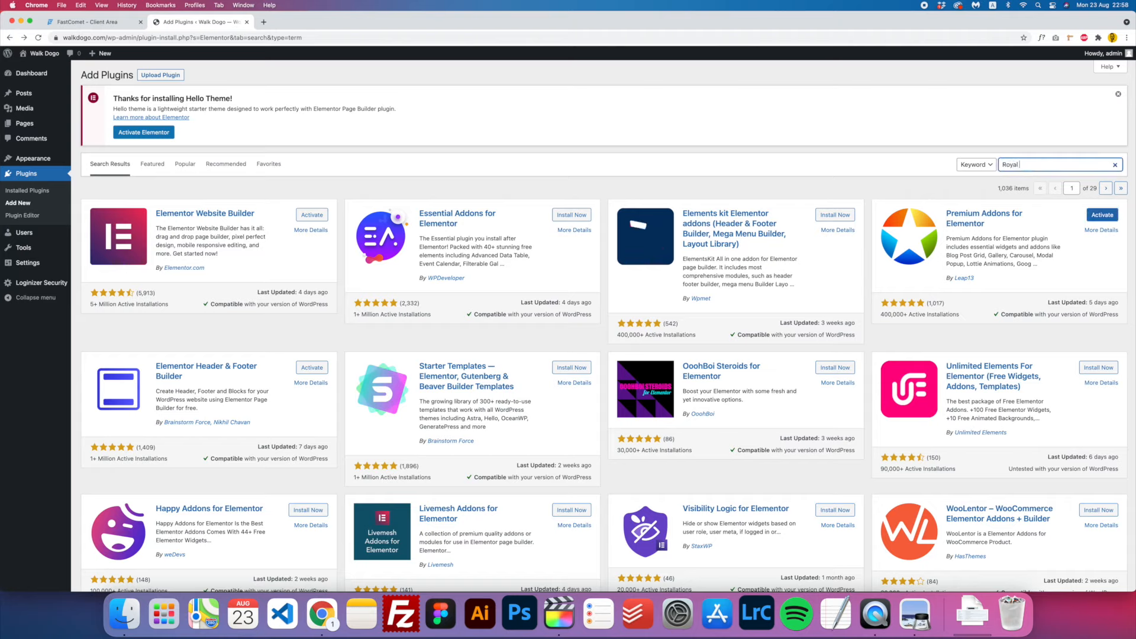
text(entor)
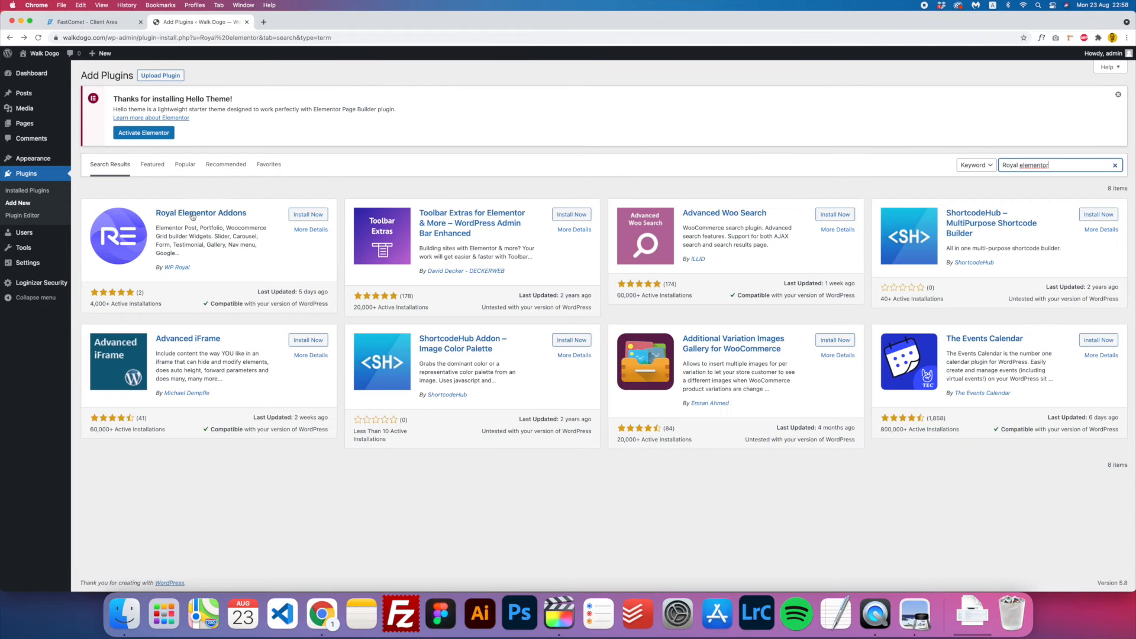
click(317, 216)
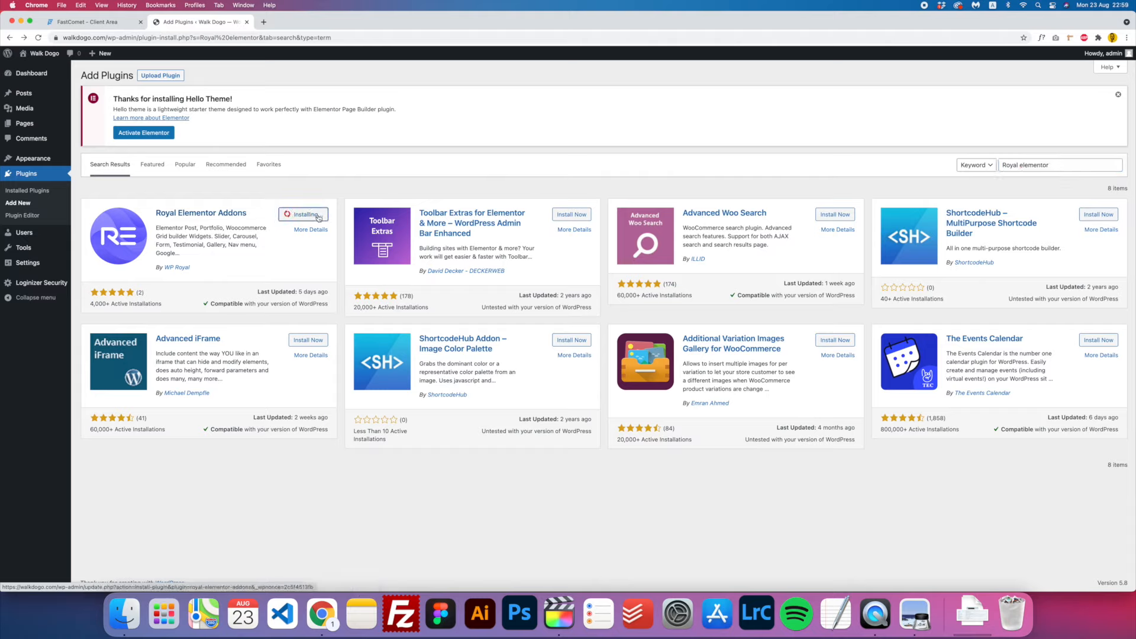
triple_click(1019, 168)
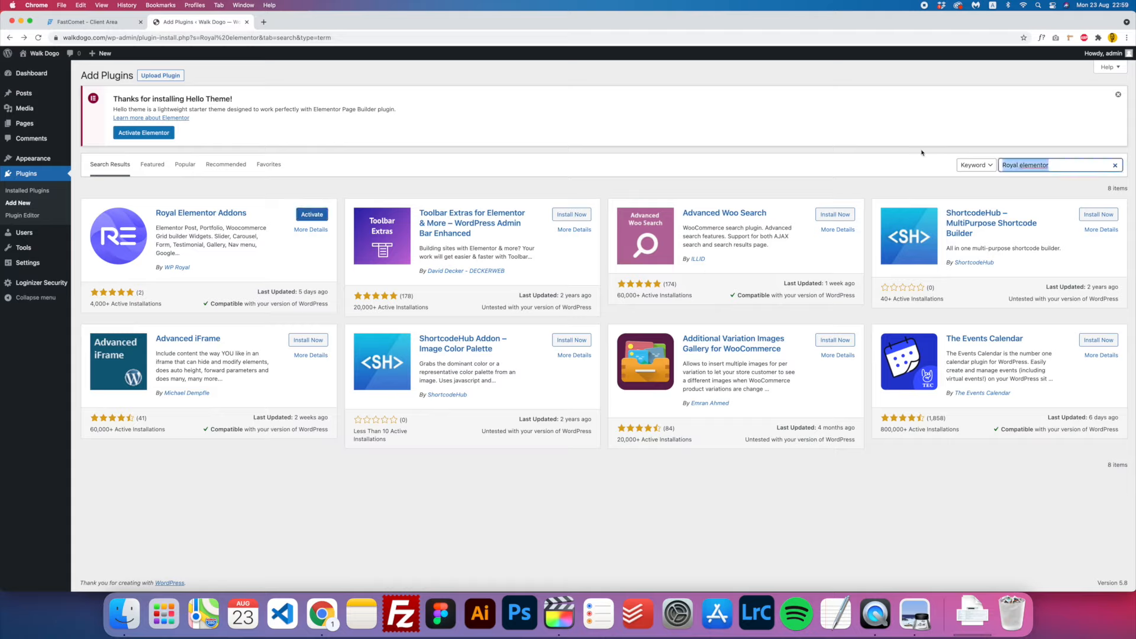
text(contact form)
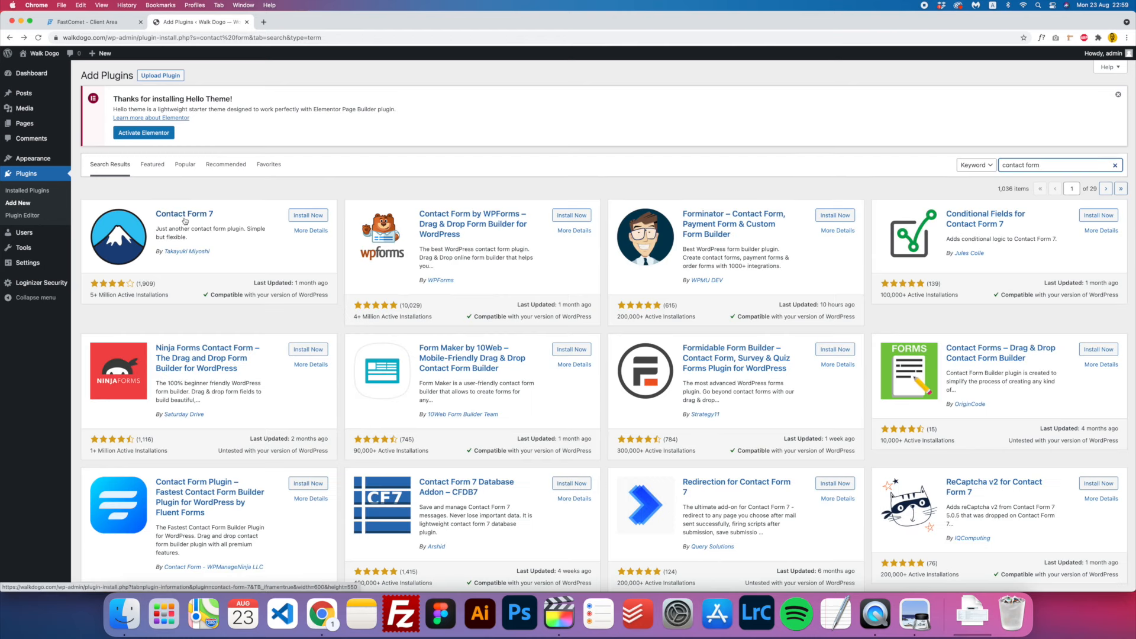
click(313, 217)
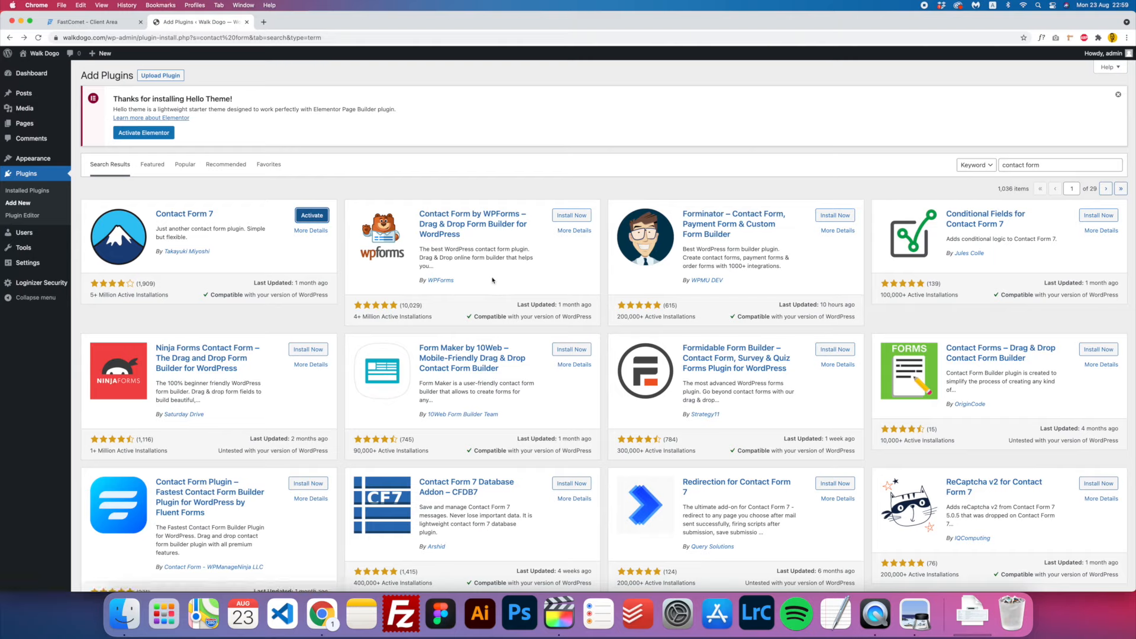
- Search 'sticky header elementor', install Sticky Header Effects for Elementor, and view Installed Plugins
drag(1076, 165, 984, 171)
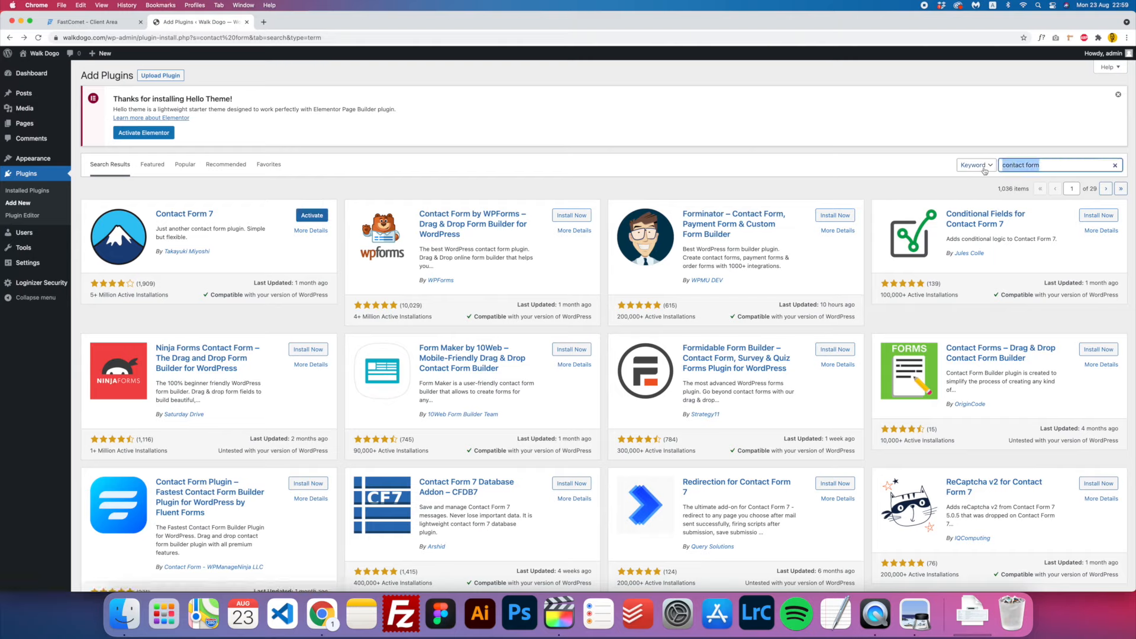
text(sticky header elementor)
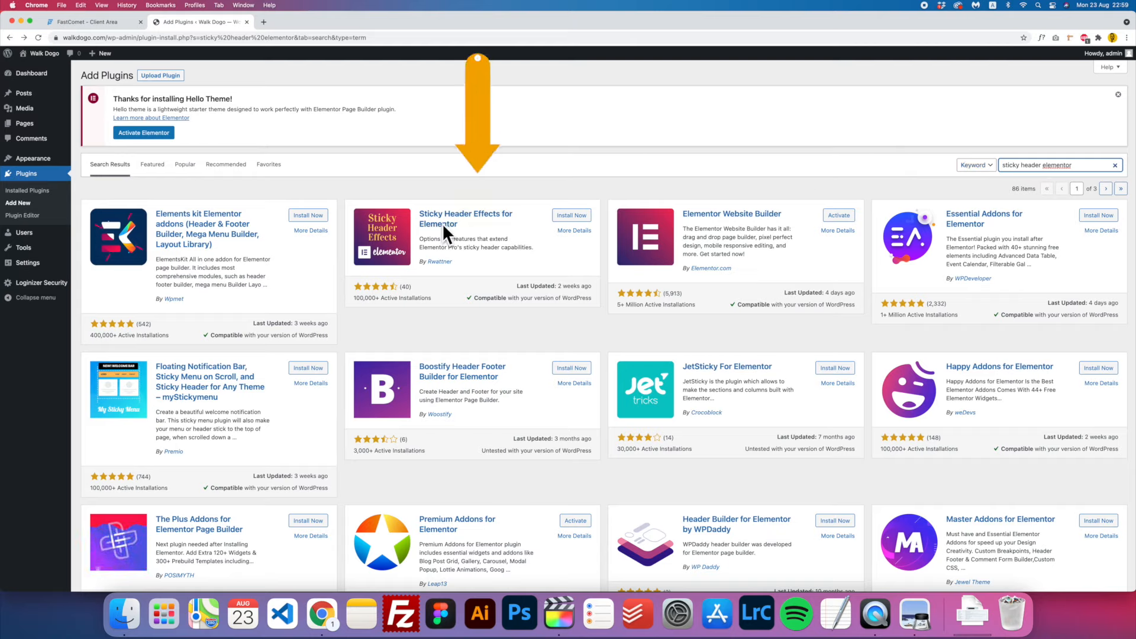
click(581, 220)
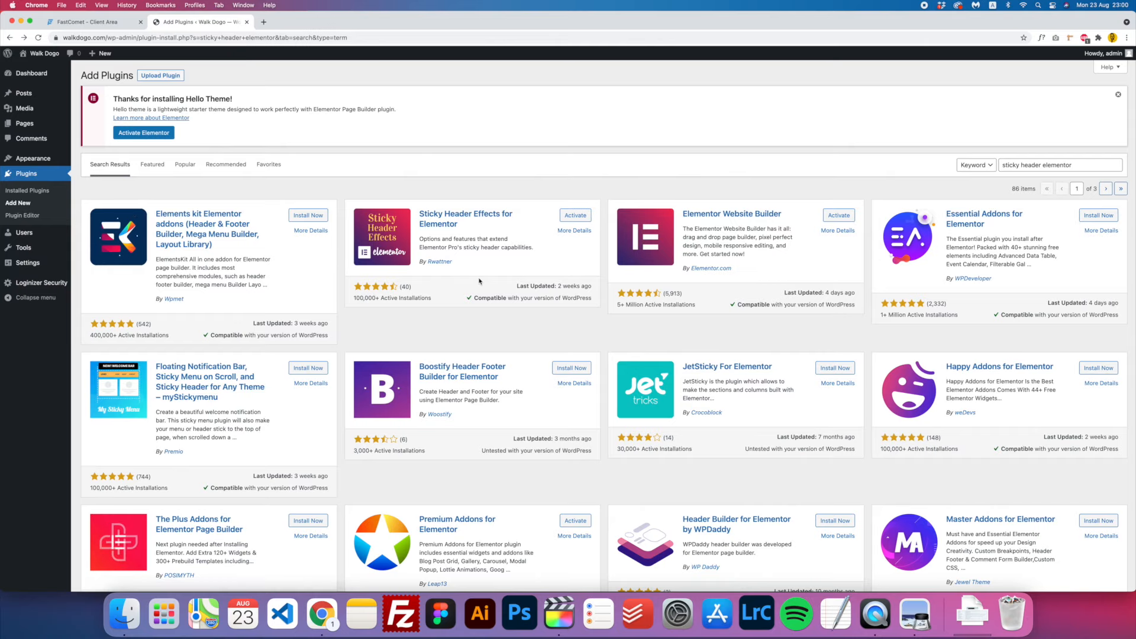
click(39, 195)
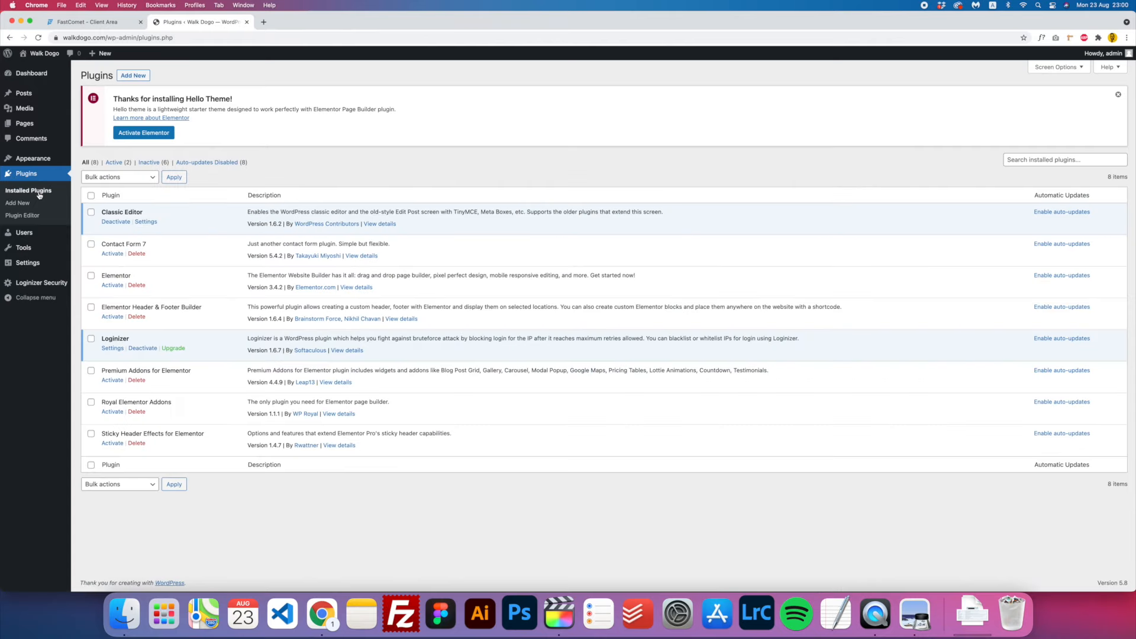
- Tick Contact Form 7, Elementor and the four Elementor add-ons, and bulk-activate them
click(91, 244)
click(90, 275)
click(91, 307)
click(91, 370)
click(90, 402)
click(90, 433)
click(136, 178)
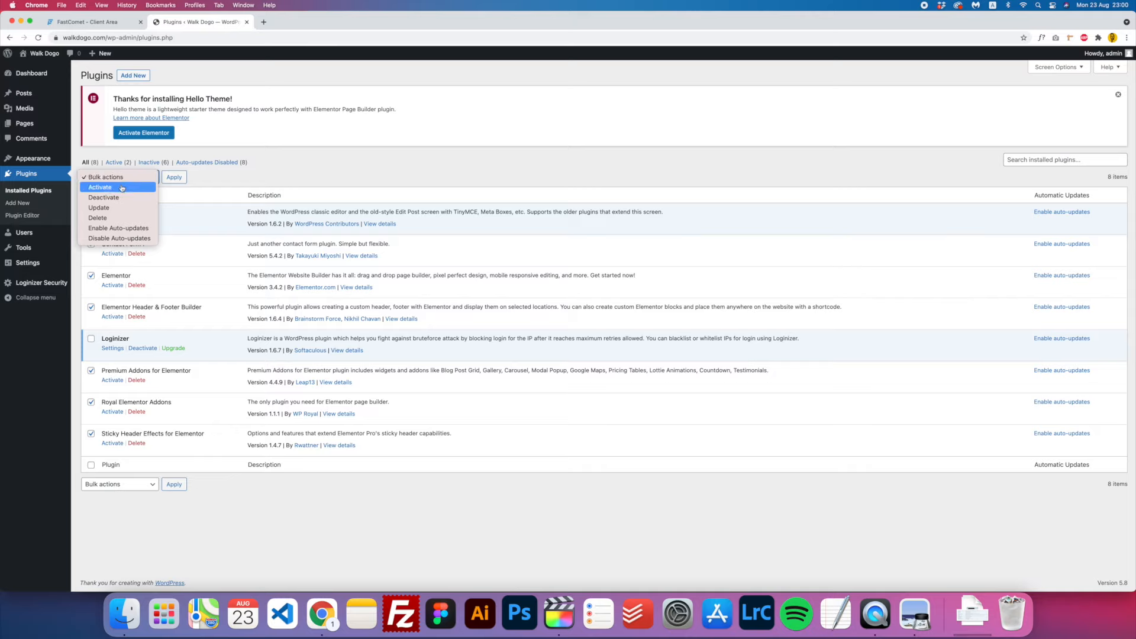
click(122, 187)
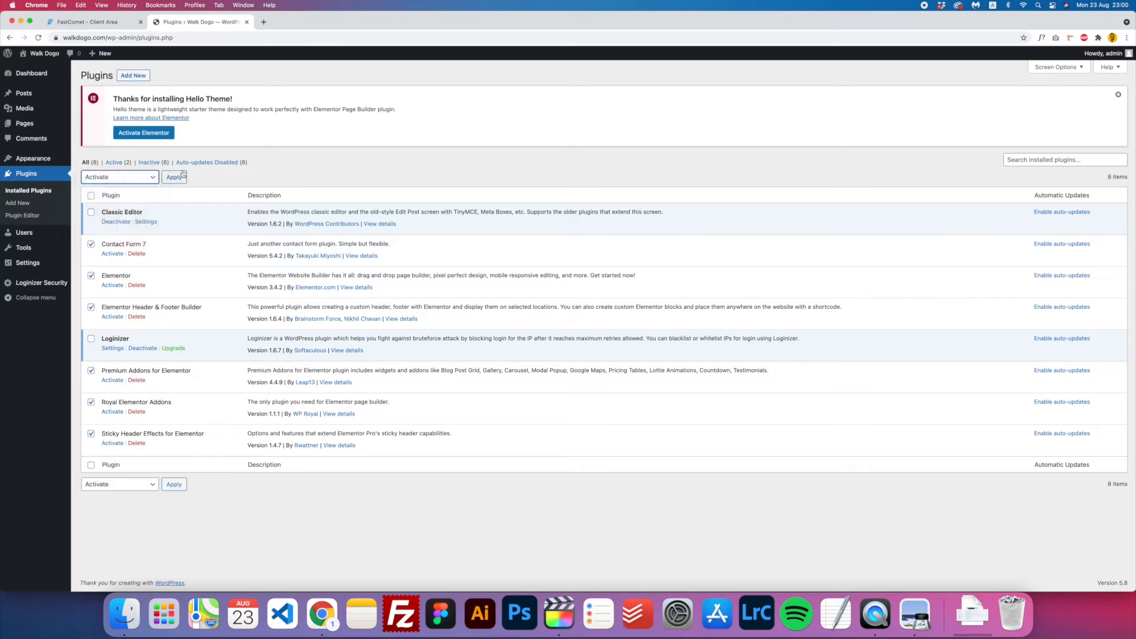
click(174, 180)
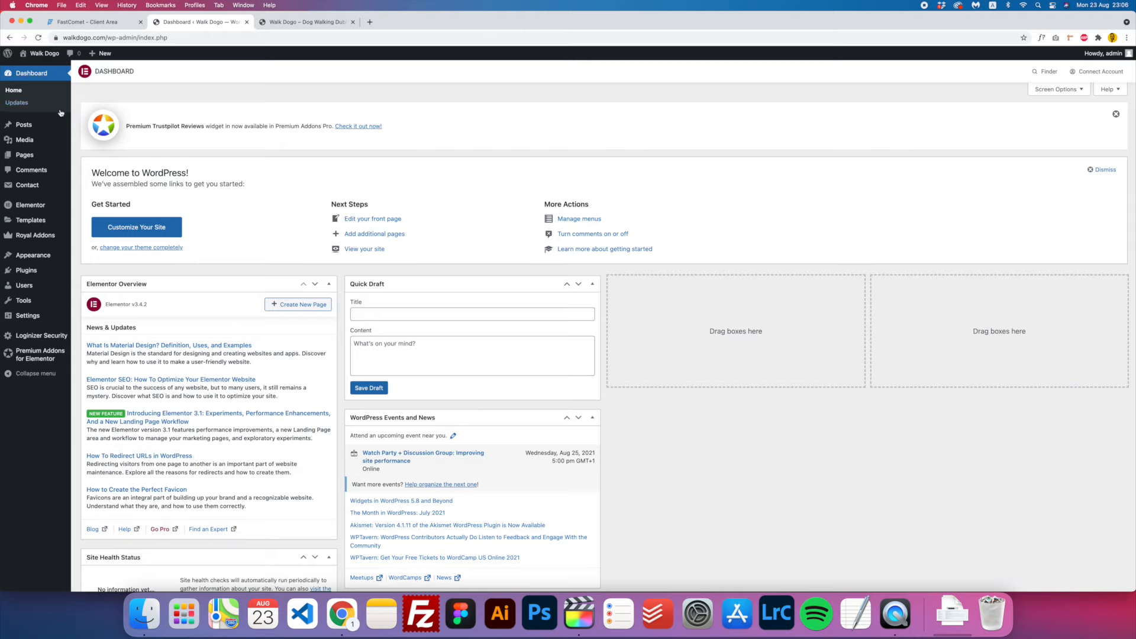
- Add a new Elementor Header & Footer Builder template, skipping the onboarding questions
mouse_move(37, 255)
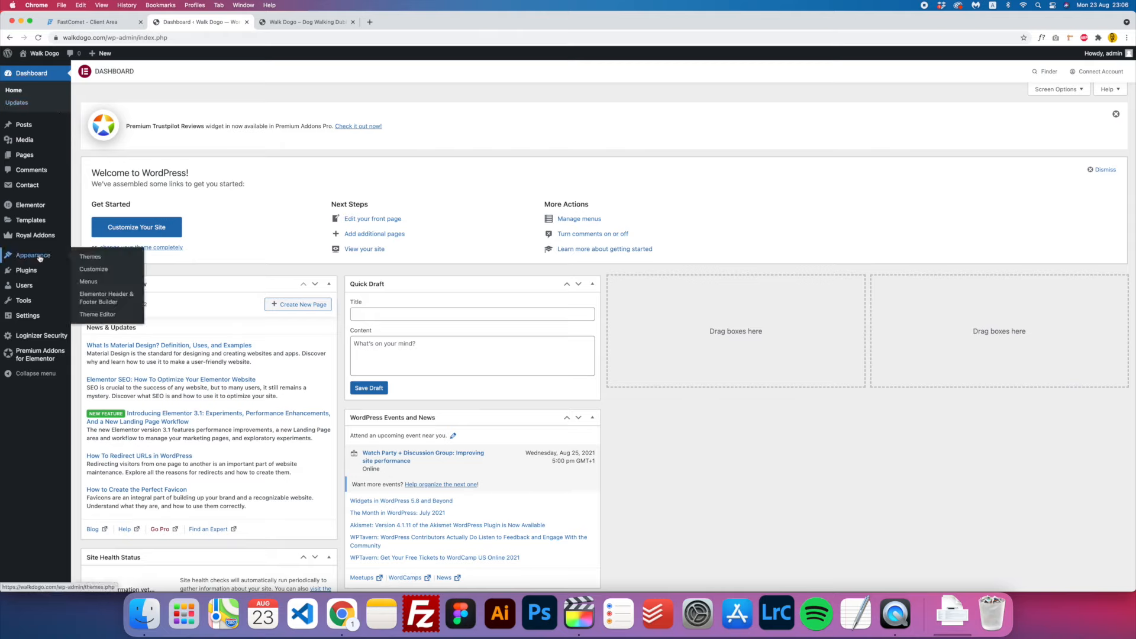
click(111, 303)
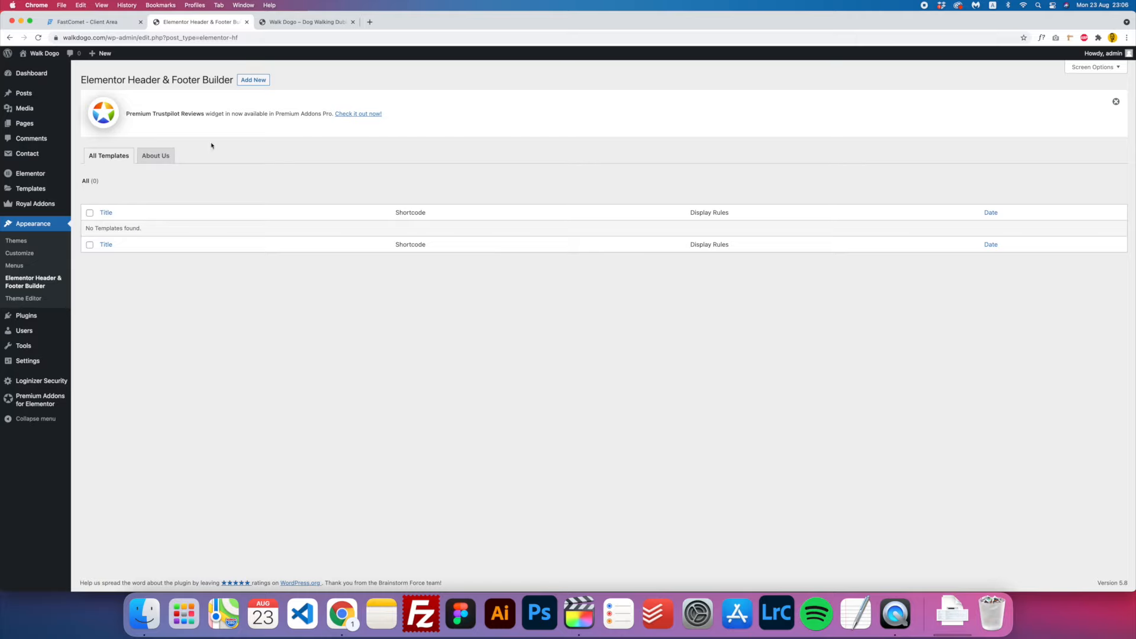
click(251, 85)
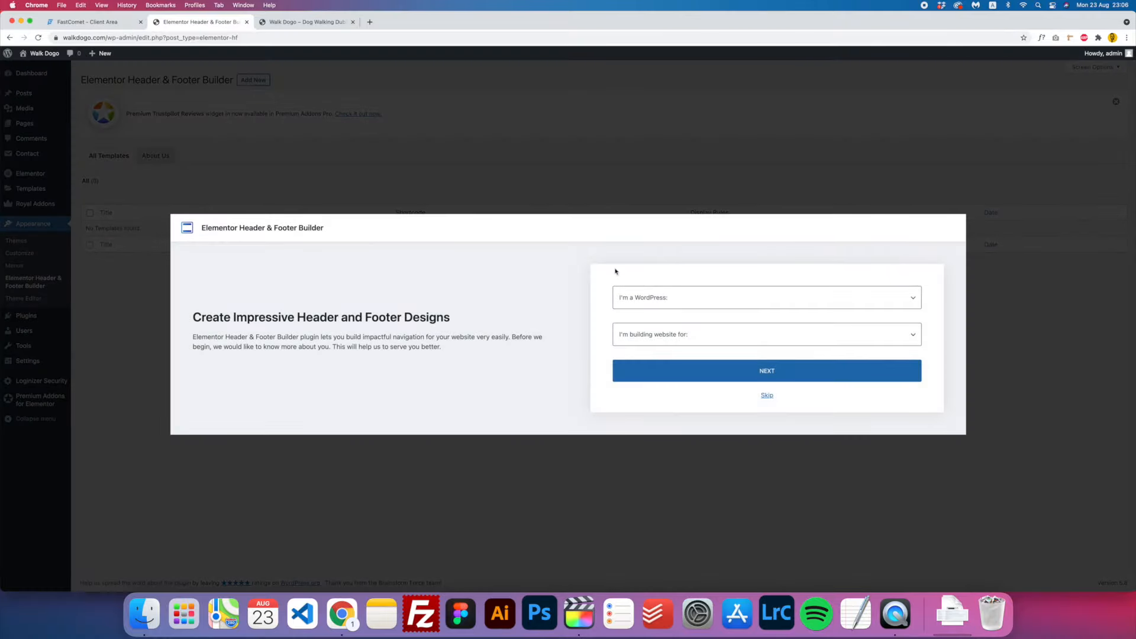
click(766, 395)
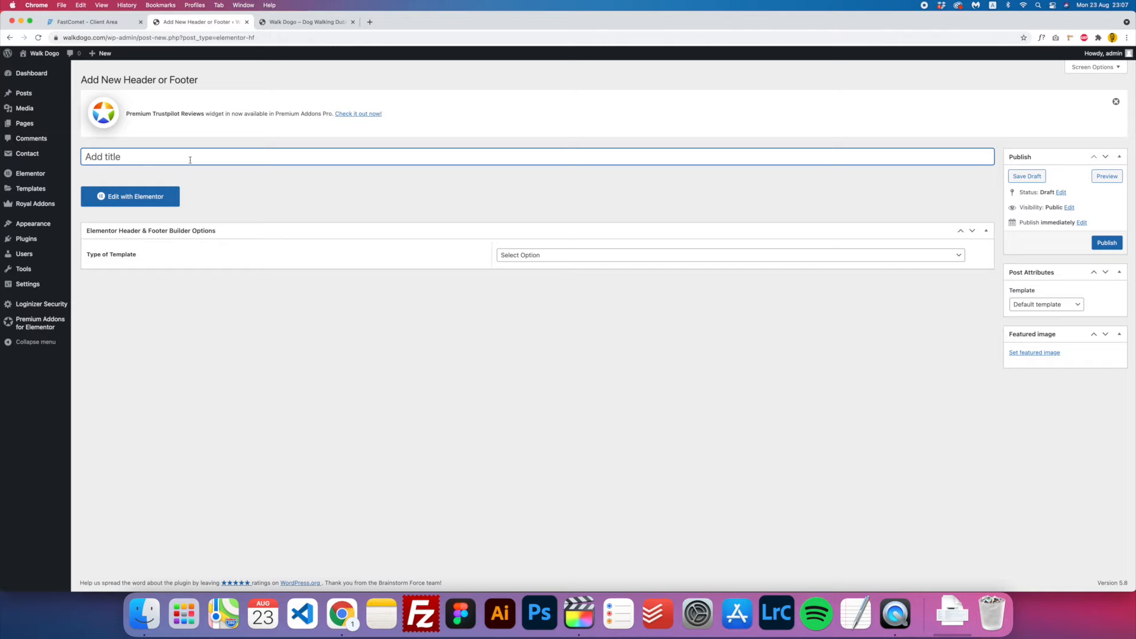
- Publish the 'Header' template as type Header on the Entire Website for All users, Canvas enabled
text(Header)
click(581, 255)
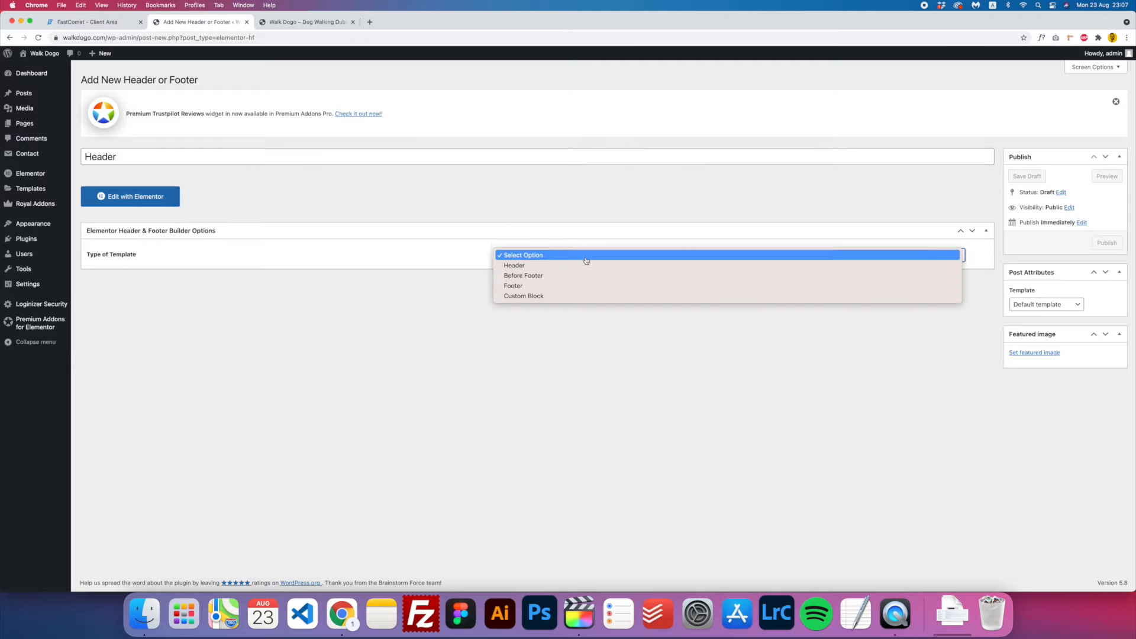
click(521, 267)
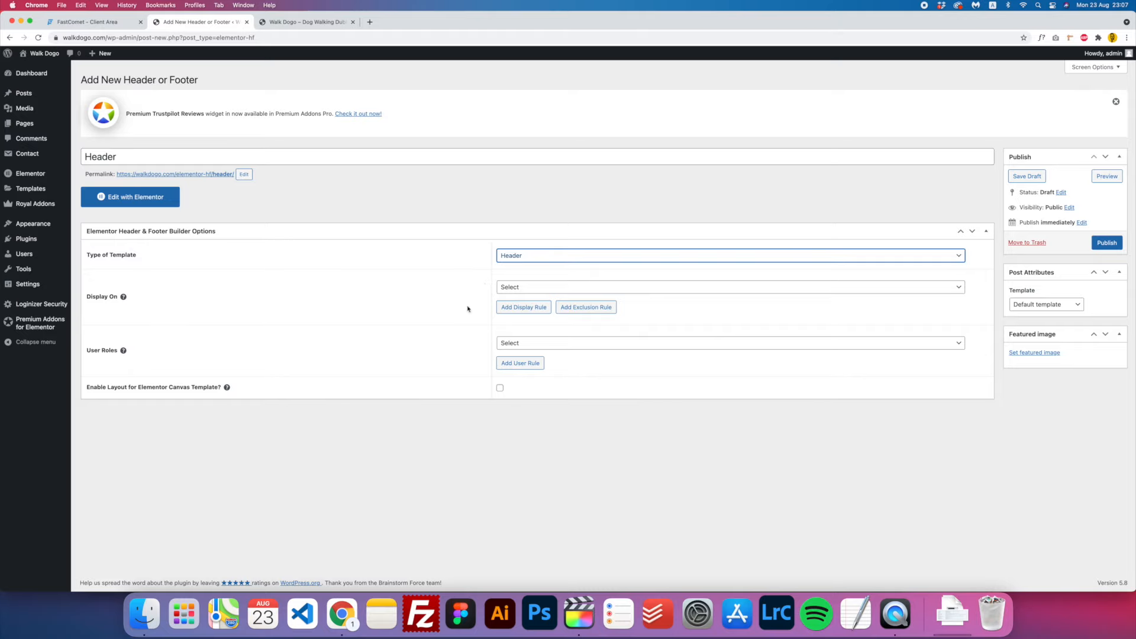
click(568, 289)
click(560, 309)
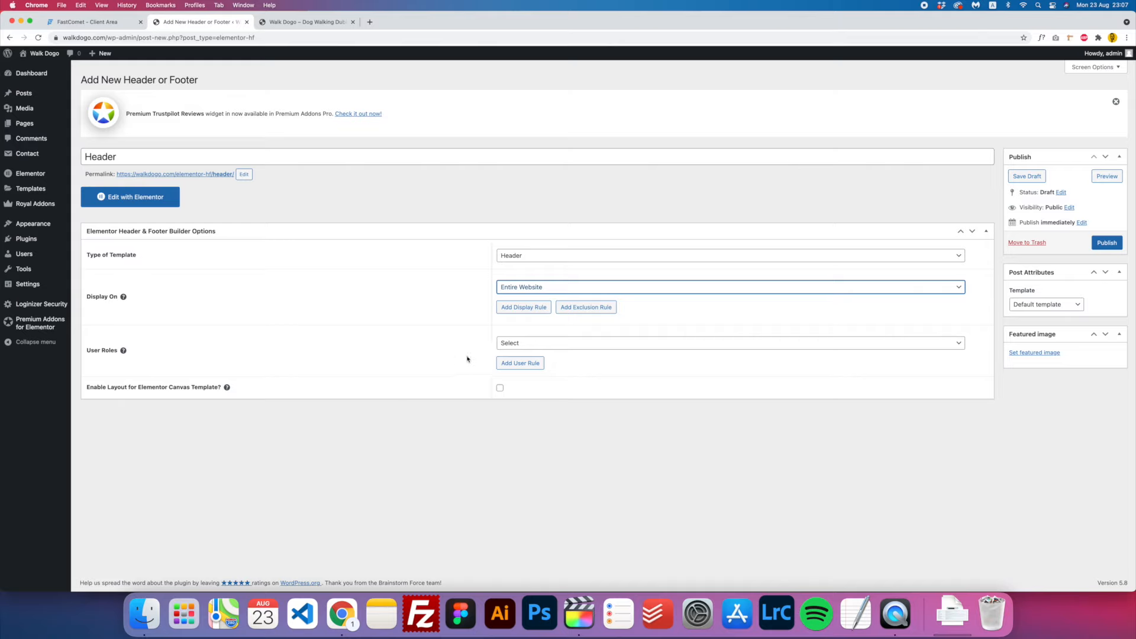
click(546, 349)
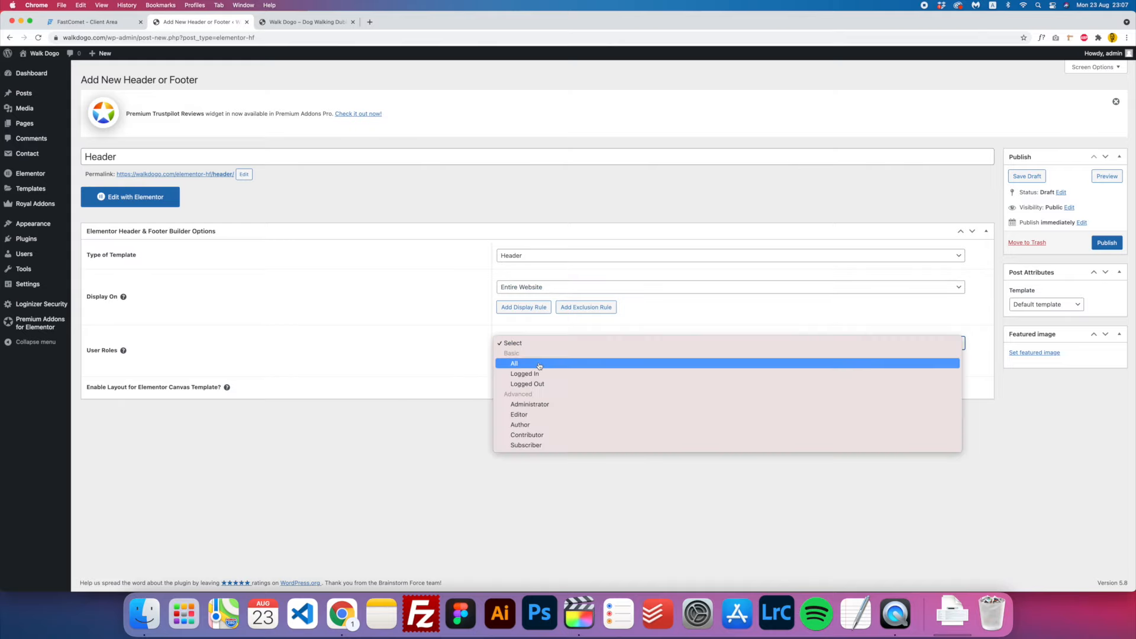
click(539, 365)
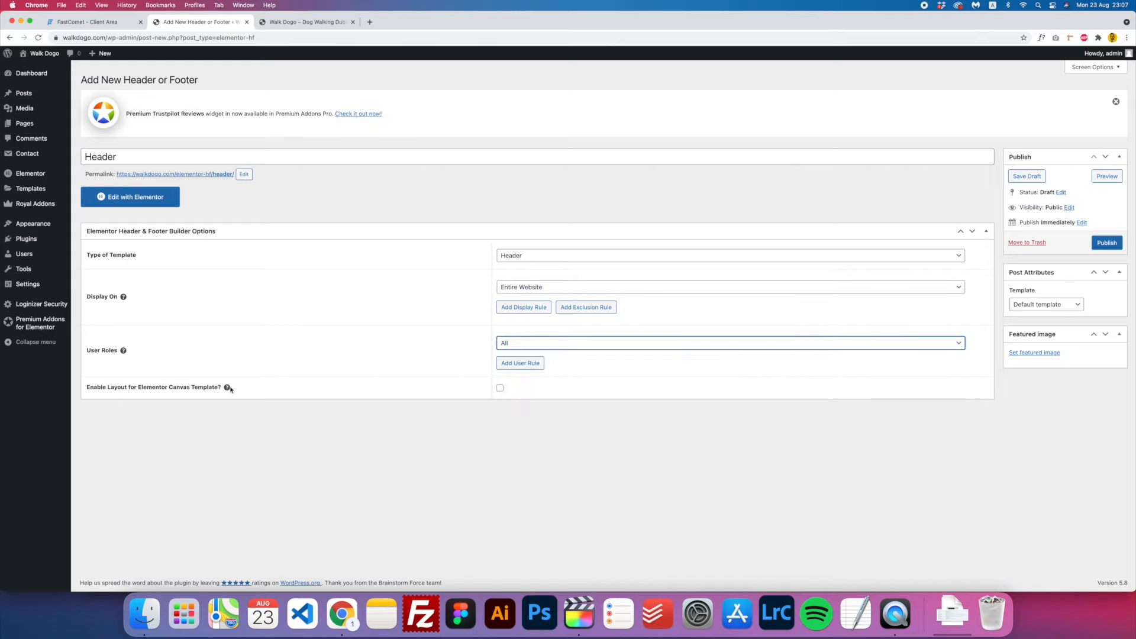
click(500, 387)
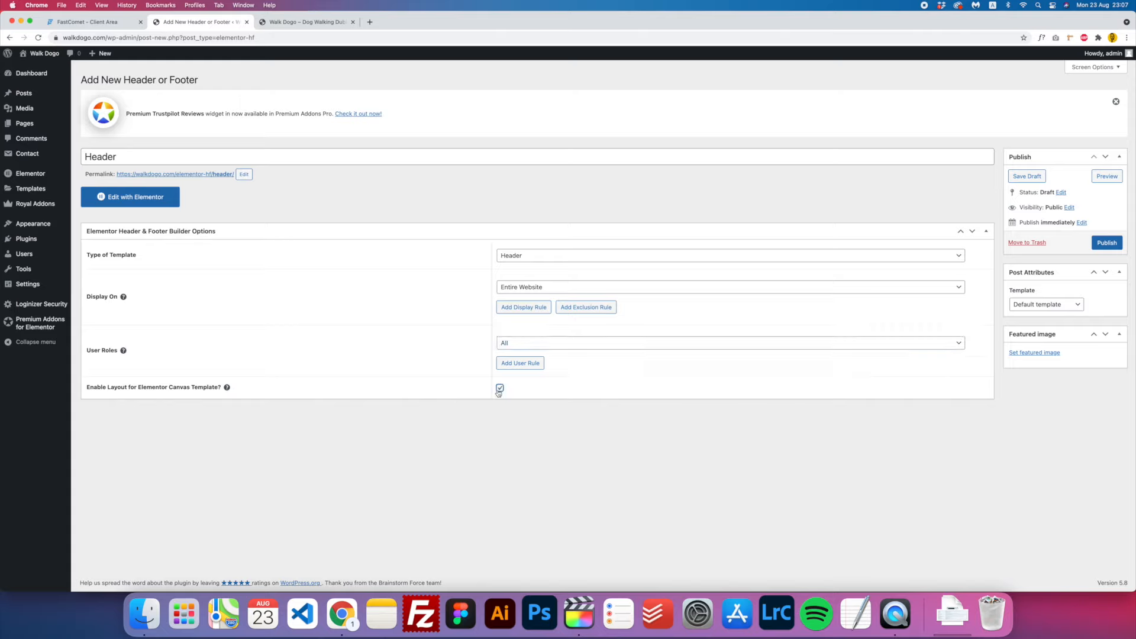
click(1104, 243)
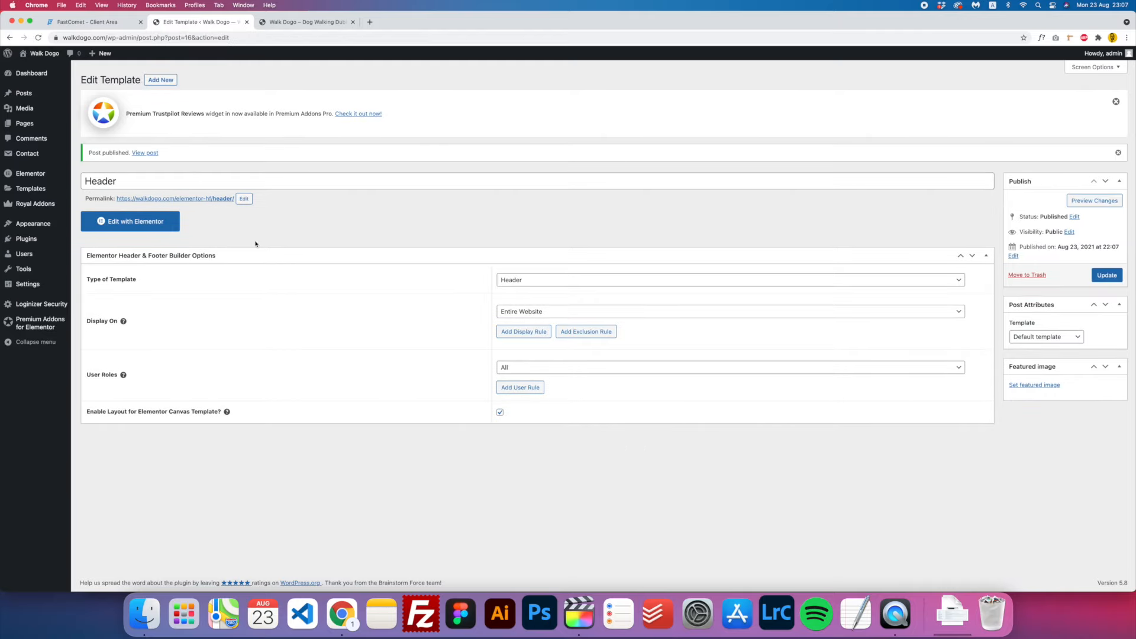
mouse_move(46, 228)
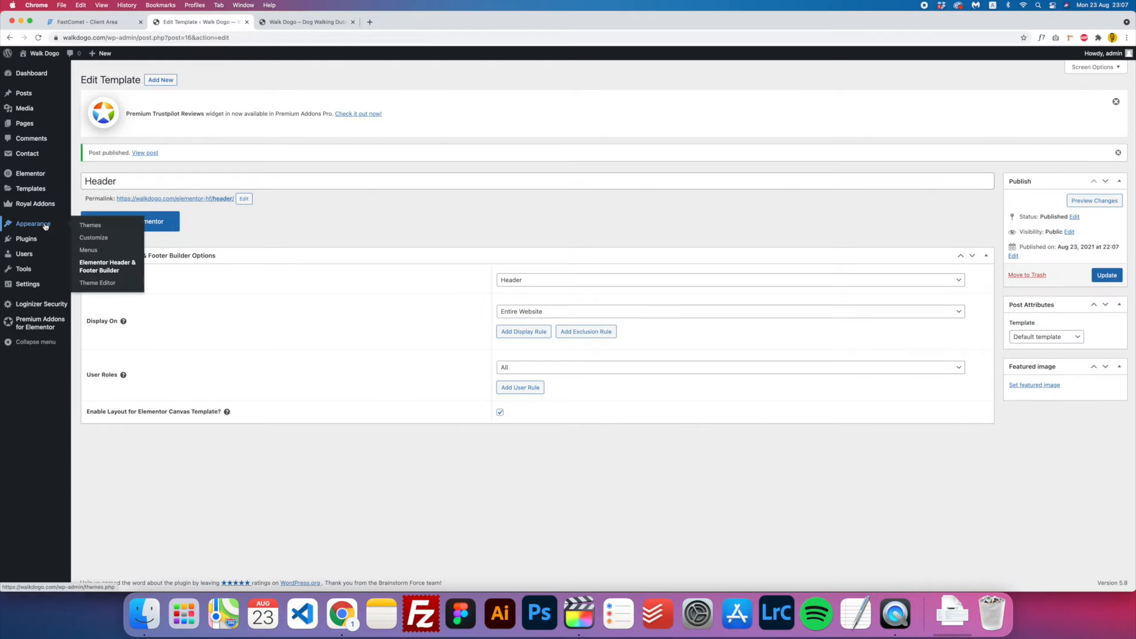
- Start a new header/footer template from the templates list, titled 'Foote'
click(109, 271)
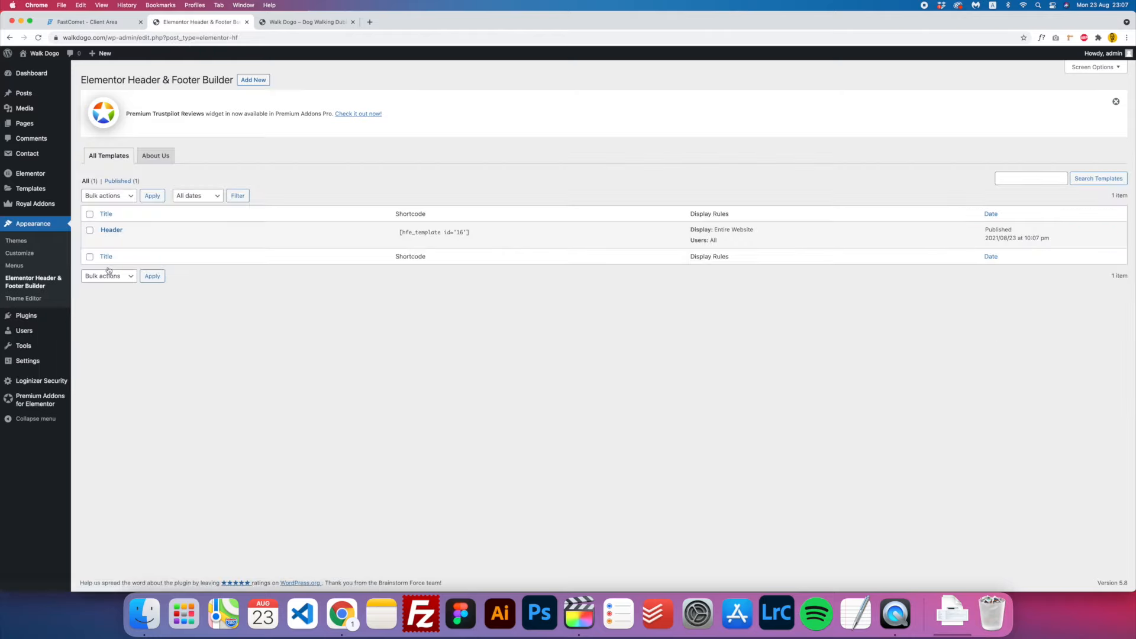
click(259, 80)
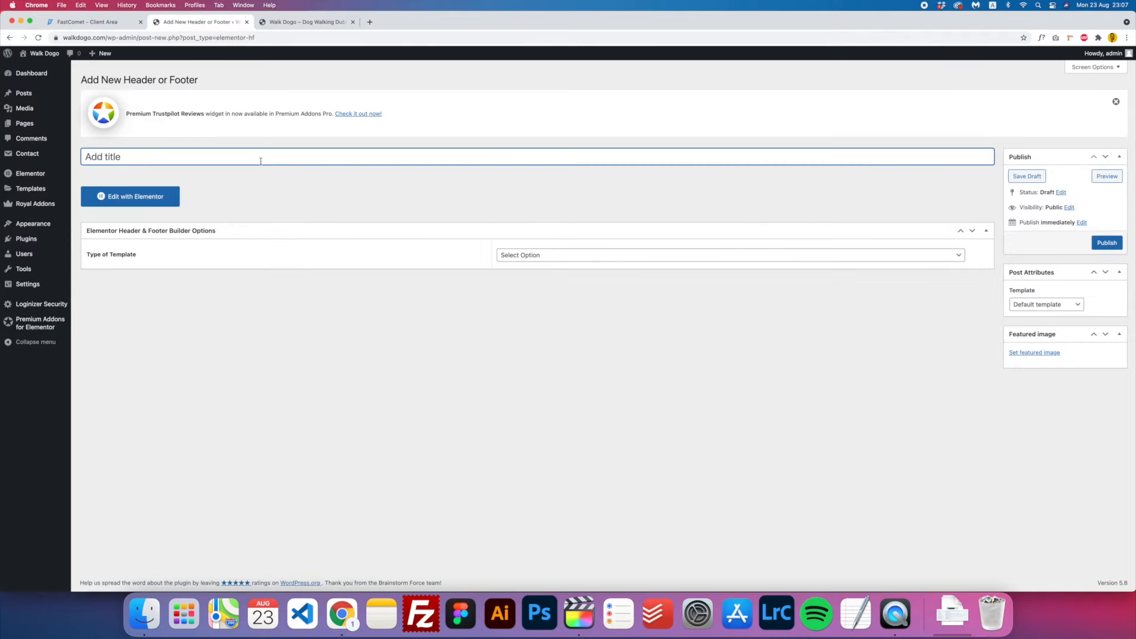
click(260, 160)
text(Footer)
- Make it a Footer on the Entire Website for All users, enable Canvas, and publish
click(542, 258)
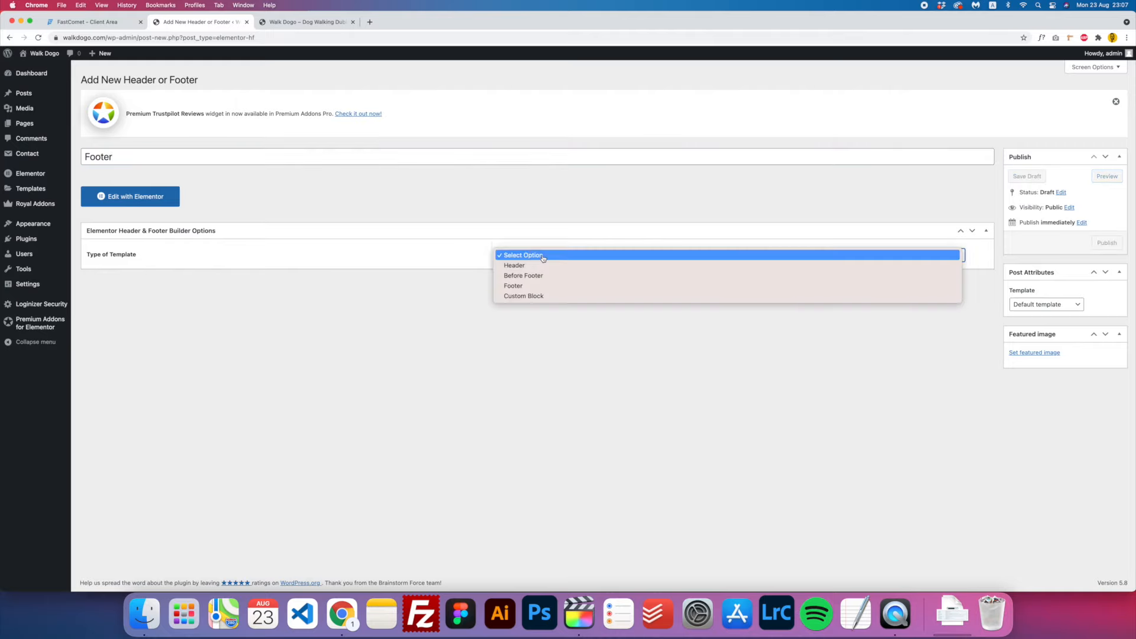
click(531, 286)
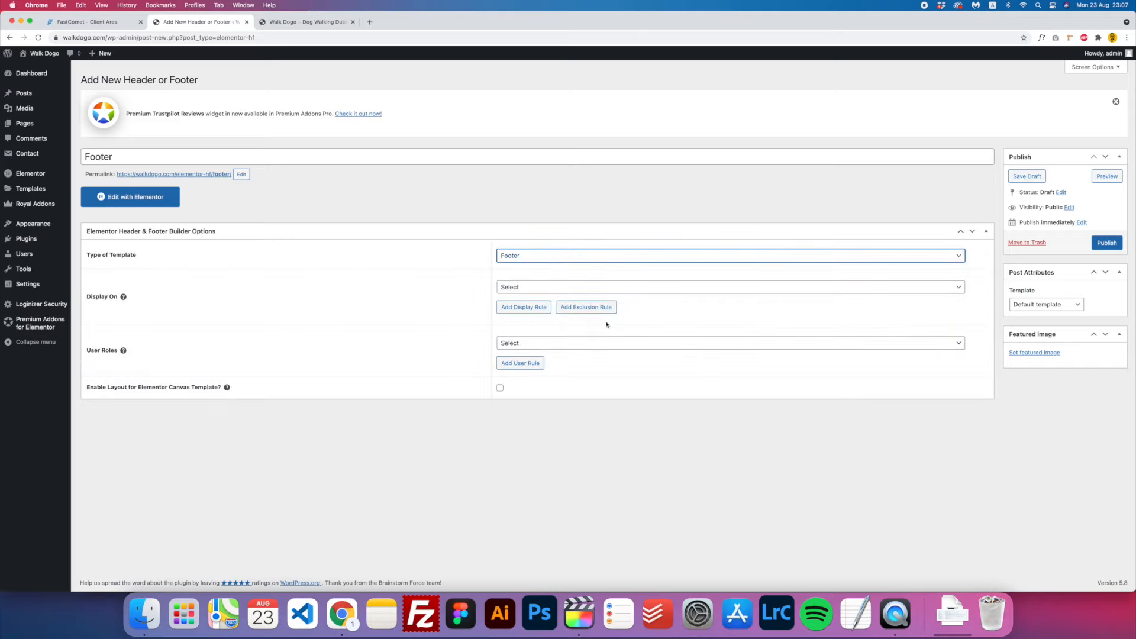
click(559, 288)
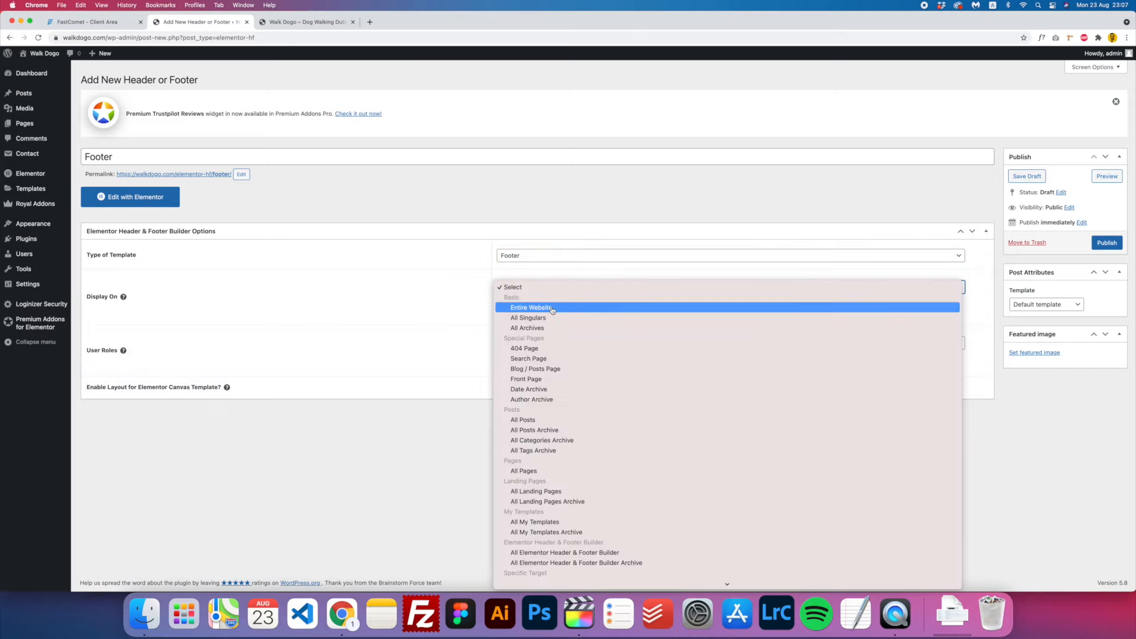
click(552, 308)
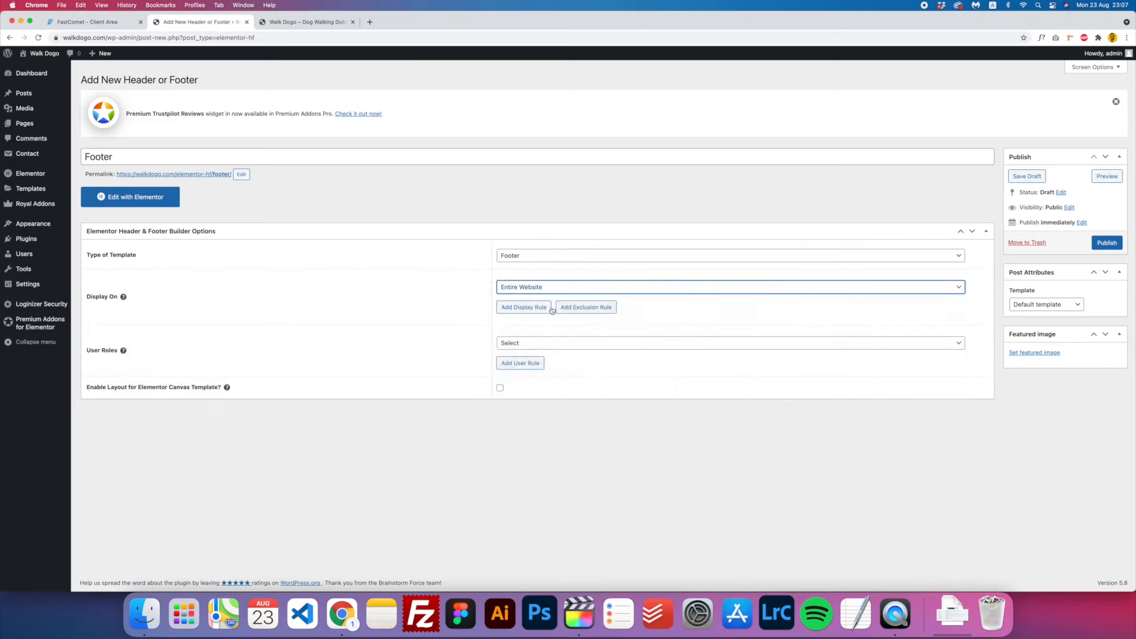
click(529, 348)
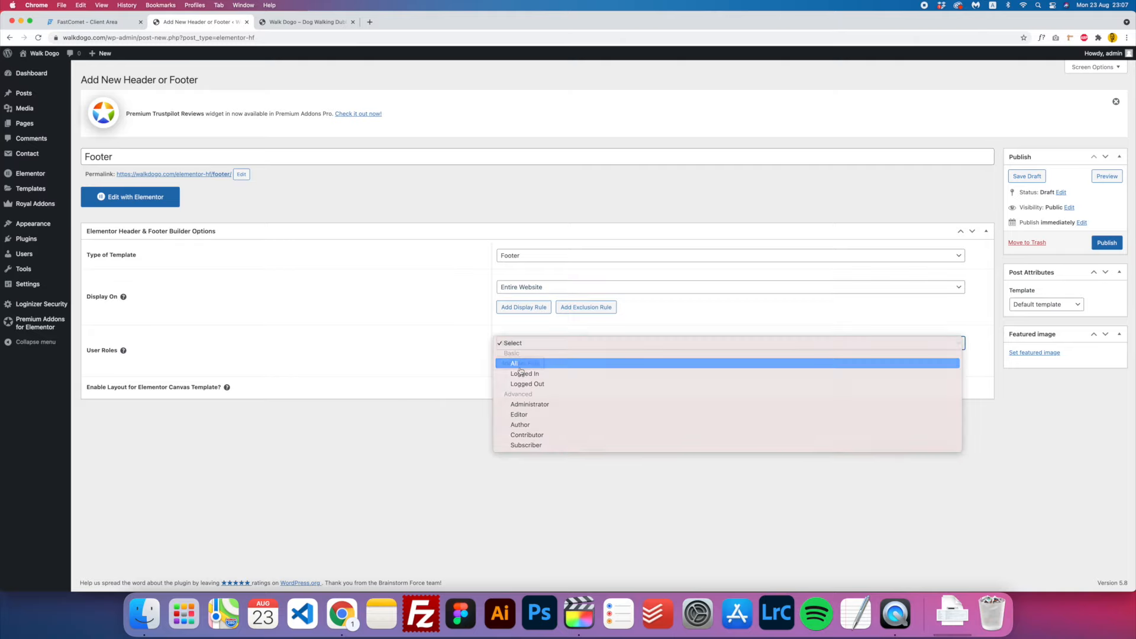
click(520, 363)
click(499, 389)
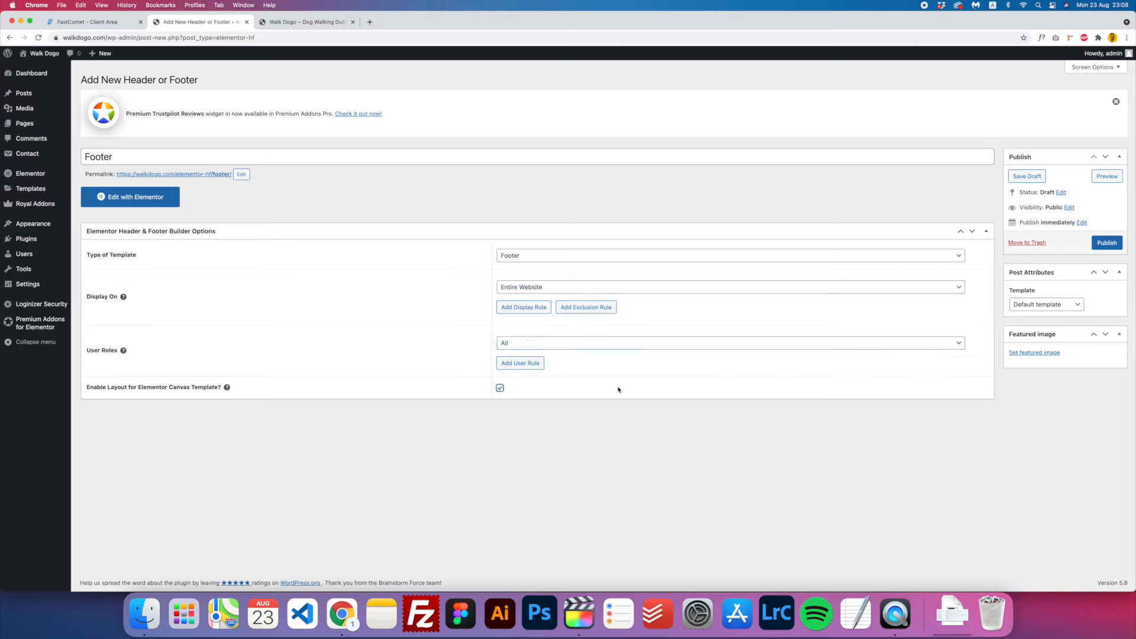
click(1103, 244)
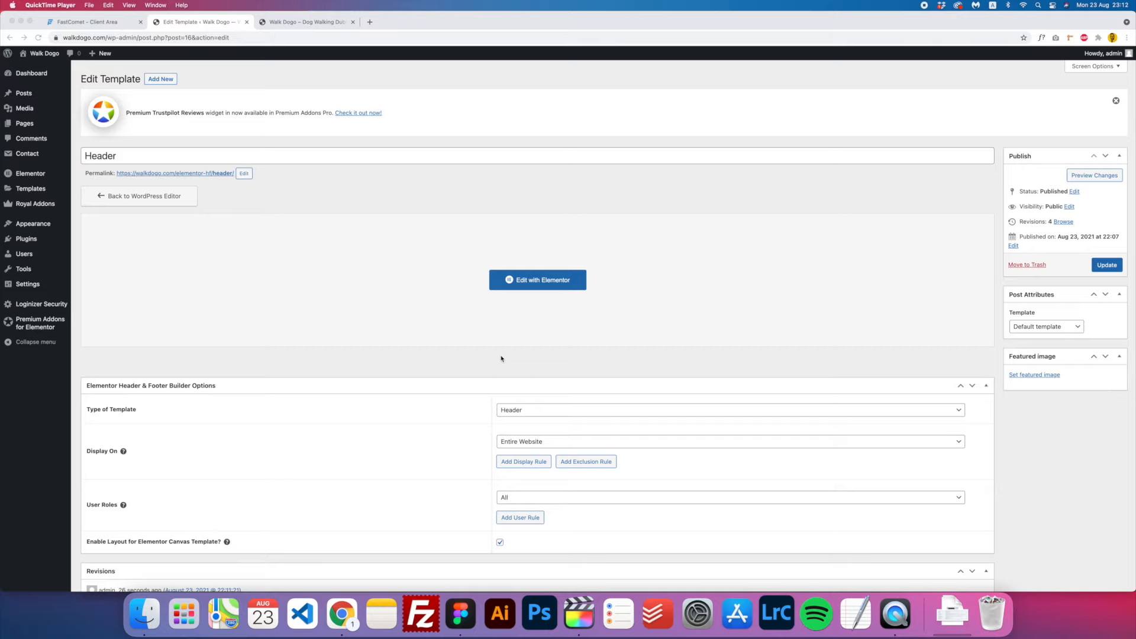
click(152, 304)
mouse_move(51, 223)
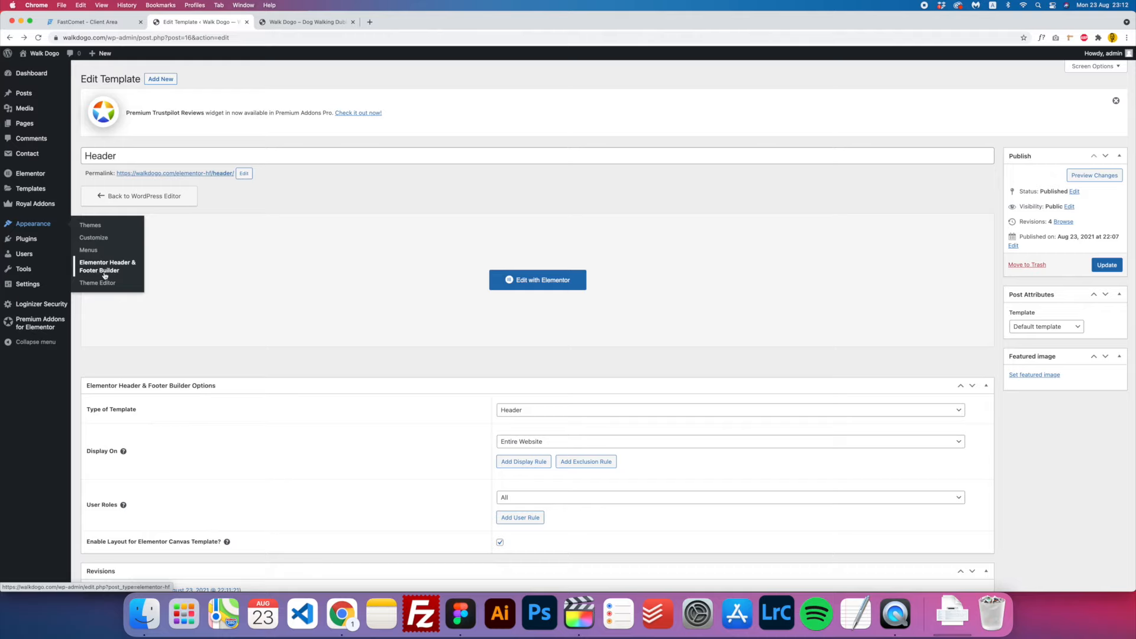
click(104, 273)
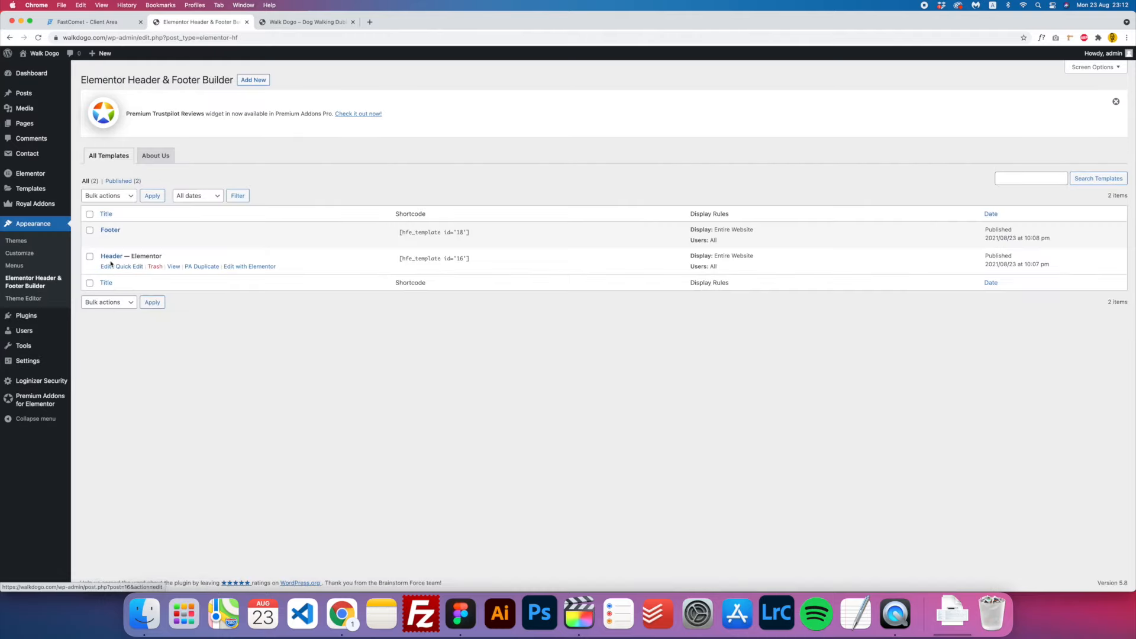
click(111, 257)
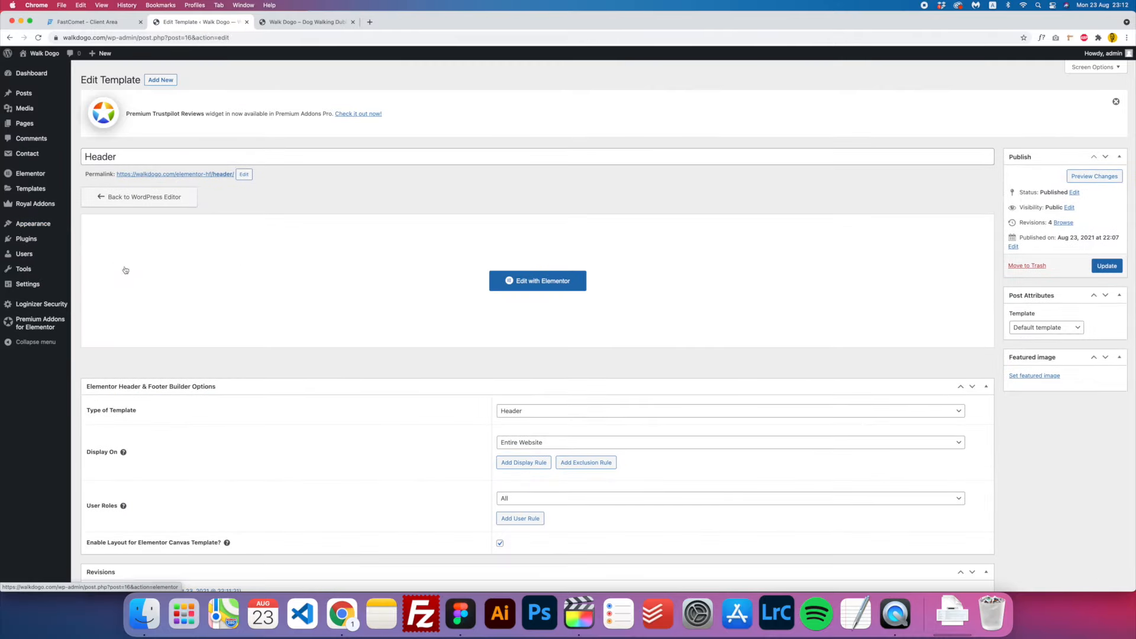
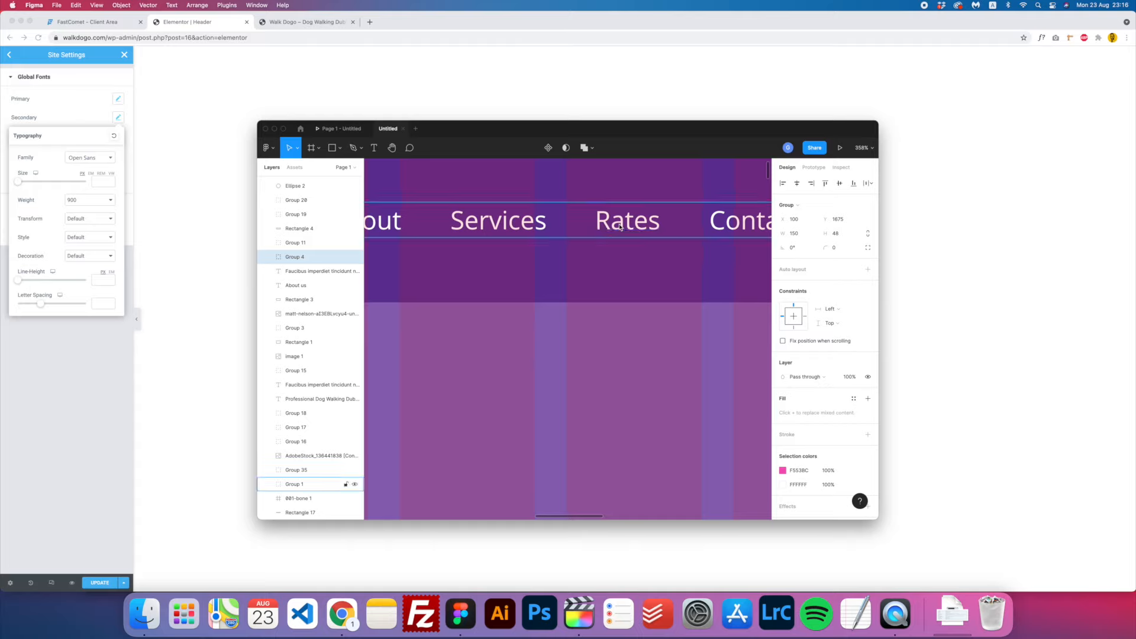
- Check the hero heading's text properties in the Figma design, then return to Elementor's global font settings
scroll(643, 259, up, 10)
scroll(614, 202, up, 10)
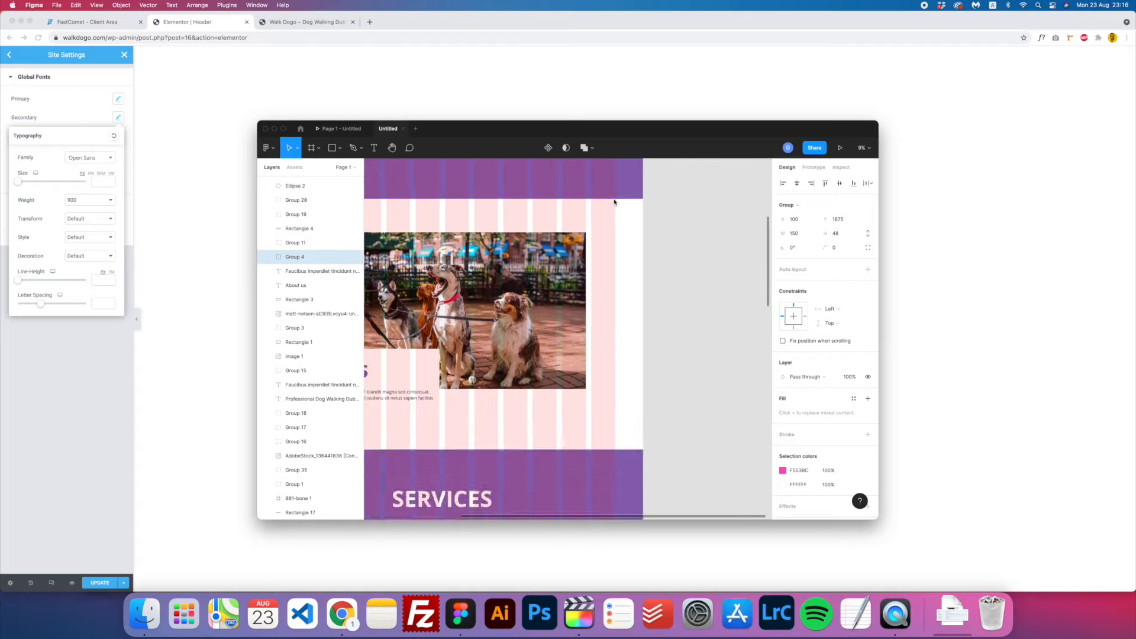
scroll(486, 416, up, 2)
scroll(512, 325, down, 10)
scroll(507, 367, up, 3)
scroll(514, 372, up, 5)
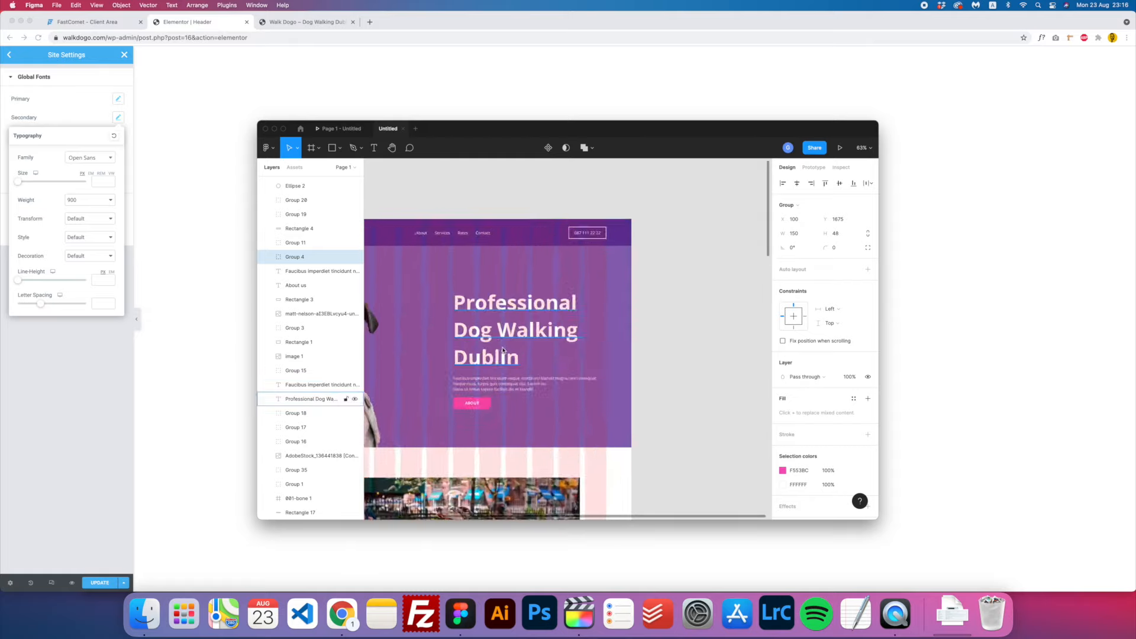
click(530, 314)
click(622, 343)
scroll(623, 343, down, 5)
click(90, 202)
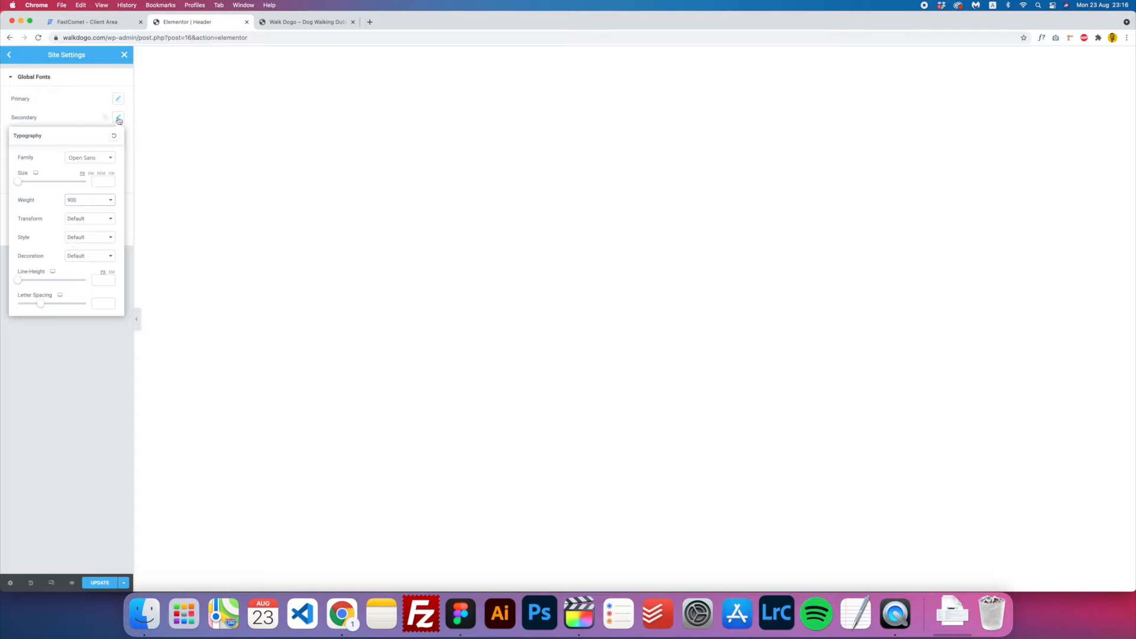
- Set the Text global font's family to Open Sans
click(210, 266)
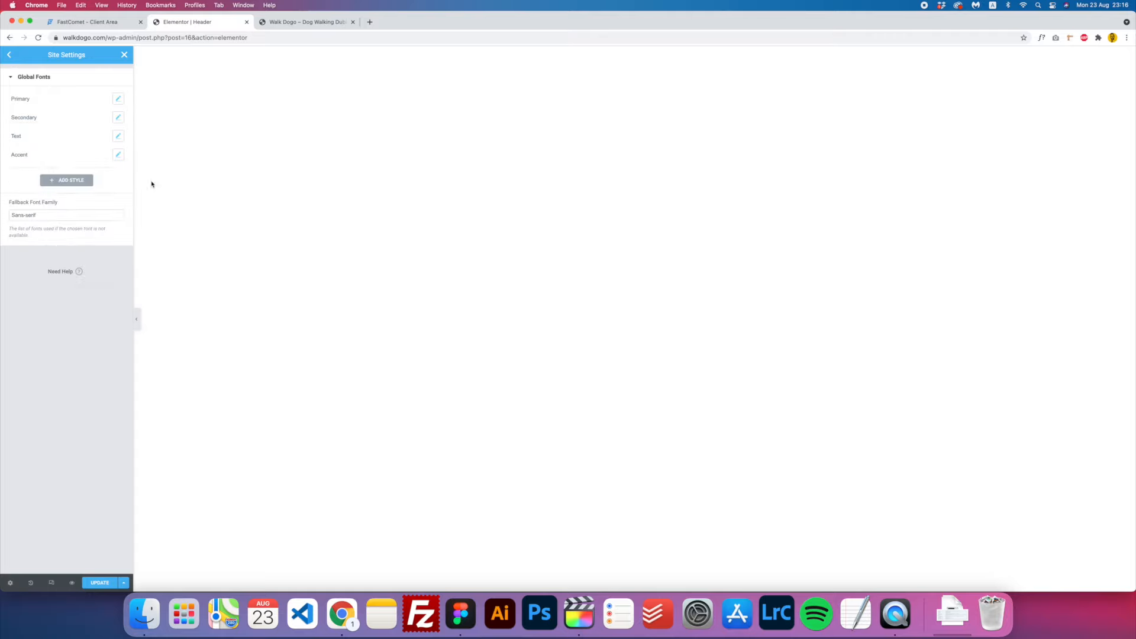
click(119, 138)
click(86, 176)
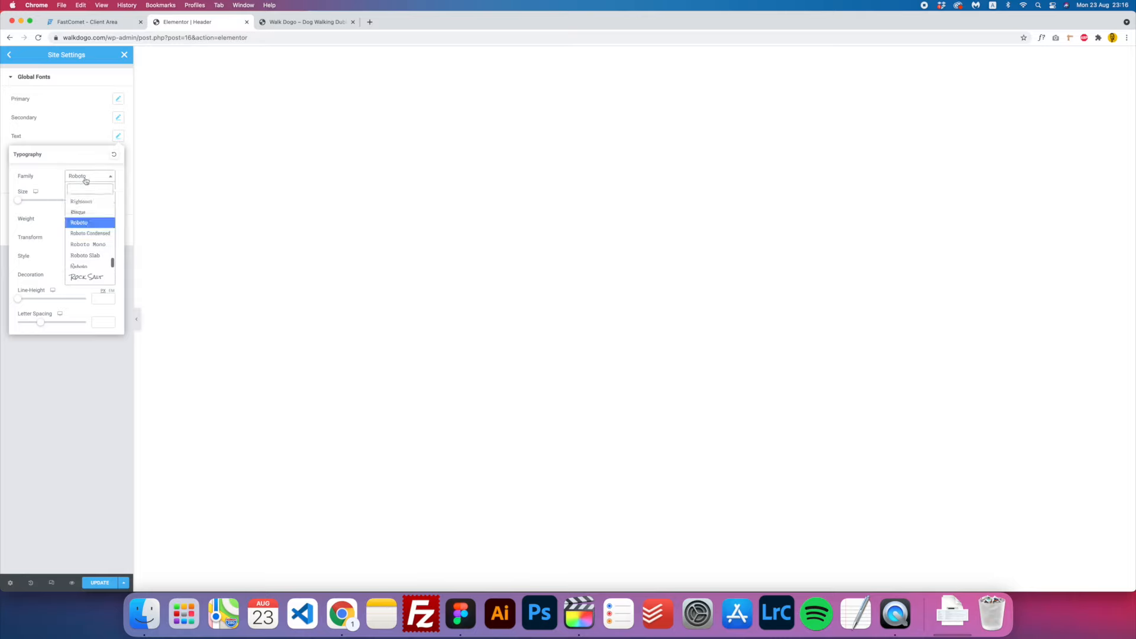
text(opem)
key(BackSpace)
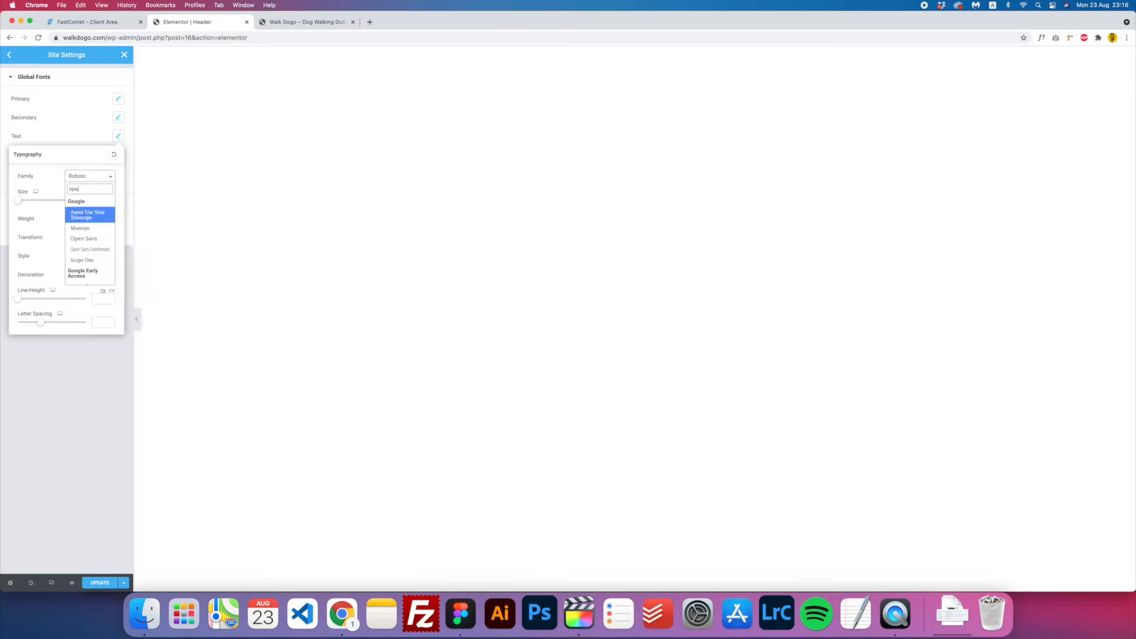
text(n)
click(89, 213)
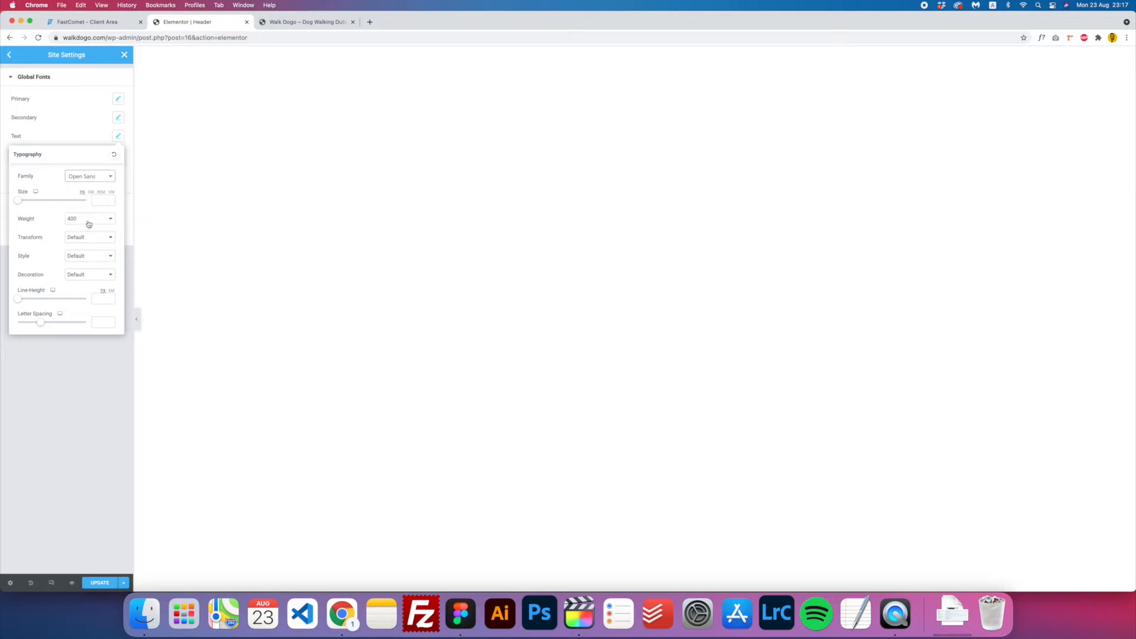
click(117, 138)
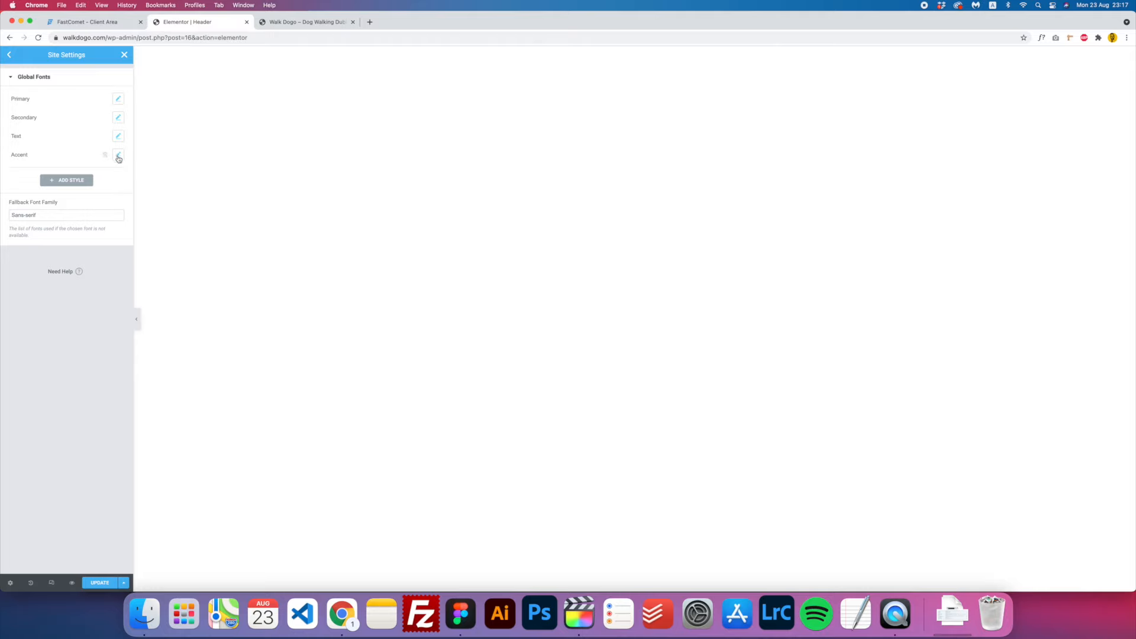
- Set the Accent global font's family to Open Sans
click(118, 155)
click(92, 198)
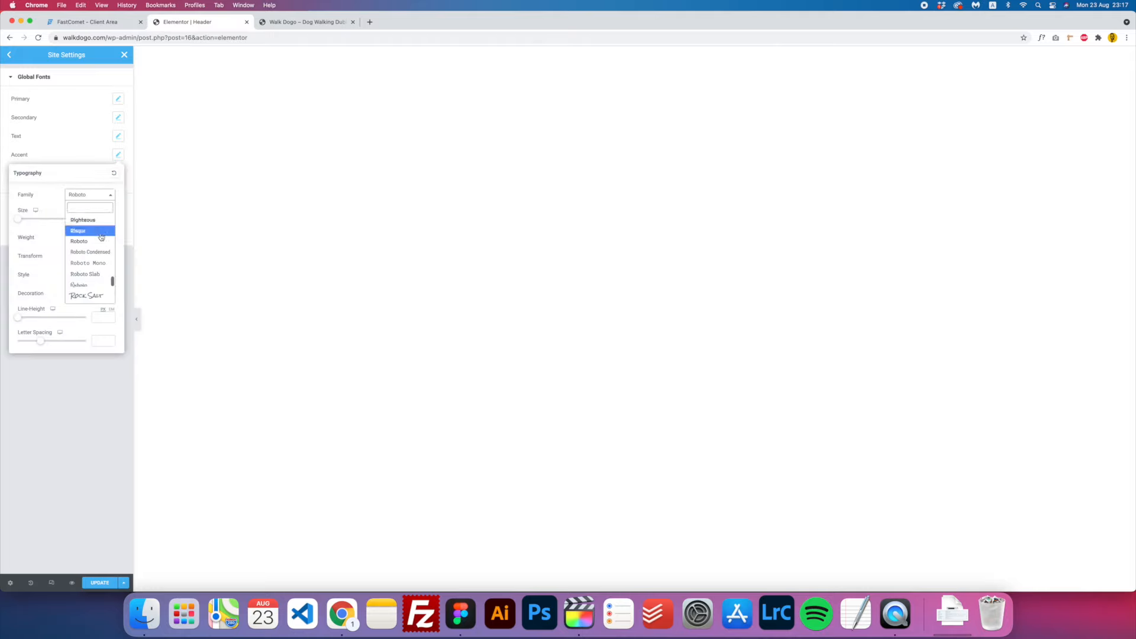
text(open)
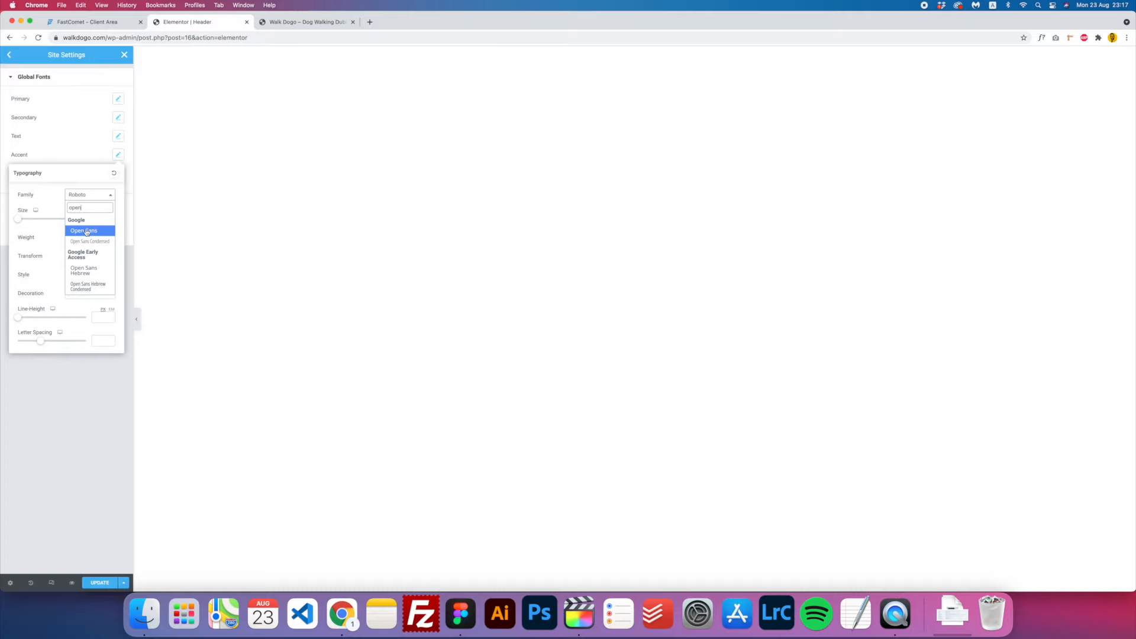
click(87, 231)
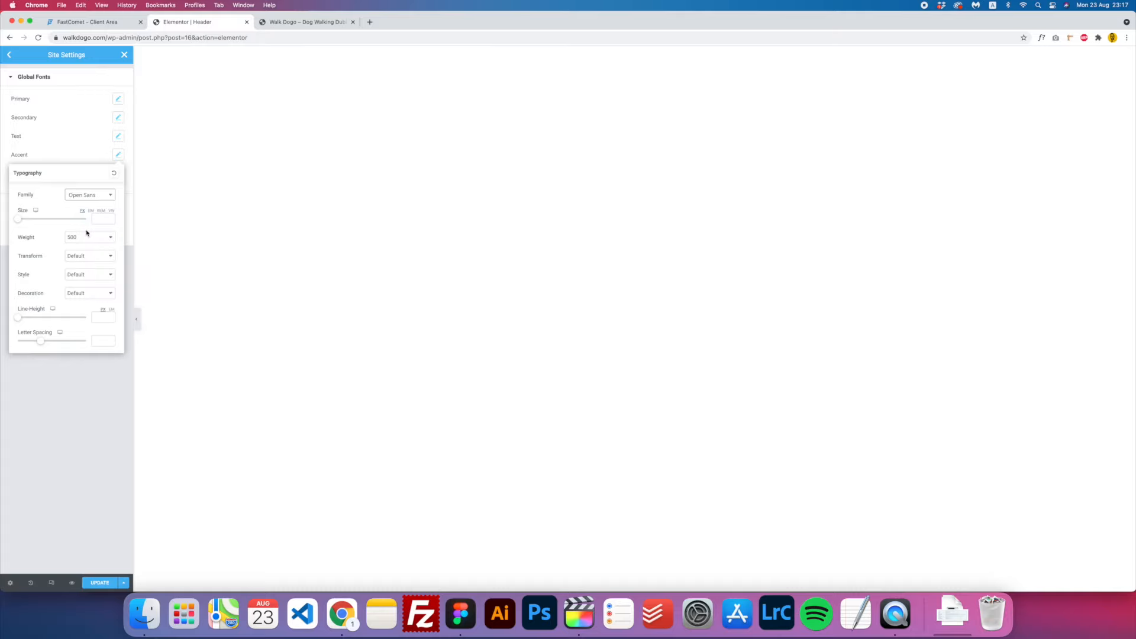
click(118, 155)
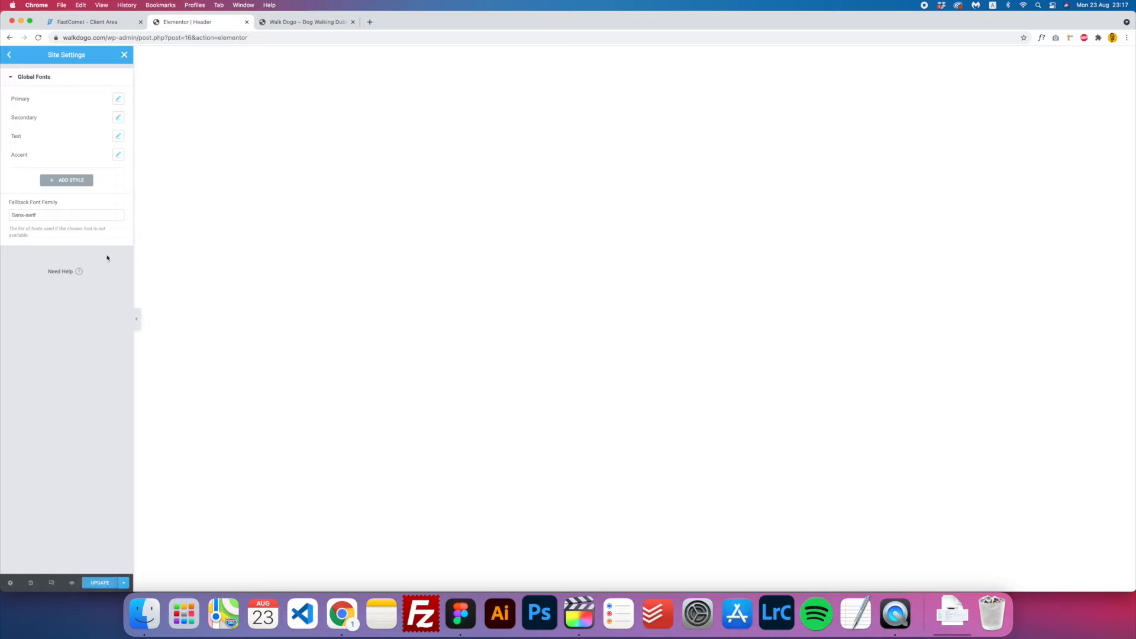
- Give the Accent font Normal style and weight 900, then update the site settings
click(119, 156)
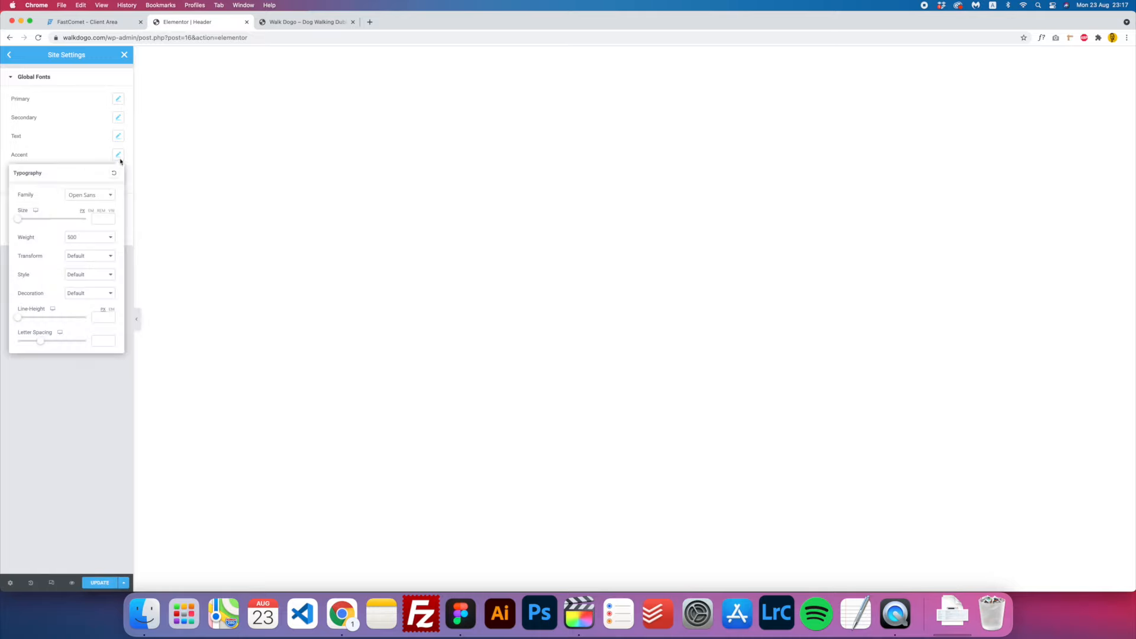
click(83, 277)
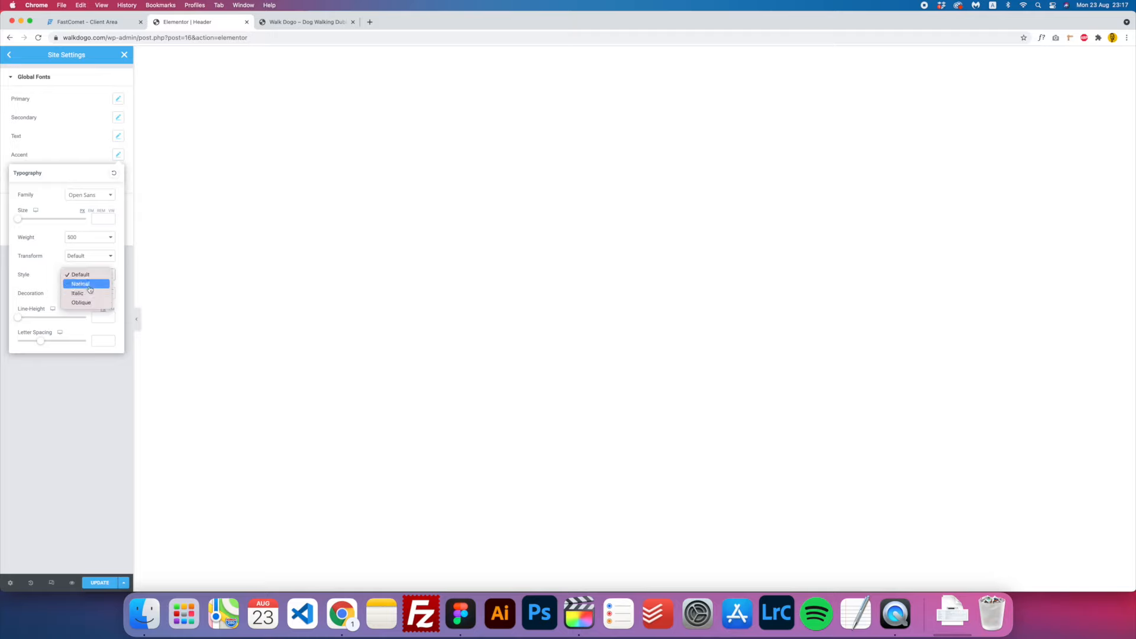
click(91, 284)
click(89, 237)
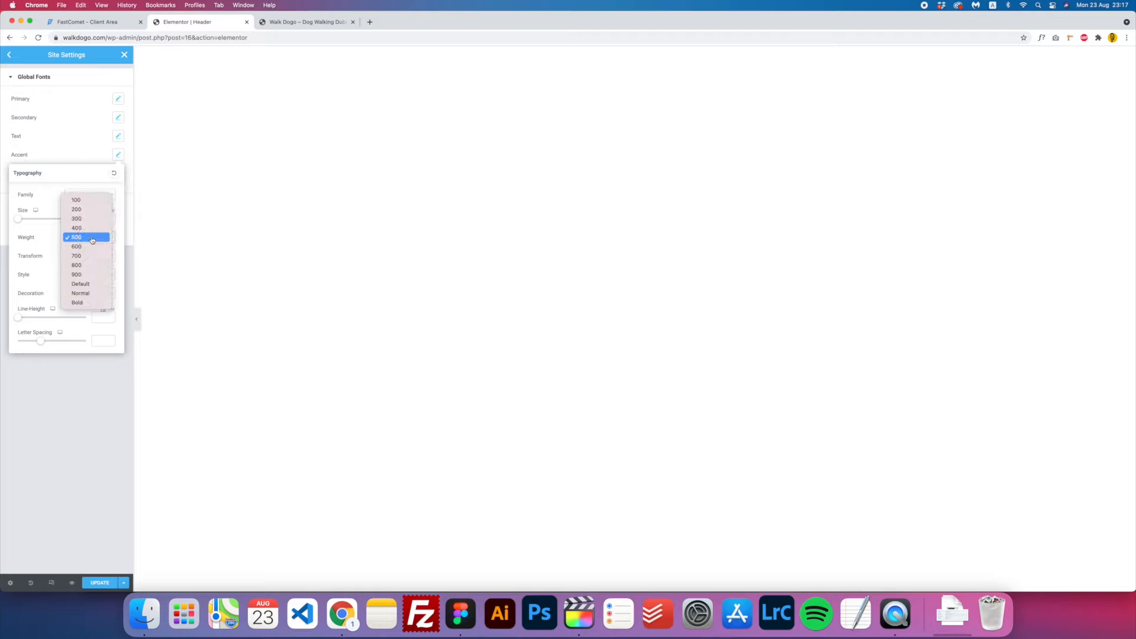
click(88, 275)
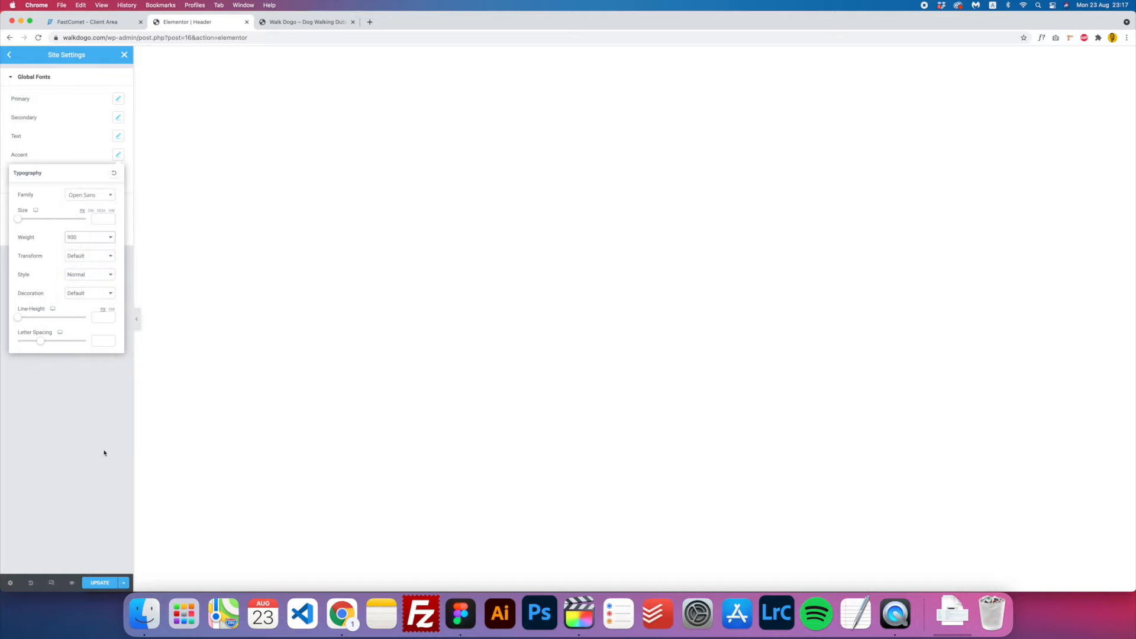
click(104, 583)
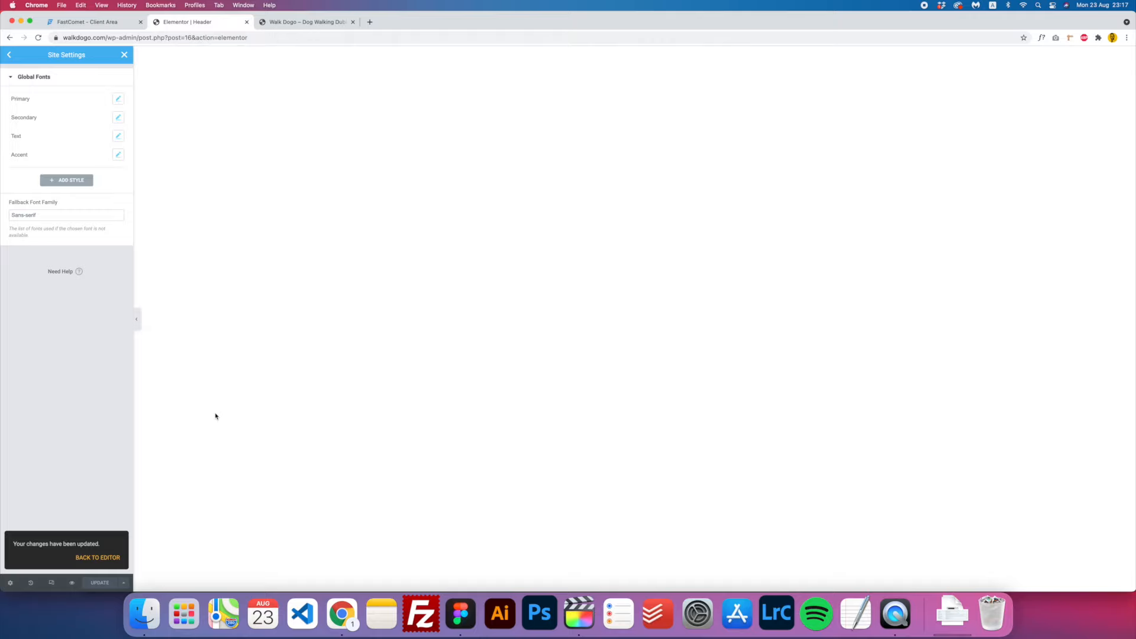
- Return to the header template editor and start adding a new section
click(9, 56)
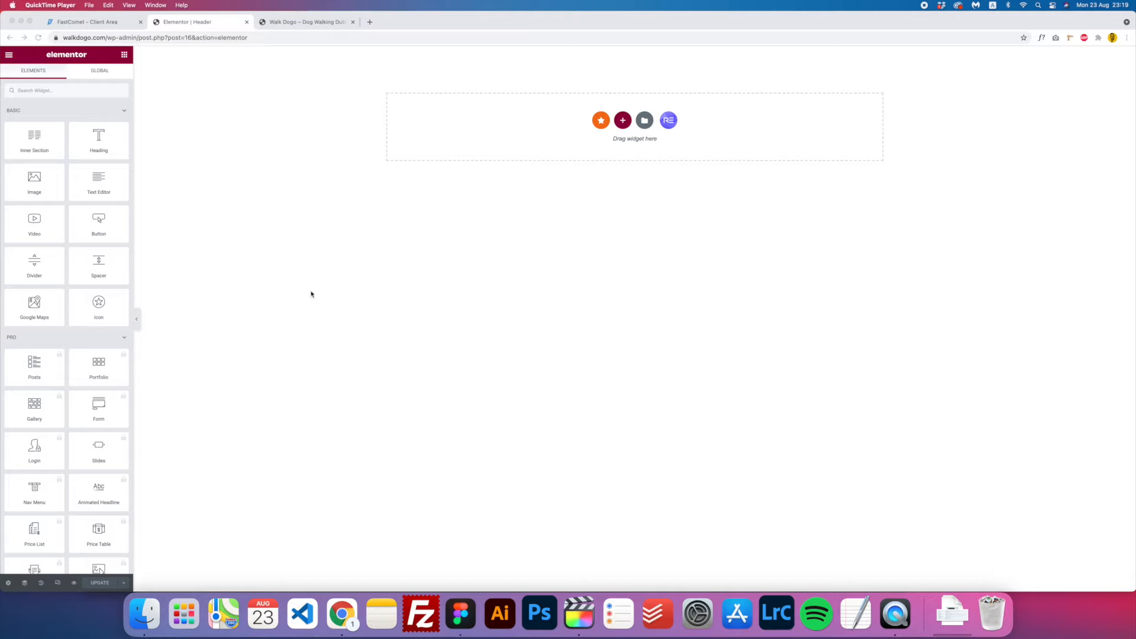
click(596, 160)
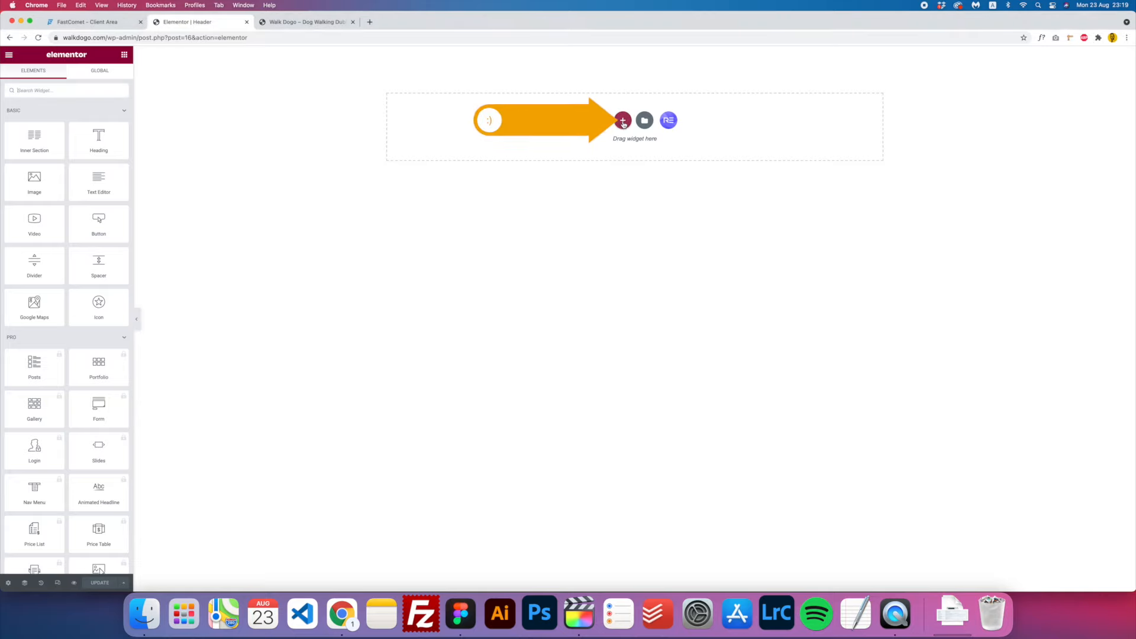
click(622, 121)
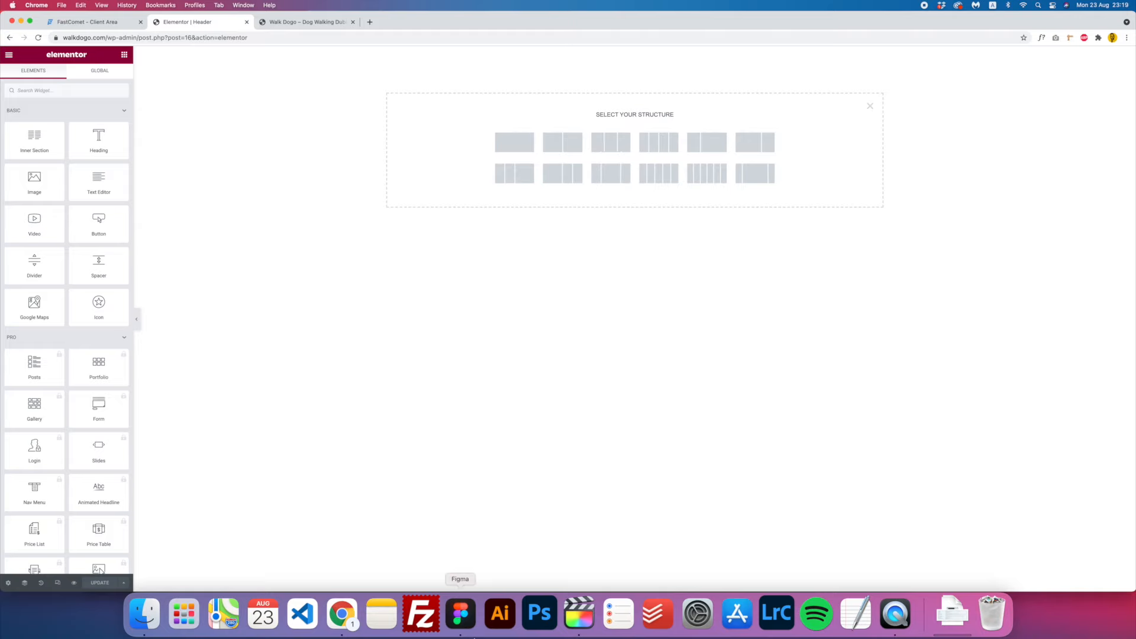
- Consult the Figma design for reference, then bring the Elementor editor back to front
click(469, 628)
scroll(600, 342, down, 3)
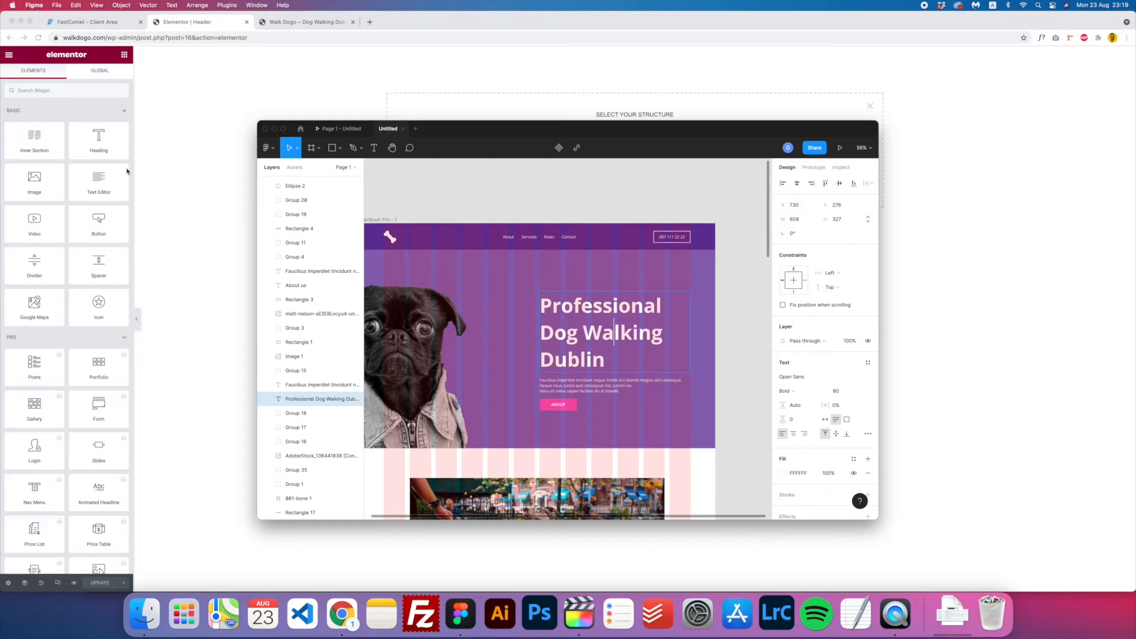
key(super+Tab)
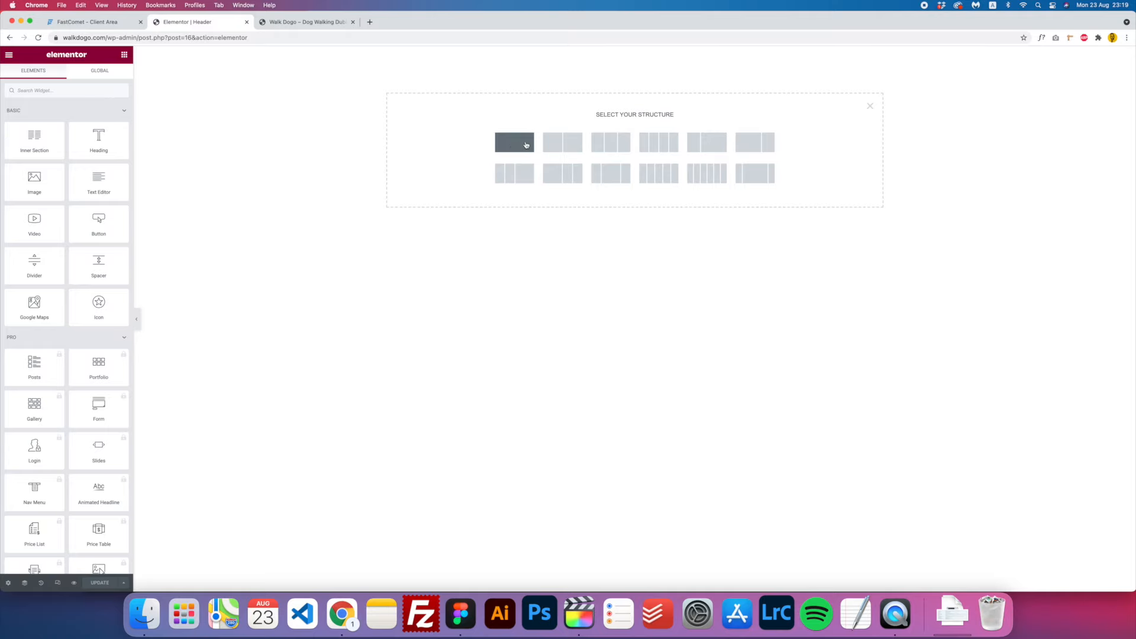
click(463, 629)
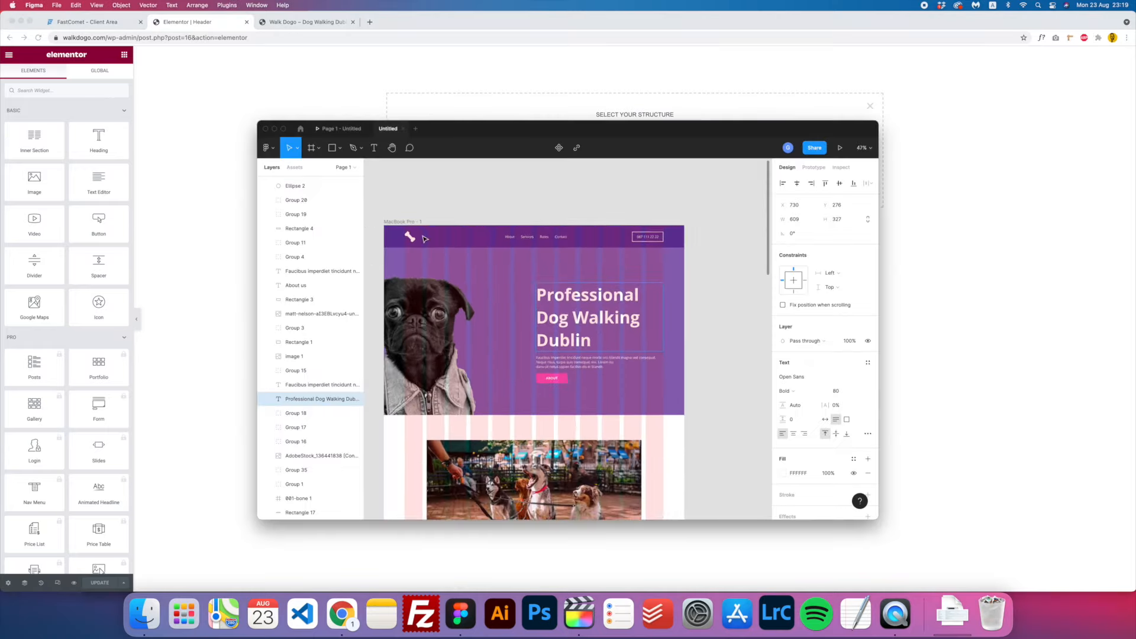
scroll(425, 239, up, 3)
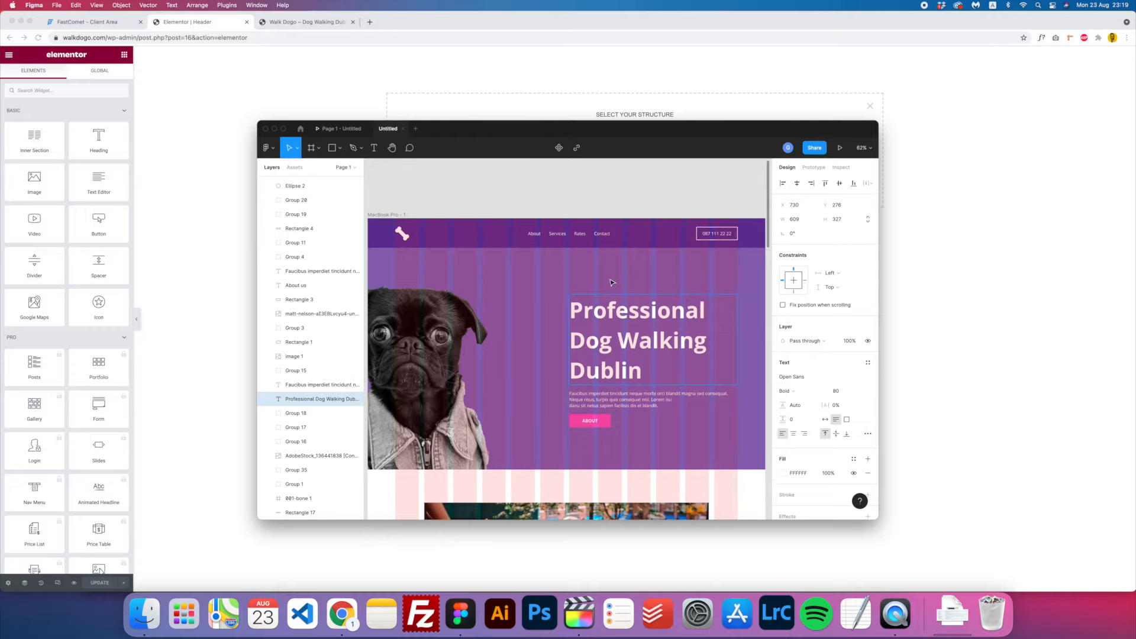
click(213, 177)
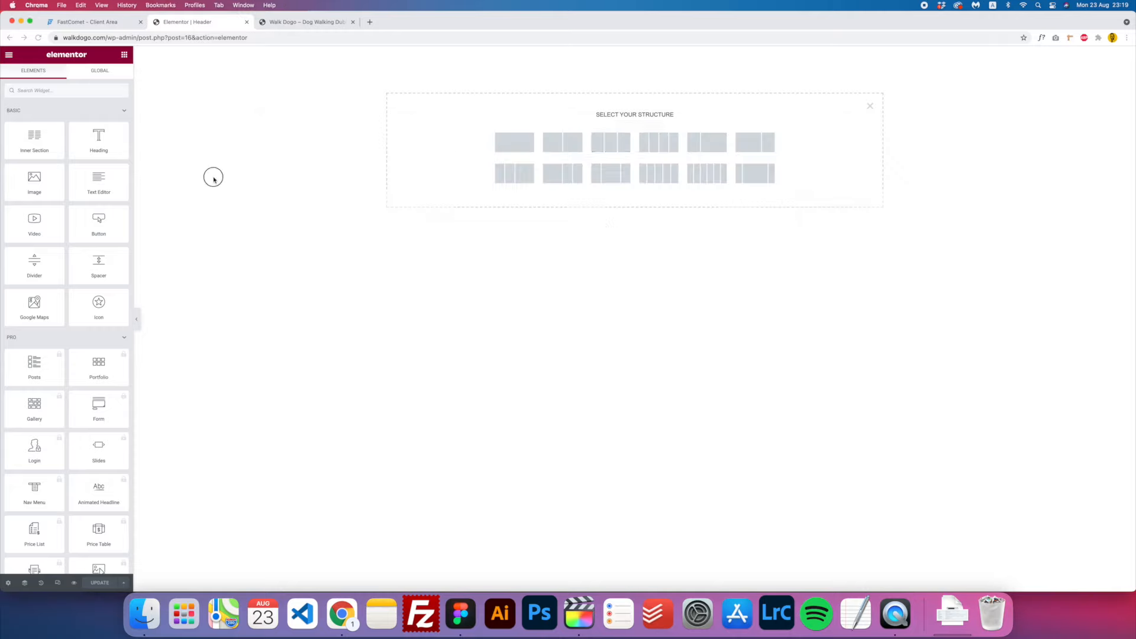
- Create a three-column section with a classic background in the Extra purple global colour
click(609, 147)
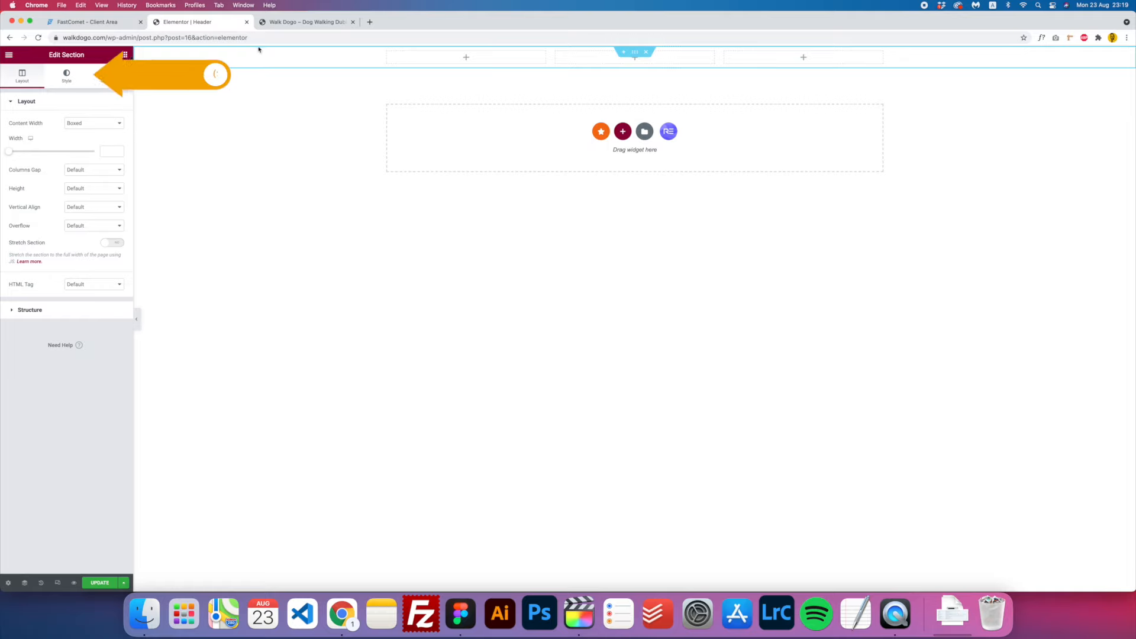
click(67, 81)
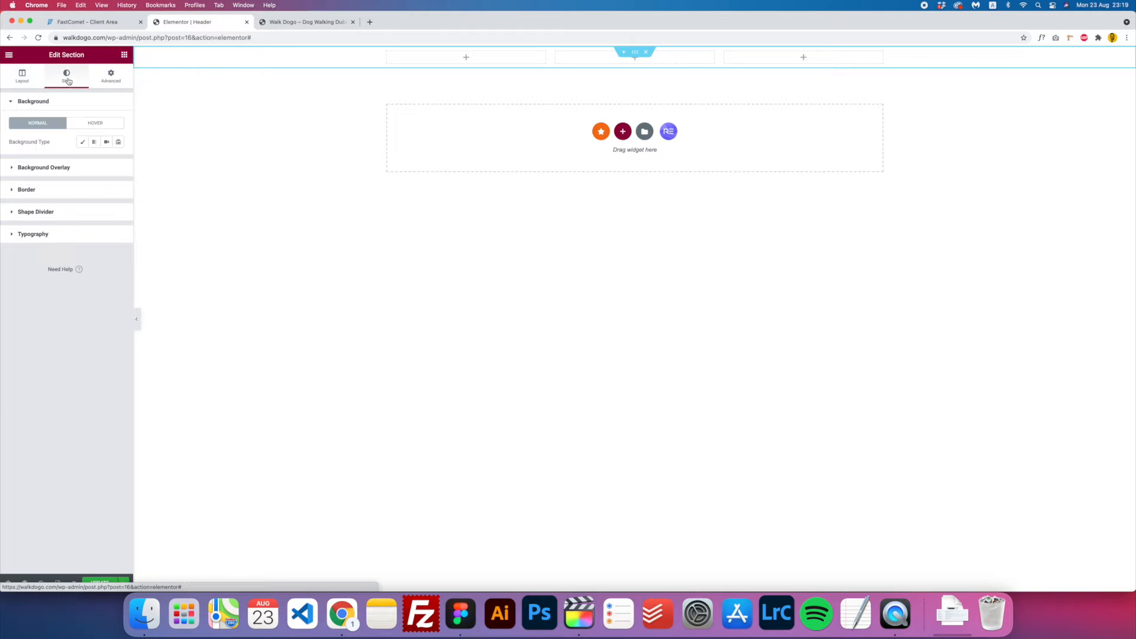
click(82, 143)
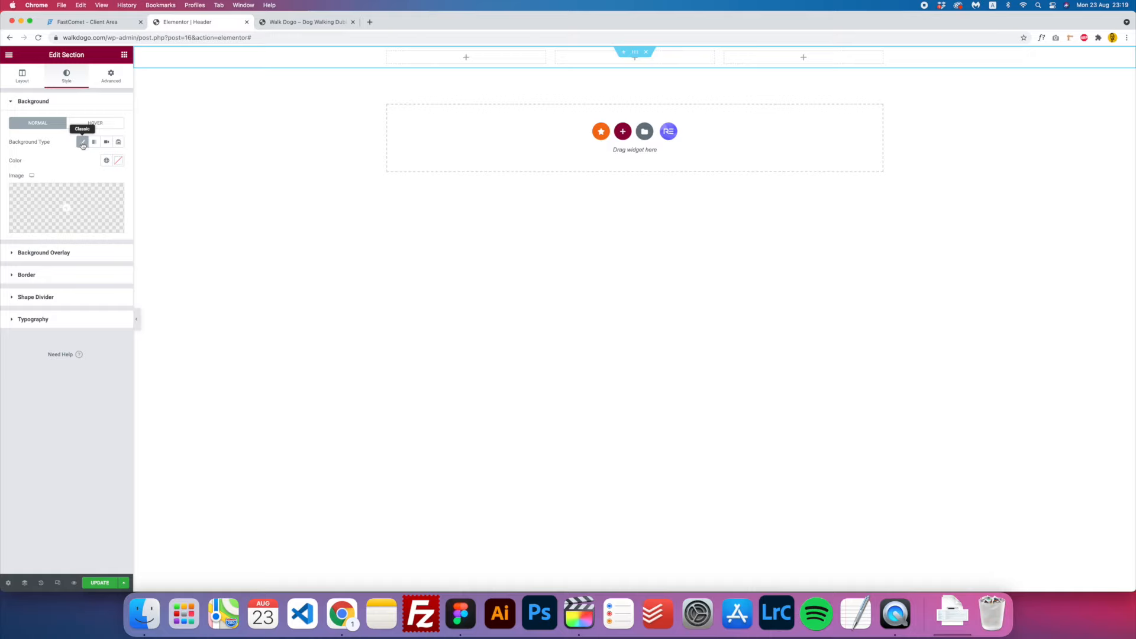
click(119, 166)
drag(93, 210, 65, 218)
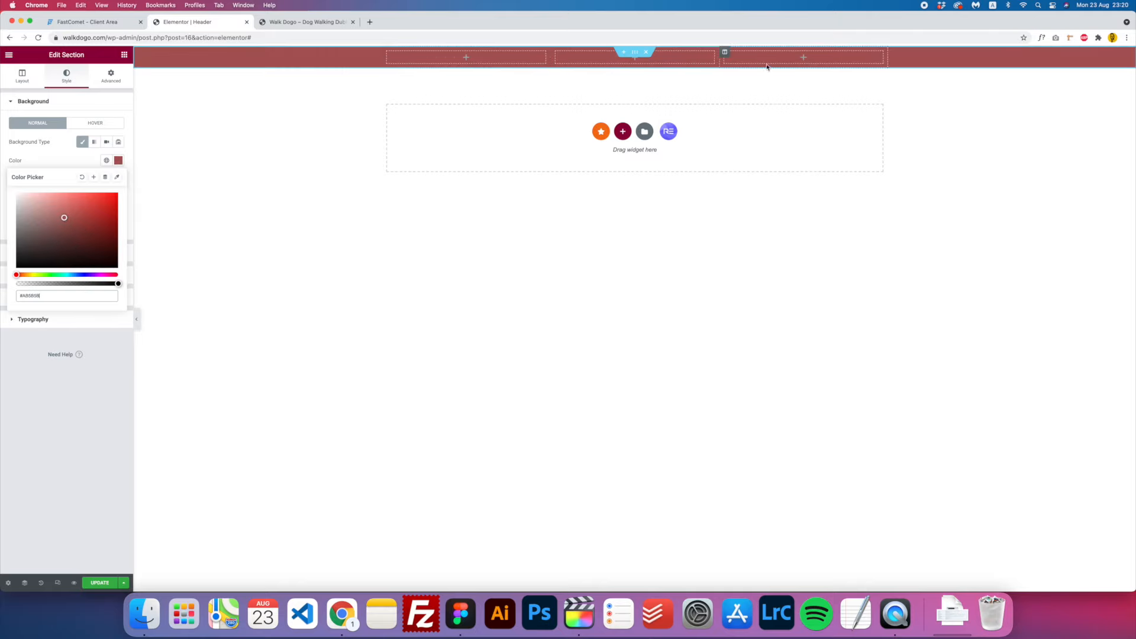
click(118, 162)
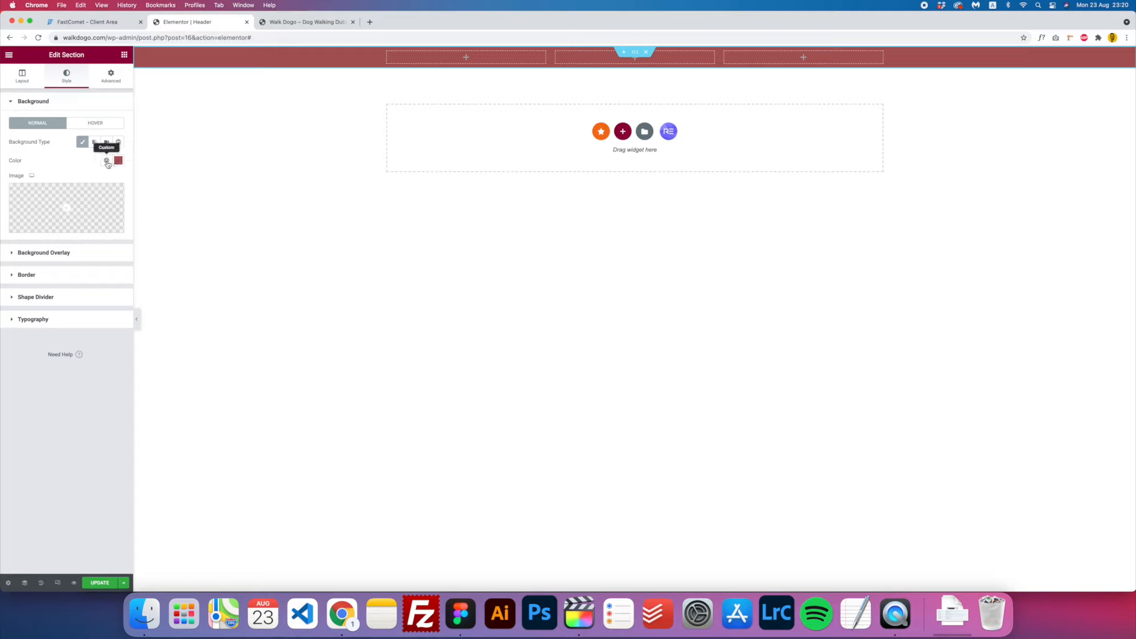
click(107, 162)
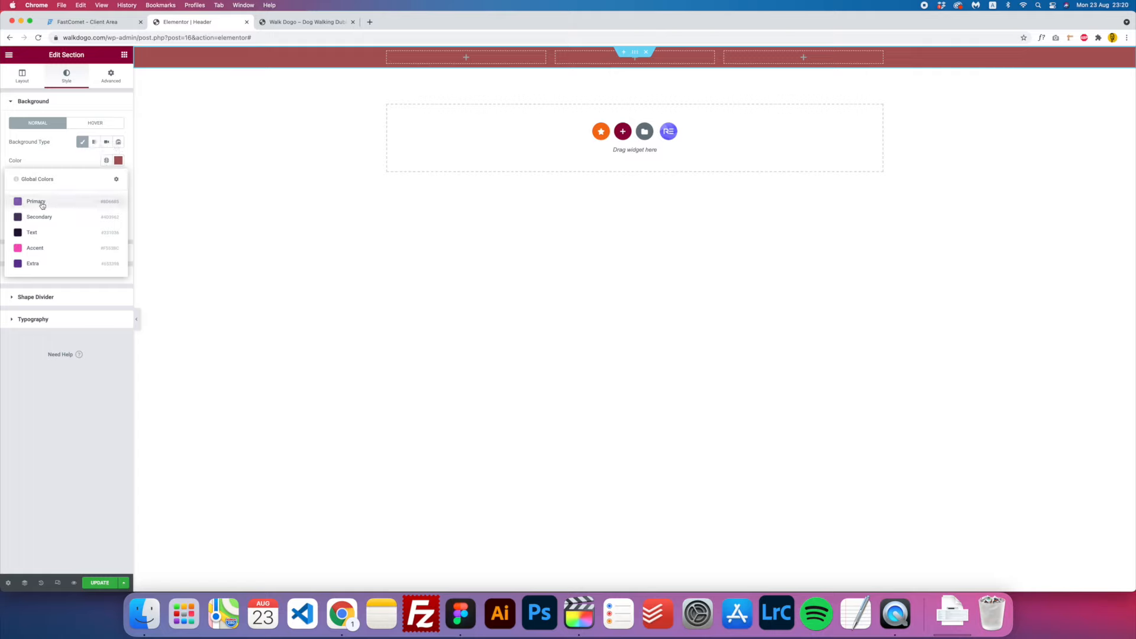
click(35, 266)
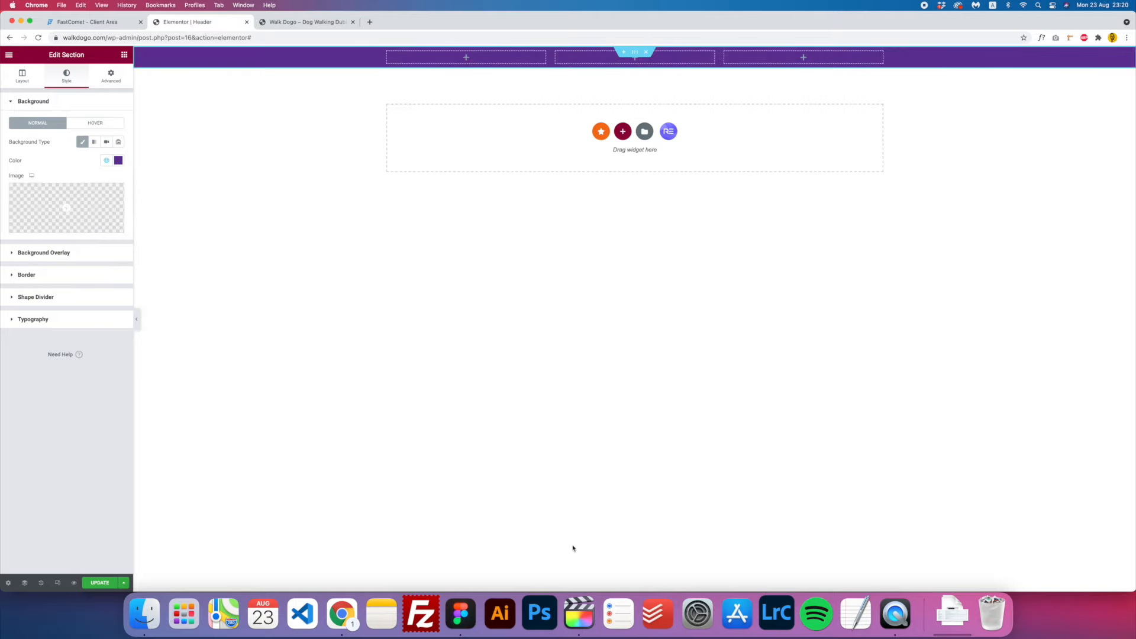
- Set the section's height to Min Height with a value of 120
click(461, 613)
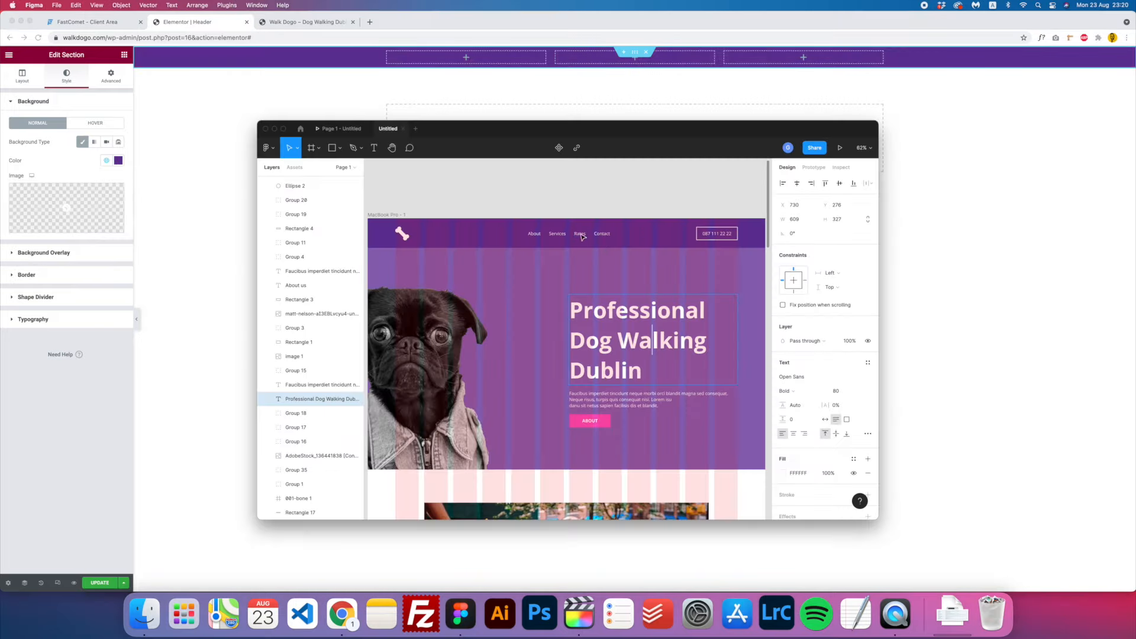
click(202, 148)
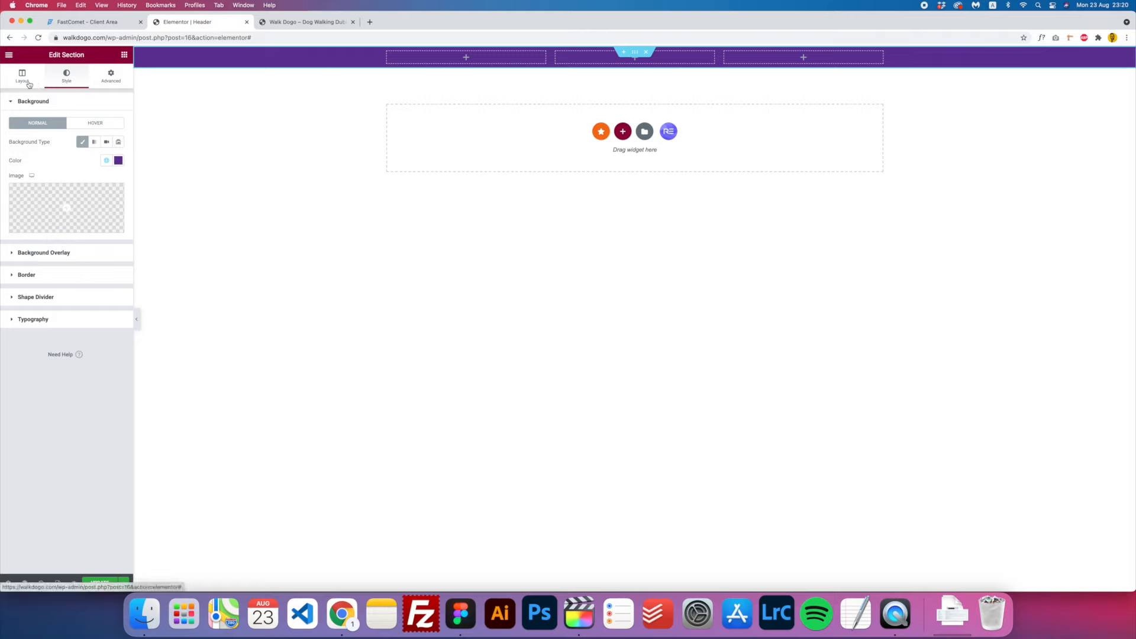
click(31, 86)
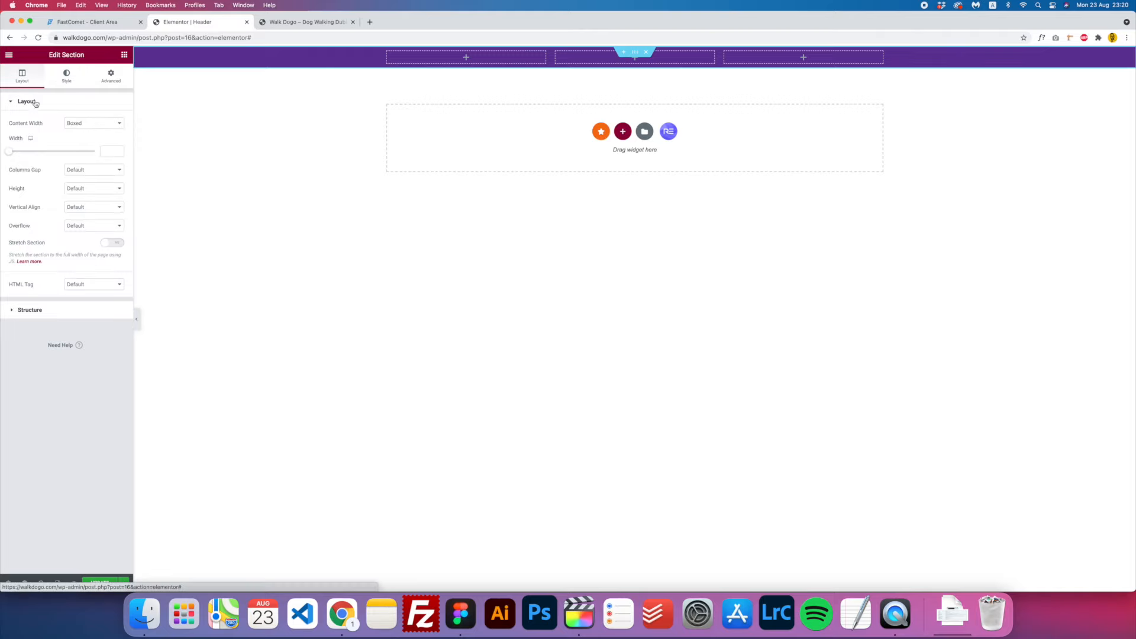
click(84, 191)
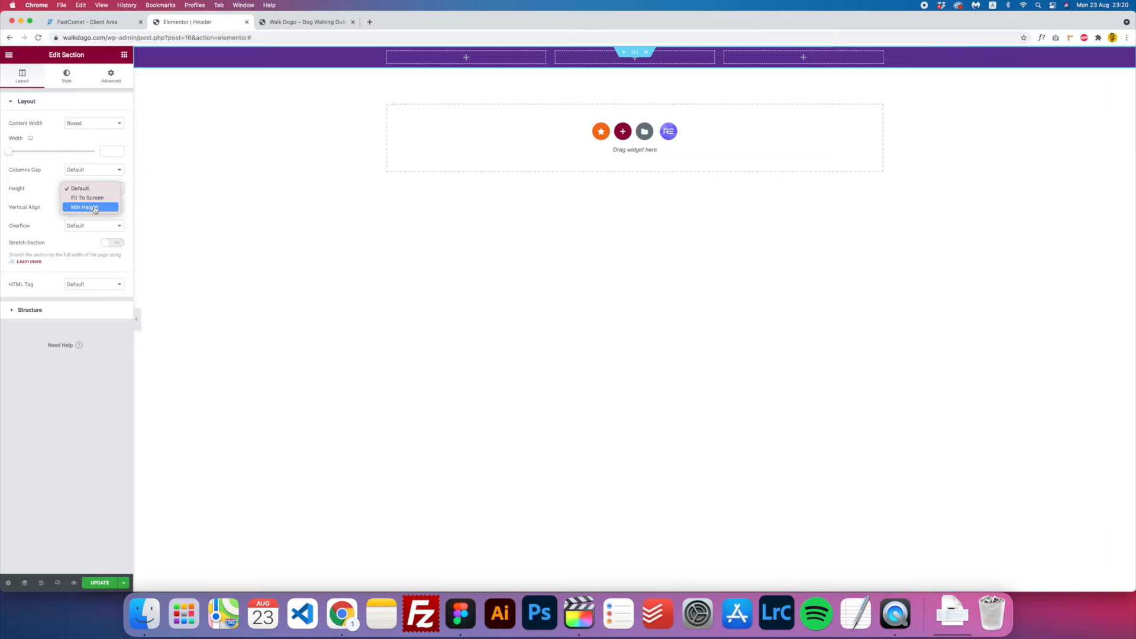
click(95, 208)
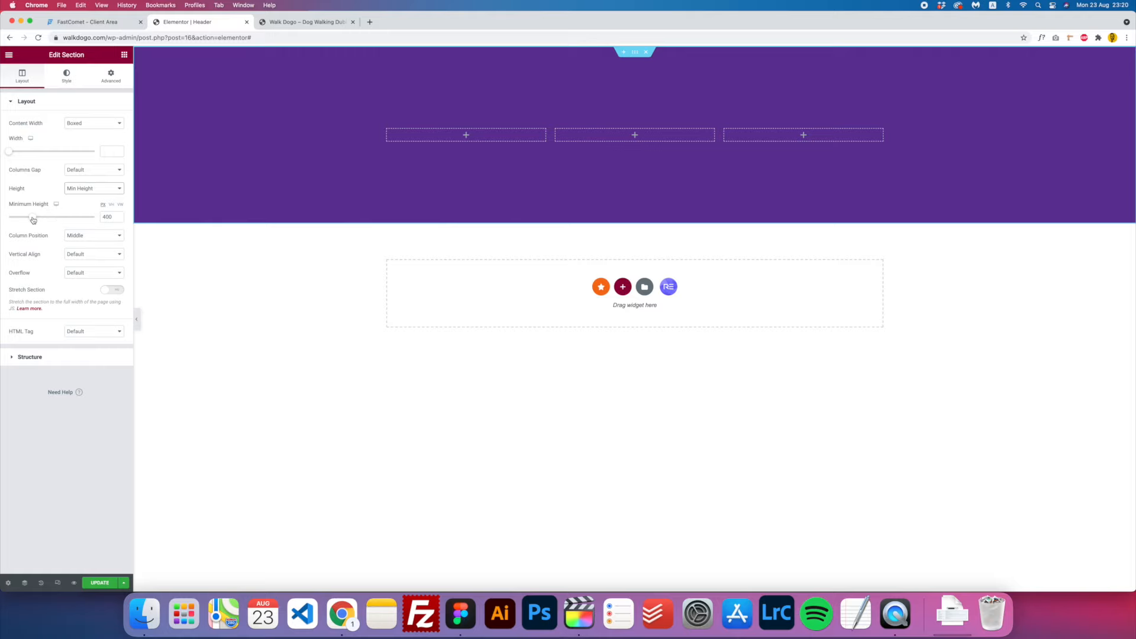
drag(33, 218, 21, 217)
double_click(107, 217)
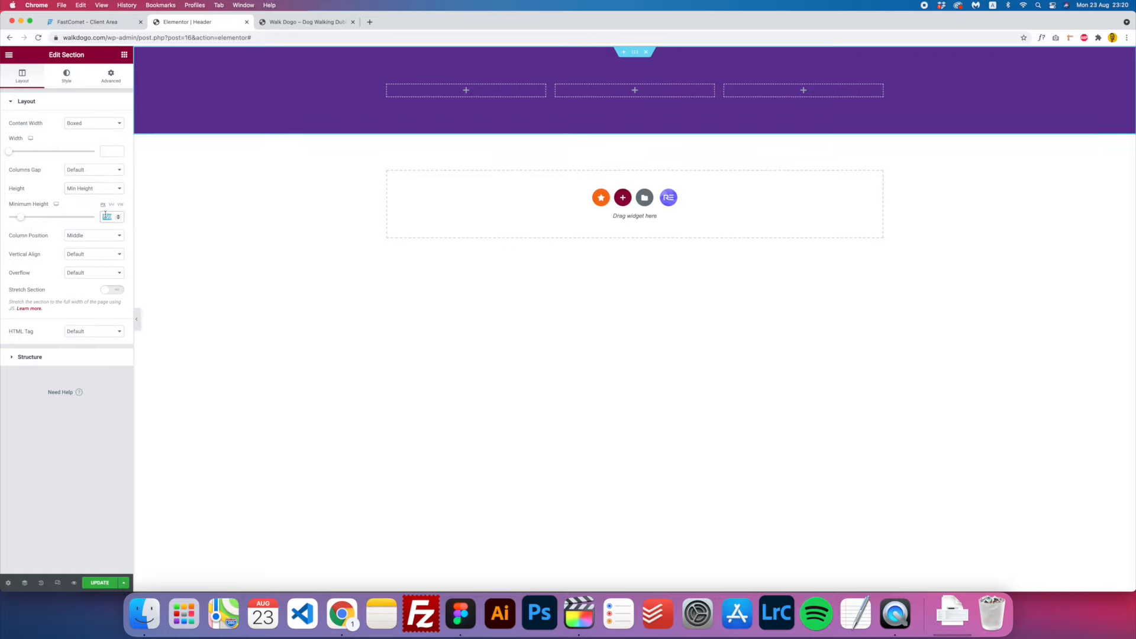
text(120)
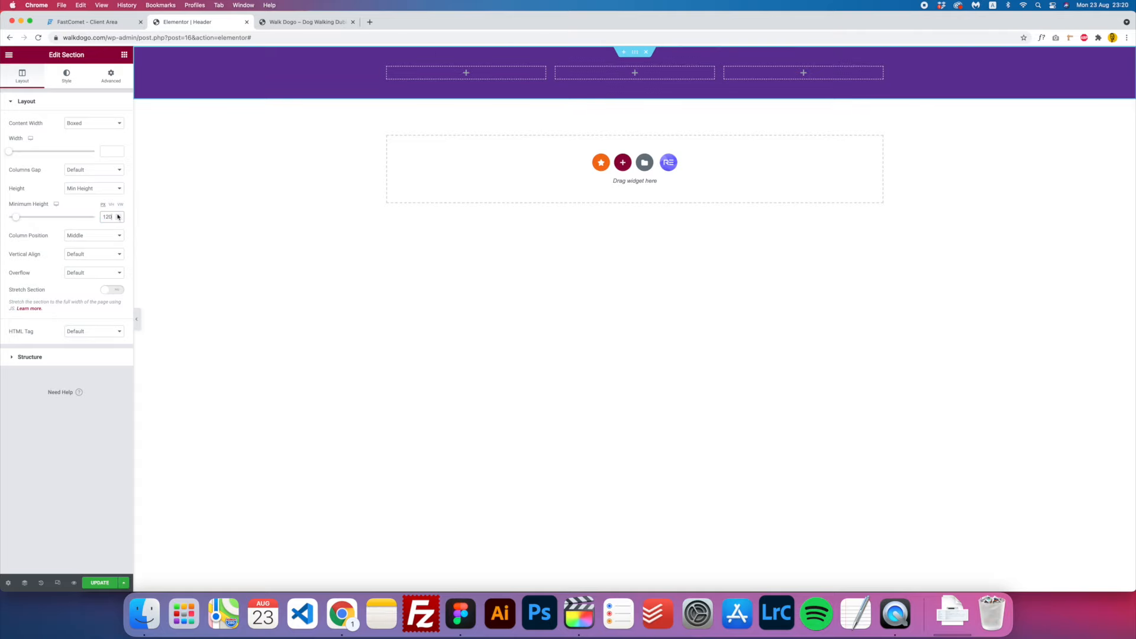
click(197, 230)
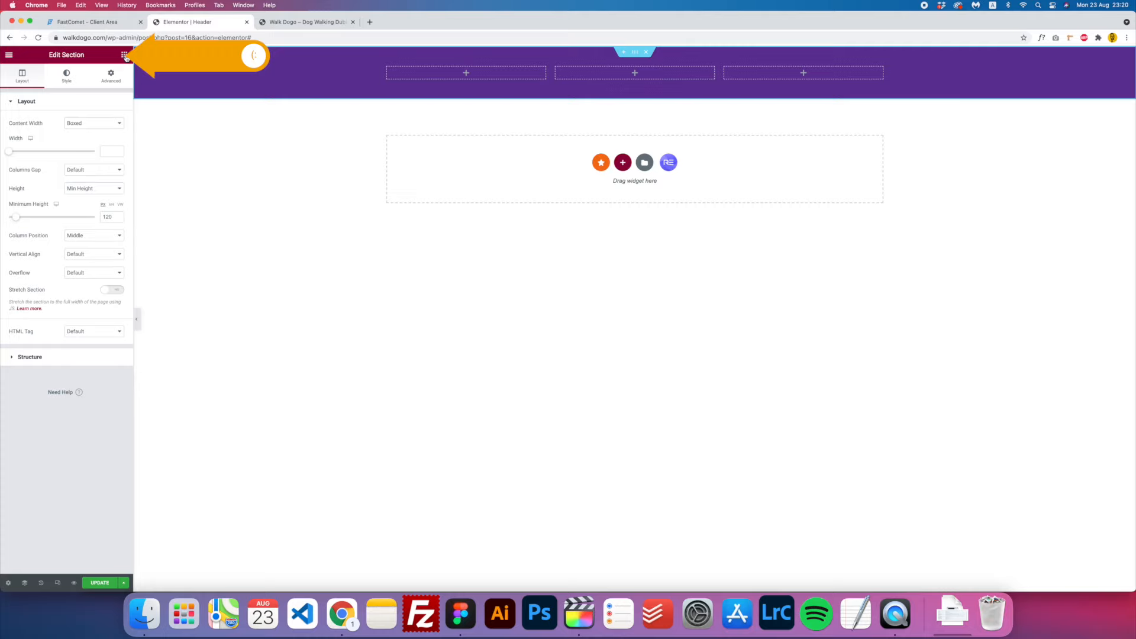
- Search widgets for 'logo' and place a Site Logo widget in the first column
click(125, 56)
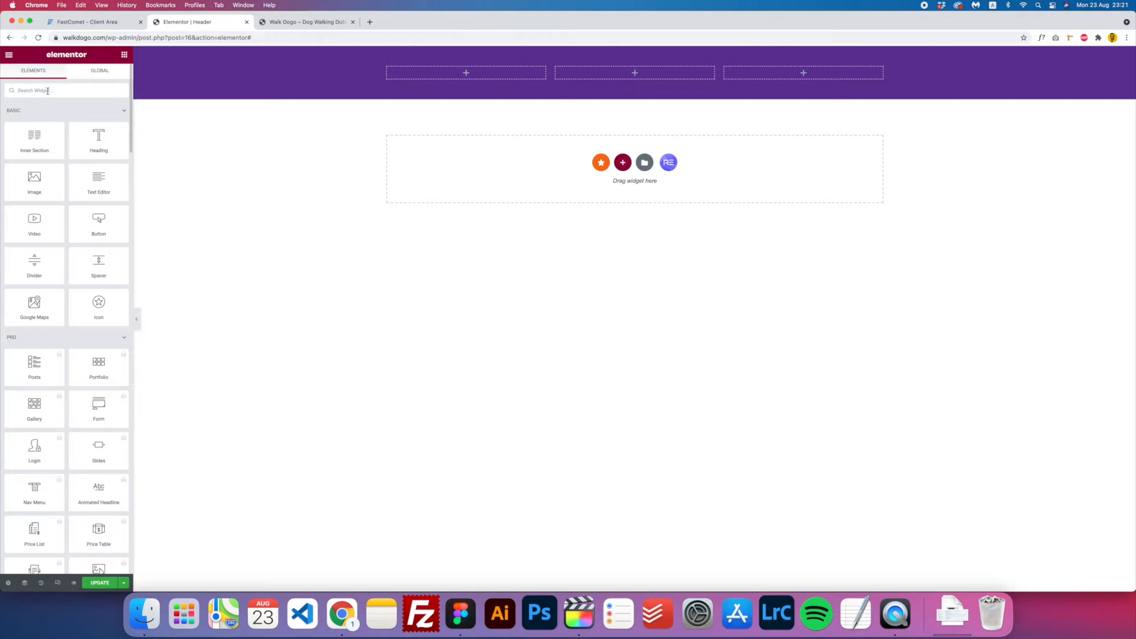
click(50, 91)
text(l)
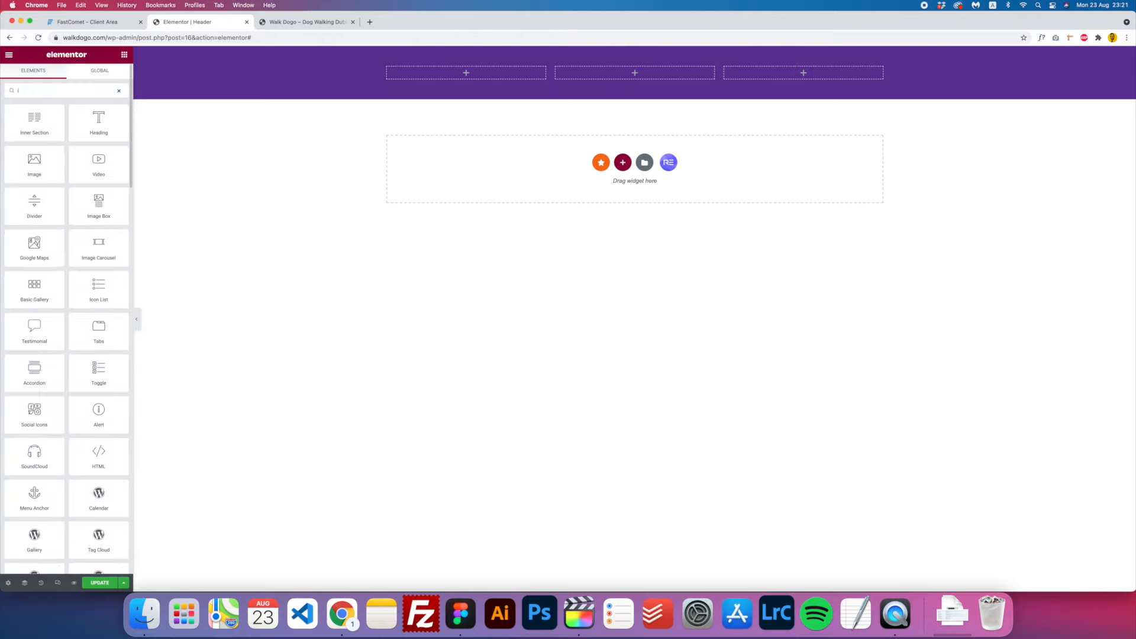
text(ogo)
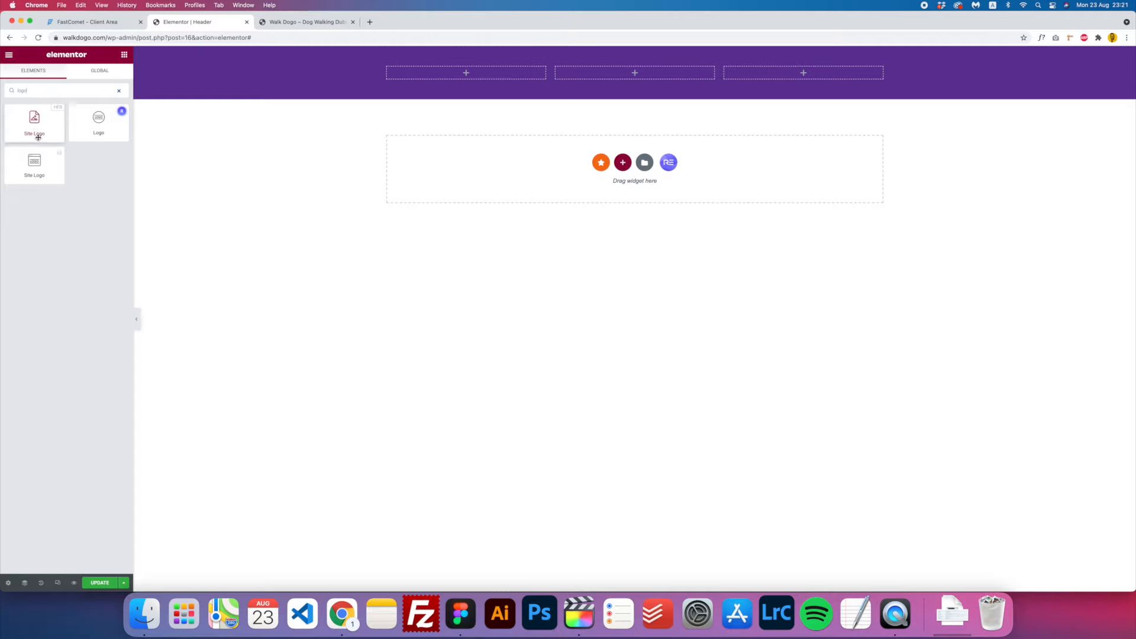
drag(33, 119, 463, 74)
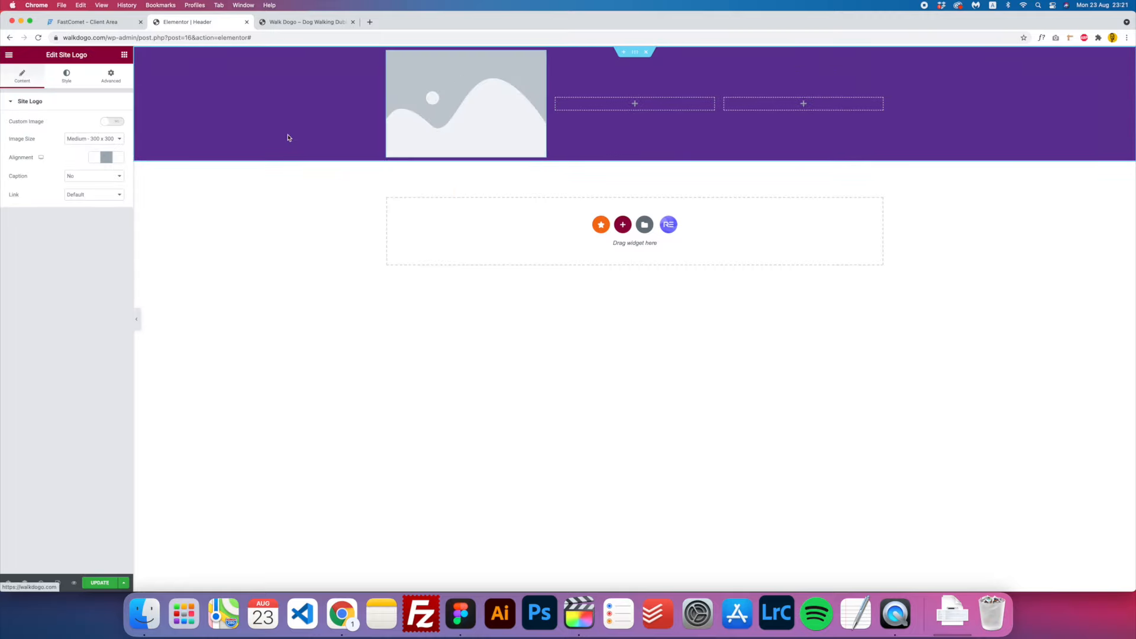
- Enable a custom image for the site logo and pick logo.png from the media library
click(107, 122)
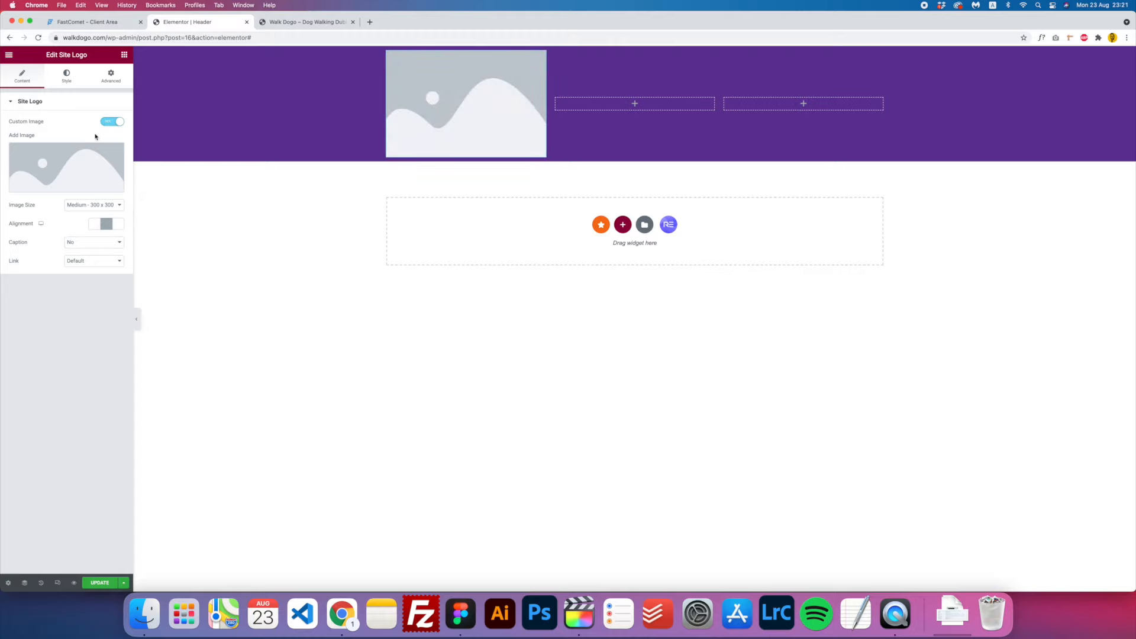
click(73, 166)
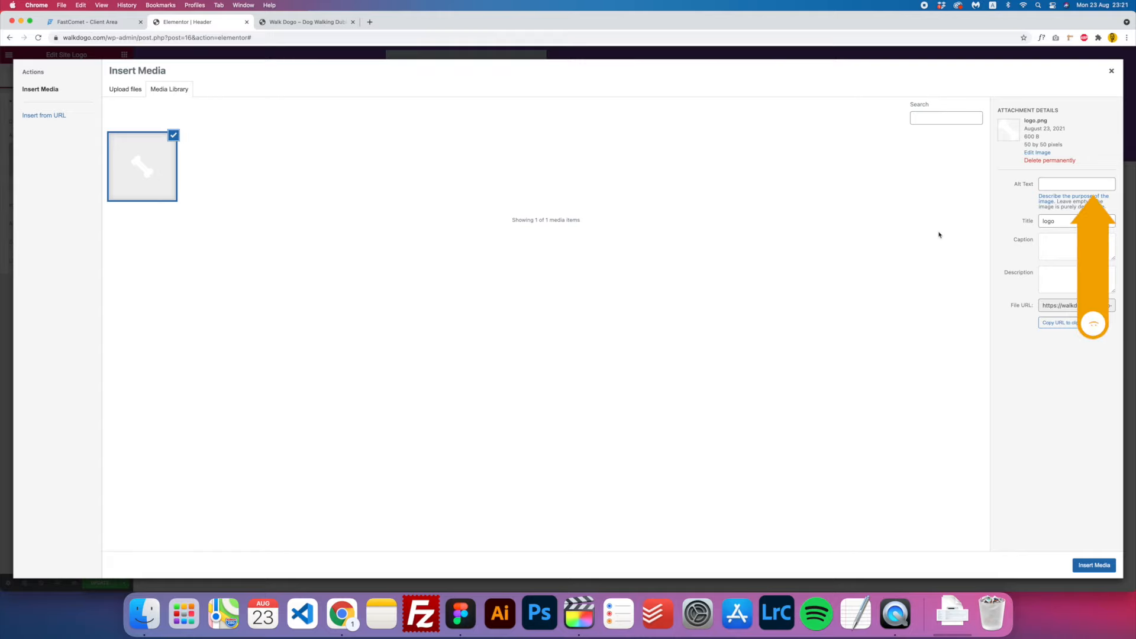
click(1055, 185)
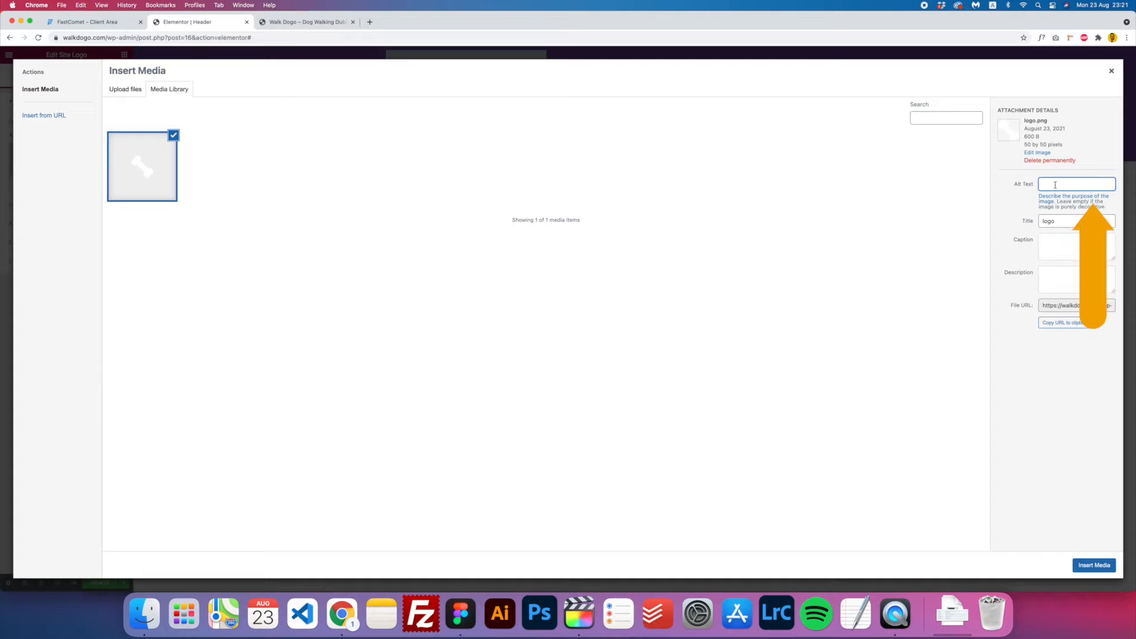
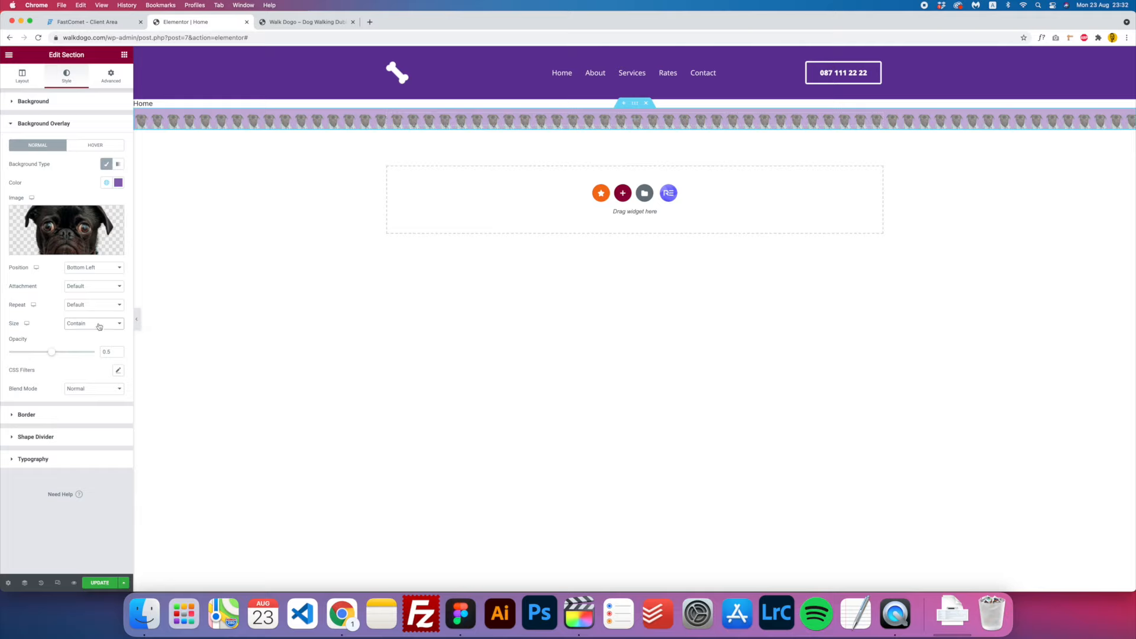
- Set the pug overlay image to No-repeat and Custom size with a width of 50
click(95, 308)
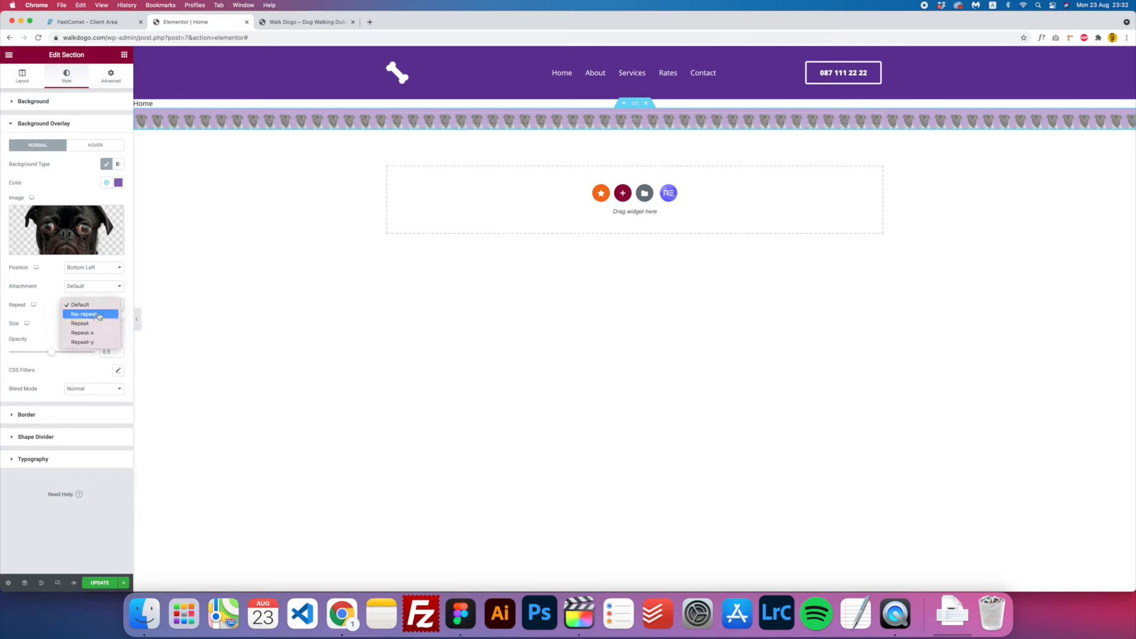
click(99, 315)
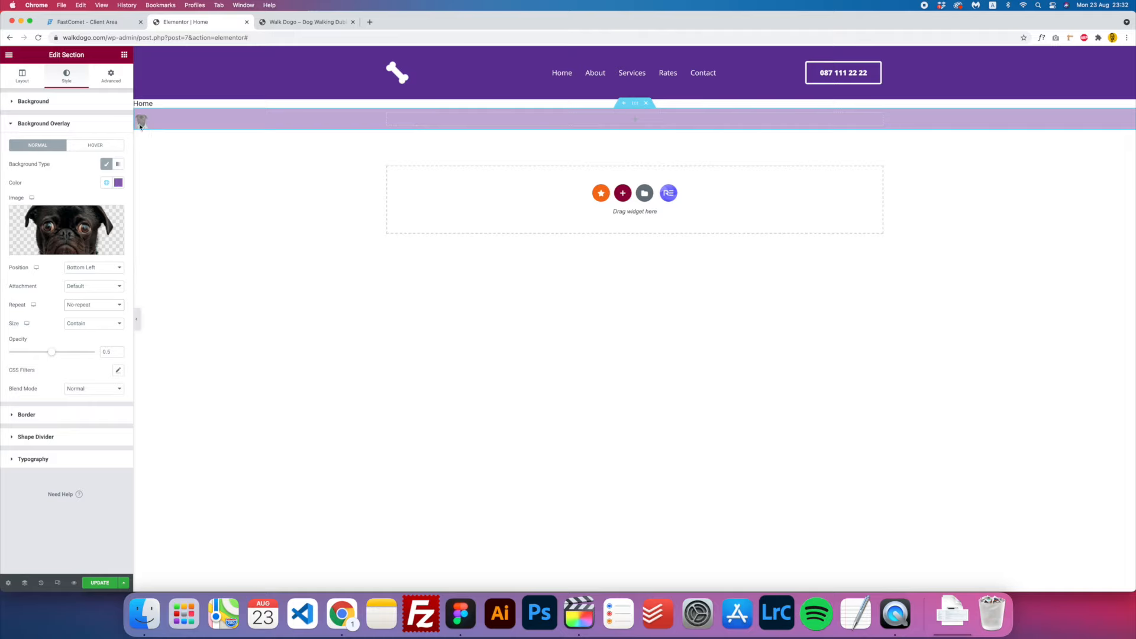
click(99, 326)
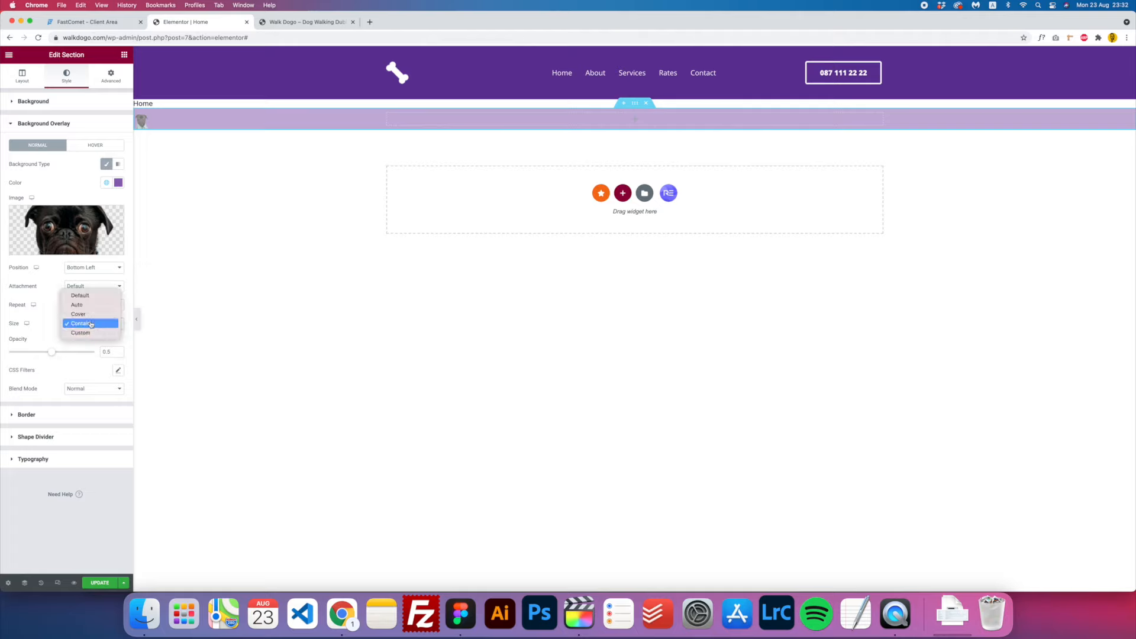
click(83, 332)
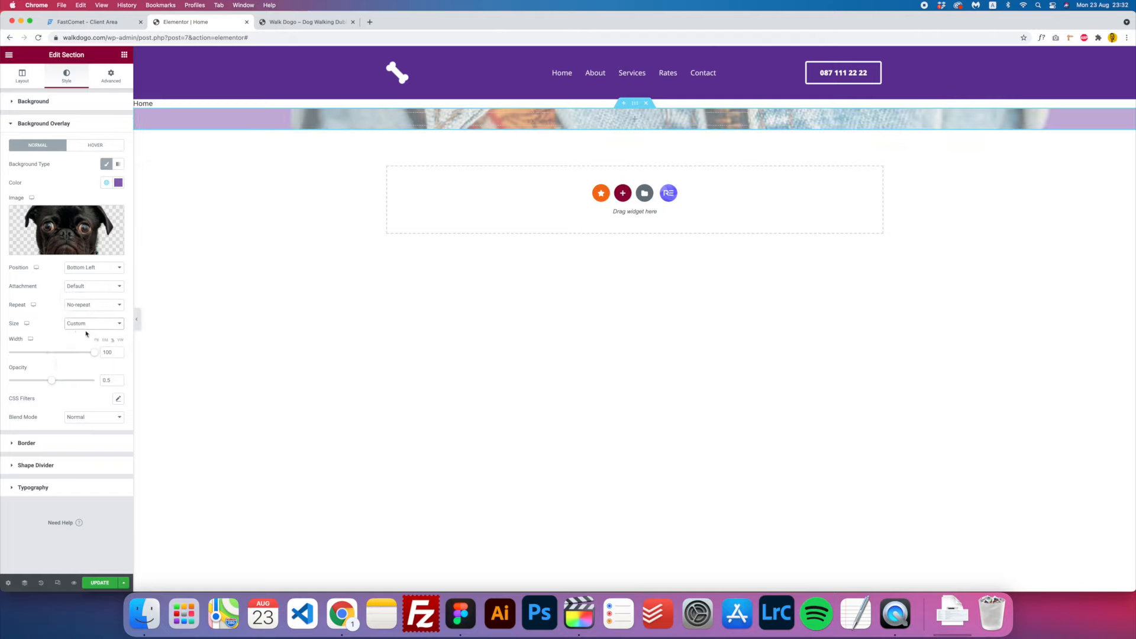
drag(93, 355, 52, 355)
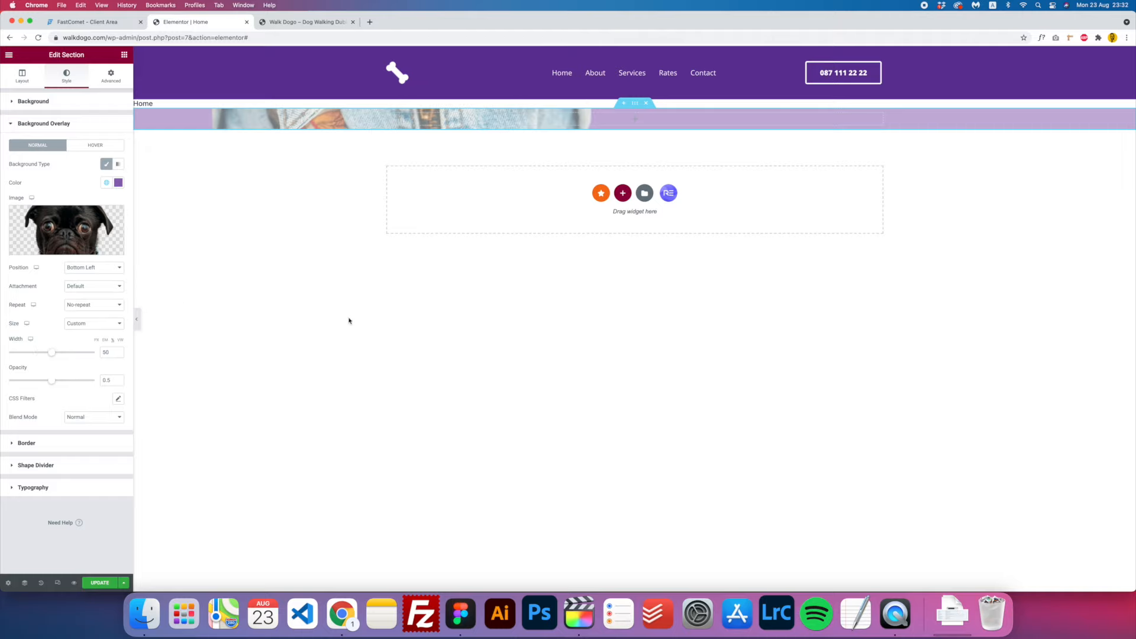
- Give the section a taller Min Height in its Layout settings
click(22, 79)
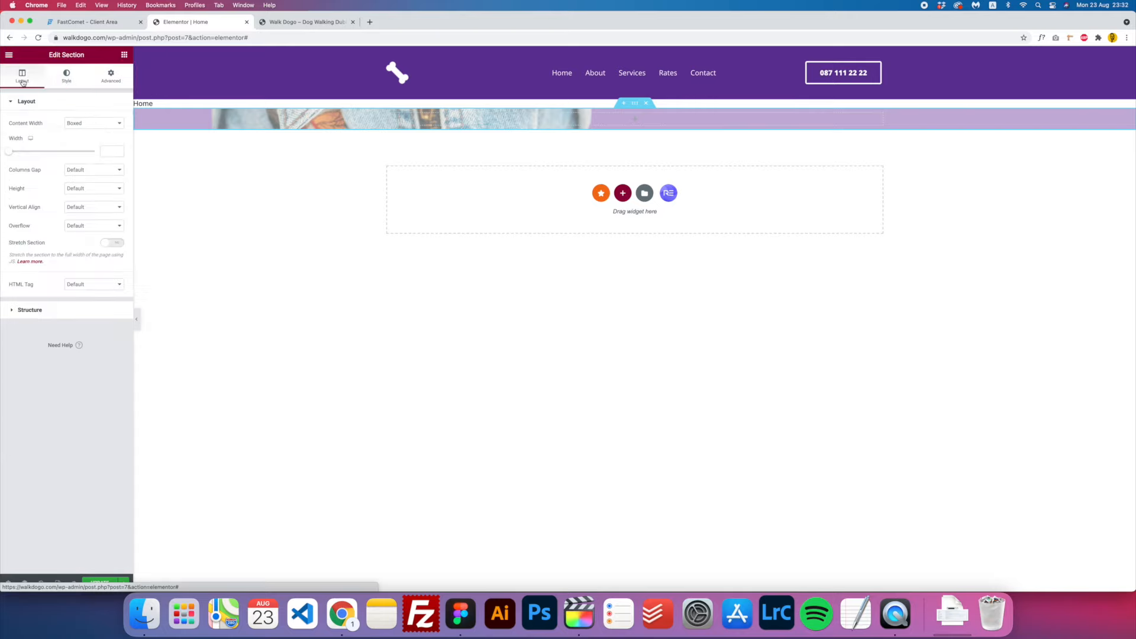
click(76, 189)
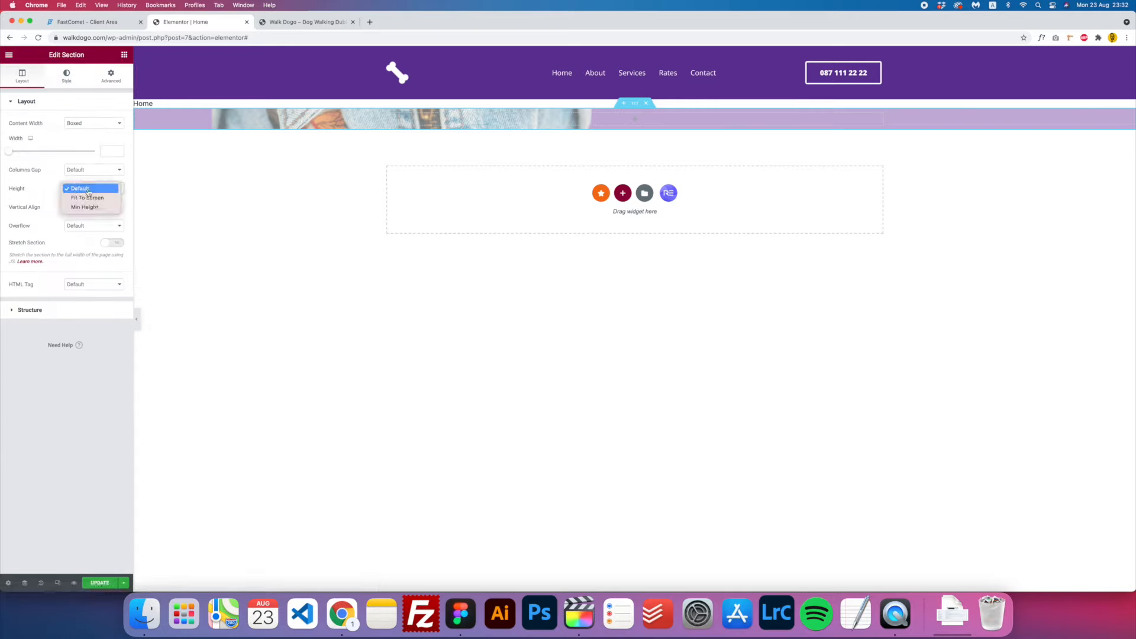
click(83, 206)
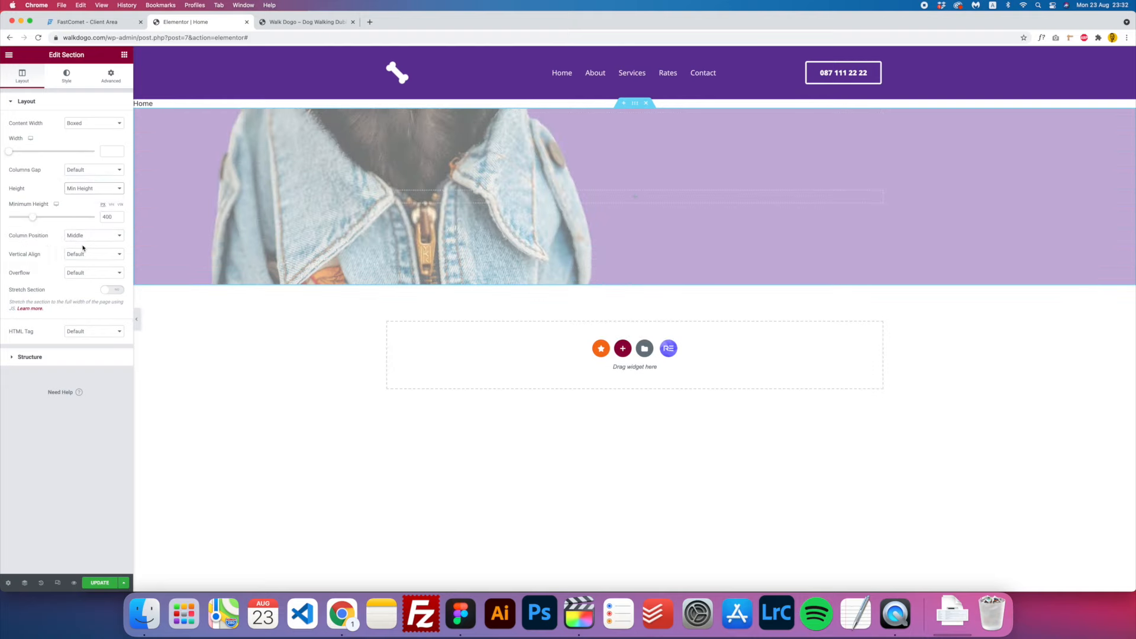
mouse_move(32, 217)
mouse_down()
mouse_move(69, 220)
mouse_move(44, 218)
mouse_up()
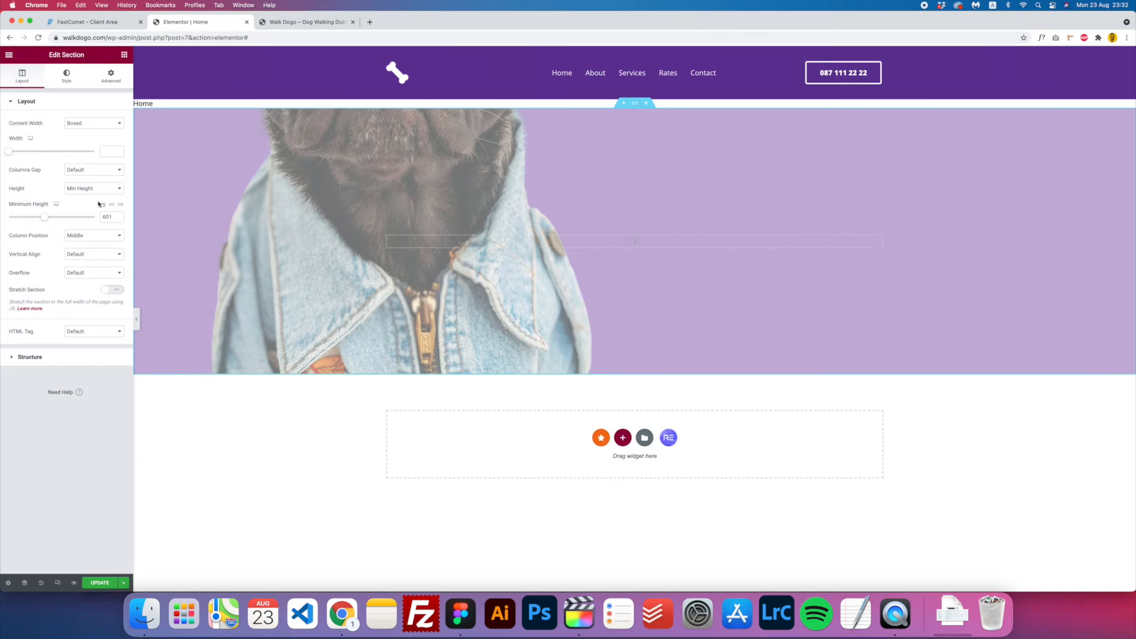
- After checking the Figma design, change the section height to Fit To Screen
click(460, 613)
click(149, 391)
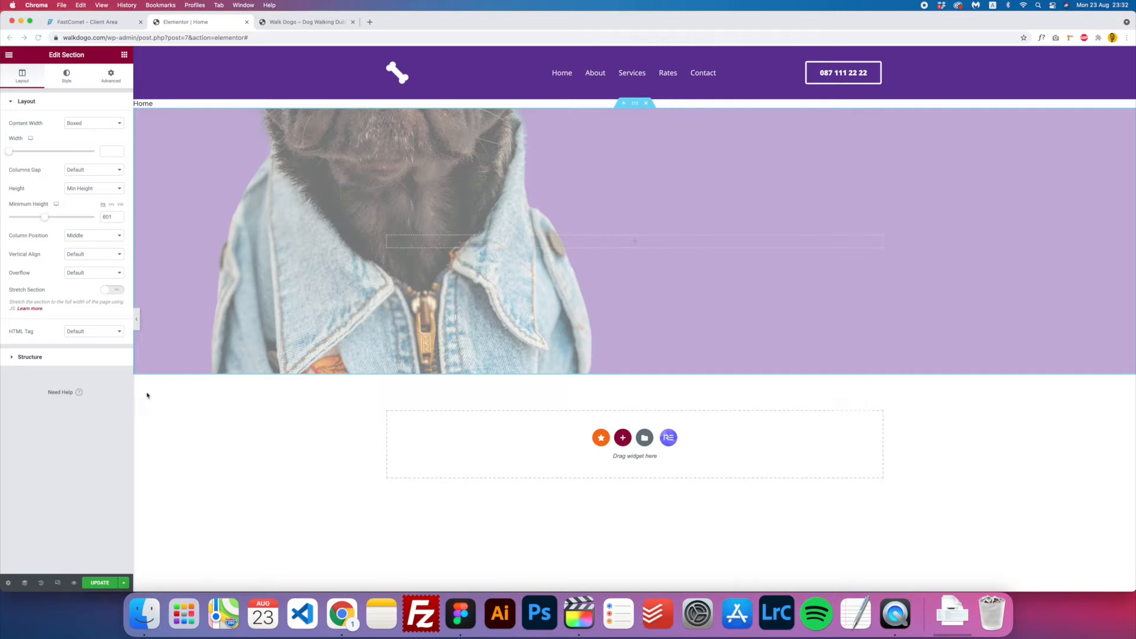
click(92, 188)
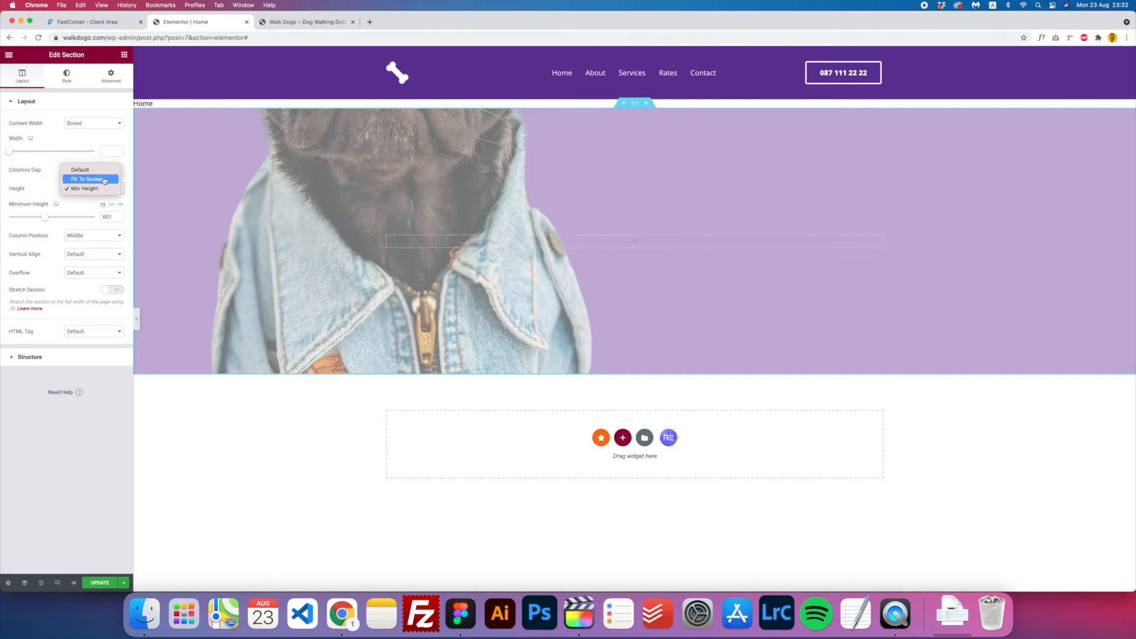
click(104, 179)
scroll(388, 280, down, 3)
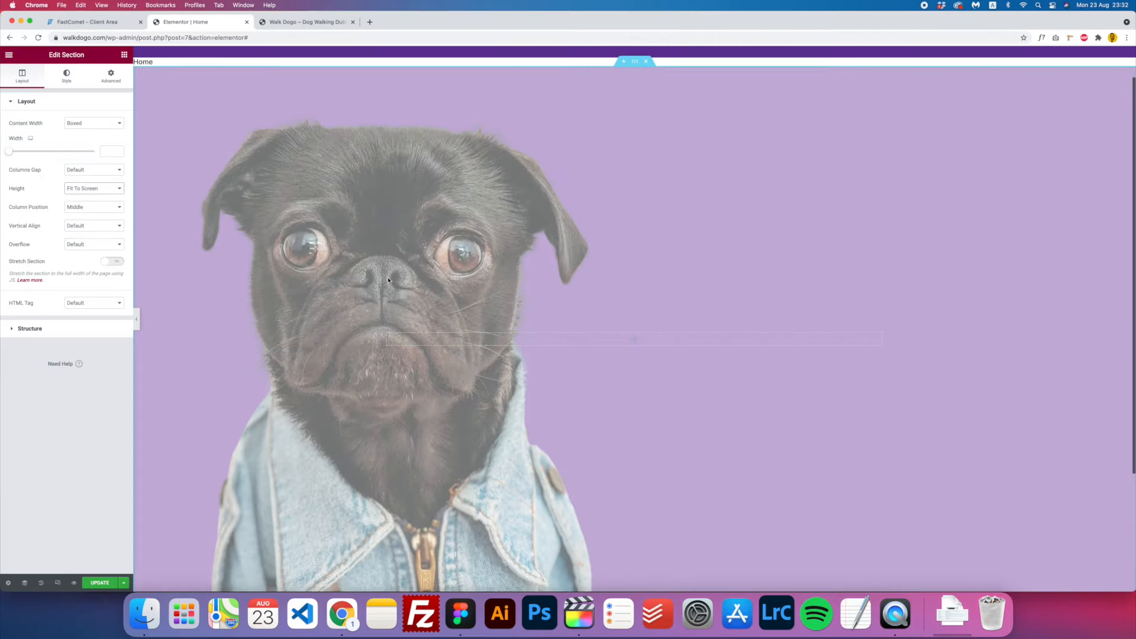
scroll(388, 280, up, 2)
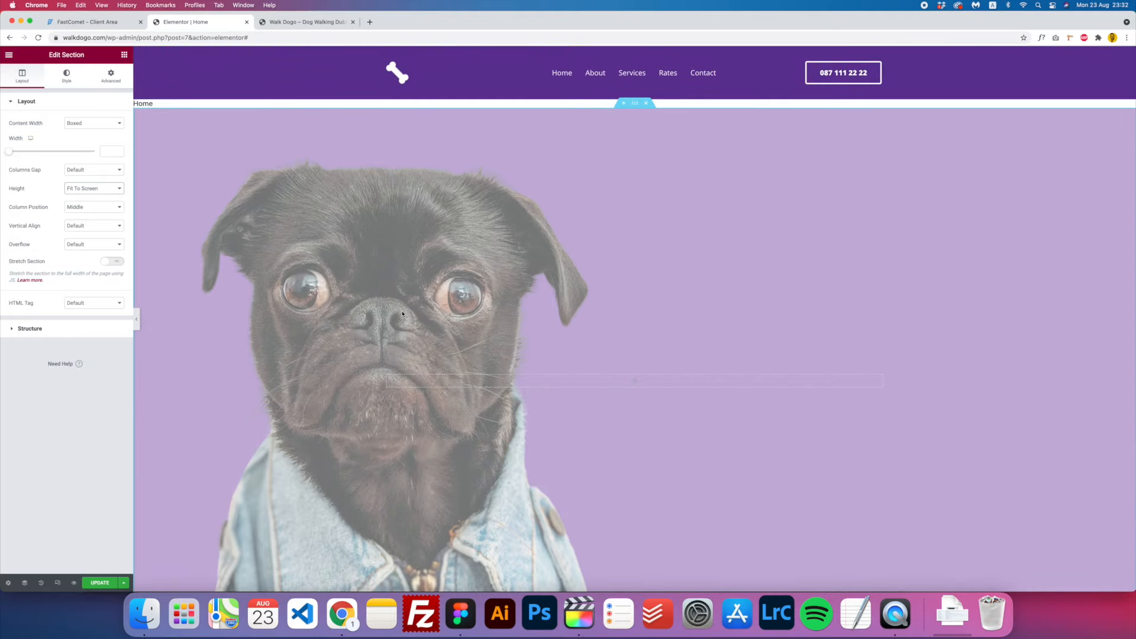
scroll(397, 284, down, 2)
scroll(401, 177, up, 2)
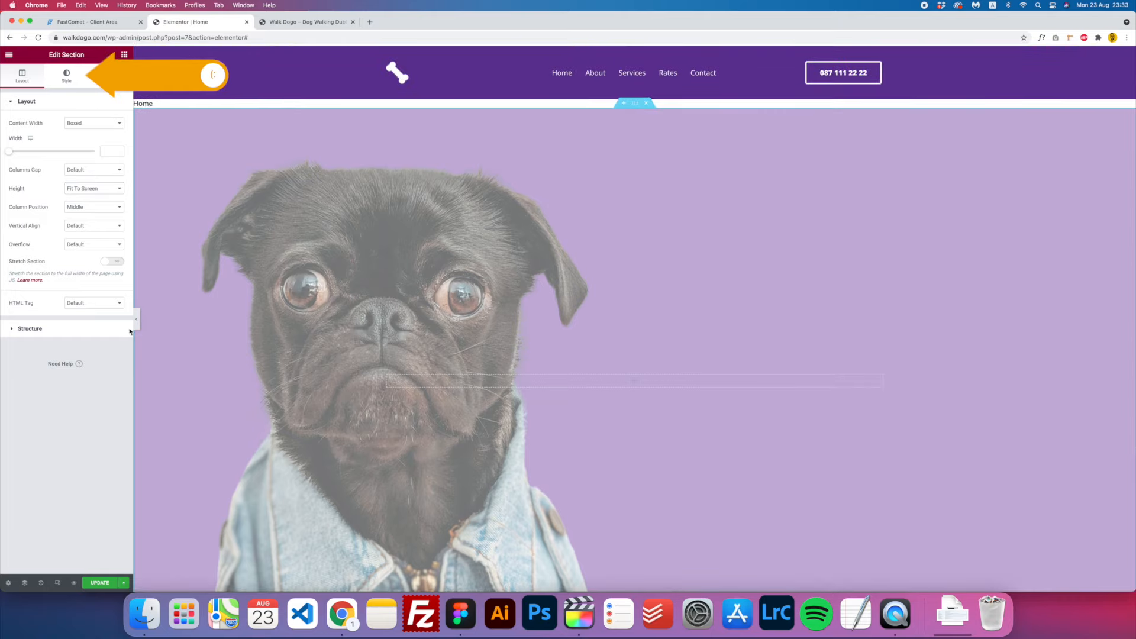
- Set the background overlay opacity to 1 in the section's Style settings
click(65, 79)
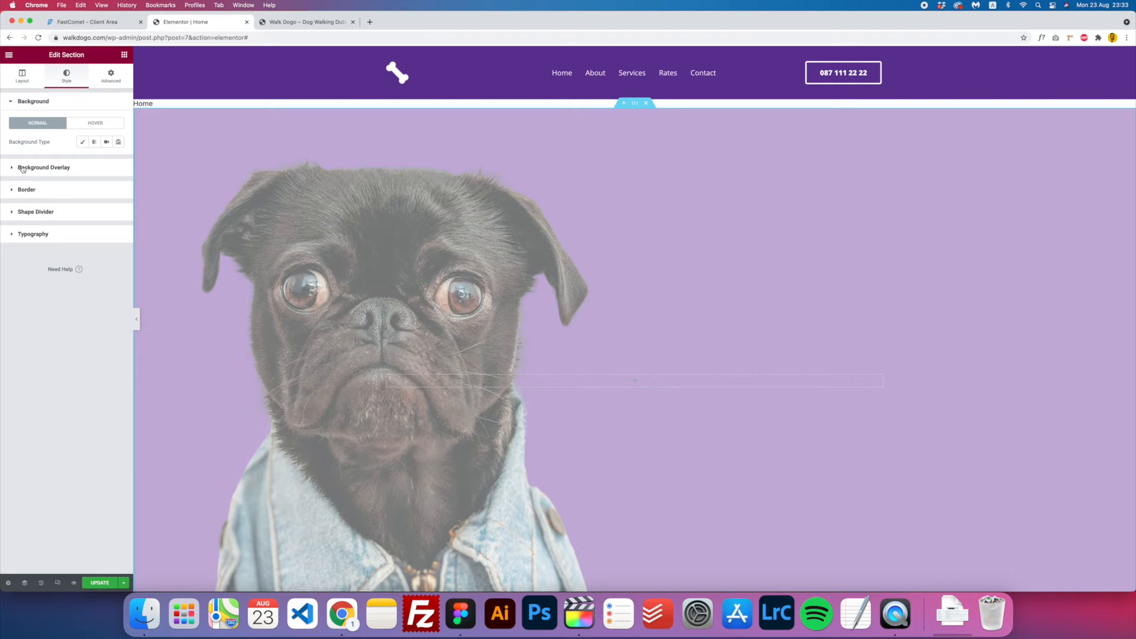
click(31, 168)
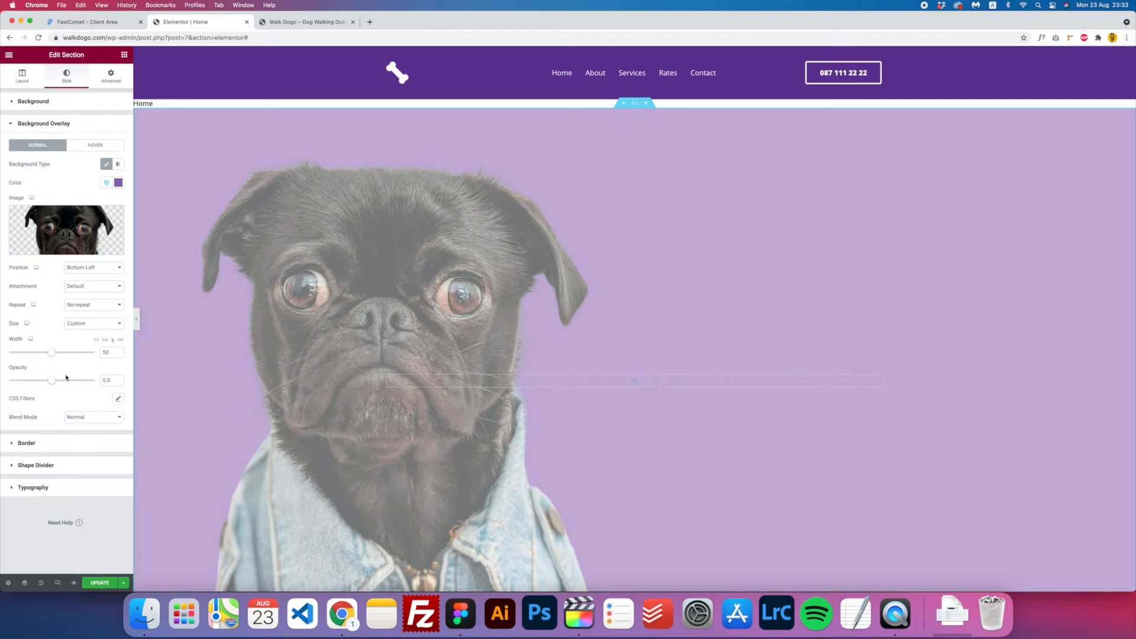
drag(52, 381, 112, 382)
scroll(351, 398, down, 3)
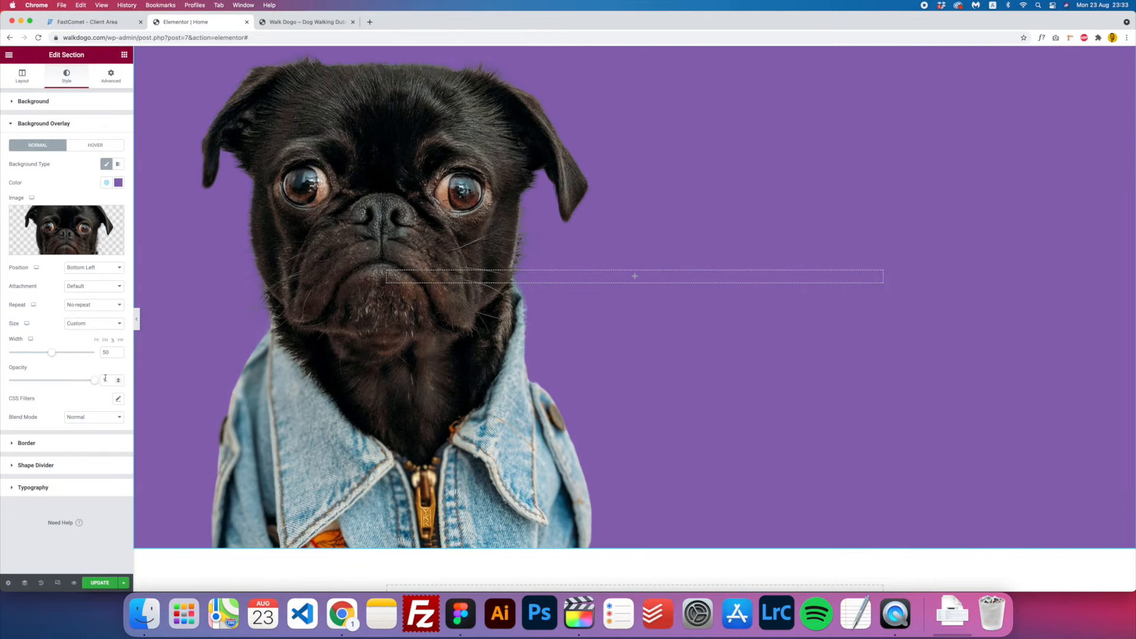
drag(99, 382, 123, 378)
scroll(279, 436, up, 3)
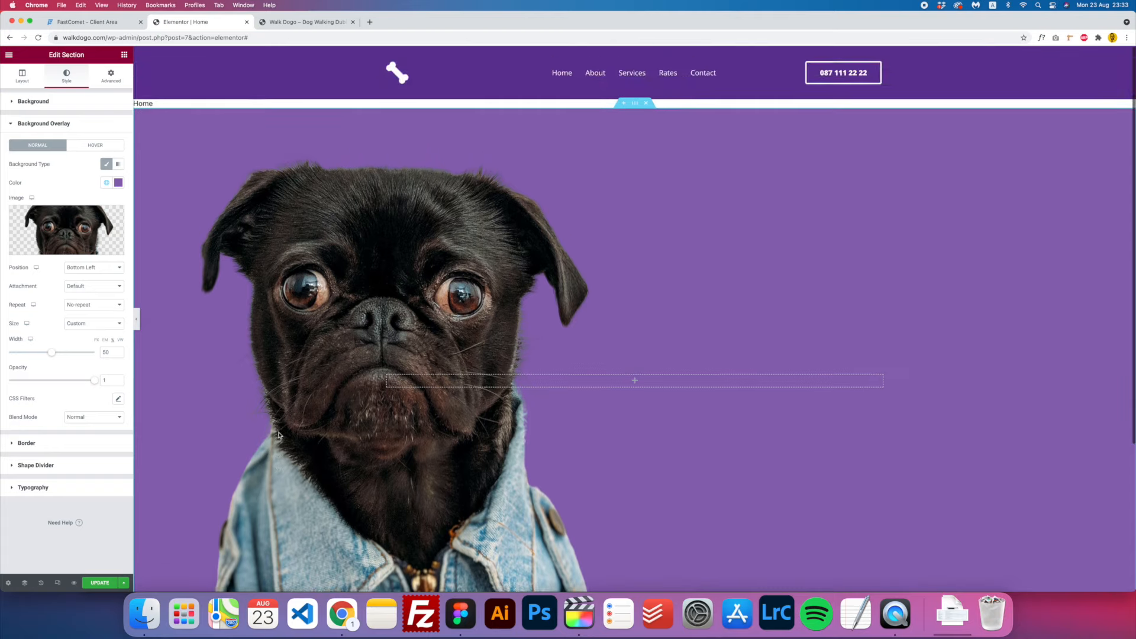
scroll(278, 436, down, 3)
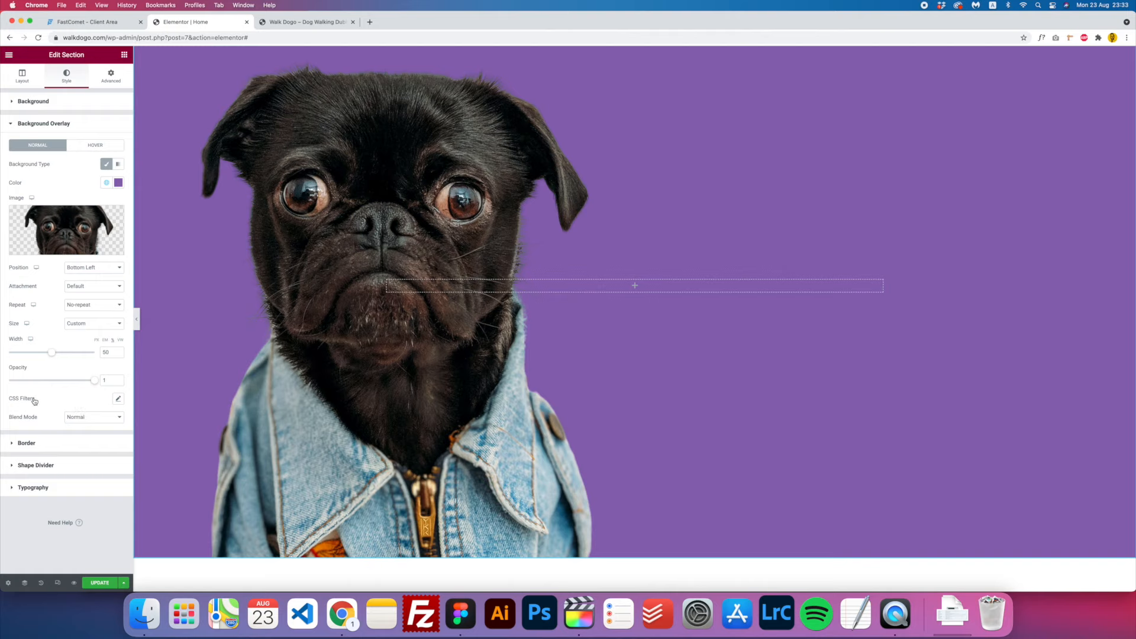
- Set the overlay image's CSS filters to brightness 95, contrast 93 and saturation 96
click(118, 400)
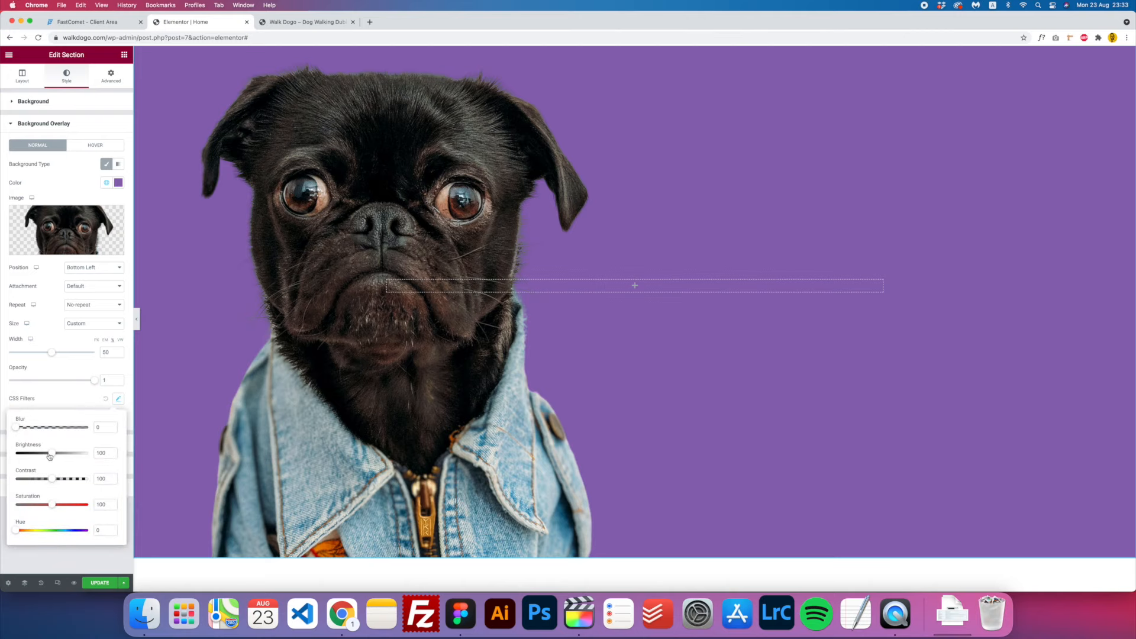
mouse_move(55, 508)
mouse_down()
mouse_move(8, 505)
mouse_move(69, 504)
mouse_move(38, 504)
mouse_move(62, 507)
mouse_move(53, 507)
mouse_up()
scroll(463, 326, up, 3)
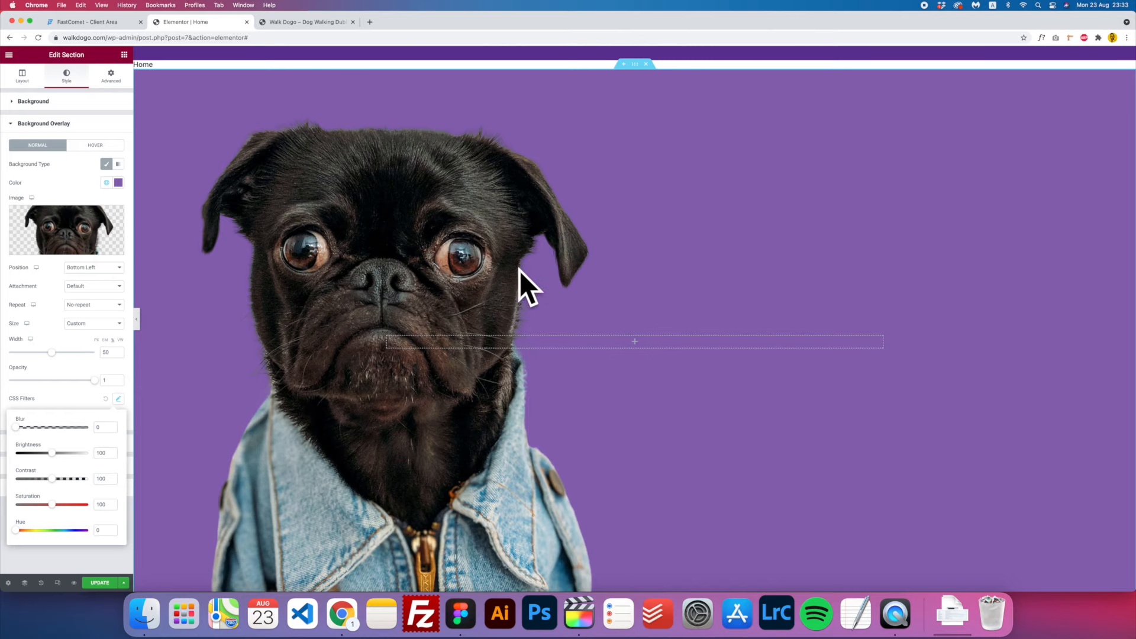
drag(45, 504, 49, 453)
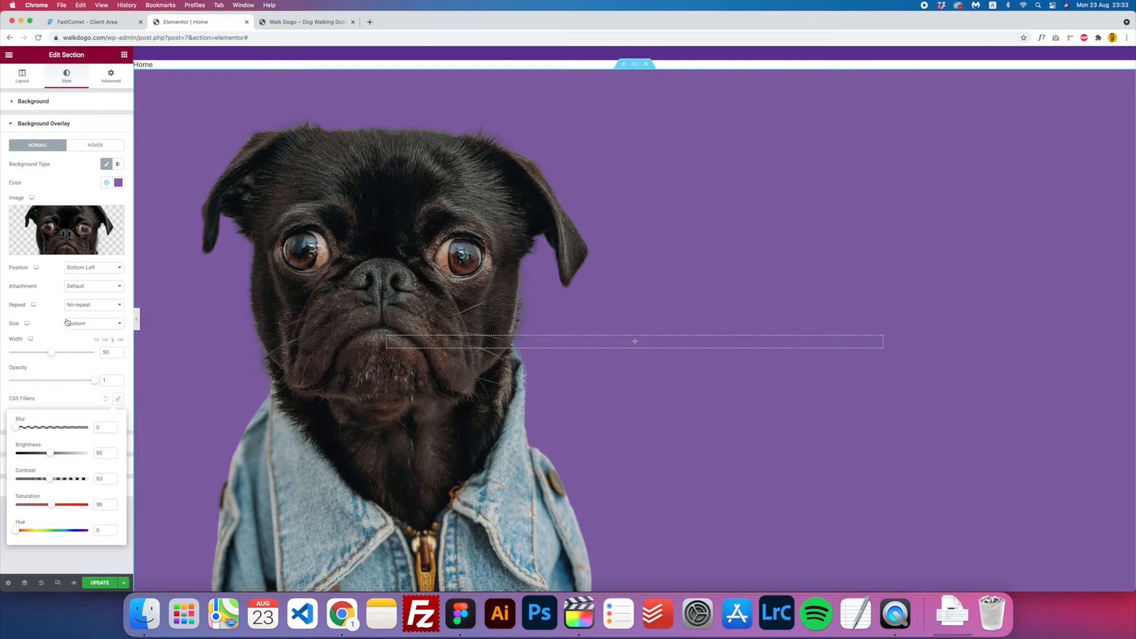
click(48, 124)
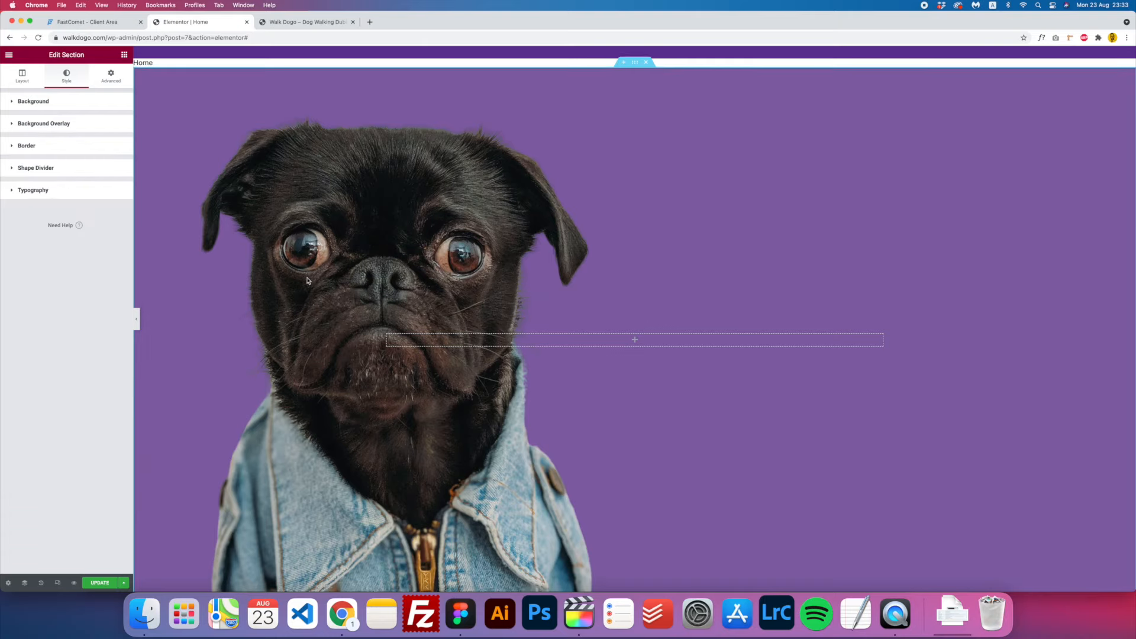
scroll(307, 281, down, 1)
scroll(308, 281, up, 2)
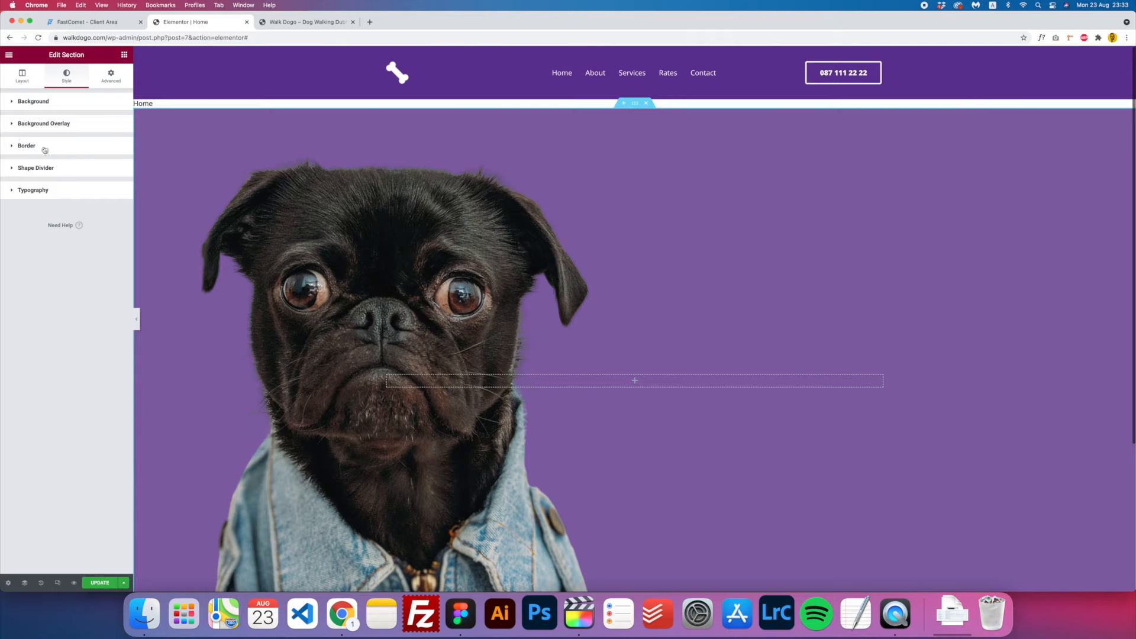
click(30, 102)
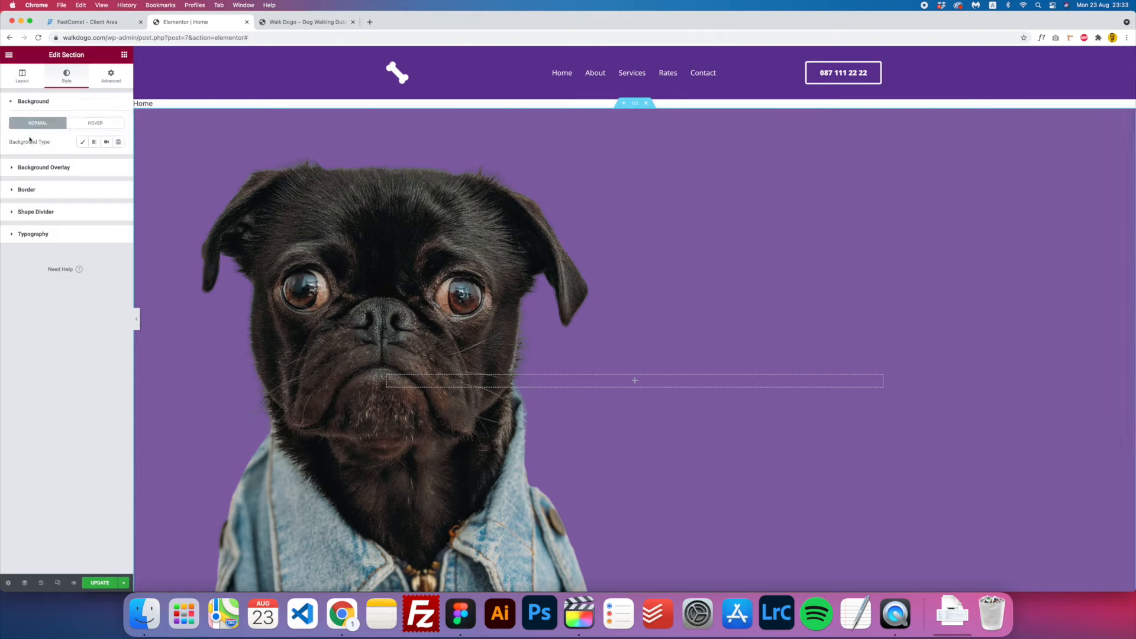
- Give the section a Classic background in the Primary global colour
click(83, 144)
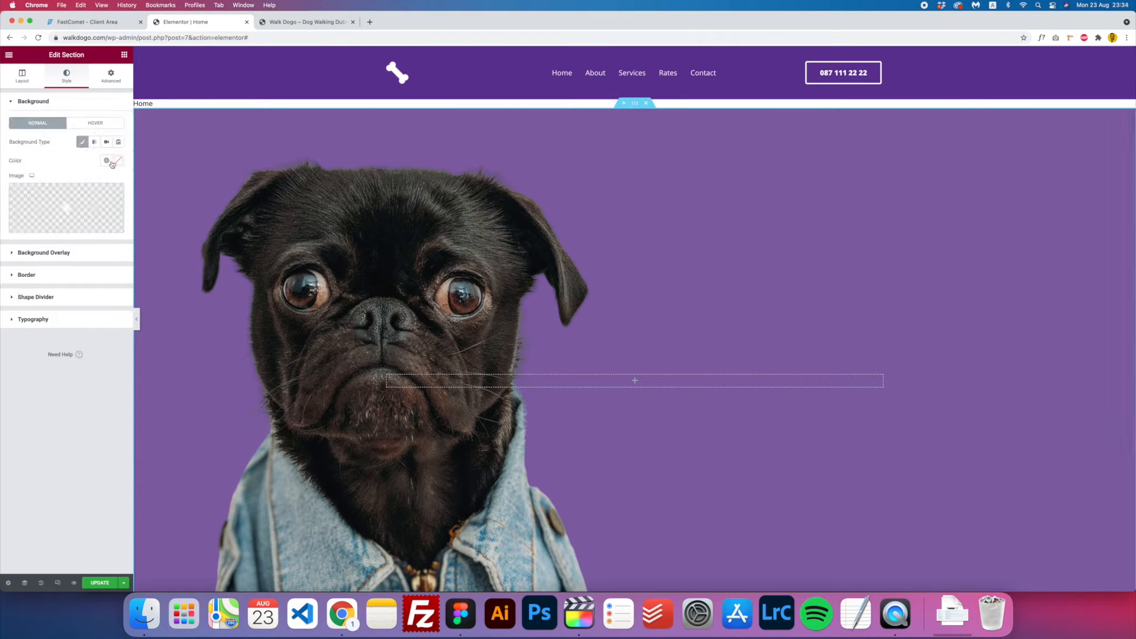
click(109, 163)
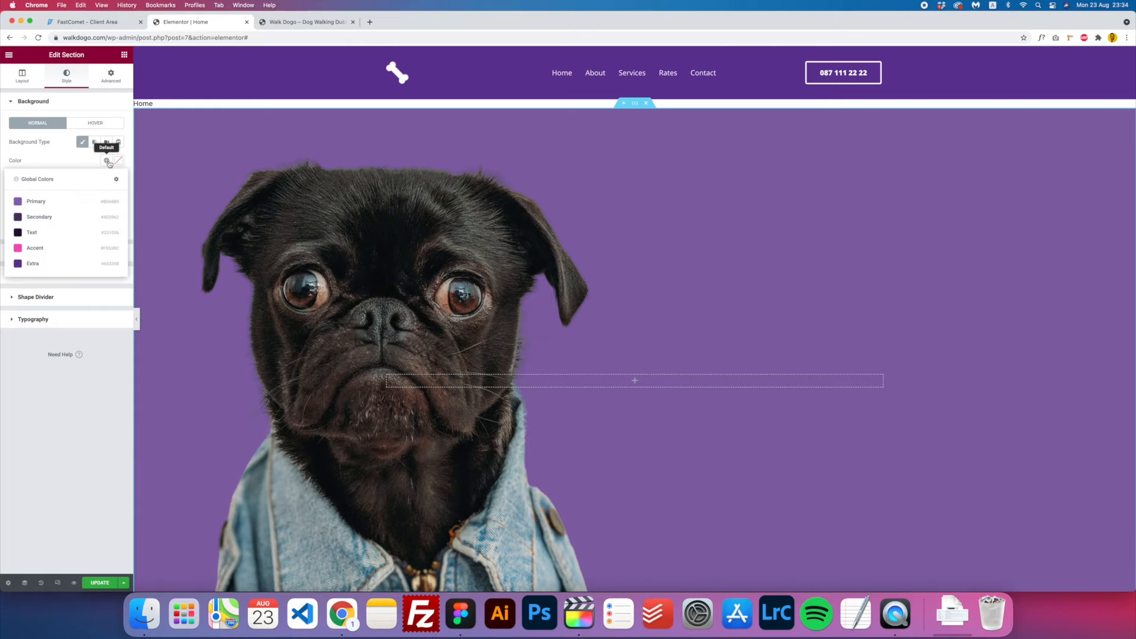
click(42, 202)
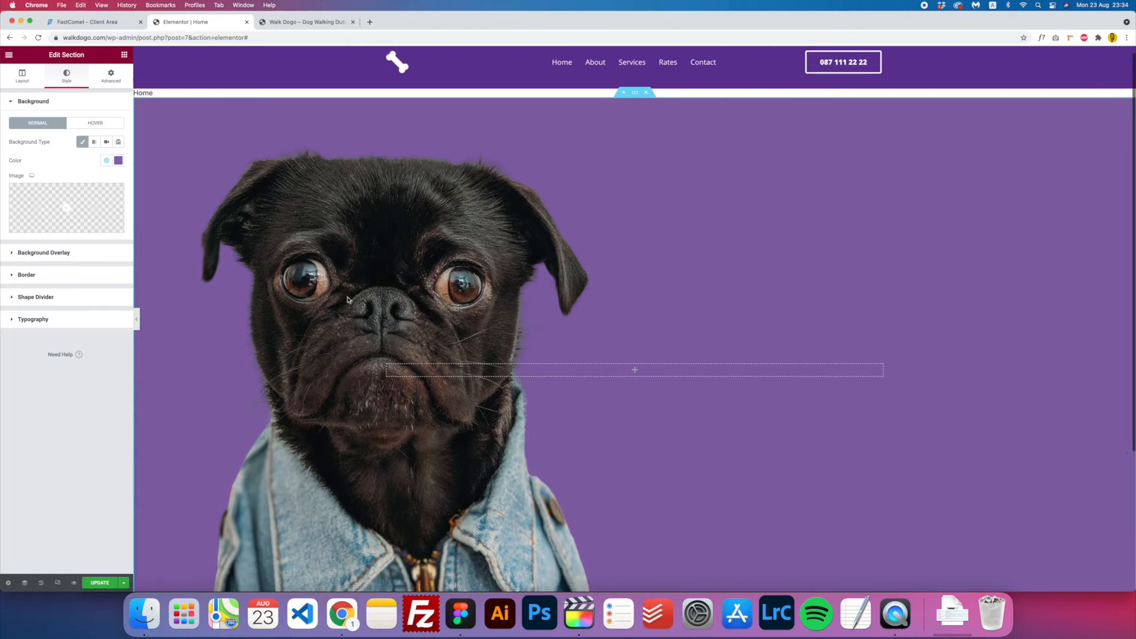
- Set the background overlay colour's alpha to 0 so it is fully transparent
click(59, 253)
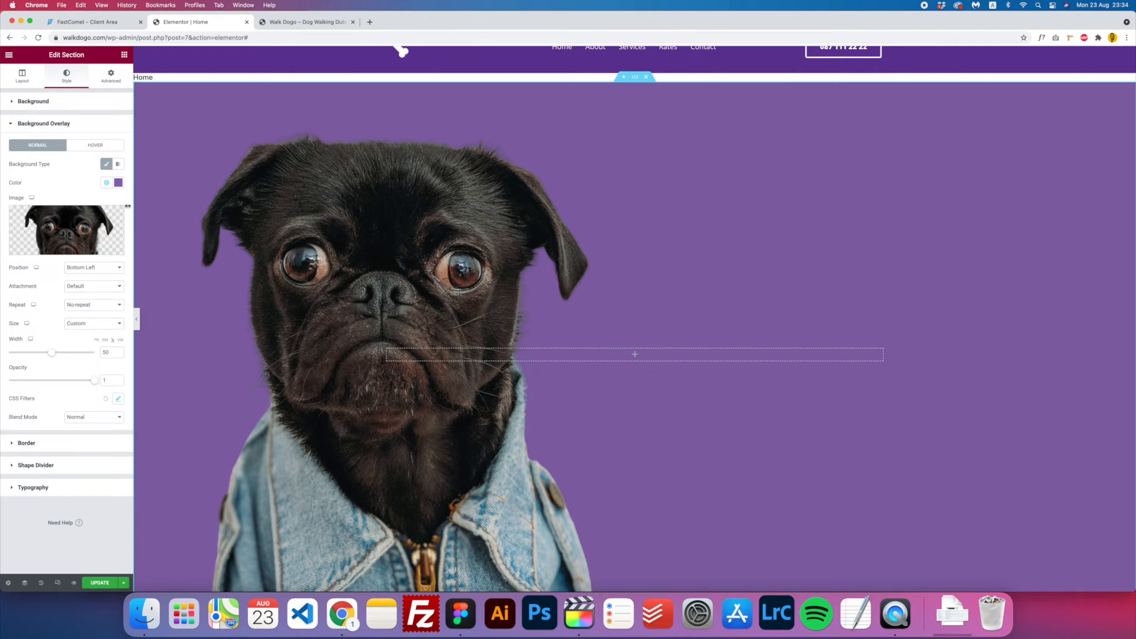
click(106, 182)
click(118, 182)
drag(116, 306, 13, 305)
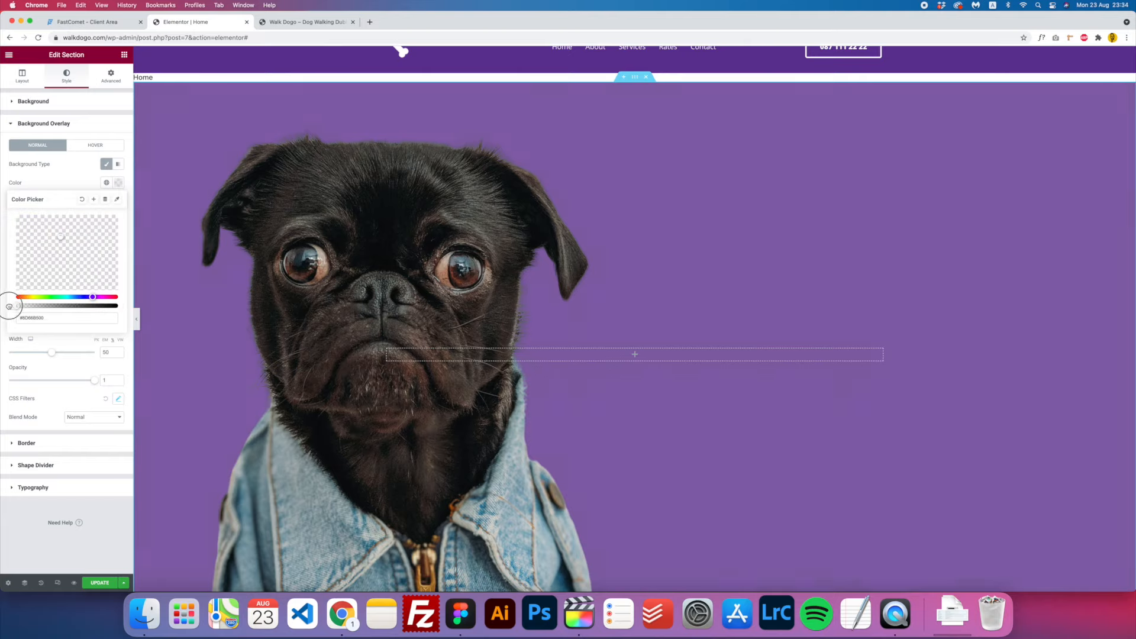
click(115, 183)
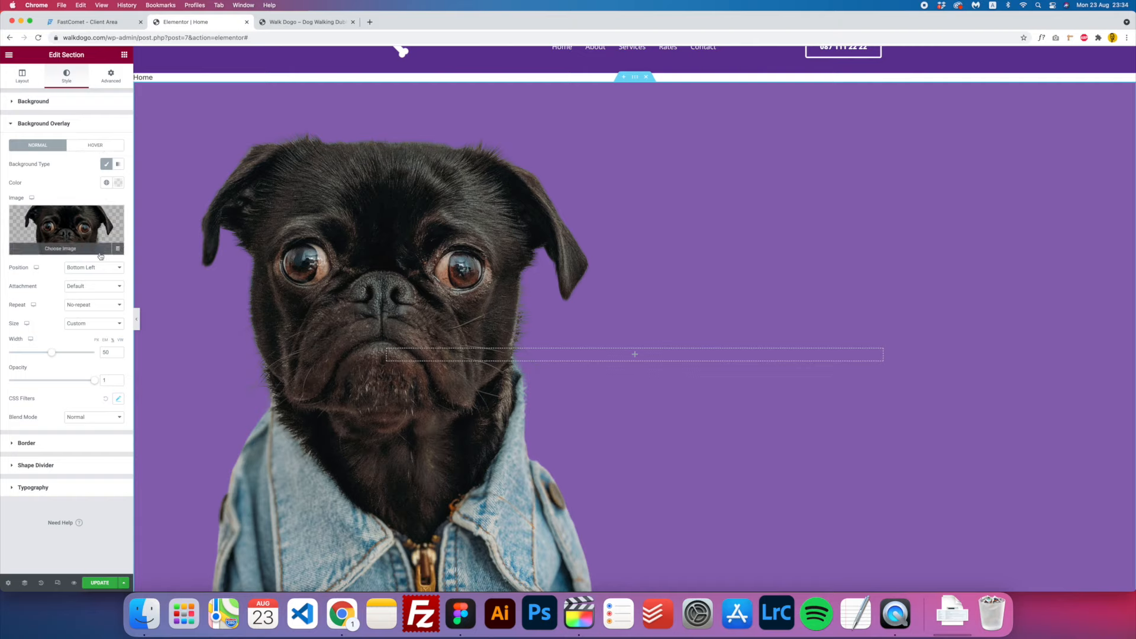
- Drop the overlay image's saturation to 0 to make the pug greyscale
click(118, 400)
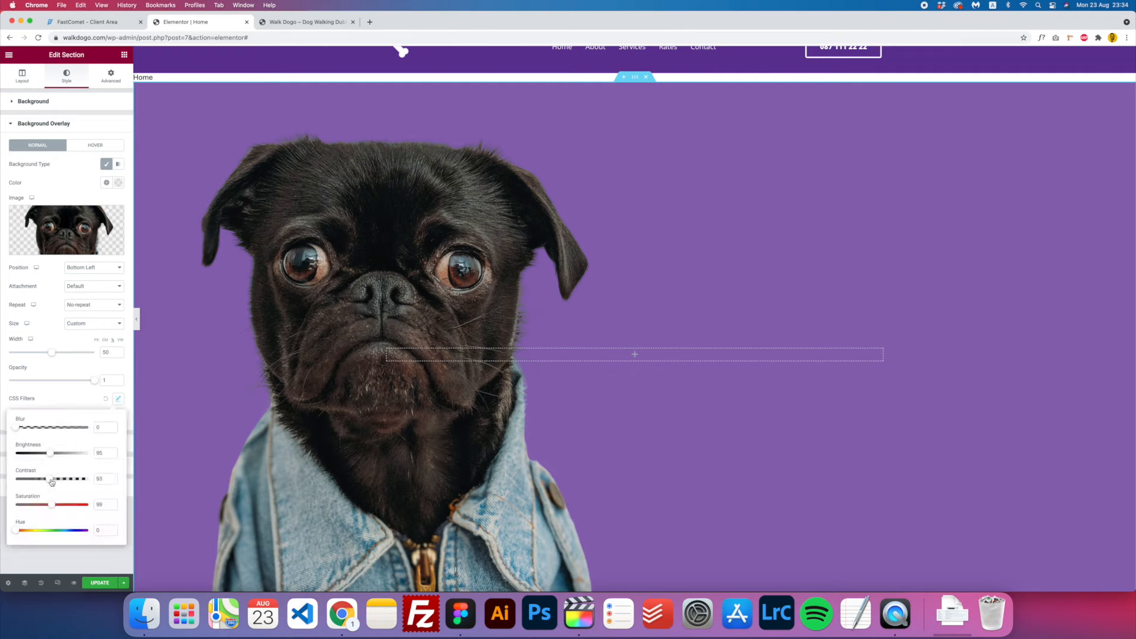
drag(51, 504, 3, 504)
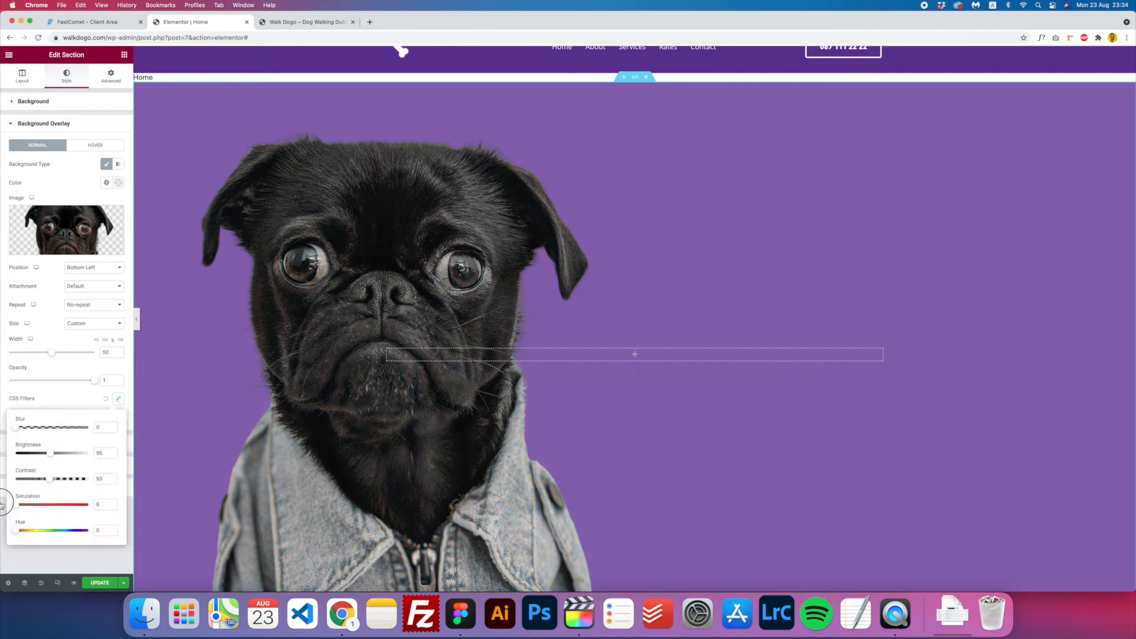
click(532, 284)
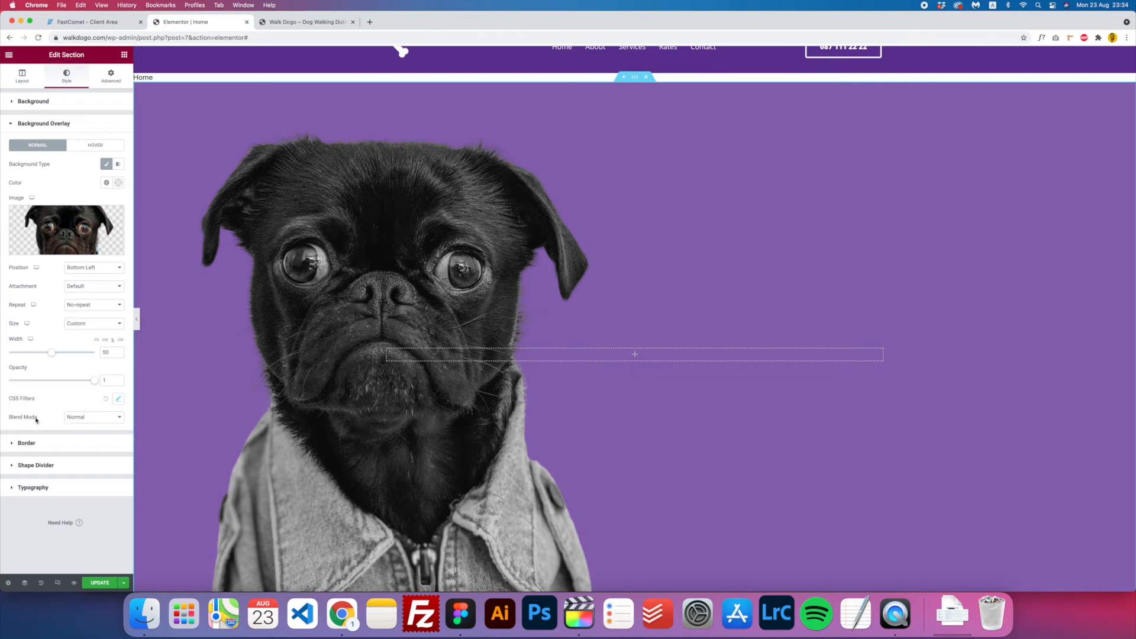
- Raise the pug image's contrast filter to 119
click(117, 400)
drag(46, 478, 47, 453)
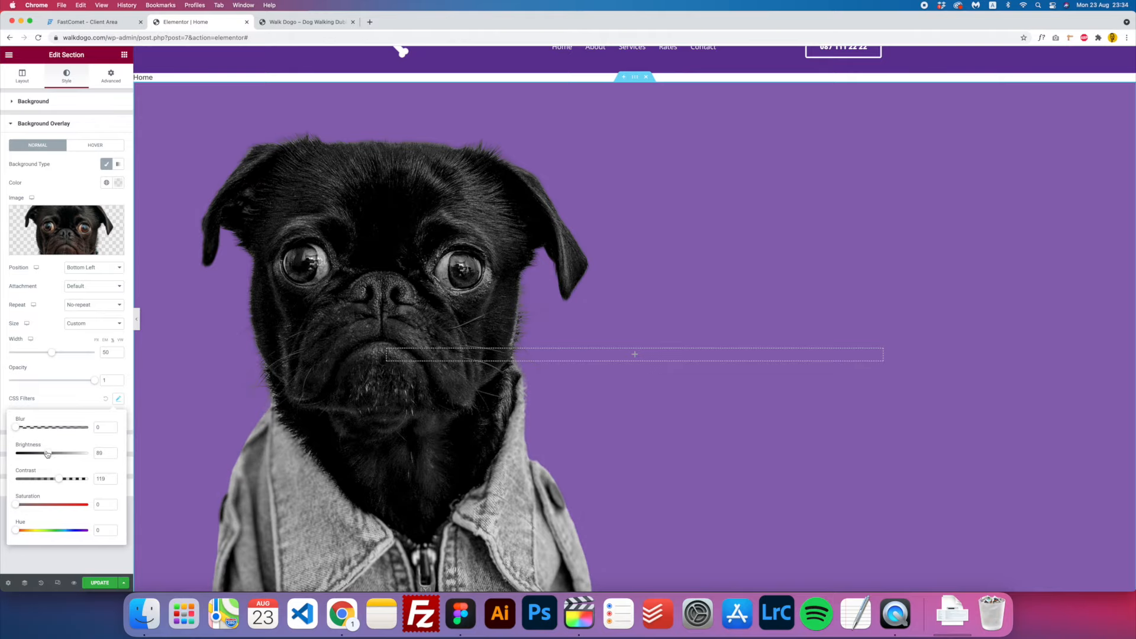
click(621, 289)
scroll(304, 411, up, 1)
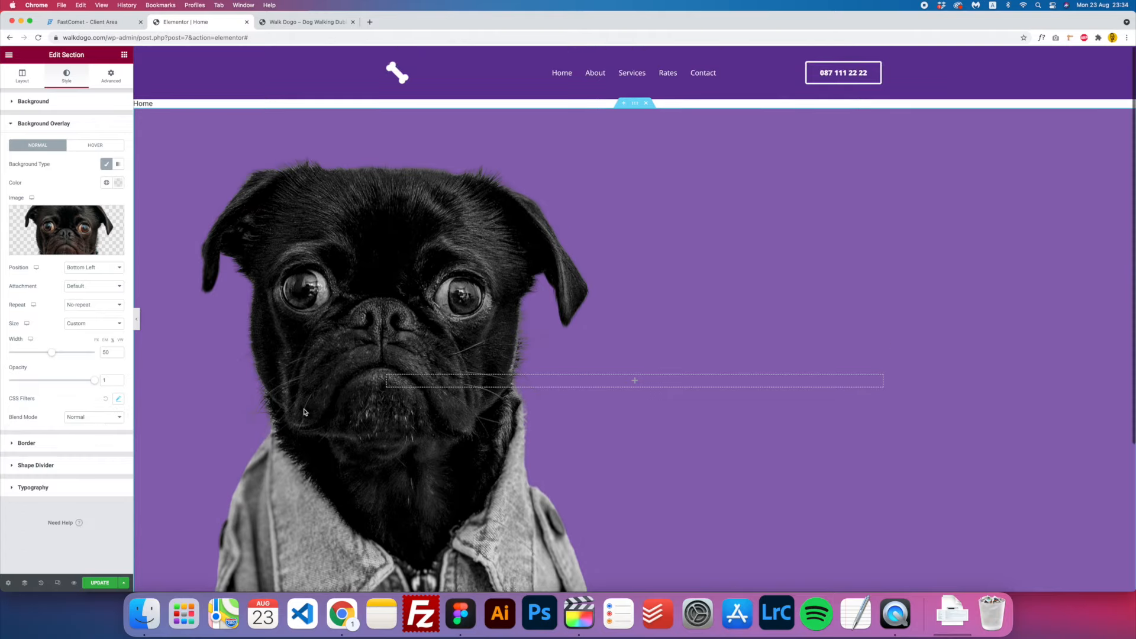
scroll(304, 411, down, 2)
scroll(304, 411, up, 3)
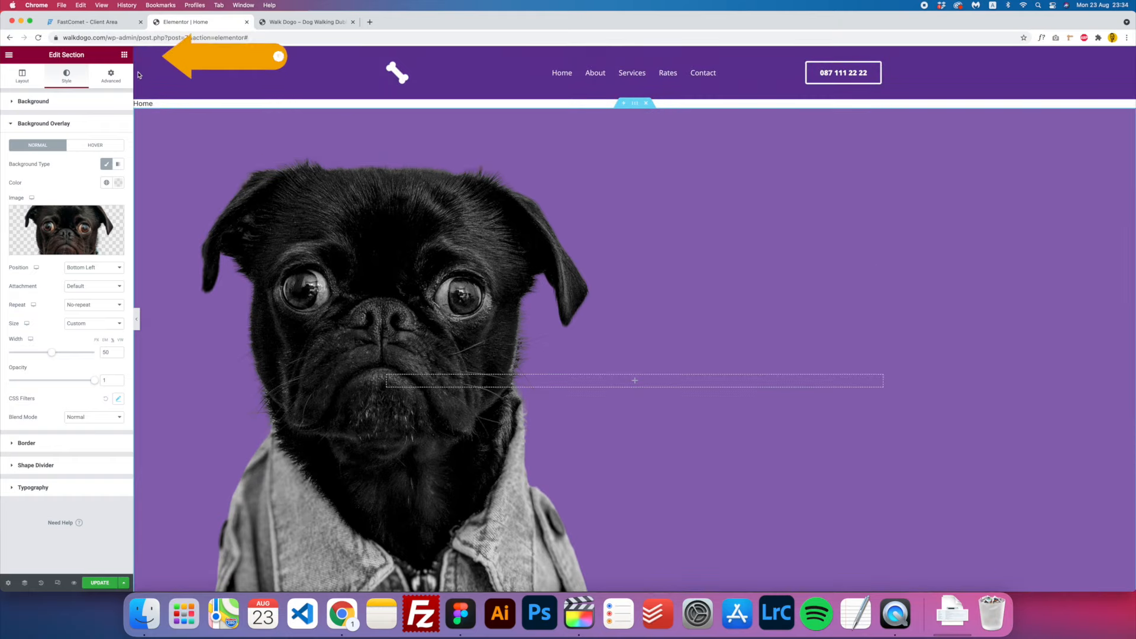
- Add a Heading widget titled 'Professional Dog Walking Dublin', copied from Figma, and set it to H1
click(125, 55)
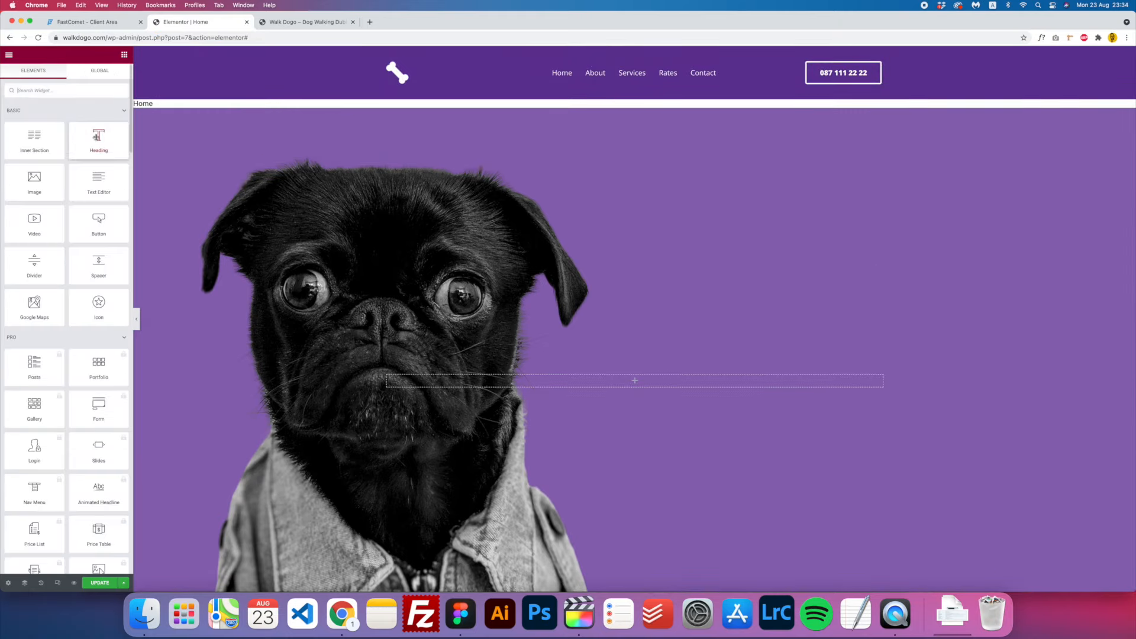
drag(96, 138, 584, 381)
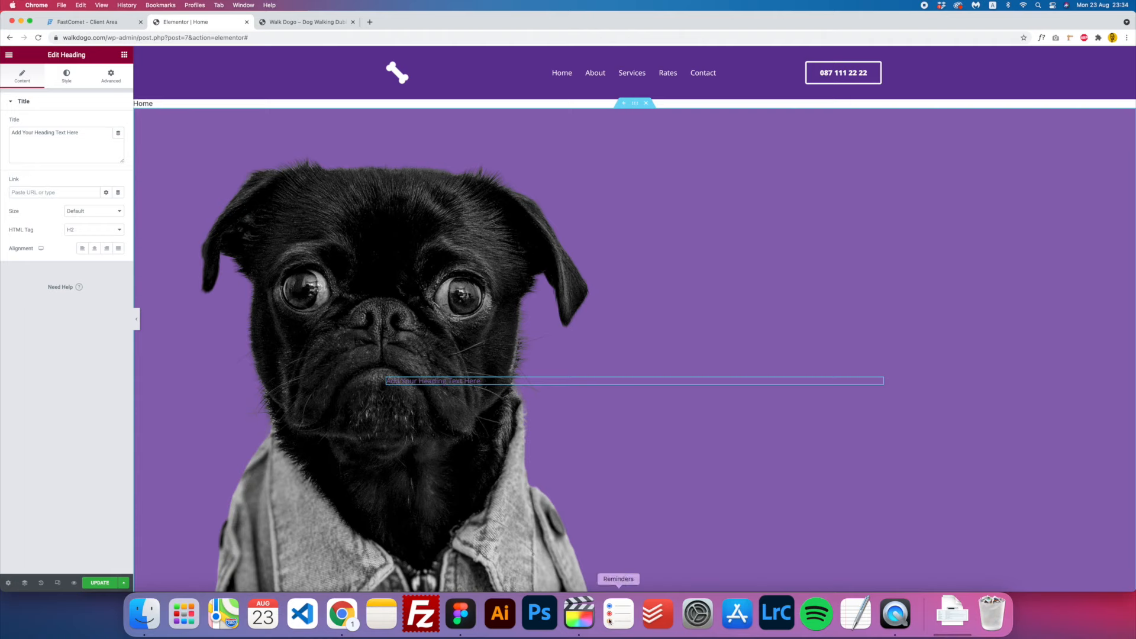
click(469, 620)
click(627, 289)
click(91, 141)
text(Professional Dog Walking Dublin)
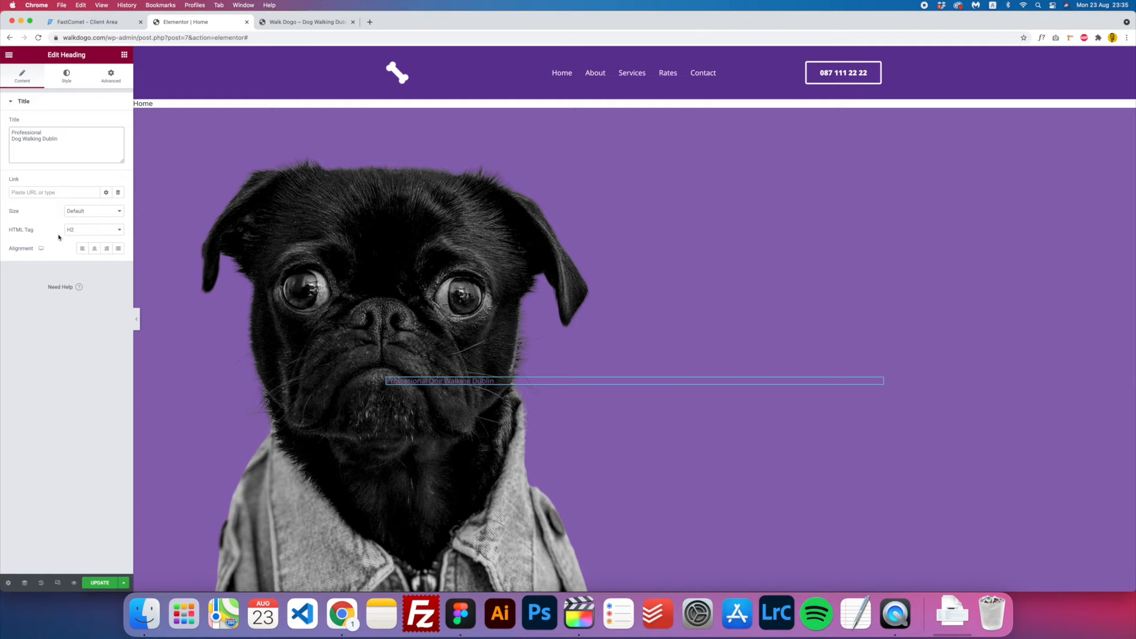
click(86, 237)
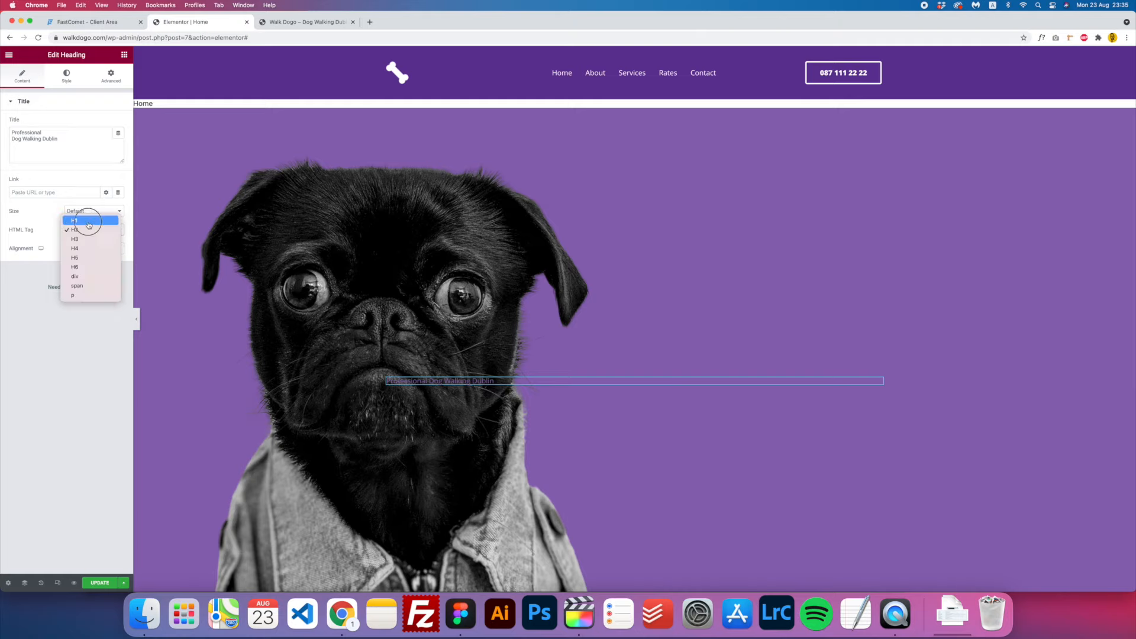
click(88, 224)
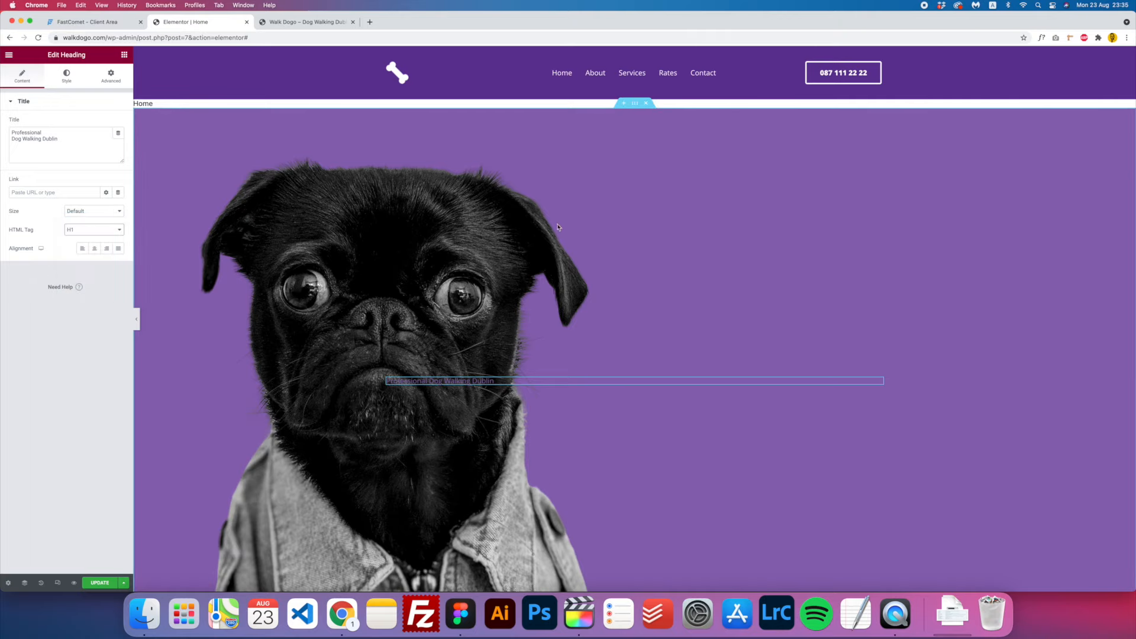
- Set the hero section's HTML Tag to section in its Layout settings
click(638, 107)
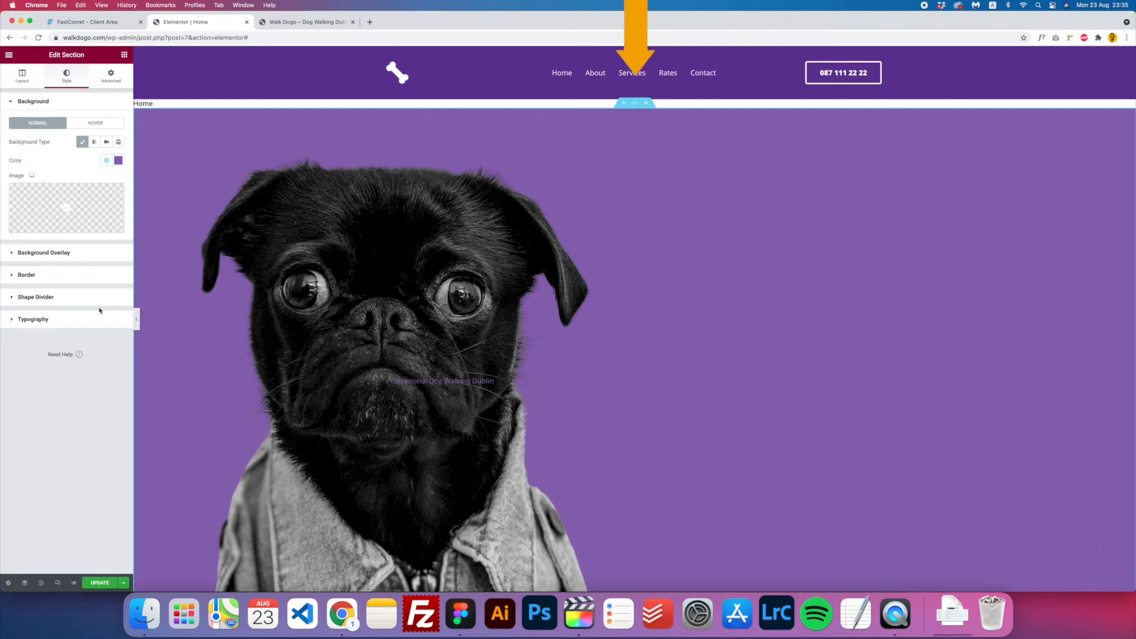
click(25, 79)
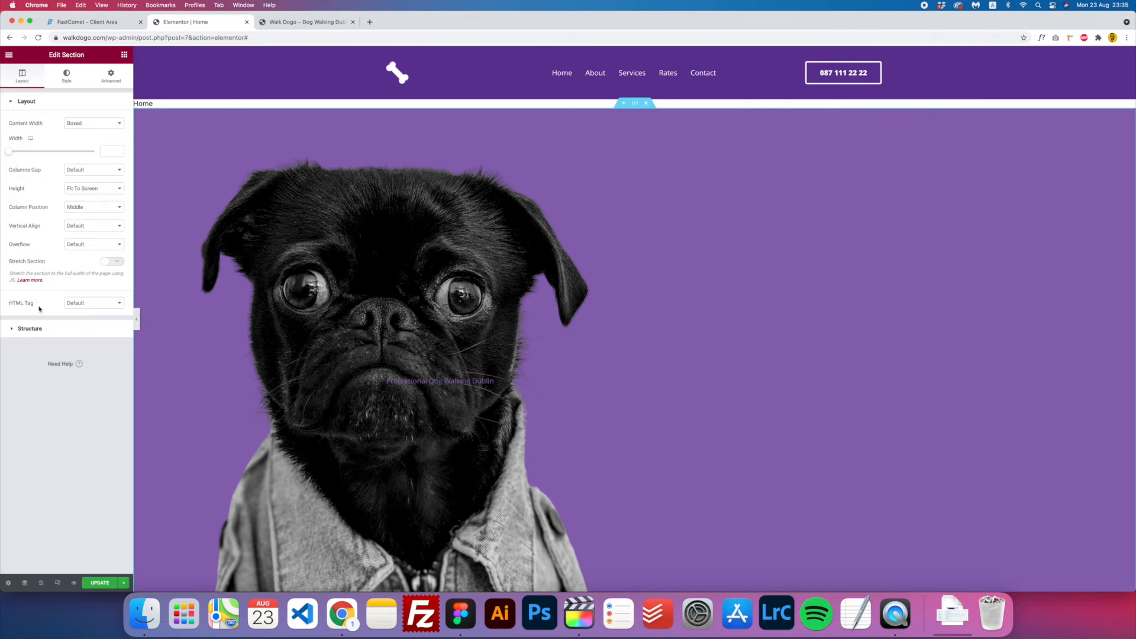
click(97, 304)
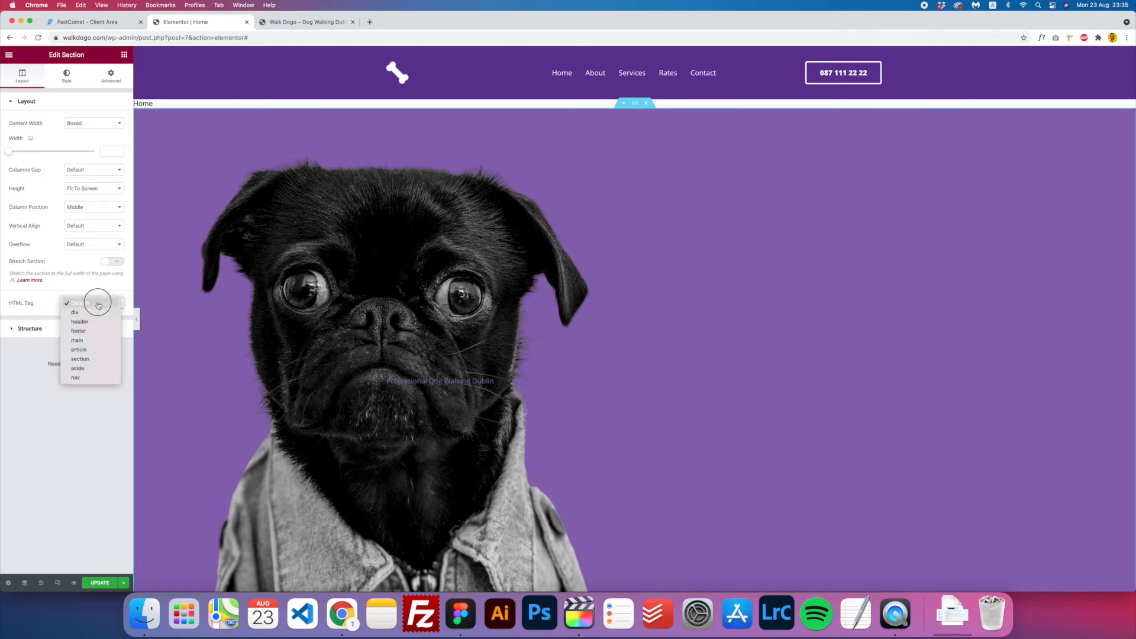
click(93, 359)
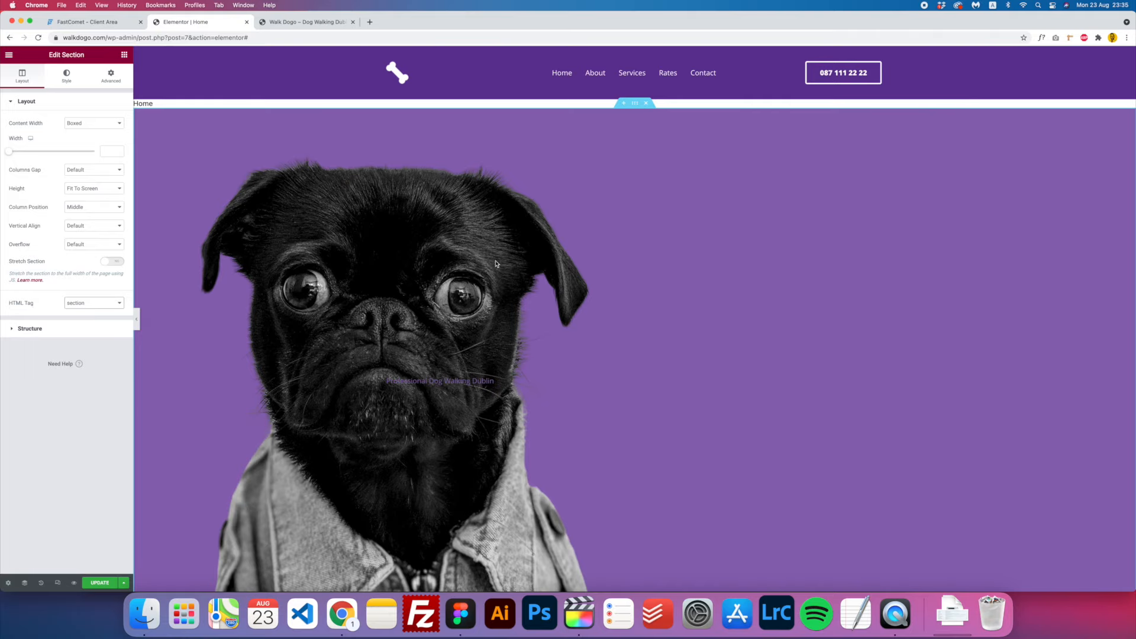
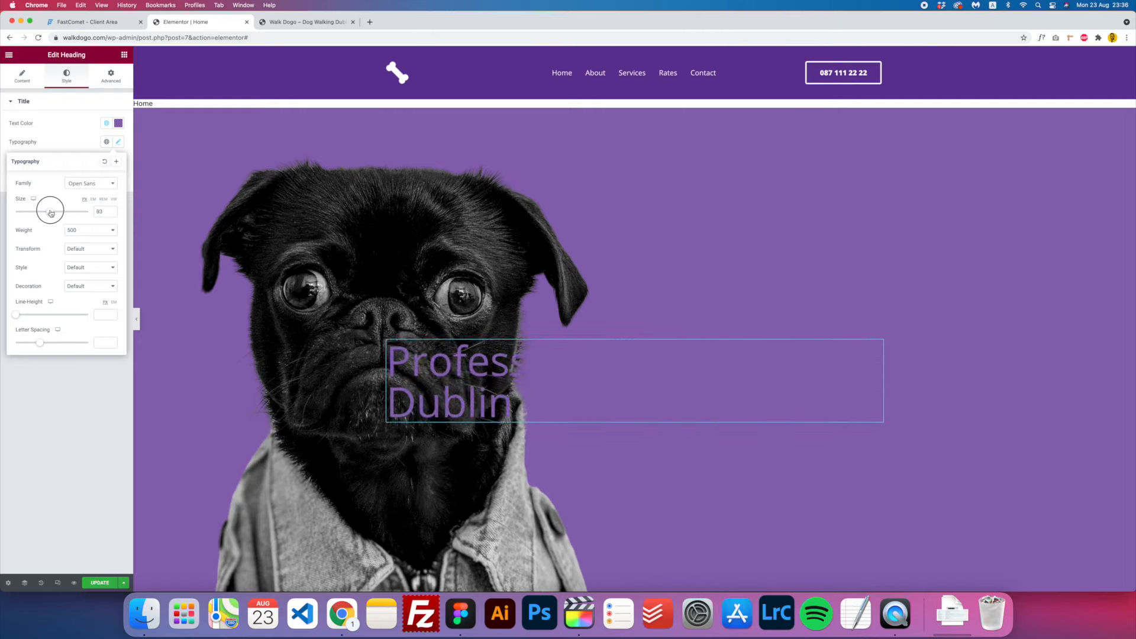
- Give the 'Professional Dog Walking Dublin' heading size 100, weight 900 and text colour #FFFFFF
click(105, 211)
key(BackSpace)
text(0)
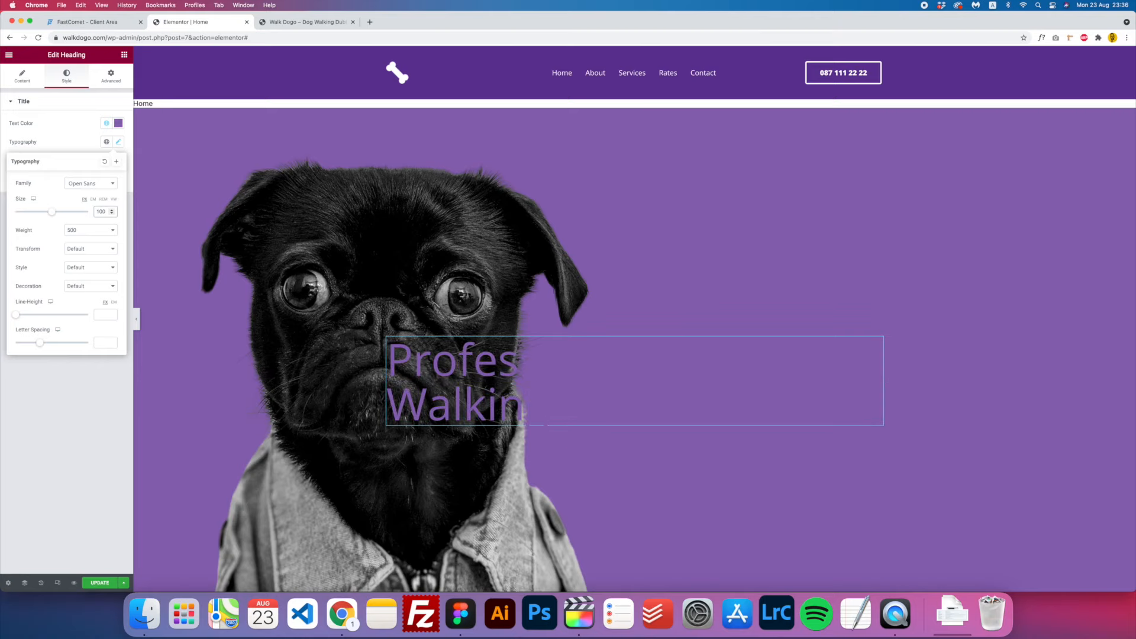
click(90, 231)
click(91, 271)
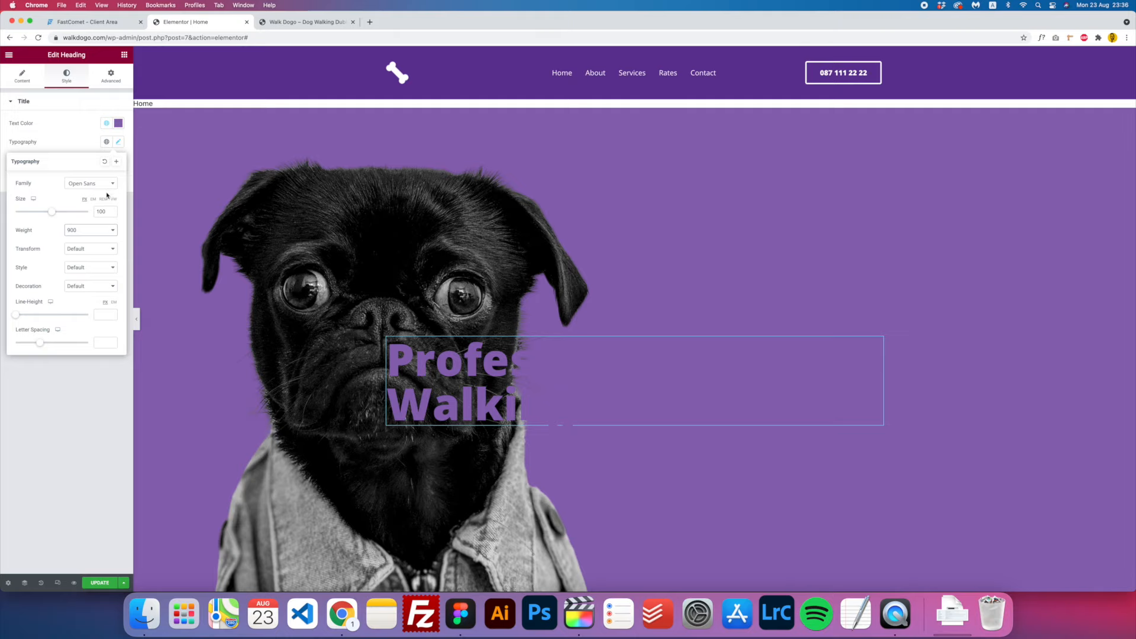
click(118, 124)
text(#FFFFFF)
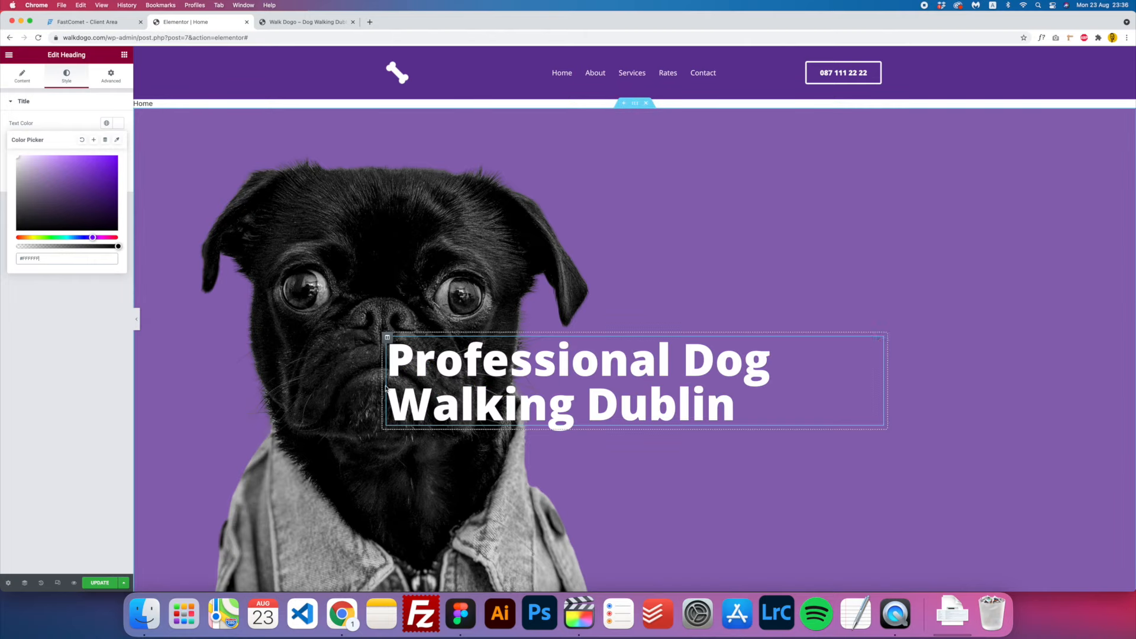
click(124, 55)
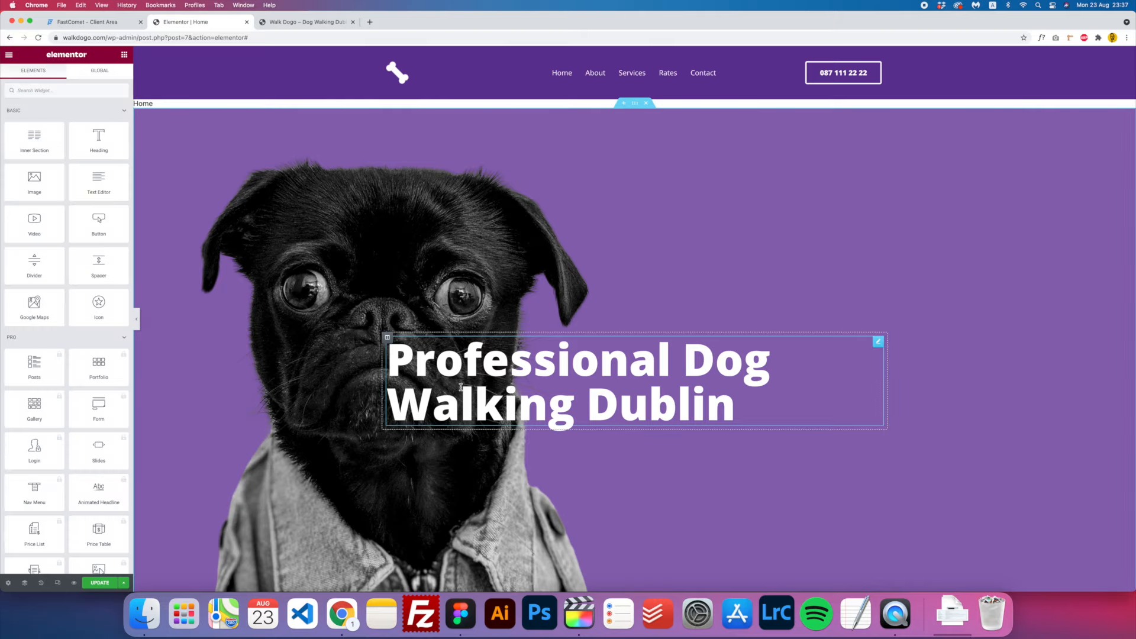
- Add an empty column left of the heading and widen the heading's column to about 59%
right_click(388, 339)
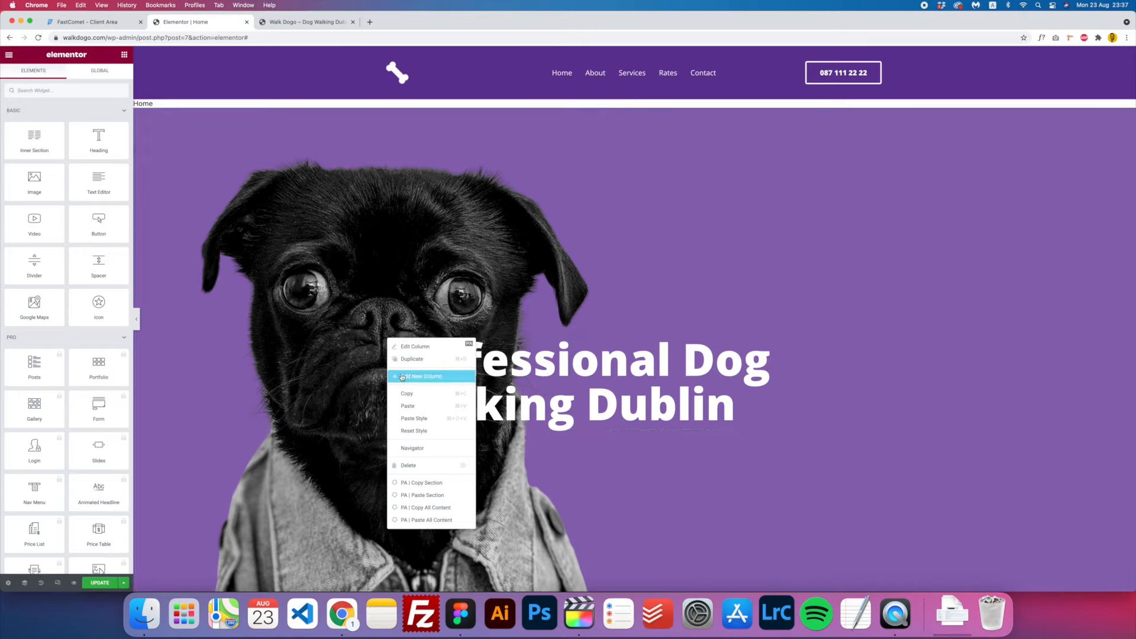
click(424, 376)
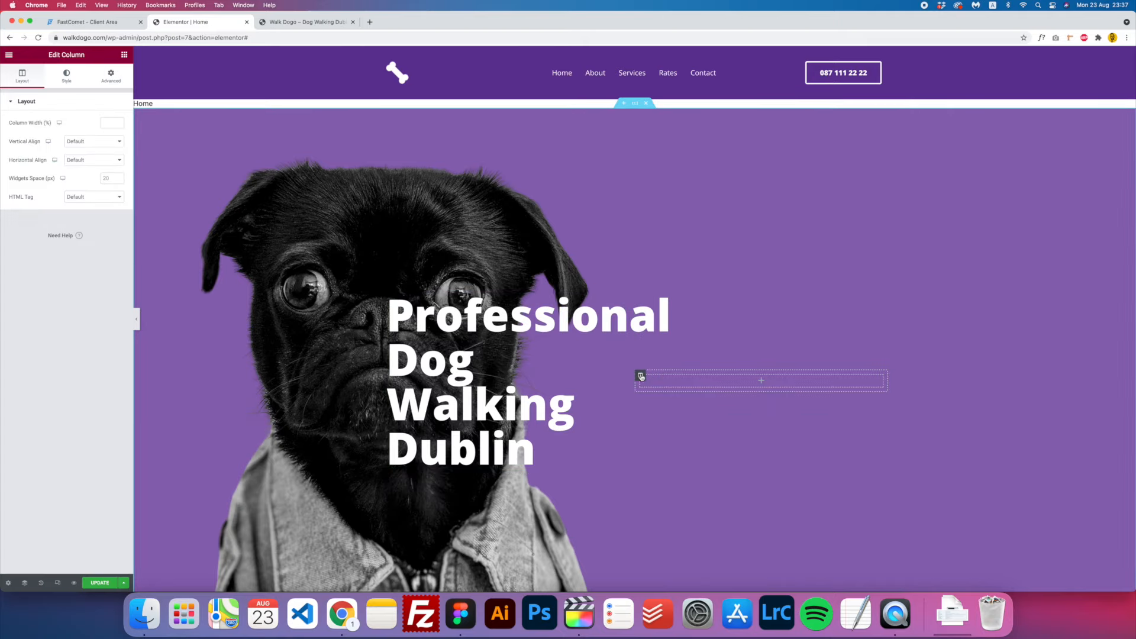
drag(641, 376, 413, 377)
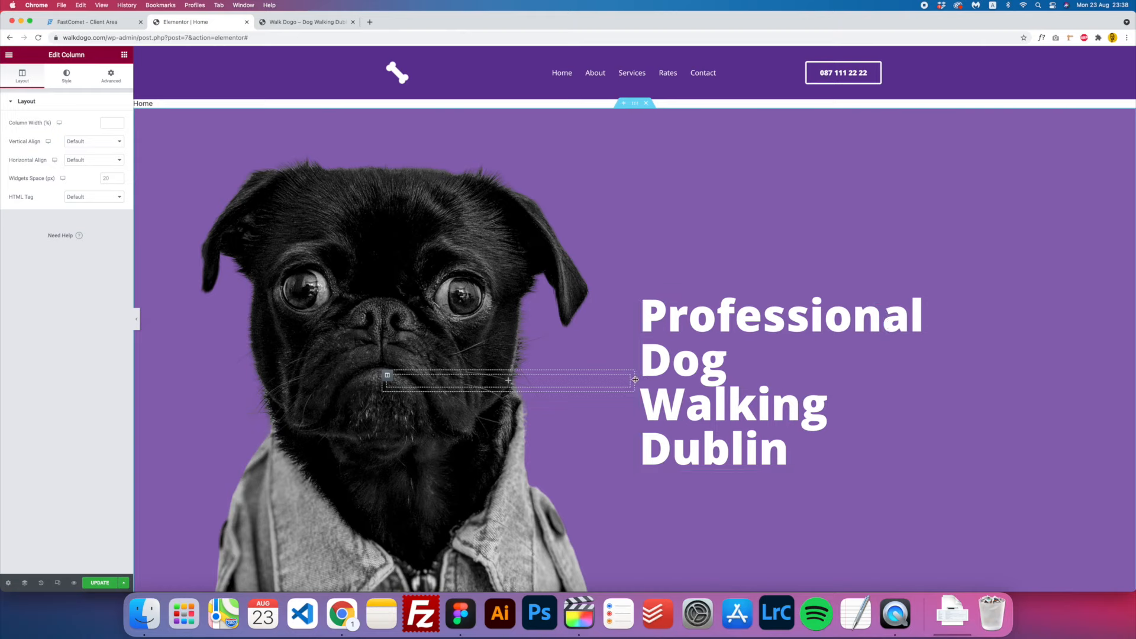
drag(638, 382, 534, 388)
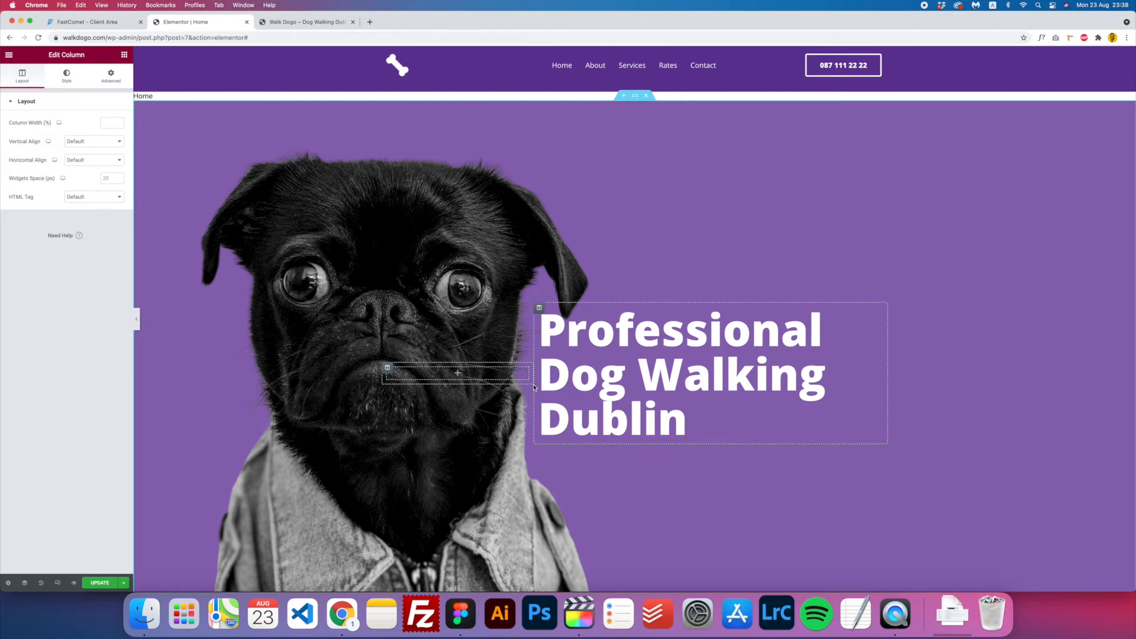
scroll(446, 378, down, 1)
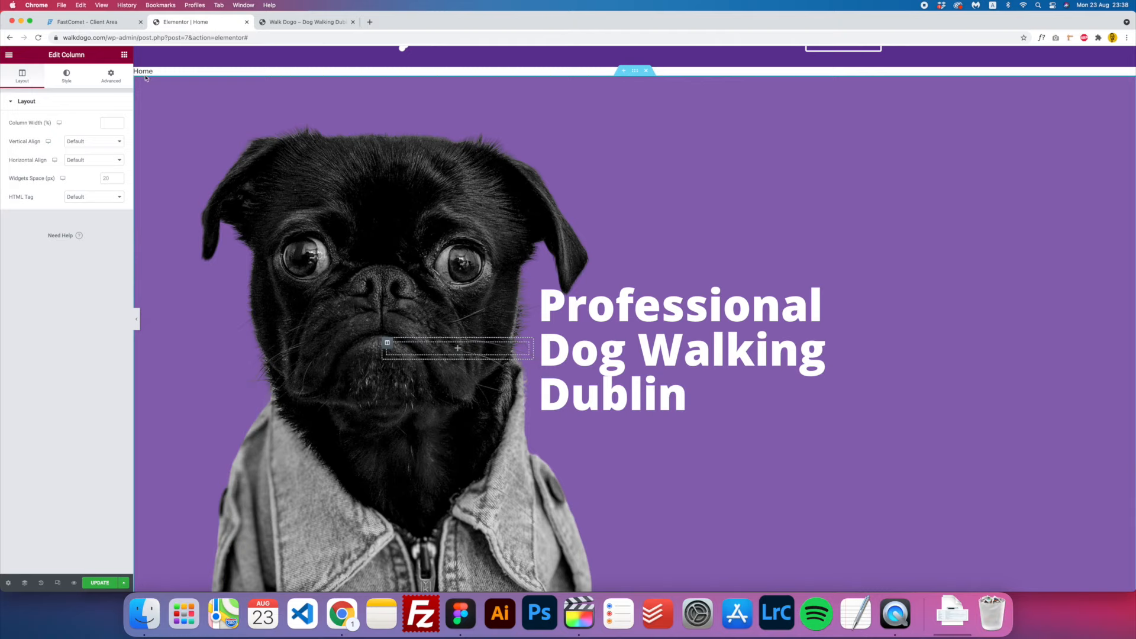
- Add a Text Editor widget below the heading and paste in the paragraph copied from Figma
click(124, 55)
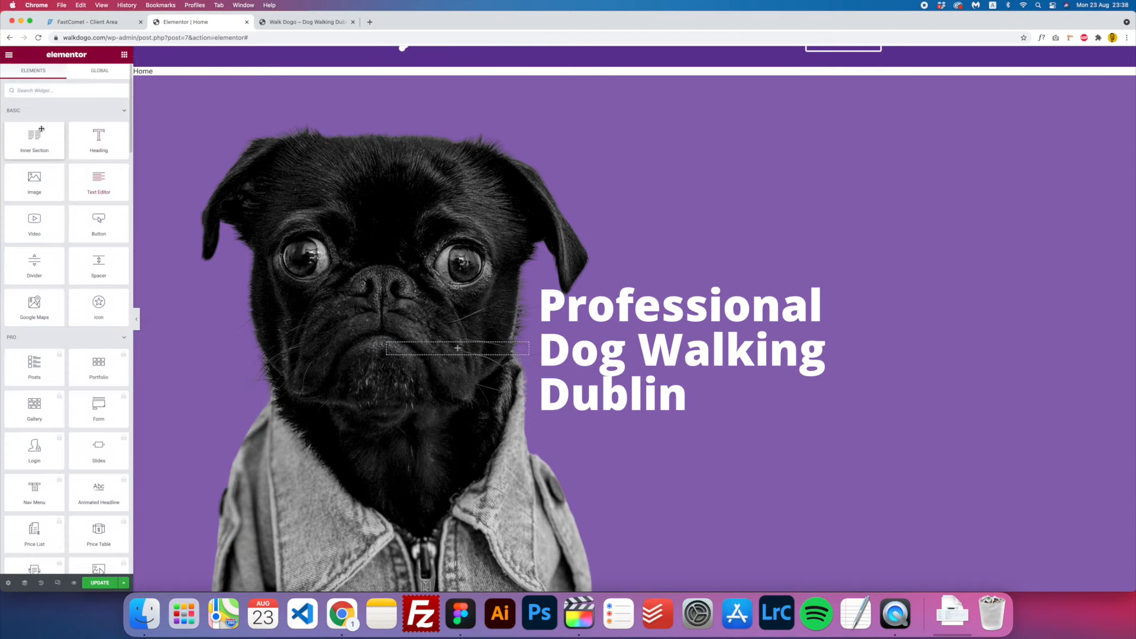
drag(98, 179, 651, 412)
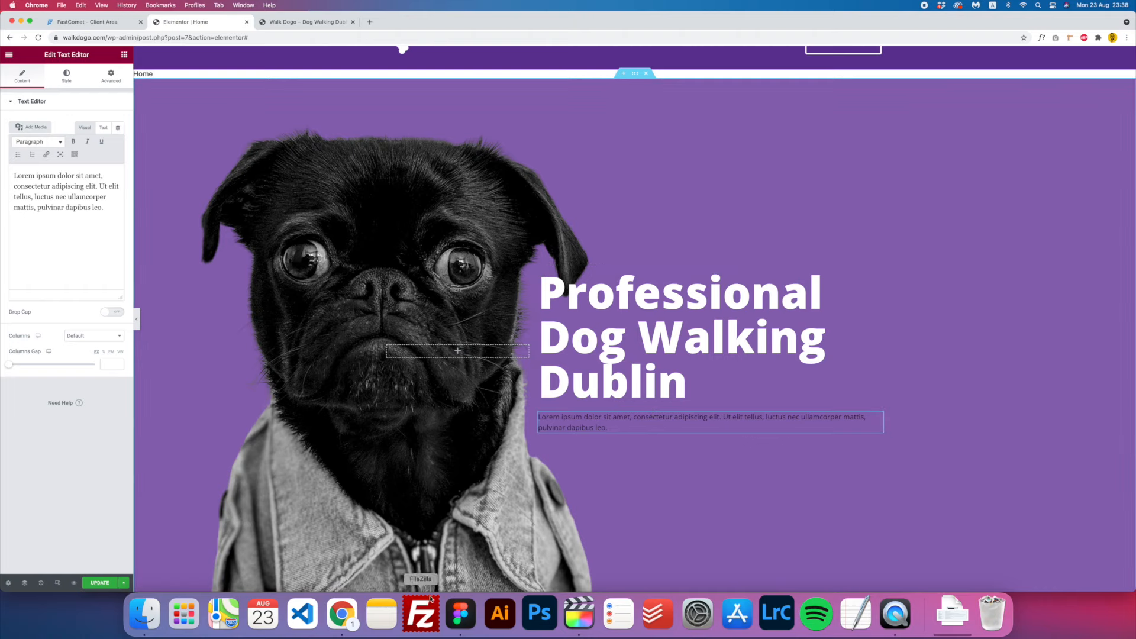
click(455, 615)
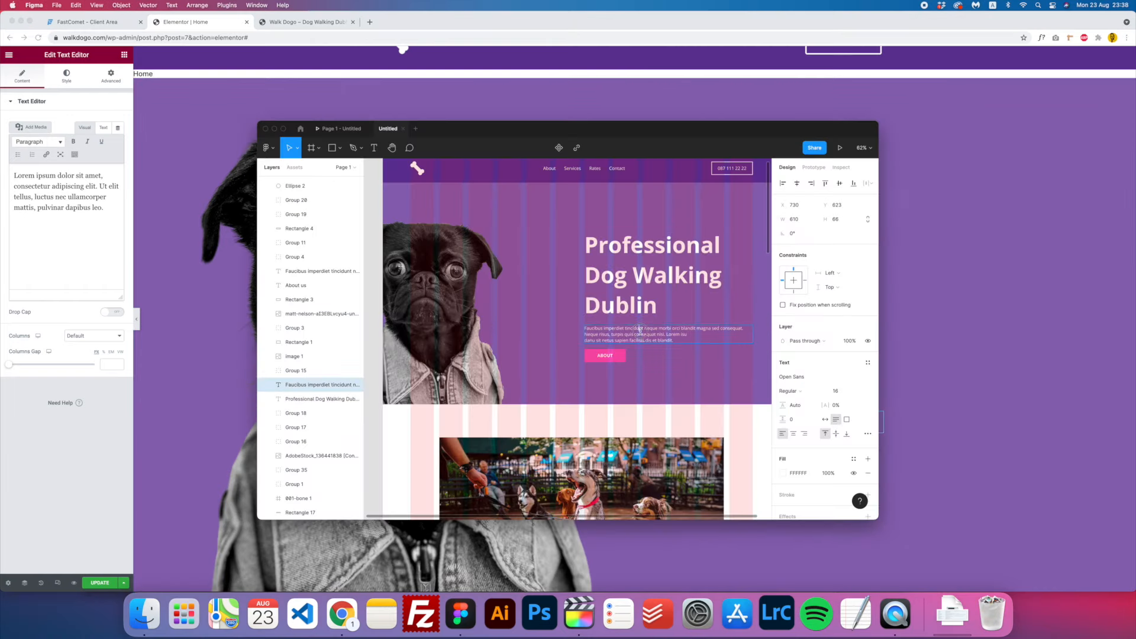
key(super+c)
click(56, 187)
key(super+a)
key(super+v)
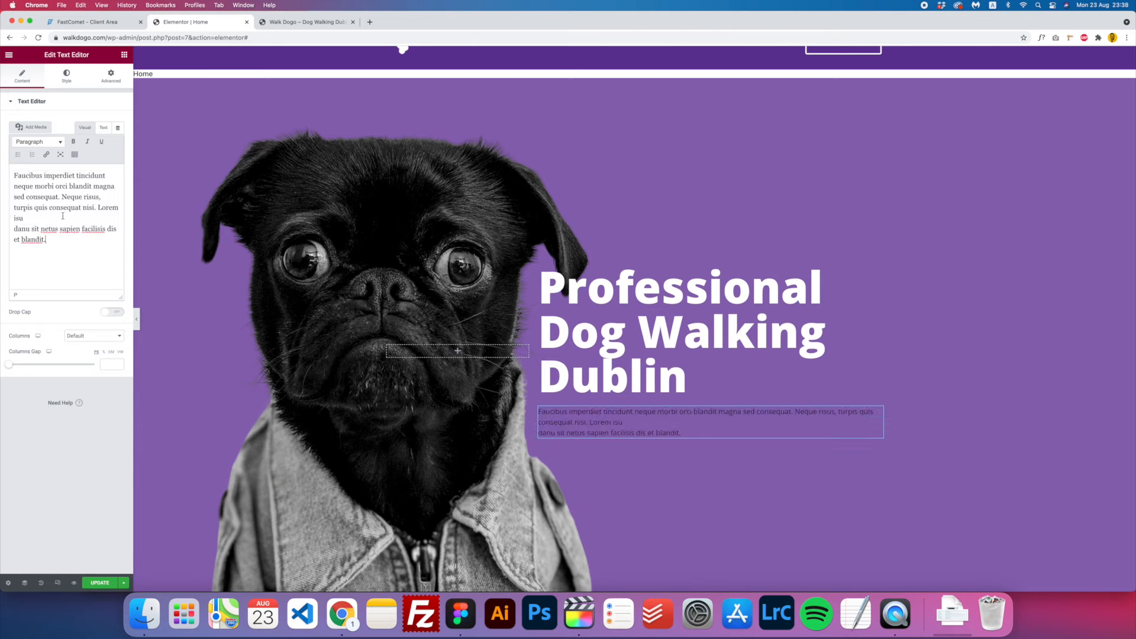
key(BackSpace)
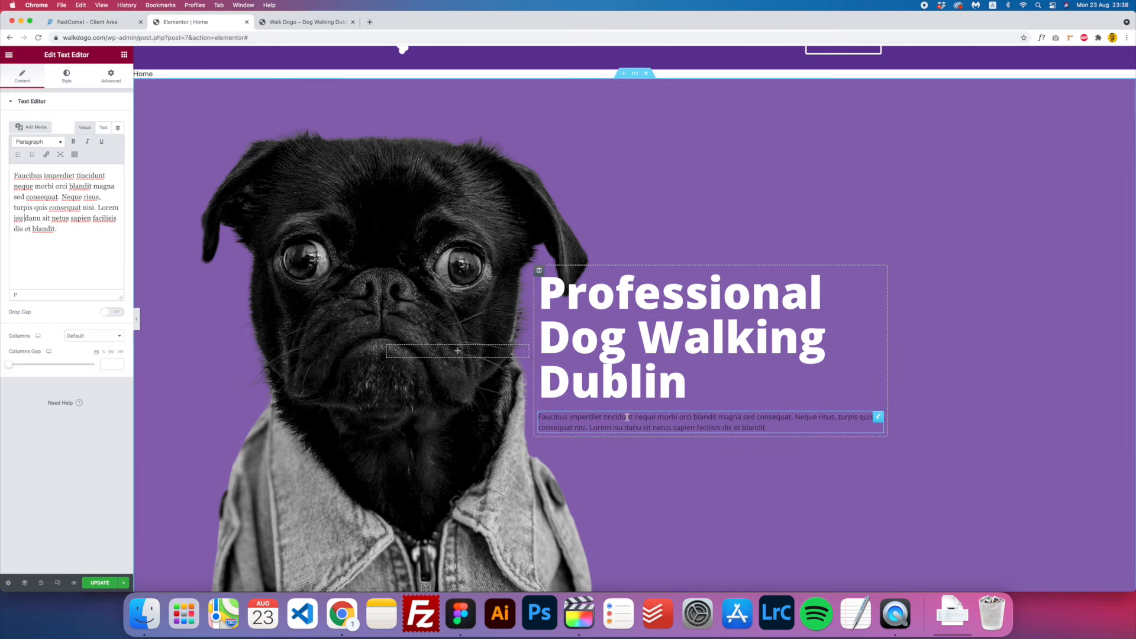
- Make the paragraph text white and left-aligned
click(68, 80)
click(118, 141)
drag(20, 181, 1, 147)
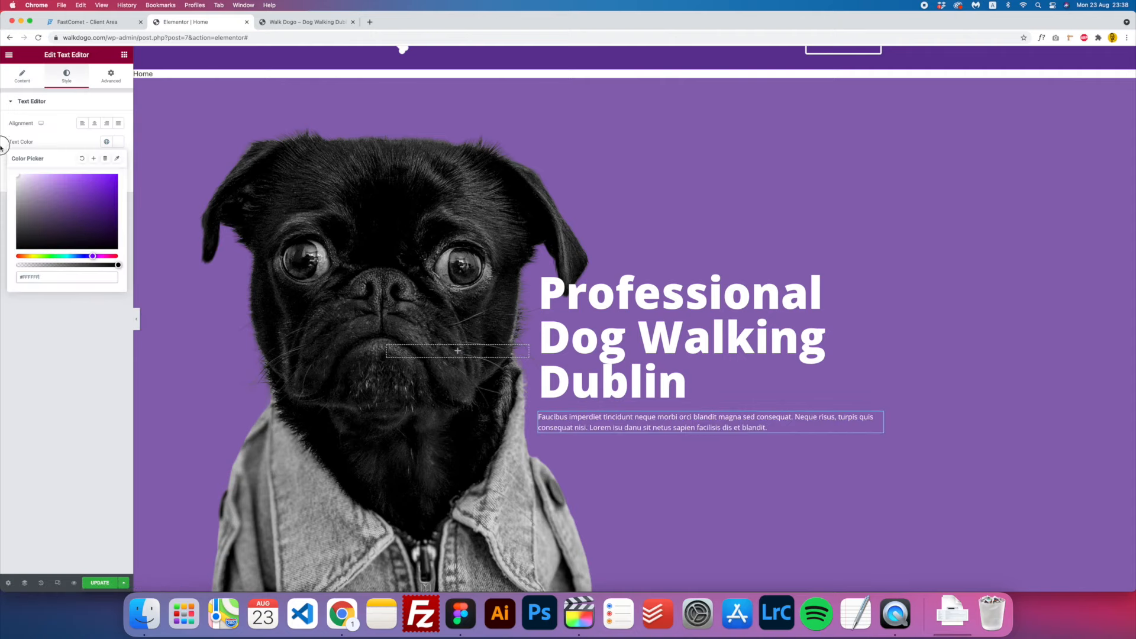
click(83, 124)
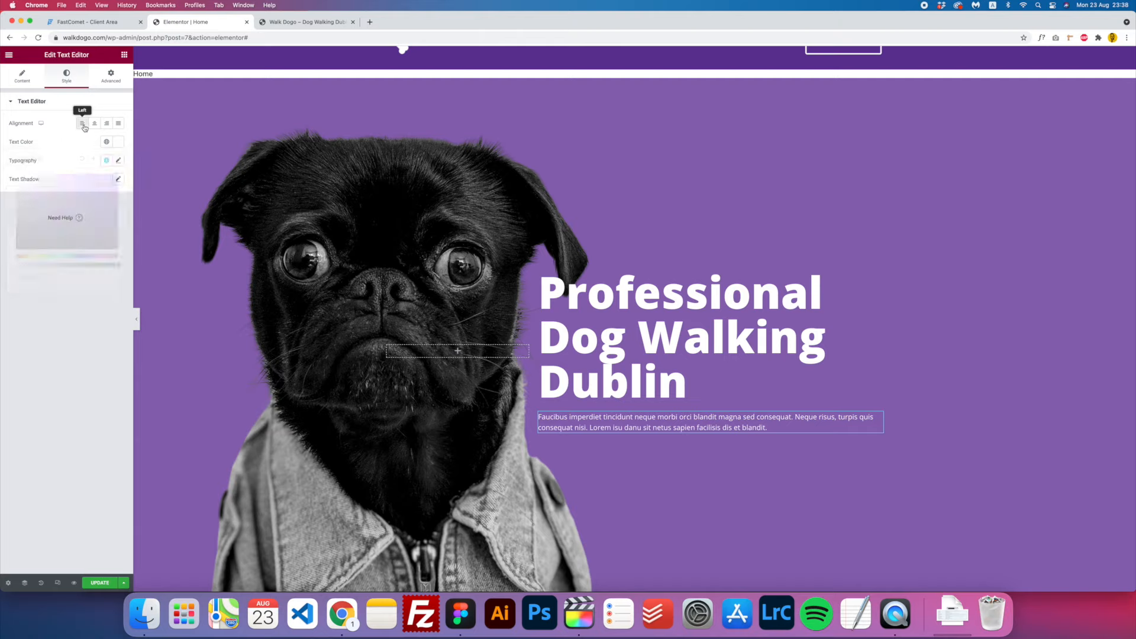
click(125, 59)
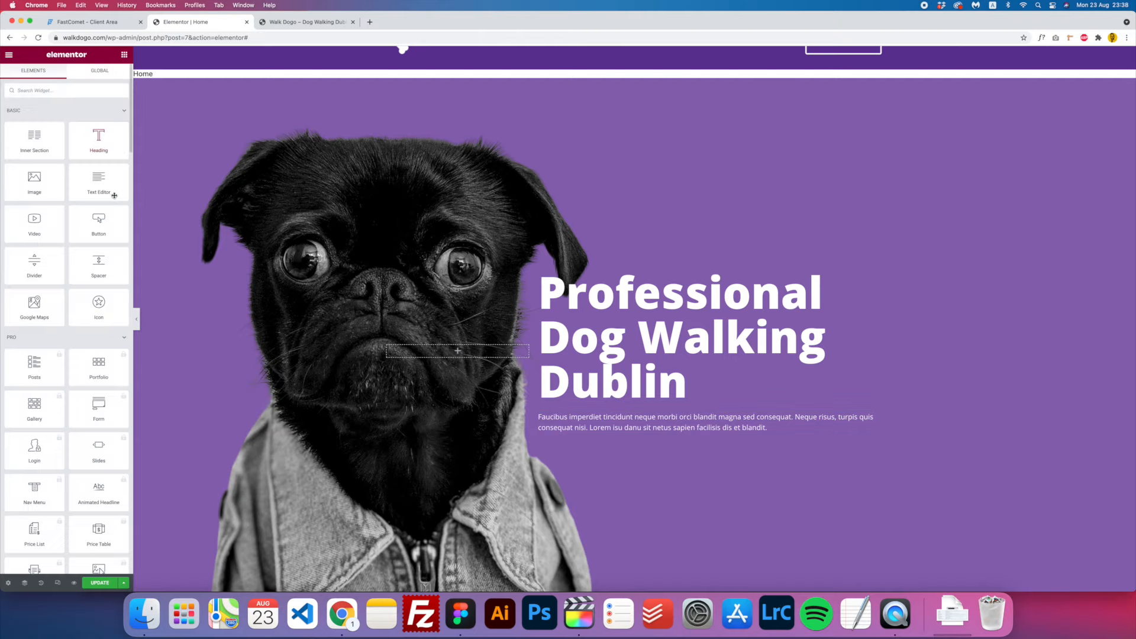
- Add a Button below the paragraph labelled 'About', linked to #About, with size Large
drag(99, 220, 642, 435)
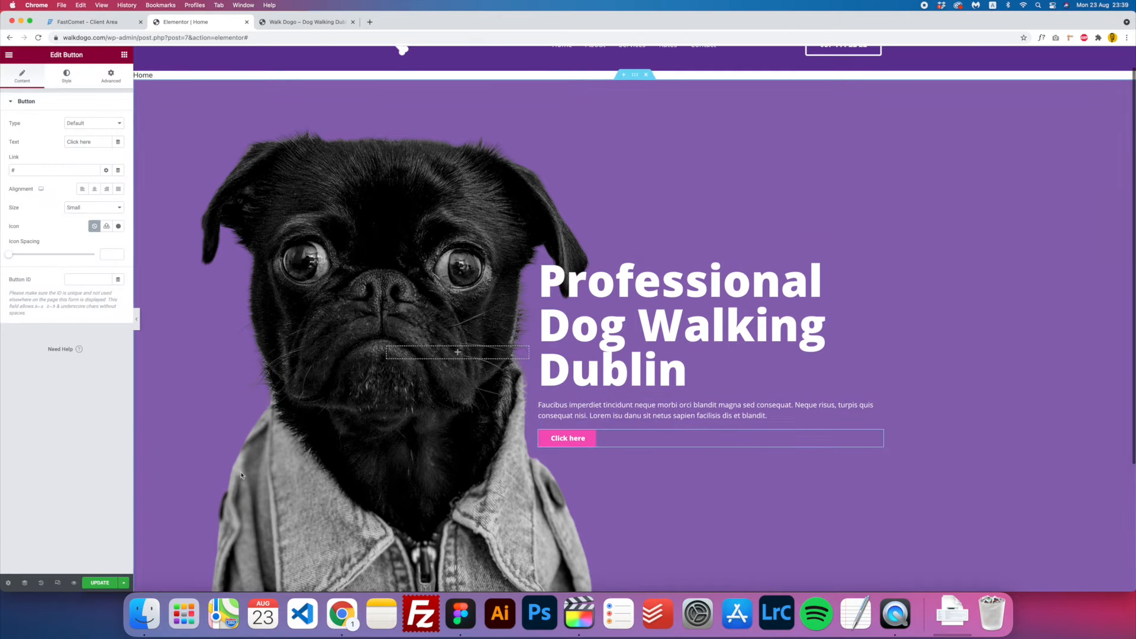
drag(96, 142, 51, 143)
text(About)
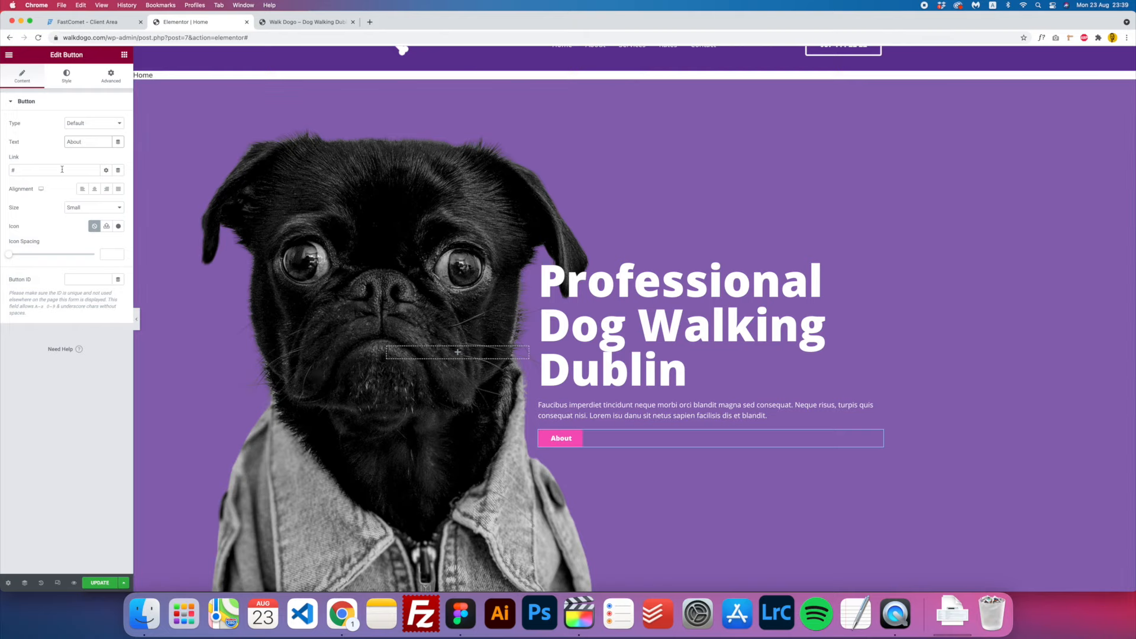
scroll(539, 298, up, 1)
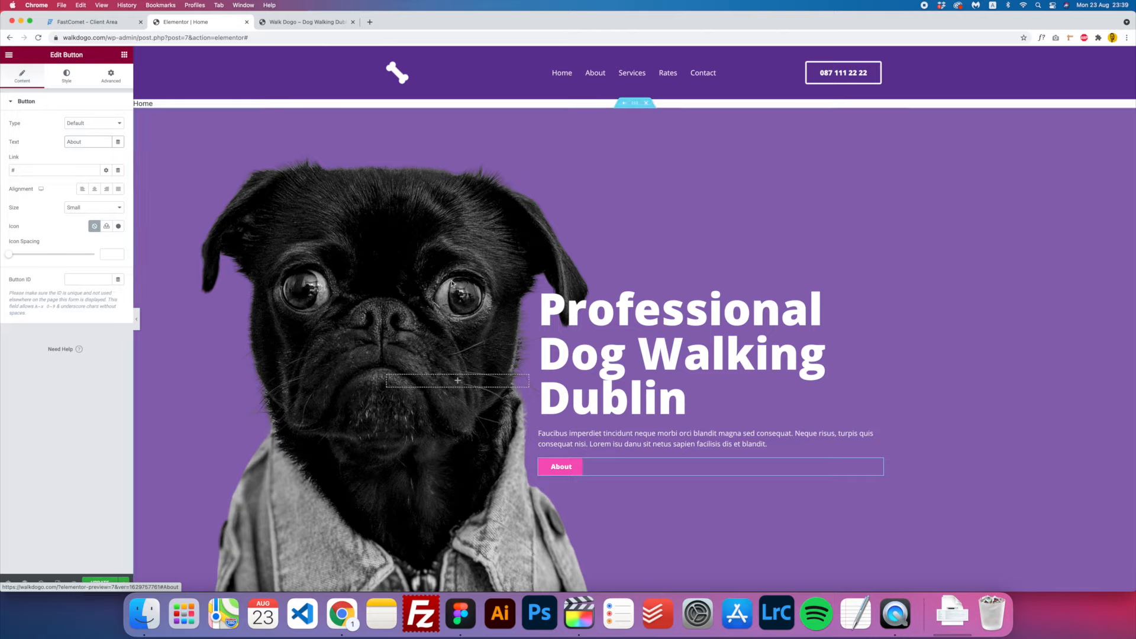
scroll(378, 142, down, 2)
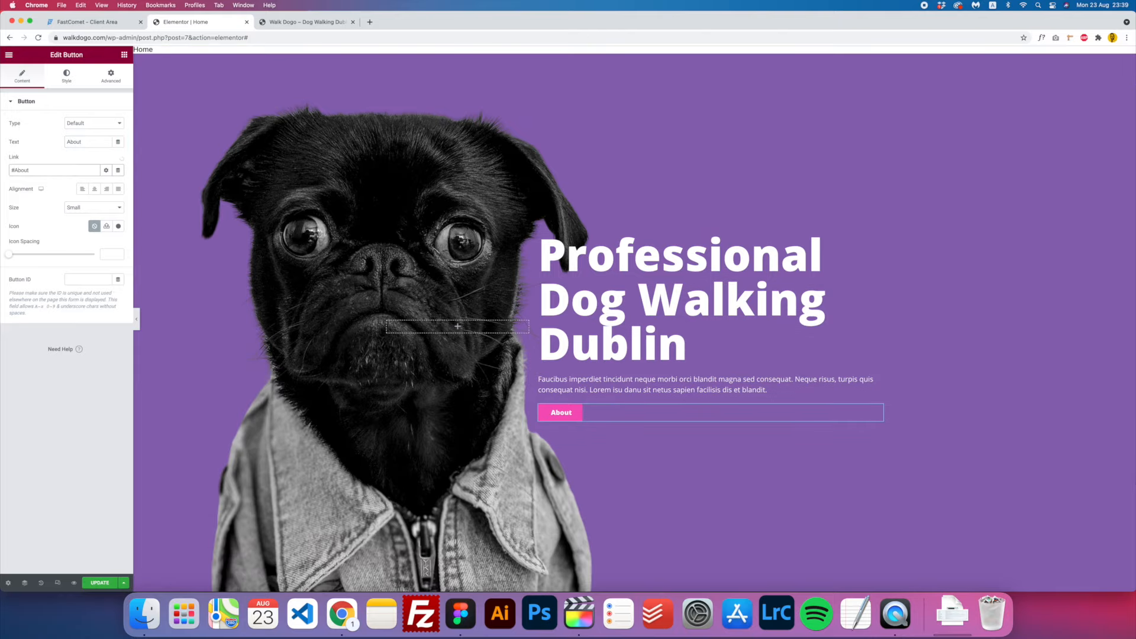
click(74, 416)
click(92, 208)
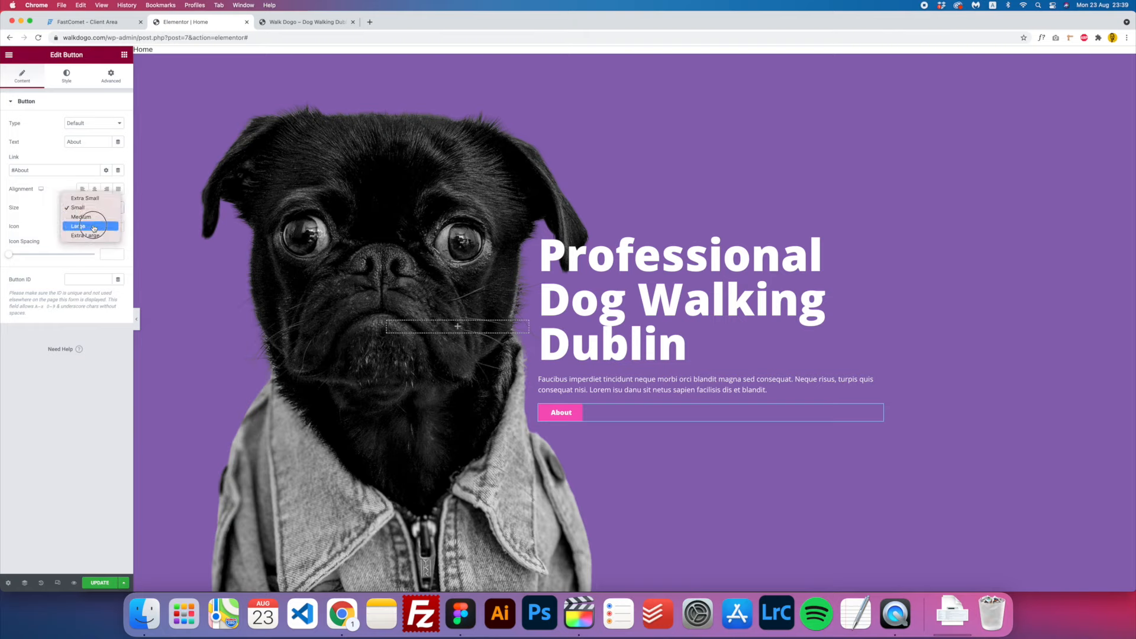
click(92, 227)
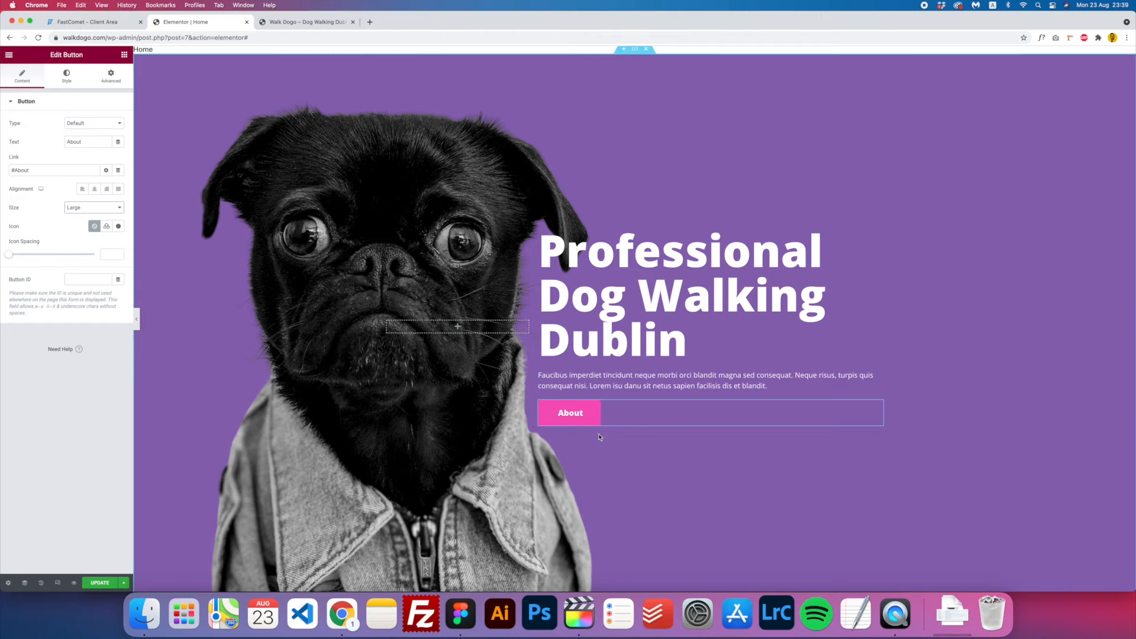
- Set the About button's label typography to uppercase
click(66, 77)
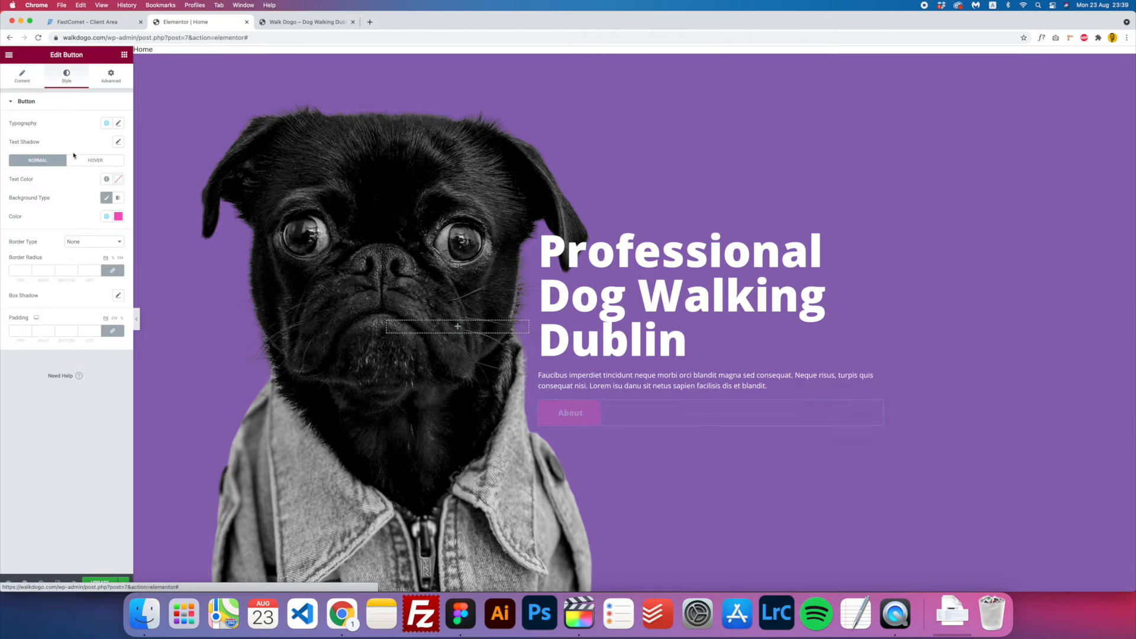
click(119, 124)
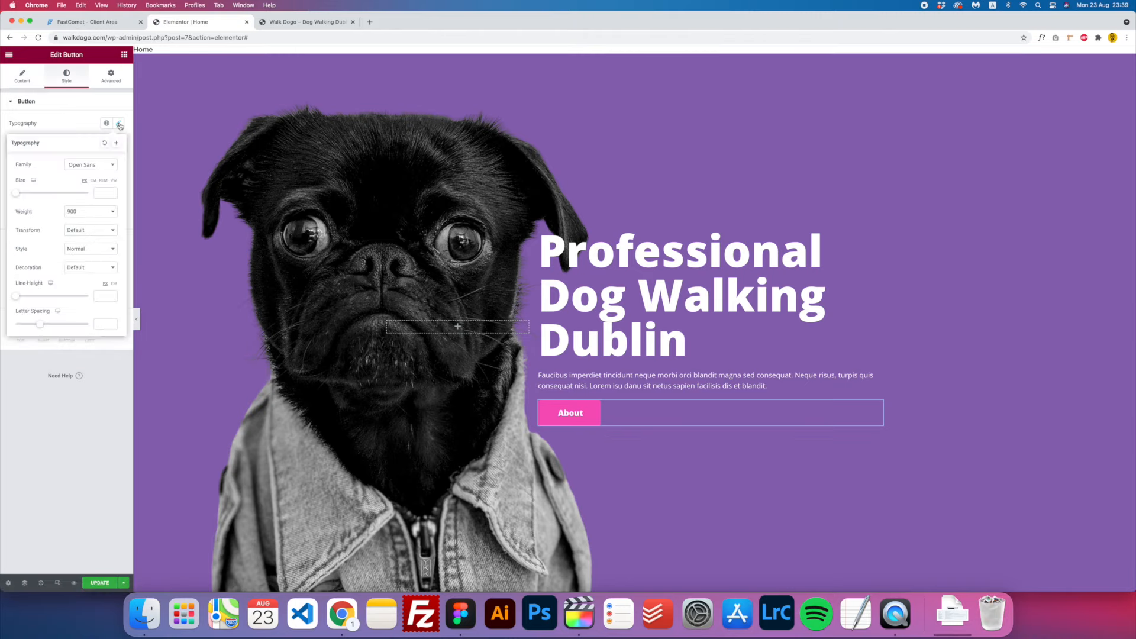
click(95, 231)
click(89, 240)
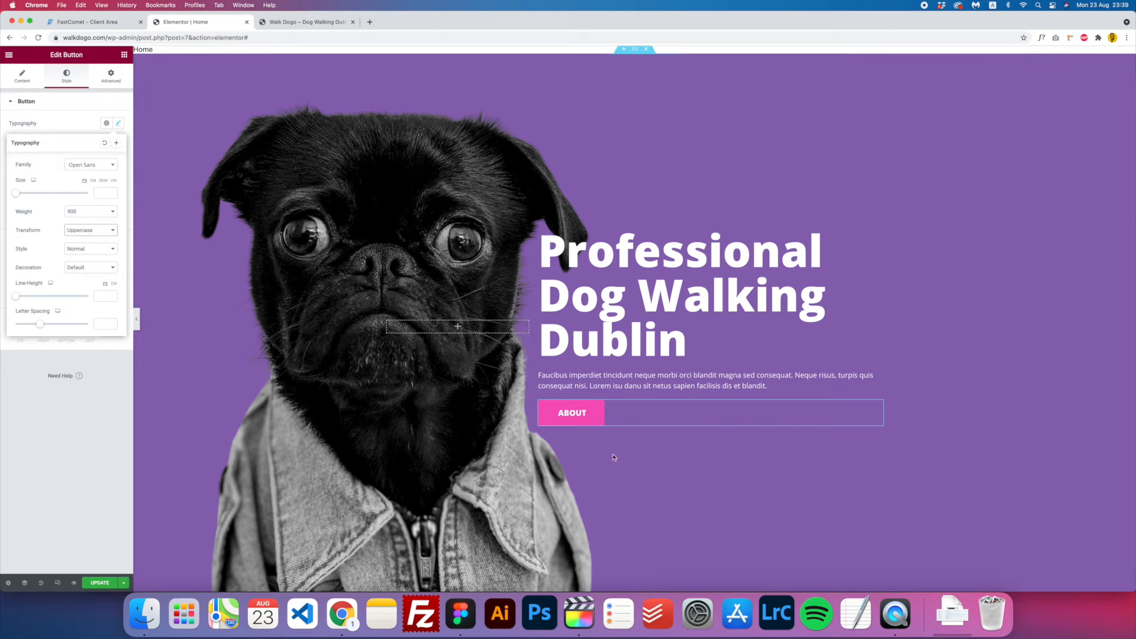
click(73, 82)
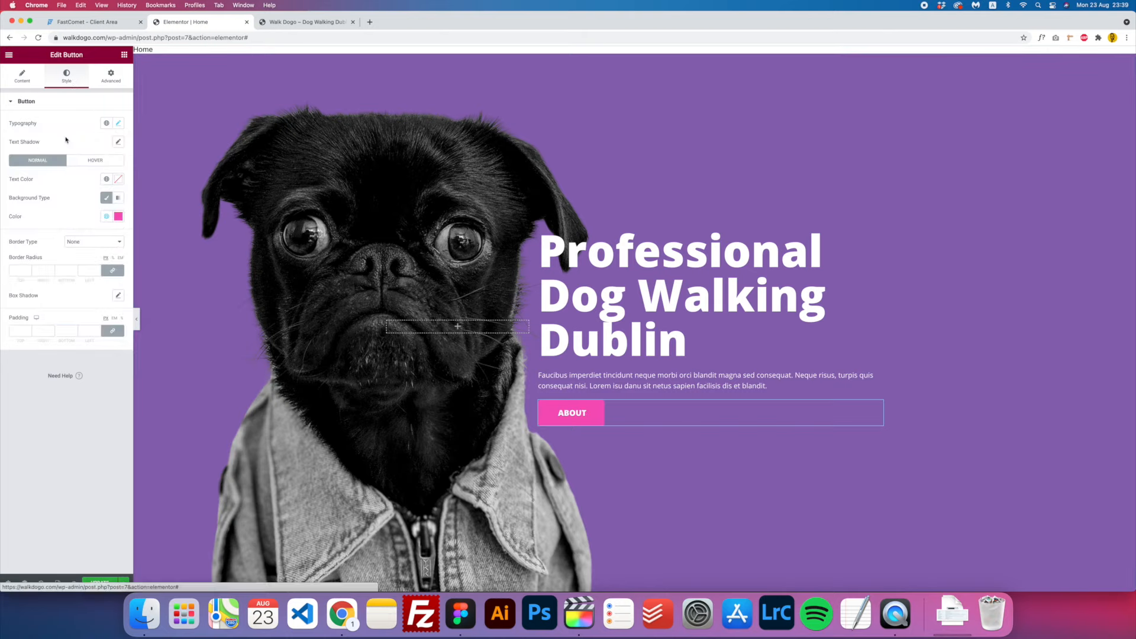
- Give the button white hover text and the global Text colour as hover background, then save
click(104, 163)
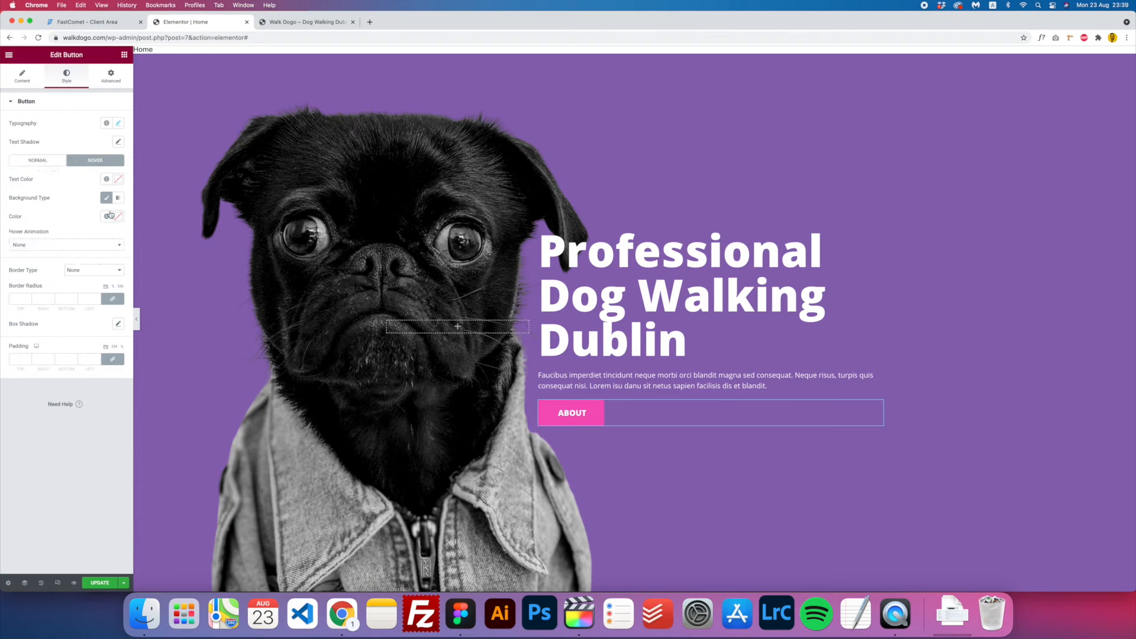
click(118, 179)
drag(77, 278, 12, 207)
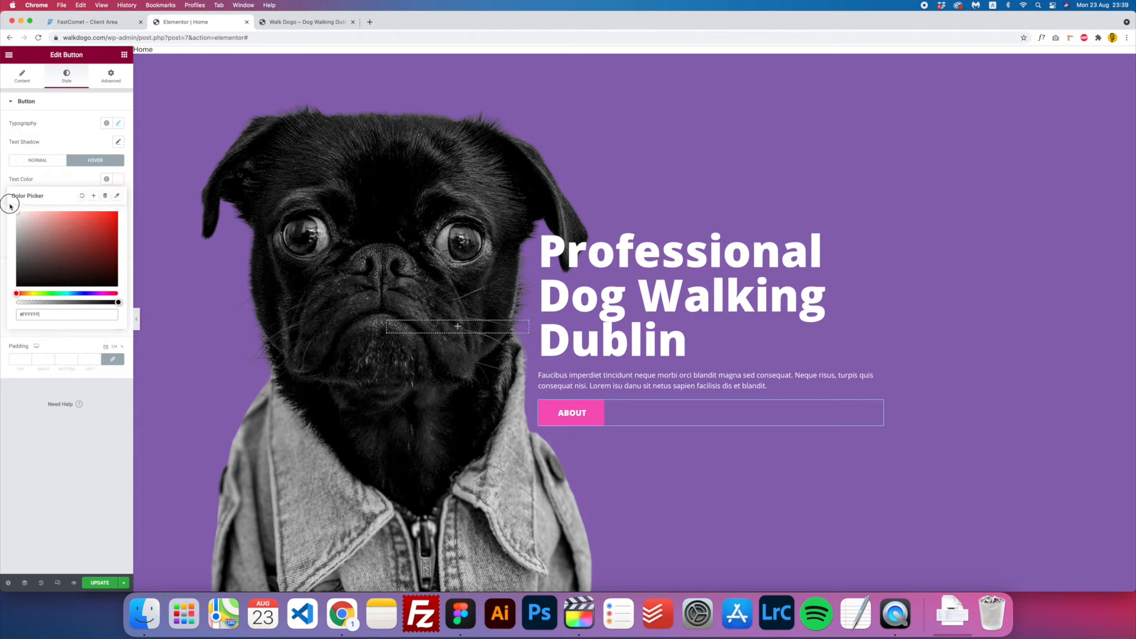
click(121, 181)
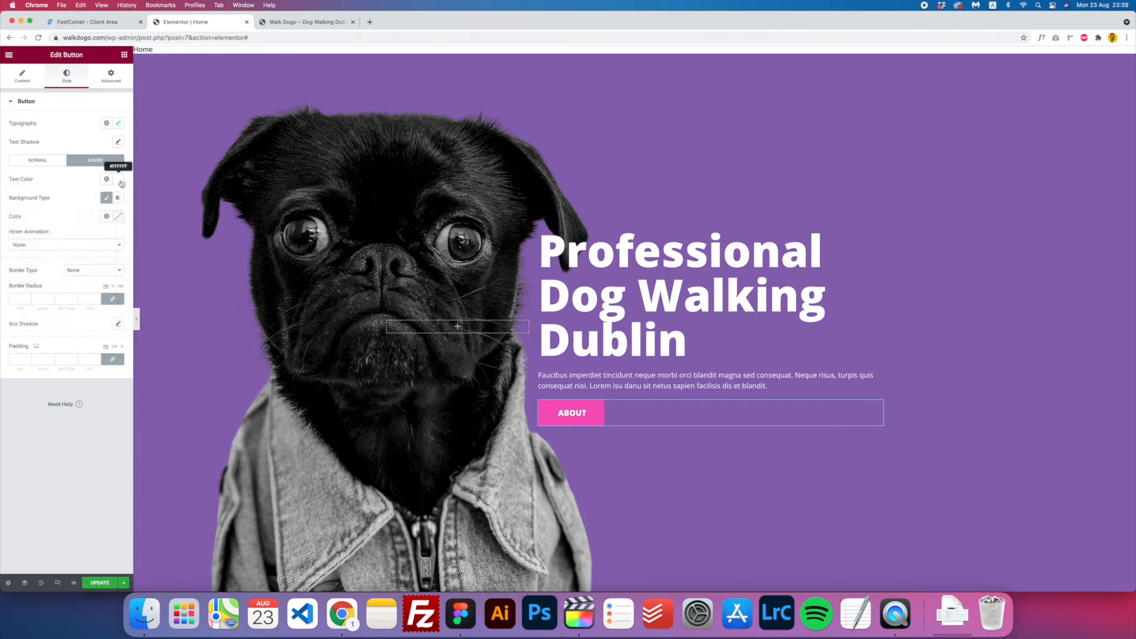
click(118, 218)
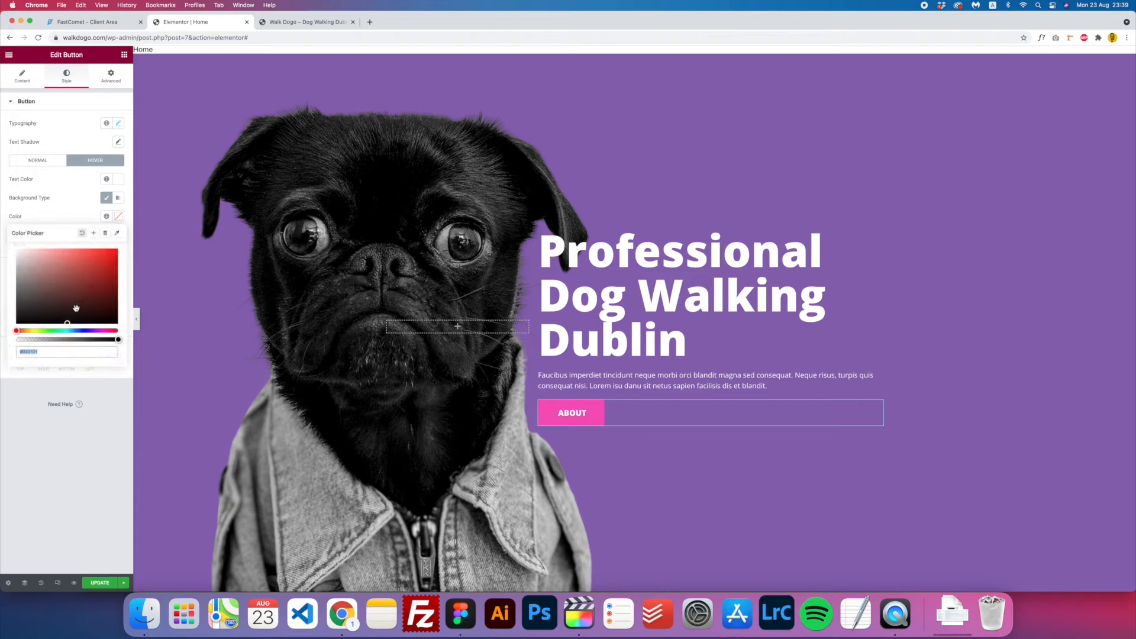
click(106, 217)
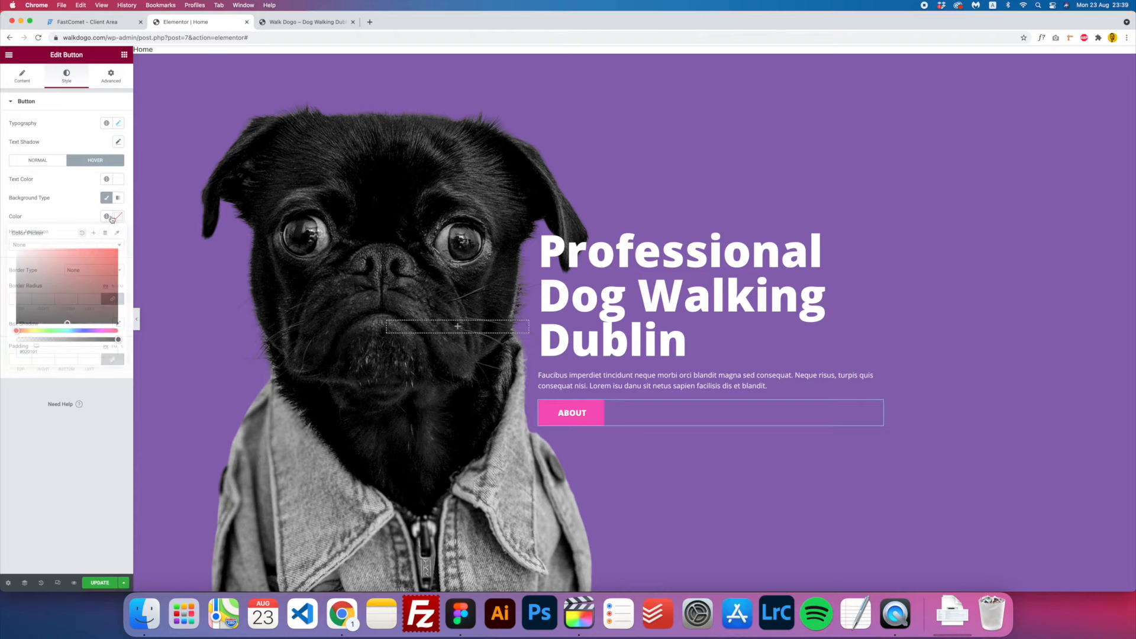
click(107, 218)
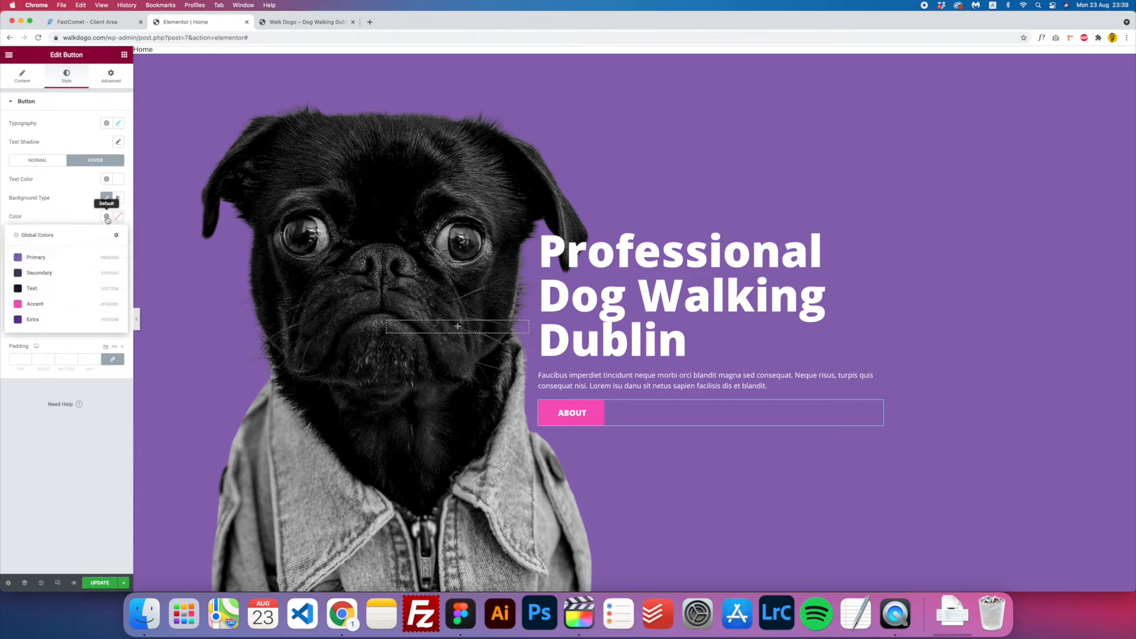
click(33, 289)
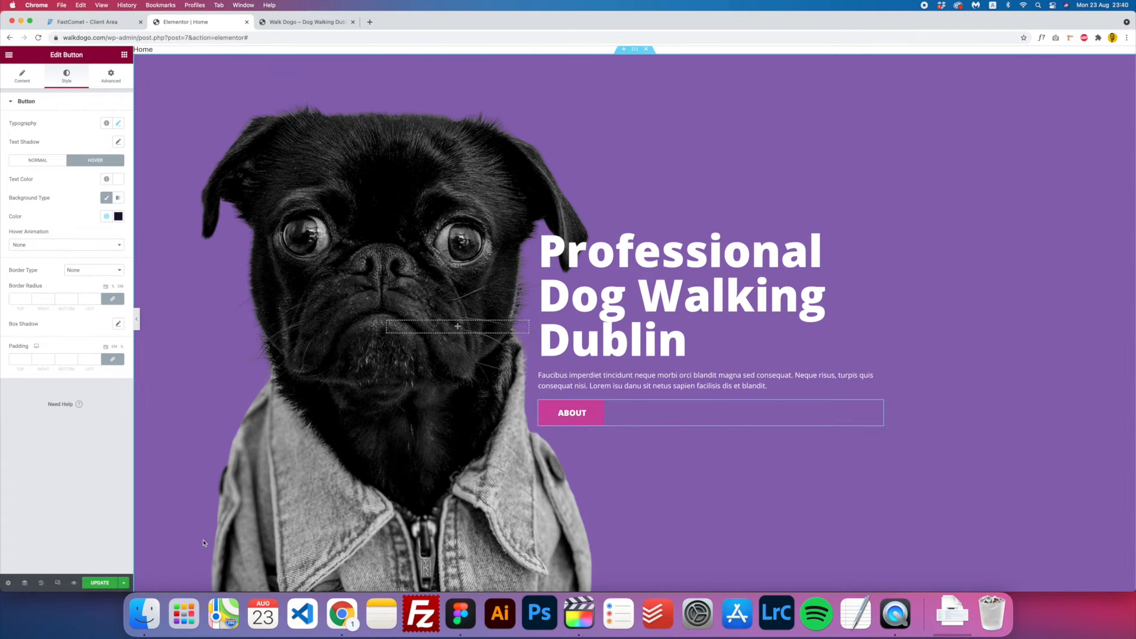
click(96, 584)
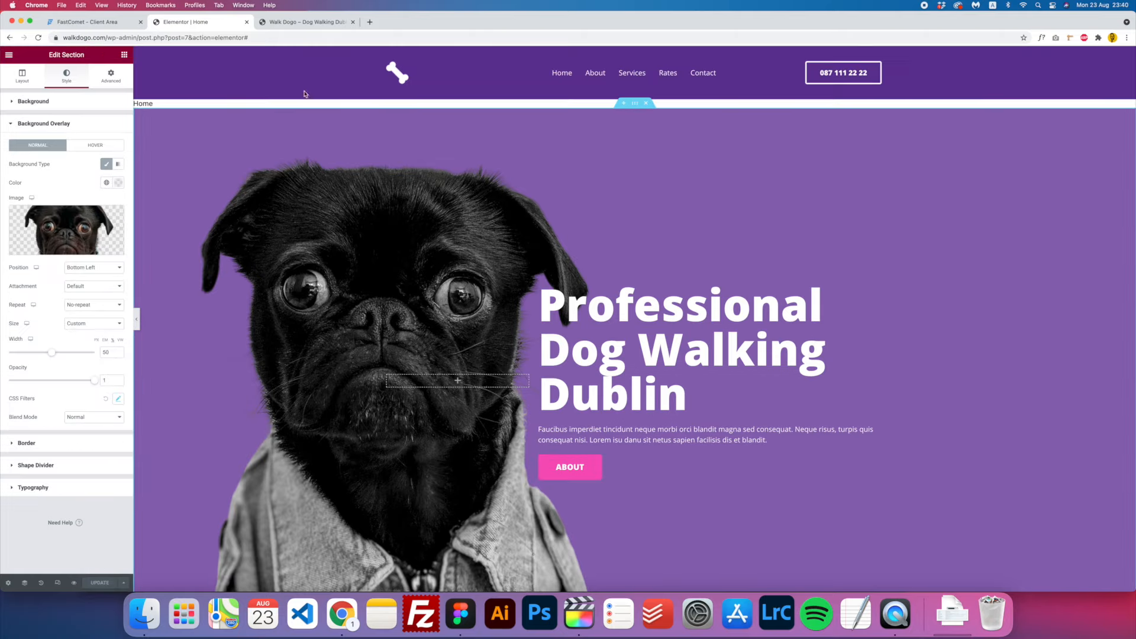
- Reload the live homepage to check the hero, then go to the WordPress admin Dashboard
click(307, 22)
click(302, 36)
key(Return)
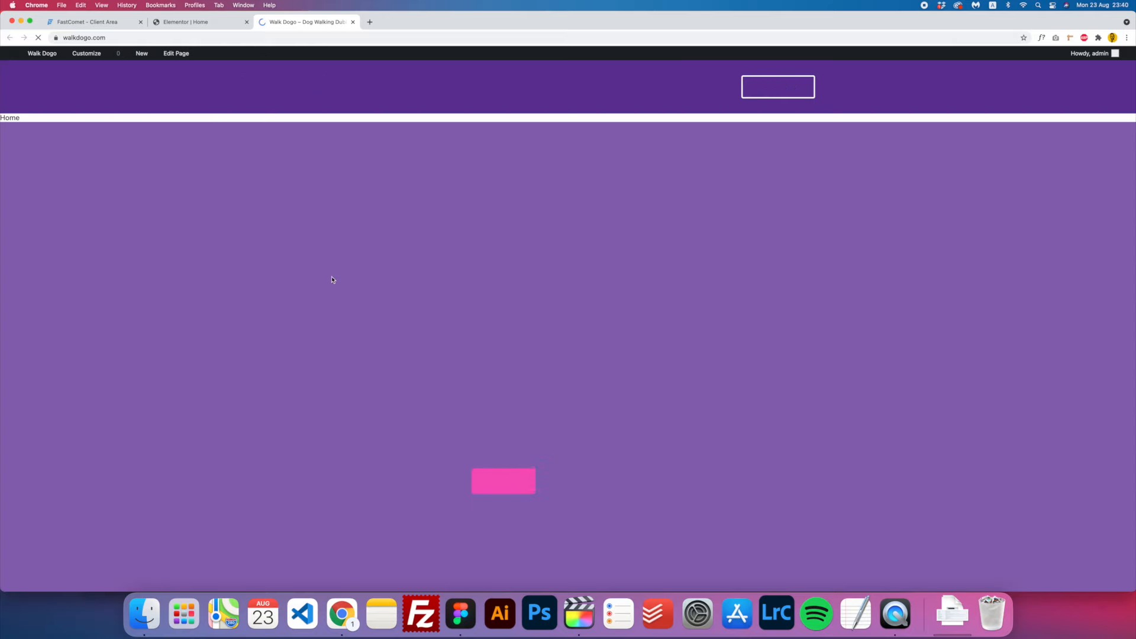
scroll(333, 279, down, 2)
scroll(331, 266, up, 2)
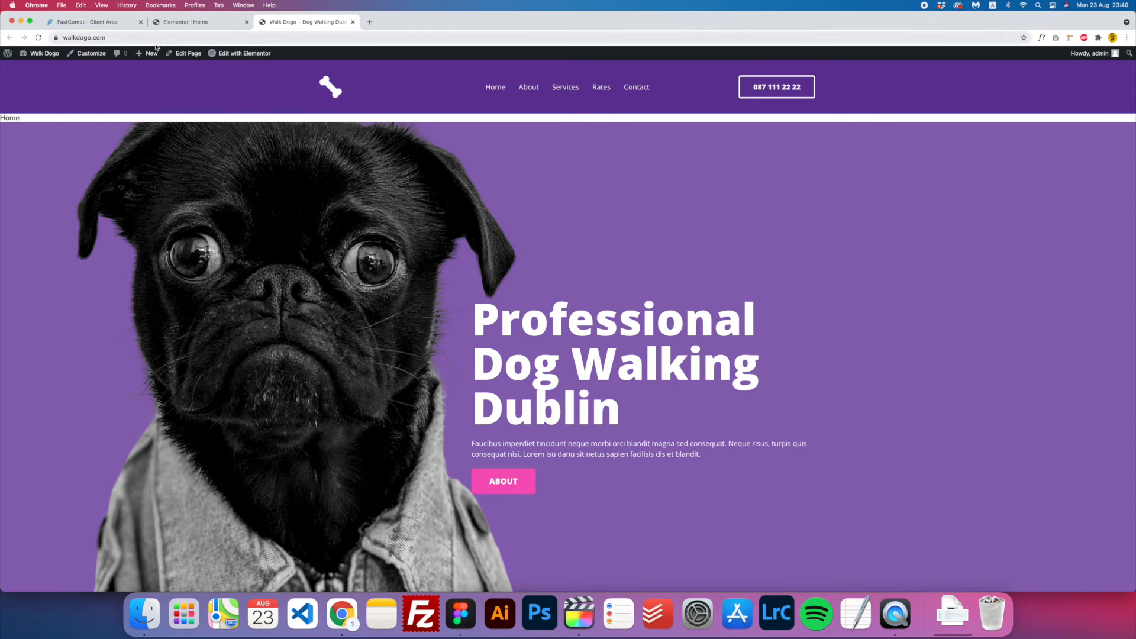
mouse_move(11, 55)
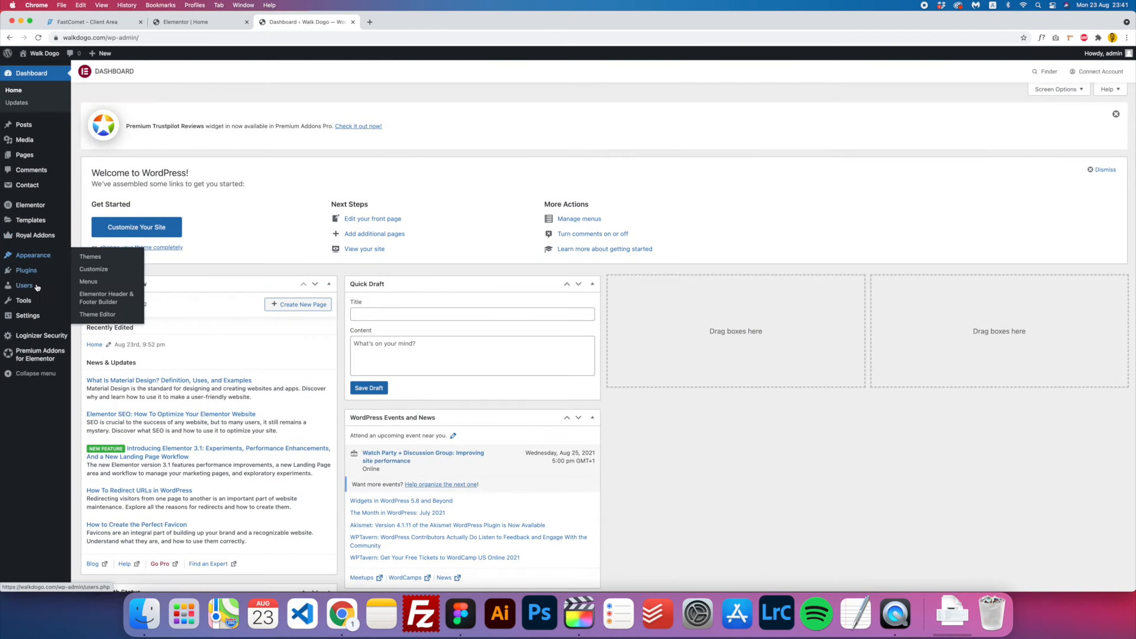
mouse_move(36, 287)
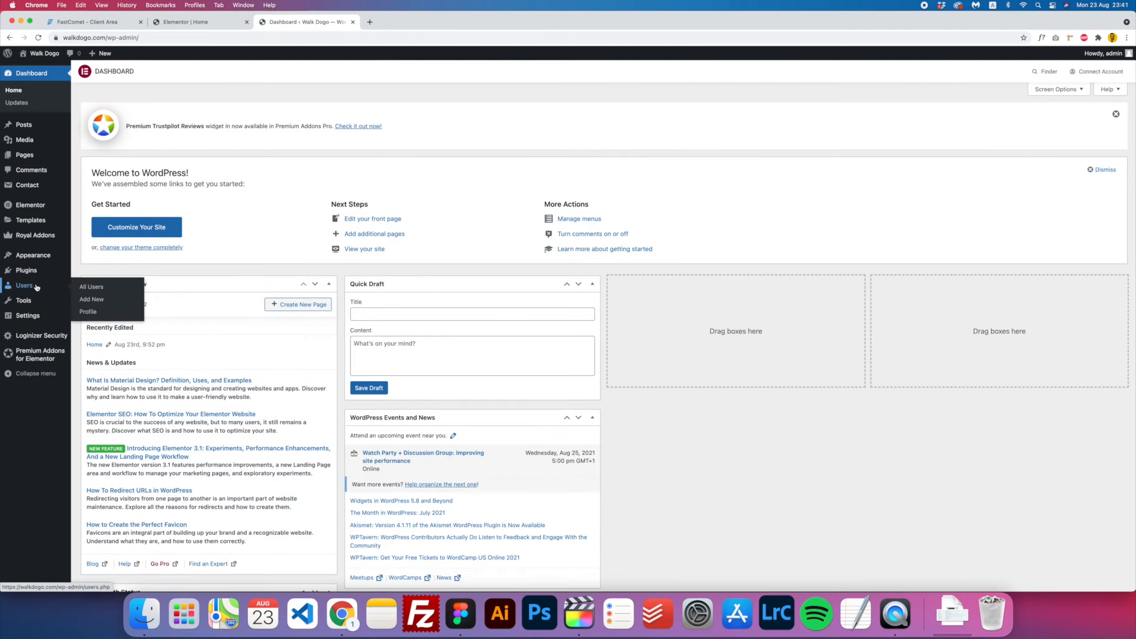
- Edit the admin user's profile to uncheck Show Toolbar when viewing site, and update it
click(119, 288)
mouse_move(127, 198)
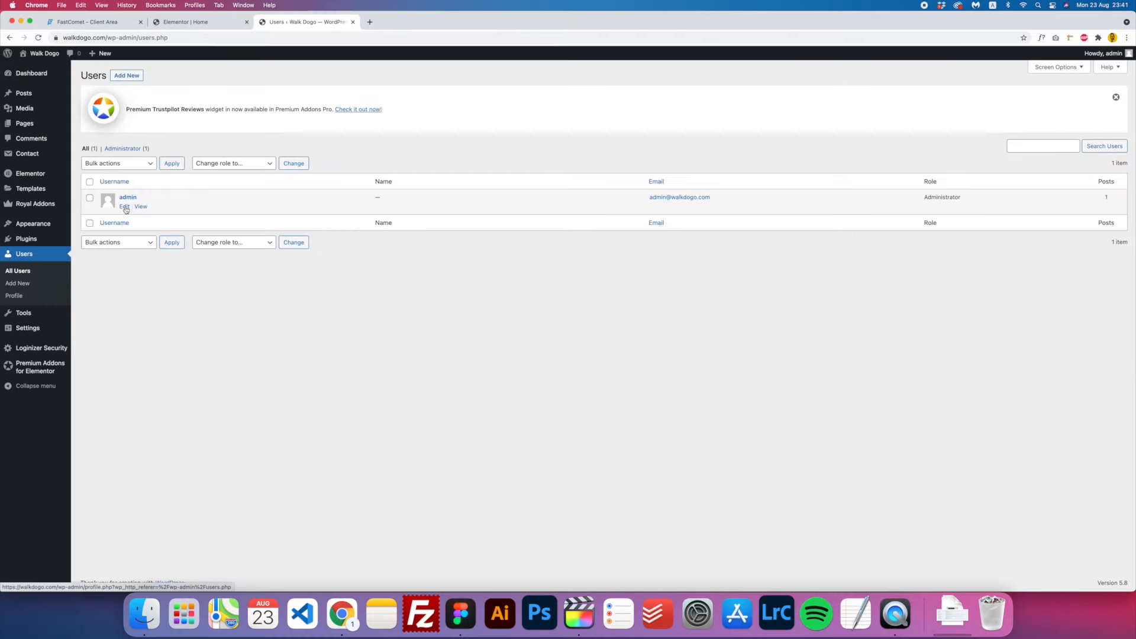
click(125, 207)
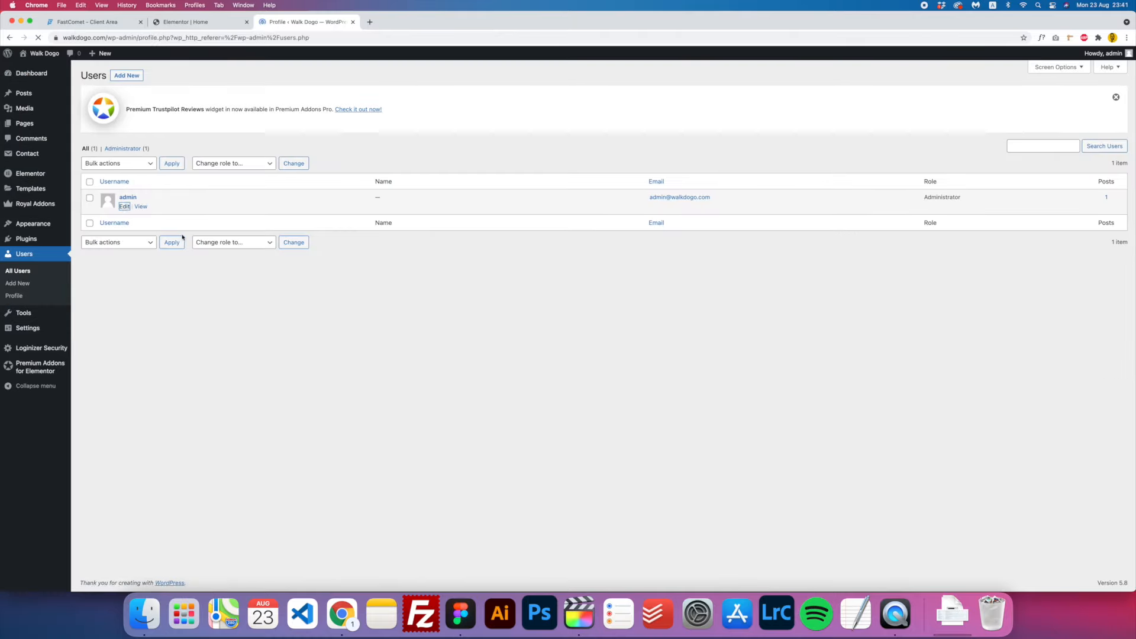
scroll(213, 261, down, 3)
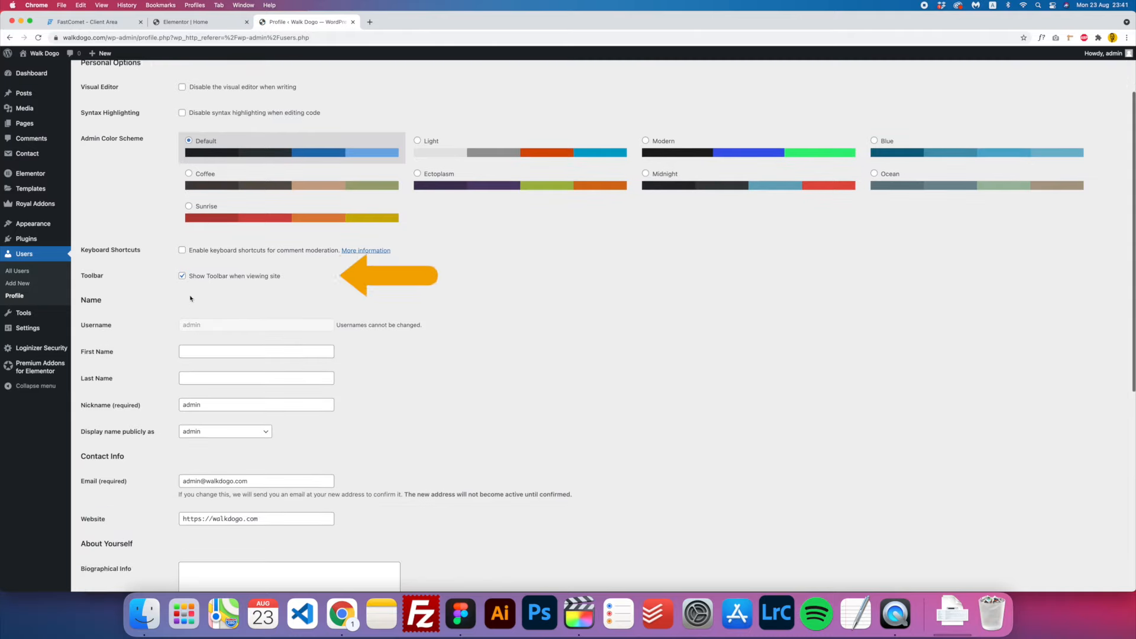
click(230, 279)
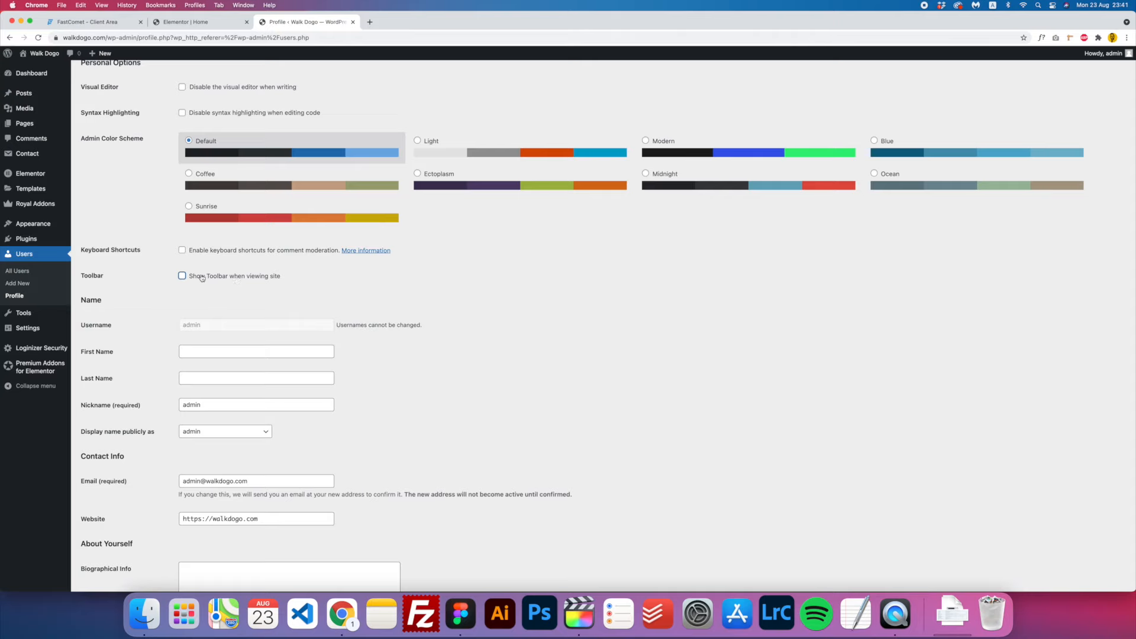
scroll(229, 282, down, 10)
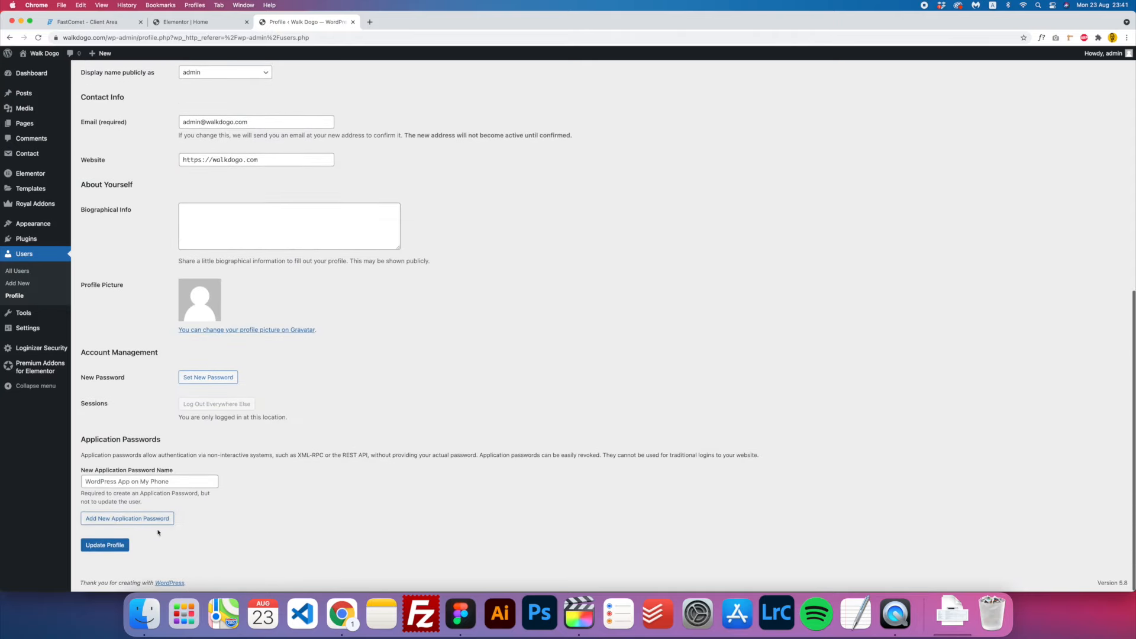
click(110, 551)
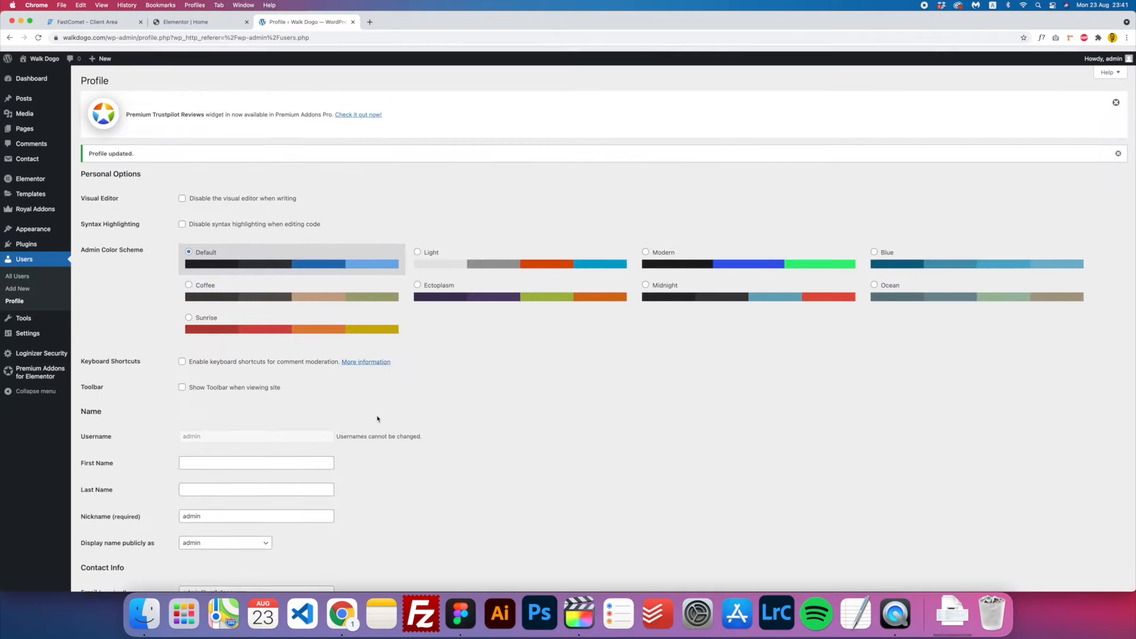
- View the live front page, spot the stray Home title, and return to the Elementor editor menu
click(219, 24)
click(281, 22)
click(45, 54)
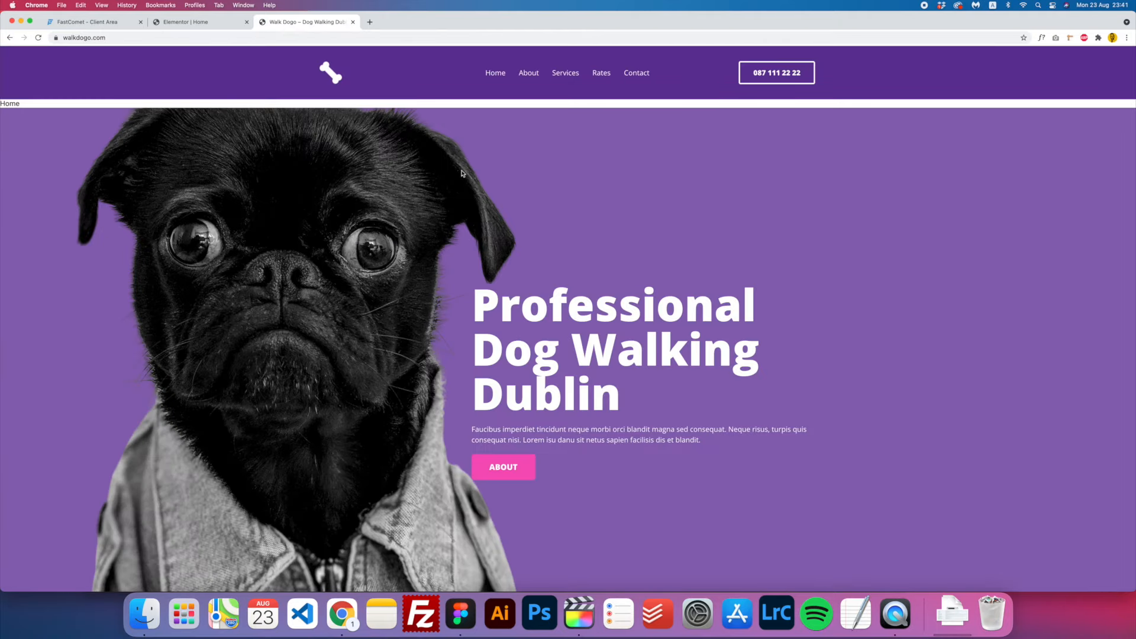
drag(27, 106, 2, 103)
click(203, 27)
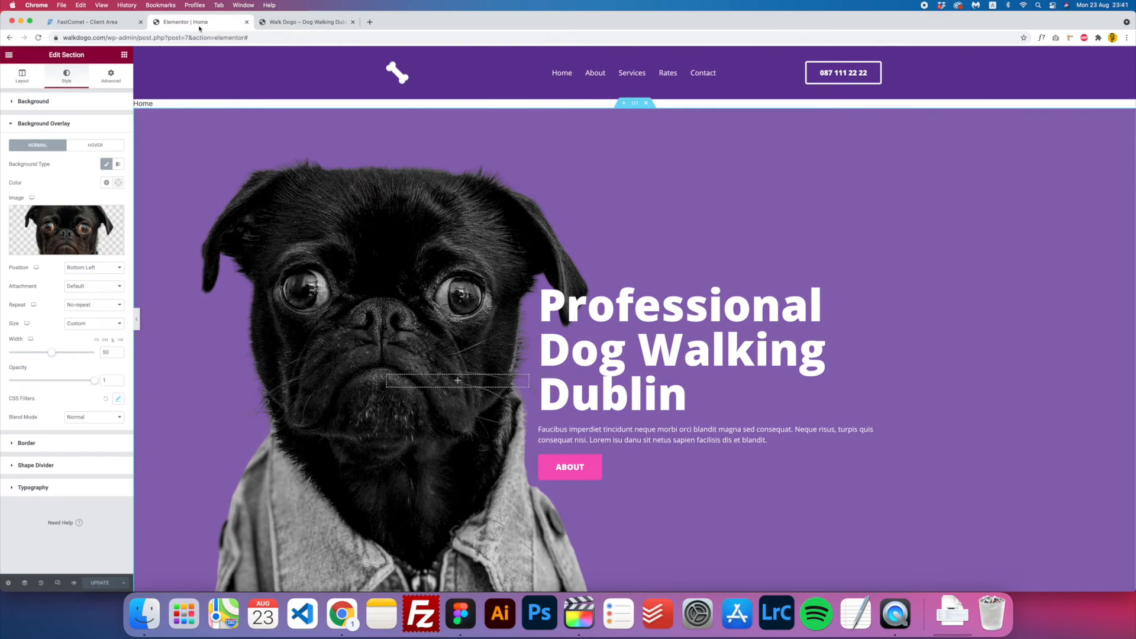
click(9, 56)
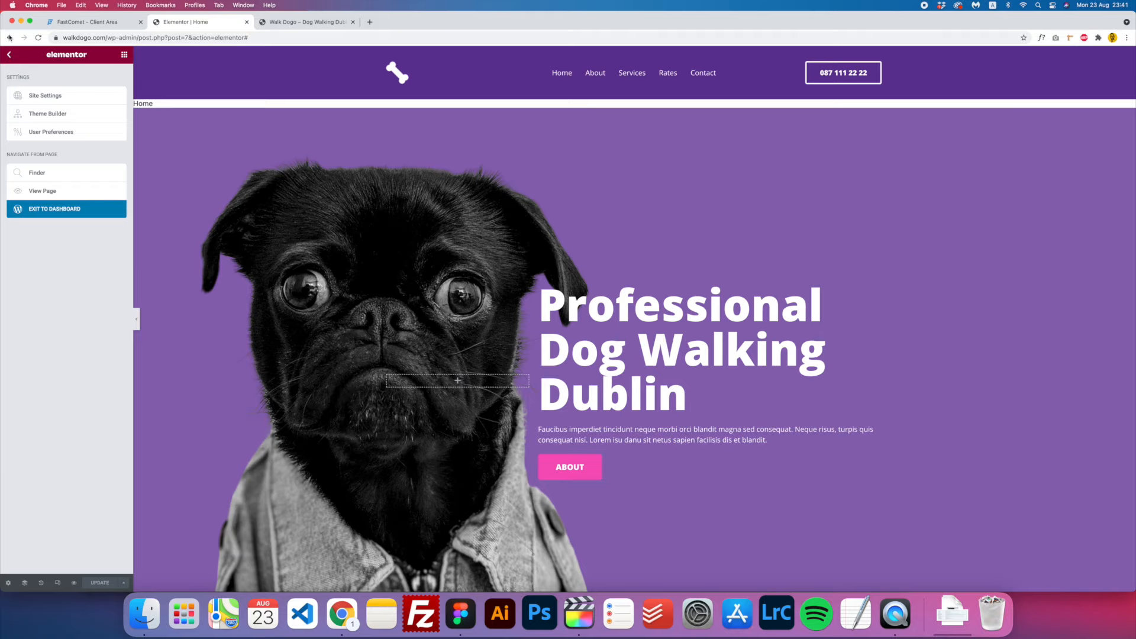
- Switch the Home page template to Elementor Canvas and update, removing the stray Home title
click(51, 210)
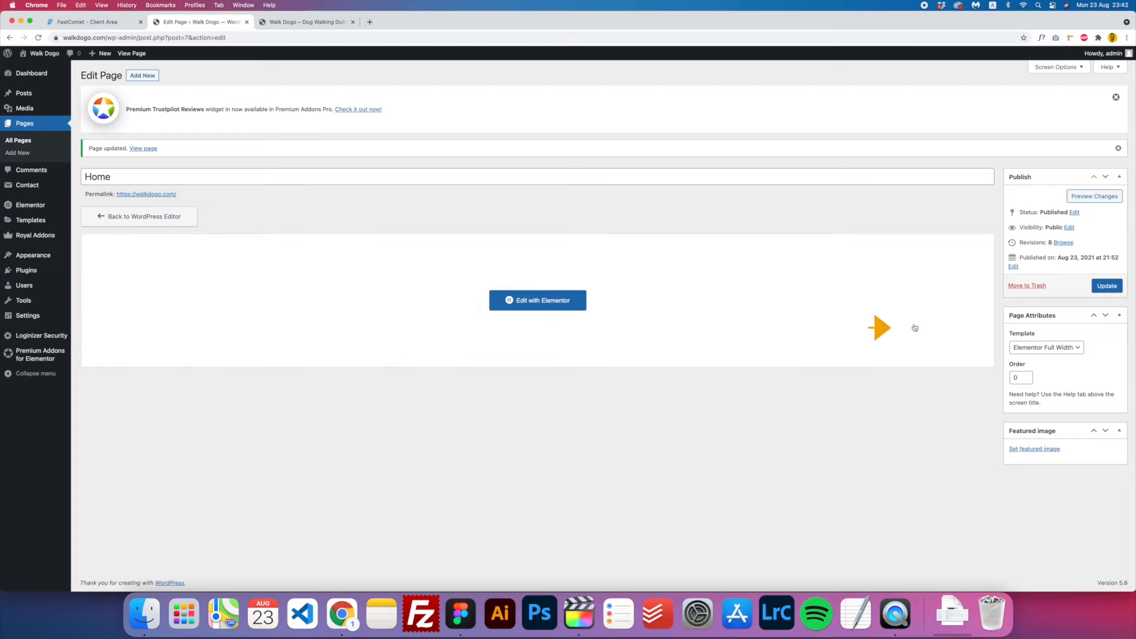
click(1038, 347)
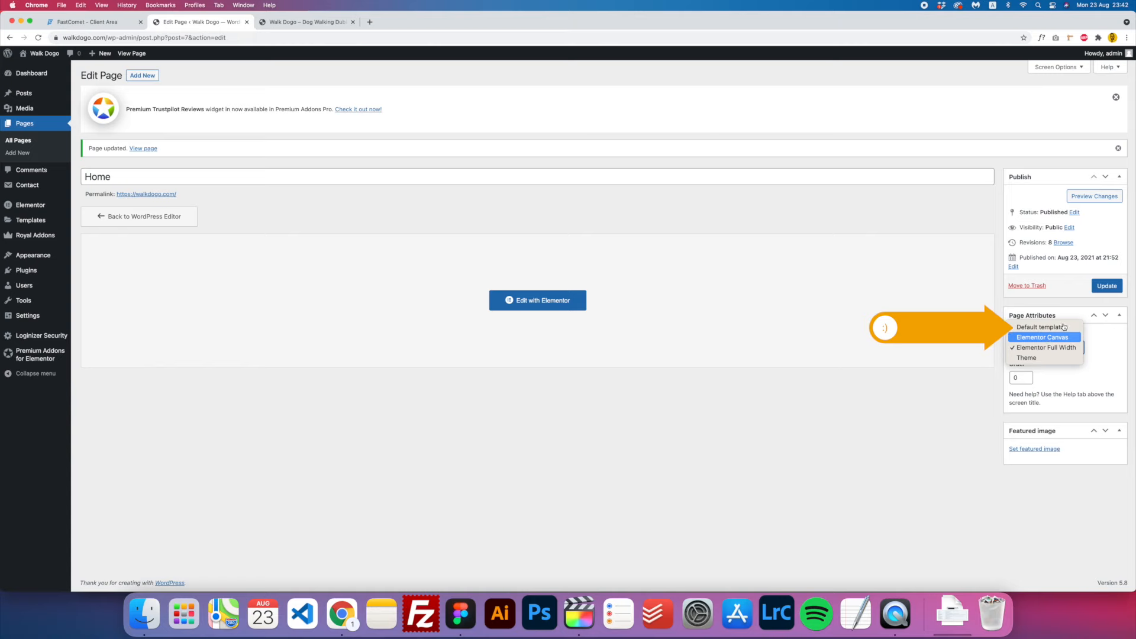
click(1041, 337)
click(1106, 286)
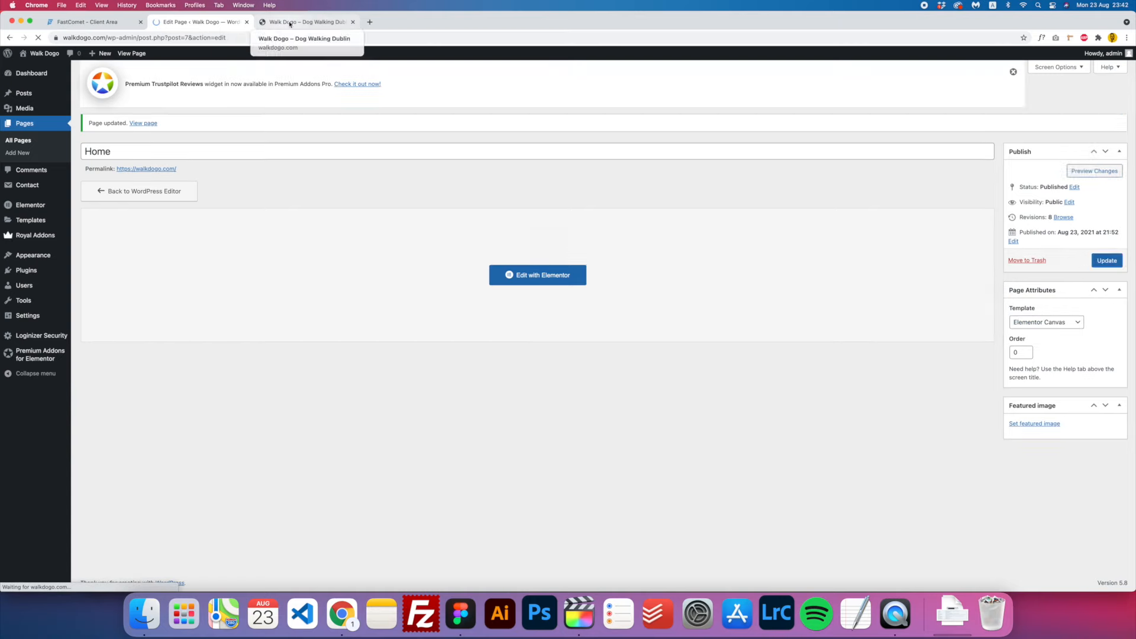
click(281, 23)
click(202, 22)
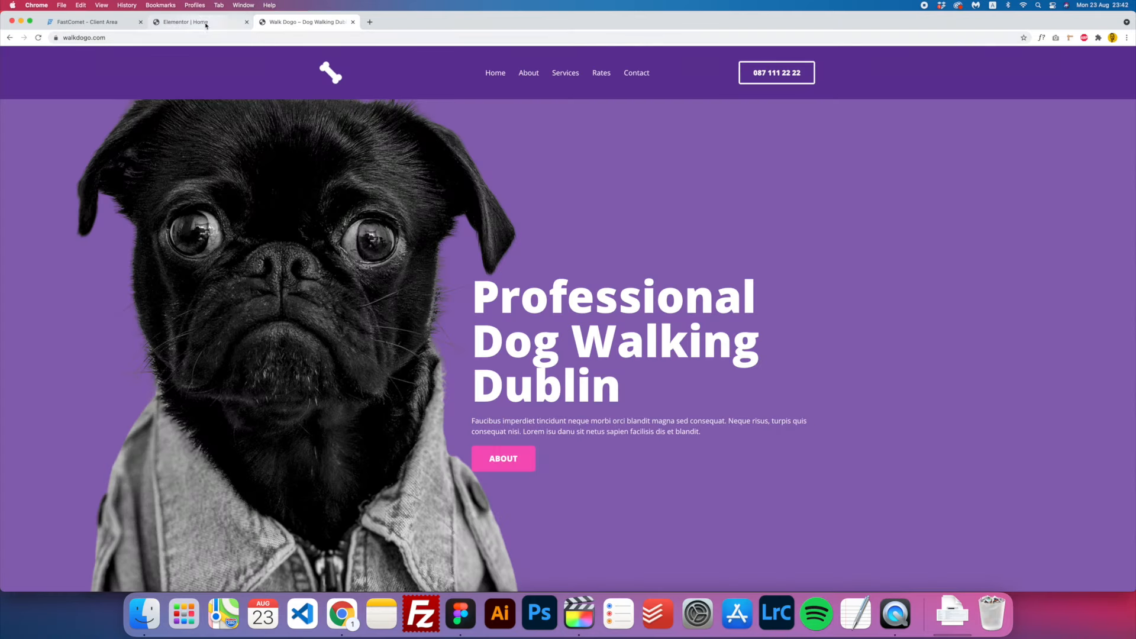
scroll(435, 286, down, 3)
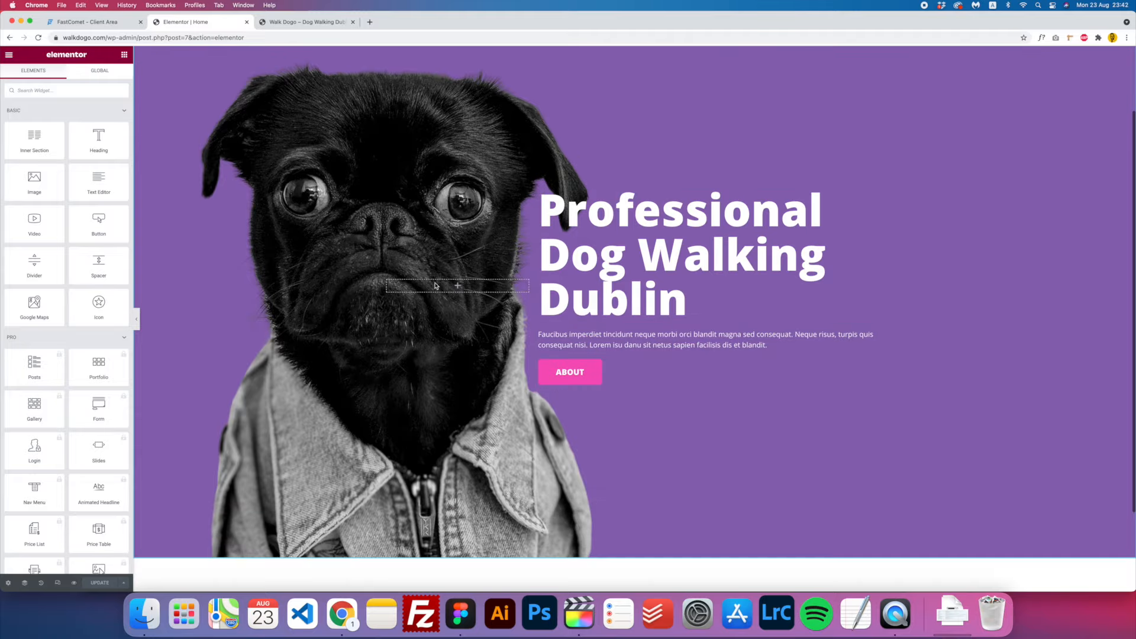
scroll(499, 358, up, 3)
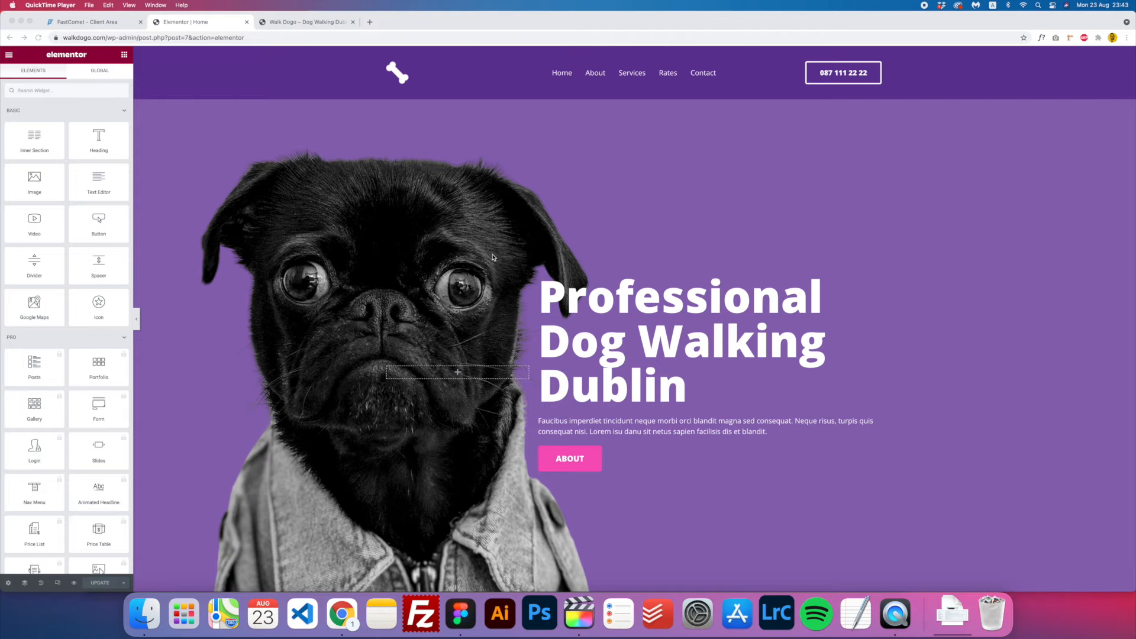
- Check the Figma design, then add a single-column section below the purple hero
scroll(493, 257, down, 1)
click(461, 614)
scroll(503, 397, down, 4)
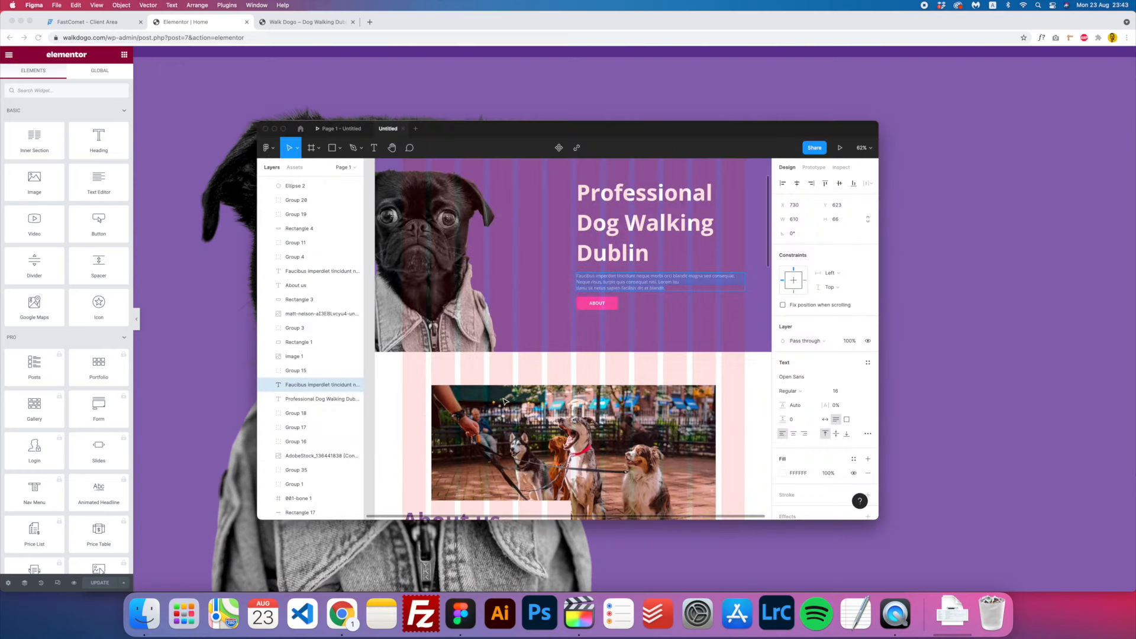
scroll(503, 398, down, 1)
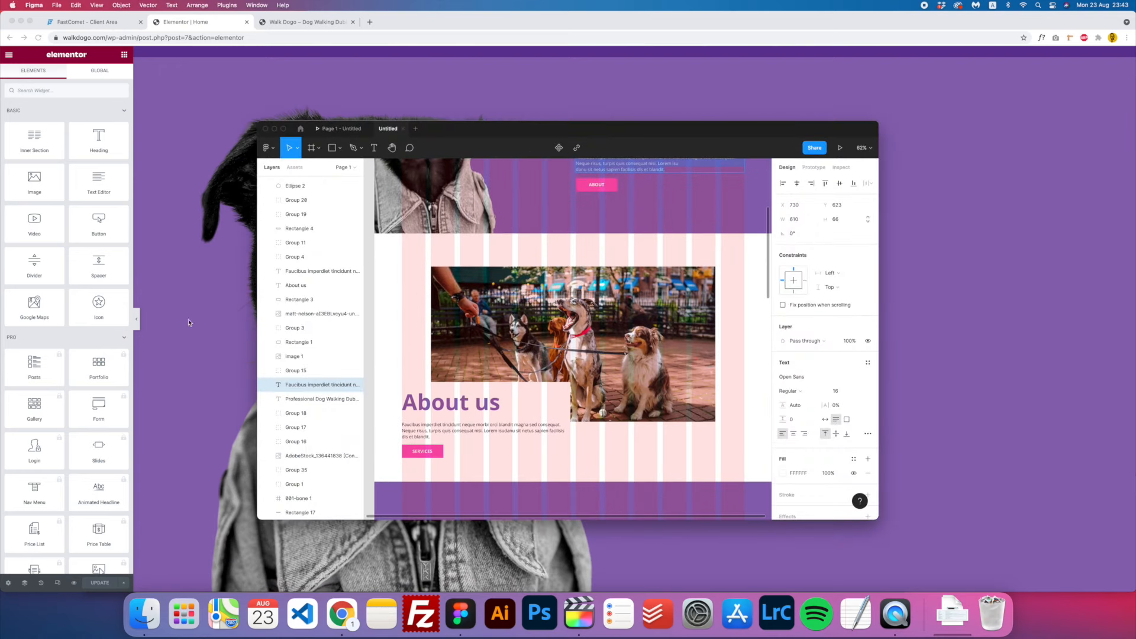
click(225, 315)
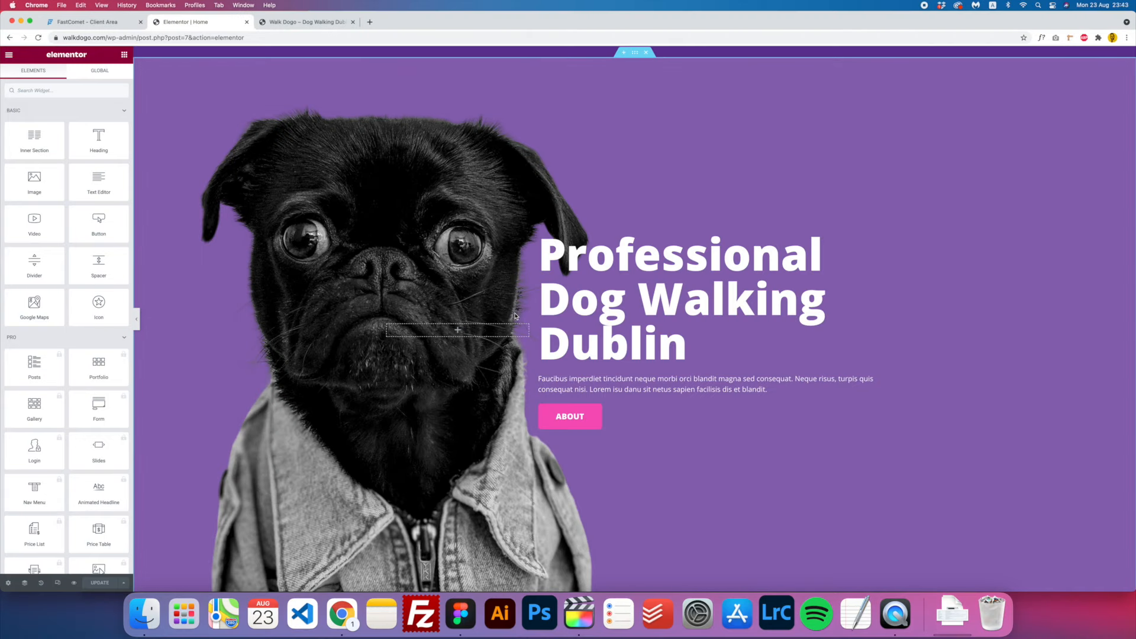
scroll(511, 325, down, 5)
scroll(512, 327, down, 1)
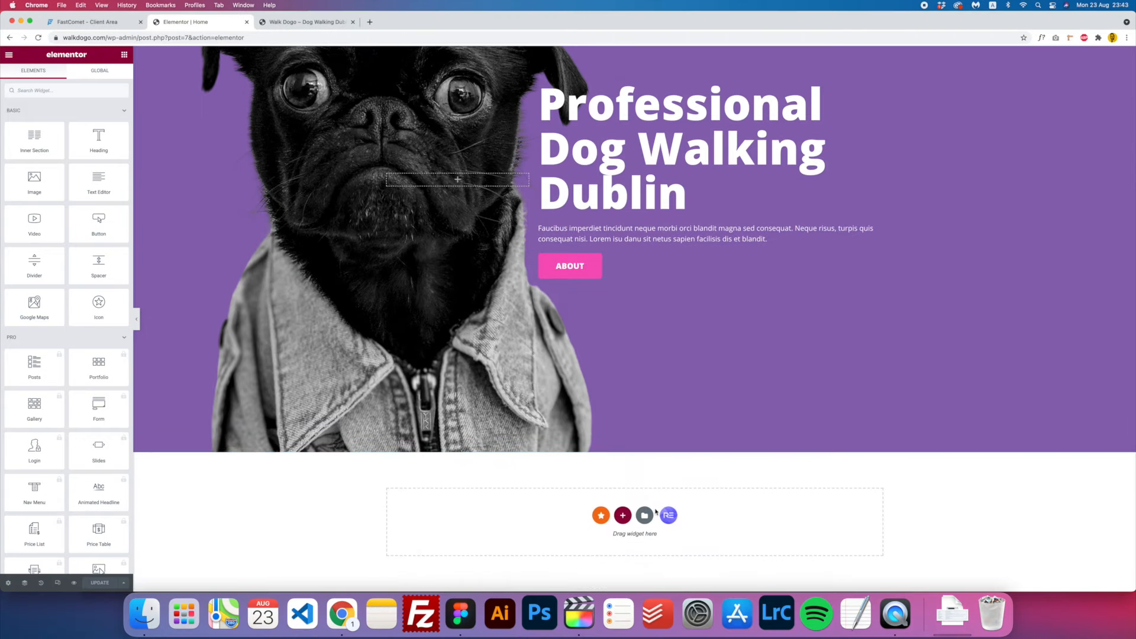
click(623, 516)
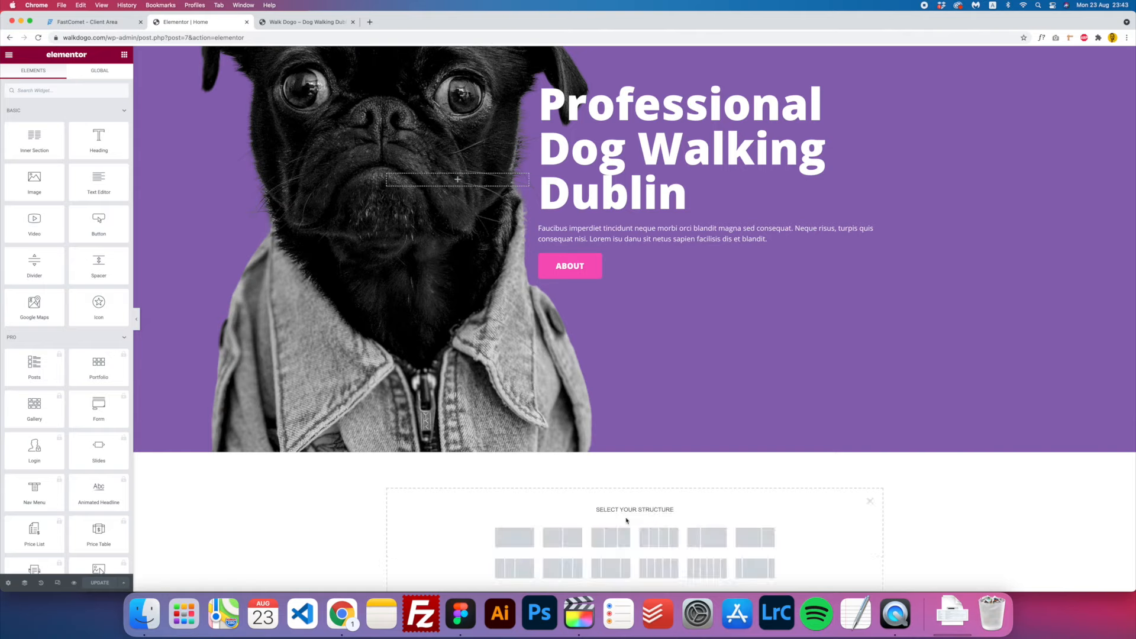
scroll(550, 431, down, 1)
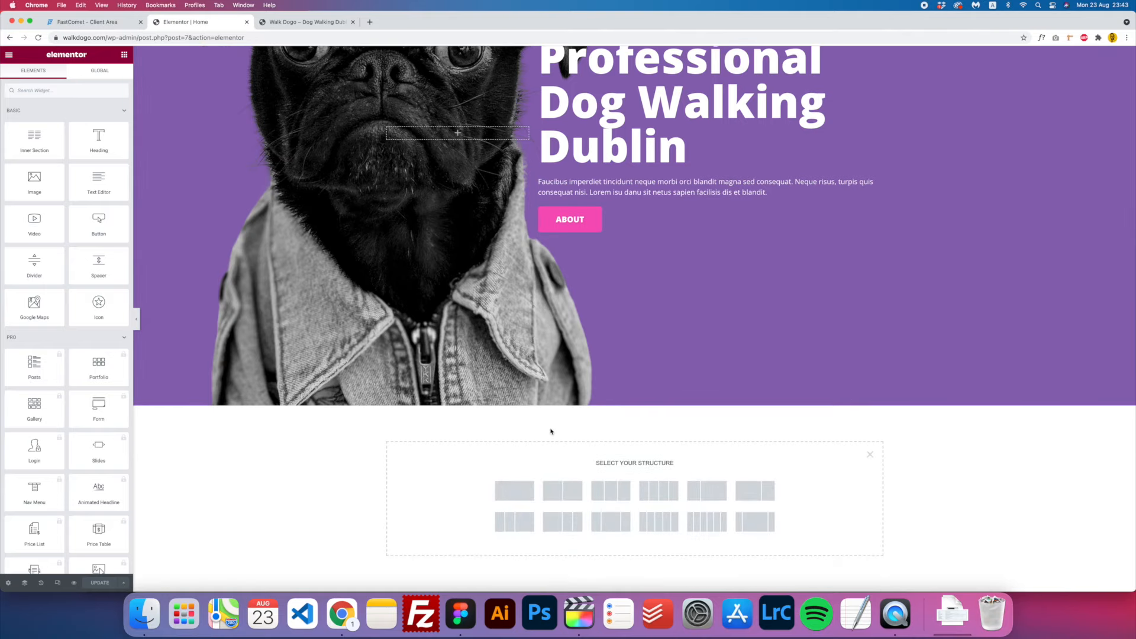
click(523, 497)
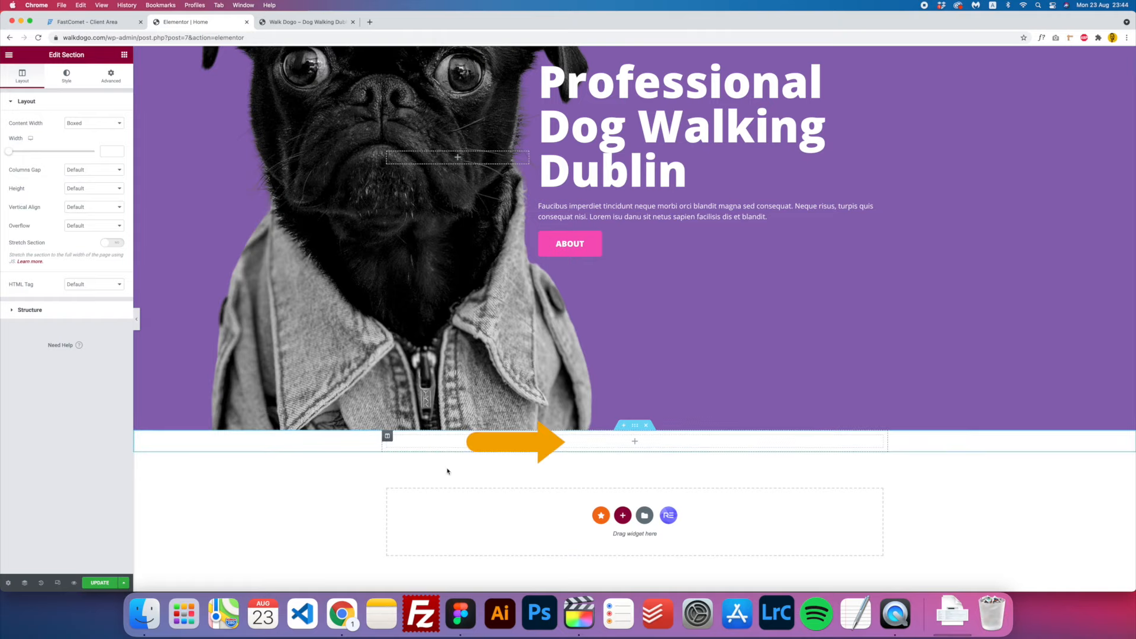
click(635, 443)
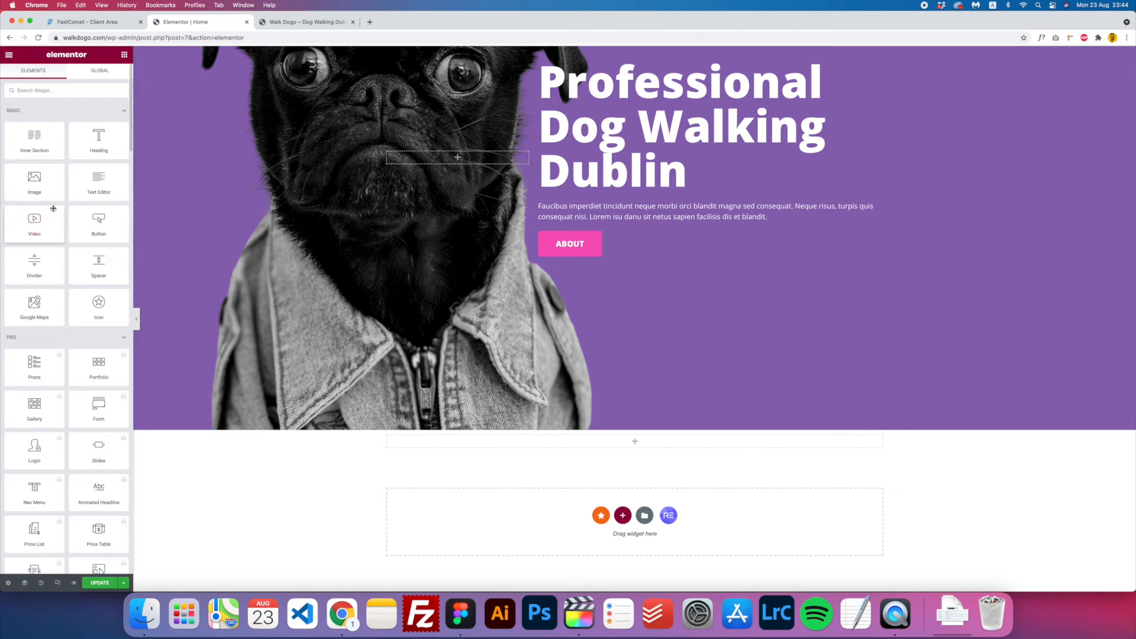
- Place an Image Carousel widget, found by searching 'carous', in the column and open its gallery picker
click(48, 92)
text(carouse)
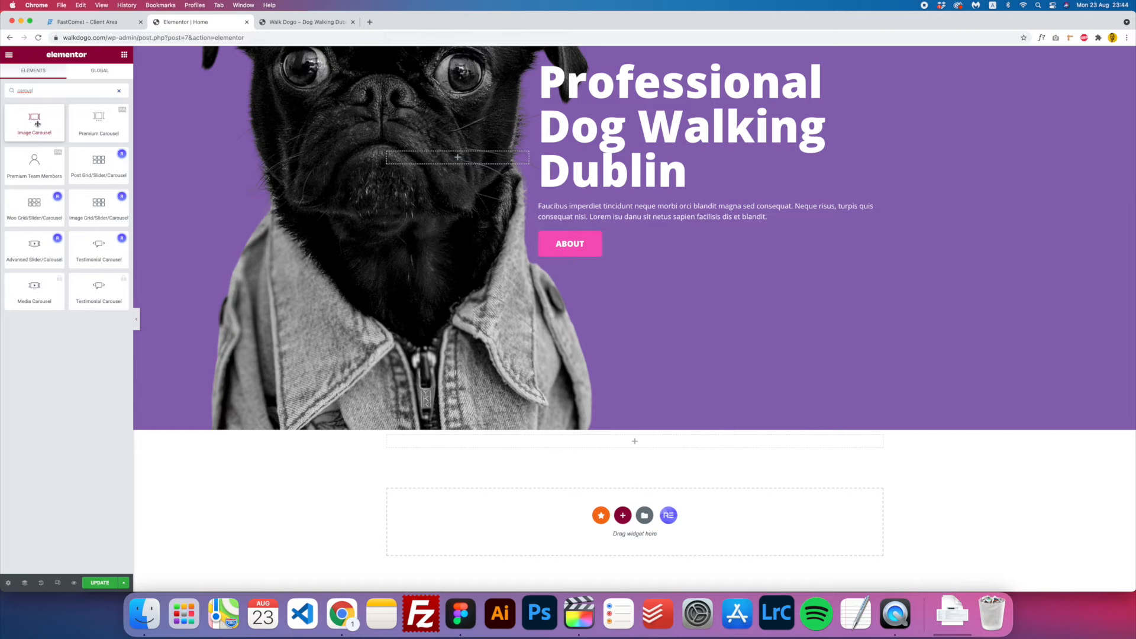
drag(35, 122, 658, 441)
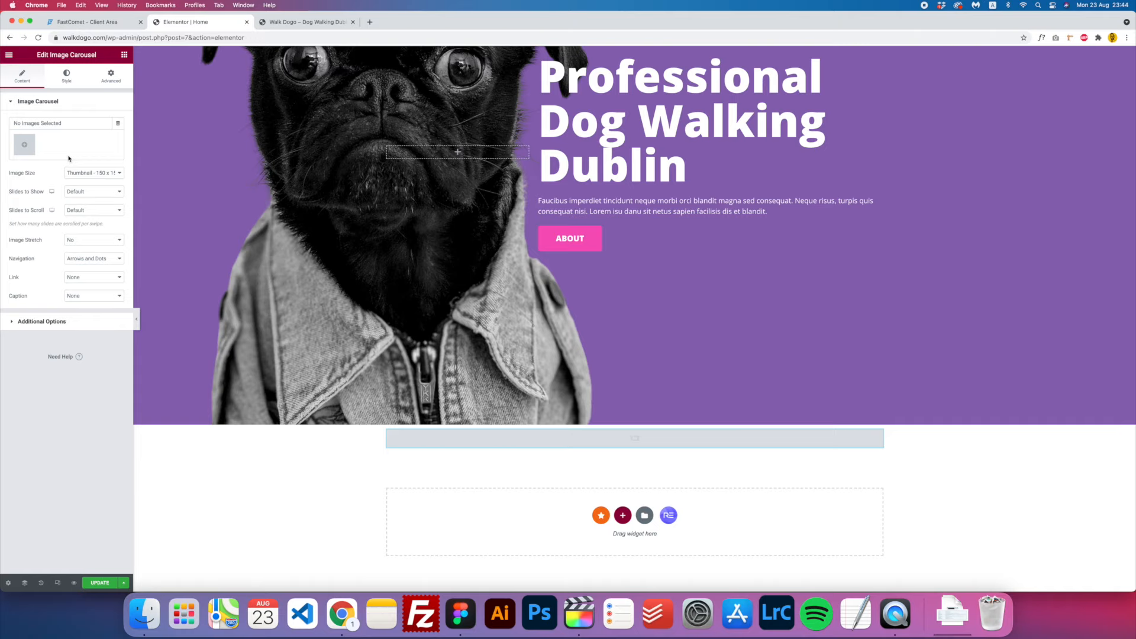
click(26, 152)
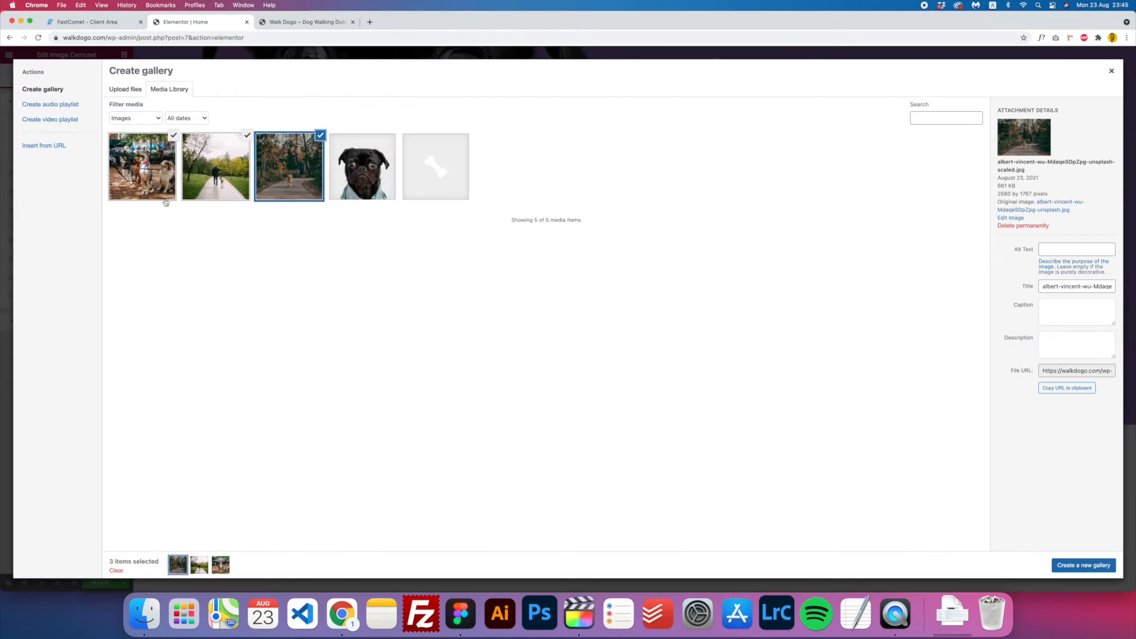
- Reselect the three photos in order: forest path, park path, then dogs
click(161, 161)
click(174, 136)
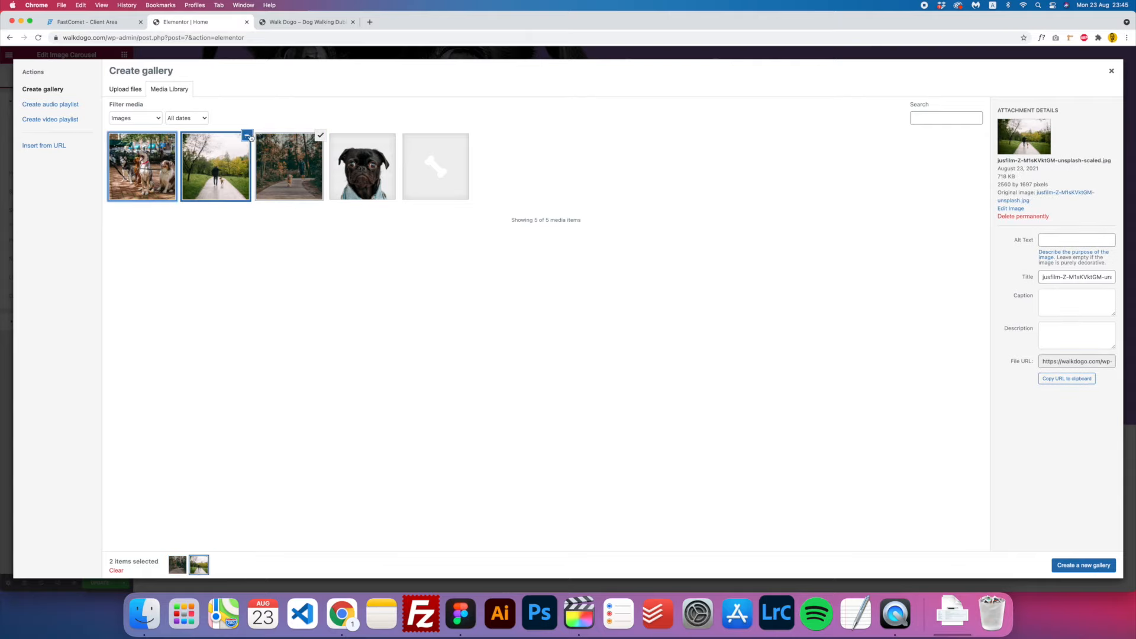
click(250, 136)
click(291, 171)
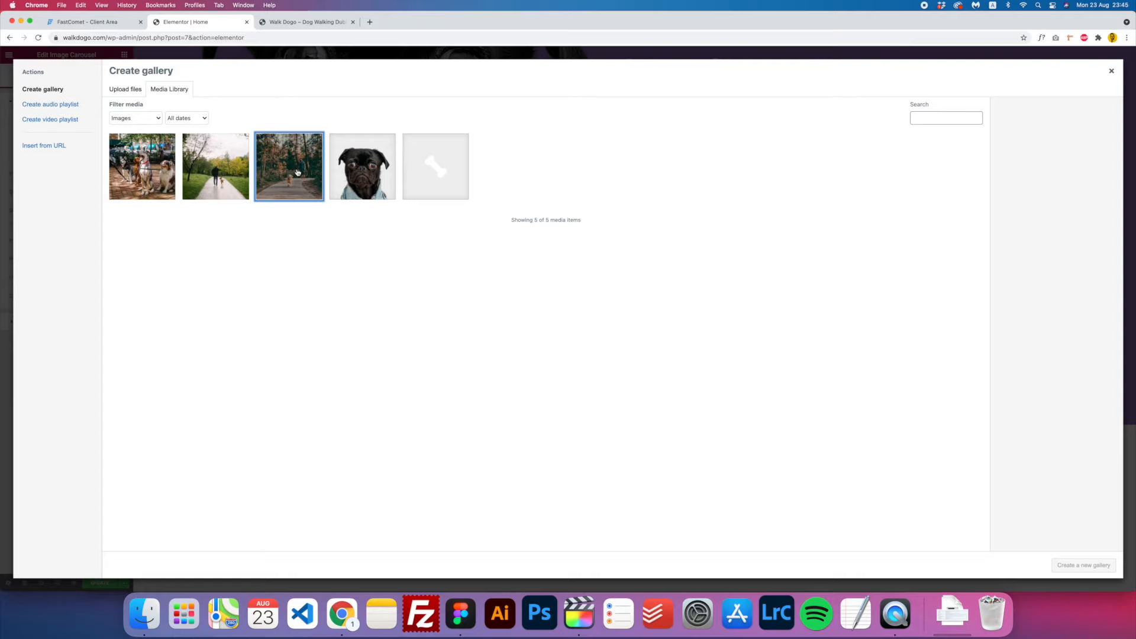
click(299, 170)
click(222, 175)
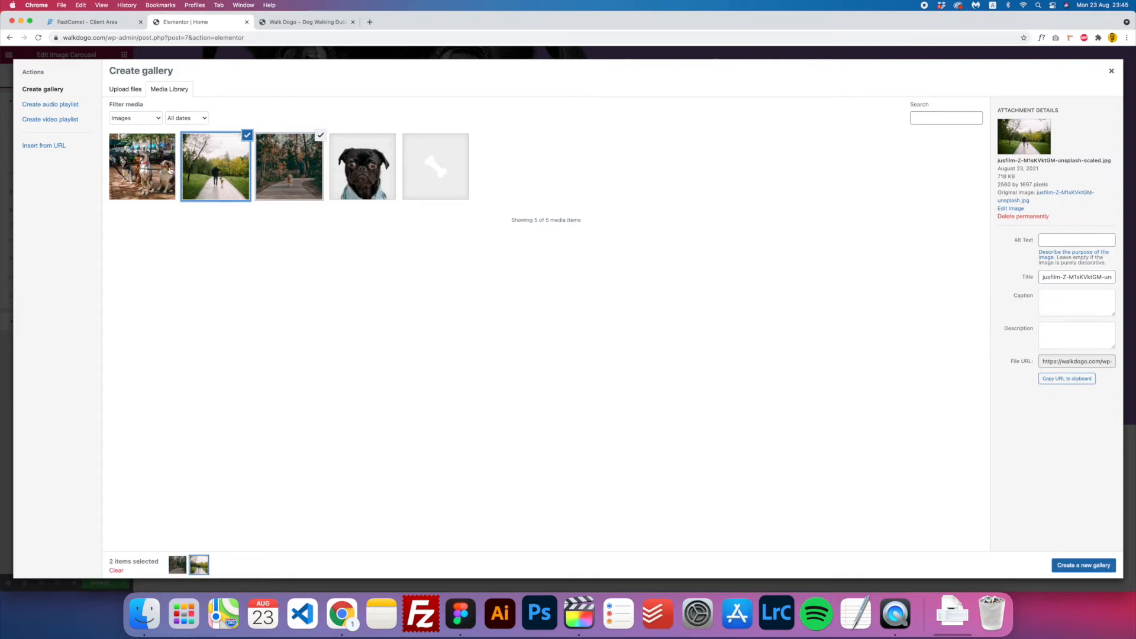
click(168, 171)
- Review the attachment details of each of the three selected photos
click(299, 180)
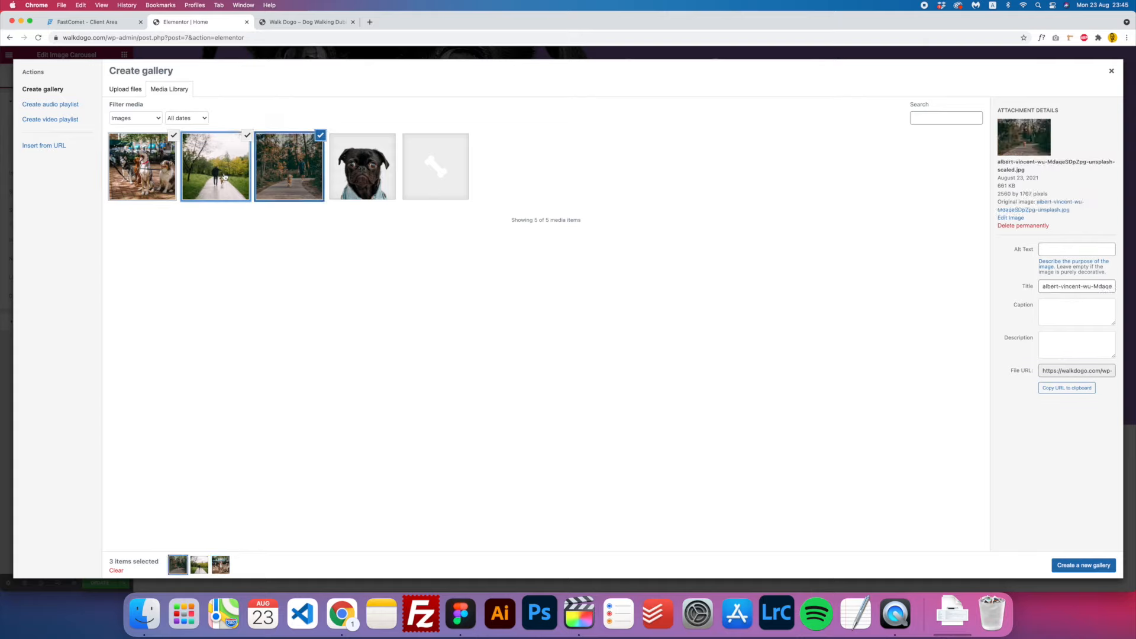
click(198, 173)
click(165, 172)
click(214, 172)
click(272, 175)
click(217, 173)
click(160, 172)
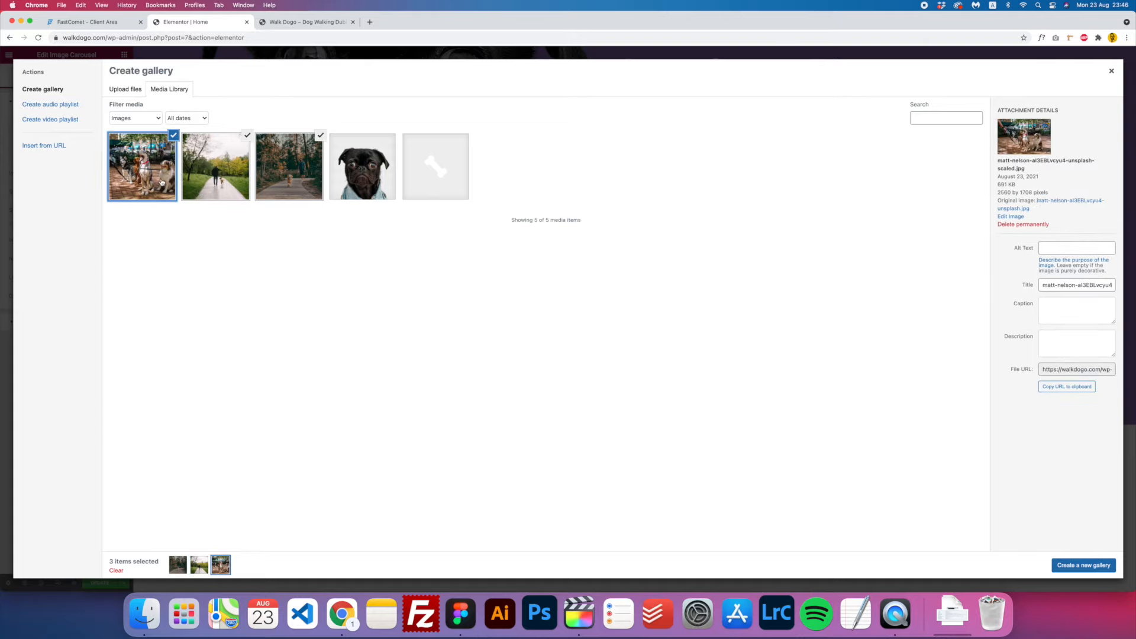
- Paste alt text into the dogs, park path and forest path photos' Attachment Details
triple_click(1050, 284)
click(1056, 247)
key(super+v)
click(233, 202)
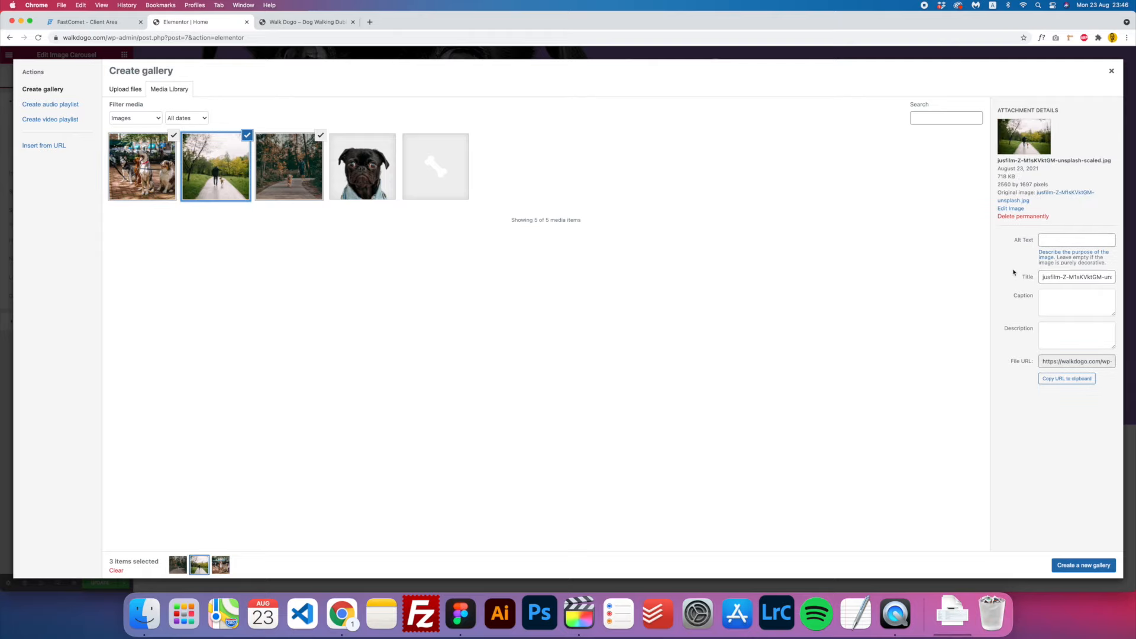
click(1056, 242)
key(super+v)
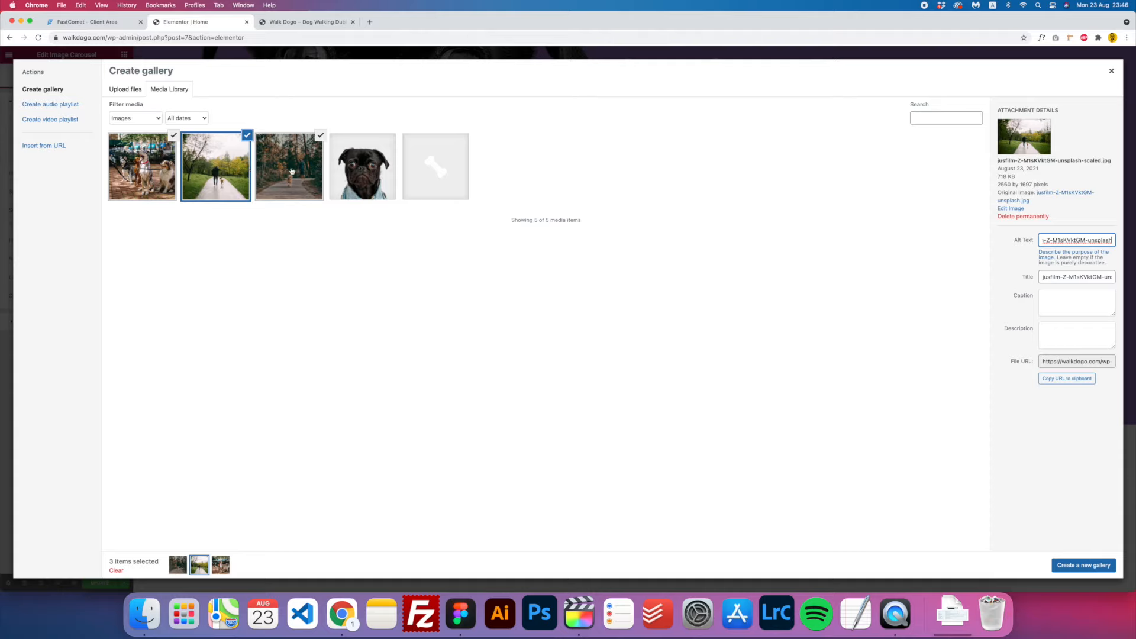
click(292, 171)
click(1049, 285)
key(super+a)
key(super+c)
click(1059, 251)
key(super+v)
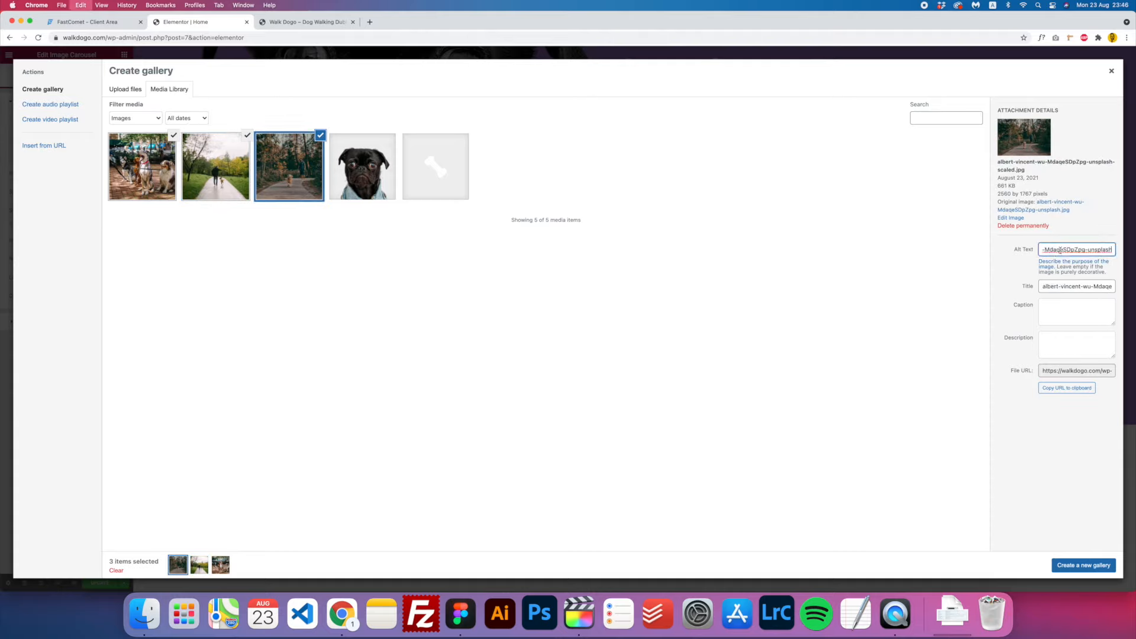
click(158, 188)
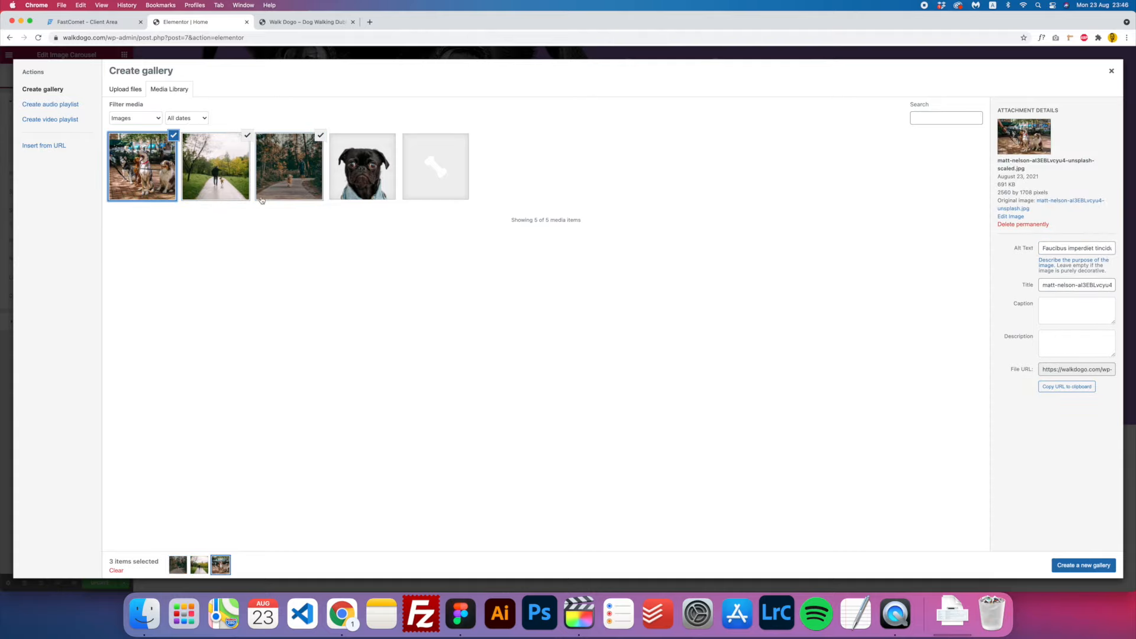
- Create a new gallery from the three photos and insert it into the carousel
click(1068, 565)
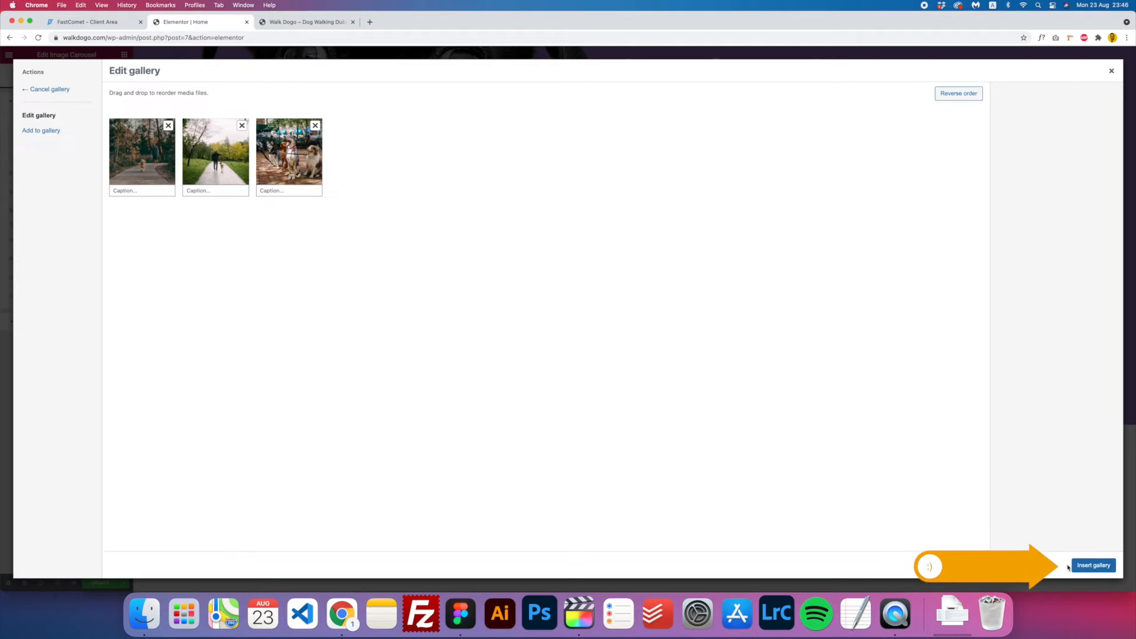
click(130, 192)
click(1090, 565)
- Set Image Size to Full, Slides to Show to 1, and Navigation to Arrows
scroll(592, 343, down, 1)
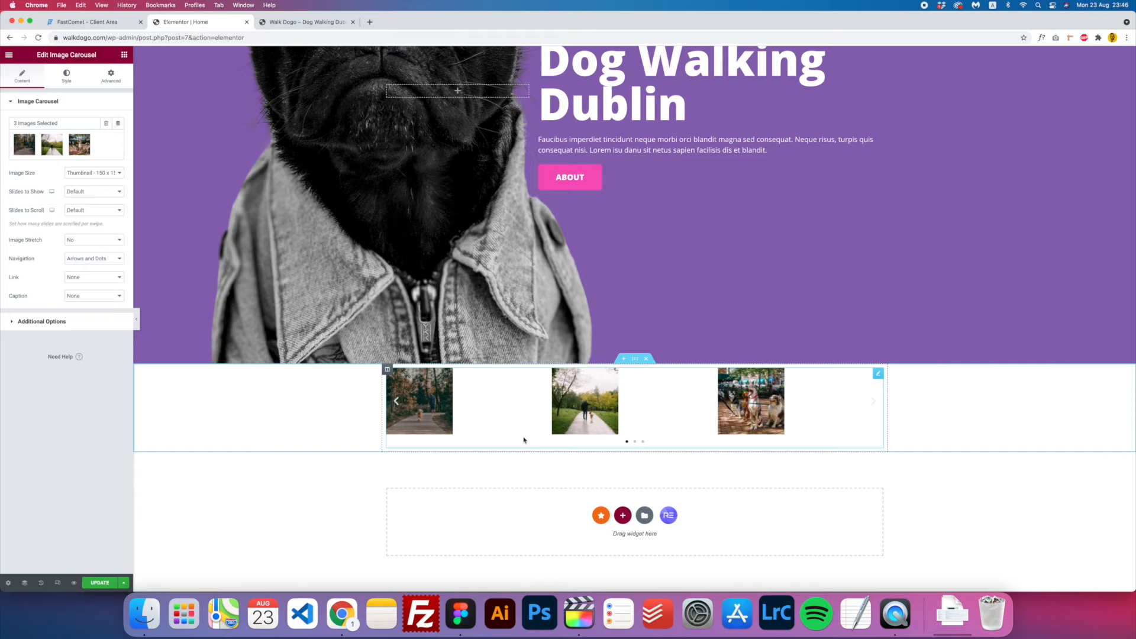
click(103, 176)
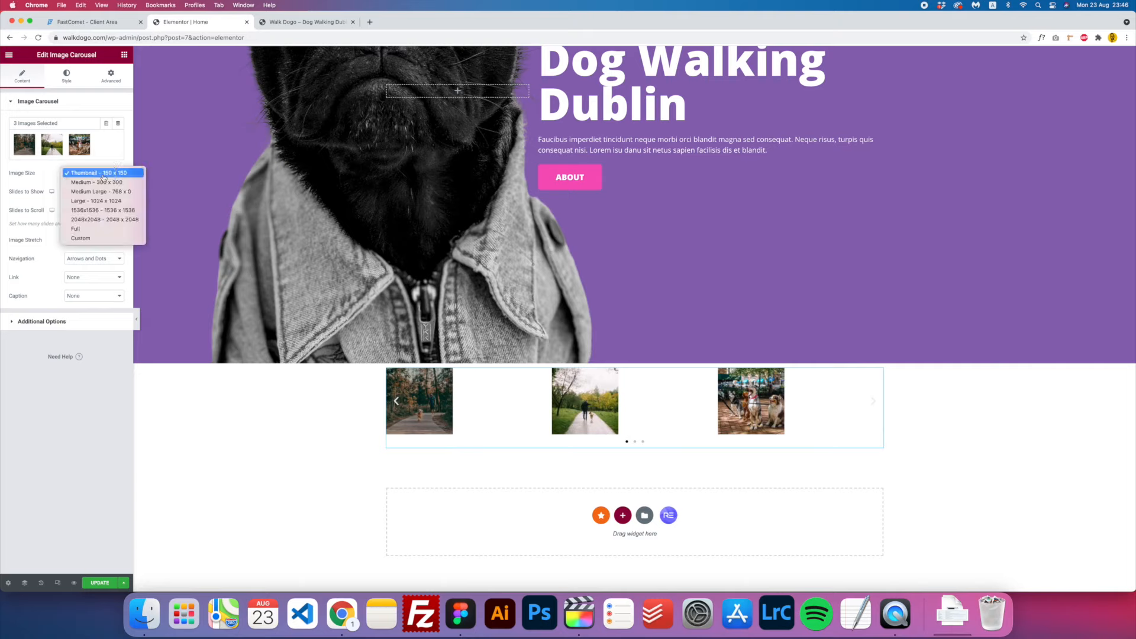
click(98, 229)
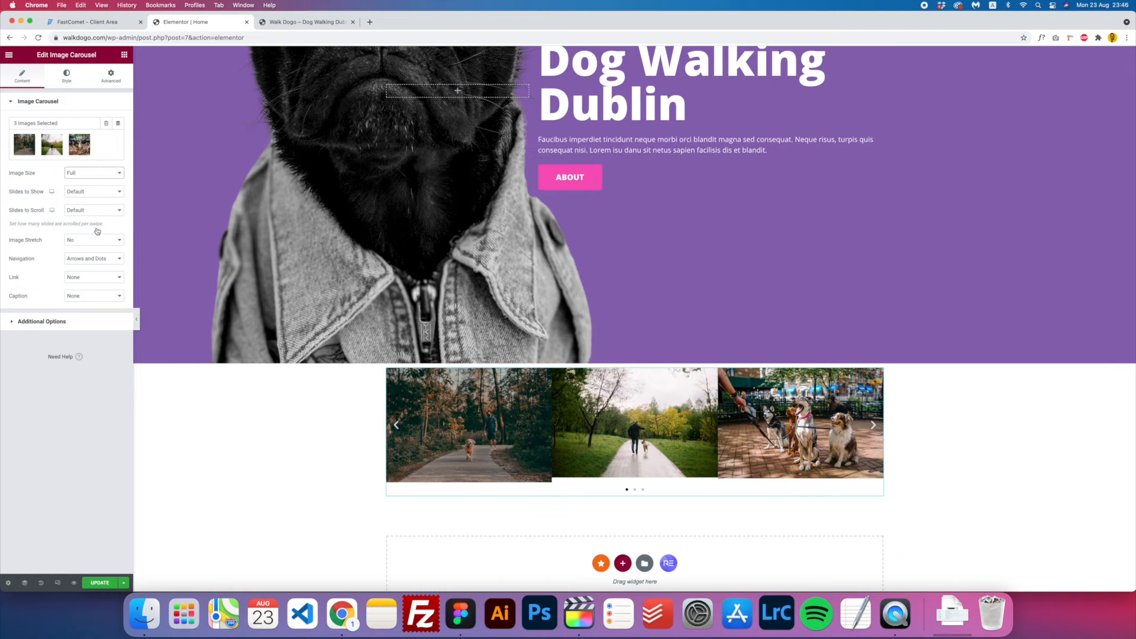
click(88, 193)
click(87, 99)
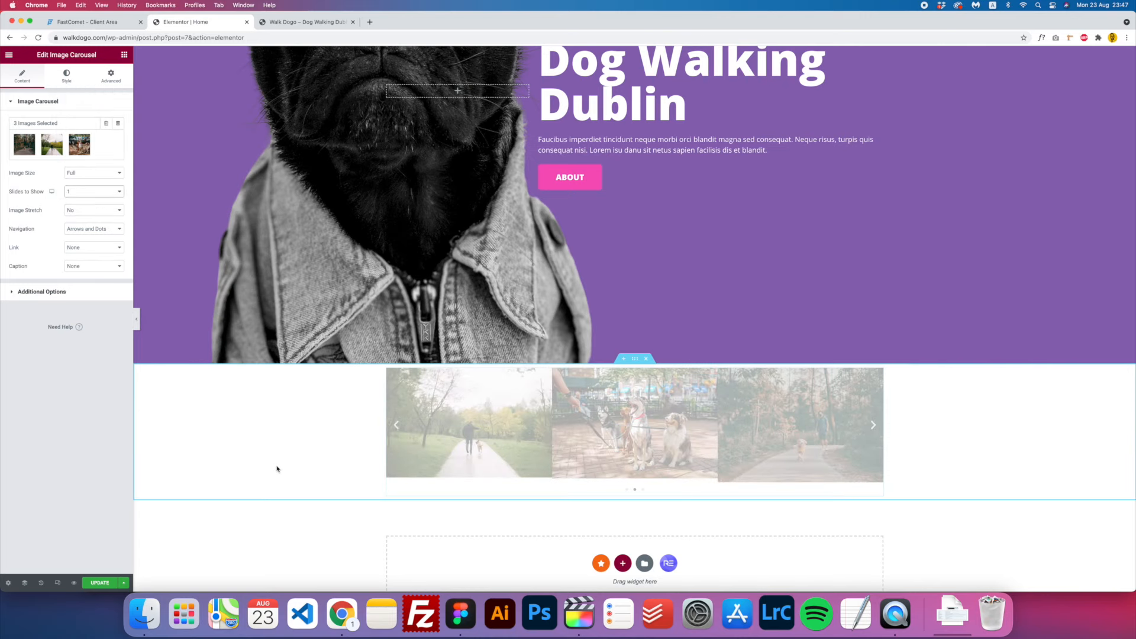
scroll(287, 450, down, 5)
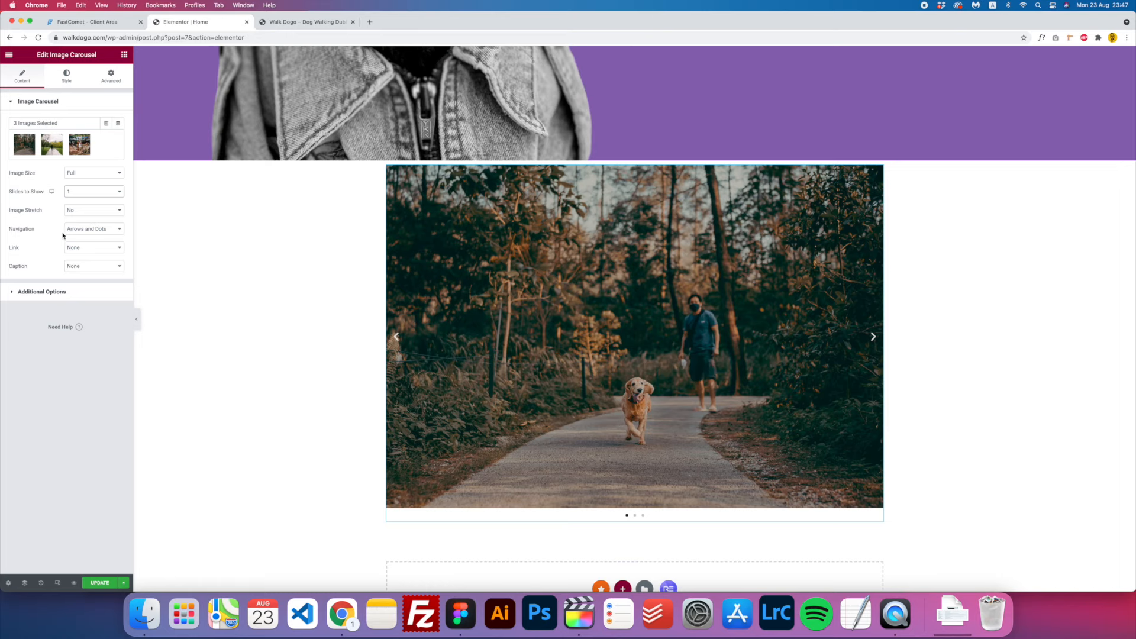
click(83, 231)
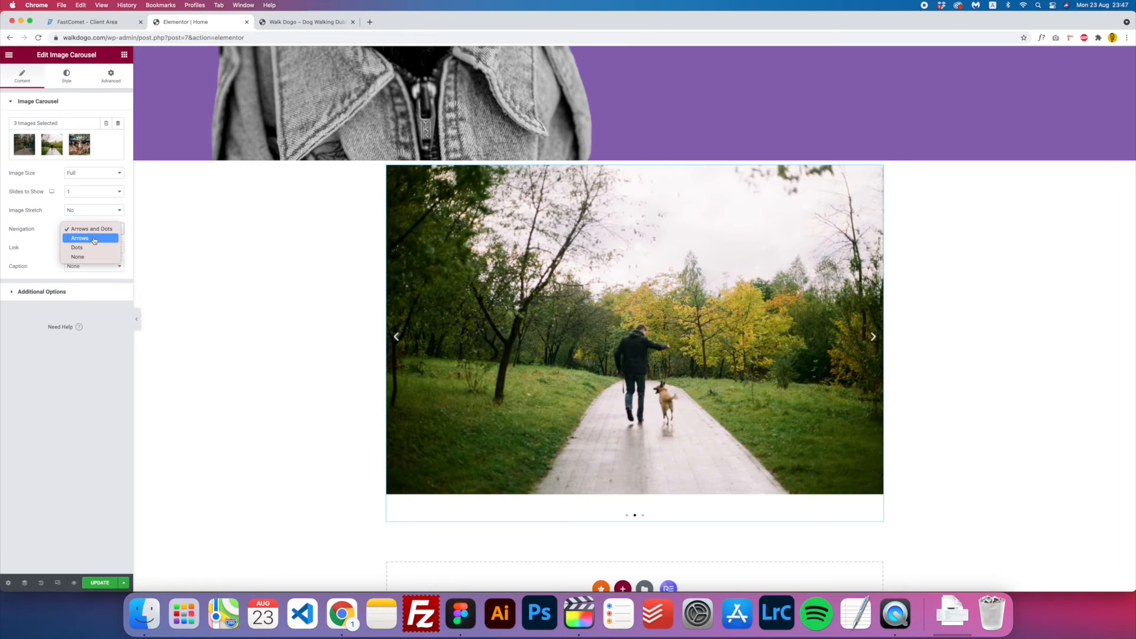
click(94, 238)
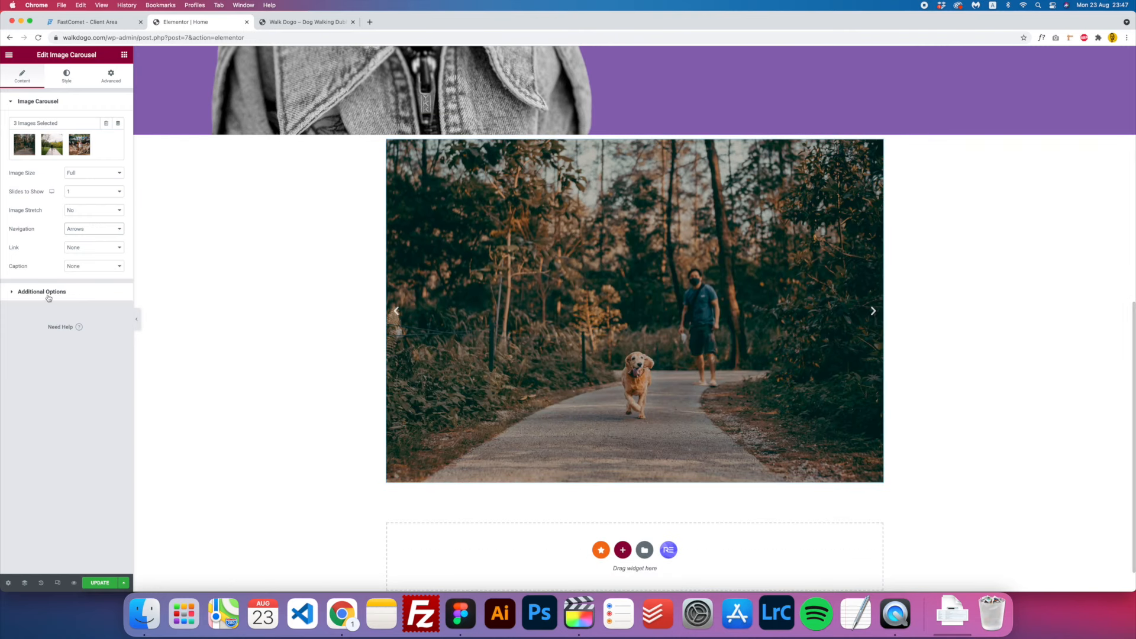
- In Additional Options, try the Fade effect, then set the transition back to Slide
click(49, 298)
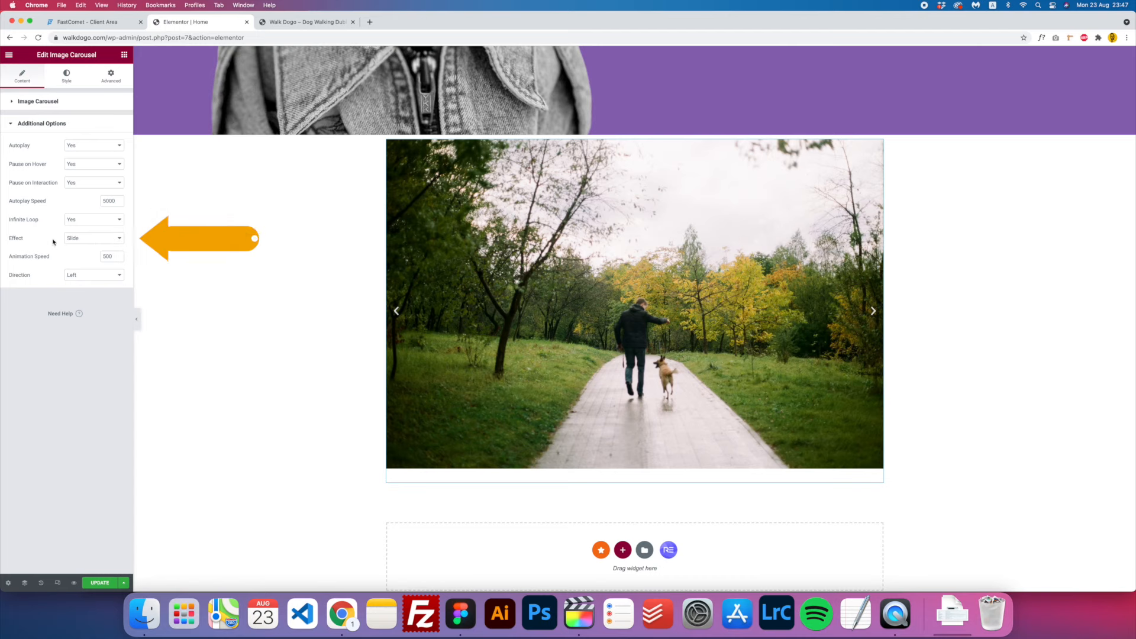
click(109, 243)
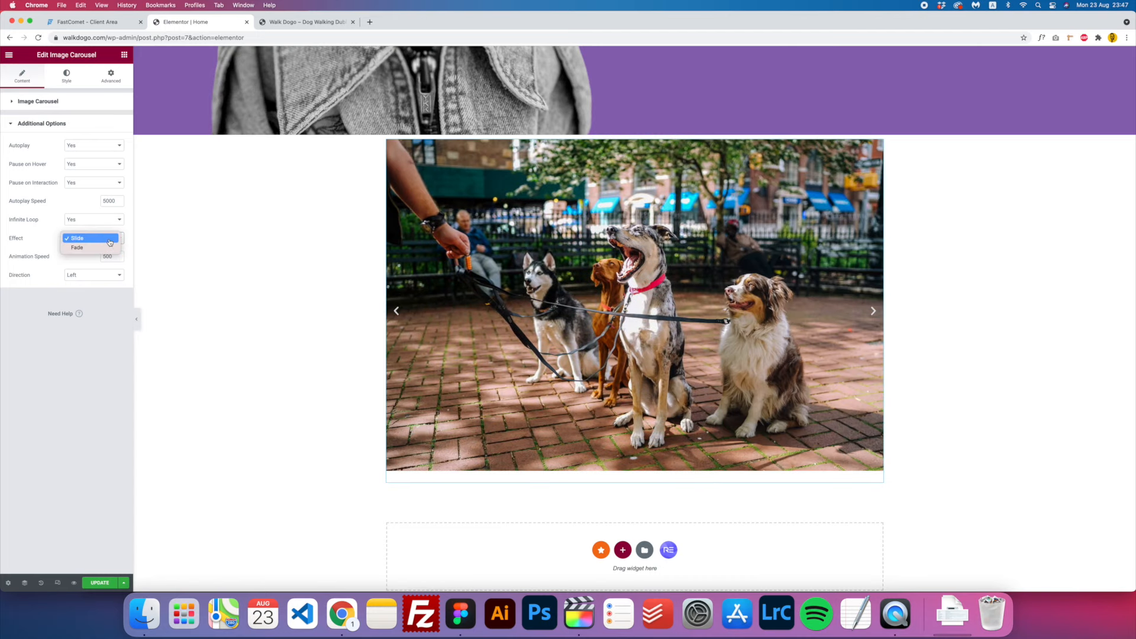
click(105, 247)
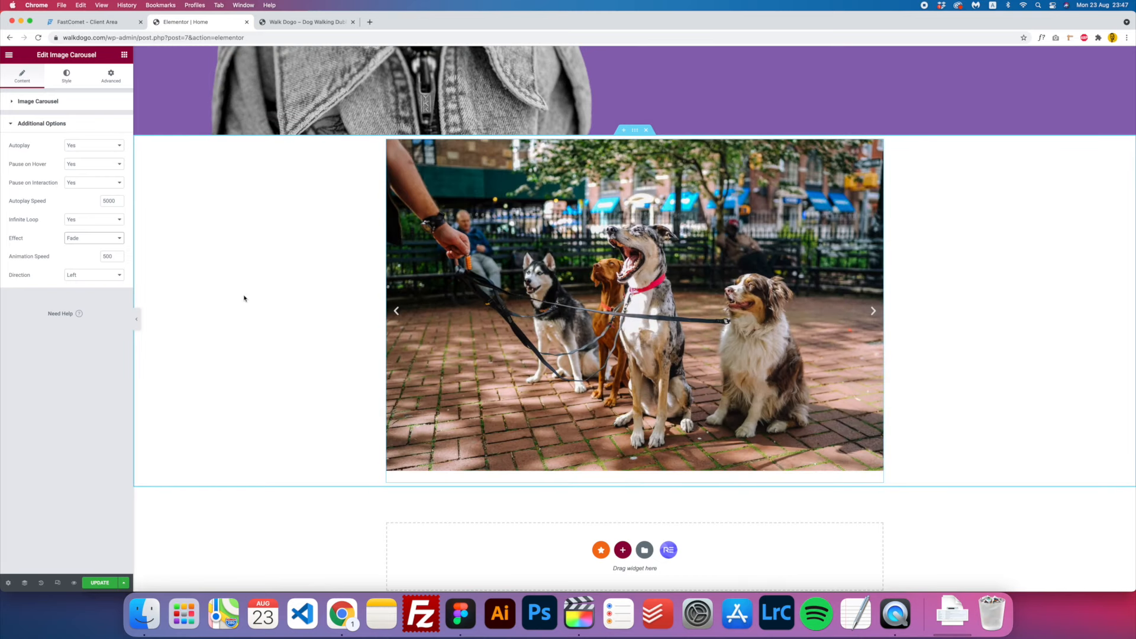
click(81, 238)
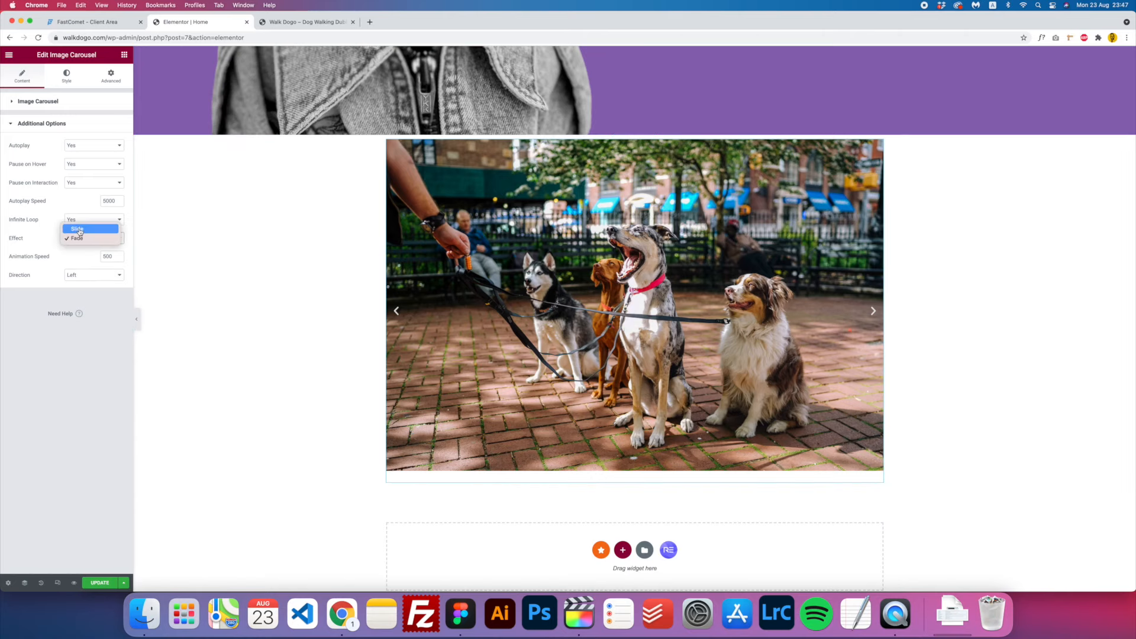
click(78, 229)
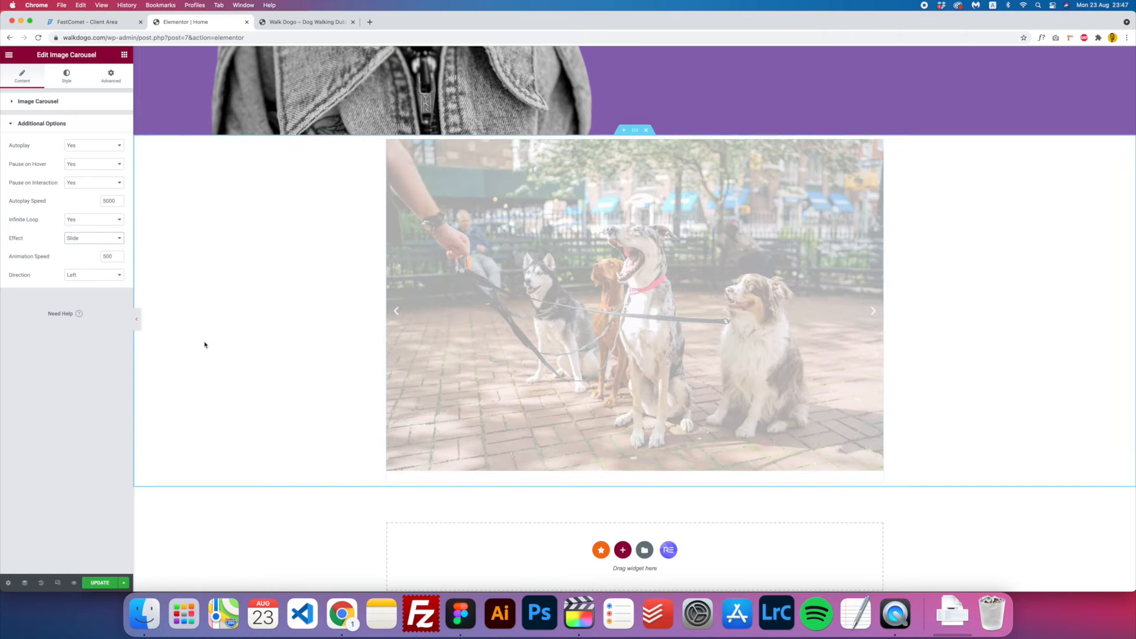
- Enlarge the carousel arrows to size 60, save the page, and bring up the Figma design
click(62, 79)
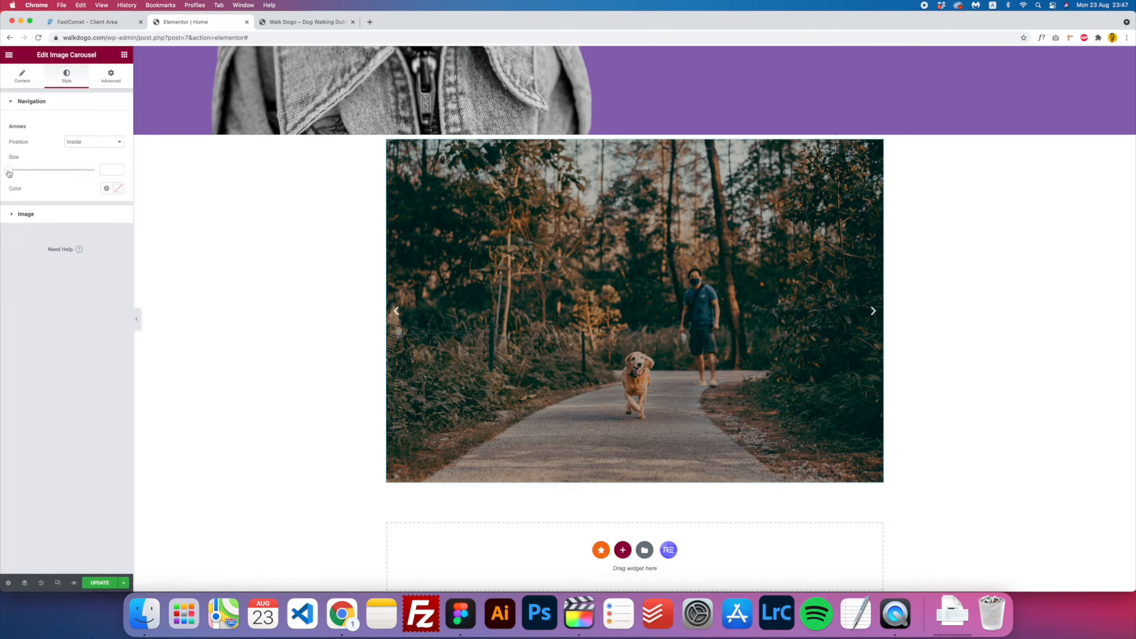
drag(11, 172, 113, 170)
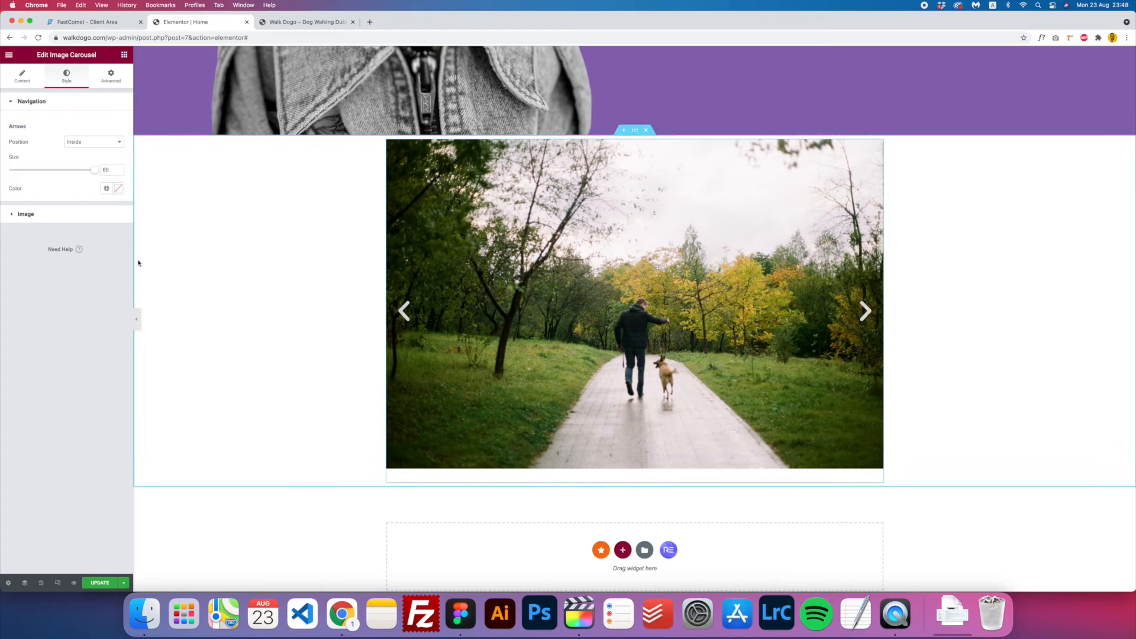
click(100, 583)
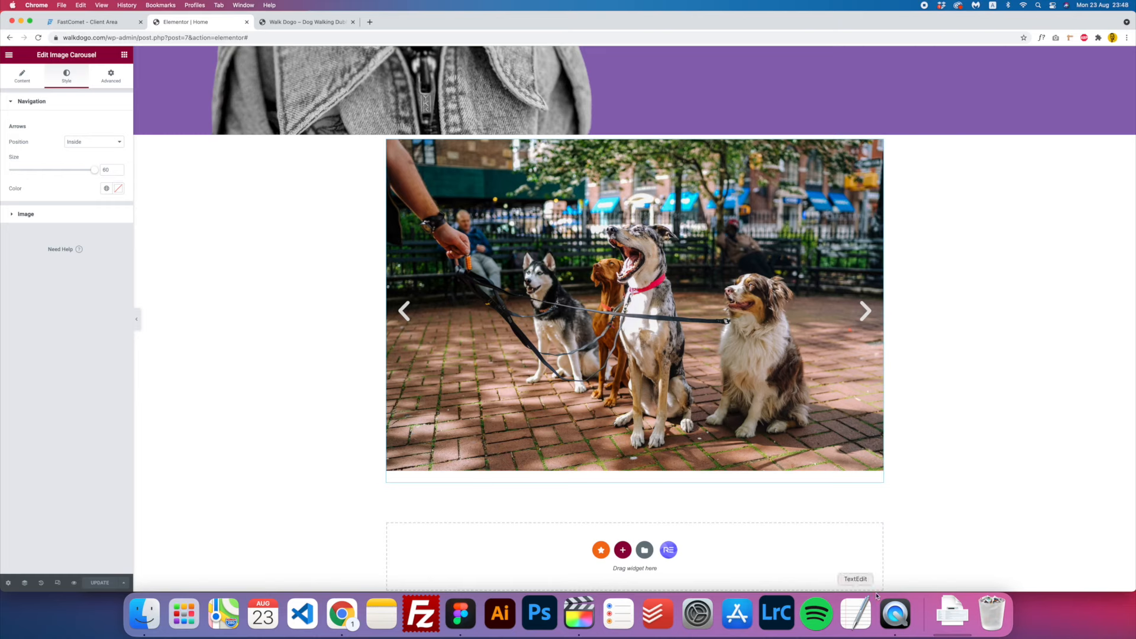
click(460, 614)
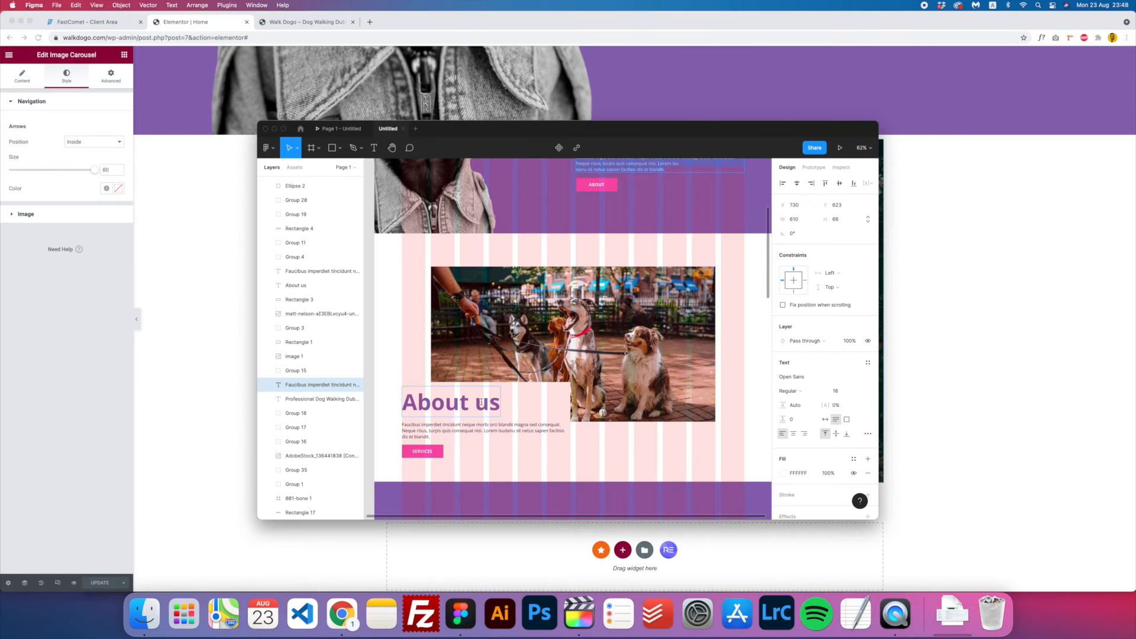
- Add an H1 heading reading 'About us' below the carousel, with a Text Editor paragraph beneath it
click(165, 338)
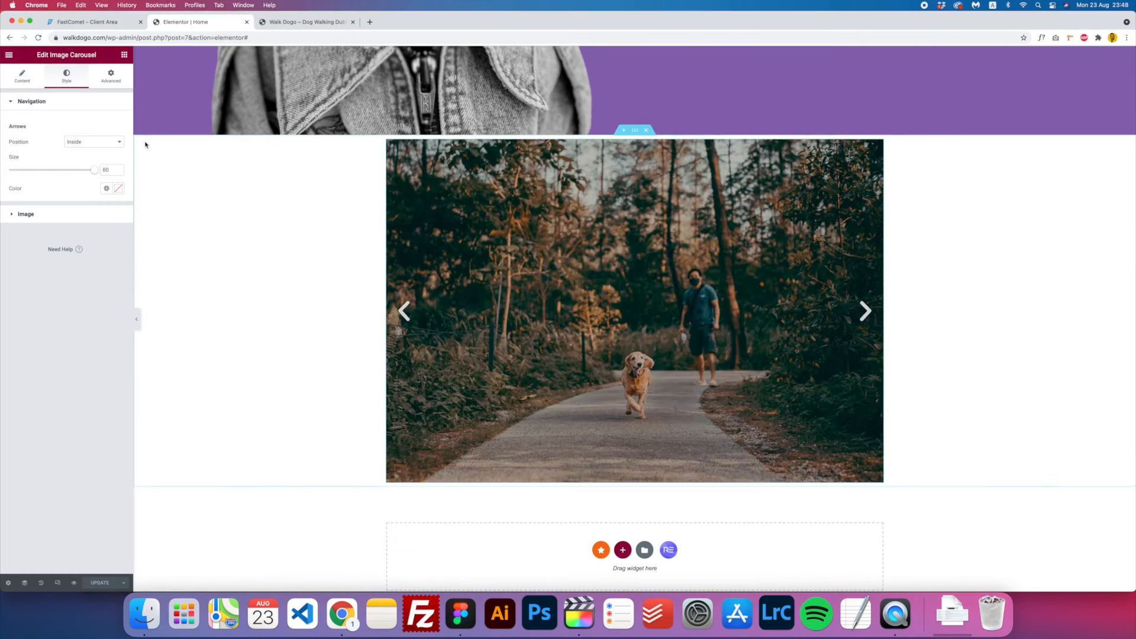
click(124, 56)
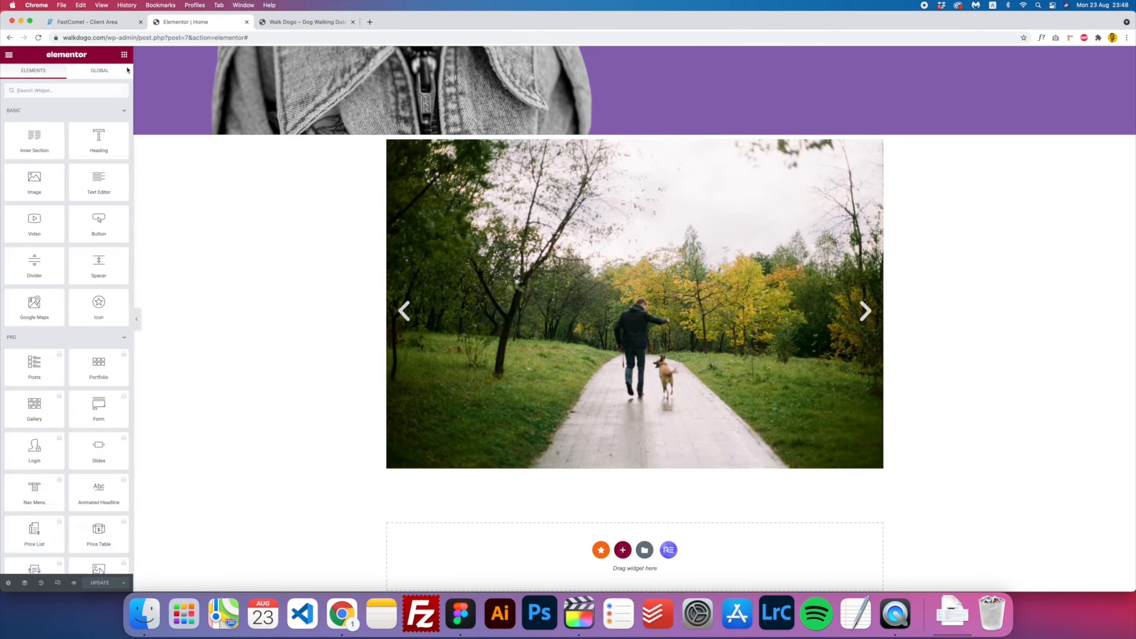
drag(98, 142, 433, 473)
click(463, 615)
double_click(448, 402)
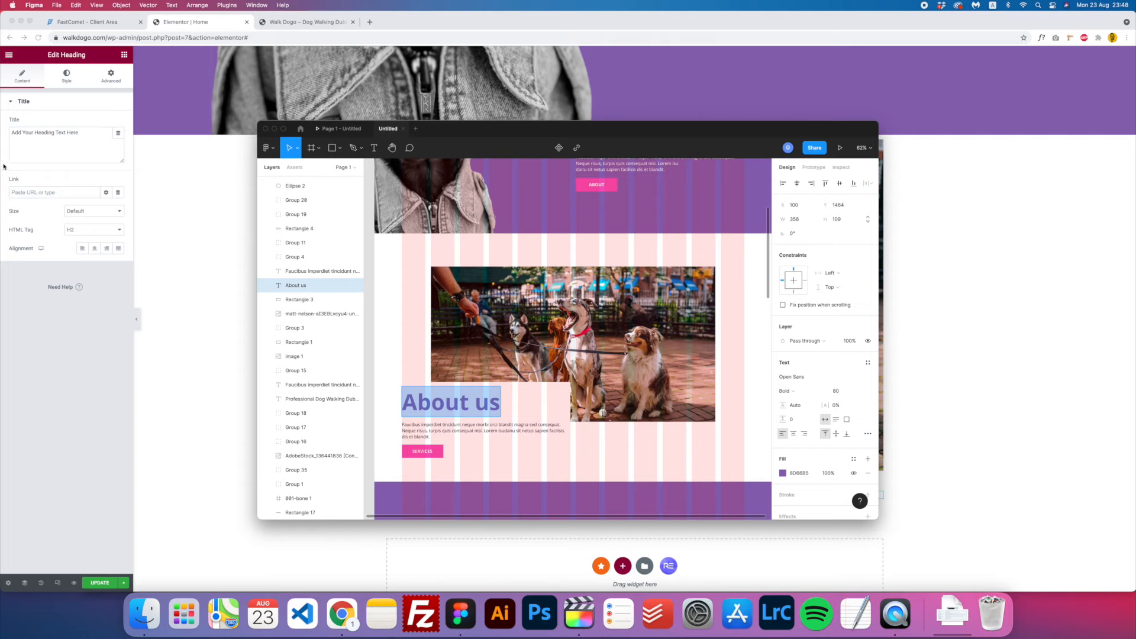
double_click(72, 146)
key(super+a)
key(super+v)
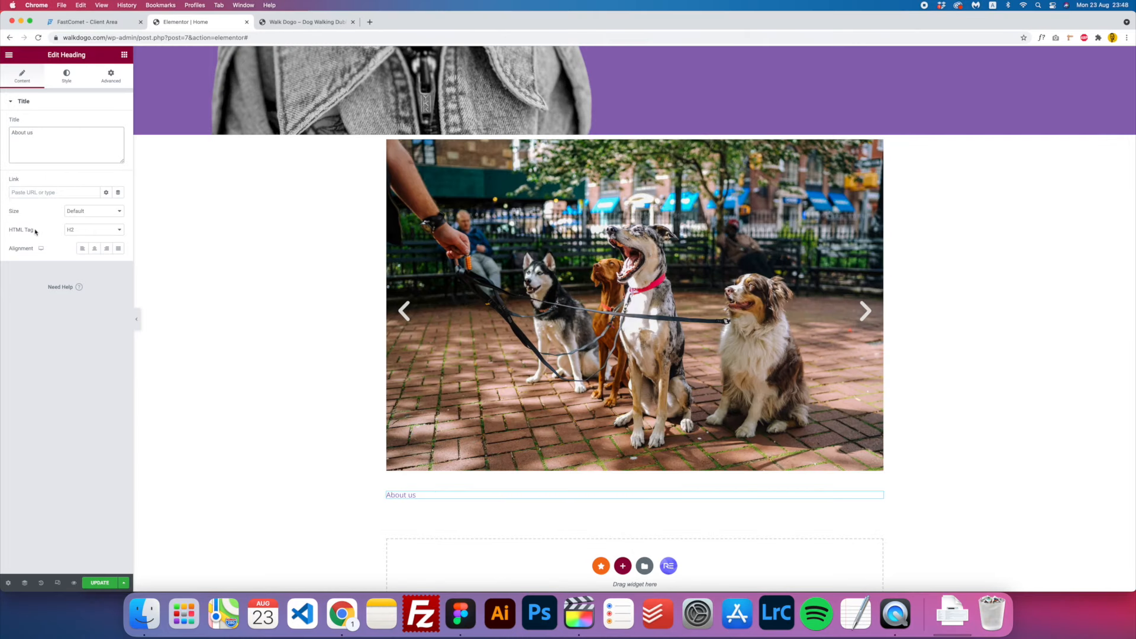
click(70, 232)
click(87, 221)
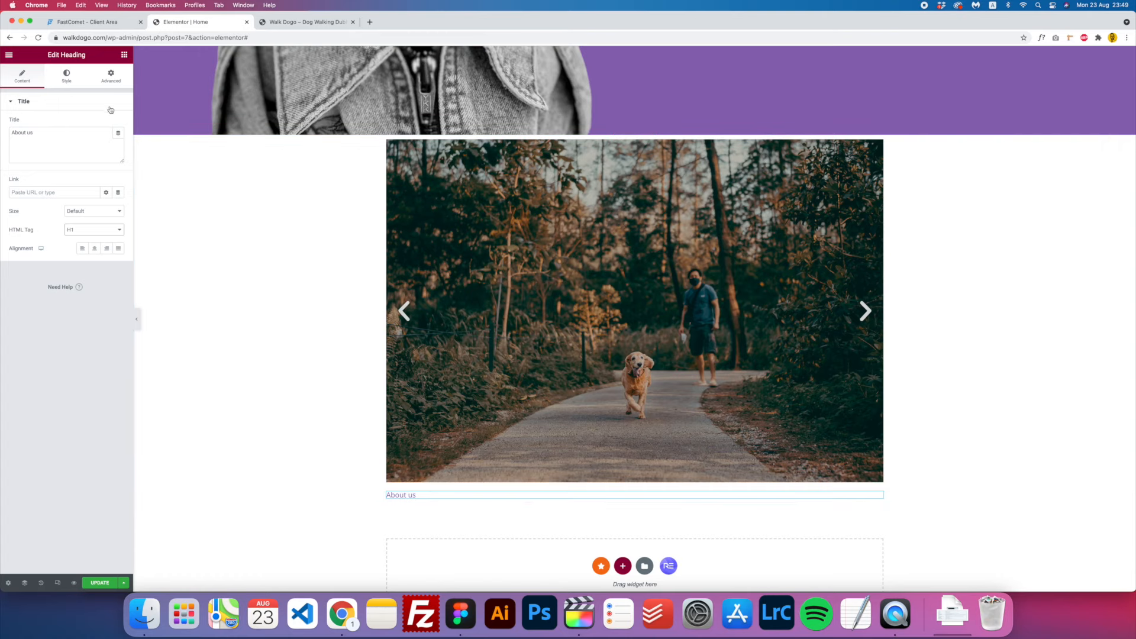
click(124, 55)
drag(97, 197, 417, 501)
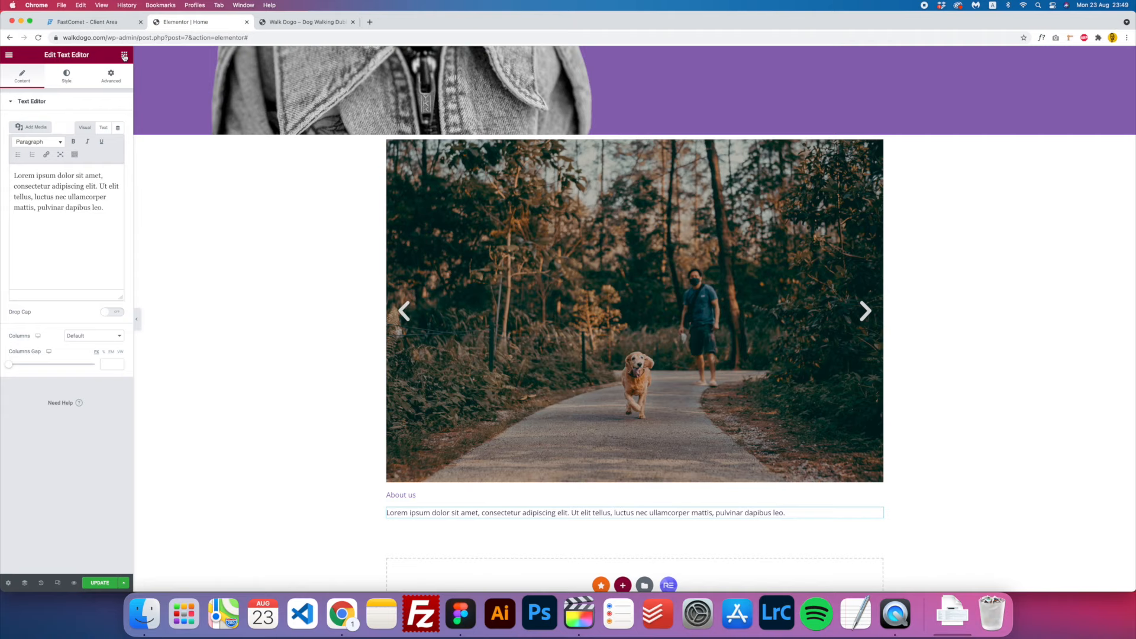
- Add a Button widget below the paragraph with text 'Services' and link '#Services'
click(124, 55)
drag(99, 228, 439, 519)
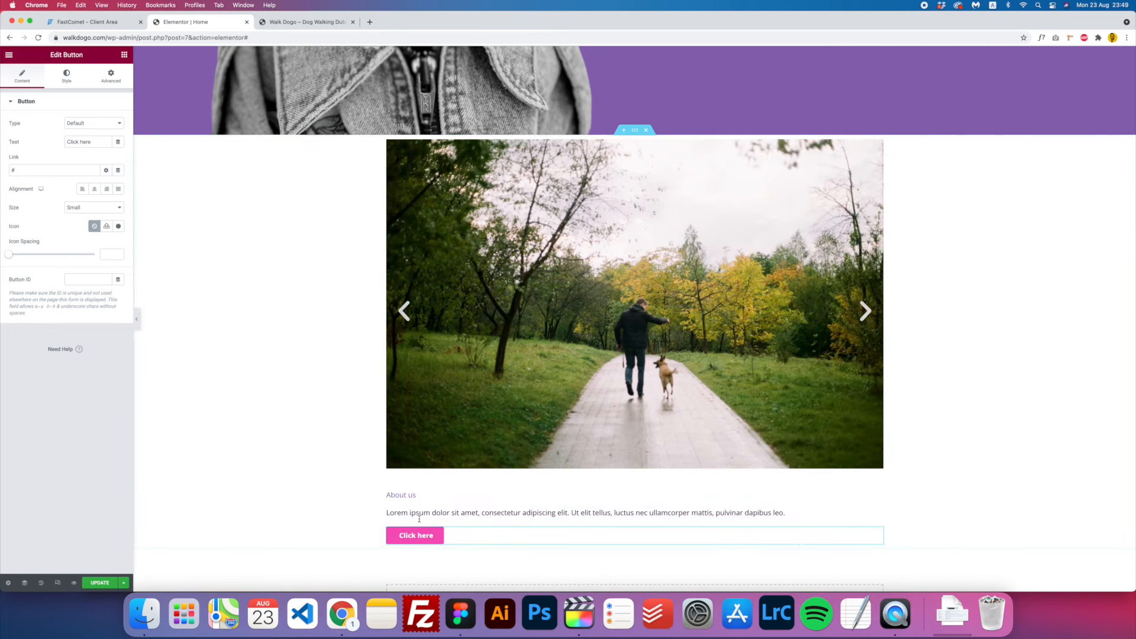
click(452, 607)
click(34, 134)
drag(96, 141, 20, 138)
text(Services)
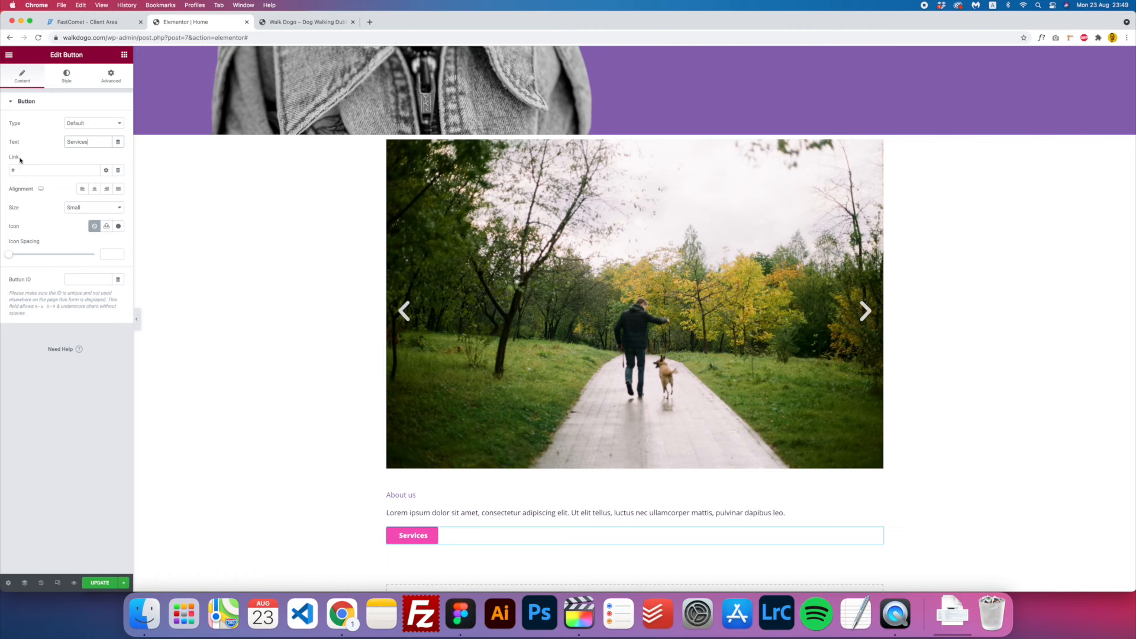
click(31, 168)
text(Ser)
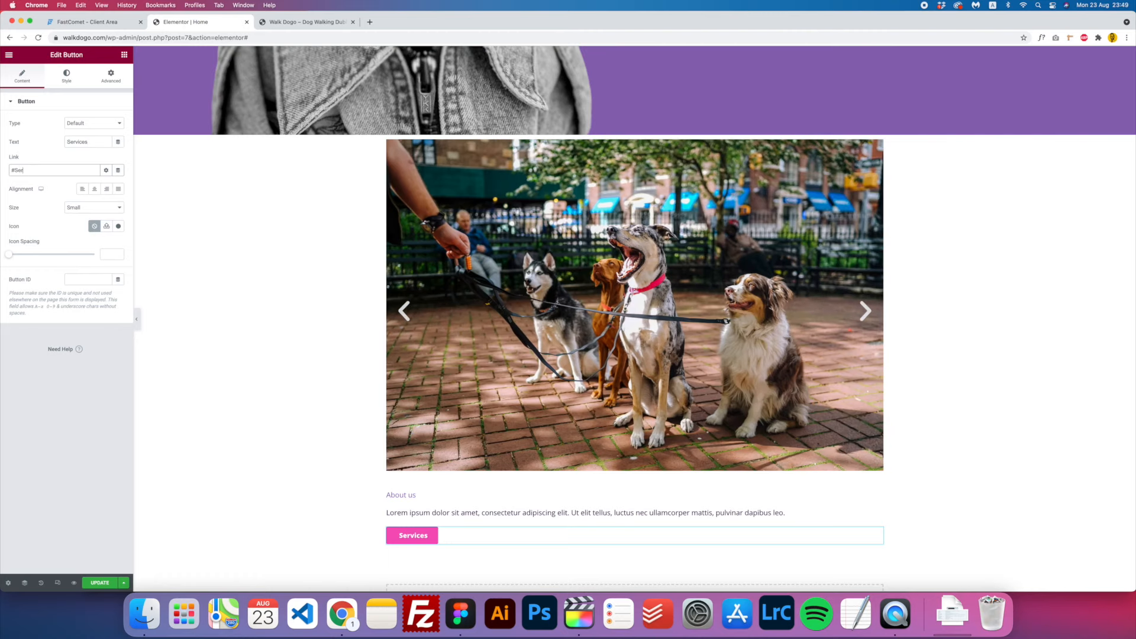
text(vices)
click(84, 402)
- Set the Services button size to Large
click(95, 209)
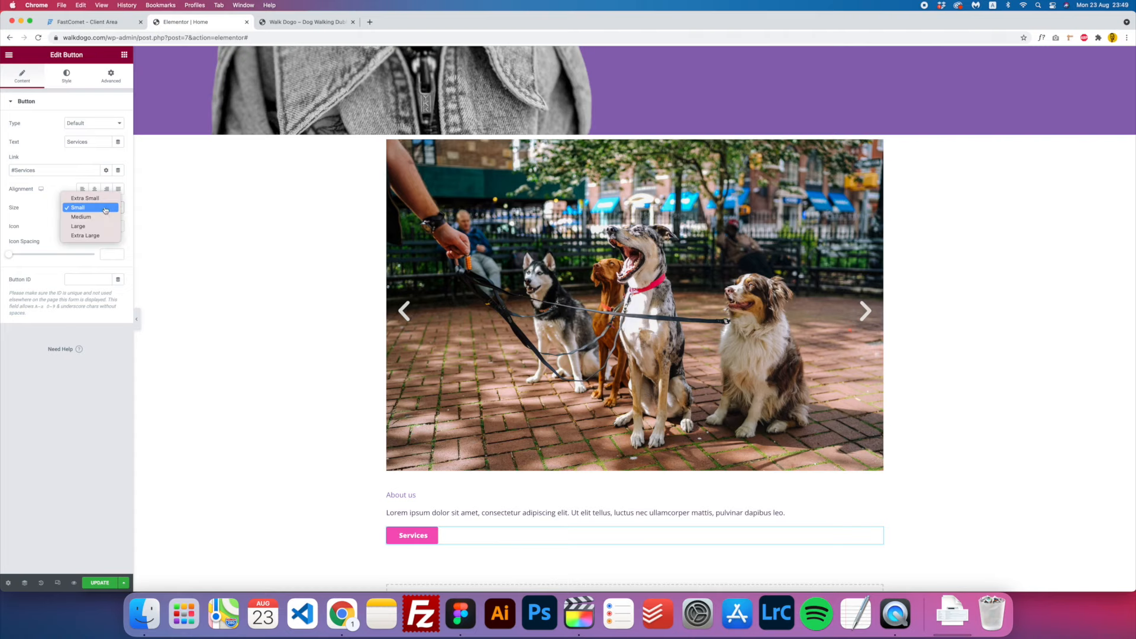
click(90, 217)
scroll(568, 367, up, 4)
click(93, 207)
click(88, 220)
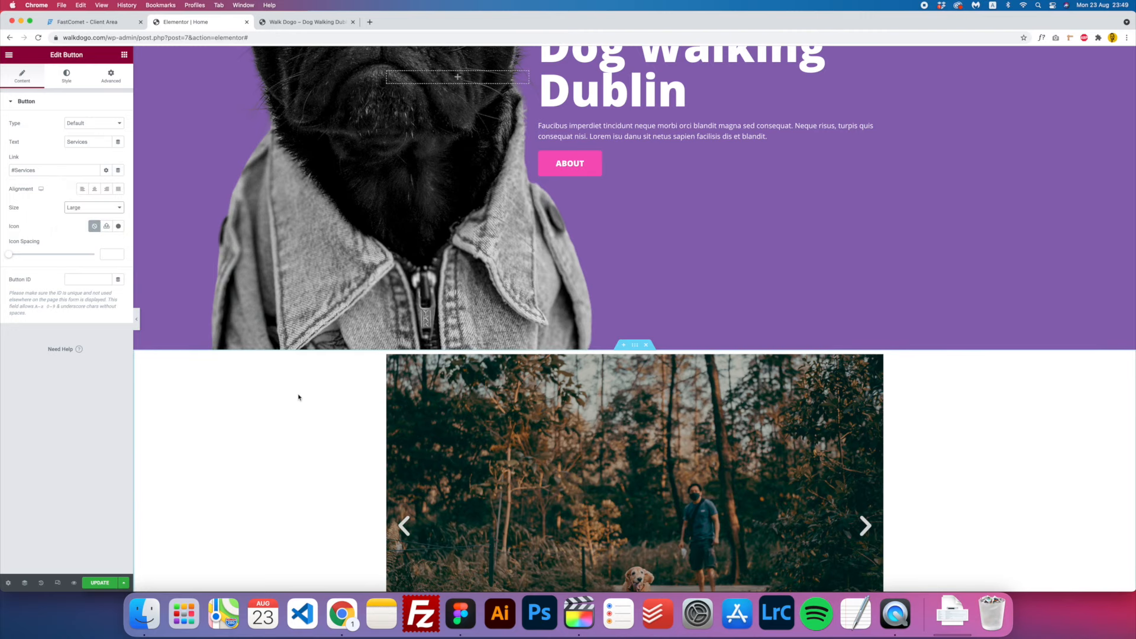
scroll(299, 396, down, 5)
scroll(299, 397, up, 2)
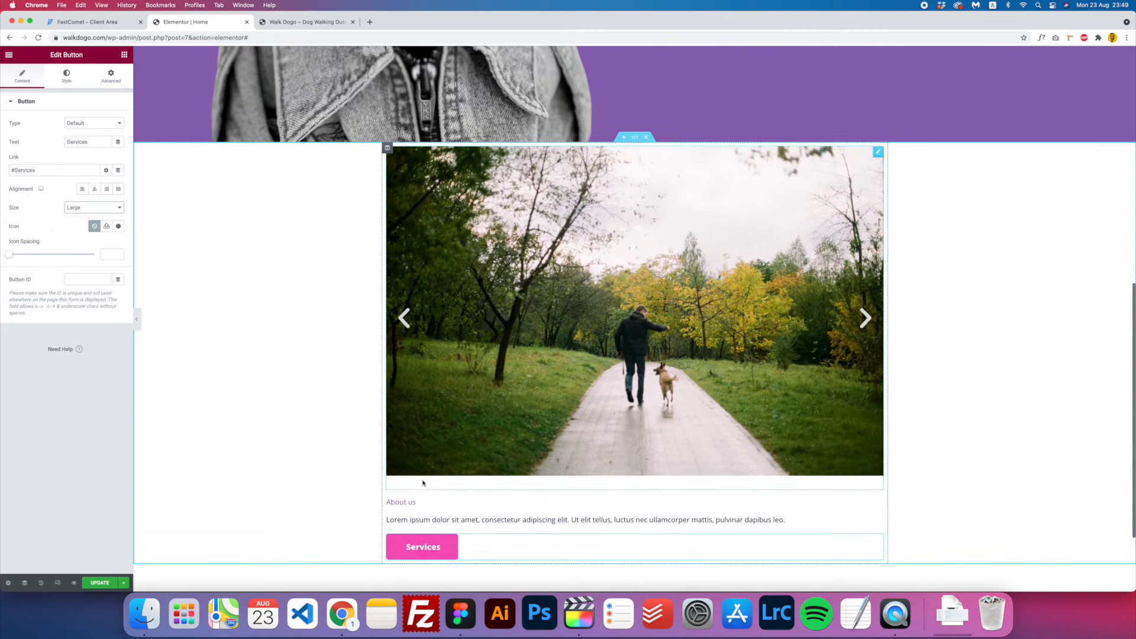
click(415, 502)
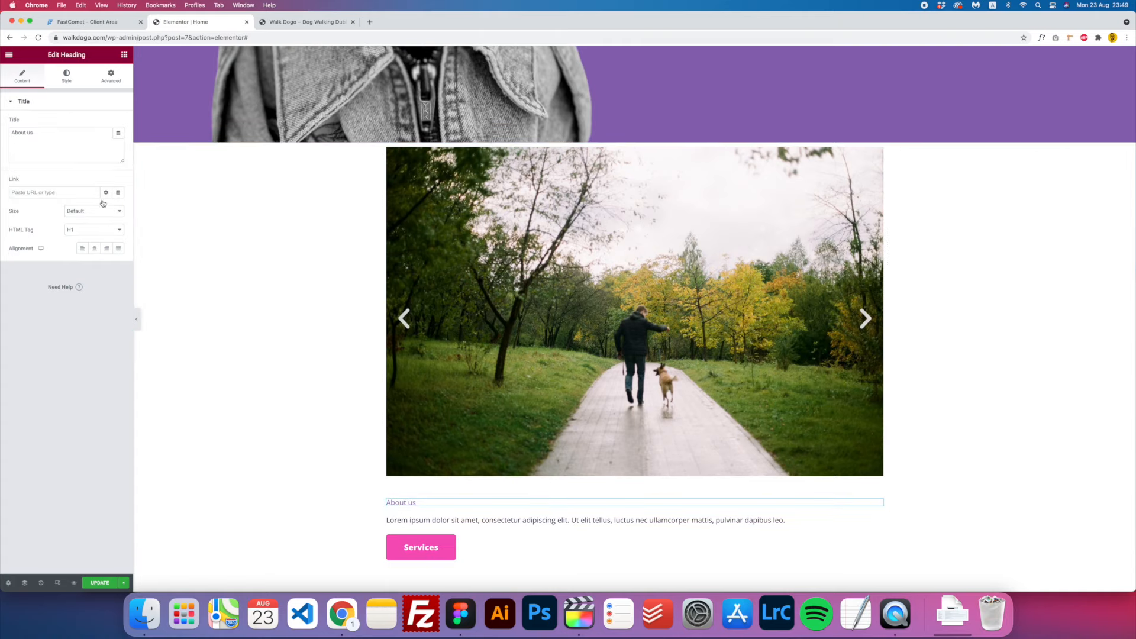
- Give the About us heading typography size 100 and weight 900, comparing against the Figma design
click(65, 70)
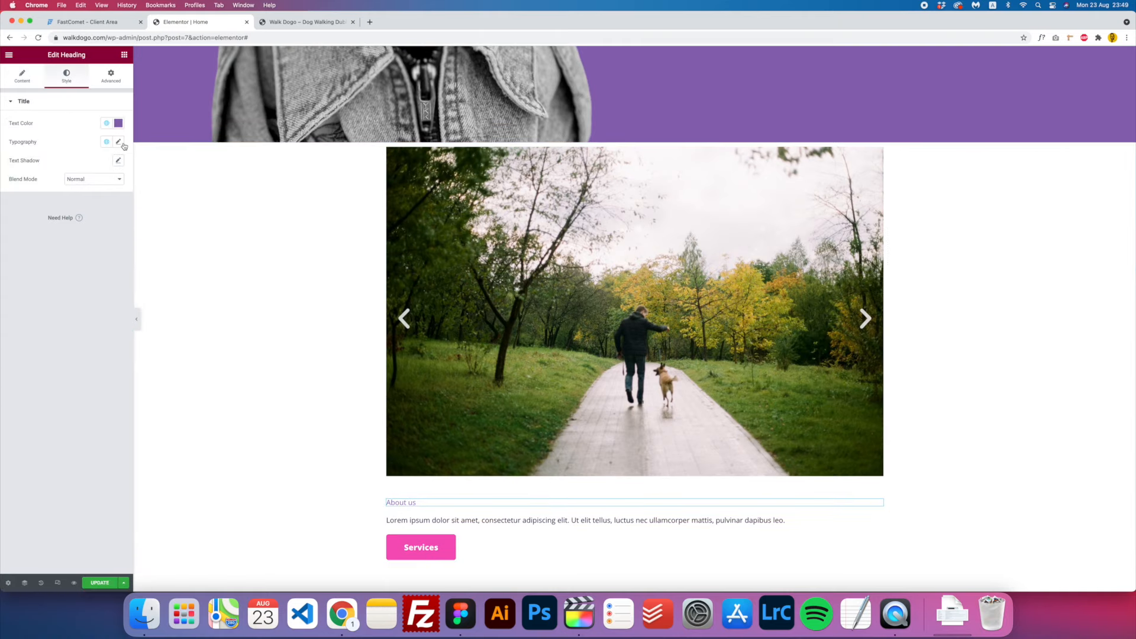
click(118, 142)
click(102, 211)
text(100)
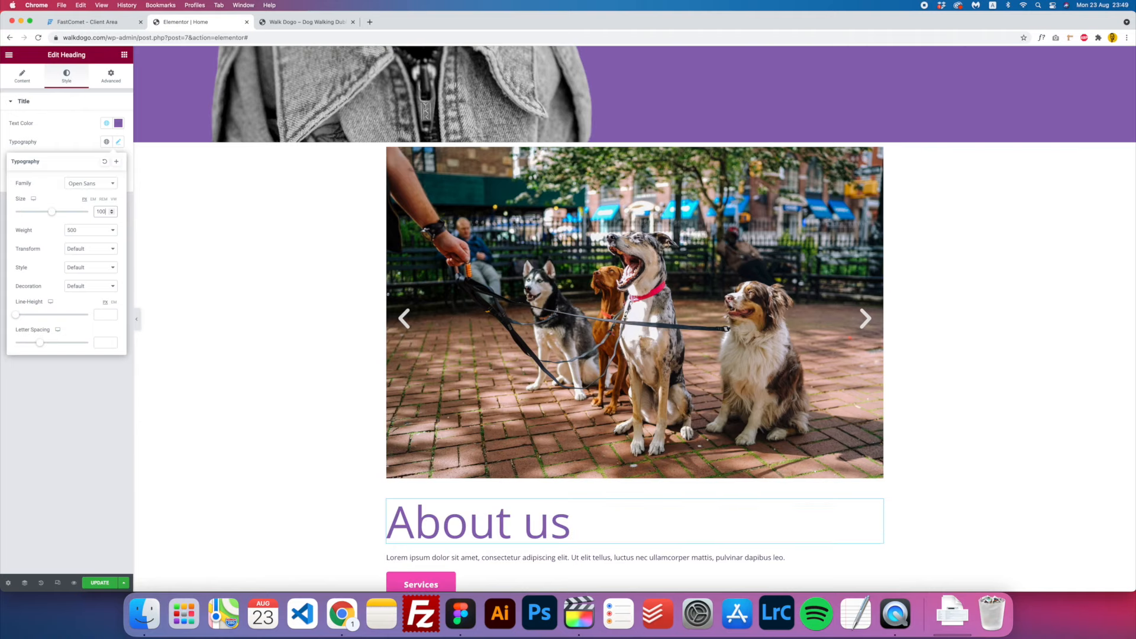
click(92, 234)
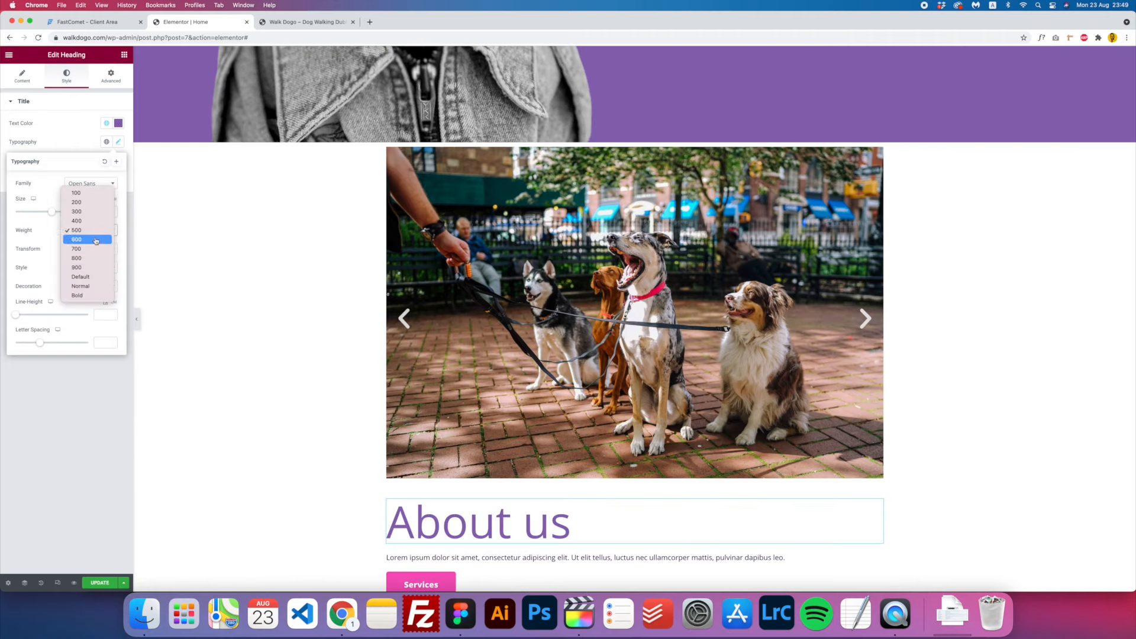
click(89, 269)
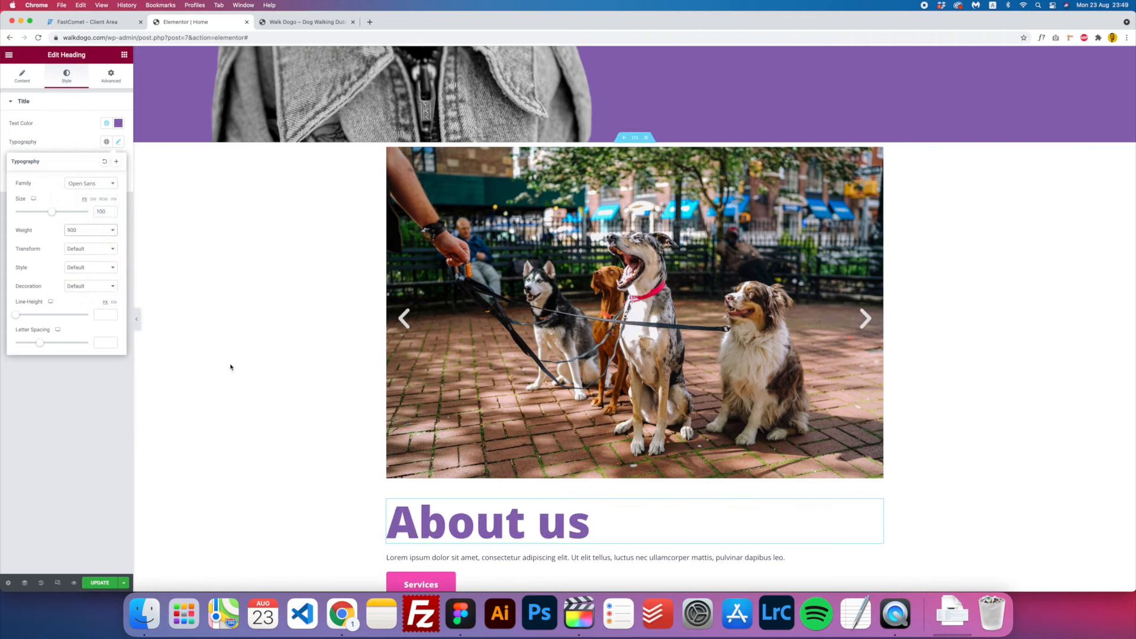
click(130, 448)
scroll(443, 449, up, 1)
scroll(442, 448, down, 4)
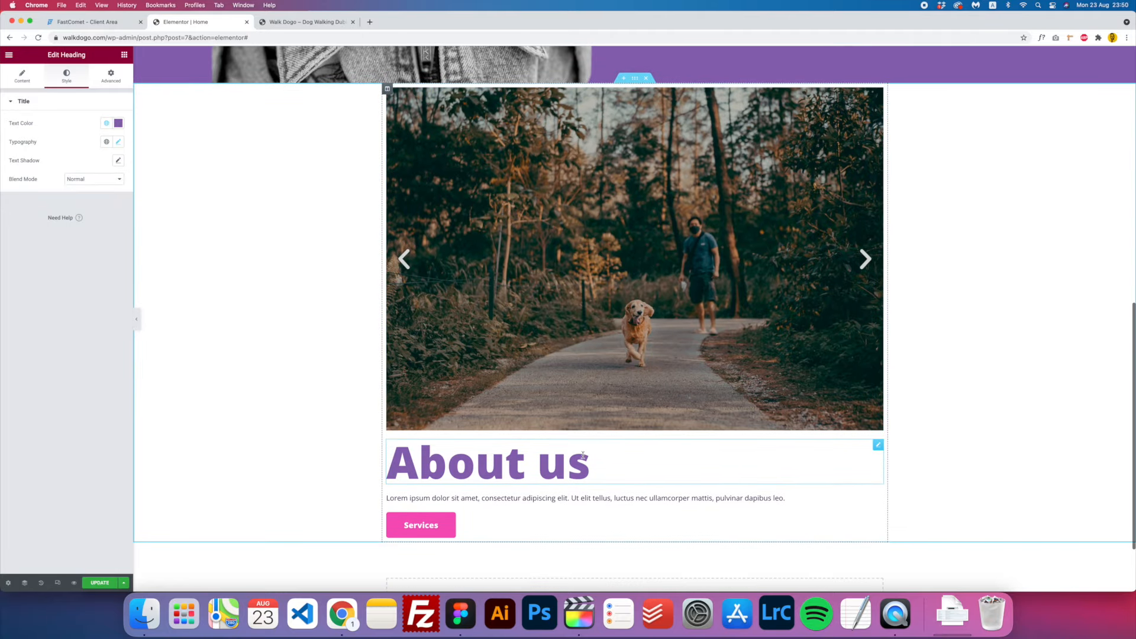
click(459, 613)
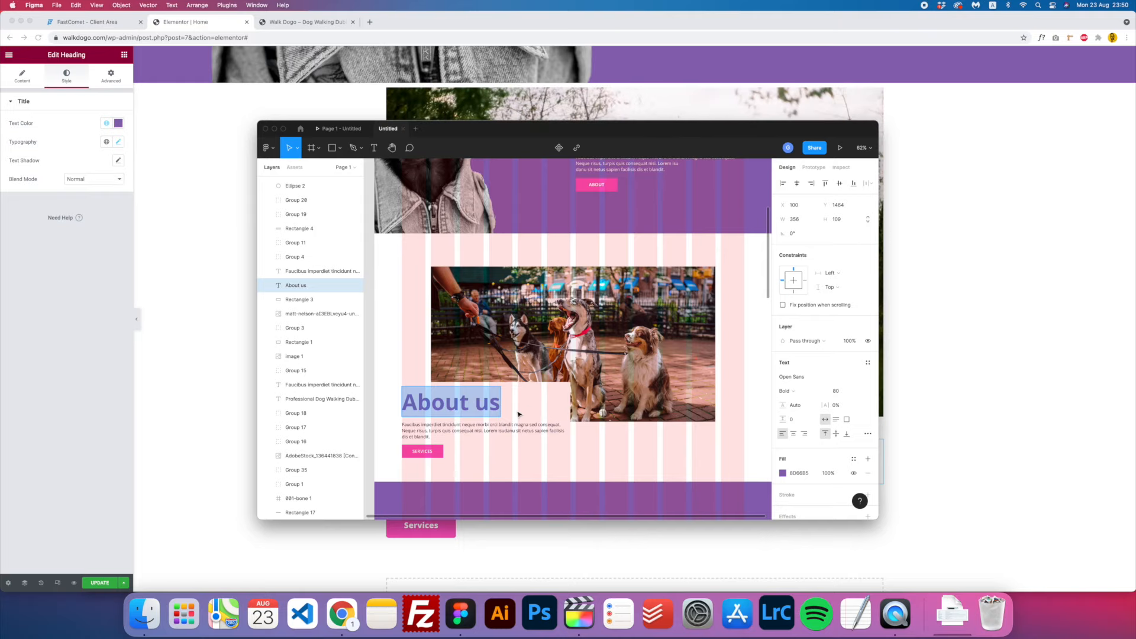
click(246, 400)
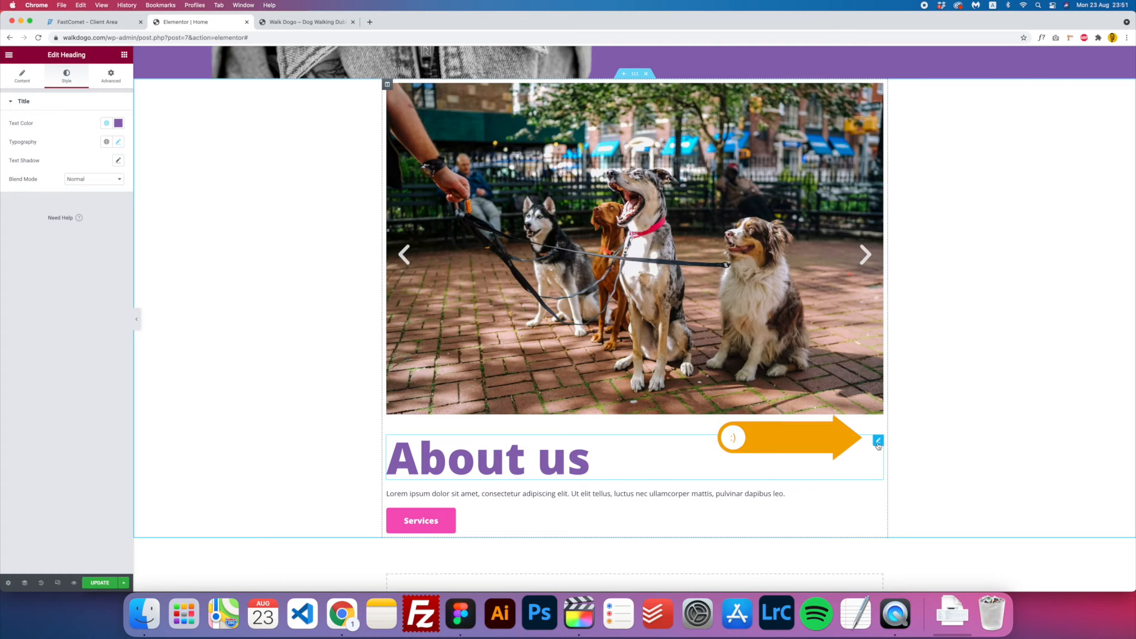
- Try a classic background on the heading and give it 20 left padding
click(111, 74)
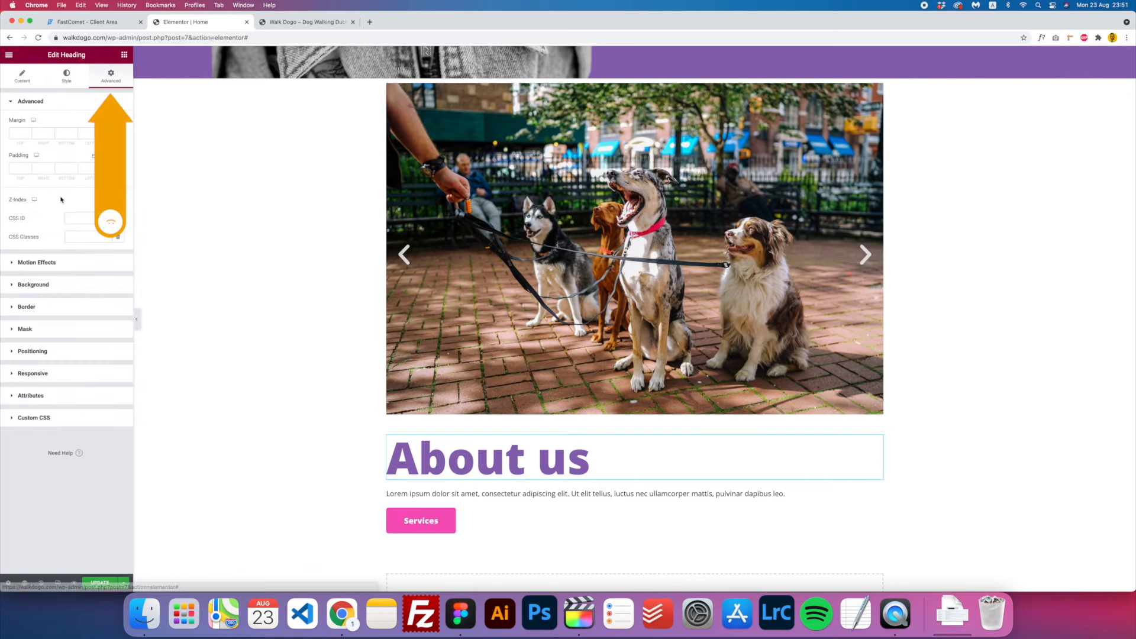
click(38, 285)
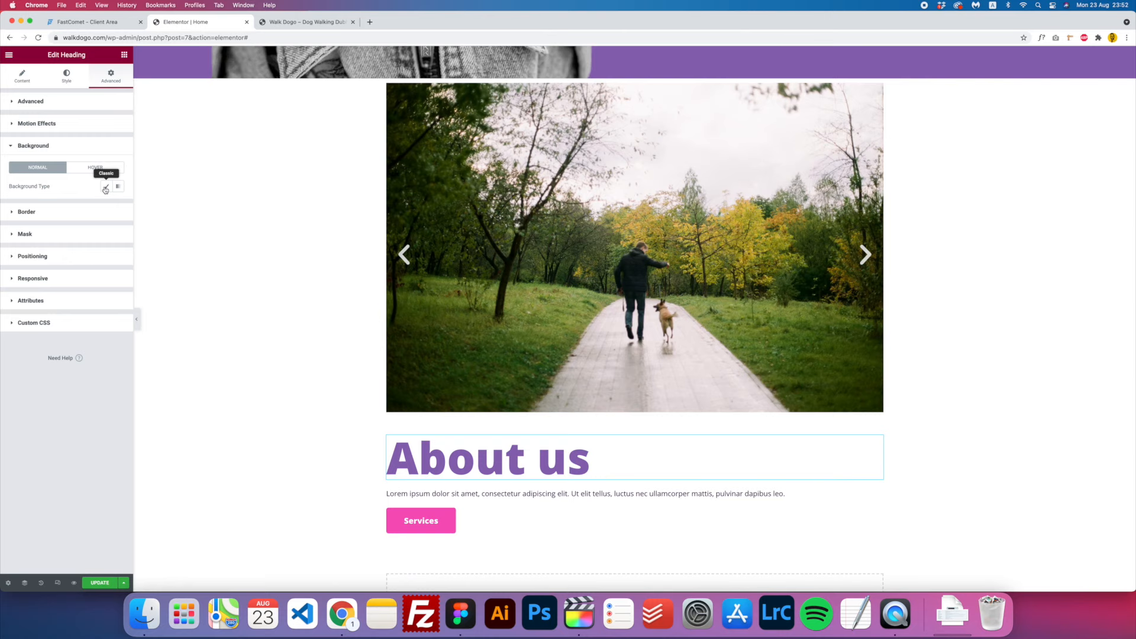
click(105, 188)
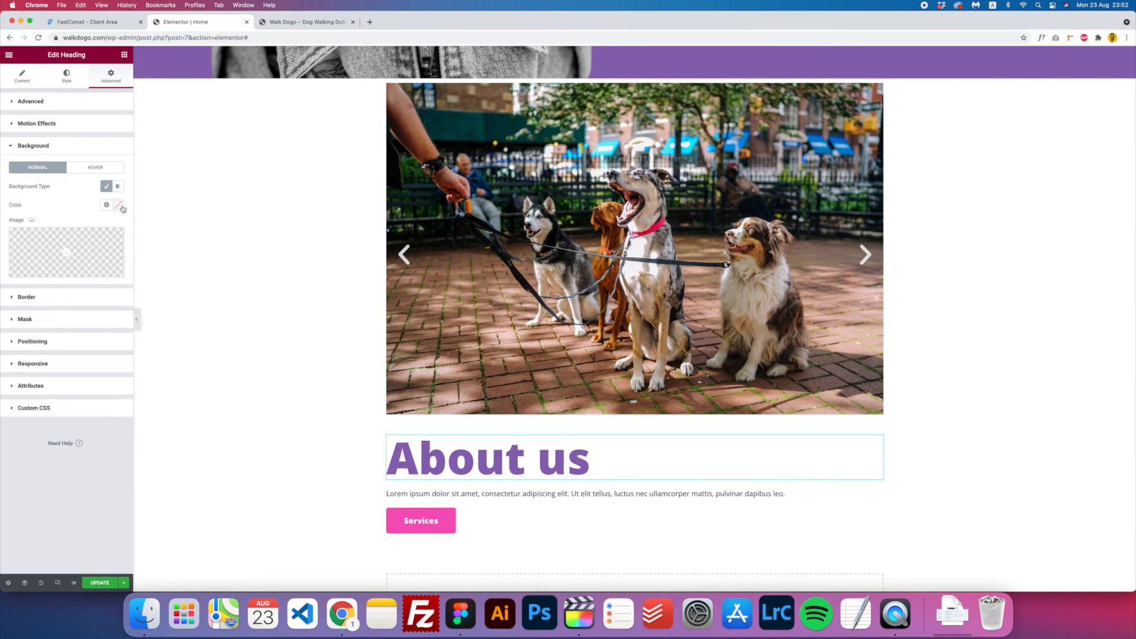
click(119, 205)
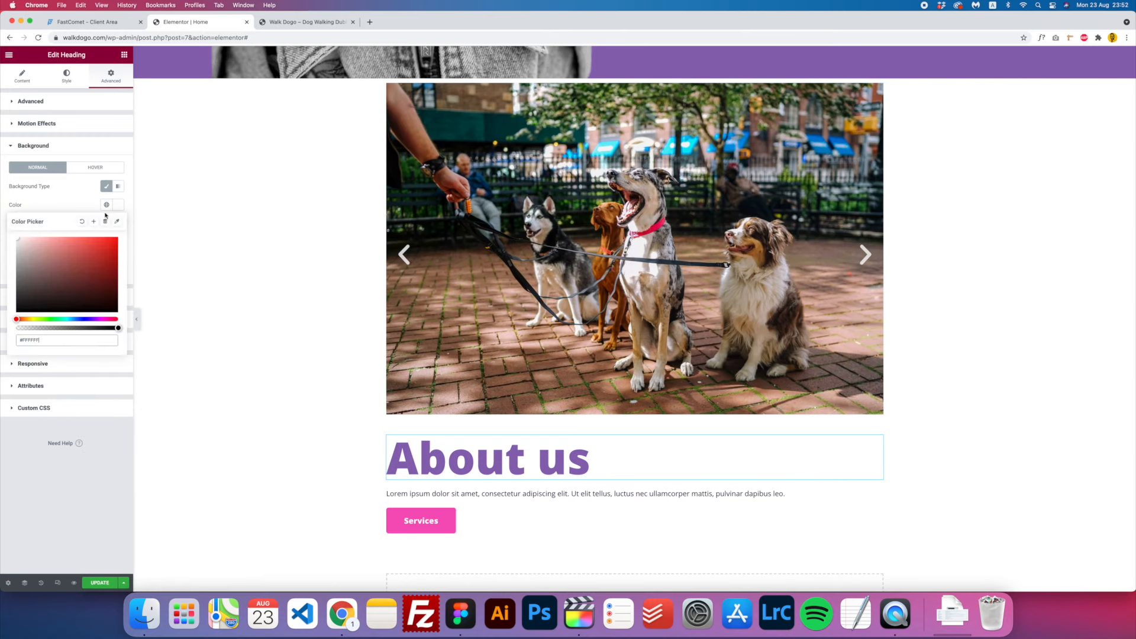
click(91, 179)
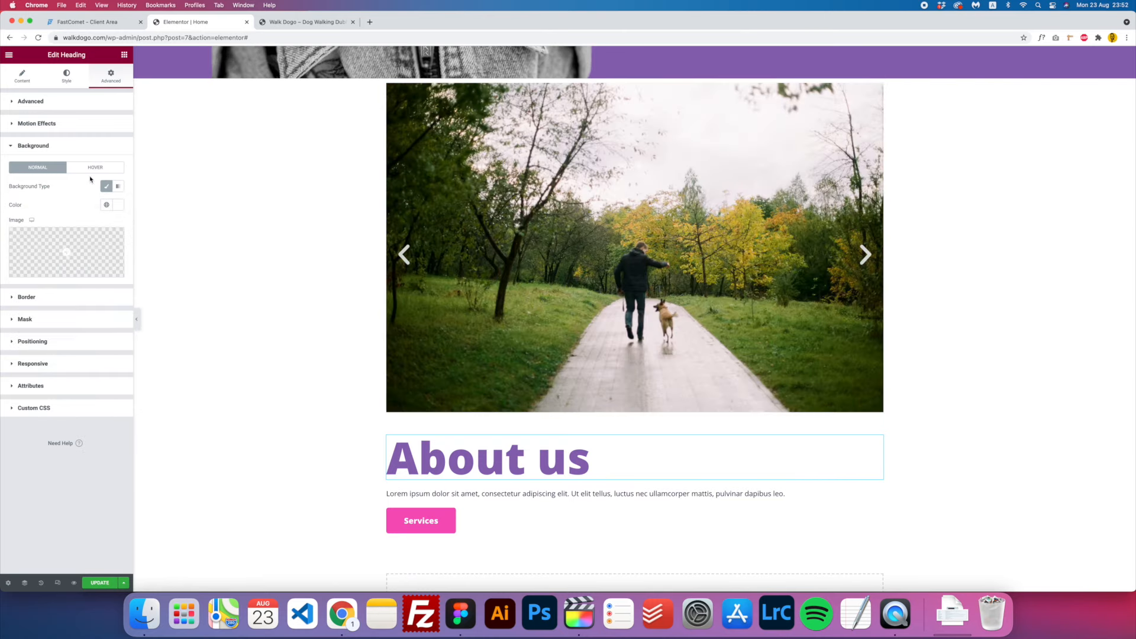
click(30, 101)
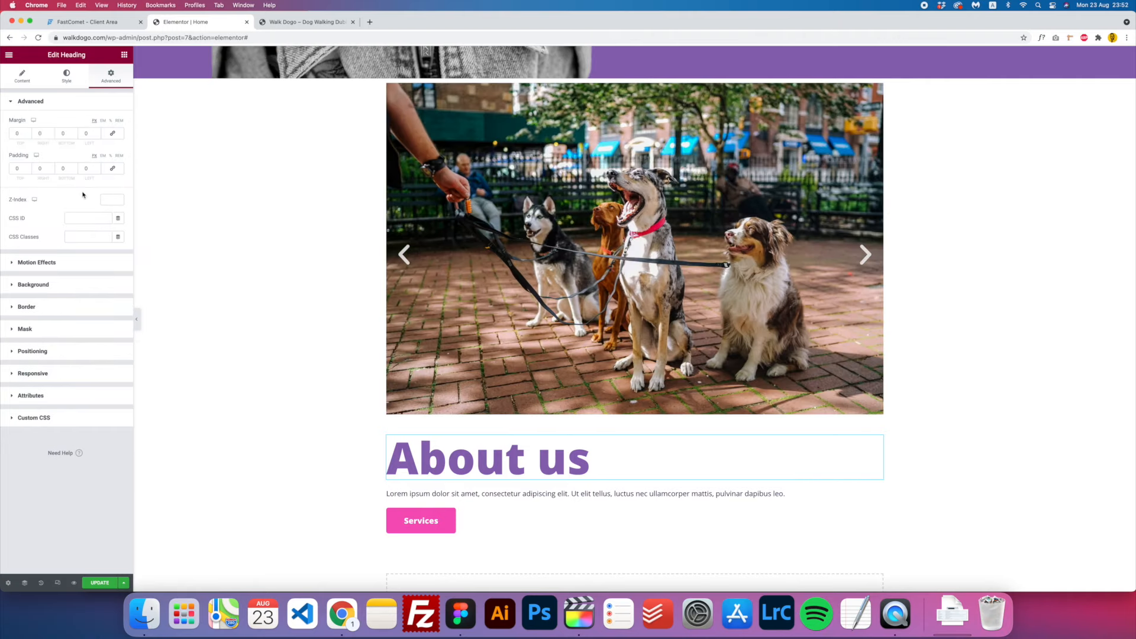
click(39, 168)
click(86, 168)
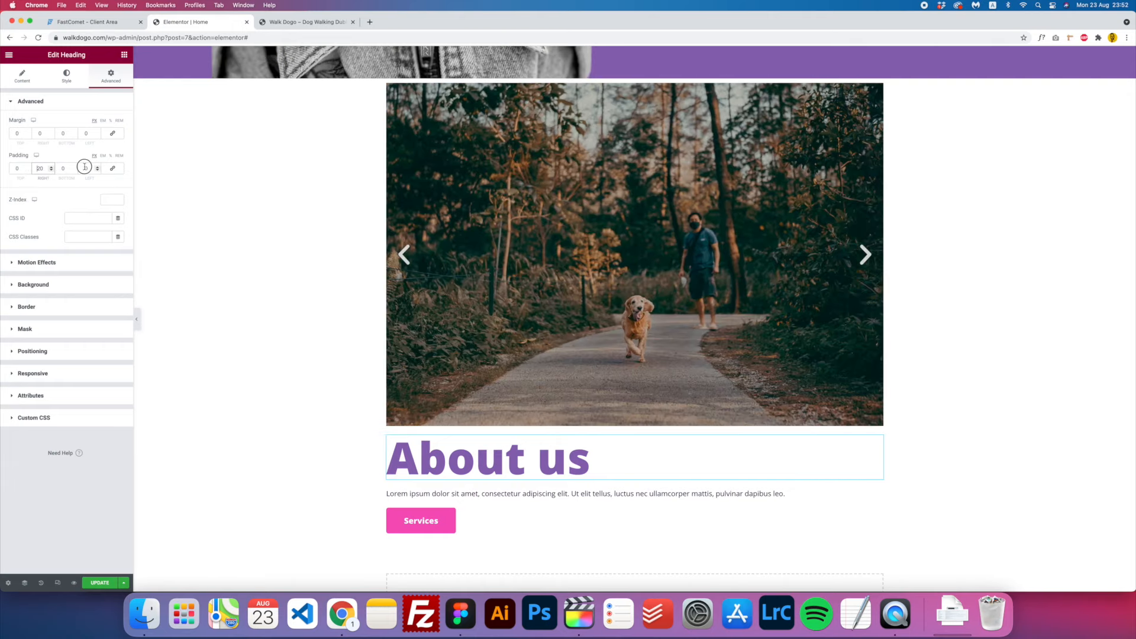
text(20)
click(39, 169)
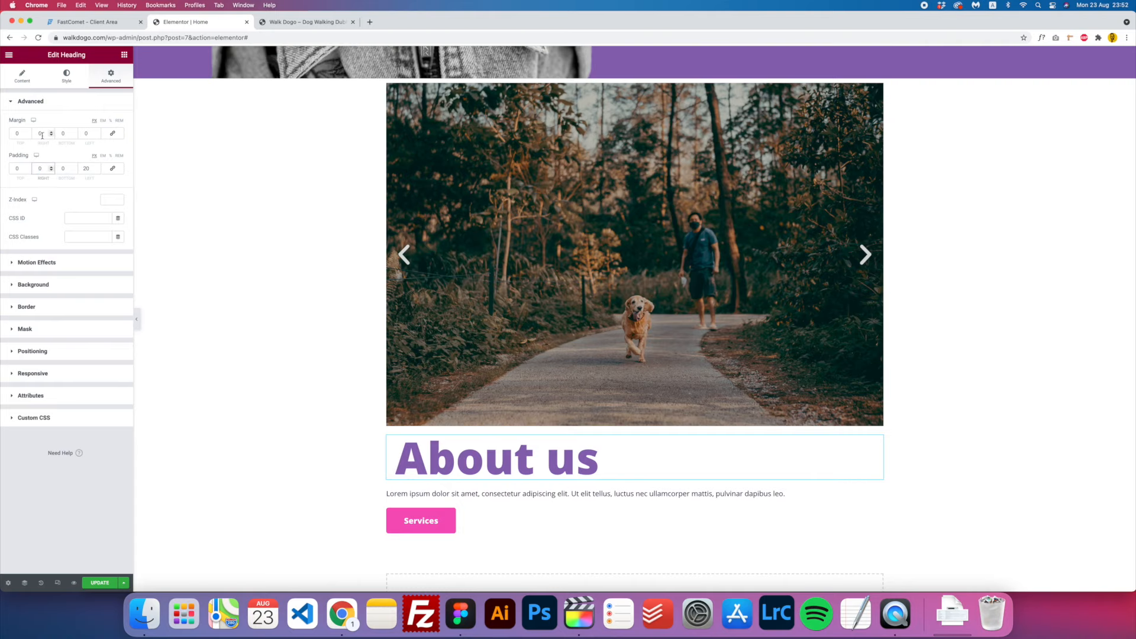
- Set the heading's top margin to -225 and its z-index to 5
click(17, 133)
text(-1)
key(Down)
key(Down)
key(Down)
key(Down)
key(Down)
key(Down)
key(Down)
key(Down)
key(Down)
key(Down)
key(Down)
key(Down)
key(Down)
key(Down)
key(Down)
key(Down)
key(Down)
key(Down)
key(Down)
key(Down)
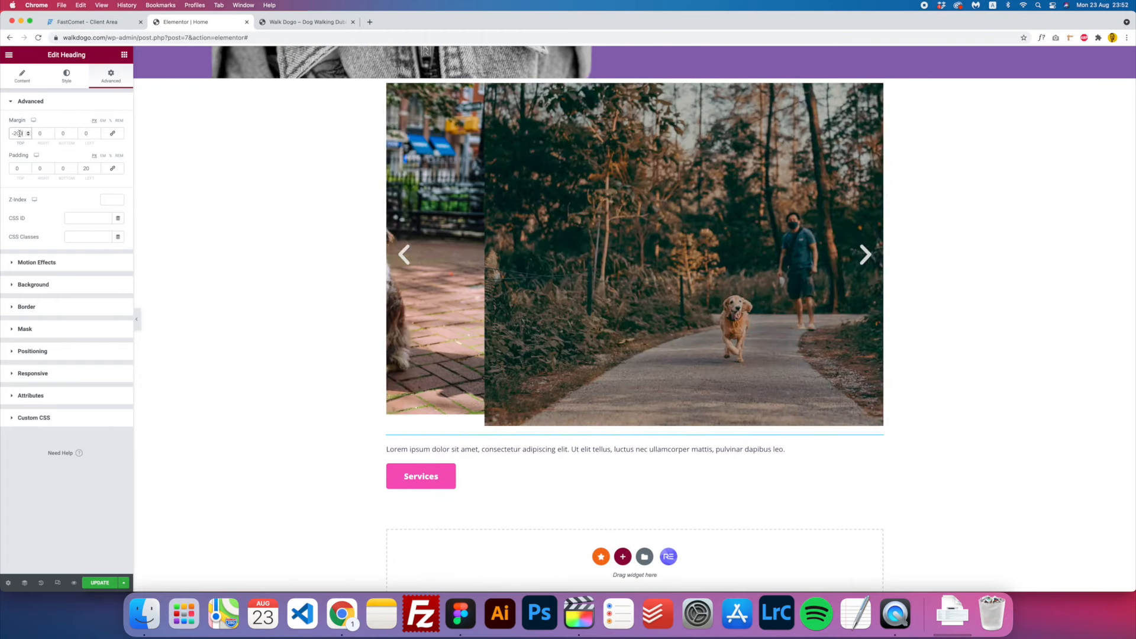
double_click(18, 132)
text(-225)
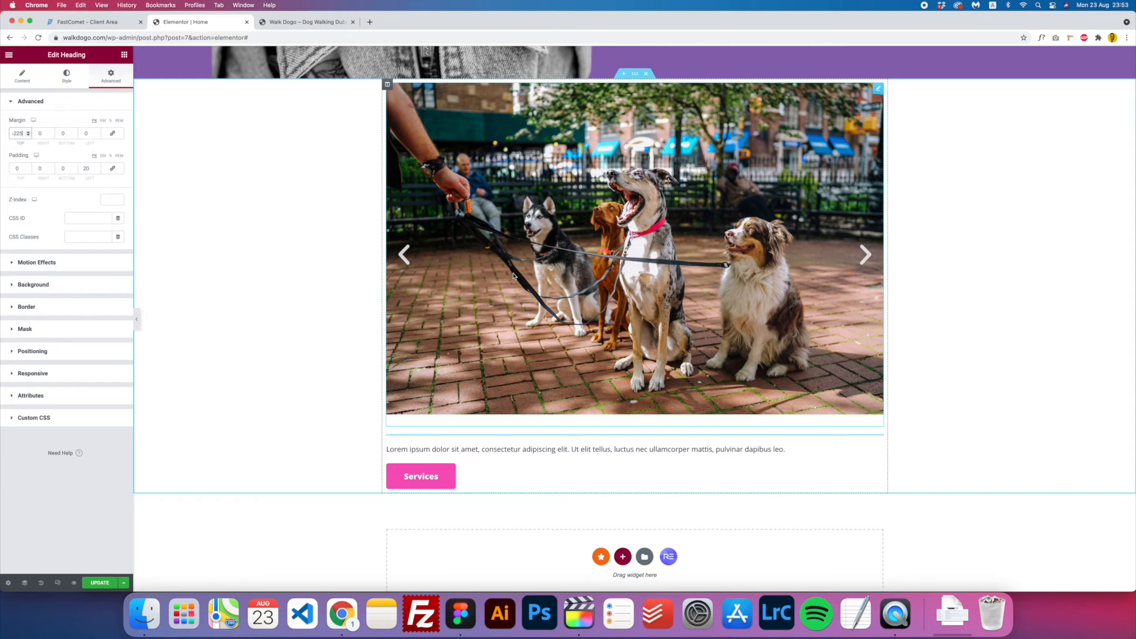
click(109, 198)
text(5)
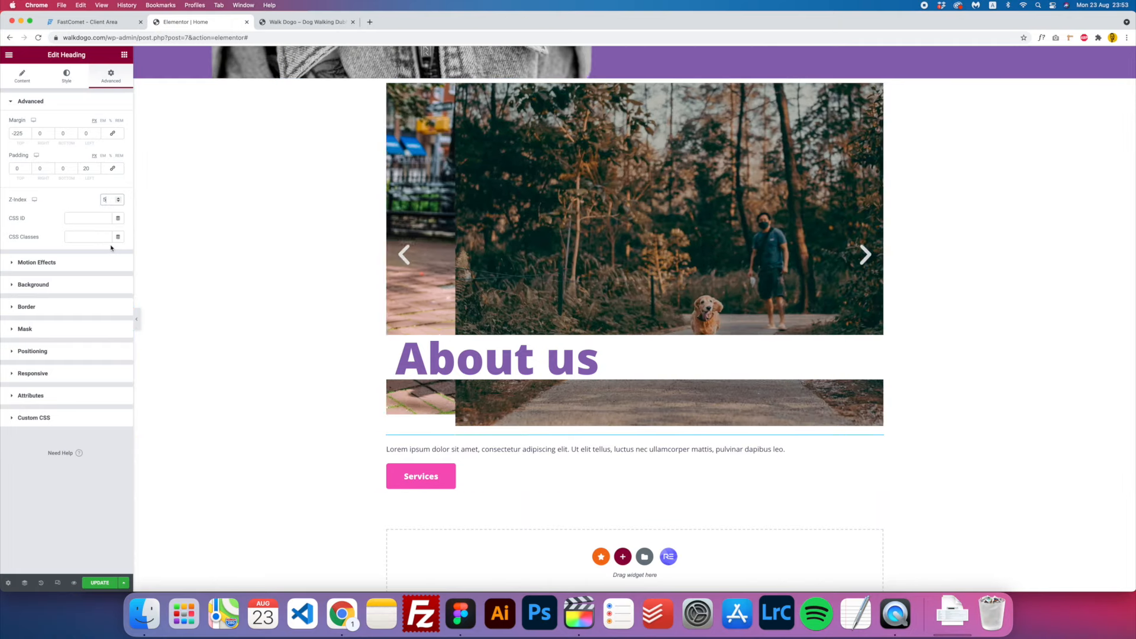
click(64, 77)
click(23, 79)
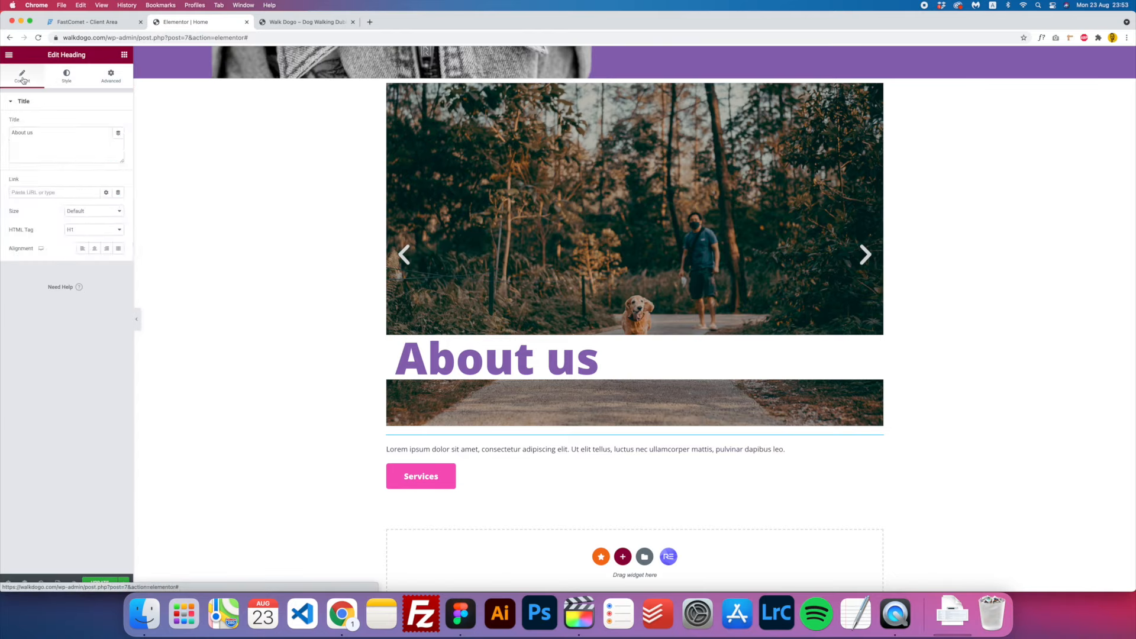
click(111, 75)
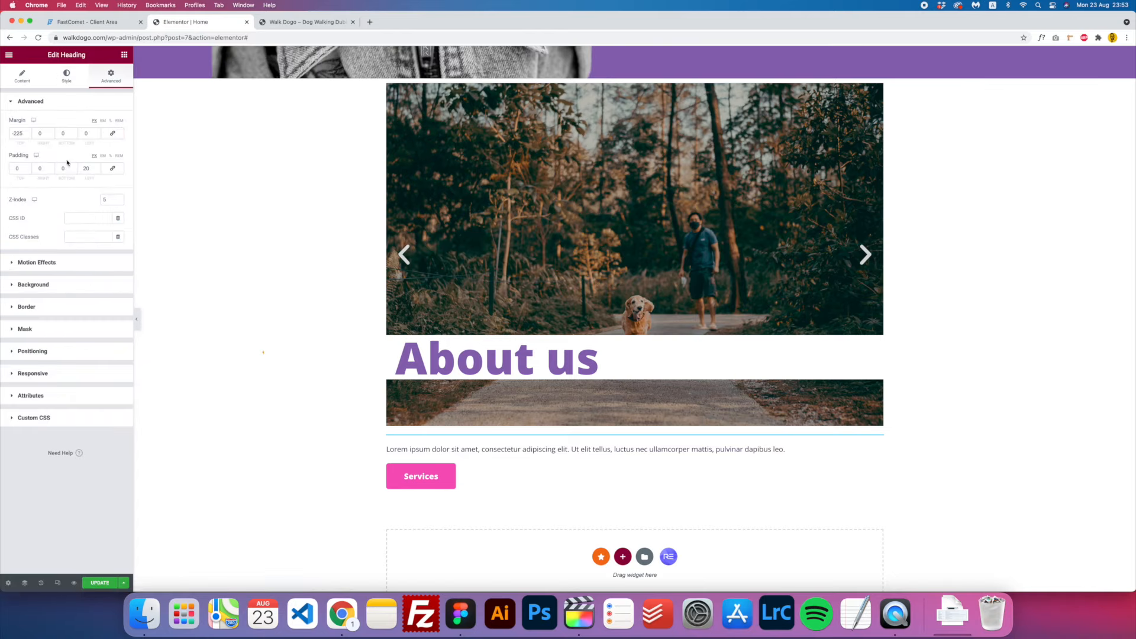
- Under Positioning, set the heading's width to Custom at 610 px
click(44, 351)
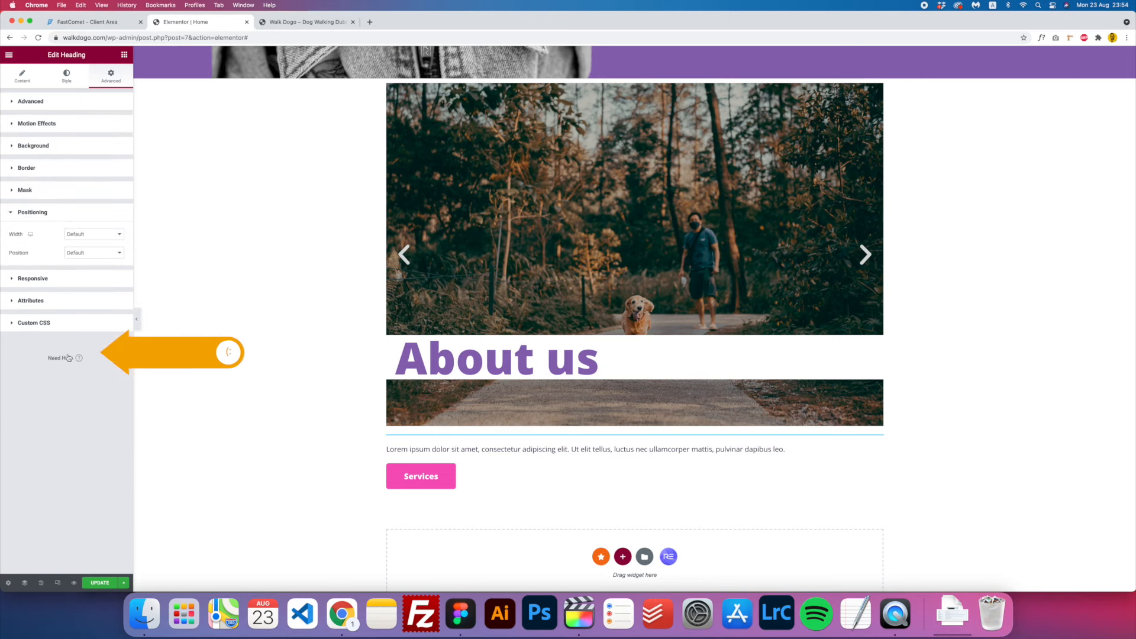
click(97, 234)
click(83, 262)
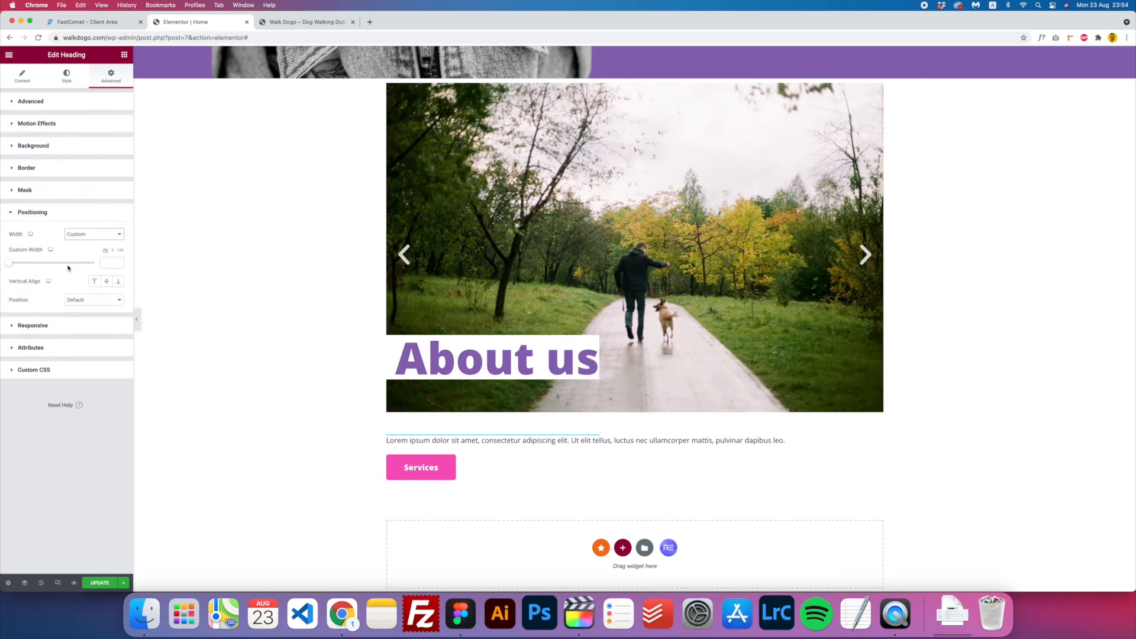
drag(10, 265, 63, 265)
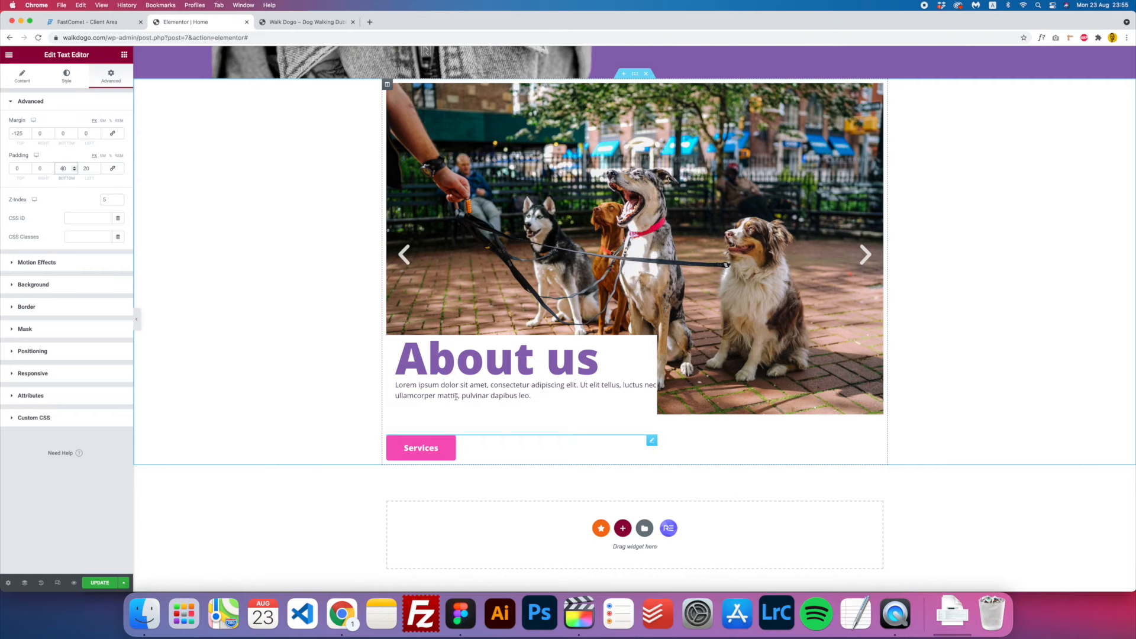
- Give the paragraph a -125 top margin and padding of 20 top, 50 right, 40 bottom
click(16, 133)
key(Up)
key(Up)
key(Up)
key(Down)
key(Down)
key(BackSpace)
key(BackSpace)
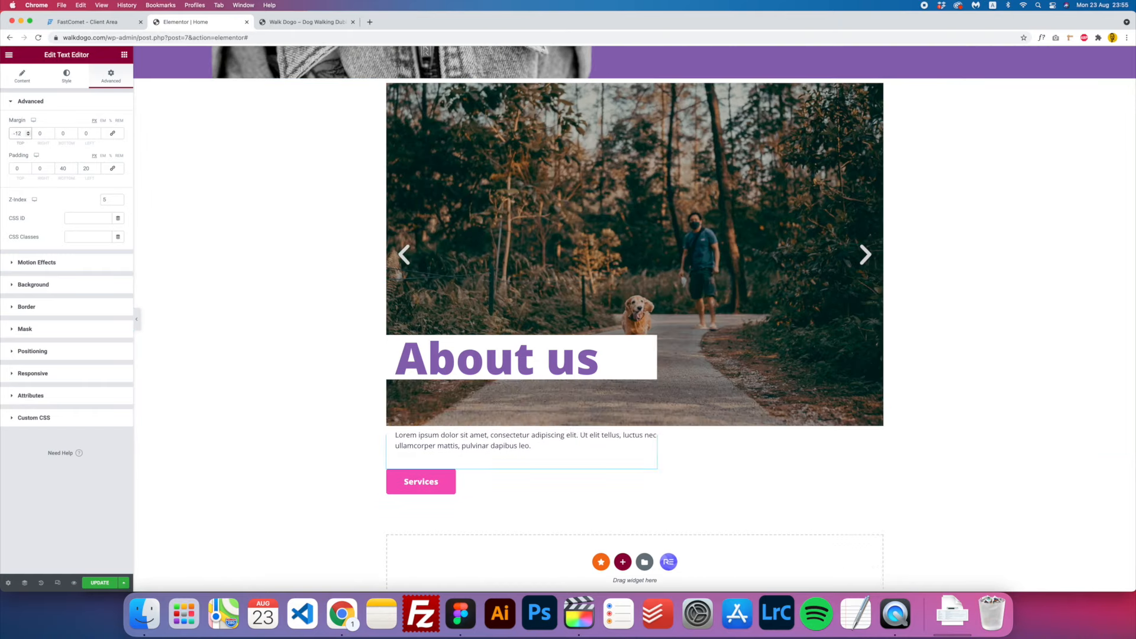
text(15)
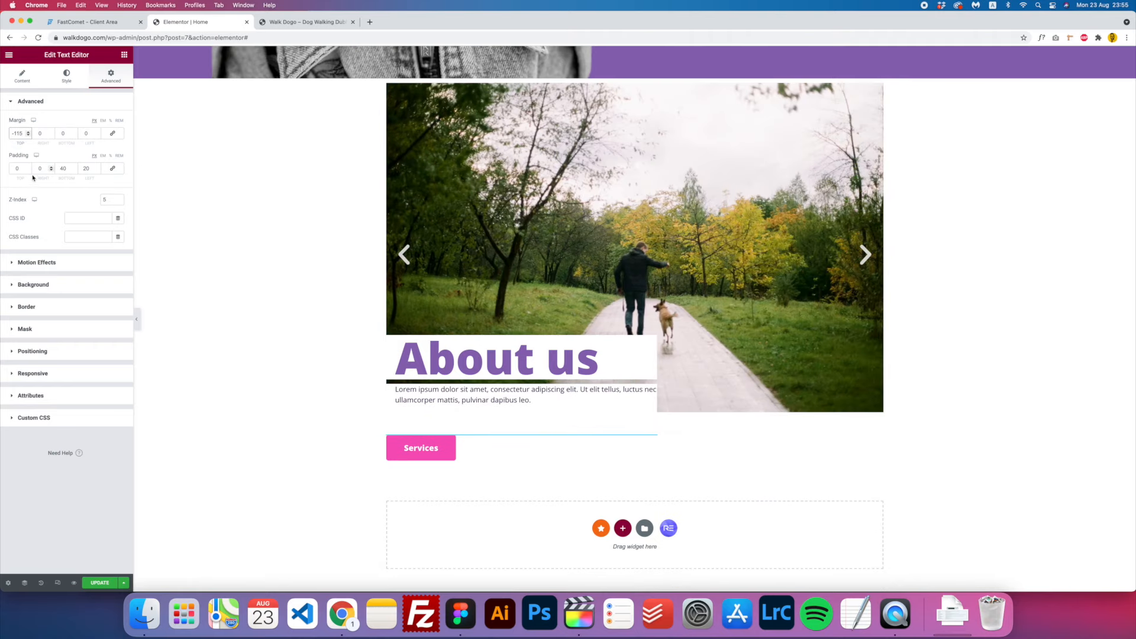
click(15, 168)
text(2)
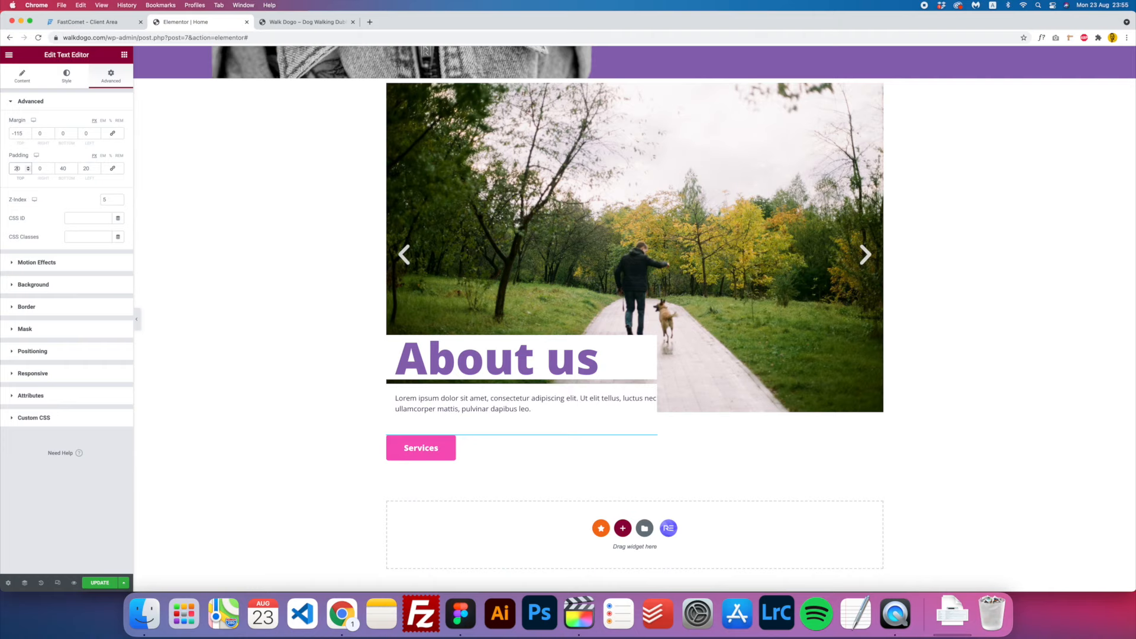
click(15, 135)
key(Down)
key(Down)
key(Down)
key(Down)
key(Down)
key(Down)
key(Down)
key(Down)
key(Down)
key(Down)
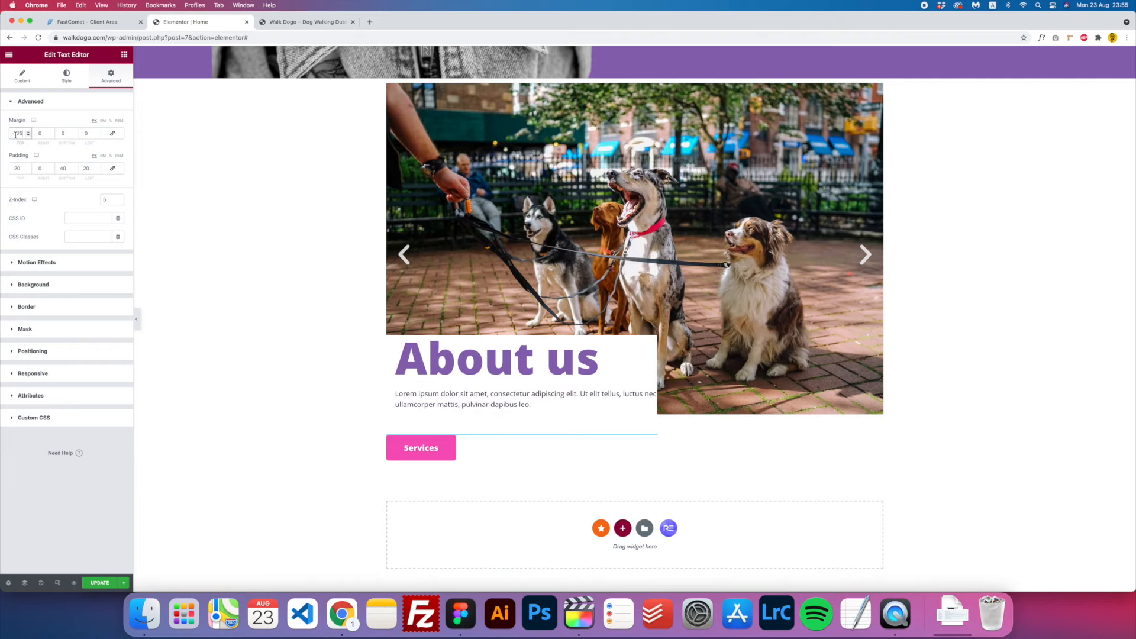
click(38, 169)
text(5)
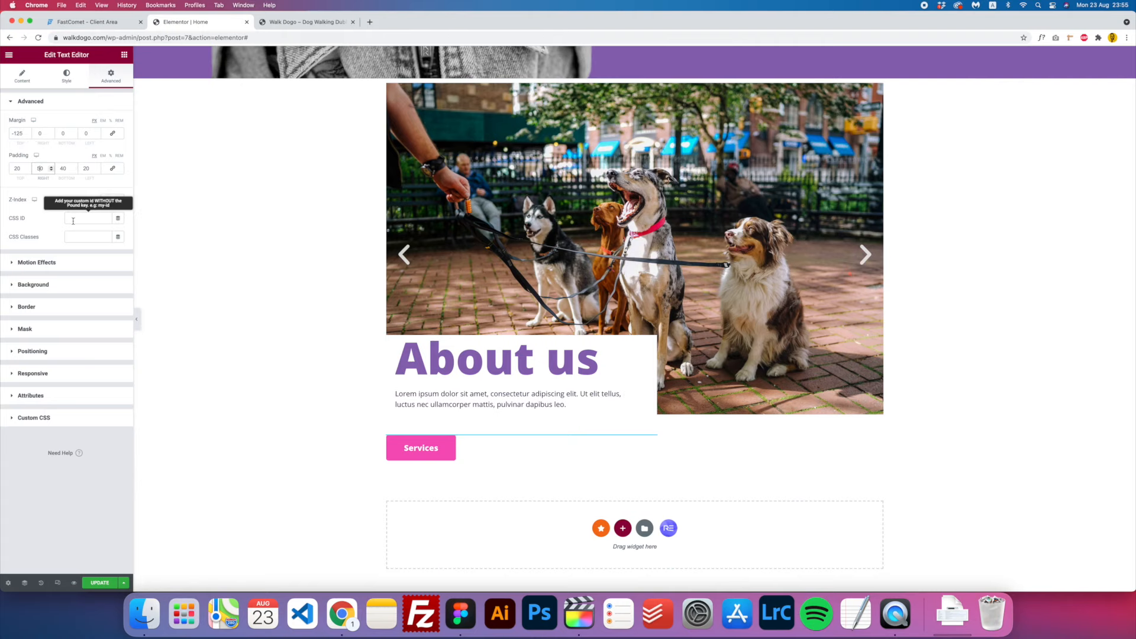
click(84, 169)
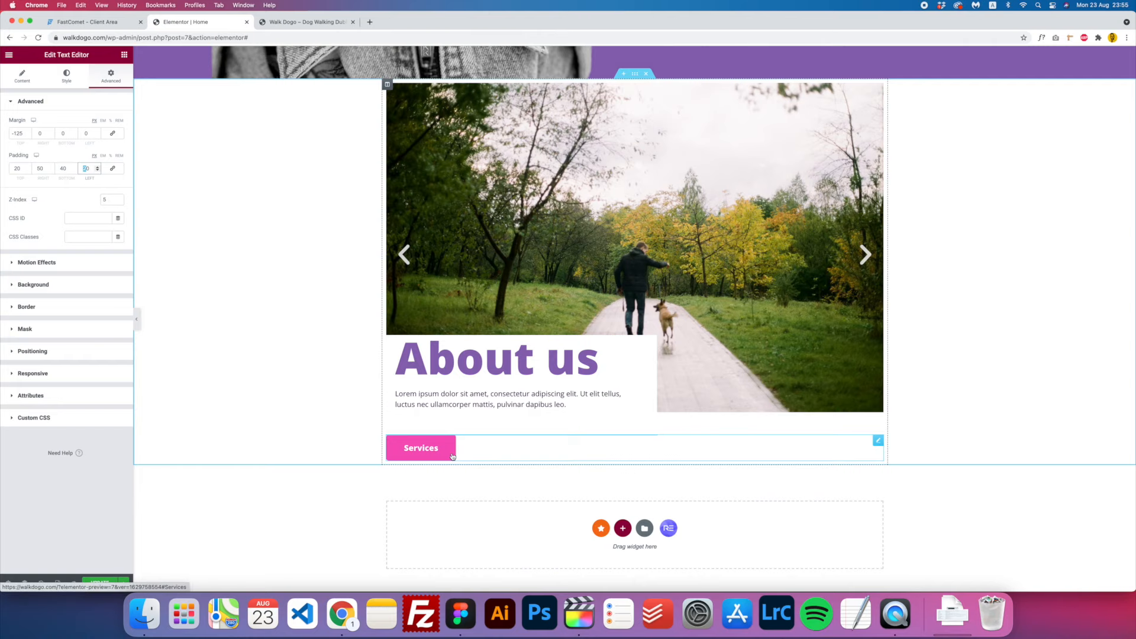
click(453, 456)
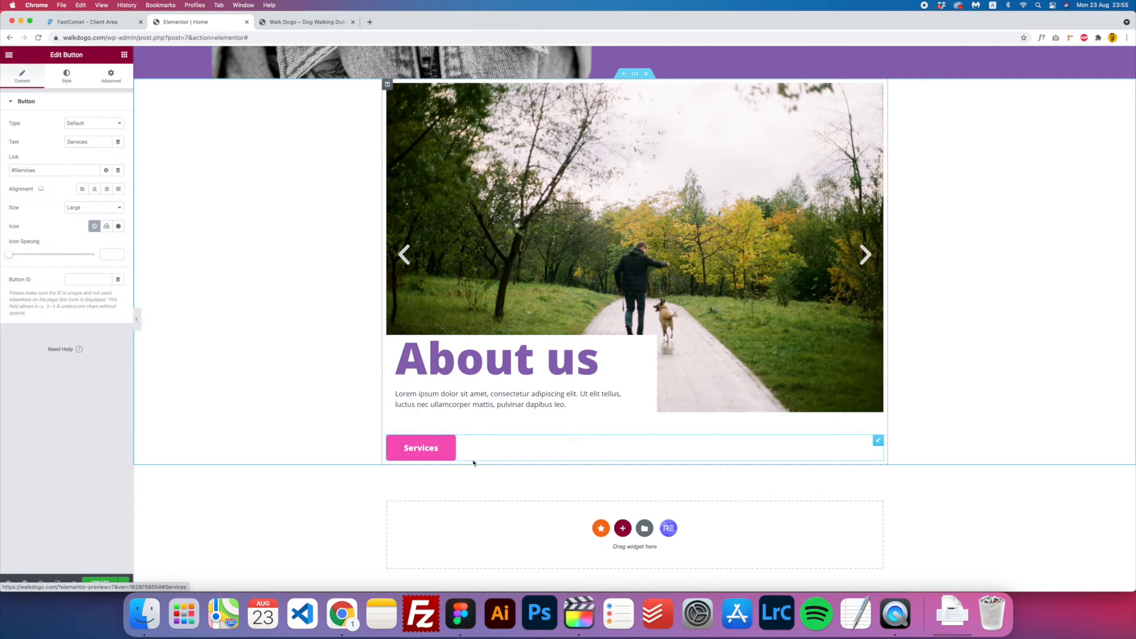
- Give the Services button a -40 top margin, z-index 5, and a left margin shifting it right
click(112, 79)
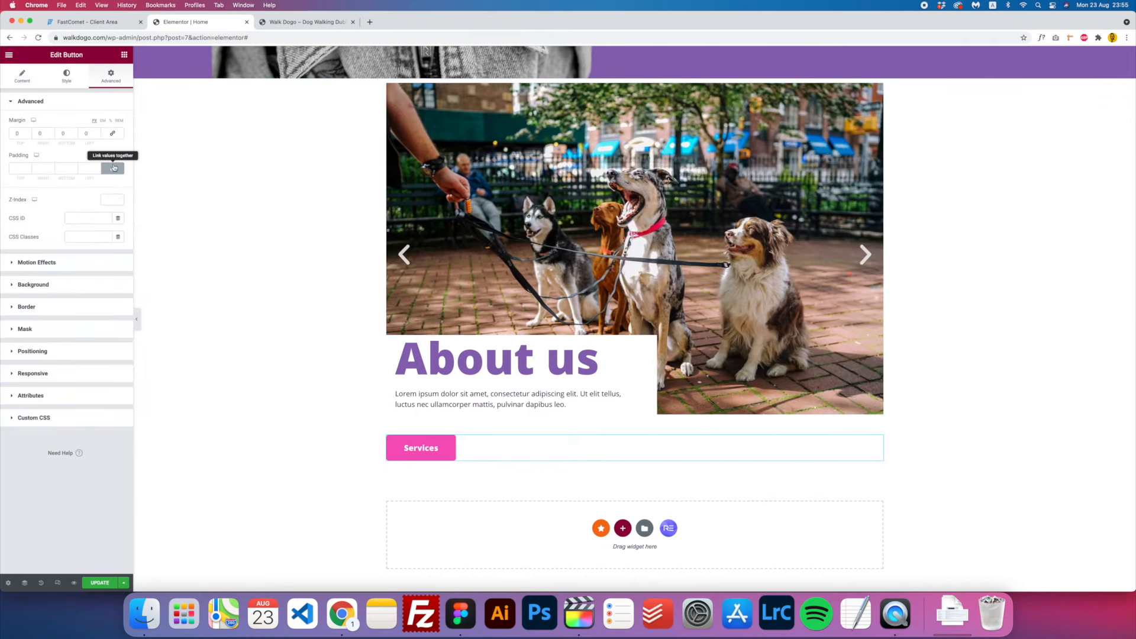
click(15, 133)
key(Down)
key(Down)
key(Down)
key(Down)
key(Down)
key(Down)
key(Down)
key(Down)
key(Down)
key(Down)
key(Down)
key(Down)
key(Down)
key(Down)
key(Down)
key(Down)
key(Down)
key(Down)
key(Down)
key(Down)
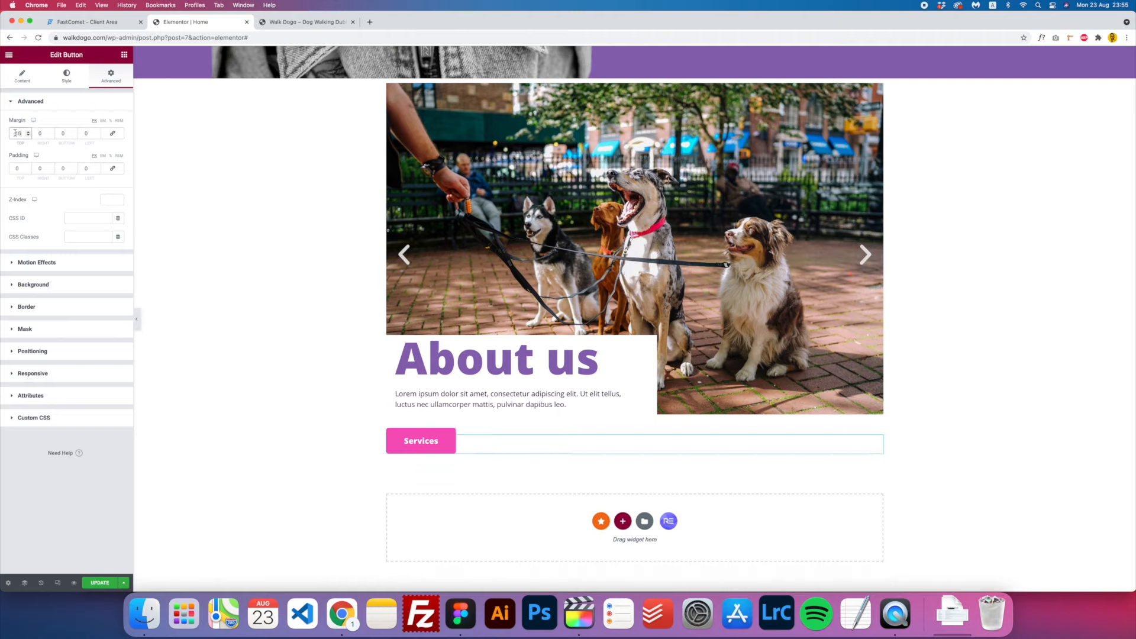
key(Down)
key(Down)
key(Down)
key(Down)
key(Down)
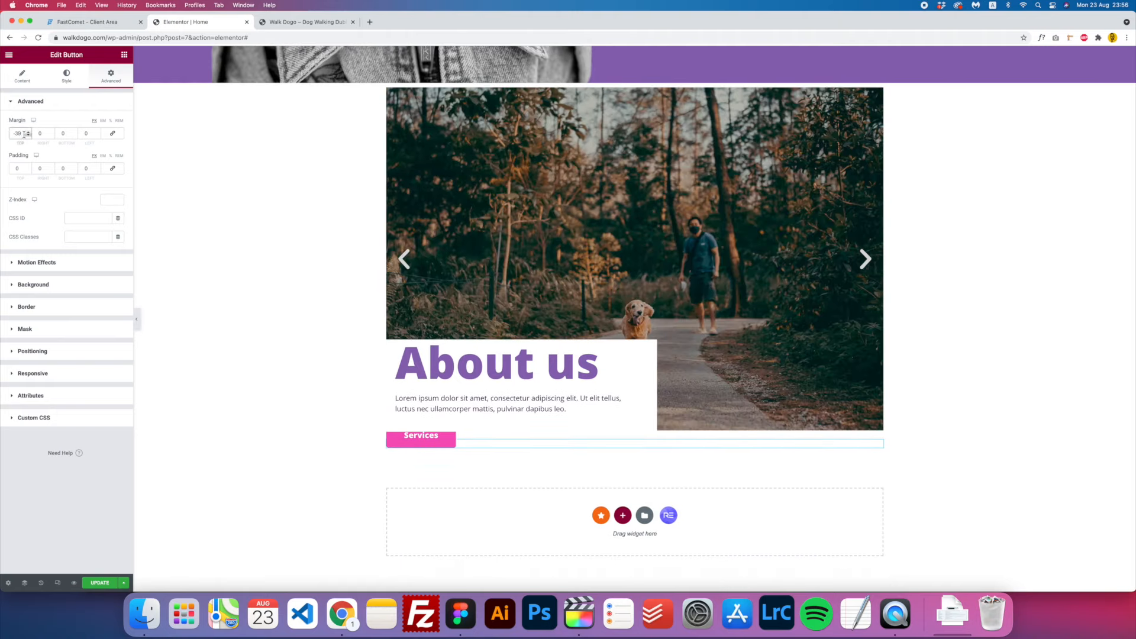
key(BackSpace)
key(BackSpace)
key(BackSpace)
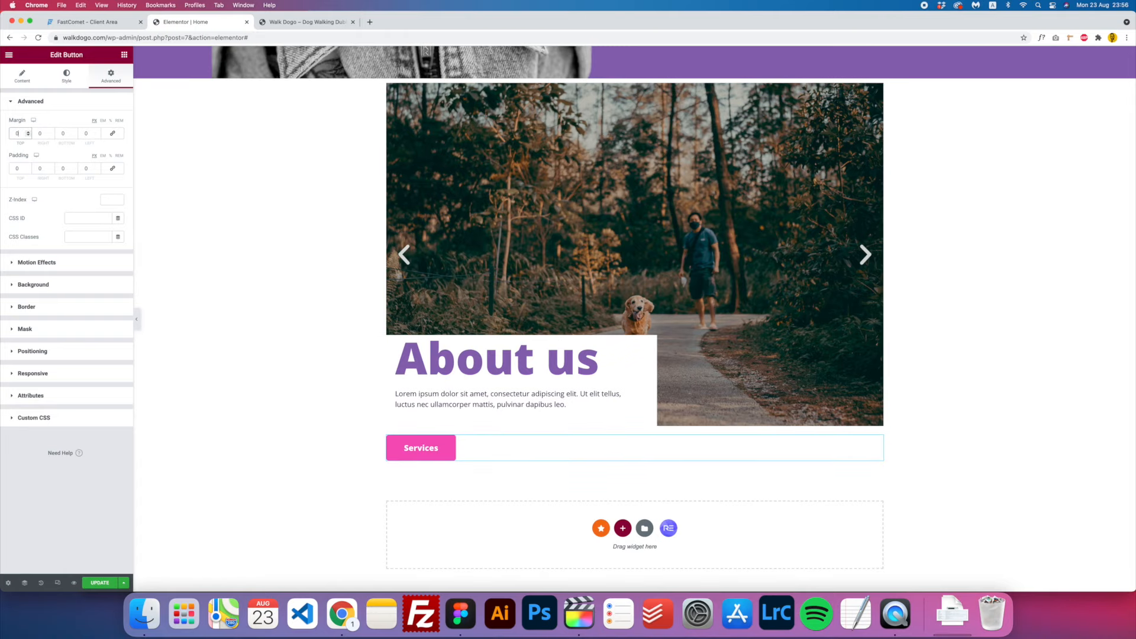
text(-40)
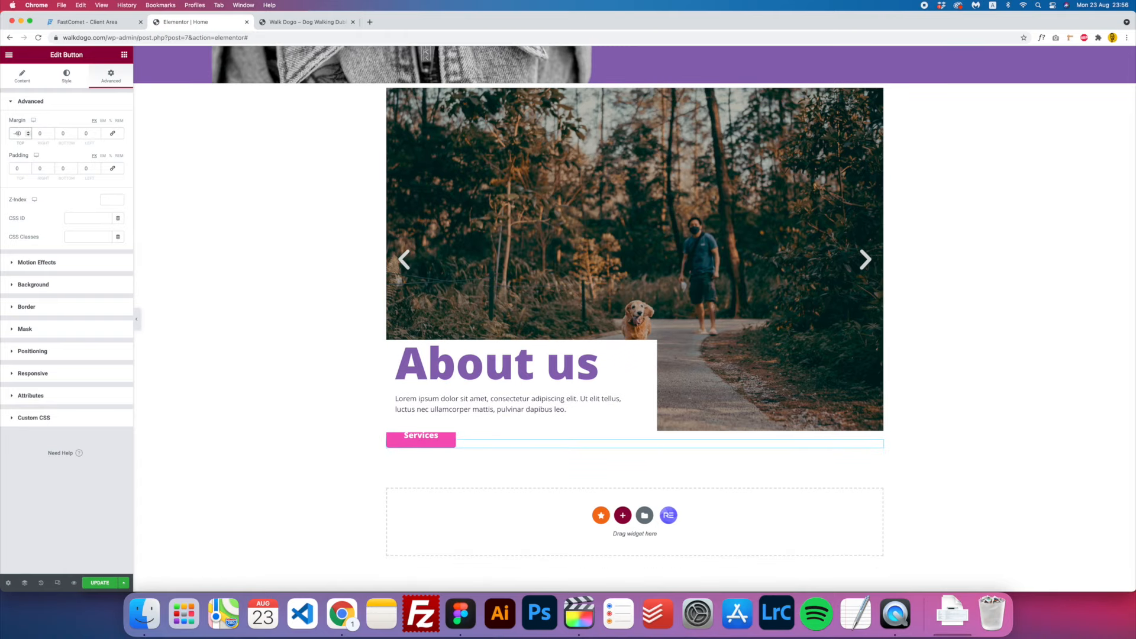
click(106, 199)
text(5)
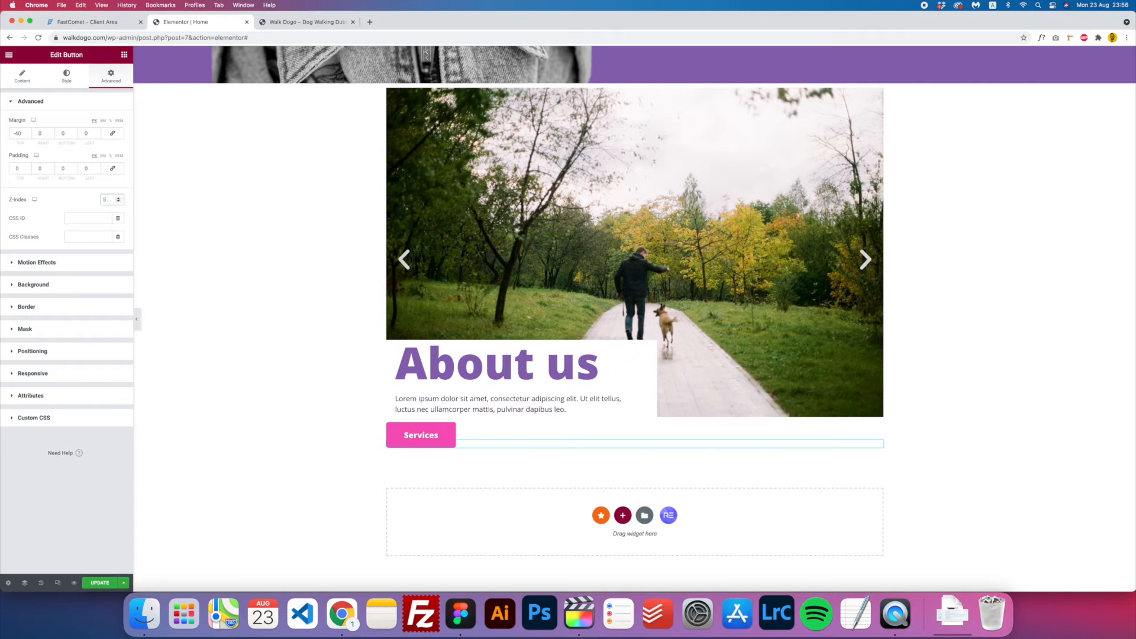
click(83, 133)
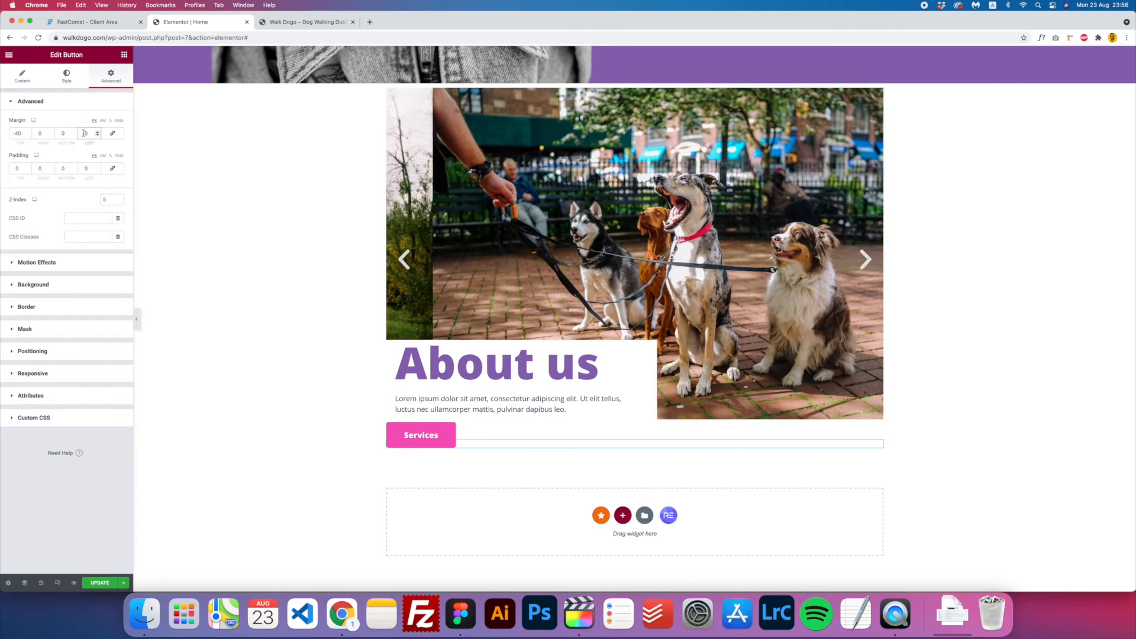
text(30)
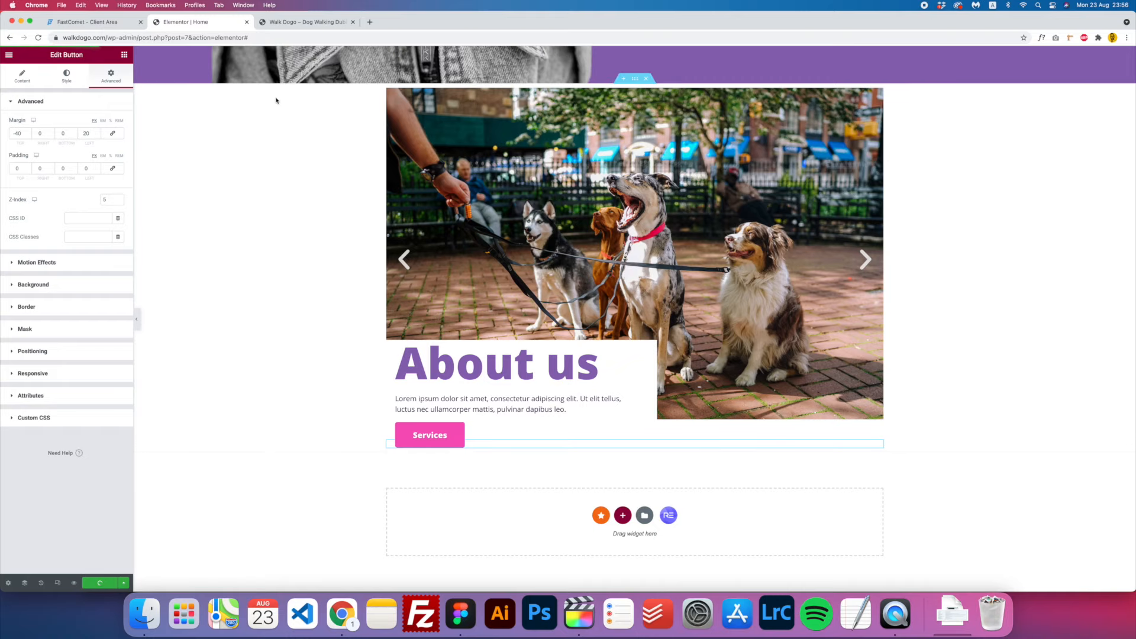
scroll(401, 222, up, 2)
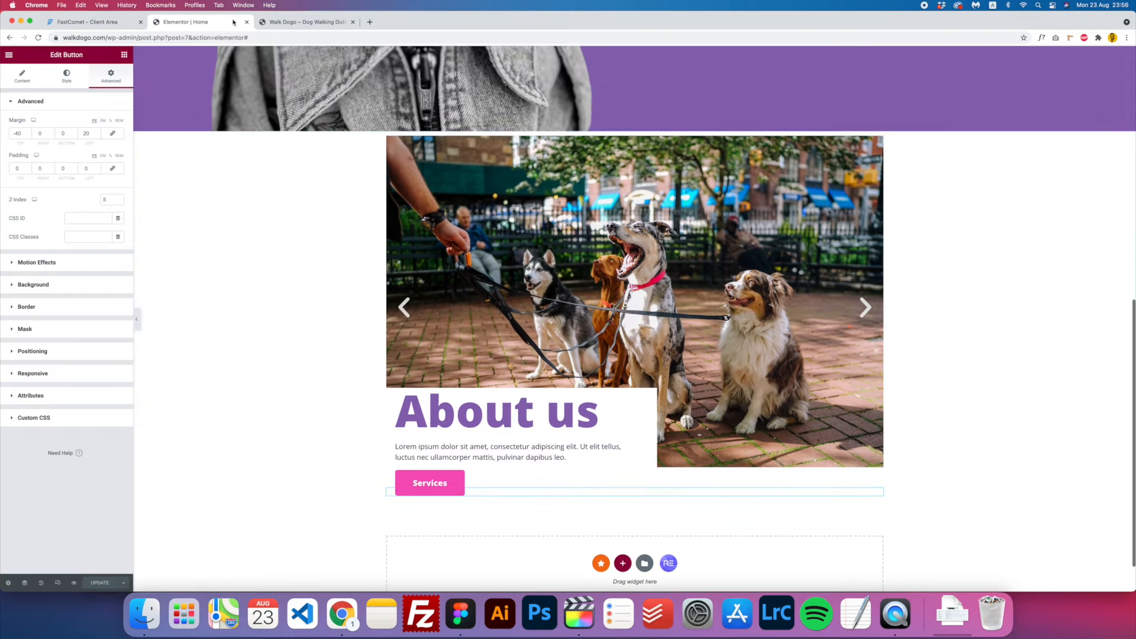
key(ctrl+Tab)
key(super+r)
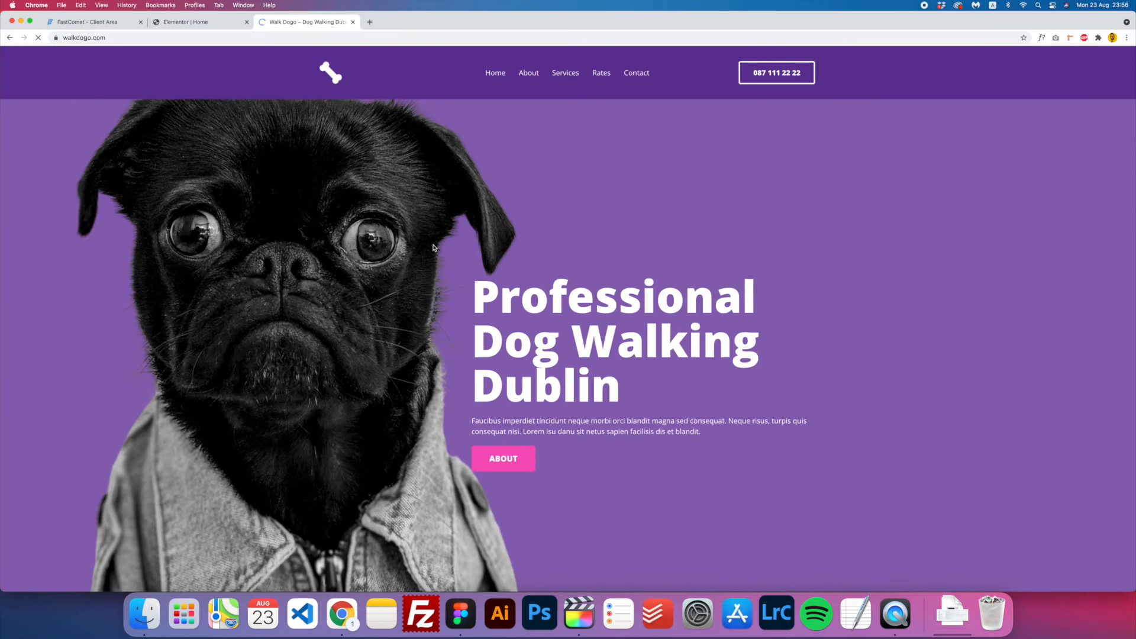
scroll(433, 247, down, 7)
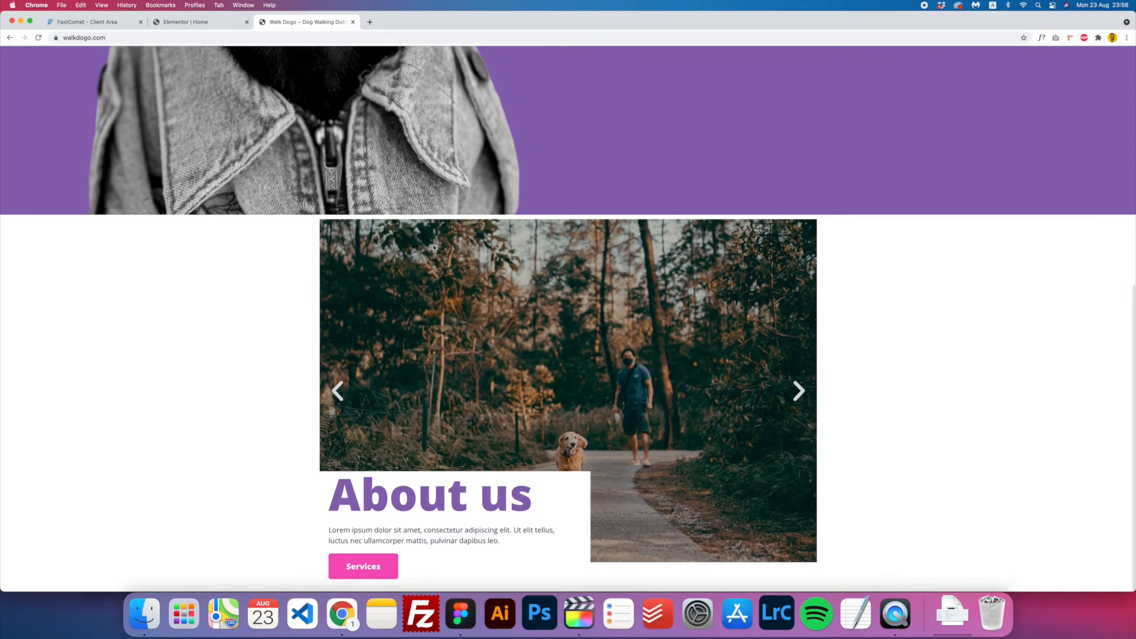
scroll(734, 474, up, 2)
scroll(734, 473, down, 2)
click(799, 399)
click(802, 402)
click(802, 402)
click(802, 402)
click(801, 402)
click(802, 402)
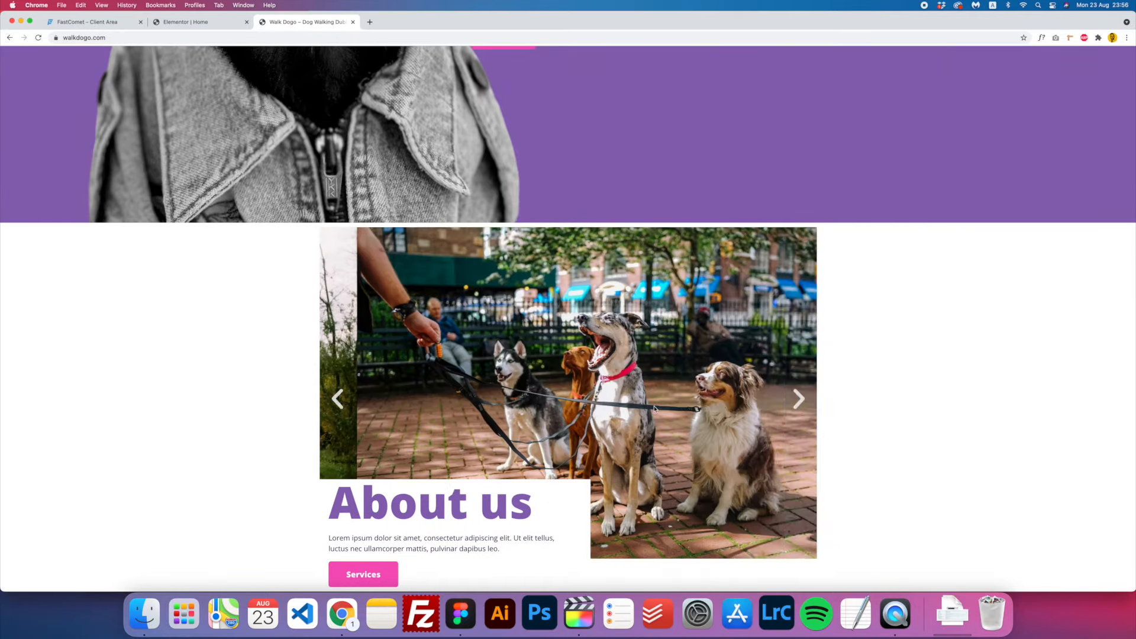
scroll(801, 403, up, 10)
click(213, 27)
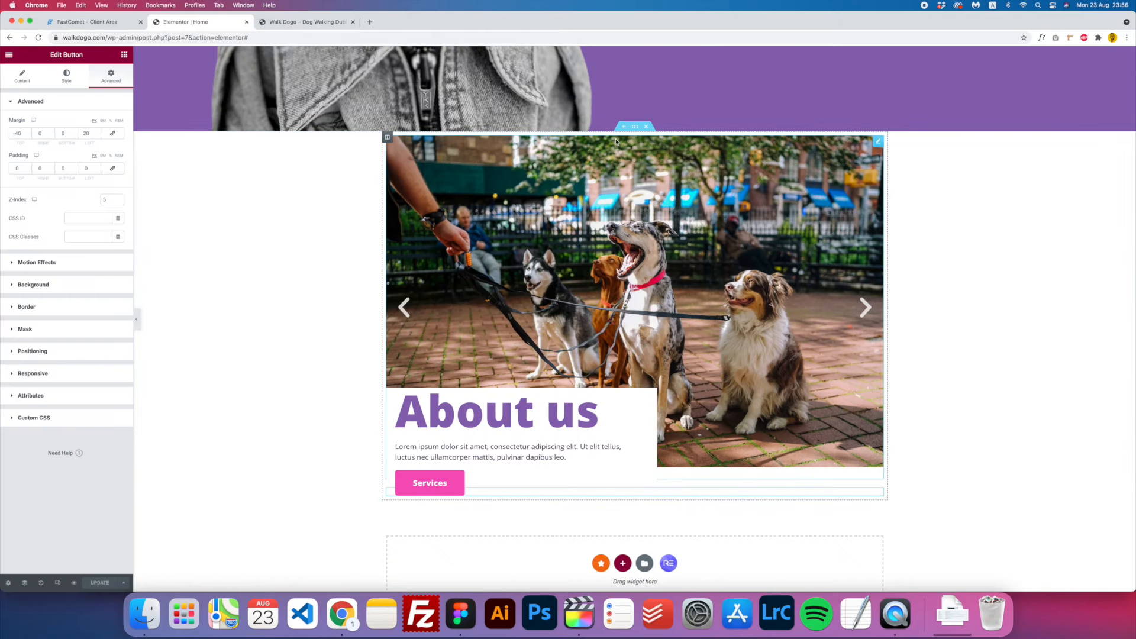
- Select the About us section and unlink its margin and padding sides
scroll(371, 324, up, 6)
scroll(620, 304, down, 5)
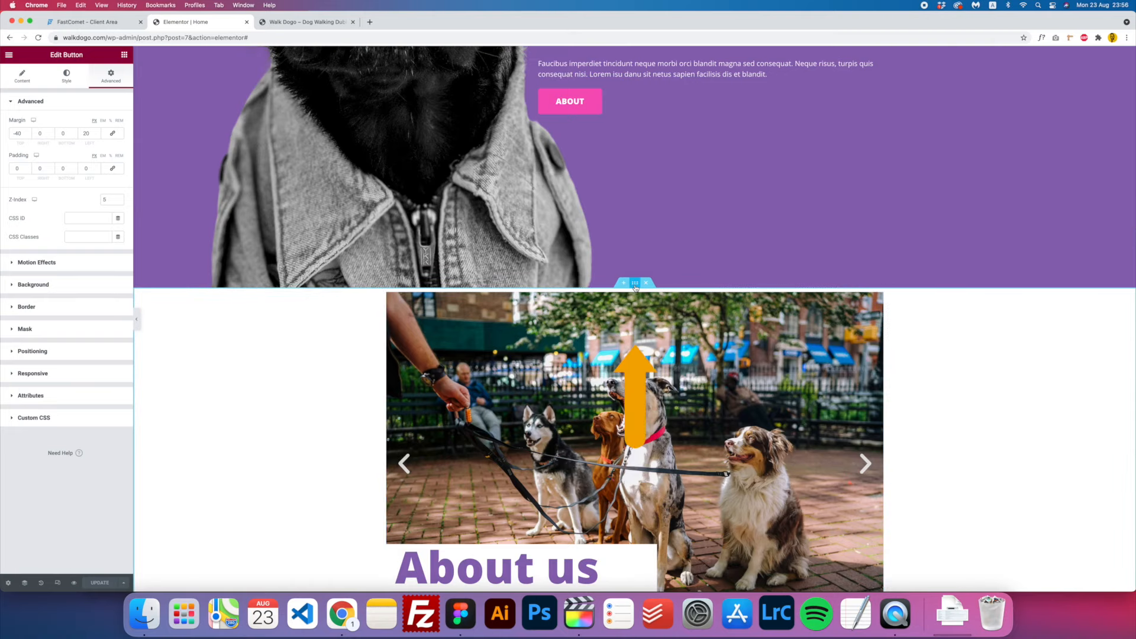
click(634, 284)
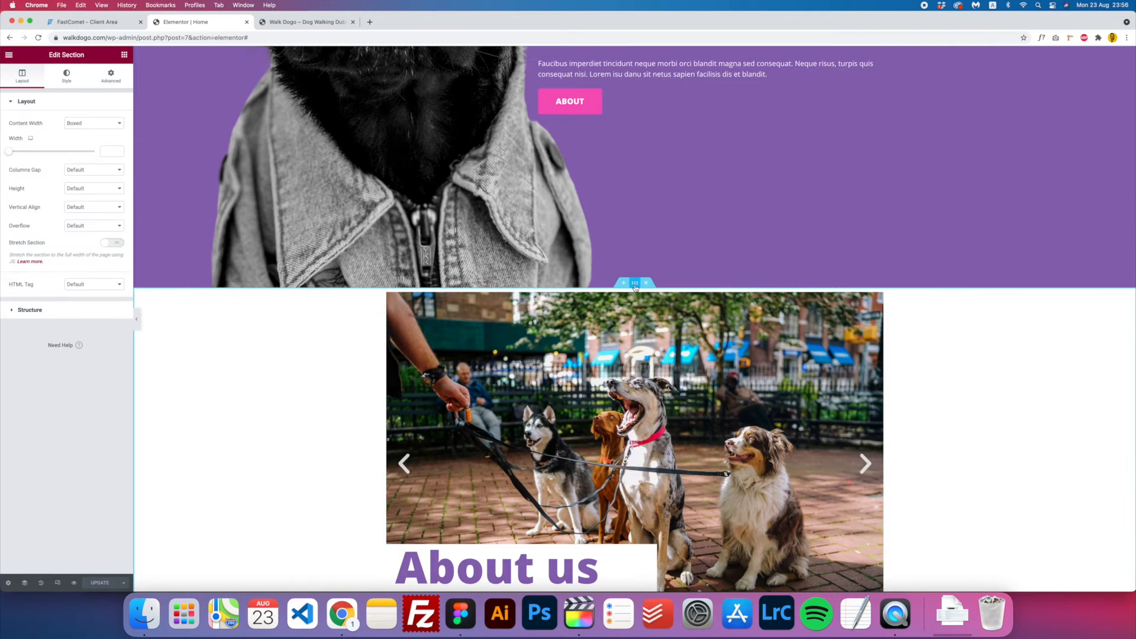
click(110, 79)
click(112, 134)
click(112, 169)
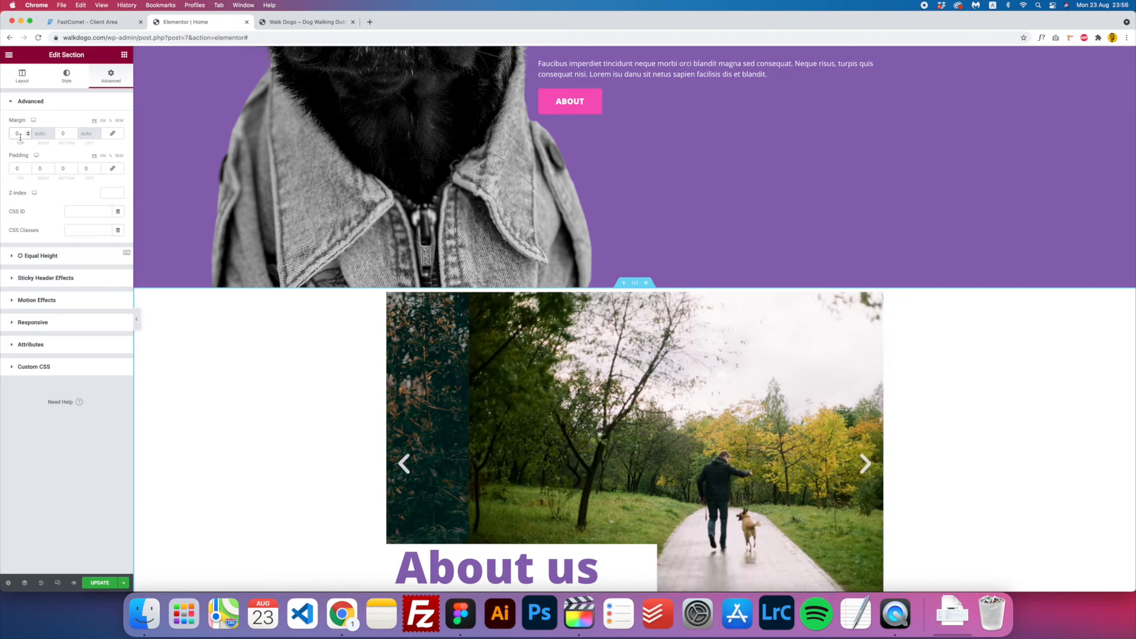
- Set the section's top and bottom margin to 60 and bottom padding to 60
text(6)
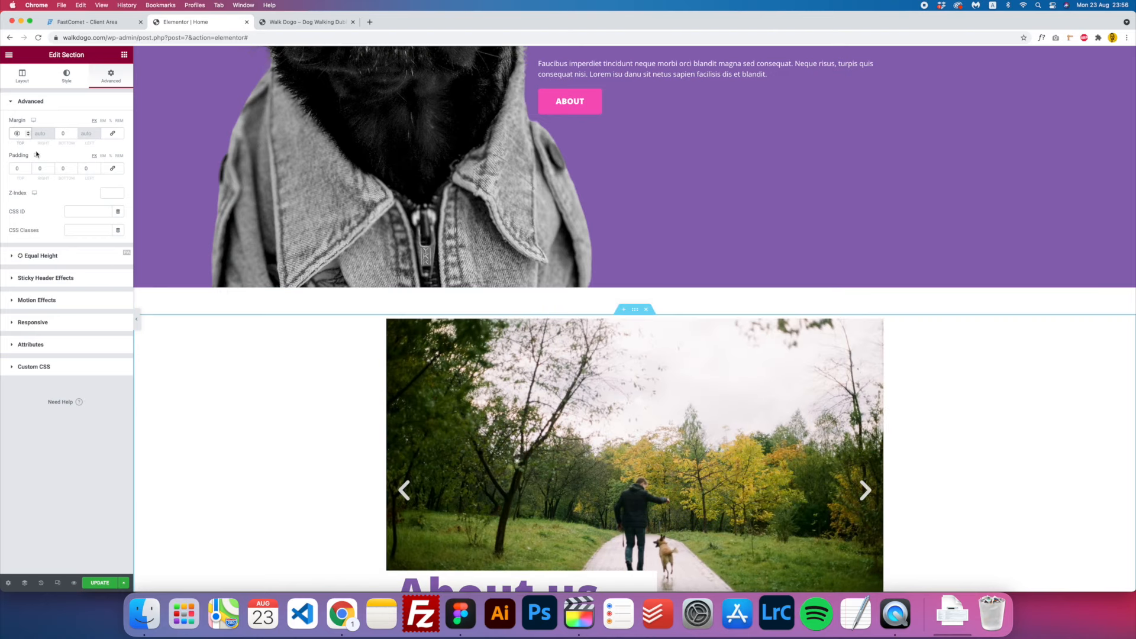
click(63, 133)
text(60)
scroll(407, 316, down, 5)
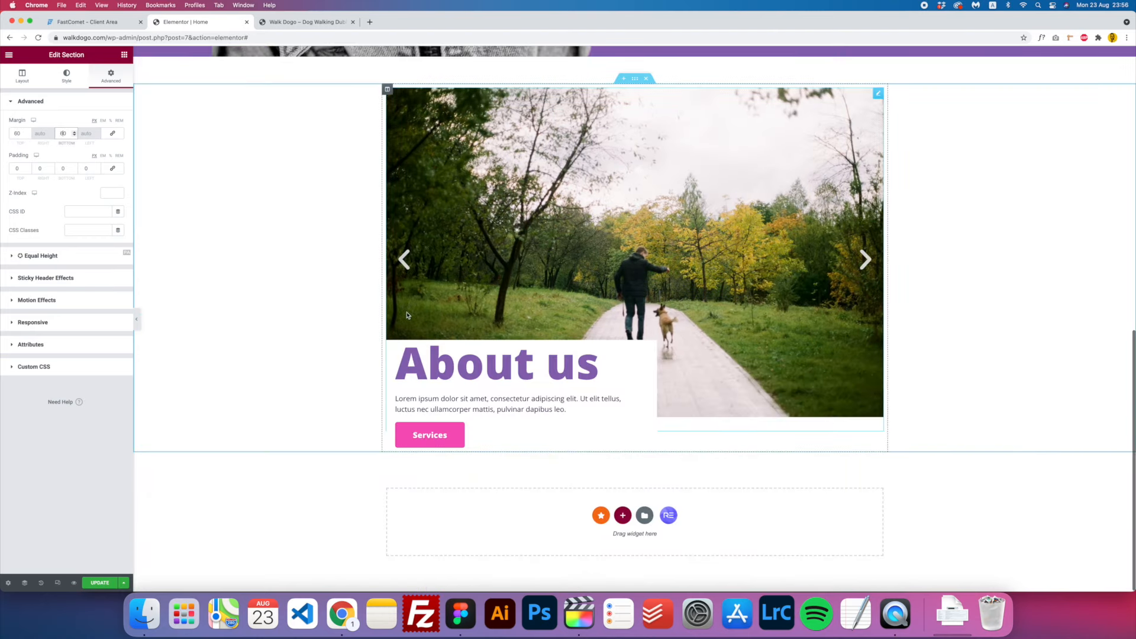
click(60, 169)
text(6)
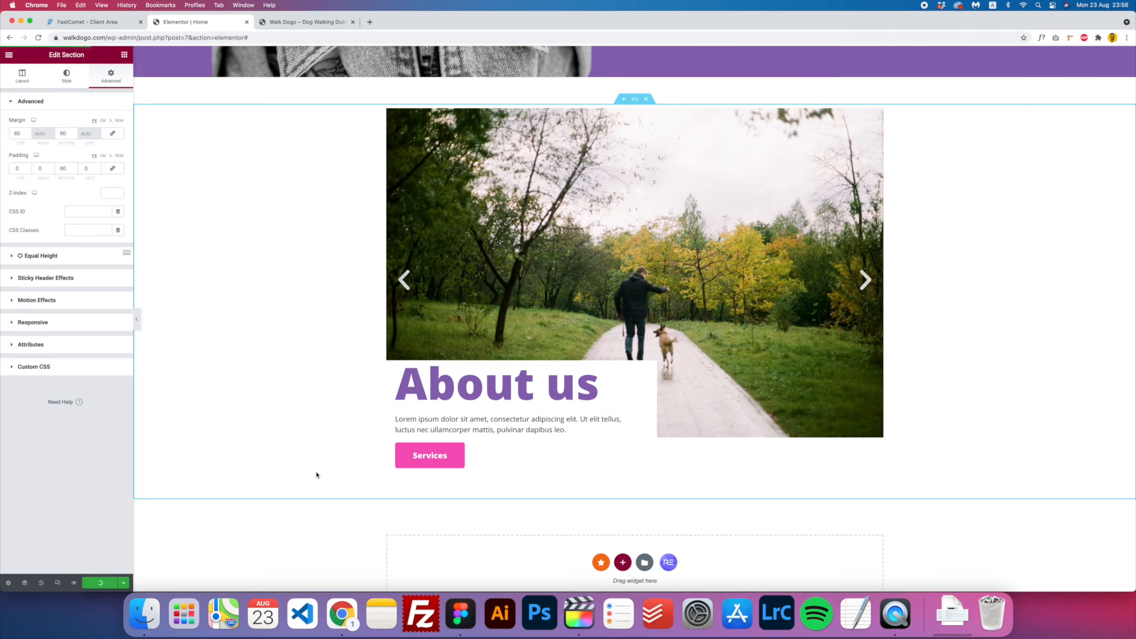
scroll(317, 475, up, 9)
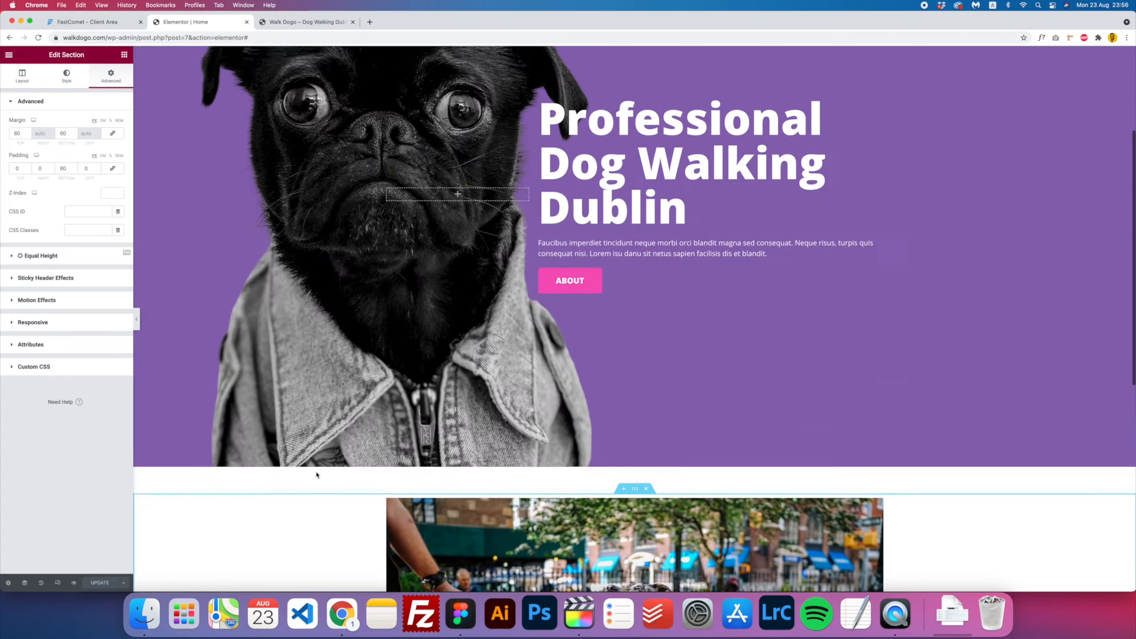
scroll(316, 475, up, 3)
scroll(316, 474, down, 2)
- Reload the live Walk Dogo homepage and check the About us section's new spacing
click(290, 22)
key(super+r)
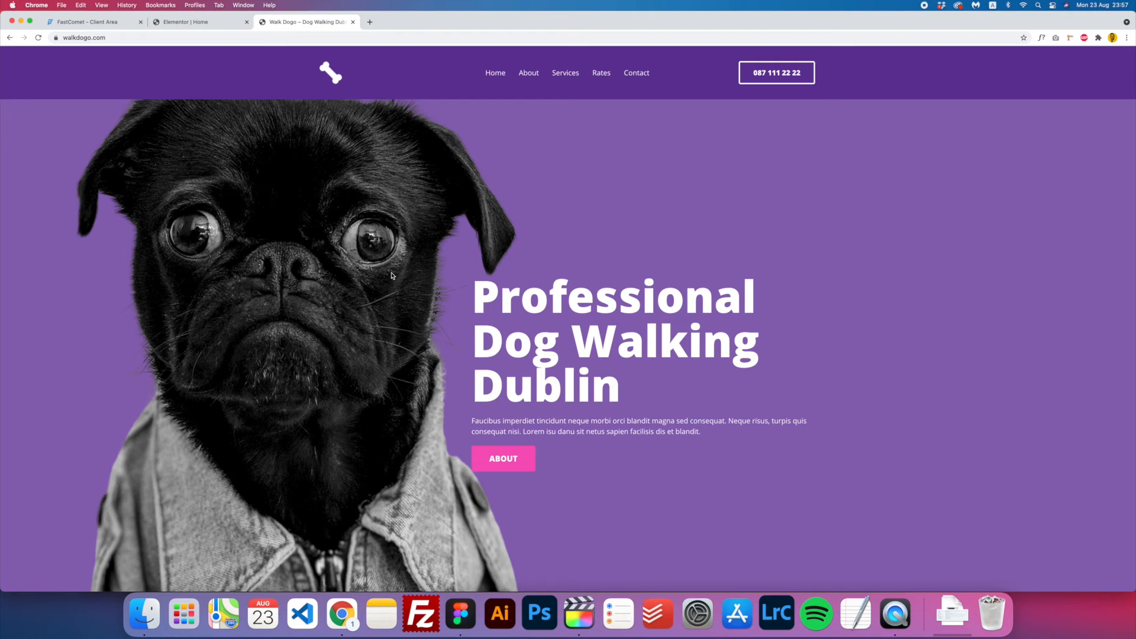
scroll(391, 275, down, 10)
scroll(391, 275, up, 10)
scroll(391, 275, down, 10)
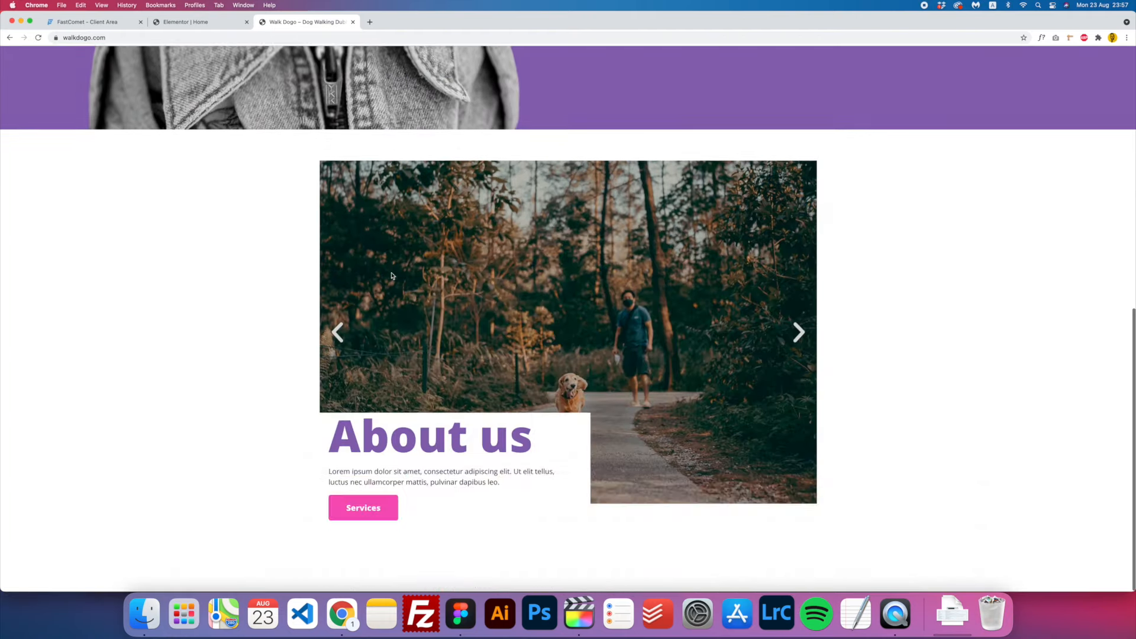
scroll(719, 569, up, 10)
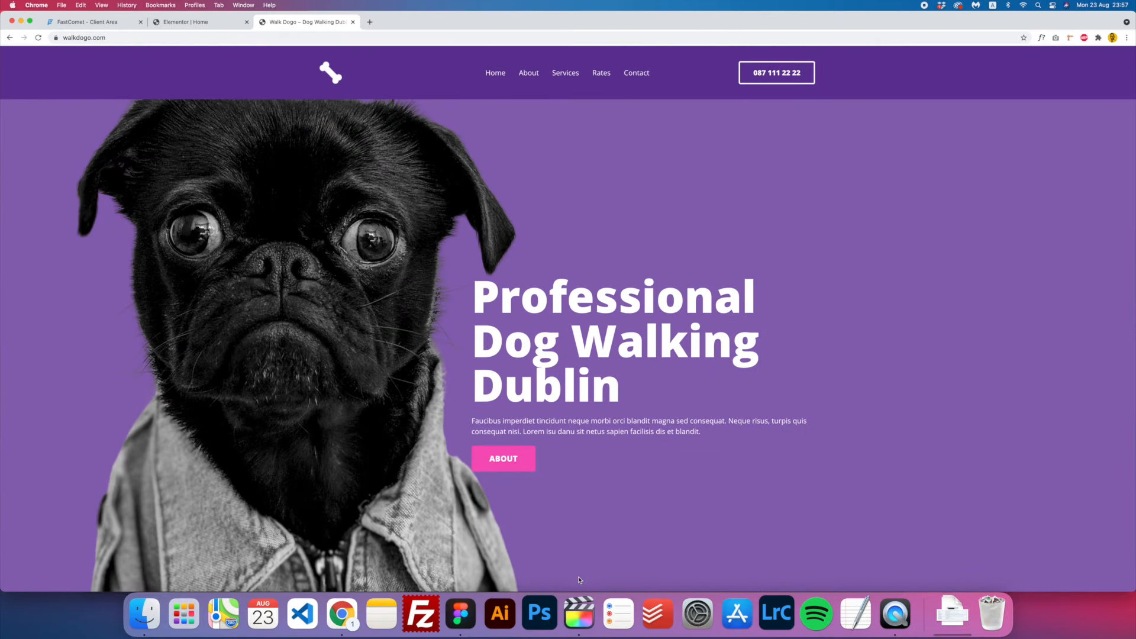
- Review the purple Services mockup in Figma, then return to Elementor below About us
click(461, 615)
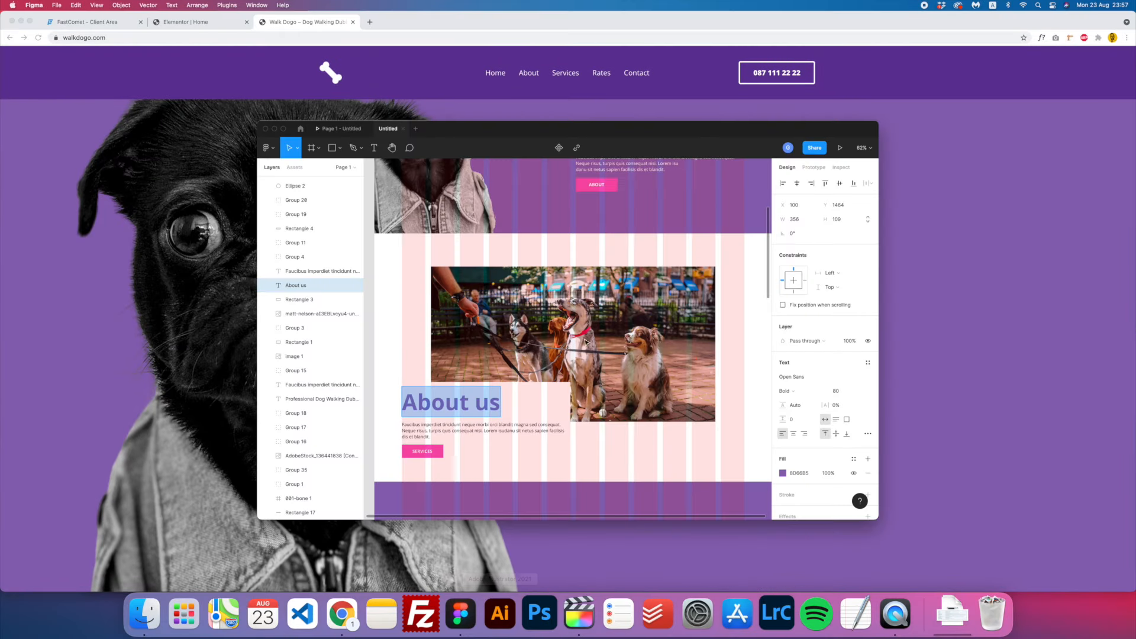
scroll(413, 375, down, 10)
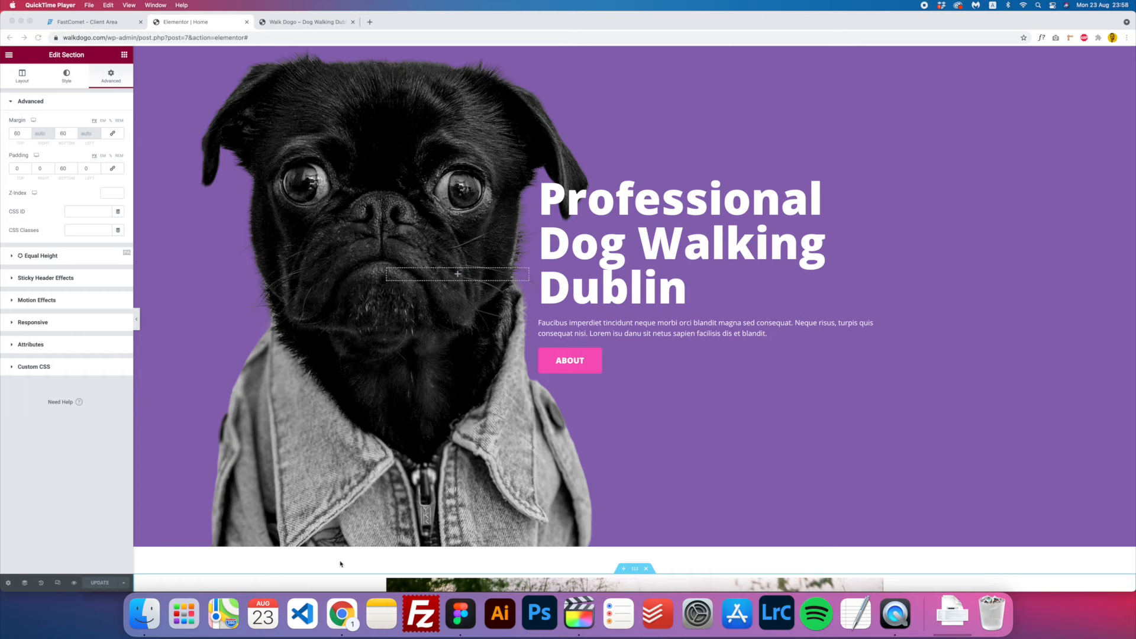
click(460, 613)
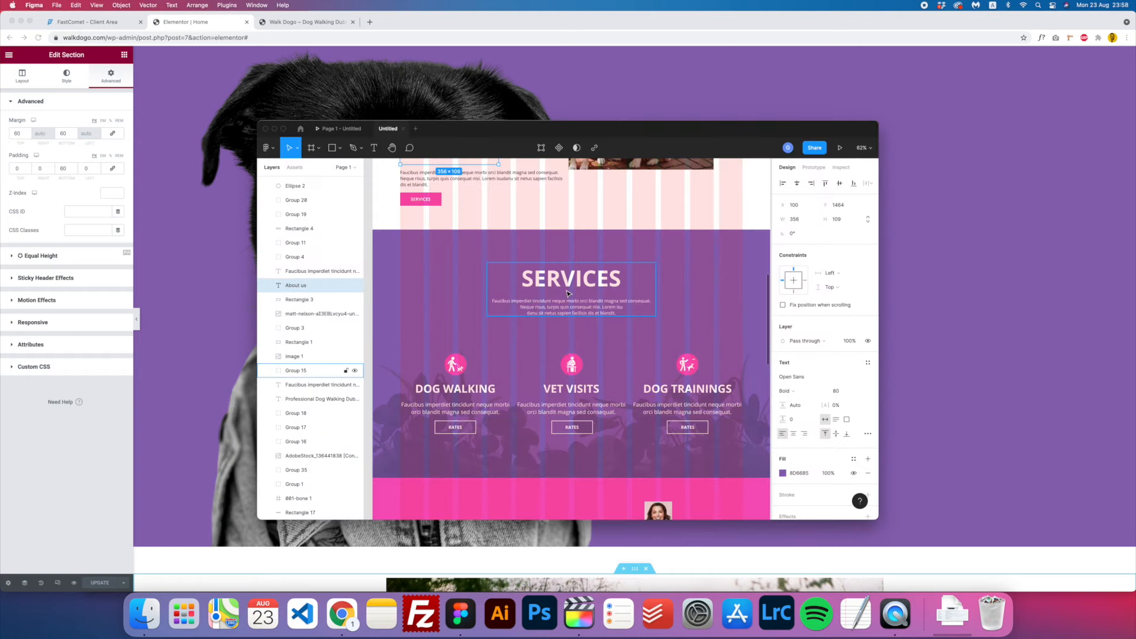
scroll(567, 294, down, 1)
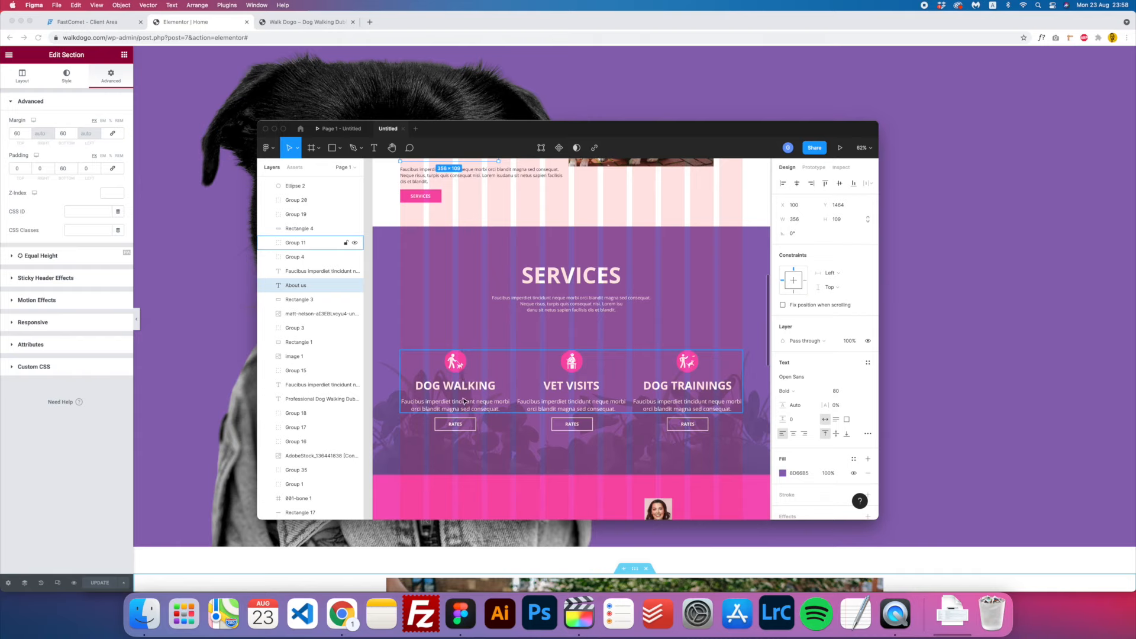
click(175, 314)
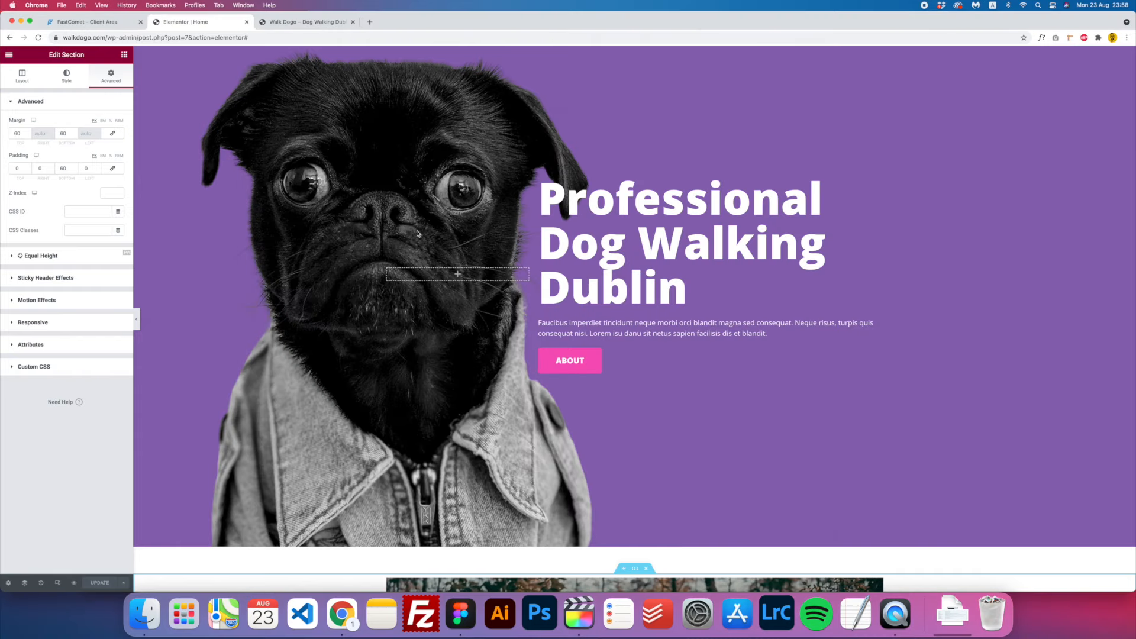
scroll(483, 246, down, 10)
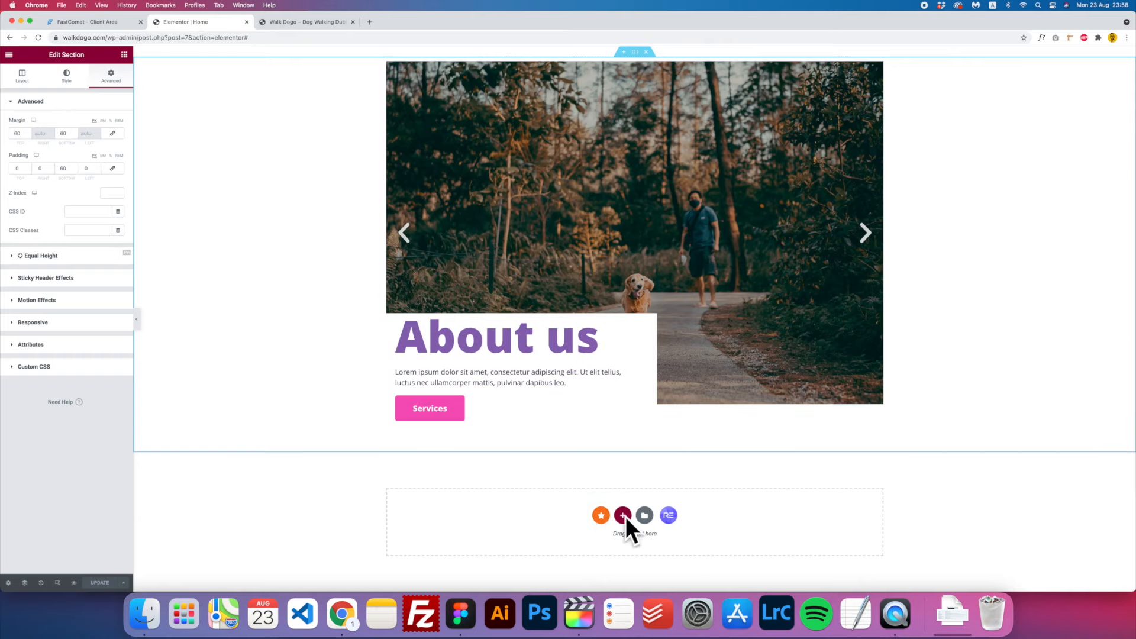
- Add a single-column section below About us with a Classic Primary purple background
click(623, 516)
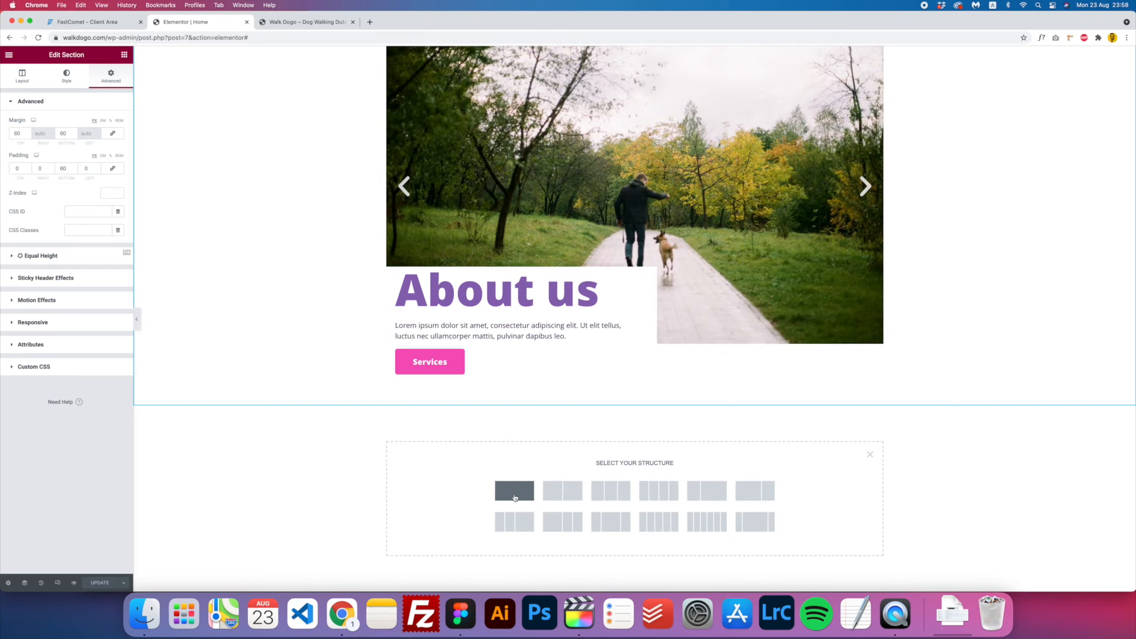
click(514, 497)
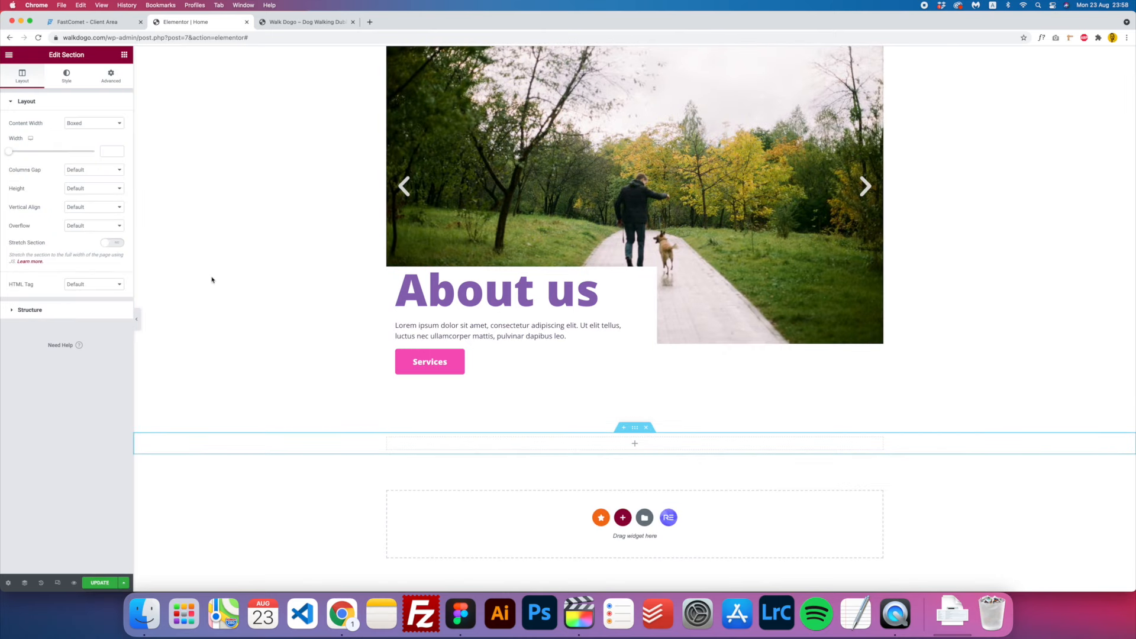
click(66, 77)
click(460, 613)
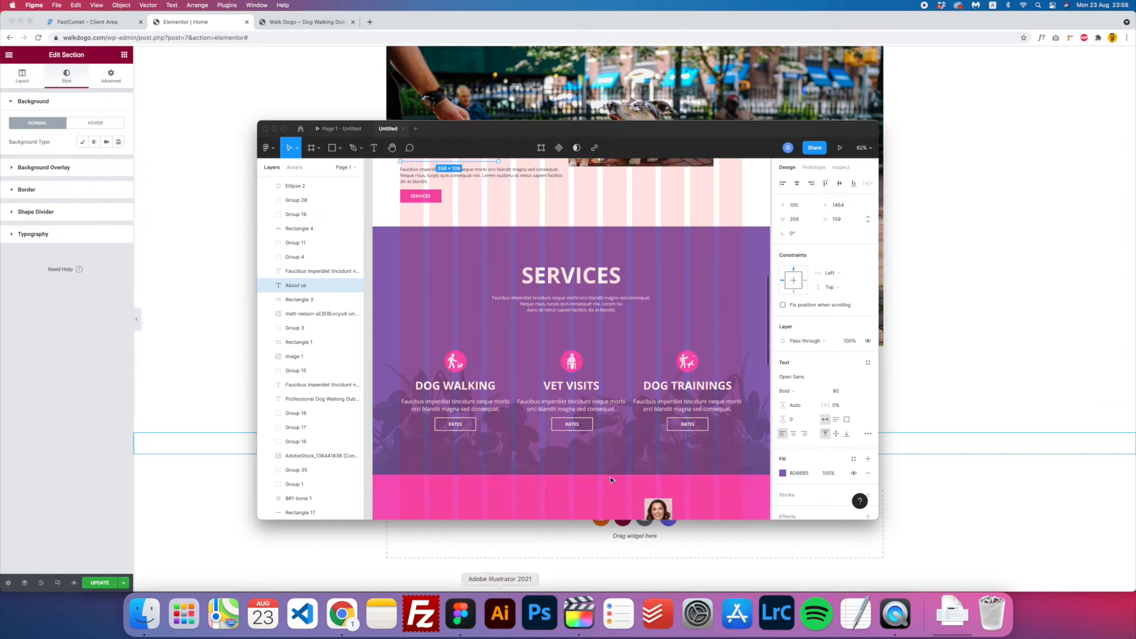
click(251, 371)
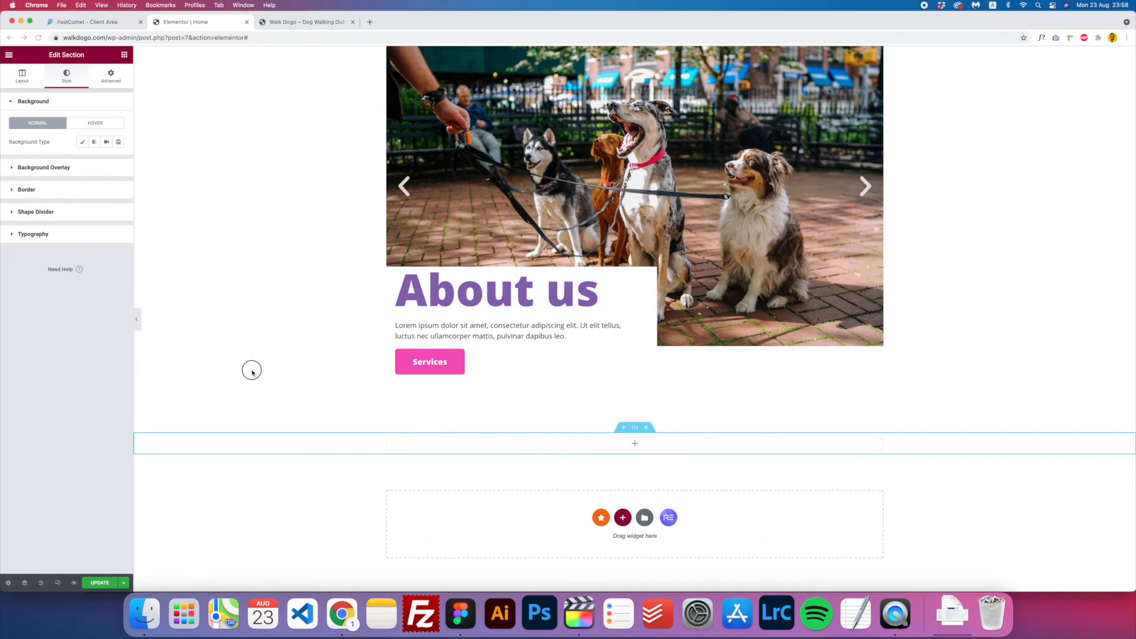
click(82, 143)
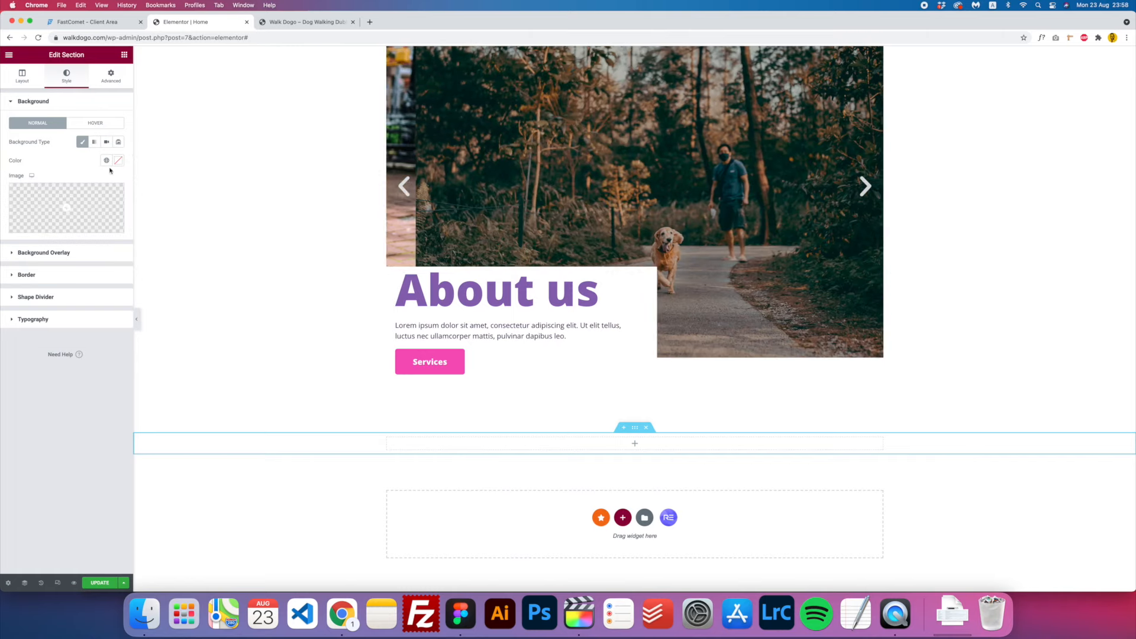
click(107, 160)
click(53, 201)
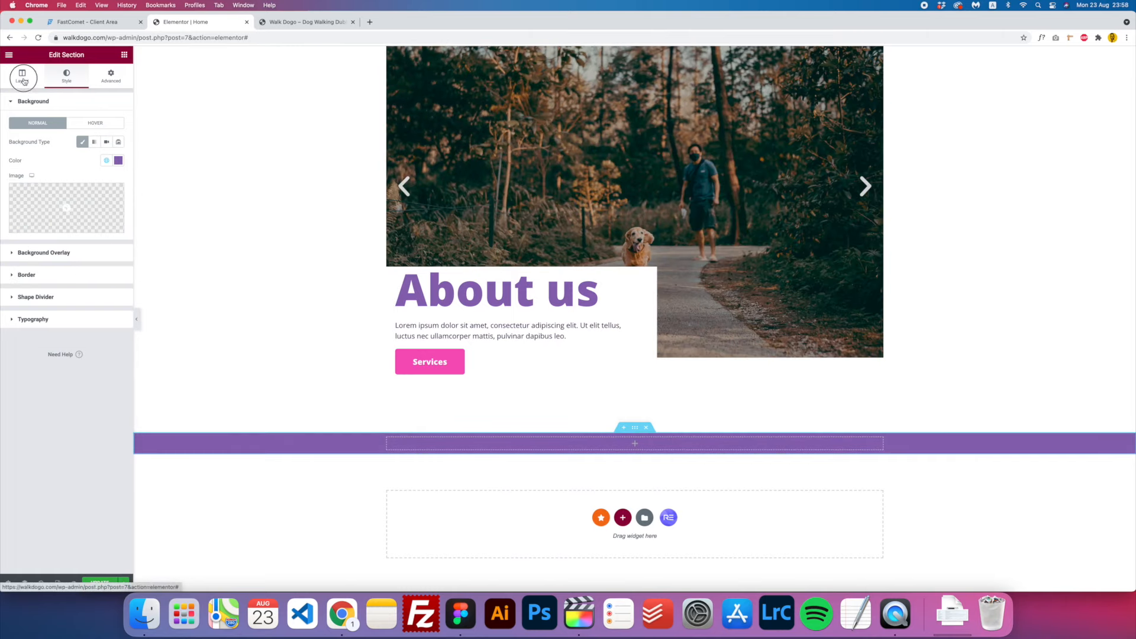
- Give the purple section a minimum height of 250
click(22, 77)
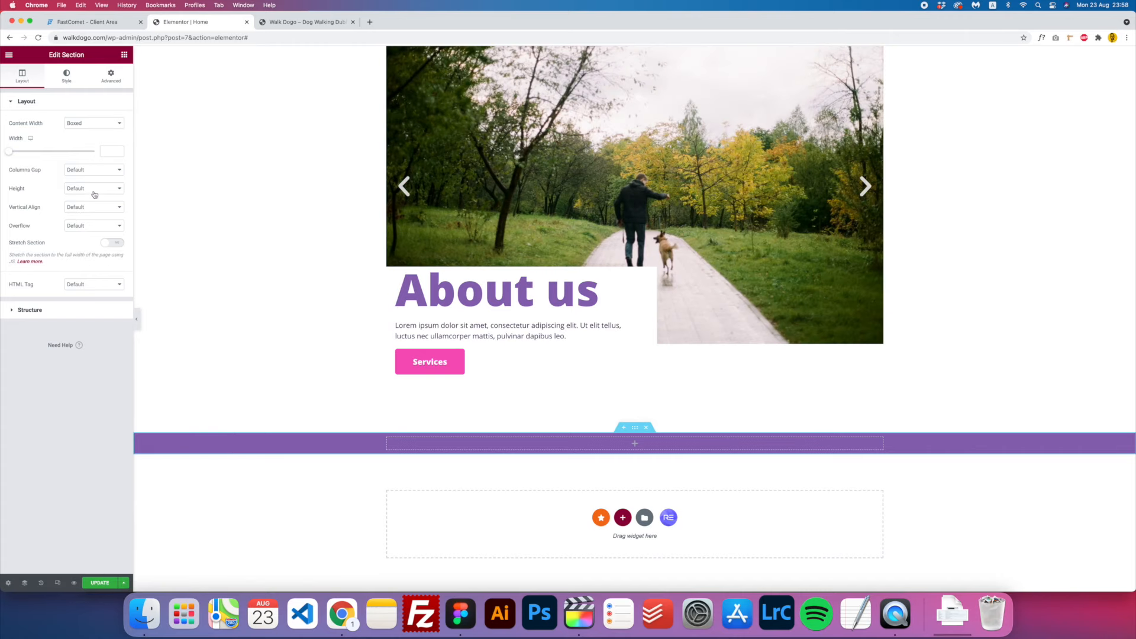
click(97, 188)
click(104, 204)
drag(30, 218, 25, 217)
drag(112, 217, 73, 220)
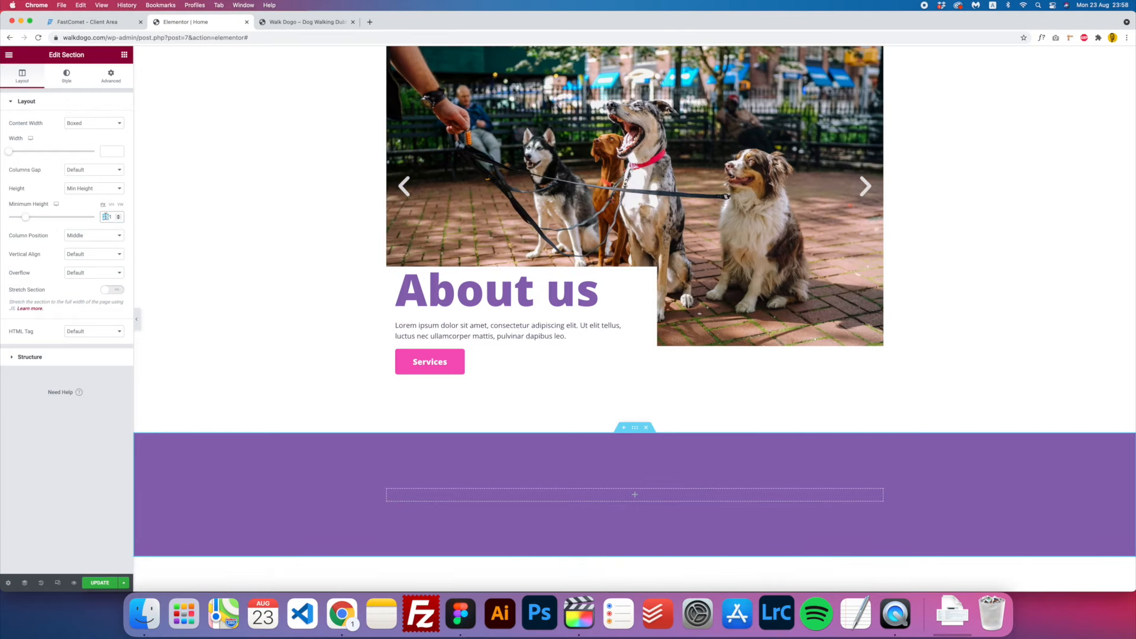
text(5)
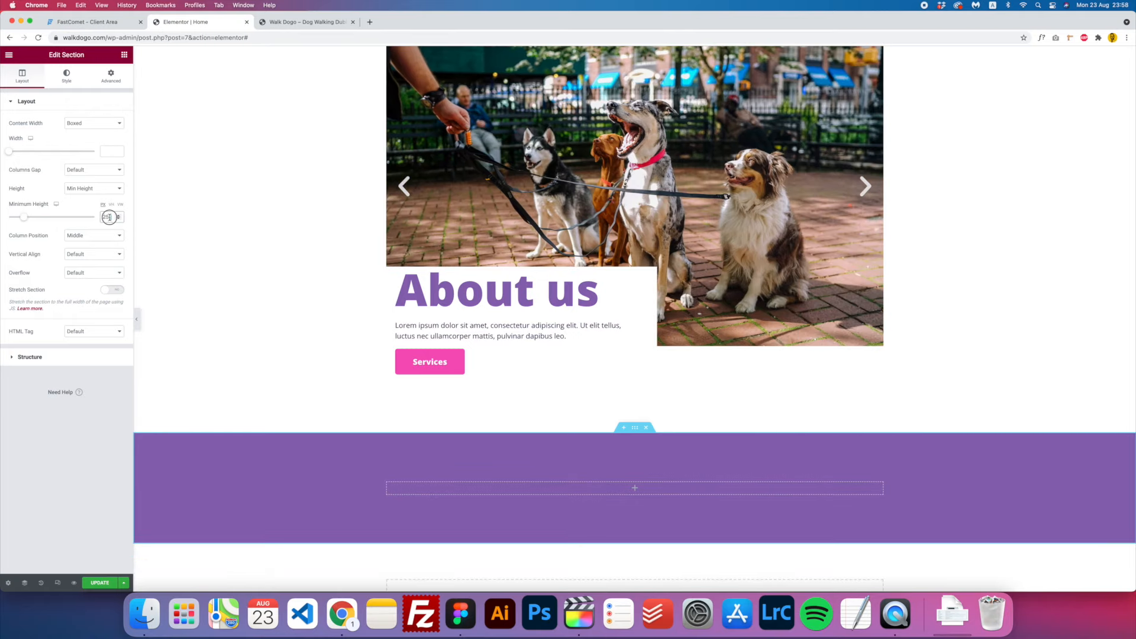
text(0)
scroll(292, 306, down, 2)
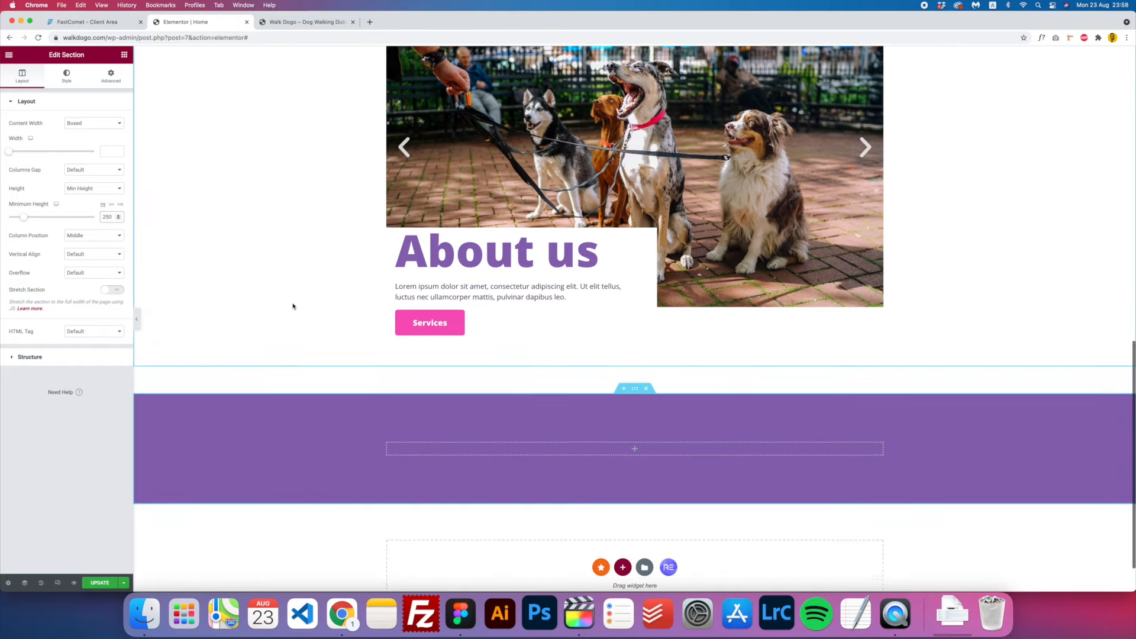
scroll(286, 305, up, 1)
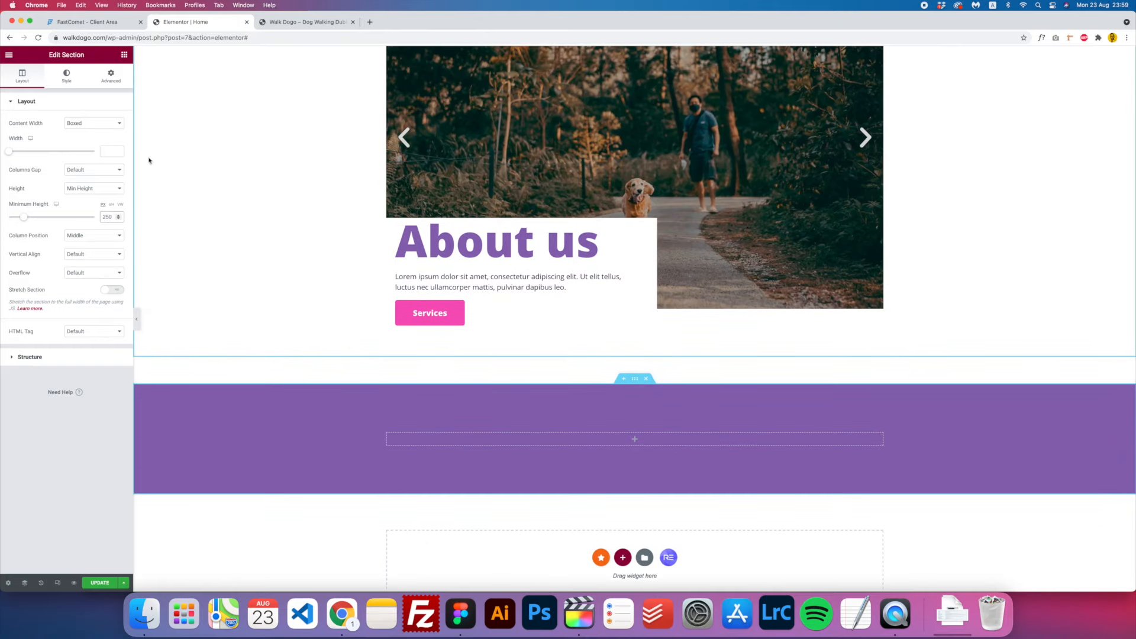
- Add a Heading reading 'Services' to the purple section and make it H1
click(125, 55)
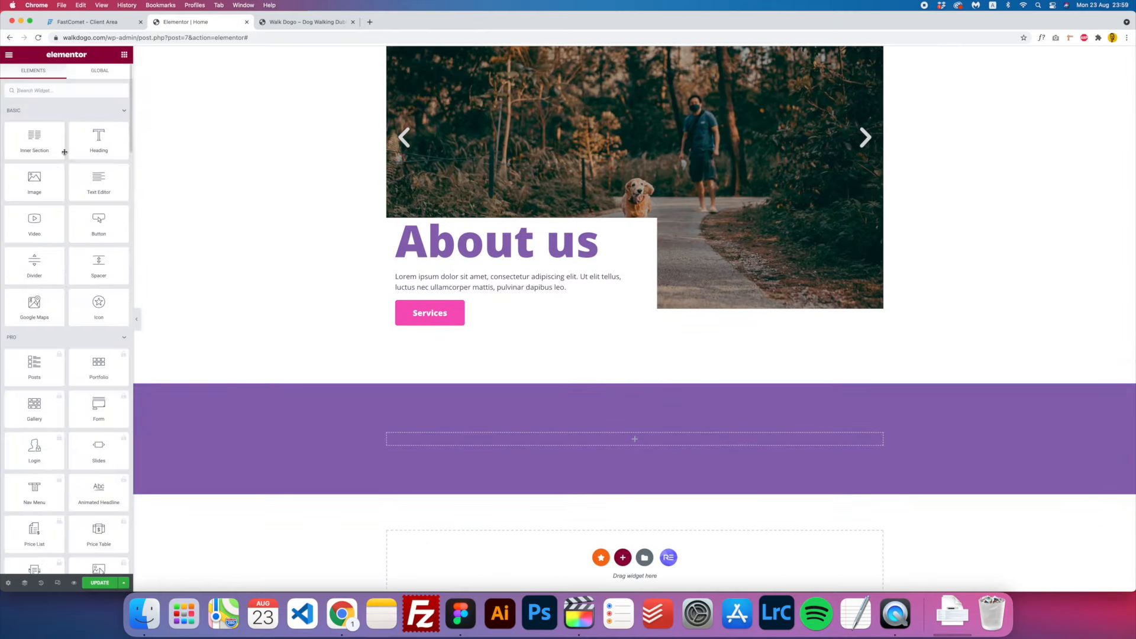
drag(98, 141, 627, 443)
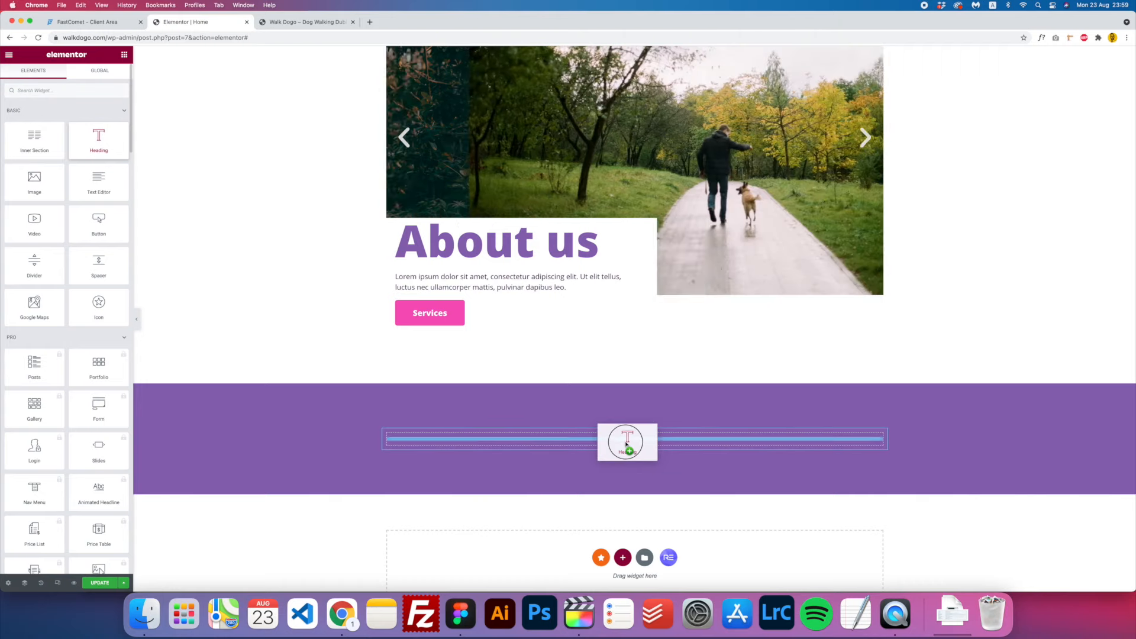
click(95, 139)
key(super+a)
text(Se)
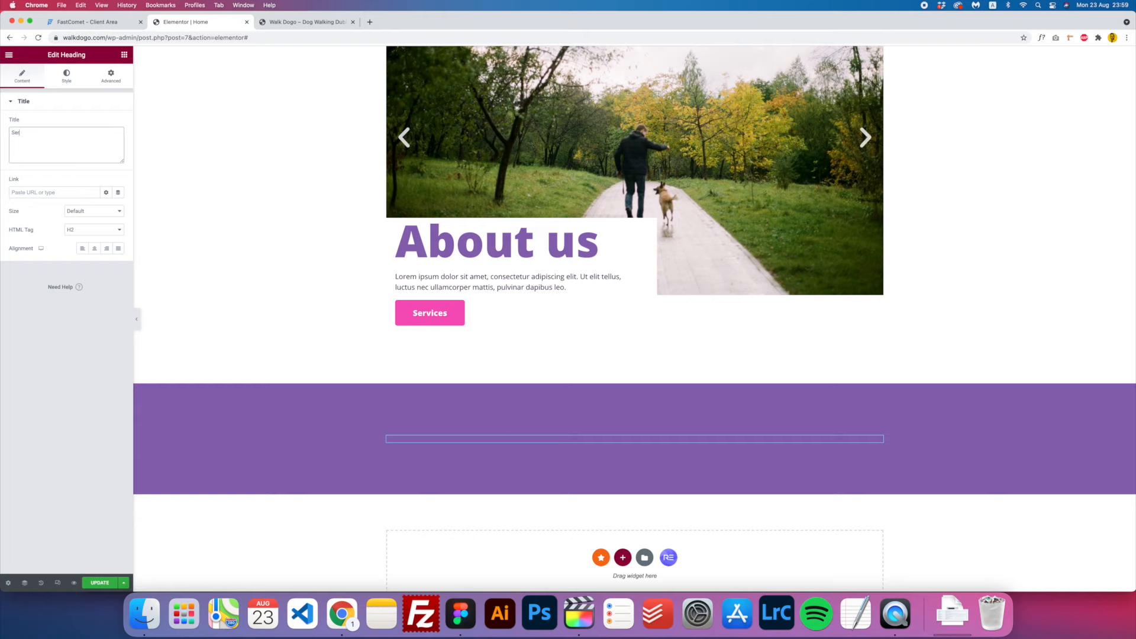
text(rvices)
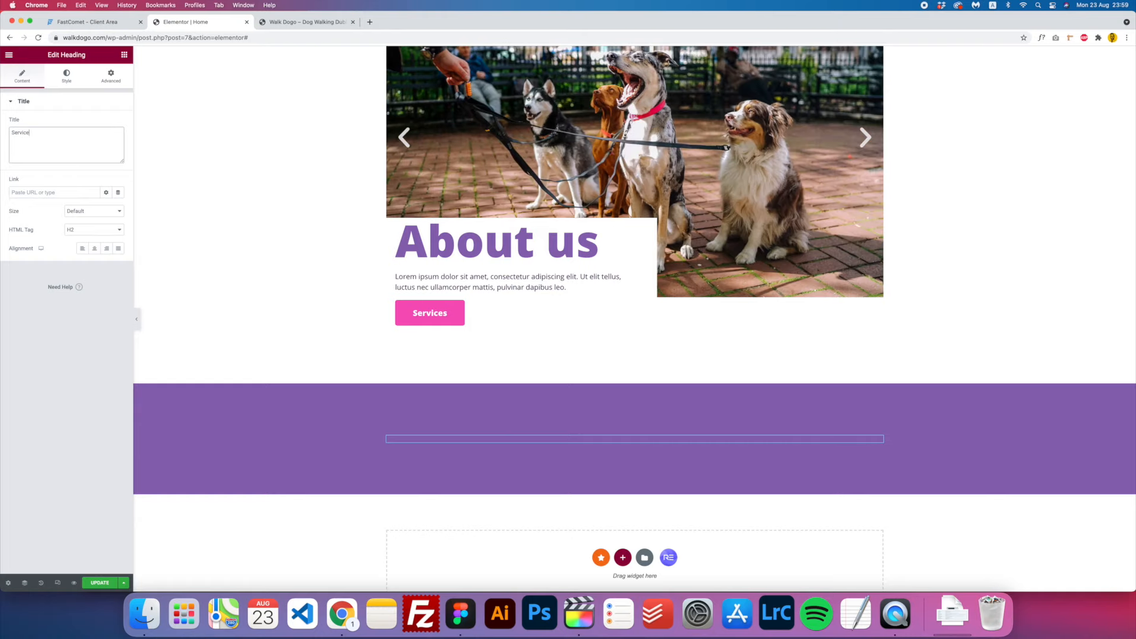
click(90, 233)
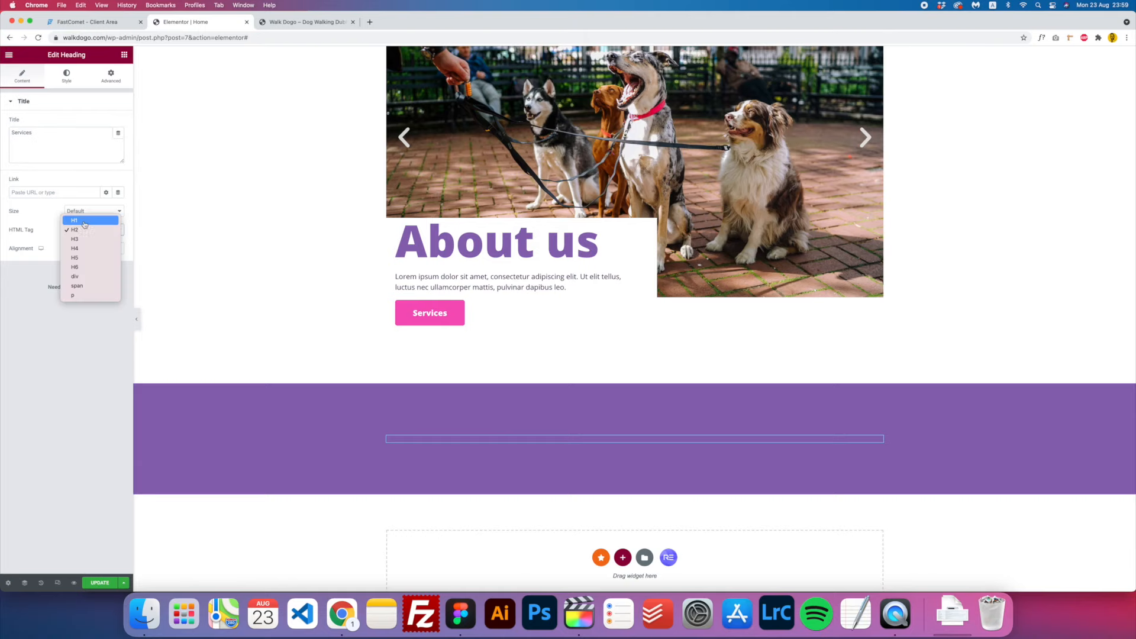
click(85, 221)
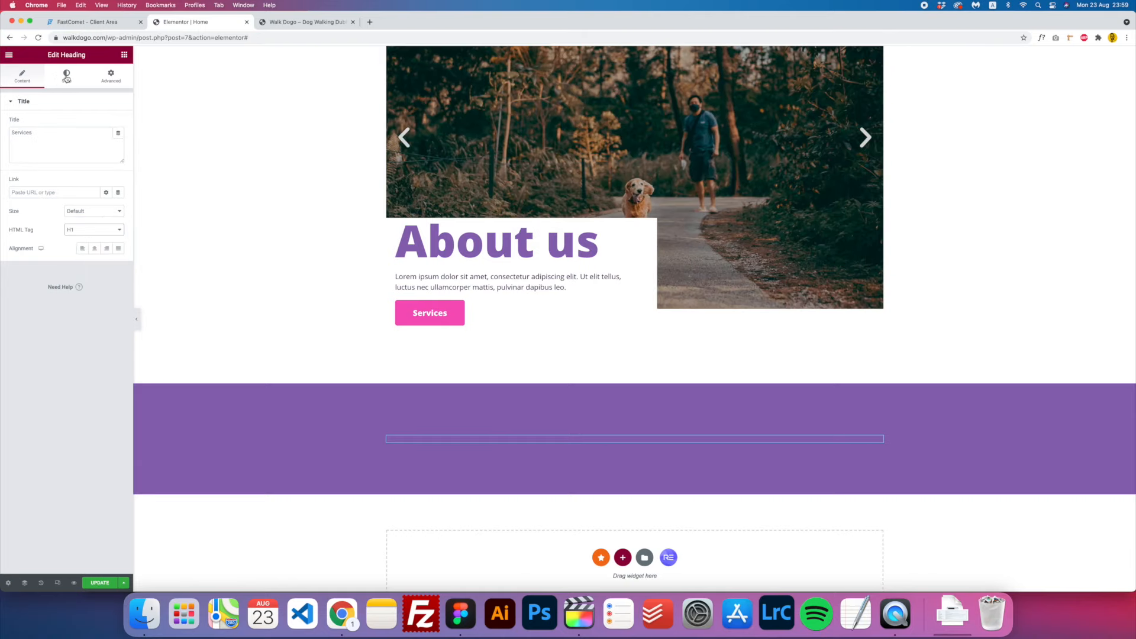
- Style the heading white, size 100, weight 900, and centre it
click(66, 77)
click(119, 123)
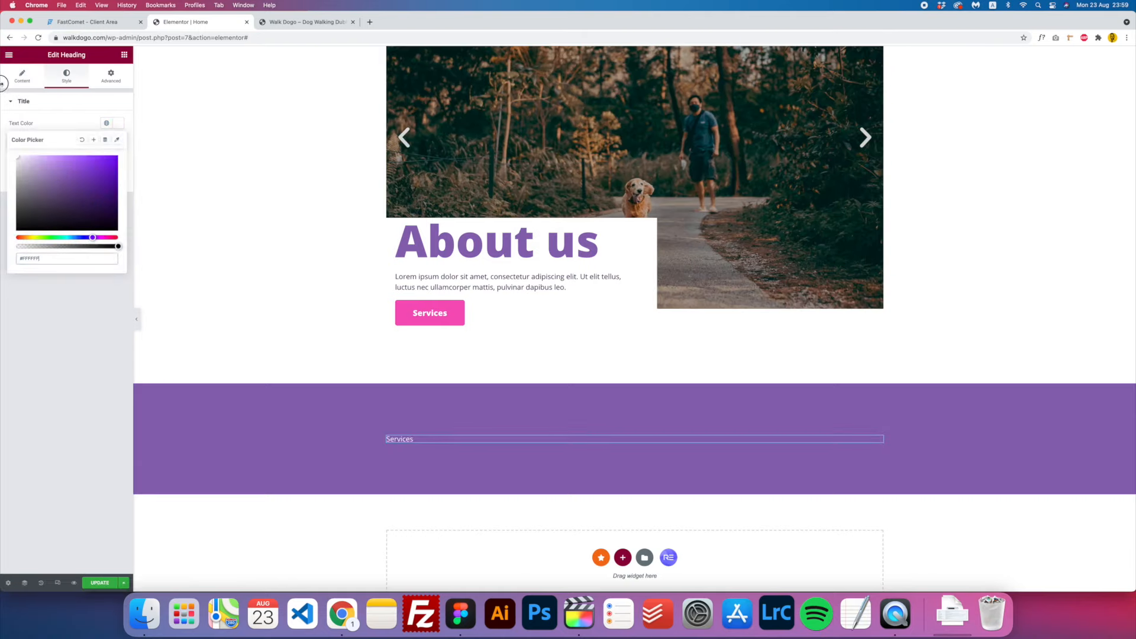
click(119, 124)
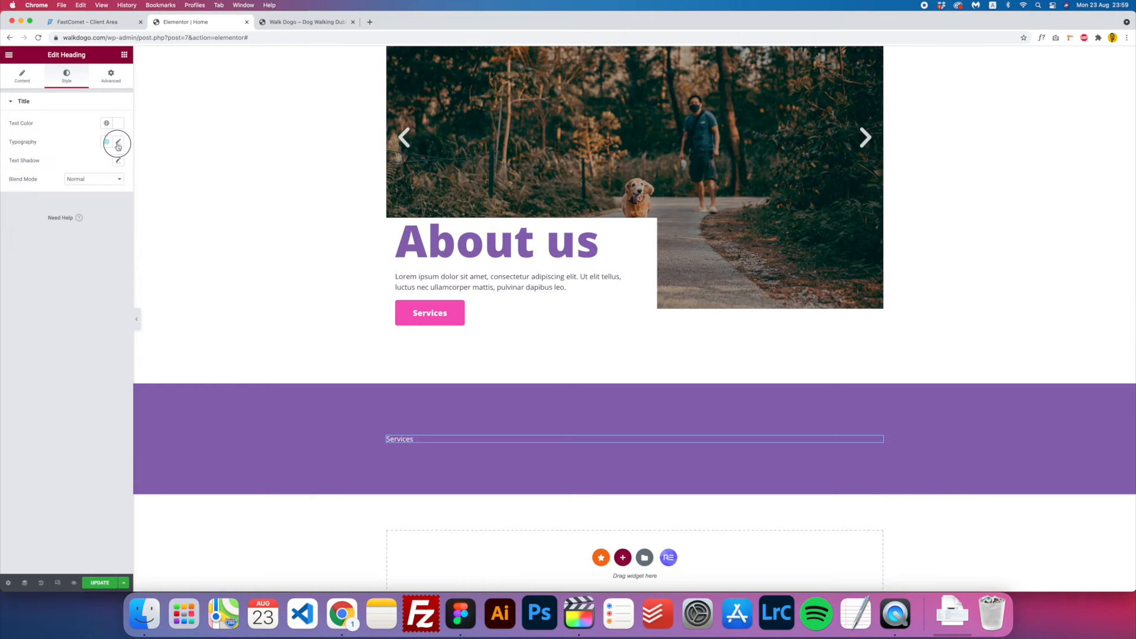
click(117, 144)
text(1)
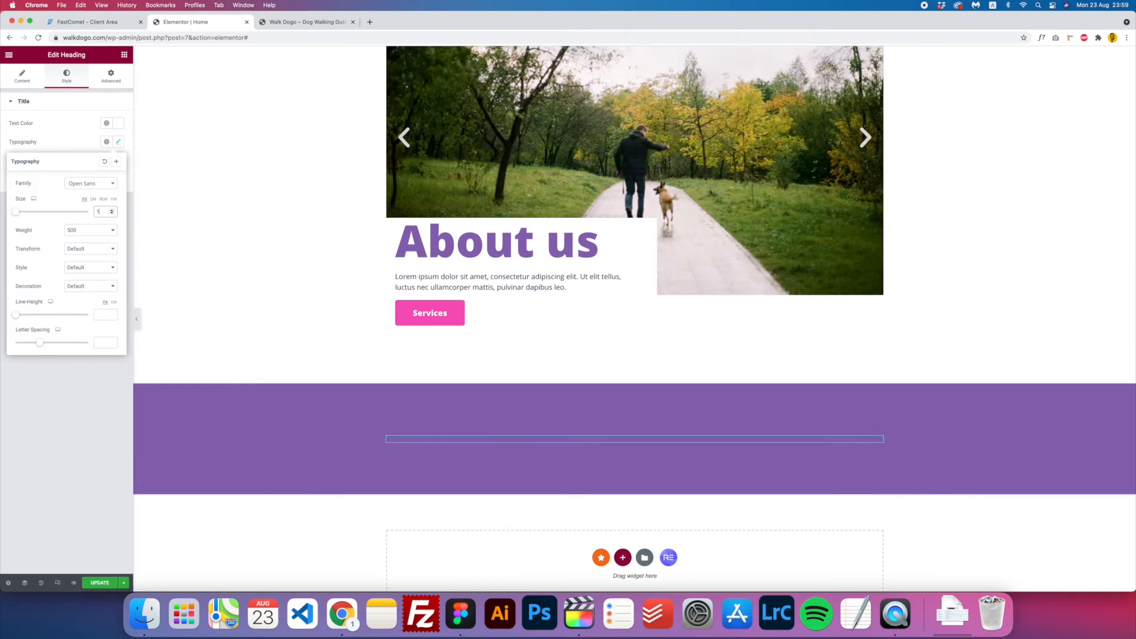
text(00)
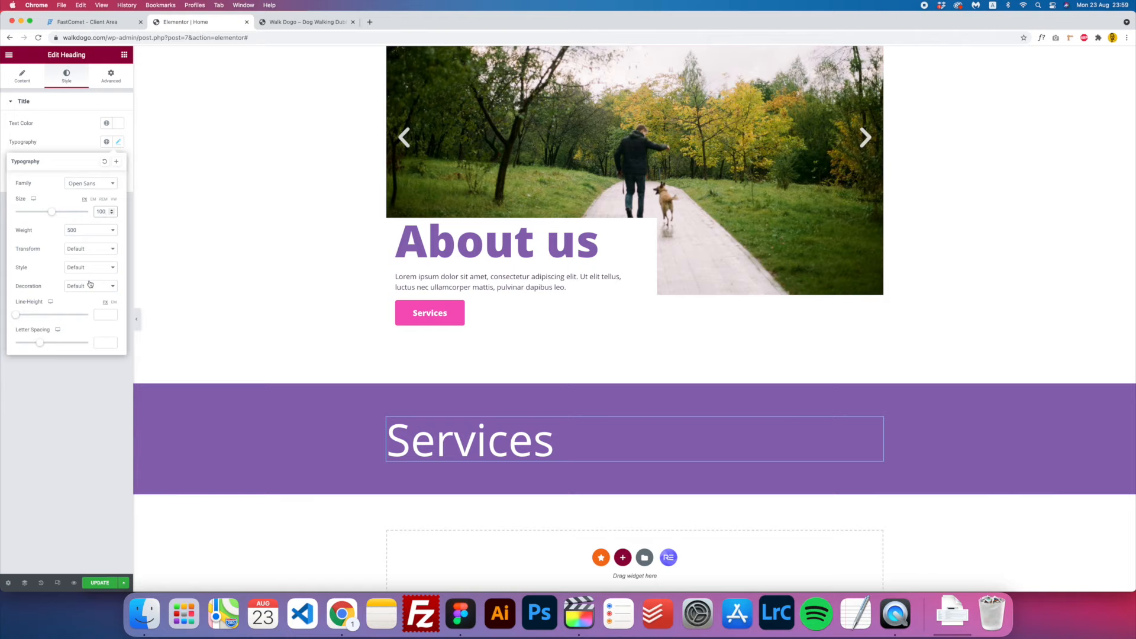
click(93, 231)
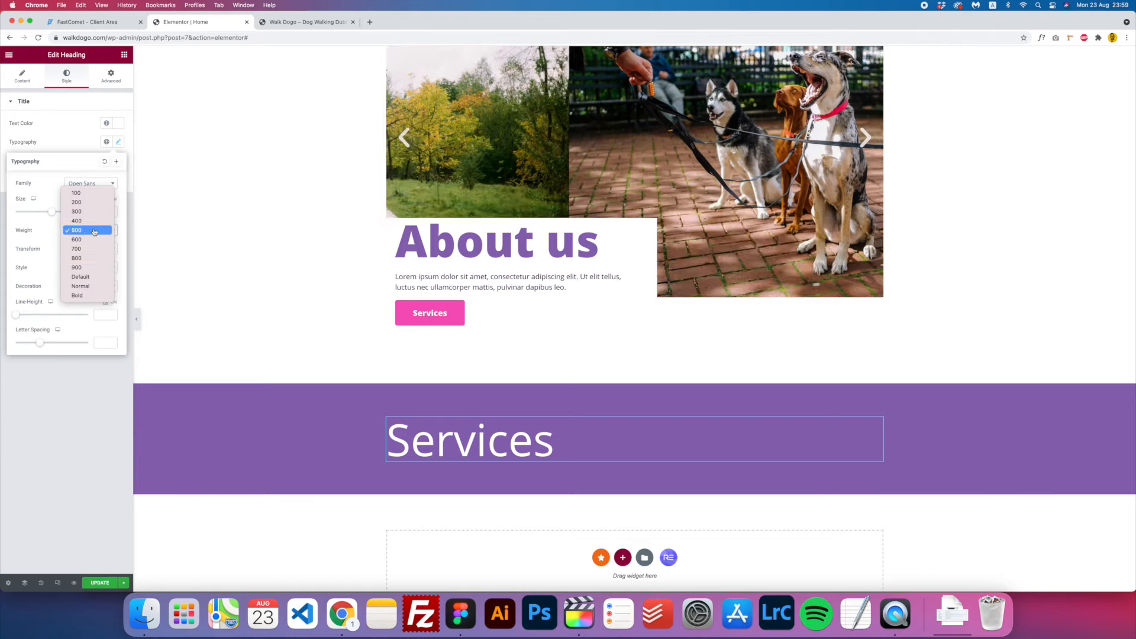
click(87, 267)
click(118, 141)
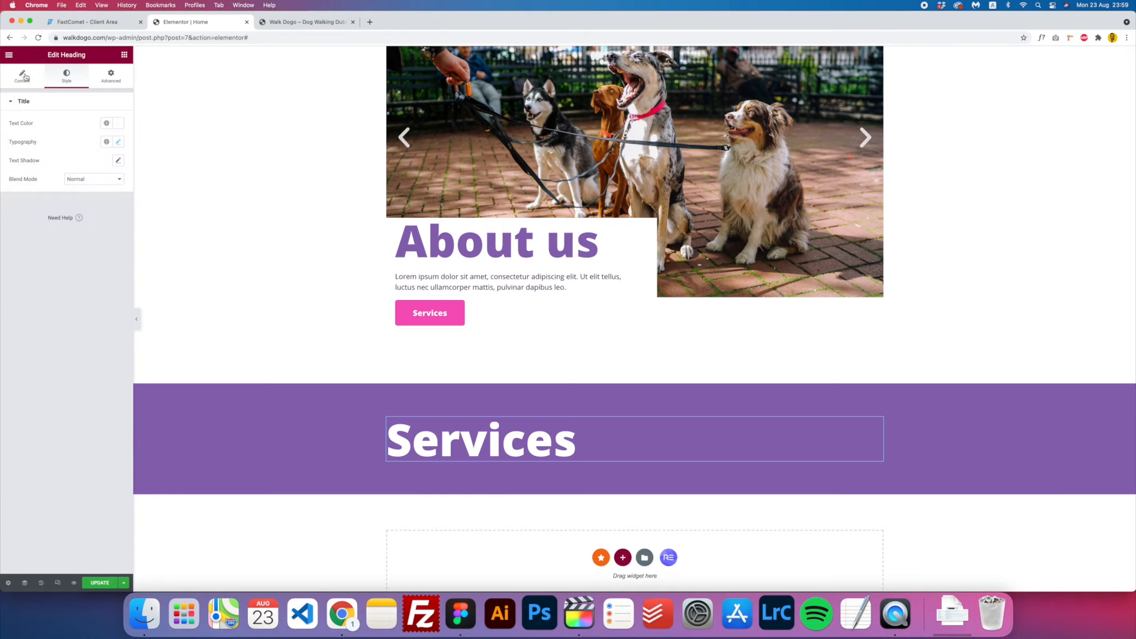
click(24, 75)
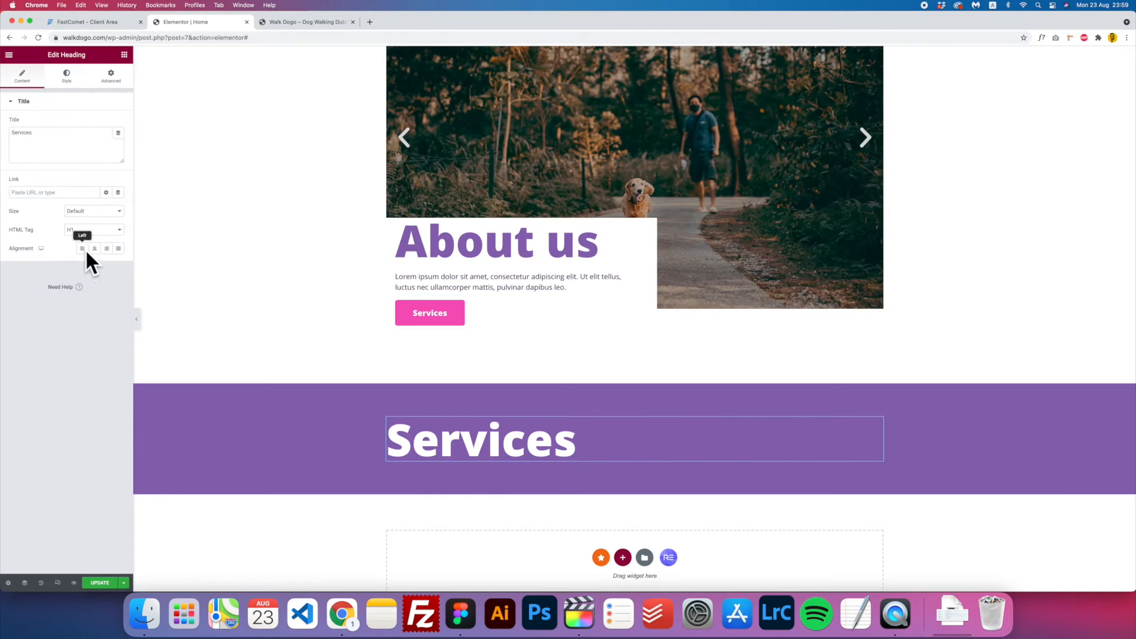
click(95, 248)
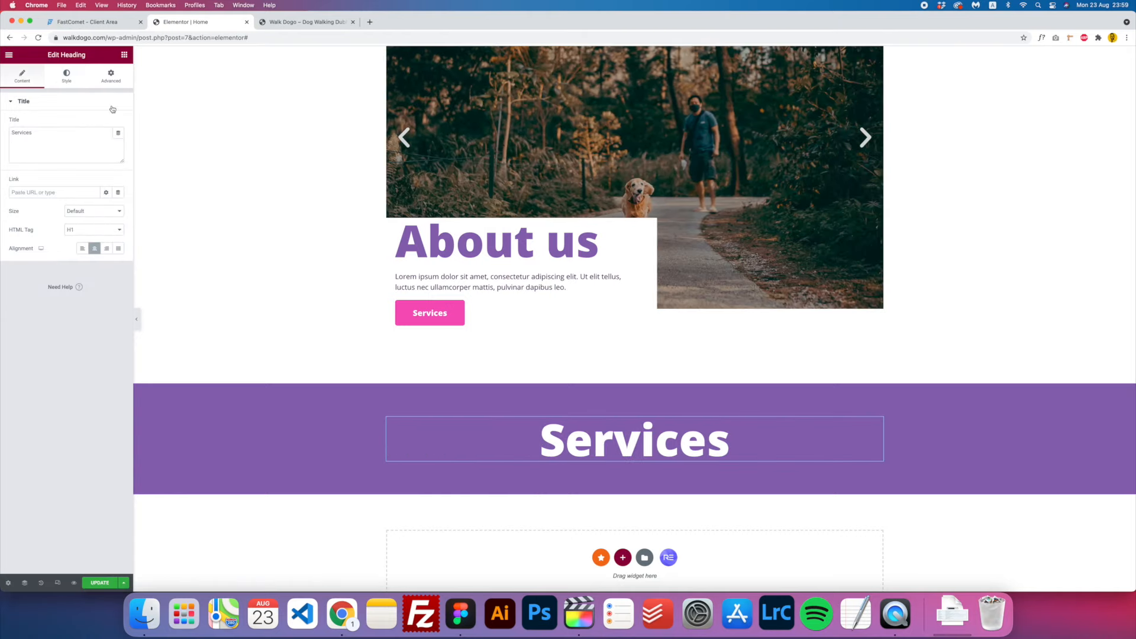
- Add a Text Editor paragraph below the heading with white, centred text
click(125, 55)
drag(98, 180, 618, 466)
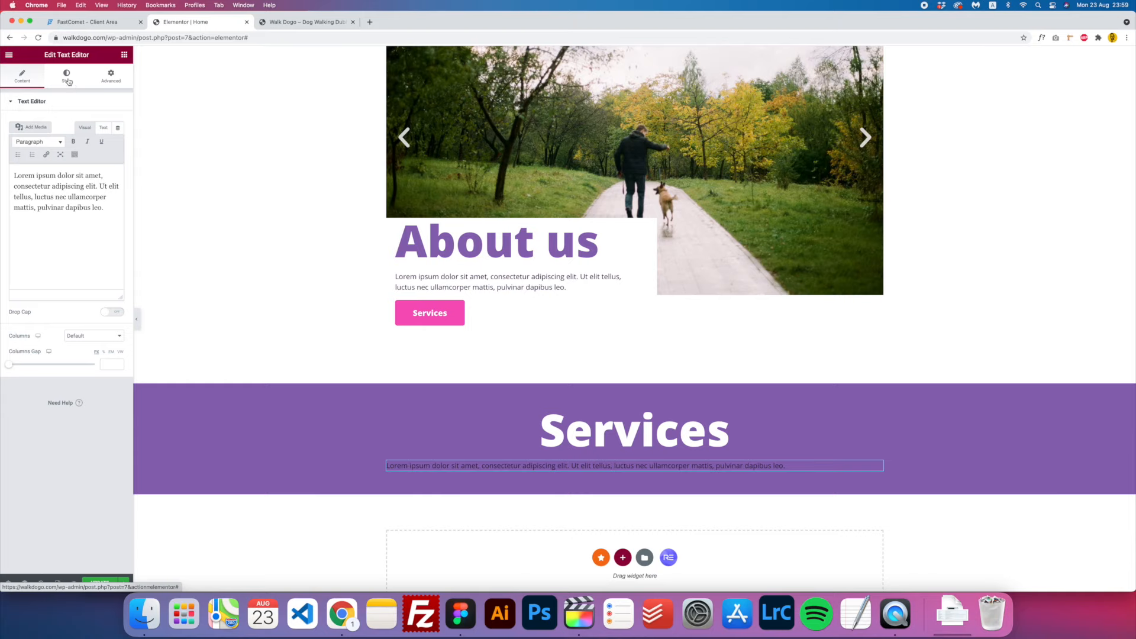
click(66, 80)
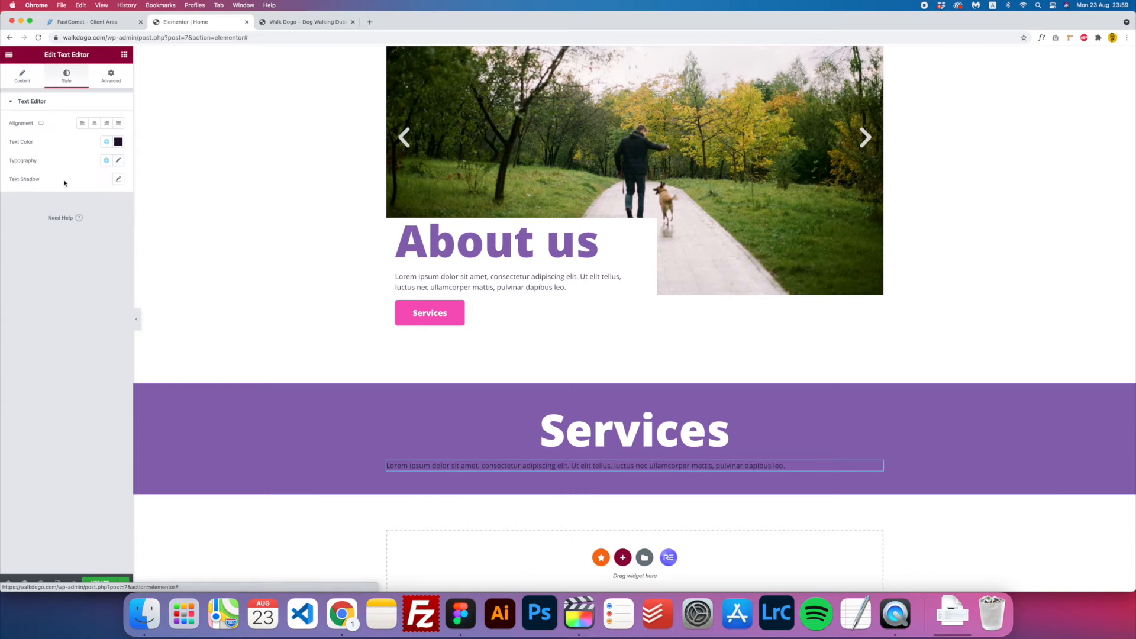
click(118, 141)
drag(112, 208, 3, 141)
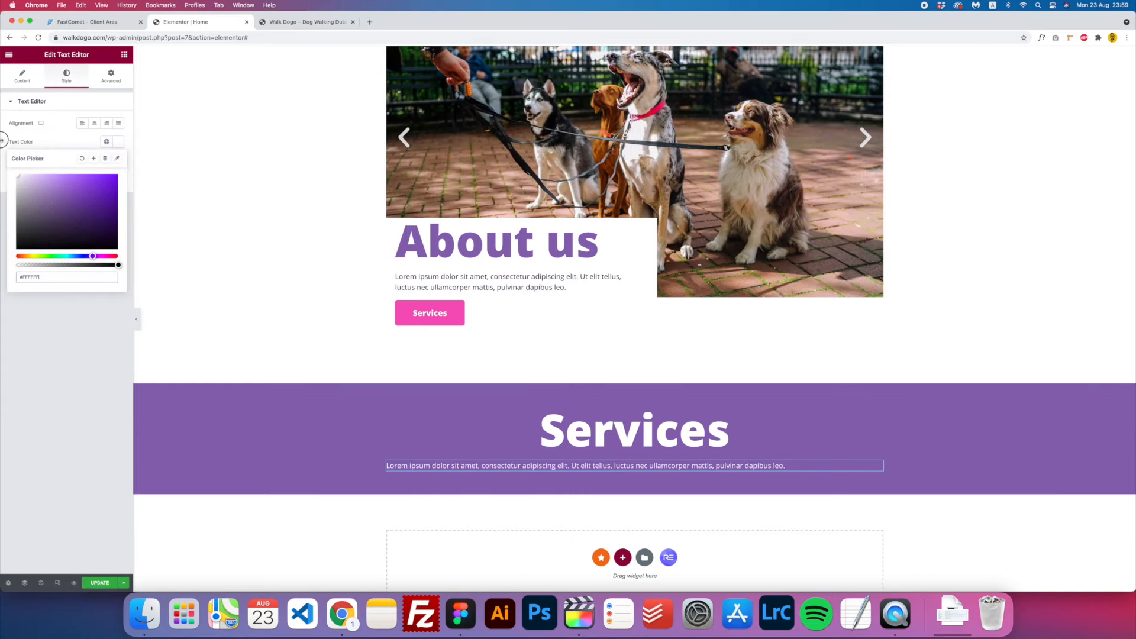
click(94, 124)
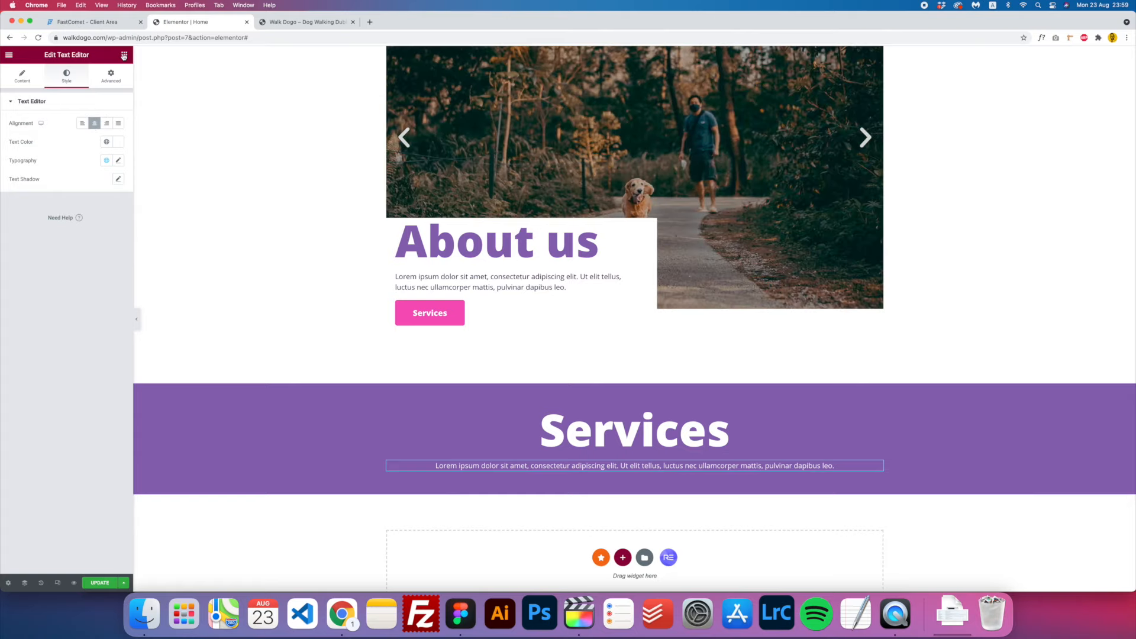
click(124, 55)
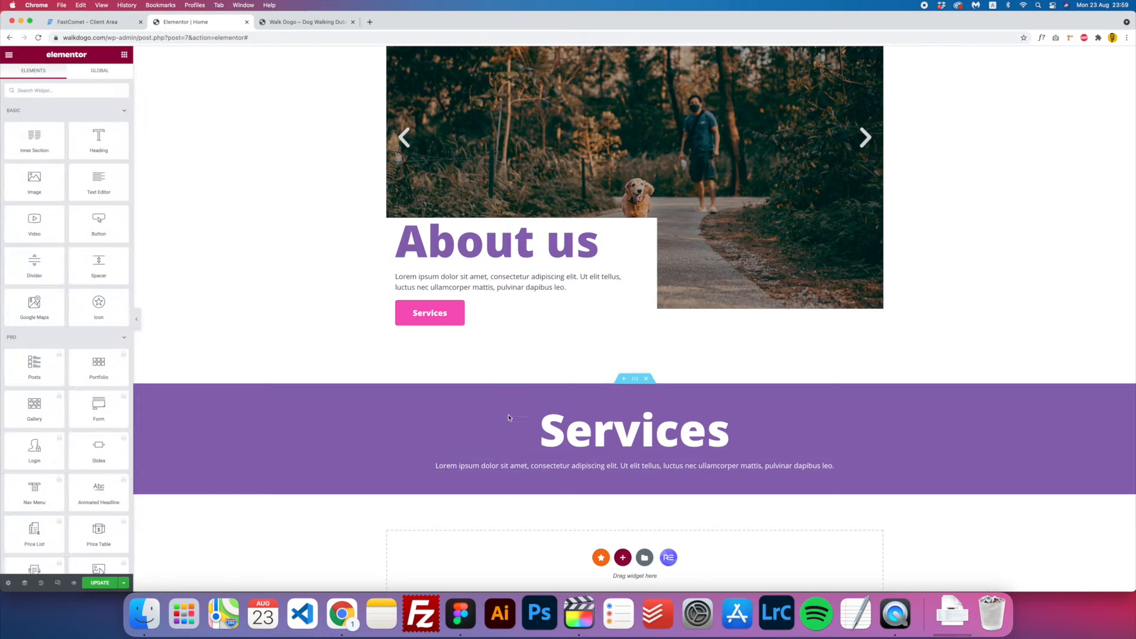
scroll(592, 461, down, 1)
scroll(556, 435, down, 1)
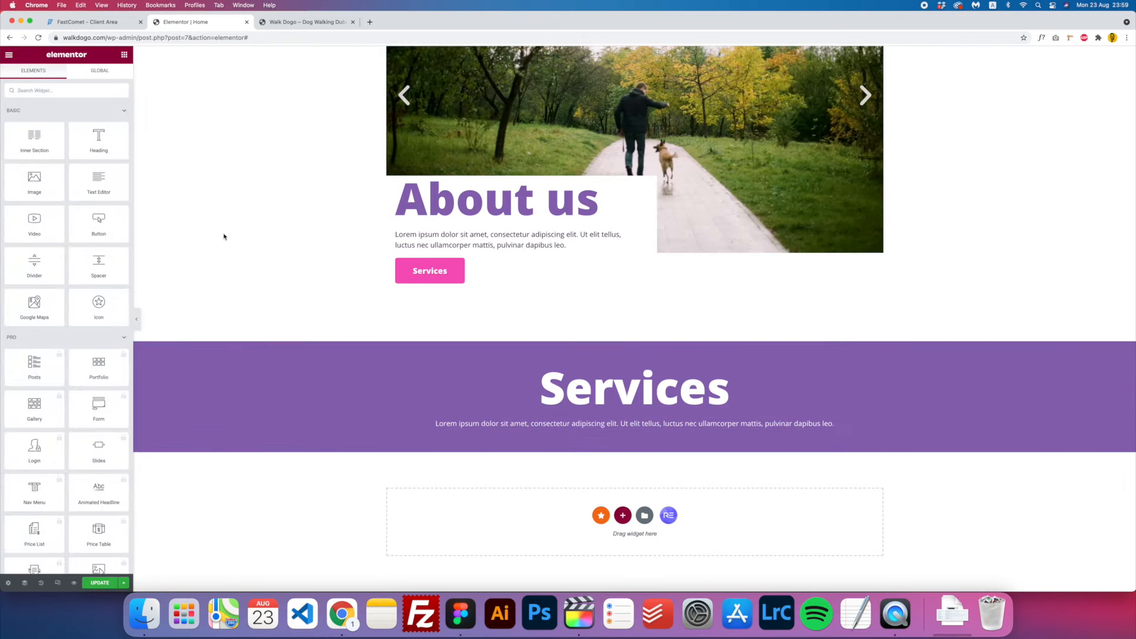
click(460, 616)
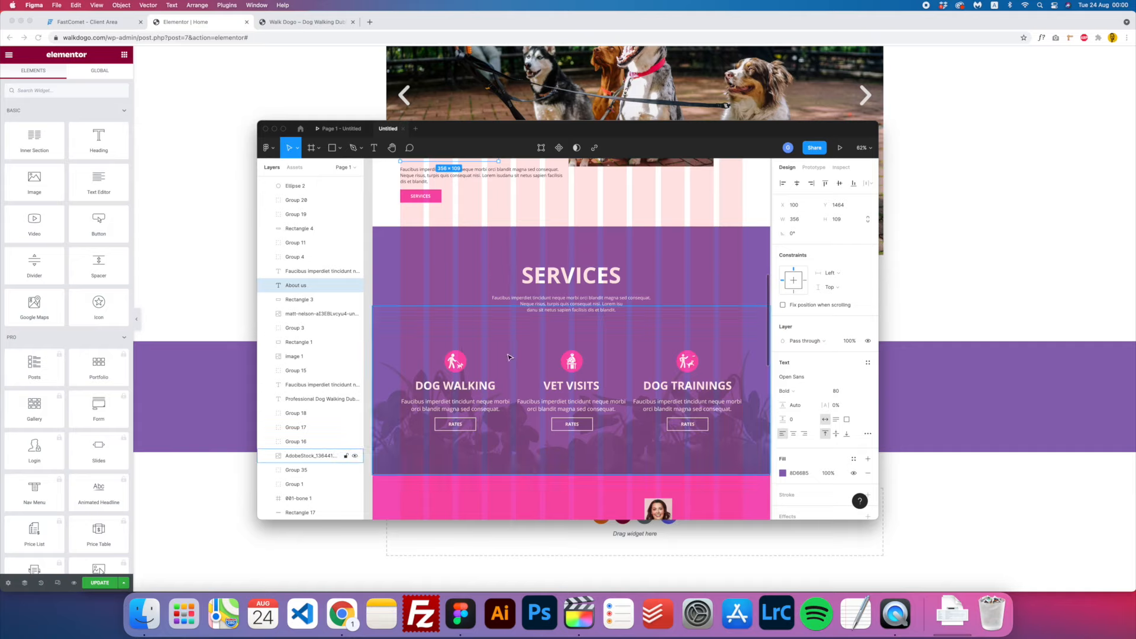
- Add a three-column section under the Services text with the Primary purple background
click(225, 408)
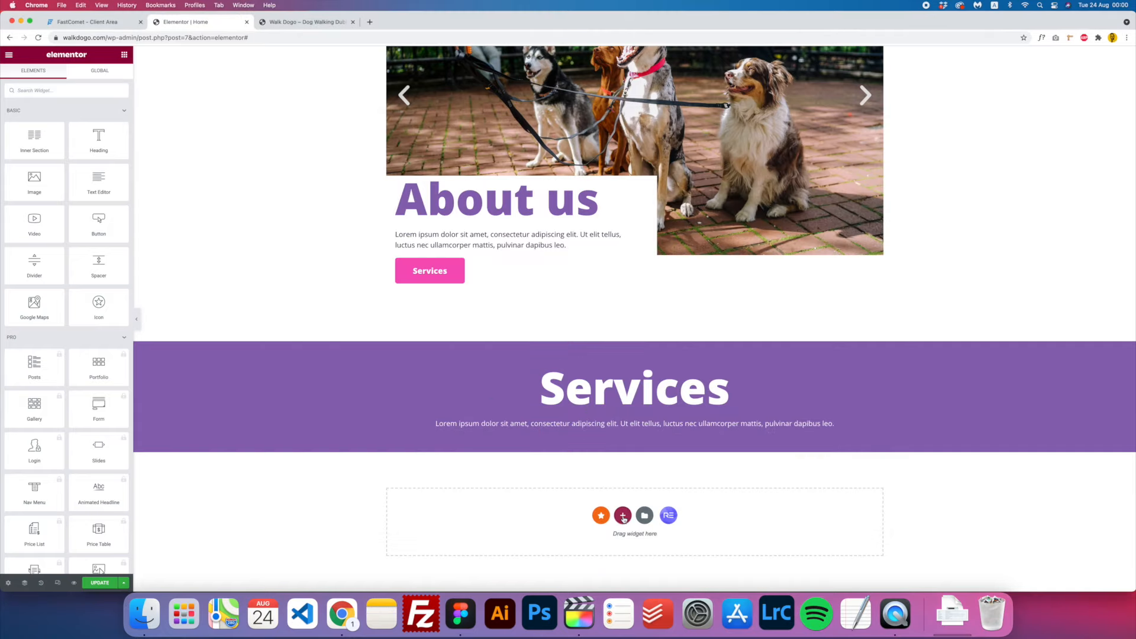
click(623, 516)
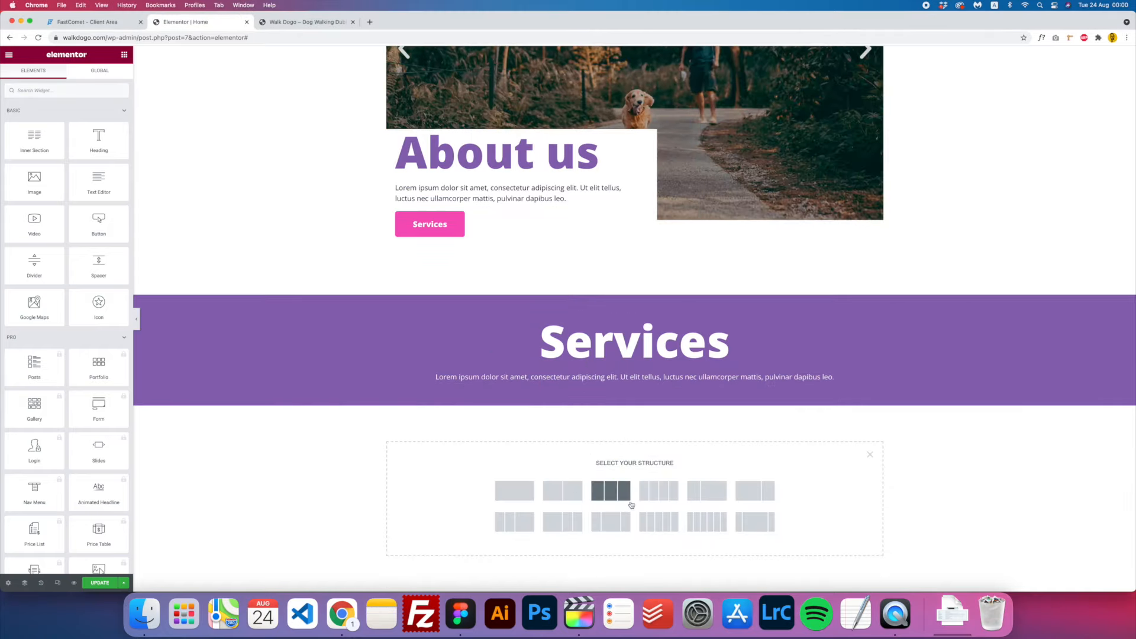
click(610, 490)
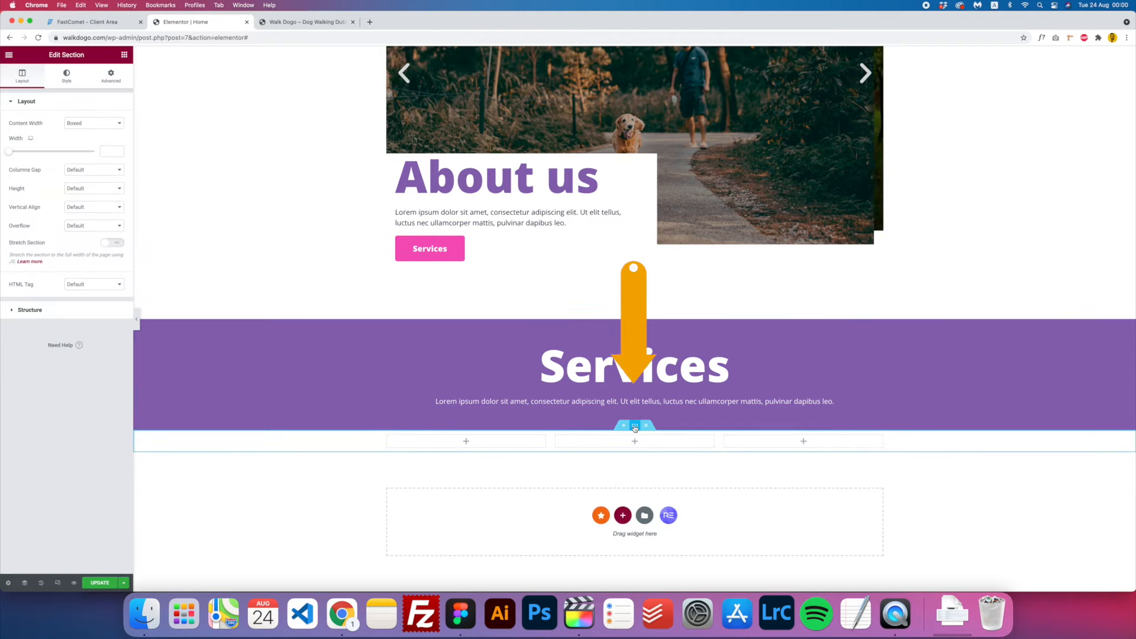
click(65, 76)
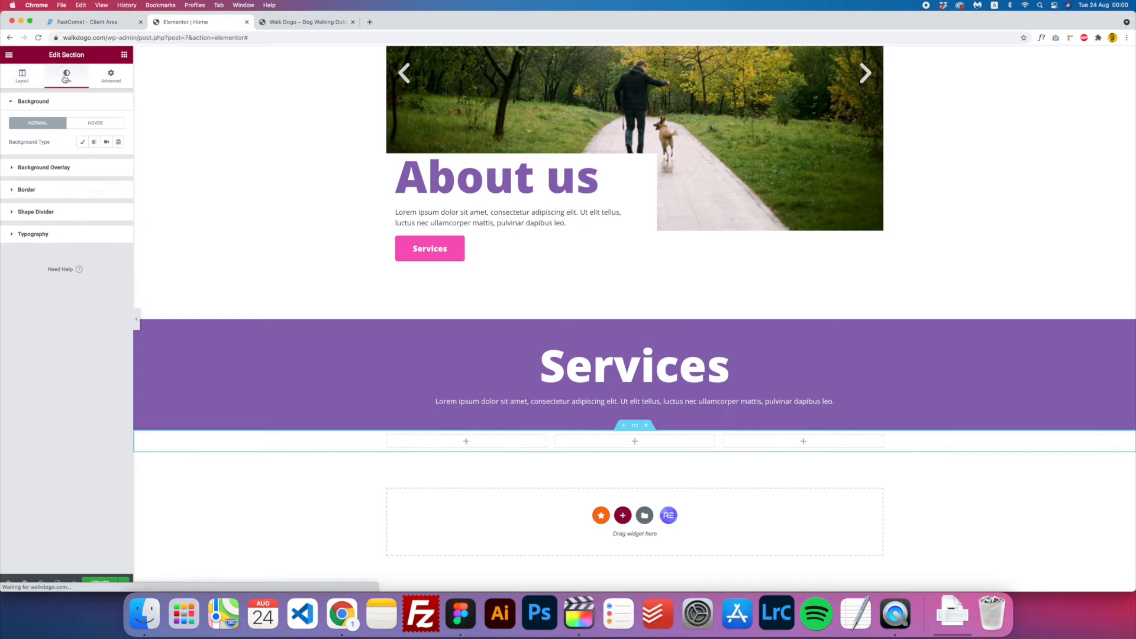
click(82, 143)
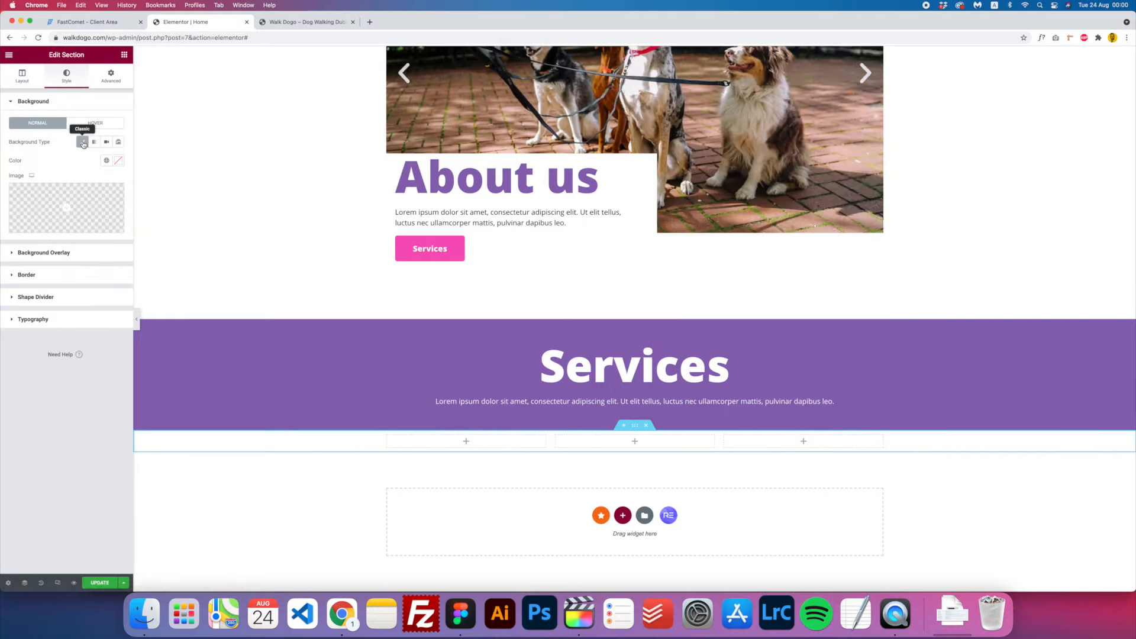
click(109, 165)
click(50, 201)
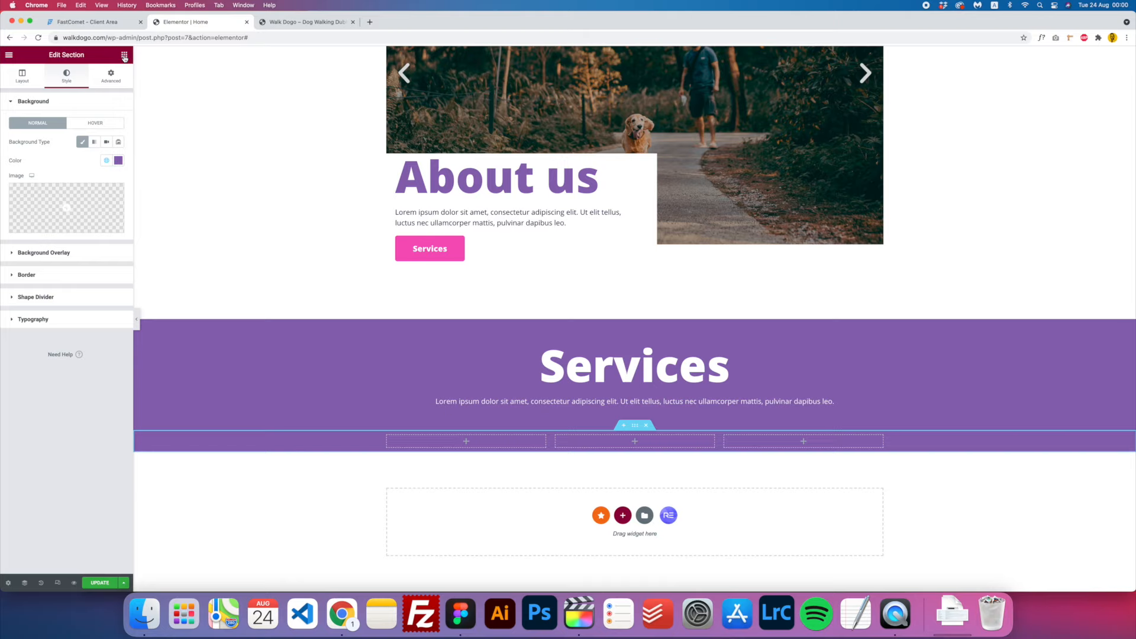
click(124, 55)
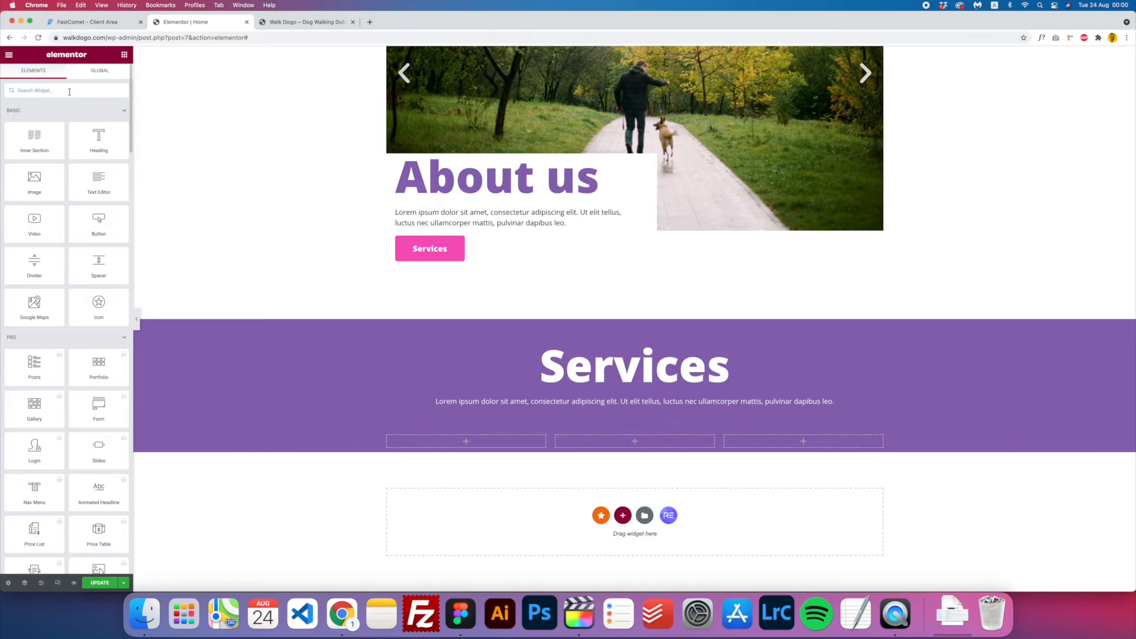
- Place an Icon Box widget in the first column and open its Icon Library
text(i)
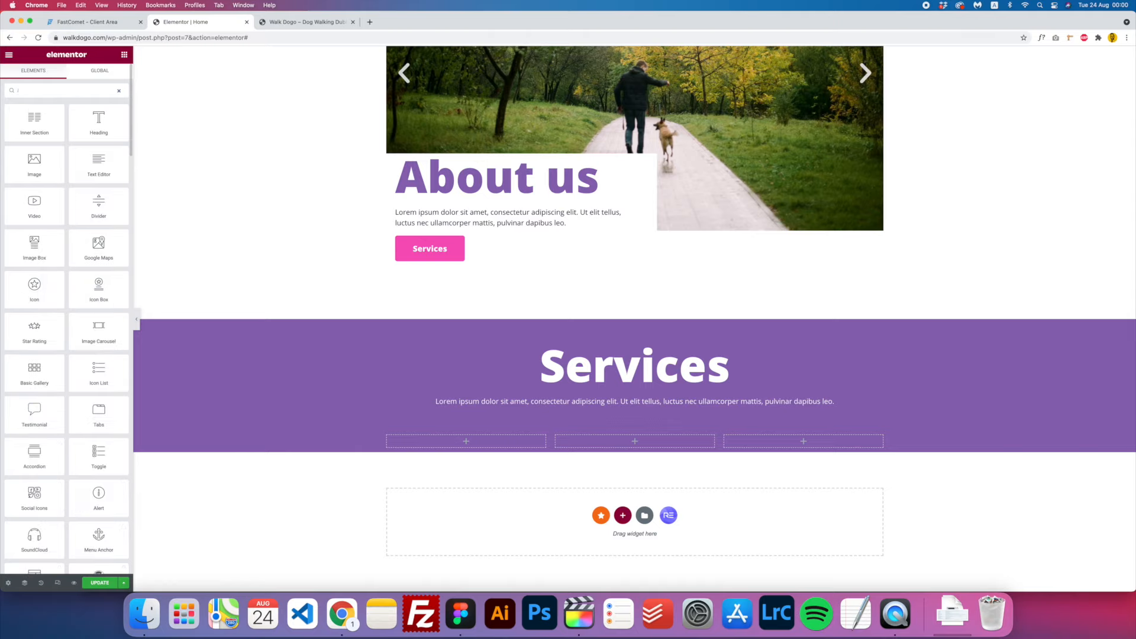
text(con)
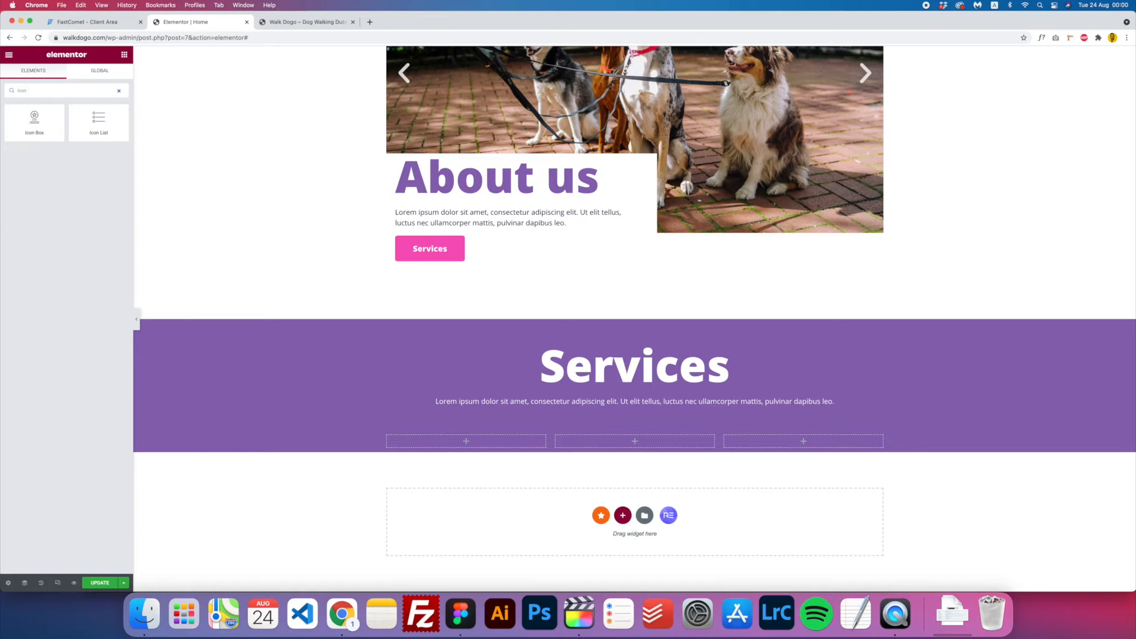
drag(42, 120, 471, 444)
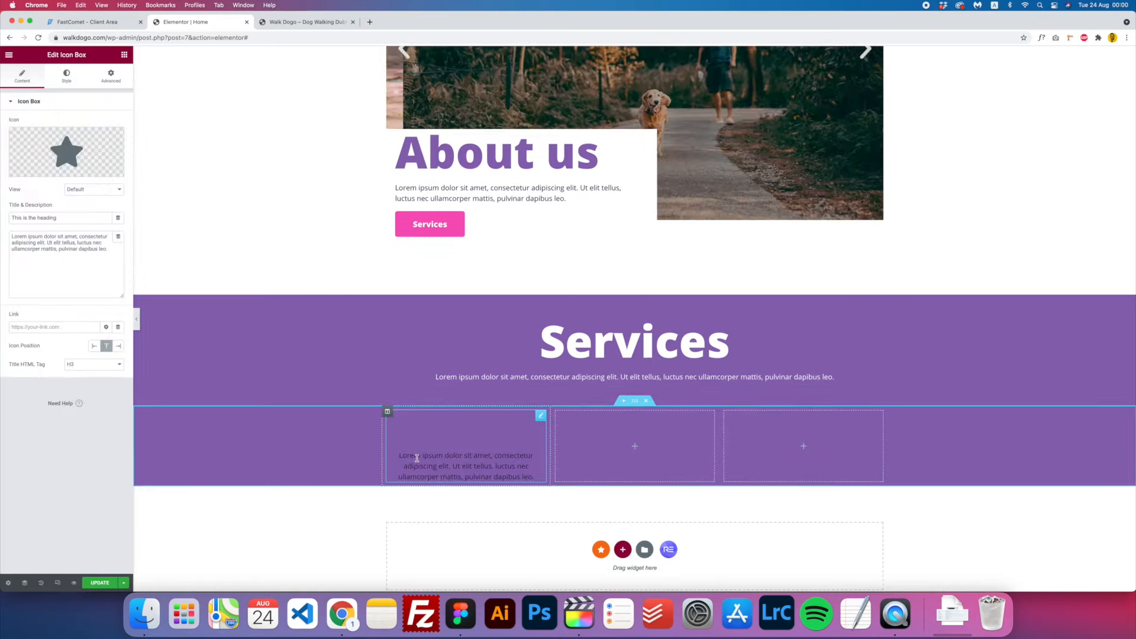
mouse_move(82, 150)
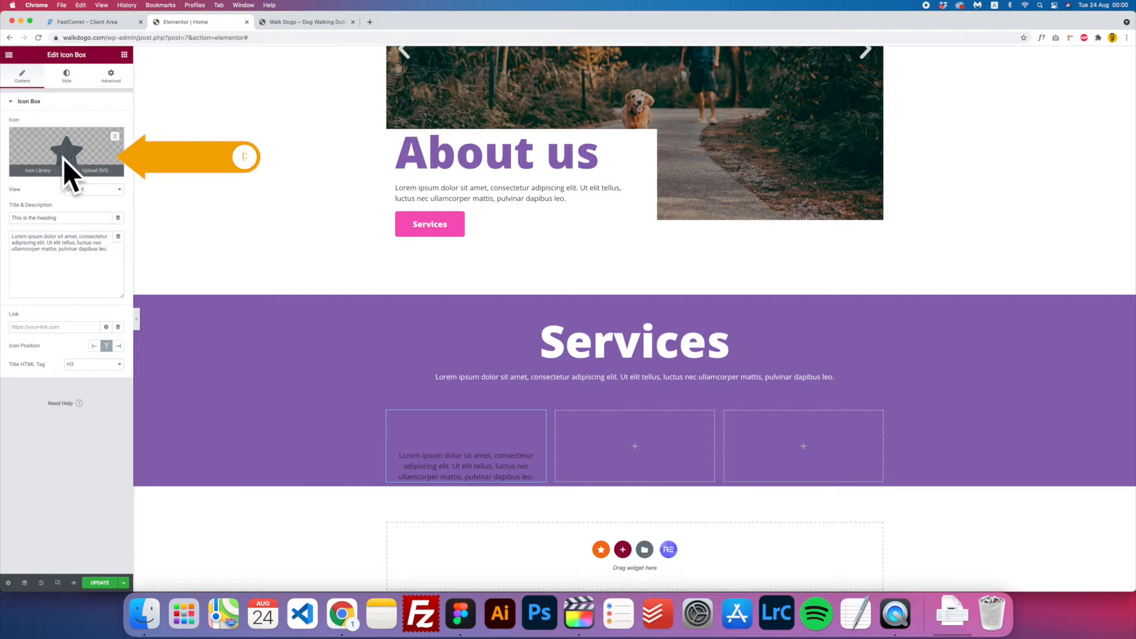
click(69, 147)
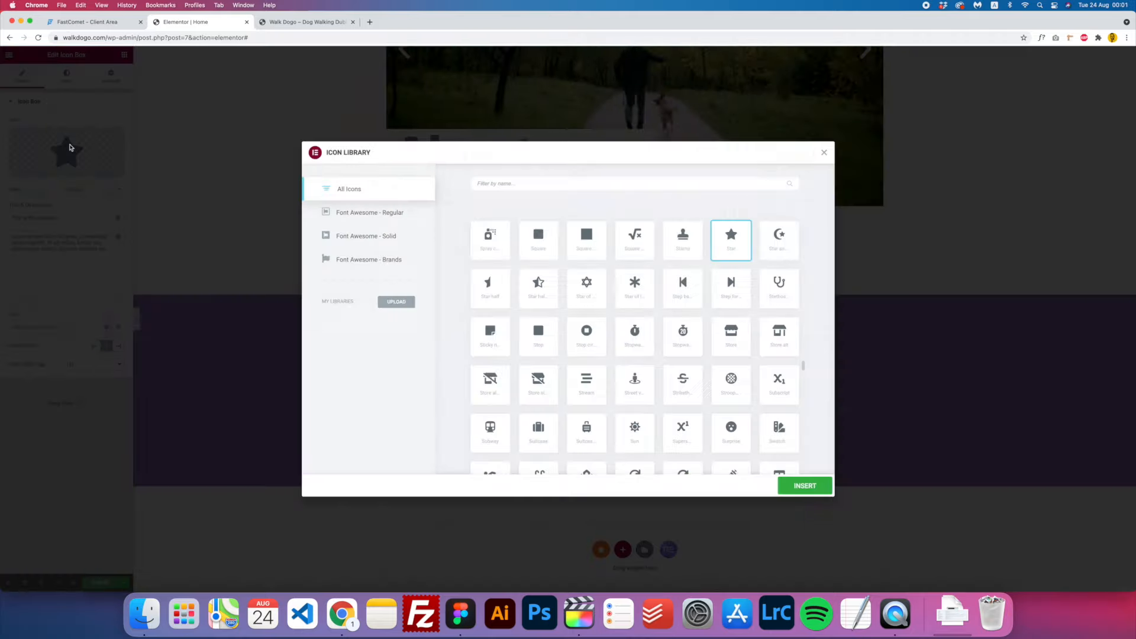
- Replace the default star with the uploaded 002-dog-with-belt-walking-with-a-man.svg icon
scroll(610, 285, down, 15)
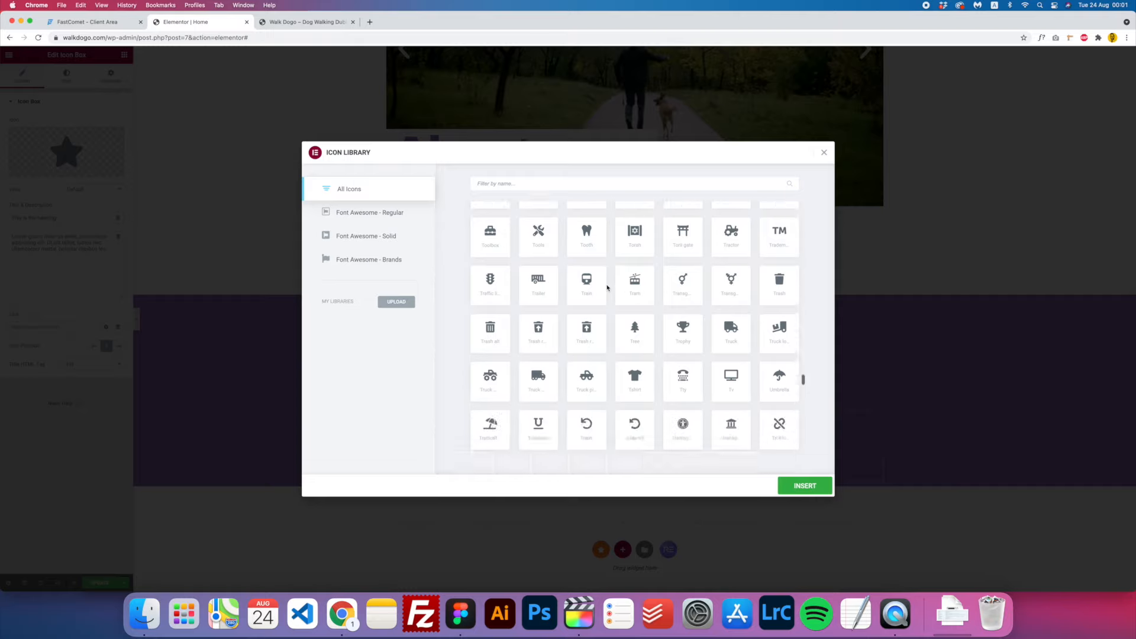
scroll(607, 288, down, 12)
drag(803, 406, 801, 285)
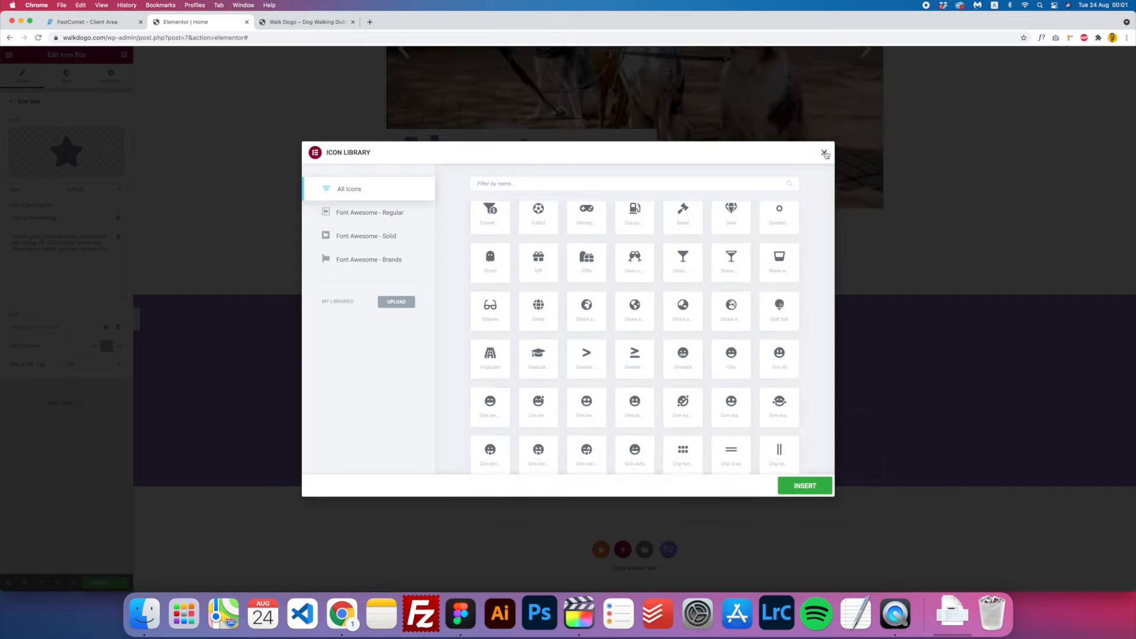
click(824, 153)
mouse_move(65, 167)
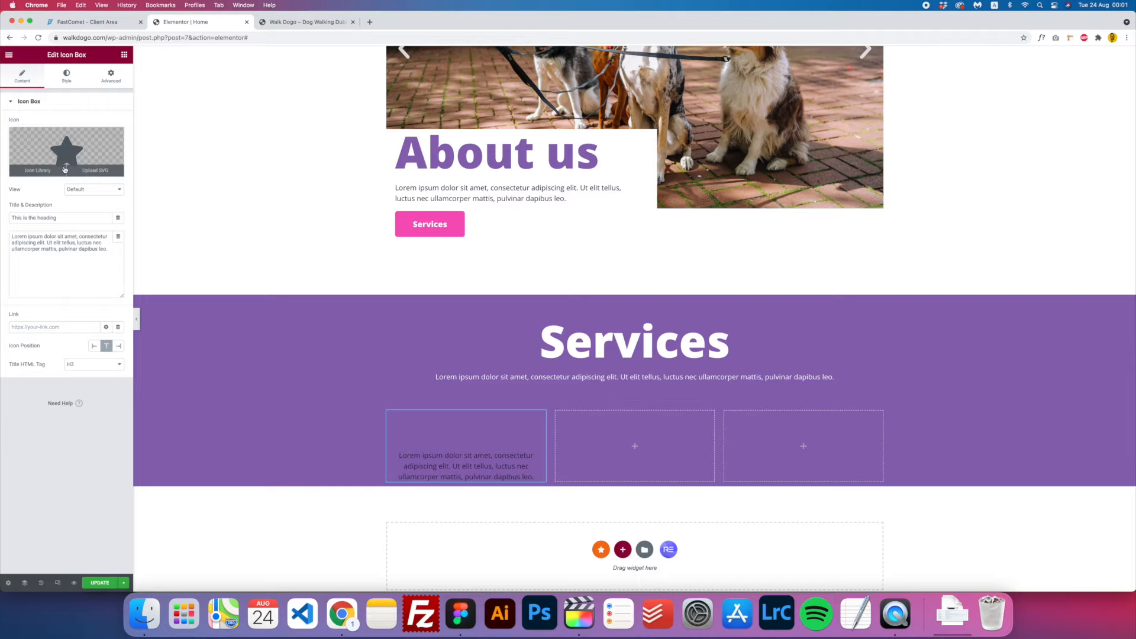
click(91, 171)
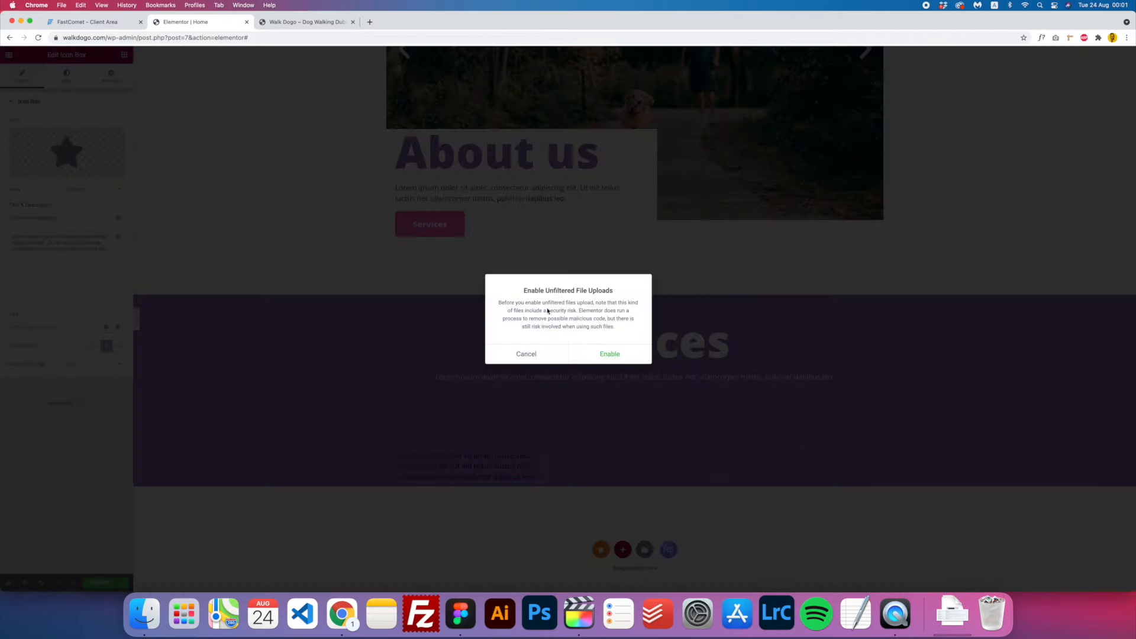
click(609, 355)
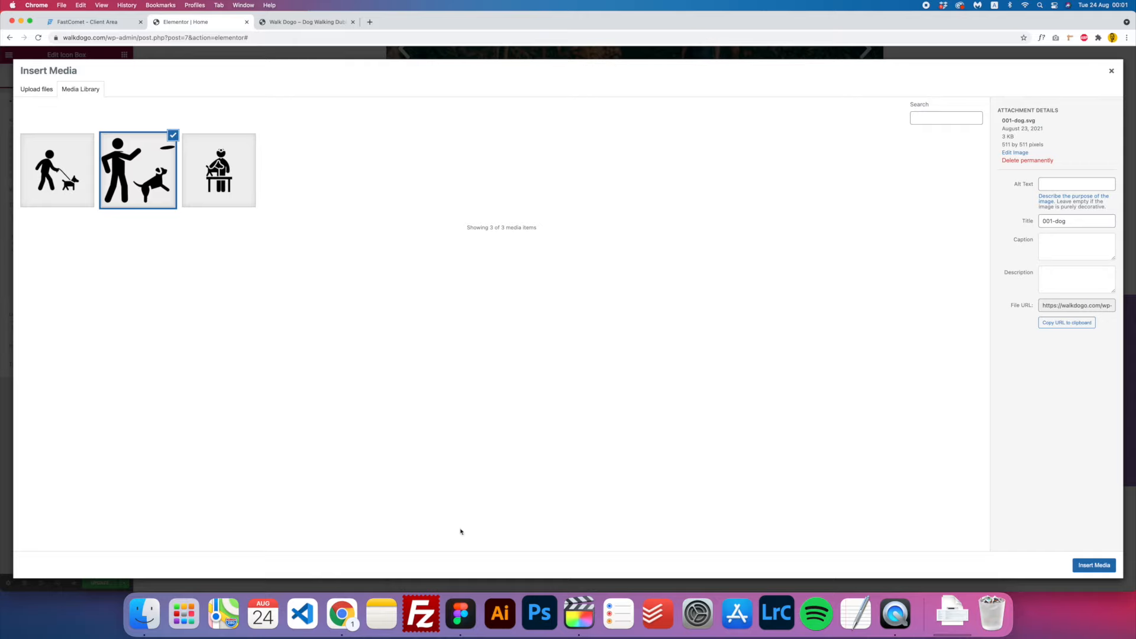
click(470, 619)
click(66, 177)
click(59, 177)
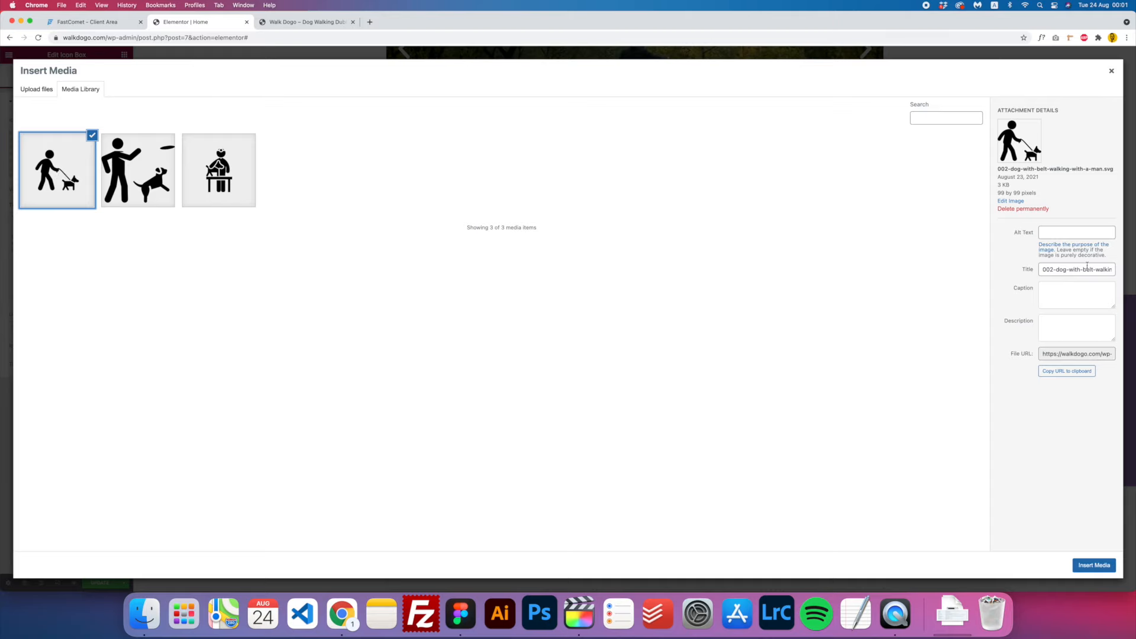
click(1091, 567)
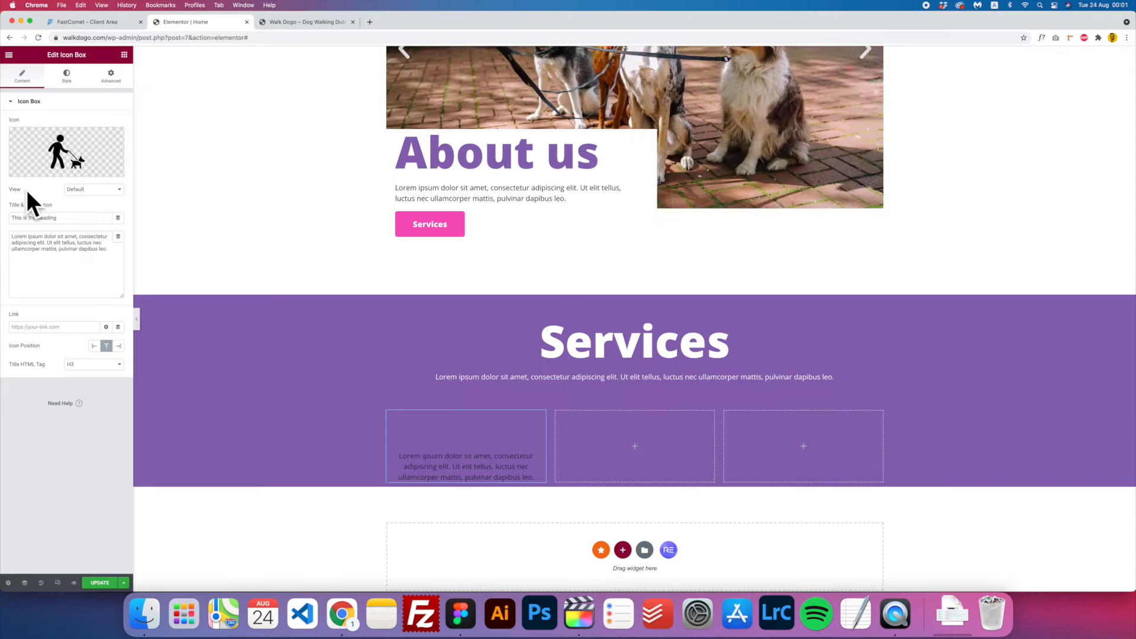
click(101, 193)
- Set the icon view to Stacked with a pink Accent-coloured circle
click(92, 200)
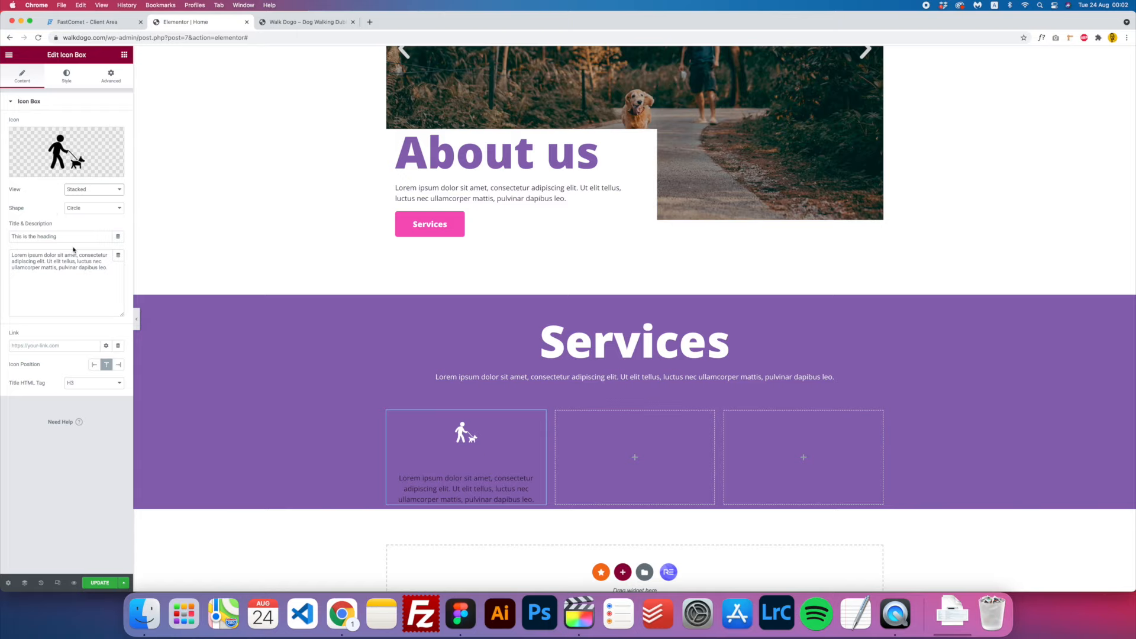
click(66, 81)
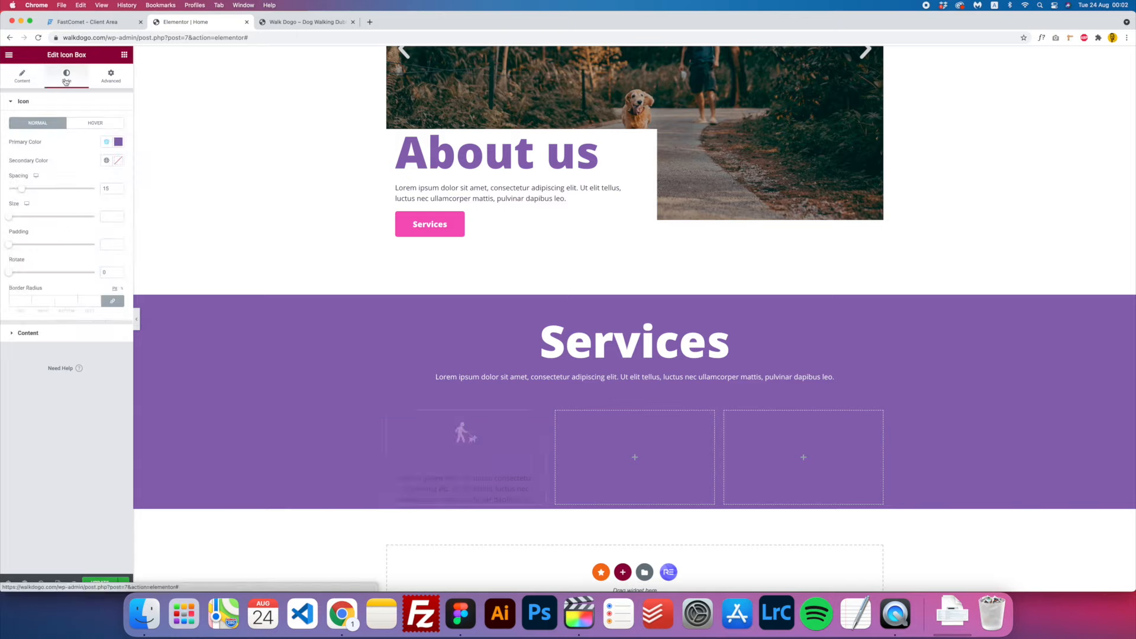
click(119, 144)
drag(53, 183, 0, 122)
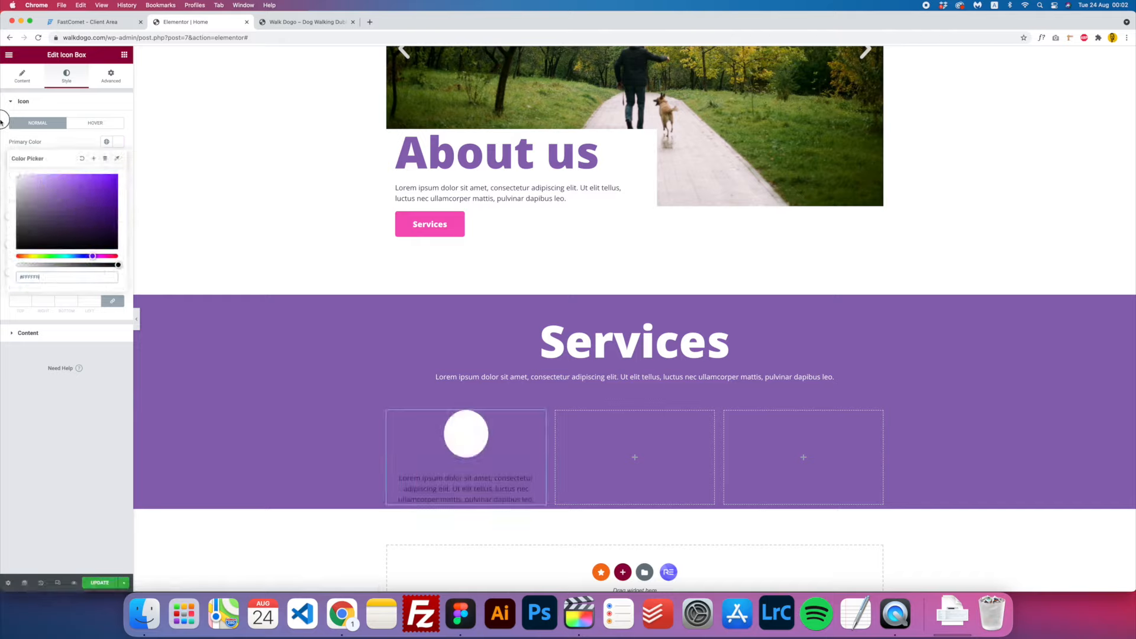
click(106, 141)
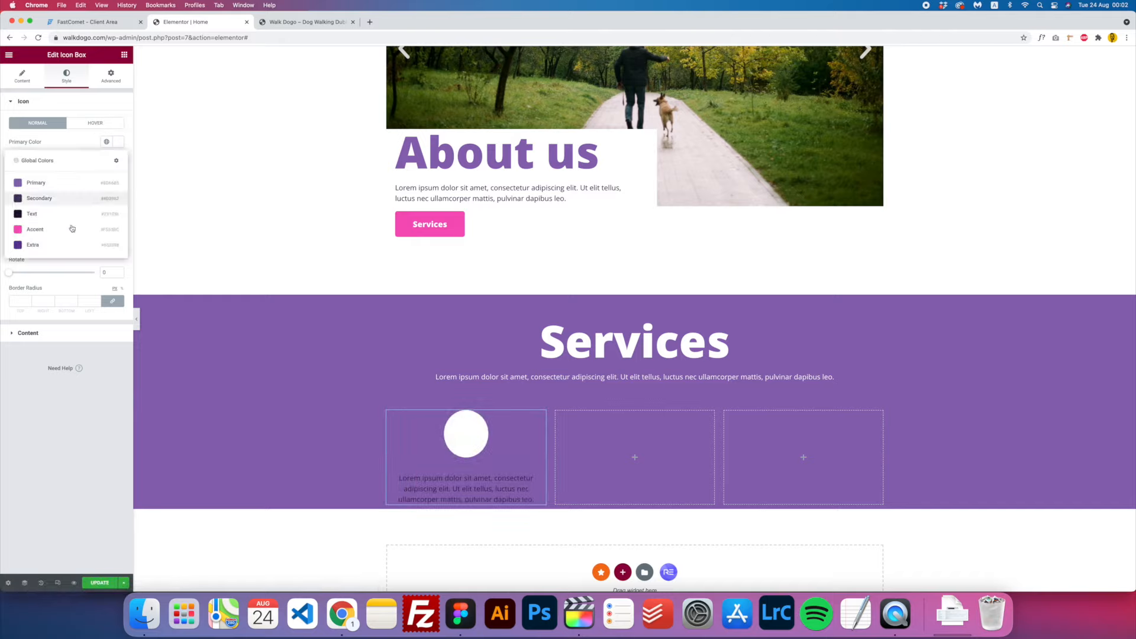
click(55, 230)
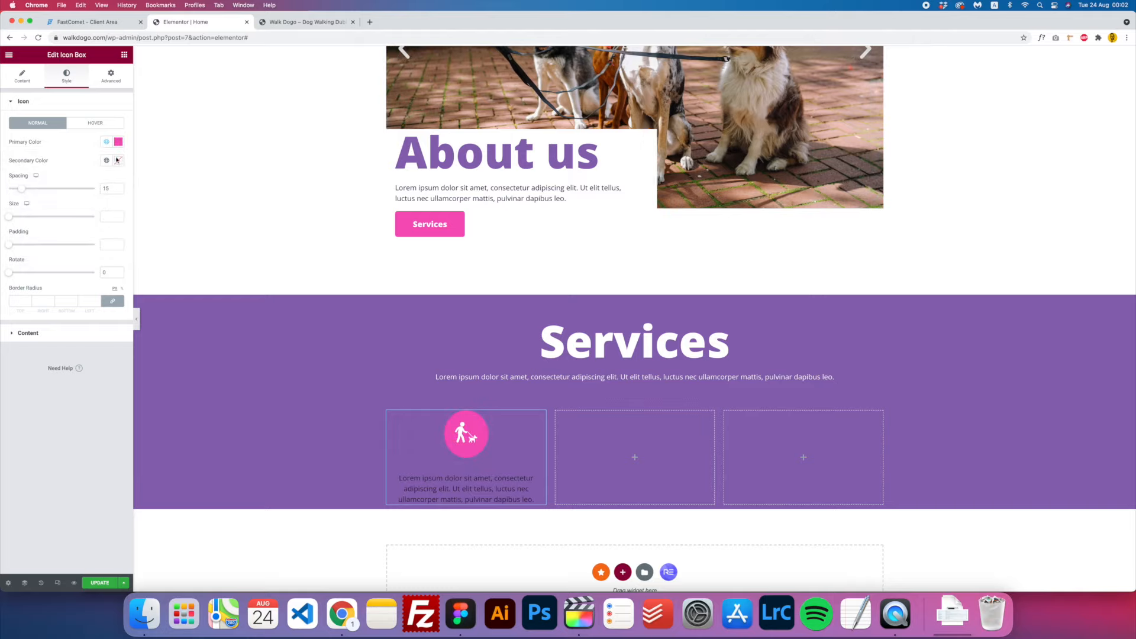
- Make the icon box title white, size 40, uppercase, weight 900
click(28, 334)
click(118, 229)
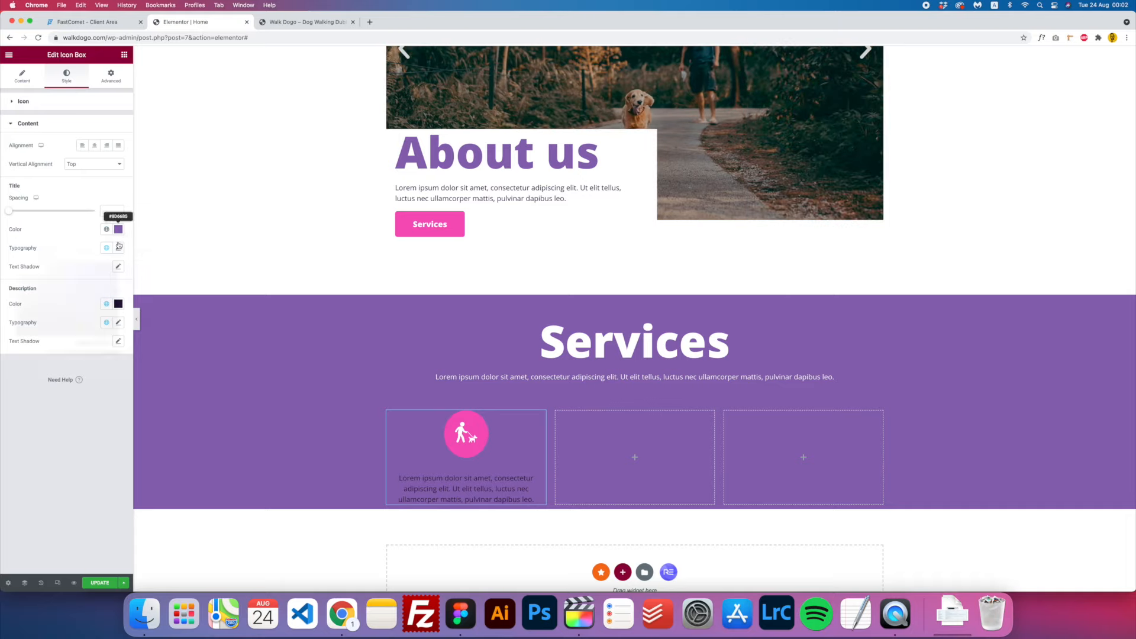
click(111, 210)
click(118, 247)
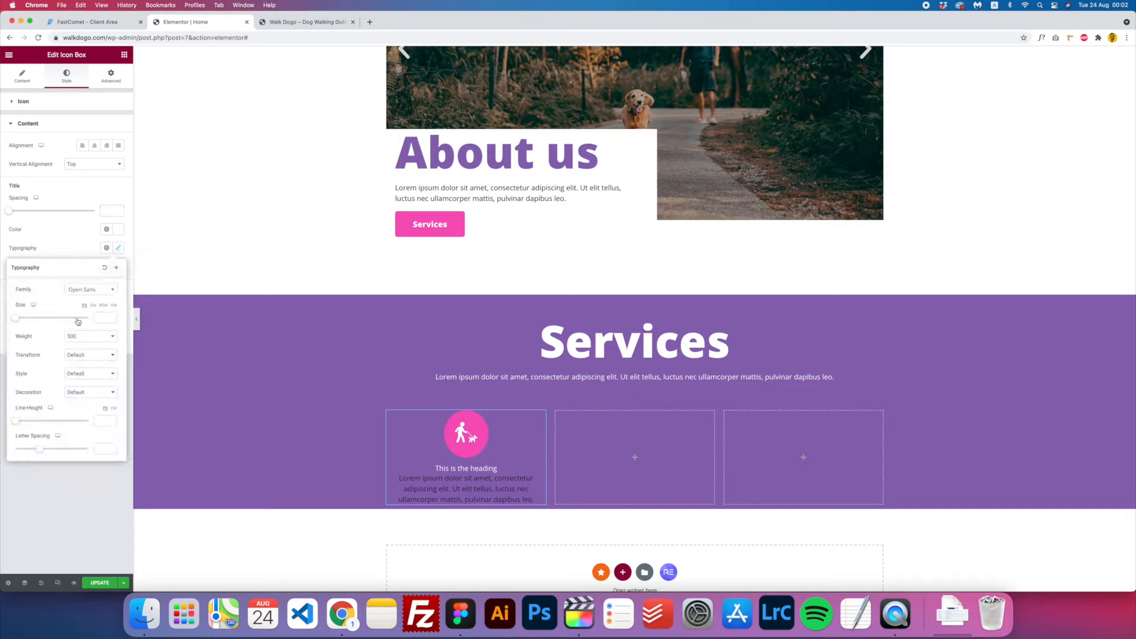
drag(13, 321, 29, 321)
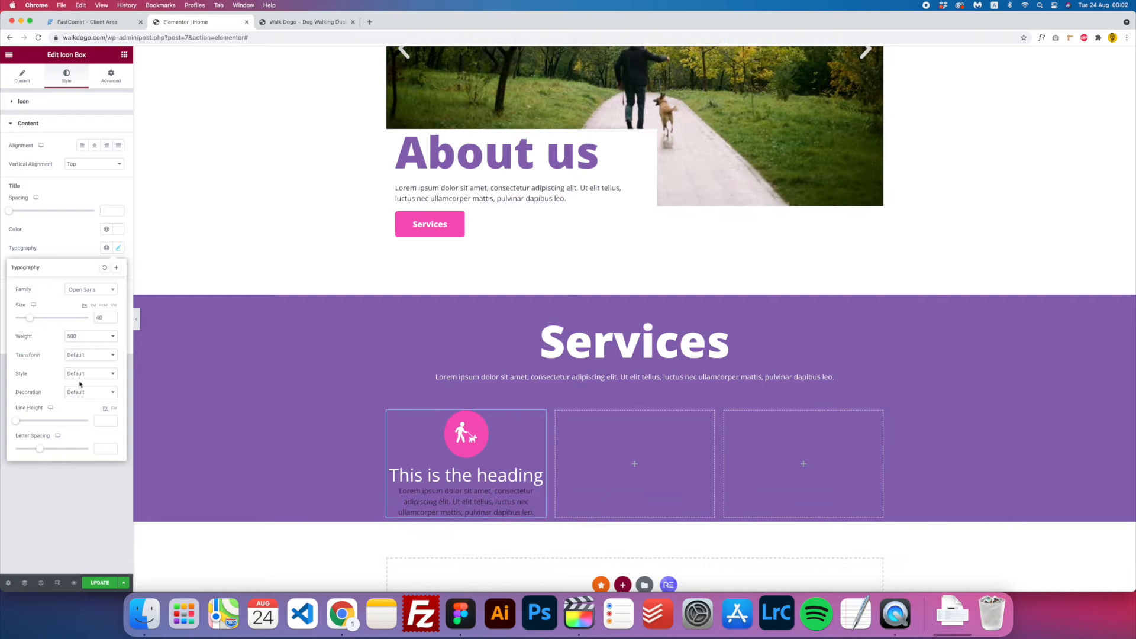
click(89, 359)
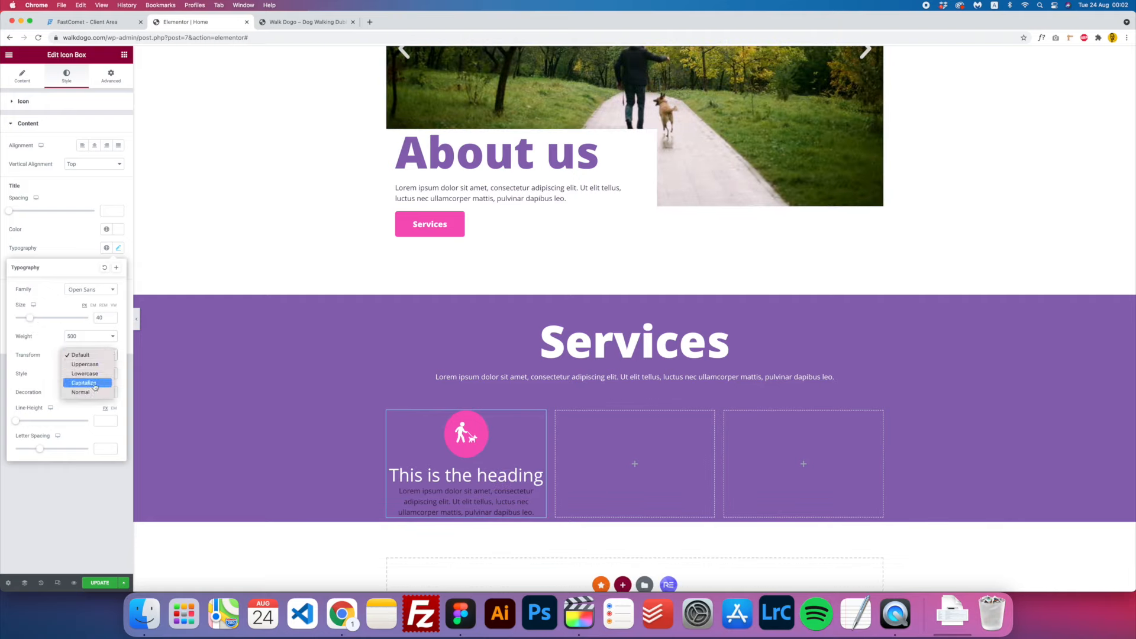
click(94, 384)
click(93, 354)
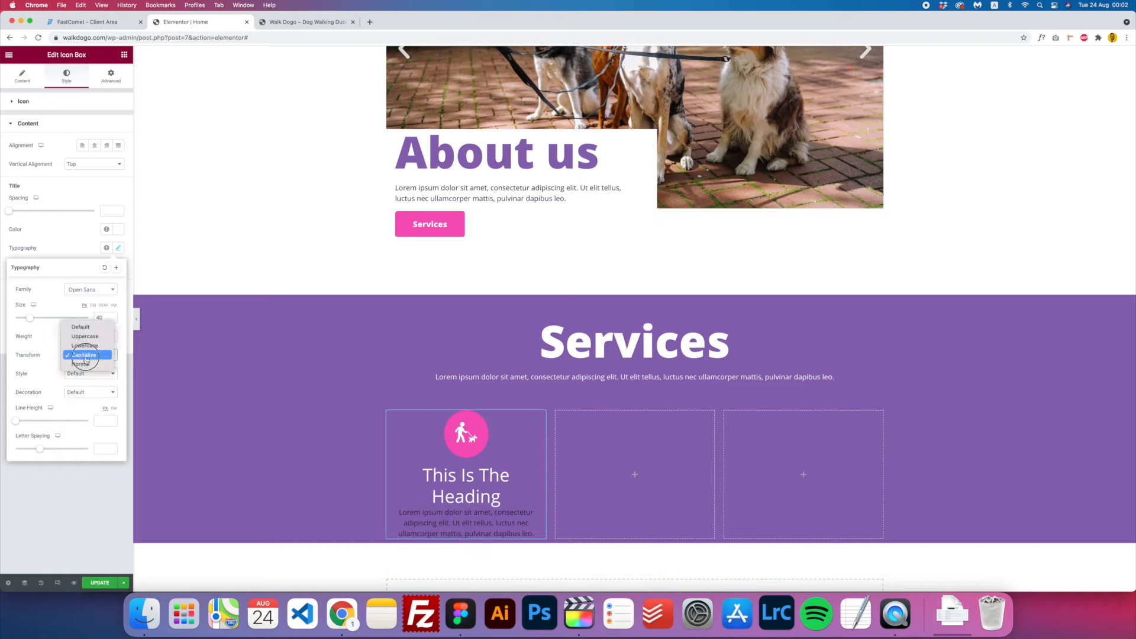
click(91, 336)
click(93, 374)
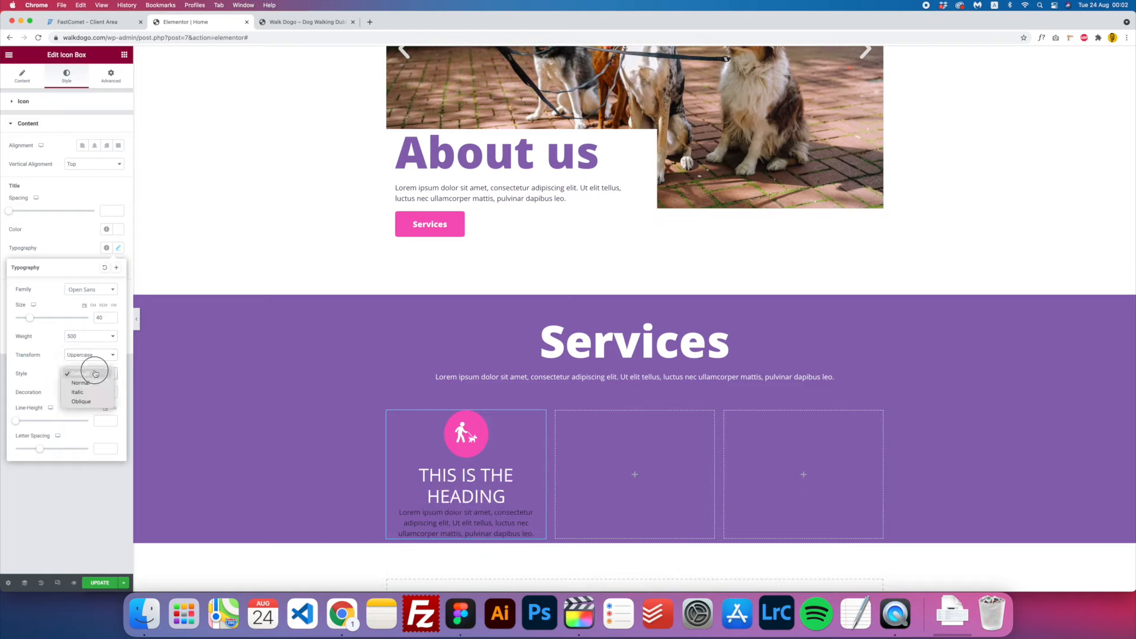
click(86, 337)
click(85, 337)
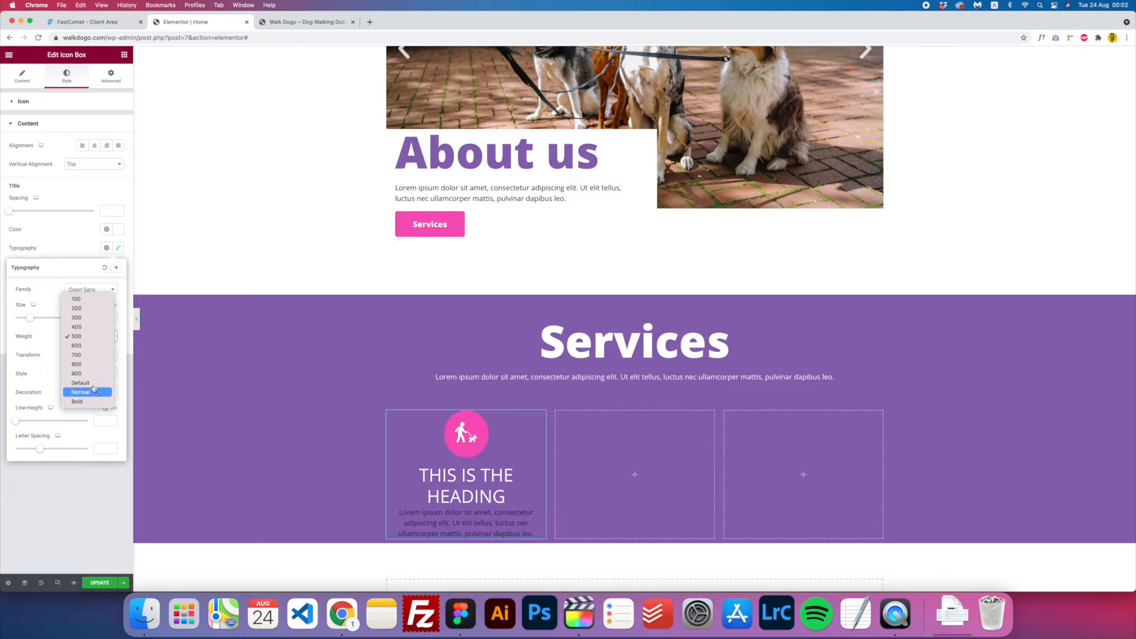
click(100, 382)
click(119, 250)
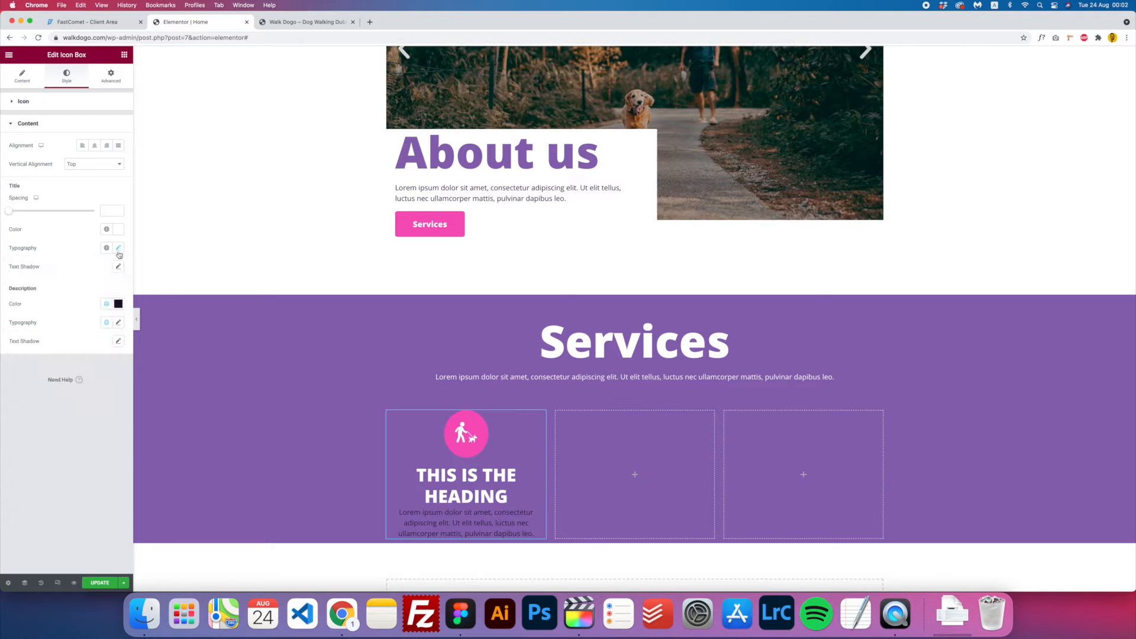
- Give the description text a pale lavender colour
click(119, 303)
click(35, 346)
drag(26, 344, 22, 341)
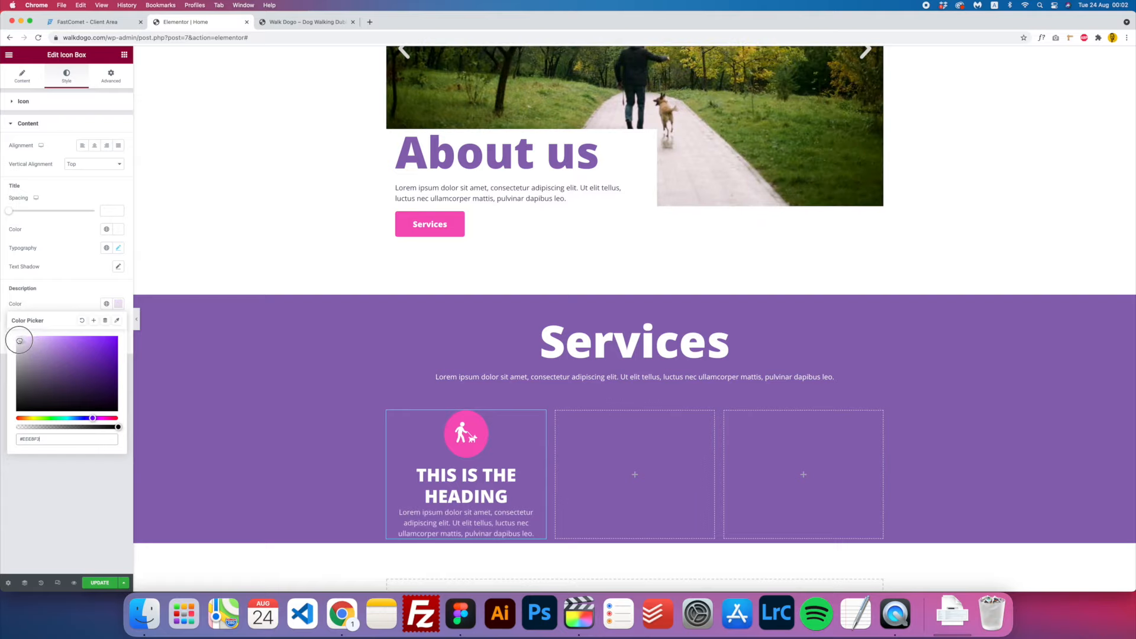
click(118, 303)
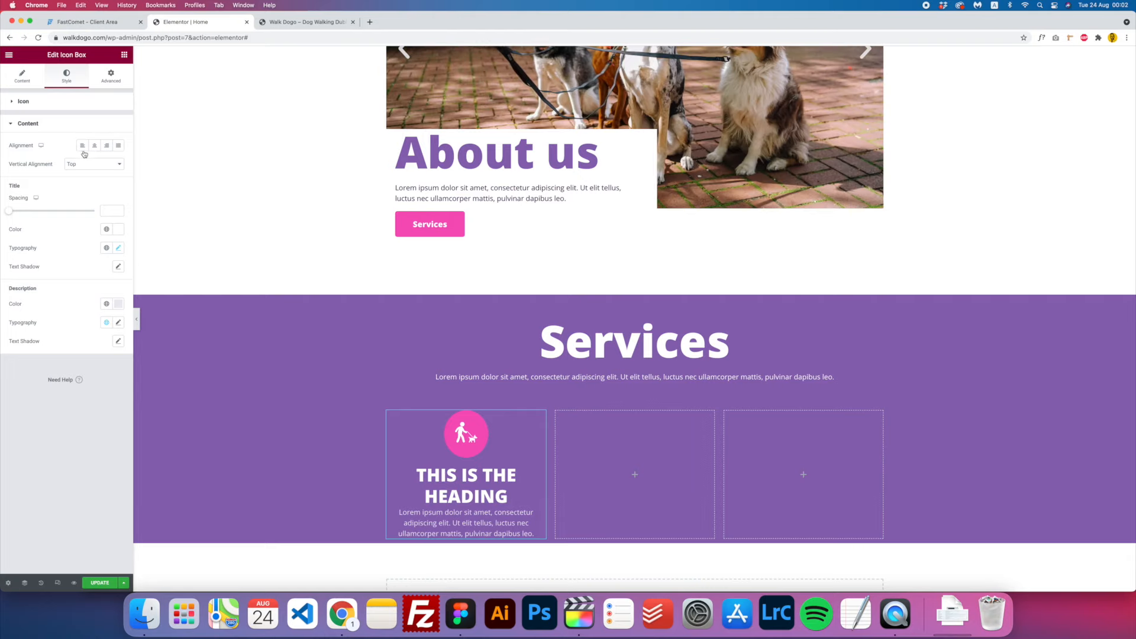
- Set the icon box title to 'Dog Walking' with an H2 tag
click(23, 76)
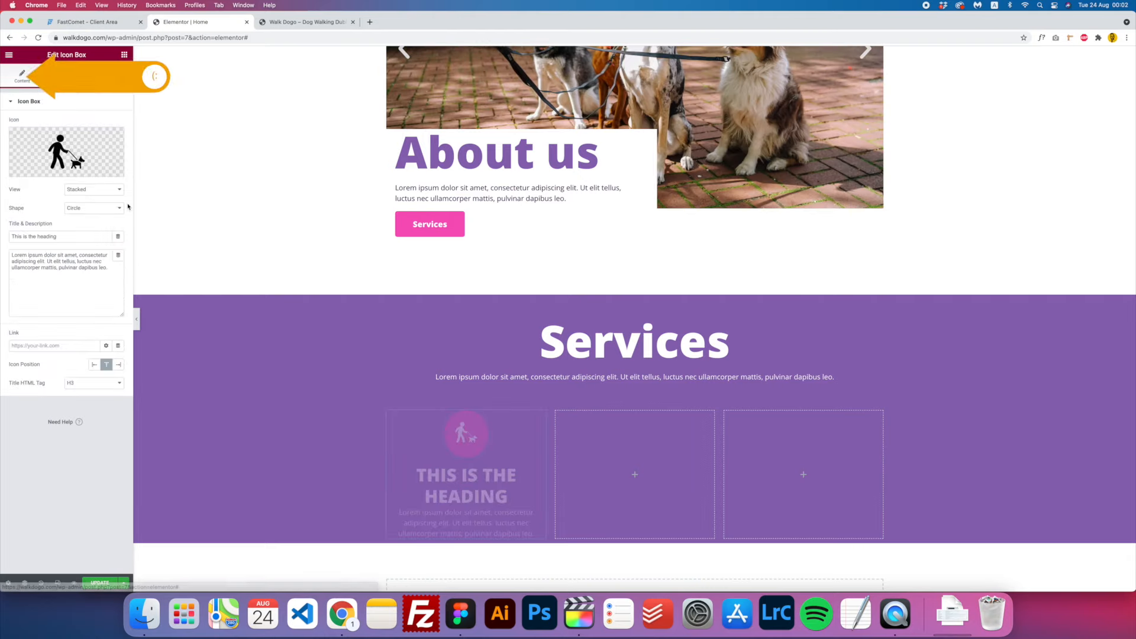
click(88, 388)
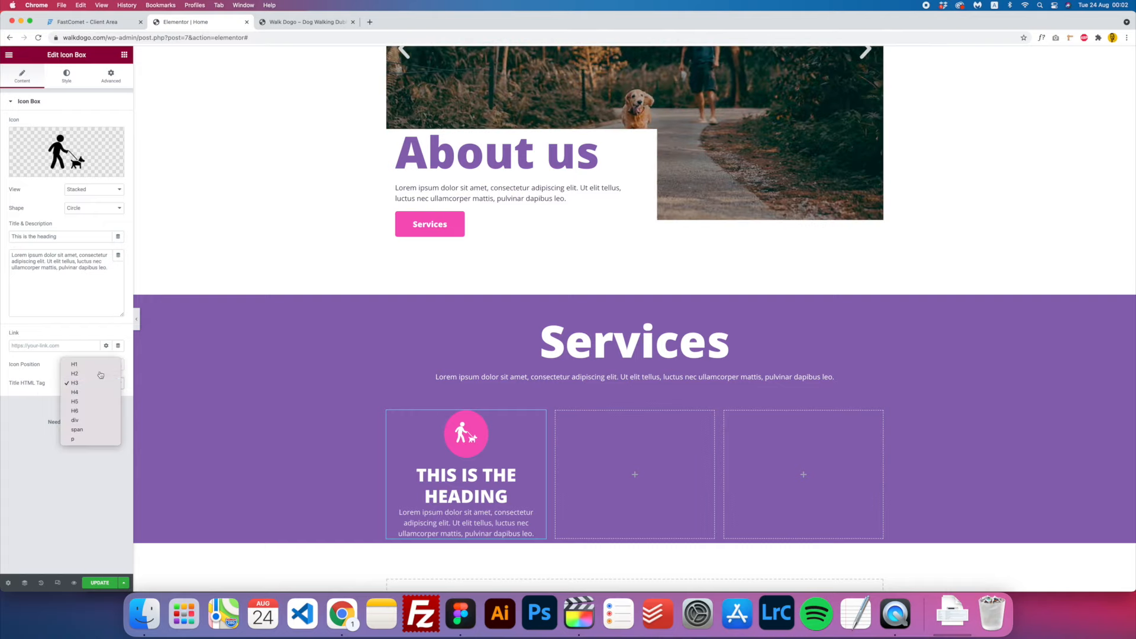
click(209, 418)
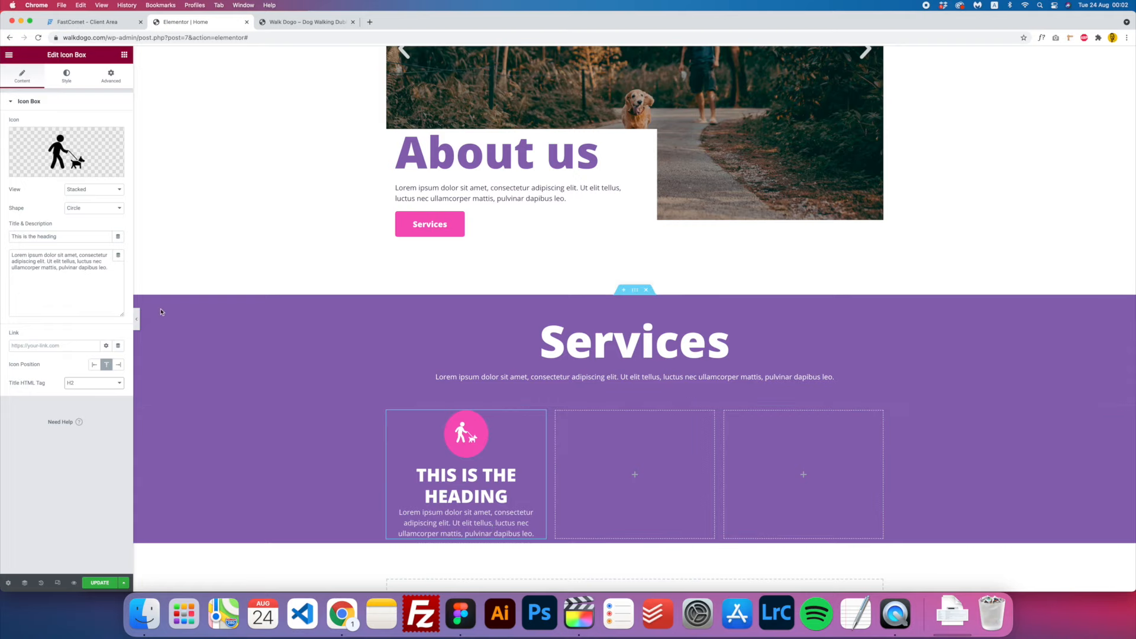
click(460, 614)
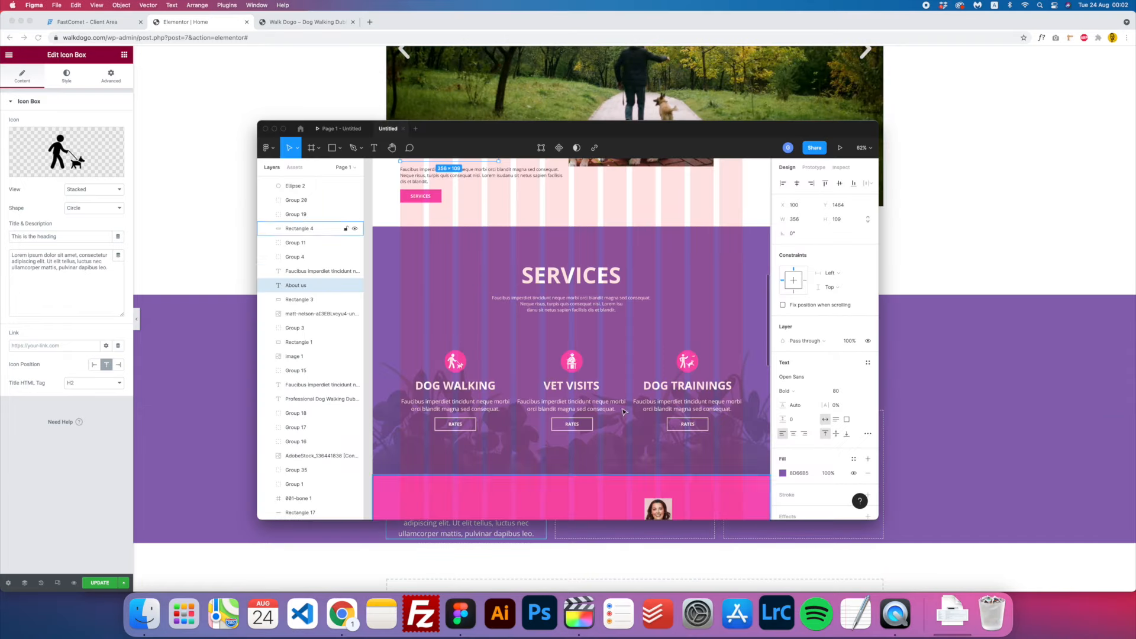
drag(59, 236, 1, 230)
text(D)
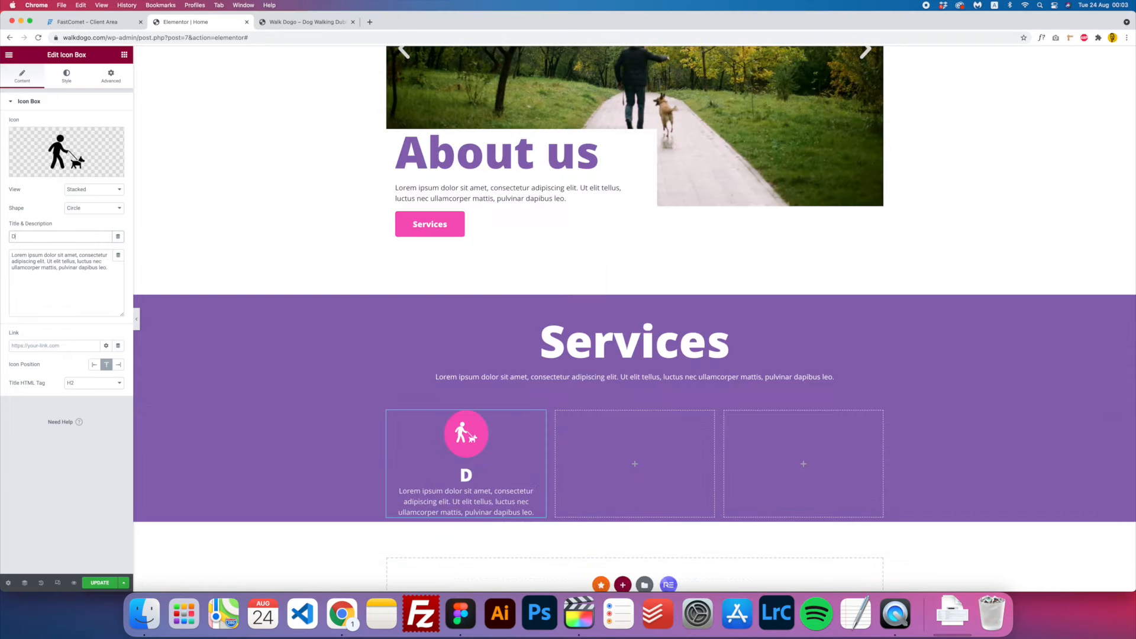
text(og Walking)
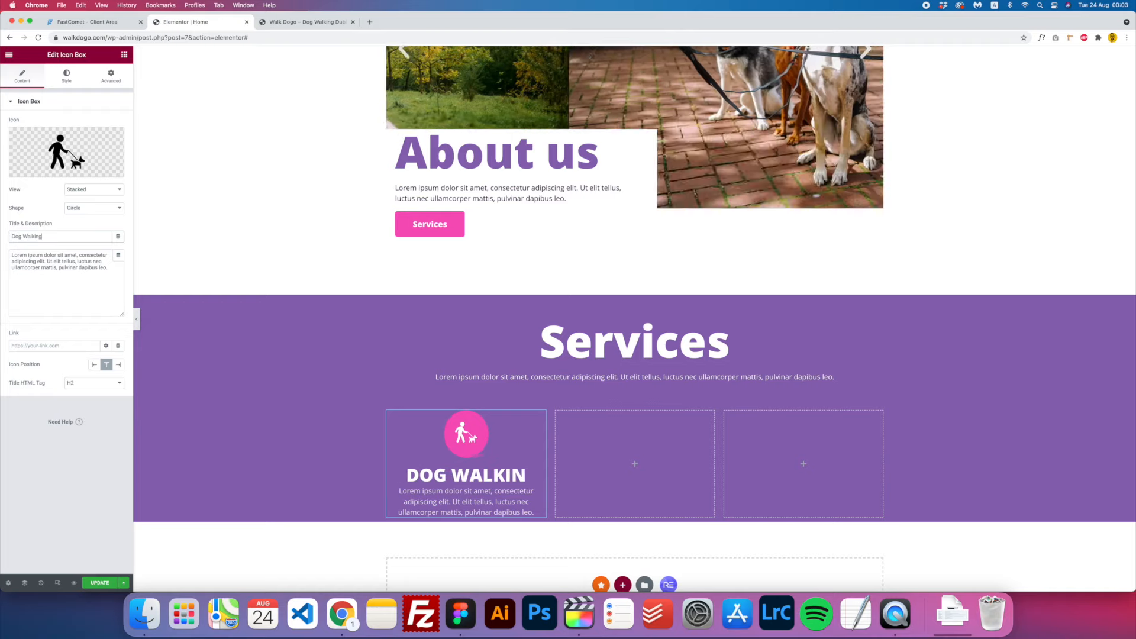
- Copy the Faucibus description from the Figma mockup into the icon box description
click(460, 614)
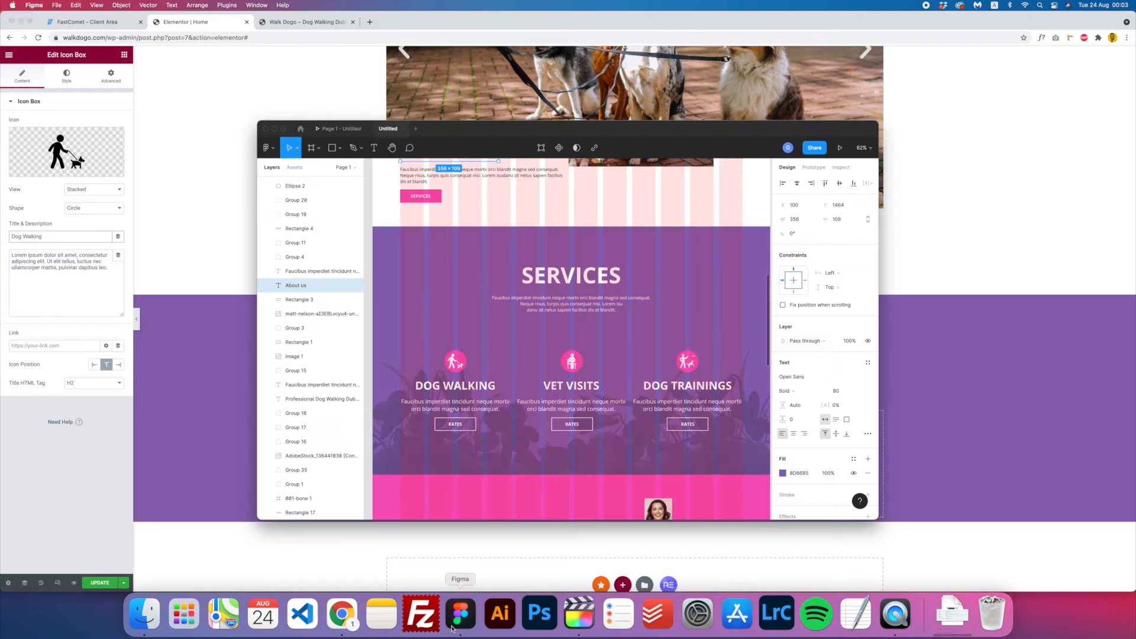
double_click(497, 410)
double_click(497, 410)
key(super+c)
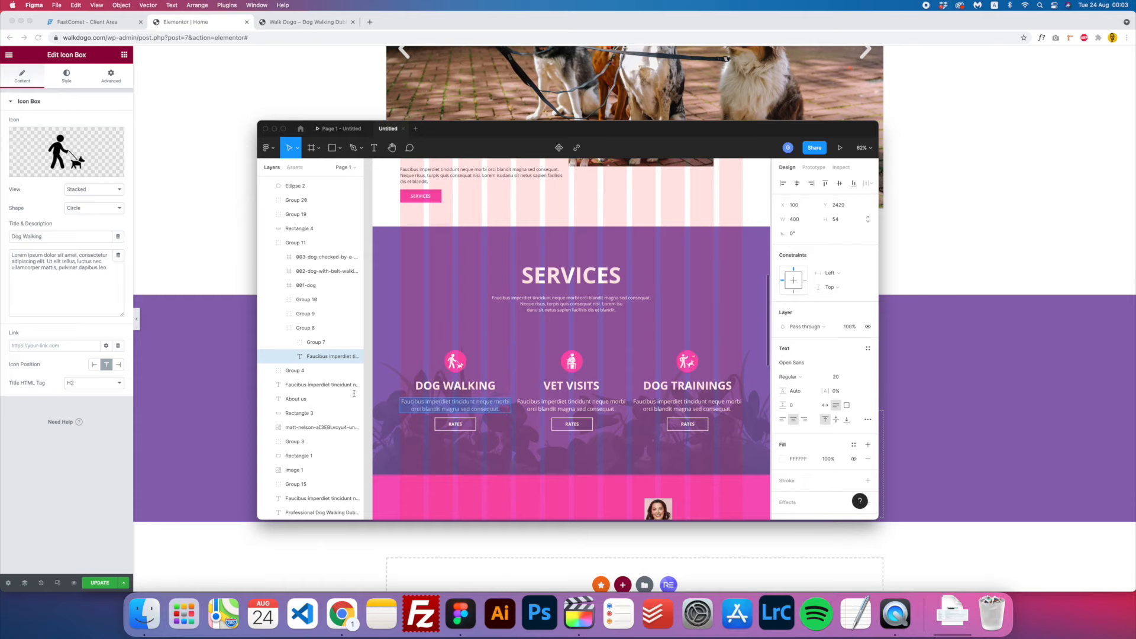
key(super+Tab)
key(super+a)
key(super+v)
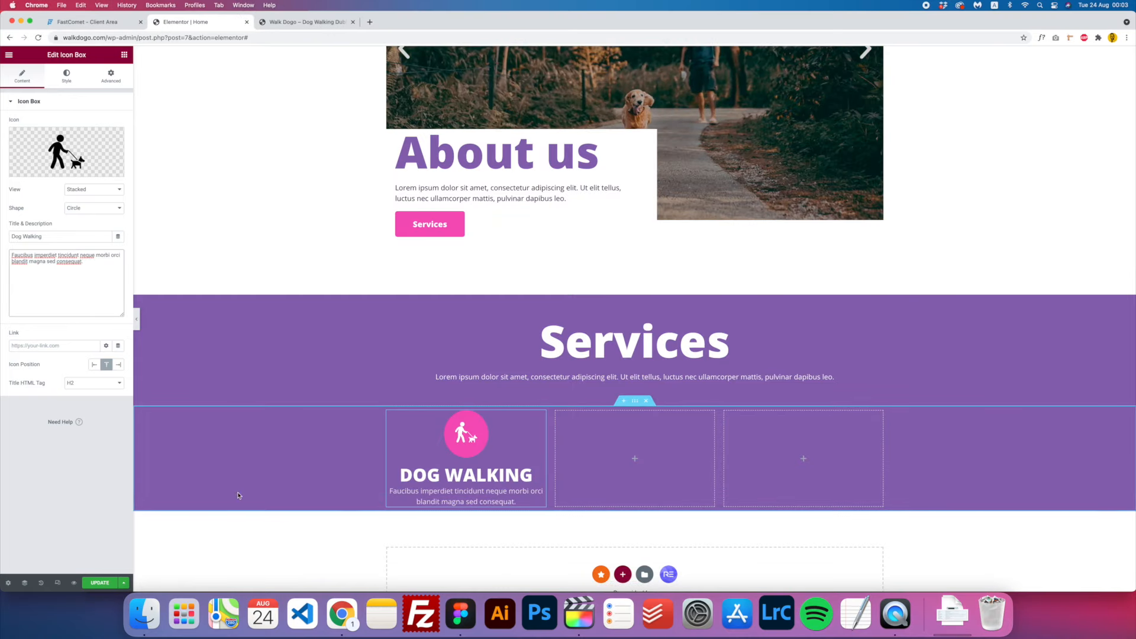
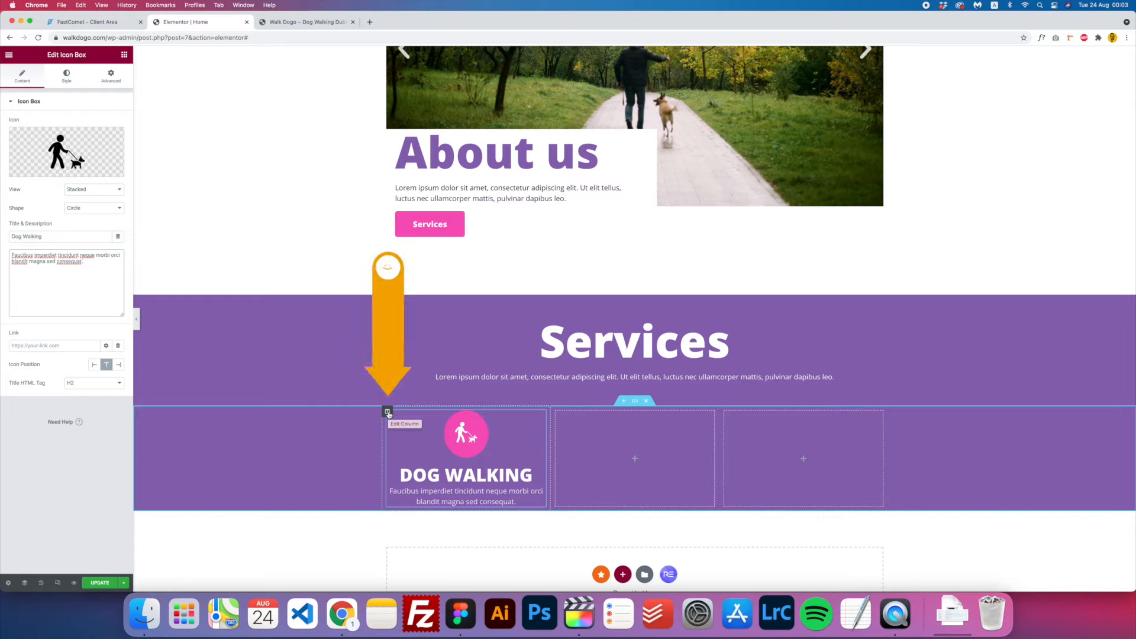
- Duplicate the Dog Walking column into the row and delete the two surplus empty columns
right_click(387, 412)
click(424, 458)
right_click(559, 408)
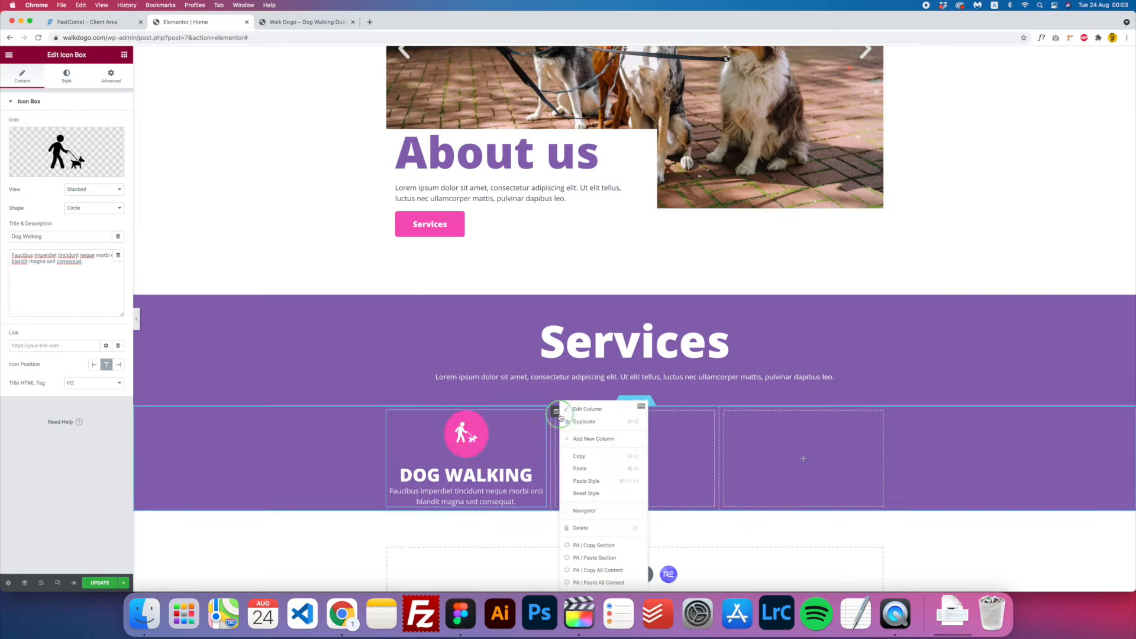
click(586, 468)
right_click(515, 403)
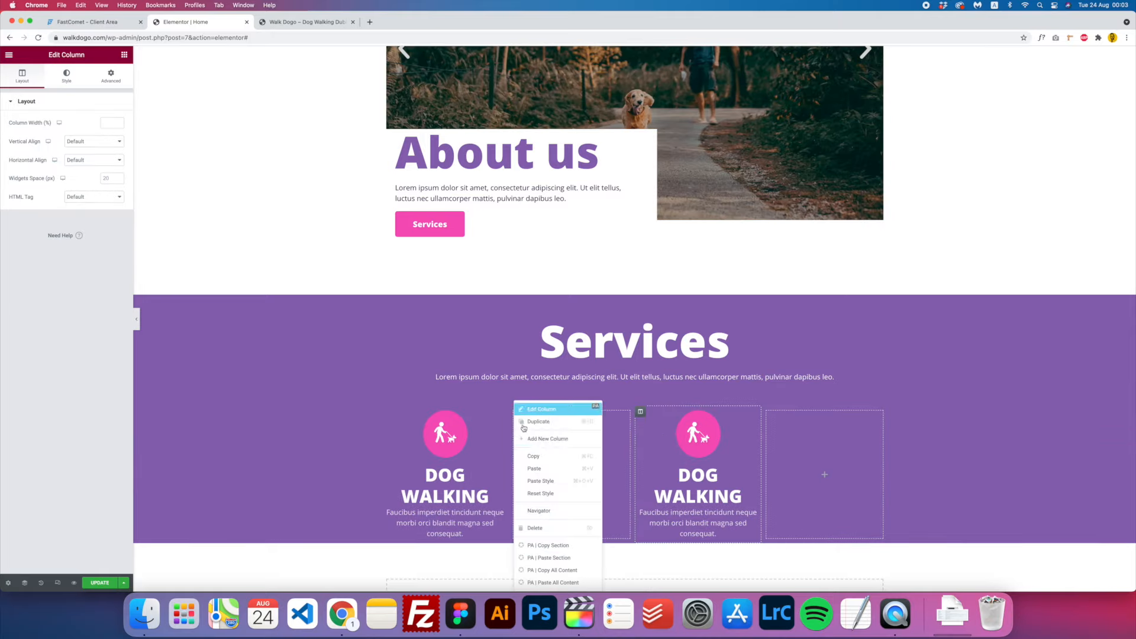
click(546, 468)
right_click(489, 413)
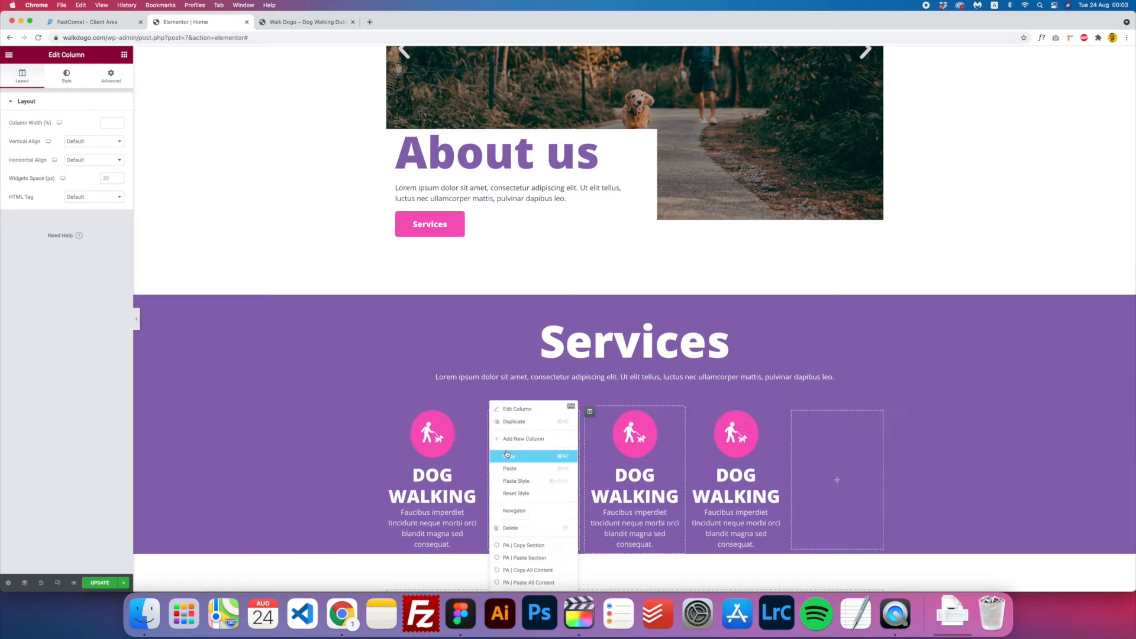
click(501, 532)
right_click(767, 412)
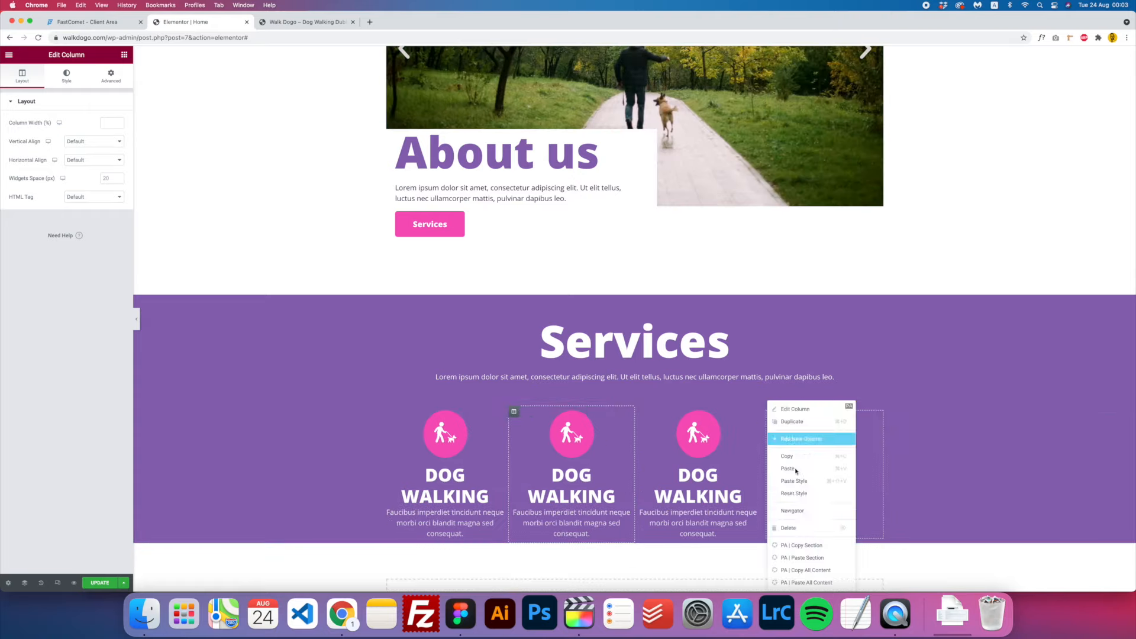
click(795, 529)
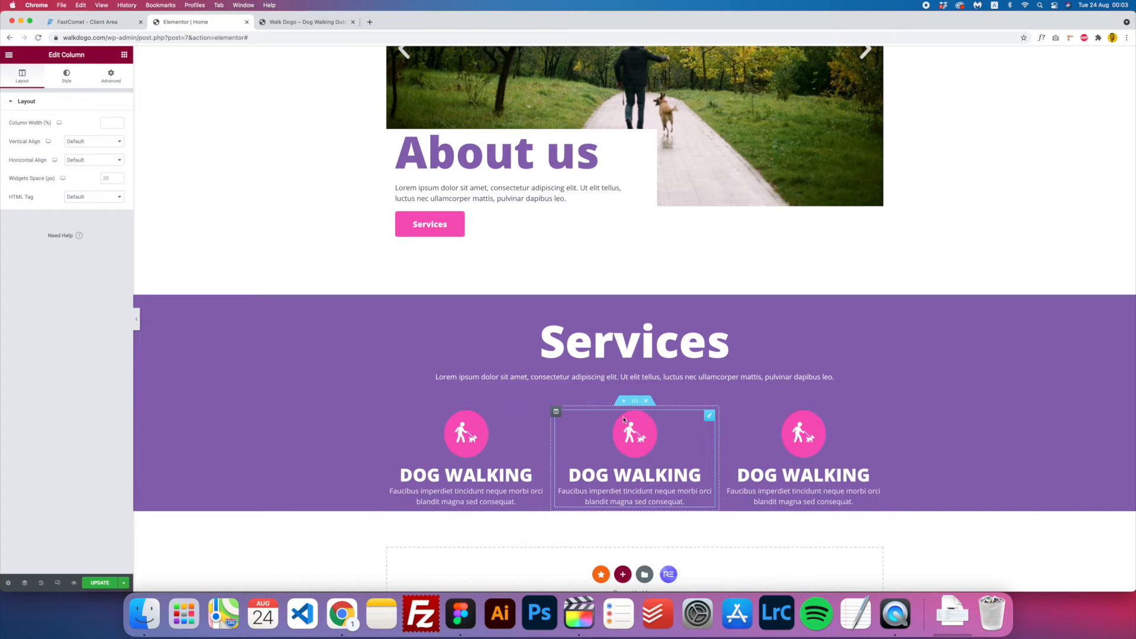
- Replace the middle icon box's icon with the vet check-up icon
click(646, 441)
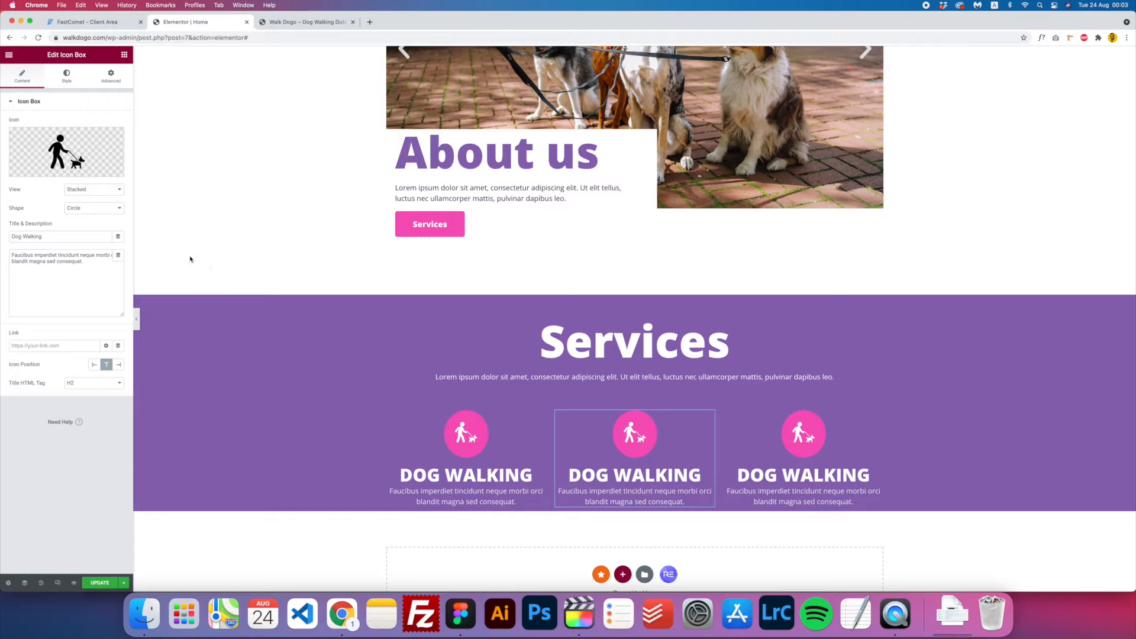
mouse_move(69, 153)
click(91, 168)
click(204, 197)
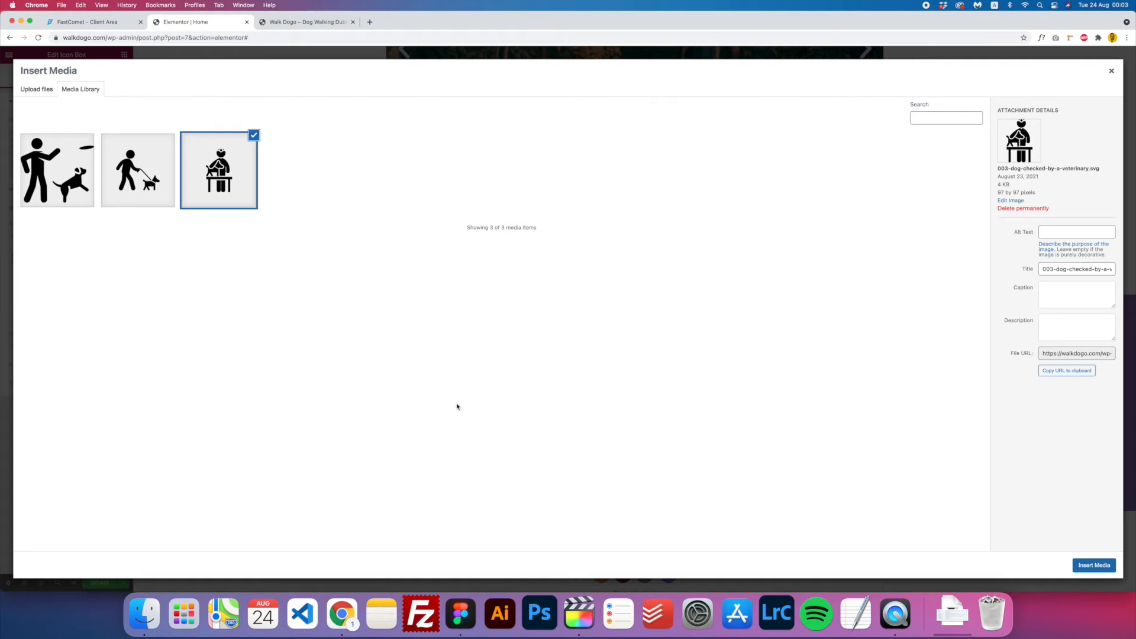
key(Escape)
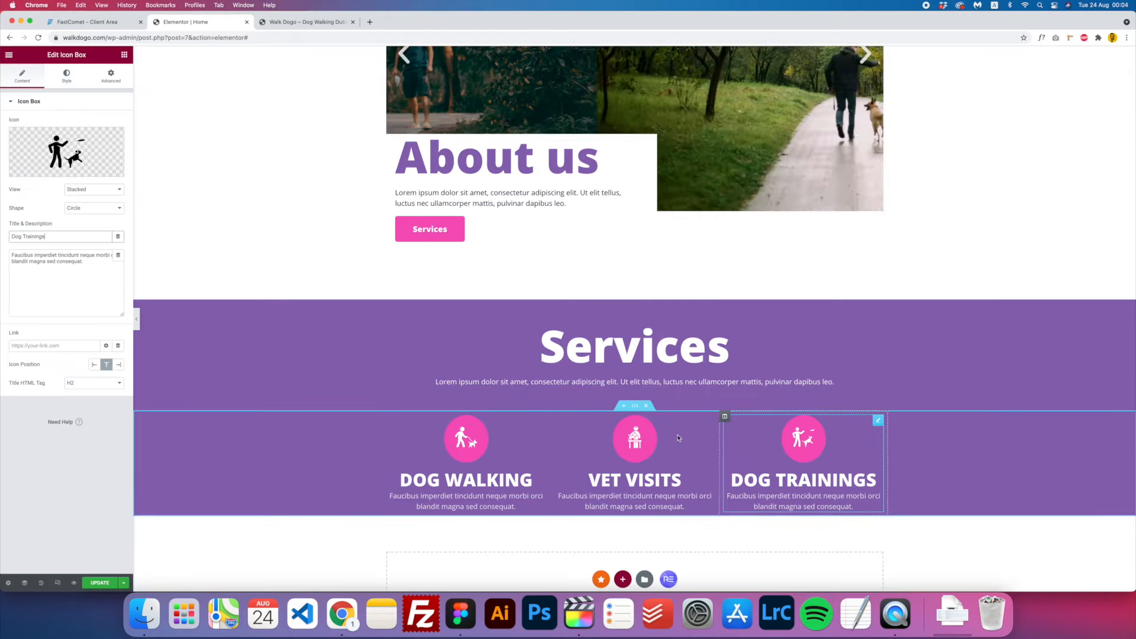
click(635, 405)
- Give the Services row a Min Height of 500 with Column Position set to Top
click(22, 75)
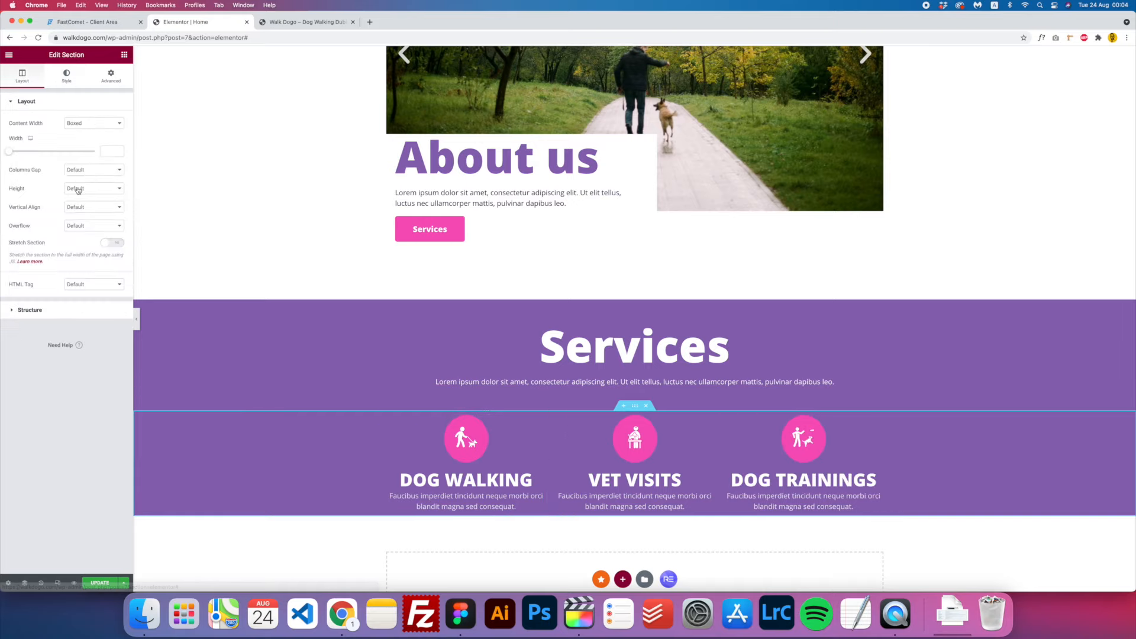
click(75, 189)
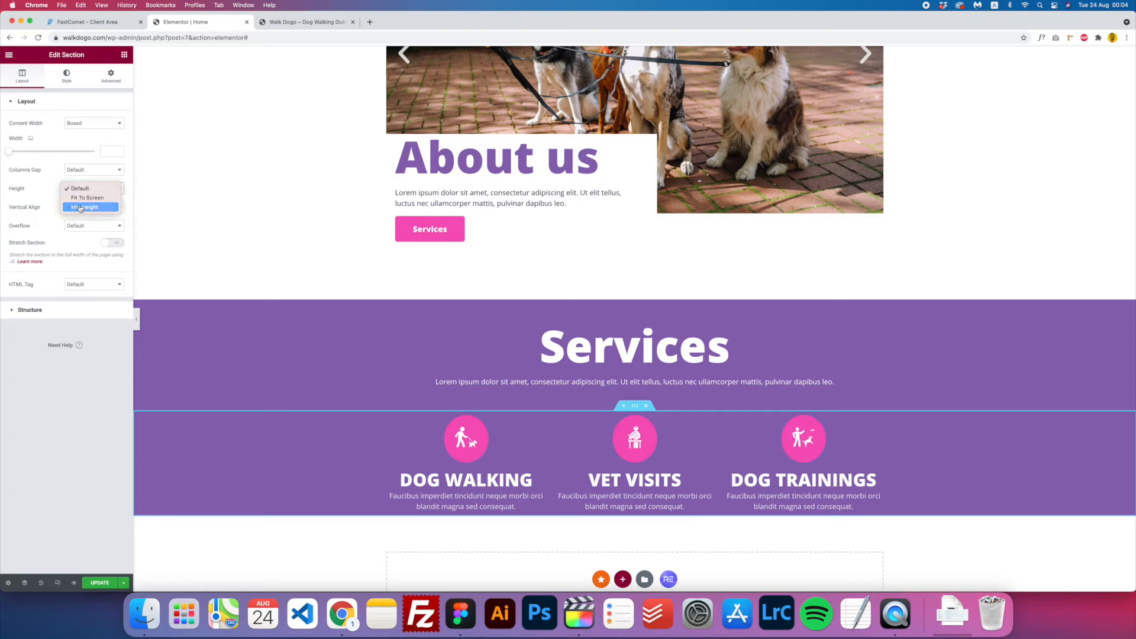
click(77, 205)
scroll(450, 379, down, 3)
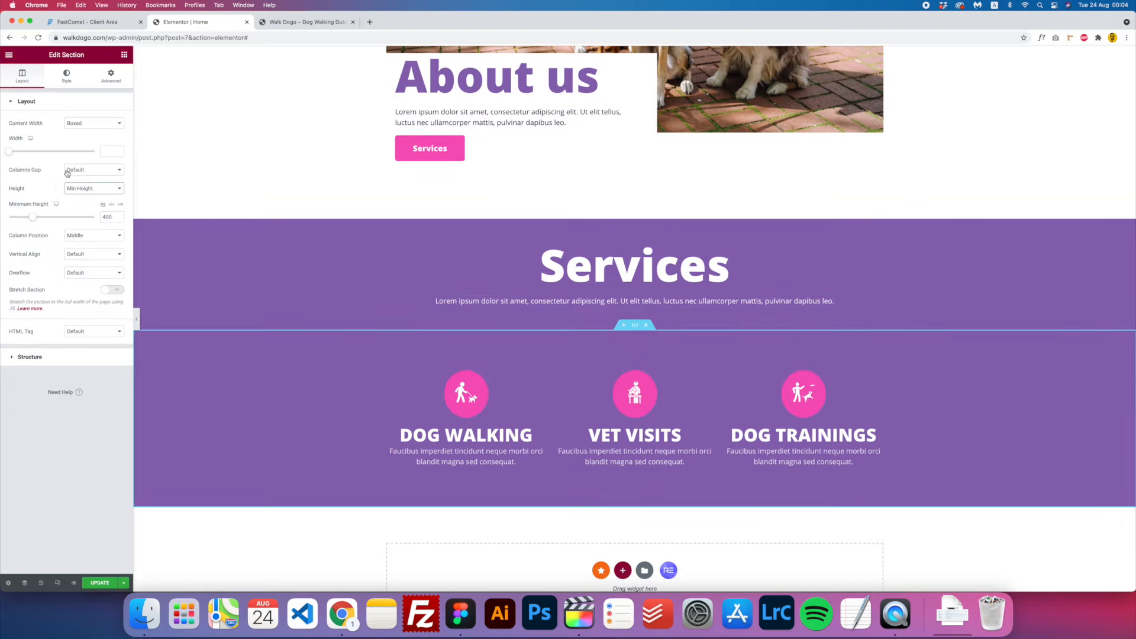
drag(34, 221, 48, 221)
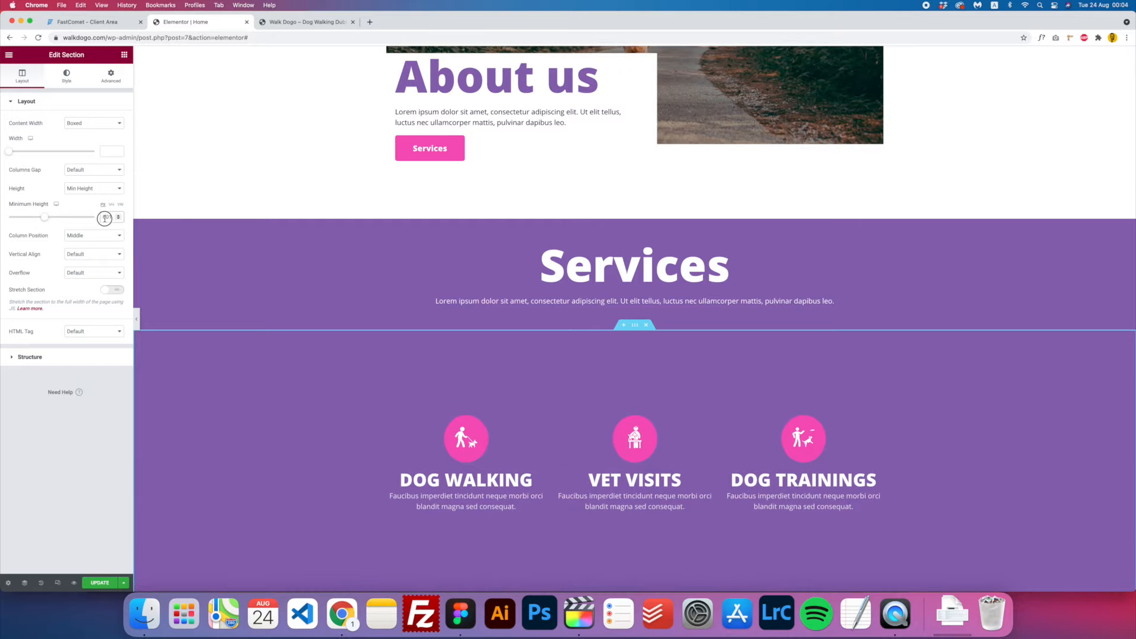
text(6)
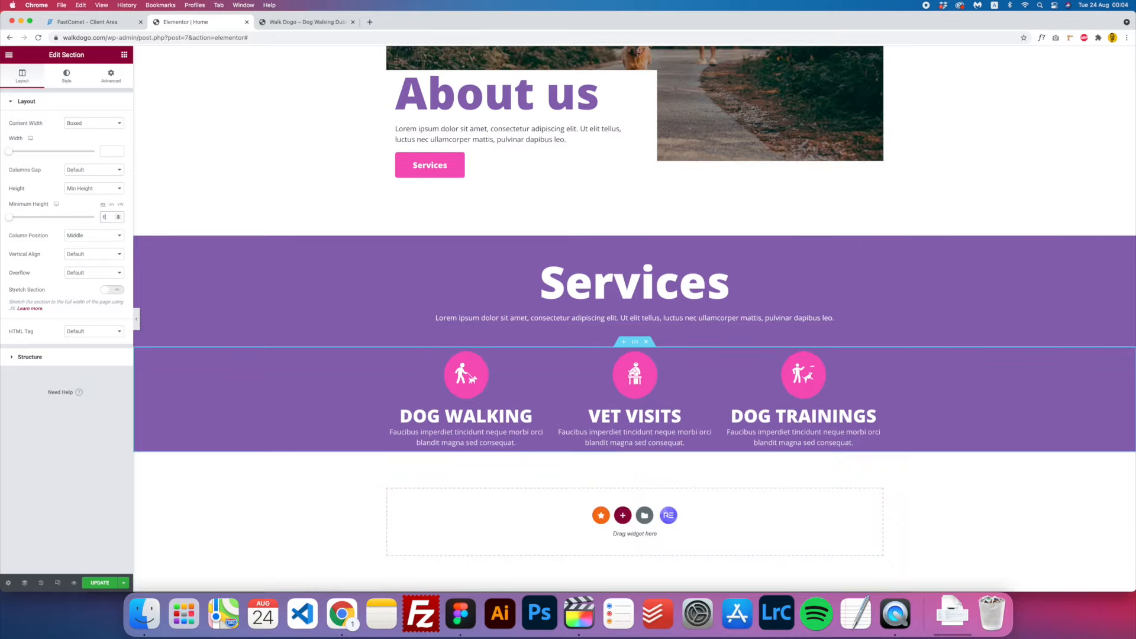
text(00)
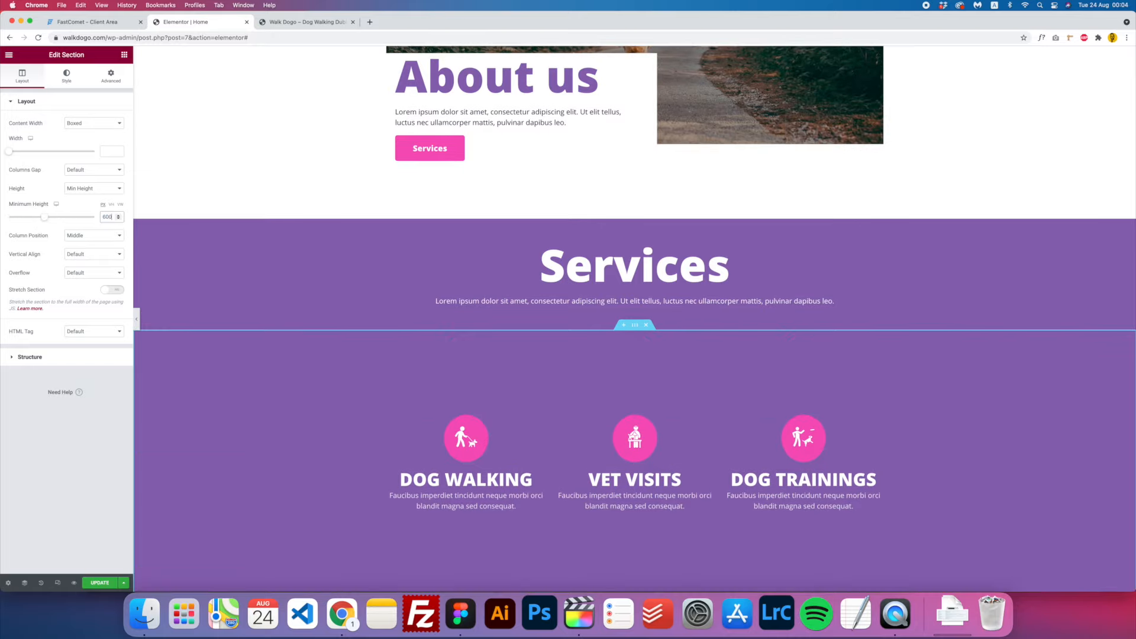
click(92, 239)
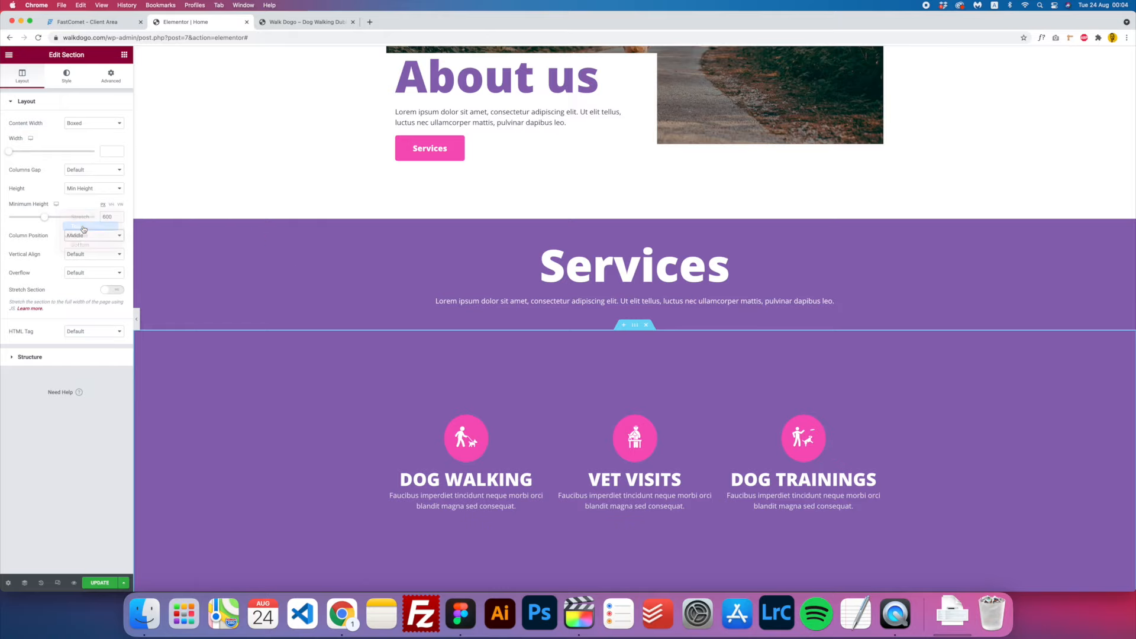
click(84, 227)
drag(47, 216, 39, 219)
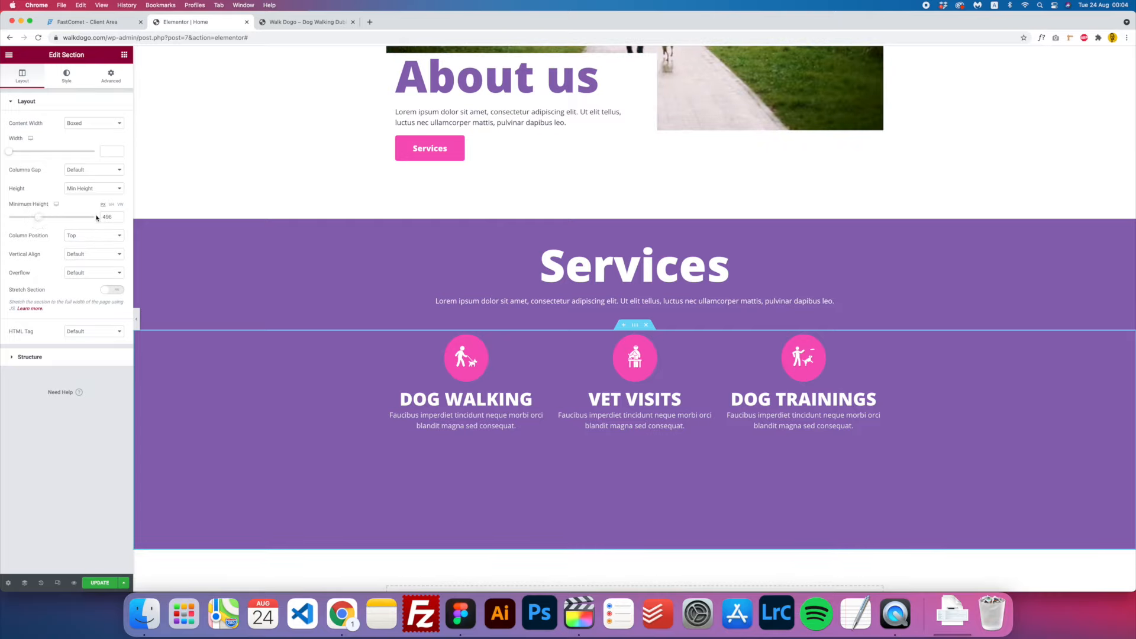
text(5)
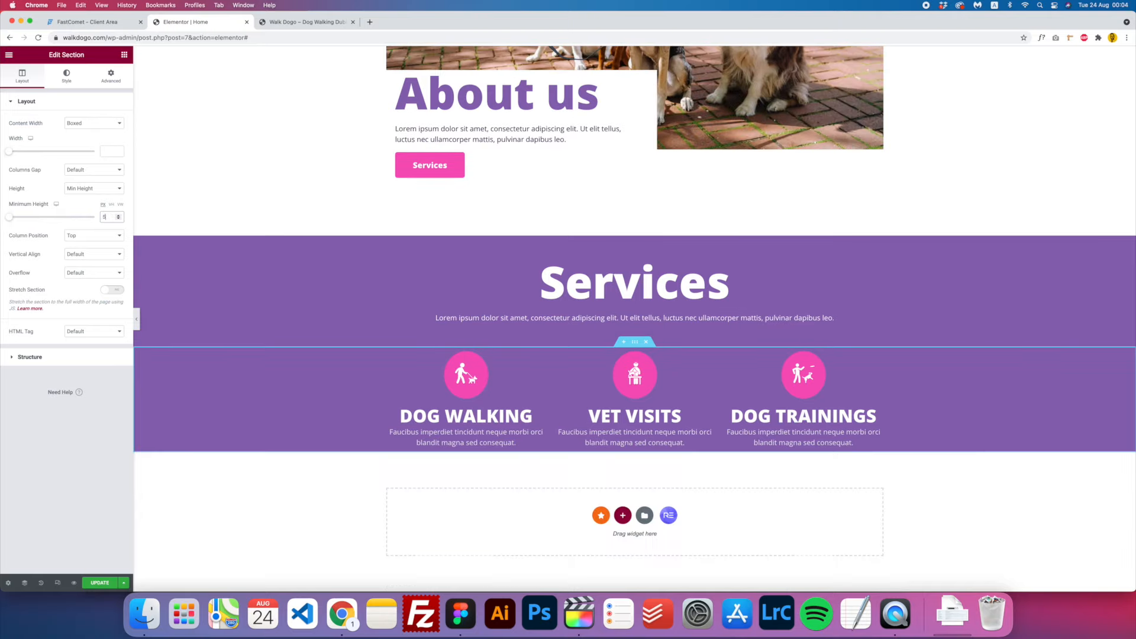
text(59)
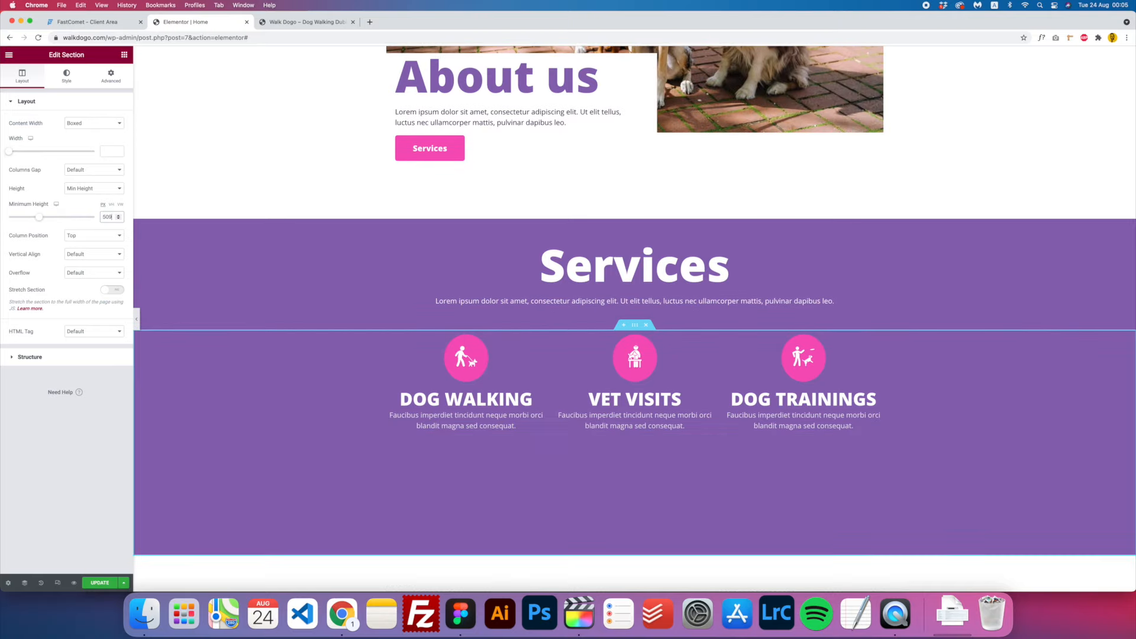
key(BackSpace)
text(0)
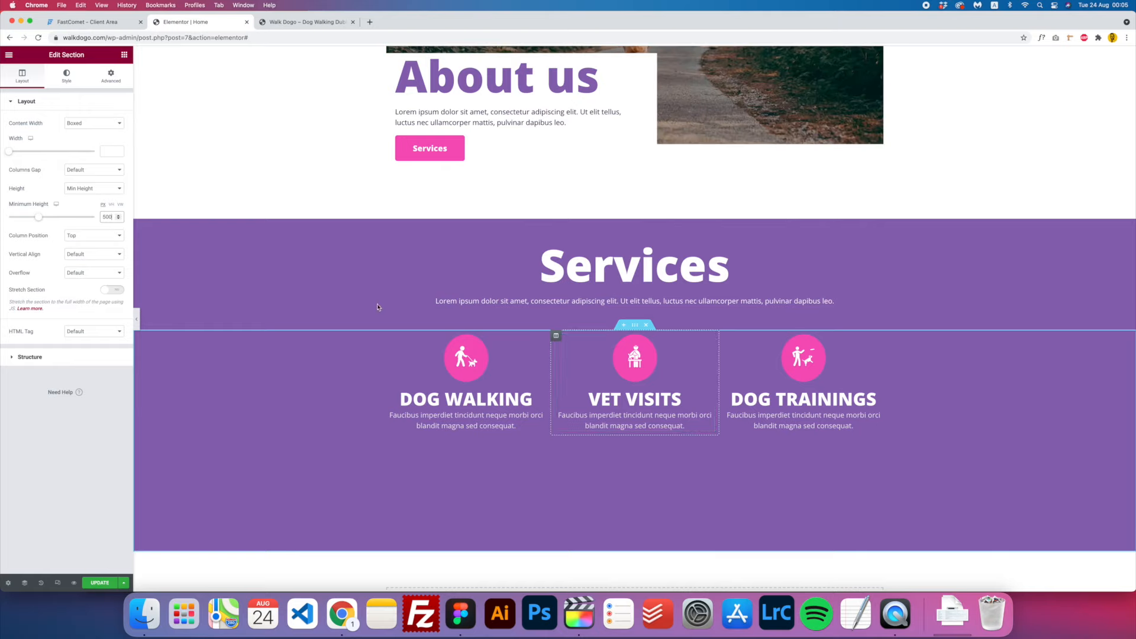
- Add a classic image background overlay to the Services row at 0.8 opacity
click(69, 79)
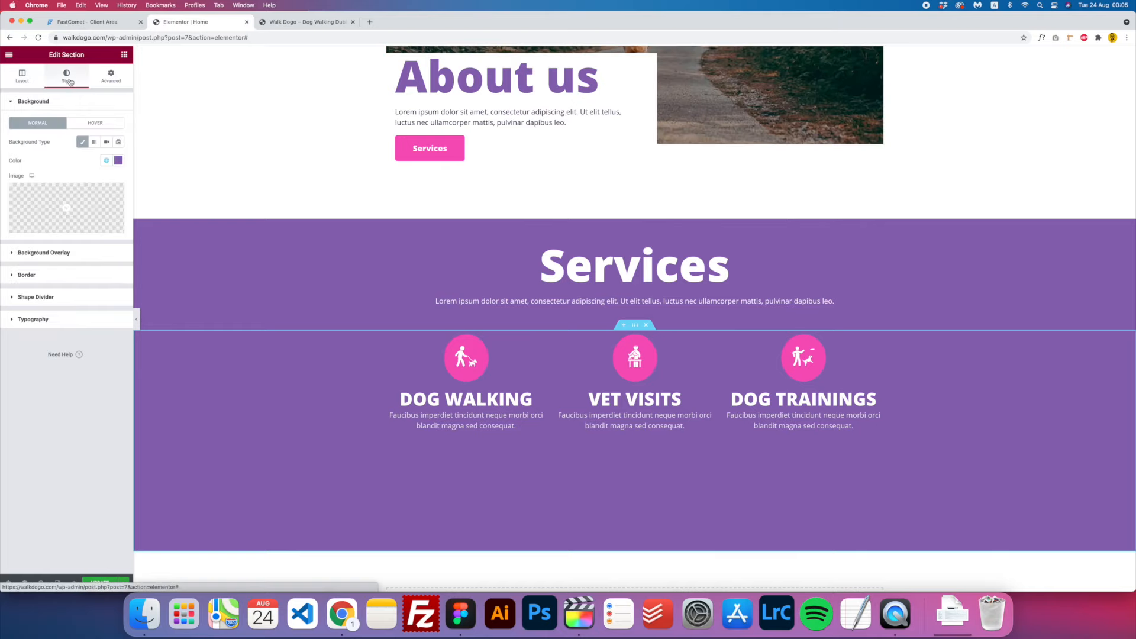
click(97, 254)
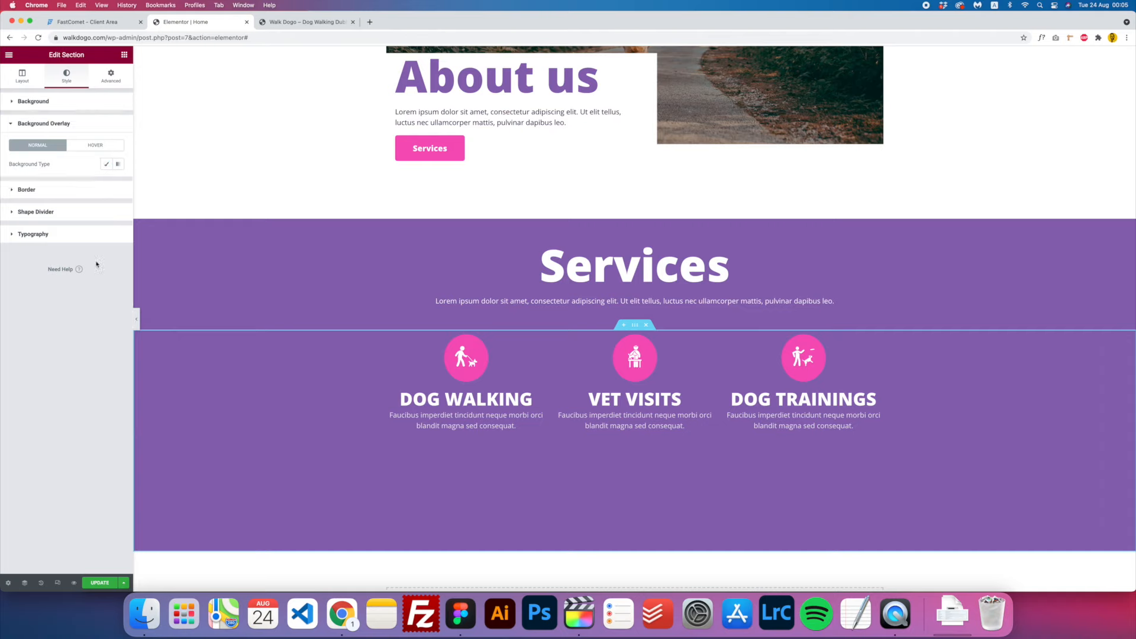
click(461, 613)
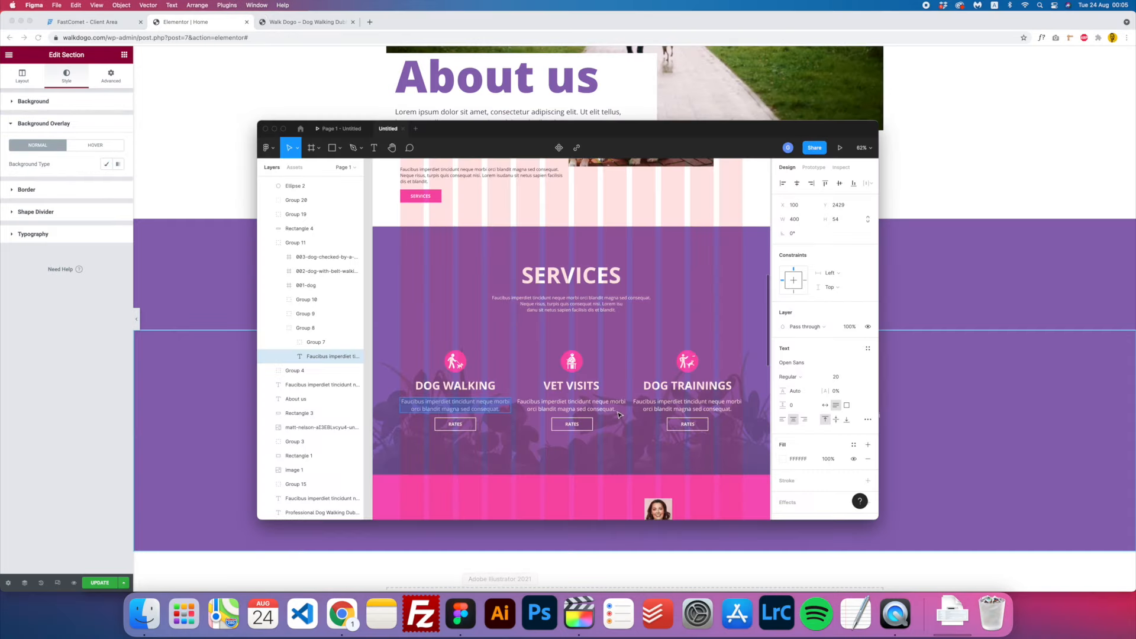
scroll(576, 457, down, 3)
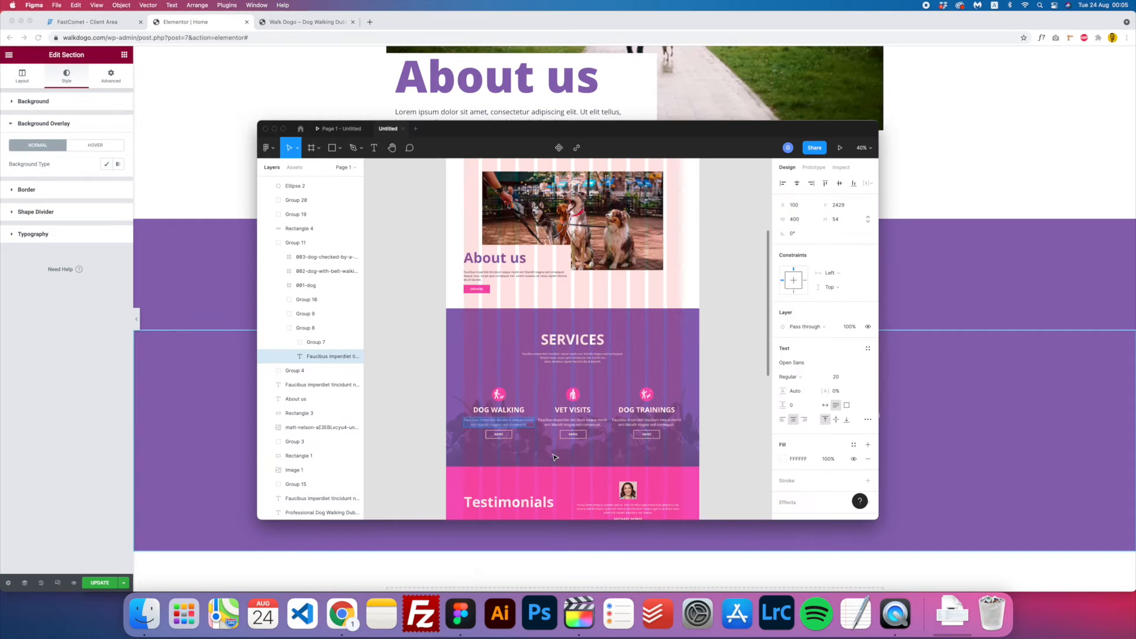
click(189, 367)
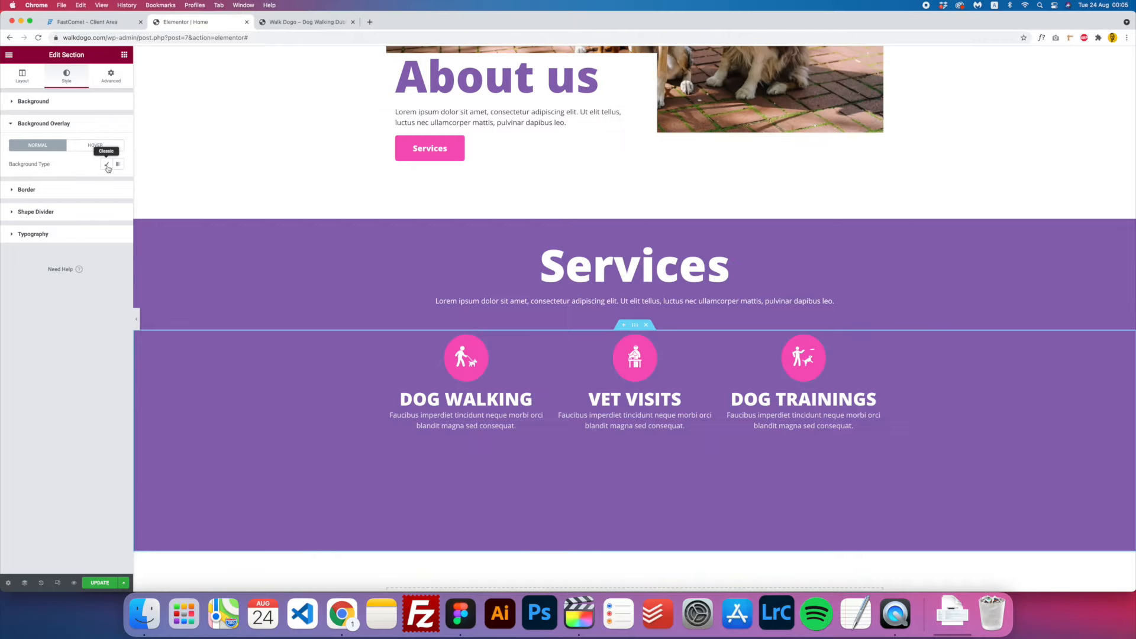
click(107, 166)
click(77, 230)
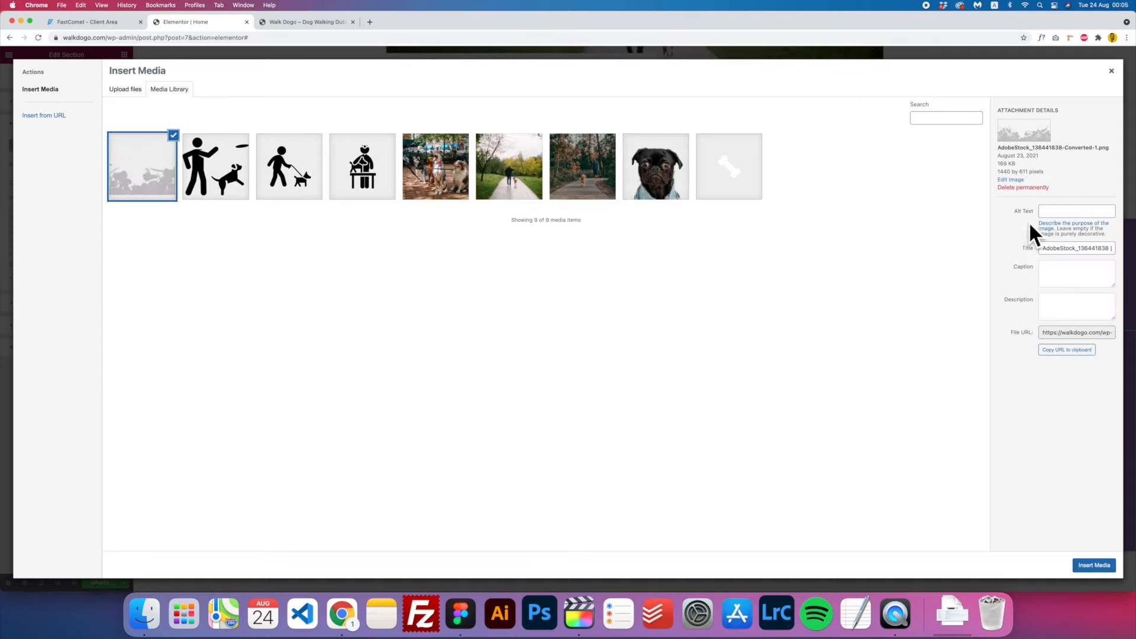
click(1093, 565)
scroll(455, 448, down, 2)
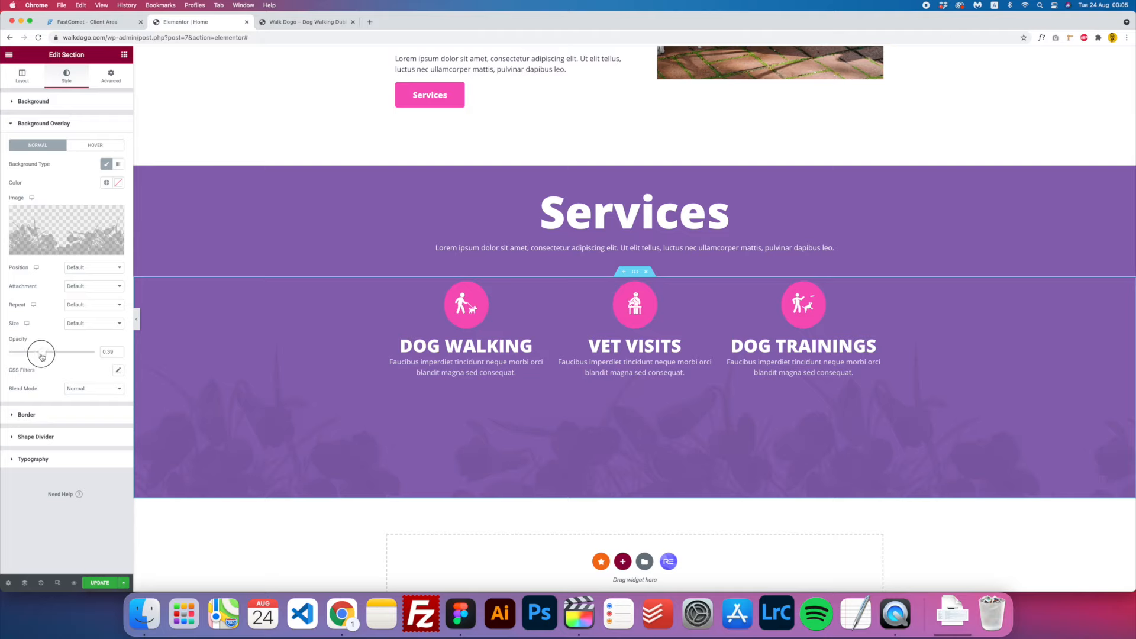
drag(58, 355, 77, 357)
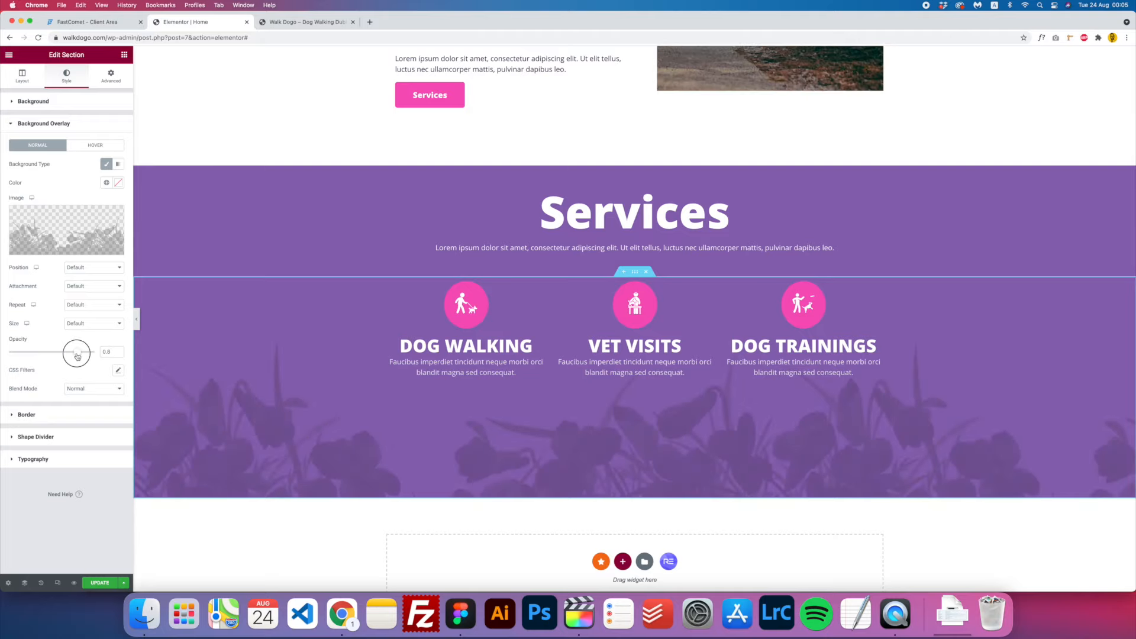
click(85, 269)
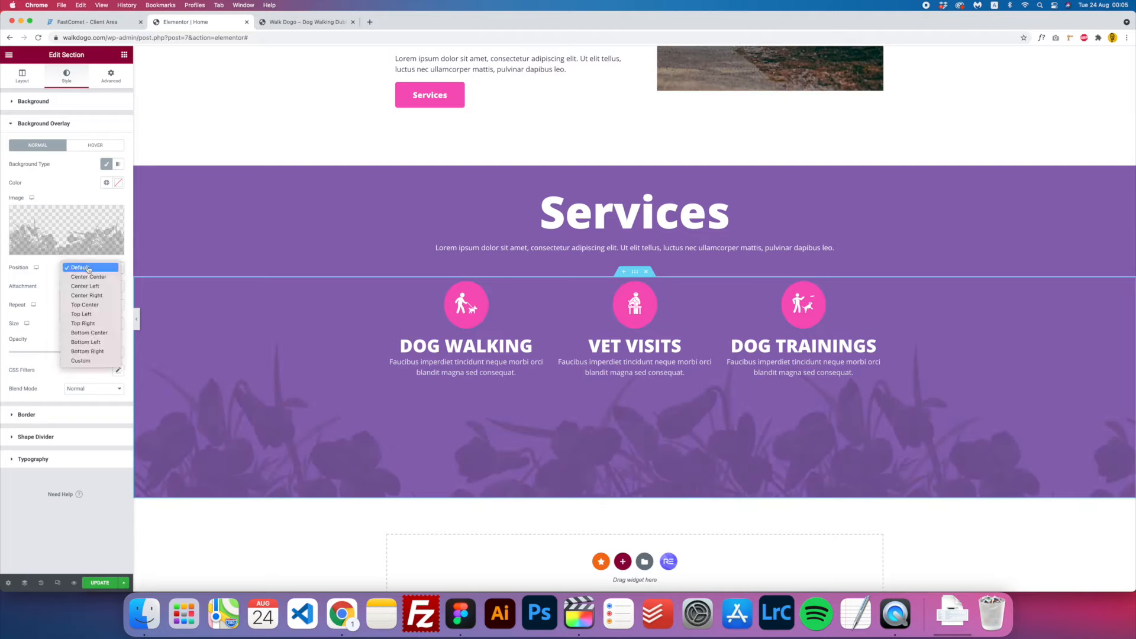
click(51, 269)
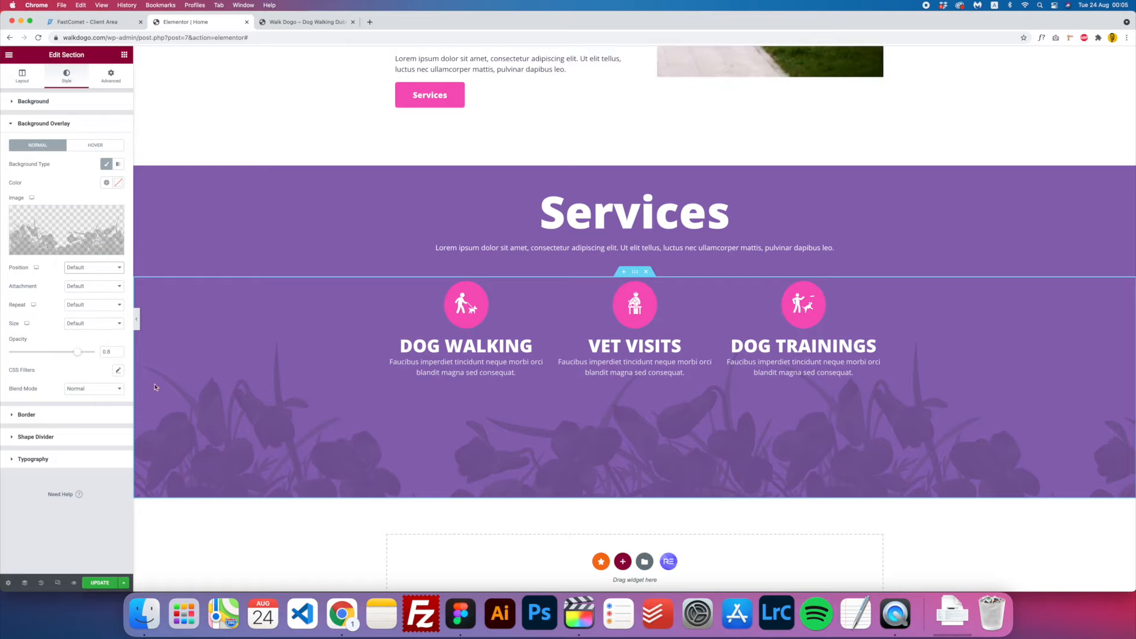
scroll(593, 437, up, 2)
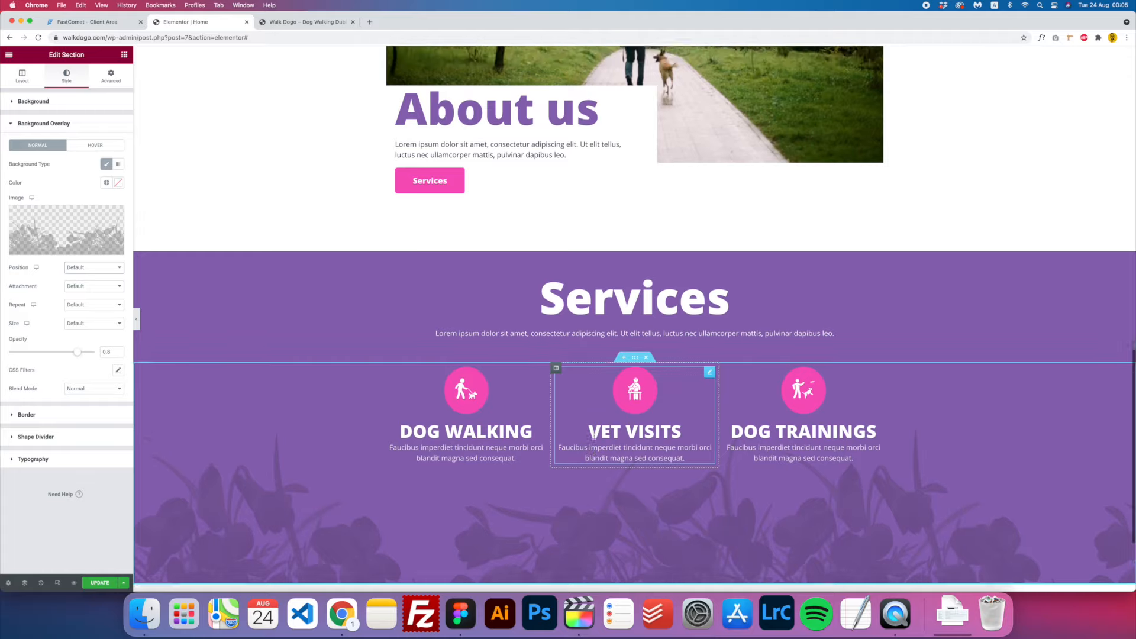
scroll(593, 437, down, 1)
- Lower the section's minimum height to 400
click(22, 76)
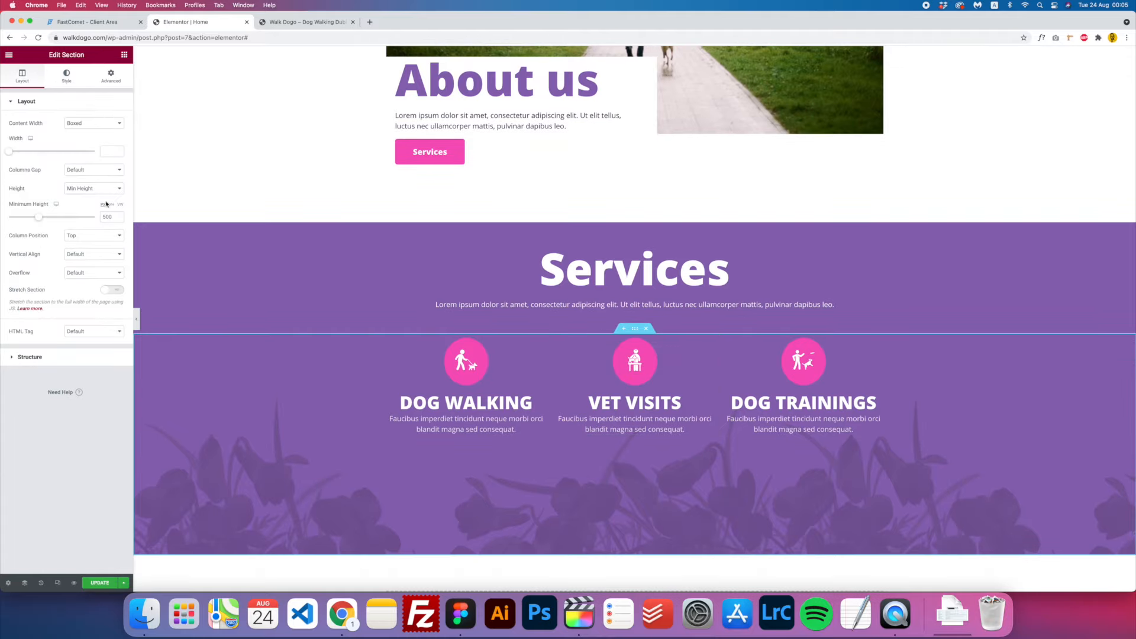
drag(37, 217, 34, 219)
double_click(107, 215)
text(400)
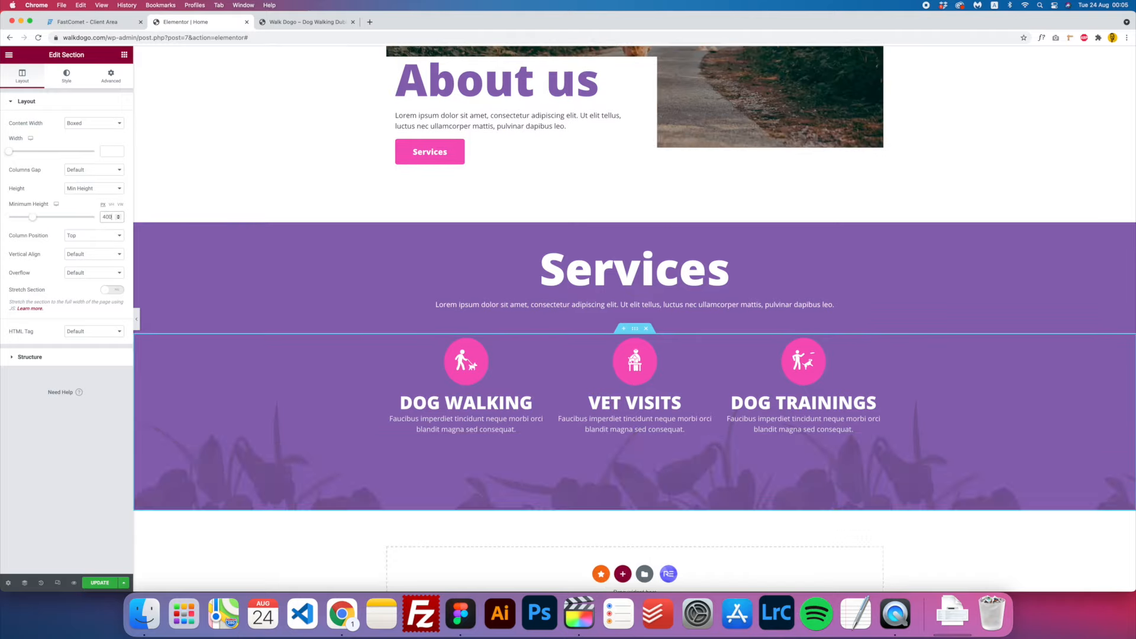
- Set the background overlay attachment to Scroll
click(66, 76)
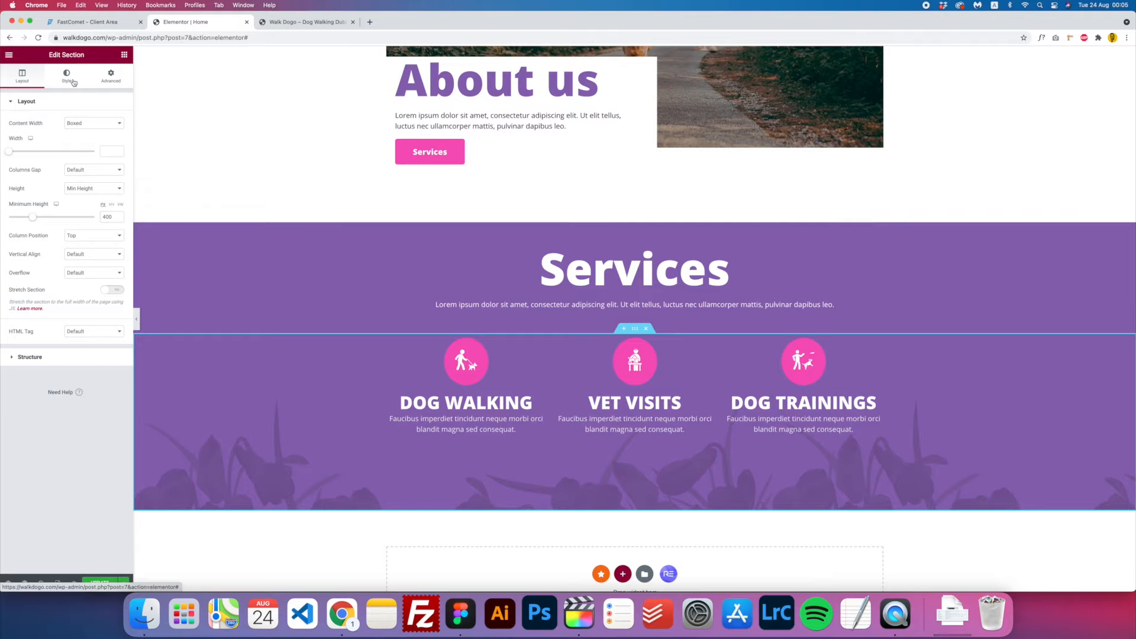
click(56, 255)
click(67, 286)
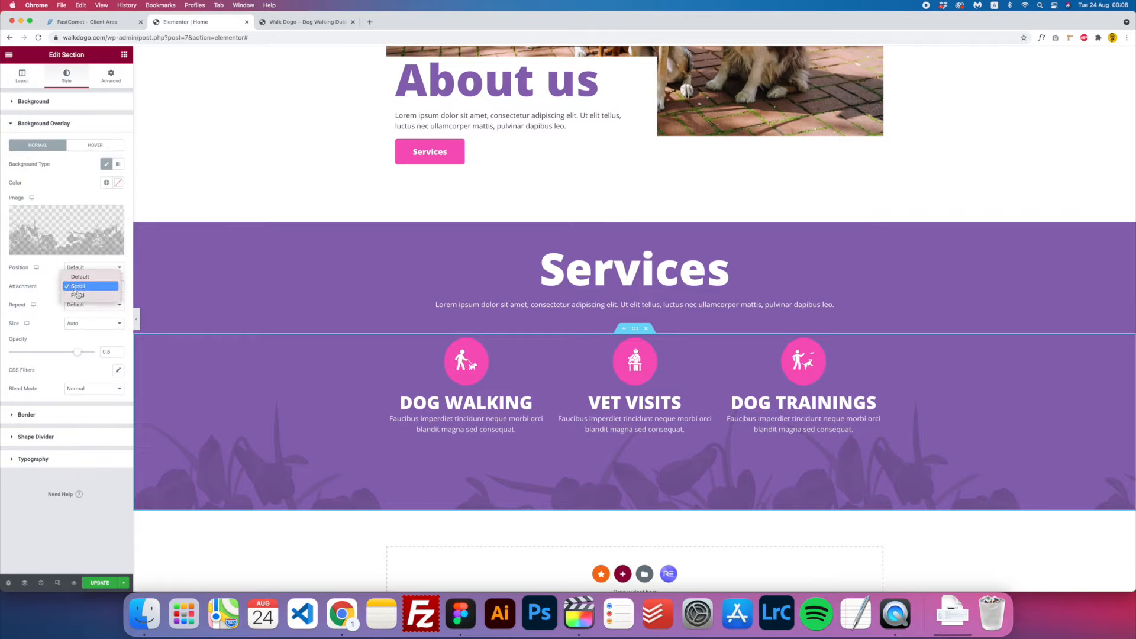
click(78, 295)
scroll(442, 398, down, 2)
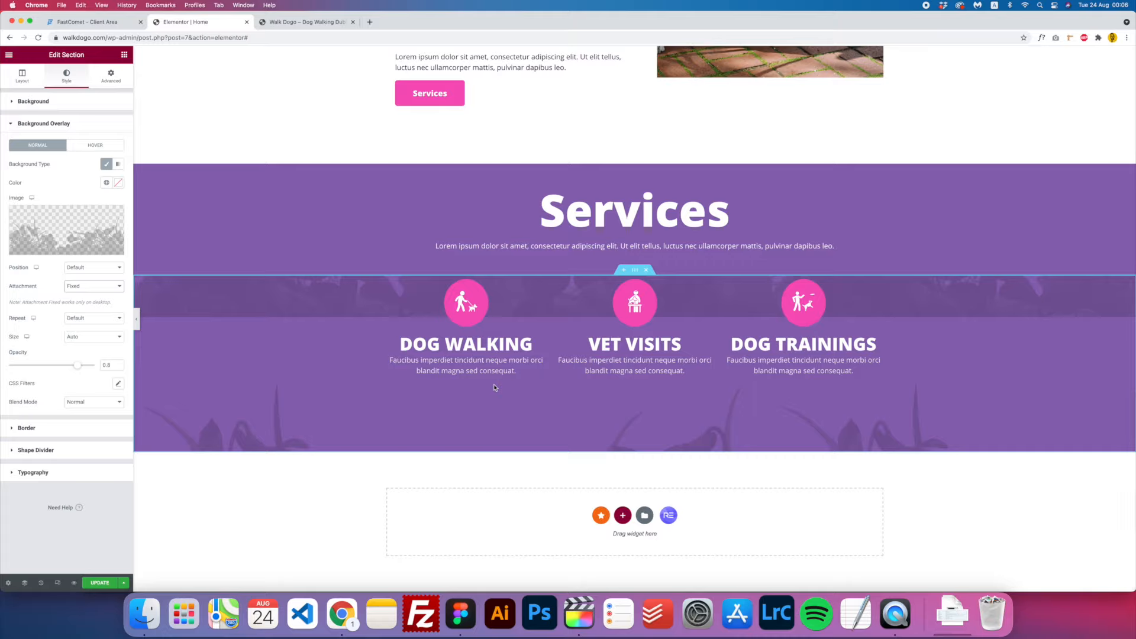
scroll(442, 398, up, 2)
scroll(442, 398, up, 3)
scroll(442, 398, down, 1)
click(95, 287)
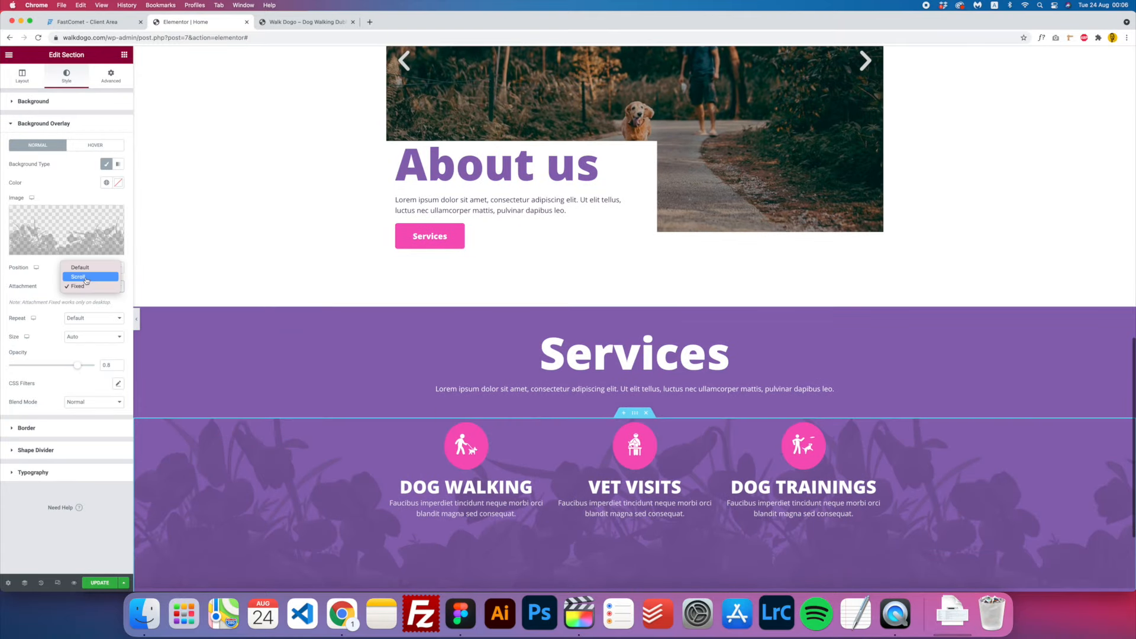
click(111, 277)
- Anchor the overlay image at the Bottom Right of the section
click(109, 269)
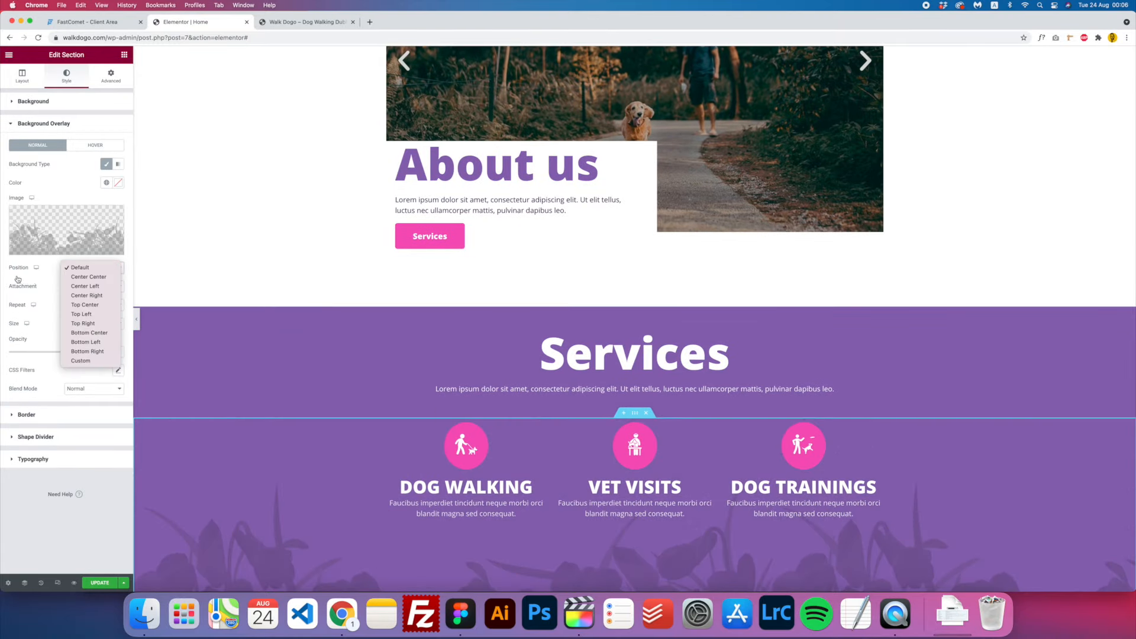
click(28, 291)
click(93, 267)
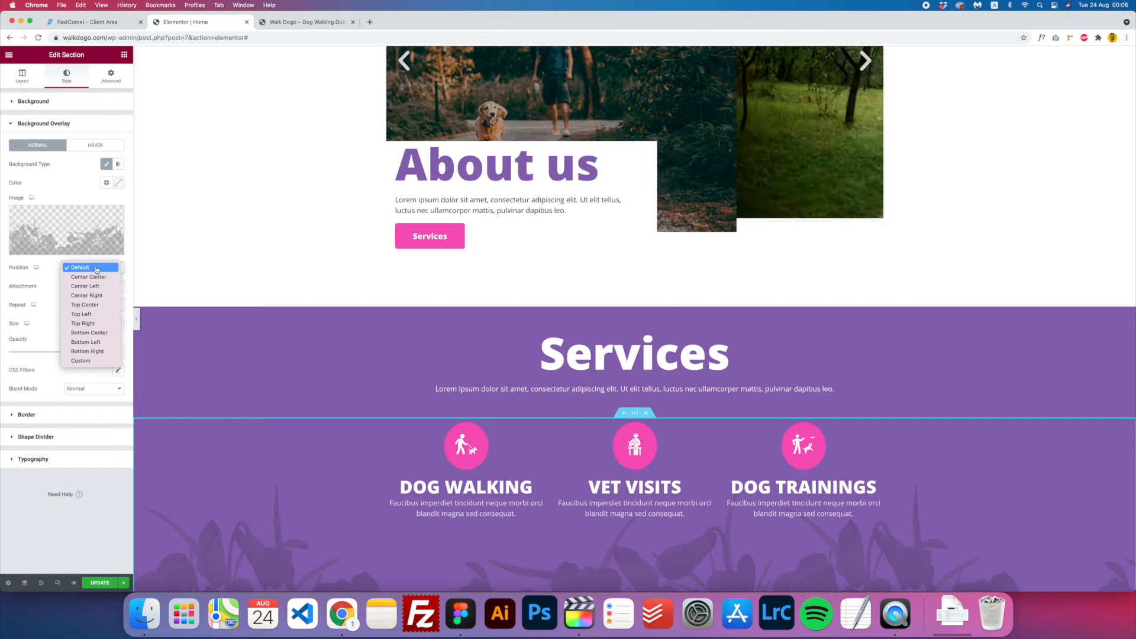
click(89, 351)
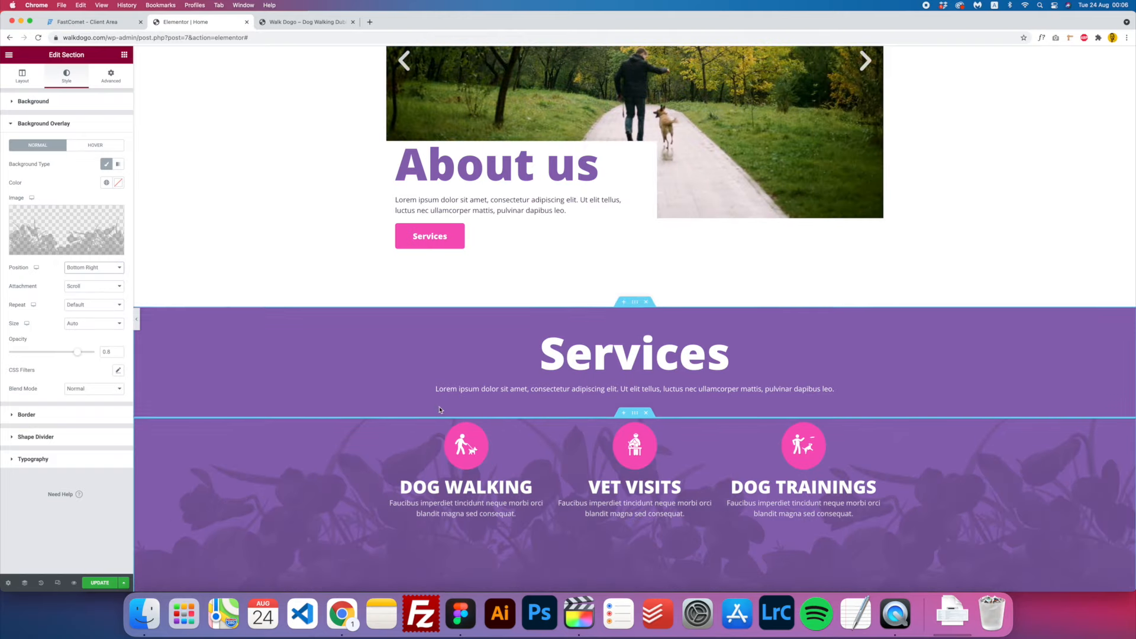
scroll(438, 406, down, 2)
scroll(439, 406, down, 2)
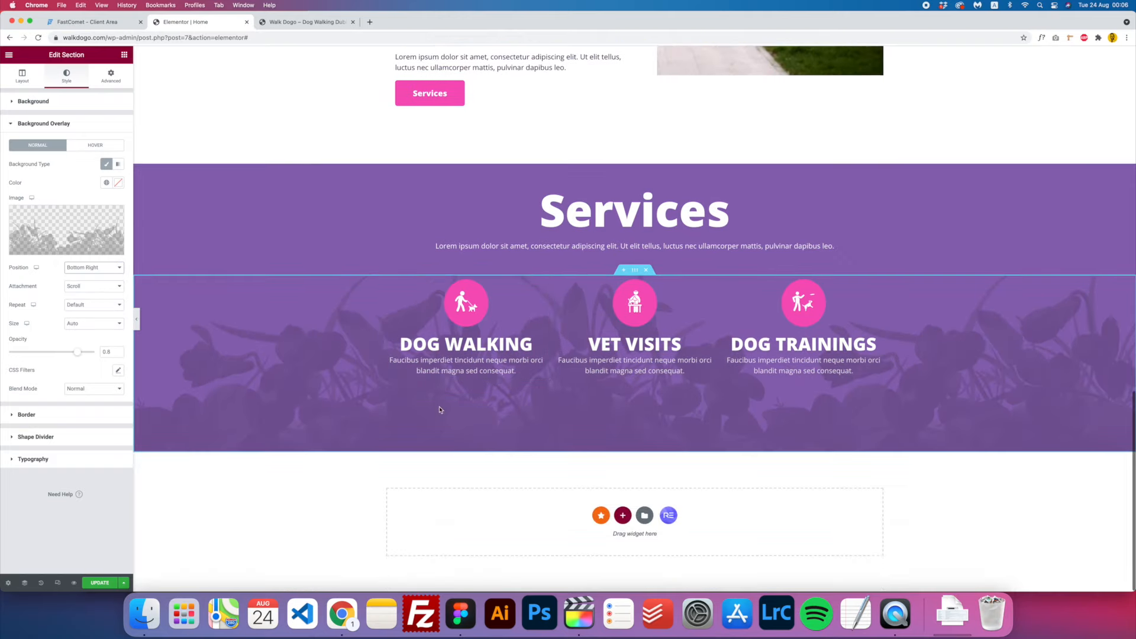
scroll(439, 409, up, 3)
scroll(439, 408, up, 2)
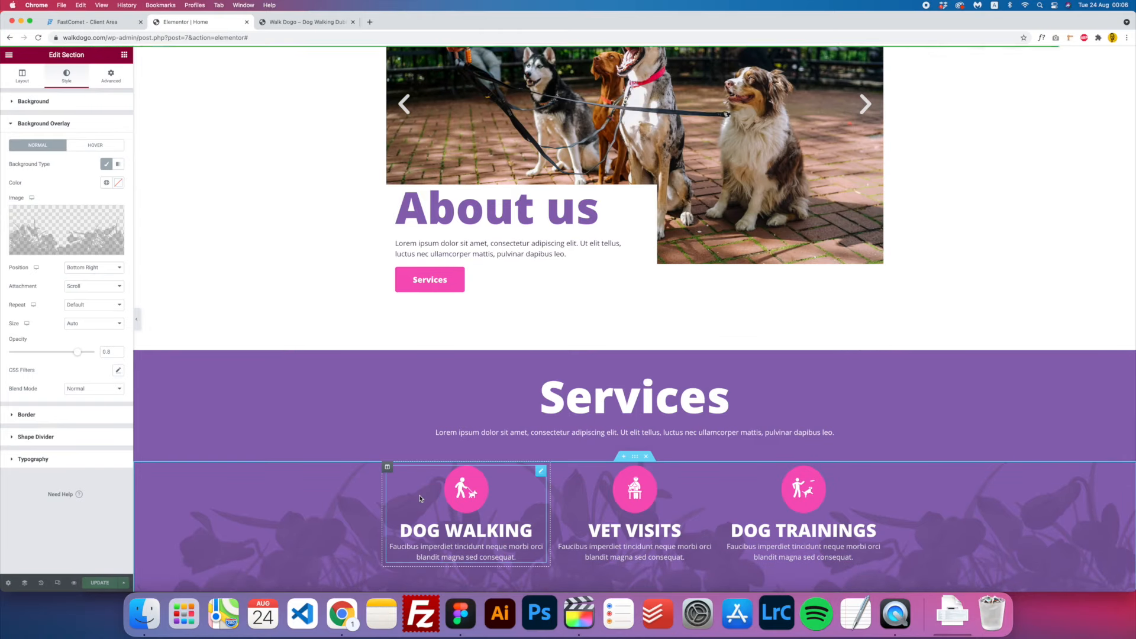
click(305, 22)
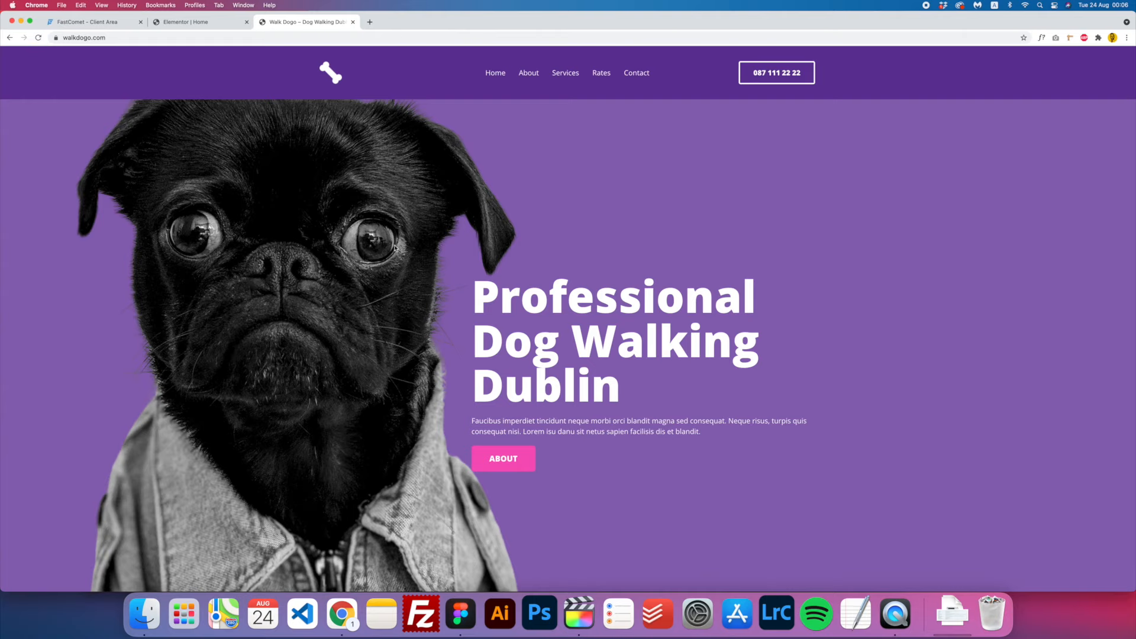
- Check the Services section on the live Walk Dogo site, then go back to the Elementor editor
scroll(394, 247, down, 10)
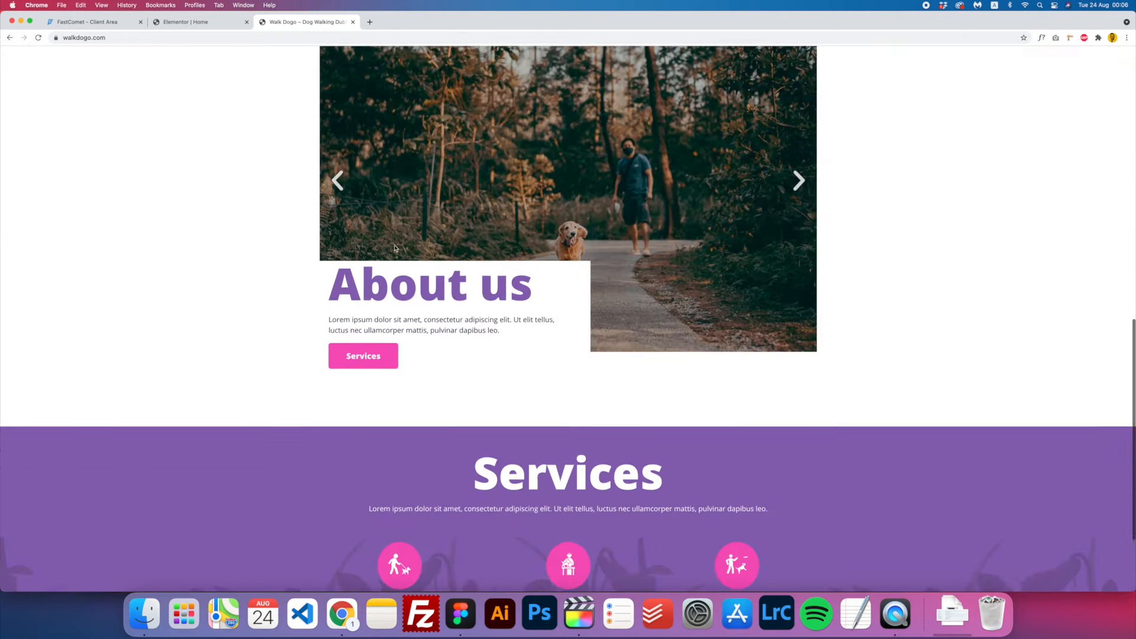
scroll(395, 247, up, 10)
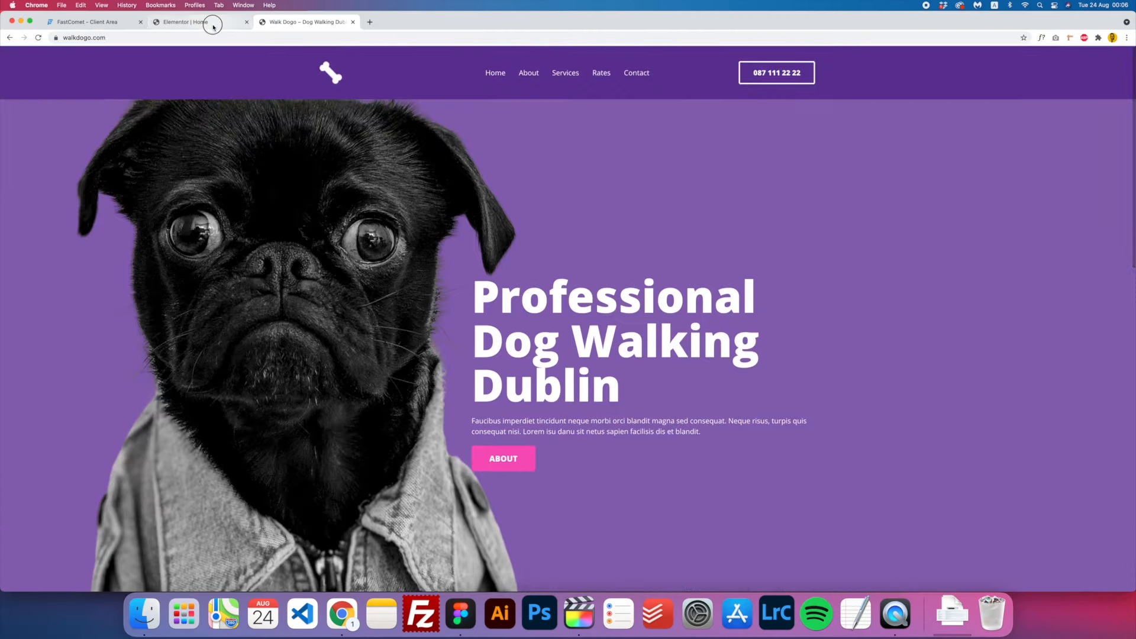
click(204, 22)
click(470, 605)
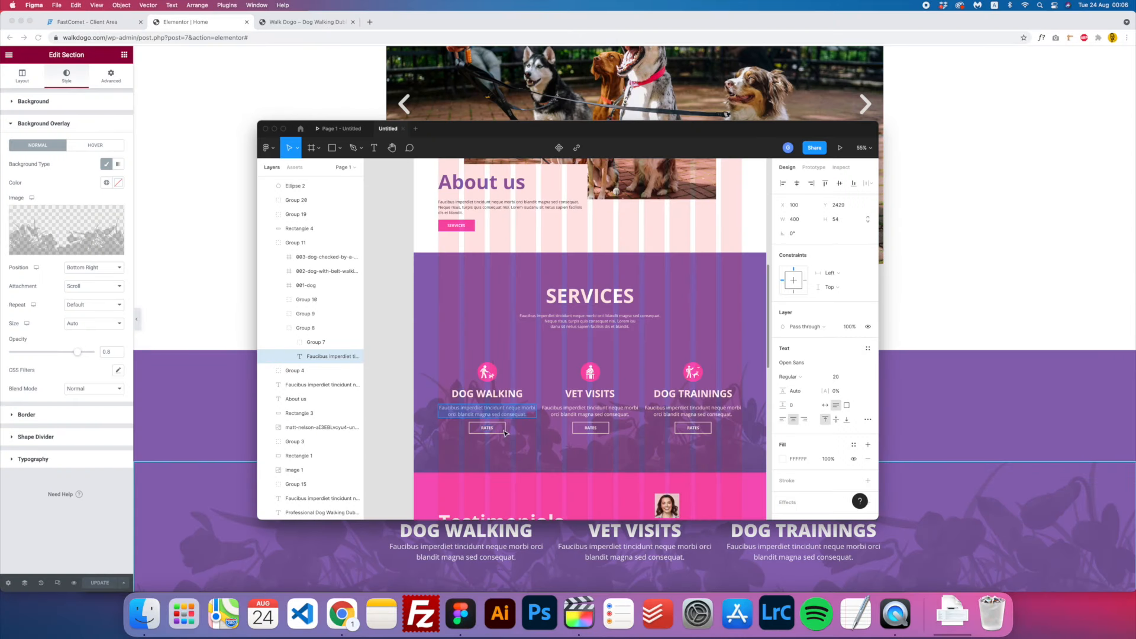
key(super+Tab)
scroll(524, 464, down, 2)
scroll(524, 464, up, 2)
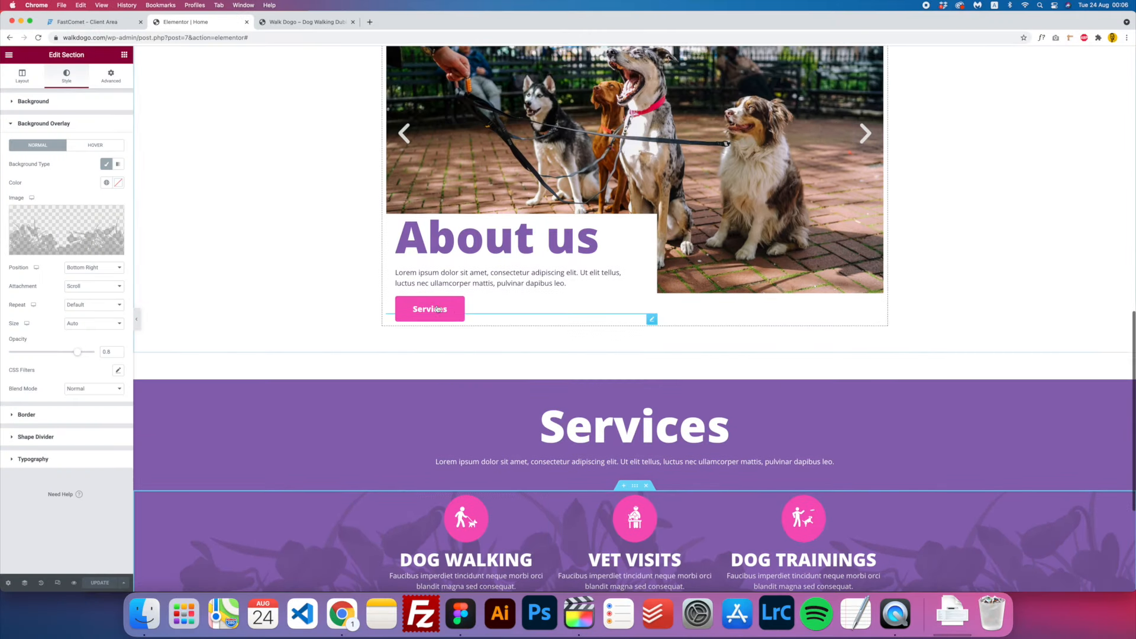
- Copy the About us Services button and paste it under Dog Walking, Vet Visits and Dog Trainings
right_click(440, 305)
click(467, 338)
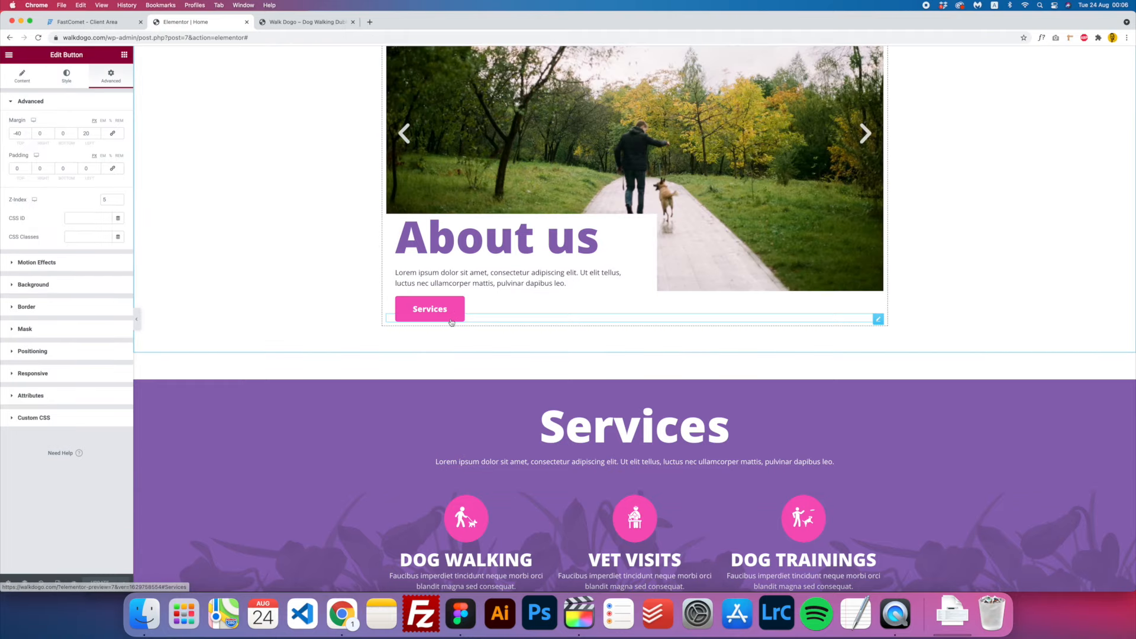
scroll(465, 355, down, 4)
right_click(465, 366)
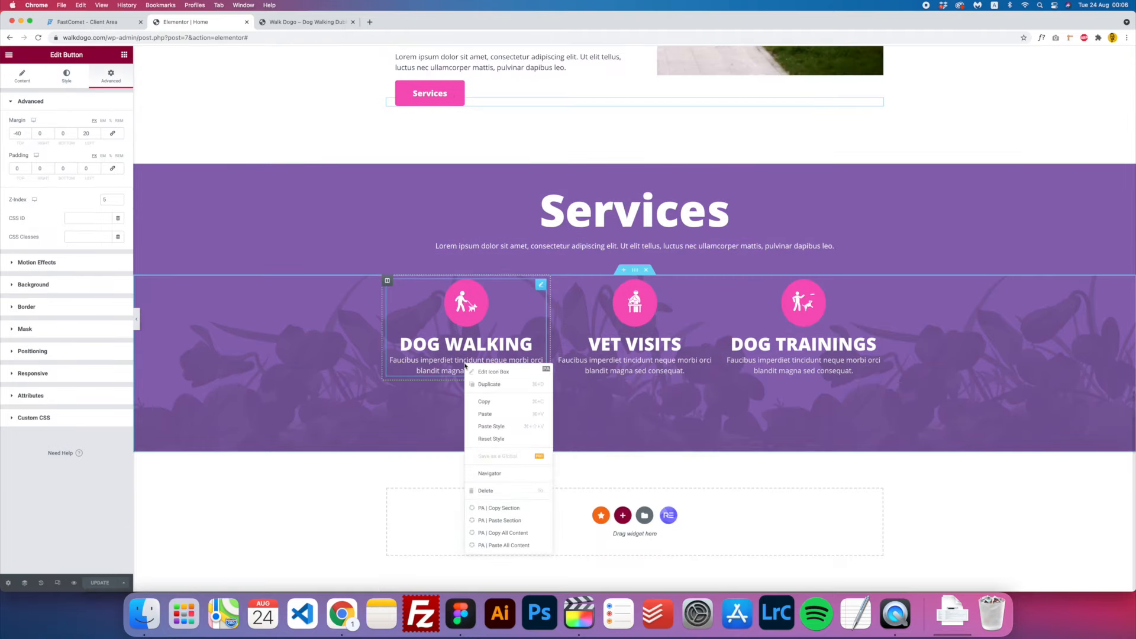
click(494, 418)
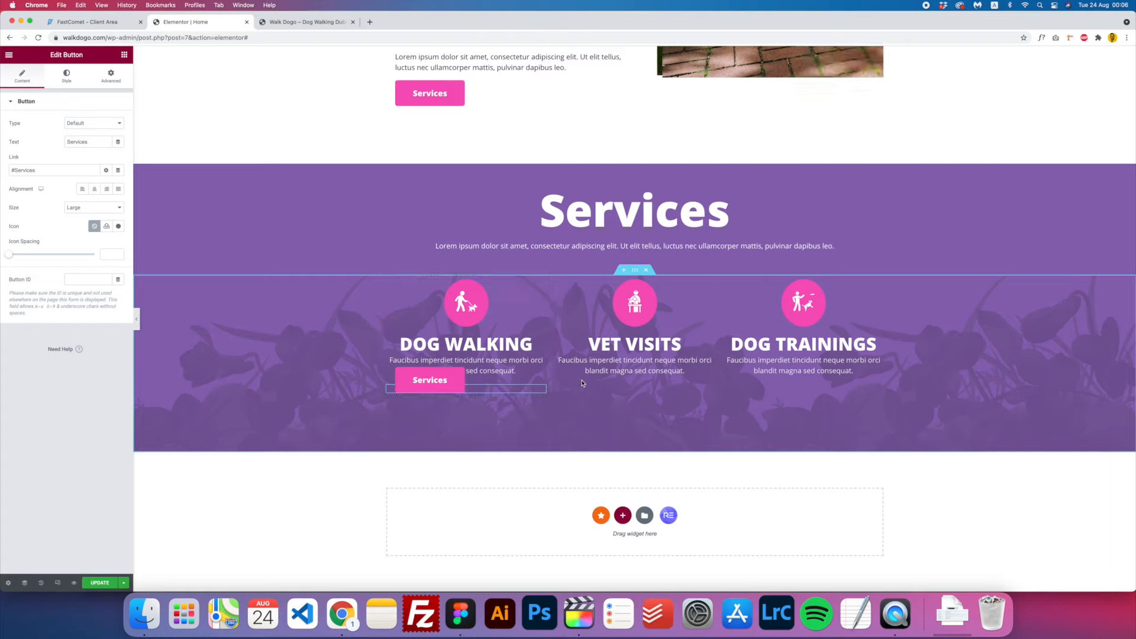
right_click(626, 369)
click(640, 417)
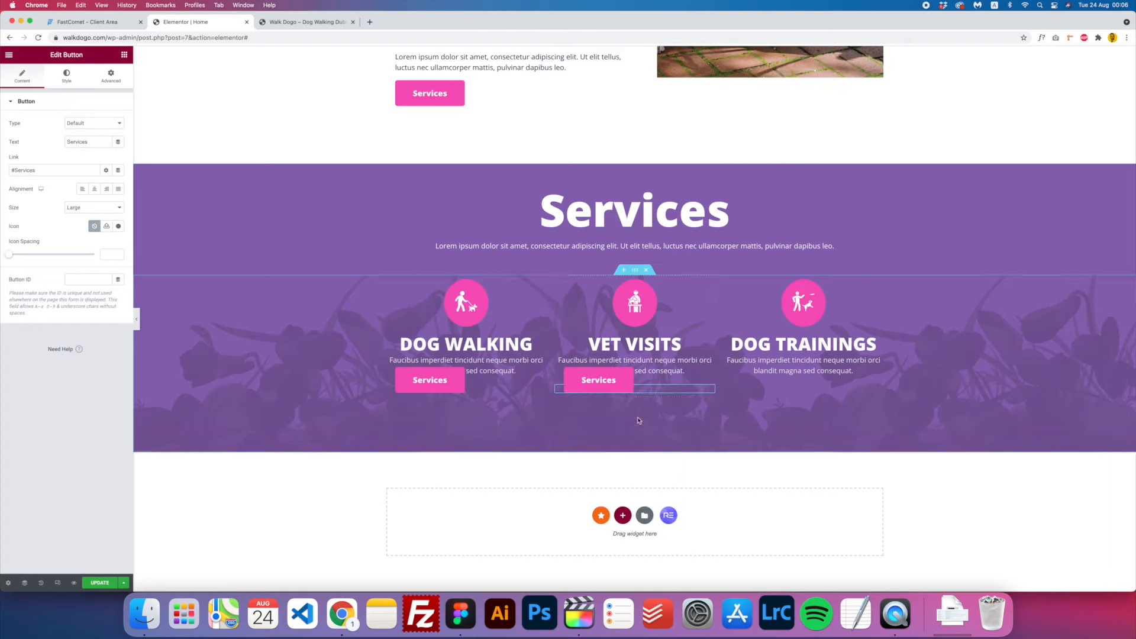
right_click(783, 359)
click(802, 413)
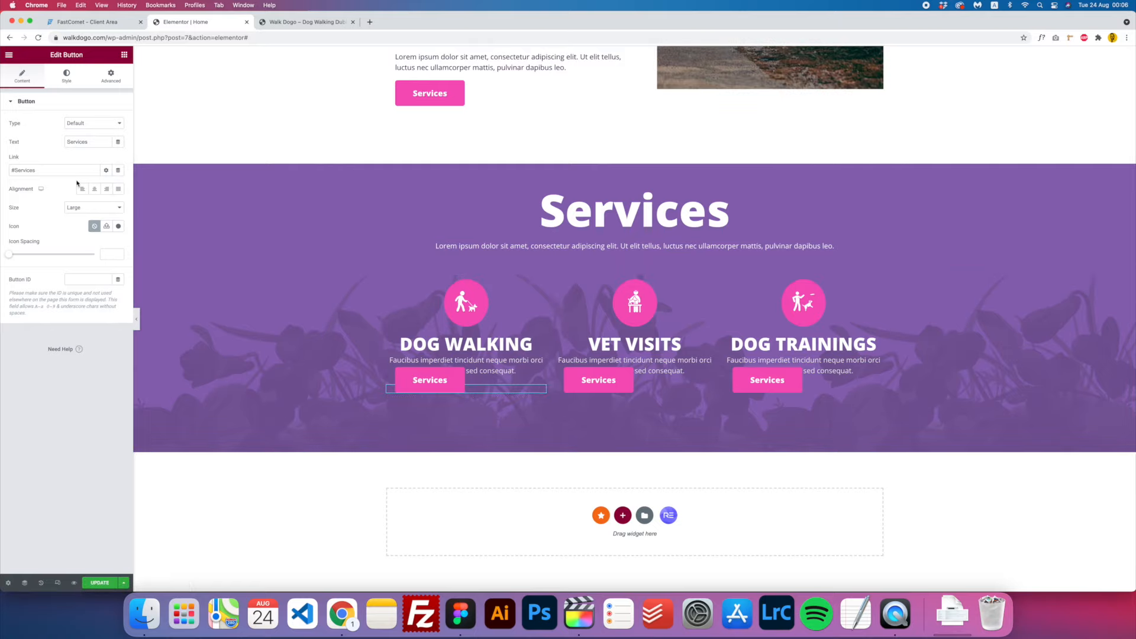
- Centre all three pasted buttons and set the top margin to 0
click(99, 196)
click(654, 386)
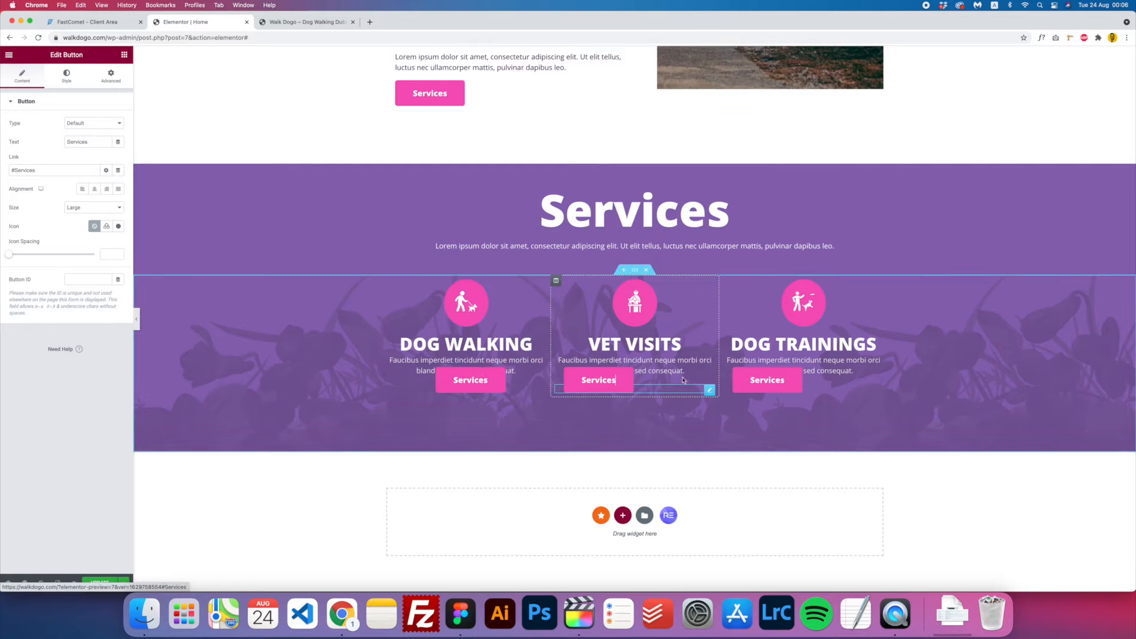
click(100, 192)
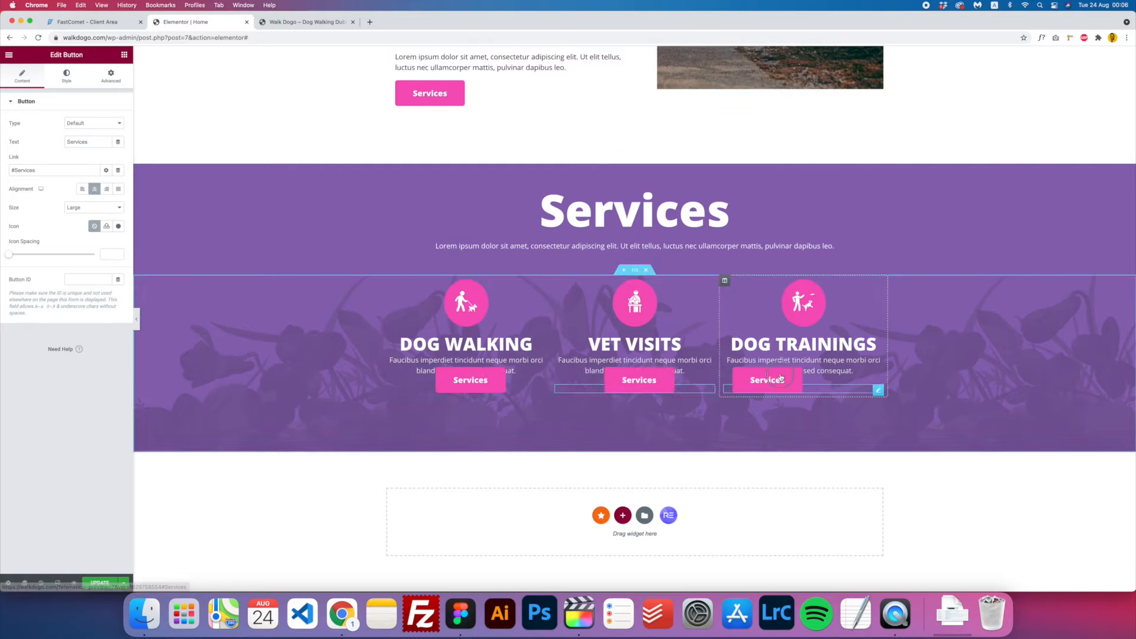
click(875, 389)
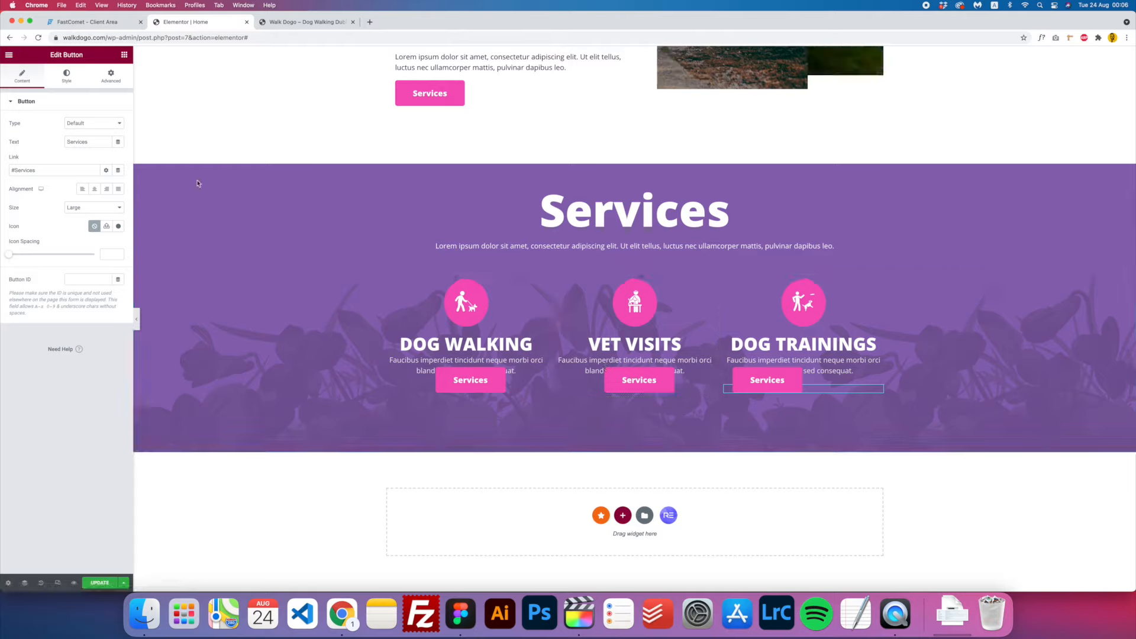
click(95, 191)
click(115, 82)
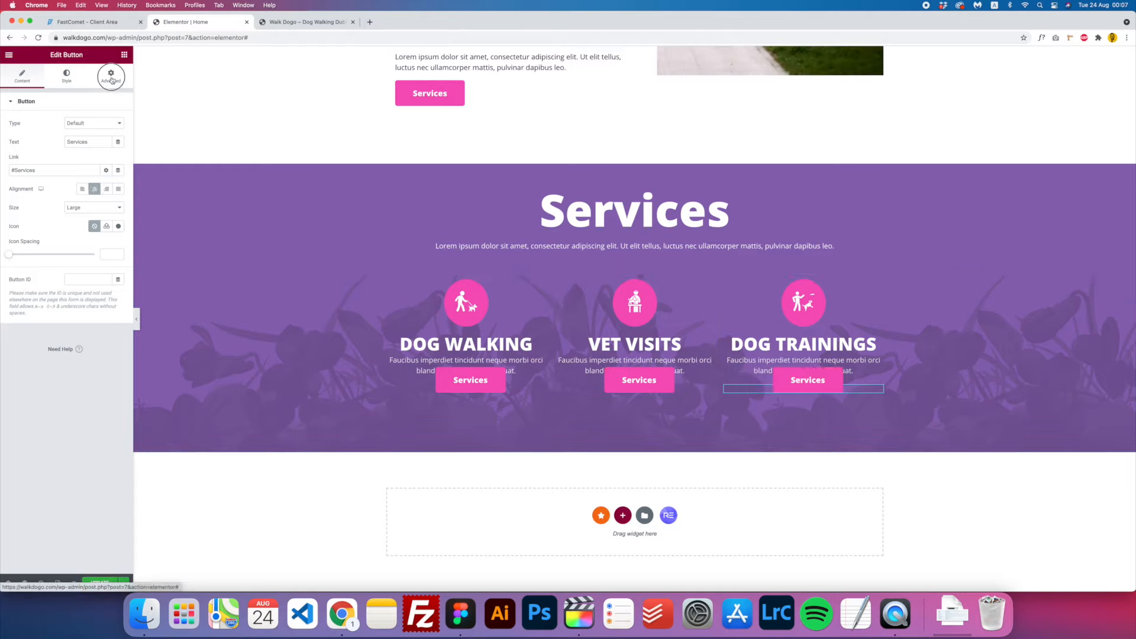
drag(23, 134, 15, 134)
text(0)
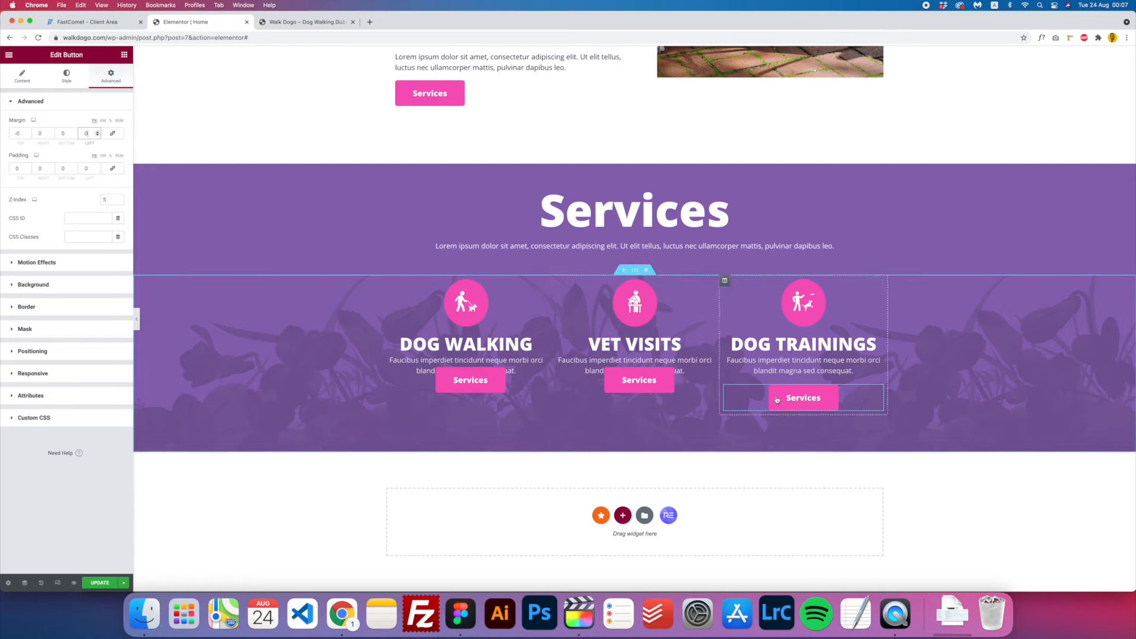
- Copy the Dog Trainings button's style and paste it onto the Vet Visits and Dog Walking buttons
right_click(822, 401)
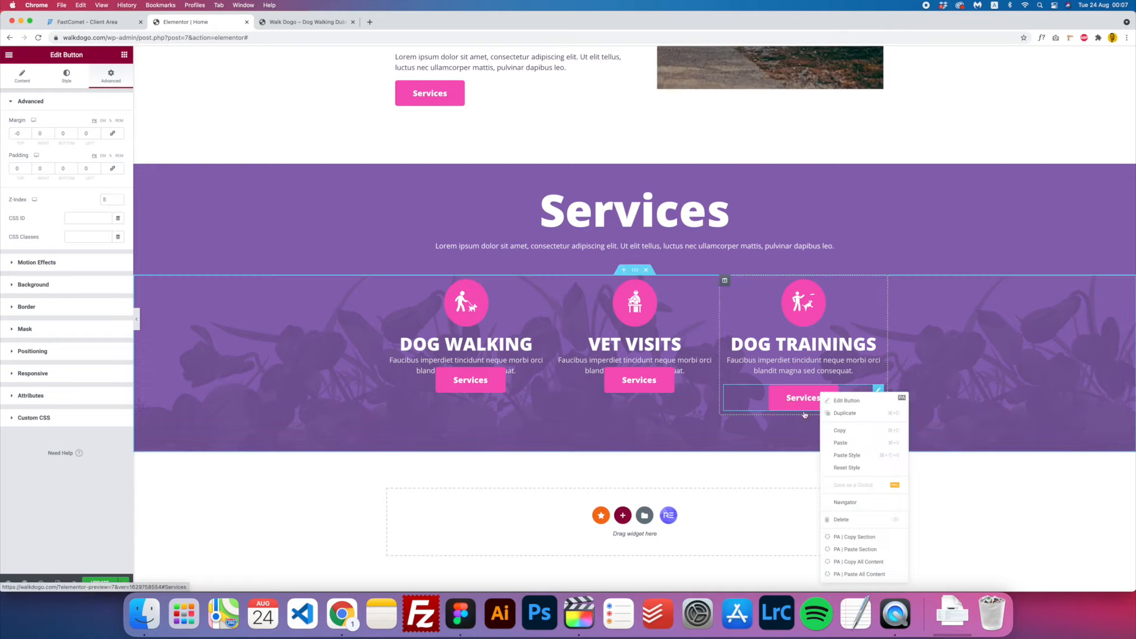
click(857, 437)
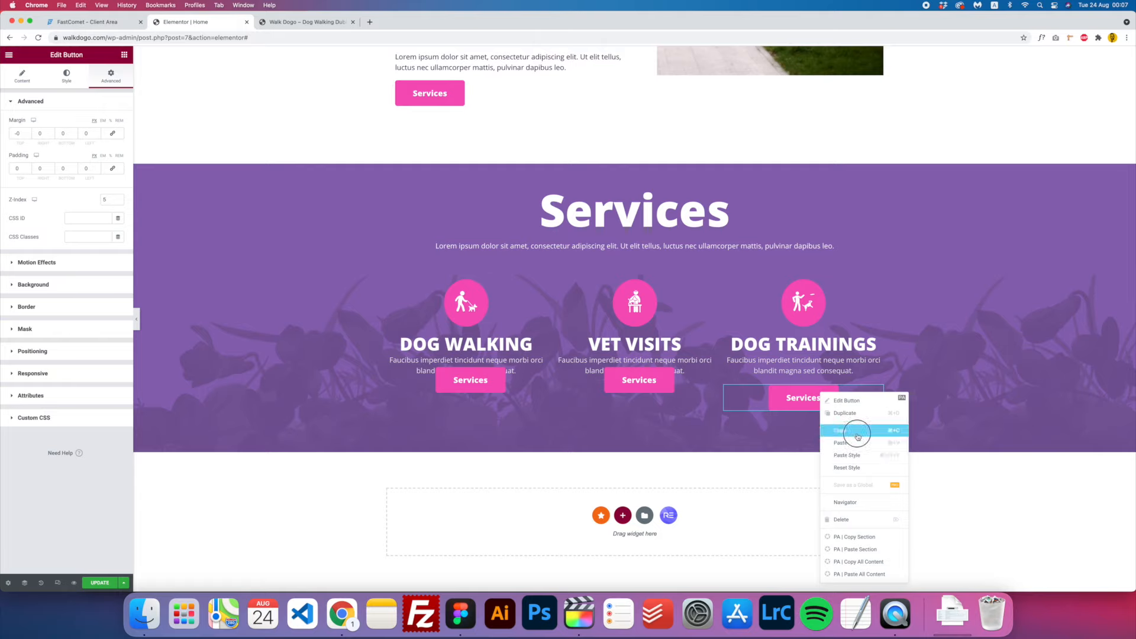
right_click(667, 387)
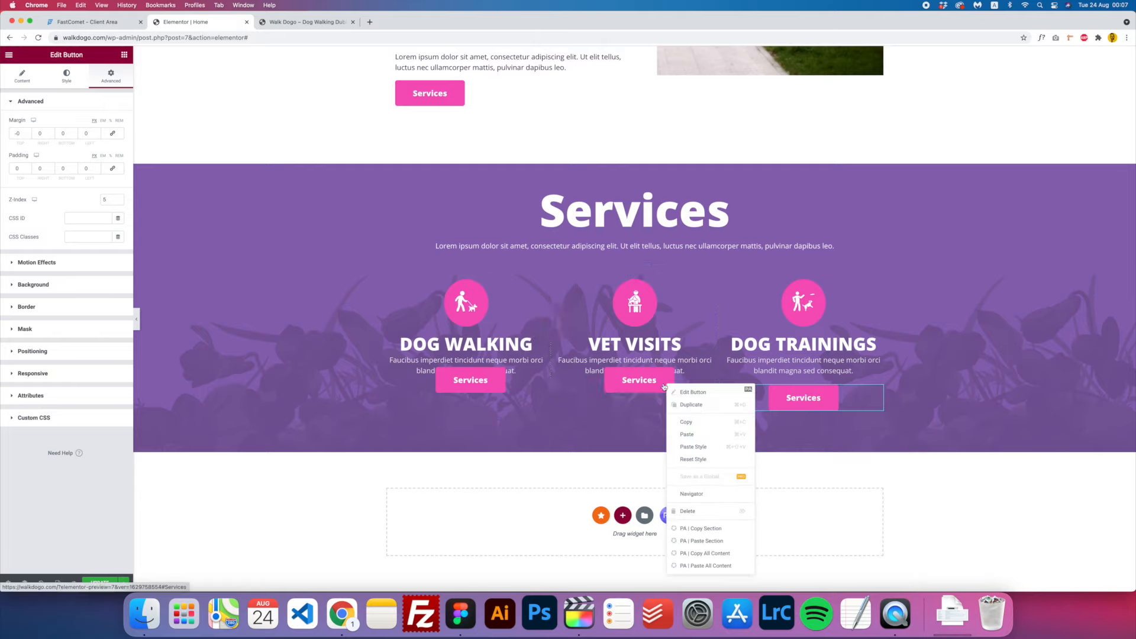
click(693, 446)
right_click(484, 377)
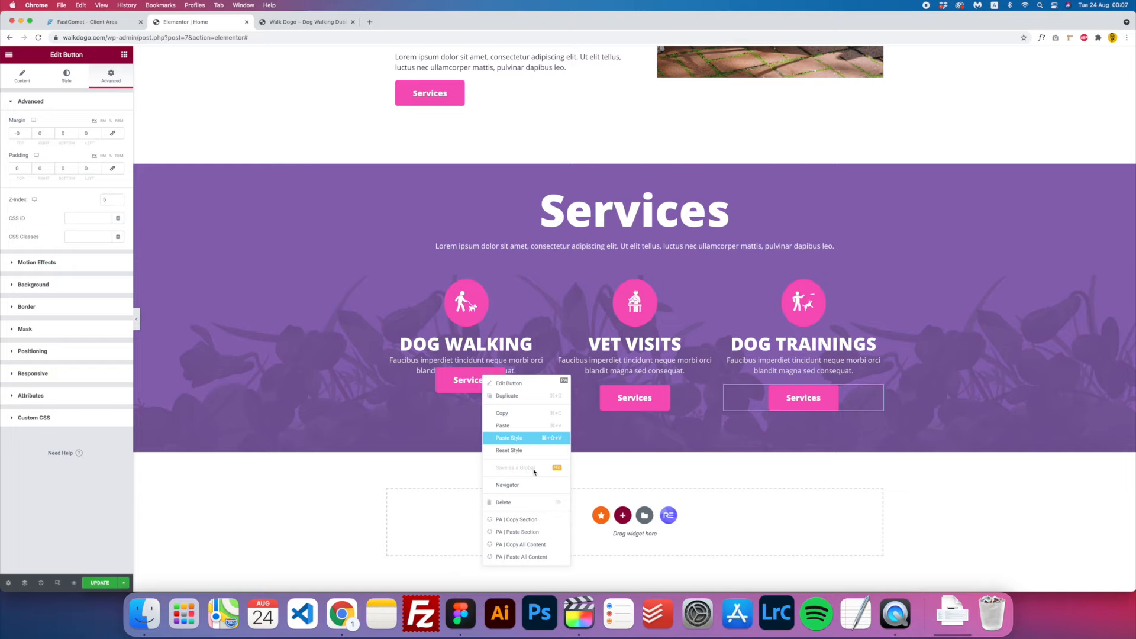
click(522, 437)
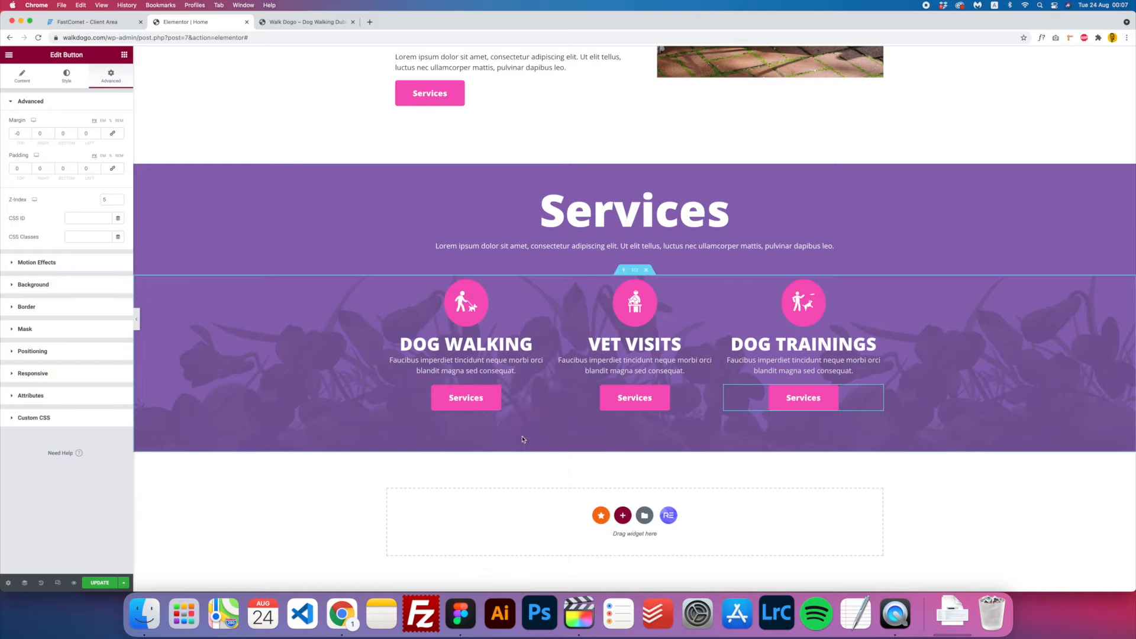
click(482, 406)
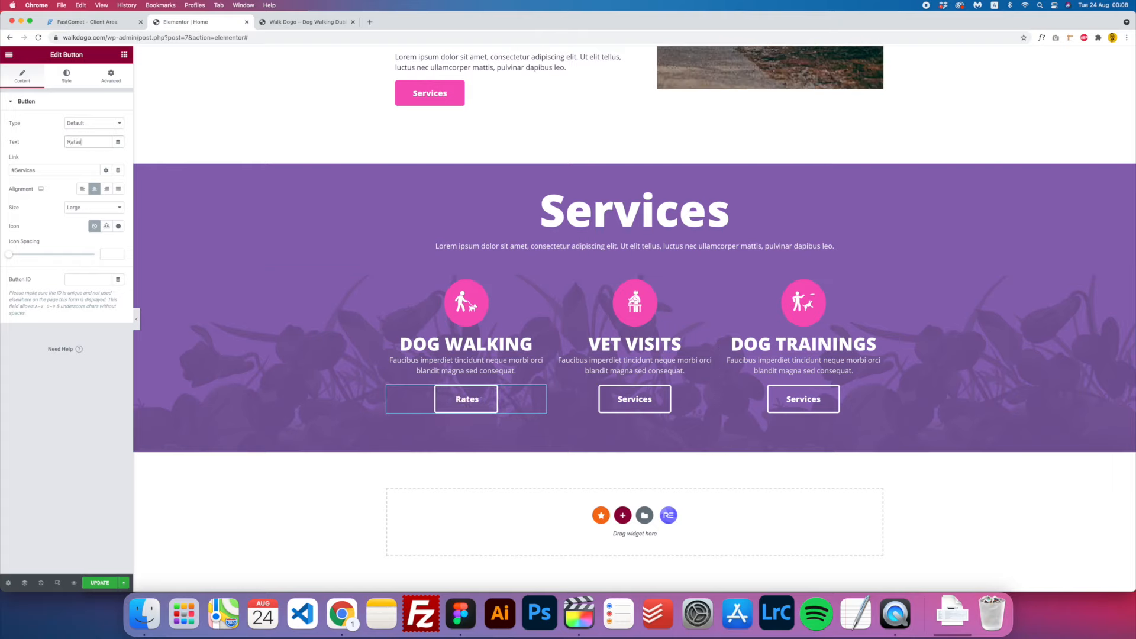
- Change the Dog Walking button's link anchor from #Services to #Rates
double_click(27, 171)
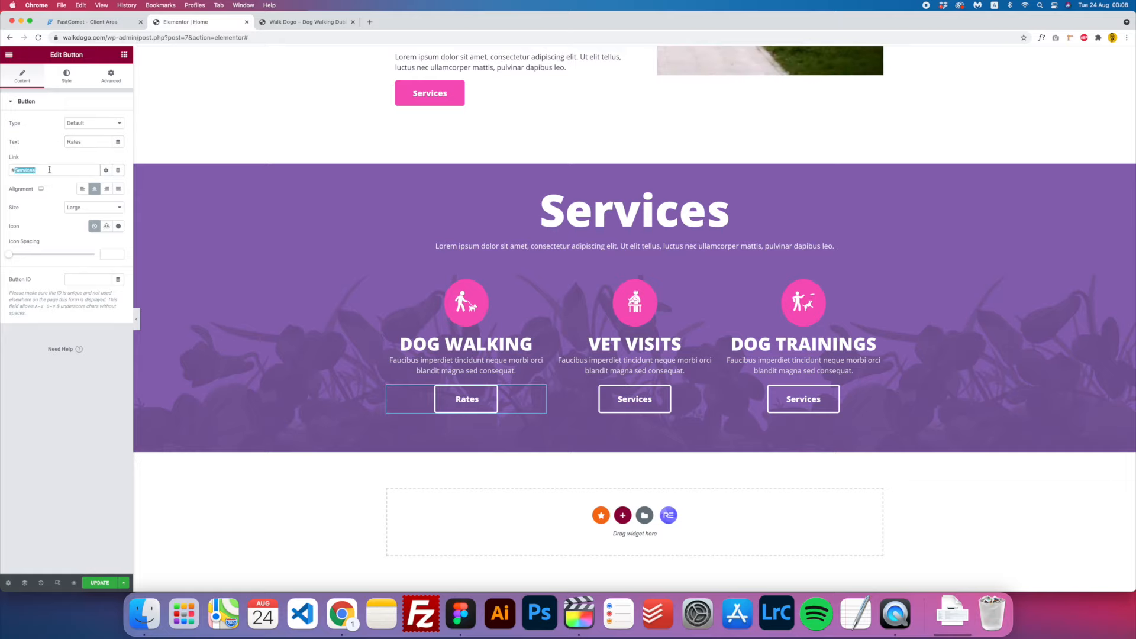
click(632, 395)
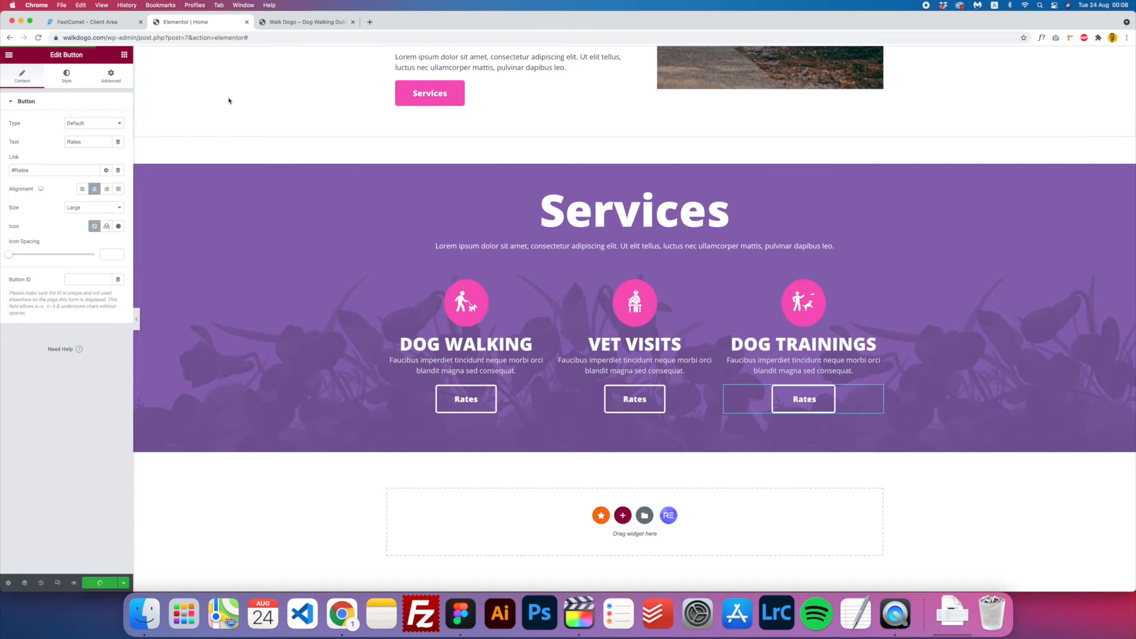
- Reload walkdogo.com and confirm the three Services buttons read Rates
key(Return)
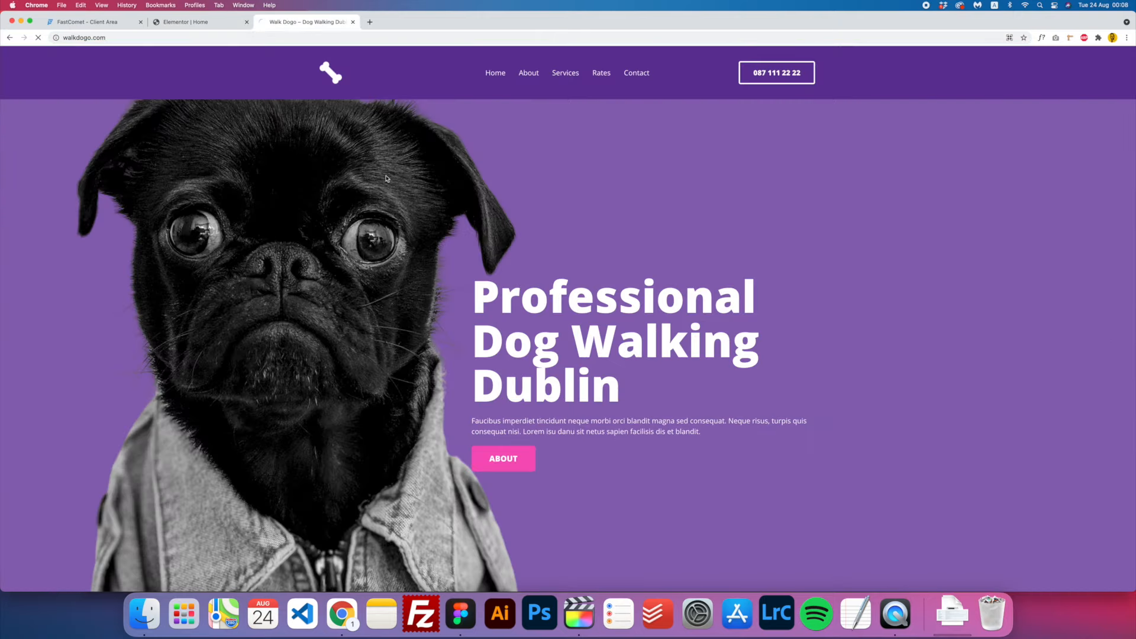
scroll(479, 217, down, 12)
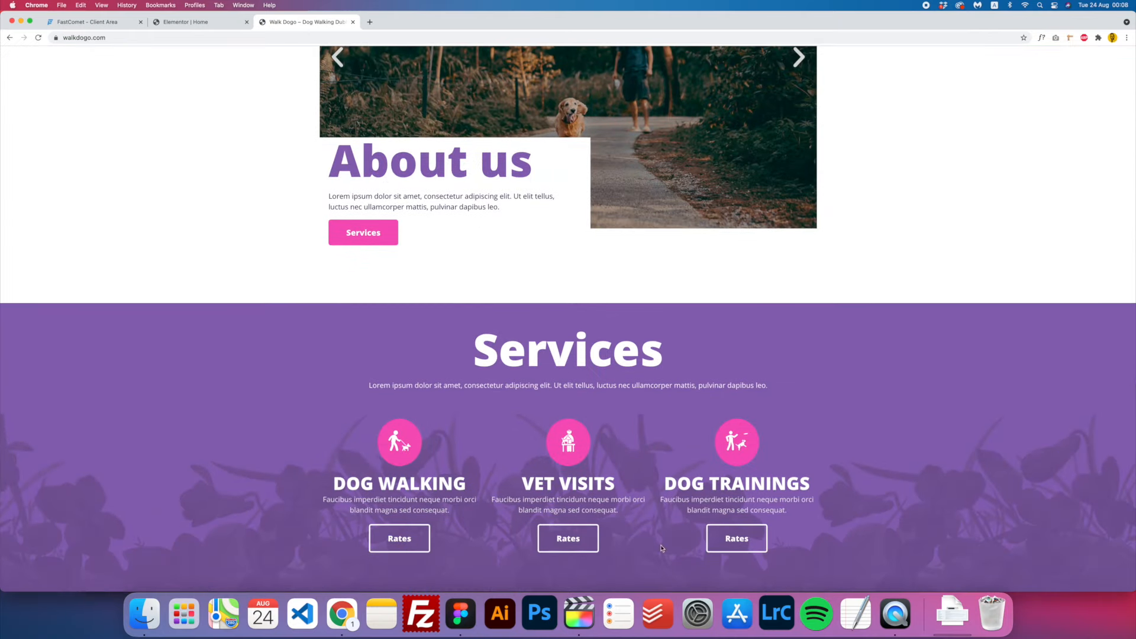
scroll(490, 469, up, 8)
scroll(490, 469, down, 8)
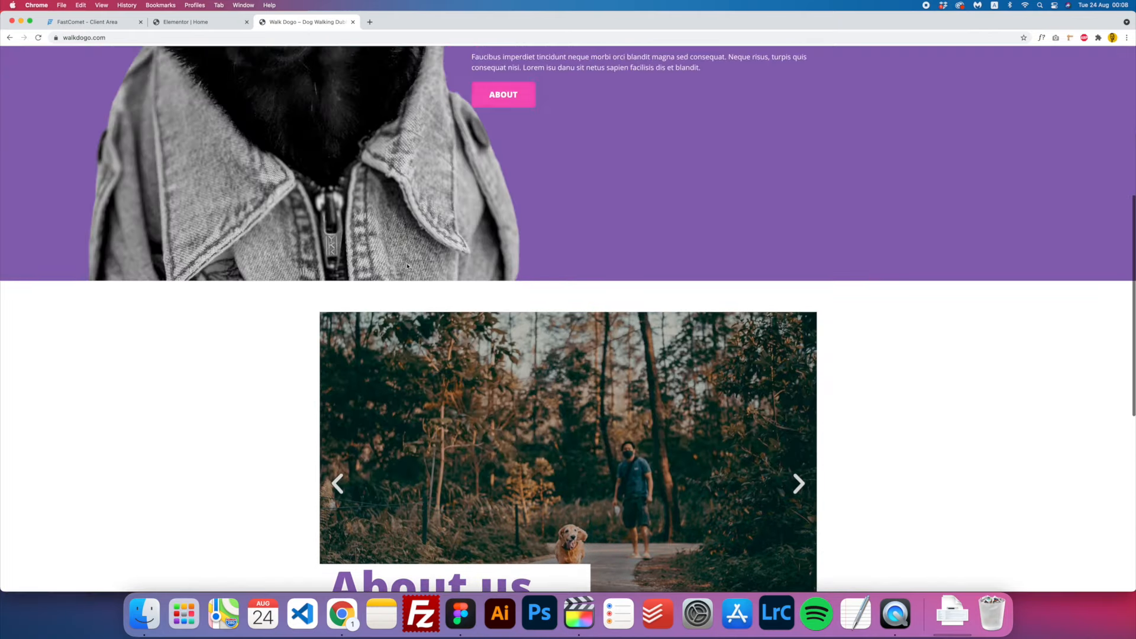
scroll(490, 469, up, 1)
click(204, 22)
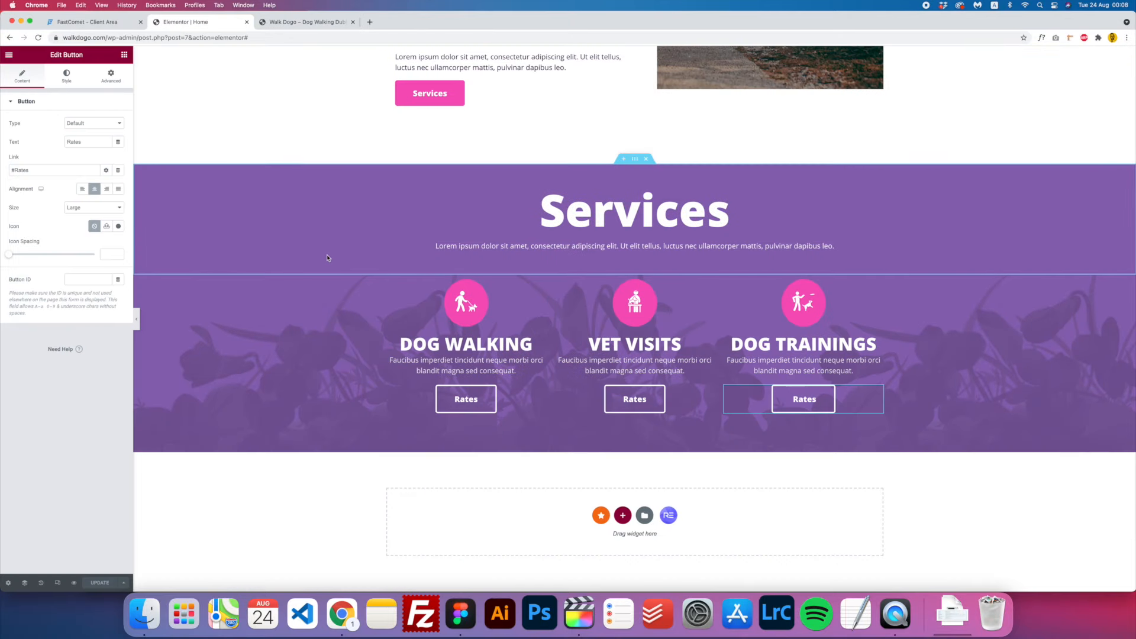
- Set the button's hover fill and hover border colour to the Accent pink
click(64, 81)
click(94, 160)
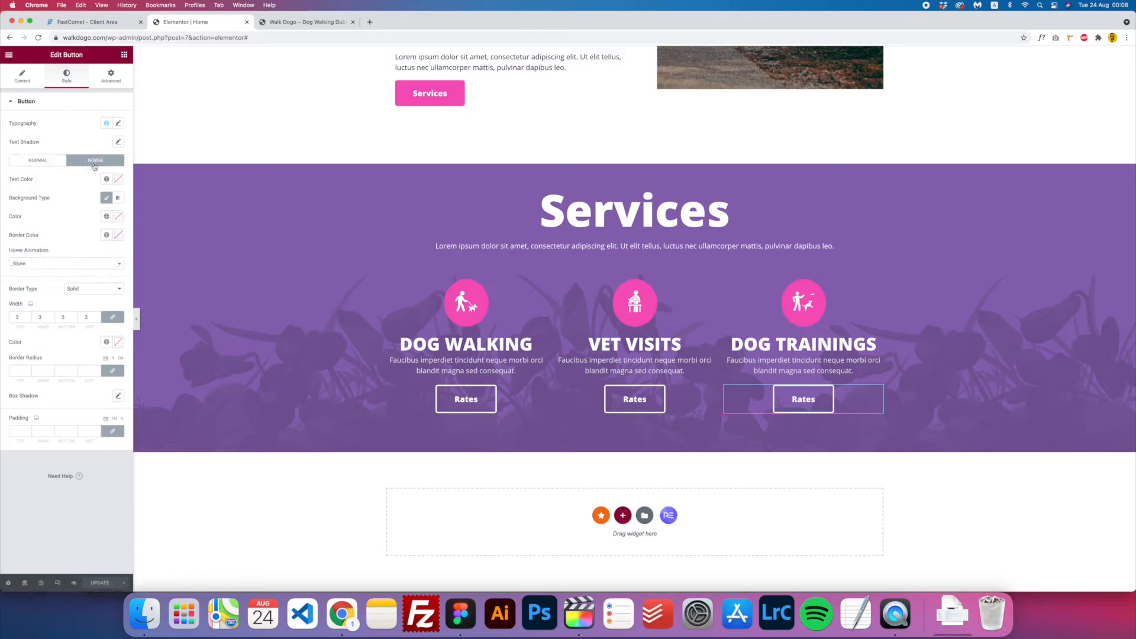
click(107, 217)
click(35, 307)
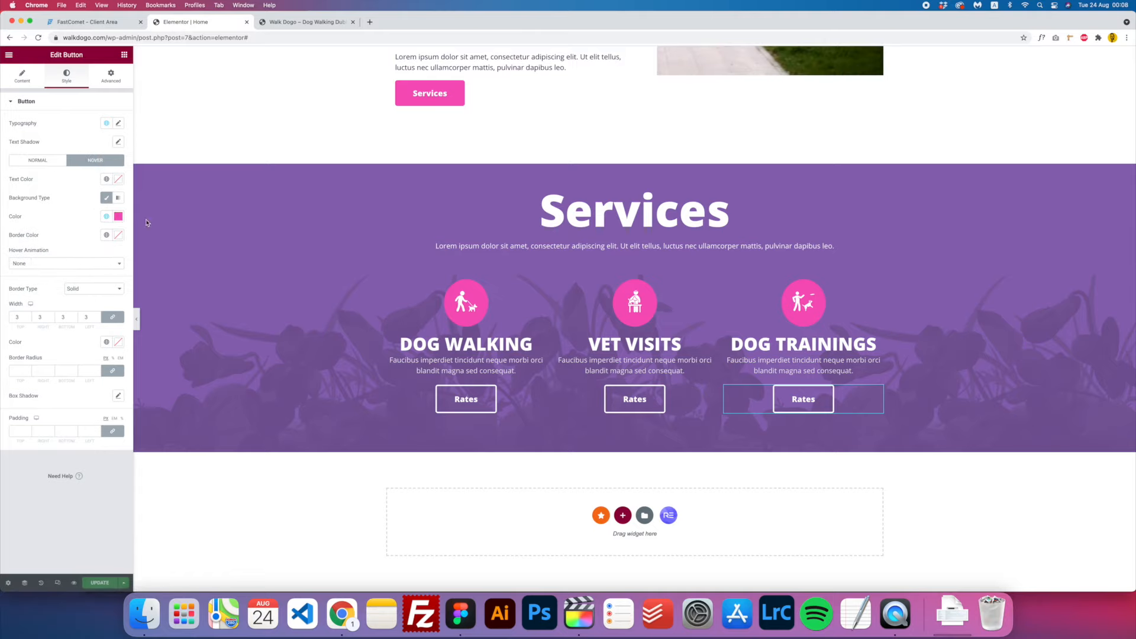
click(107, 235)
click(55, 324)
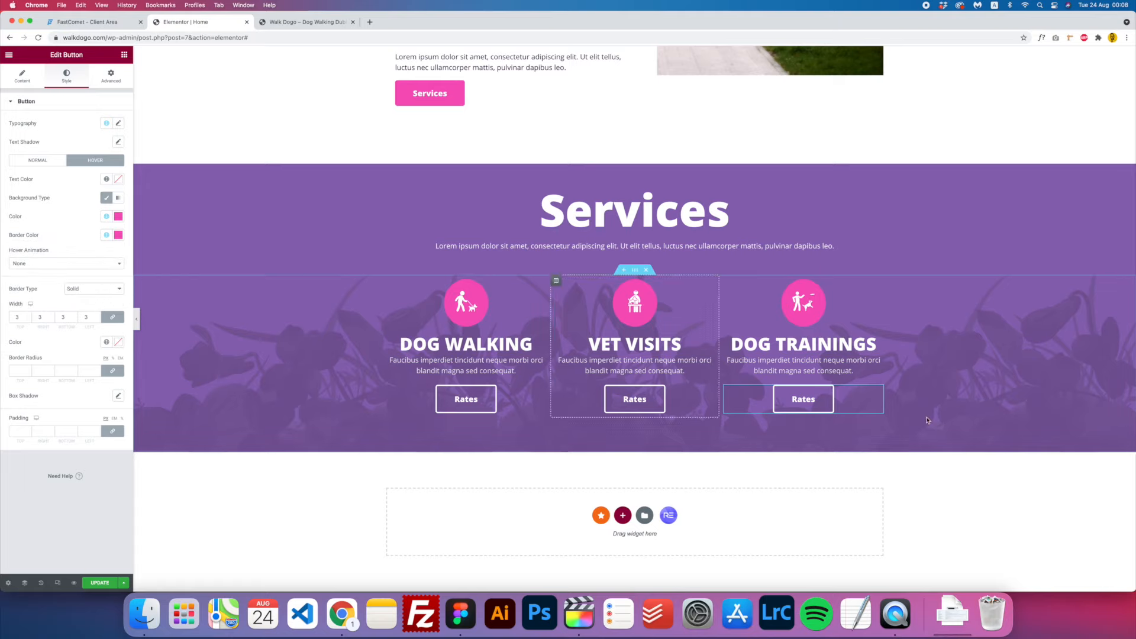
- Copy the third Rates button's style onto the middle and left Rates buttons
right_click(783, 405)
click(811, 436)
right_click(658, 409)
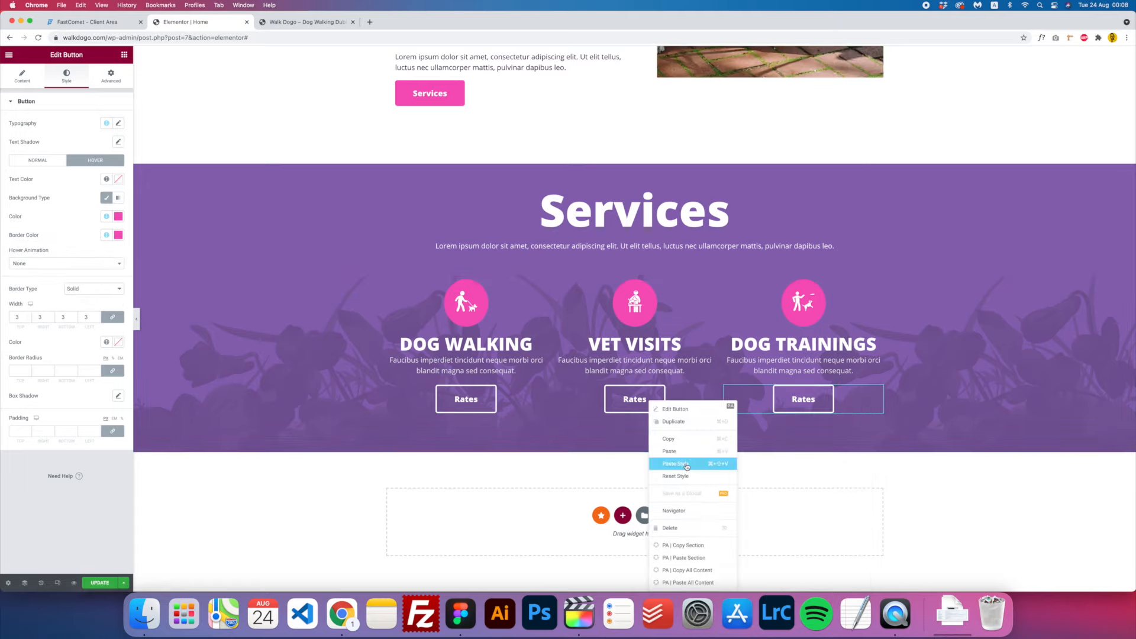
click(688, 464)
right_click(468, 394)
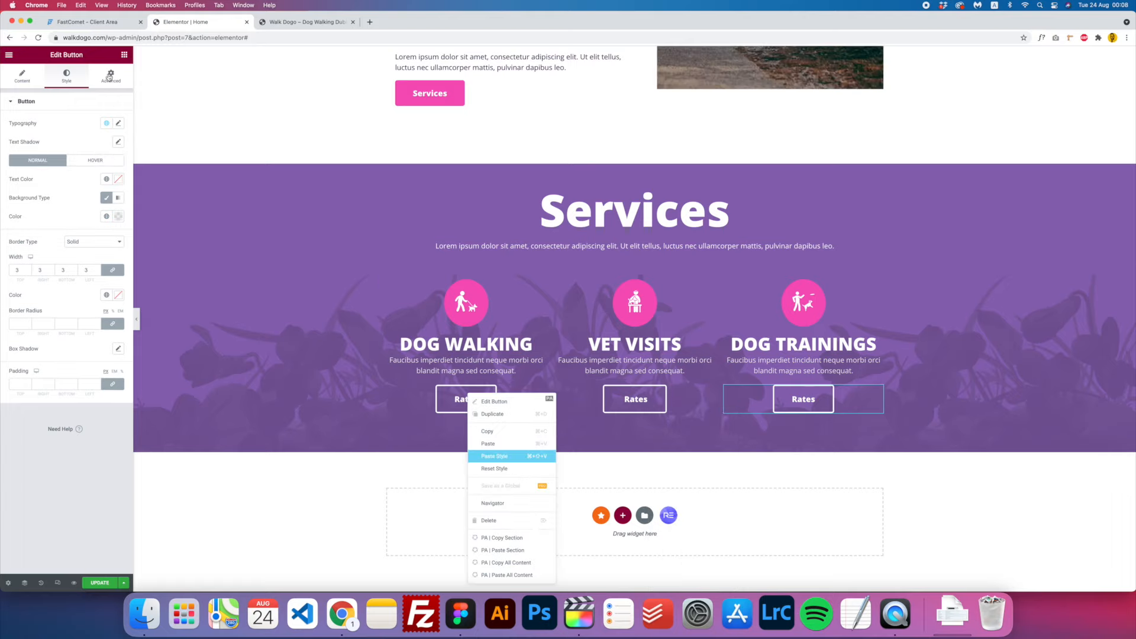
click(496, 455)
- Save the page with Update and test the hover on the live site
click(100, 585)
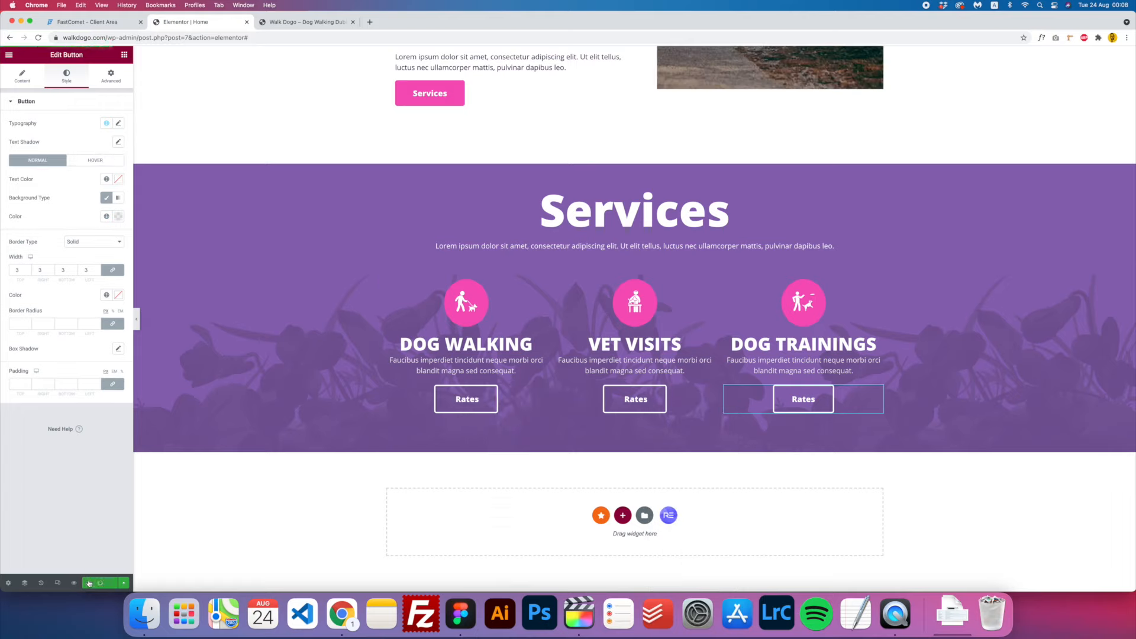
click(304, 22)
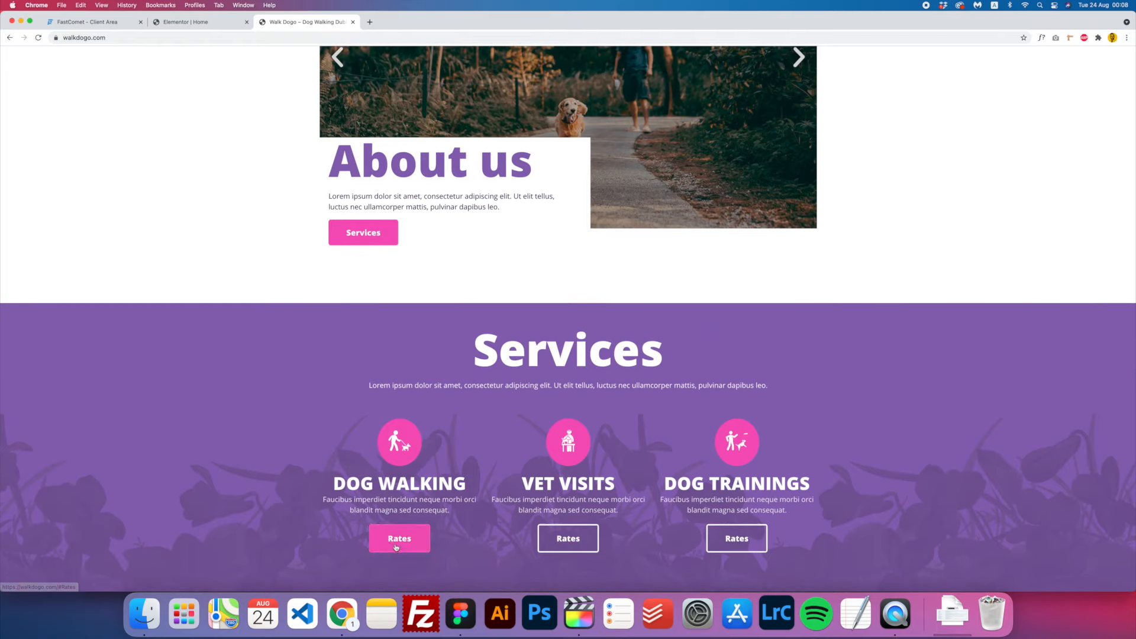
scroll(468, 568, up, 10)
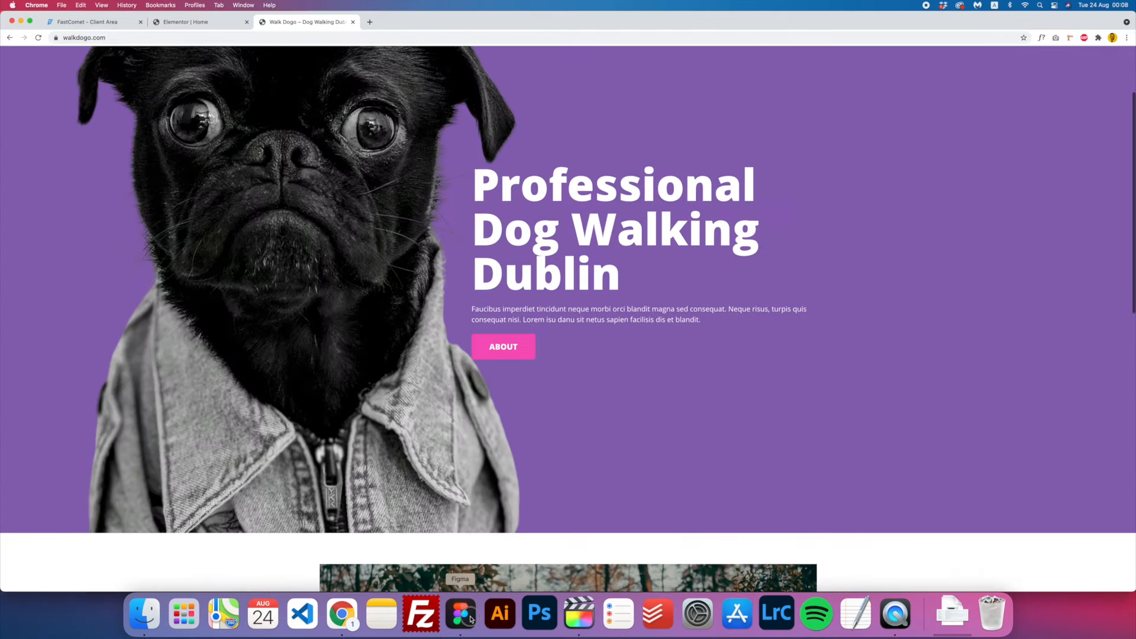
click(461, 615)
scroll(581, 357, down, 4)
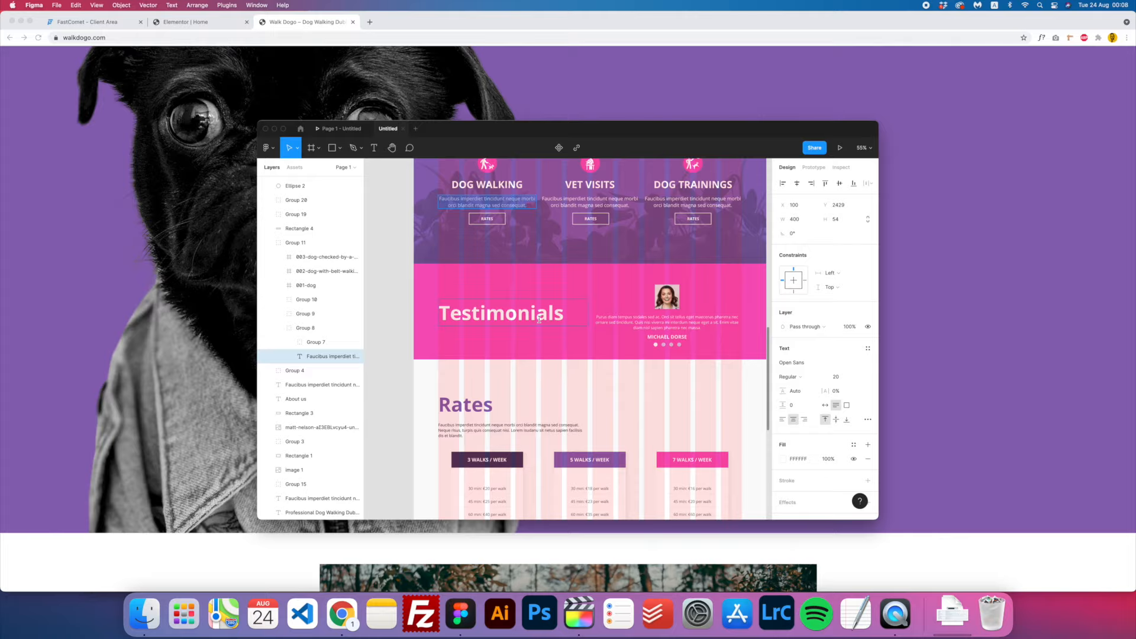
- Review the Testimonials and Rates design in Figma, then hide Figma to return to the editor
scroll(568, 356, right, 2)
scroll(568, 356, right, 3)
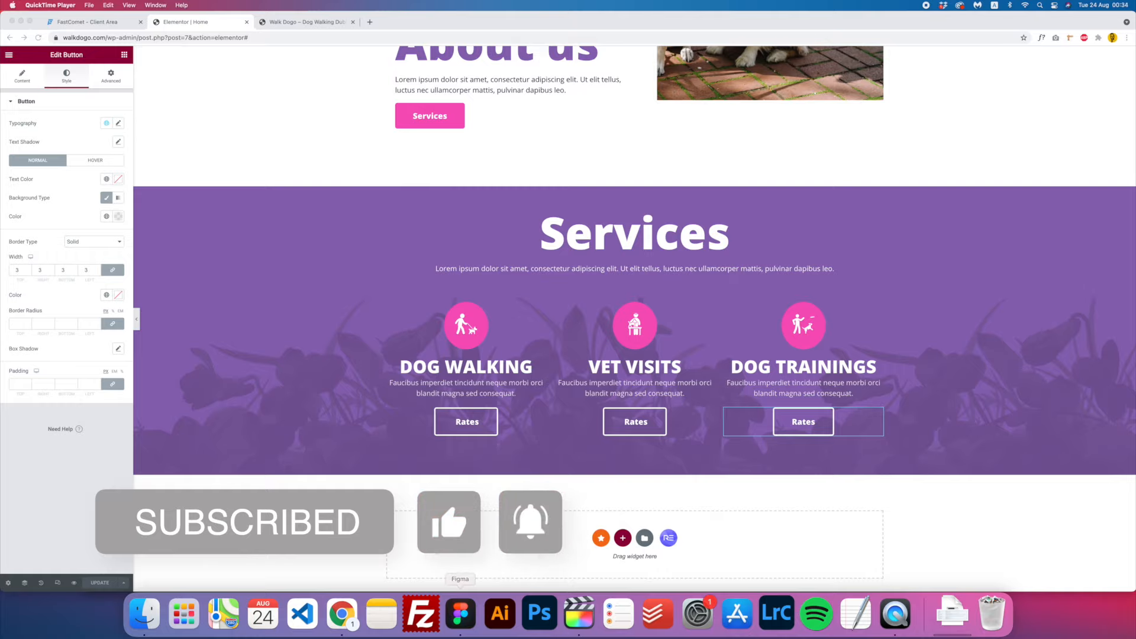
click(460, 613)
scroll(559, 427, up, 3)
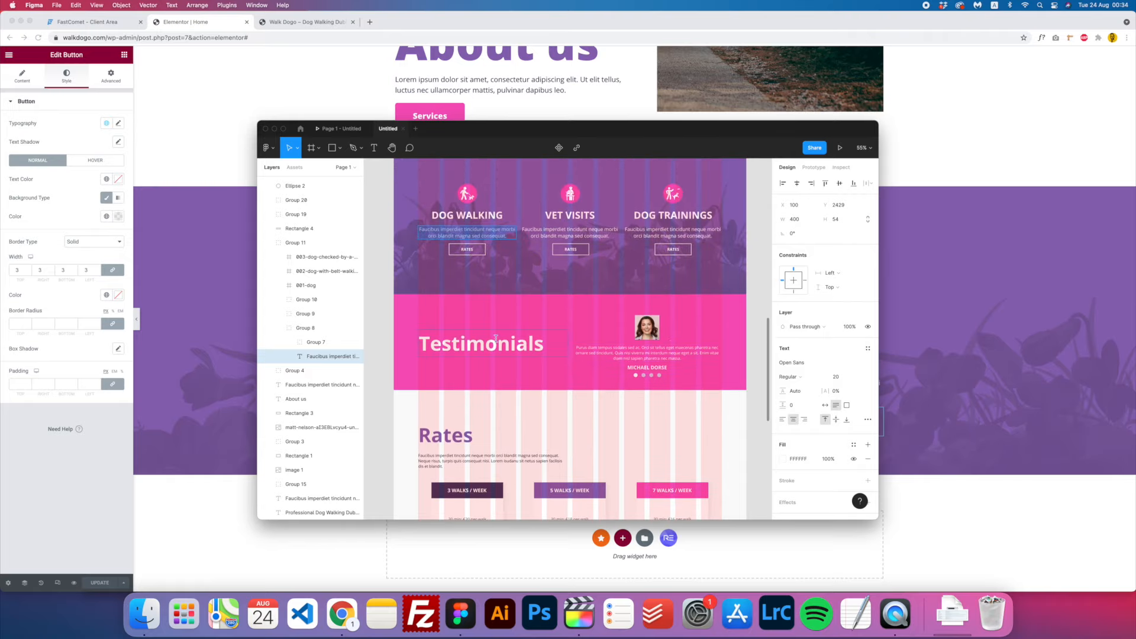
key(super+Tab)
scroll(585, 447, down, 1)
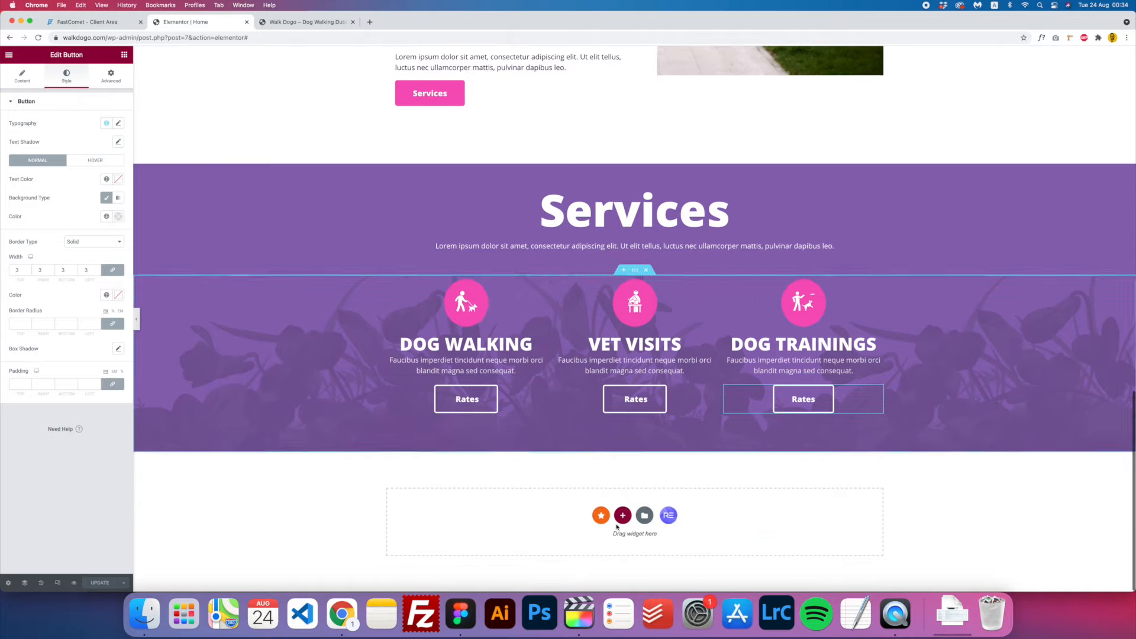
- Add a two-column section below Services with a Classic Accent pink background
click(623, 516)
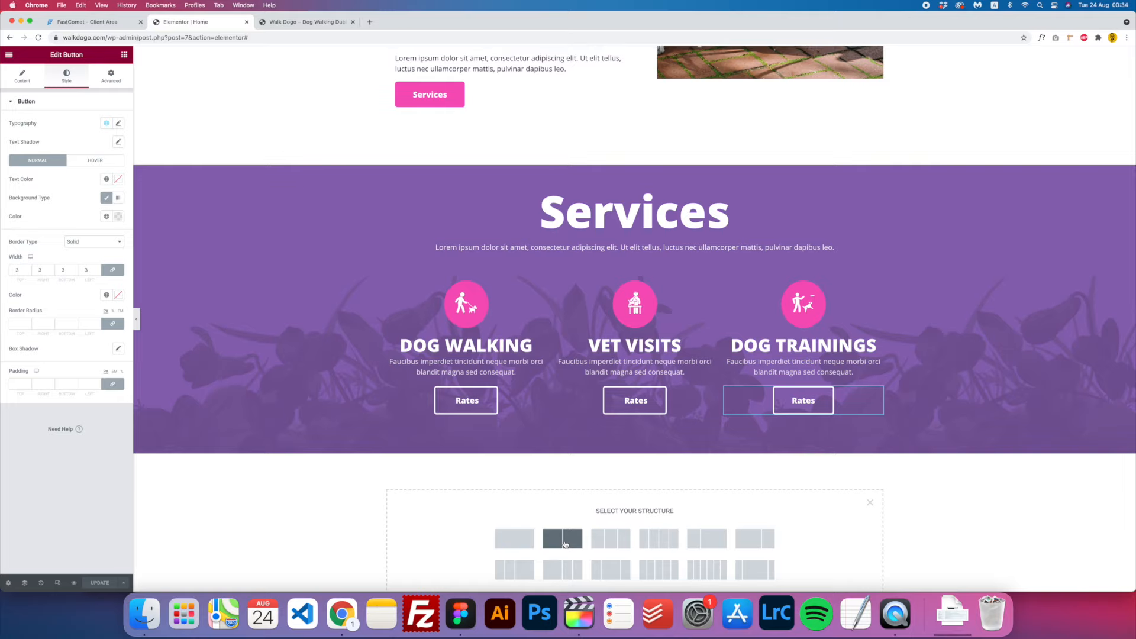
click(564, 544)
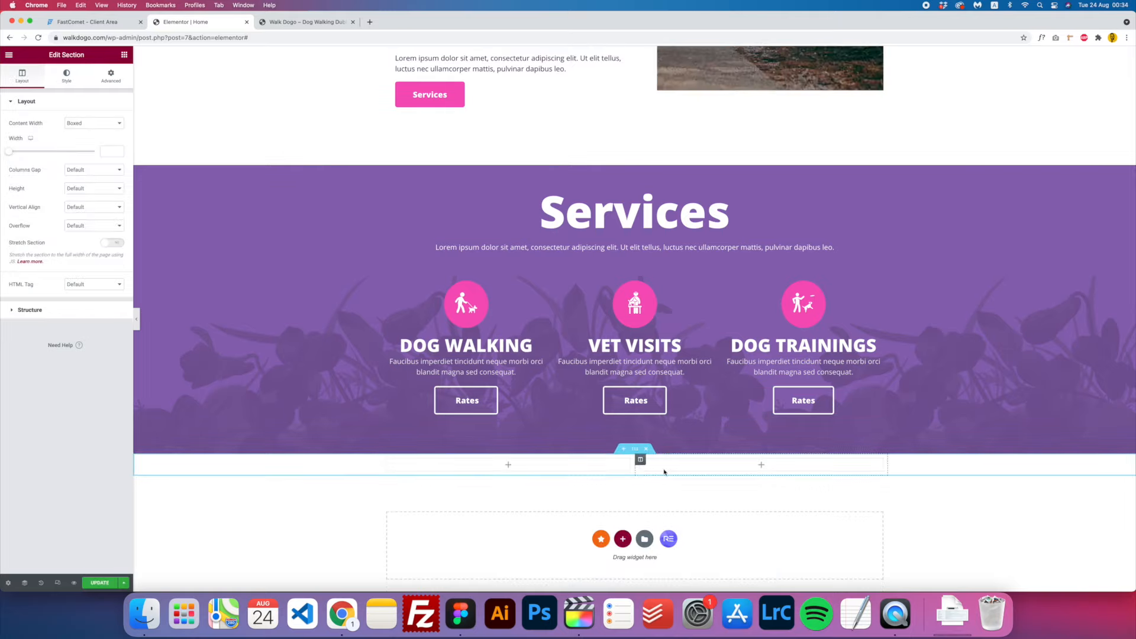
click(69, 86)
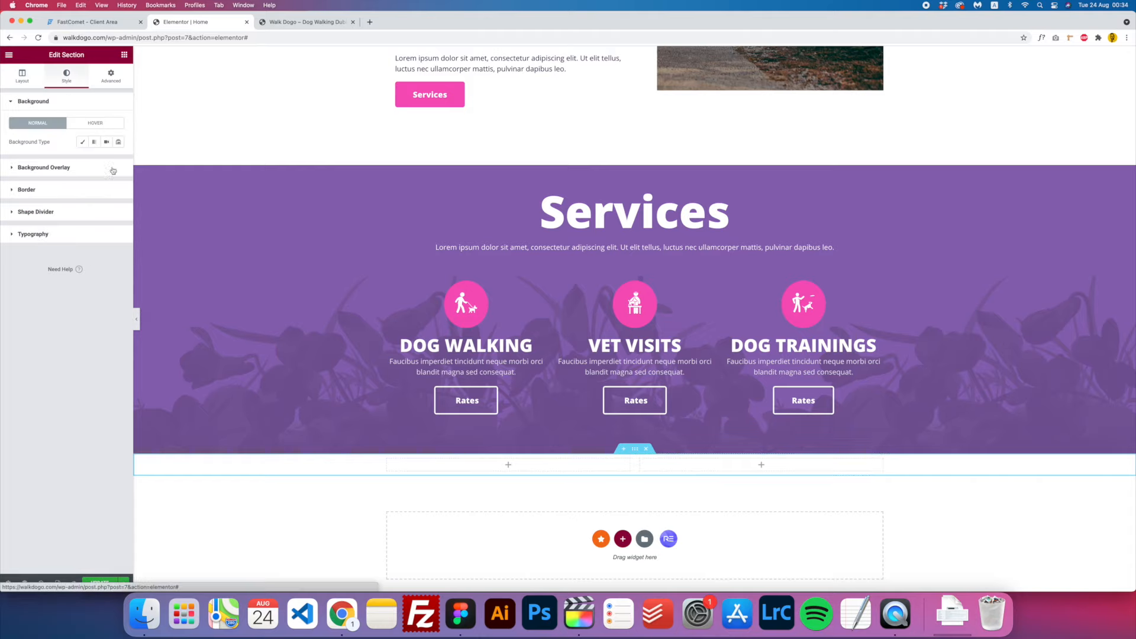
click(82, 145)
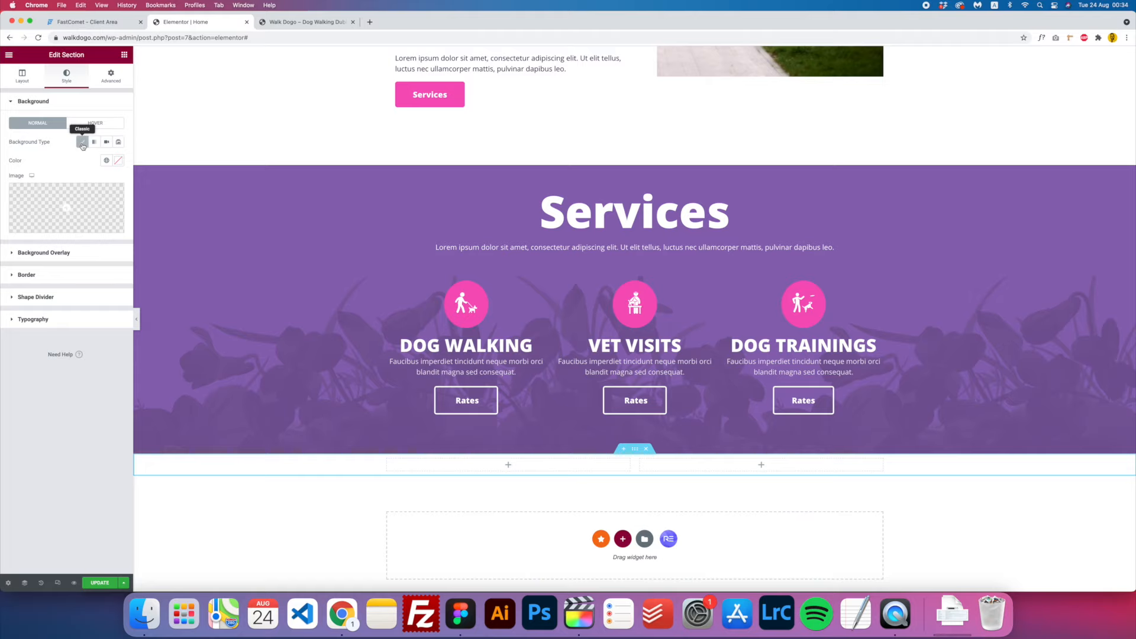
click(107, 161)
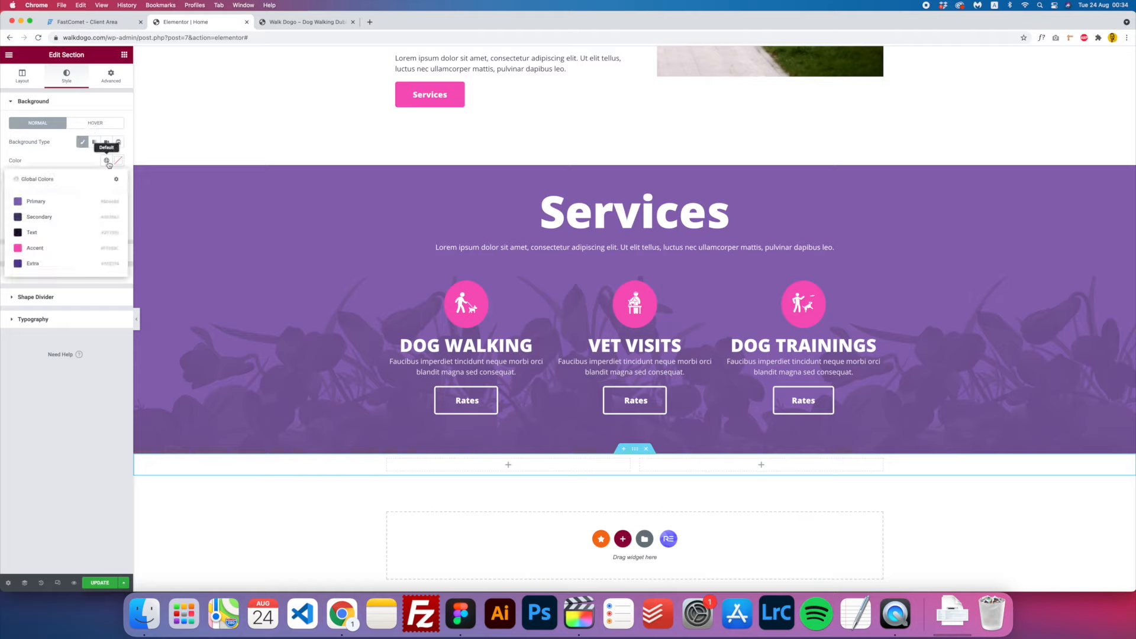
click(48, 249)
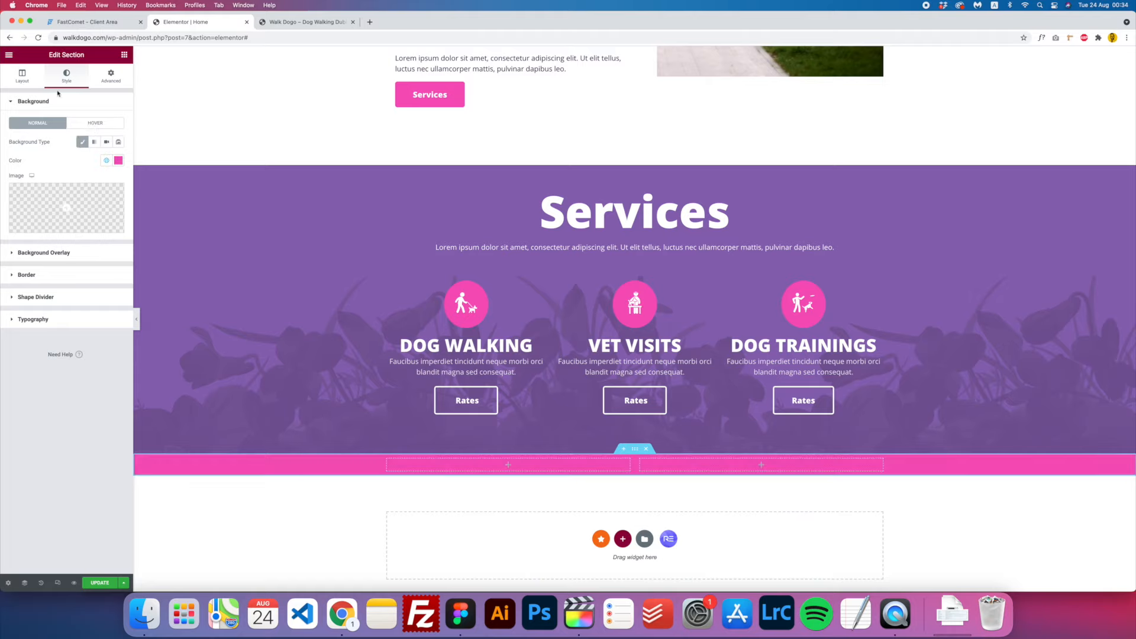
- Give the section a 400 minimum height and drop a Heading into its left column
click(29, 80)
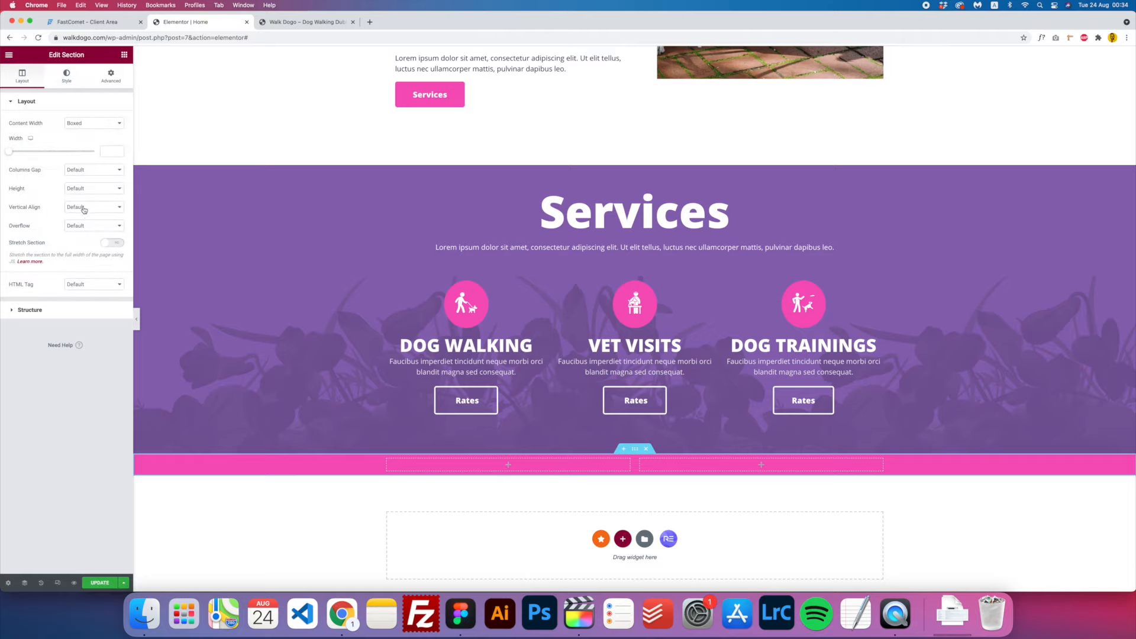
click(94, 193)
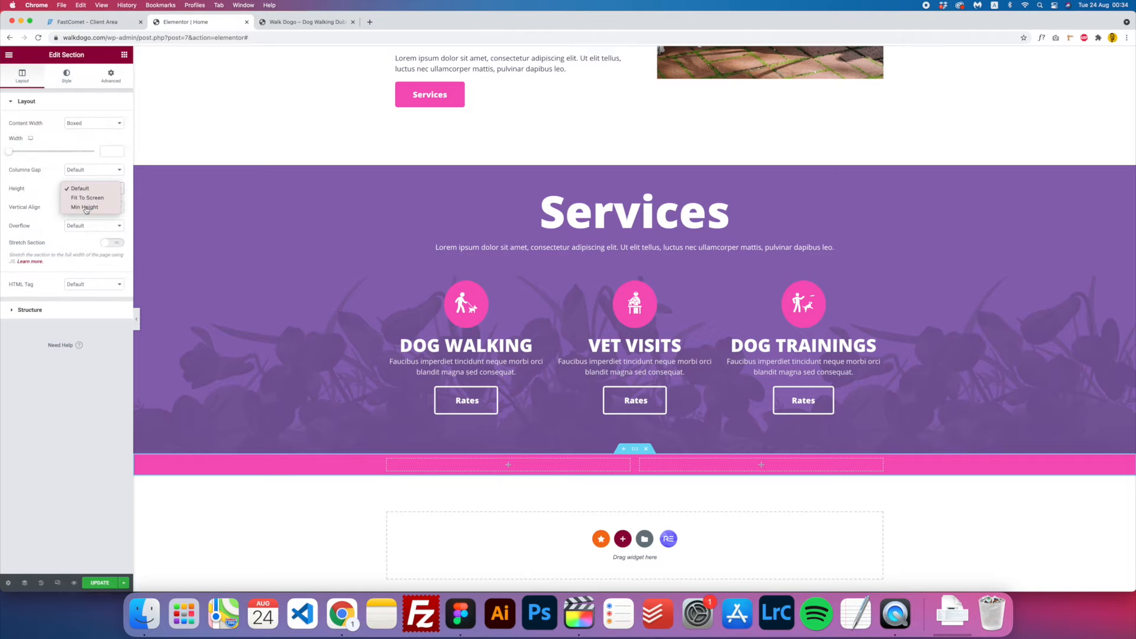
click(80, 210)
scroll(383, 413, down, 3)
scroll(384, 413, down, 1)
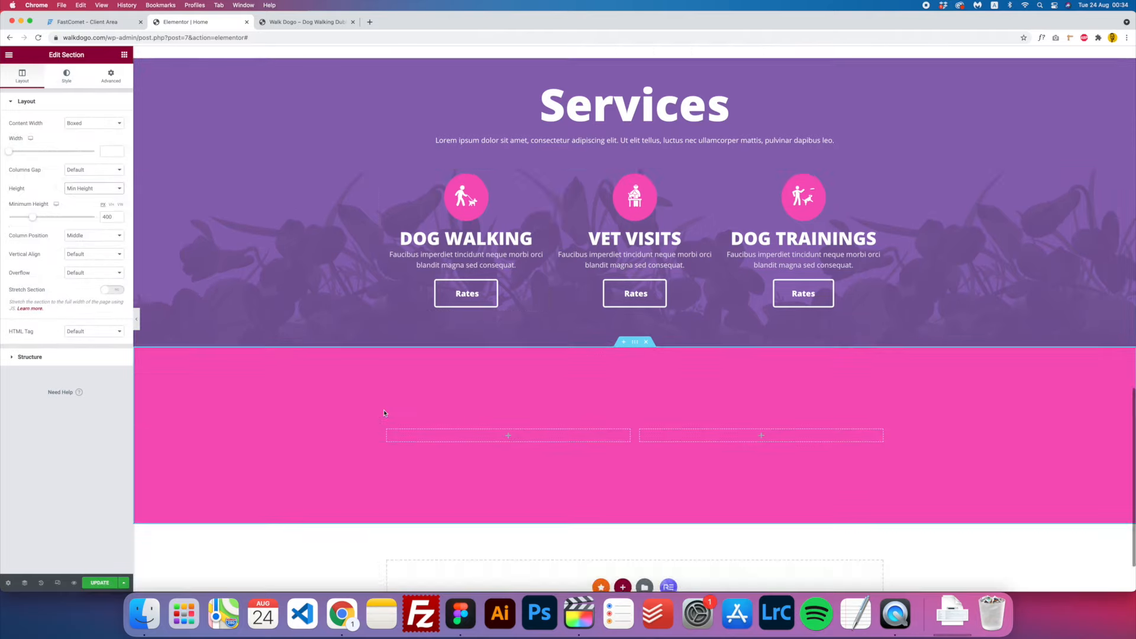
scroll(384, 413, up, 2)
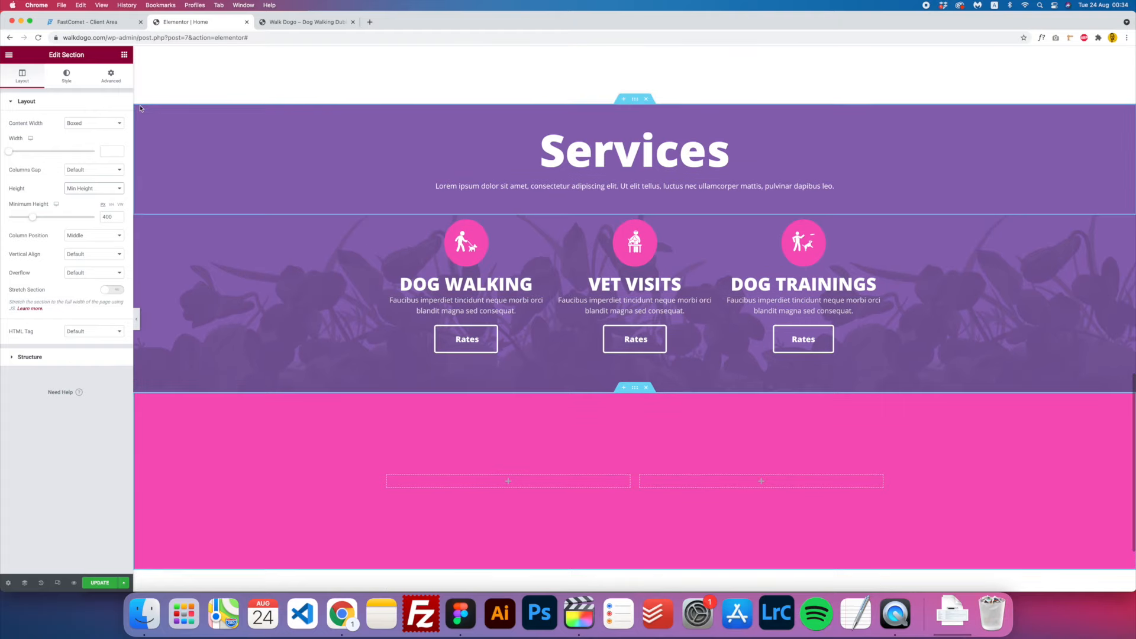
click(124, 54)
drag(99, 136, 496, 480)
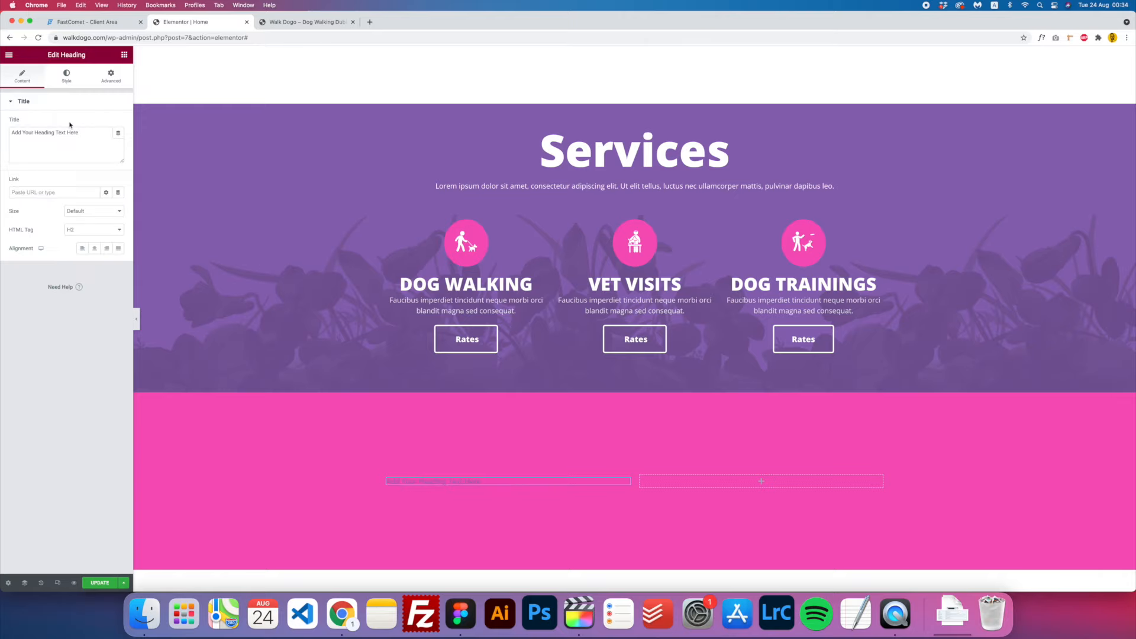
- Change the heading text to 'Testimonials' and make it an H1
drag(79, 133, 2, 135)
text(T)
click(83, 230)
click(87, 221)
- Set the heading text colour to white #FFFFFF
click(59, 77)
click(20, 81)
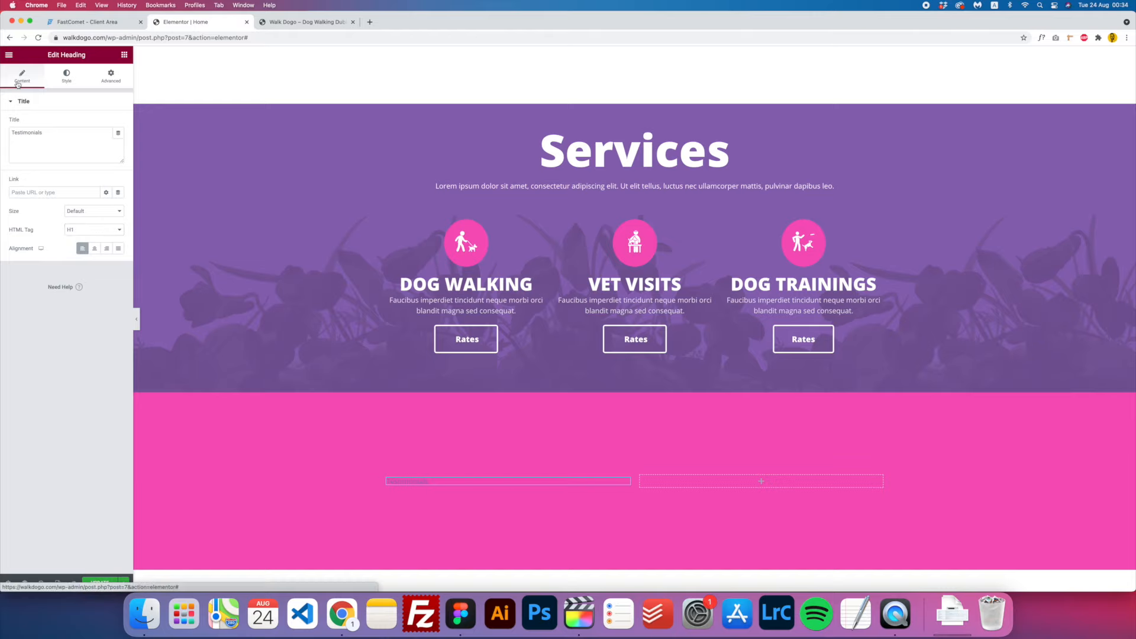
click(65, 83)
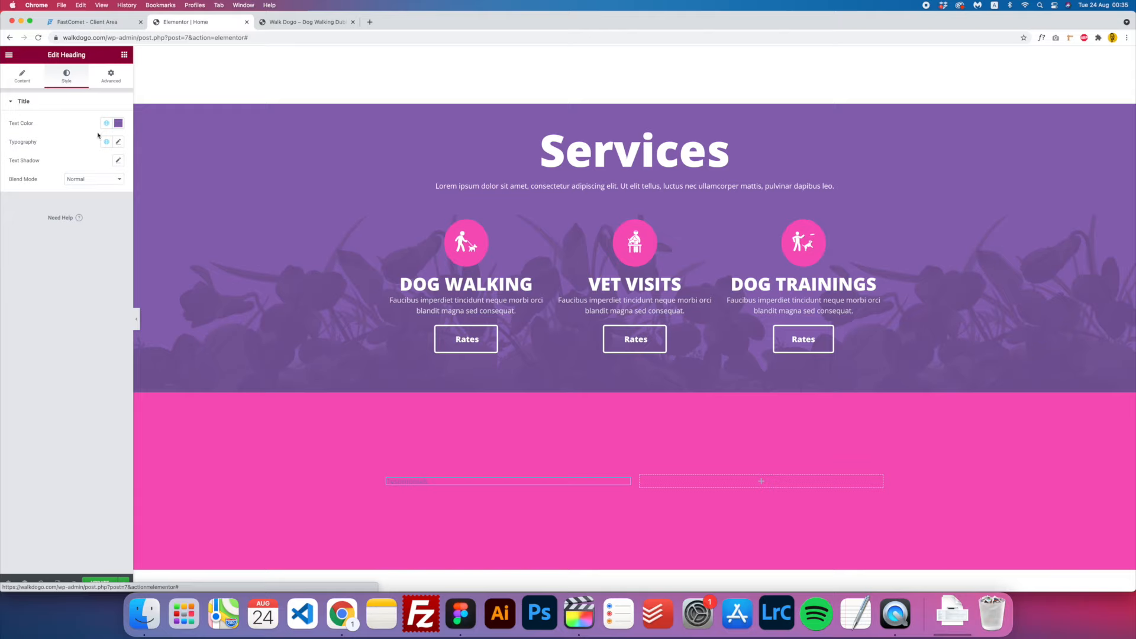
click(119, 124)
text(#FFFFFF)
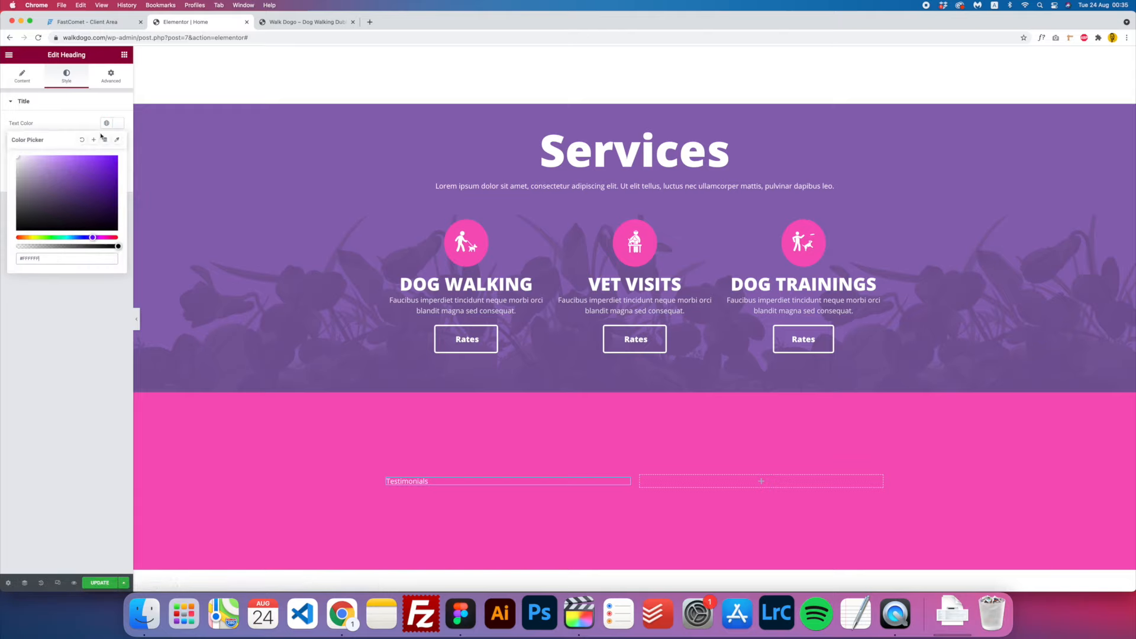
click(117, 123)
- Set heading size 100 and weight 900, and widen its column to about 59%
click(119, 143)
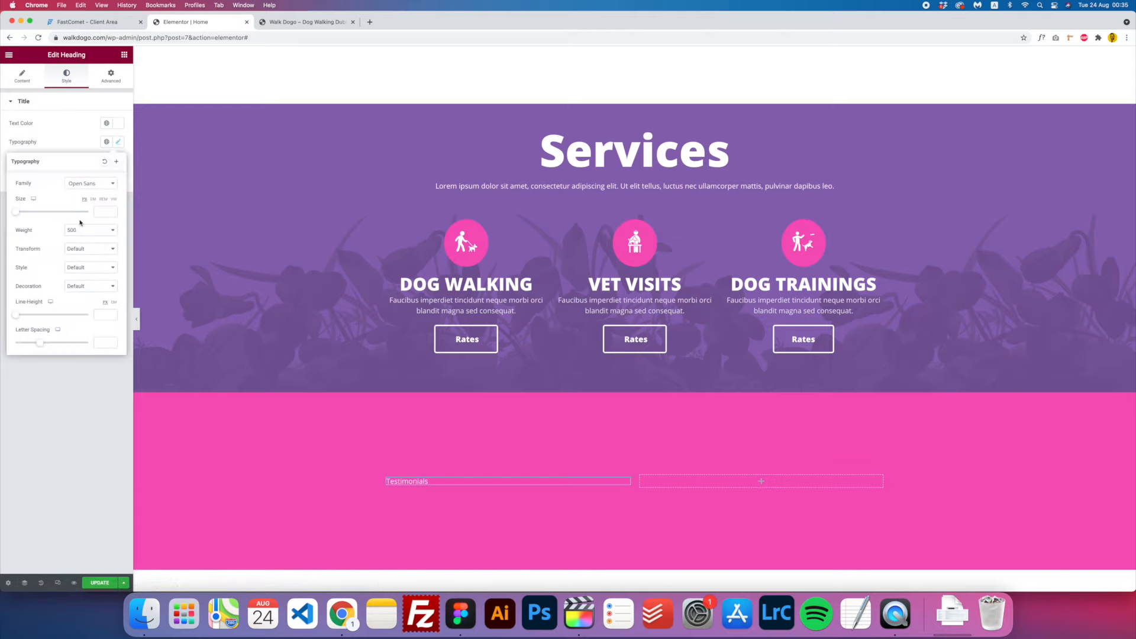
click(105, 211)
text(199)
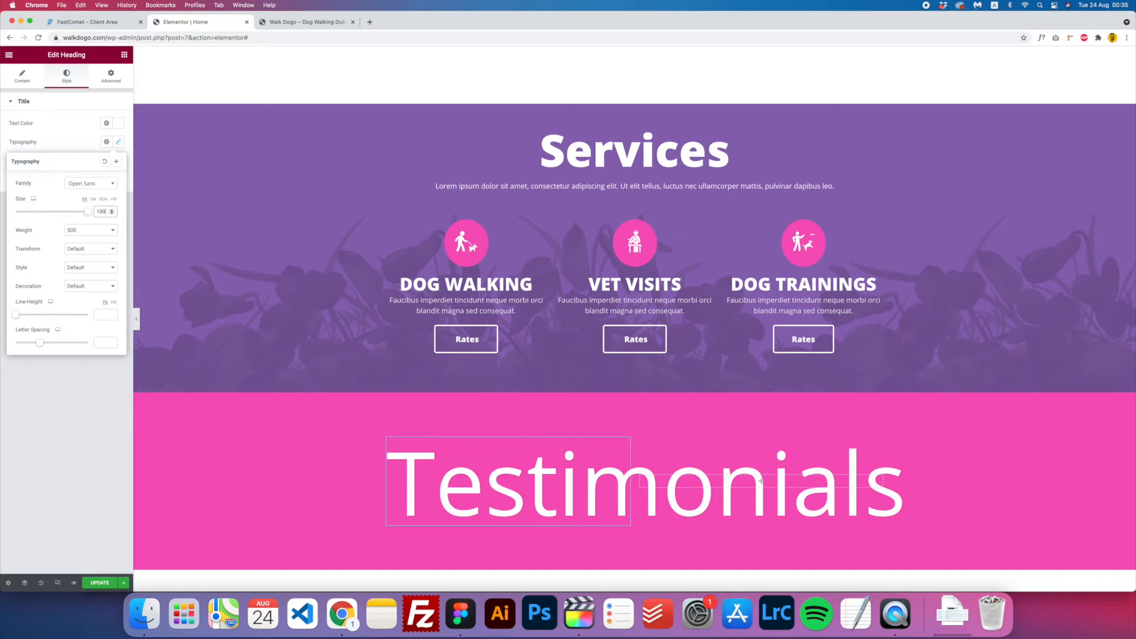
text(10)
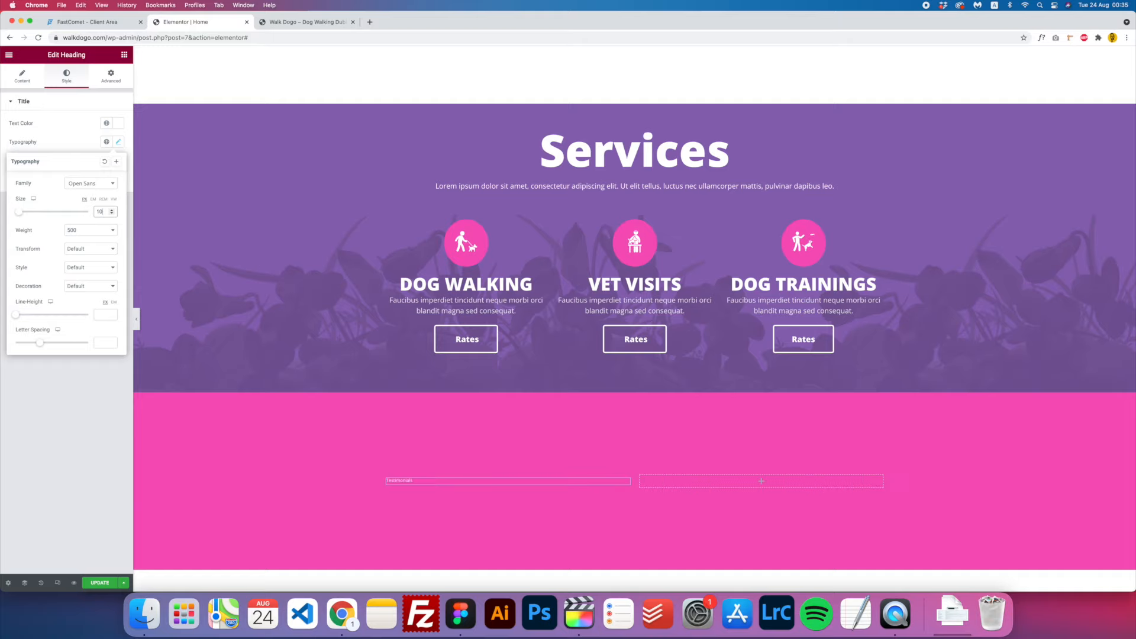
text(0)
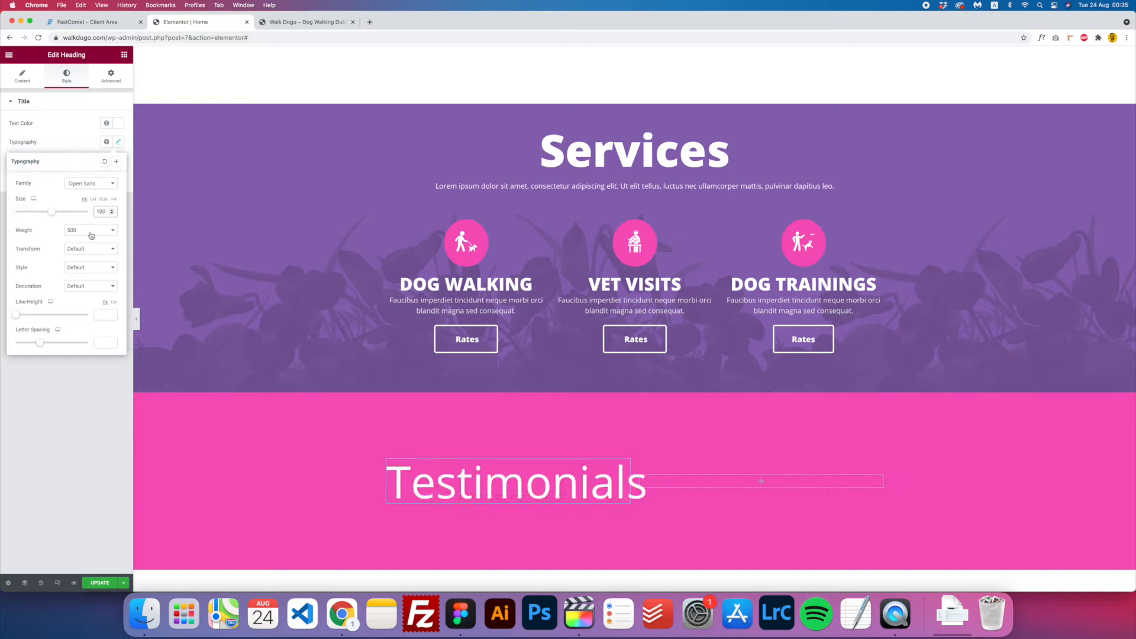
click(90, 235)
click(89, 262)
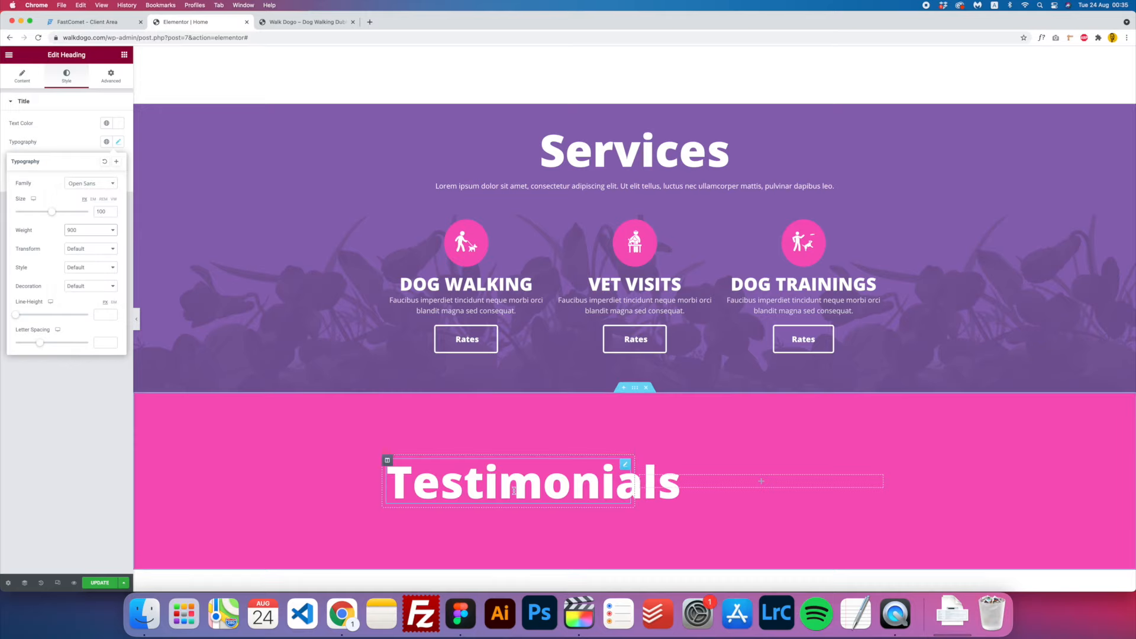
drag(634, 487, 679, 491)
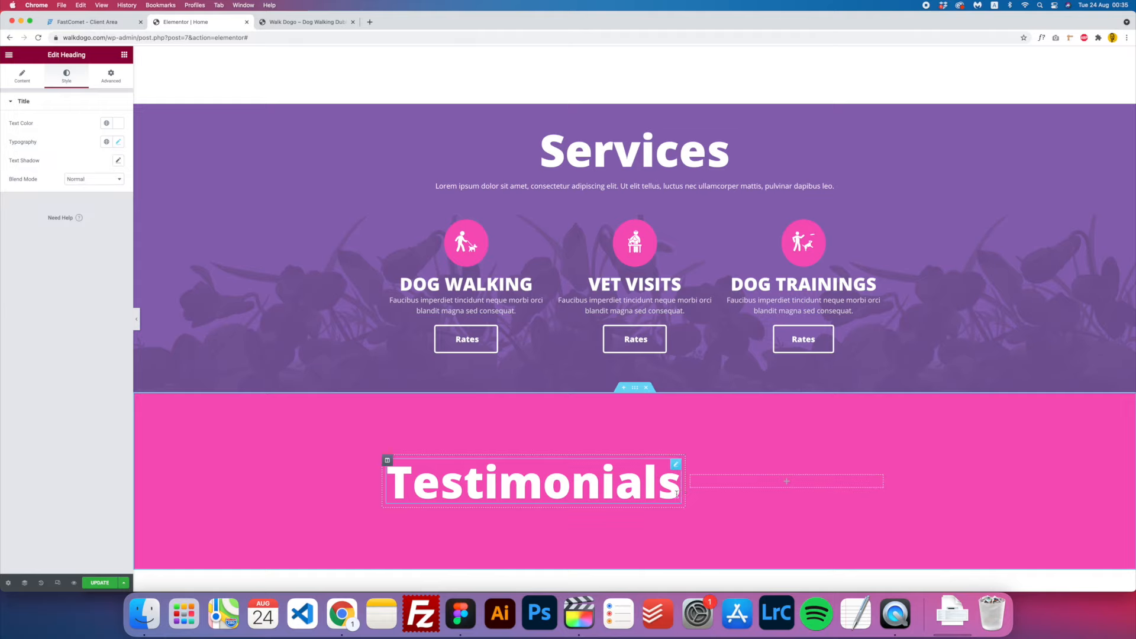
- Place a Testimonial Carousel in the empty right column, found by searching 'test'
click(786, 484)
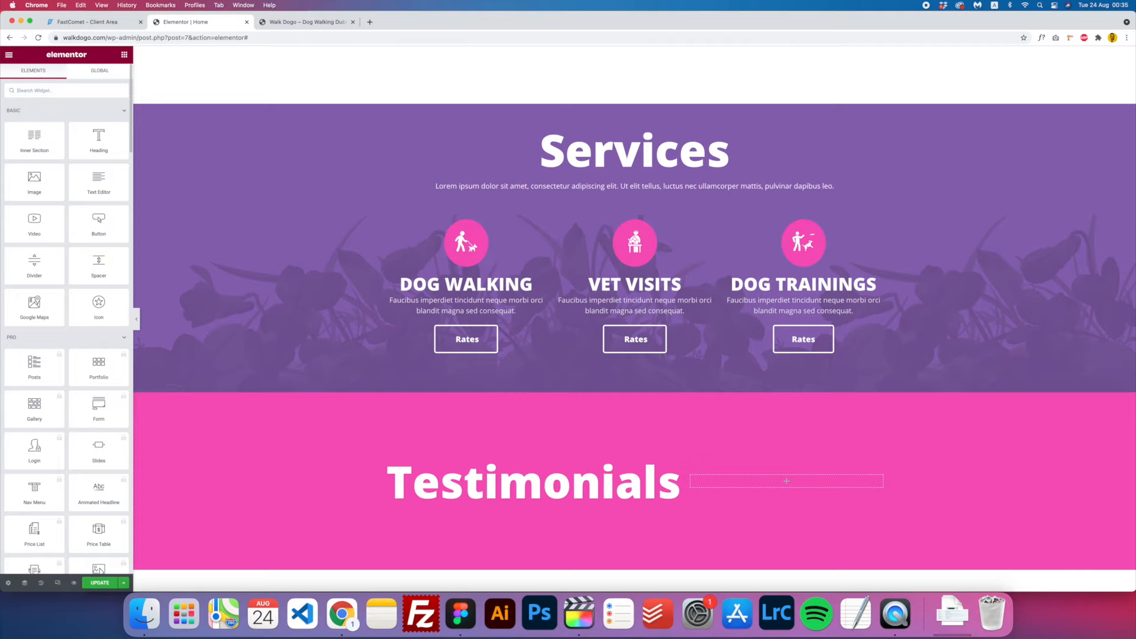
text(testi)
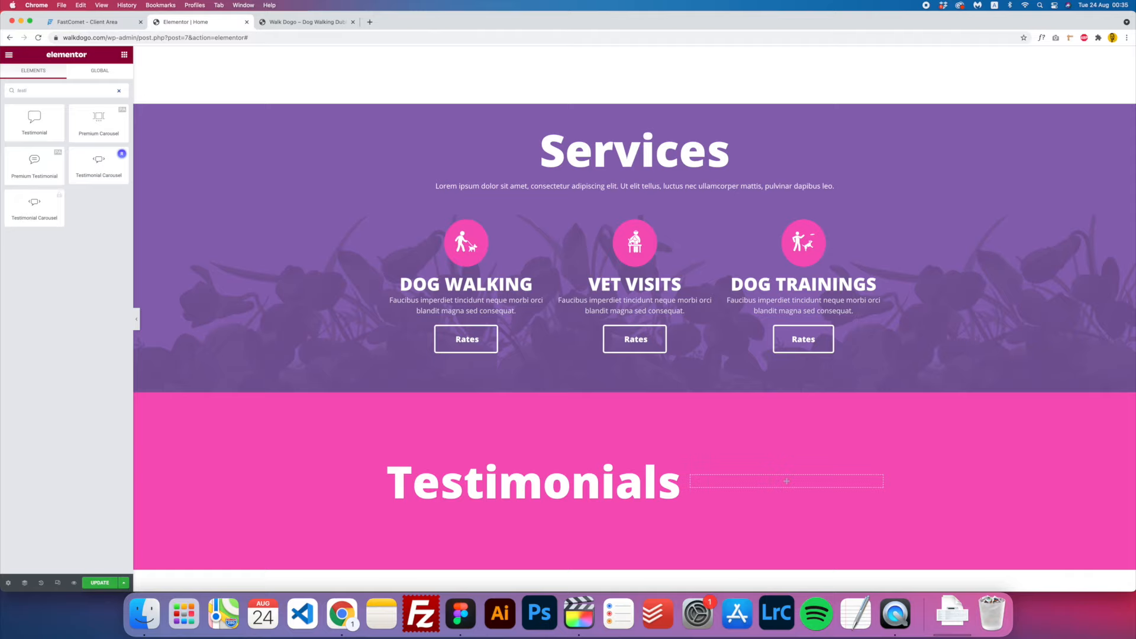
drag(93, 167, 816, 482)
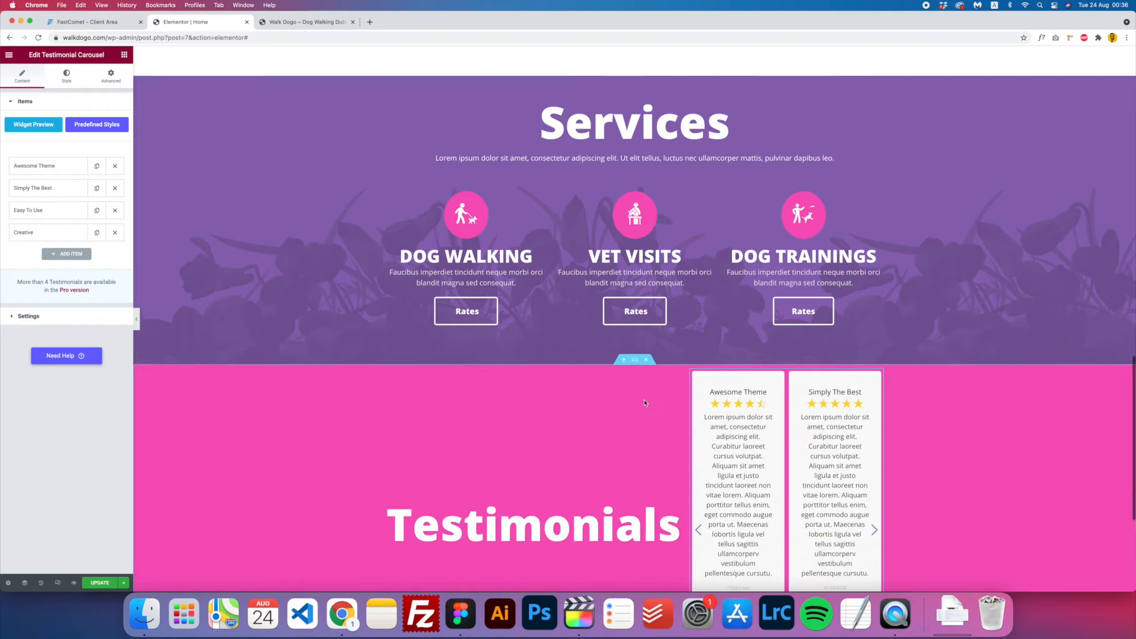
- Delete the Simply The Best, Easy To Use and Creative items, then edit Awesome Theme's author
click(115, 189)
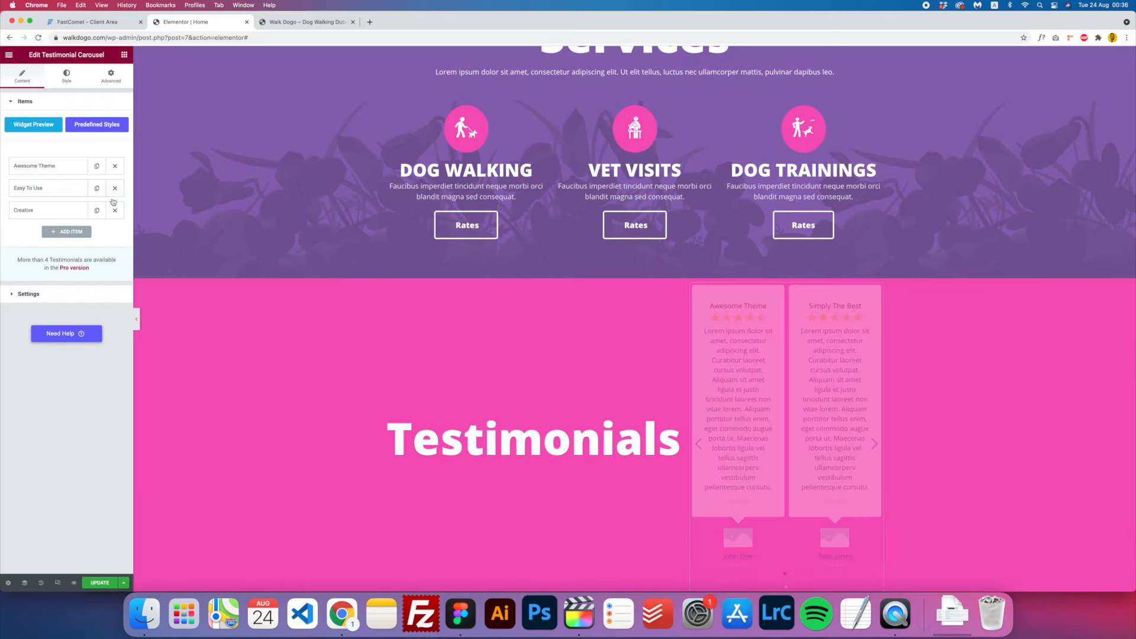
click(115, 188)
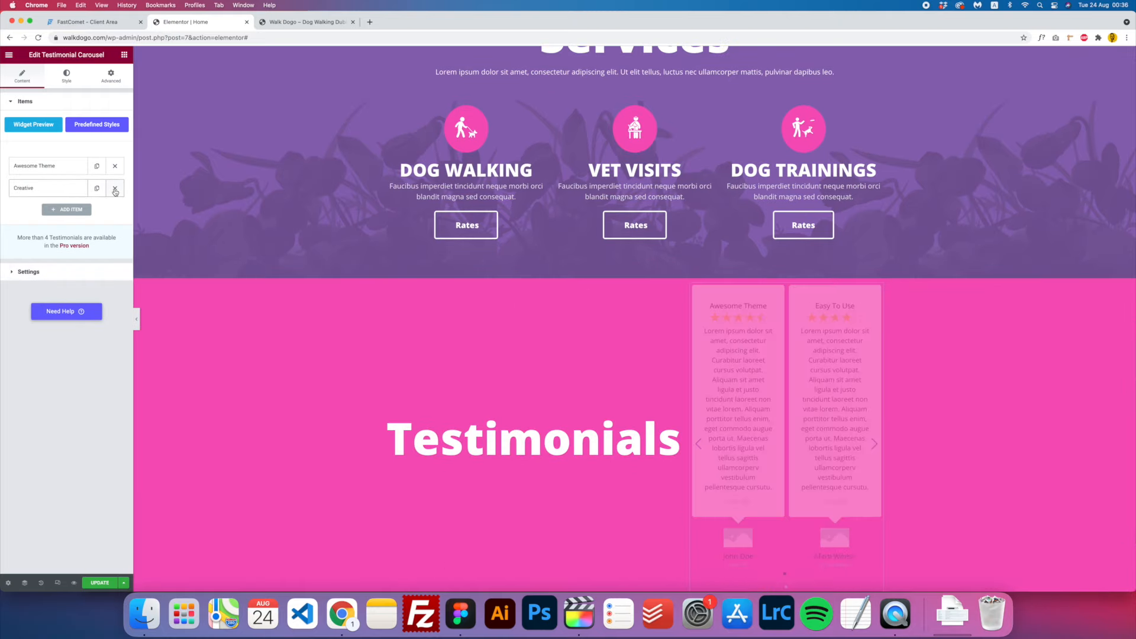
click(115, 190)
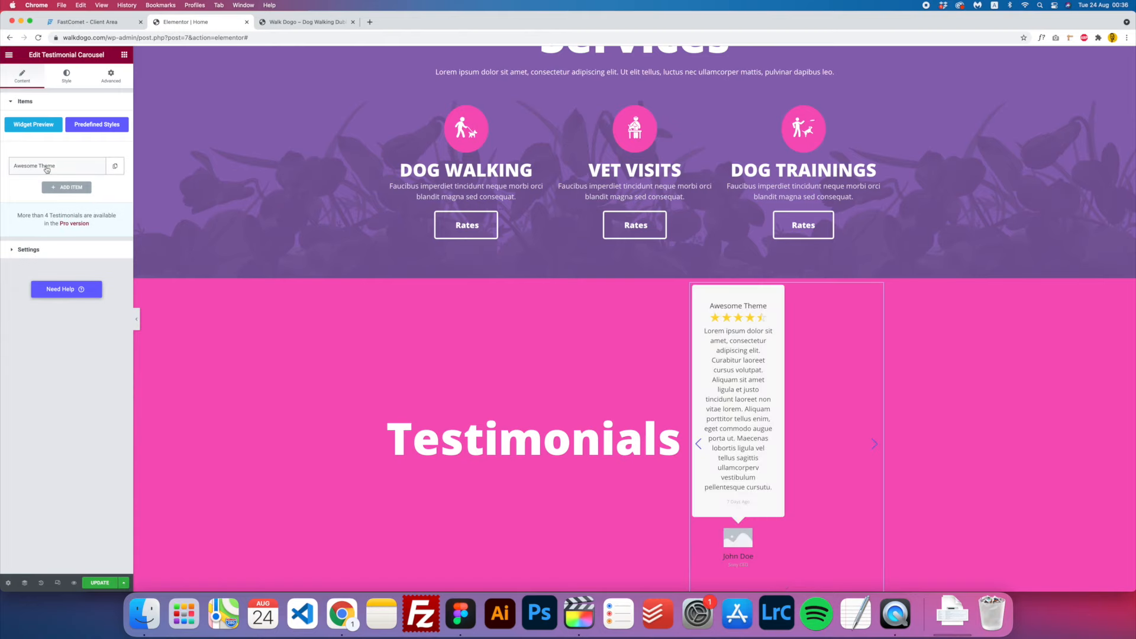
click(47, 168)
scroll(733, 361, down, 3)
scroll(734, 359, down, 1)
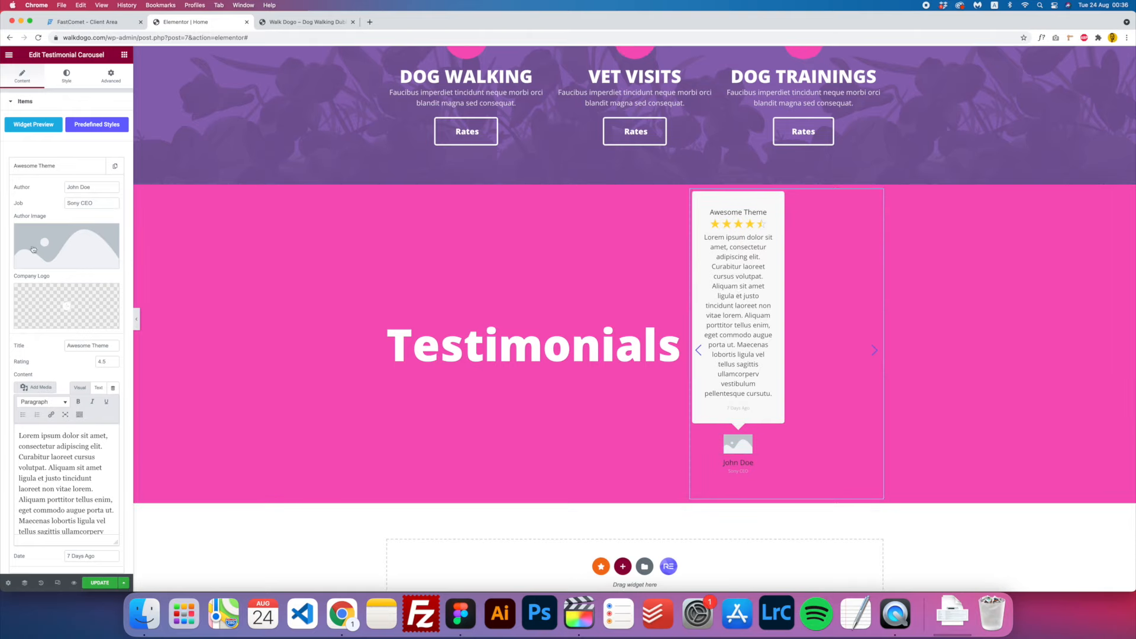
click(31, 187)
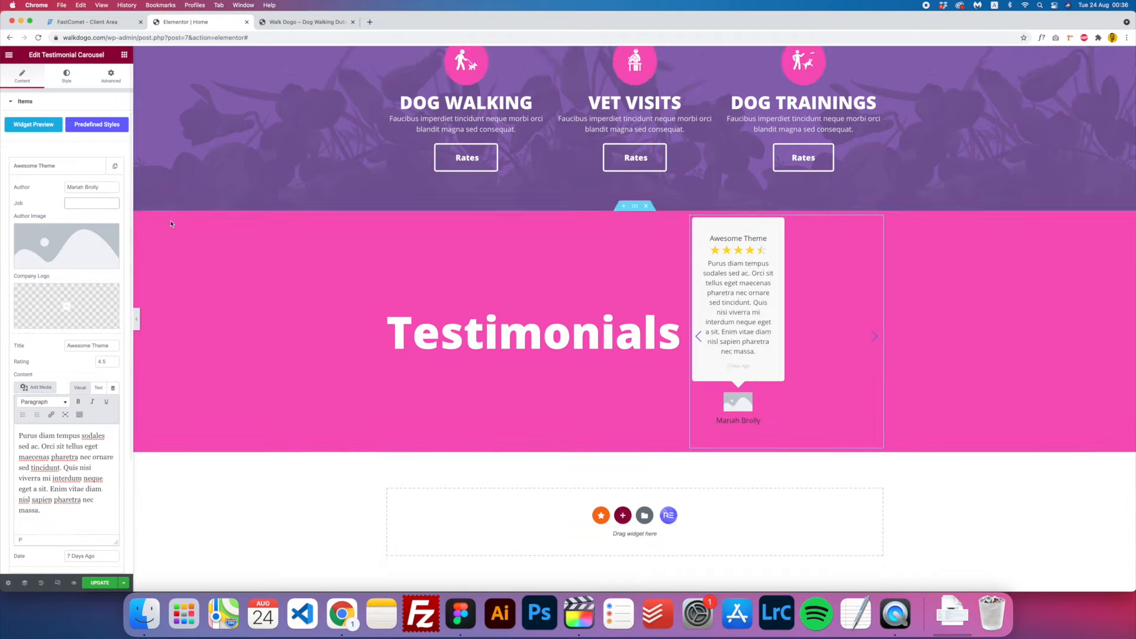
- Set the Awesome Theme author image to the smiling woman's portrait from the Media Library
click(63, 243)
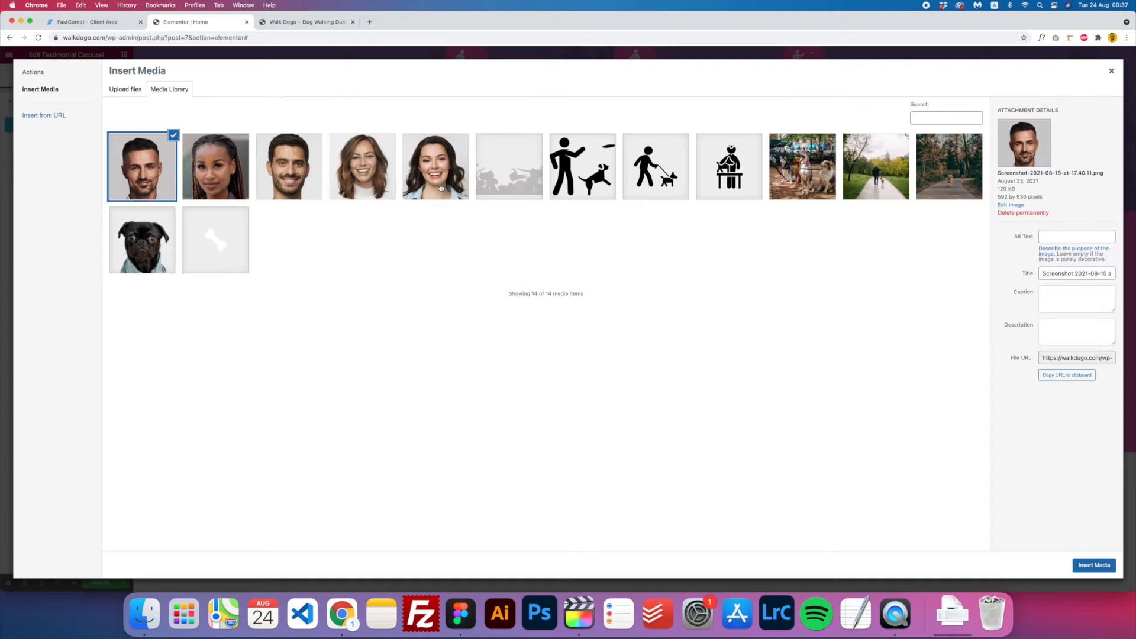
click(439, 189)
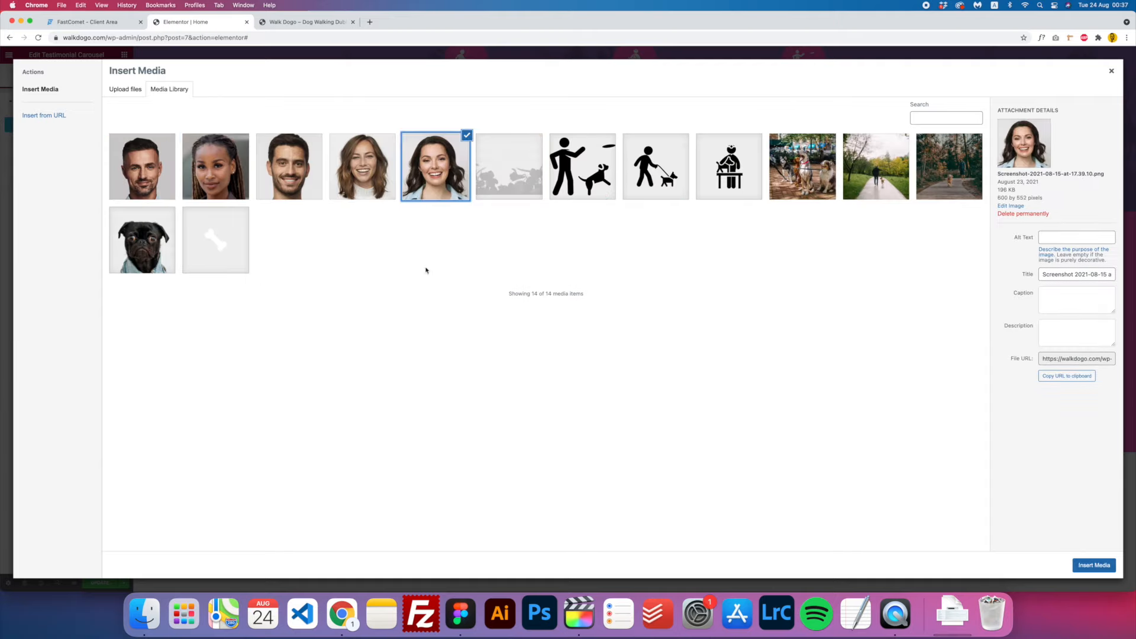
click(1093, 565)
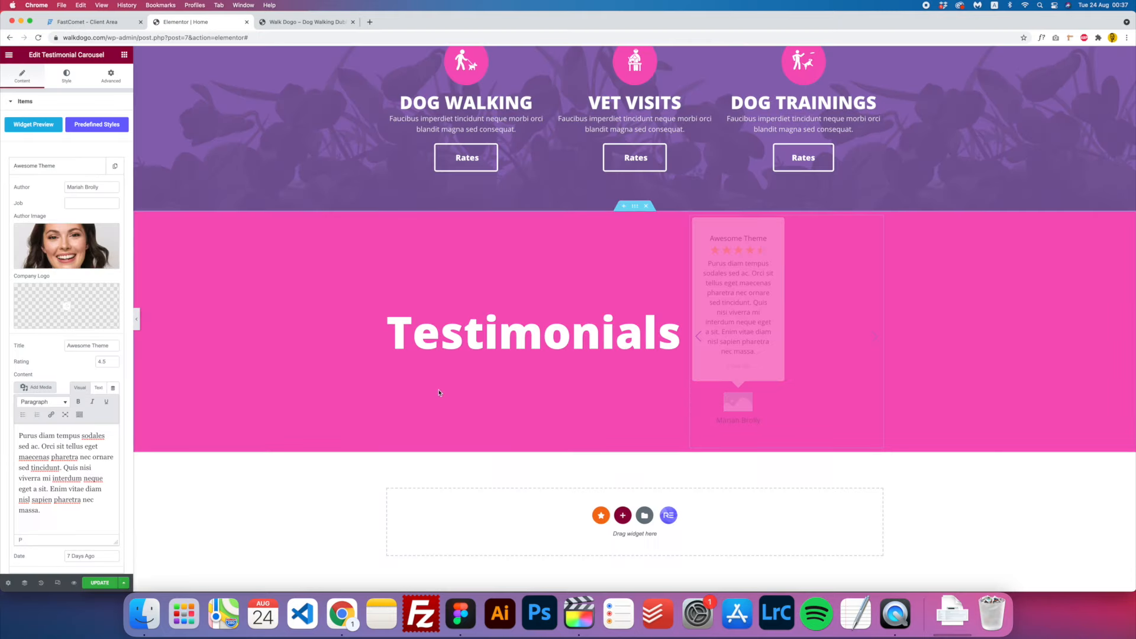
scroll(82, 283, down, 5)
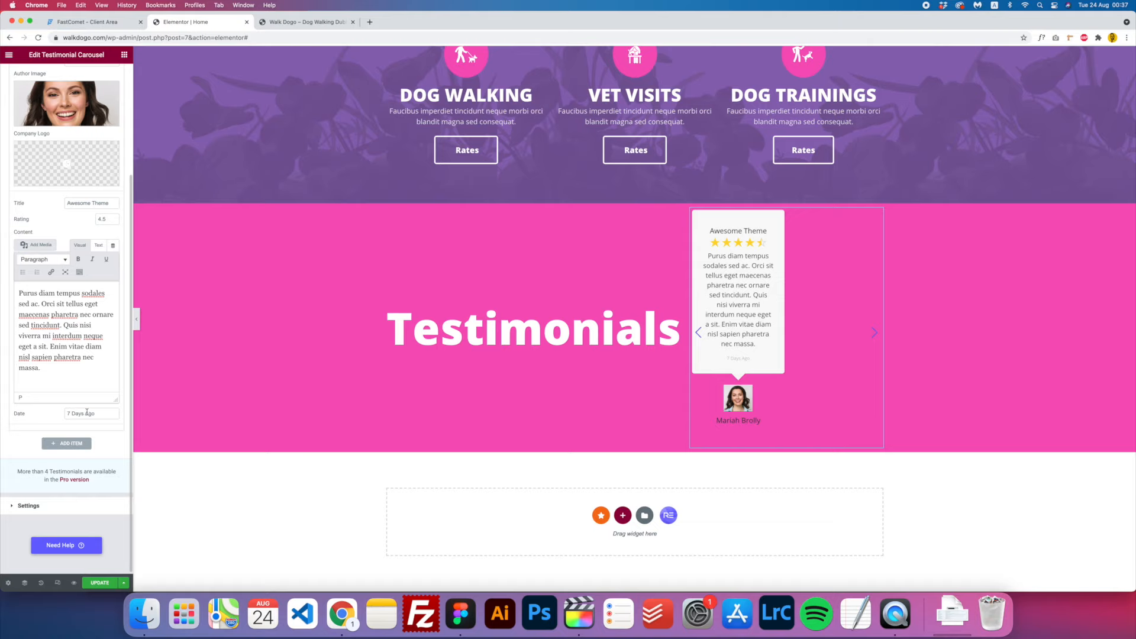
scroll(87, 404, up, 1)
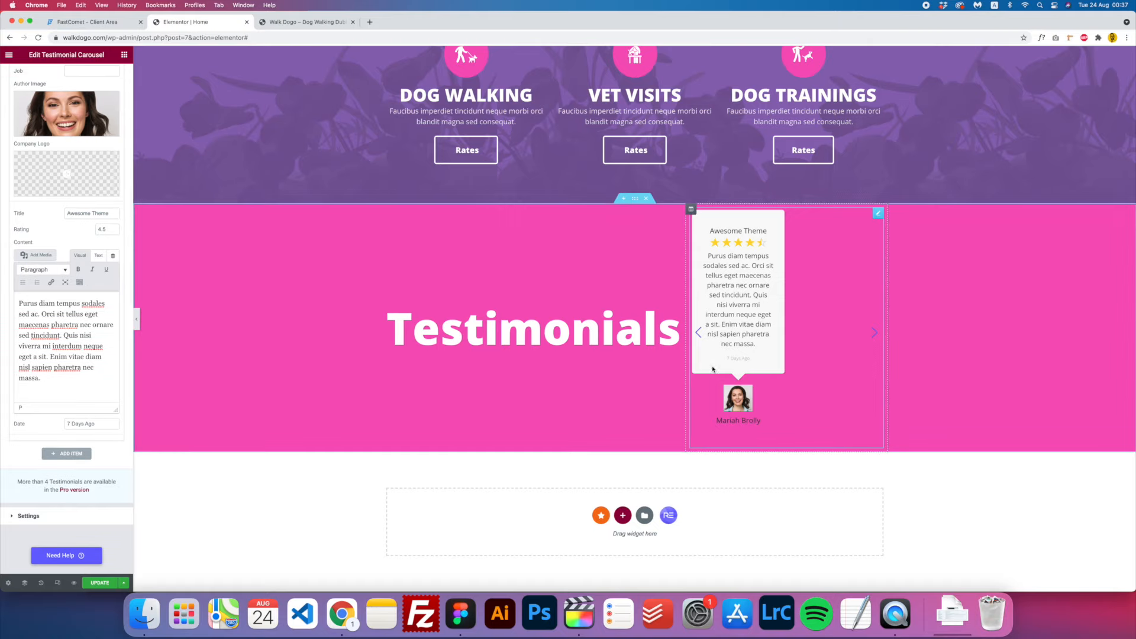
scroll(75, 455, up, 3)
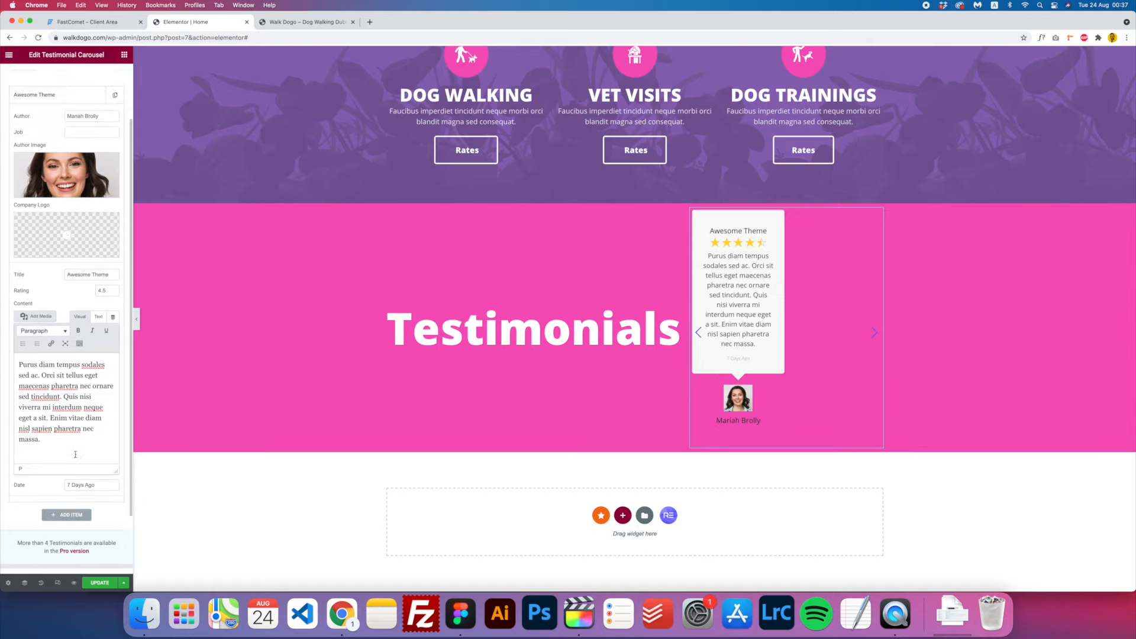
scroll(57, 534, down, 2)
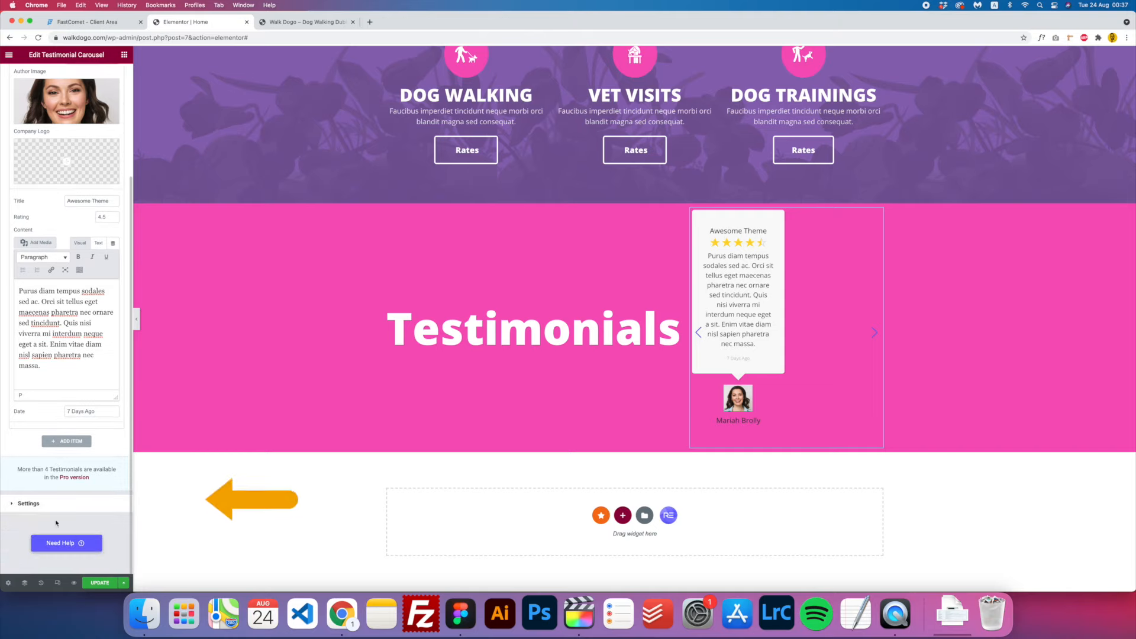
- Show one testimonial per slide and hide the star ratings
click(31, 503)
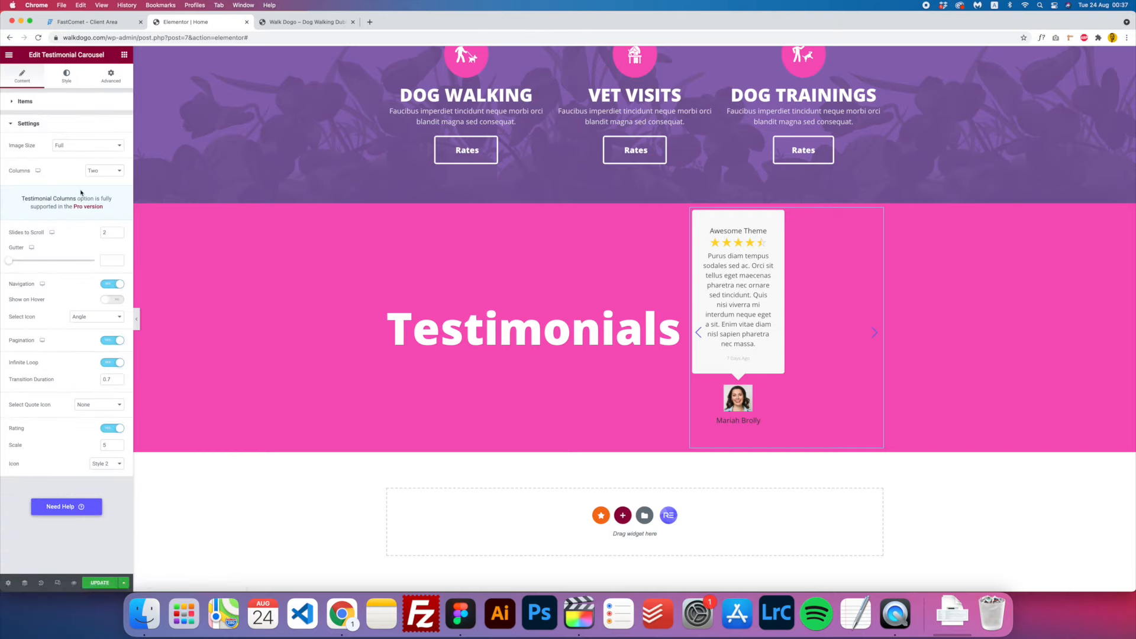
click(104, 176)
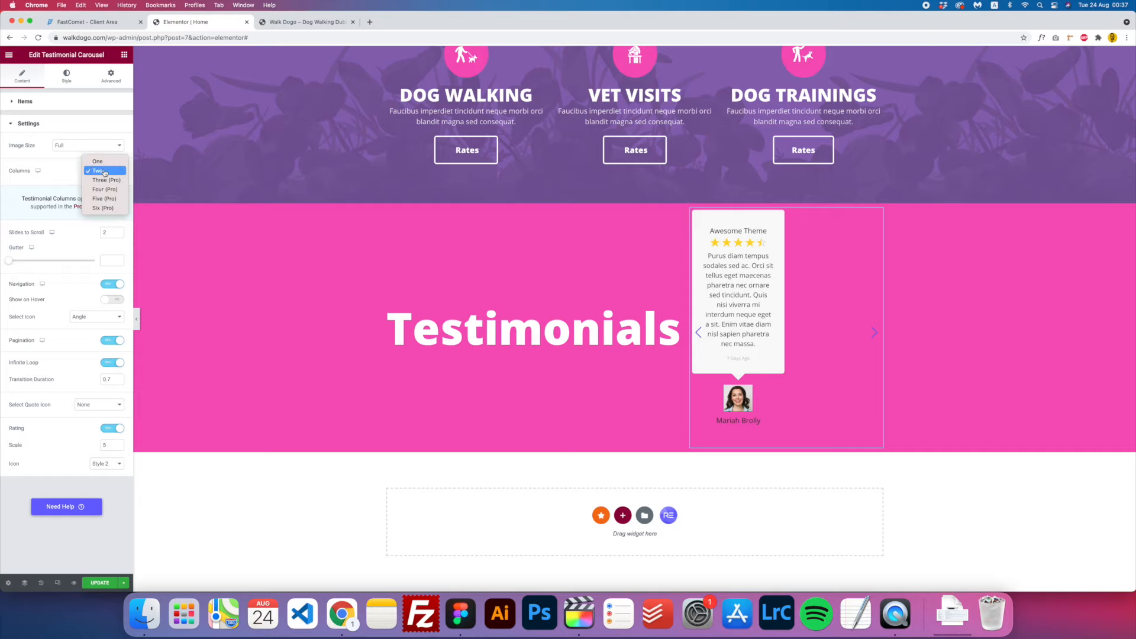
click(103, 168)
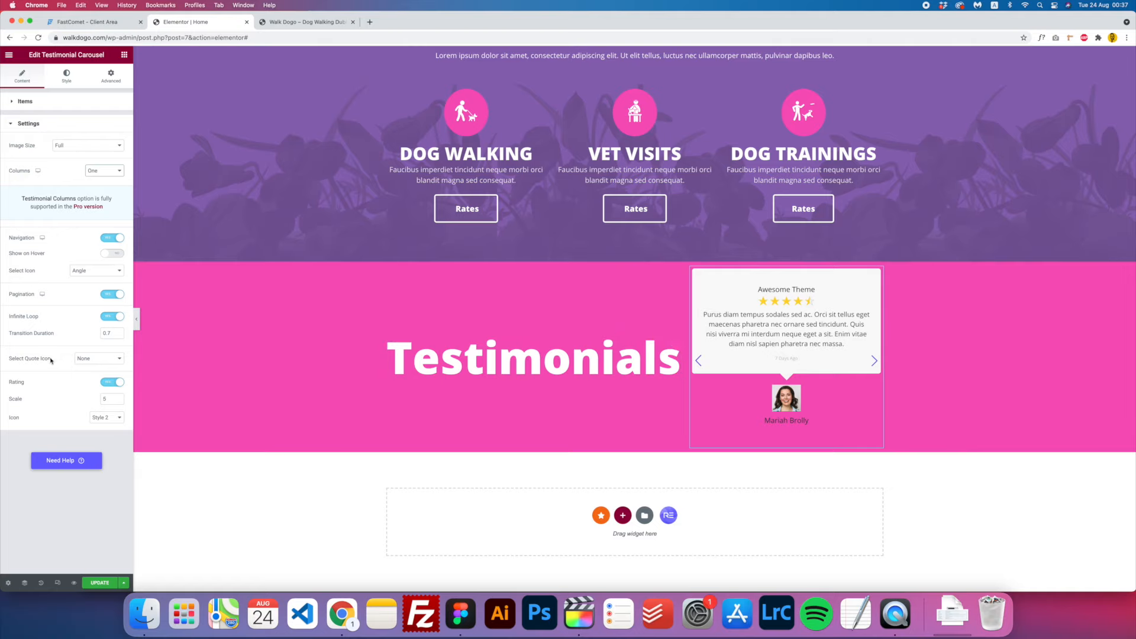
click(117, 384)
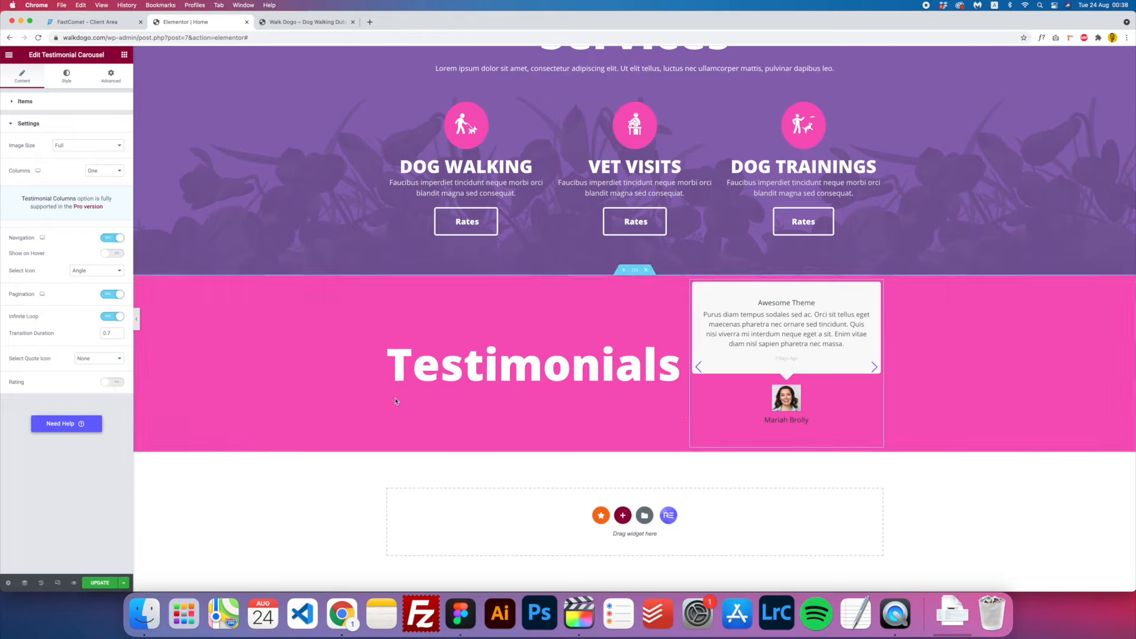
- Turn off the pagination dots and use Angle Bold Round navigation arrows
click(25, 103)
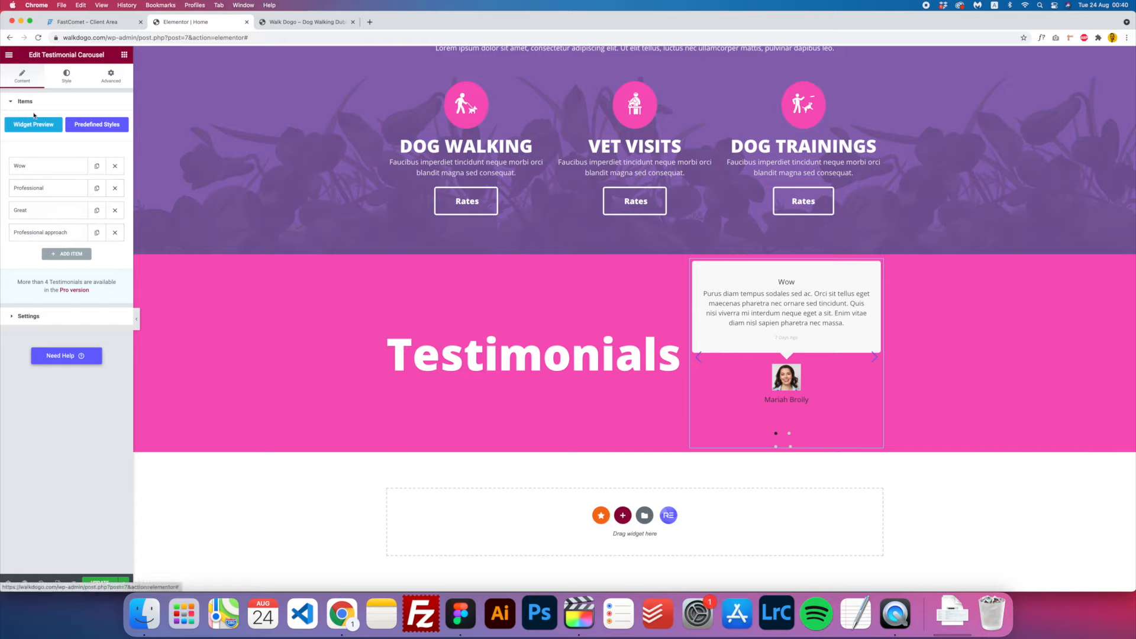
click(62, 313)
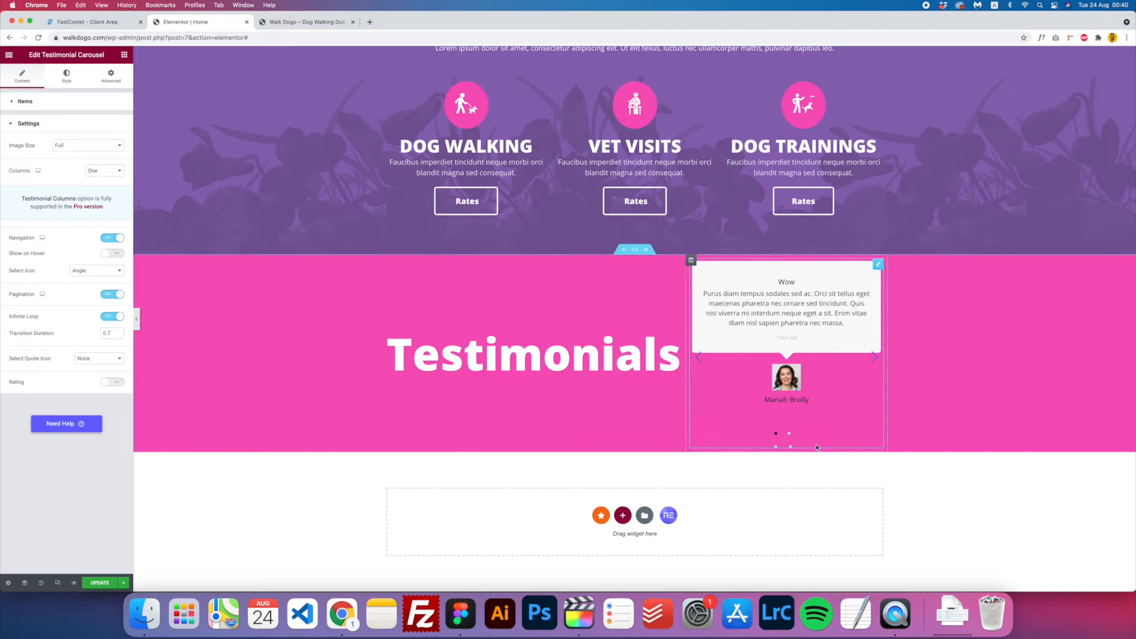
click(120, 298)
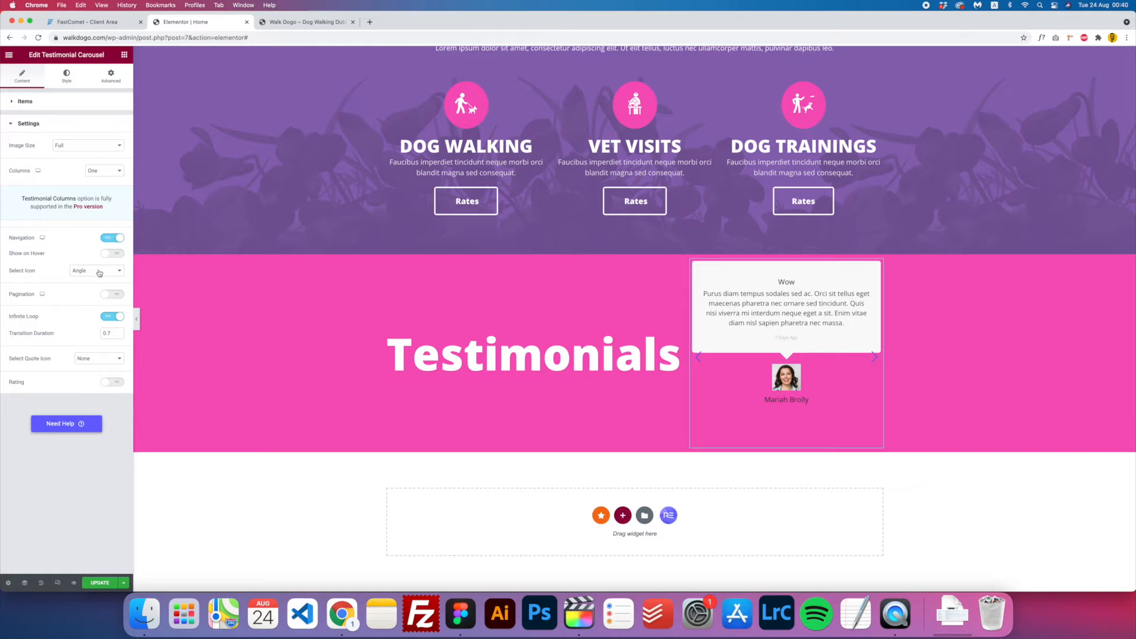
click(74, 273)
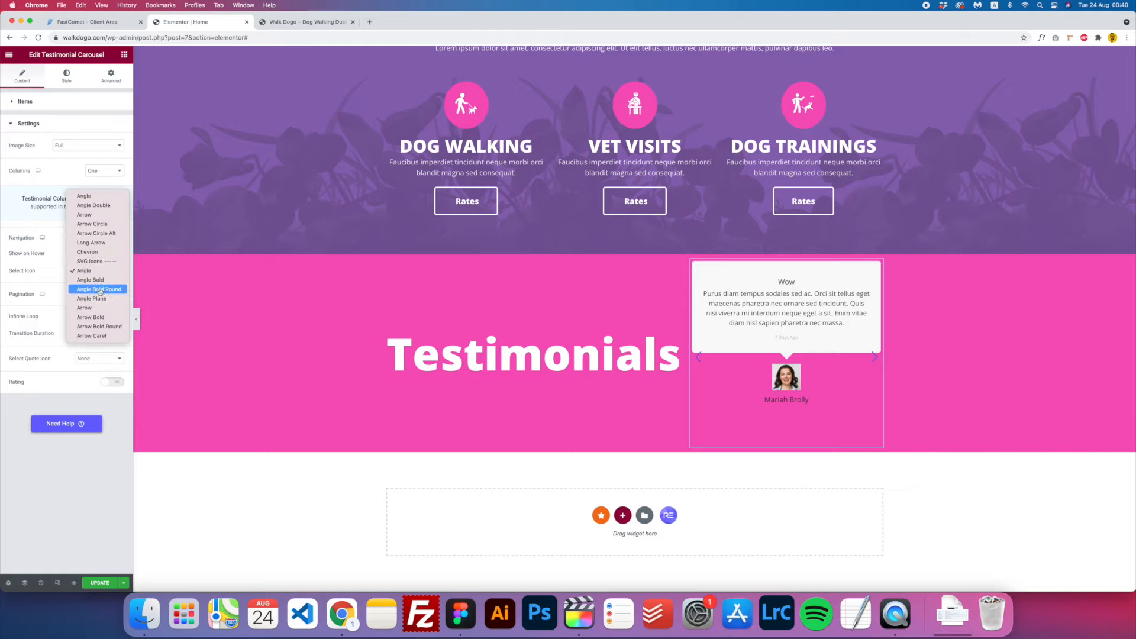
click(102, 289)
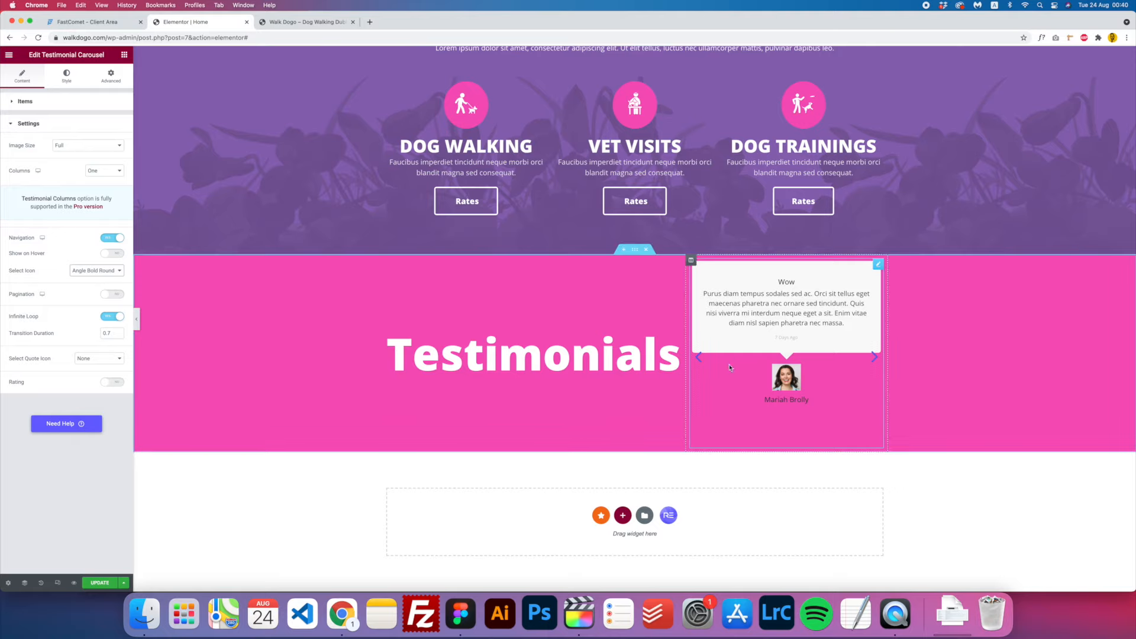
- Enlarge the carousel's navigation arrows to size 35 in the Style settings
click(67, 79)
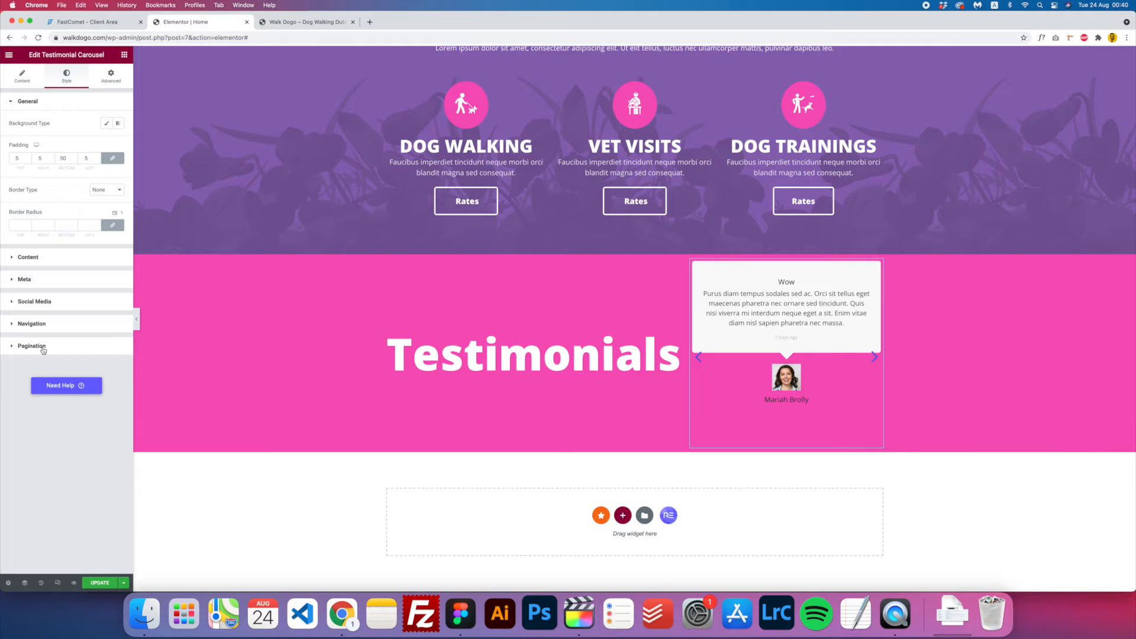
click(96, 327)
click(118, 230)
drag(78, 274, 3, 250)
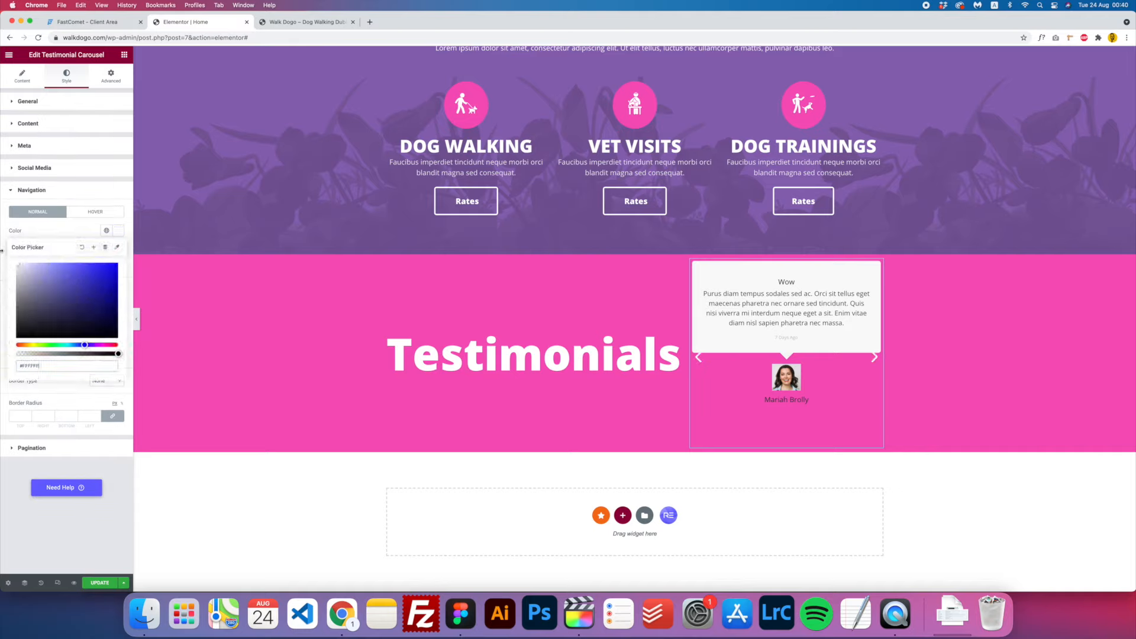
click(82, 345)
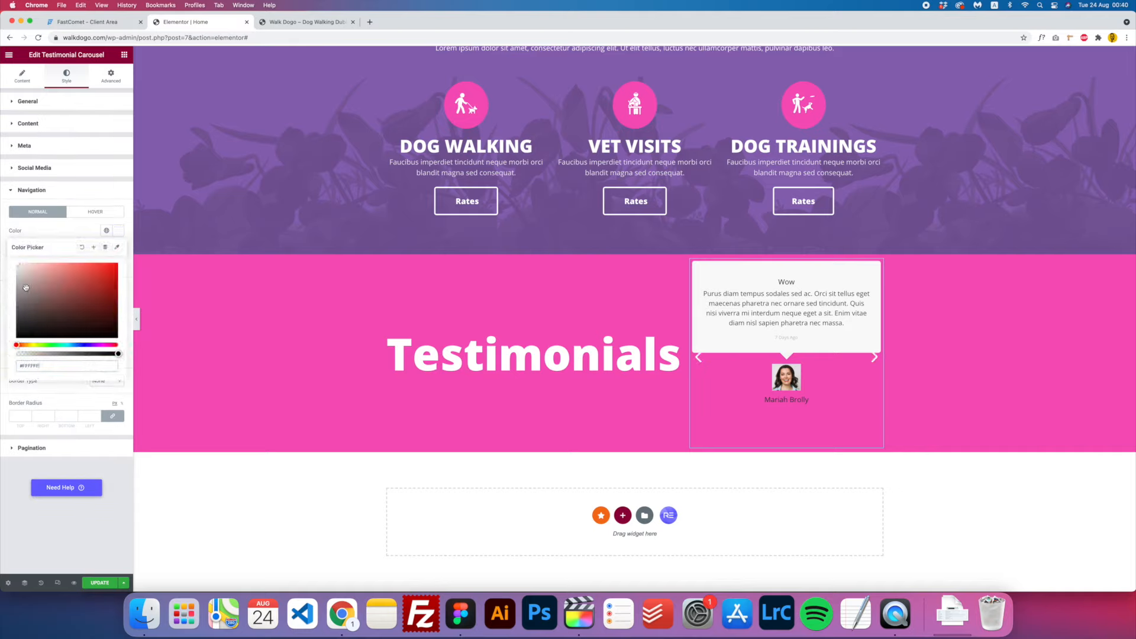
click(106, 230)
click(55, 230)
drag(23, 355, 37, 329)
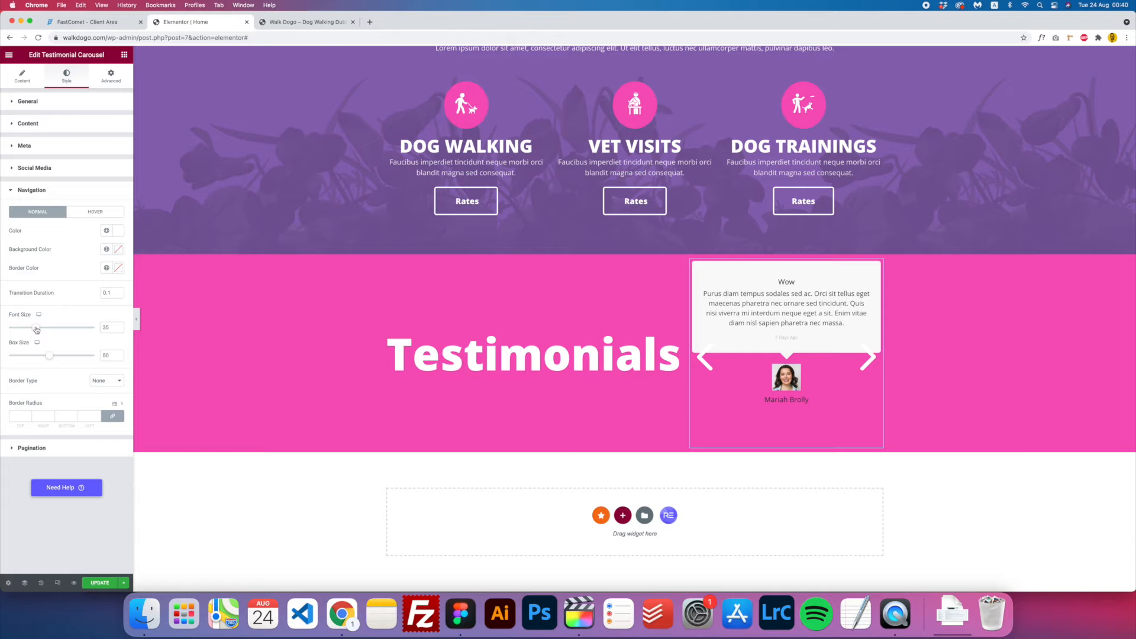
- Colour the arrows with the Extra global dark purple and preview the other testimonials
click(119, 230)
click(106, 230)
click(33, 333)
click(865, 357)
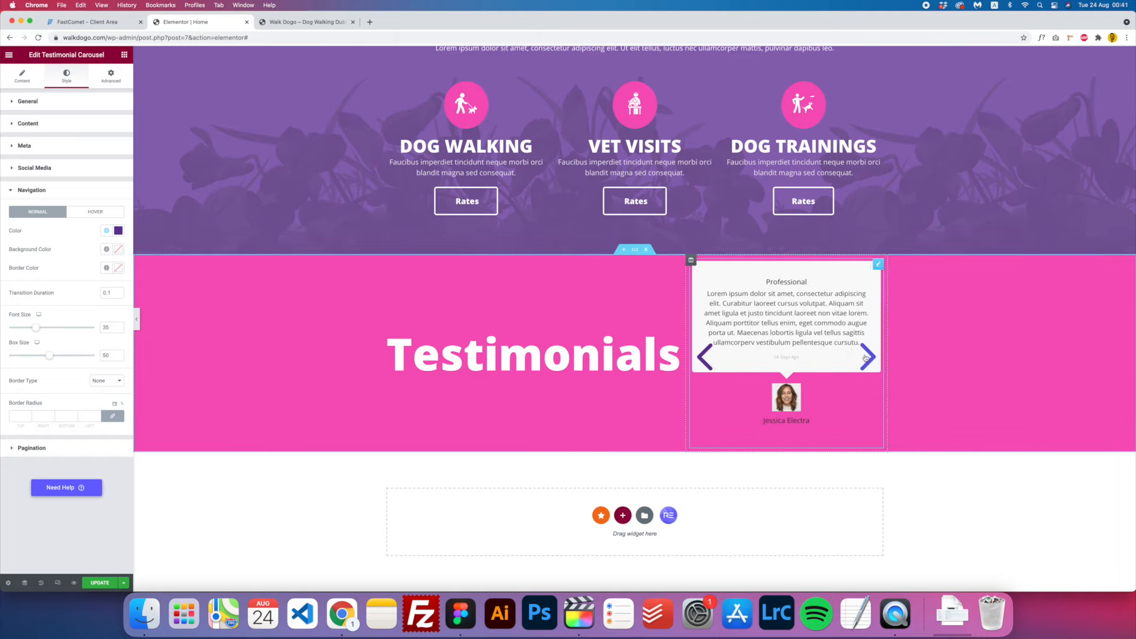
click(865, 357)
click(866, 359)
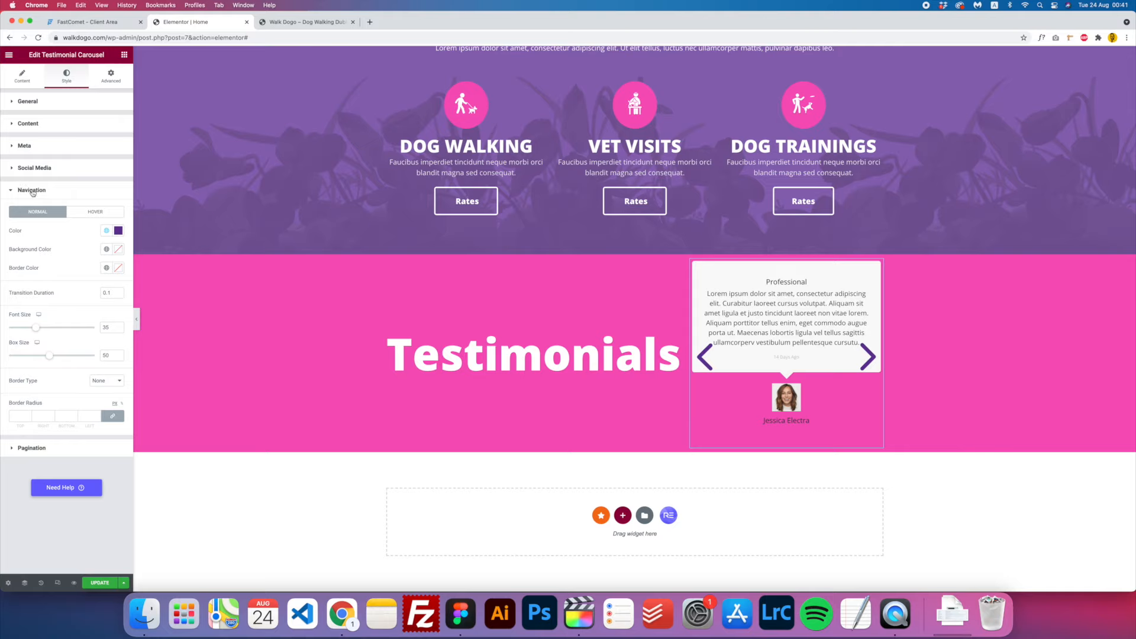
- Make testimonial titles weight 900, size 25 and uppercase
click(29, 125)
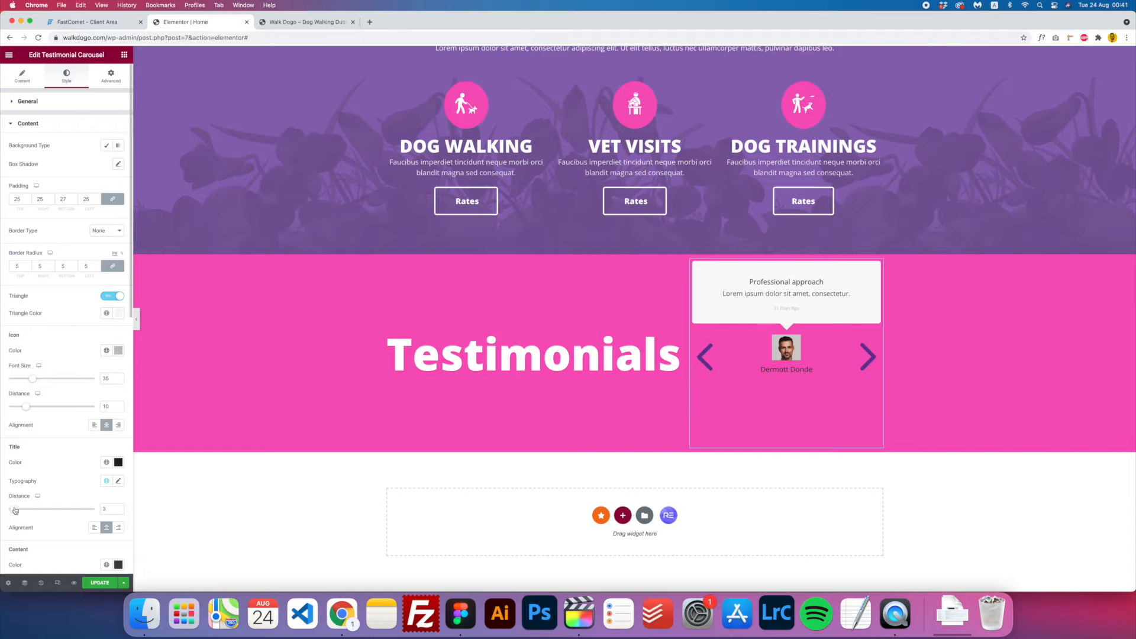
click(119, 481)
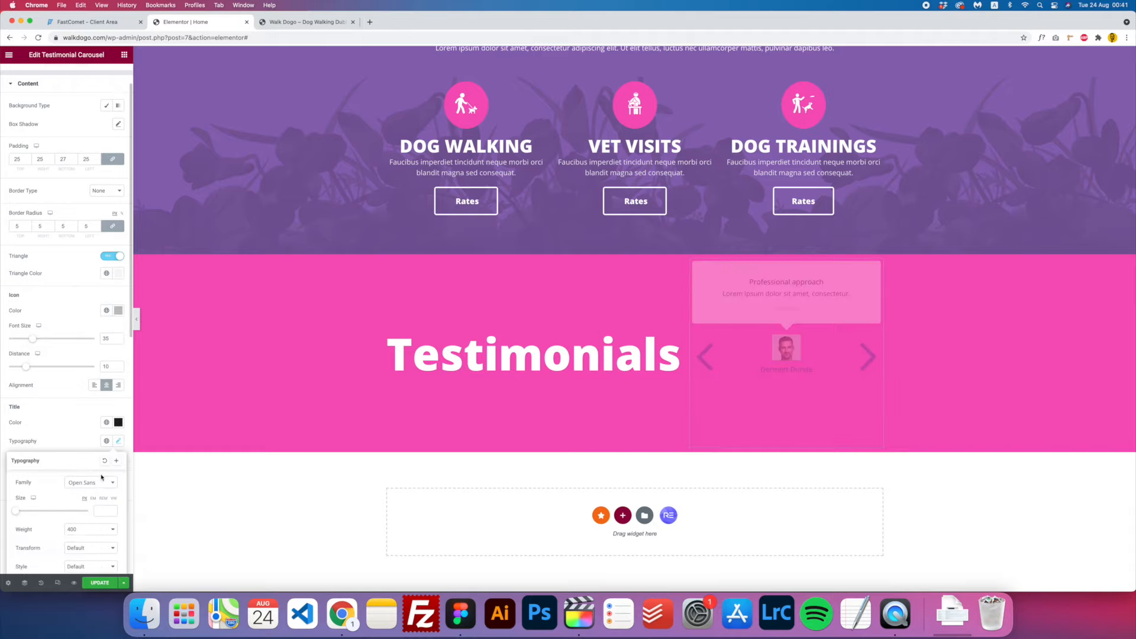
scroll(89, 368, down, 5)
click(89, 369)
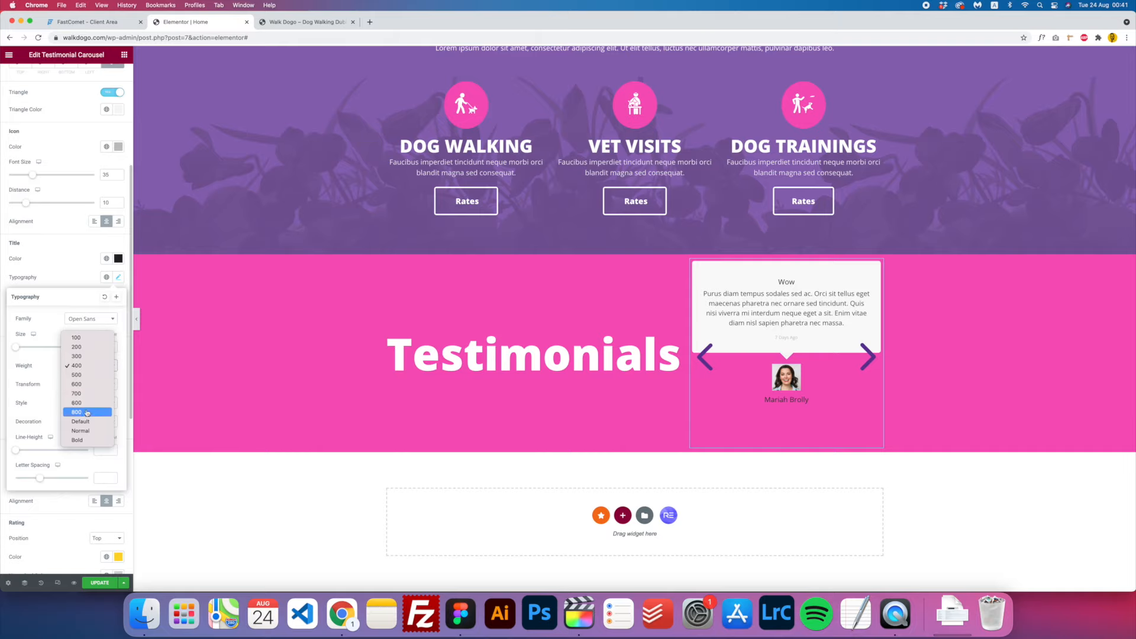
click(84, 413)
drag(16, 348, 25, 349)
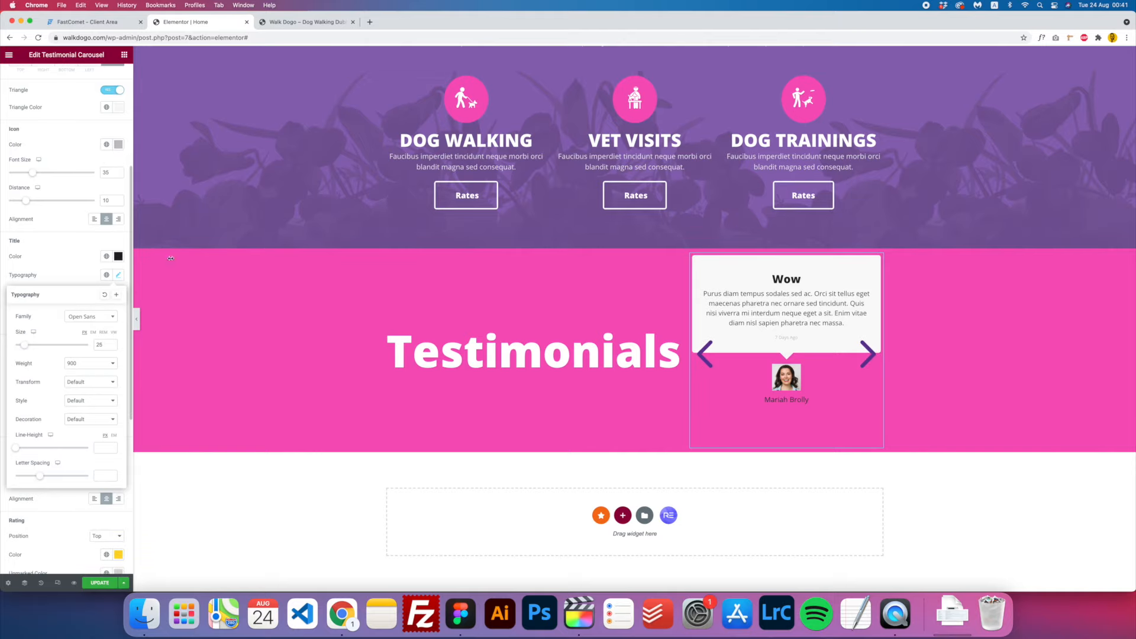
click(84, 385)
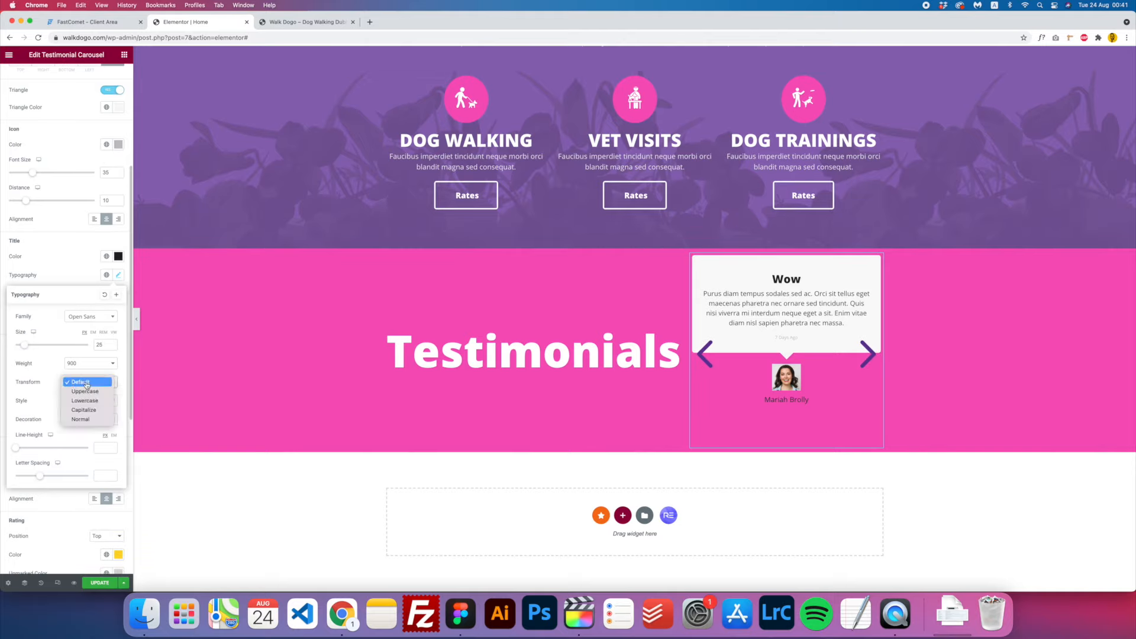
click(90, 391)
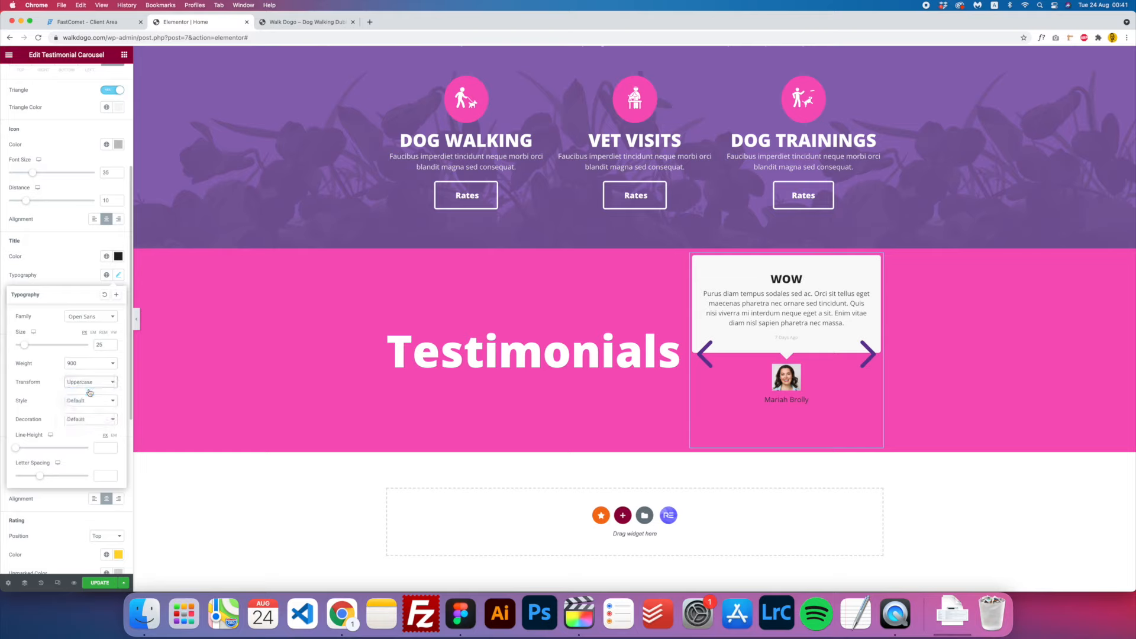
click(863, 349)
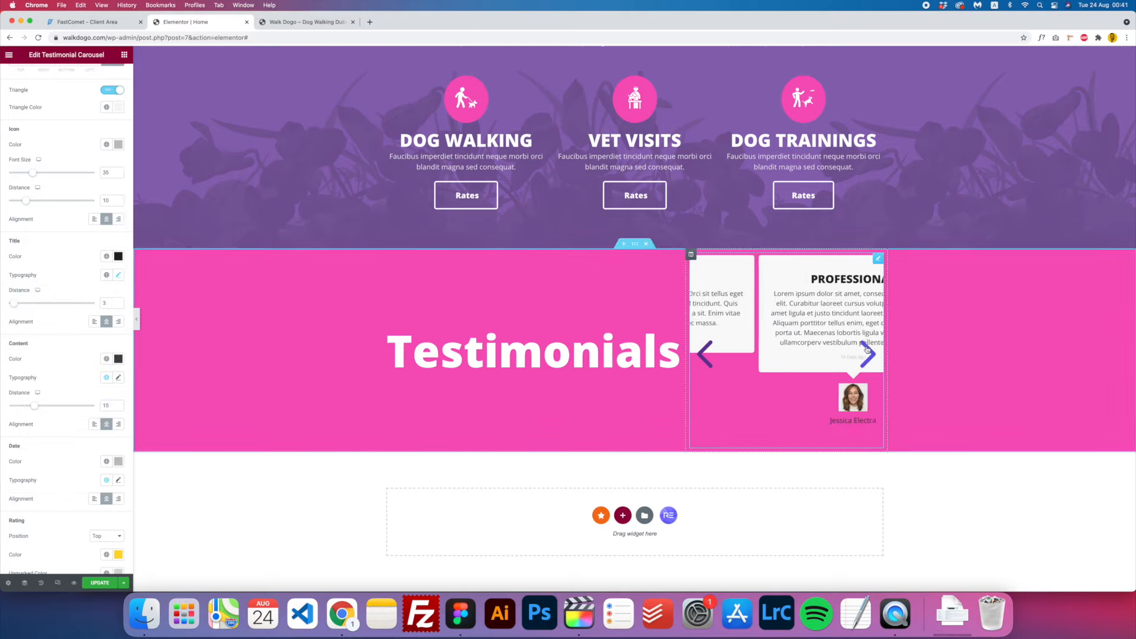
click(864, 350)
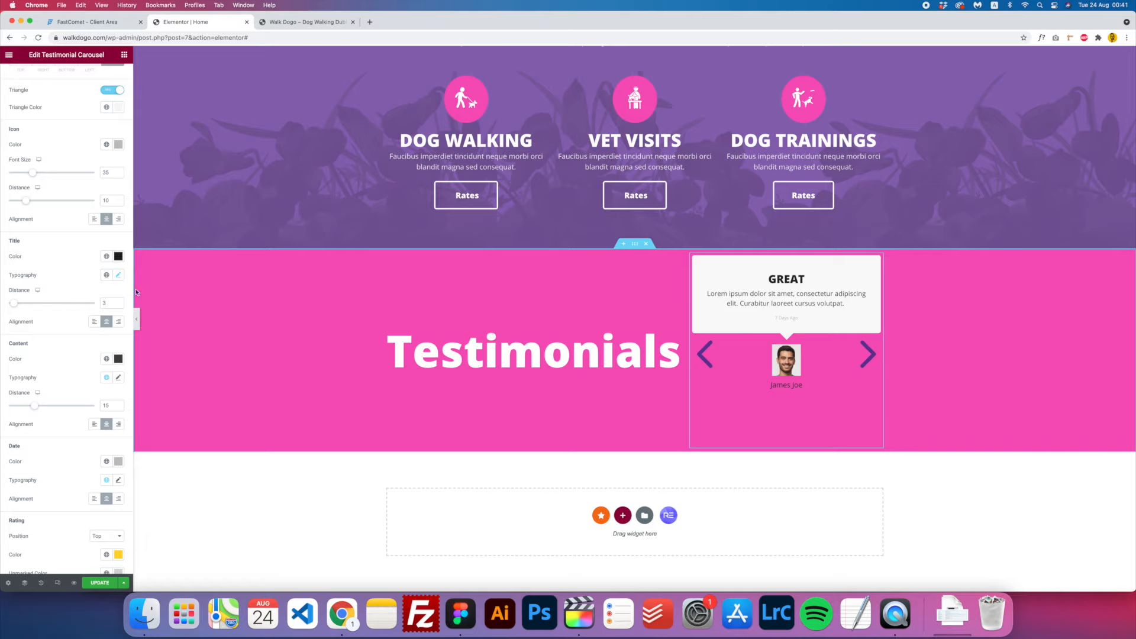
- Colour testimonial titles Accent pink, then update the page and view it live
click(107, 256)
click(27, 343)
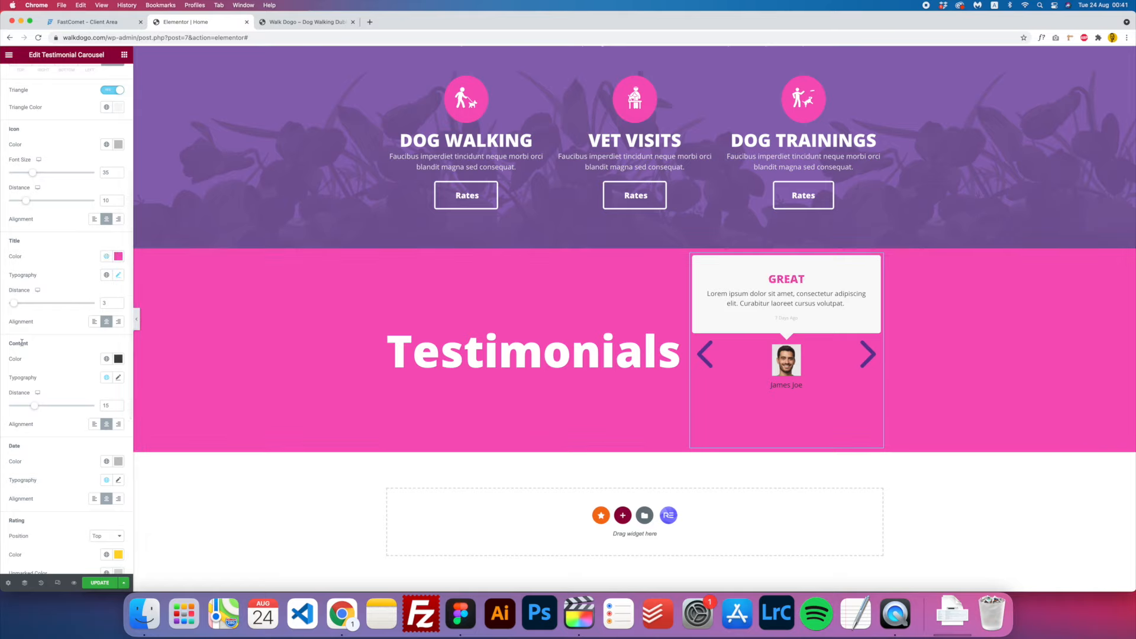
click(869, 355)
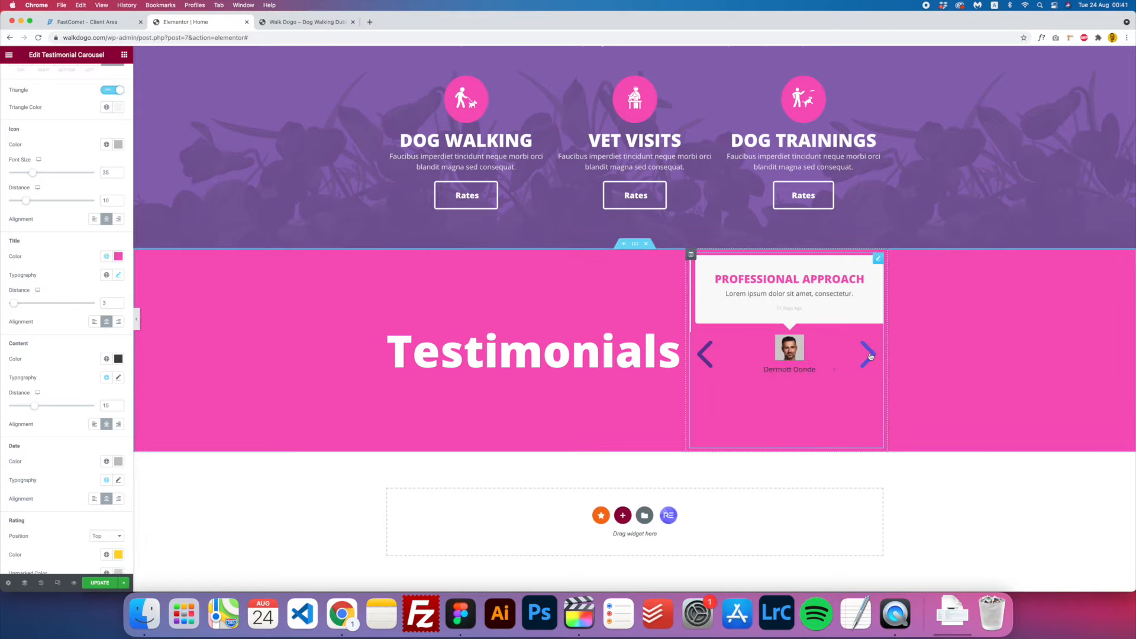
click(869, 355)
click(868, 355)
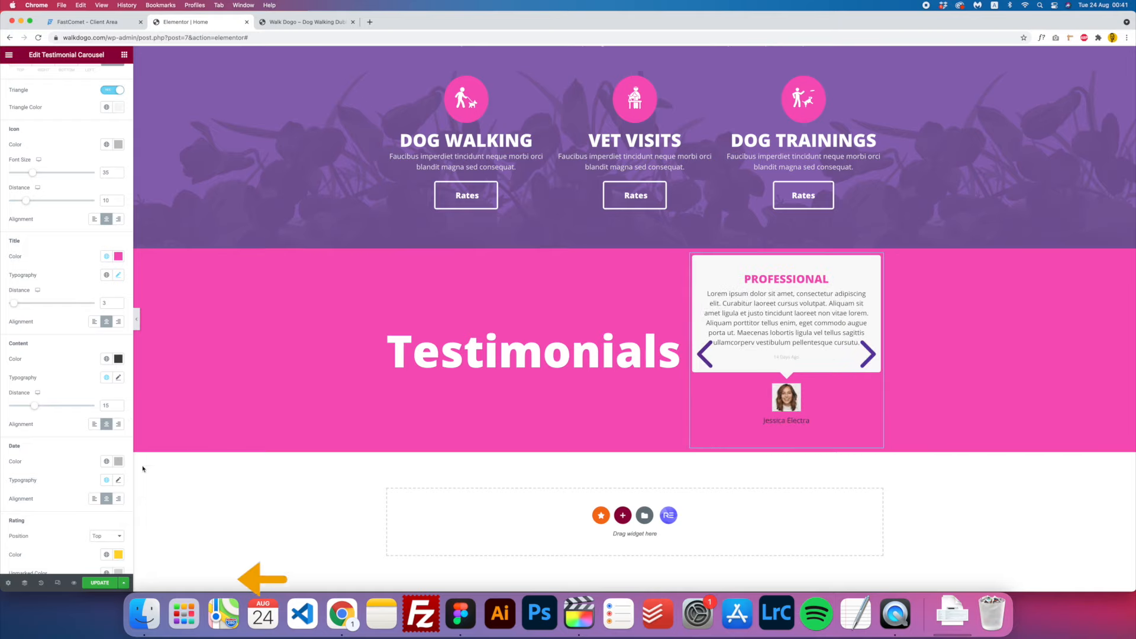
click(103, 586)
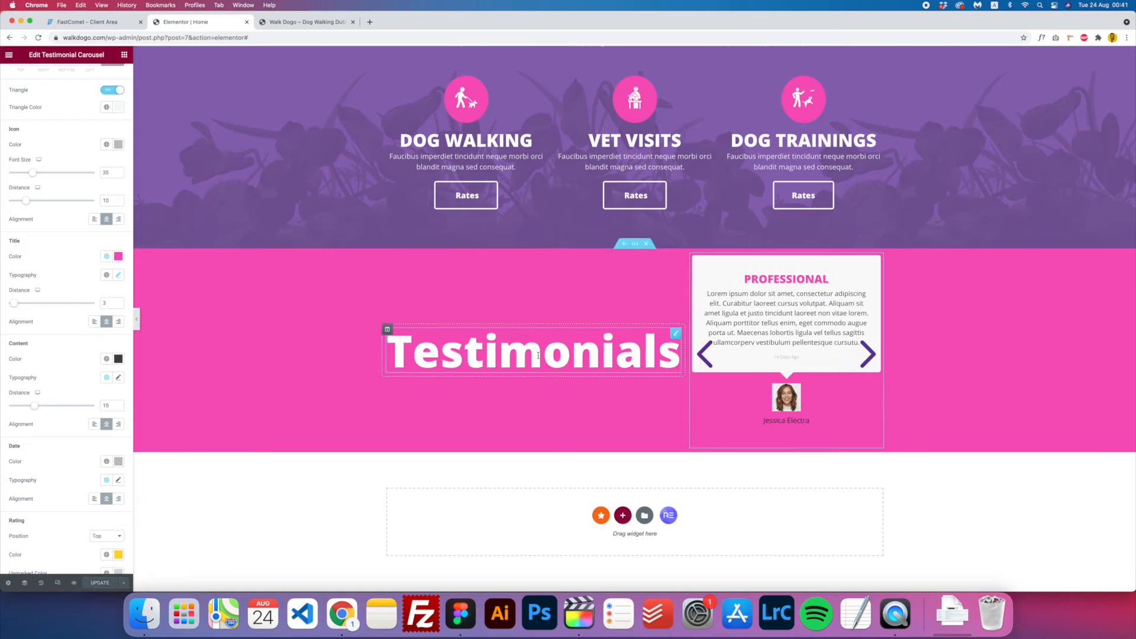
click(297, 25)
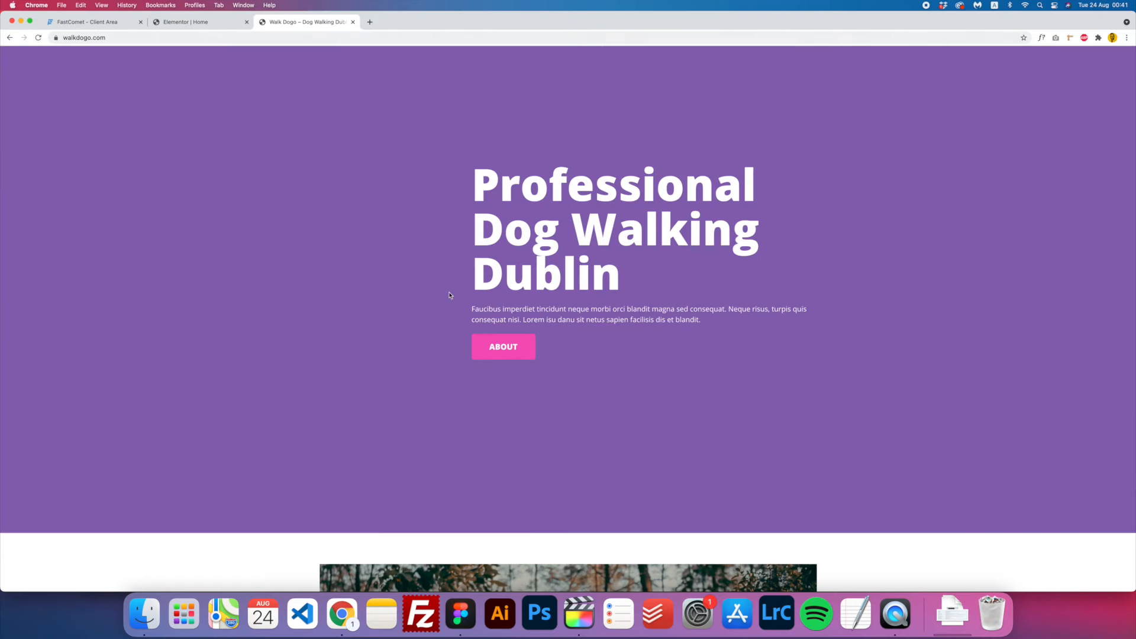
- Step through the testimonials on the live walkdogo.com homepage
scroll(449, 296, down, 5)
scroll(449, 296, down, 10)
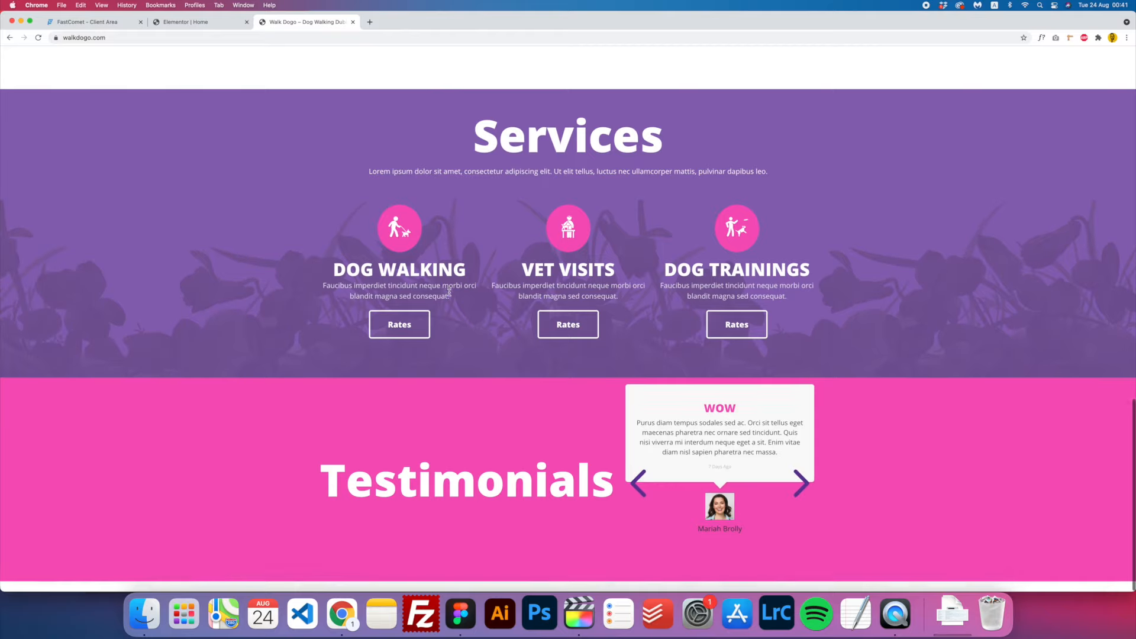
click(799, 490)
click(799, 490)
click(800, 490)
click(799, 490)
click(796, 491)
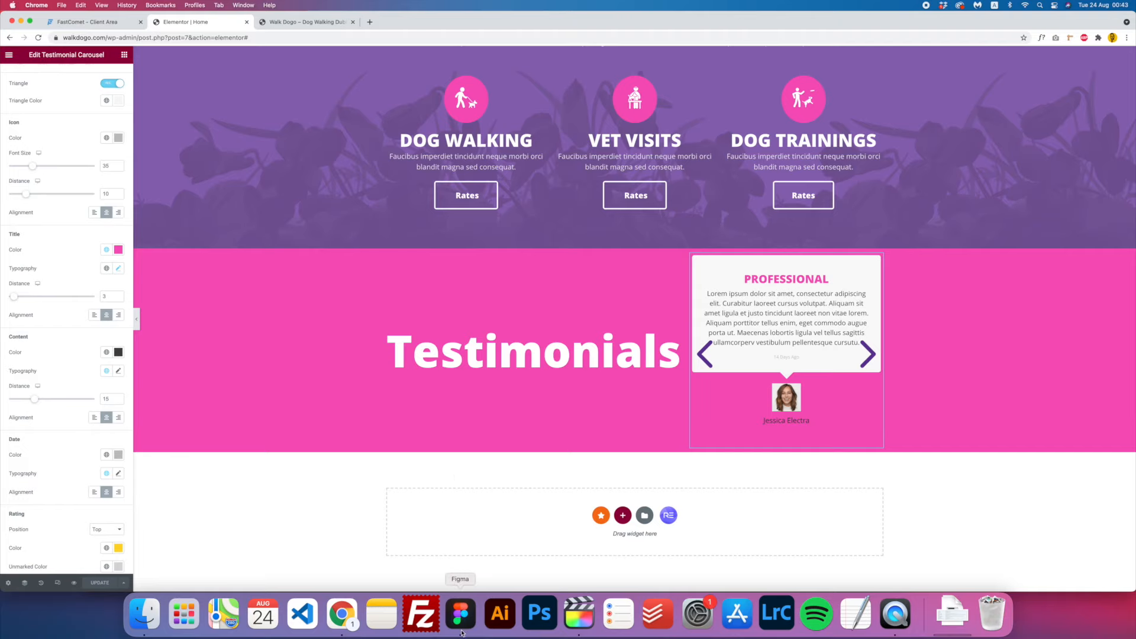
- Check the Figma design, then return to the Elementor editor's widget list
click(461, 627)
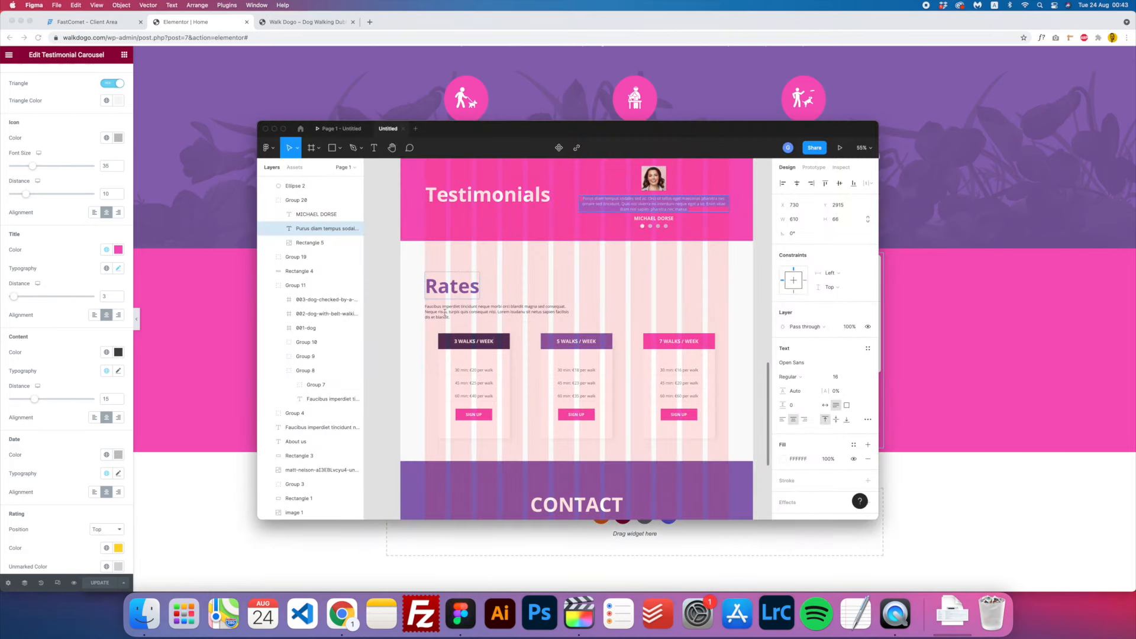
click(214, 382)
scroll(214, 355, up, 6)
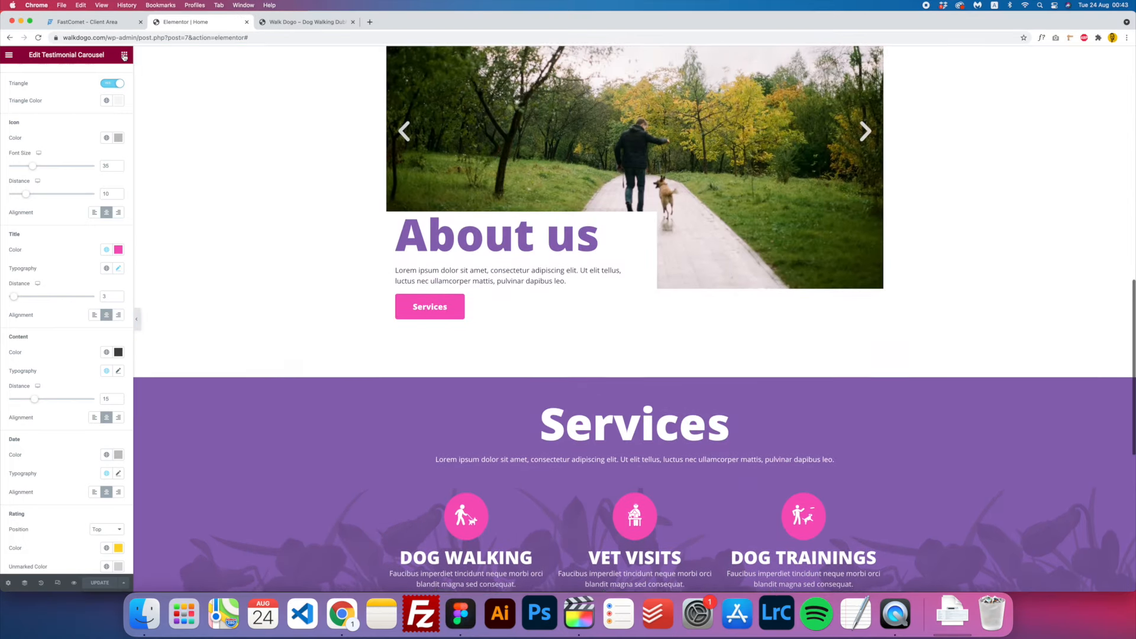
click(124, 55)
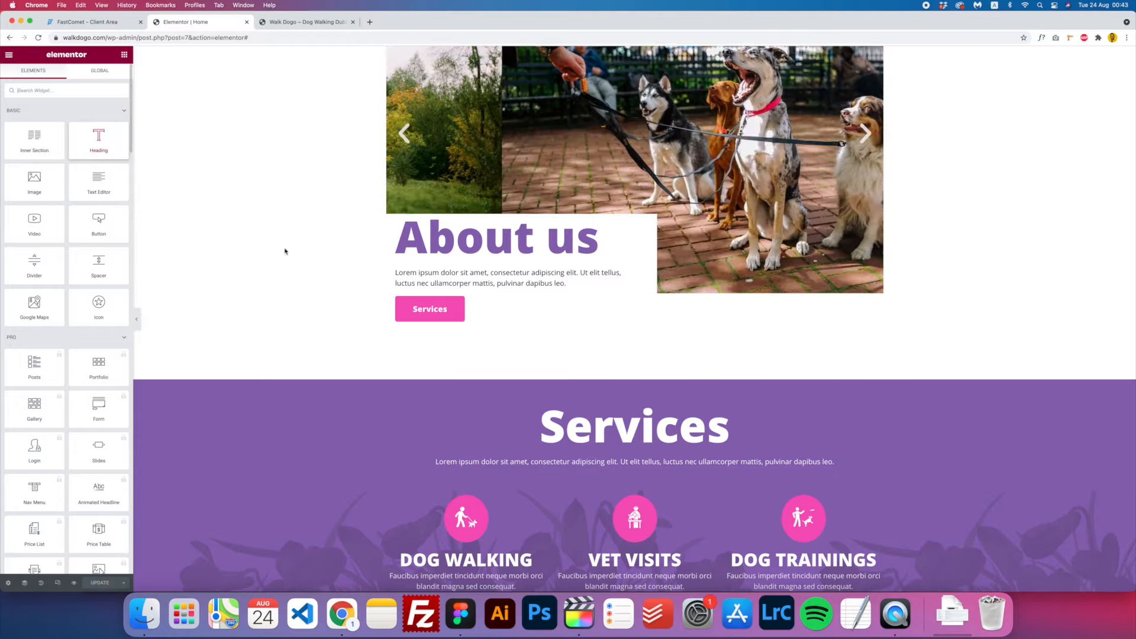
- Start a new section below Testimonials and compare the page against the Figma design
scroll(640, 527, down, 7)
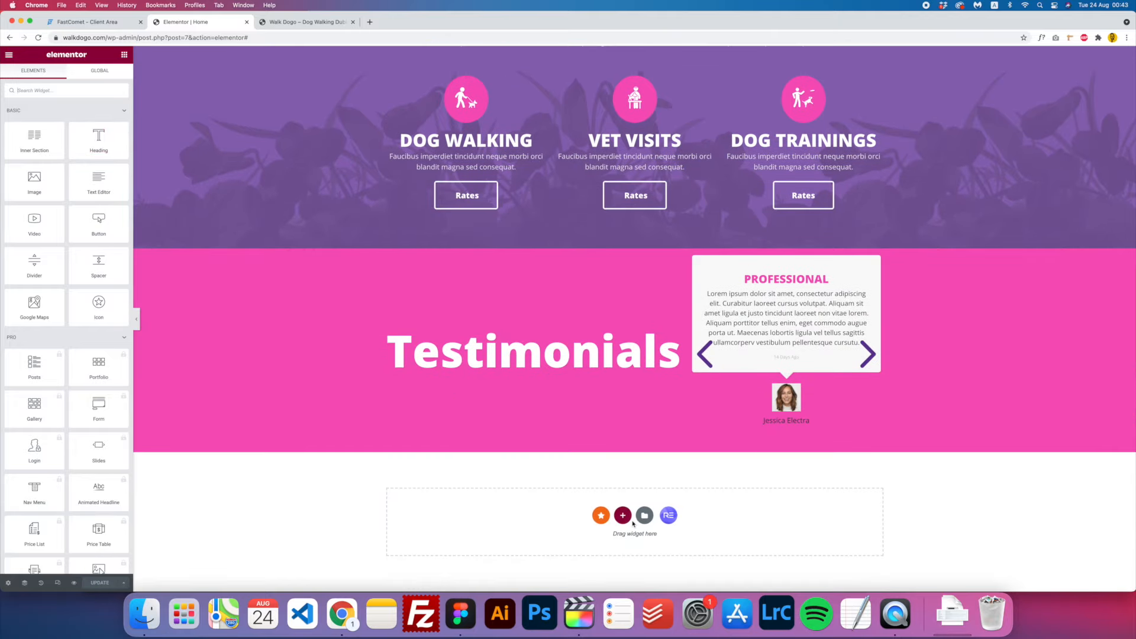
click(622, 518)
scroll(562, 465, up, 7)
scroll(561, 463, down, 7)
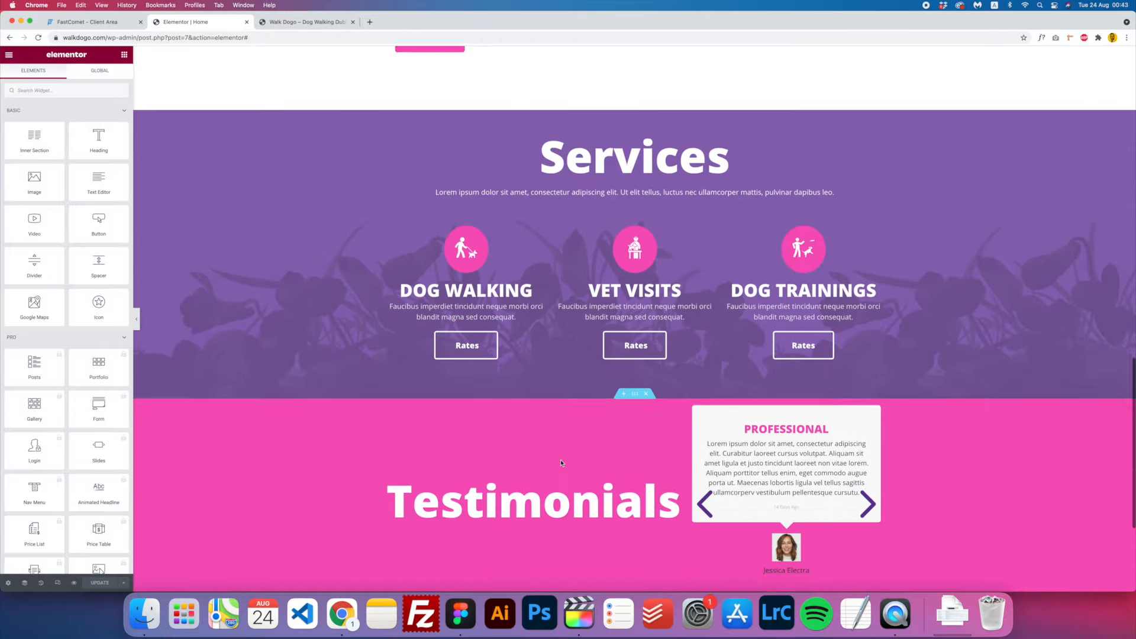
click(460, 613)
click(216, 385)
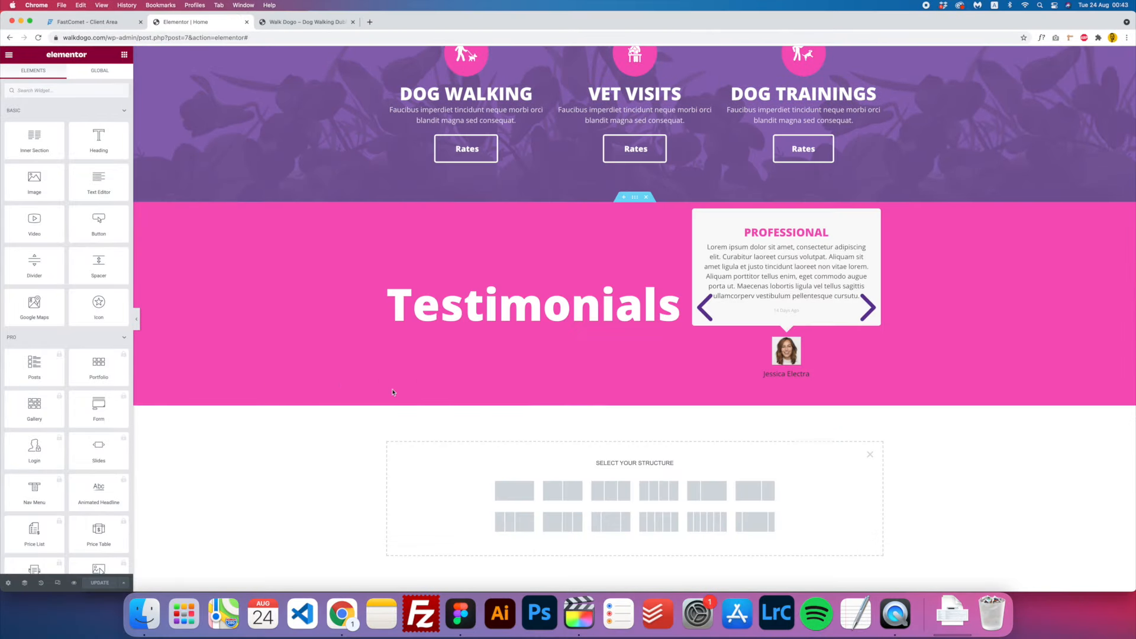
scroll(612, 278, up, 5)
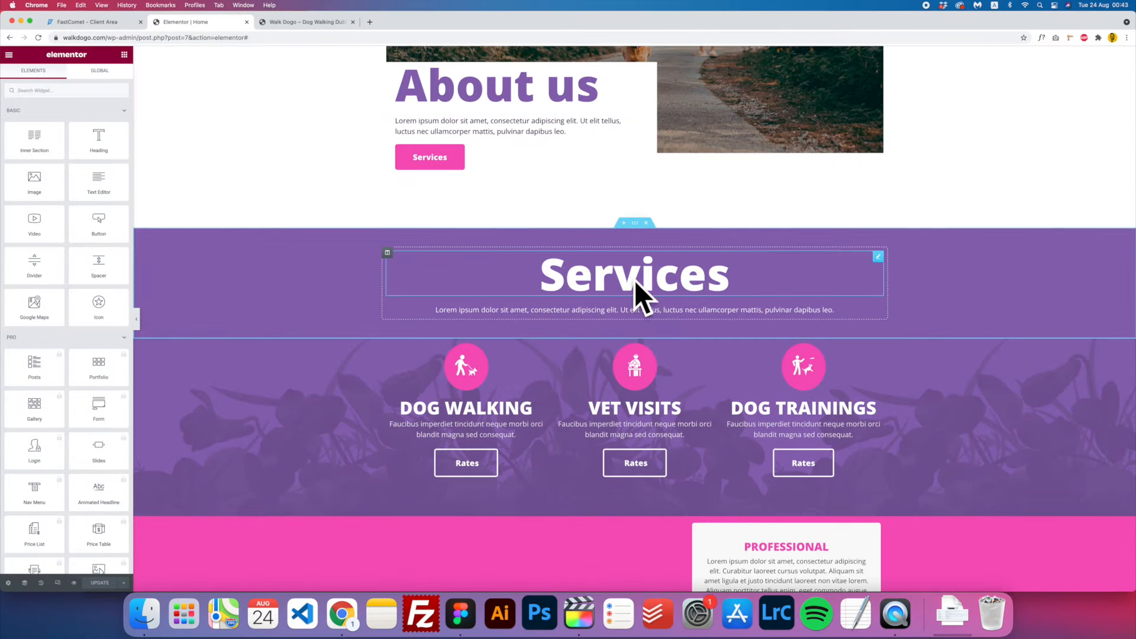
scroll(634, 279, down, 5)
scroll(634, 279, up, 5)
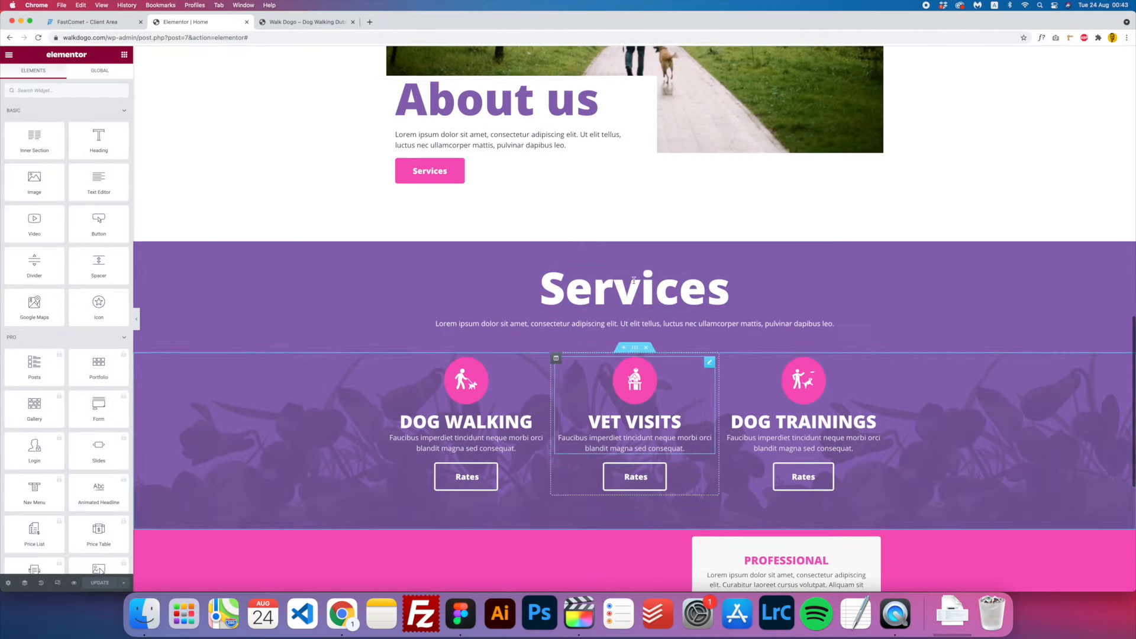
scroll(633, 280, up, 1)
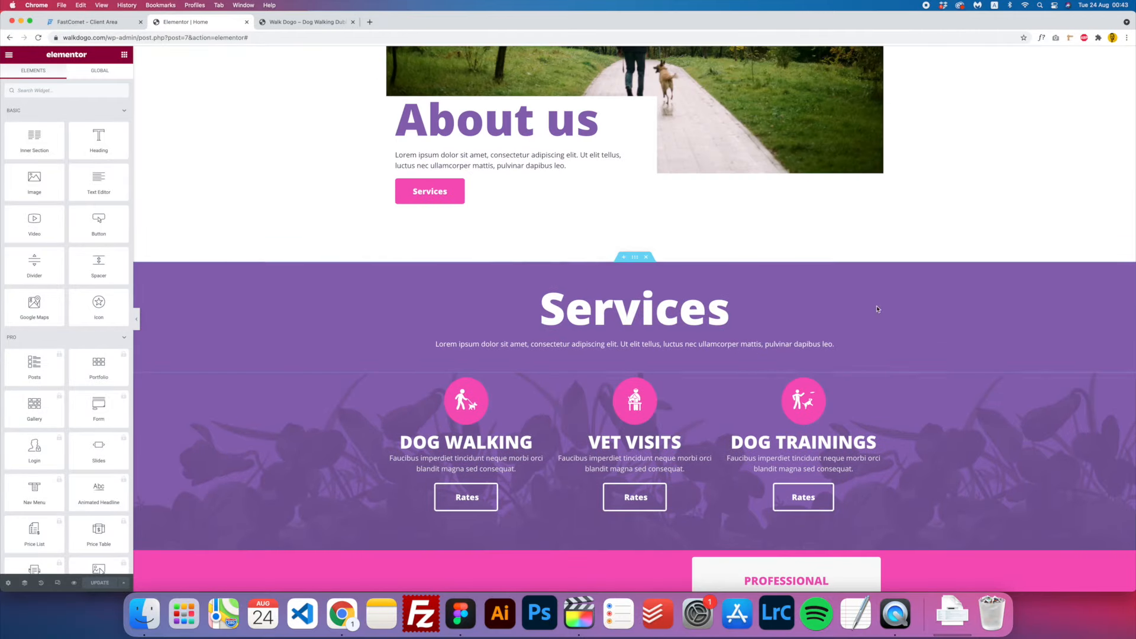
- Copy the Services section and paste it below Testimonials
right_click(635, 259)
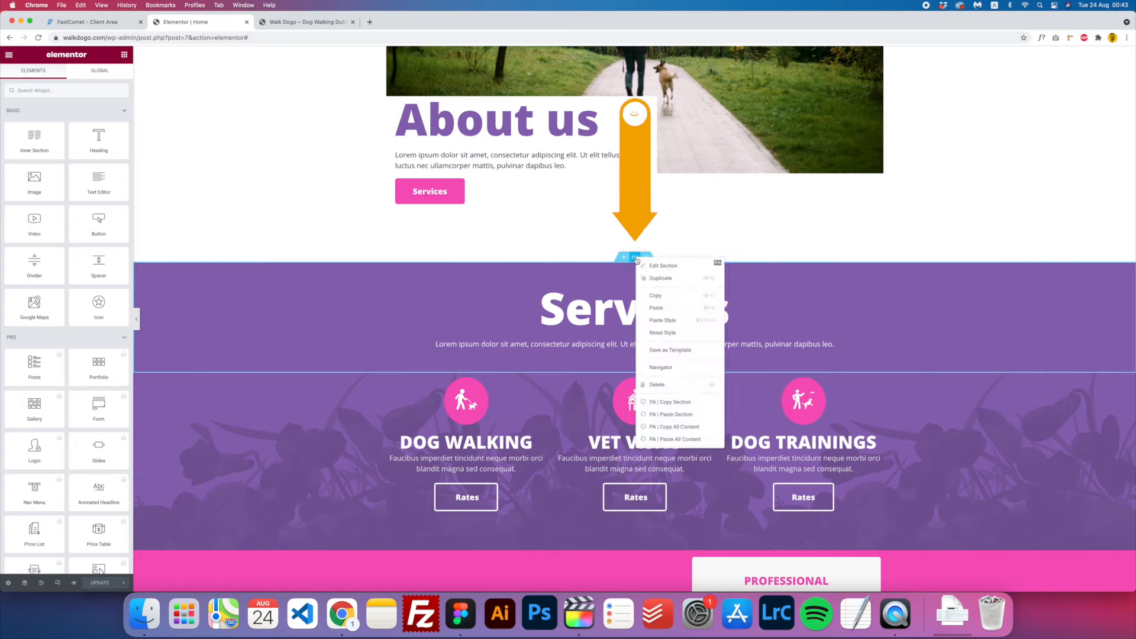
click(669, 297)
scroll(634, 431, down, 6)
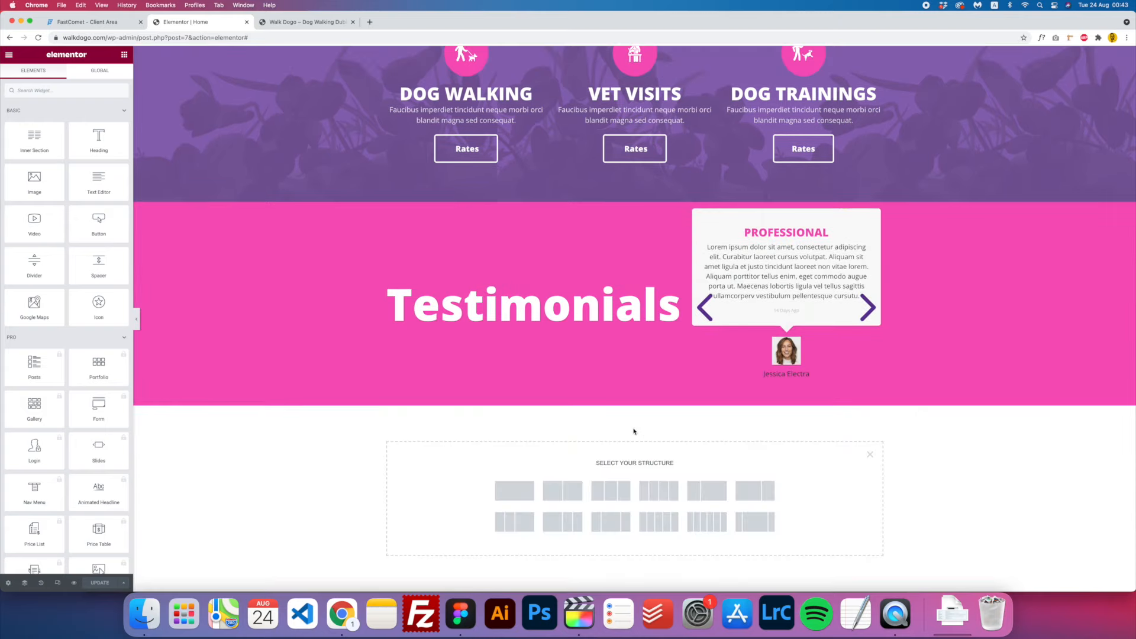
right_click(631, 435)
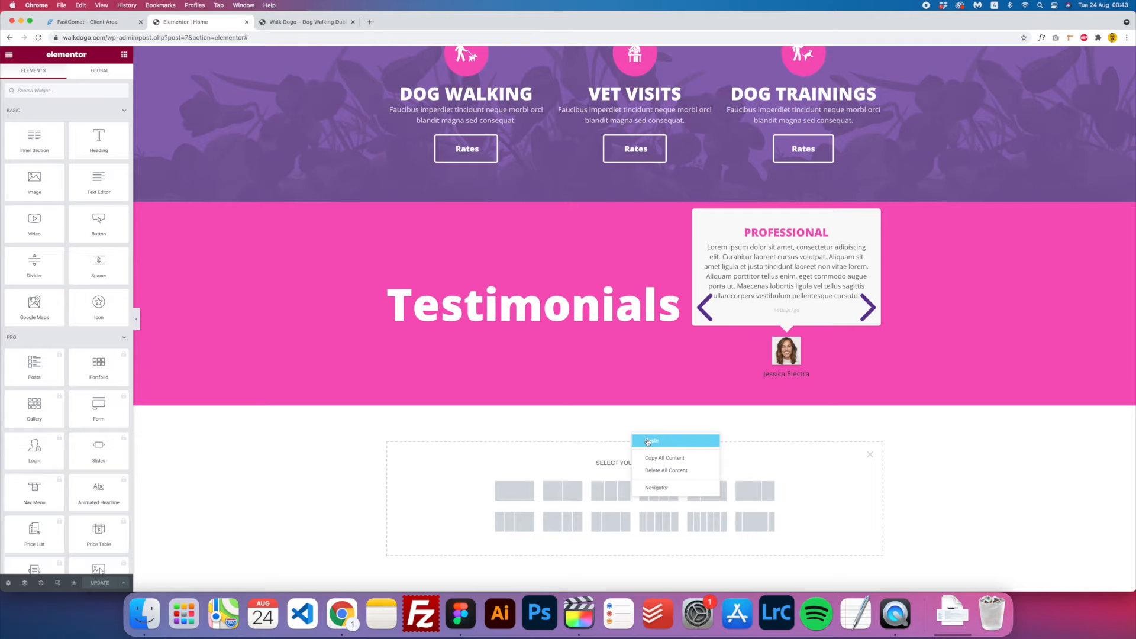
click(647, 442)
scroll(638, 351, down, 1)
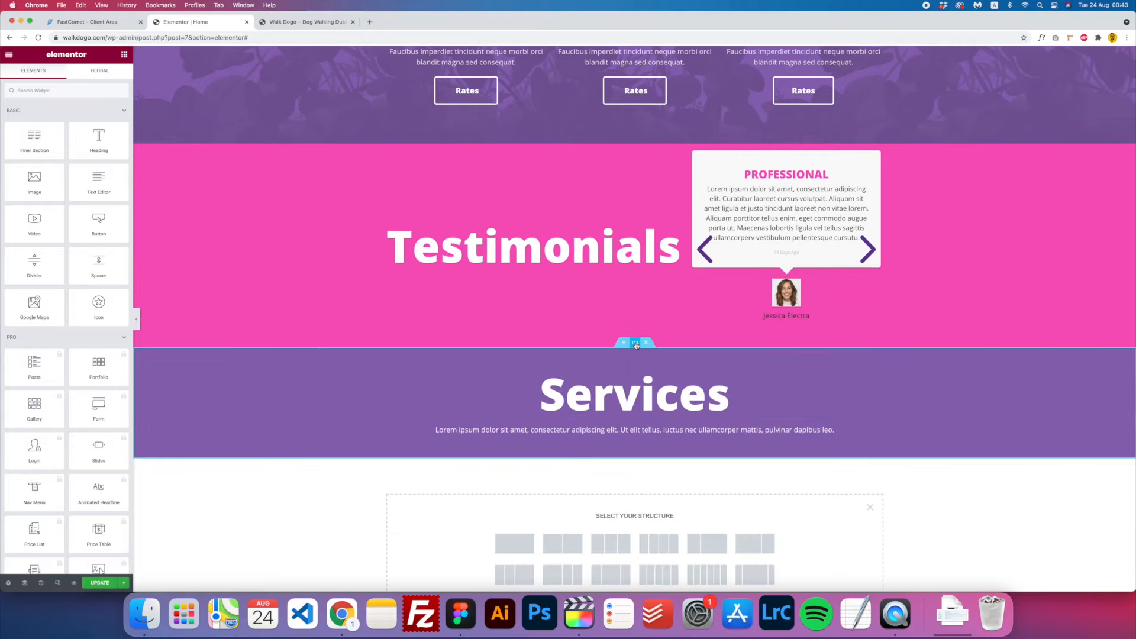
- Set the pasted section's background colour to white #FFFFFF
click(635, 344)
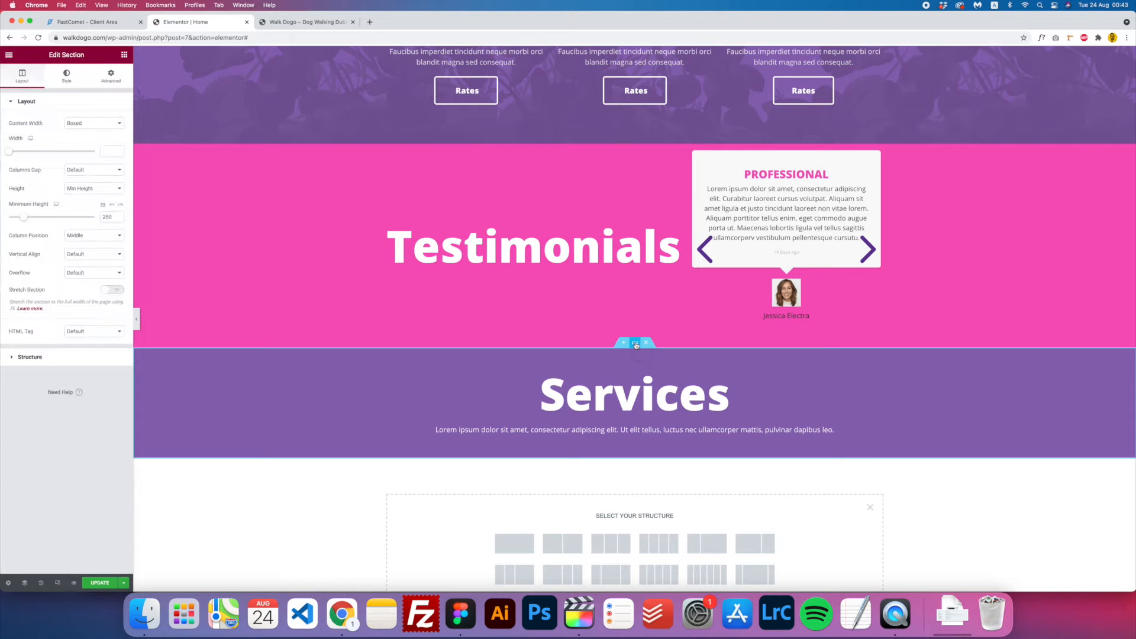
click(66, 77)
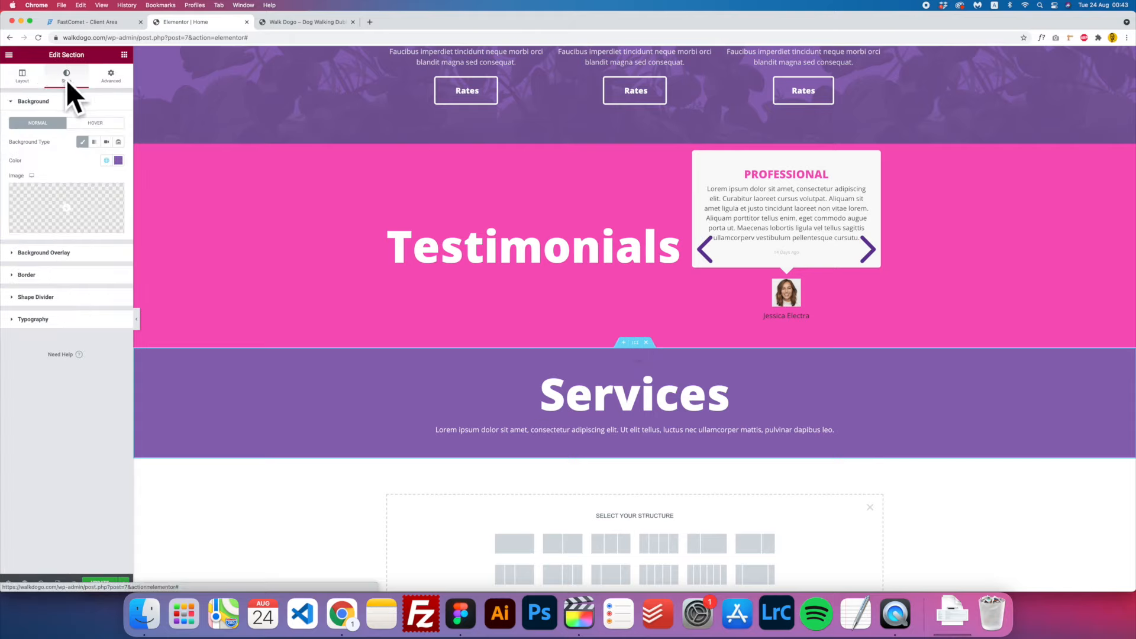
click(118, 160)
drag(51, 214, 4, 193)
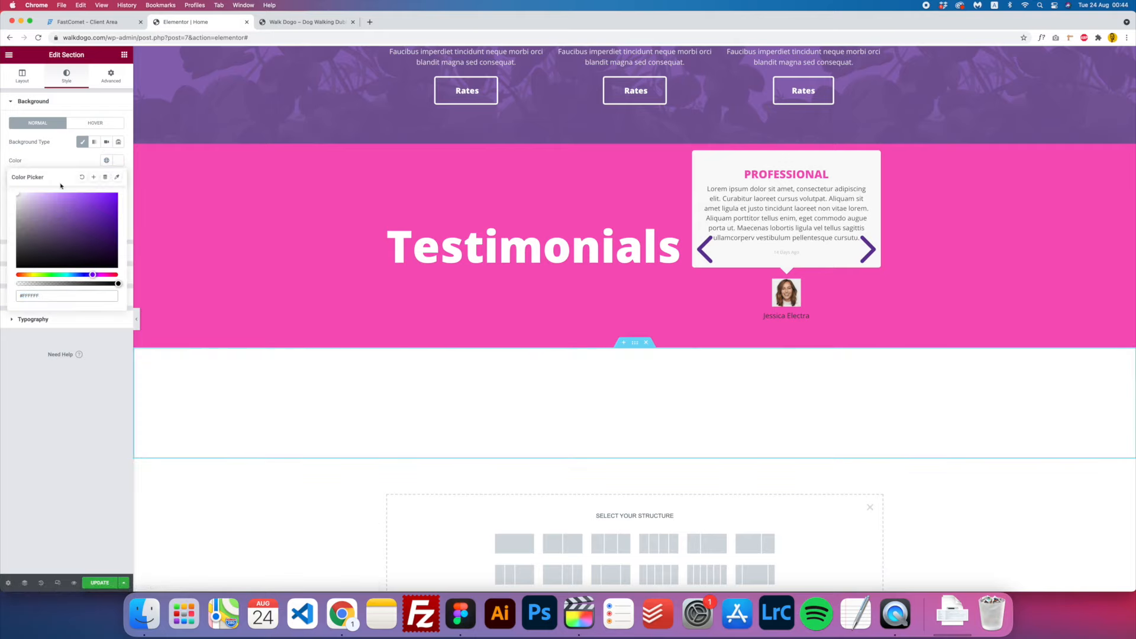
click(119, 160)
- Give the copied heading a dark global text colour
click(636, 390)
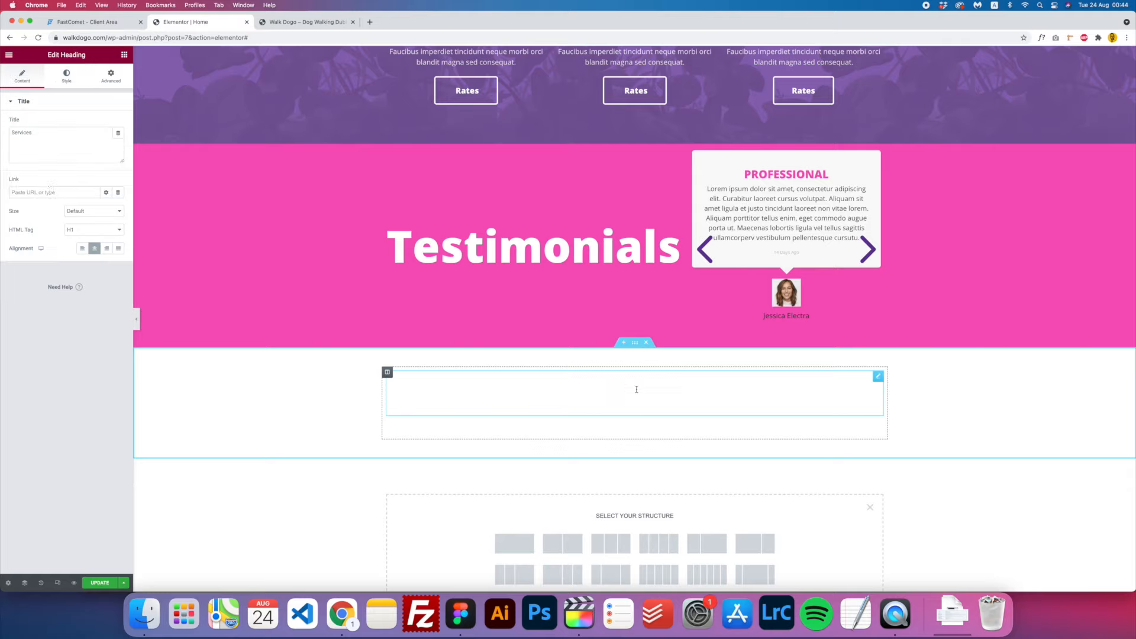
click(66, 76)
click(114, 124)
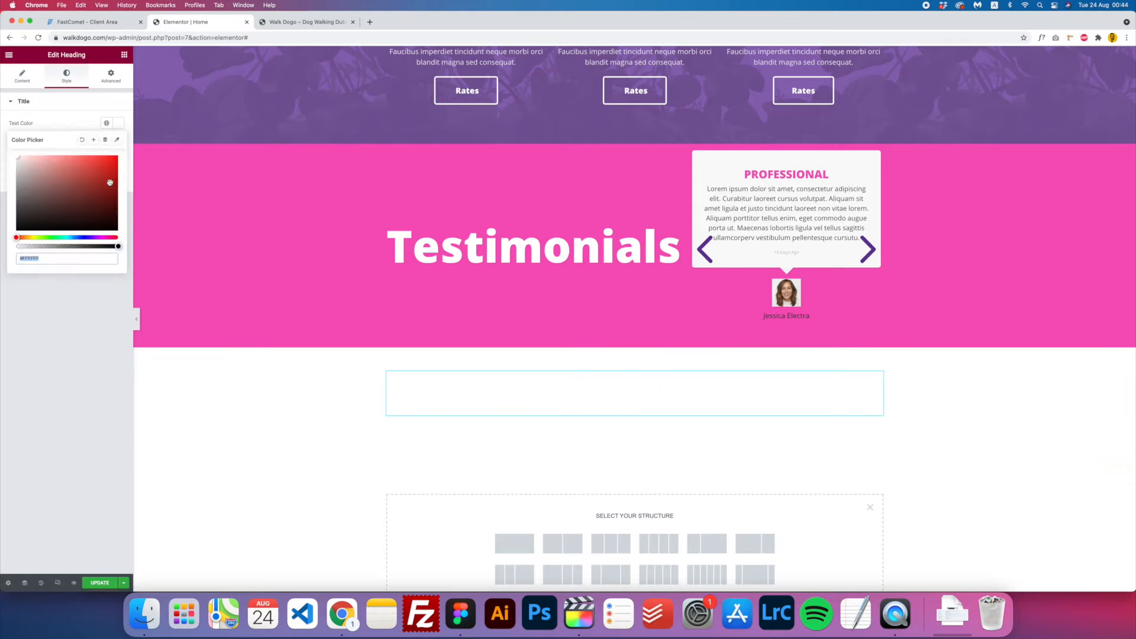
click(106, 123)
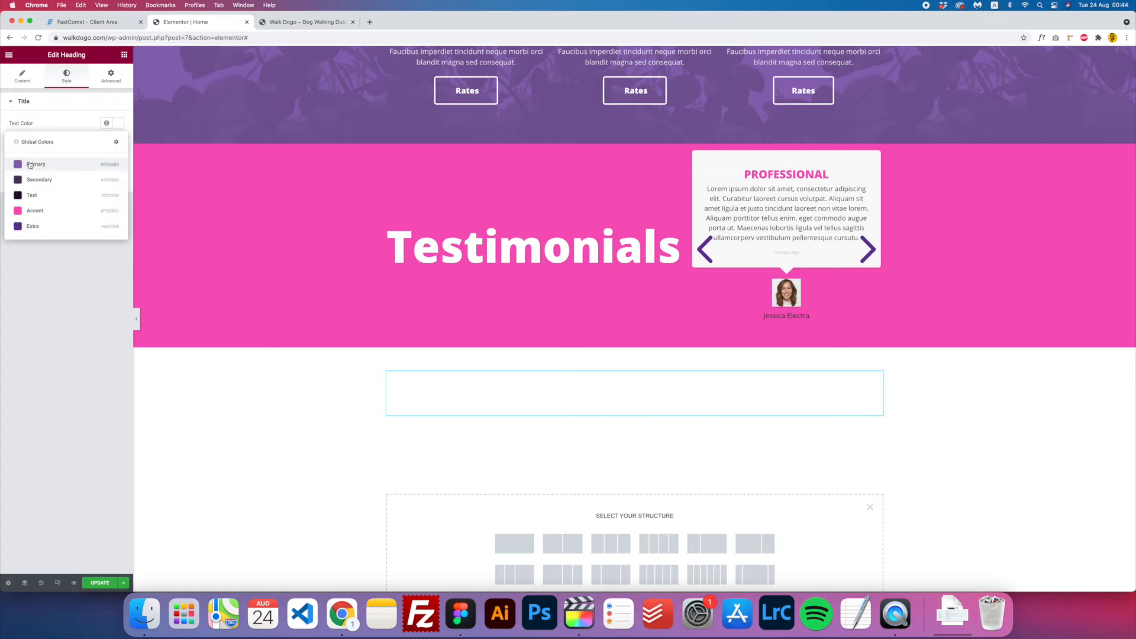
click(104, 162)
click(108, 127)
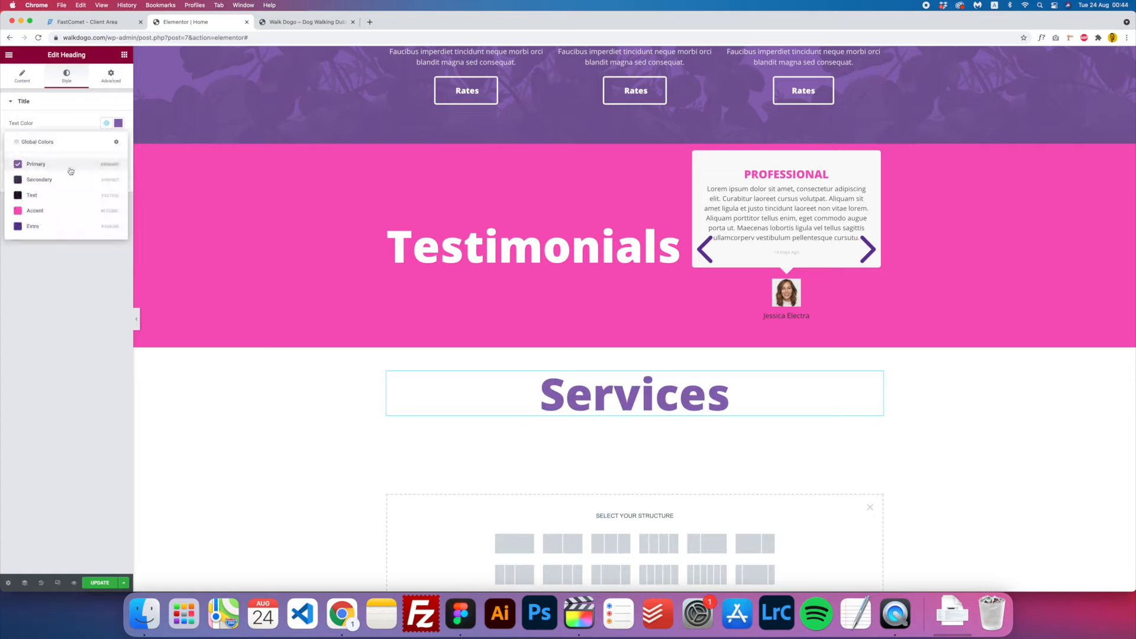
click(33, 198)
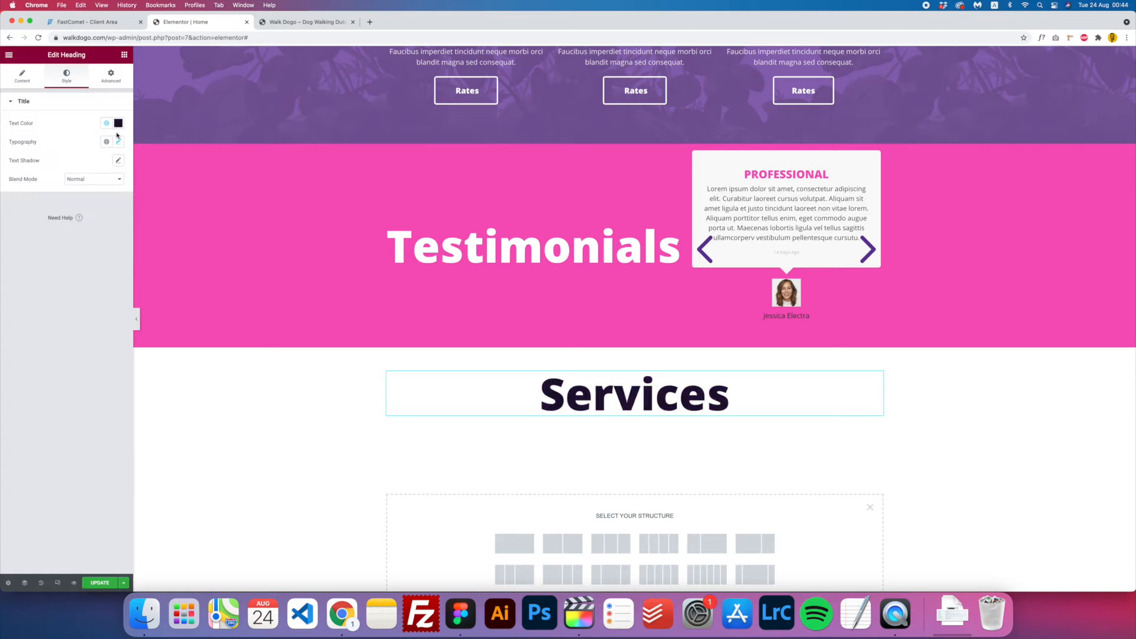
- Give the paragraph under the heading a dark global text colour
click(603, 430)
click(58, 74)
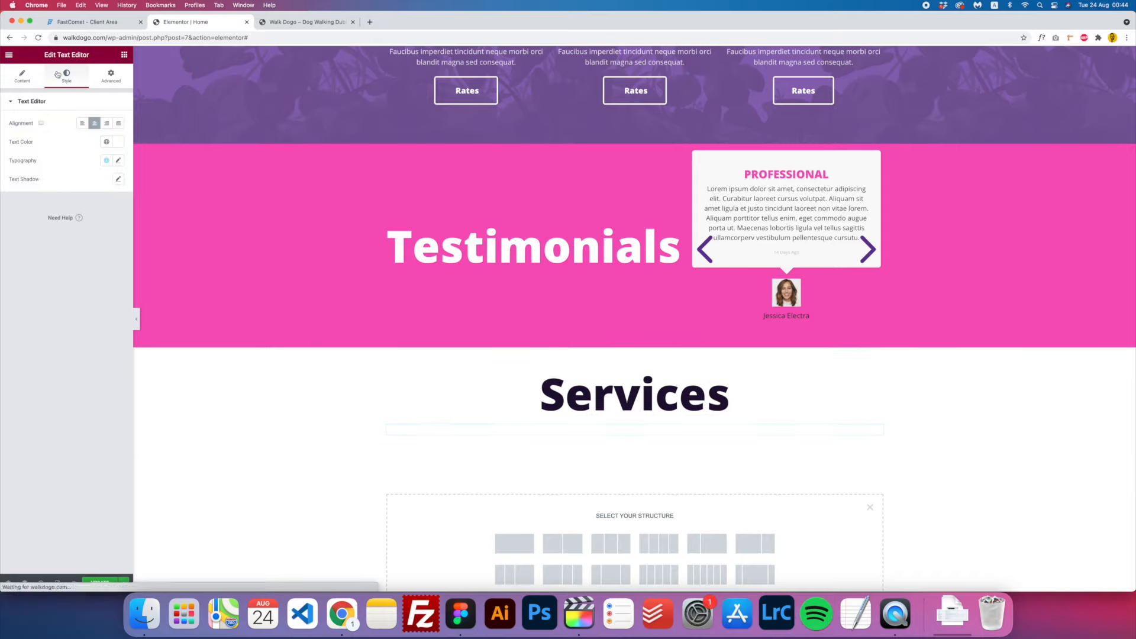
click(106, 142)
click(106, 142)
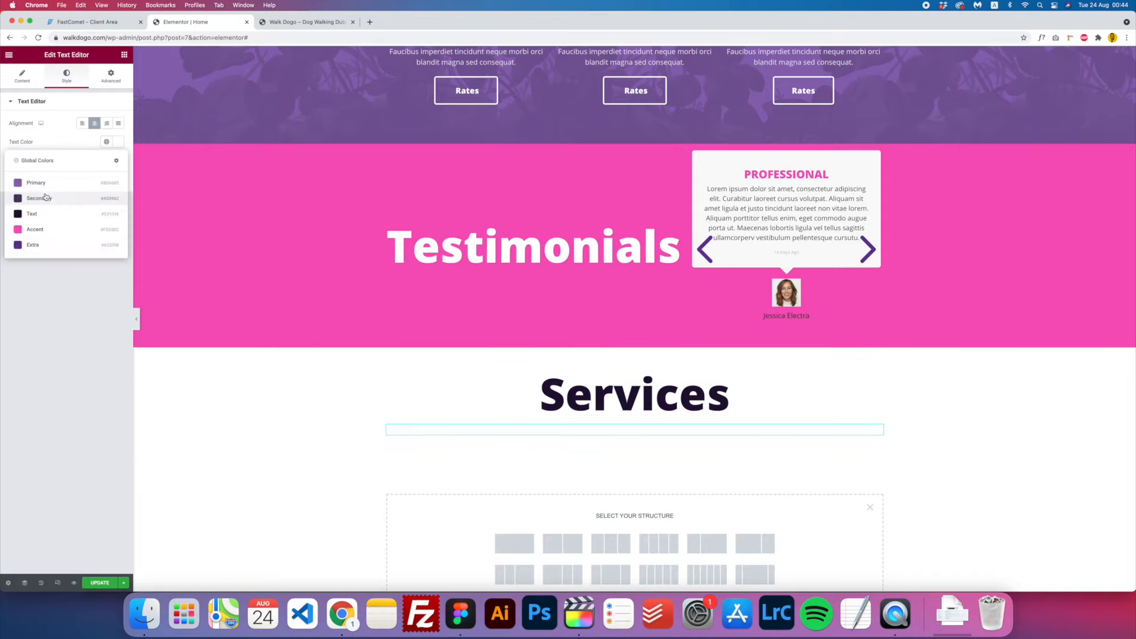
click(37, 213)
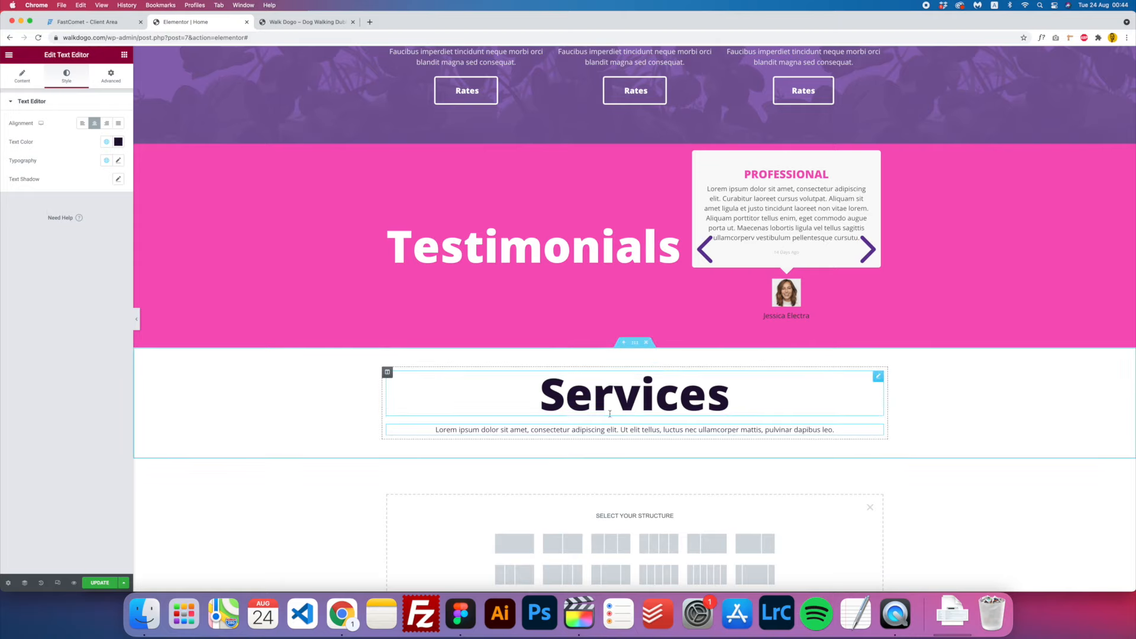
click(611, 389)
- Change the heading title to Rates and left-align it
click(22, 75)
double_click(48, 159)
text(Rates)
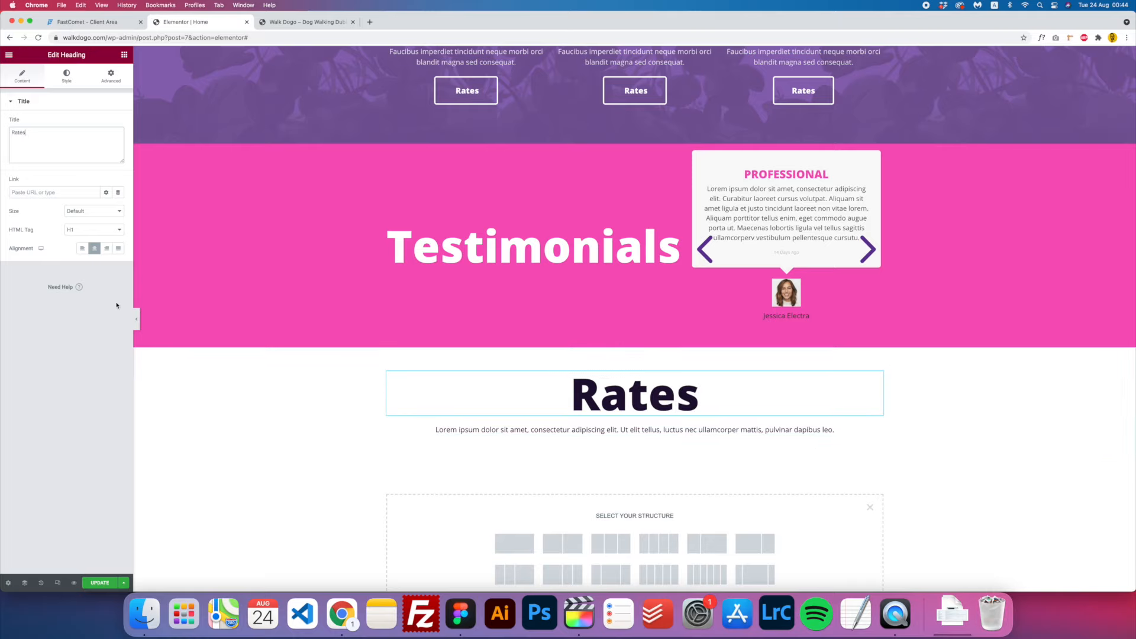
click(82, 248)
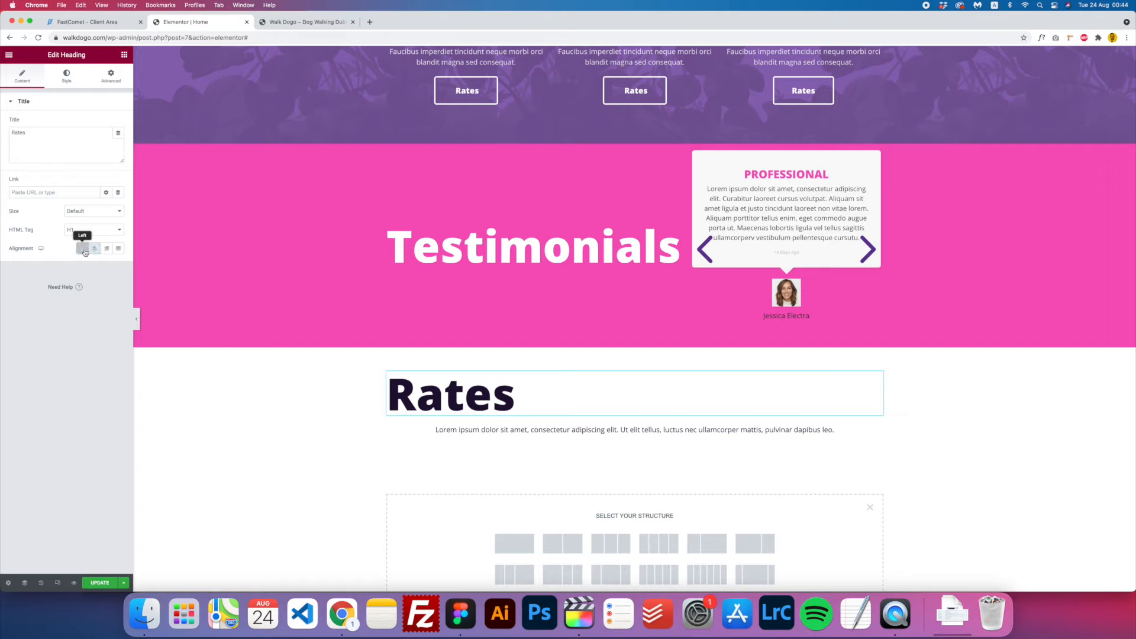
- Left-align the lorem ipsum paragraph and delete its extra sentences, leaving one
click(616, 430)
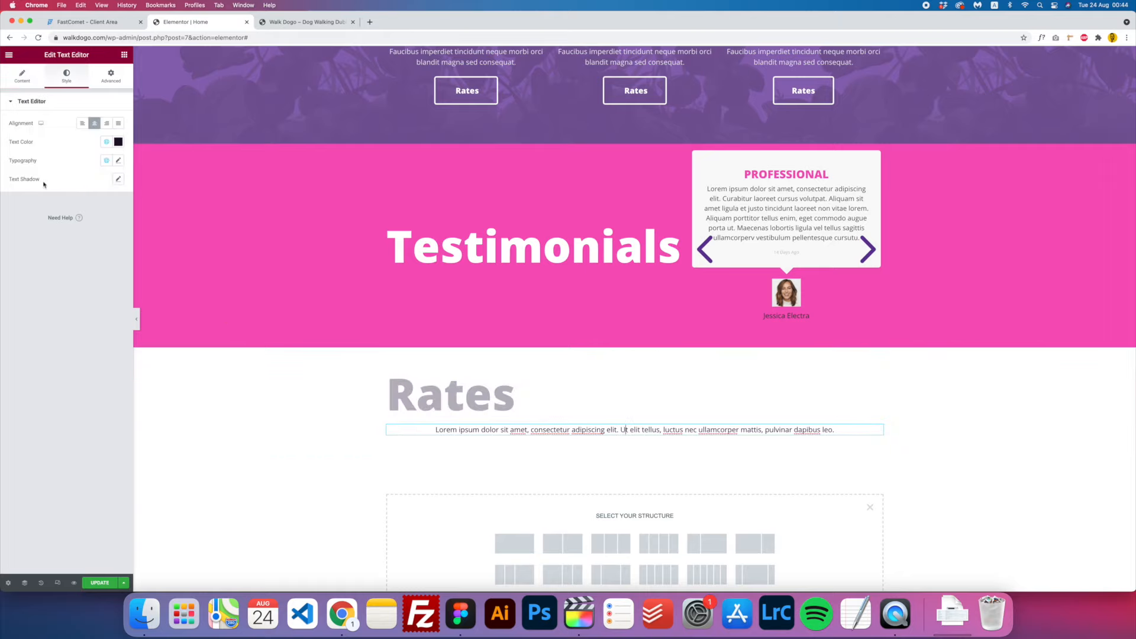
click(82, 124)
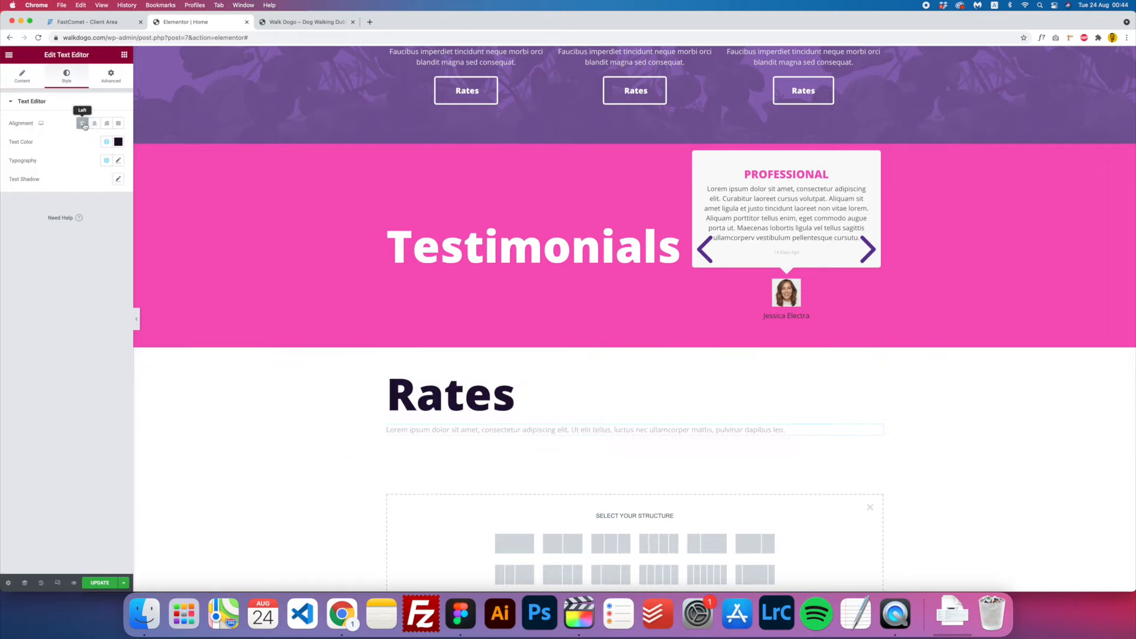
mouse_move(570, 429)
mouse_down()
mouse_move(786, 429)
mouse_move(540, 429)
mouse_move(577, 430)
mouse_up()
click(787, 429)
key(BackSpace)
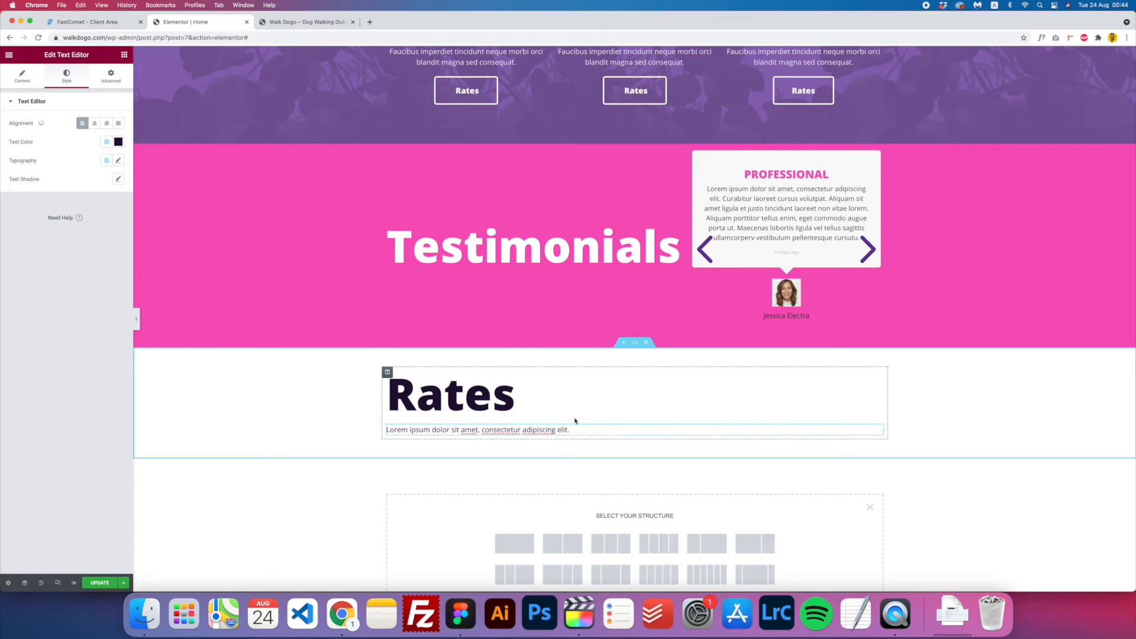
- Compare with the Figma design and scroll through the Elementor page
click(460, 614)
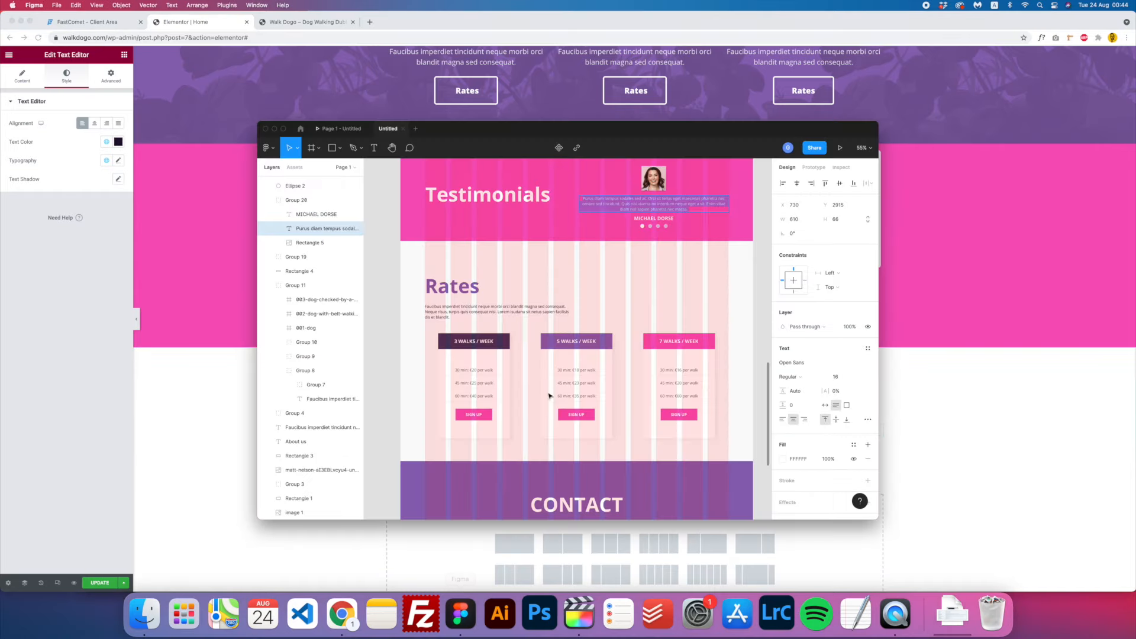
key(super+Tab)
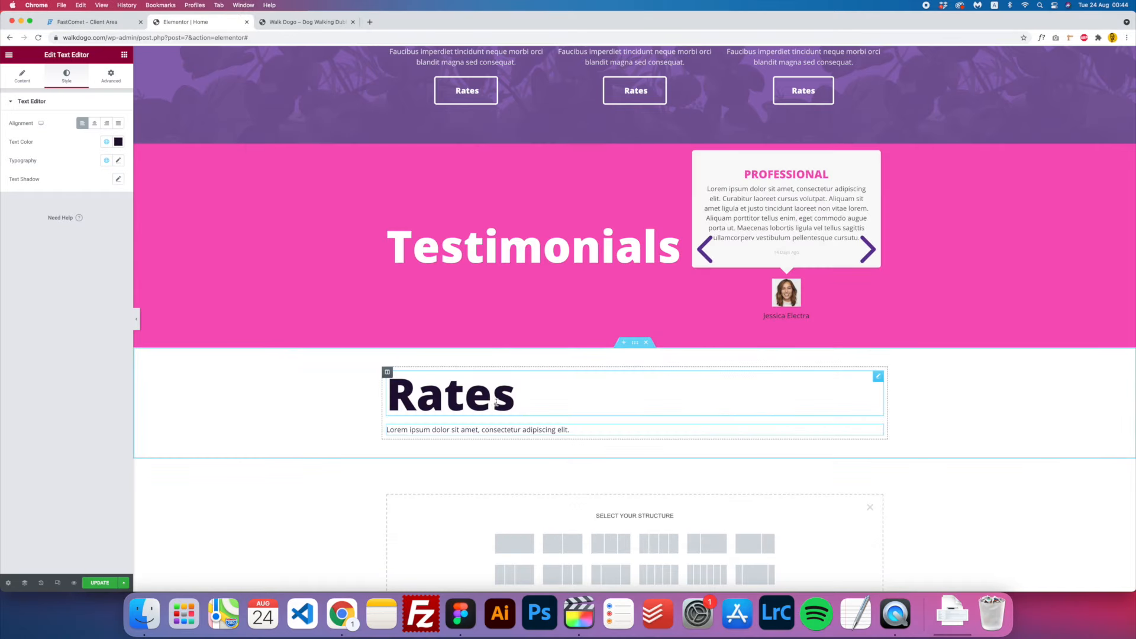
scroll(497, 403, down, 1)
scroll(503, 400, up, 6)
scroll(503, 403, down, 6)
scroll(504, 403, up, 8)
scroll(503, 404, down, 3)
scroll(504, 405, up, 10)
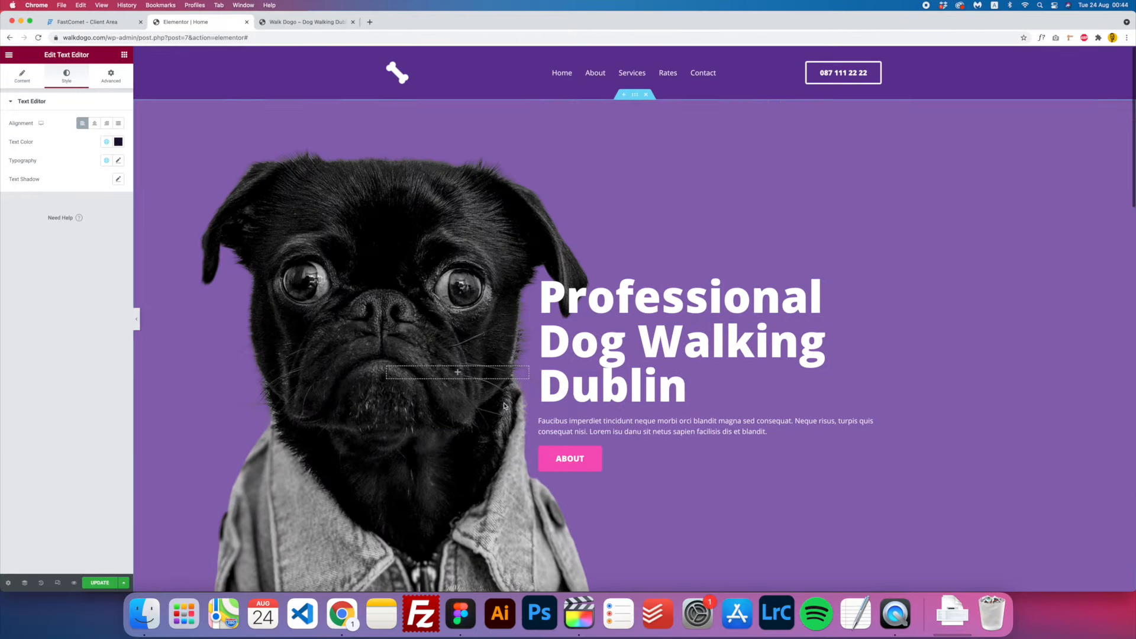
scroll(503, 406, down, 14)
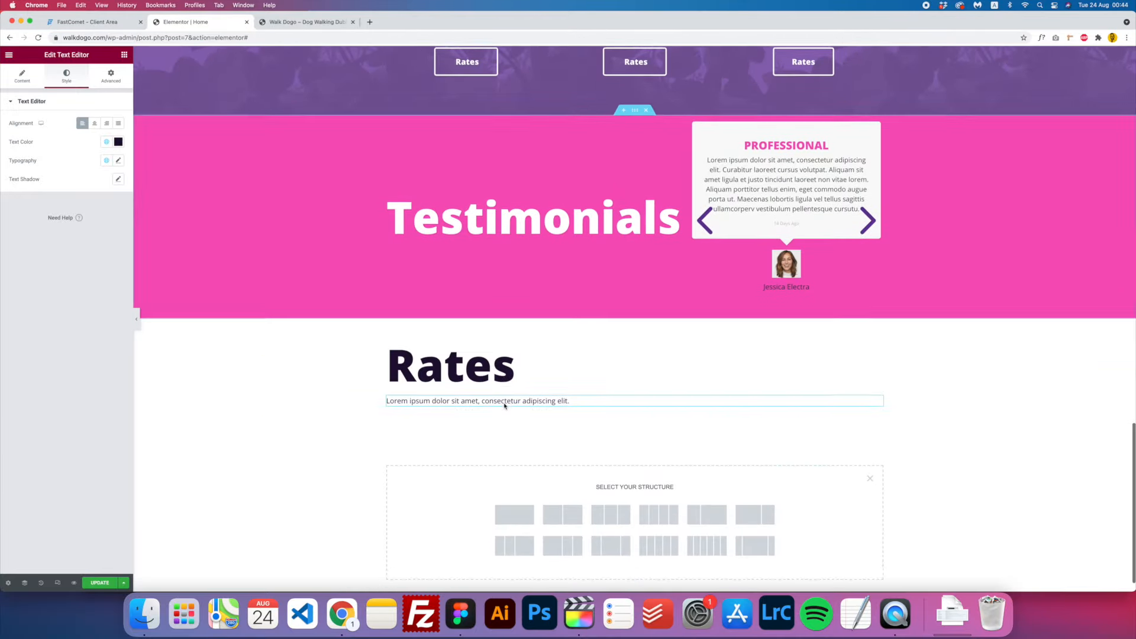
- Select the Rates heading and review its advanced margin and padding settings
click(501, 352)
scroll(502, 352, up, 8)
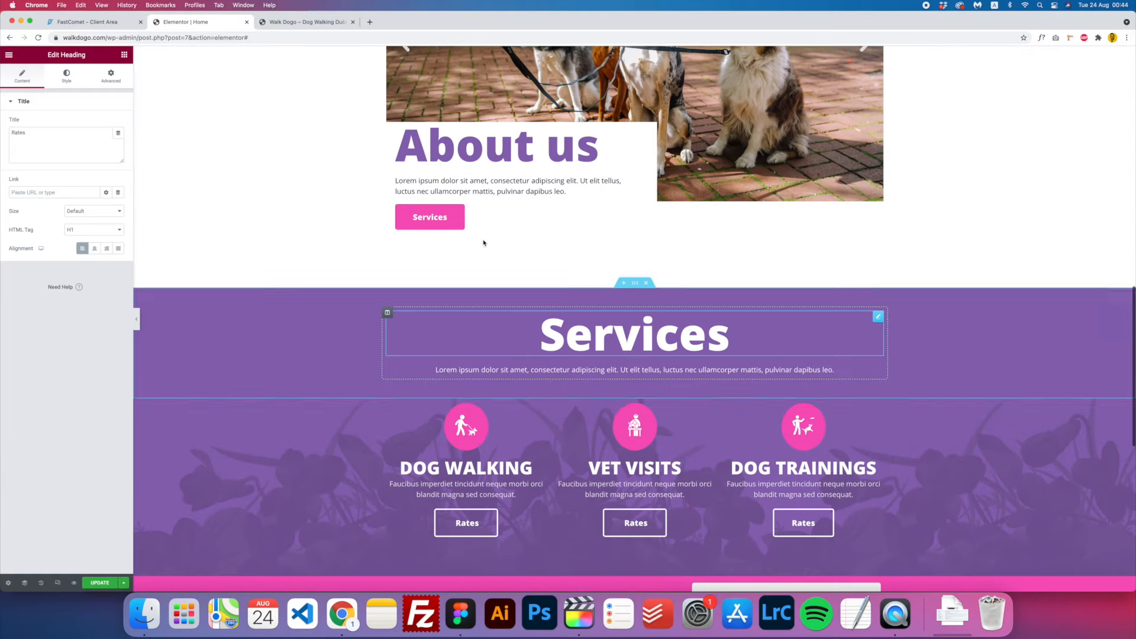
click(111, 76)
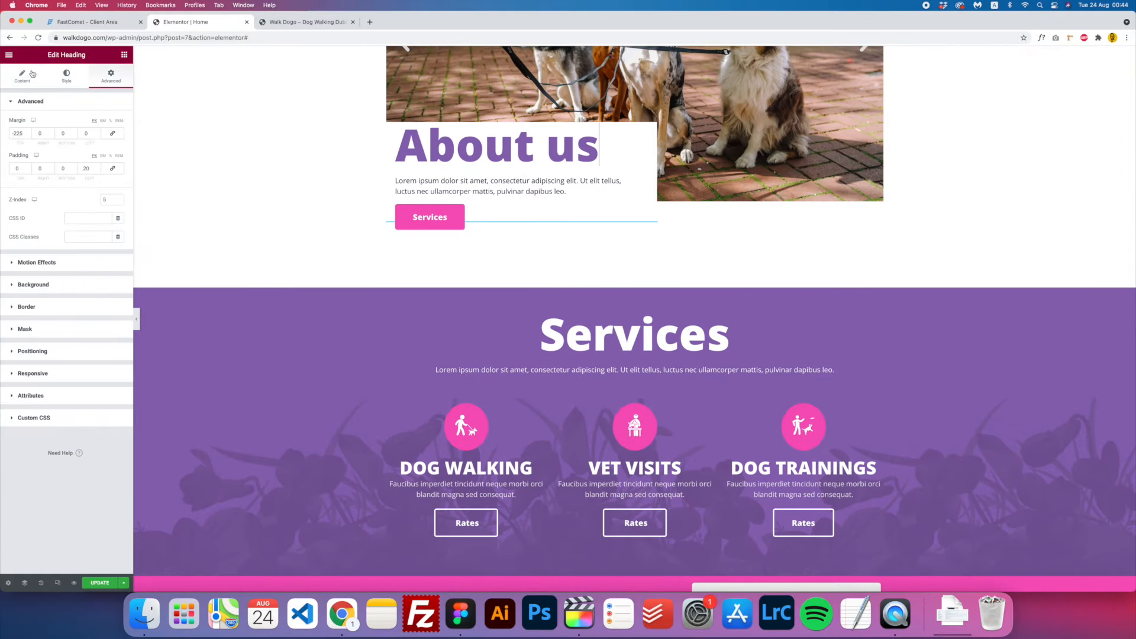
click(66, 76)
- Set the About us heading's text colour to the dark global Text colour
click(107, 123)
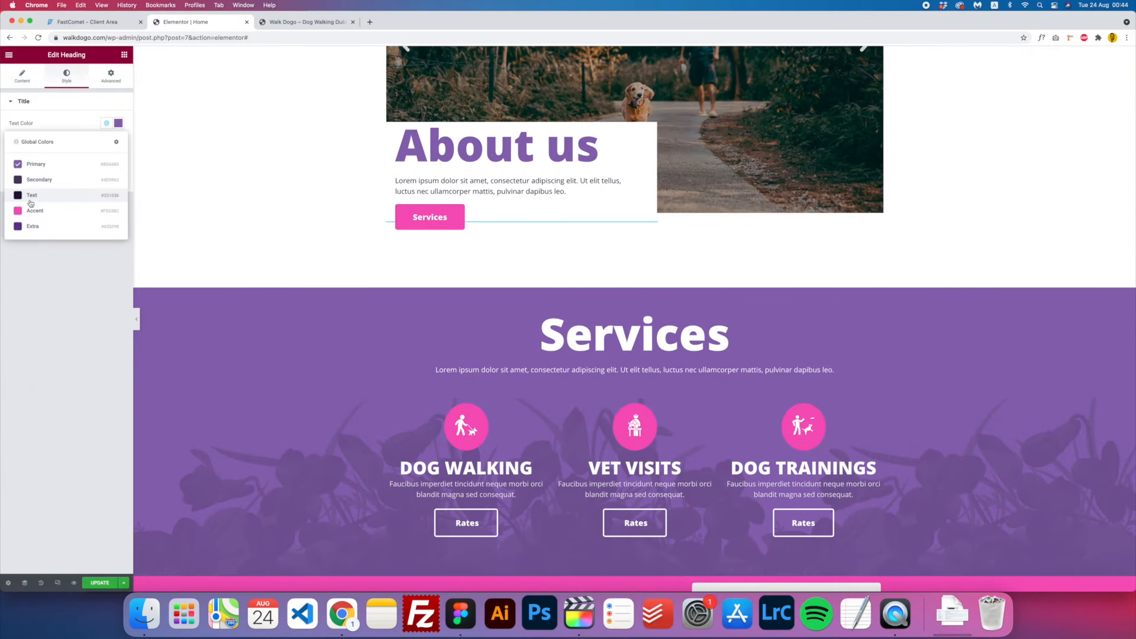
click(30, 196)
scroll(390, 278, up, 6)
scroll(390, 276, down, 3)
scroll(391, 276, down, 10)
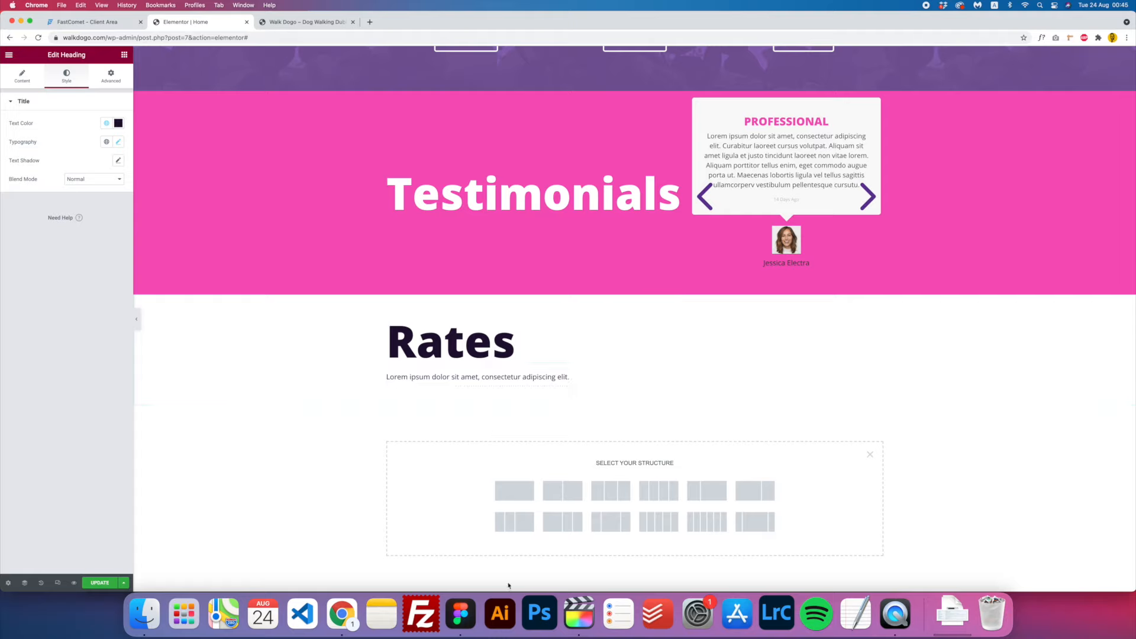
scroll(541, 379, up, 2)
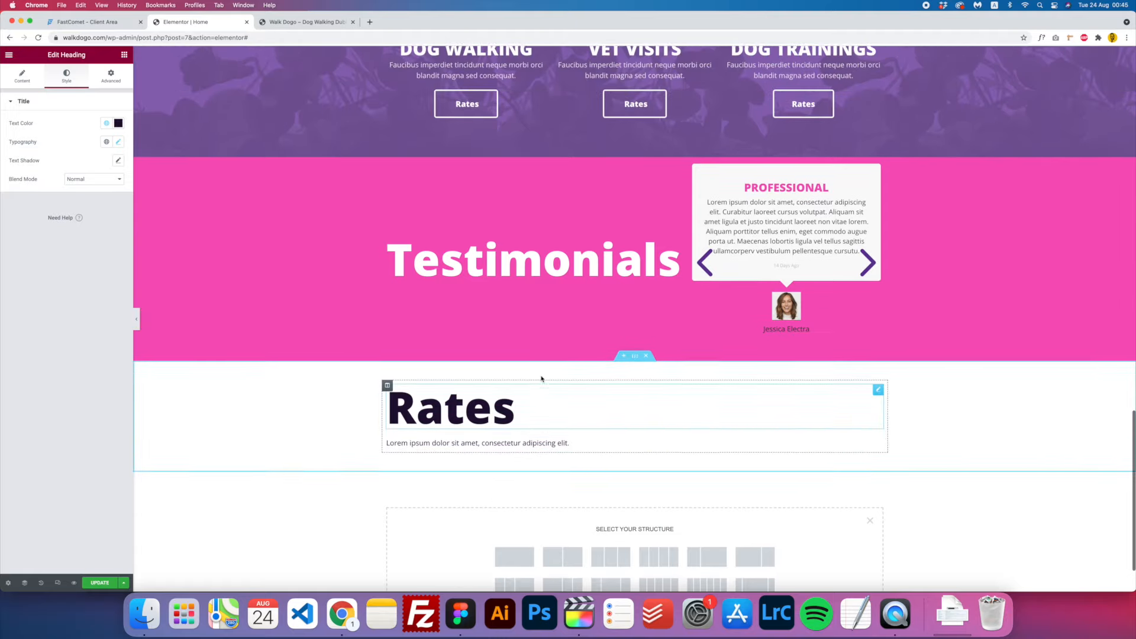
scroll(541, 378, down, 2)
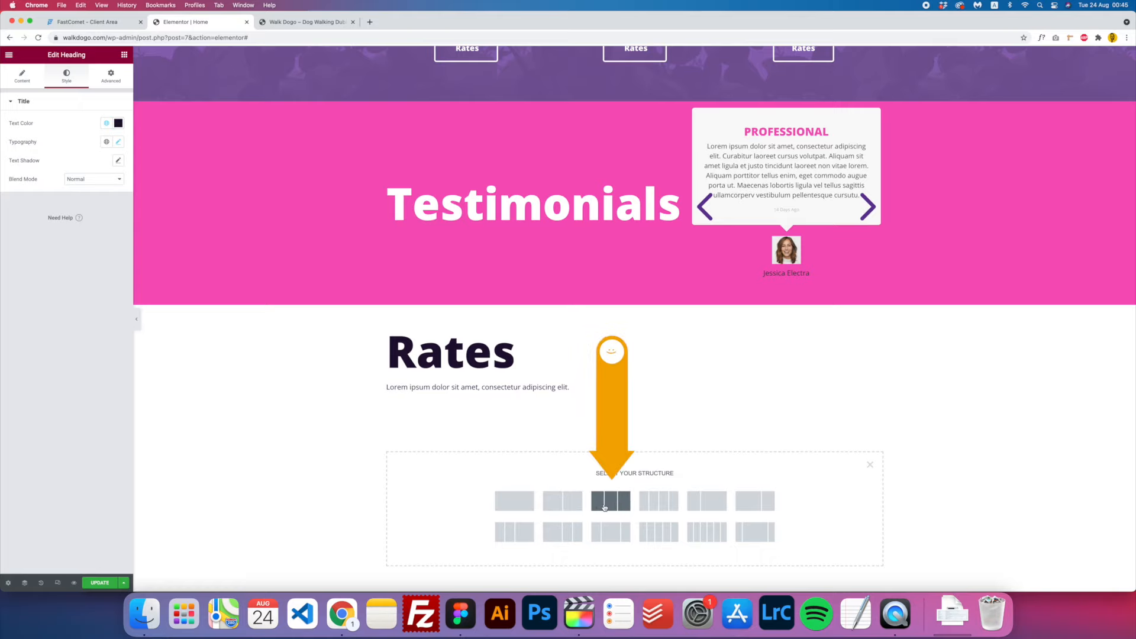
- Give the Rates section a three-column structure with a Premium Pricing Table in column one
click(604, 506)
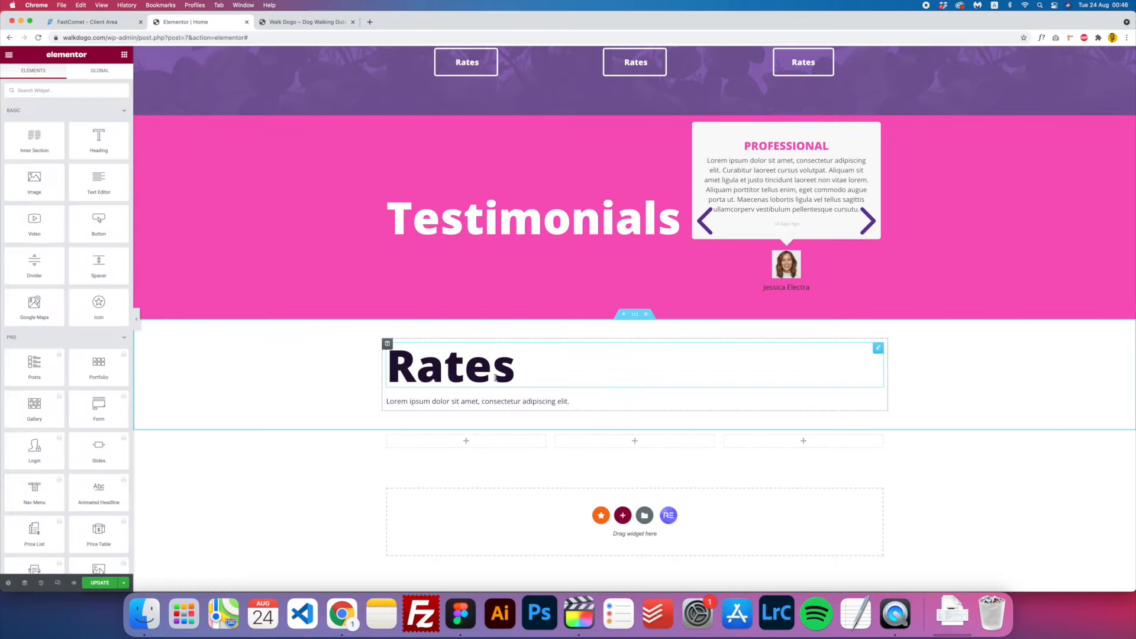
click(75, 92)
text(pr)
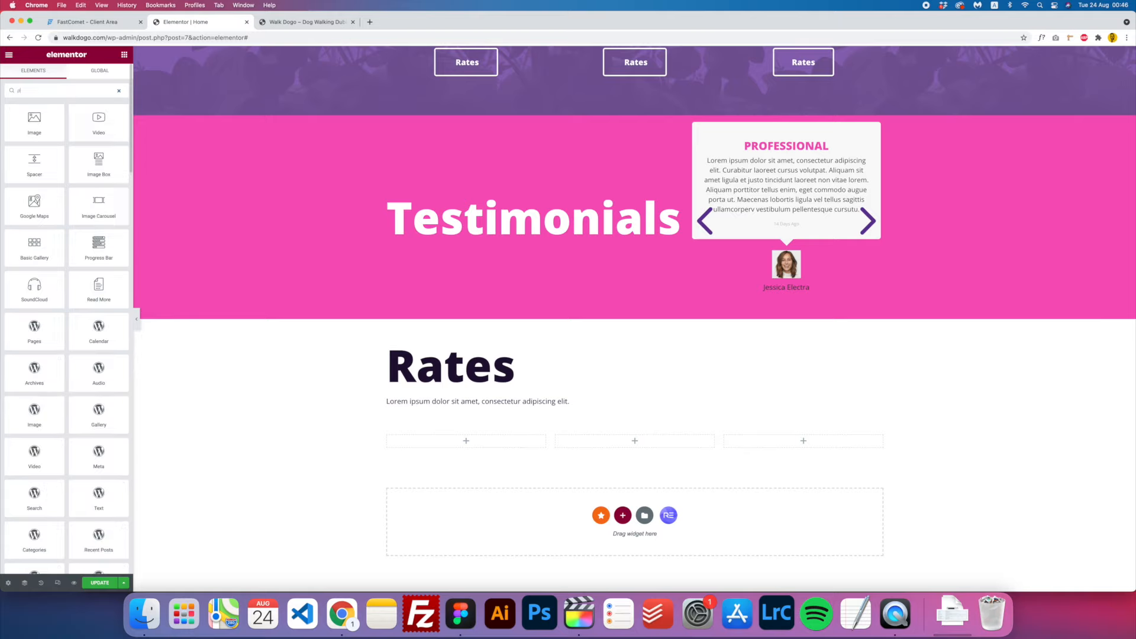
text(i)
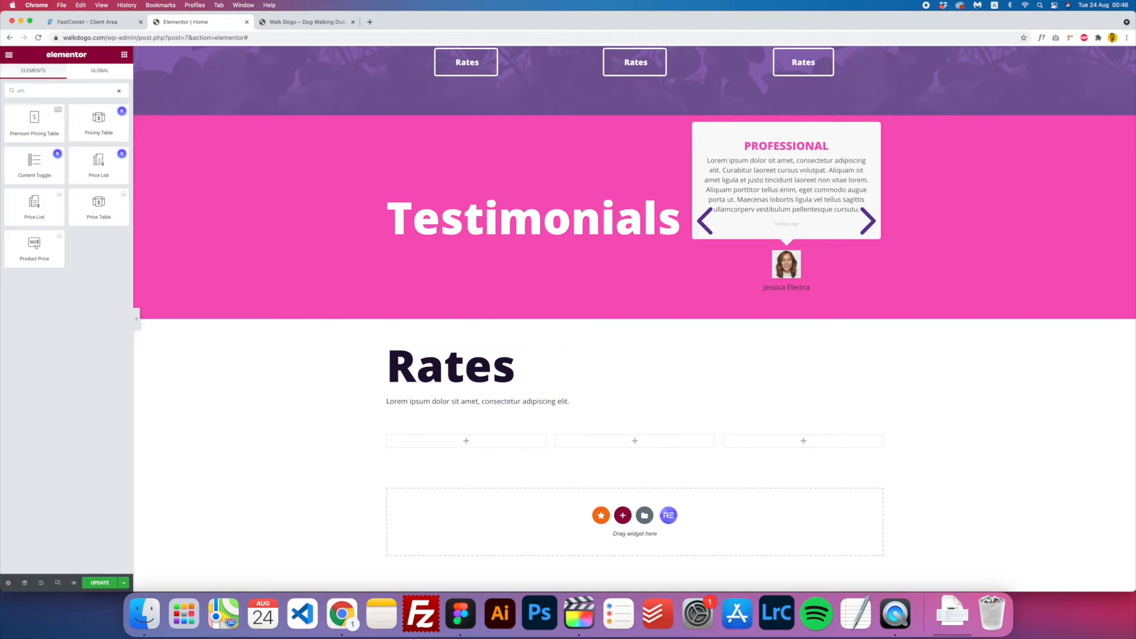
text(cing)
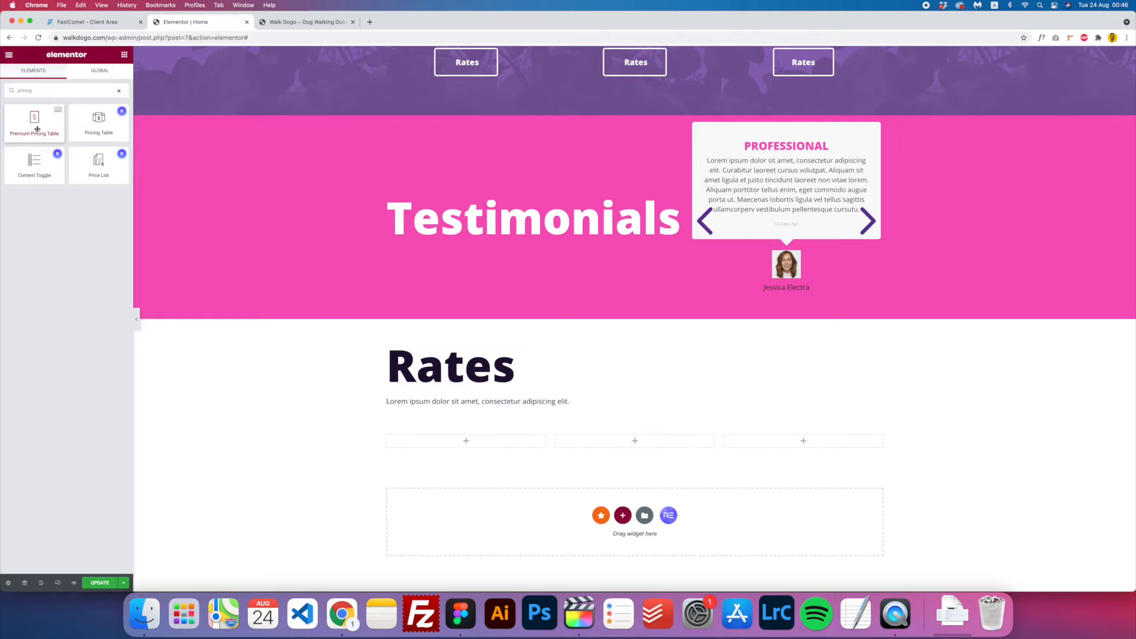
drag(36, 127, 471, 445)
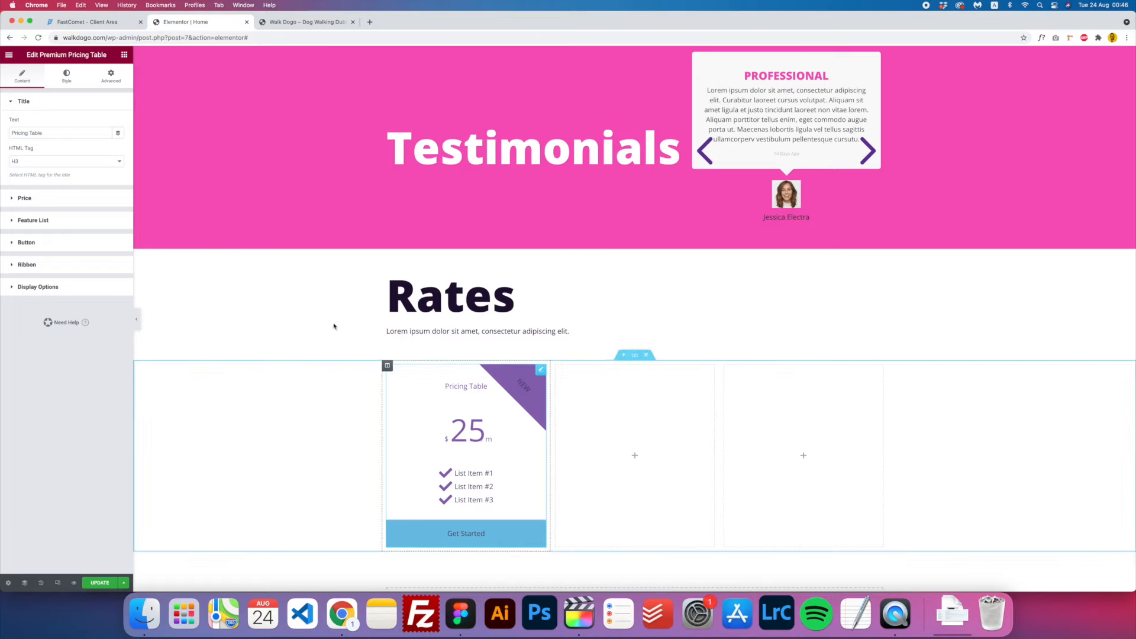
- Set the pricing table's title HTML tag to H2
click(38, 163)
click(36, 153)
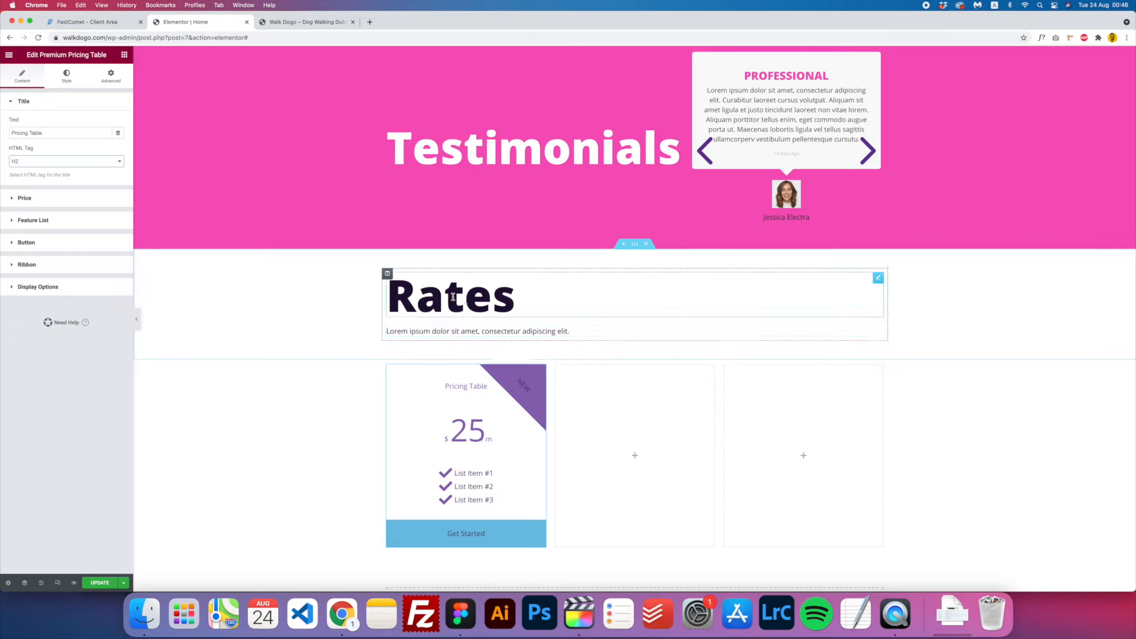
click(458, 301)
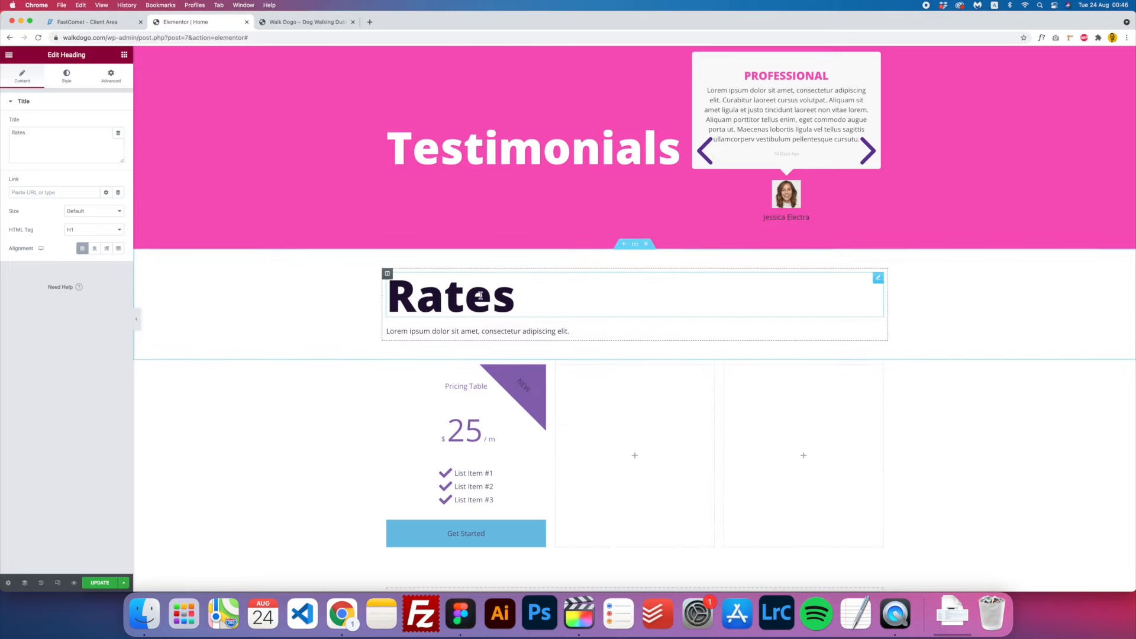
click(469, 392)
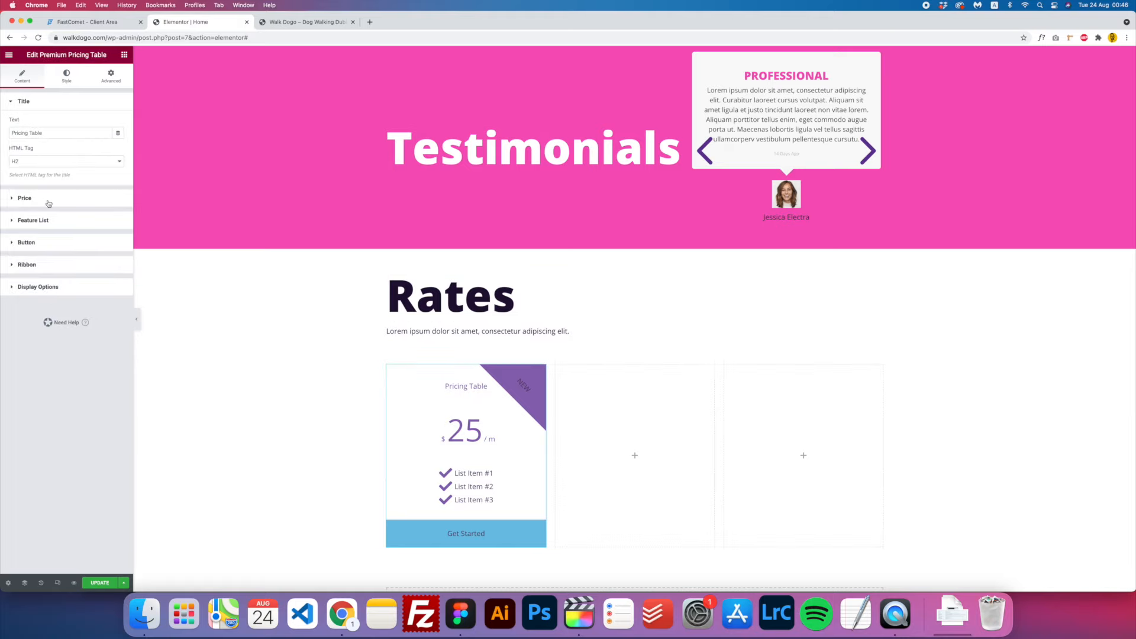
click(26, 198)
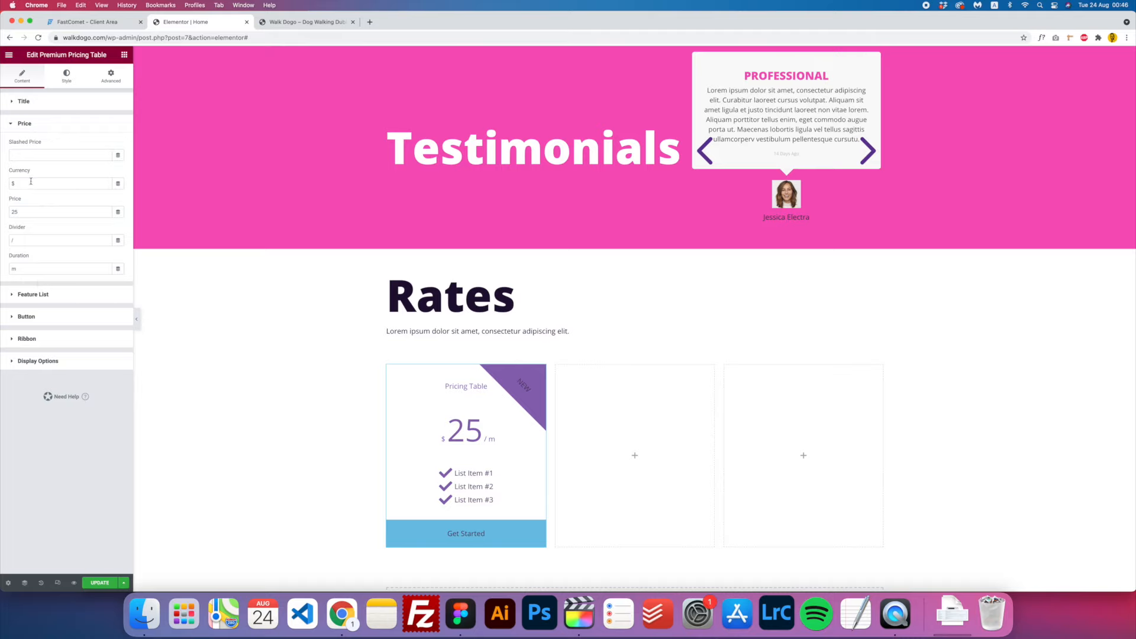
click(25, 124)
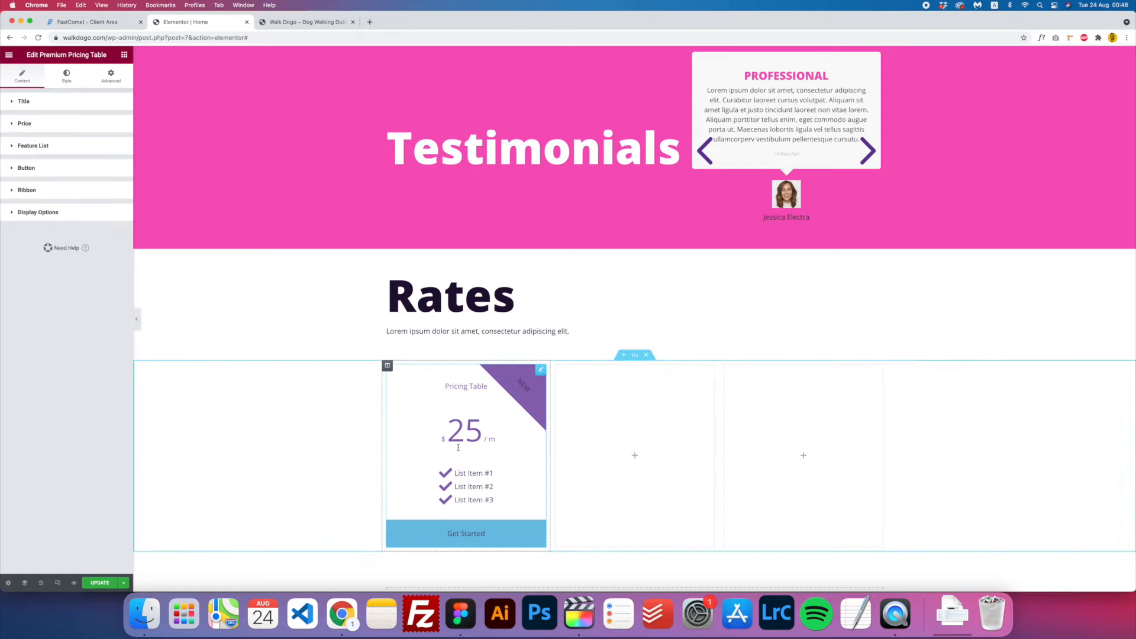
- Switch off Price and Ribbon in Display Options, then expand the Feature List
click(460, 613)
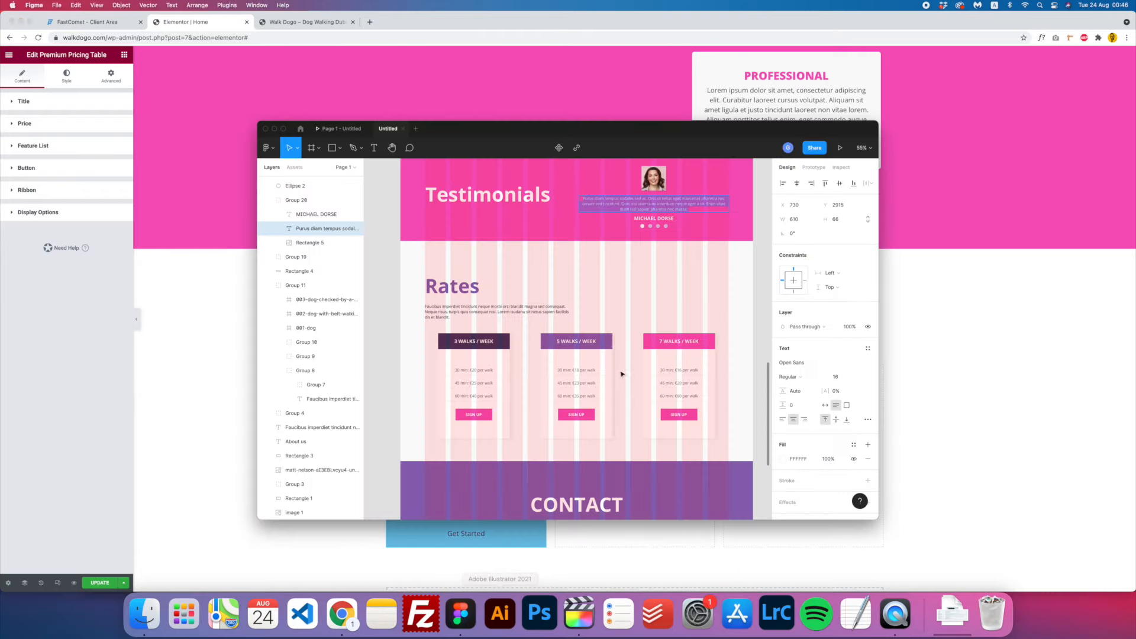
click(216, 326)
click(41, 212)
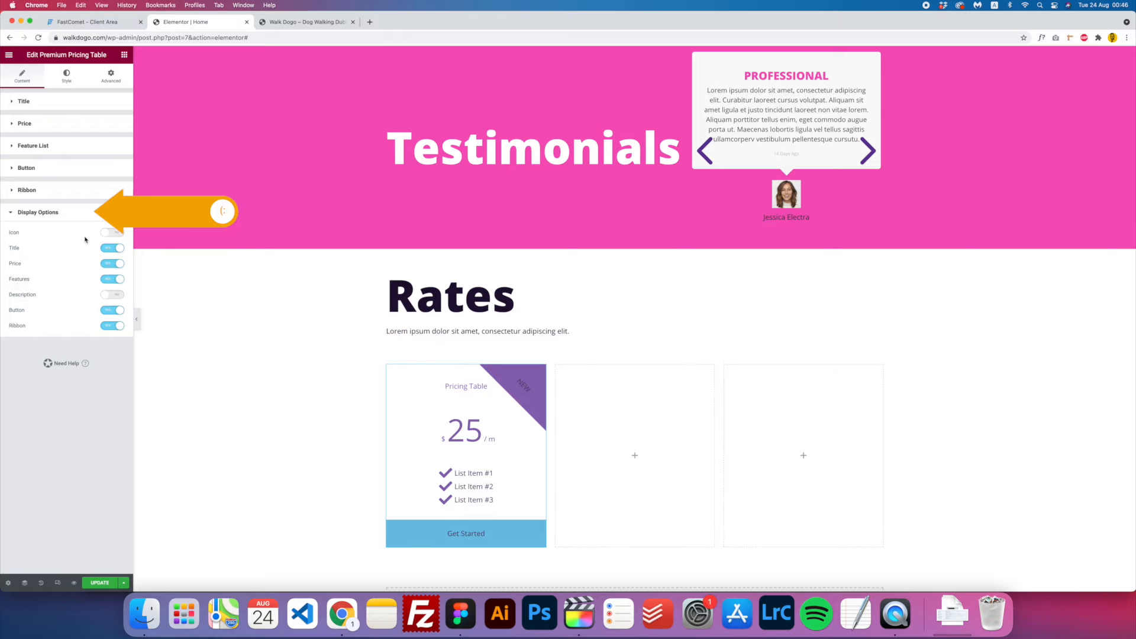
click(118, 264)
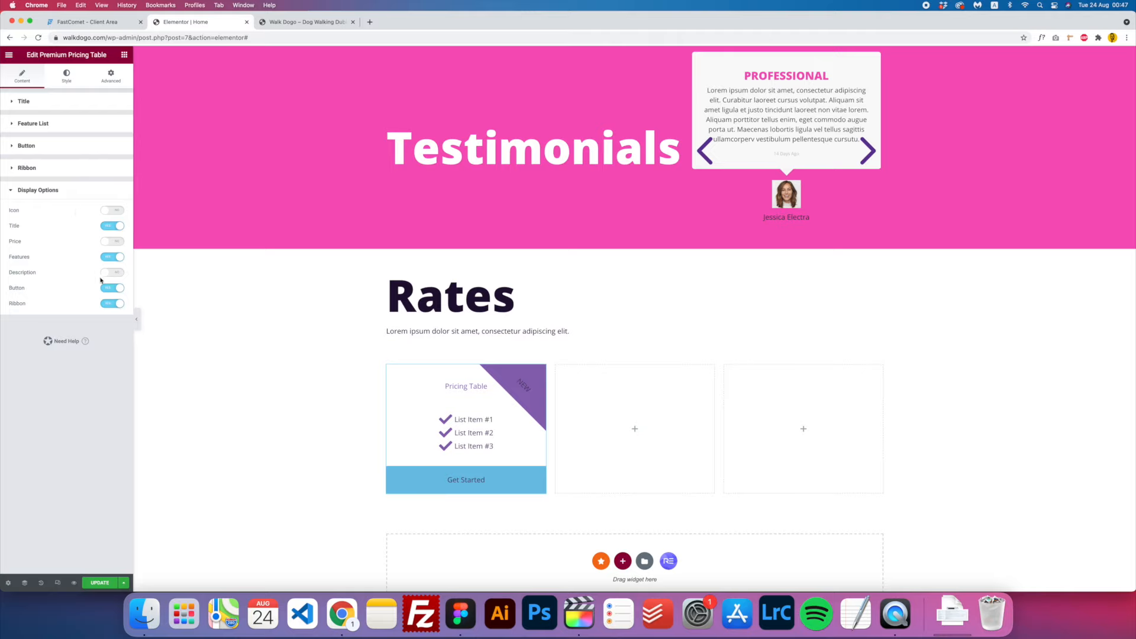
click(119, 304)
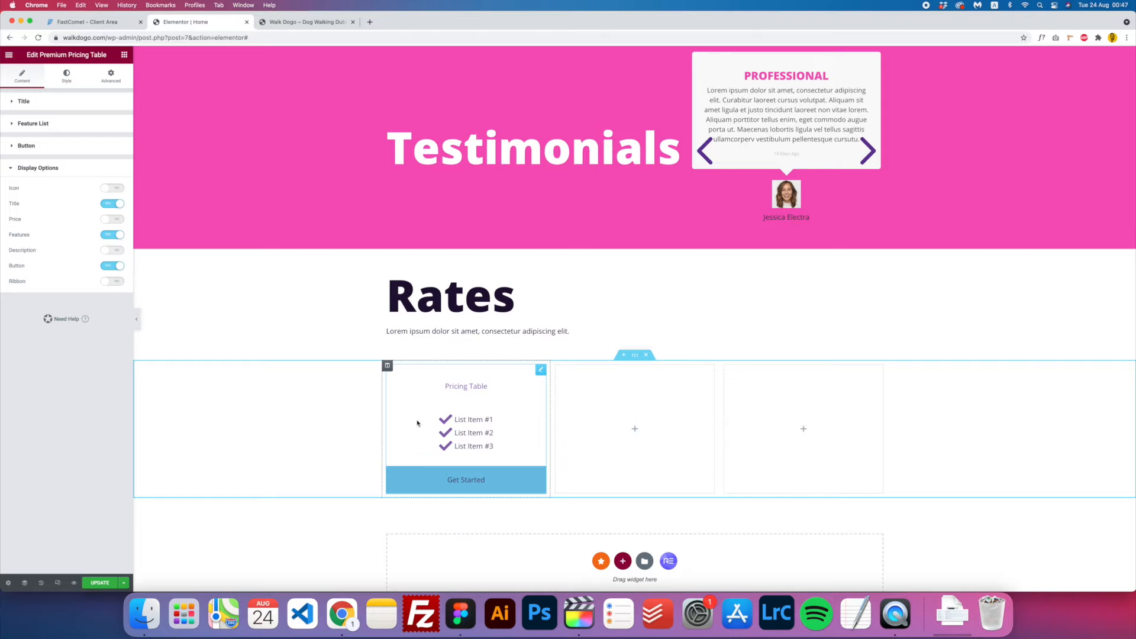
click(13, 102)
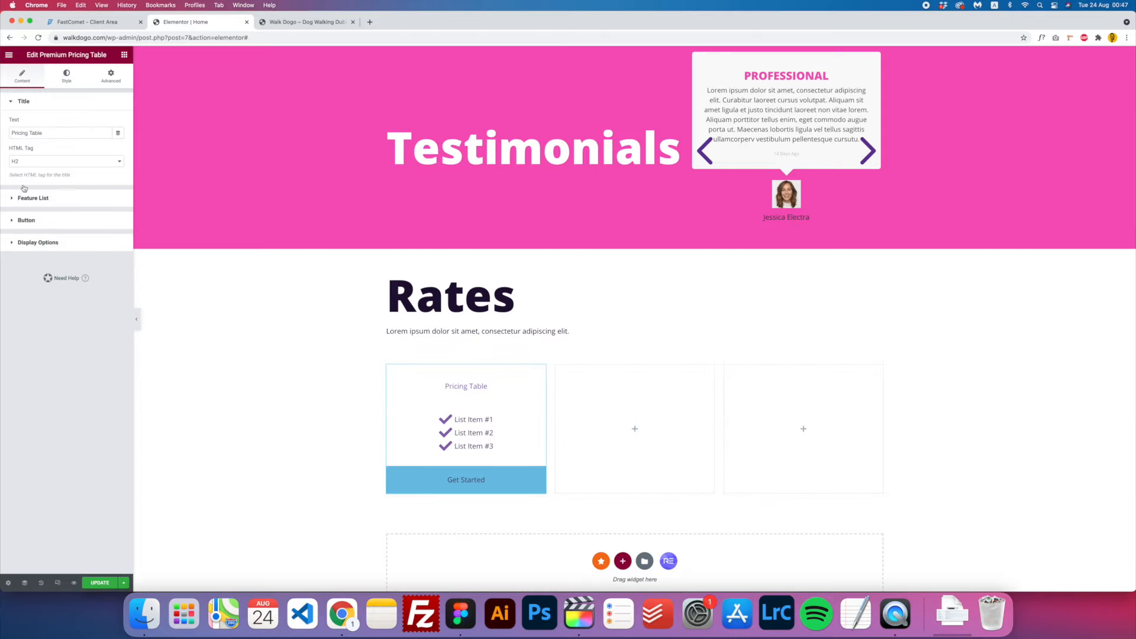
click(26, 198)
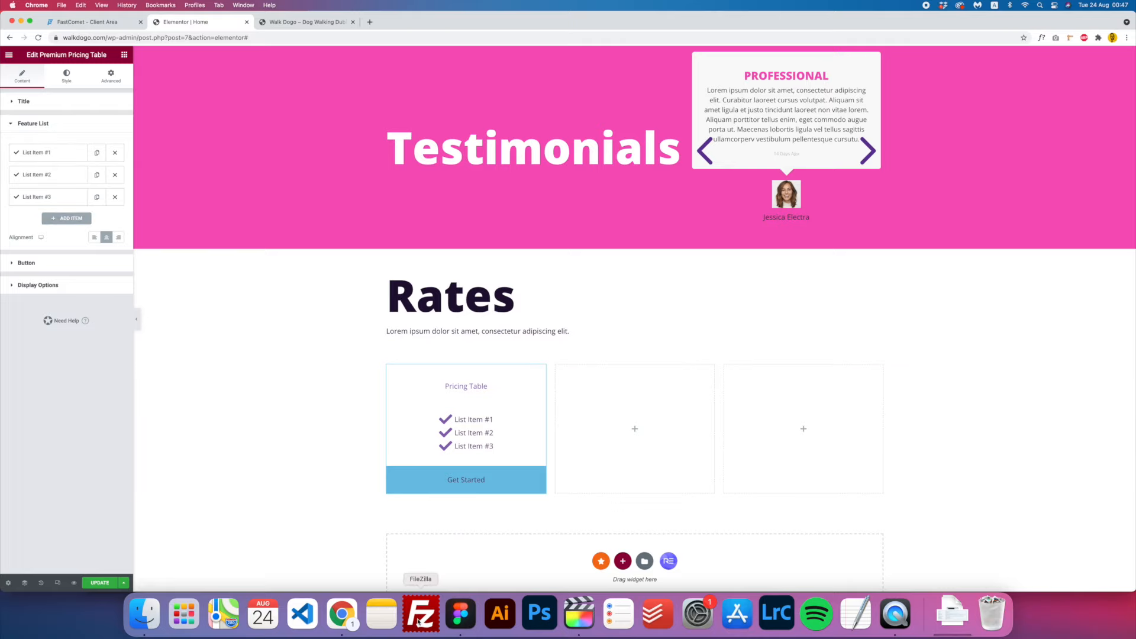
- Give the first feature item a Dog icon from the icon library
click(460, 613)
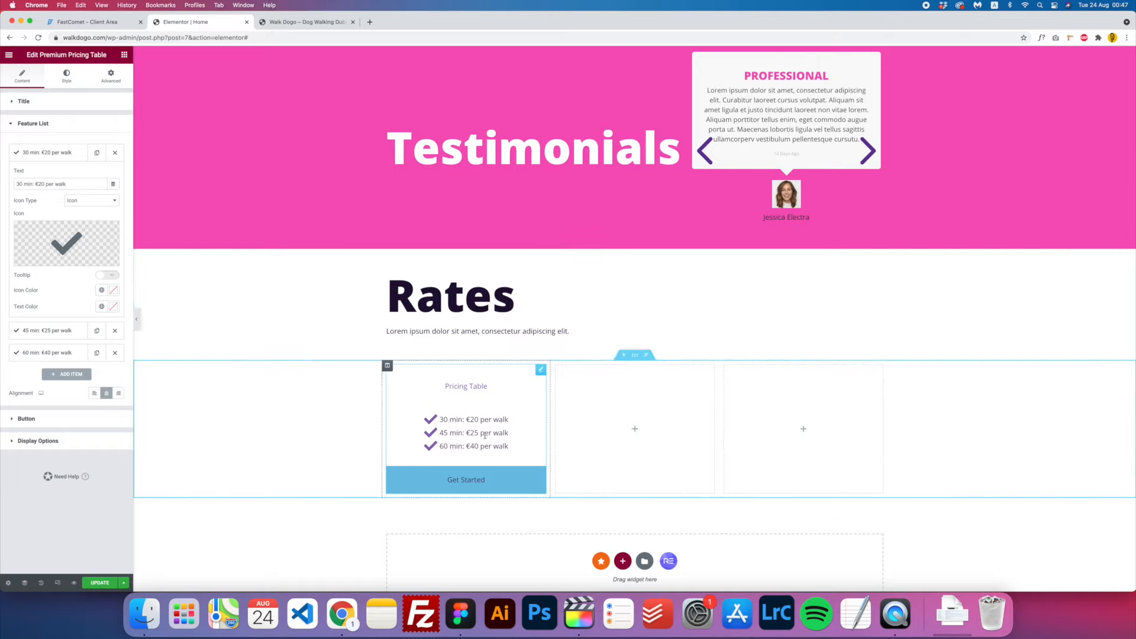
mouse_move(70, 258)
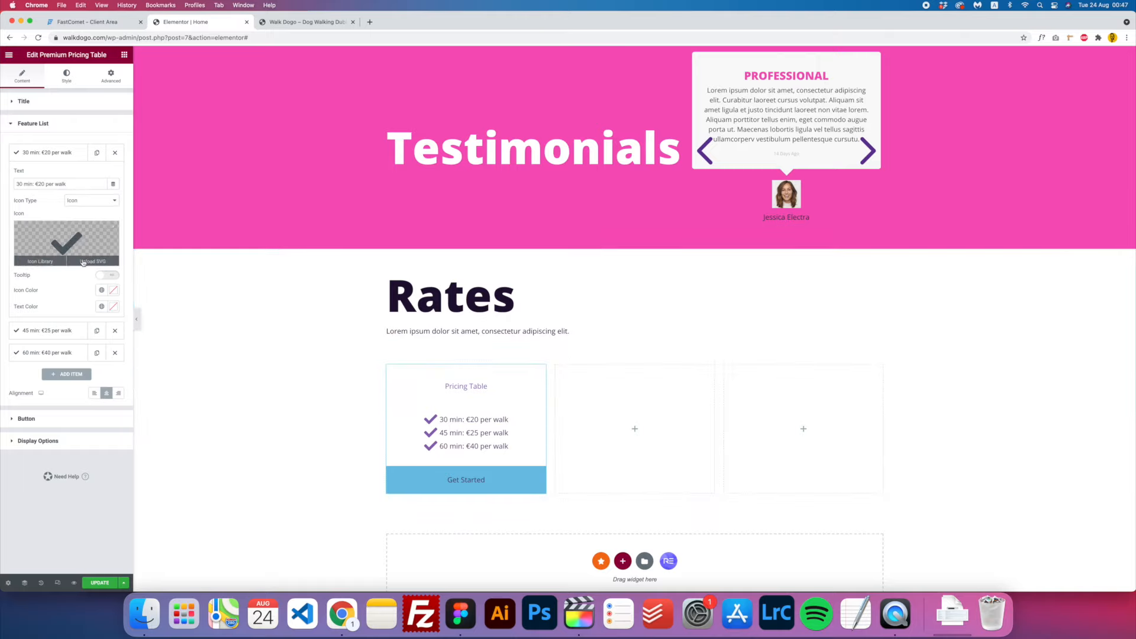
click(41, 260)
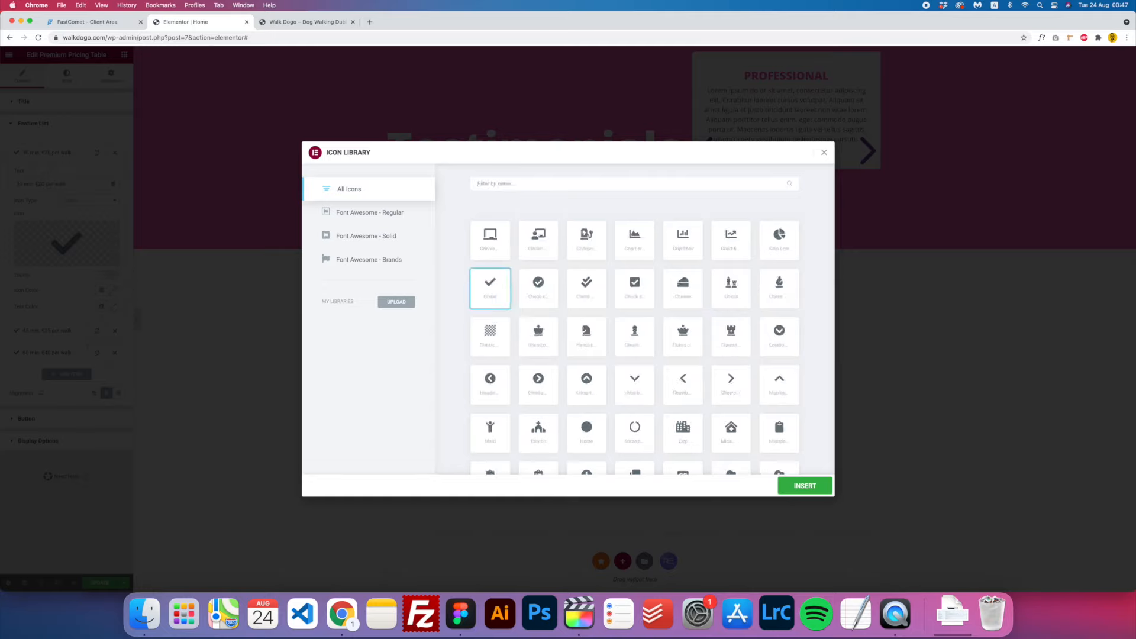
click(530, 184)
text(walk)
key(BackSpace)
key(BackSpace)
key(BackSpace)
key(BackSpace)
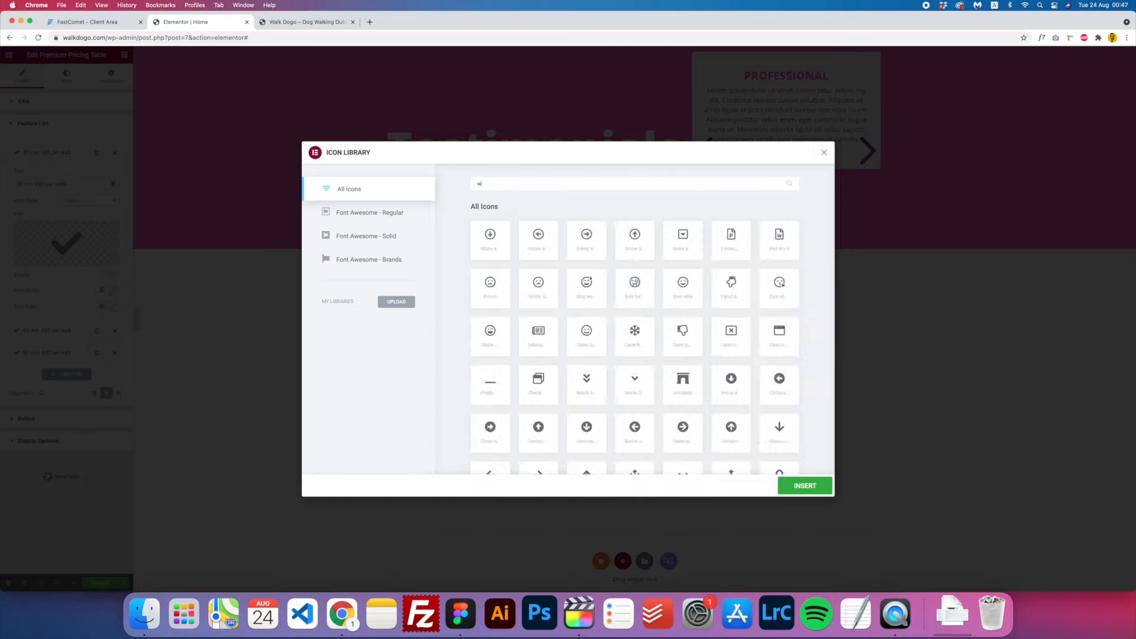
text(dog)
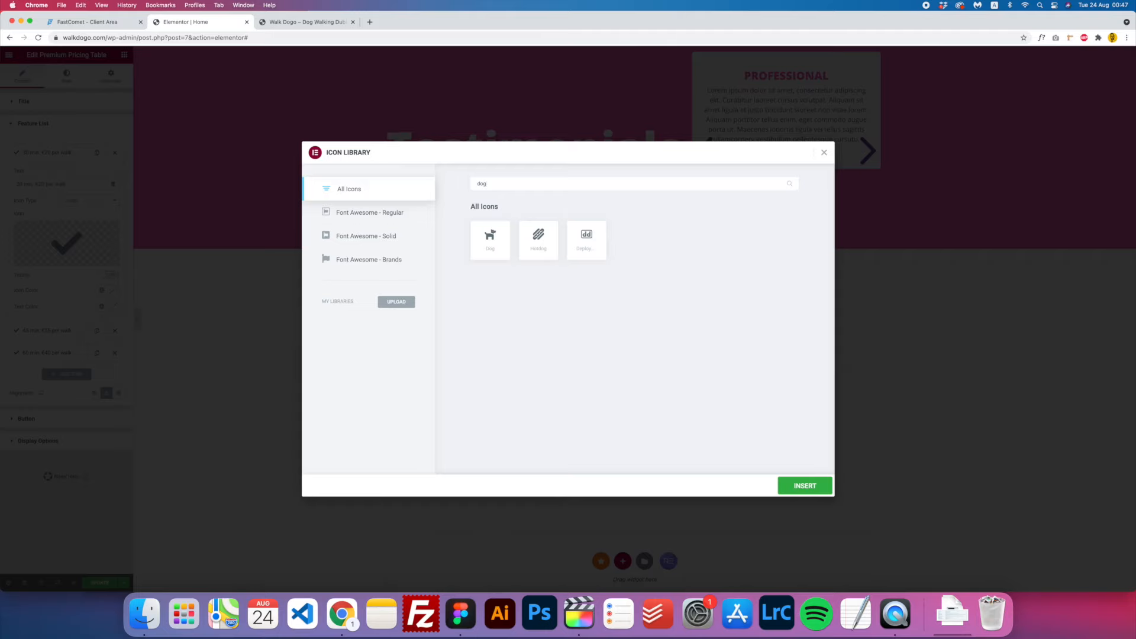
click(497, 241)
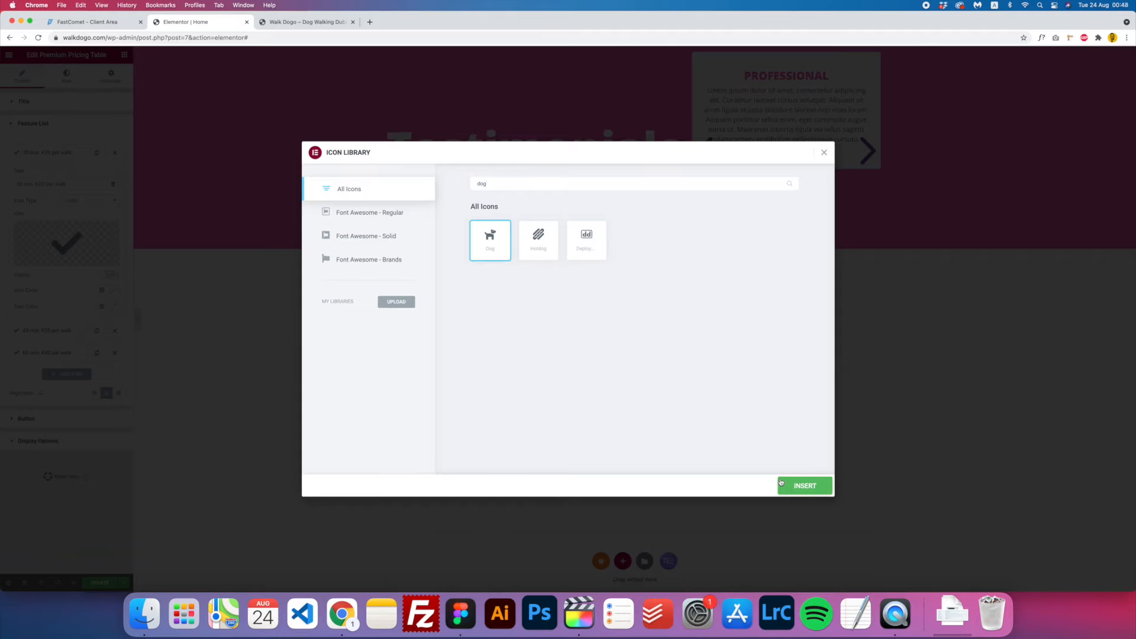
click(808, 484)
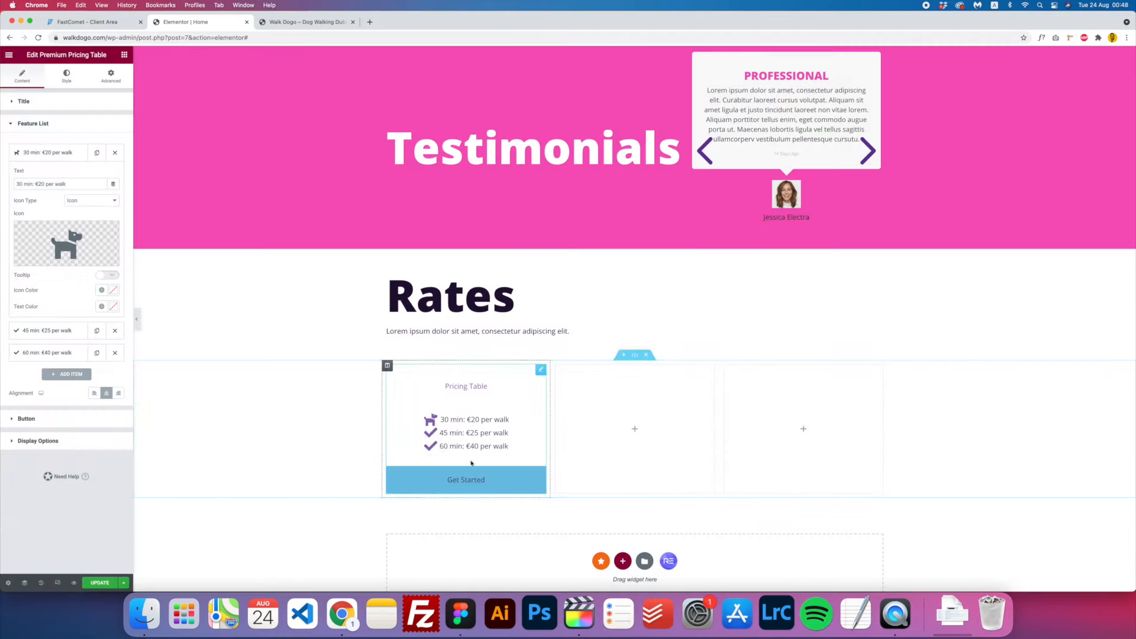
click(64, 153)
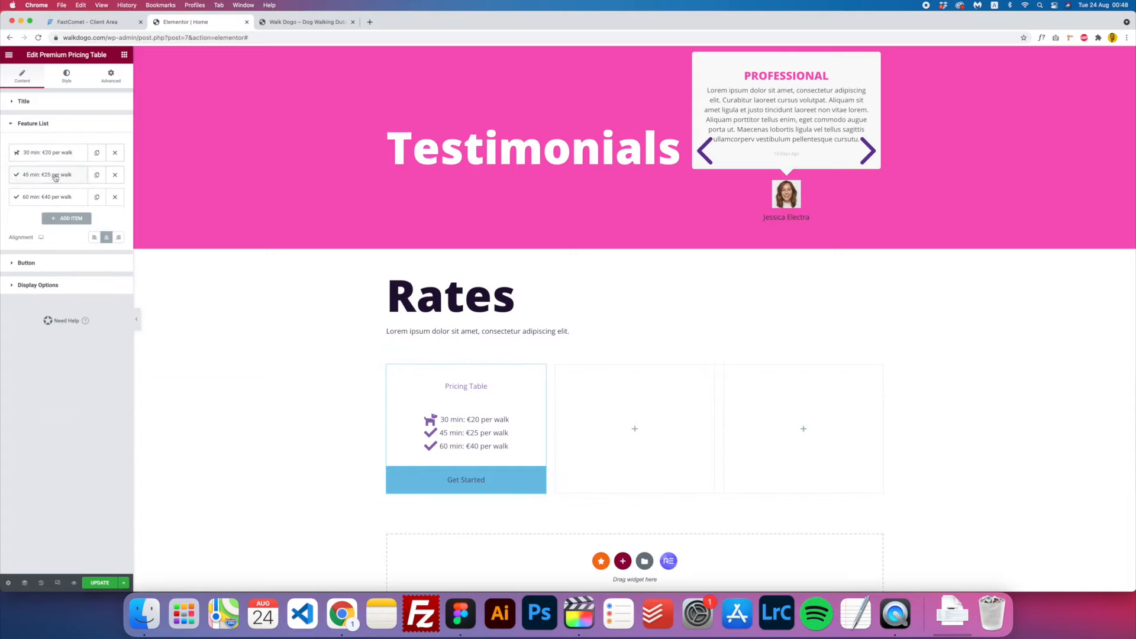
- Set the feature list text colour to the dark Secondary global colour
click(55, 177)
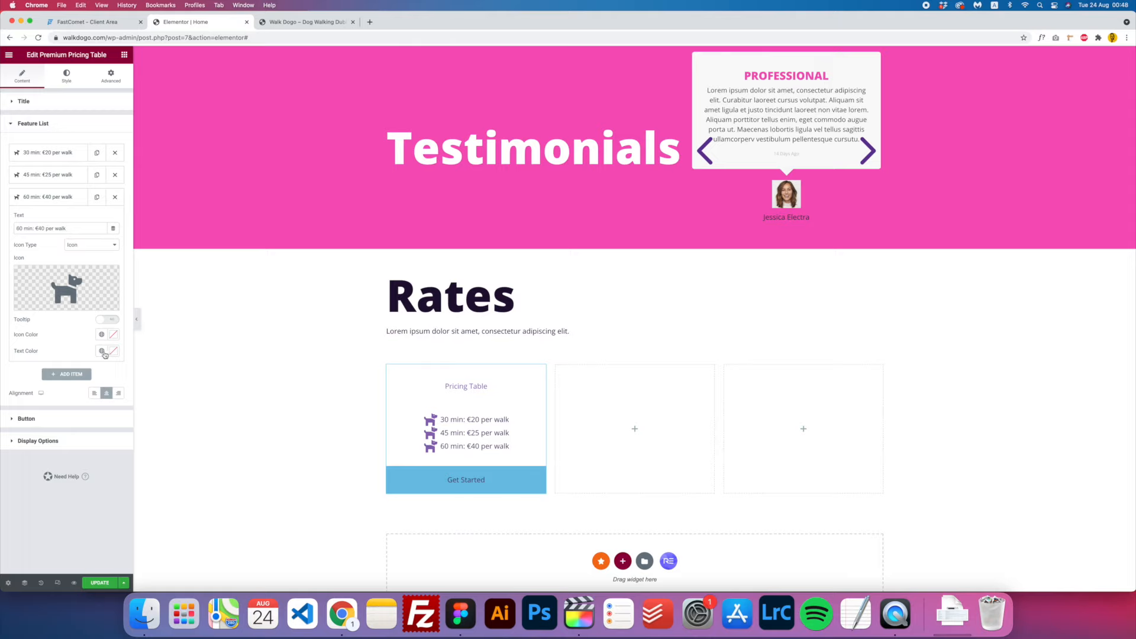
click(101, 351)
click(32, 389)
click(99, 351)
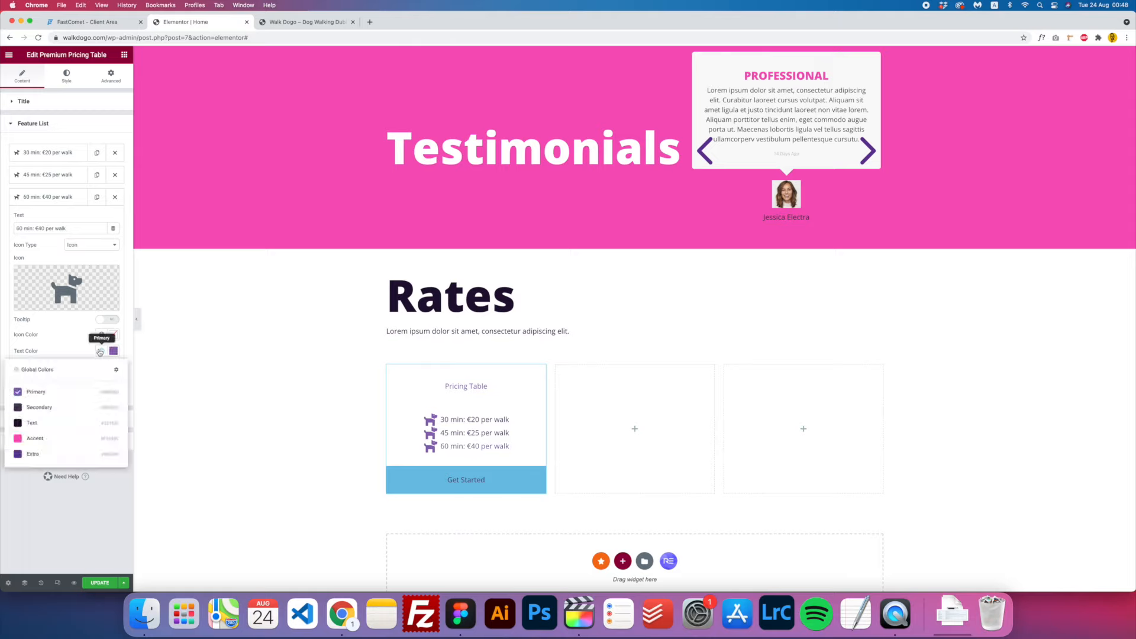
click(42, 407)
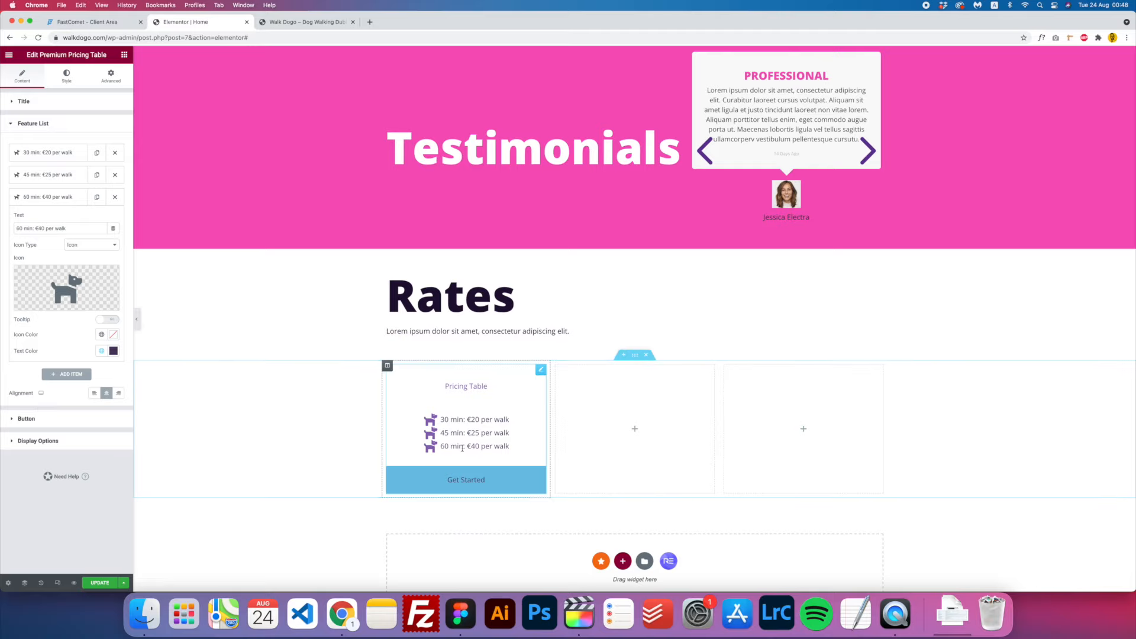
click(44, 176)
click(101, 329)
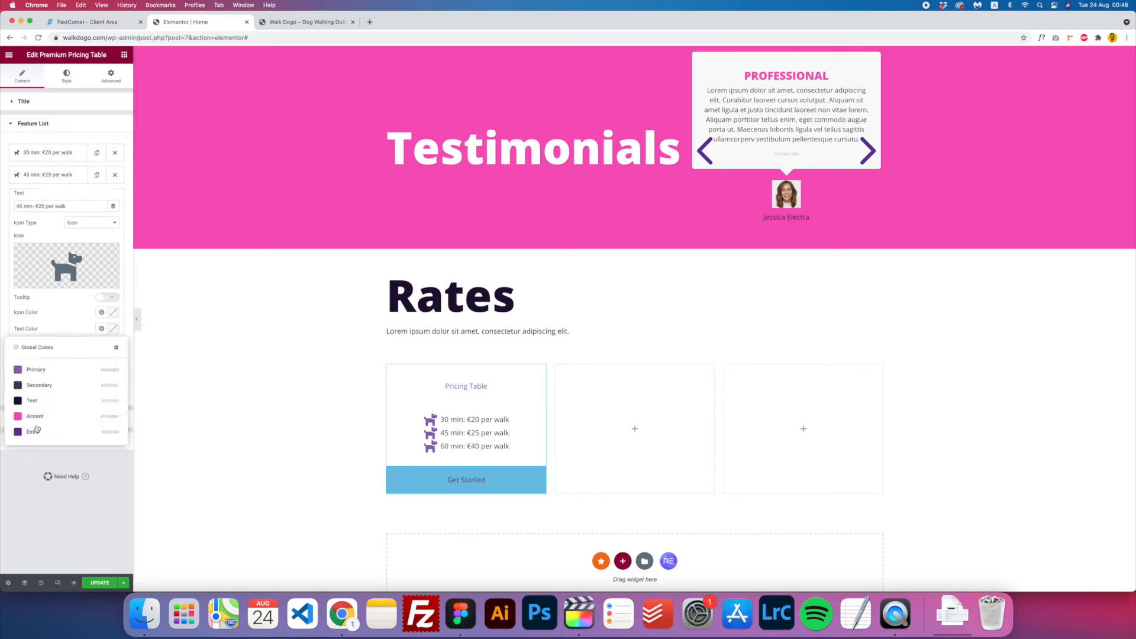
click(41, 387)
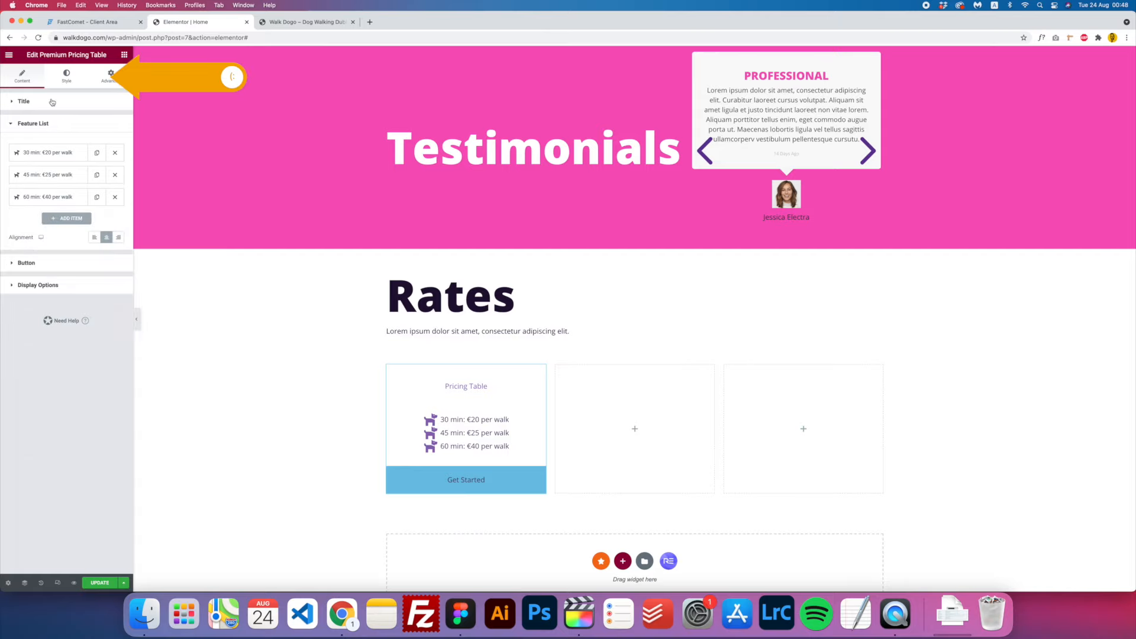
- Adjust the feature list's dog icon size and the rows' vertical spacing
click(66, 77)
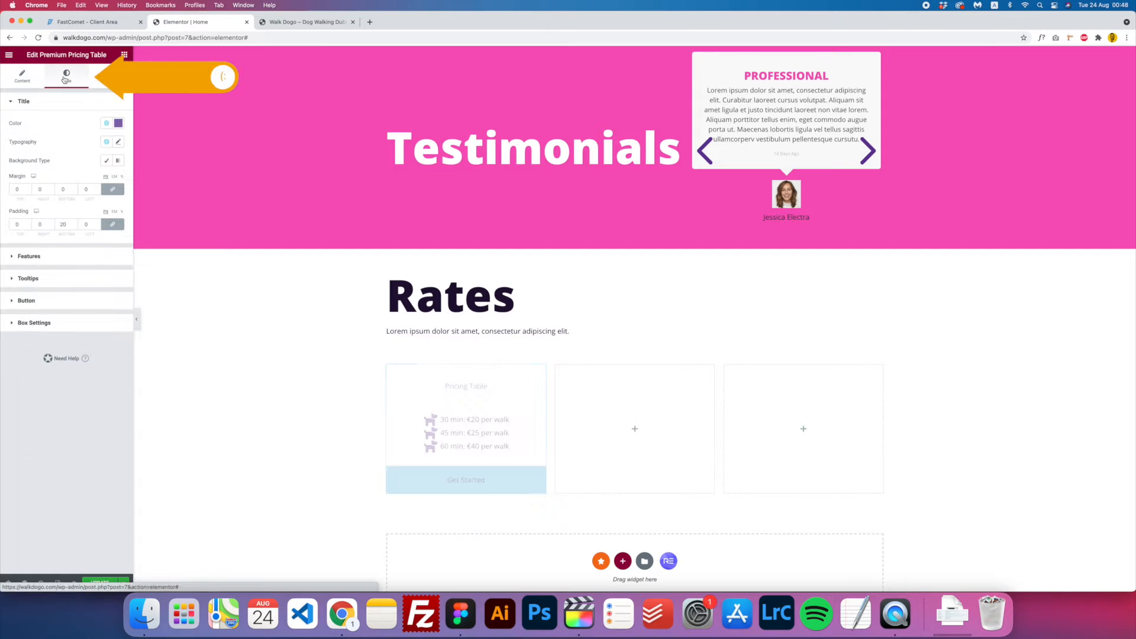
click(29, 256)
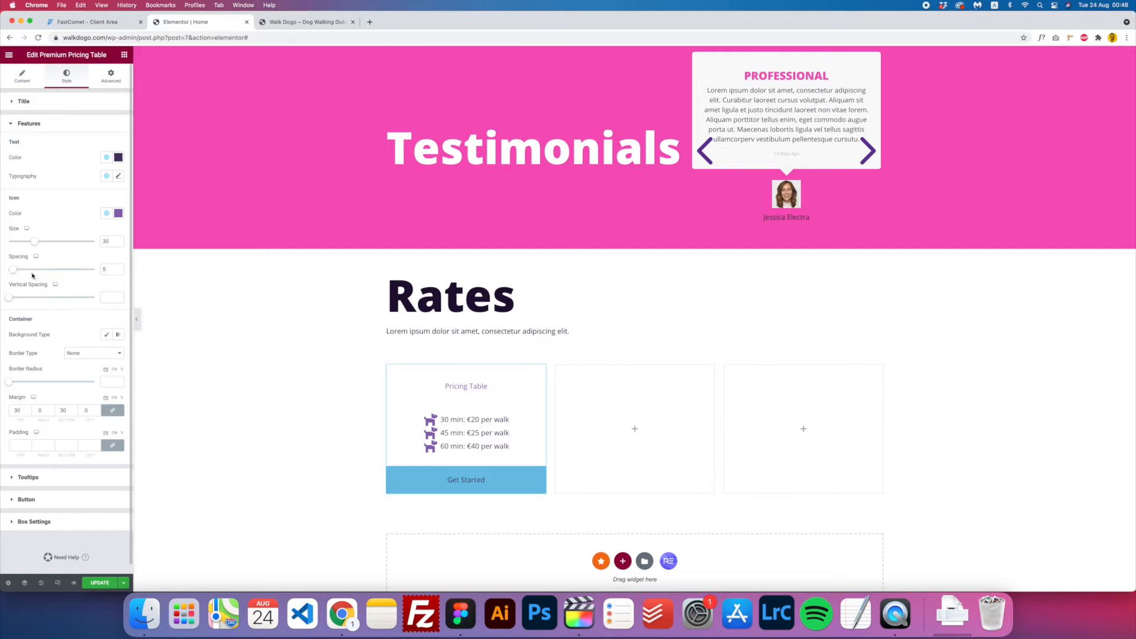
scroll(31, 247, down, 1)
drag(31, 237, 27, 288)
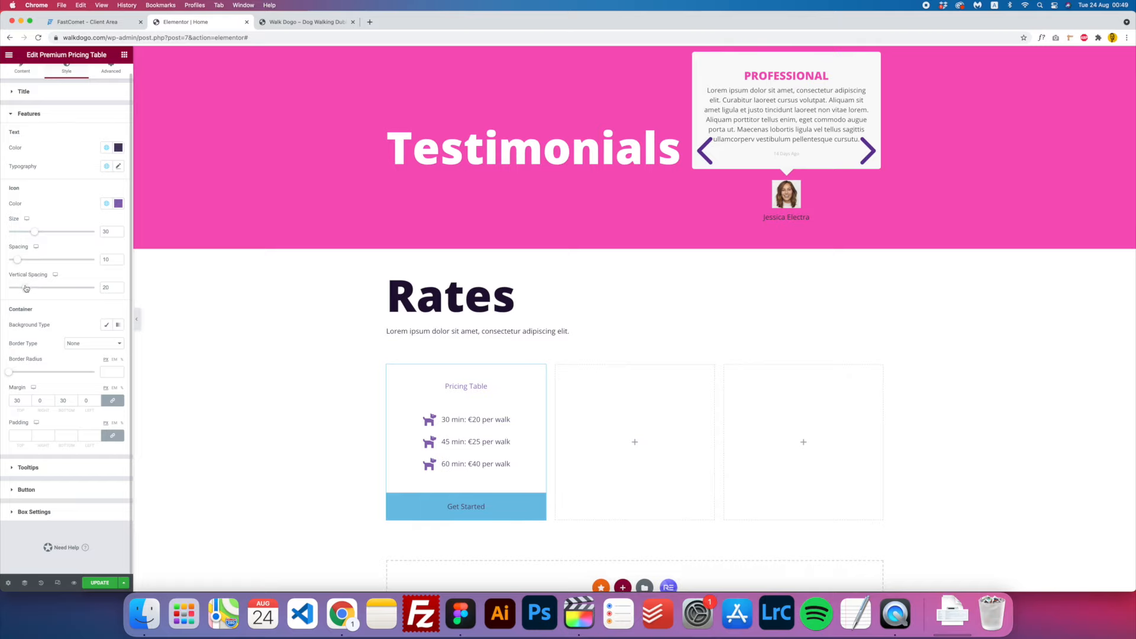
drag(27, 289, 26, 290)
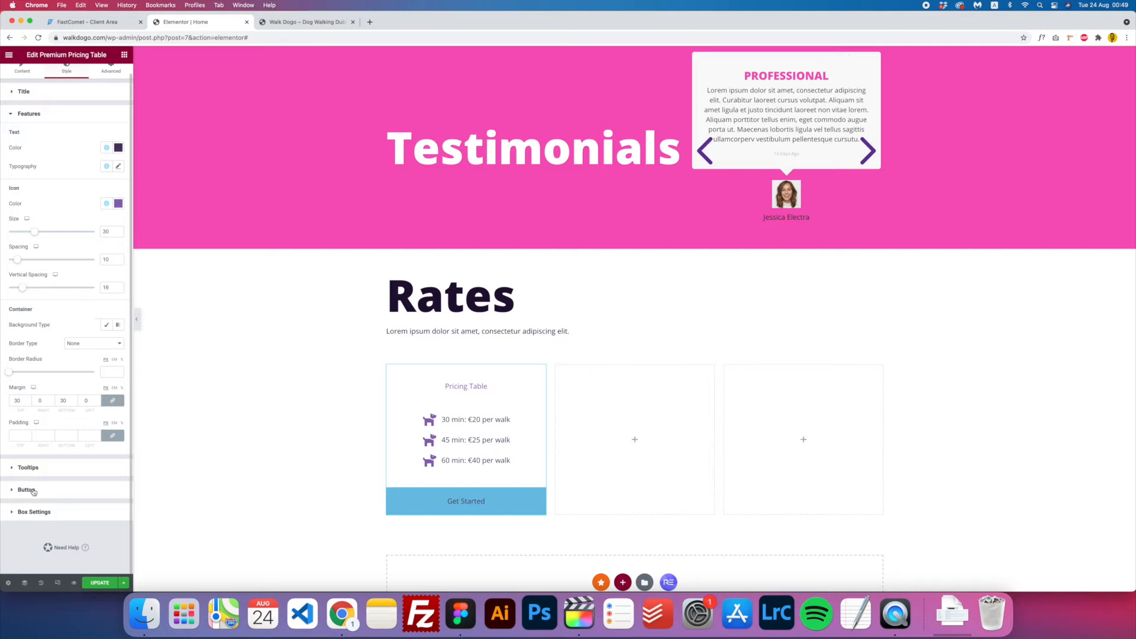
- Make the Get Started button text white on a Classic pink Accent background
click(100, 492)
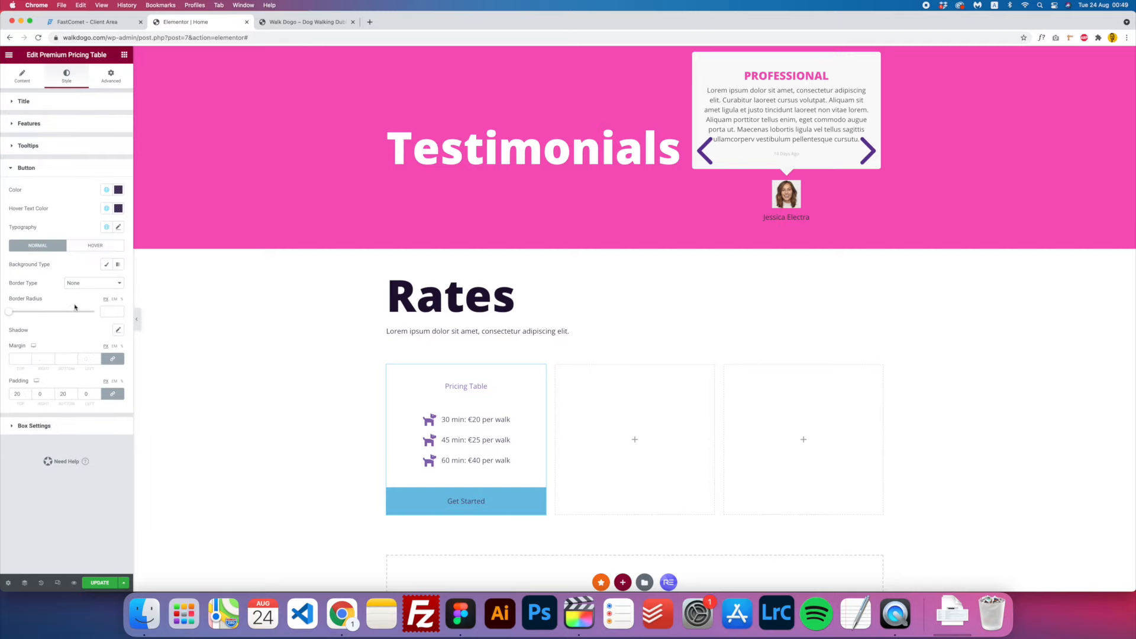
click(117, 191)
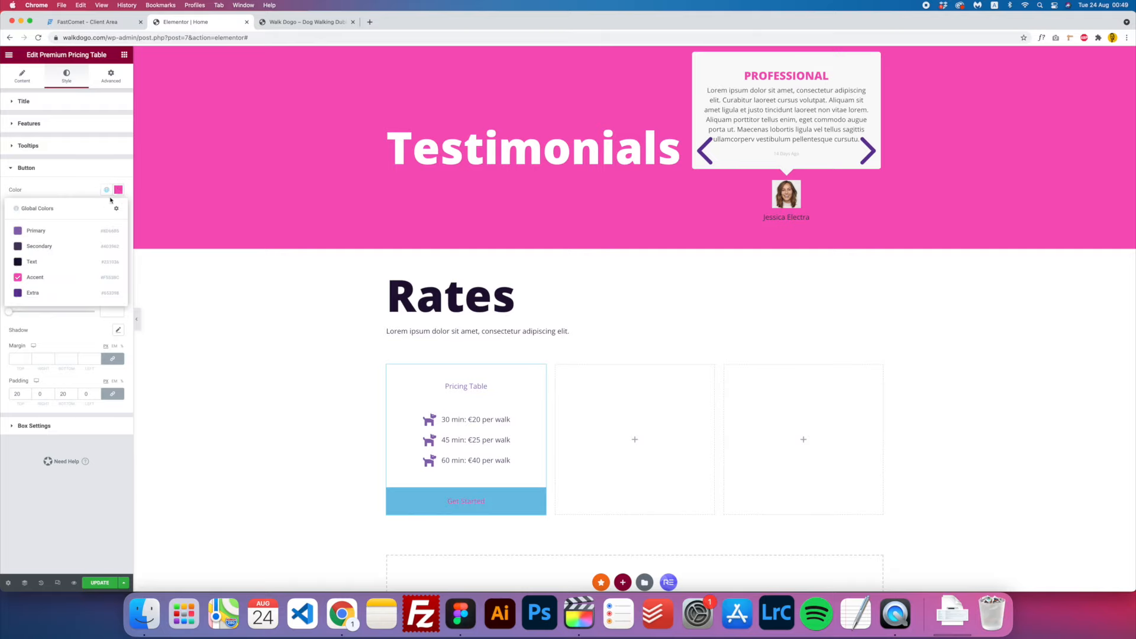
click(118, 190)
drag(53, 241, 1, 171)
click(109, 192)
click(123, 190)
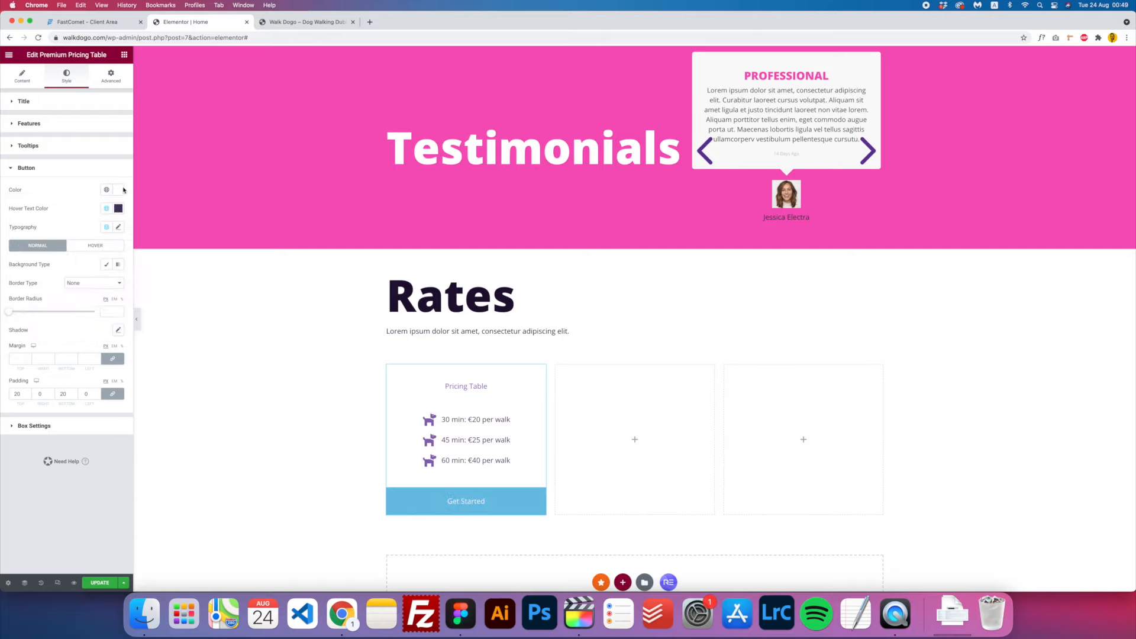
click(107, 266)
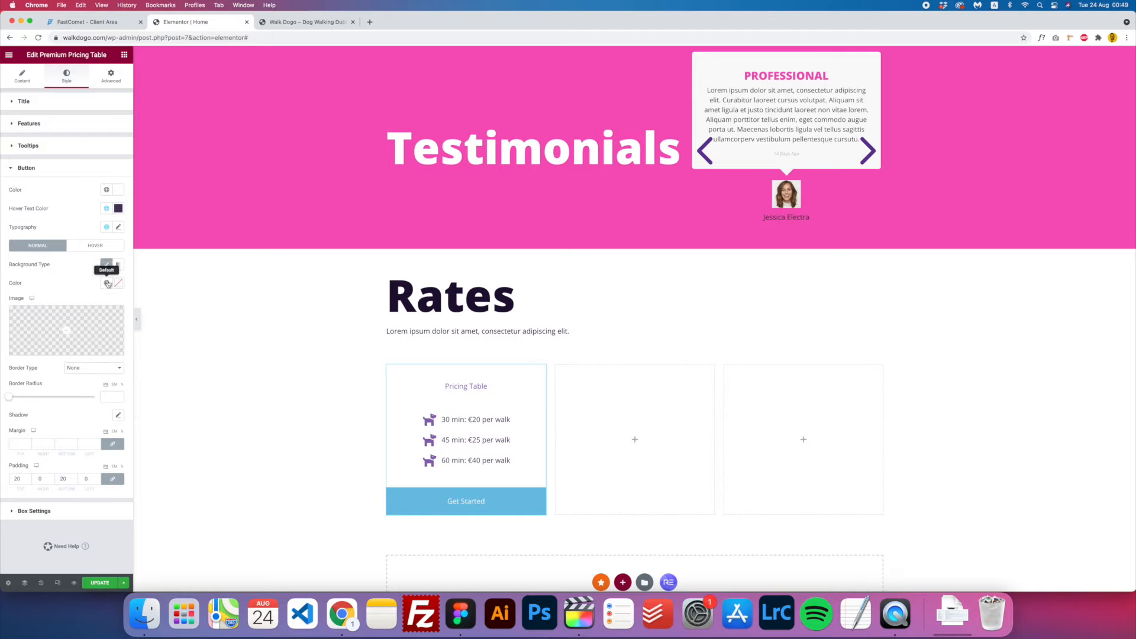
click(107, 282)
click(36, 369)
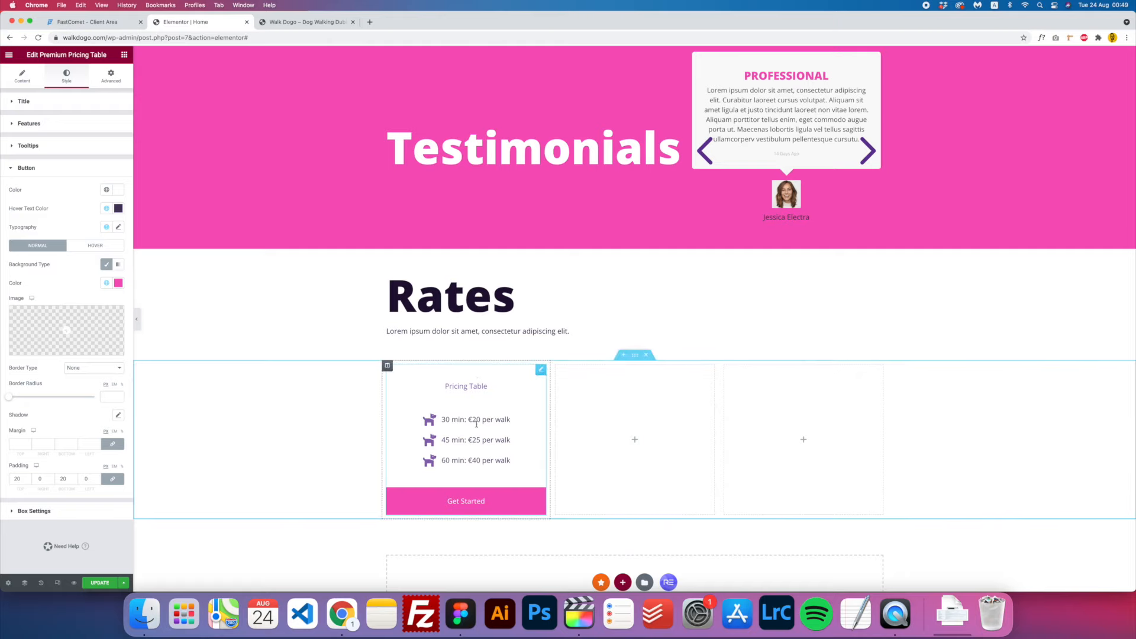
click(476, 383)
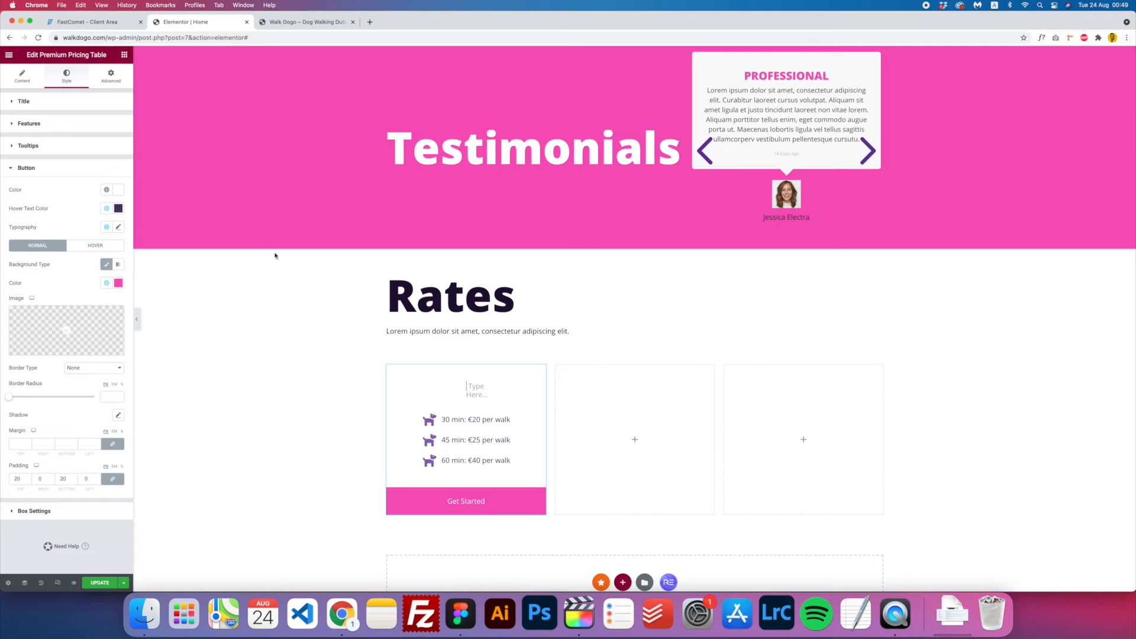
click(460, 613)
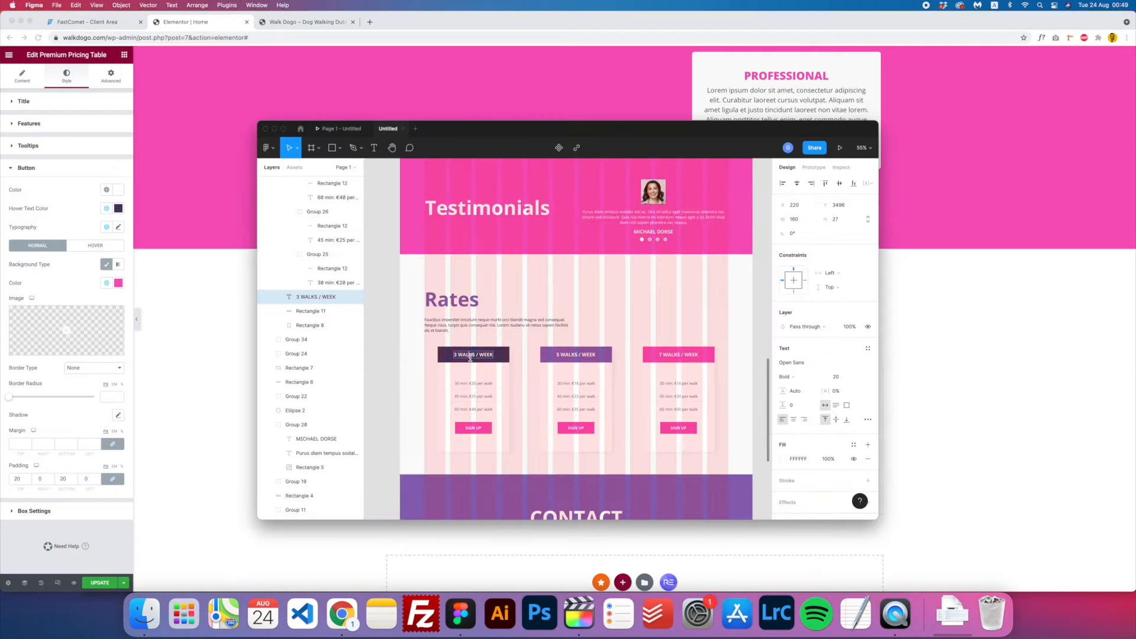
- Paste 3 WALKS / WEEK as the pricing table's title text
click(233, 363)
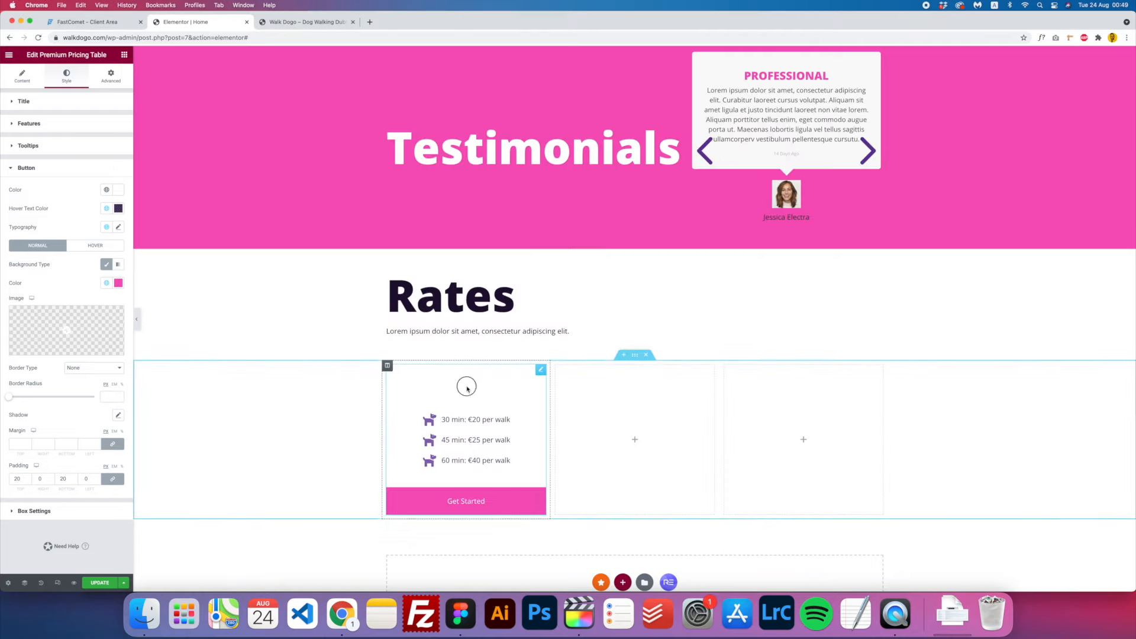
click(19, 106)
click(22, 75)
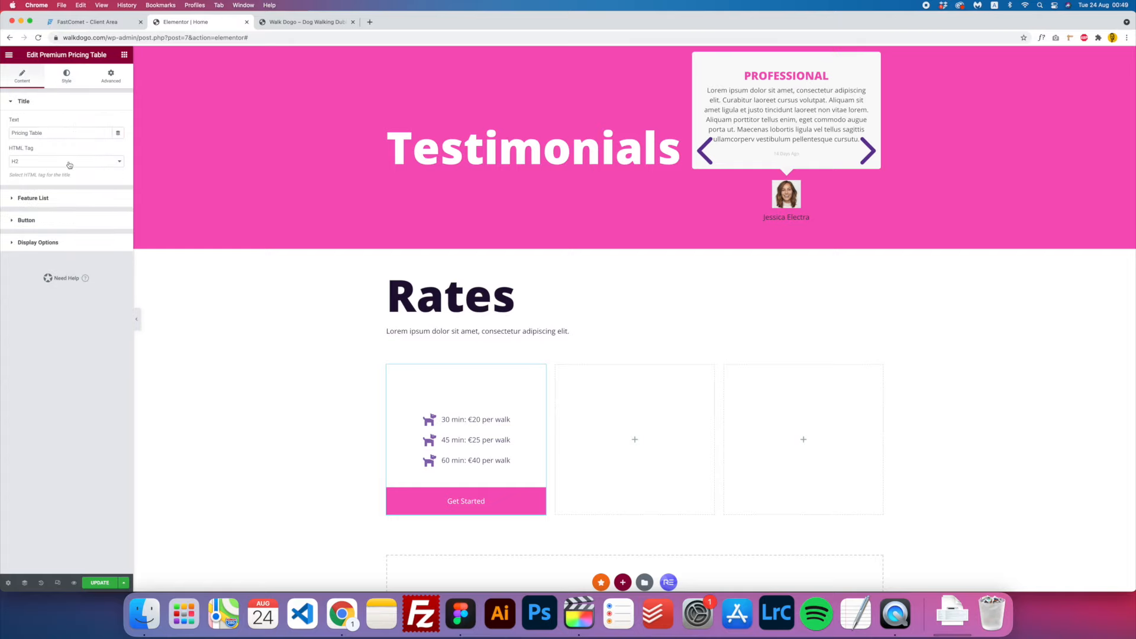
click(50, 133)
key(super+a)
text(3 WALKS / WEEK)
click(66, 75)
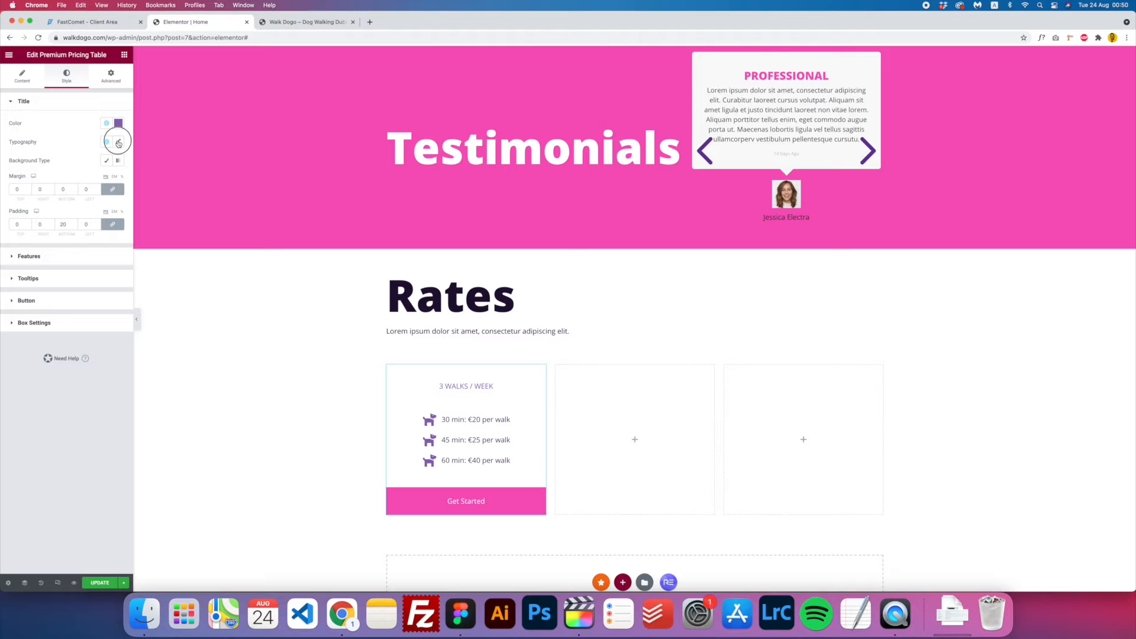
click(119, 143)
click(74, 229)
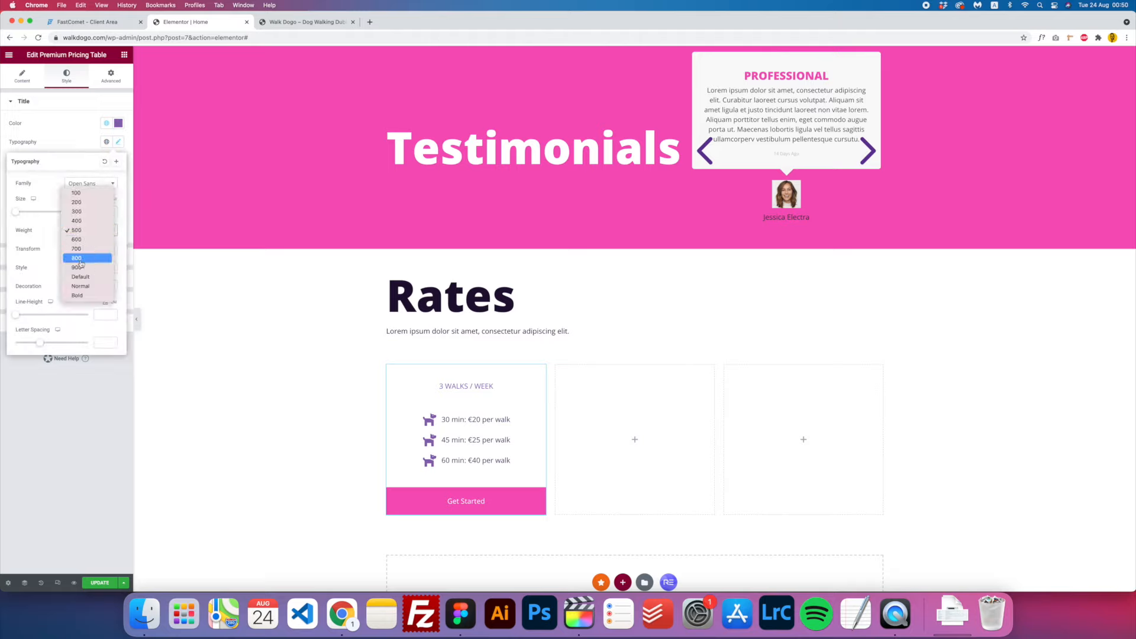
- Set the title font weight to 900 and enlarge the text
click(80, 255)
click(91, 236)
click(92, 255)
drag(15, 213, 27, 215)
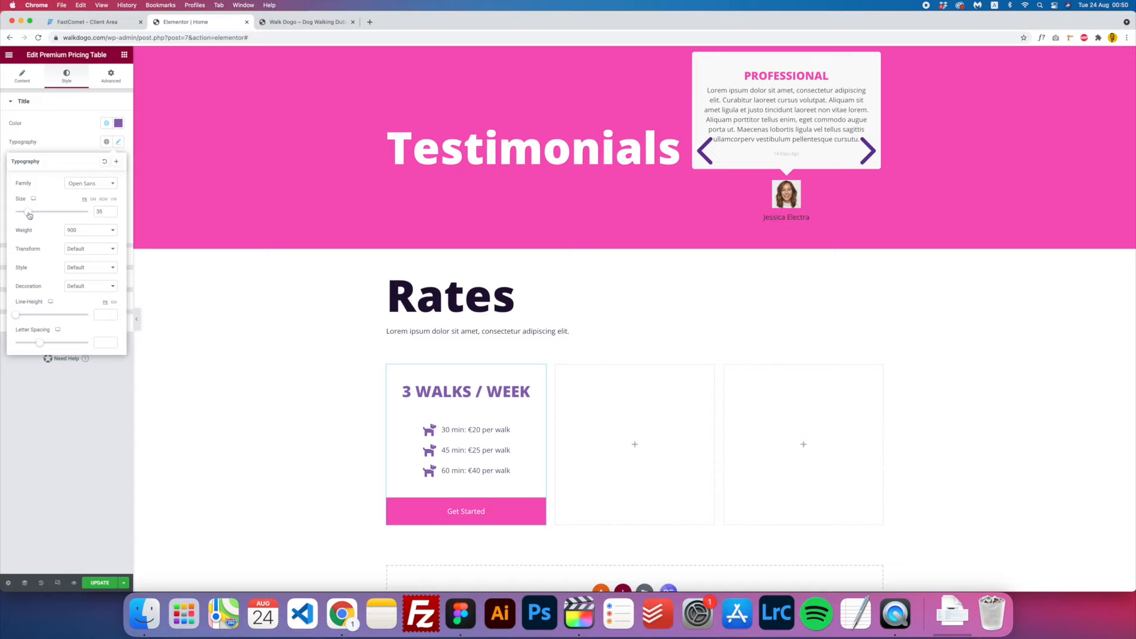
click(87, 405)
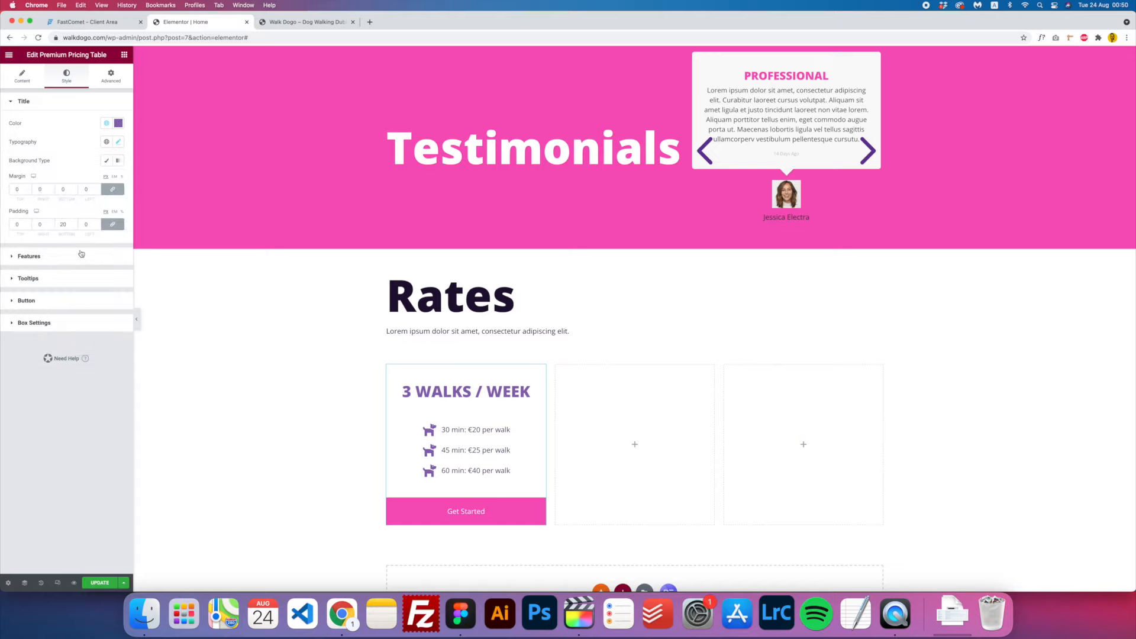
- Give the title a Classic background in the dark Secondary purple
click(106, 162)
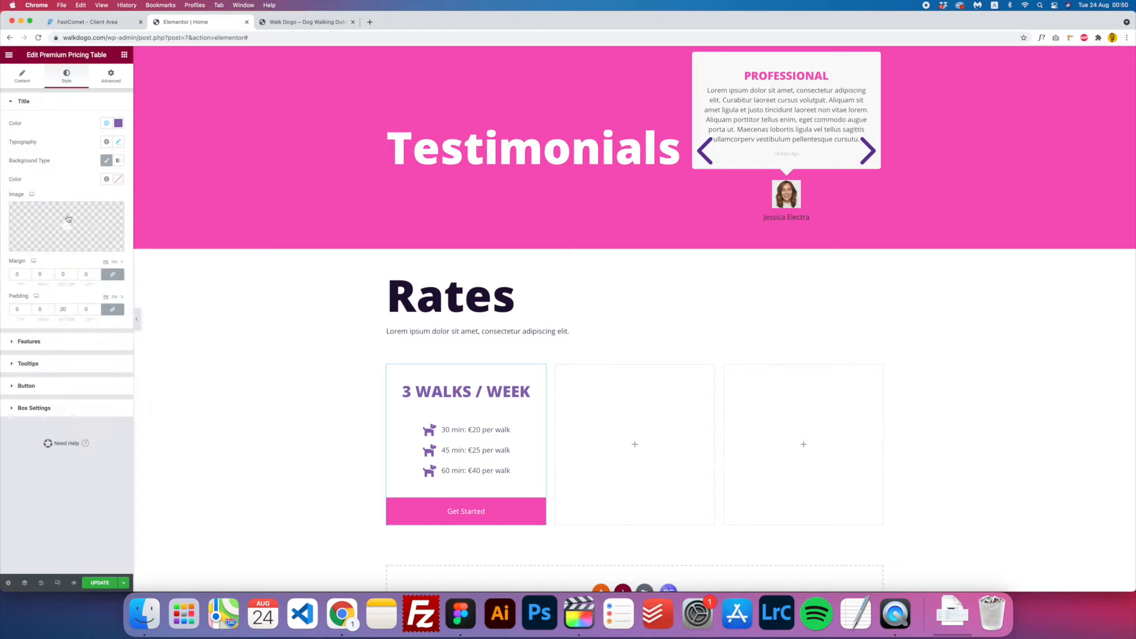
click(106, 178)
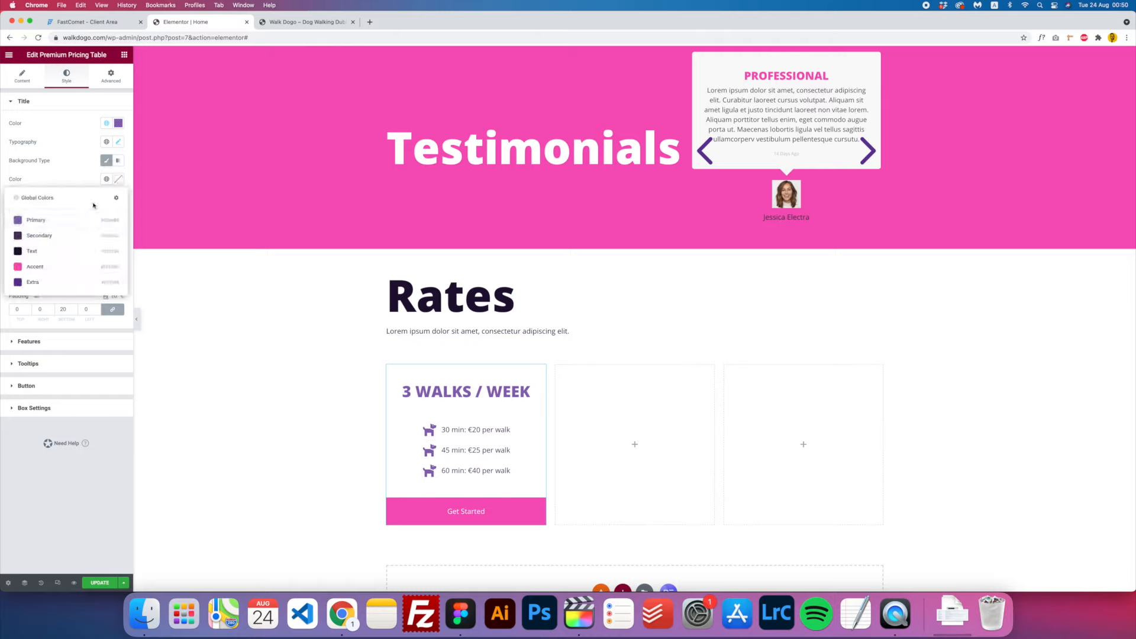
click(55, 236)
click(107, 179)
click(107, 180)
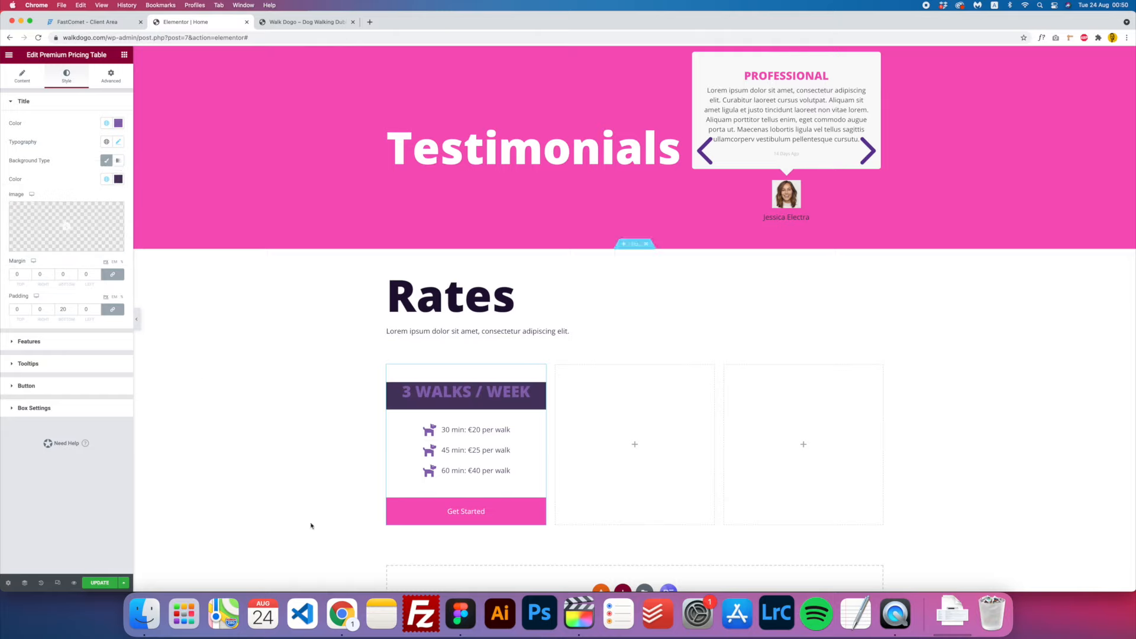
click(460, 614)
click(204, 401)
- Make the title text white (#FFFFFF) and fine-tune its size to 25
click(119, 123)
drag(38, 162, 2, 123)
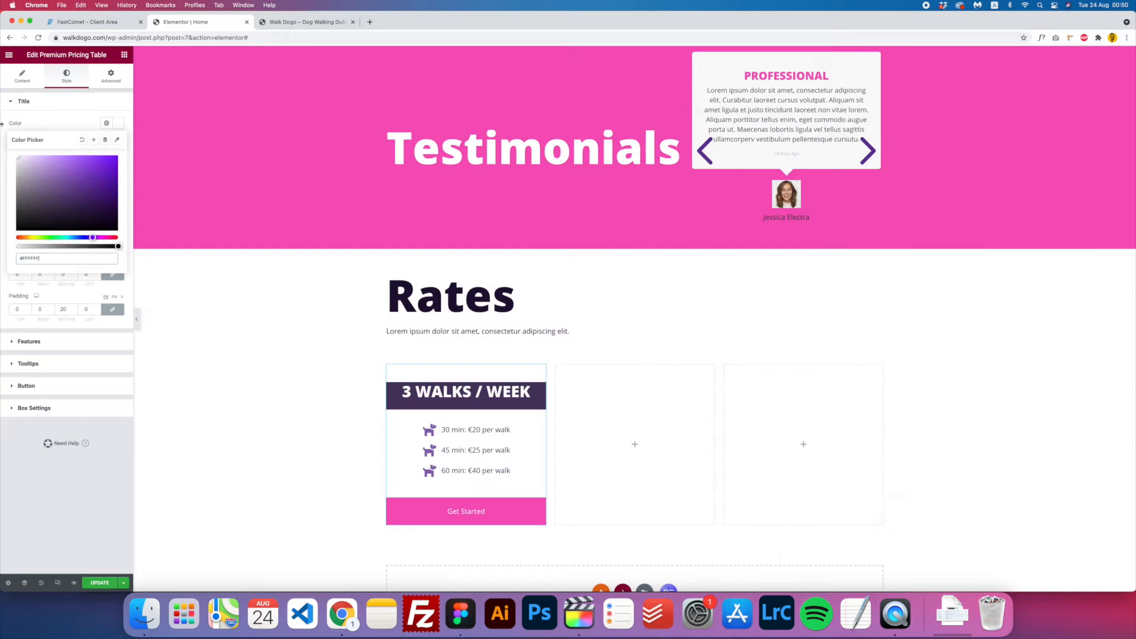
click(120, 123)
click(119, 142)
click(122, 144)
click(123, 144)
drag(27, 213, 25, 215)
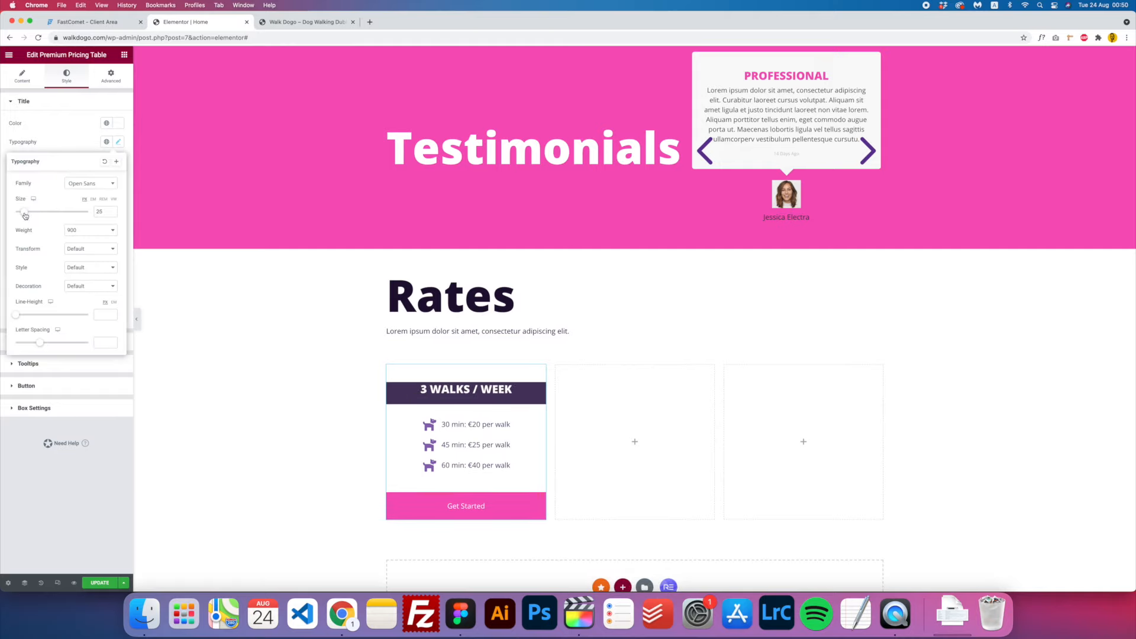
click(118, 144)
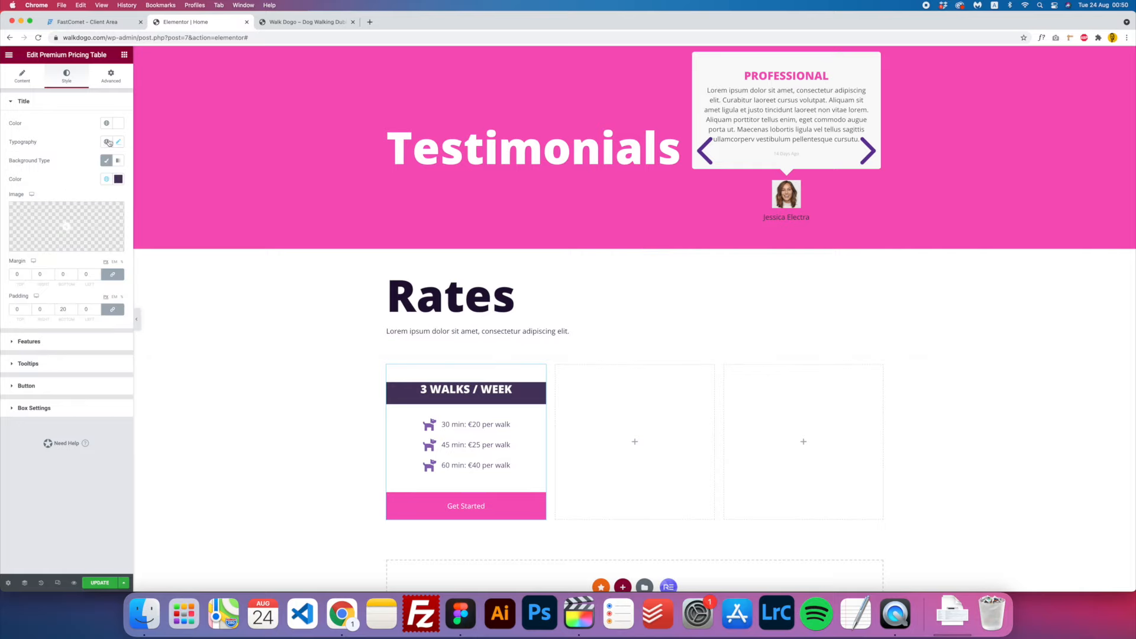
- Set the title padding to 20 on all sides
double_click(62, 310)
text(0)
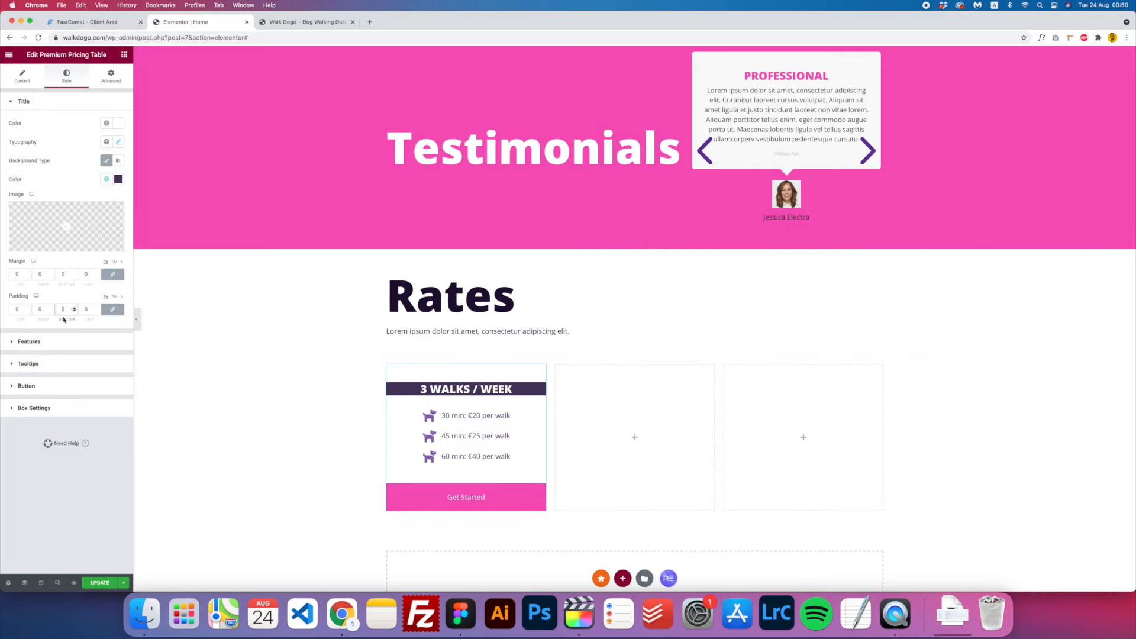
double_click(16, 309)
text(20)
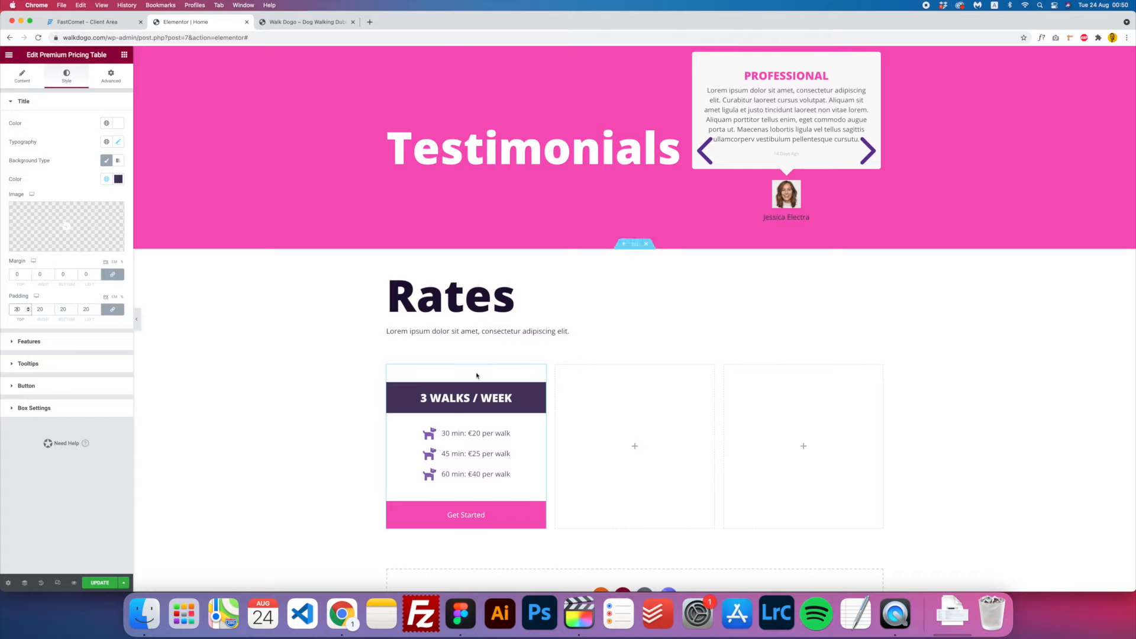
- Change the button label from Get Started to SIGN UP
click(30, 76)
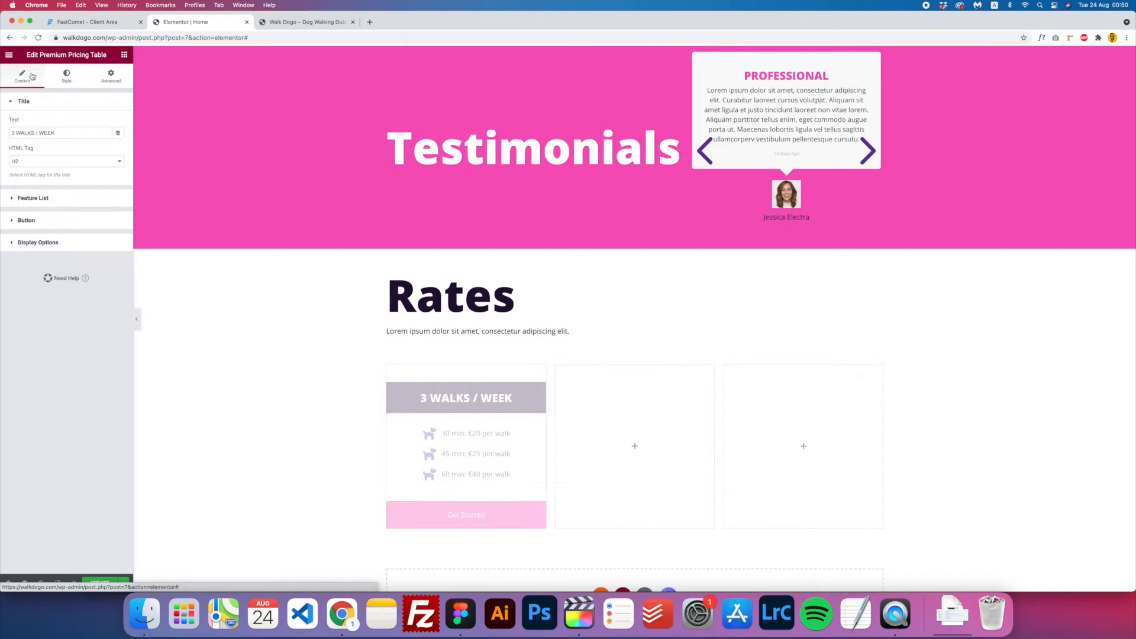
click(39, 242)
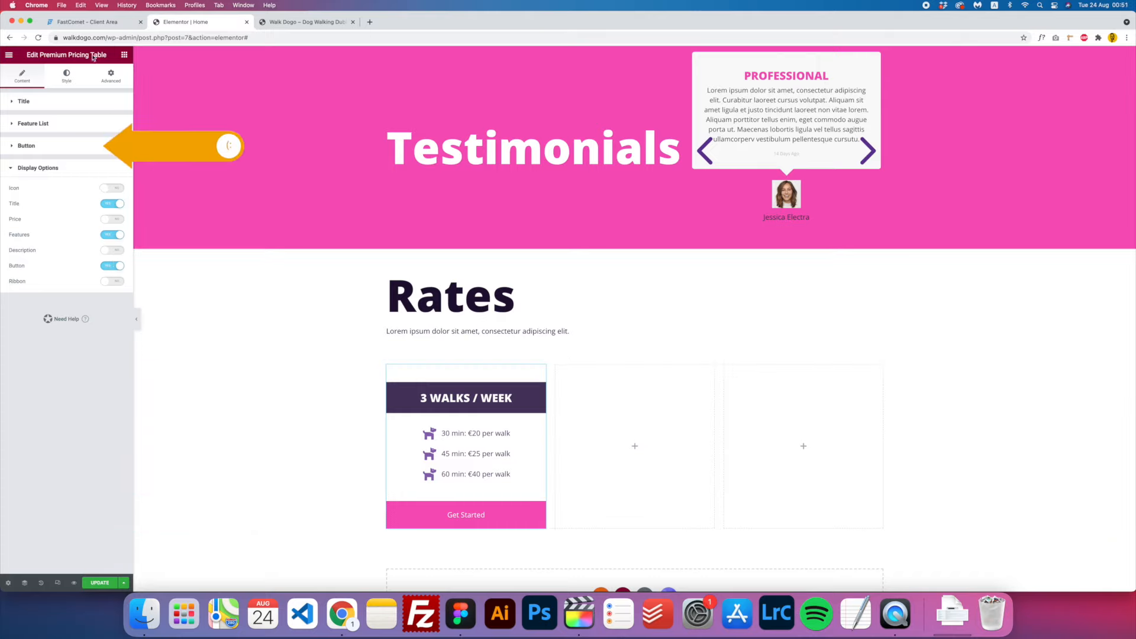
click(28, 144)
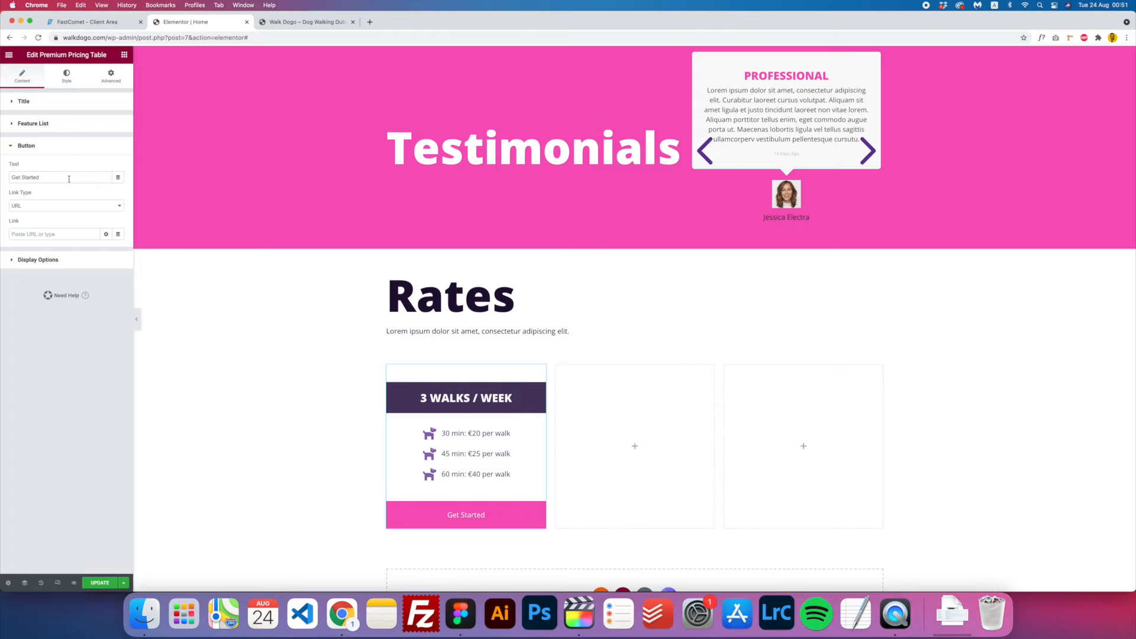
drag(50, 178, 18, 186)
text(SIGN UP)
- Set the button's link type to URL with #Contact as the link
click(54, 207)
click(47, 215)
click(47, 235)
click(47, 235)
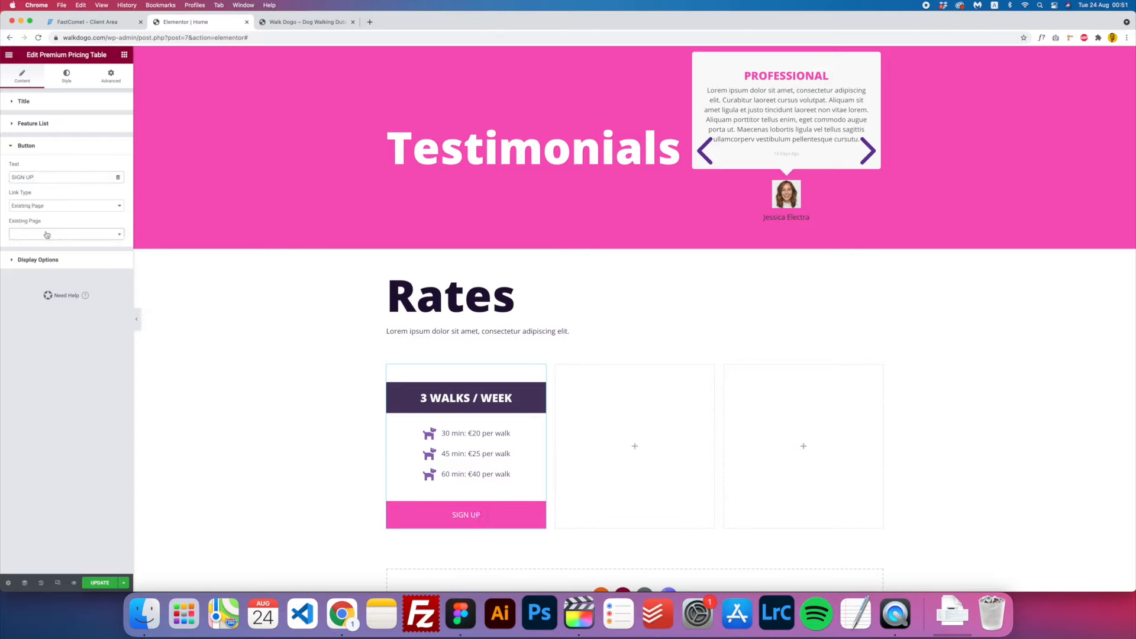
click(51, 207)
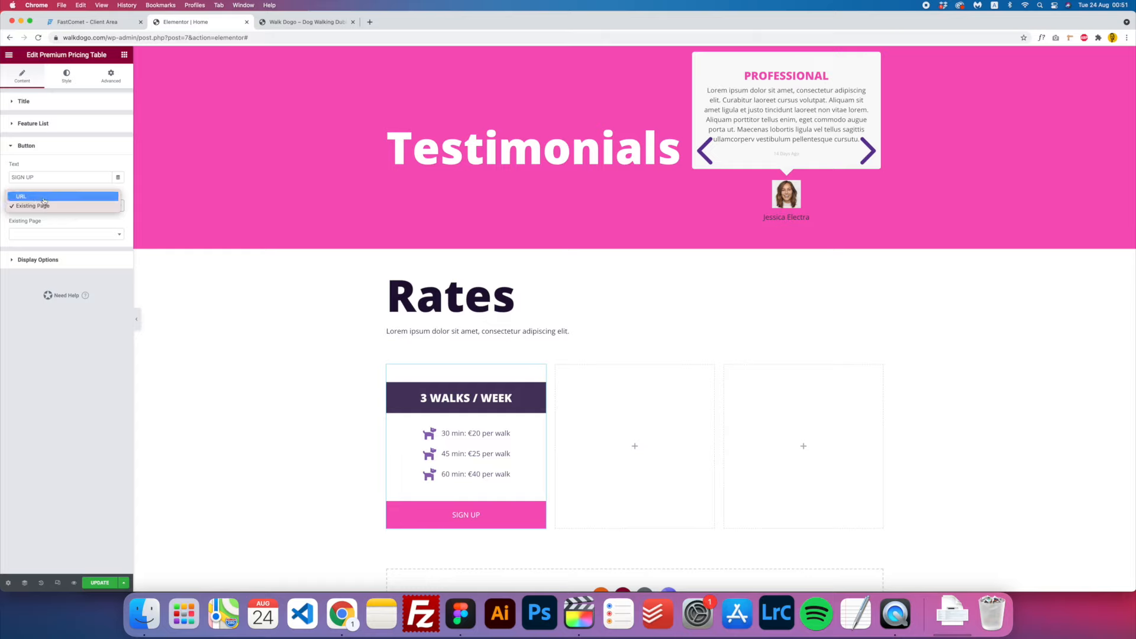
click(43, 197)
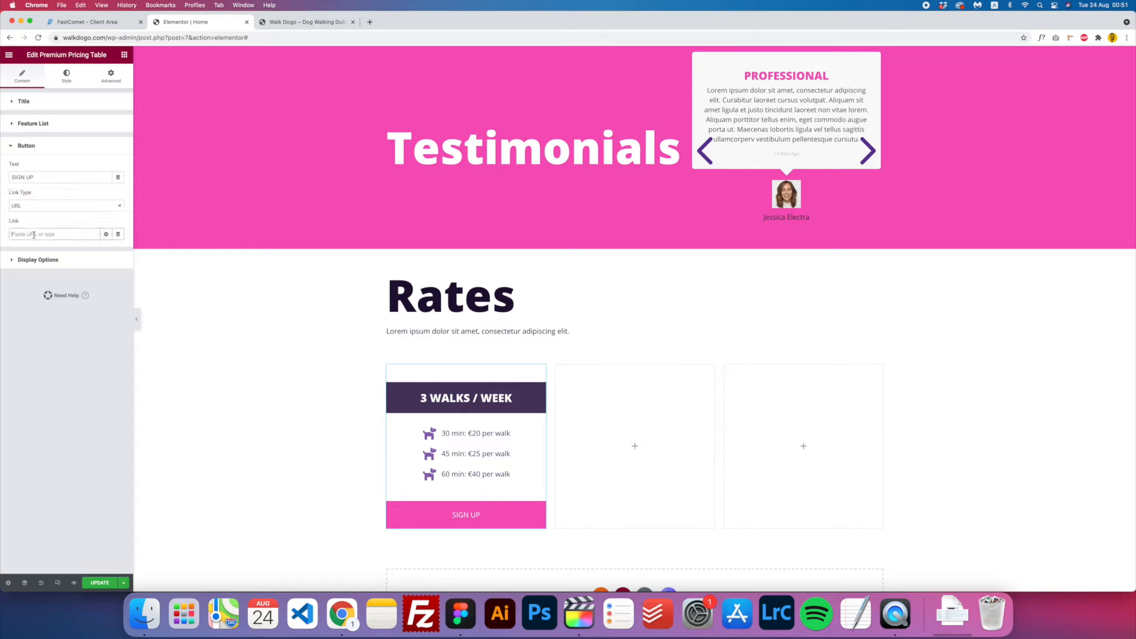
text(#Contact)
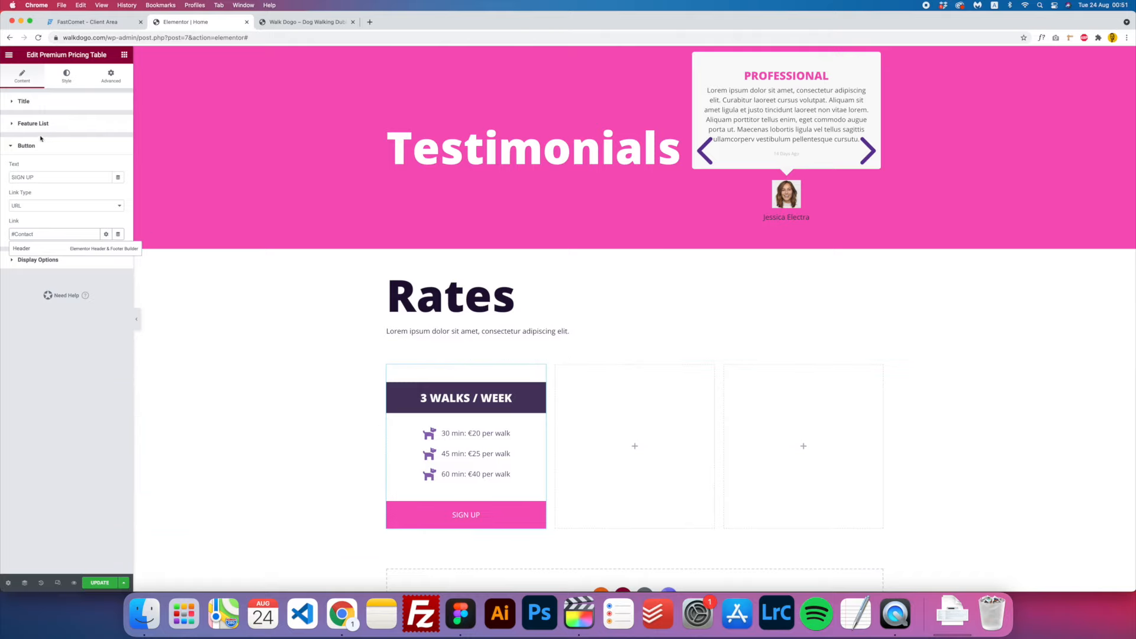
click(67, 76)
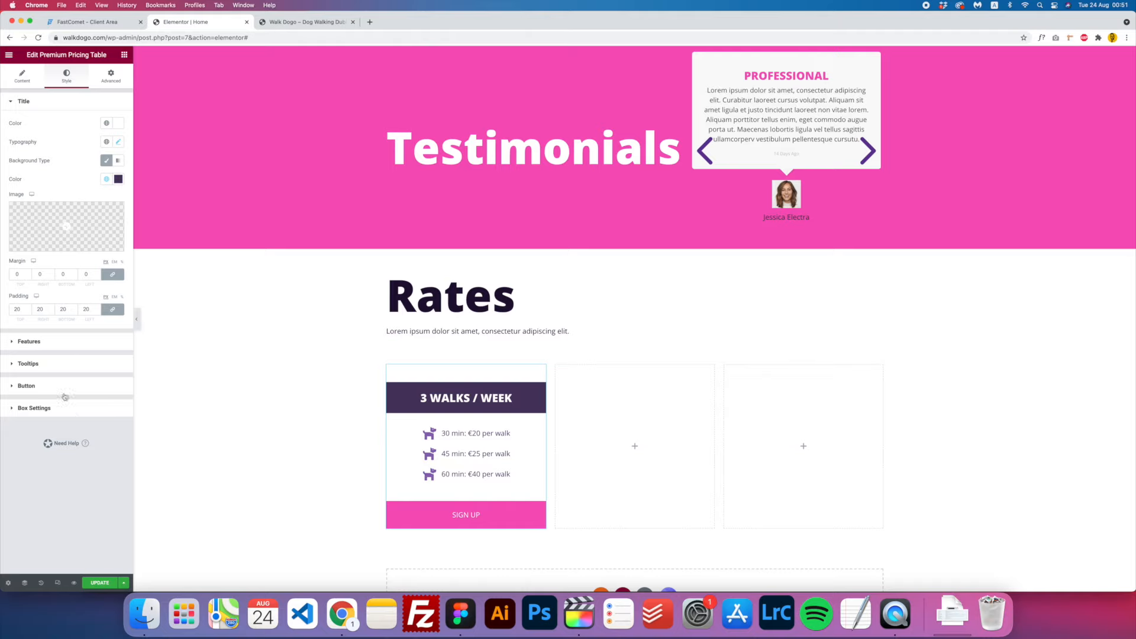
- Give the SIGN UP button a Classic hover background using the Secondary global colour
click(26, 386)
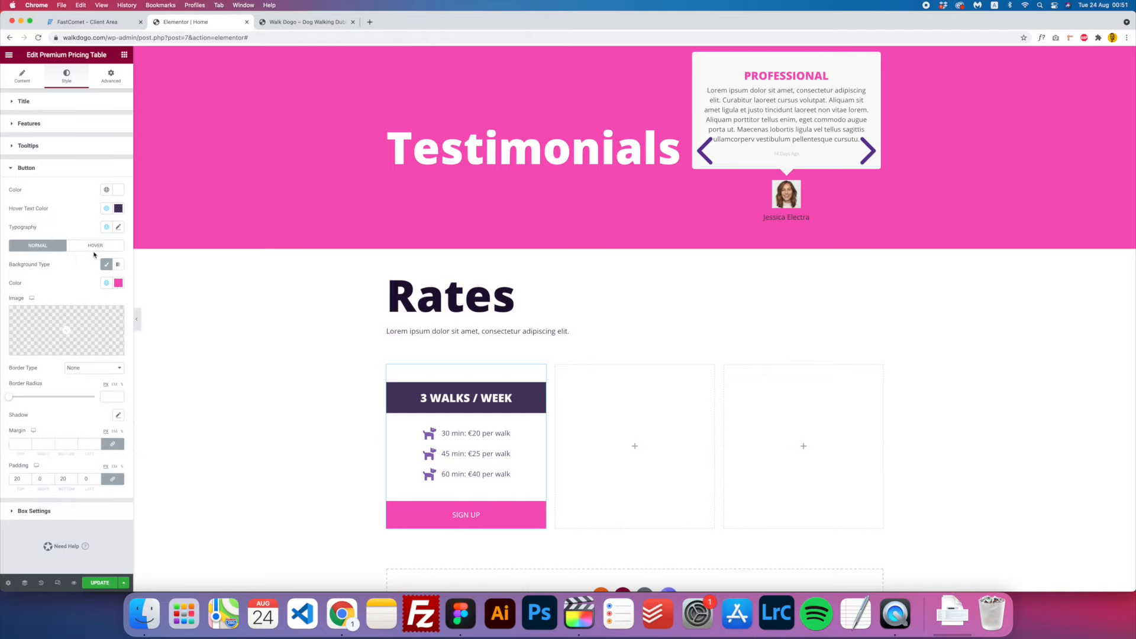
click(100, 246)
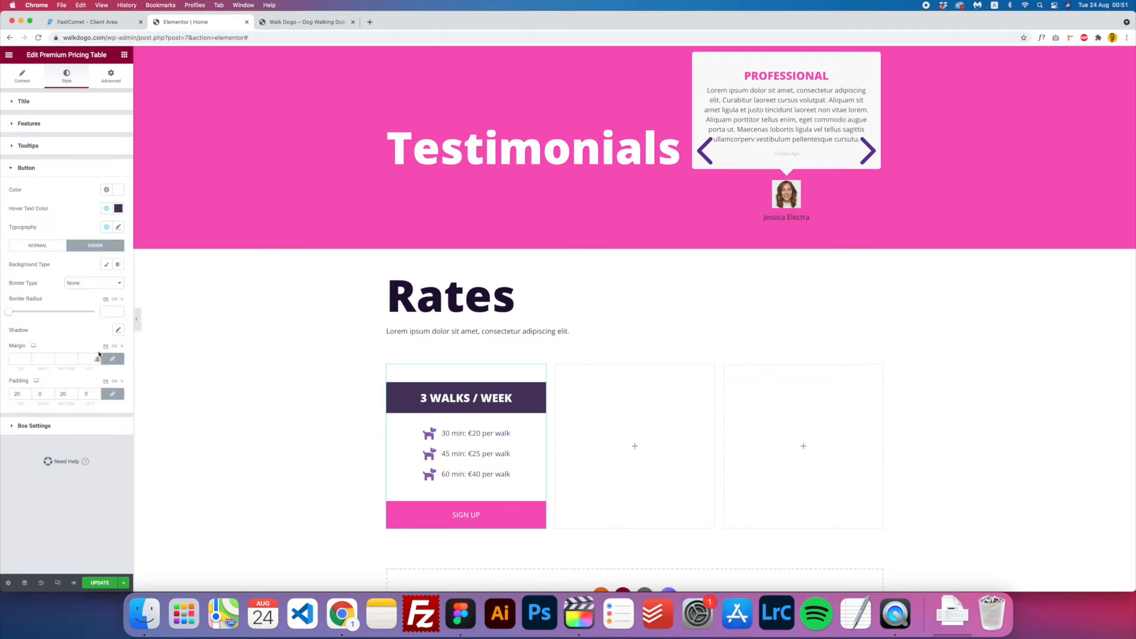
click(106, 265)
click(107, 282)
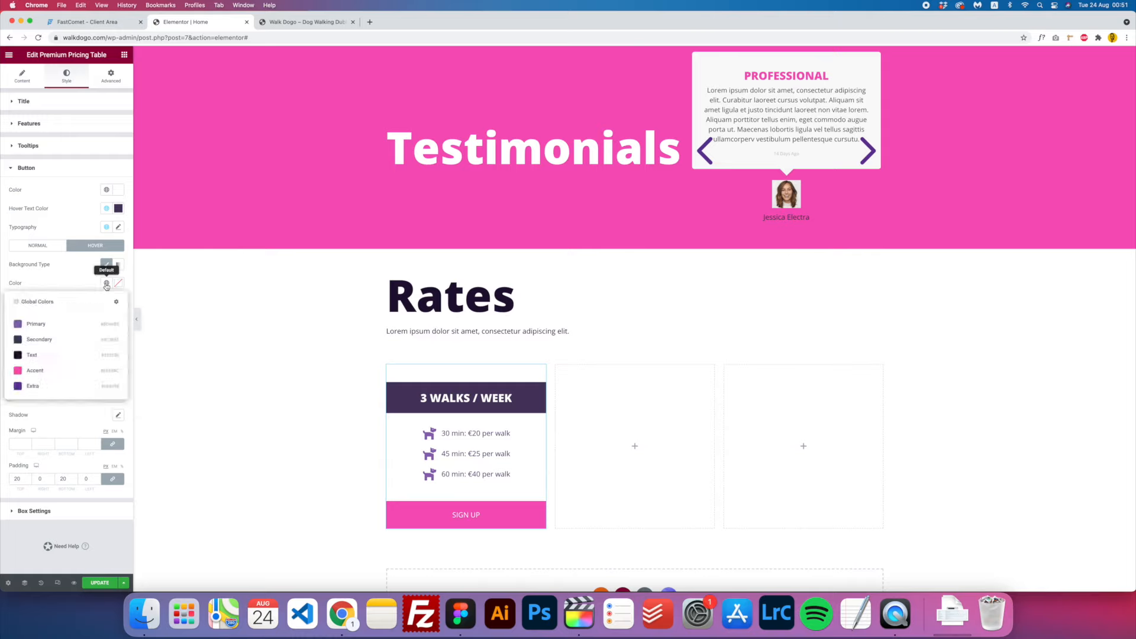
click(32, 354)
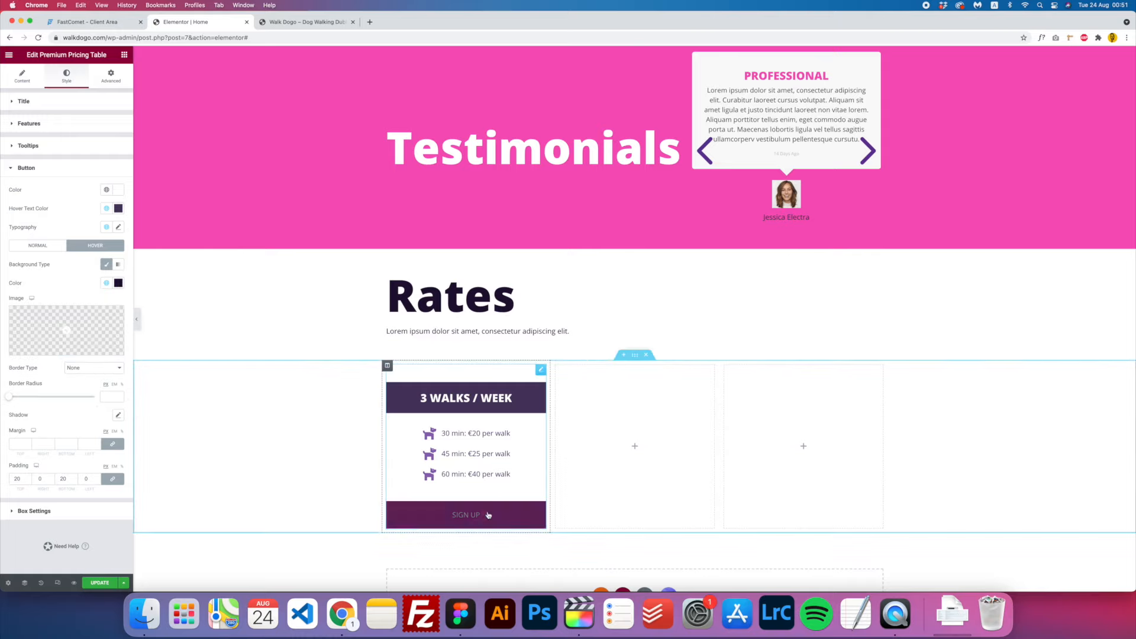
click(106, 283)
click(71, 340)
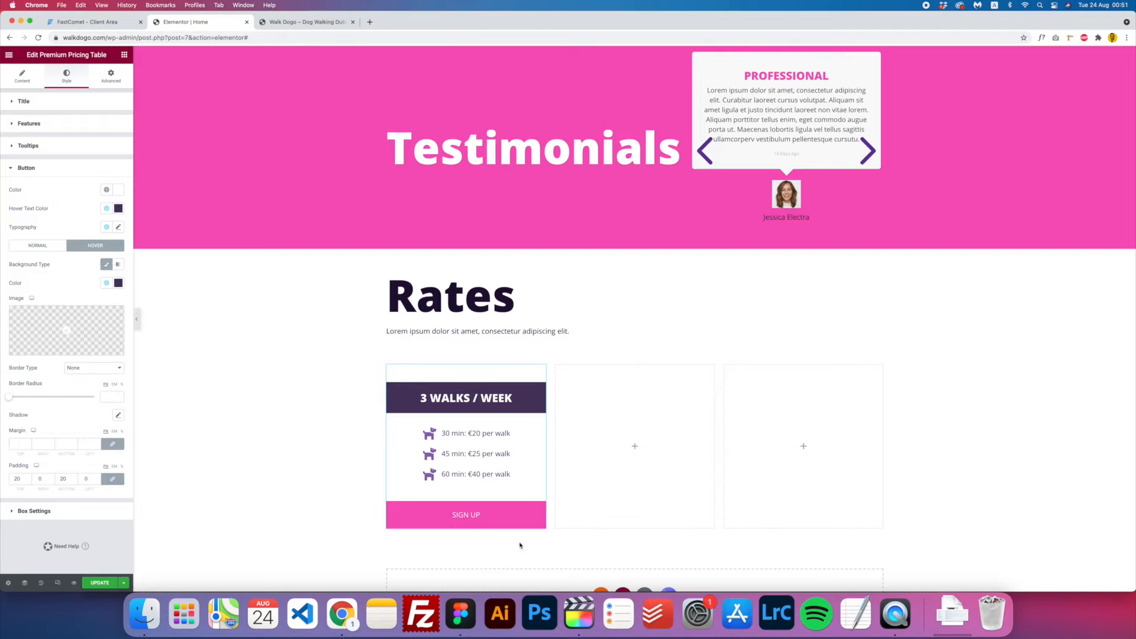
click(107, 283)
click(53, 385)
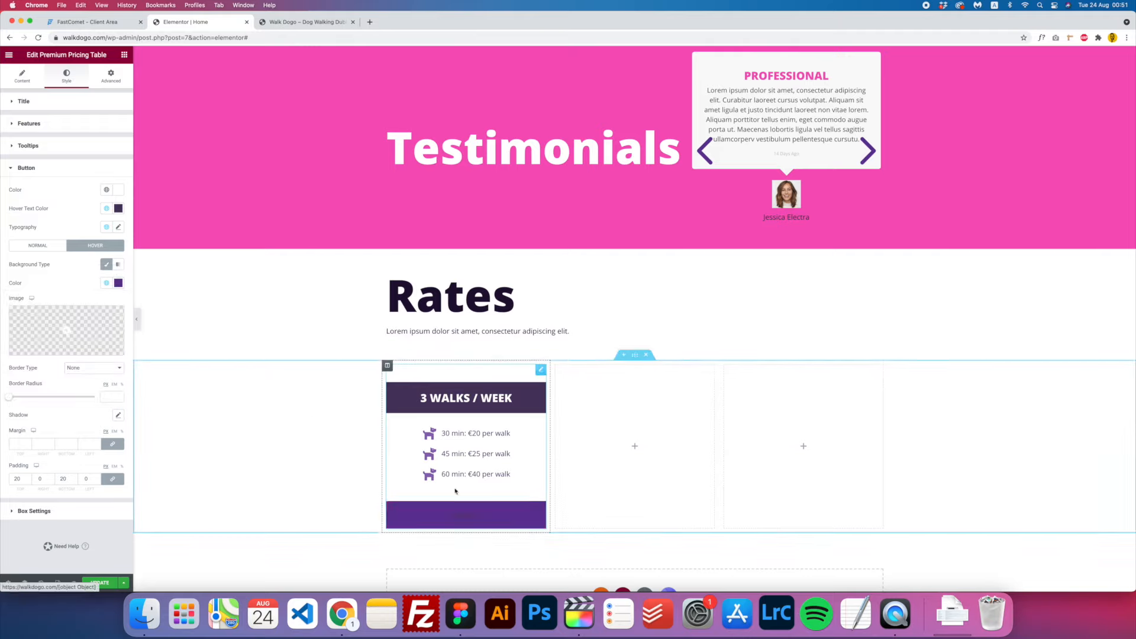
click(107, 283)
click(56, 338)
click(107, 284)
click(66, 336)
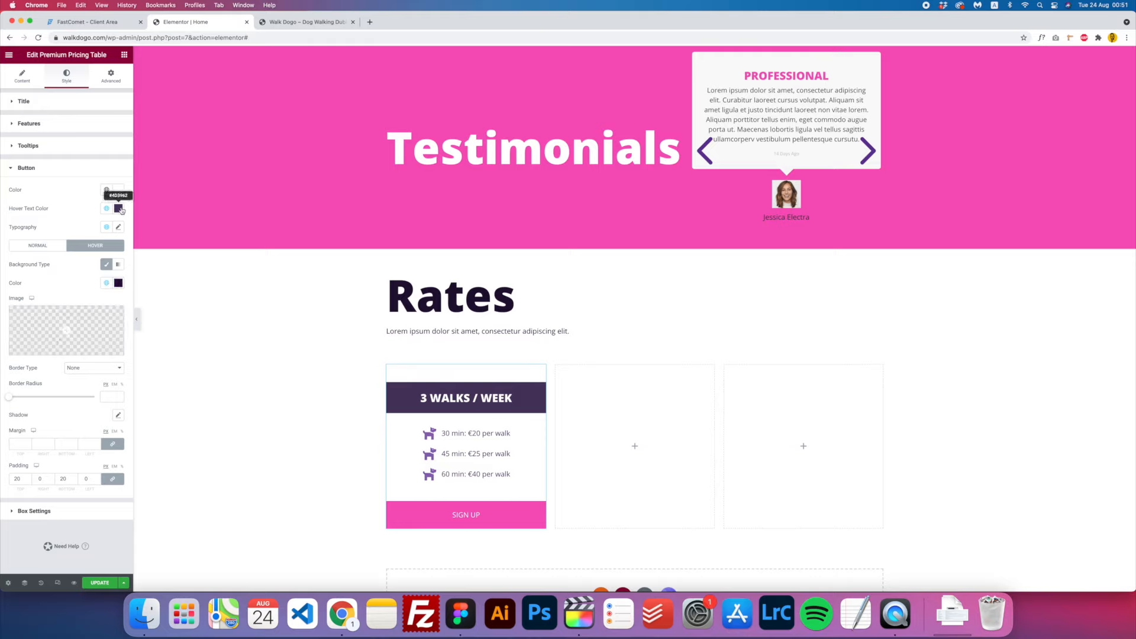
- Set the button's hover text colour to white, update the page, and reload the live site
click(118, 208)
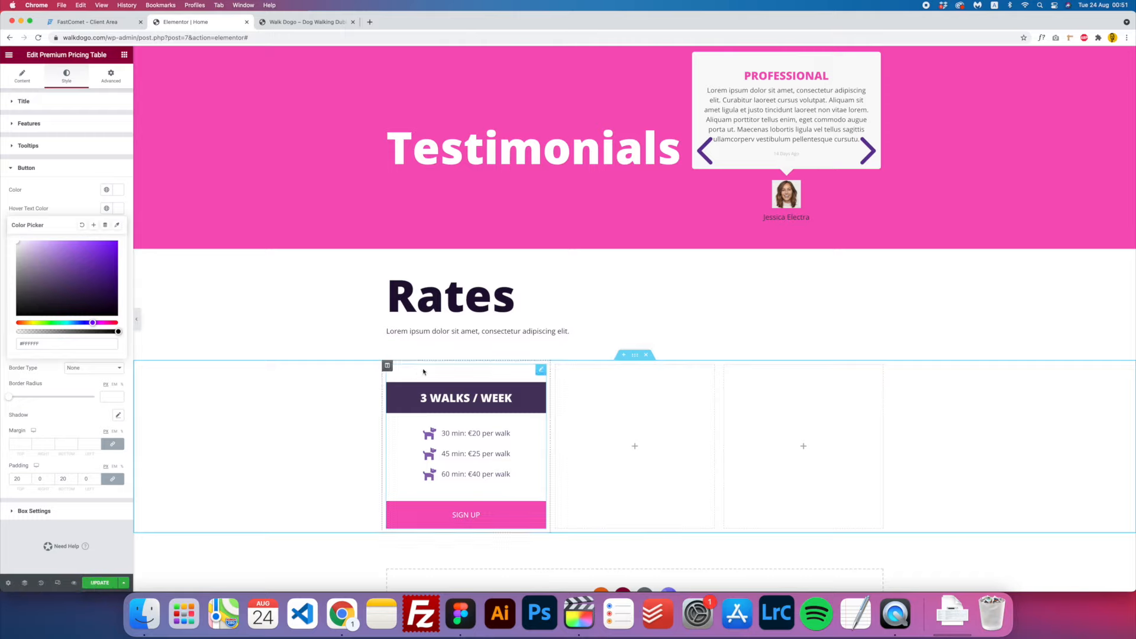
click(98, 584)
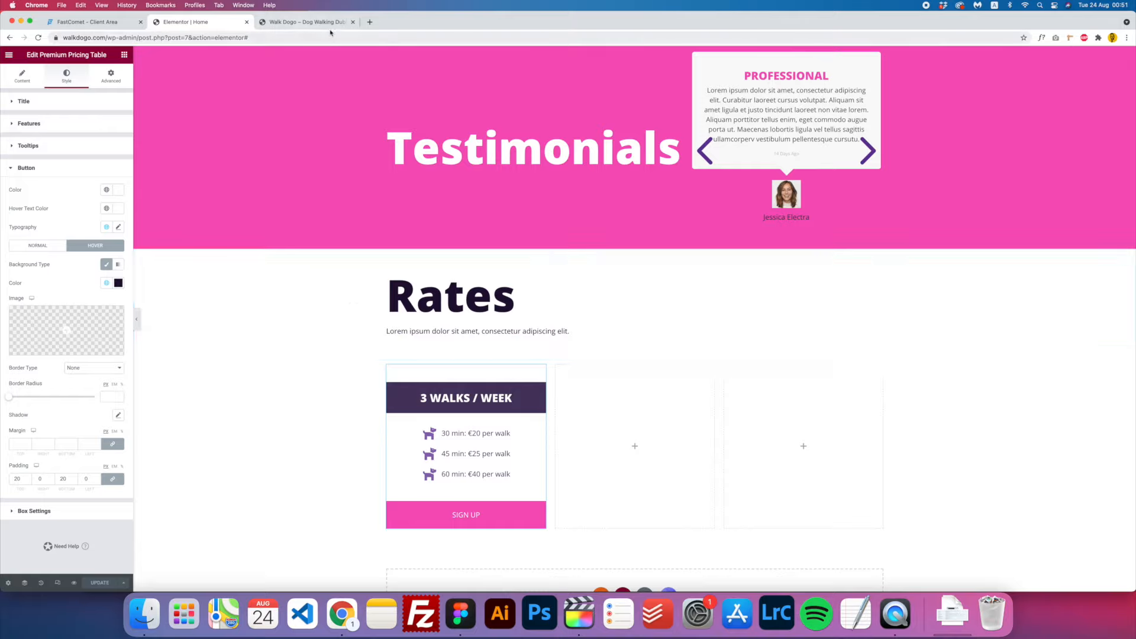
key(ctrl+Tab)
key(super+r)
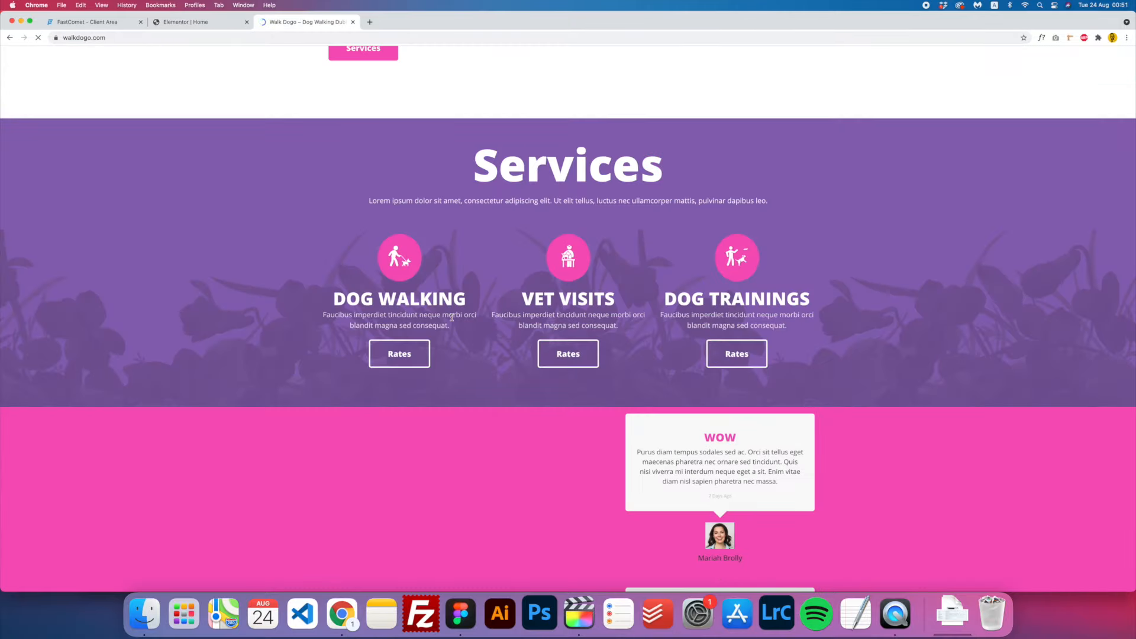
scroll(451, 317, down, 5)
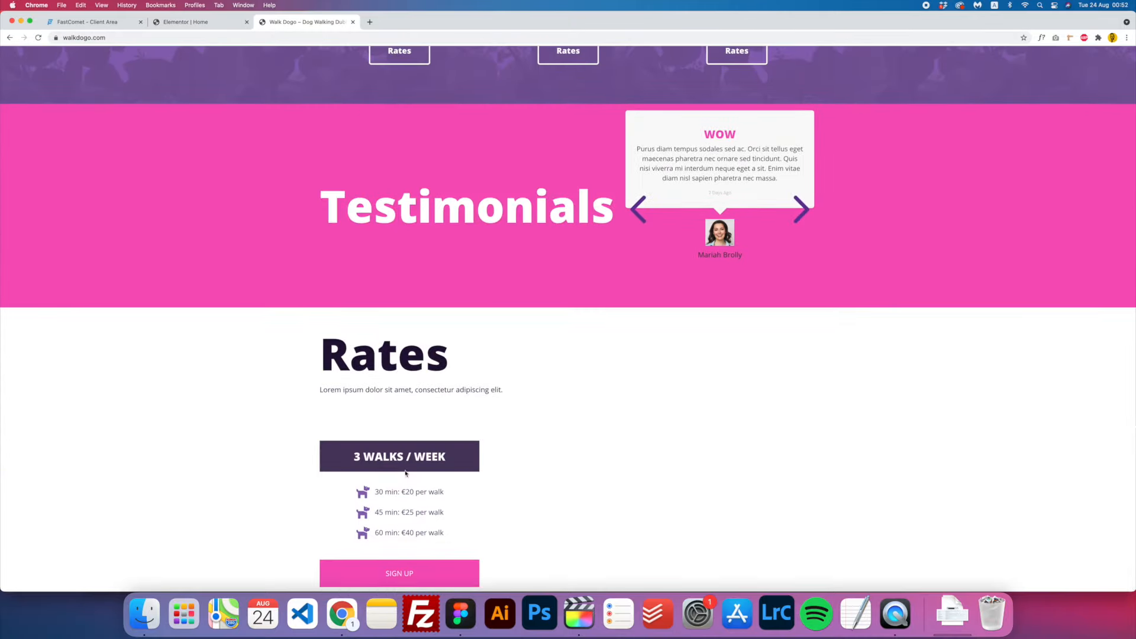
key(ctrl+shift+Tab)
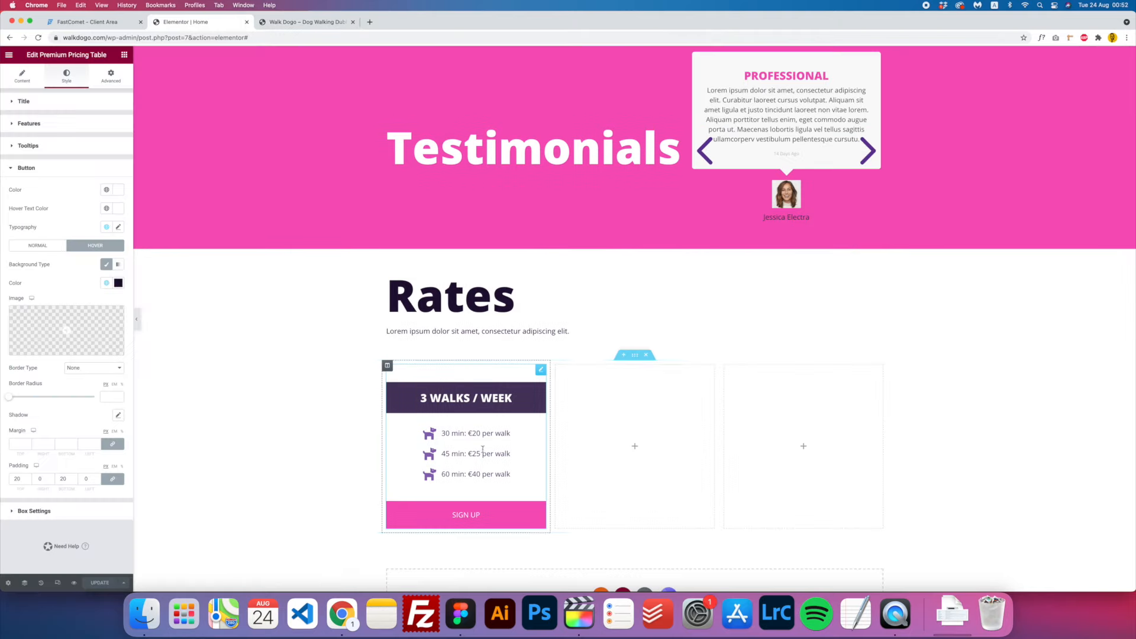
- Copy the first pricing column and paste it into the two empty columns beside it
right_click(388, 368)
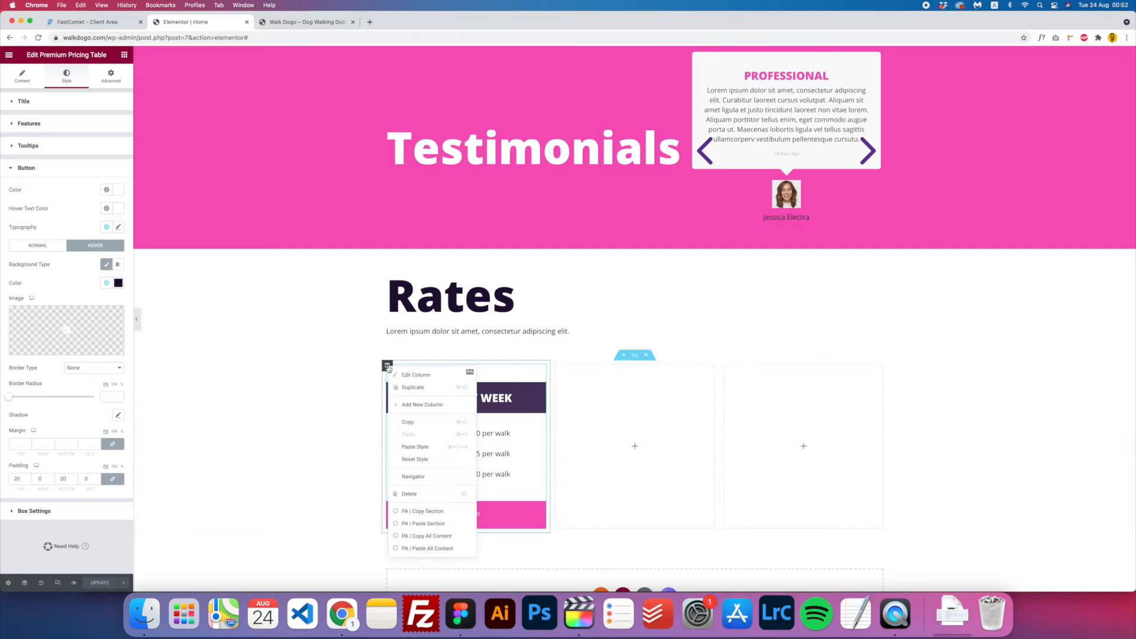
click(408, 422)
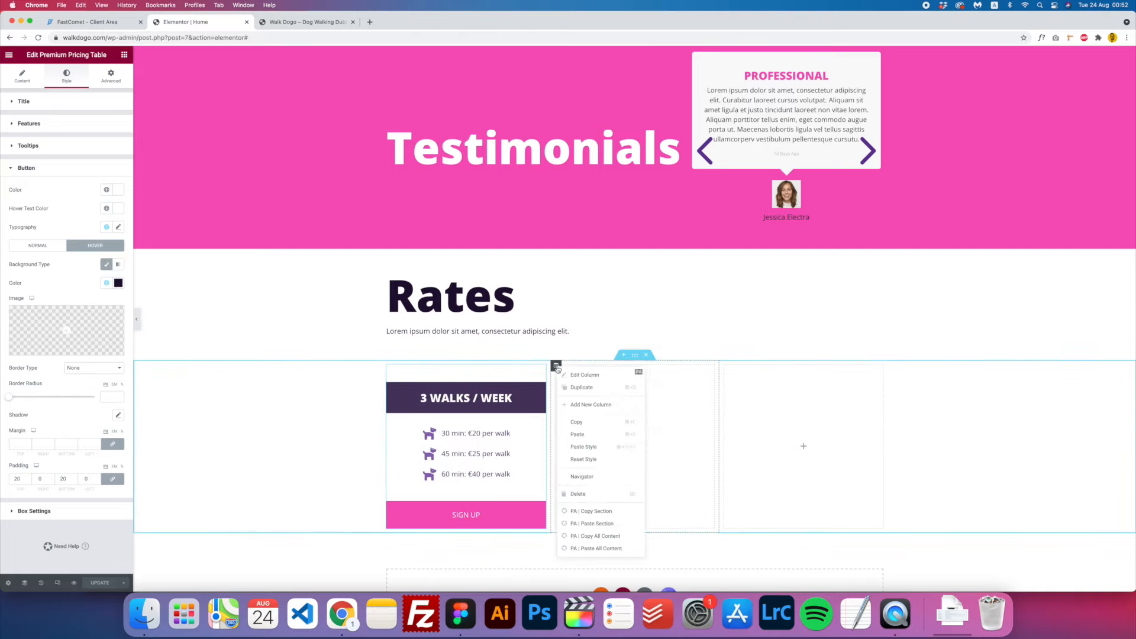
right_click(555, 366)
click(602, 438)
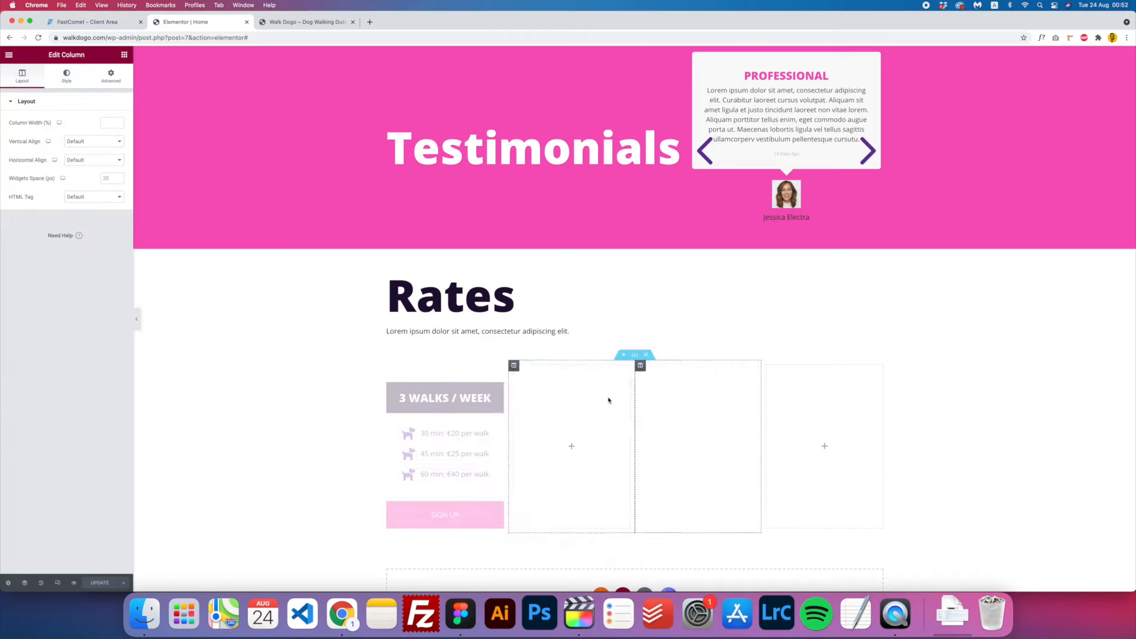
right_click(514, 366)
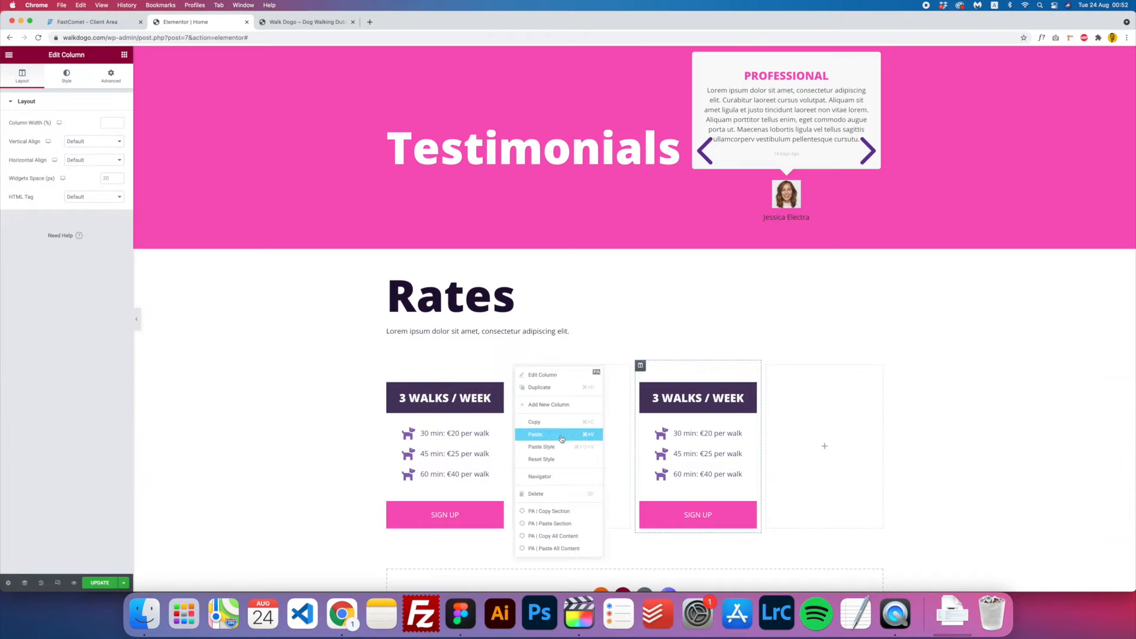
click(561, 436)
- Delete the two leftover empty columns, then bring the Figma design forward for reference
right_click(490, 366)
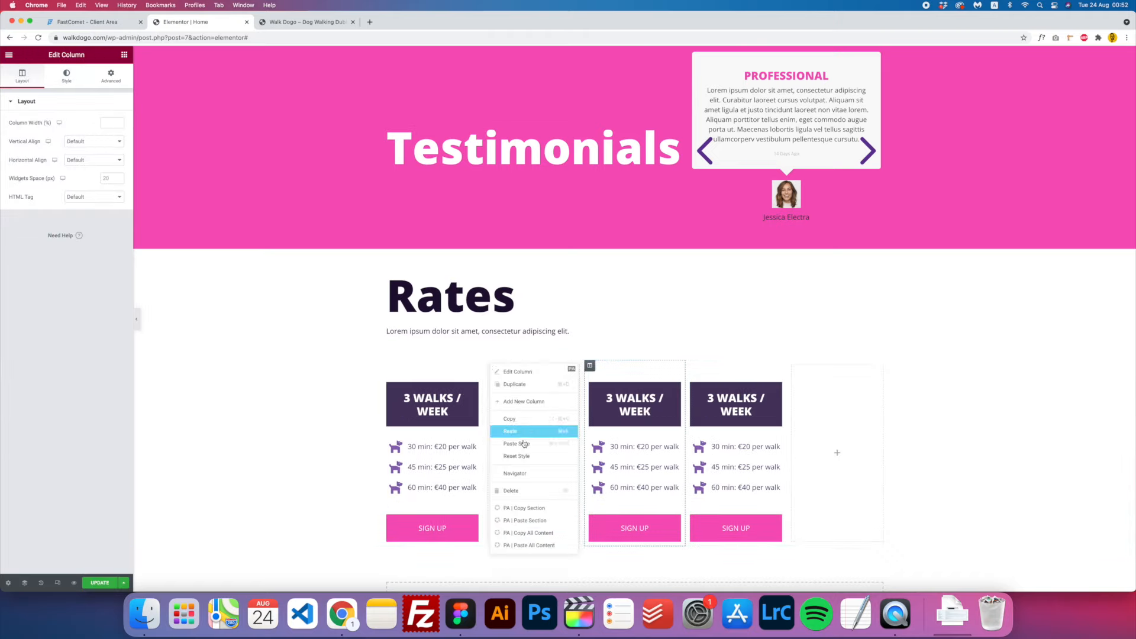
click(513, 491)
right_click(766, 366)
click(790, 490)
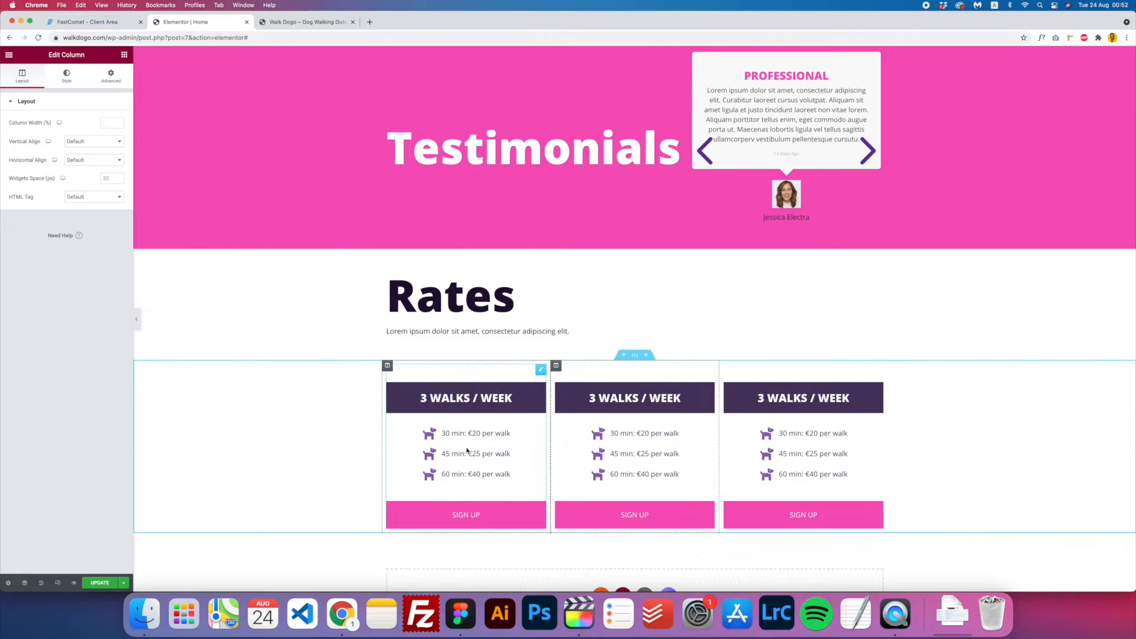
click(465, 627)
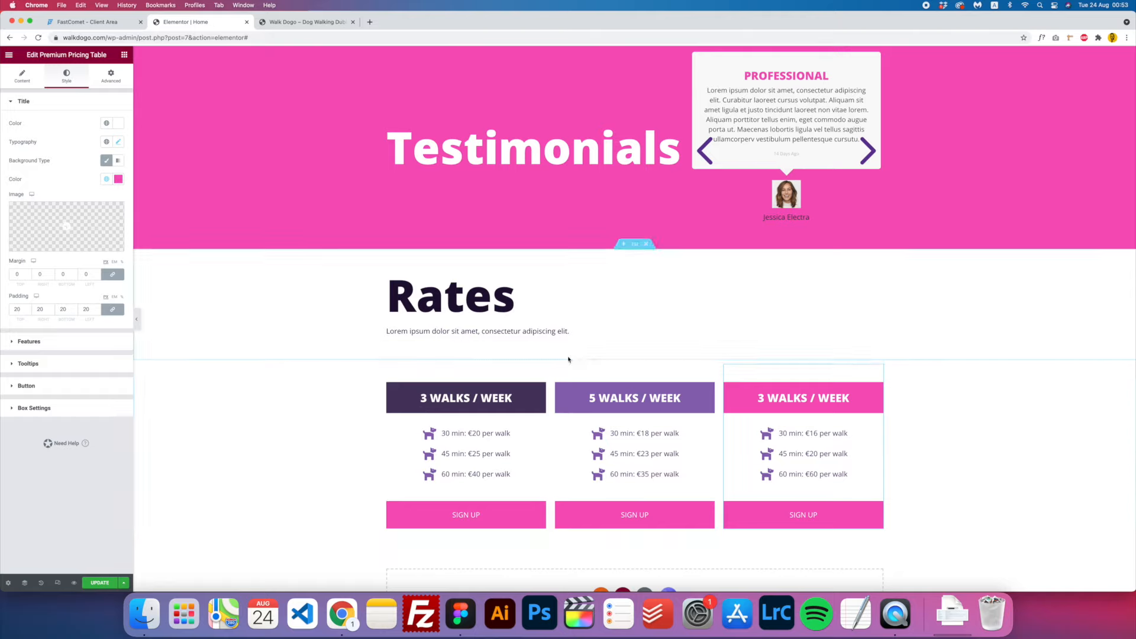
scroll(166, 556, down, 2)
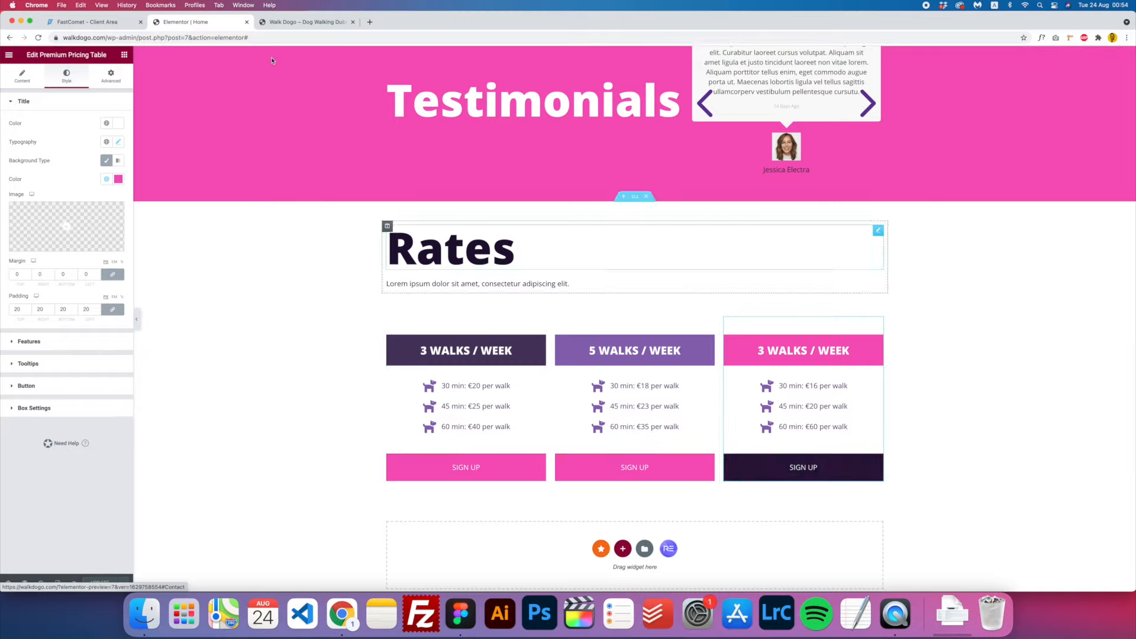
- Reload the live Walk Dogo tab to see the three rate cards
key(ctrl+Tab)
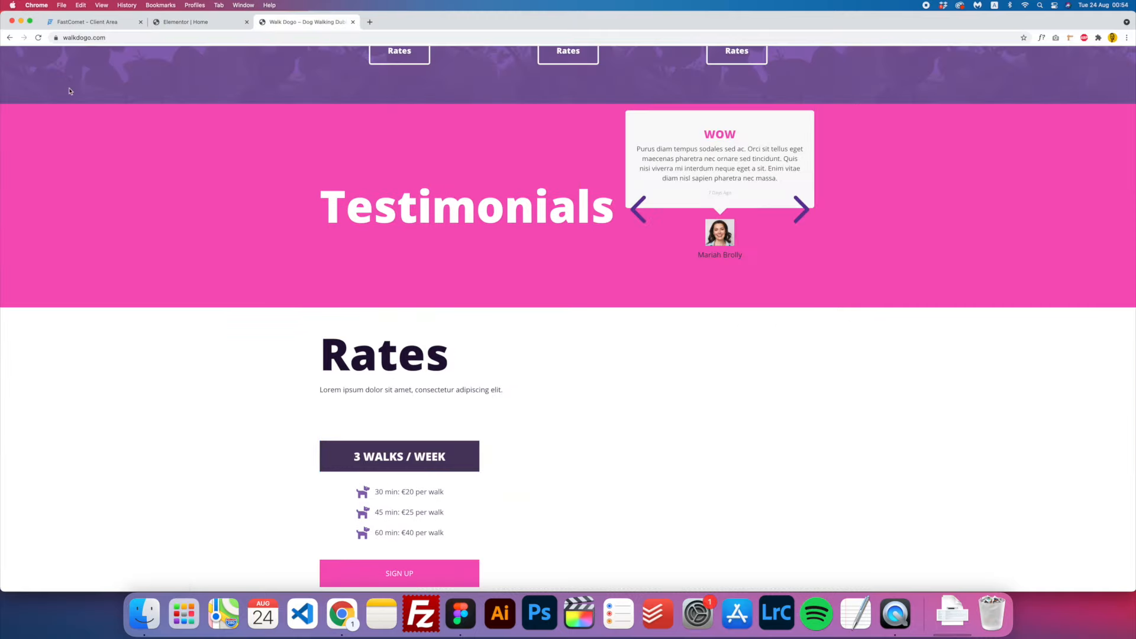
click(38, 37)
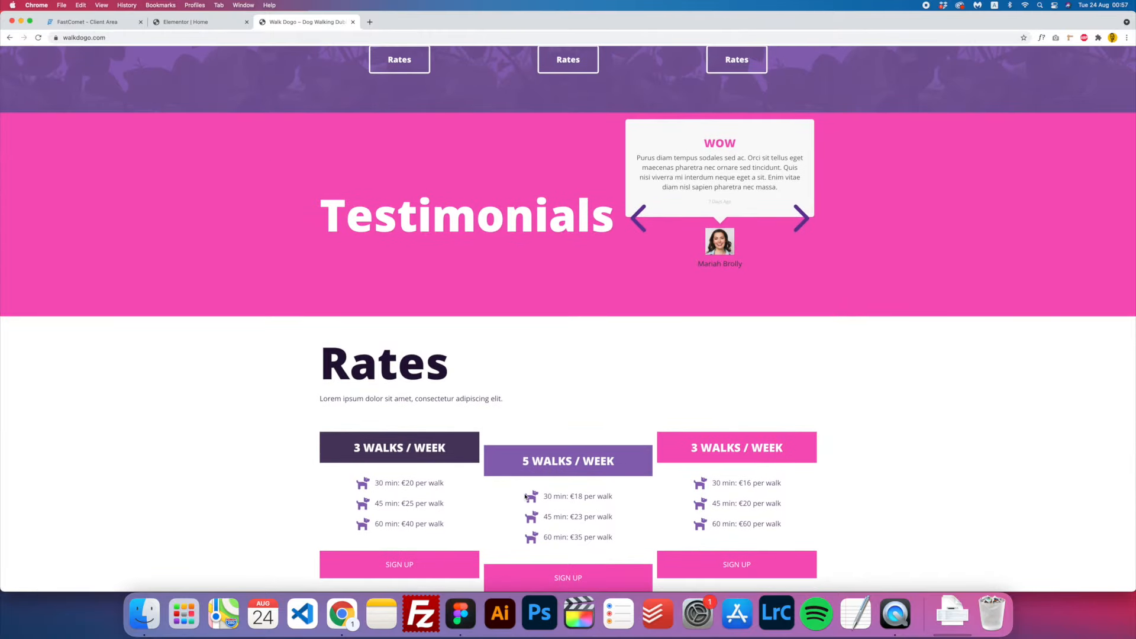
- Bring Figma forward and scroll its mockup down to the Contact section
click(459, 613)
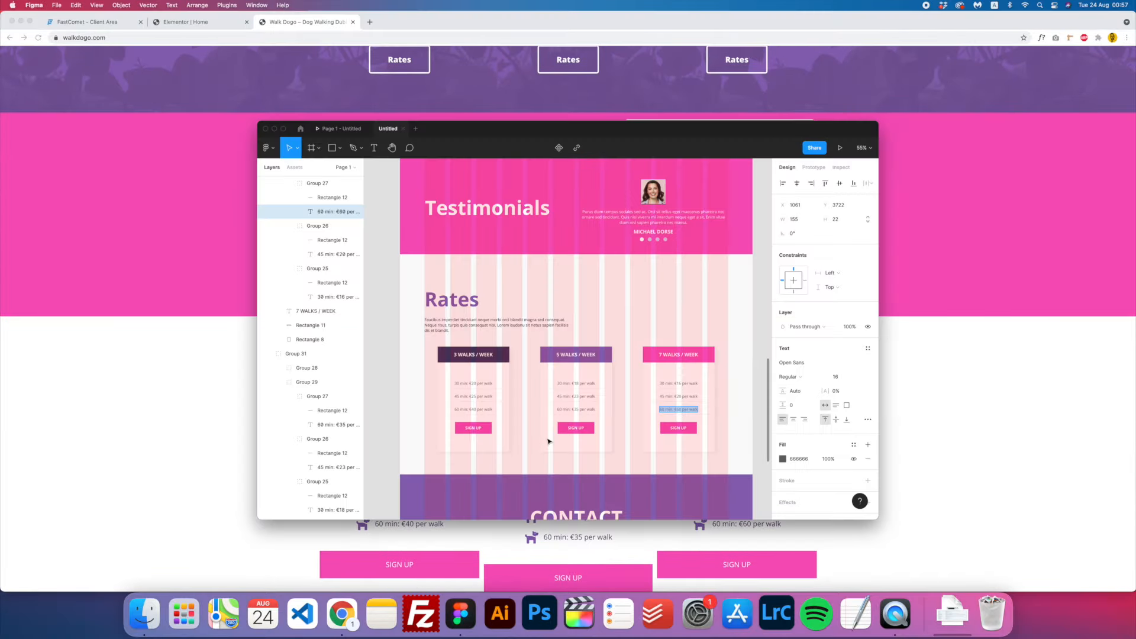
scroll(548, 441, down, 10)
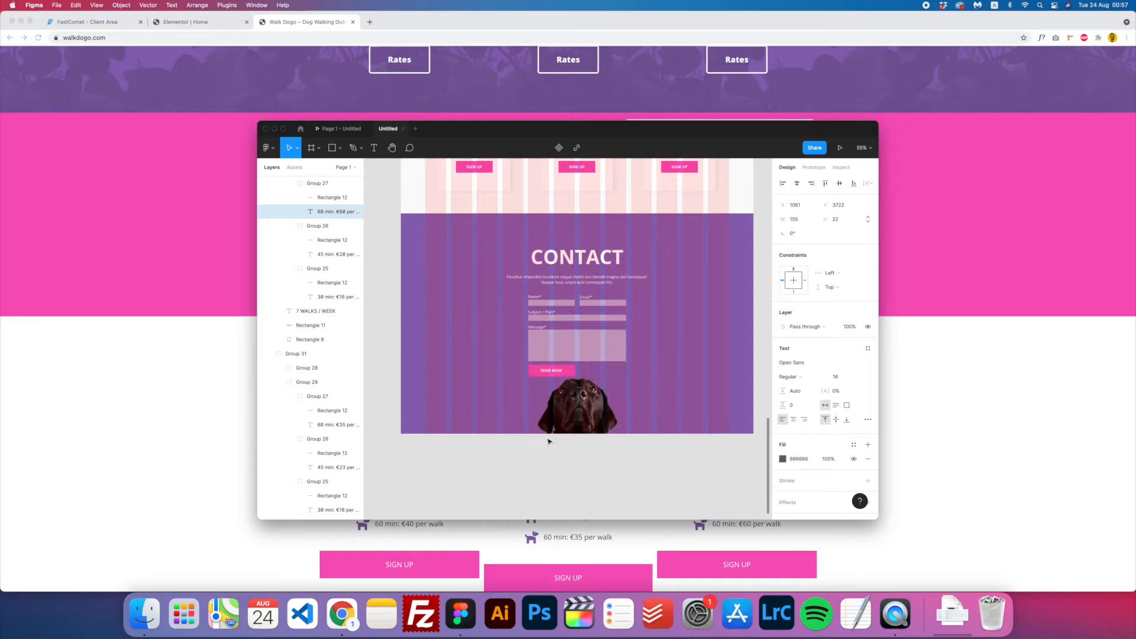
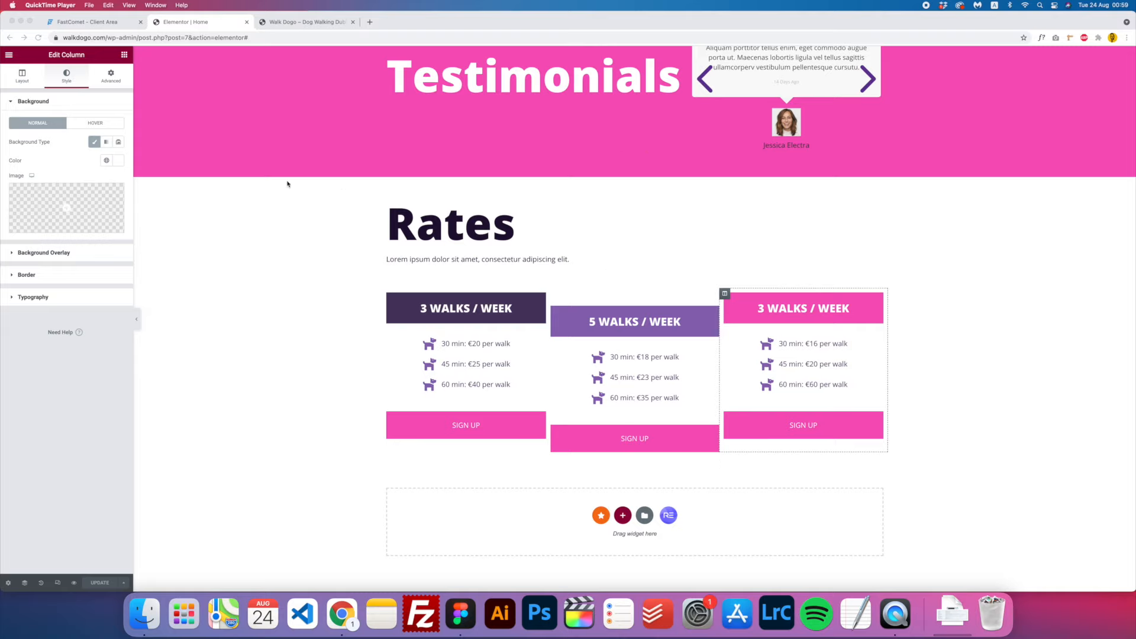
- Exit the Elementor editor back to the WordPress dashboard
click(8, 55)
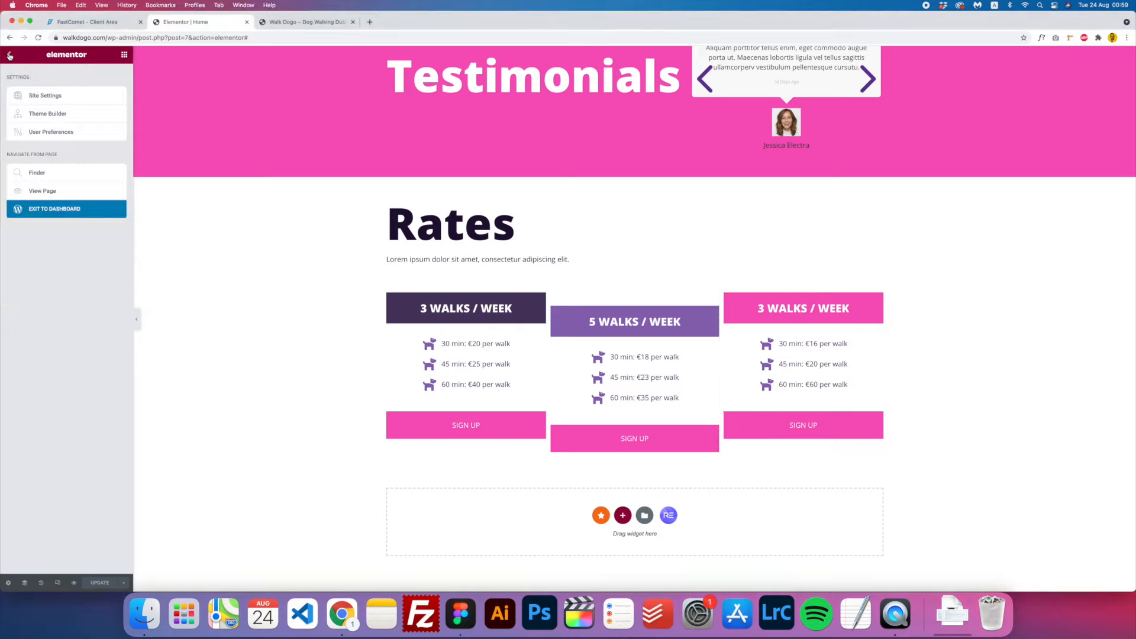
click(61, 213)
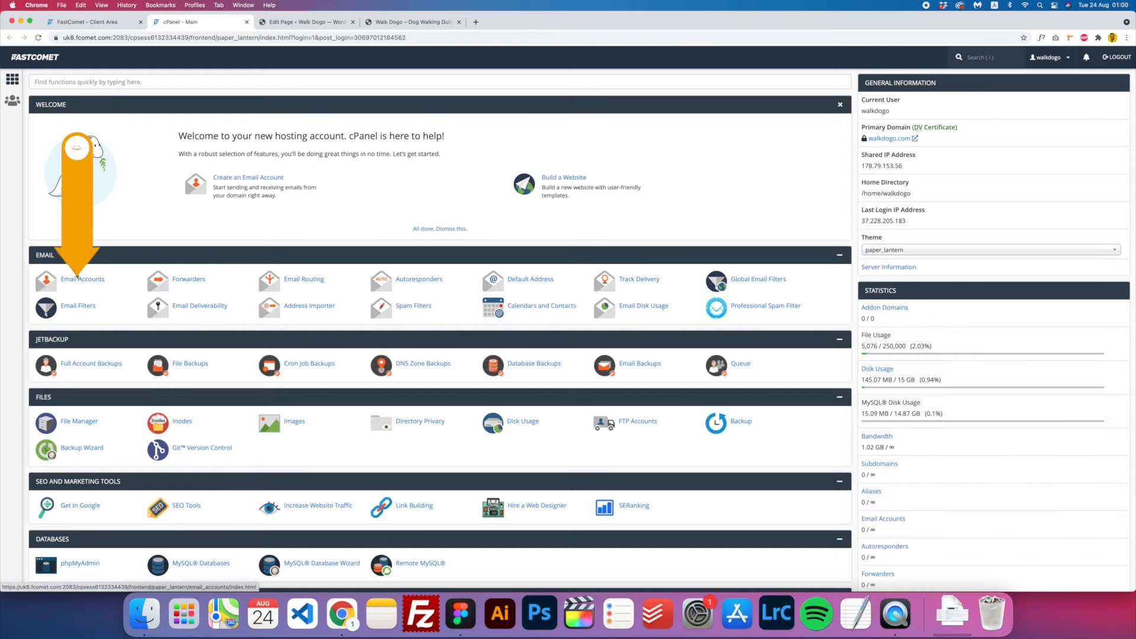
- Create a 'contact' email account in cPanel with a generated strong password
click(81, 282)
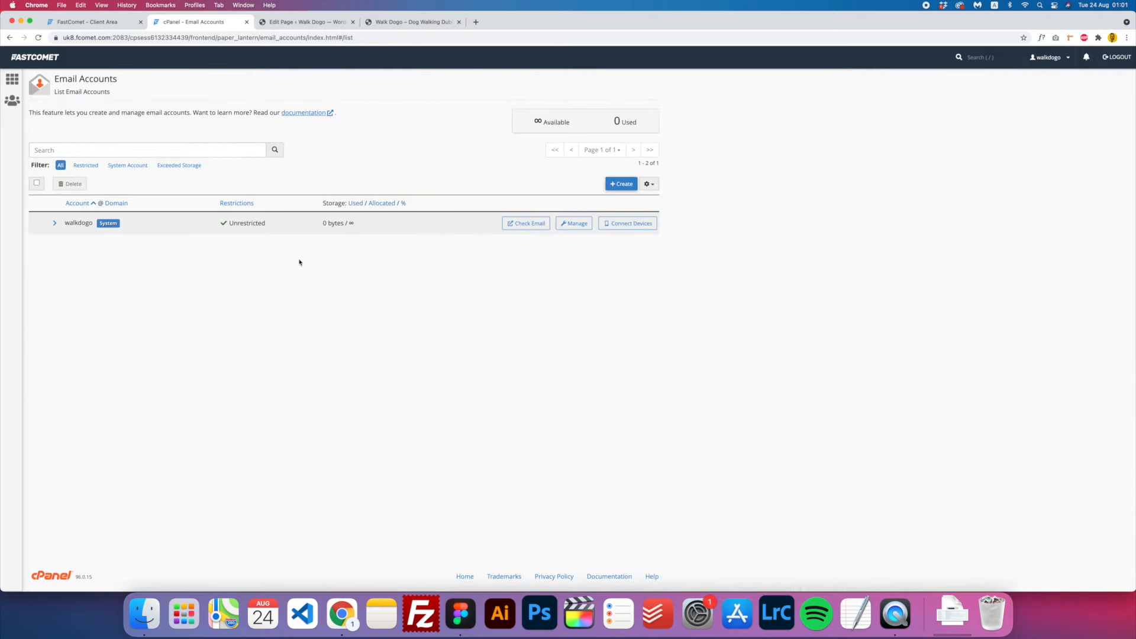
click(622, 184)
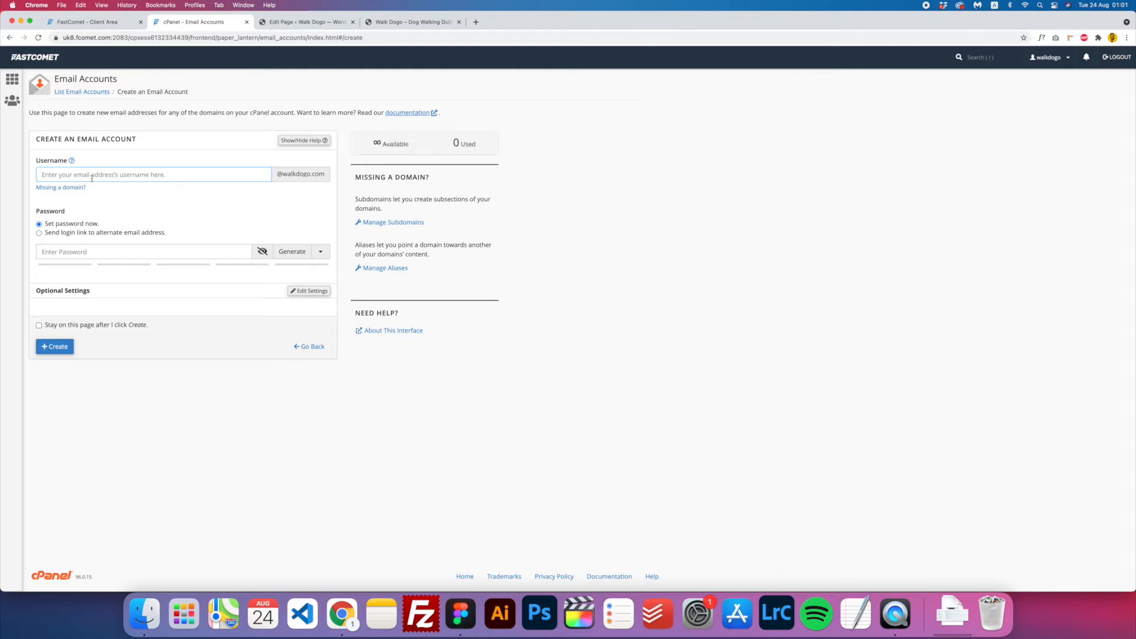
text(contact)
click(100, 253)
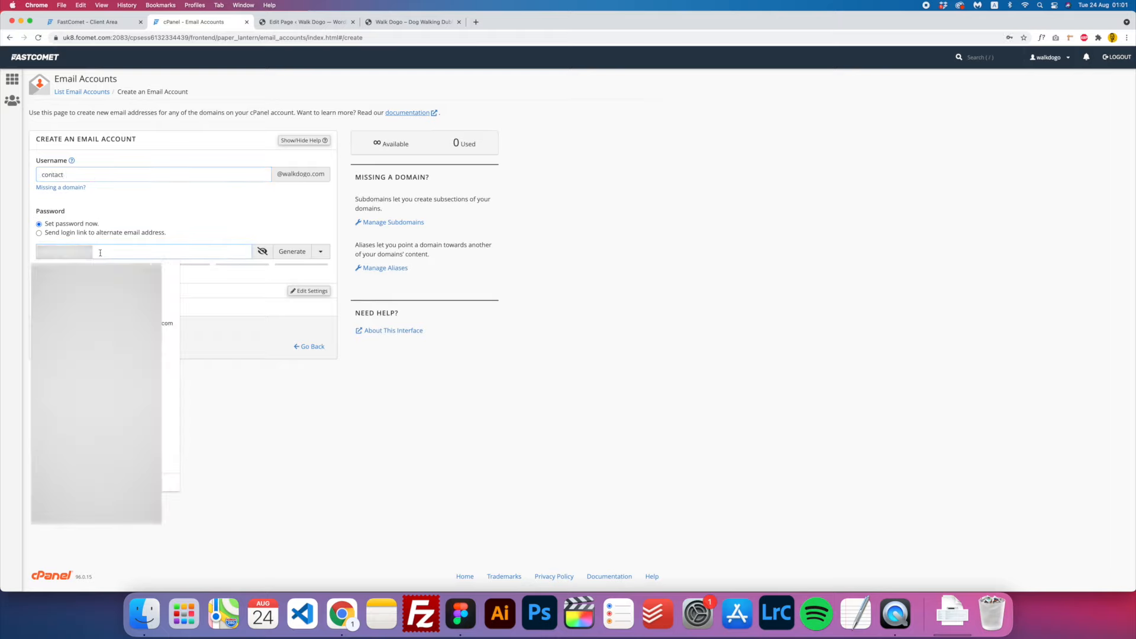
click(295, 256)
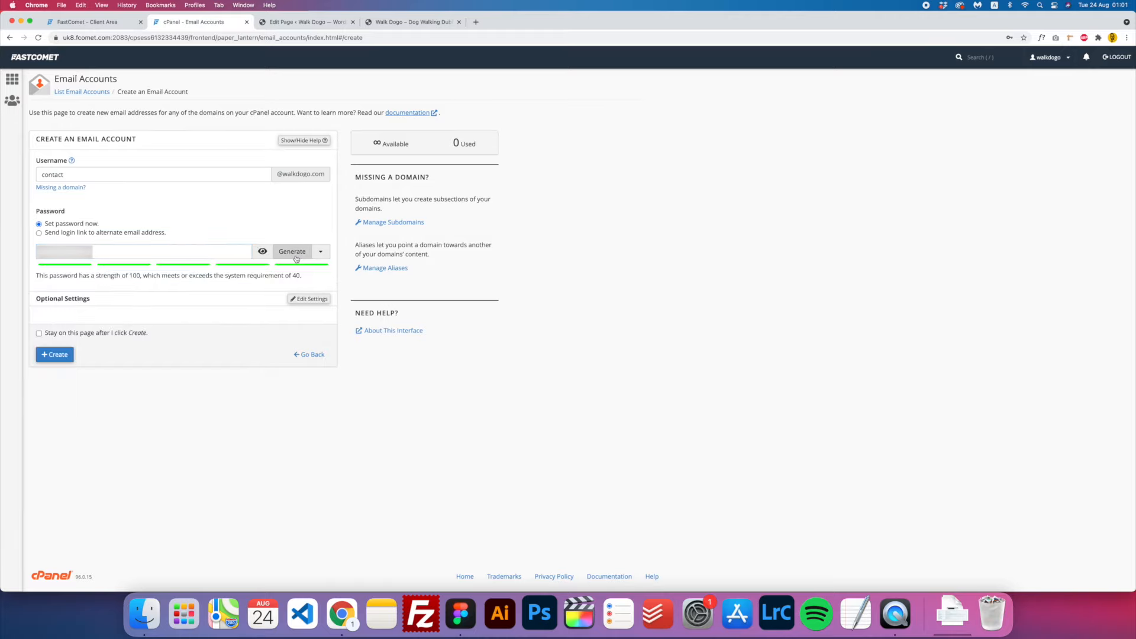
click(56, 355)
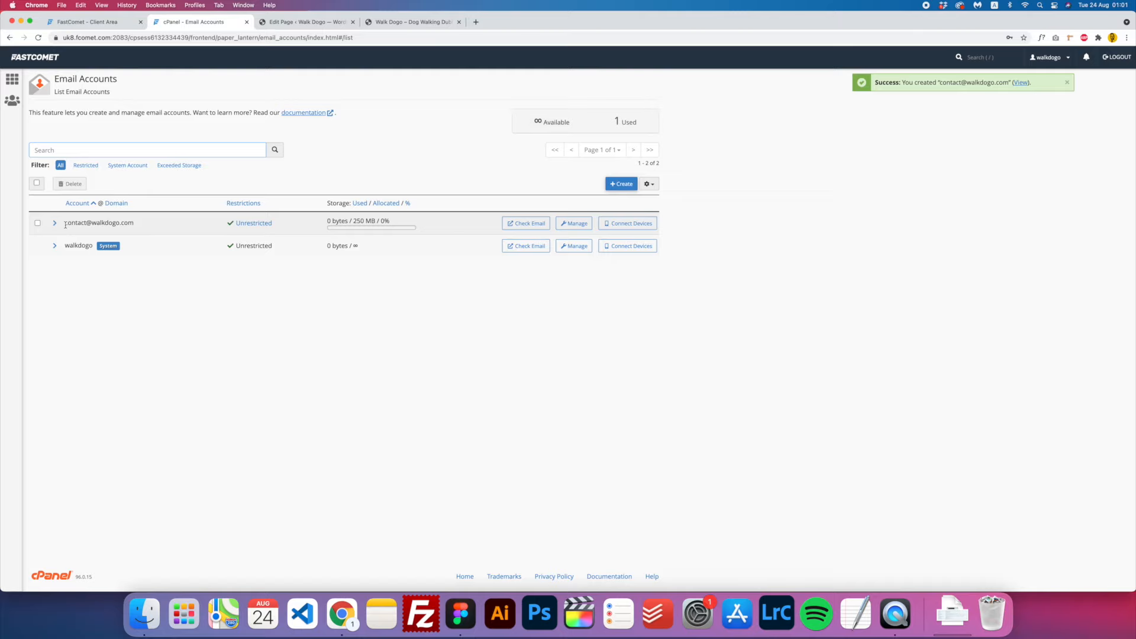
- Open the contact mailbox in Roundcube and read the client configuration settings email
click(543, 229)
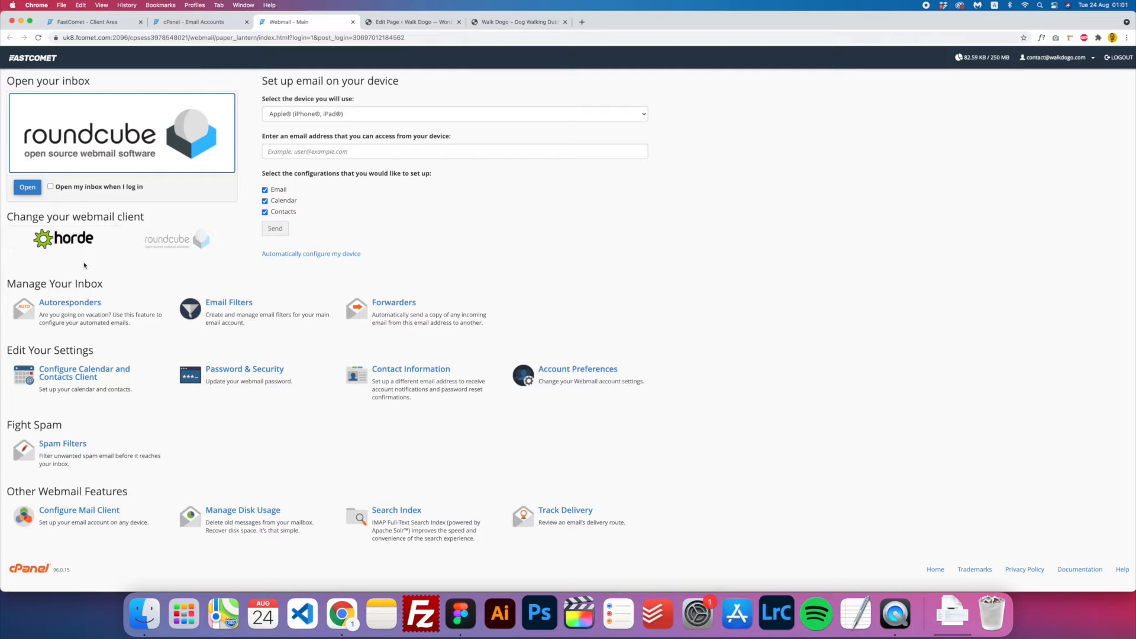
click(27, 190)
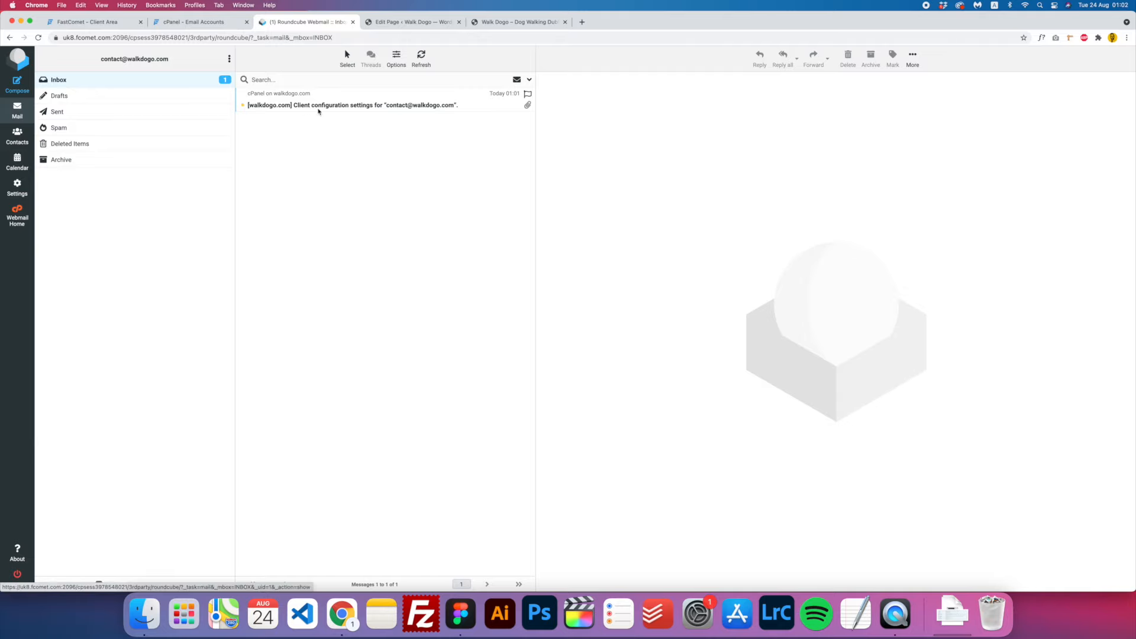
click(323, 110)
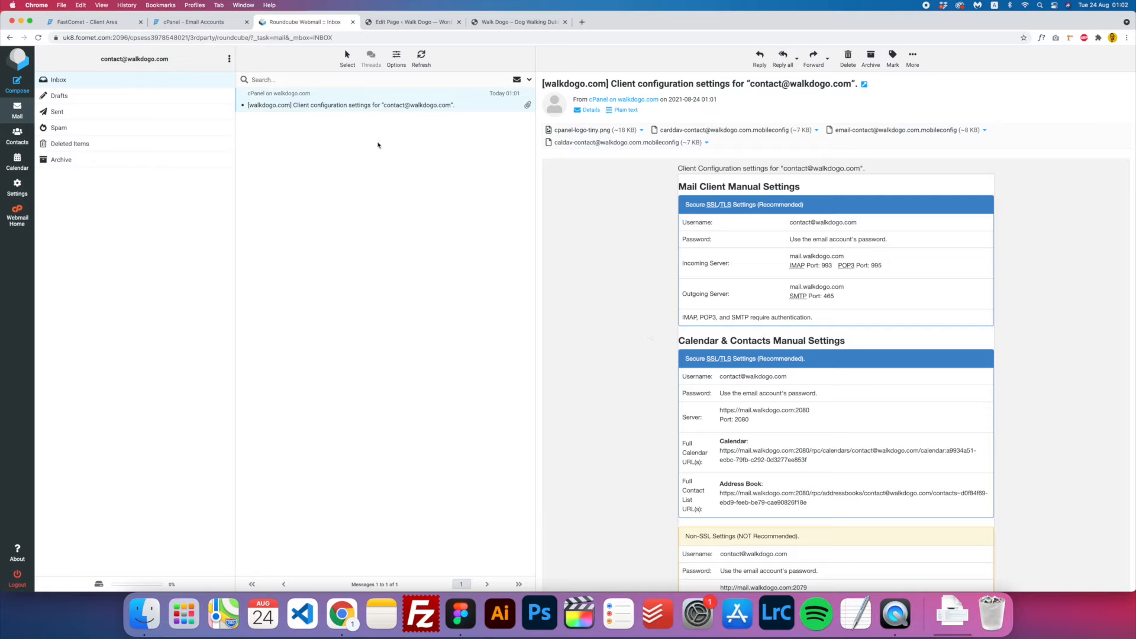
- In WordPress, open Contact form 1 for editing from Contact > Contact Forms
click(407, 21)
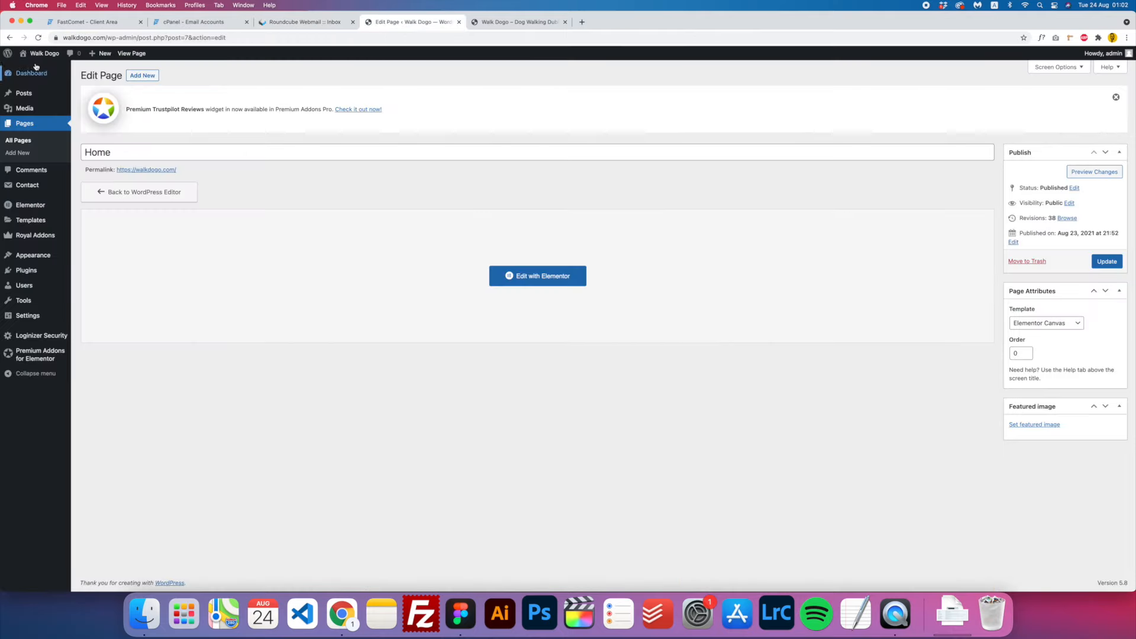
mouse_move(7, 54)
mouse_move(32, 187)
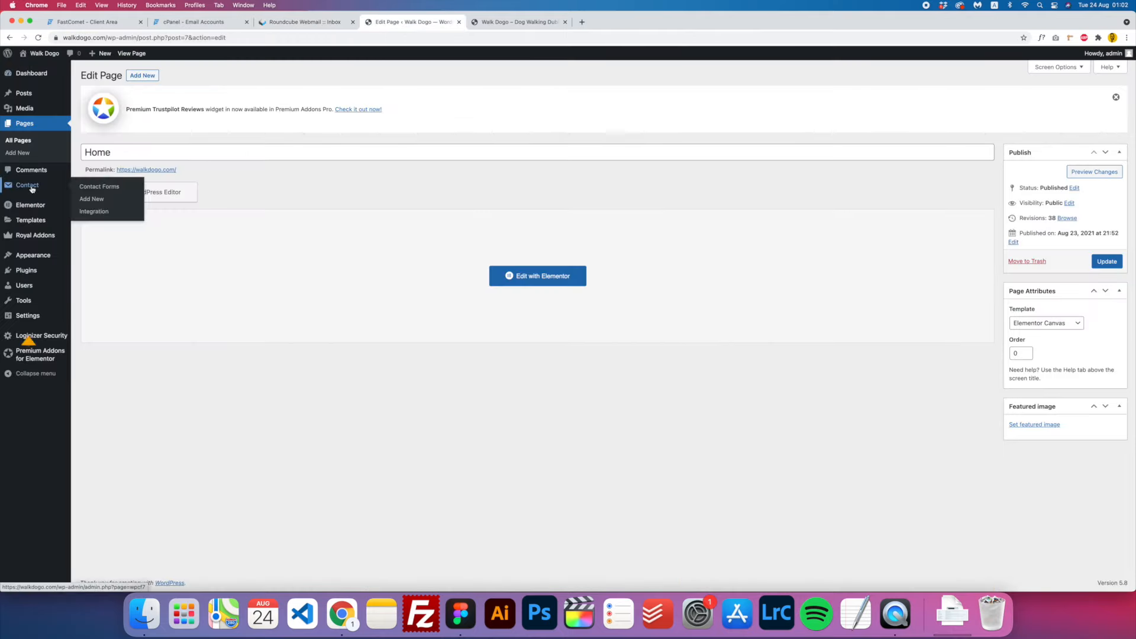
click(87, 187)
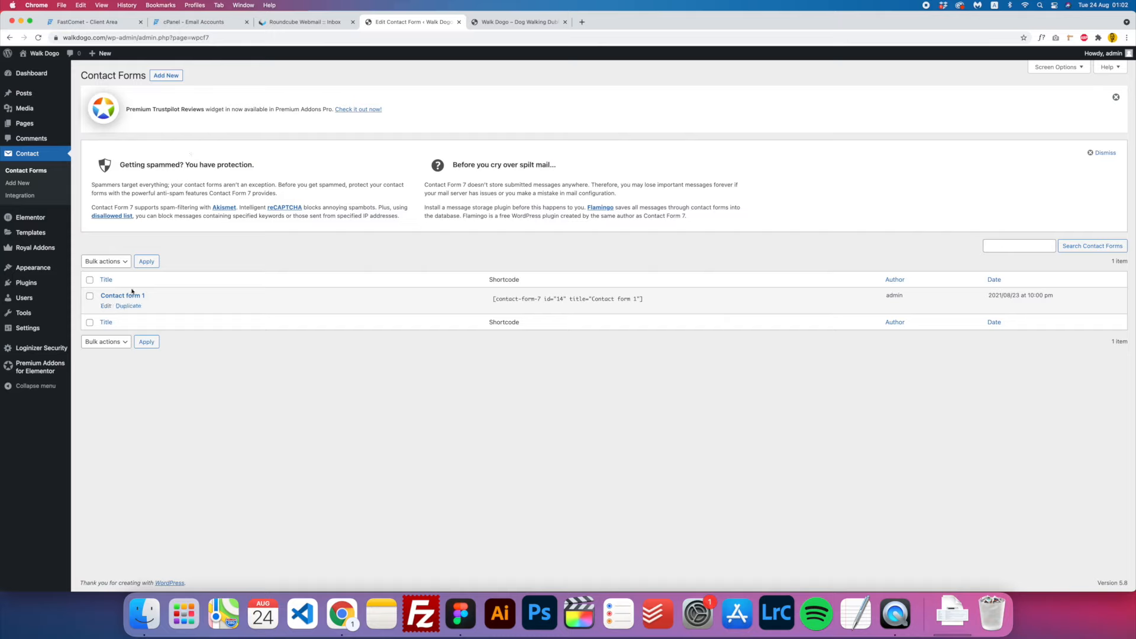
click(106, 306)
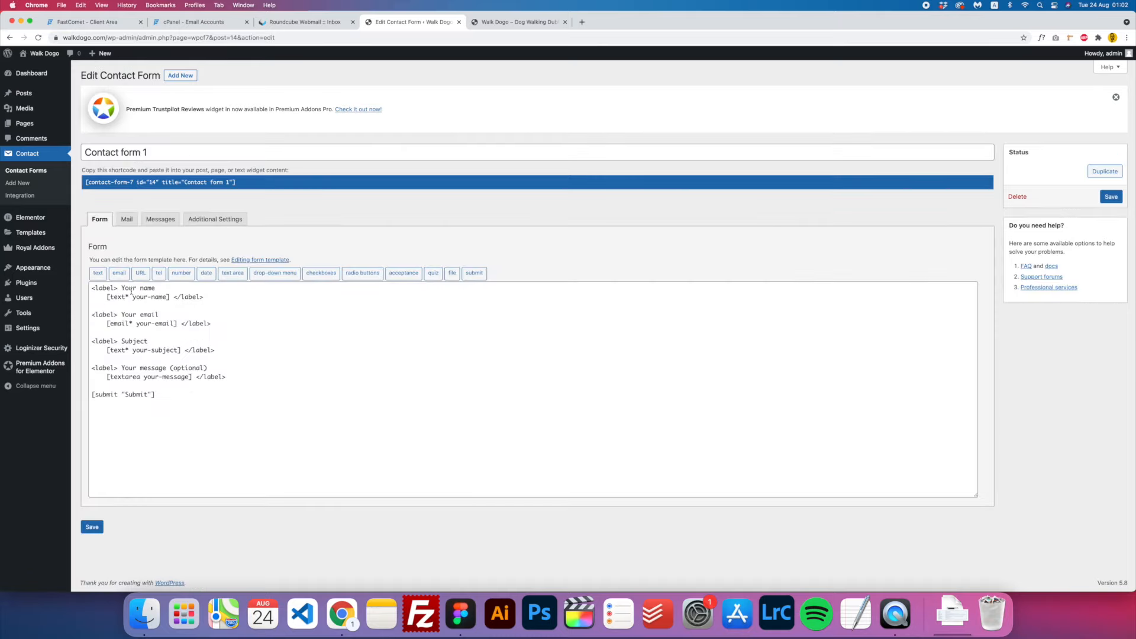
- Shorten the 'Your name' and 'Your email' labels to Name and Email, checking the Figma design
click(460, 613)
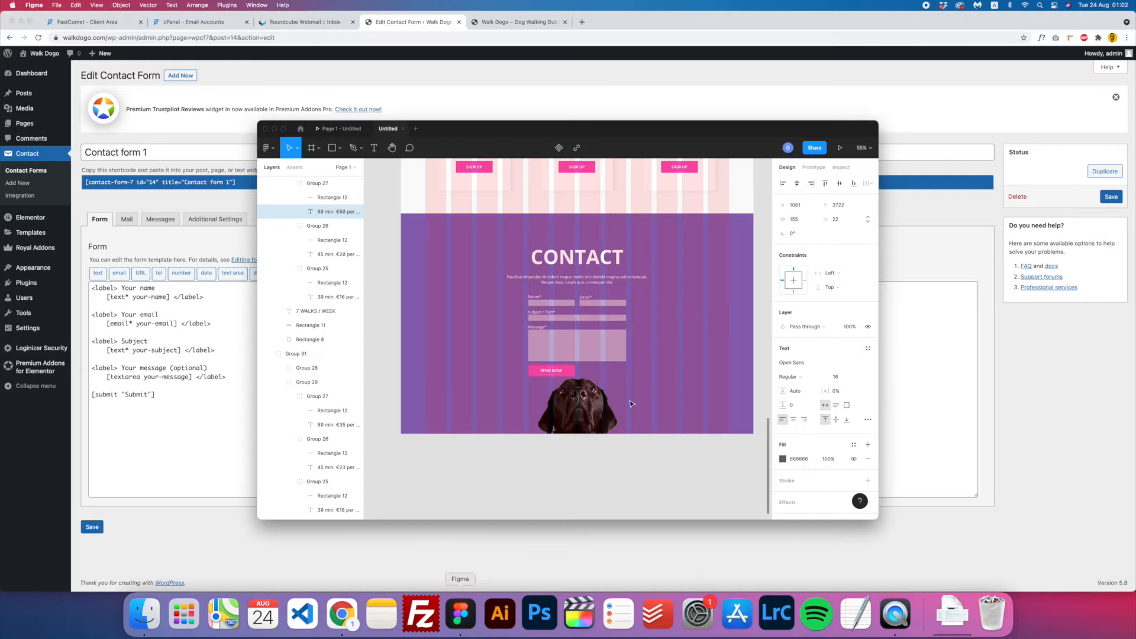
click(128, 290)
drag(144, 289, 123, 289)
key(BackSpace)
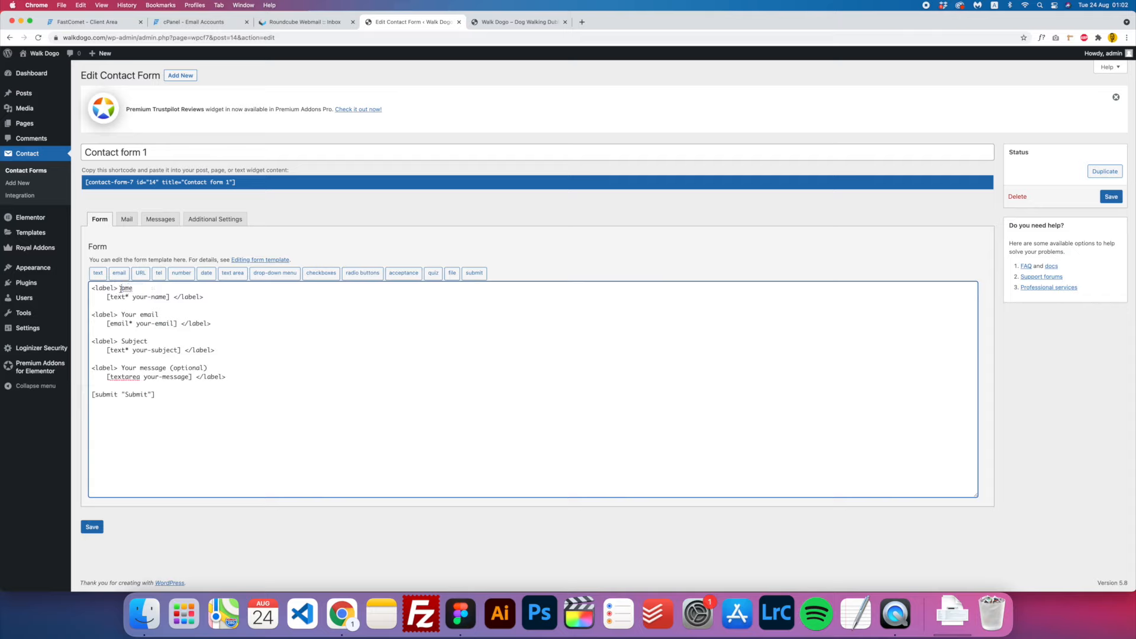
text(N)
drag(144, 315, 121, 314)
key(BackSpace)
text(E)
- Change the label to 'Subject / Plan', add asterisks, and delete the [text* your-subject] tag
click(460, 614)
click(170, 348)
click(152, 340)
text(/ Plan)
click(163, 312)
click(160, 286)
text(*)
drag(181, 350, 106, 350)
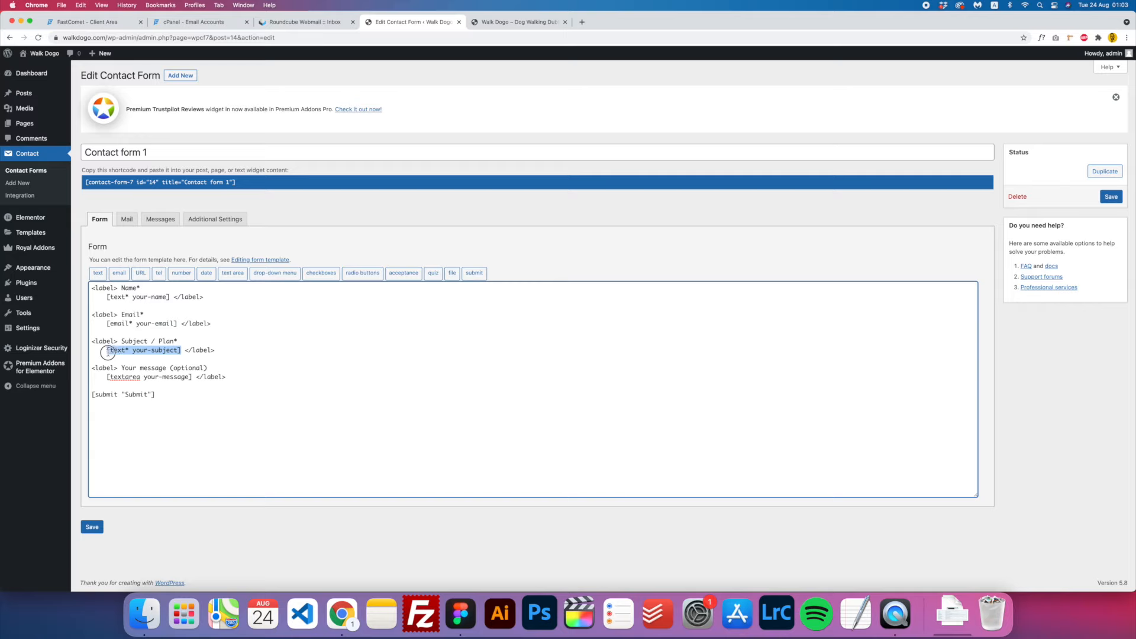
key(BackSpace)
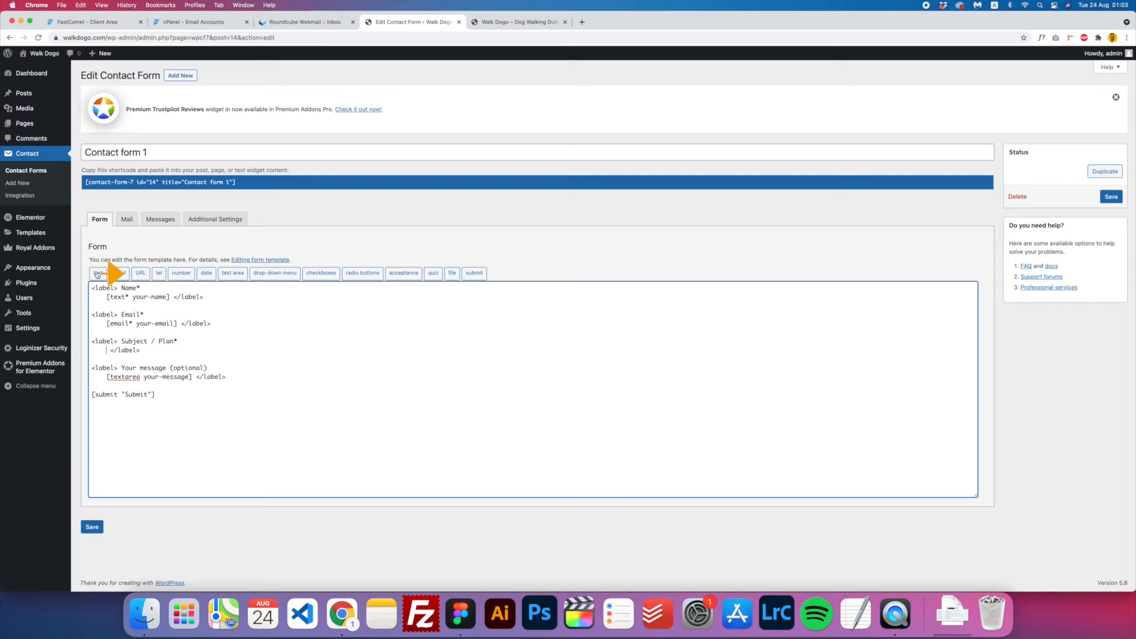
- Start a required drop-down with options Dog Walking, Vet Visits and Dog Trainings
click(278, 272)
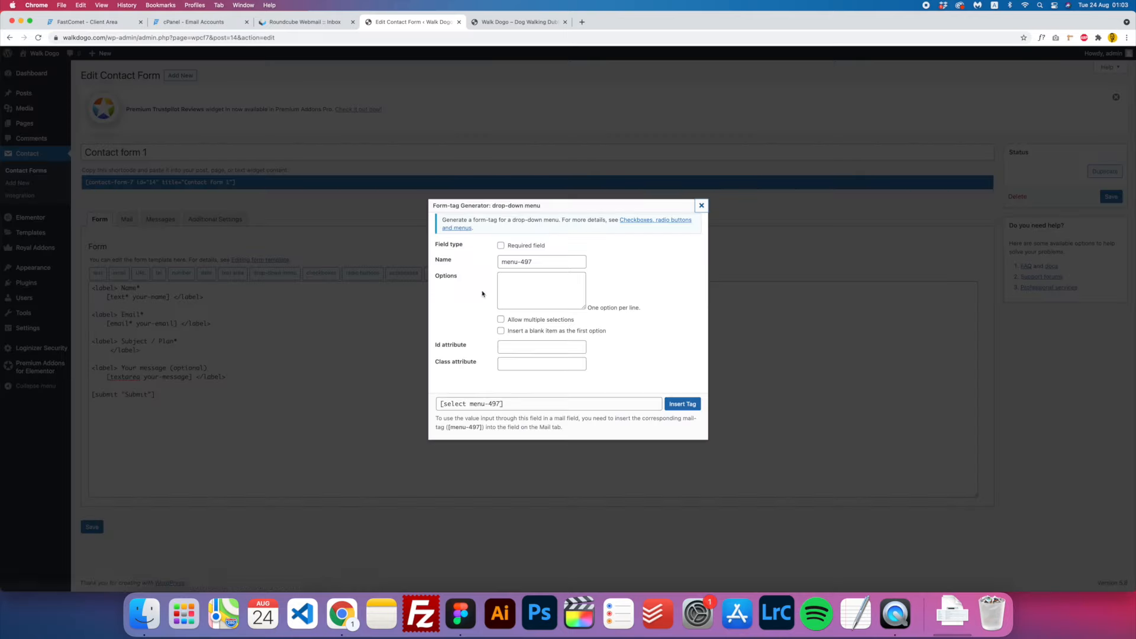
click(525, 245)
click(538, 283)
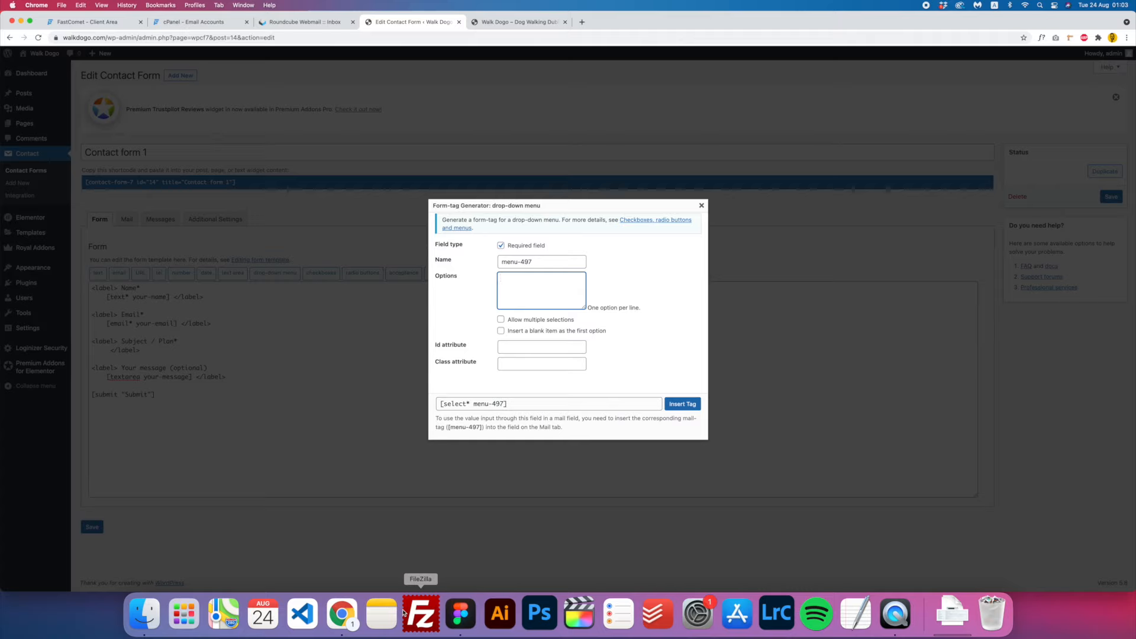
text(Dog Walking)
key(Return)
text(Vet )
text(Visits )
text(Dog T)
text(rainings)
key(Return)
text(Groo)
key(BackSpace)
key(BackSpace)
key(BackSpace)
key(BackSpace)
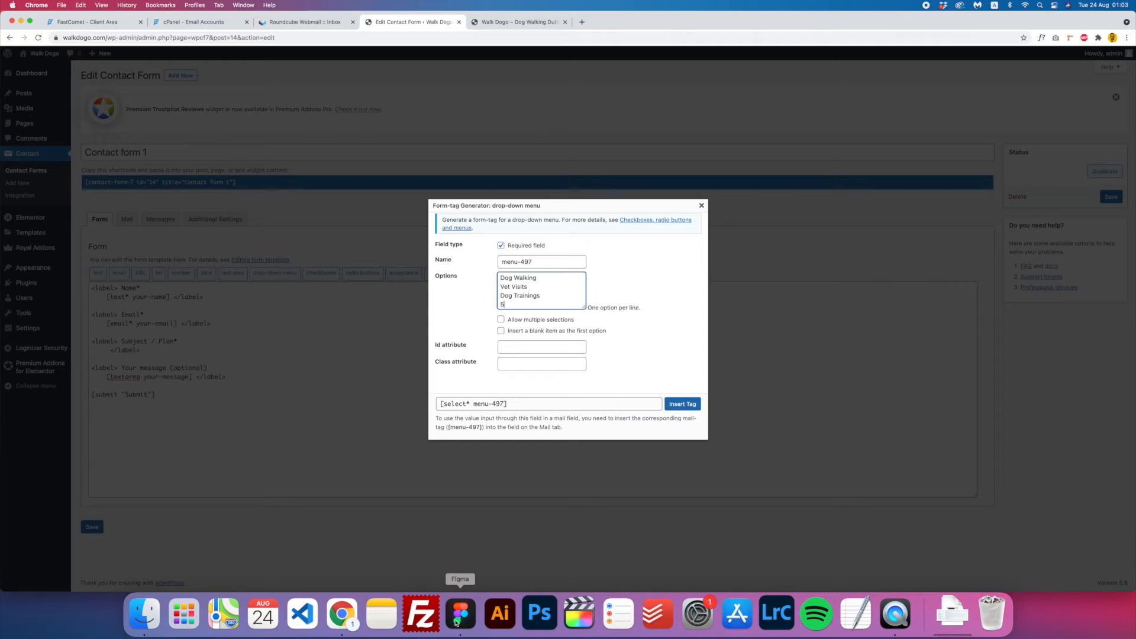
- Add the 3 Walks Plan, 5 Walks Plan and 7 Walks Plan options, matching the Figma rates
click(461, 613)
scroll(581, 317, up, 3)
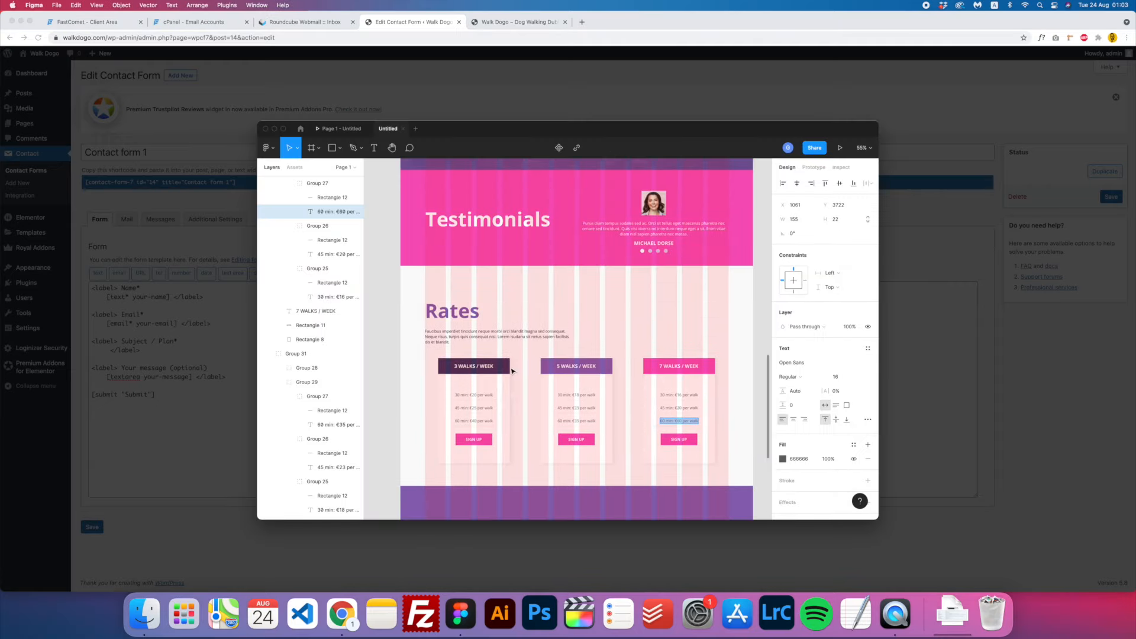
click(173, 398)
text(5)
key(BackSpace)
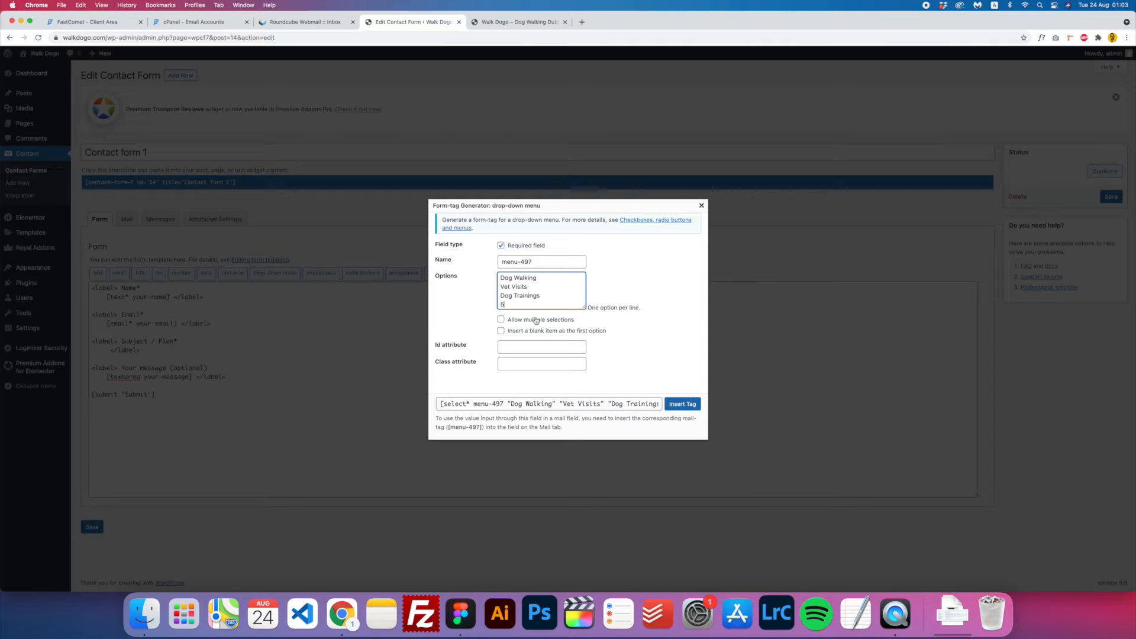
text(3 Walks Plan)
key(Return)
text(5 Walks Plan)
key(Return)
text(7 Walks Plan)
- Remove stray characters after Dog Walking and insert the drop-down tag into the form
scroll(534, 302, up, 3)
text(ds. ds)
drag(553, 277, 536, 278)
key(BackSpace)
scroll(521, 276, down, 1)
scroll(520, 275, up, 1)
drag(504, 287, 574, 278)
scroll(532, 292, down, 2)
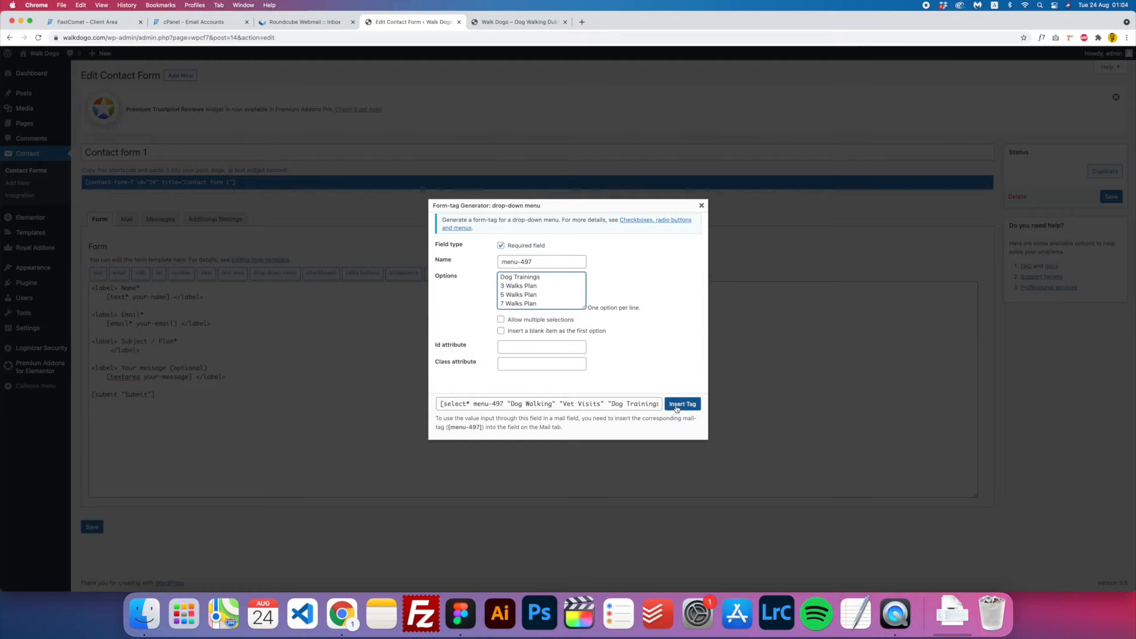
click(680, 404)
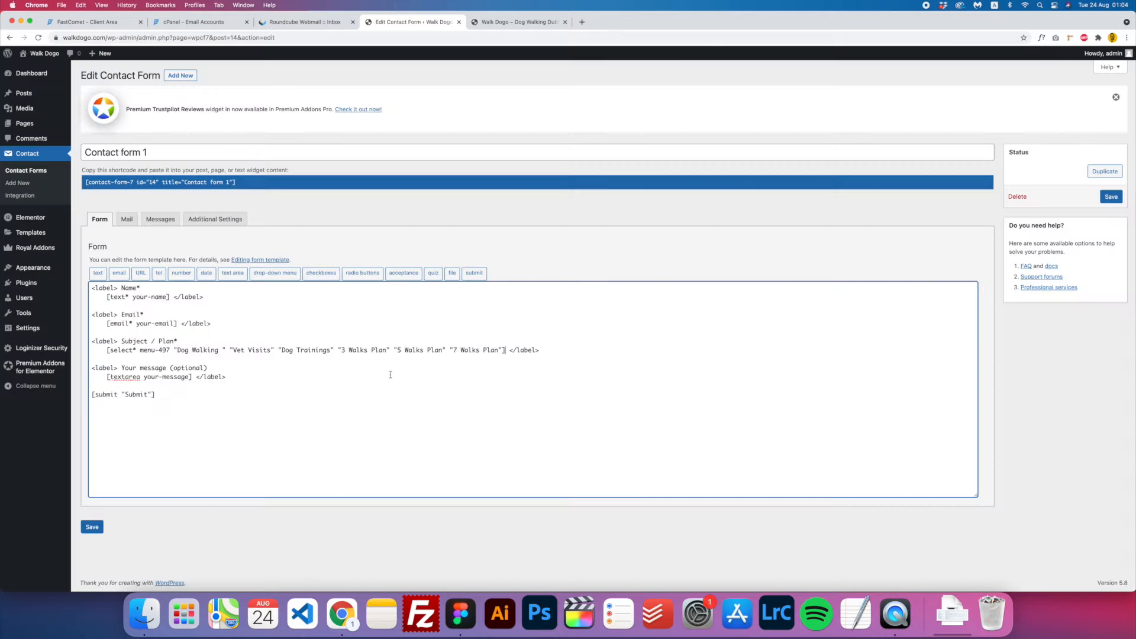
- Save the form and select the sender address in the Mail tab's From field
click(94, 530)
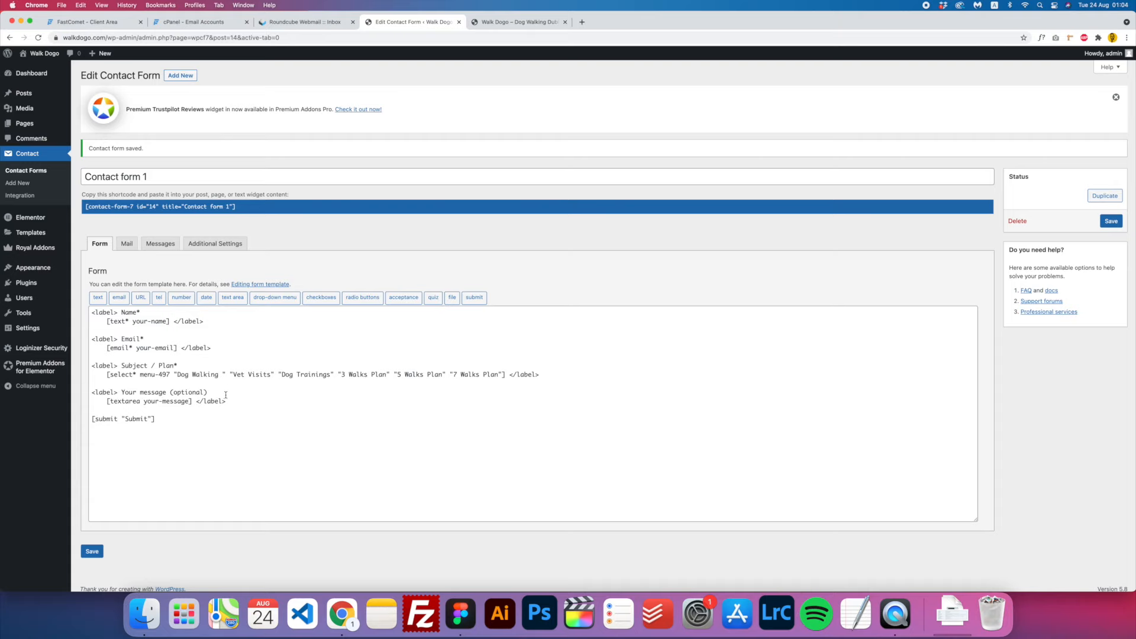
scroll(228, 390, down, 1)
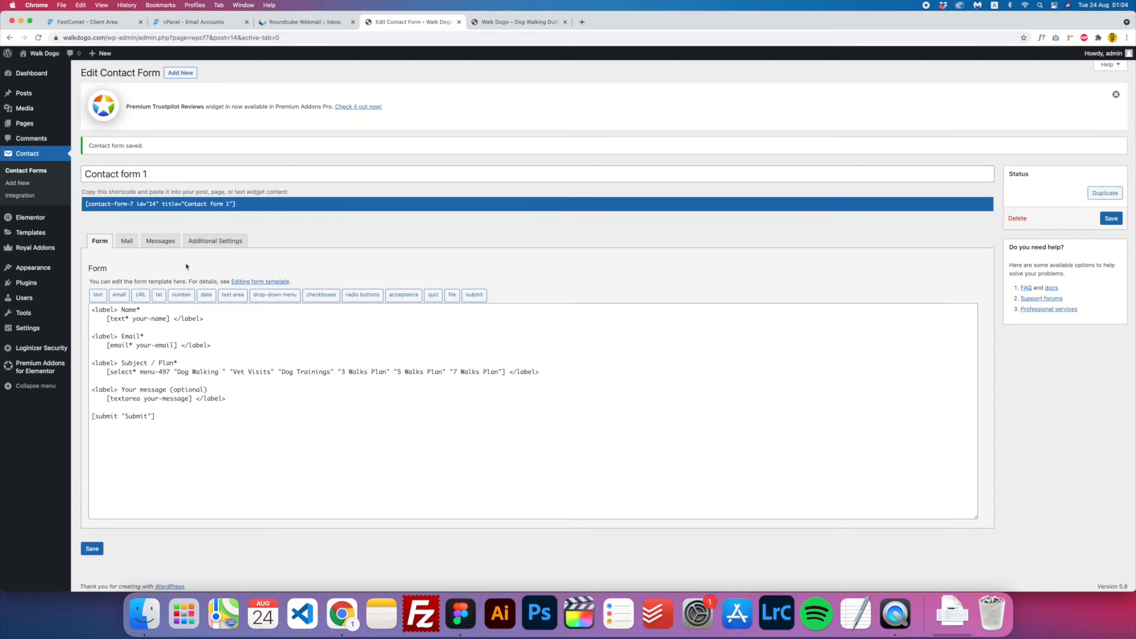
click(126, 241)
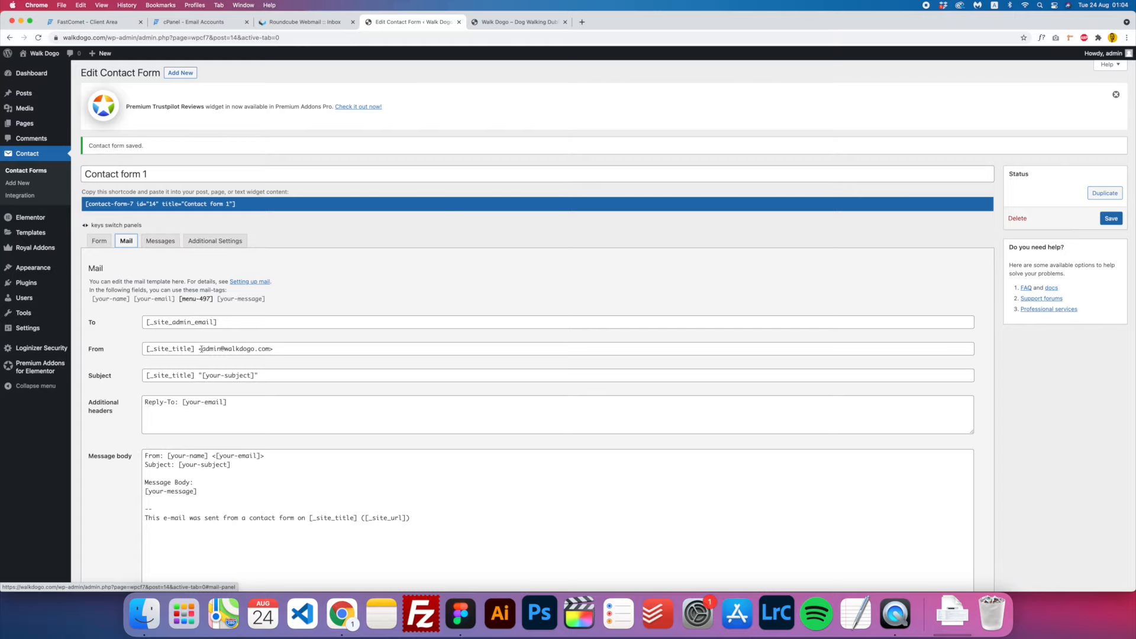
drag(201, 348, 268, 348)
- Replace the From address with the new contact mailbox address copied from cPanel, and save
click(193, 22)
drag(135, 223, 63, 222)
key(super+c)
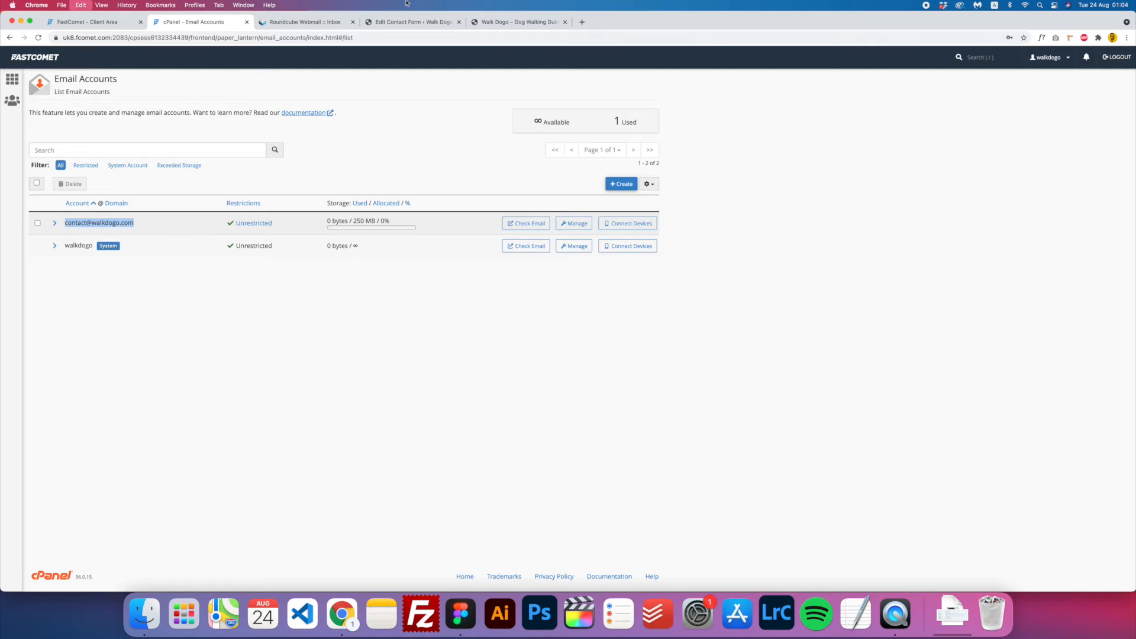
click(301, 22)
click(390, 23)
key(super+v)
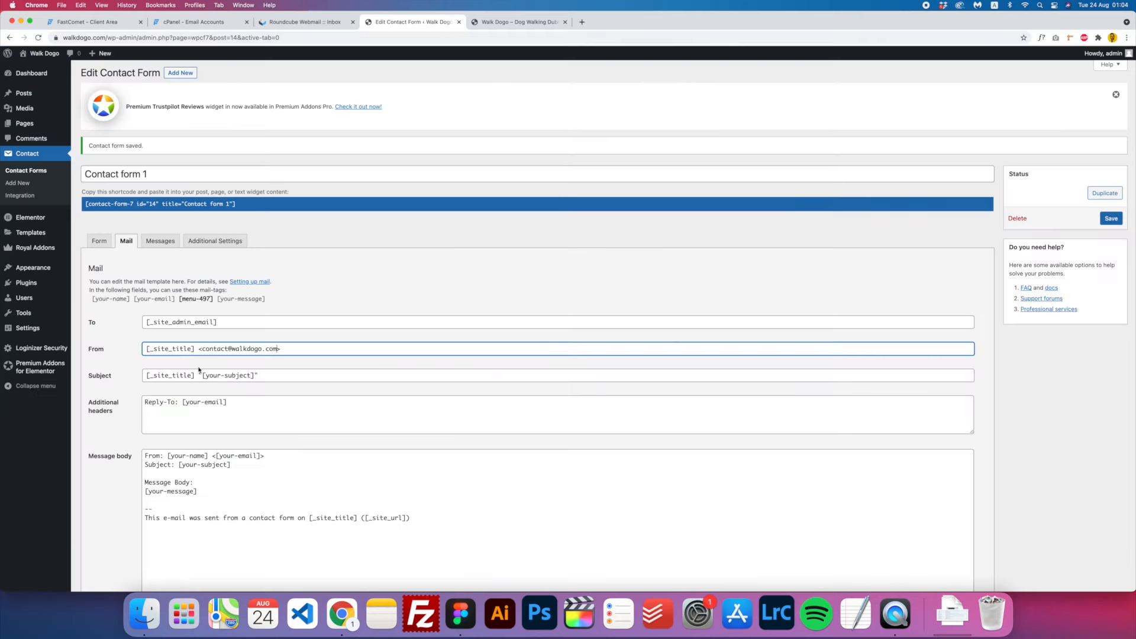
scroll(258, 365, down, 5)
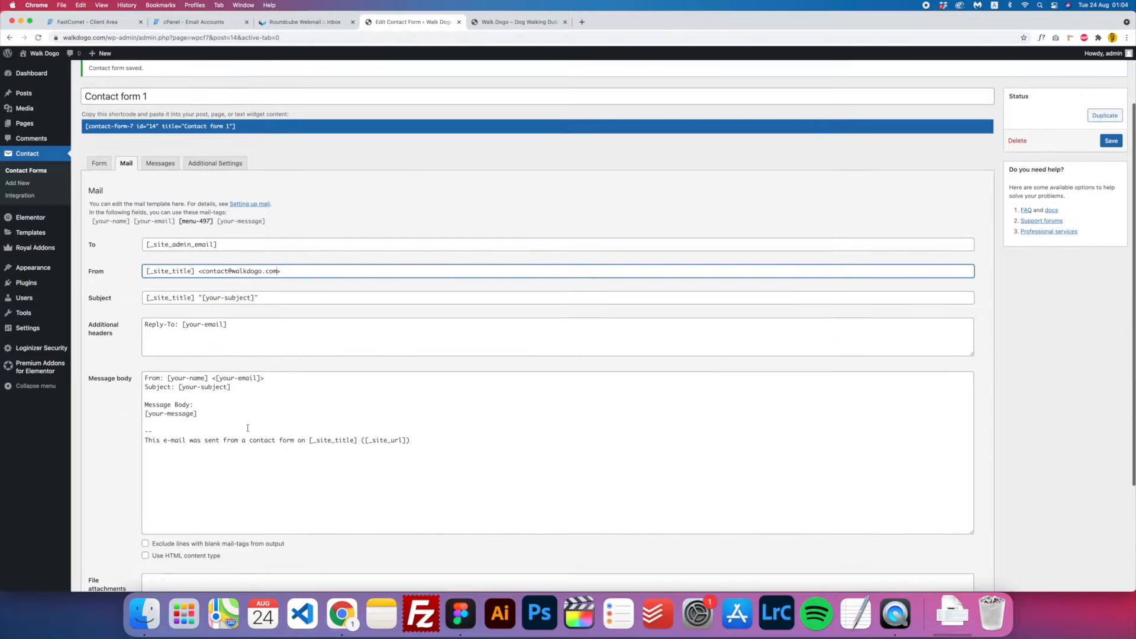
click(98, 550)
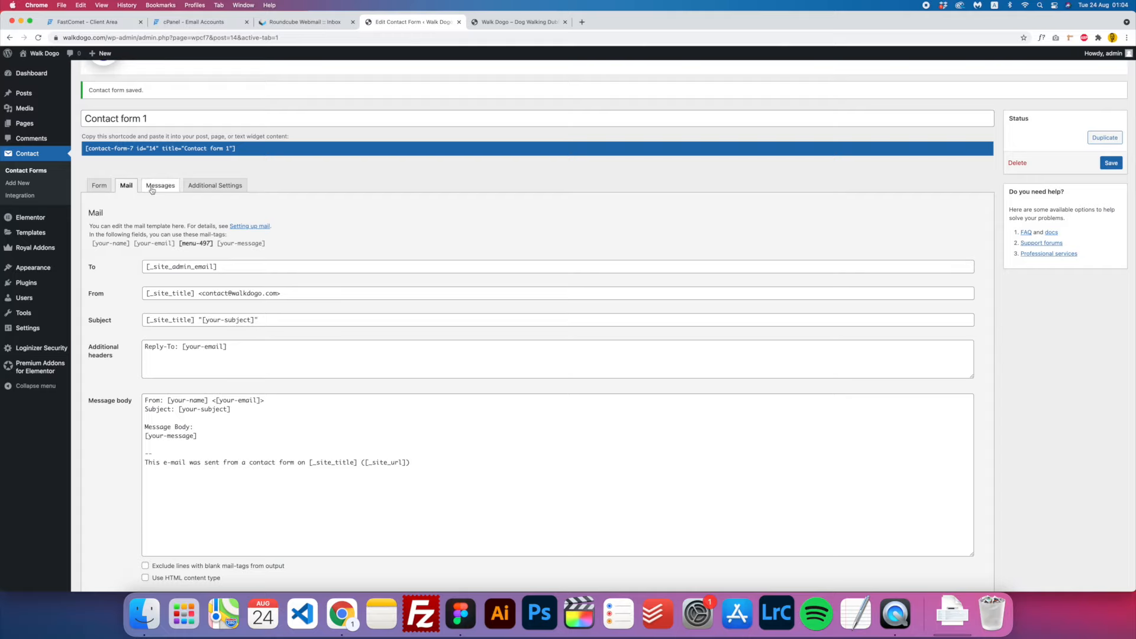
- Replace your-subject with [menu-497] in the mail Subject and the message body's Subject line
scroll(148, 177, down, 1)
click(100, 186)
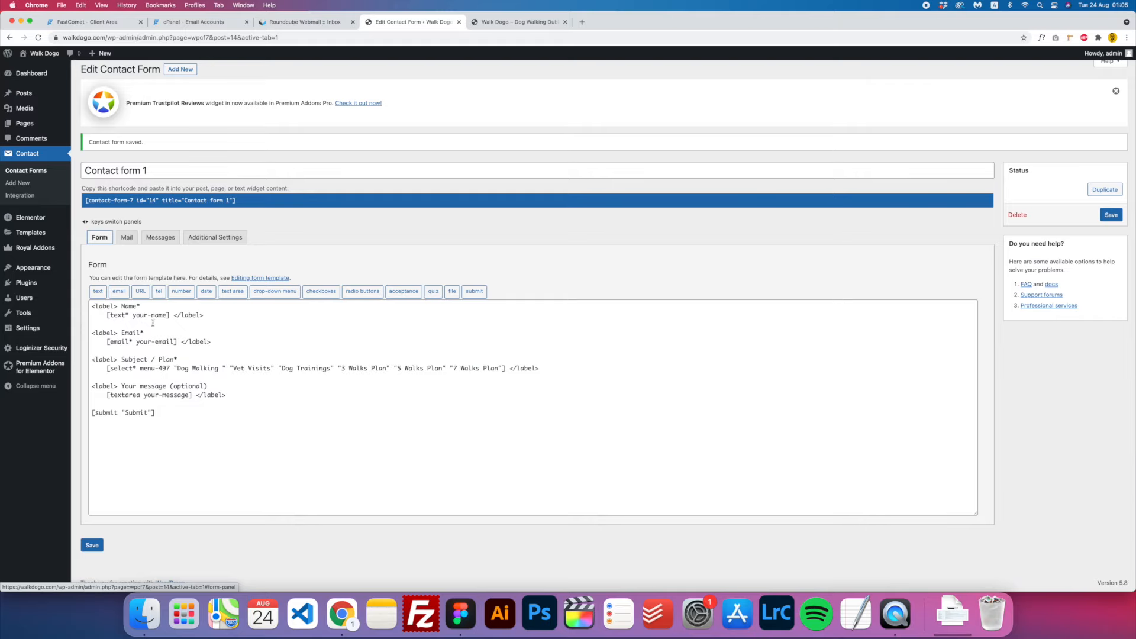
double_click(149, 369)
key(super+c)
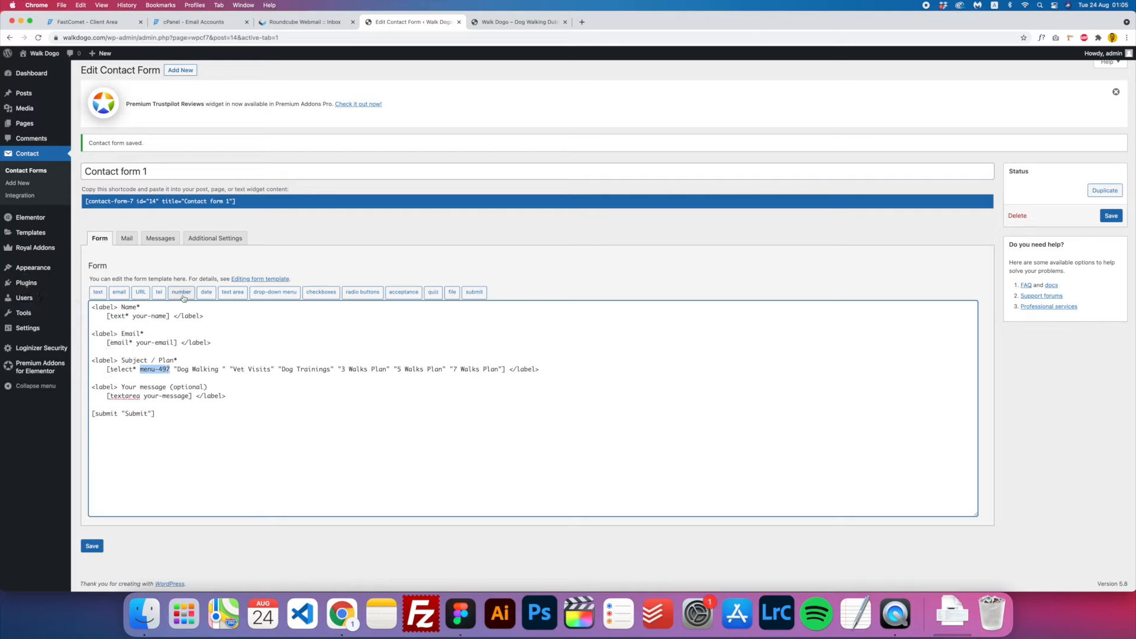
click(154, 240)
key(Left)
scroll(268, 362, down, 1)
scroll(268, 362, down, 4)
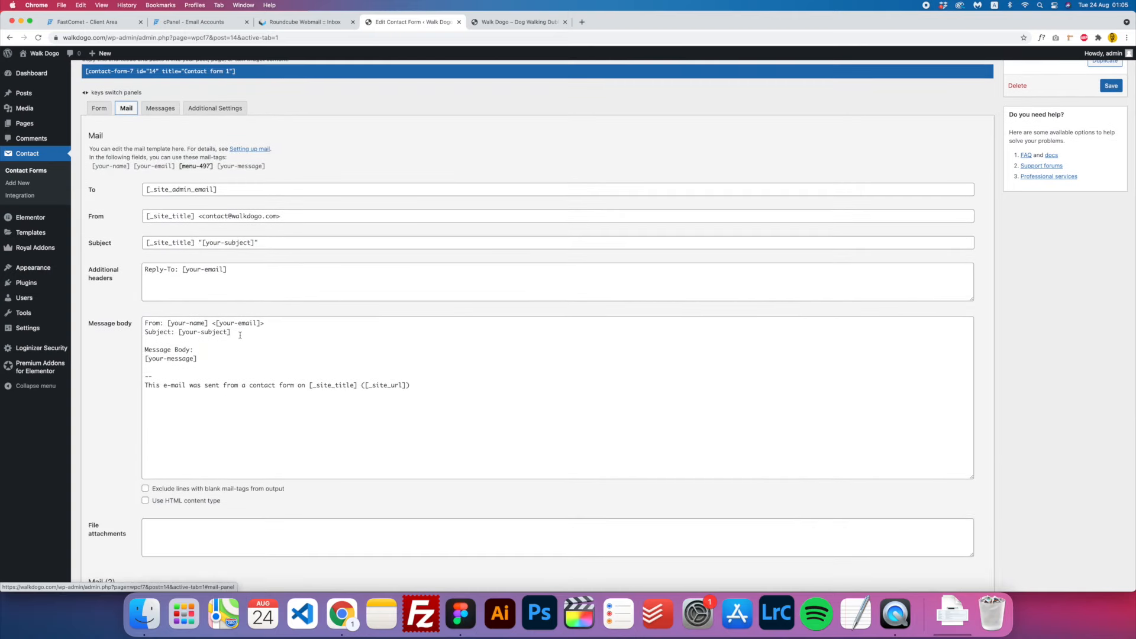
drag(227, 332, 182, 332)
key(super+v)
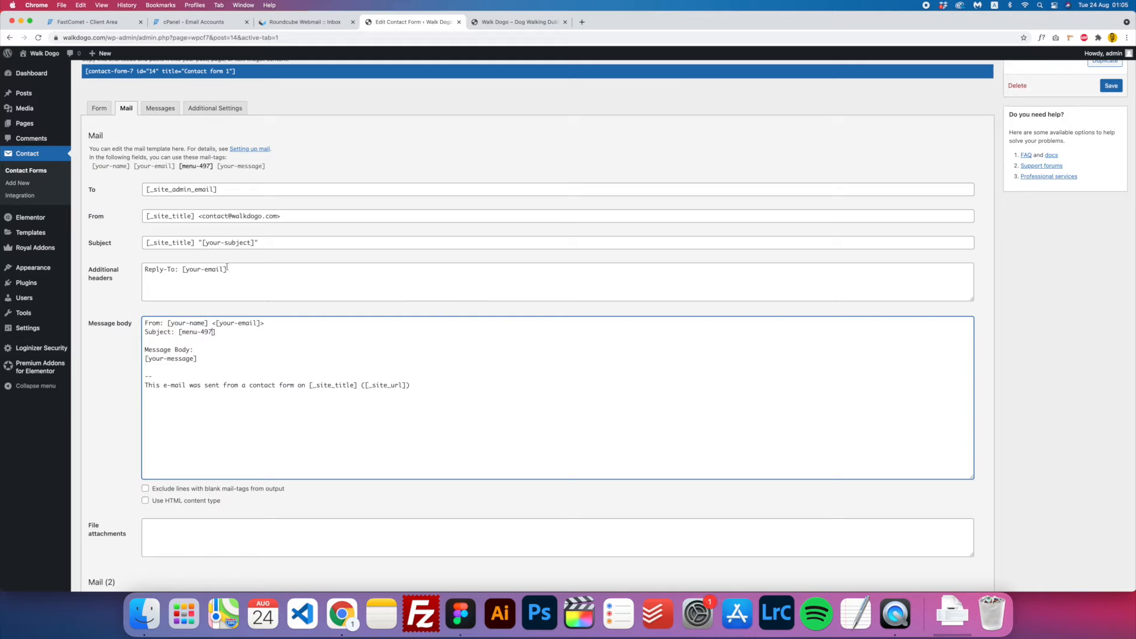
drag(249, 243, 203, 243)
key(super+v)
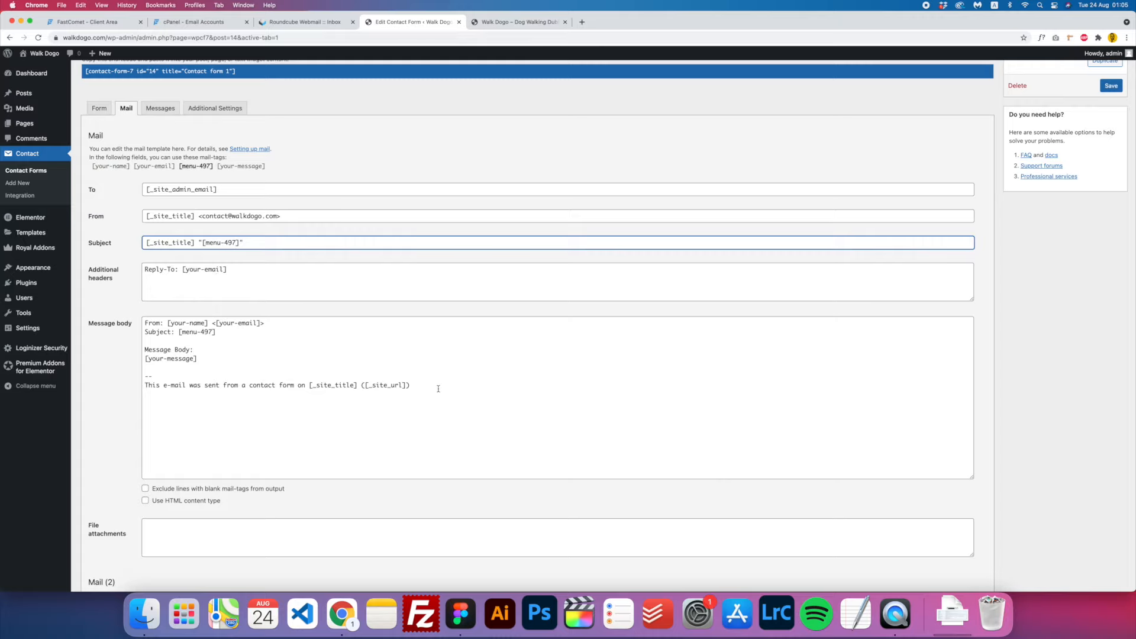
- Save the updated mail template and copy the contact address from the From line
triple_click(299, 385)
click(310, 416)
scroll(311, 417, down, 3)
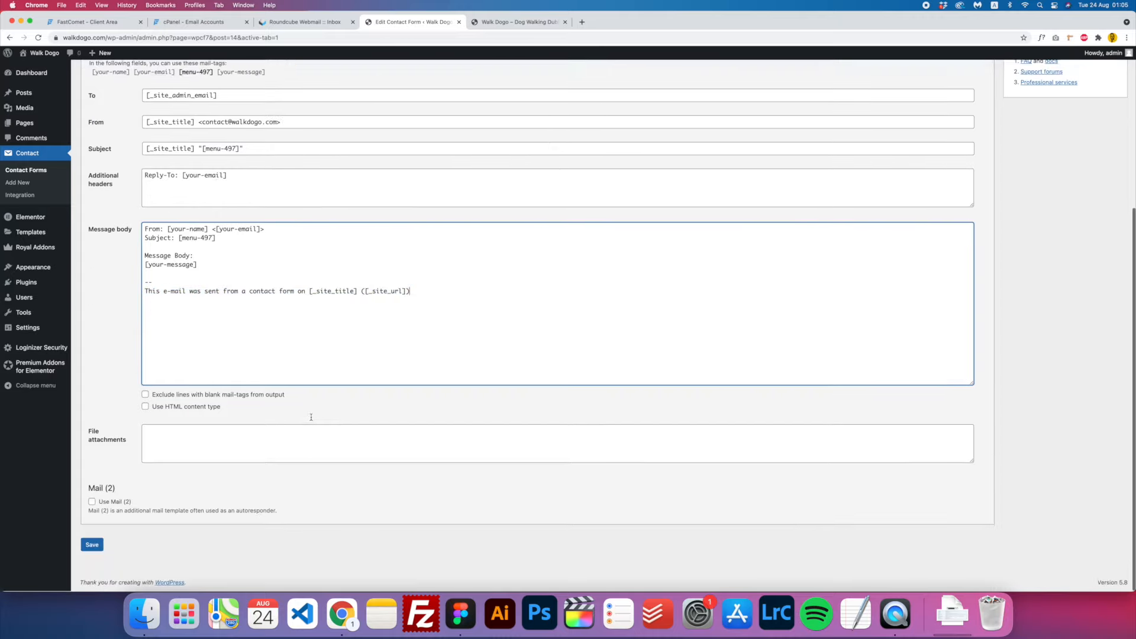
click(91, 544)
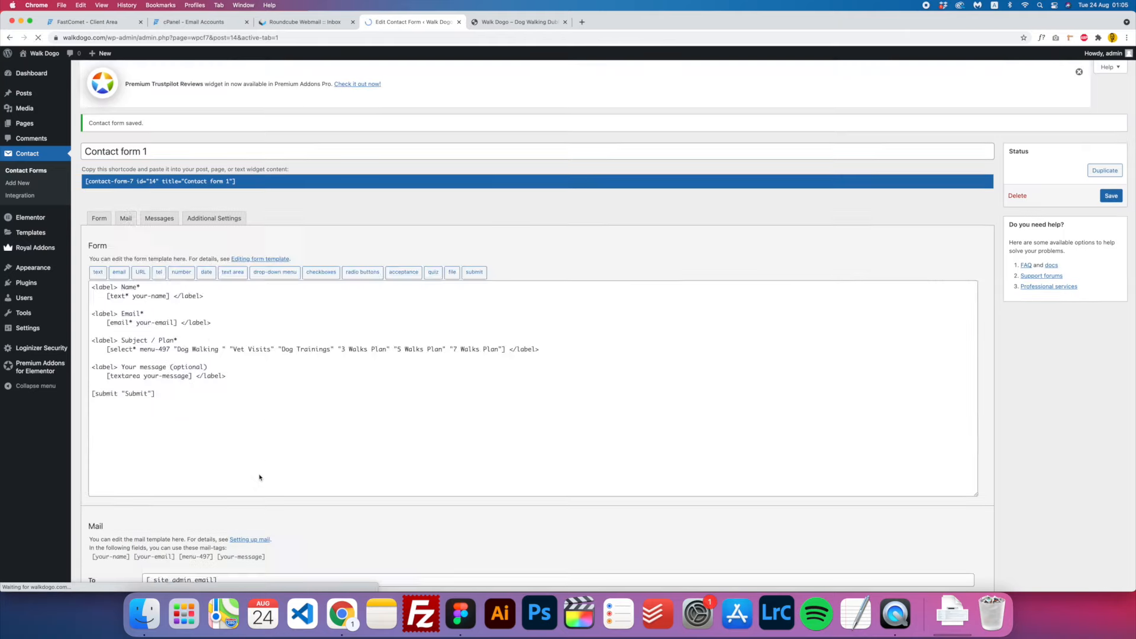
drag(278, 347, 208, 349)
key(super+c)
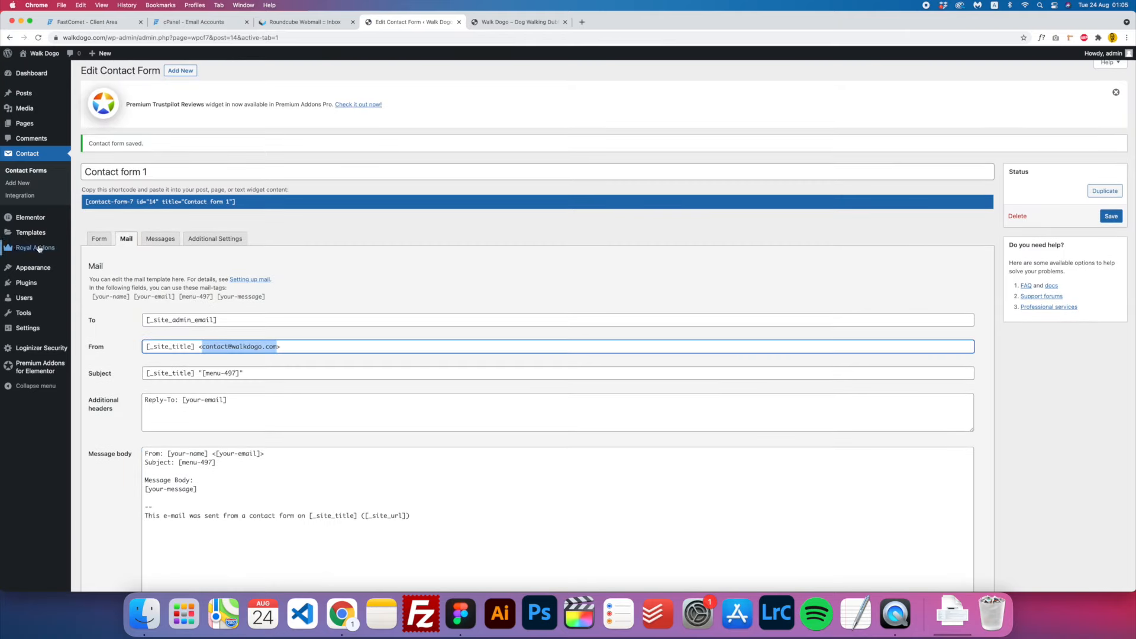
mouse_move(59, 330)
click(110, 332)
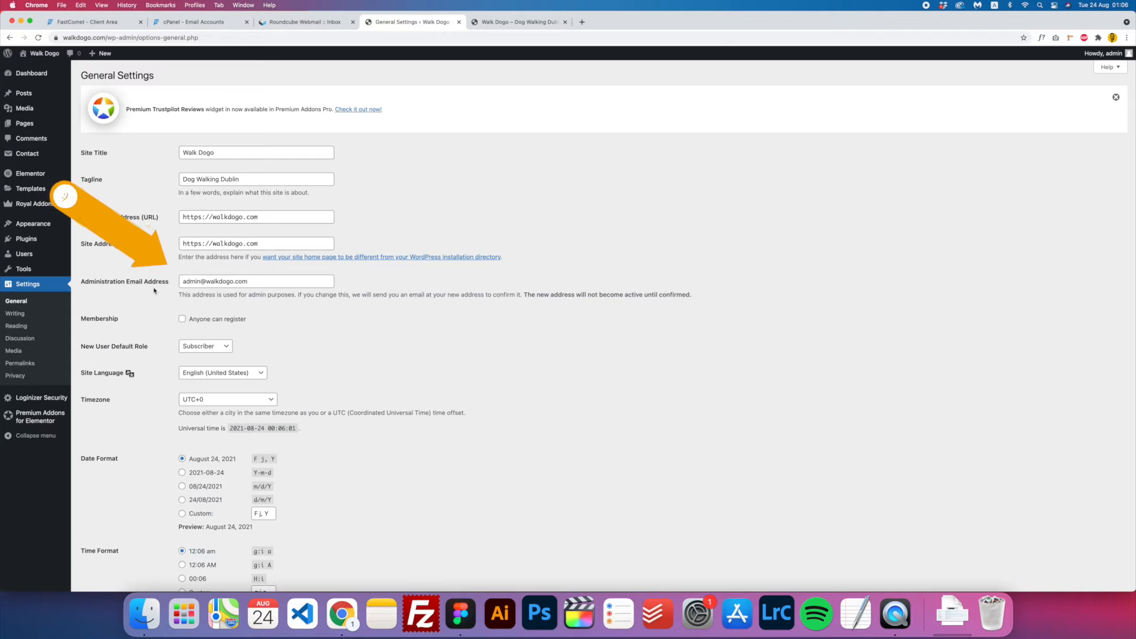
- Paste the contact mailbox address as the Administration Email Address and save General Settings
scroll(262, 285, down, 1)
drag(266, 281, 135, 282)
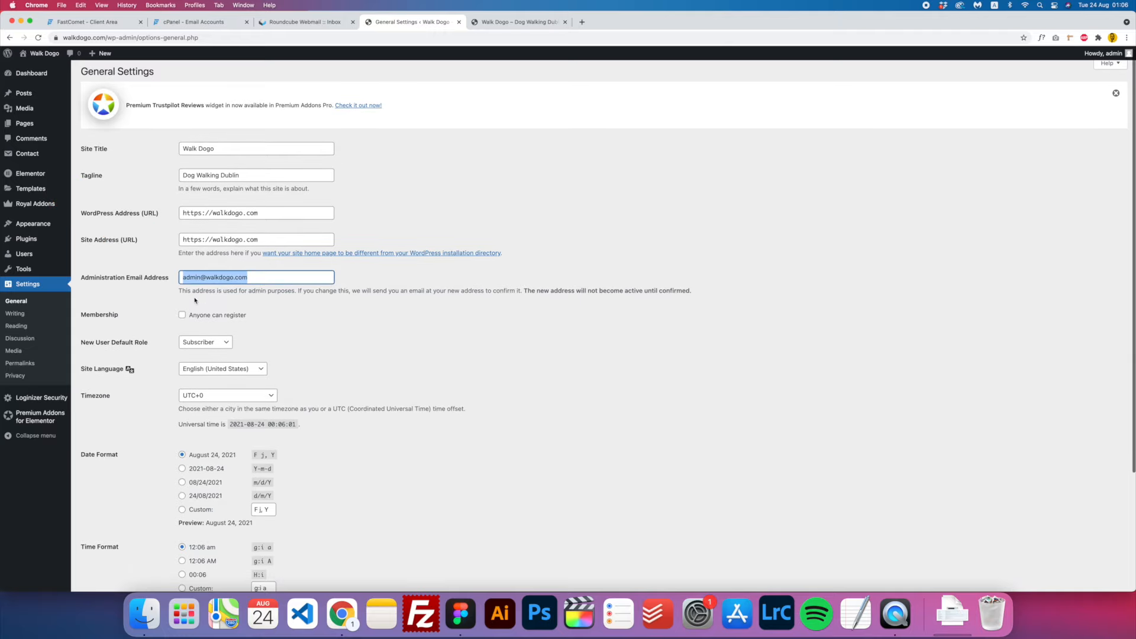
key(super+v)
scroll(288, 347, down, 5)
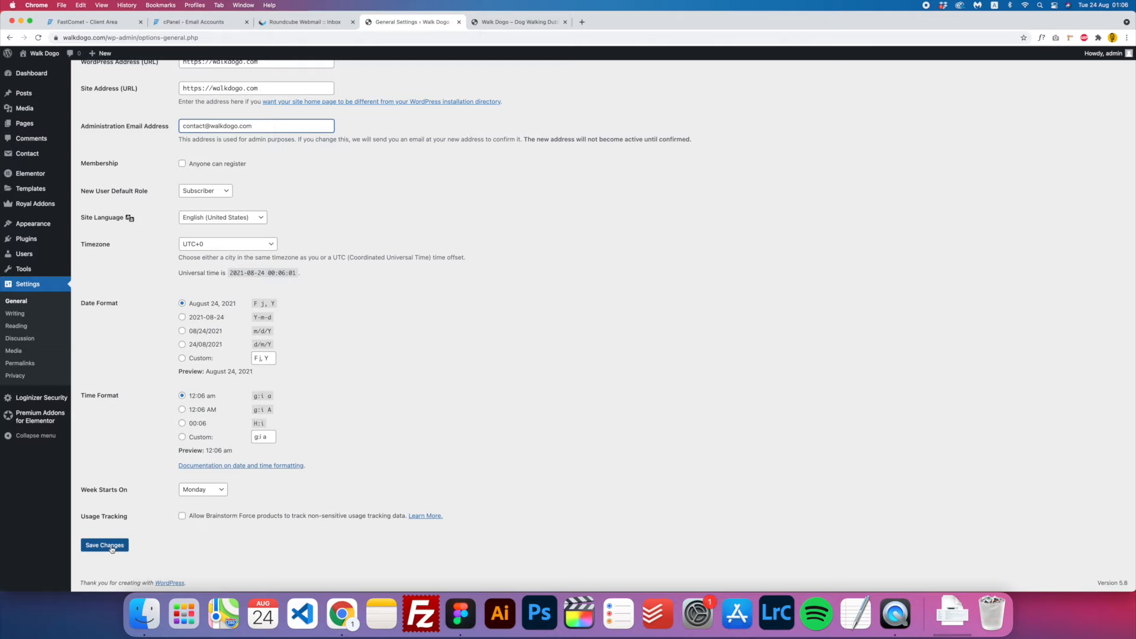
click(111, 549)
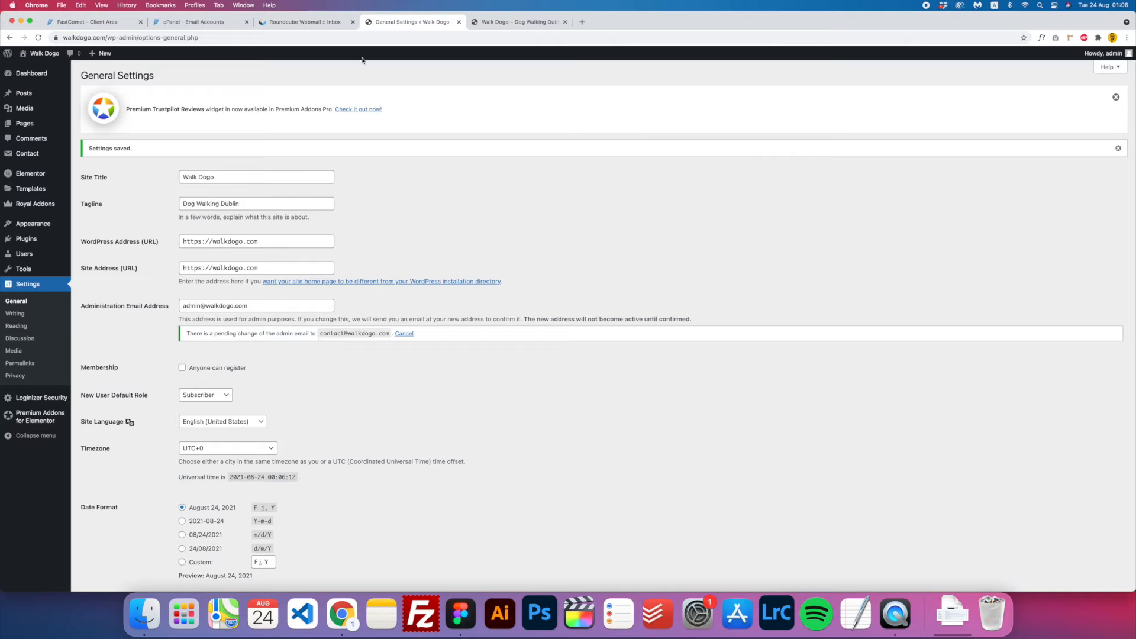
- Confirm the admin email change via the link in the '[Walk Dogo] New Admin Email Address' message
click(312, 22)
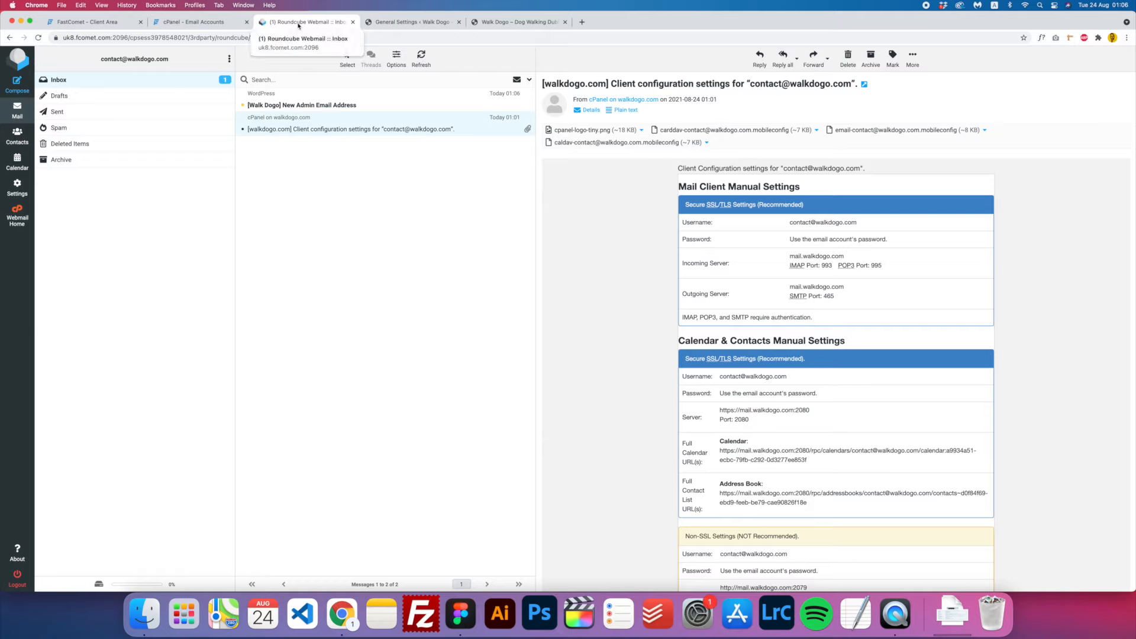
click(296, 107)
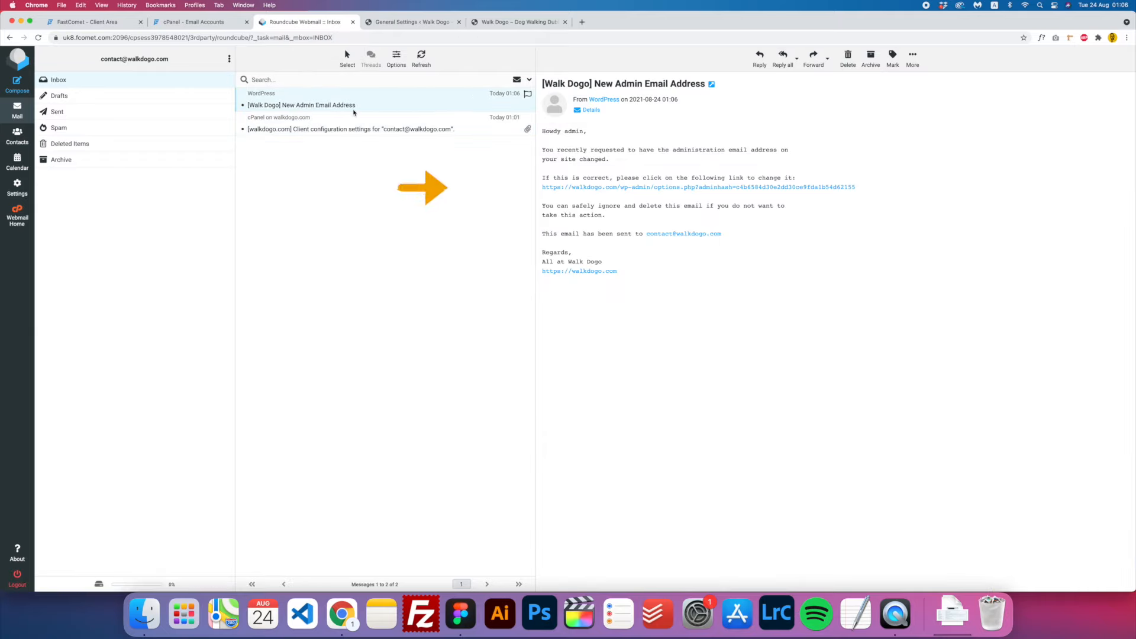
click(635, 187)
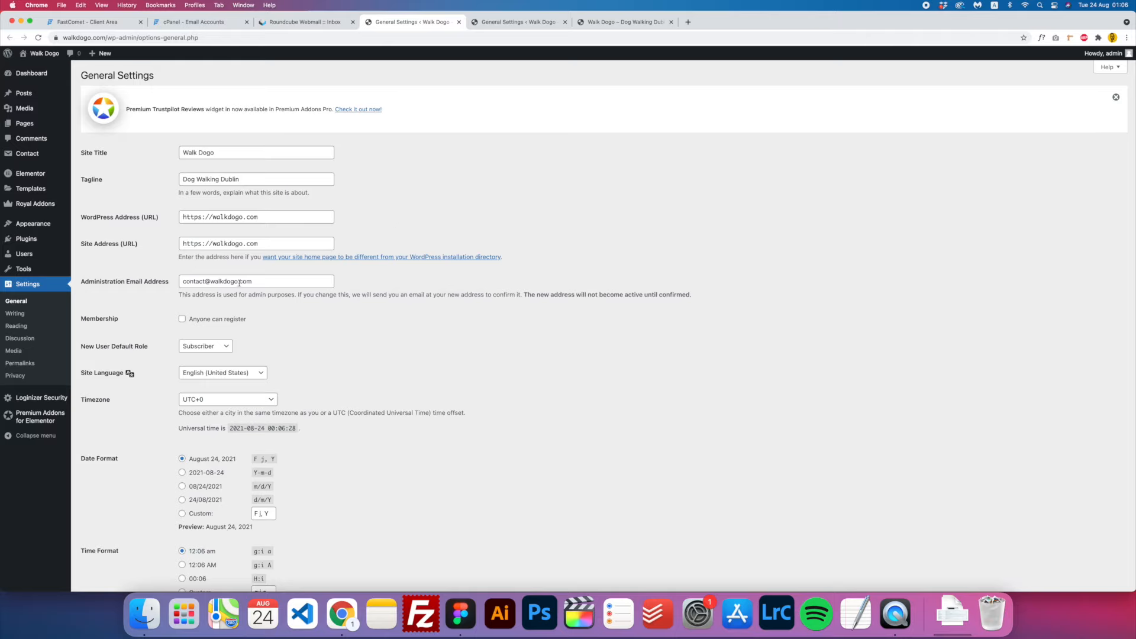
click(459, 22)
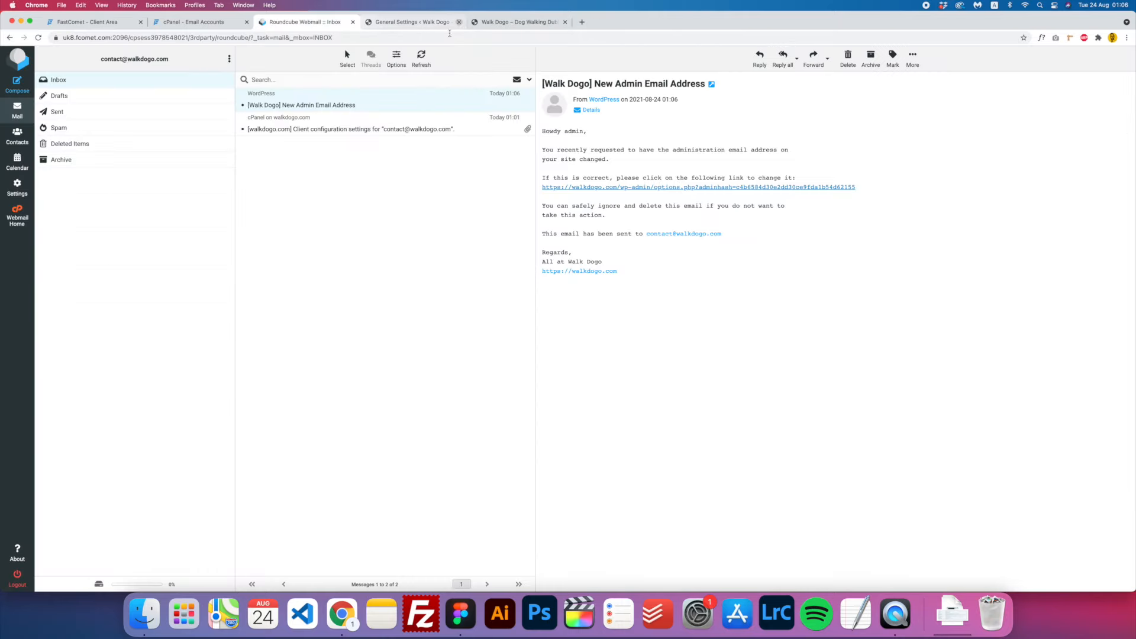
click(417, 26)
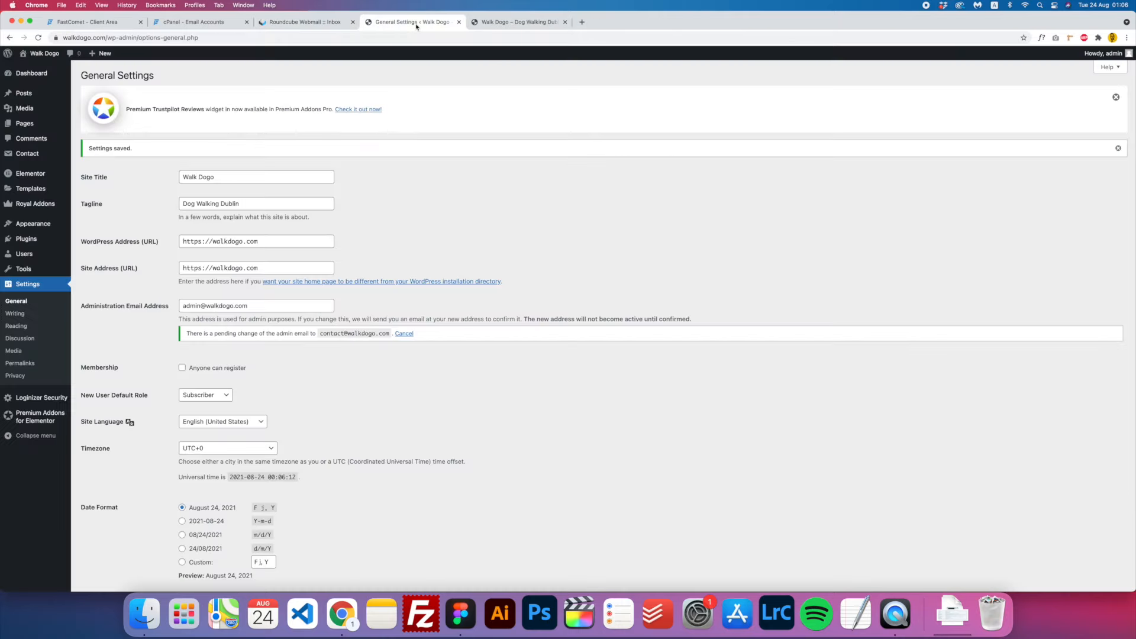
- Rename Contact form 1 to 'Contact', save it, and go to the Pages list
mouse_move(29, 153)
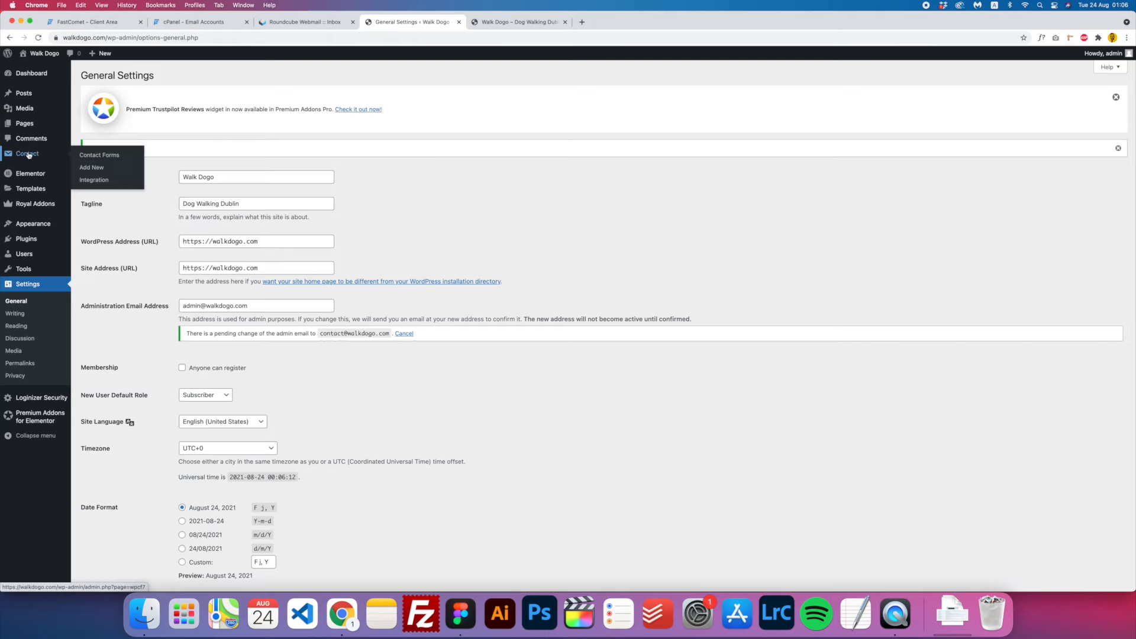
click(105, 155)
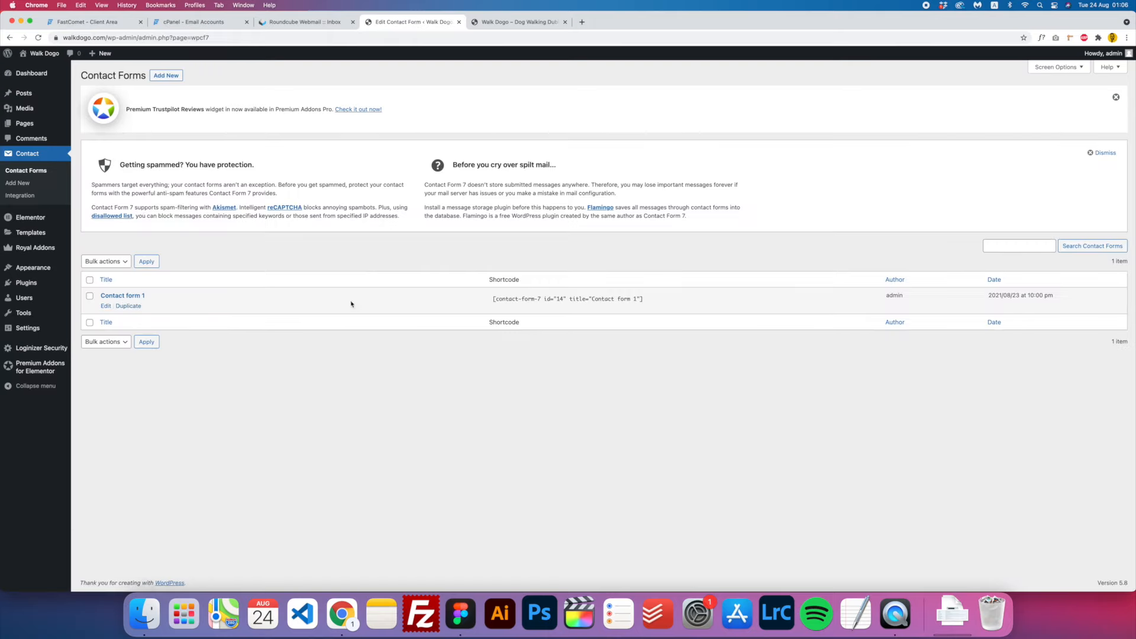
click(106, 306)
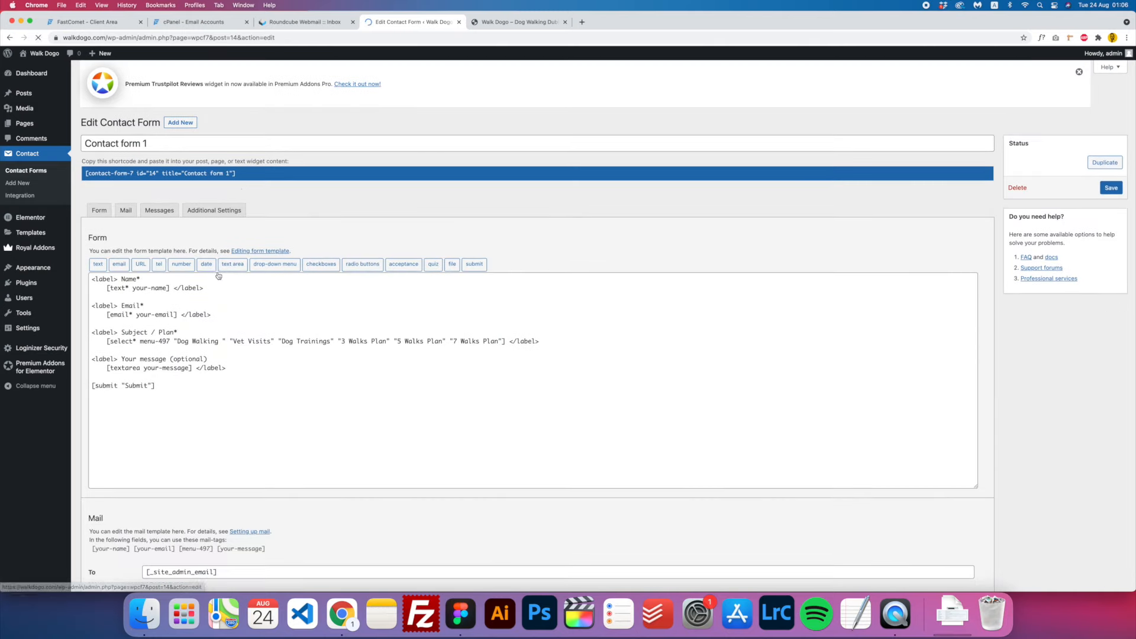
click(160, 153)
key(BackSpace)
key(BackSpace)
key(BackSpace)
key(BackSpace)
key(BackSpace)
key(BackSpace)
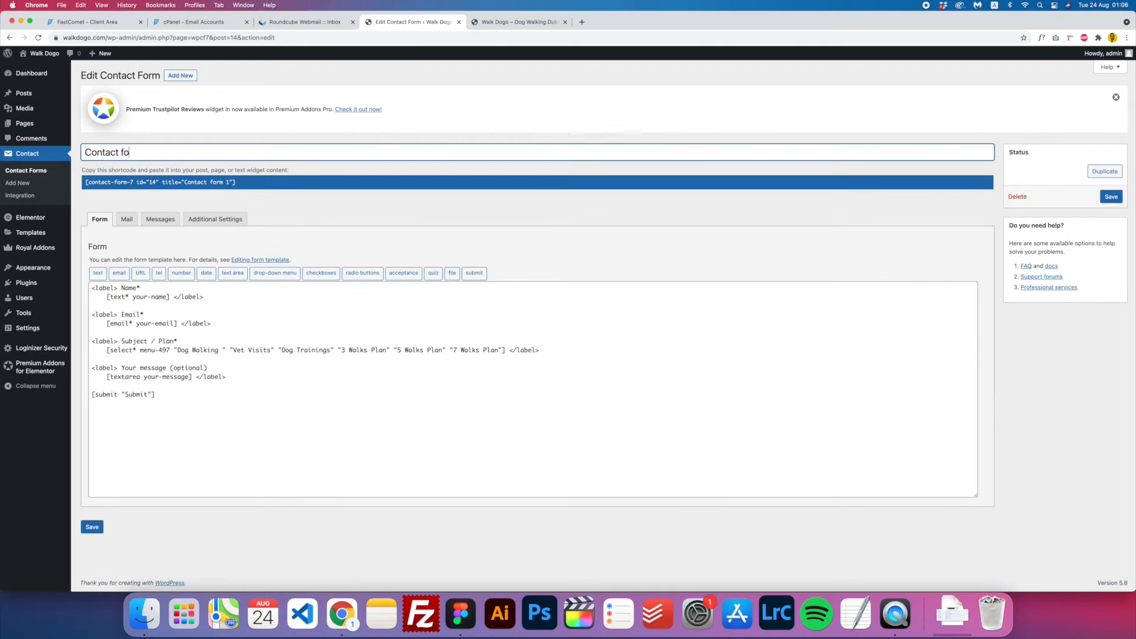
click(94, 527)
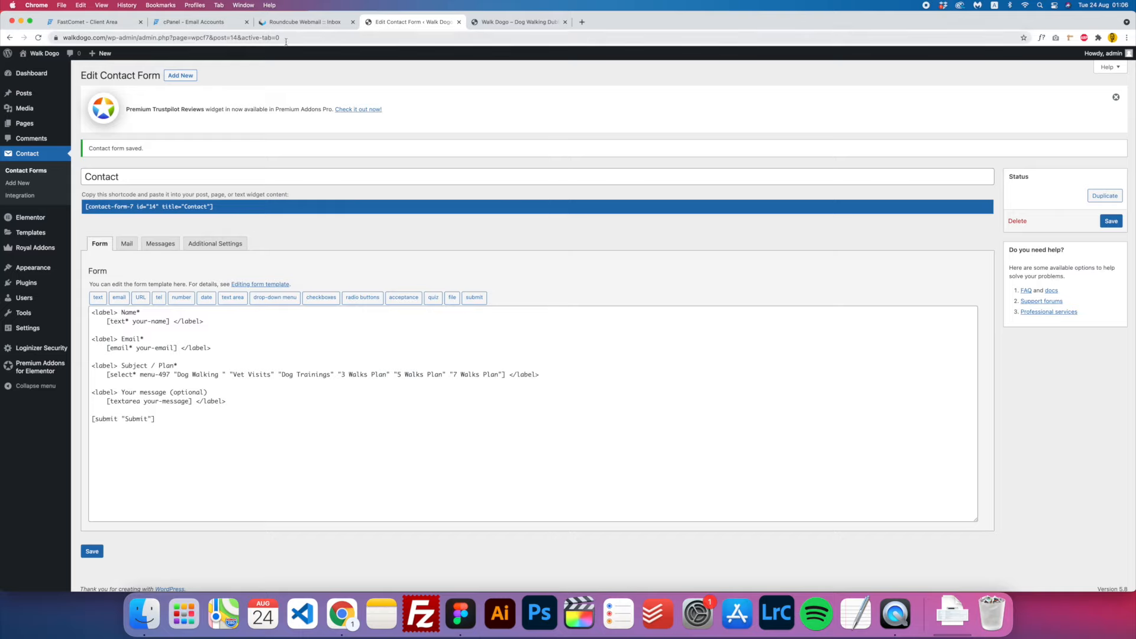
click(31, 126)
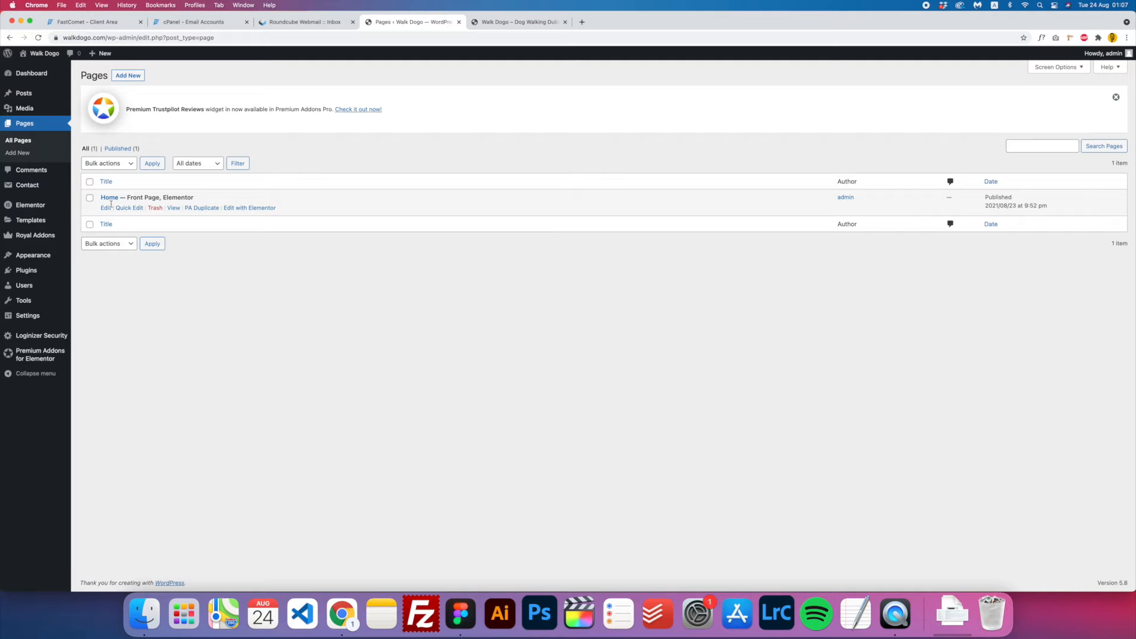
- Add a new single-column section below the Rates section on the Home page
click(242, 209)
scroll(239, 214, down, 18)
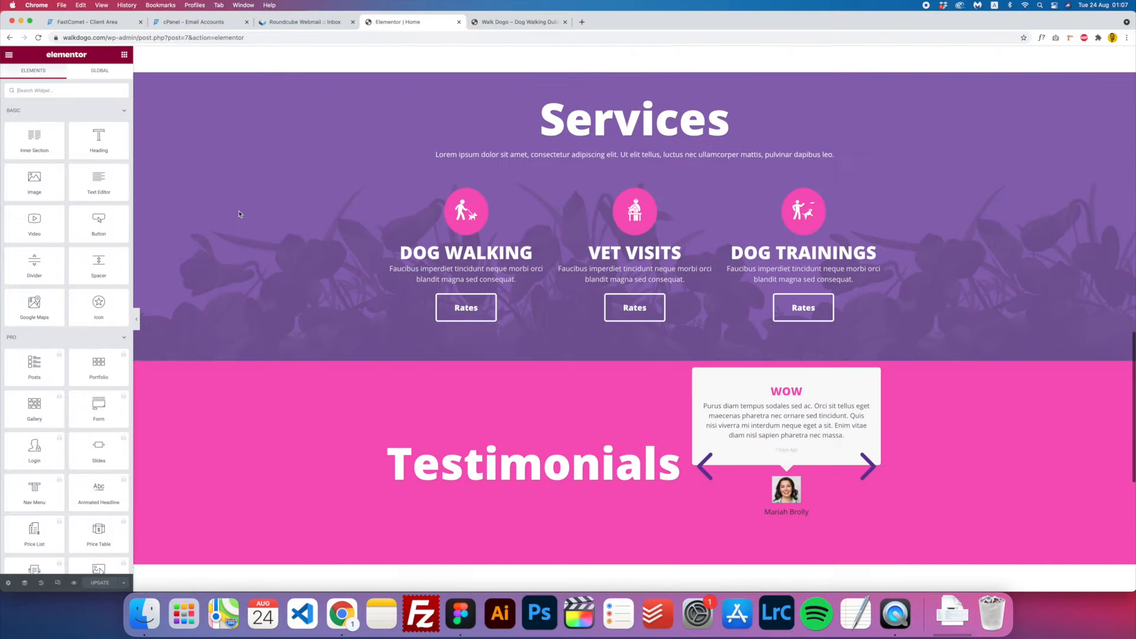
scroll(239, 213, down, 7)
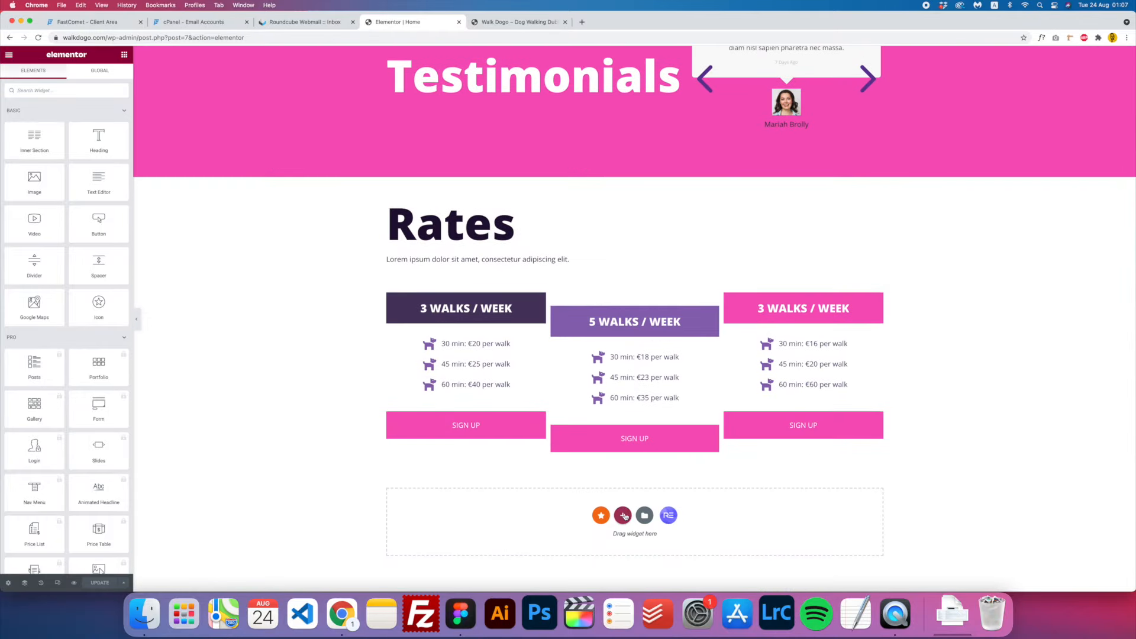
click(623, 515)
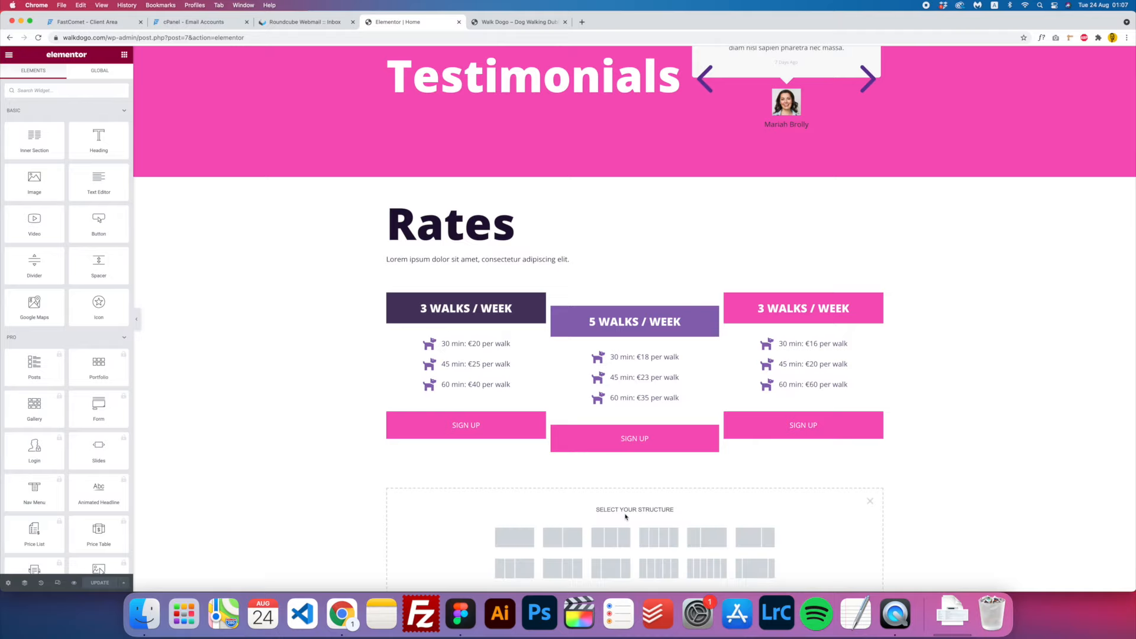
scroll(625, 516, down, 1)
click(520, 497)
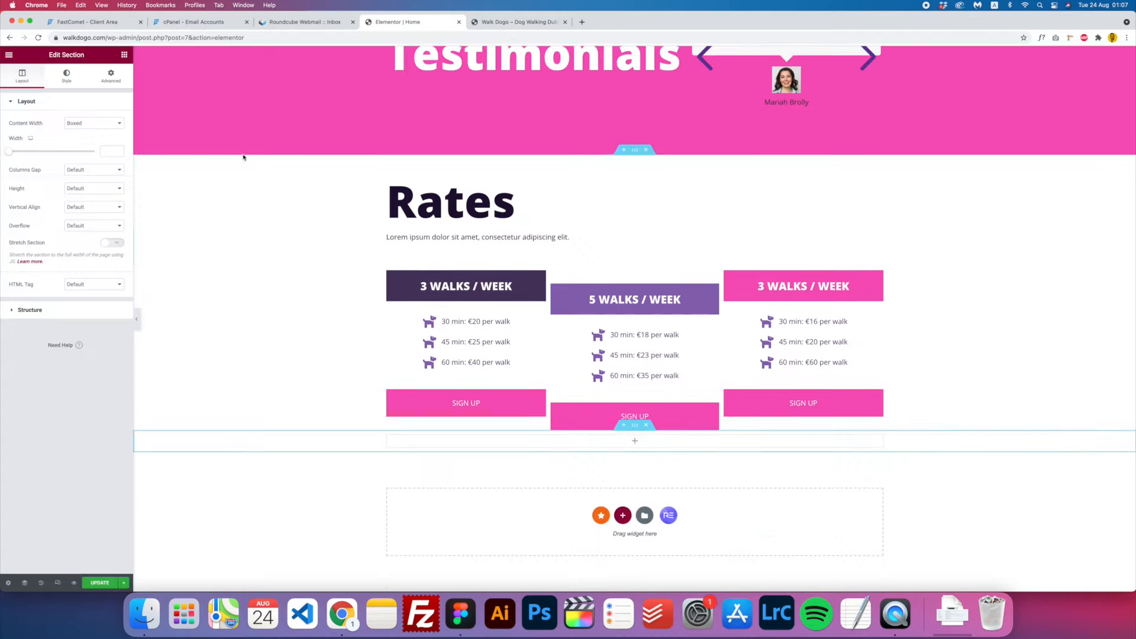
- Give the new section a solid Primary purple background
click(67, 80)
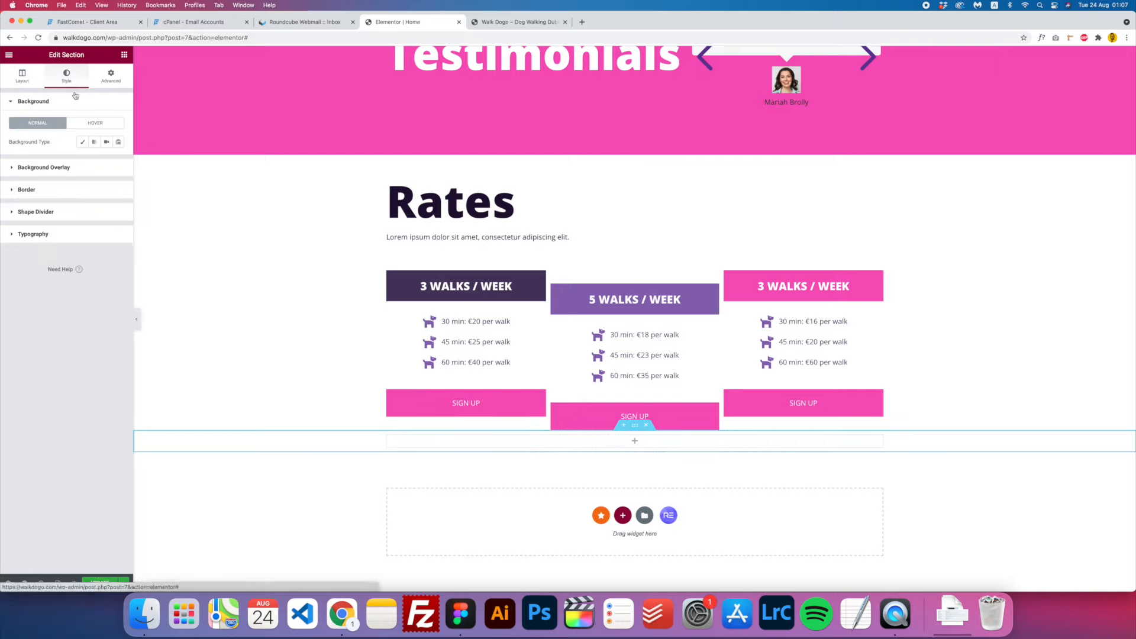
click(82, 142)
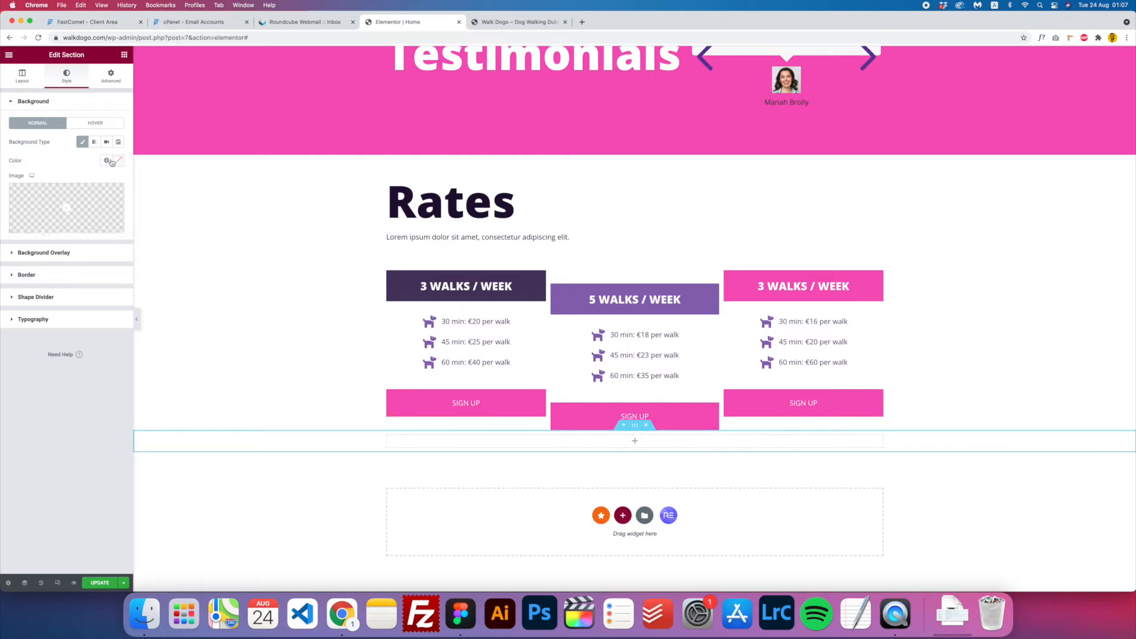
click(106, 161)
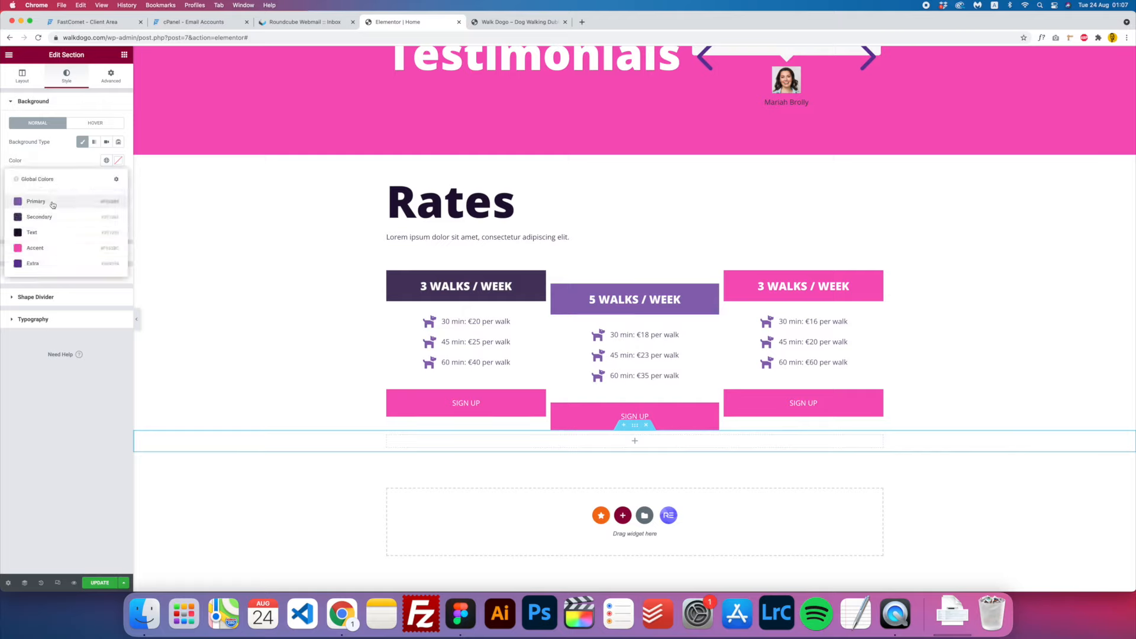
click(50, 203)
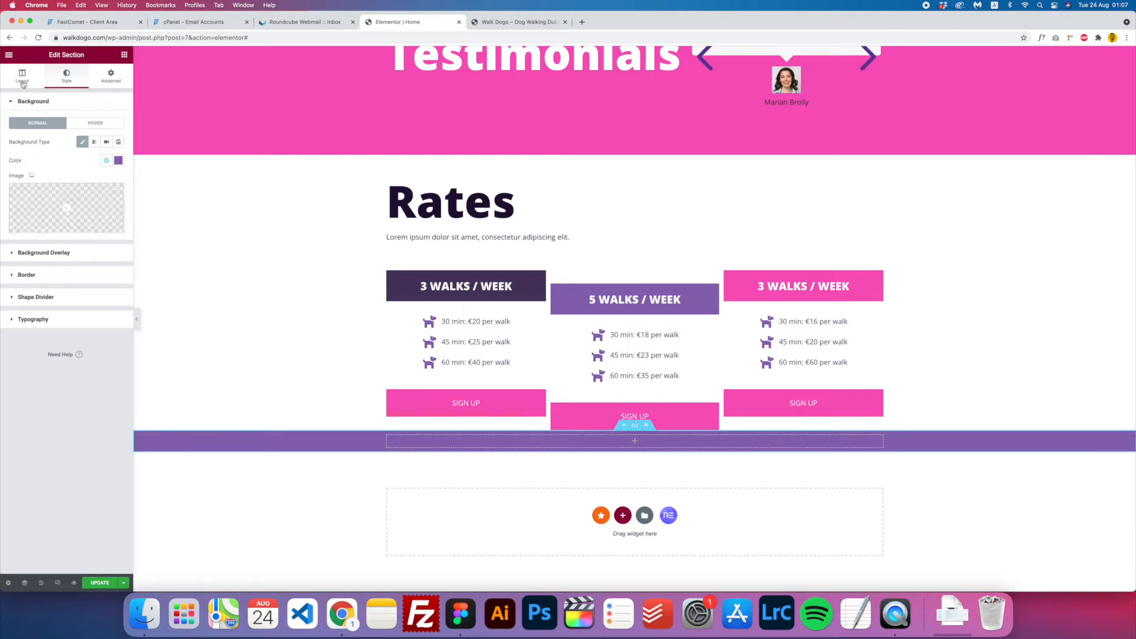
- Set the section's height to a minimum height of 550
click(24, 83)
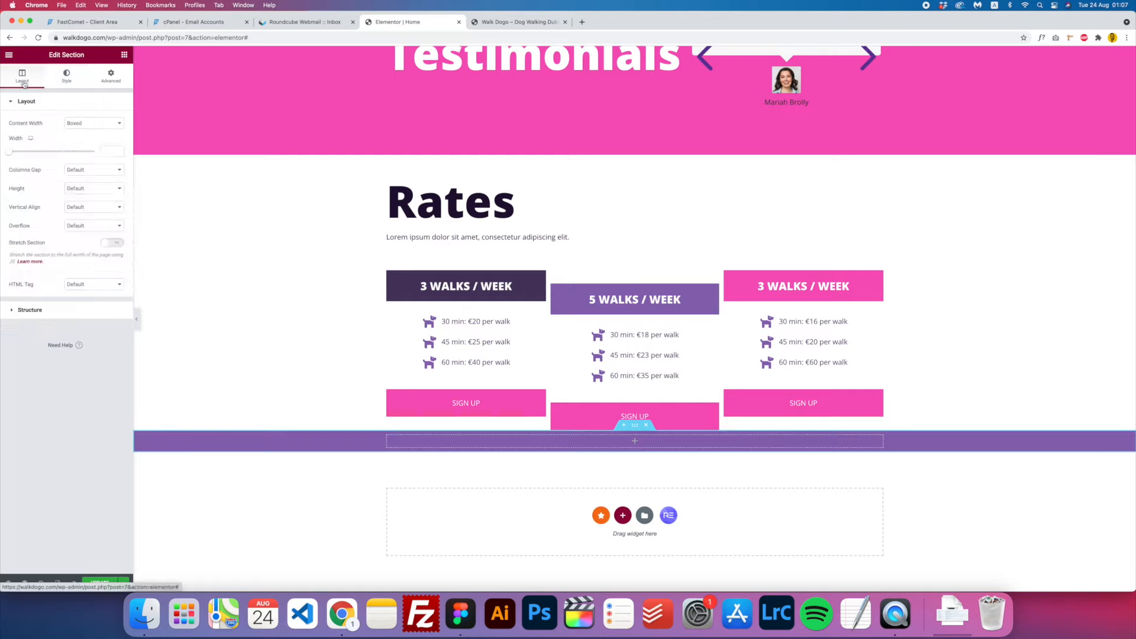
click(88, 188)
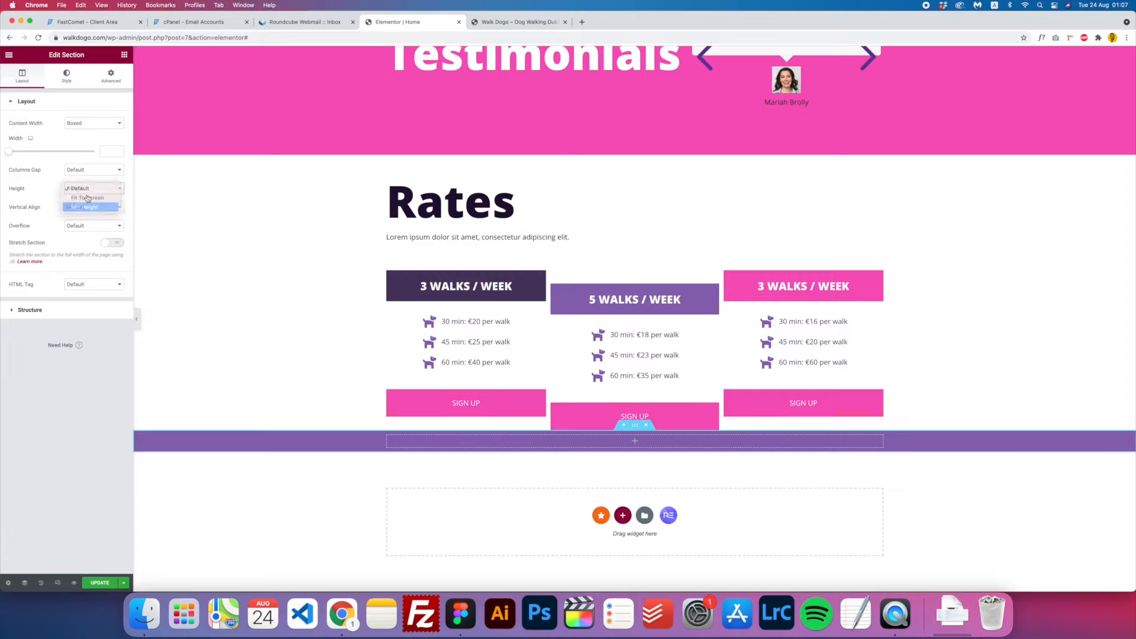
click(89, 206)
drag(33, 217, 39, 216)
click(108, 217)
text(55)
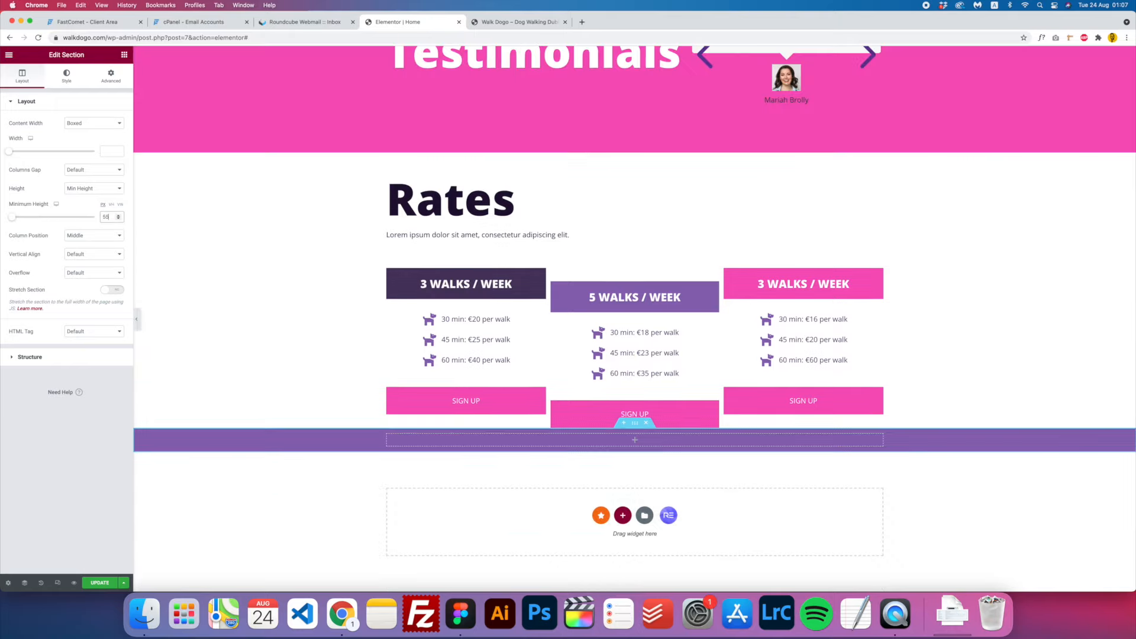
text(0)
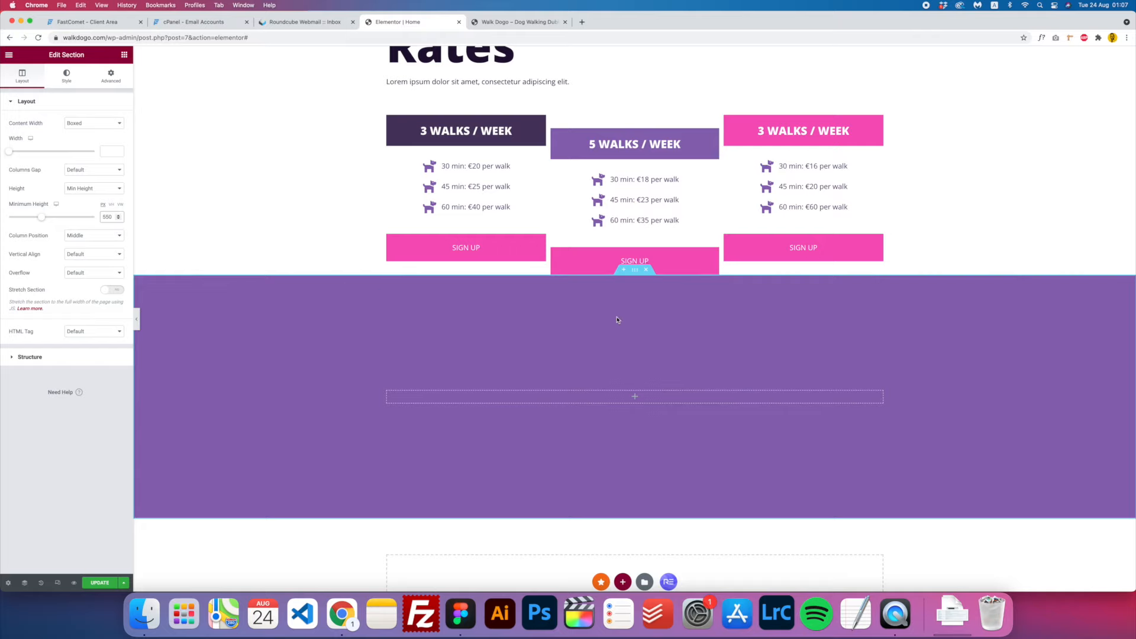
click(125, 58)
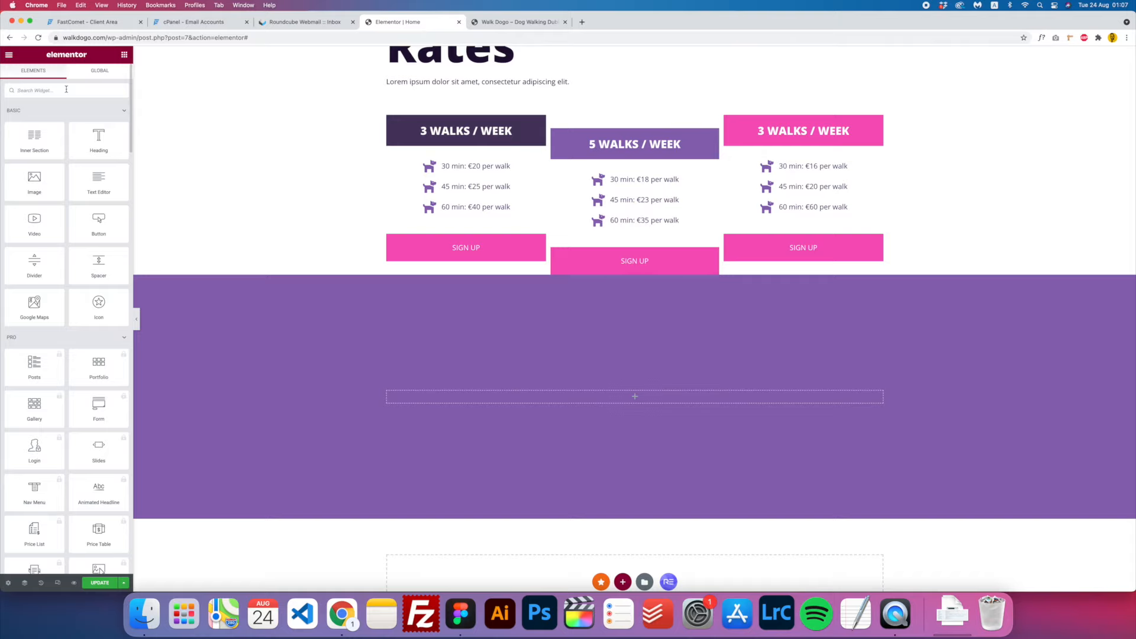
- Drop a Premium Contact Form7 widget into the purple section, select the Contact form, enlarge its fields
text(oi)
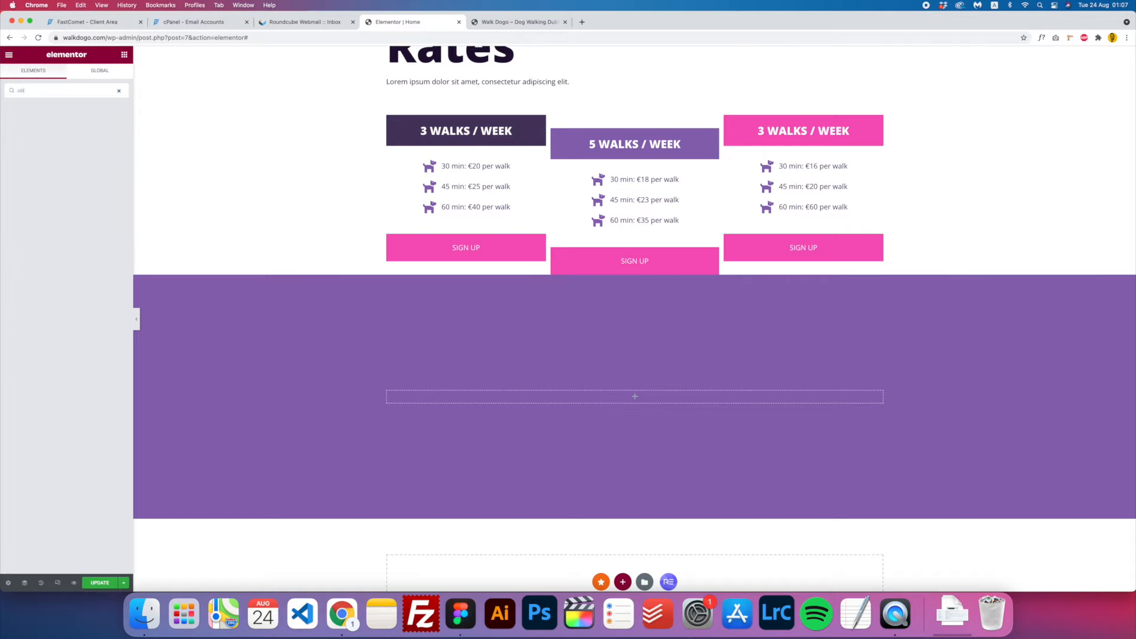
key(BackSpace)
key(BackSpace)
key(BackSpace)
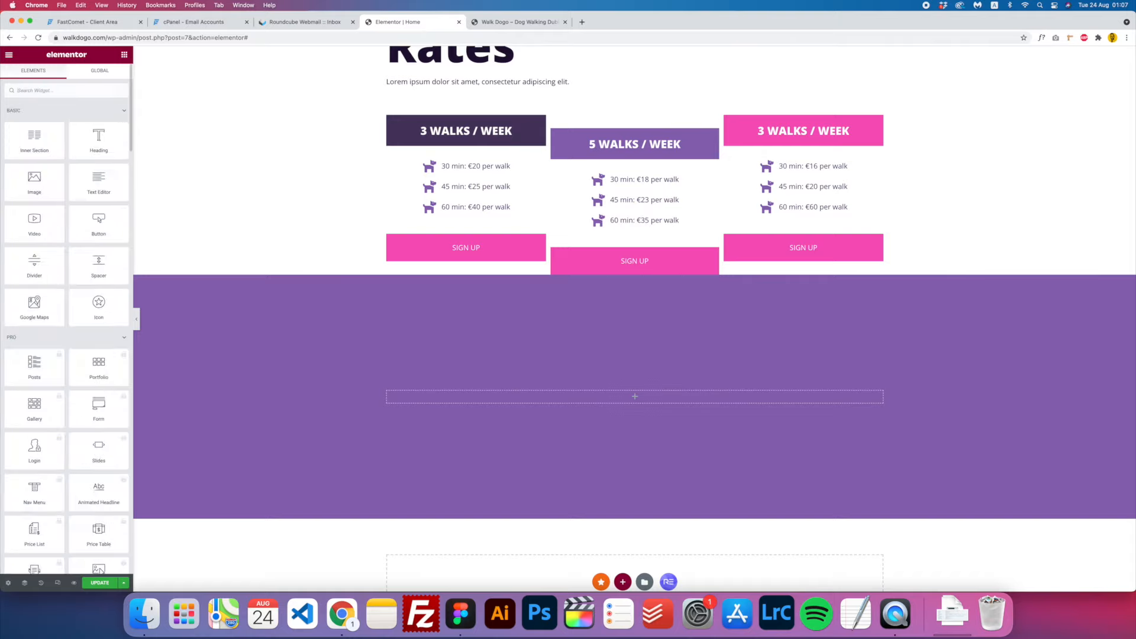
text(d)
text(on)
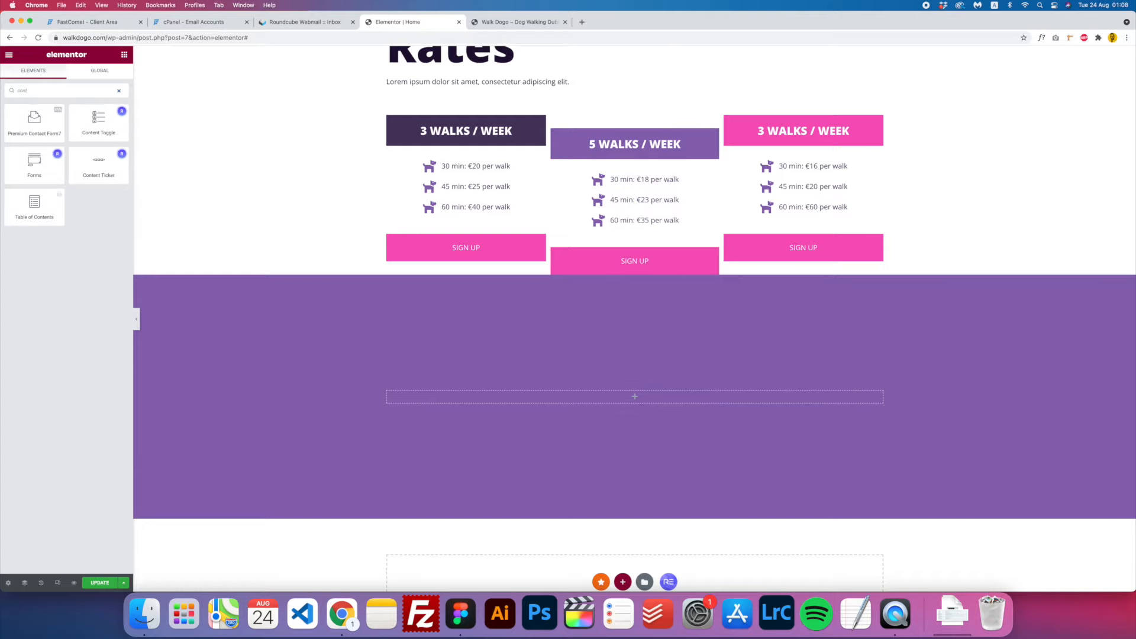
text(t)
drag(31, 123, 578, 426)
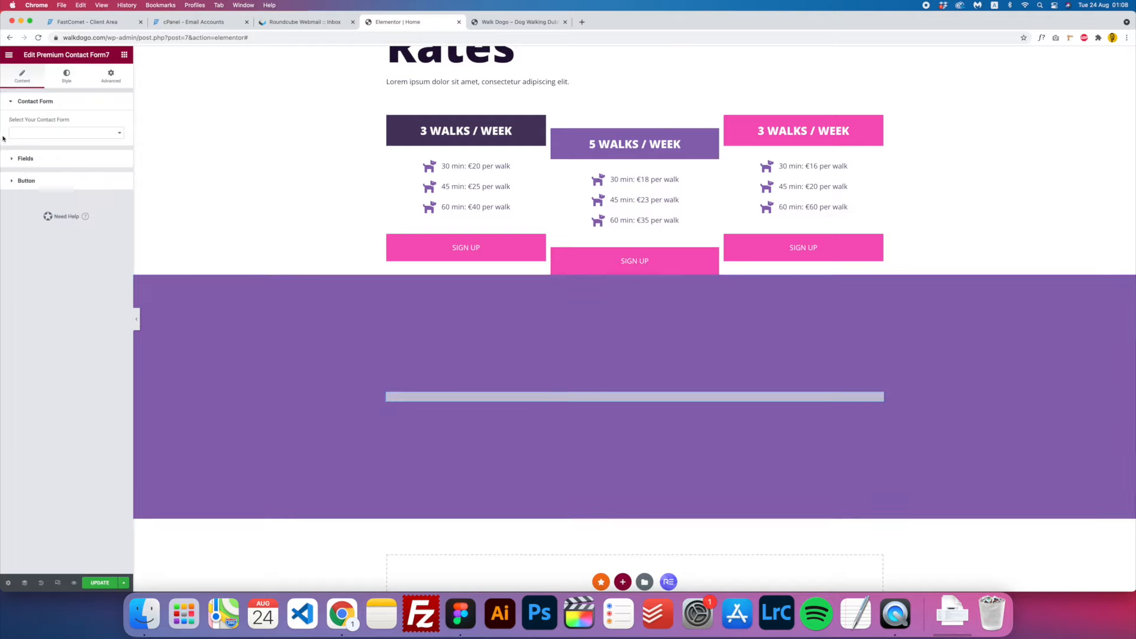
click(73, 133)
click(69, 133)
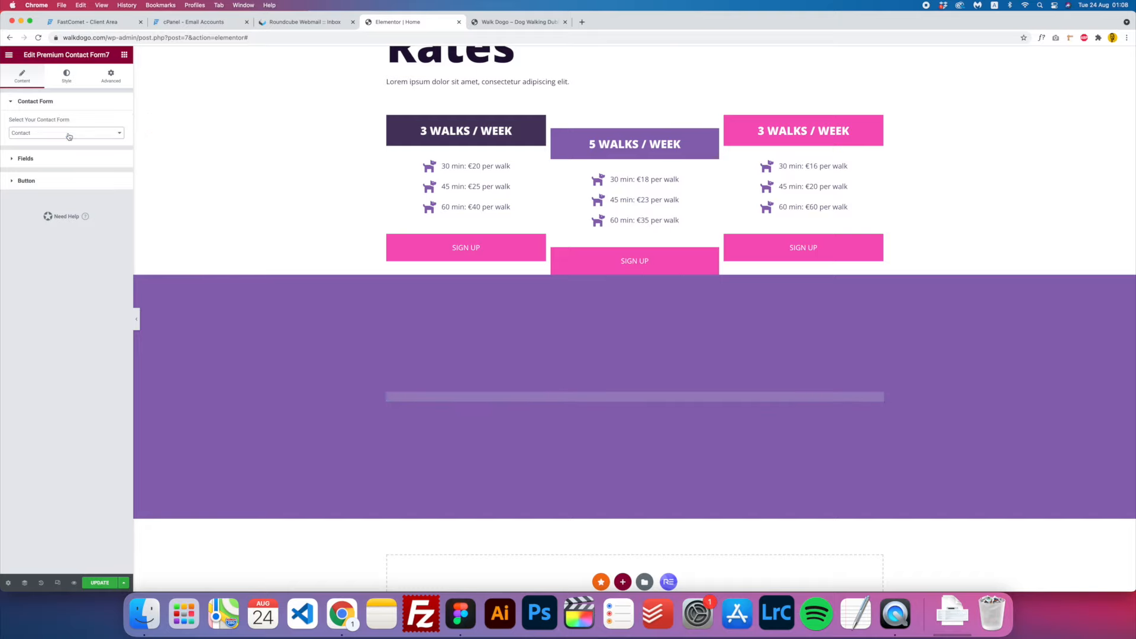
click(25, 159)
drag(8, 236, 26, 266)
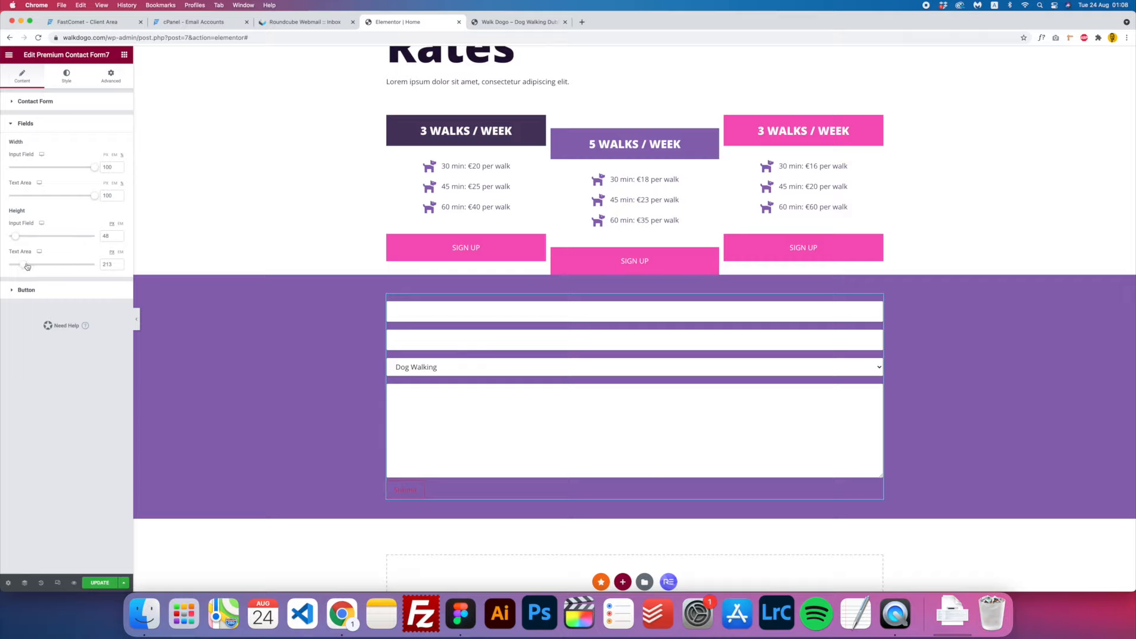
- Make the form labels white and the input text dark purple
click(65, 77)
click(26, 327)
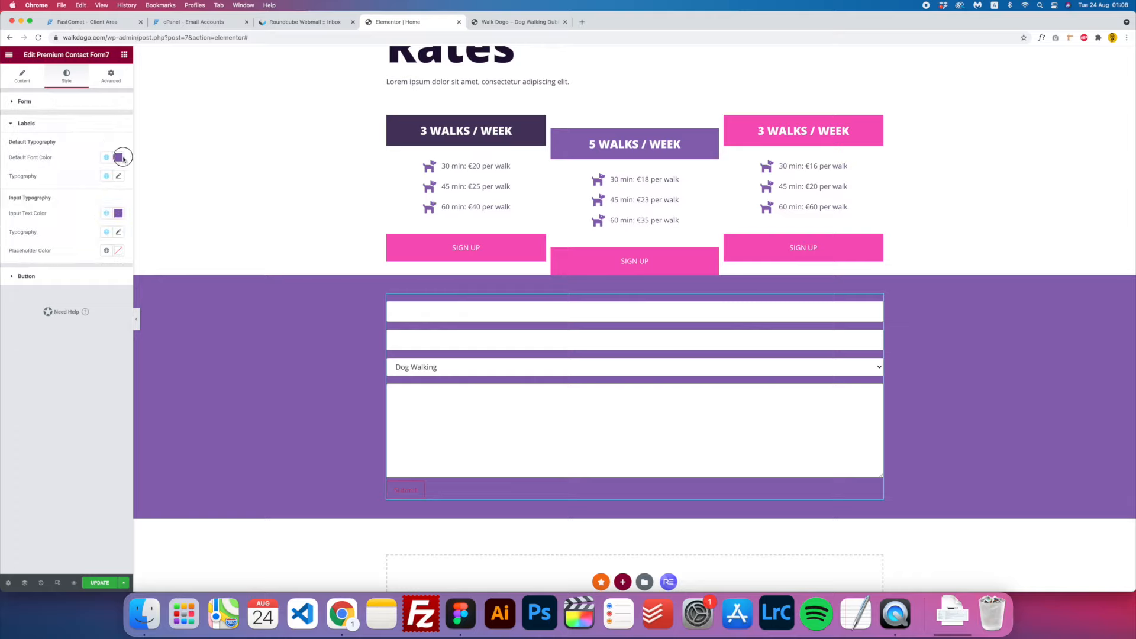
click(119, 158)
drag(67, 217, 2, 171)
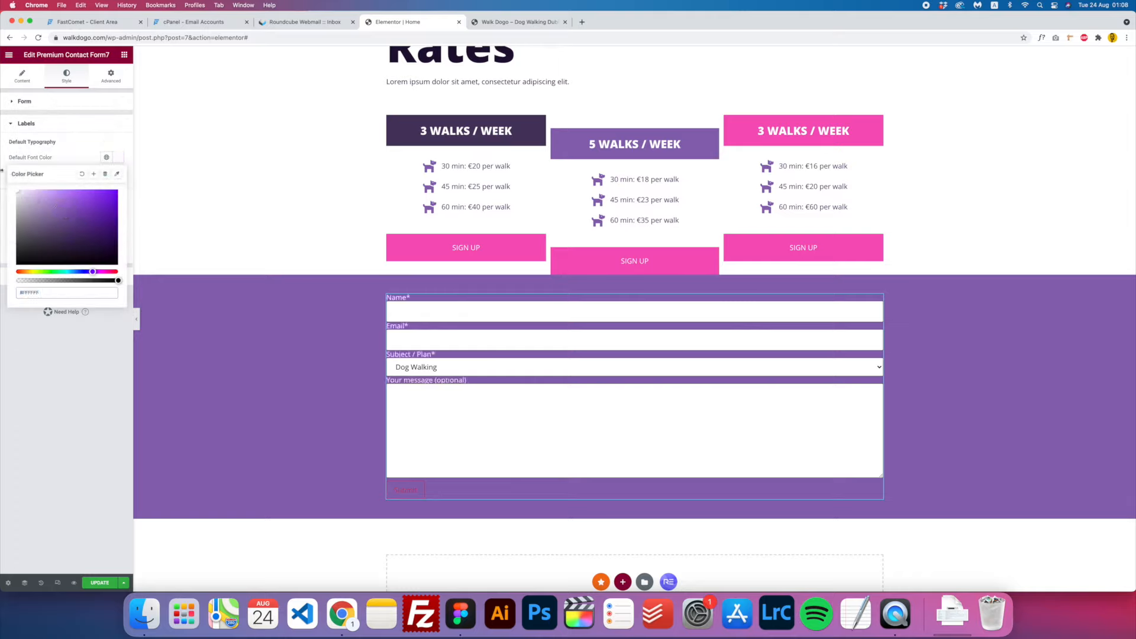
click(119, 158)
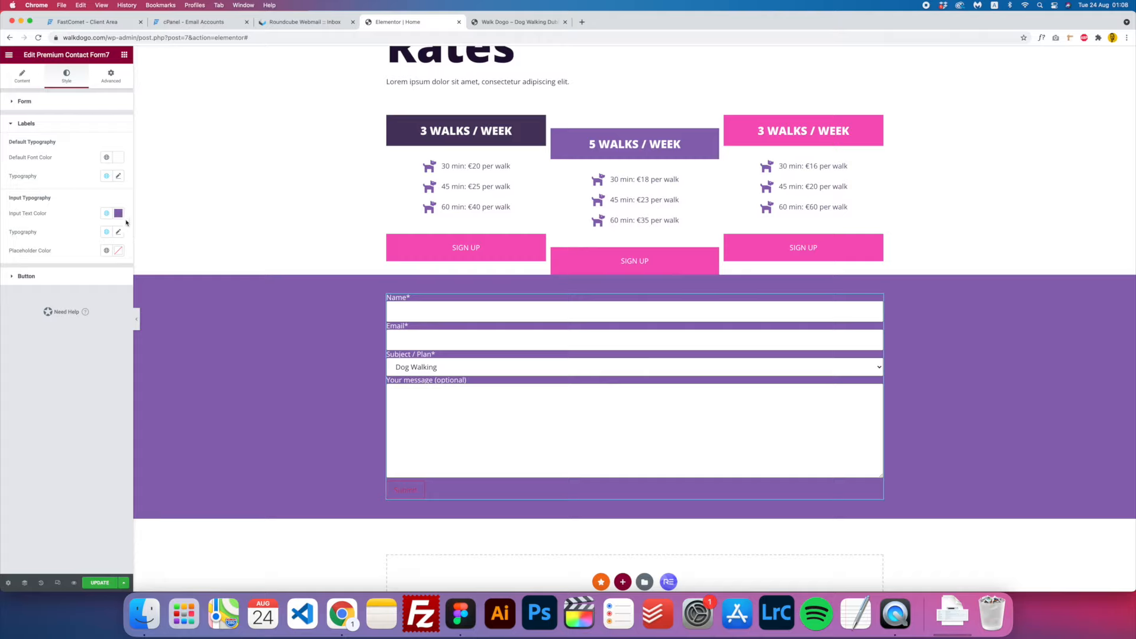
click(119, 213)
drag(62, 265, 2, 204)
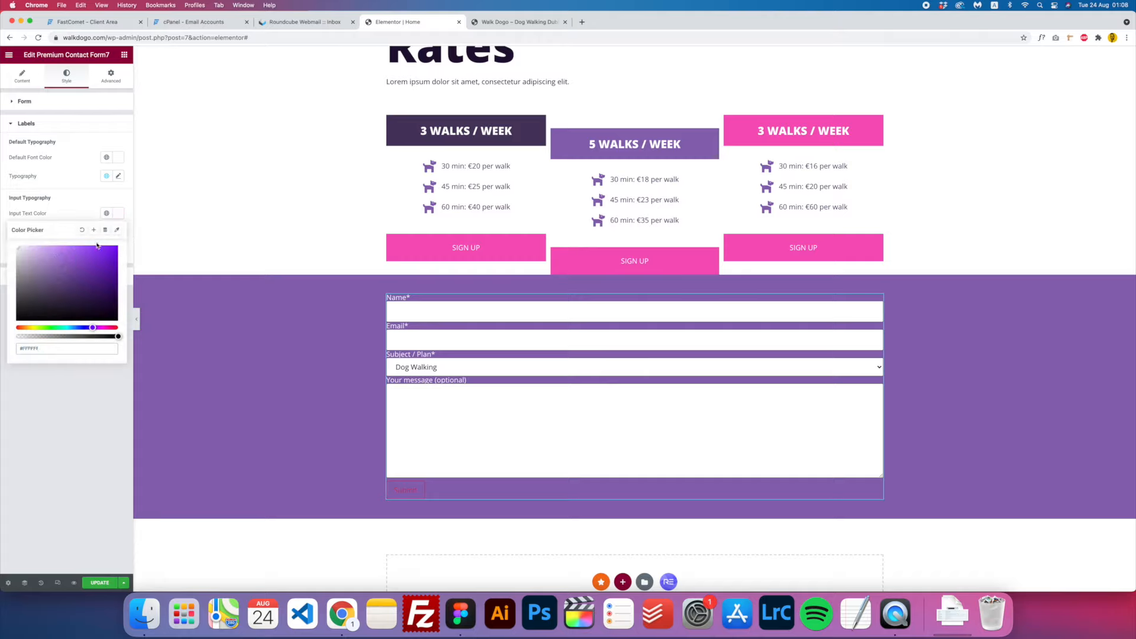
click(52, 302)
mouse_move(39, 307)
mouse_down()
mouse_move(22, 312)
mouse_move(86, 309)
mouse_up()
click(86, 308)
click(118, 213)
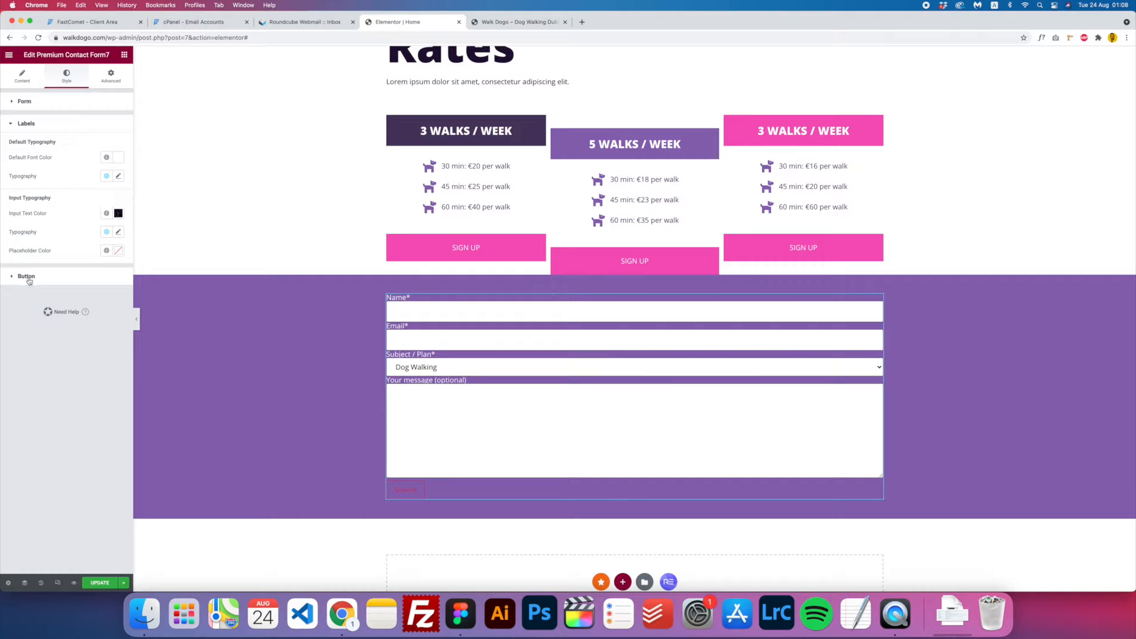
- Clear the Name field's test text and make the Submit button Accent pink with white text
key(super+a)
key(BackSpace)
click(26, 277)
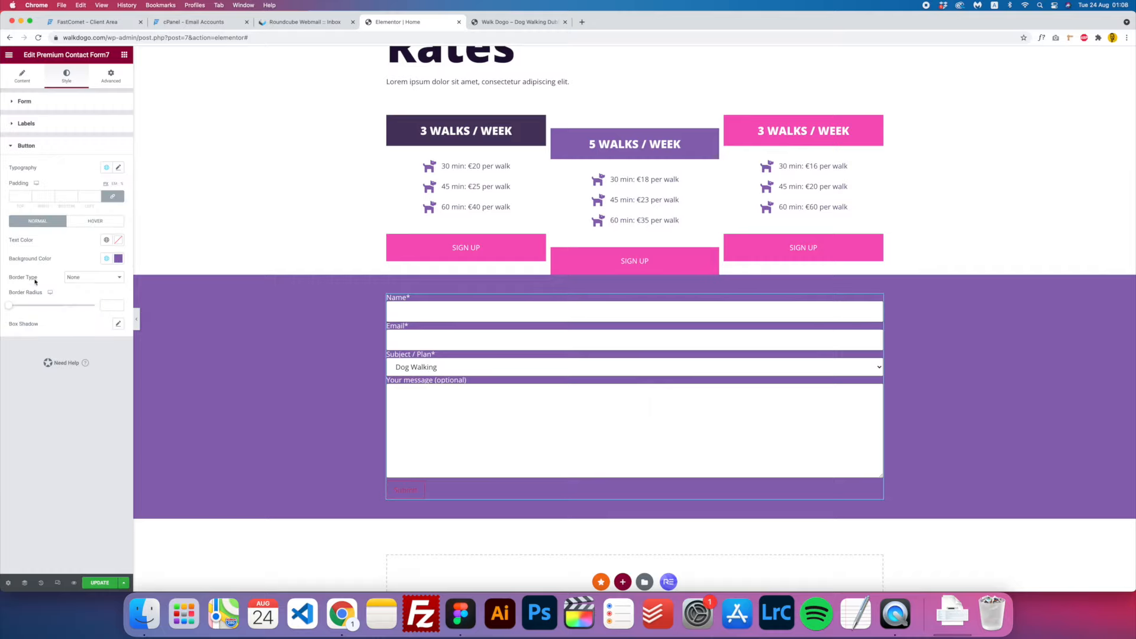
click(107, 260)
click(32, 346)
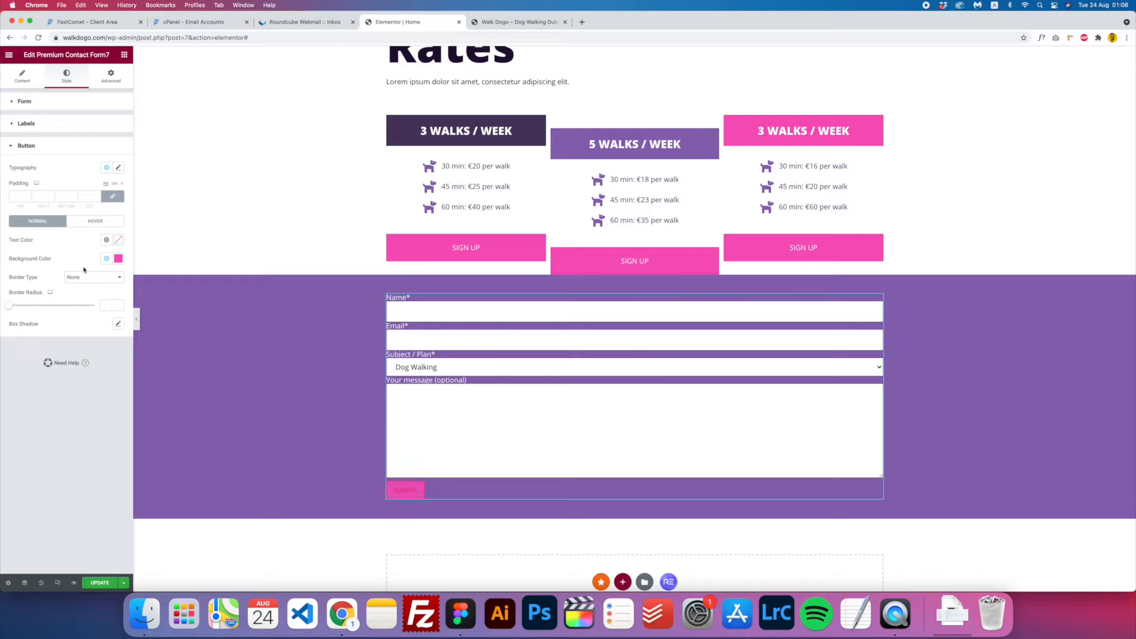
click(107, 239)
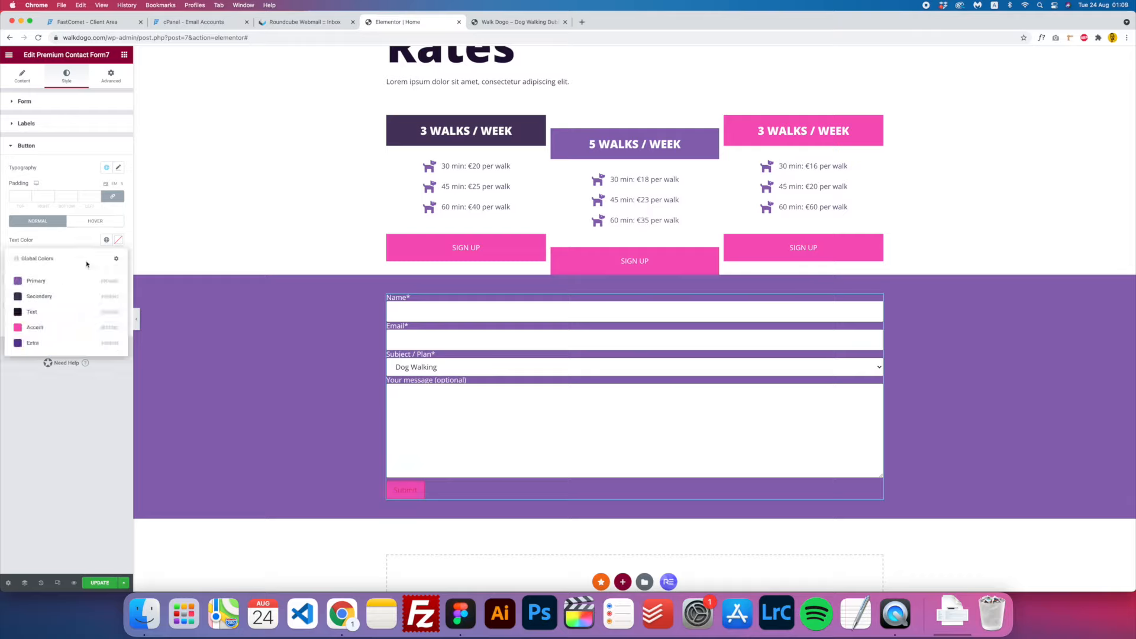
click(118, 240)
drag(82, 279, 16, 273)
click(119, 239)
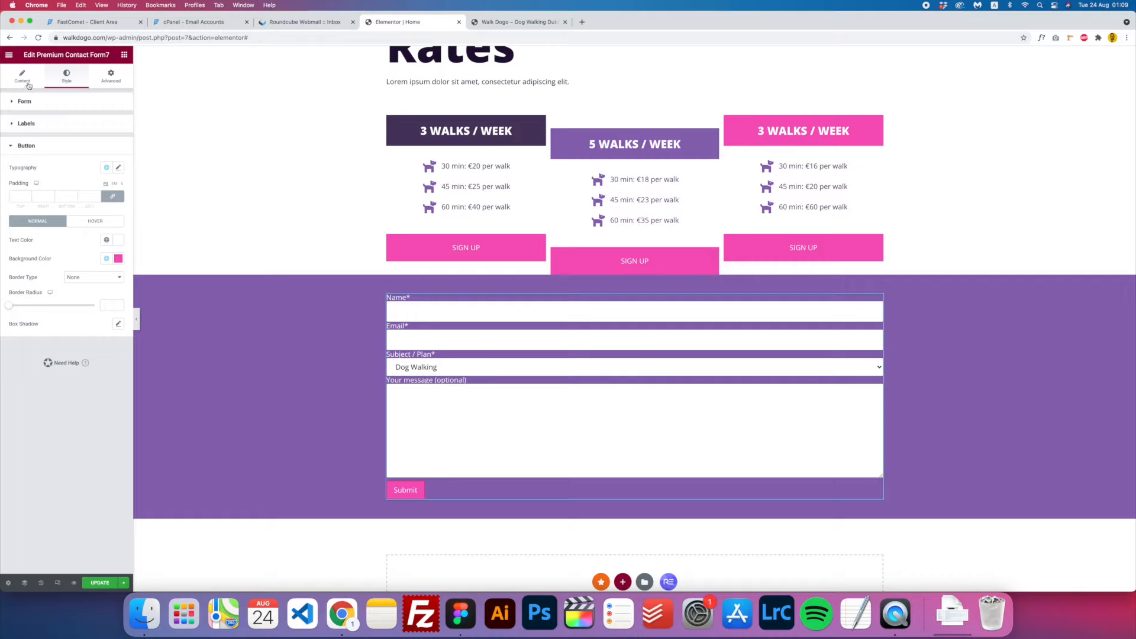
- Size the Submit button to 250 wide and 50 high, then update the page
click(22, 77)
click(26, 181)
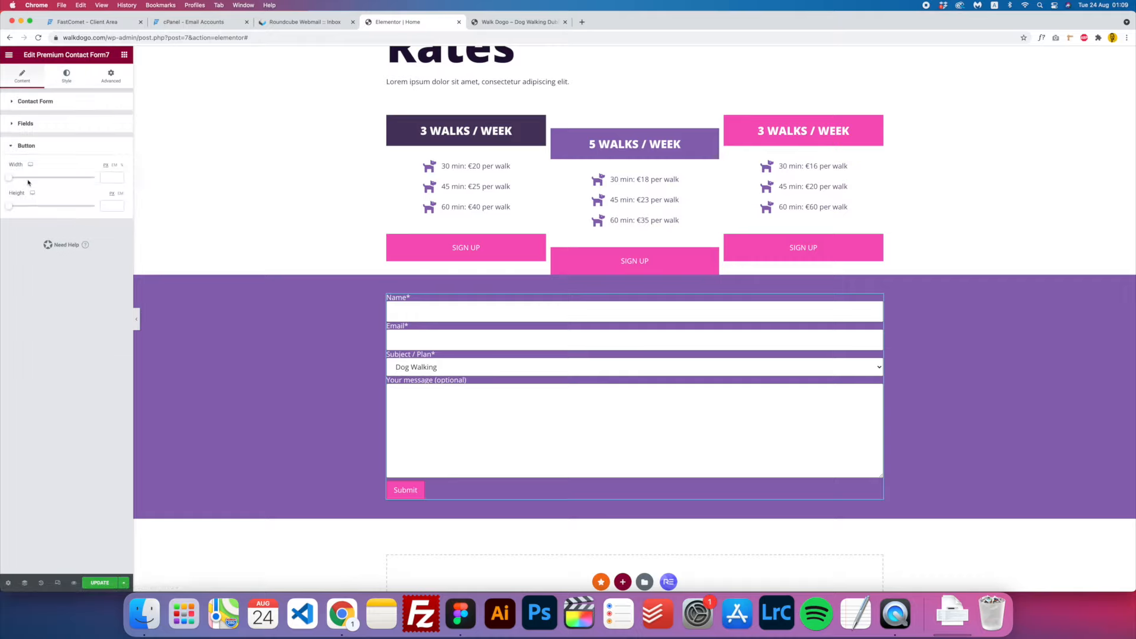
drag(9, 177, 20, 208)
click(98, 205)
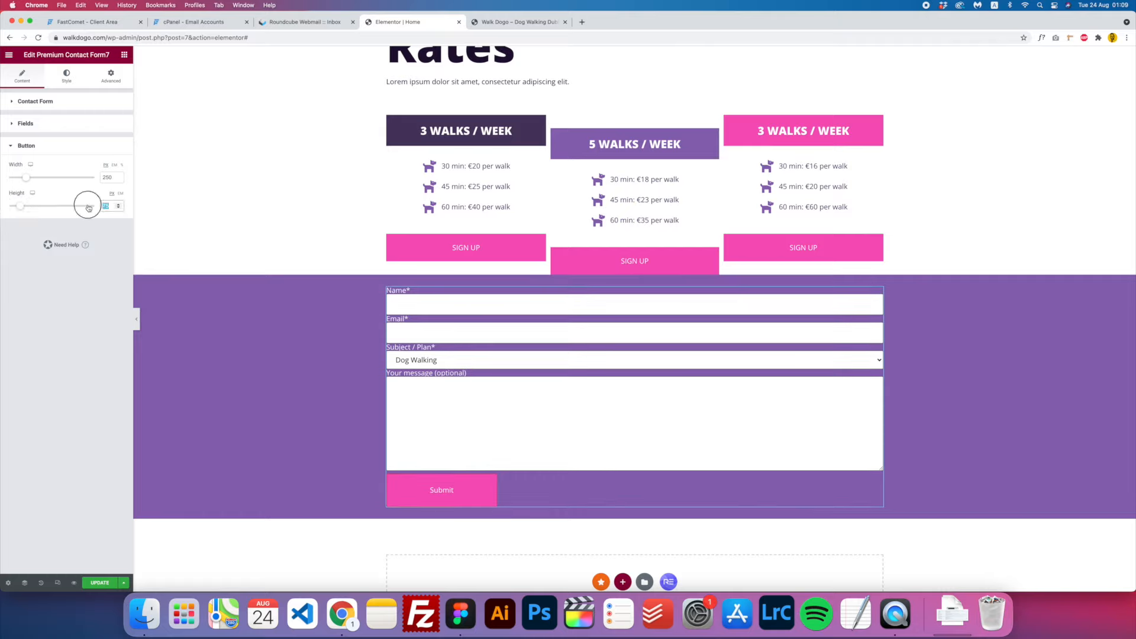
text(50)
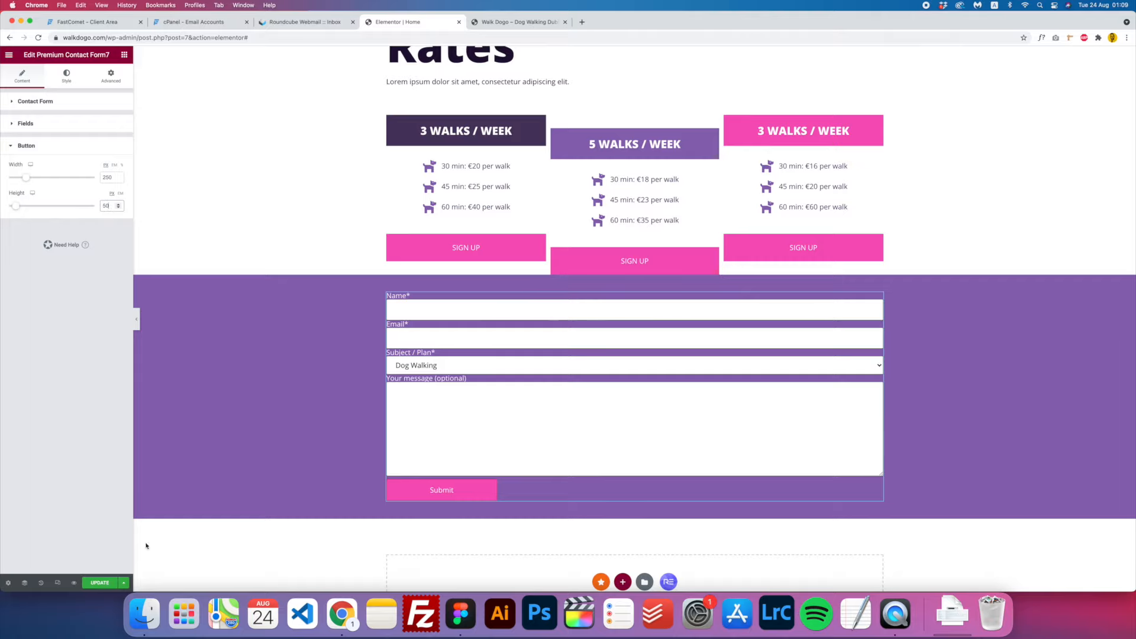
click(103, 585)
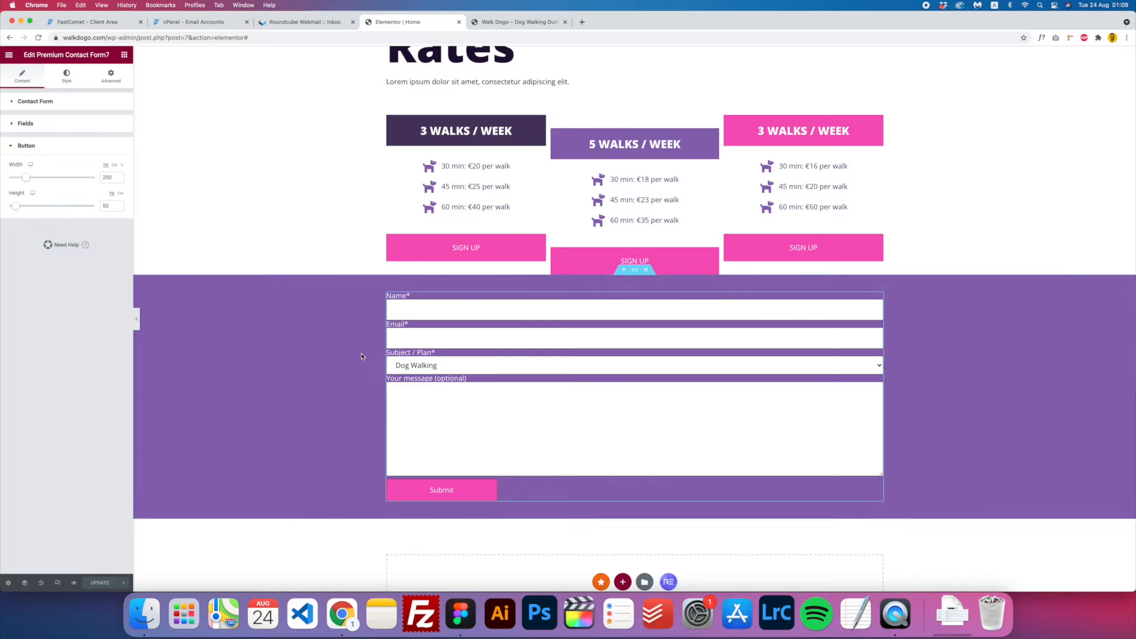
- Copy the Services section and paste it above the contact form
scroll(362, 355, up, 10)
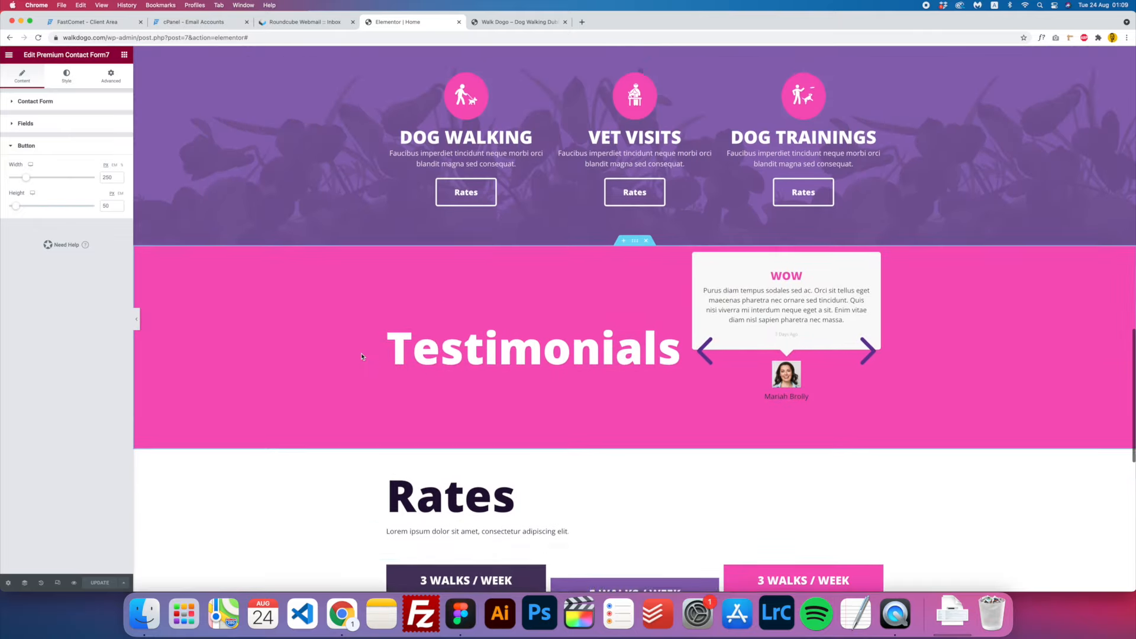
scroll(361, 356, up, 5)
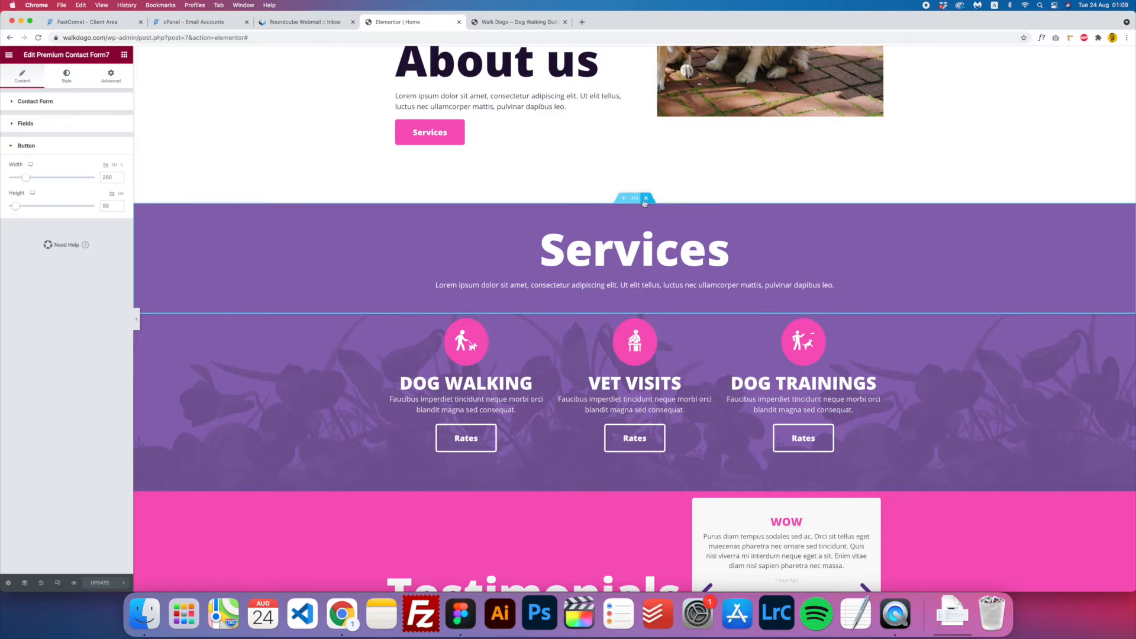
right_click(636, 202)
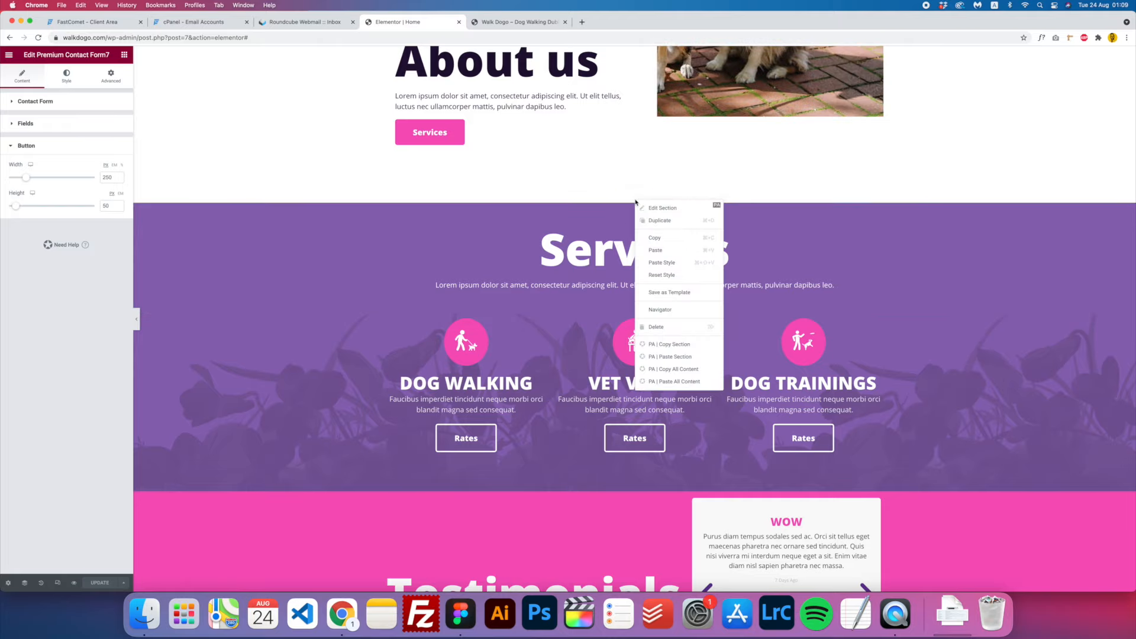
click(658, 239)
scroll(603, 287, down, 10)
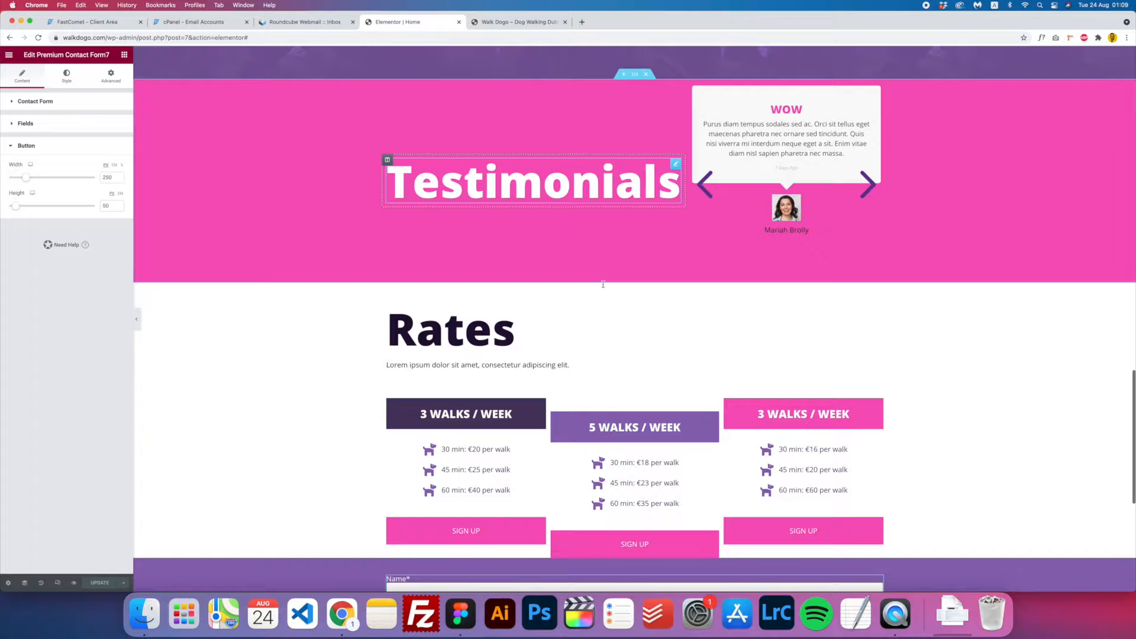
scroll(604, 287, down, 3)
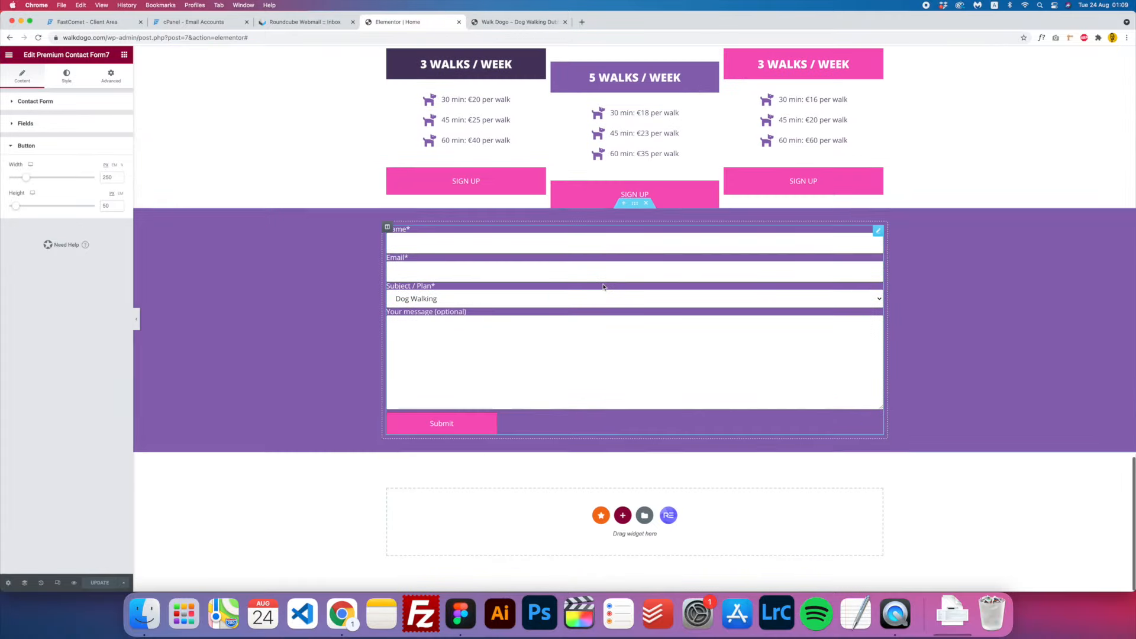
right_click(637, 205)
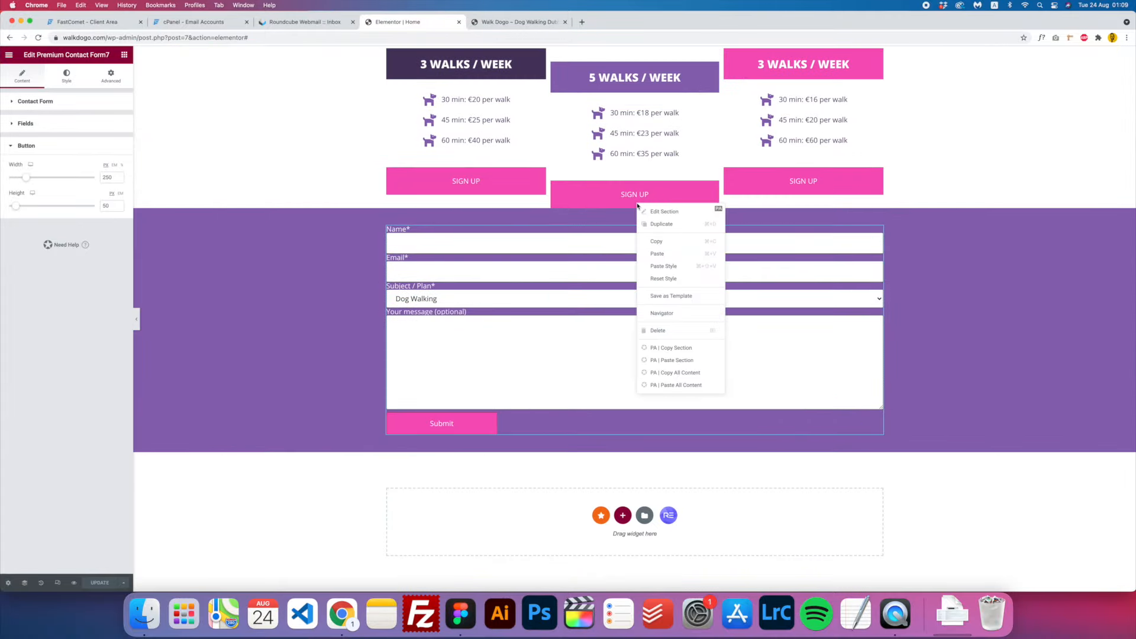
click(657, 253)
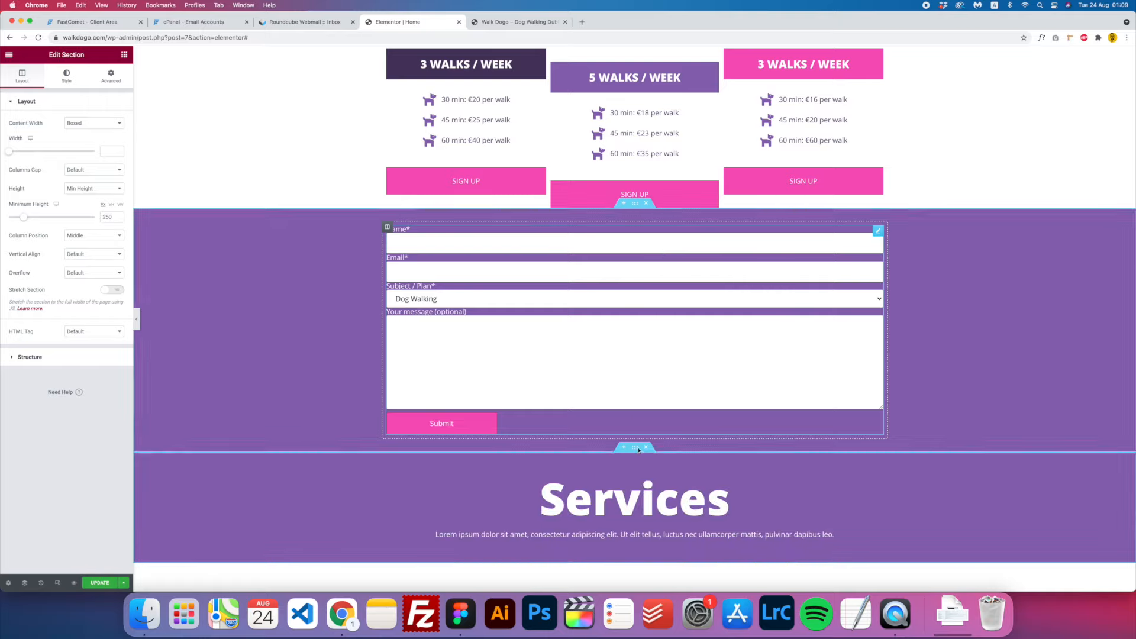
drag(639, 451, 632, 237)
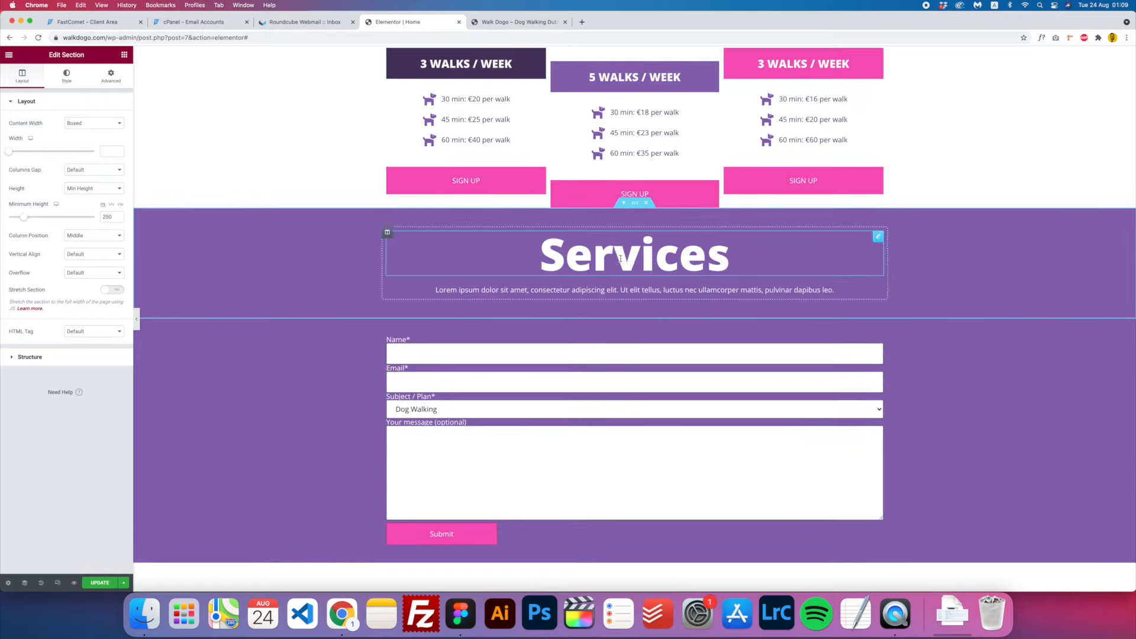
- Retitle the pasted heading 'Contact' and update the page
click(619, 258)
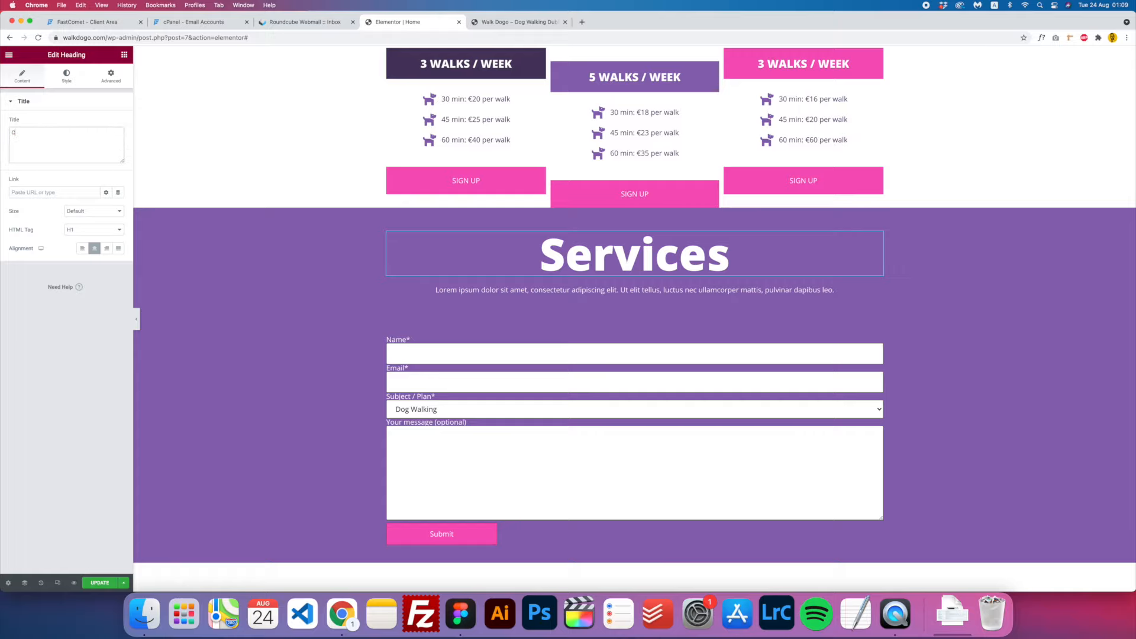
text(Contact)
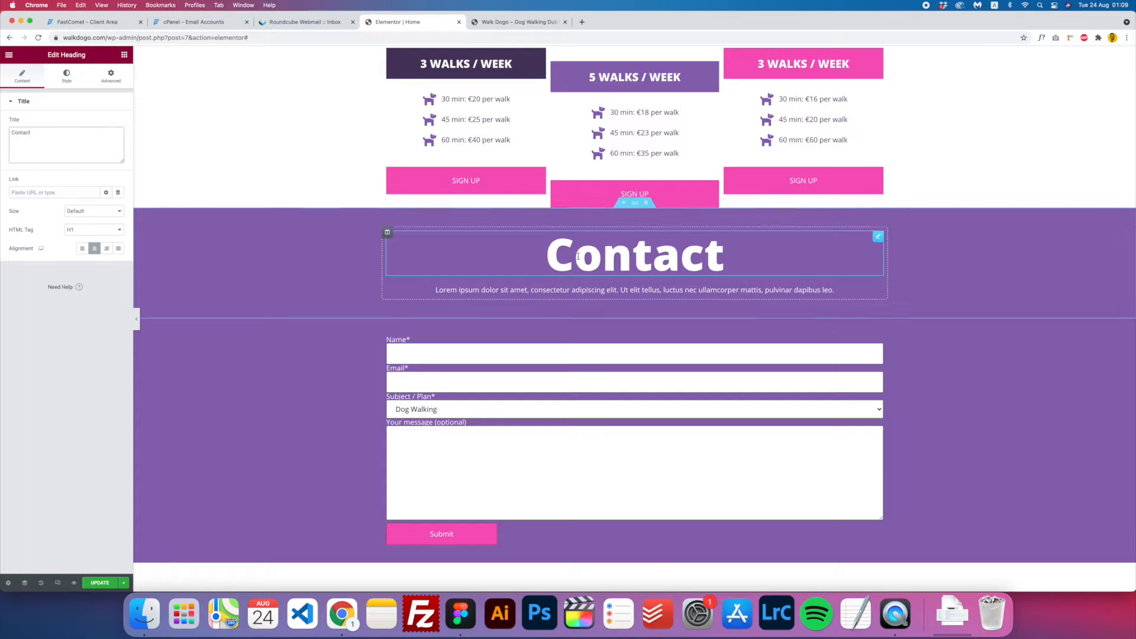
scroll(597, 274, up, 4)
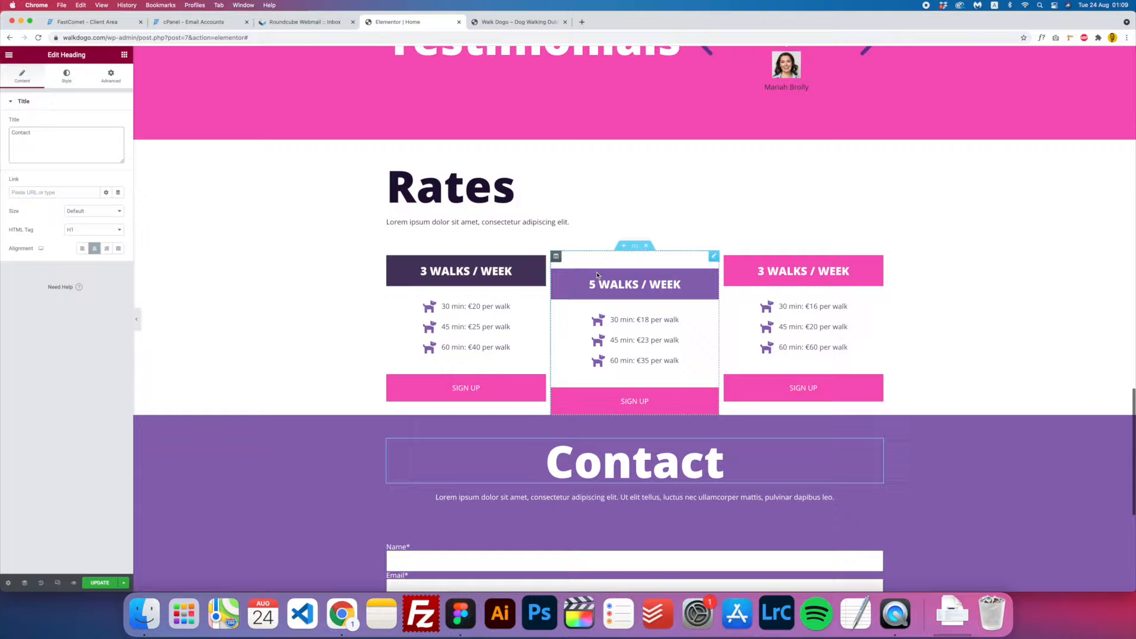
scroll(598, 275, up, 2)
scroll(597, 274, down, 6)
key(super+Tab)
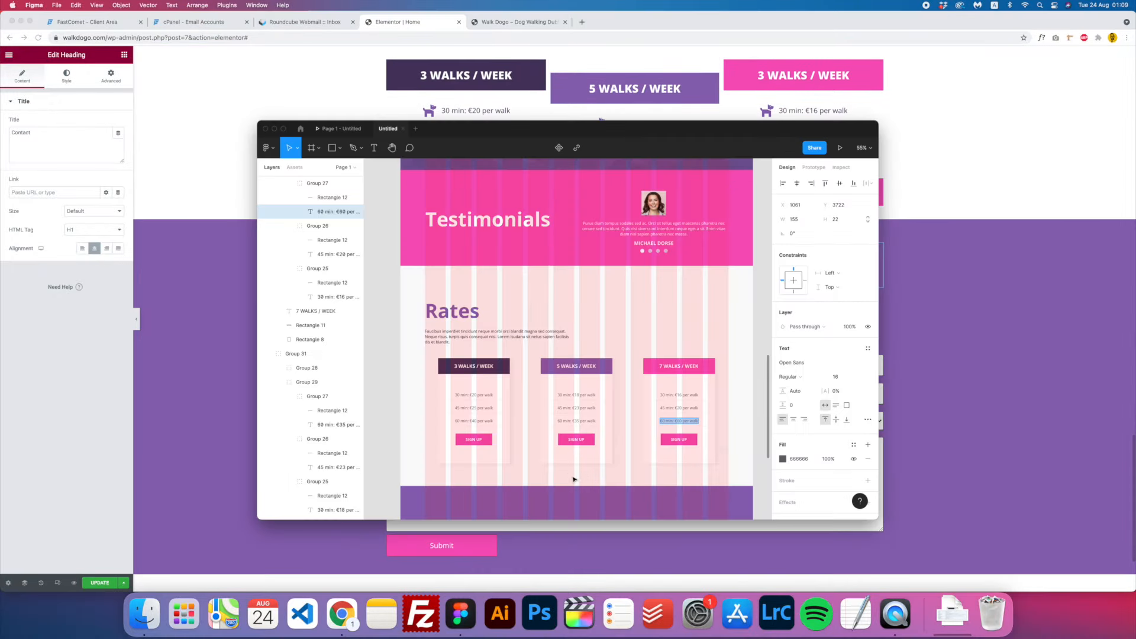
scroll(571, 475, down, 5)
click(200, 374)
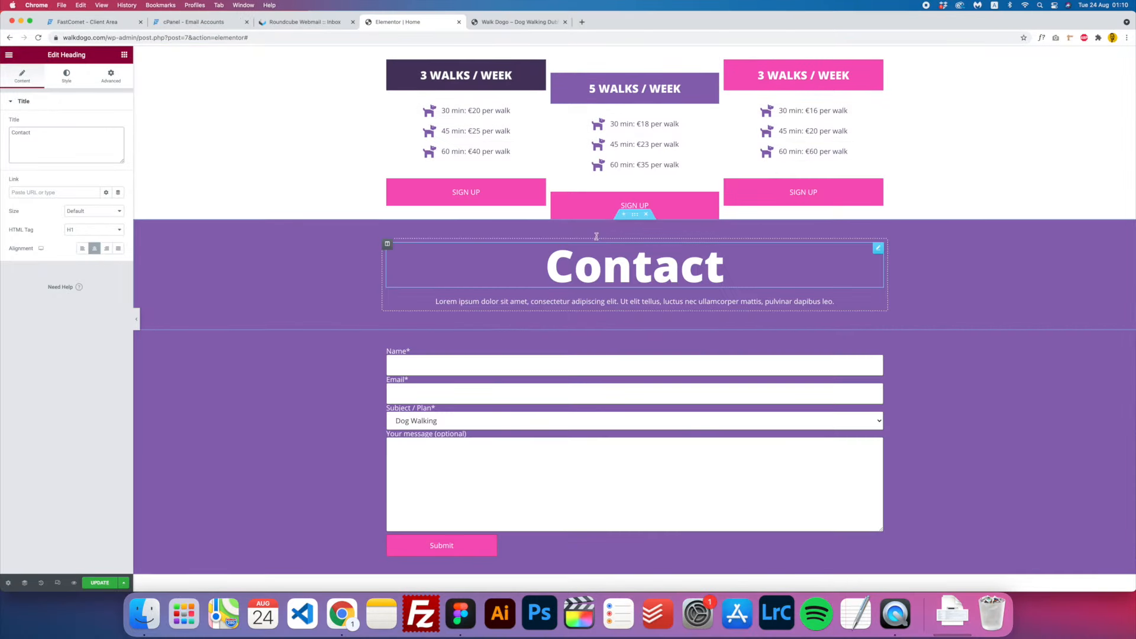
scroll(597, 236, down, 3)
click(102, 583)
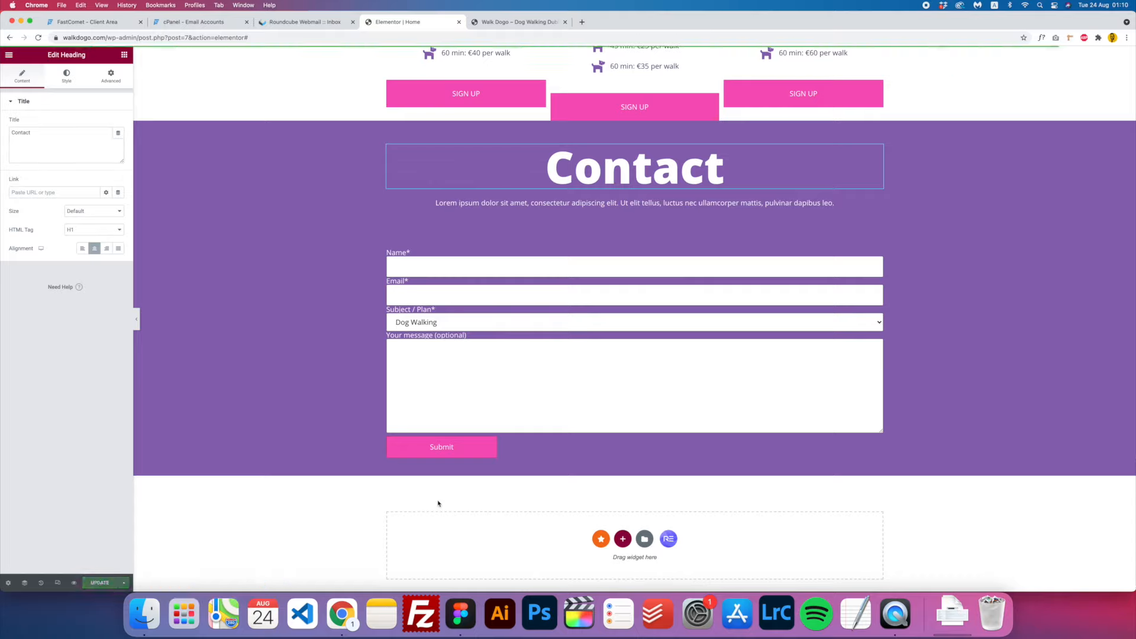
- Add an Image widget below the form using the black dog photo from the Media Library
click(124, 55)
drag(34, 179, 583, 457)
scroll(546, 403, down, 2)
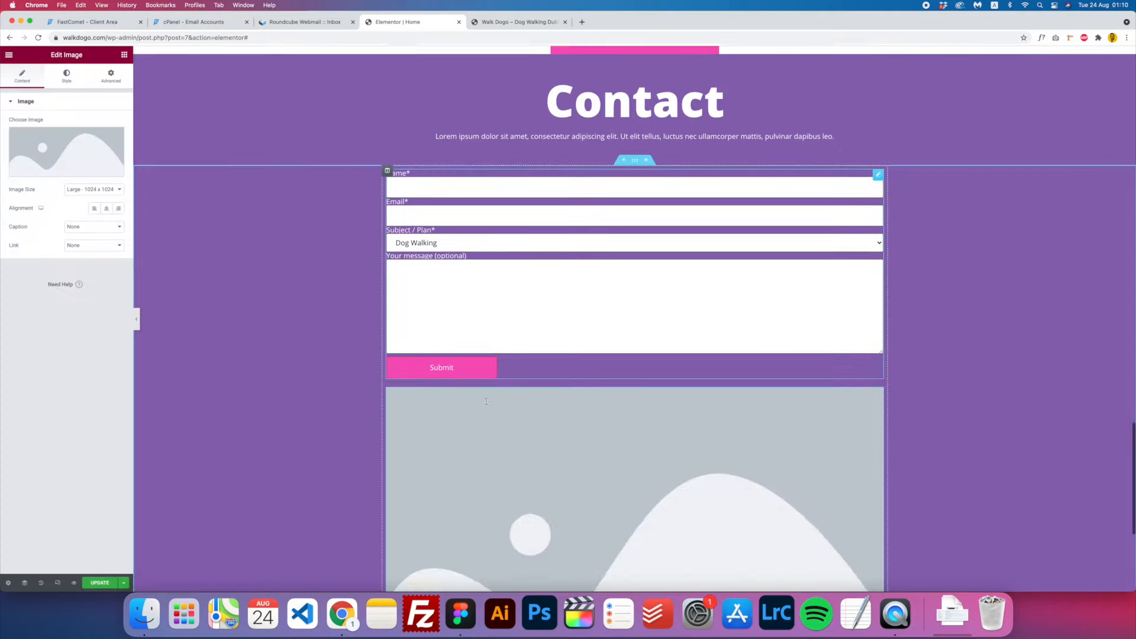
click(70, 157)
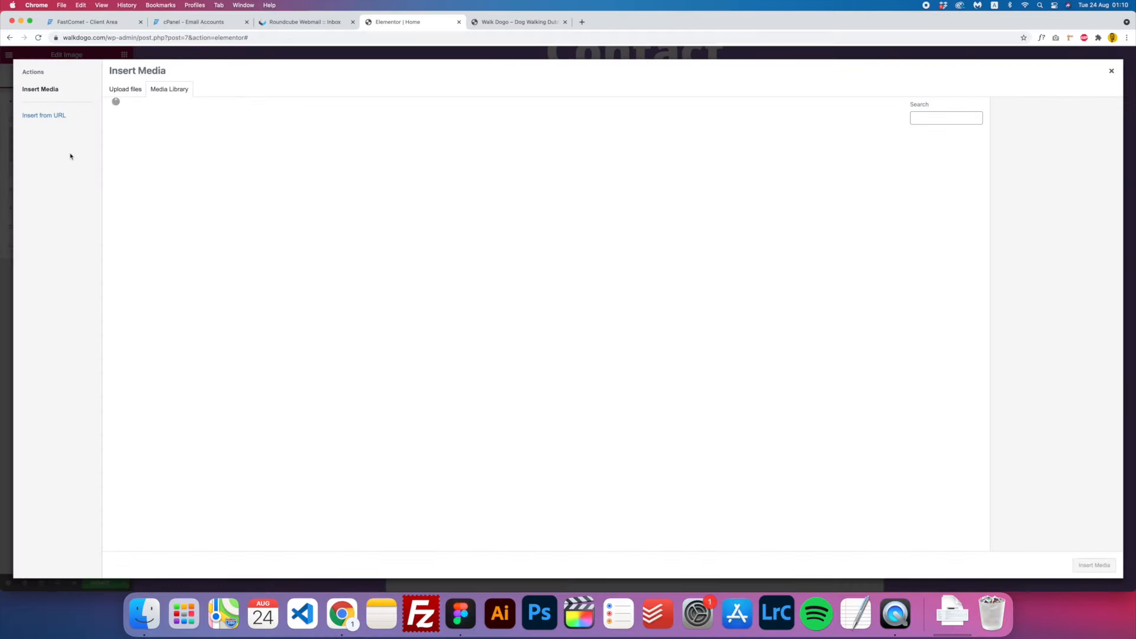
- Update the page and switch to the live Walk Dogo site
click(461, 613)
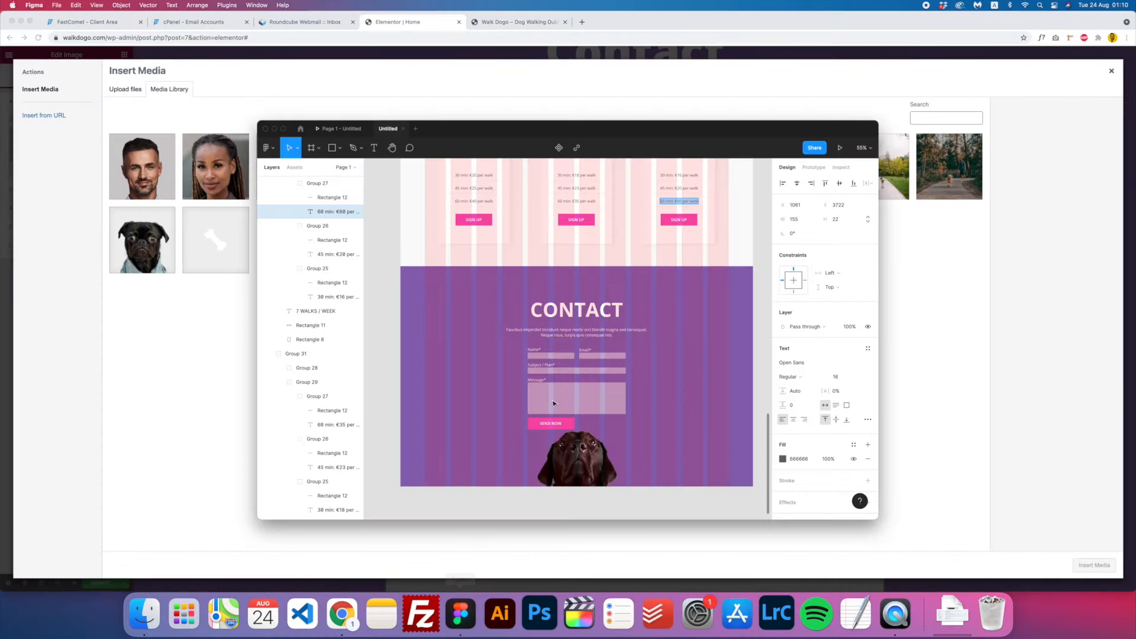
scroll(402, 458, down, 2)
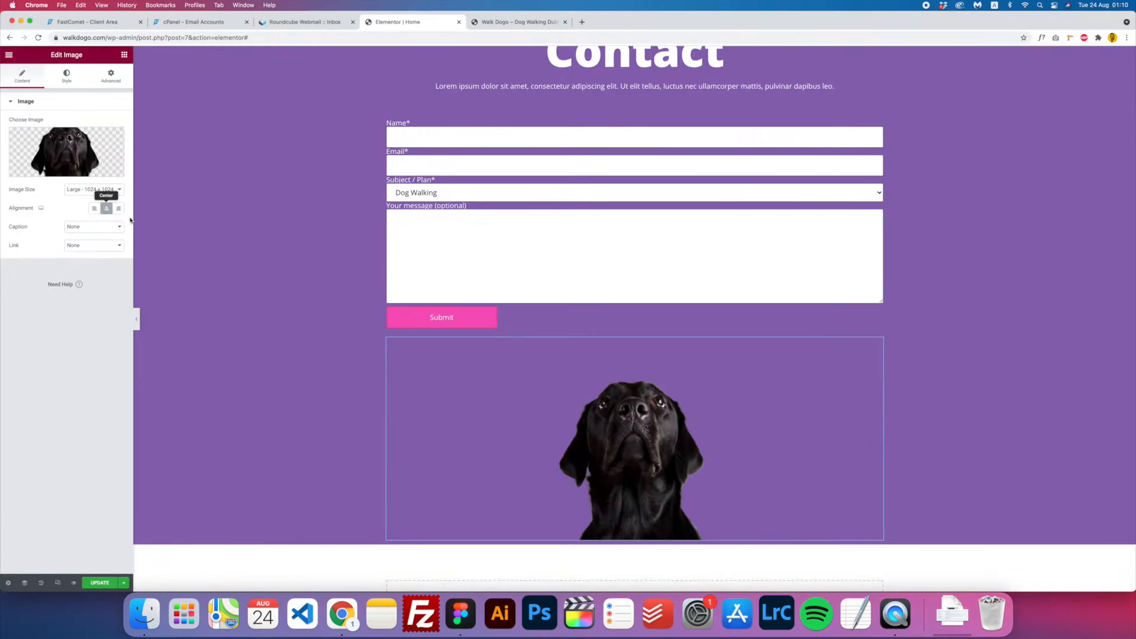
click(100, 582)
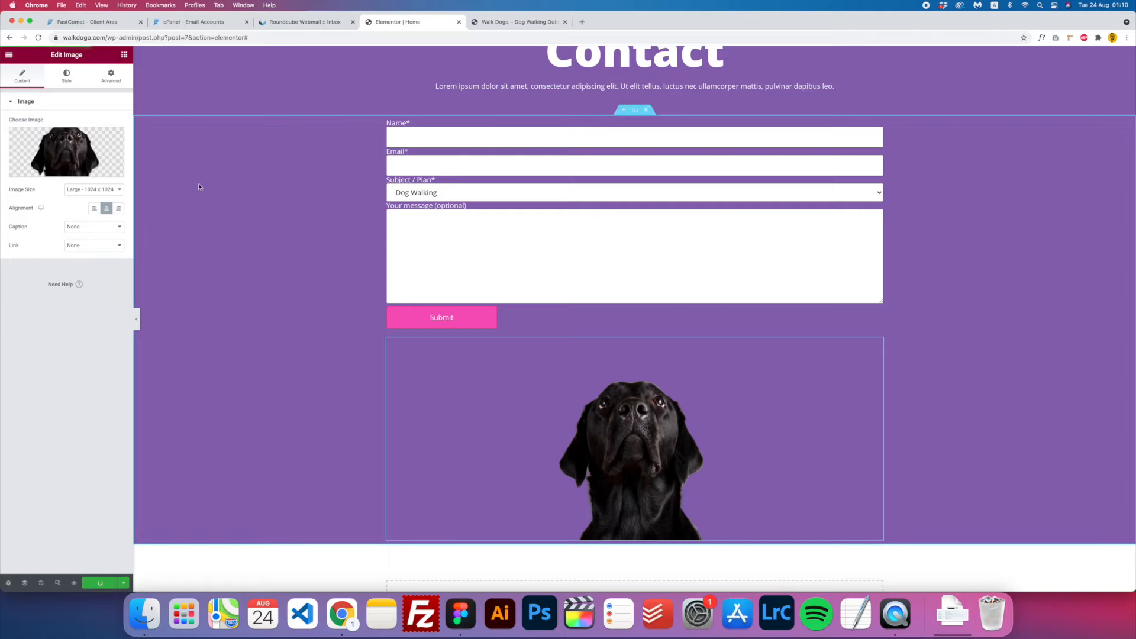
click(504, 22)
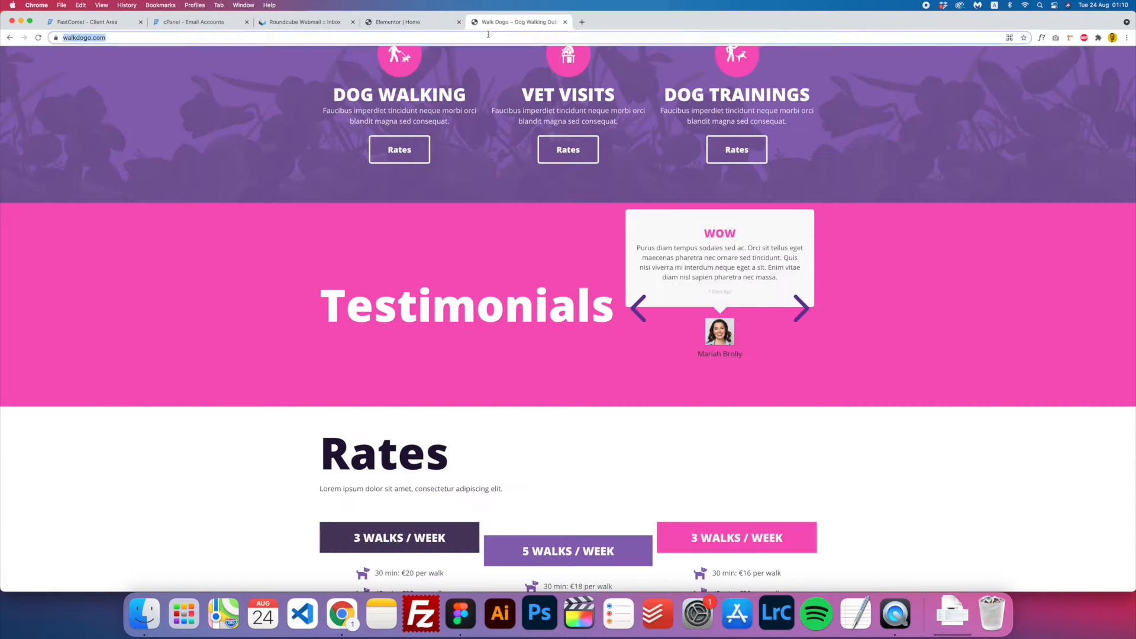
- Submit a test message on the live contact form with subject 3 Walks Plan, then go to webmail
scroll(490, 248, down, 10)
scroll(490, 247, up, 3)
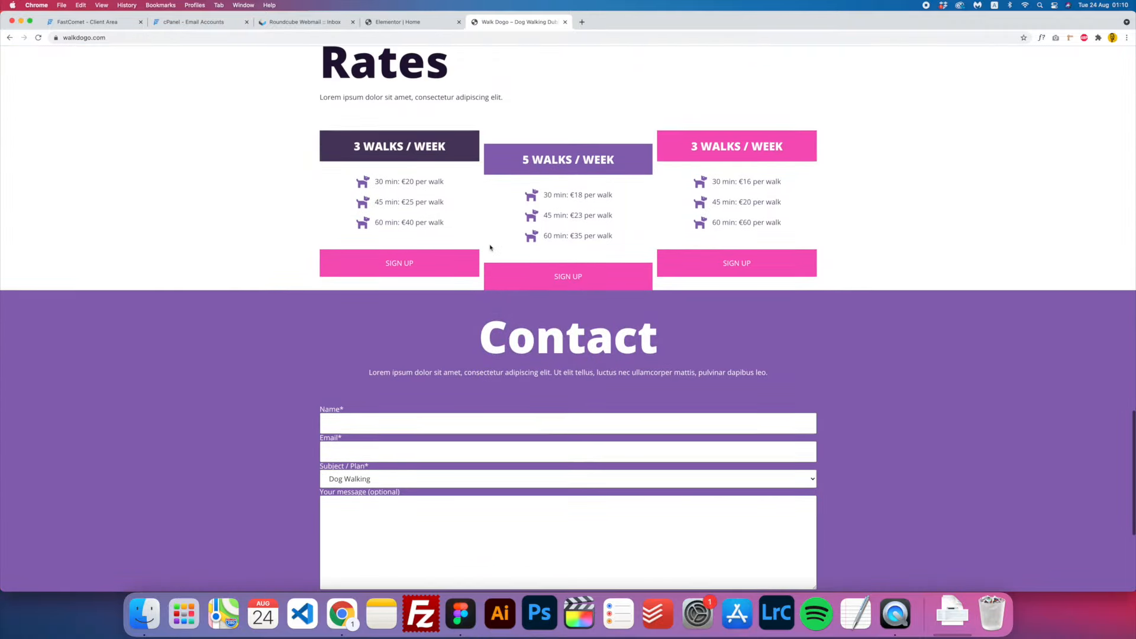
scroll(490, 247, down, 5)
scroll(491, 247, up, 1)
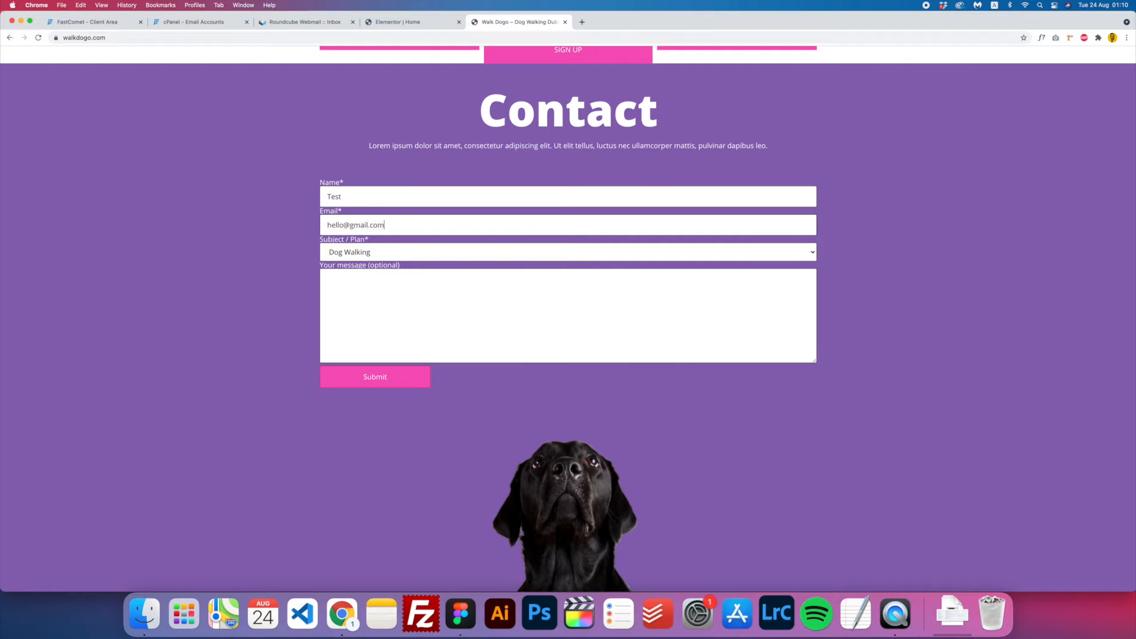
click(377, 254)
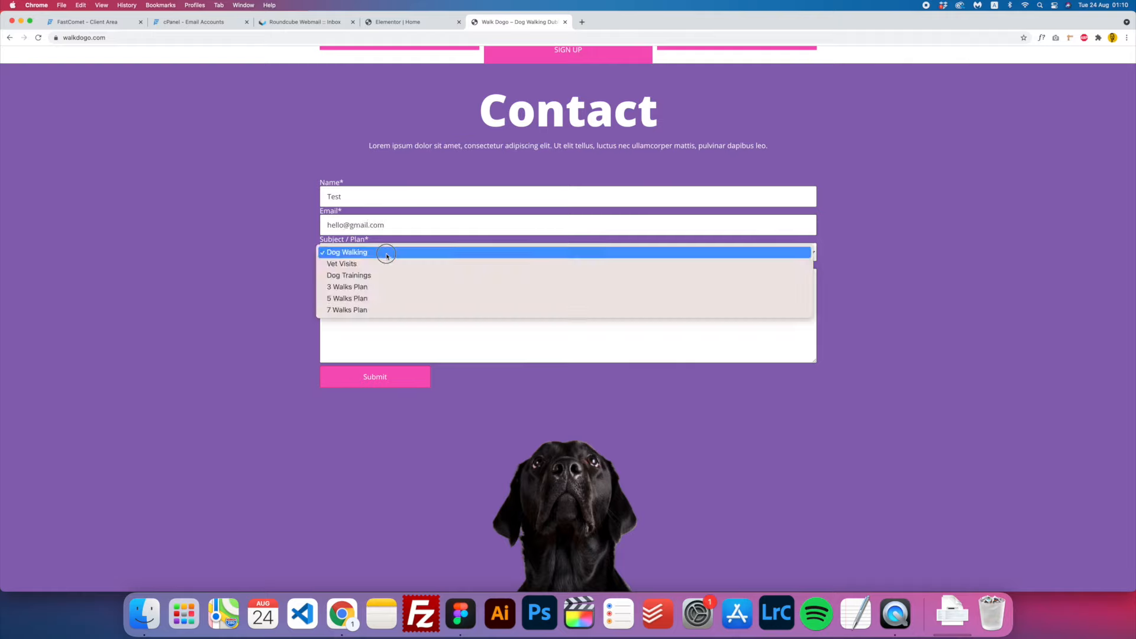
click(377, 287)
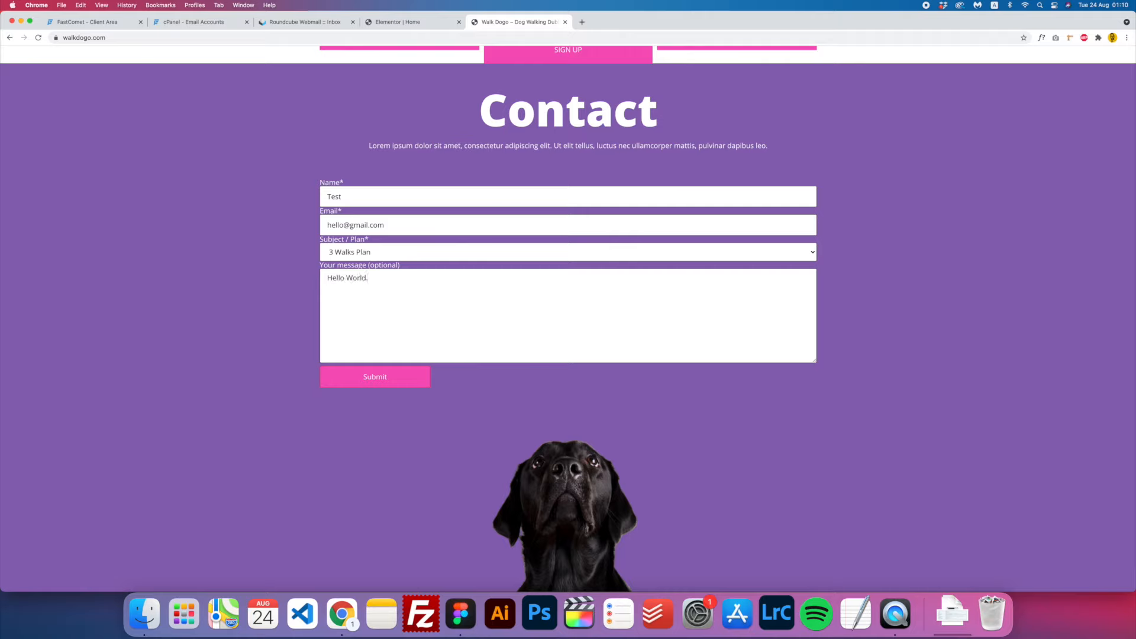
click(388, 385)
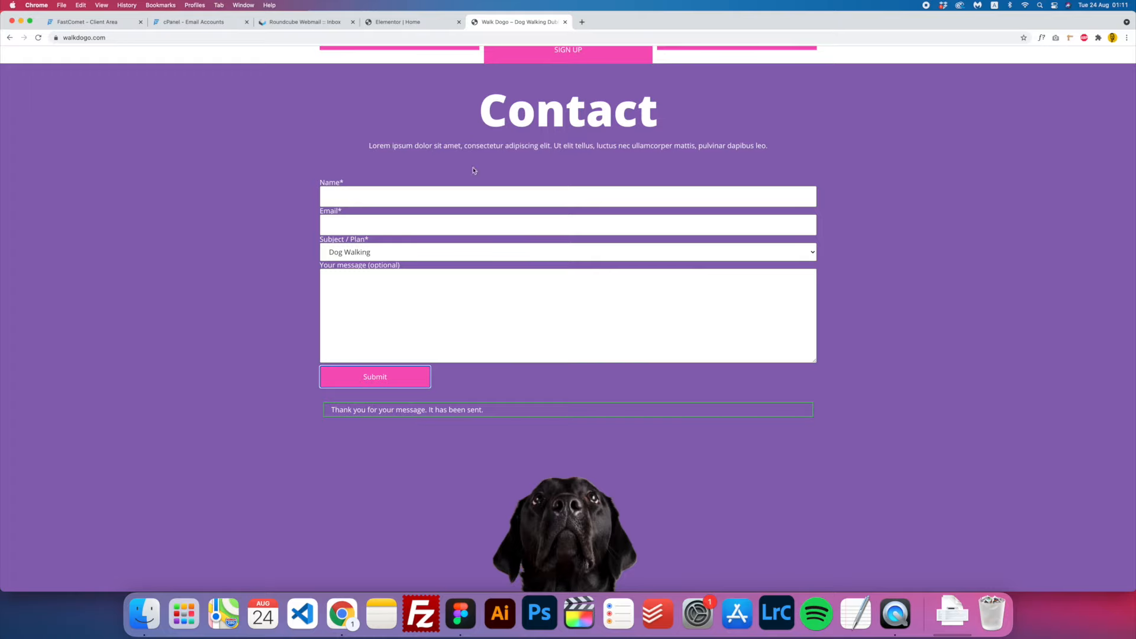
click(324, 22)
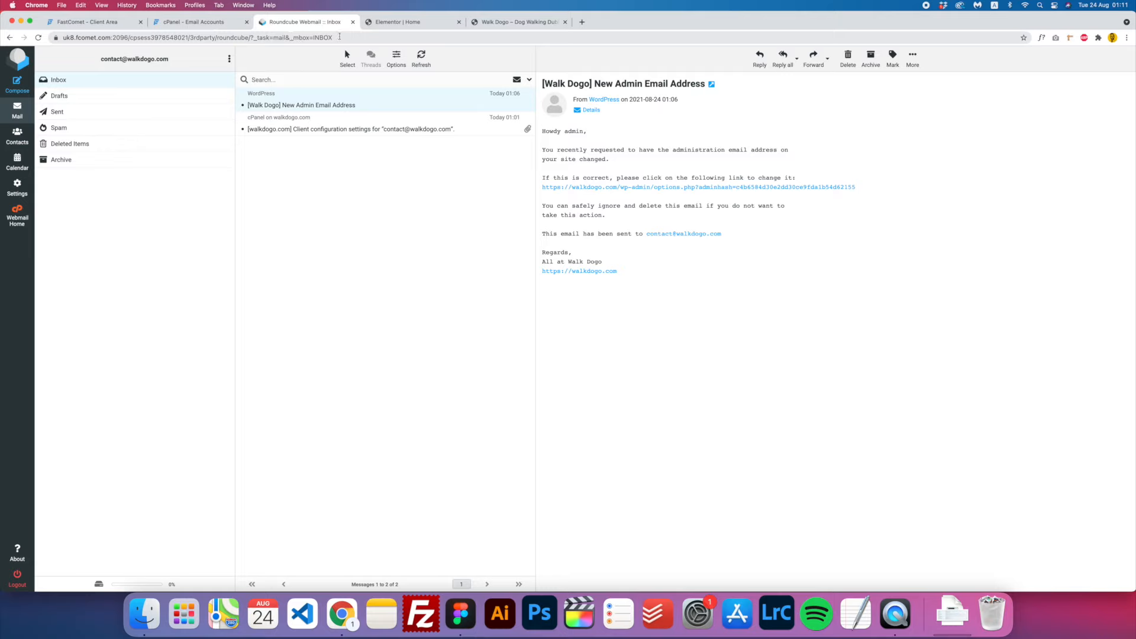
- Read the Walk Dogo '3 Walks Plan' email saying Hello World, then return to the Elementor editor
click(291, 105)
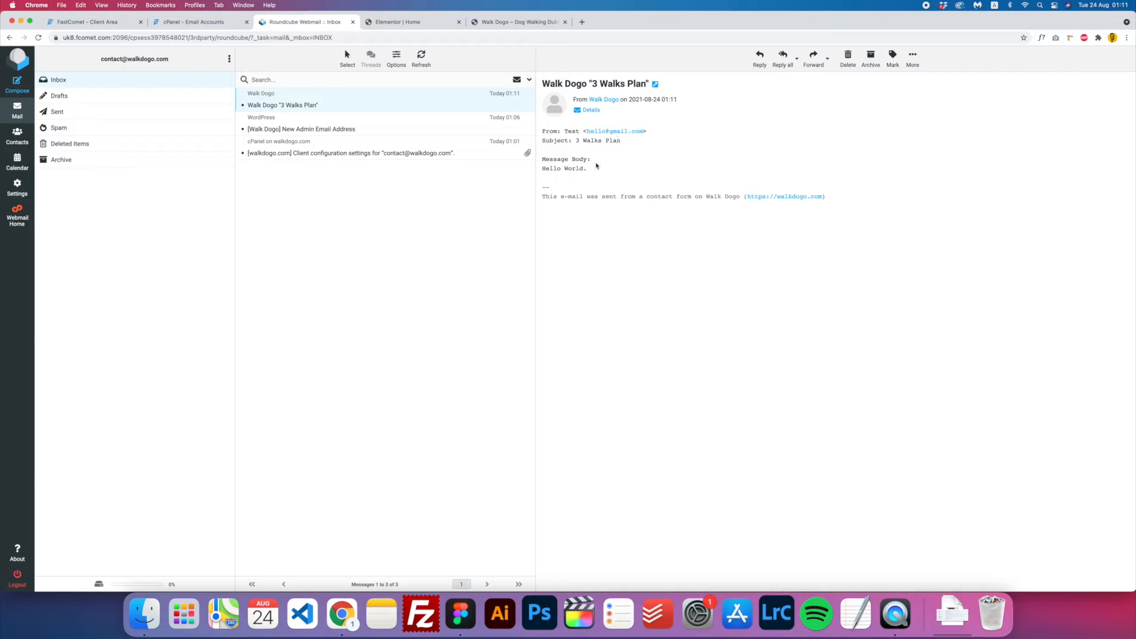
drag(594, 173, 545, 158)
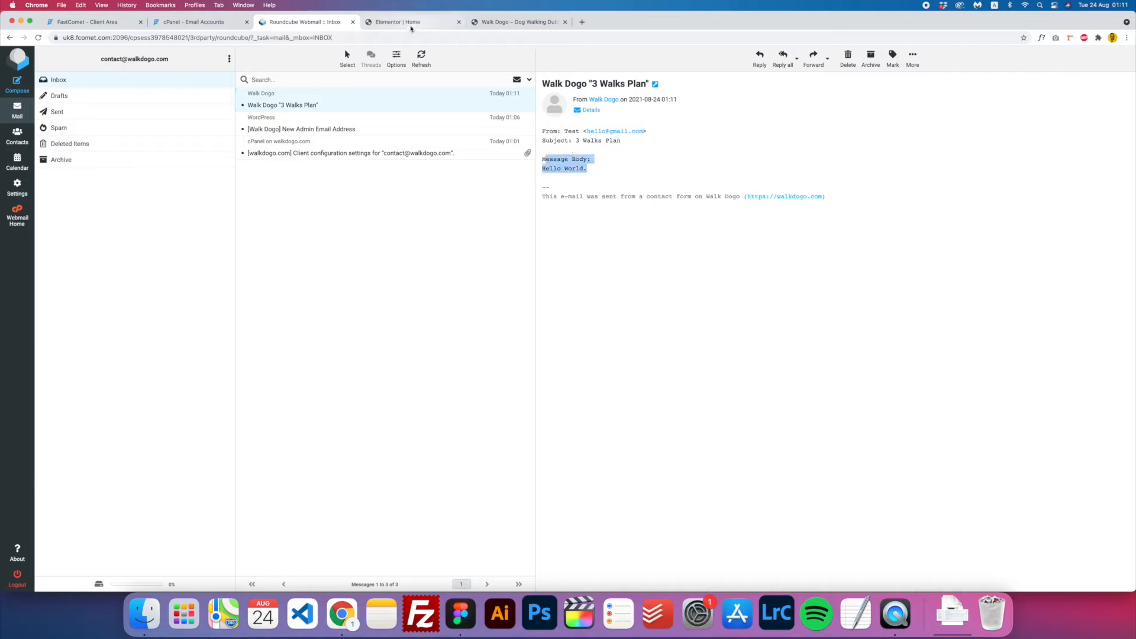
click(412, 24)
scroll(342, 248, up, 2)
- Unlink the Contact section's margins and set its top margin to 60
scroll(342, 248, up, 3)
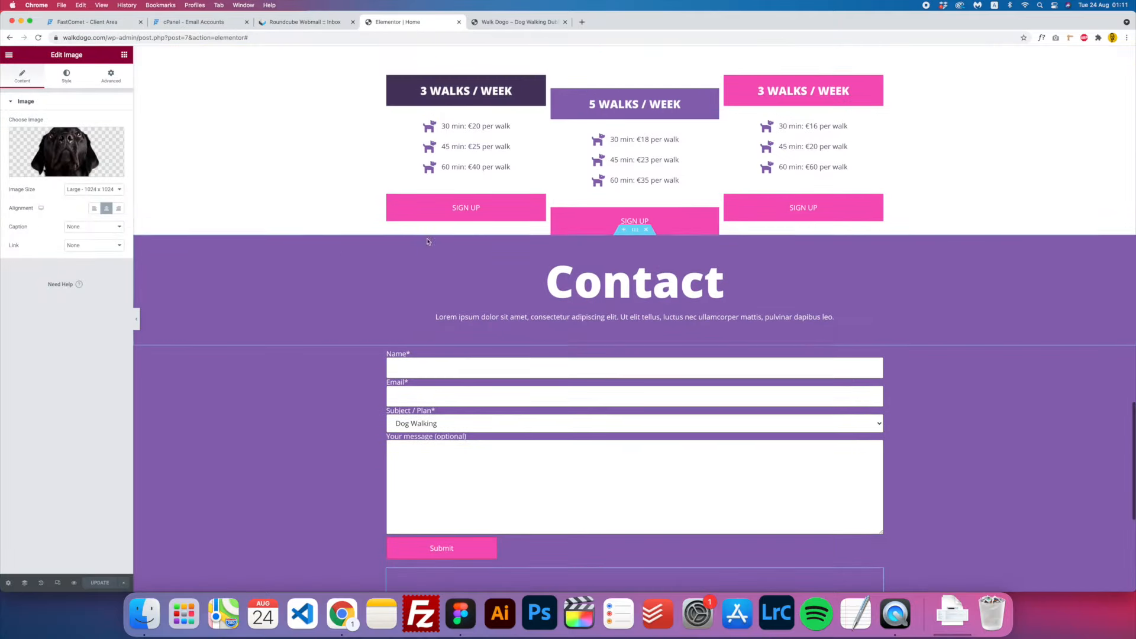
scroll(552, 303, up, 4)
scroll(571, 258, down, 3)
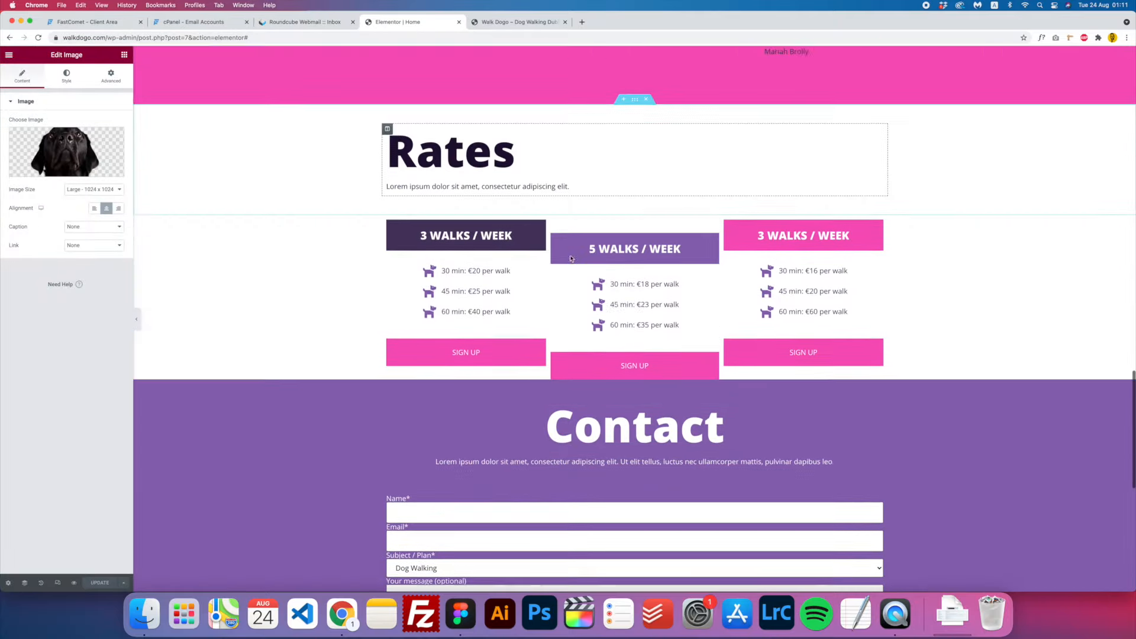
scroll(571, 258, down, 2)
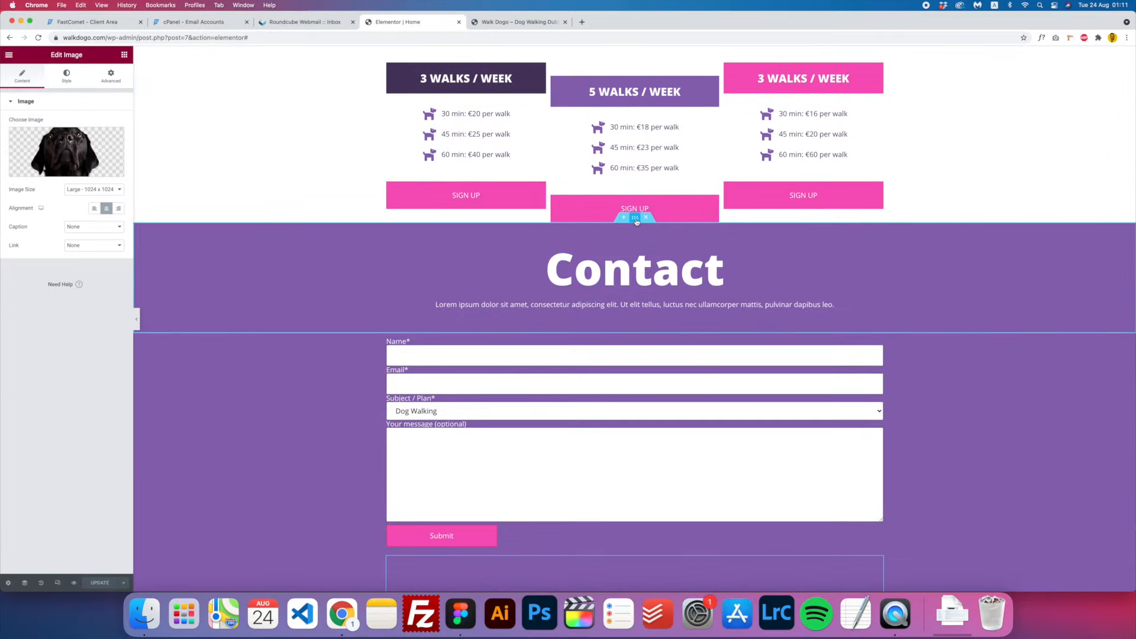
click(635, 219)
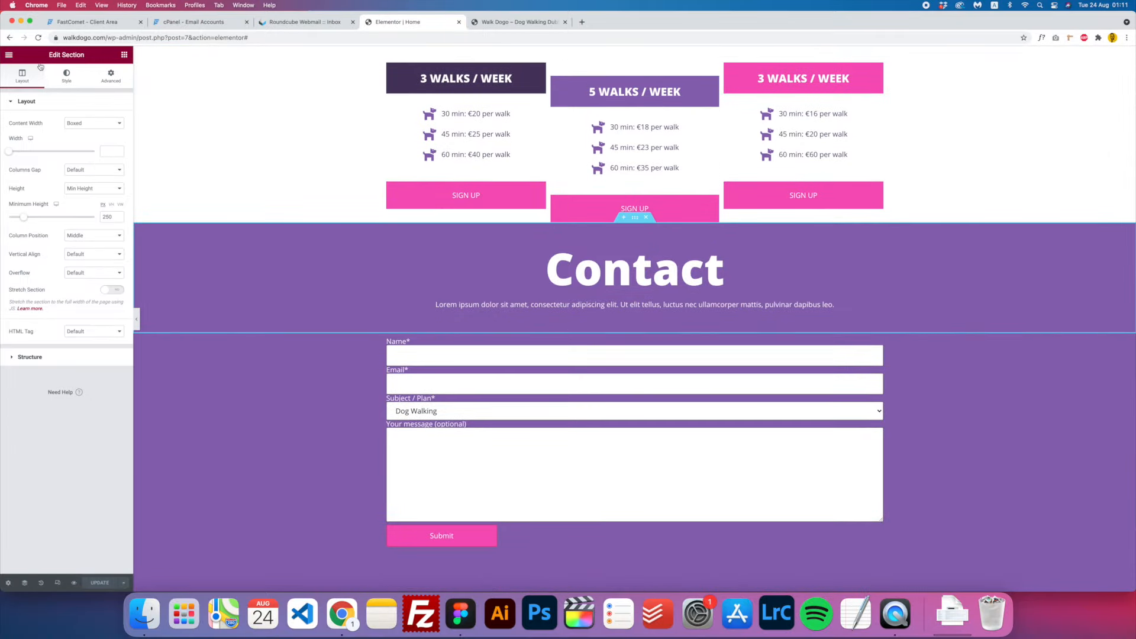
click(116, 82)
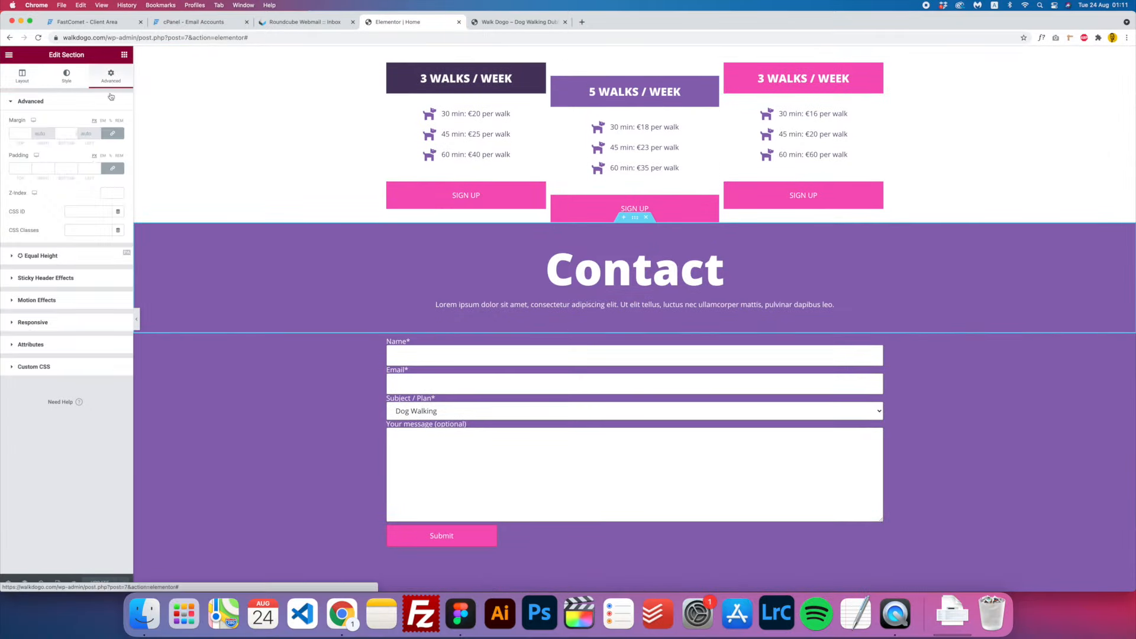
click(109, 135)
click(16, 135)
text(-2)
key(Up)
key(Up)
key(Up)
key(Up)
key(Up)
key(Up)
key(Up)
key(Up)
key(Up)
key(Up)
key(Up)
key(Up)
key(Up)
key(Up)
key(Up)
key(Up)
key(Up)
key(Up)
key(Up)
key(Up)
double_click(15, 133)
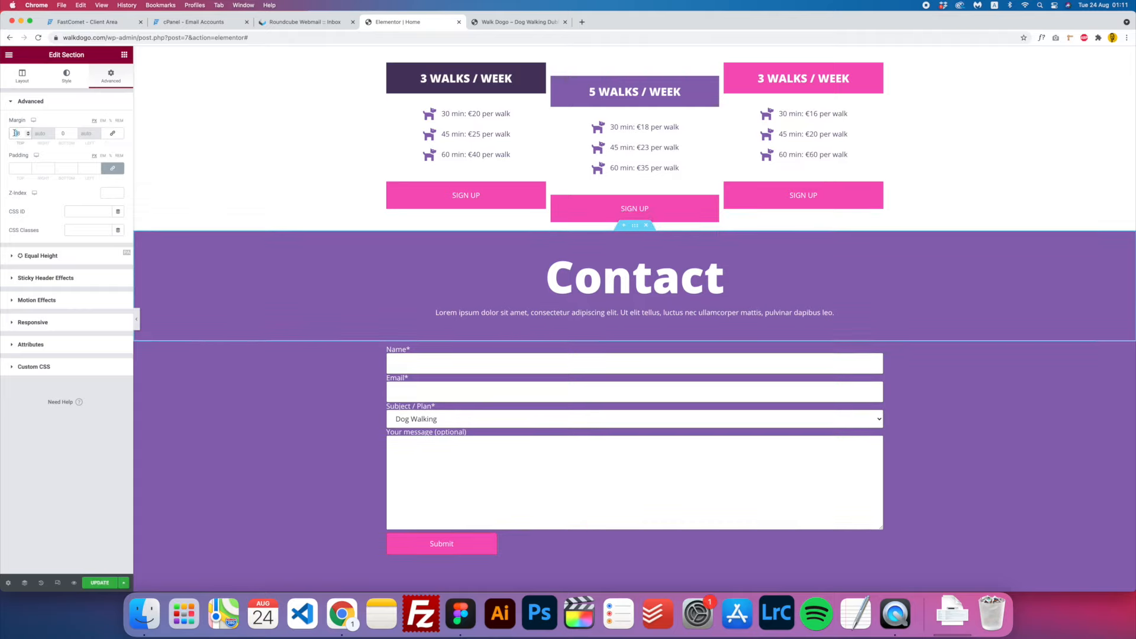
text(60)
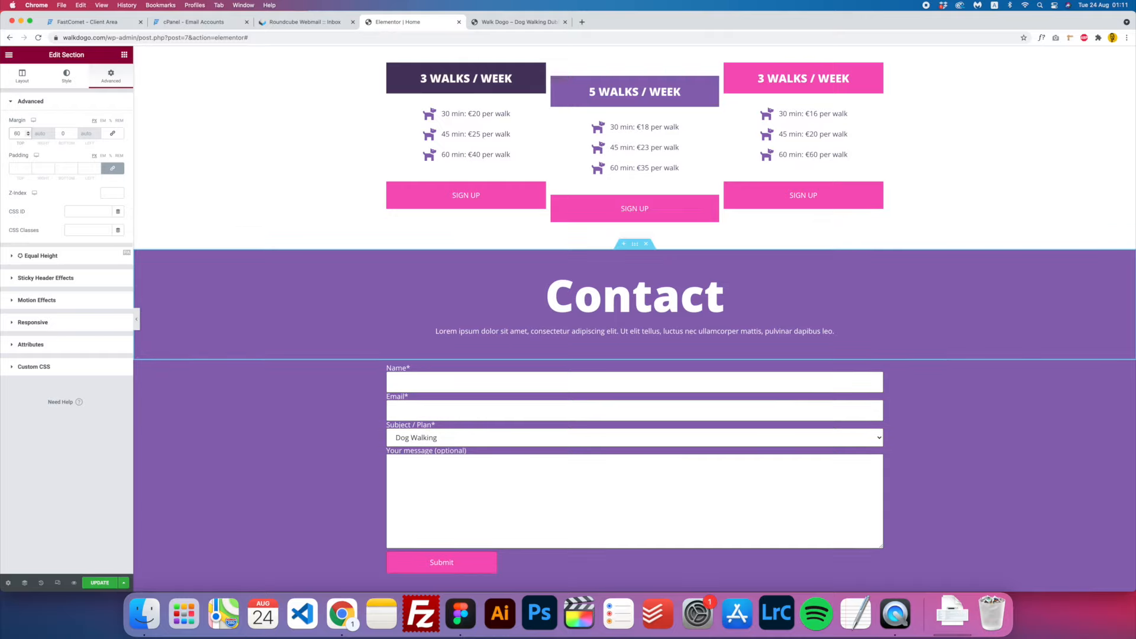
scroll(467, 262, down, 5)
scroll(467, 263, up, 1)
scroll(467, 263, down, 1)
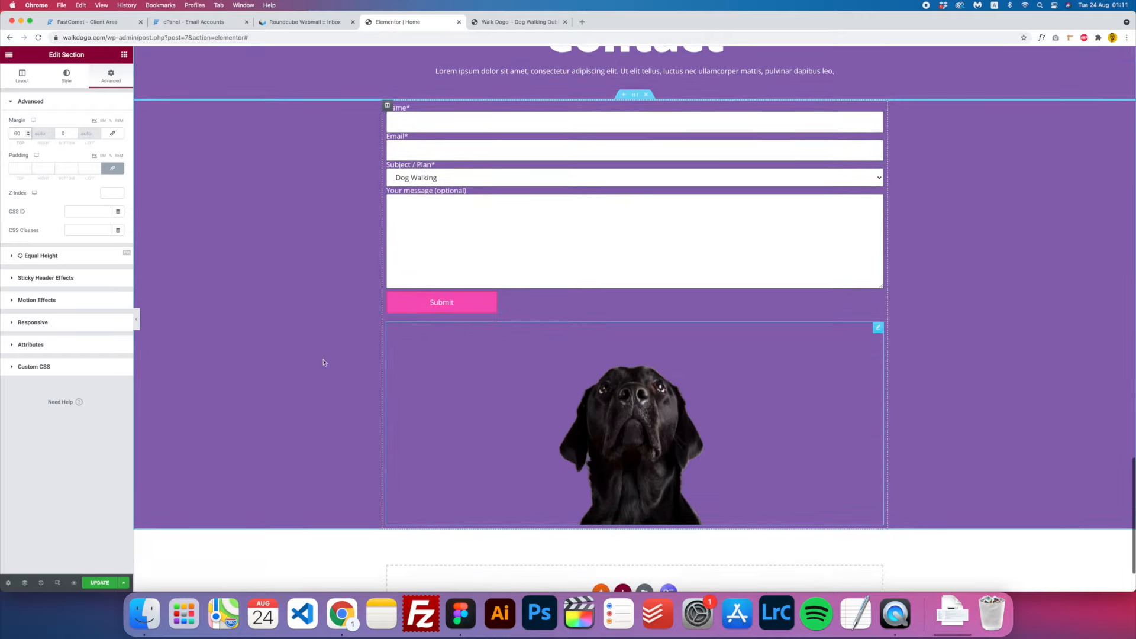
- Set the dog image's top margin to 0 and bottom margin to -10
click(659, 419)
click(112, 77)
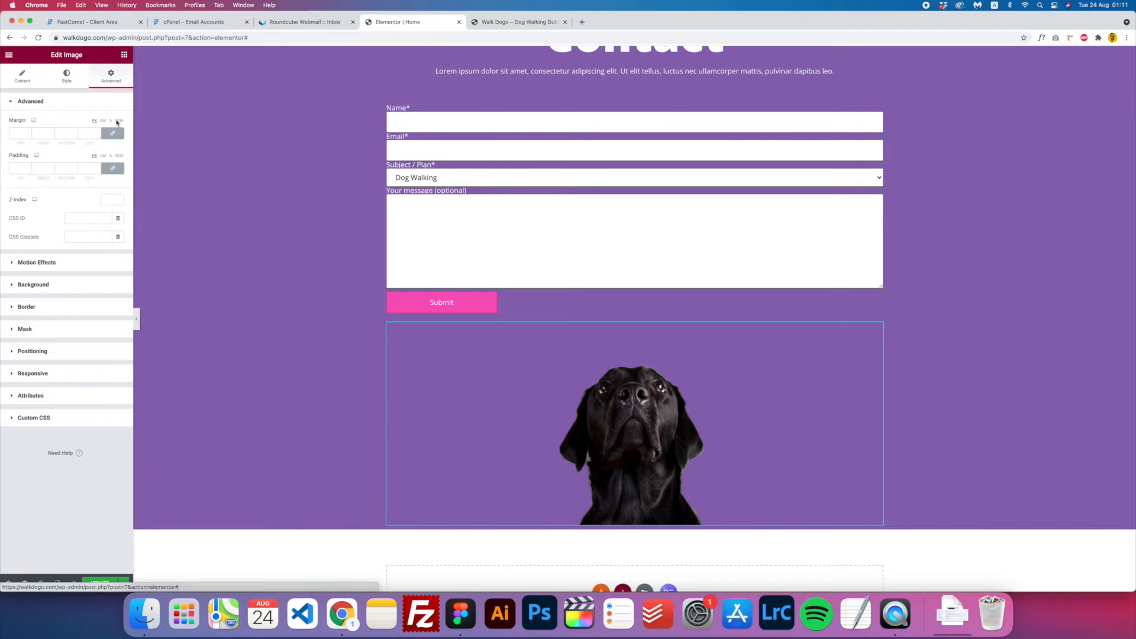
click(112, 134)
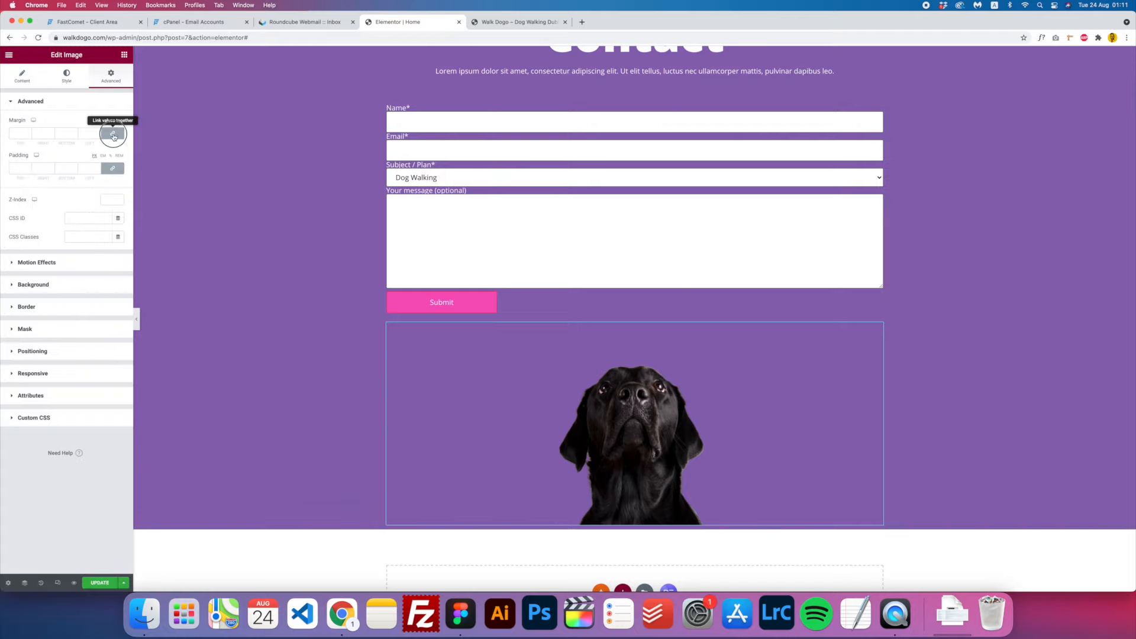
click(15, 133)
text(-10)
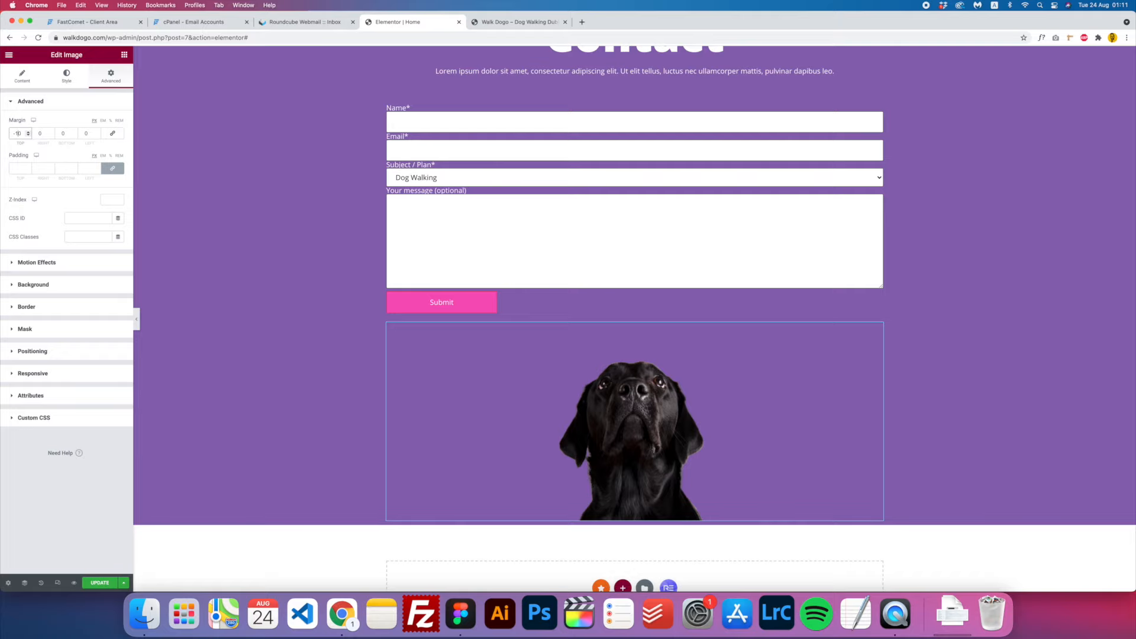
key(BackSpace)
key(super+a)
text(0)
click(61, 133)
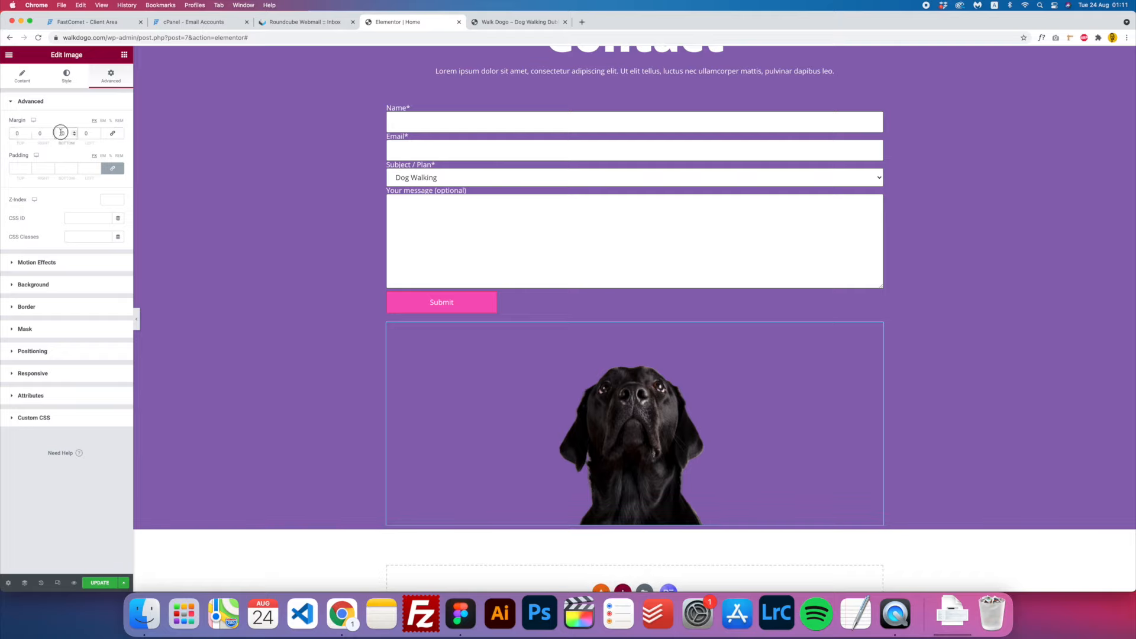
text(-10)
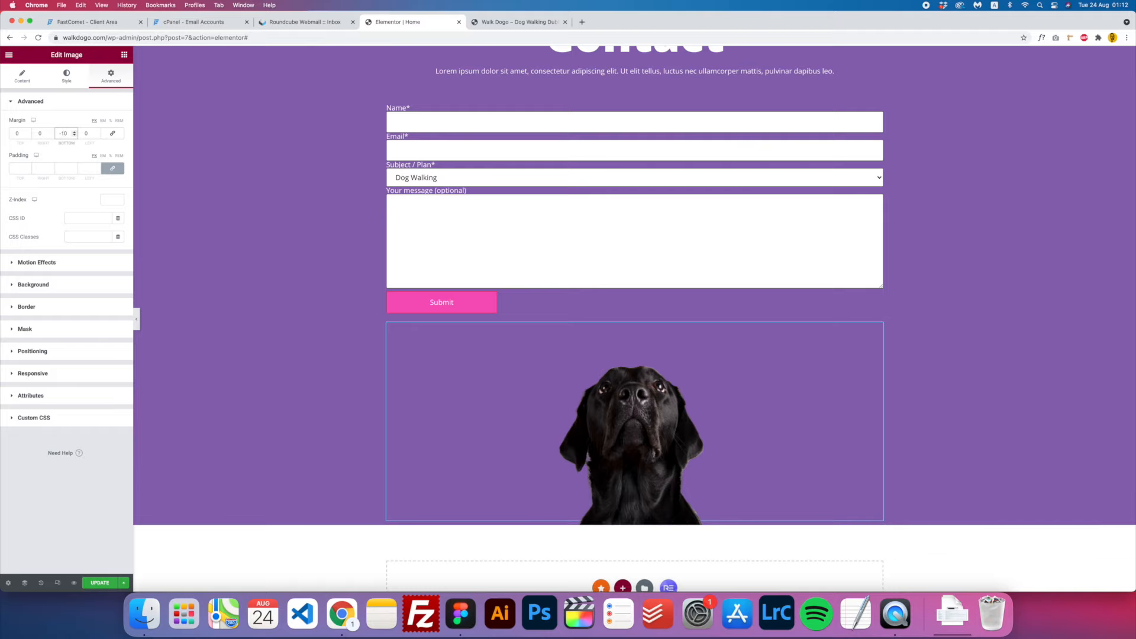
- Update the Home page to save the margin changes
scroll(537, 288, up, 10)
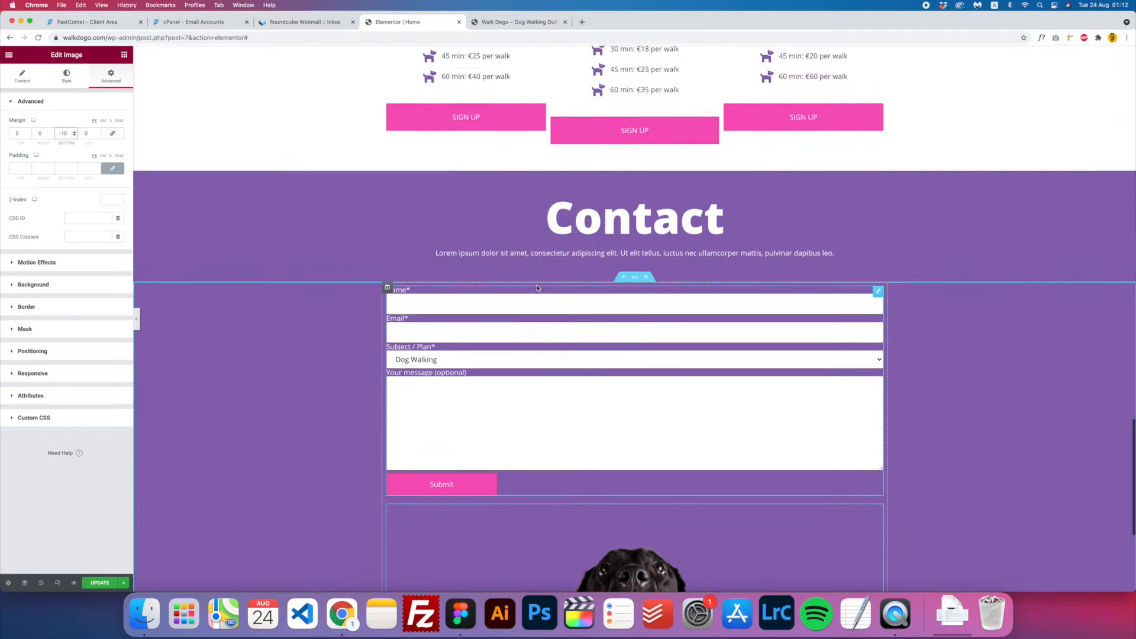
scroll(537, 288, up, 5)
scroll(537, 288, down, 9)
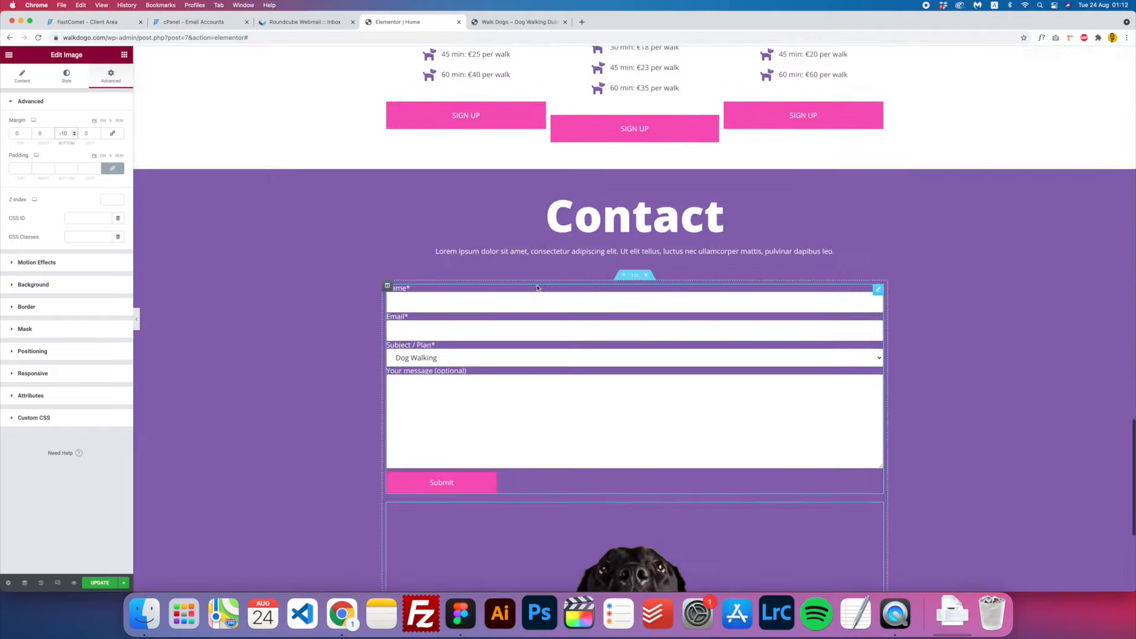
click(100, 585)
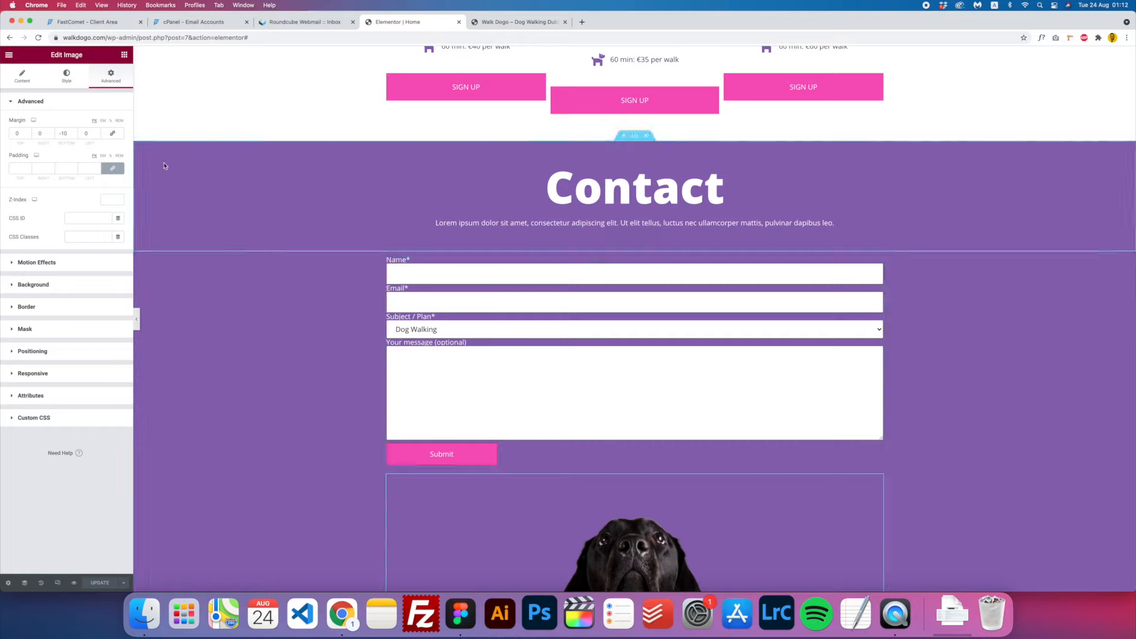
scroll(497, 331, down, 1)
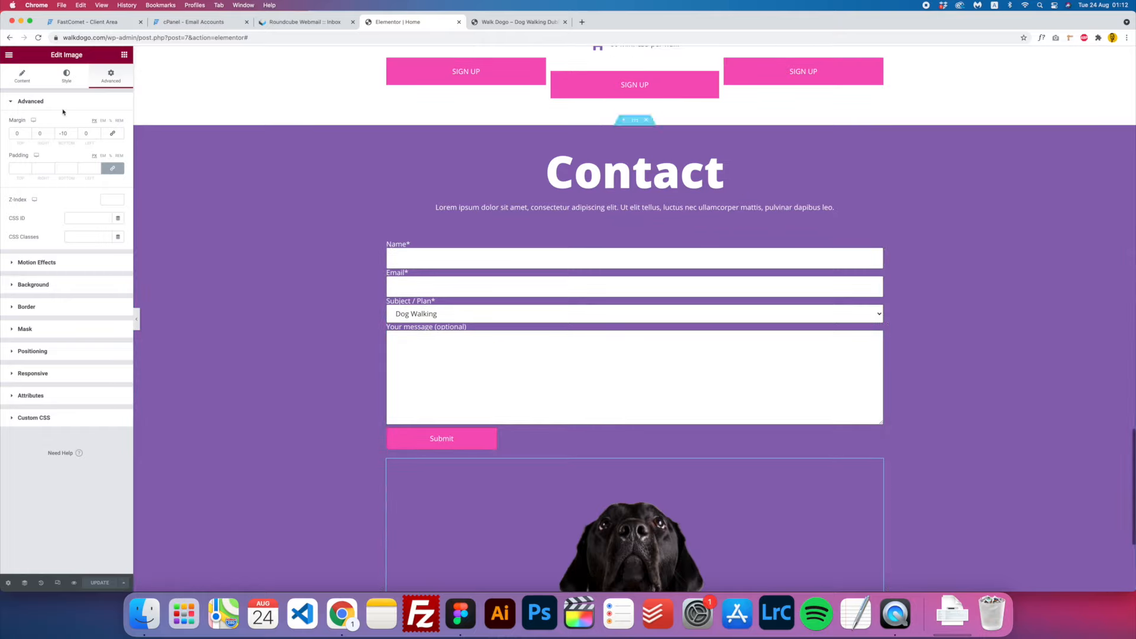
click(9, 55)
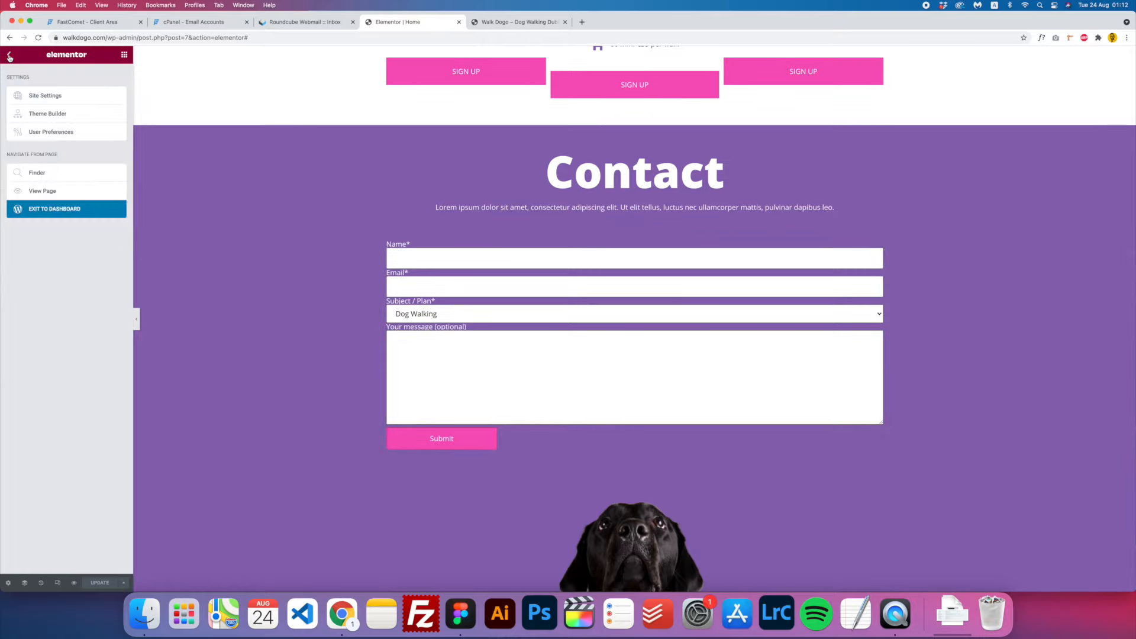
- Exit to the Dashboard and open the Footer template from Elementor Header & Footer Builder in Elementor
click(54, 214)
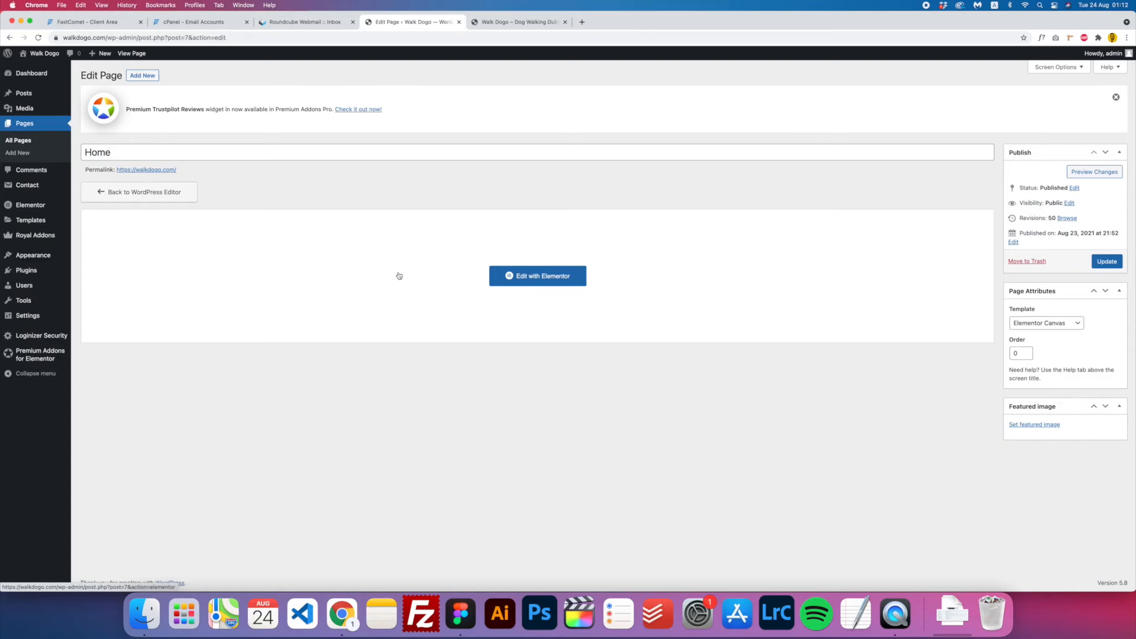
mouse_move(48, 255)
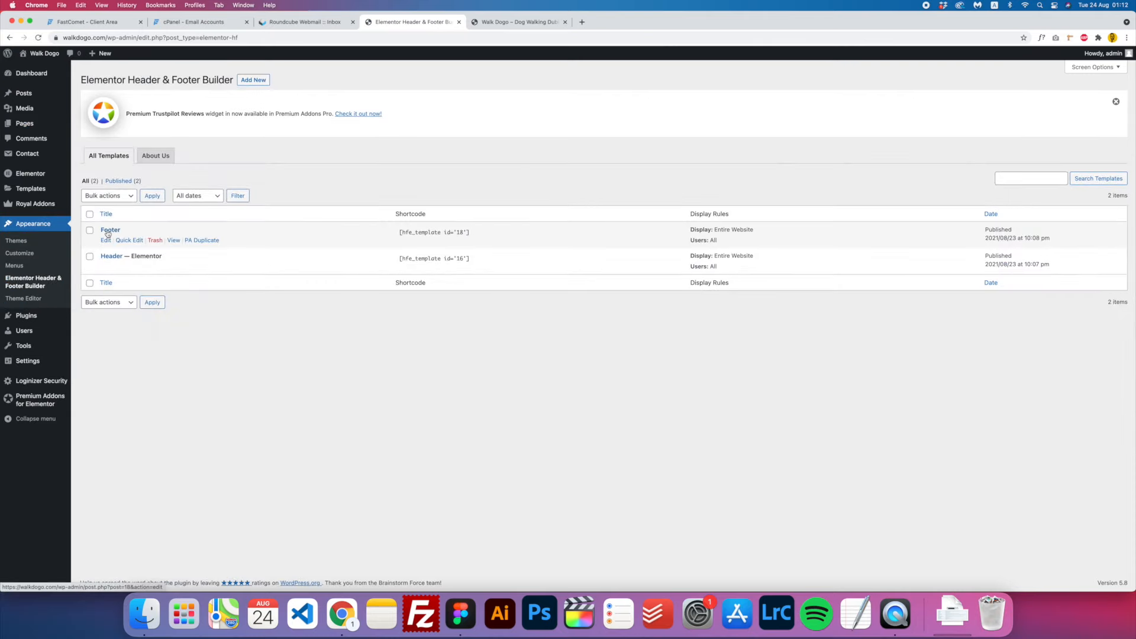
click(107, 233)
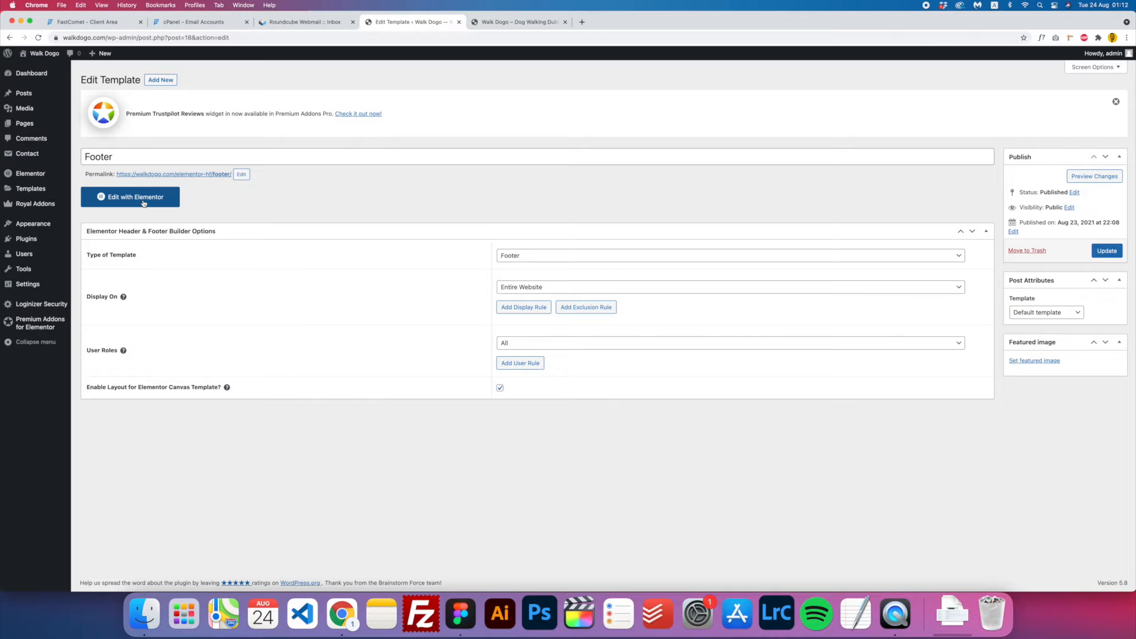
click(144, 204)
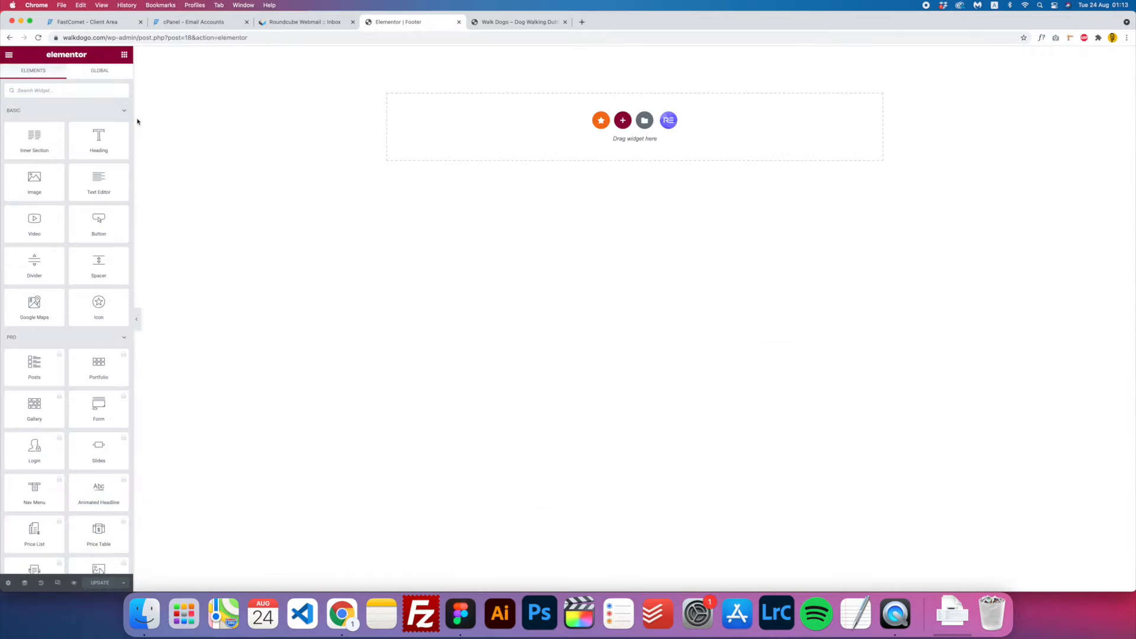
- Add a one-column footer section with a classic background in the Accent pink global colour
click(622, 120)
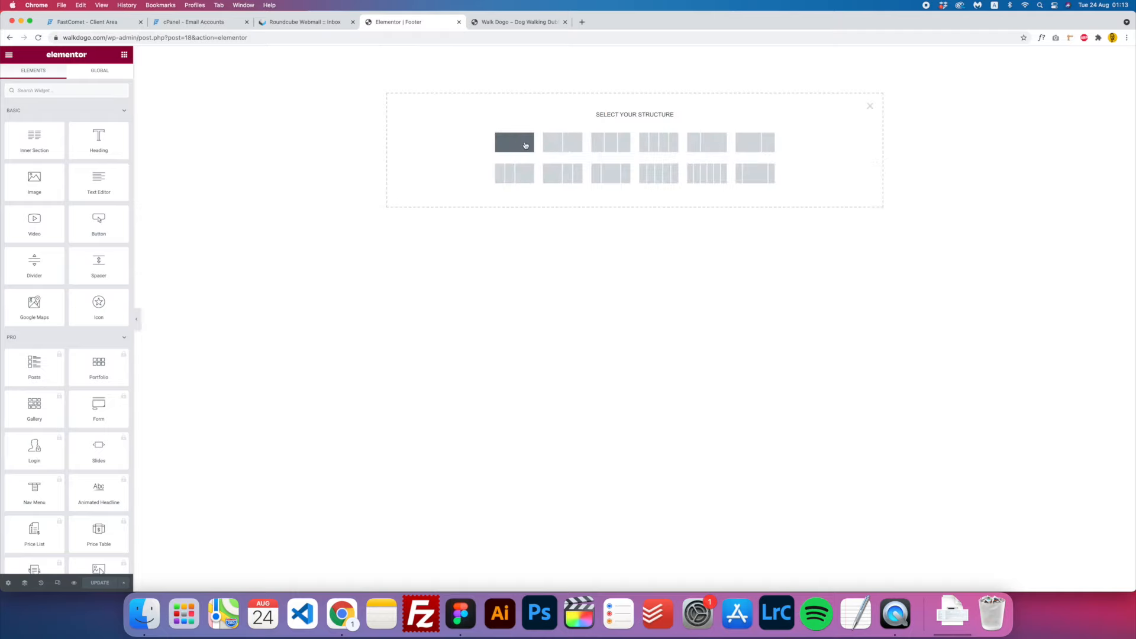
click(515, 146)
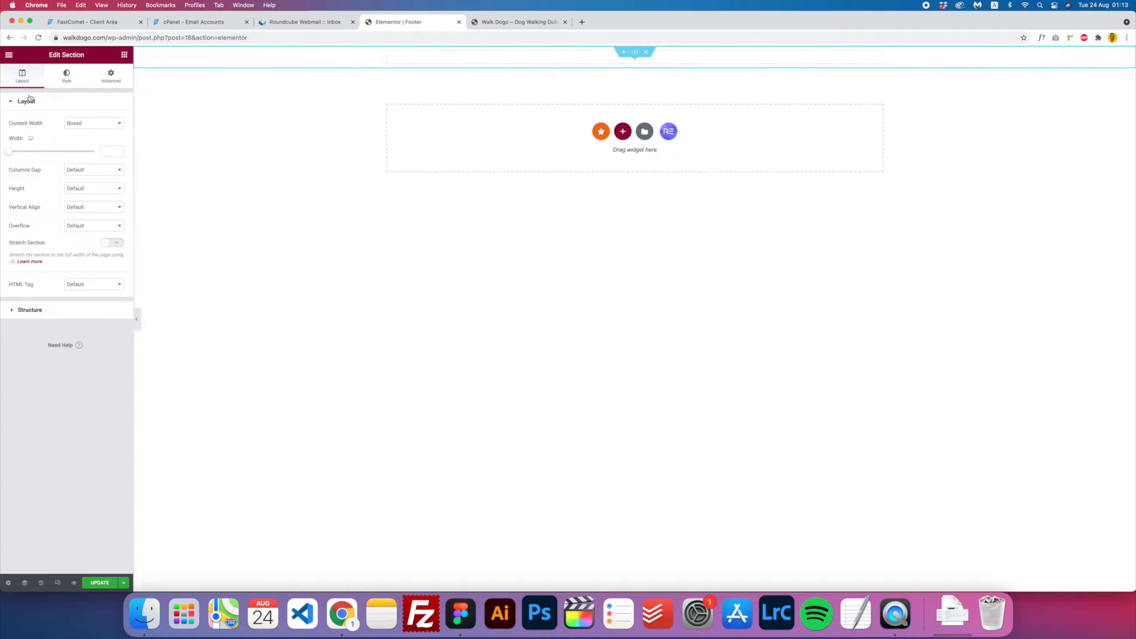
click(68, 77)
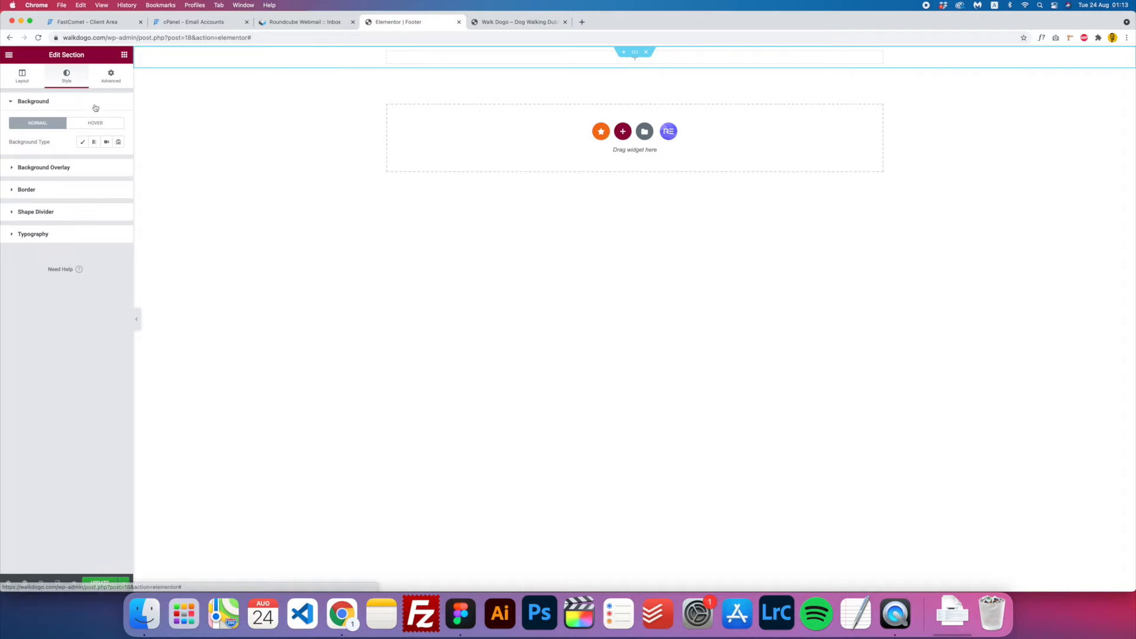
click(83, 142)
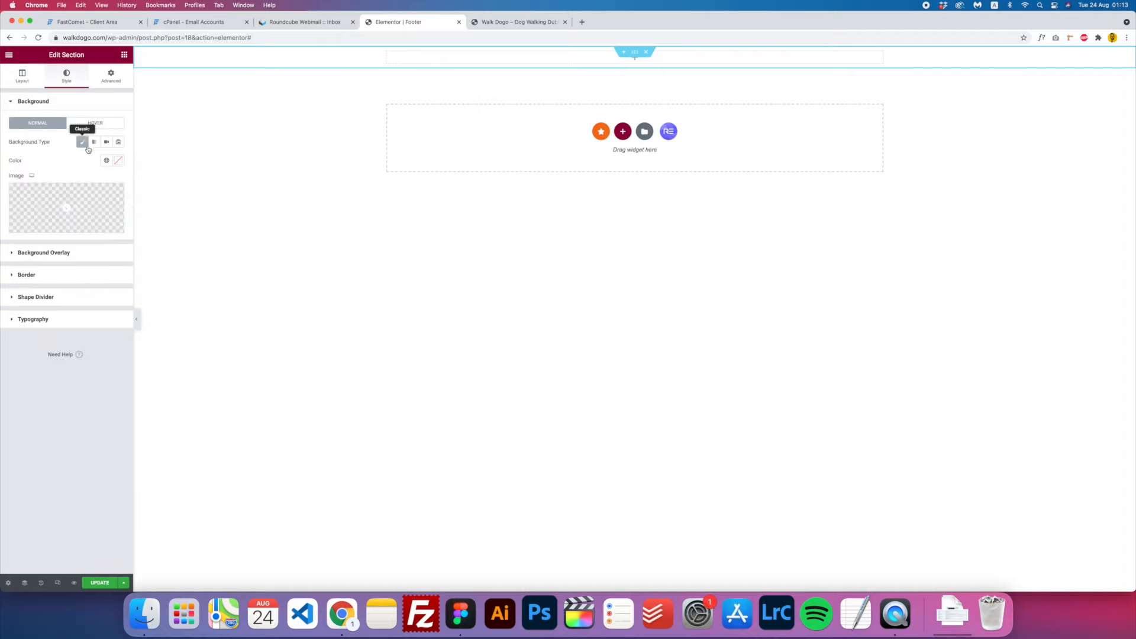
click(108, 161)
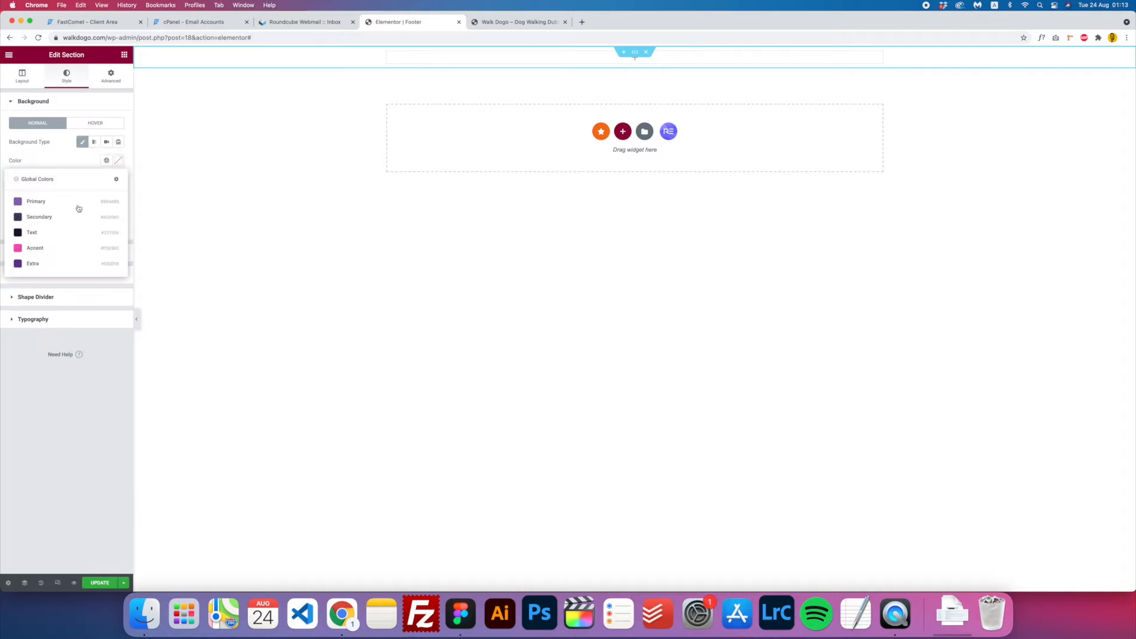
click(32, 249)
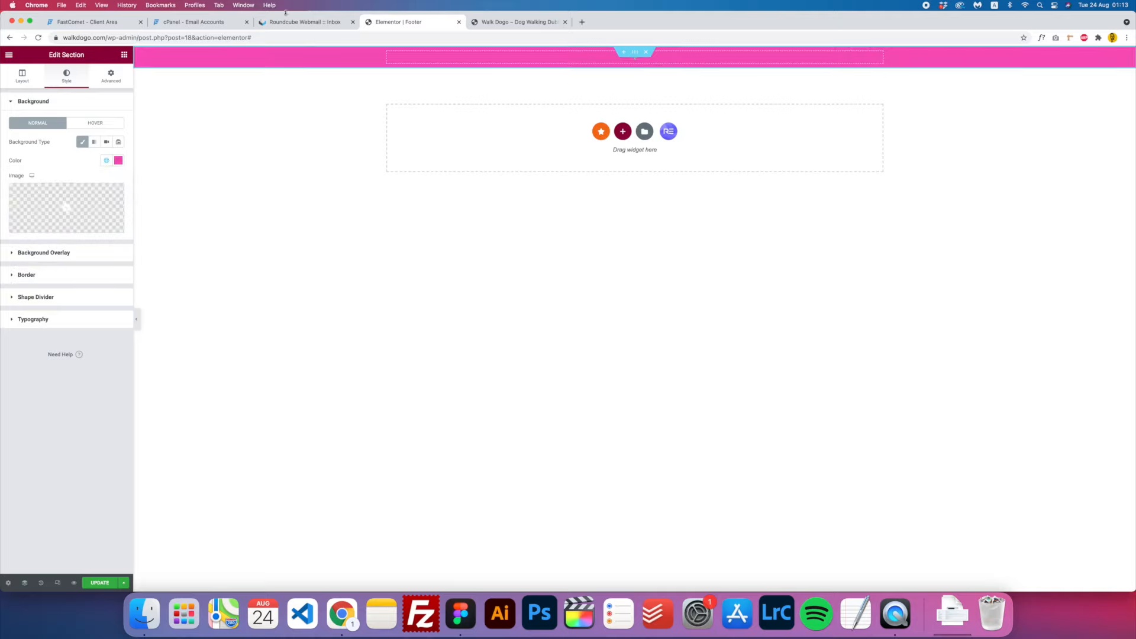
- Drag in a Heading reading '© Walk Dogo 2021', set as a centred span element
click(125, 56)
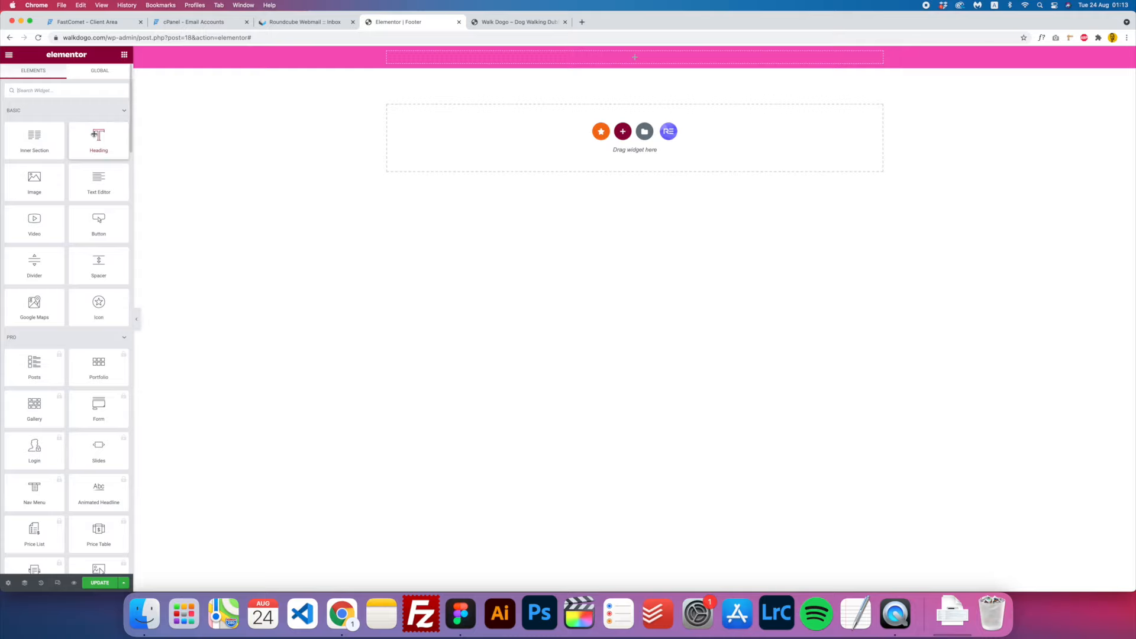
drag(93, 136, 565, 57)
click(76, 130)
key(super+a)
text(©)
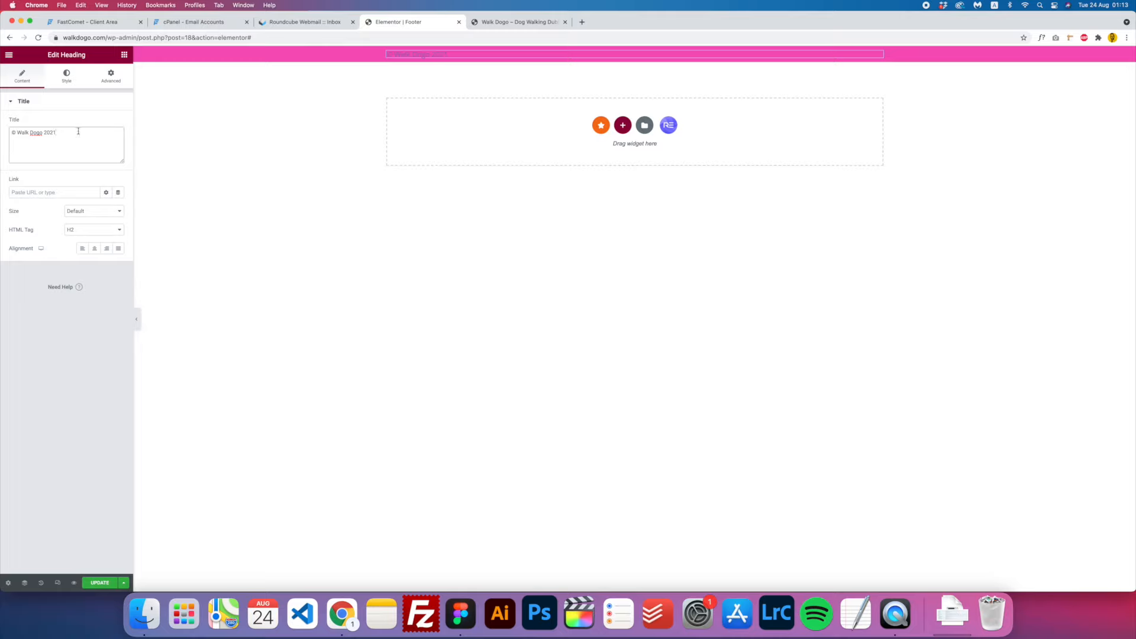
click(84, 232)
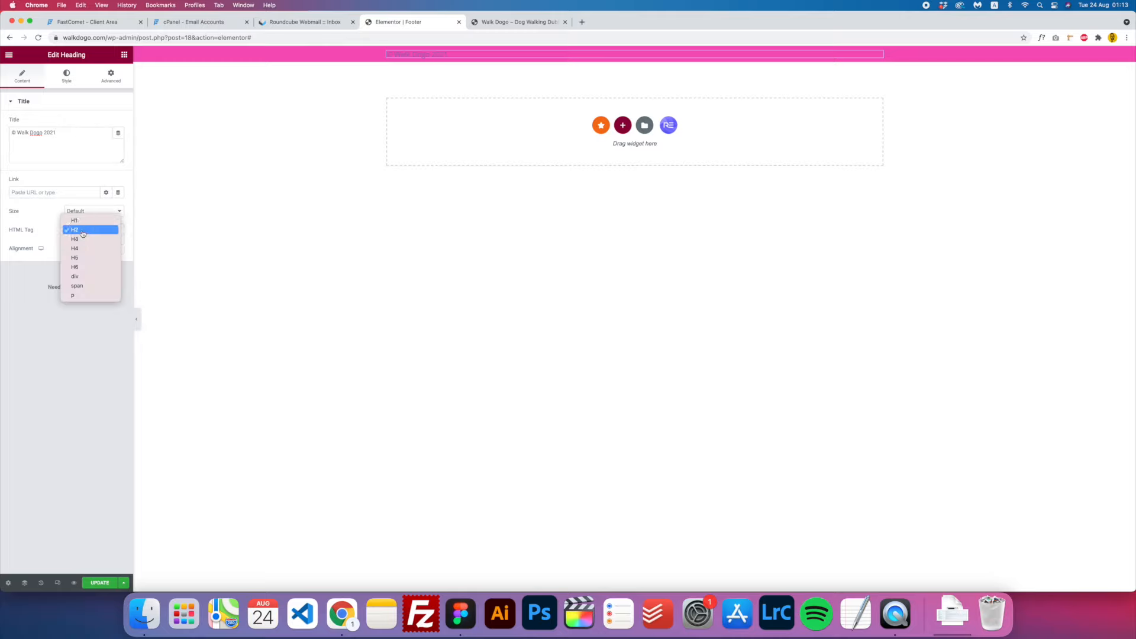
click(83, 287)
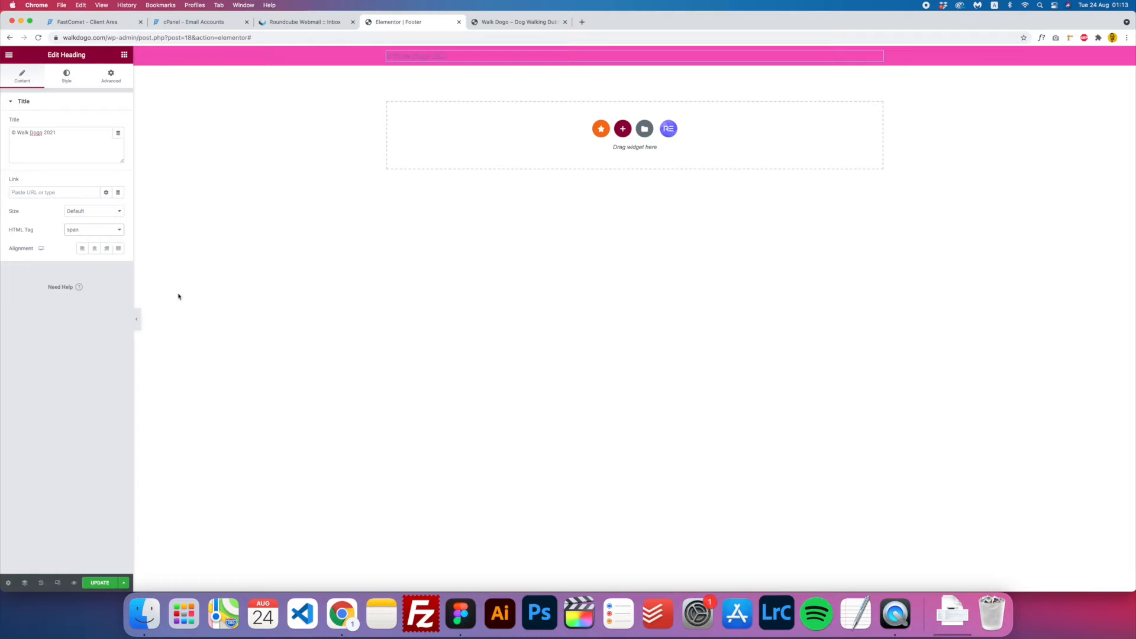
click(95, 249)
- Make the heading text white and save the Footer template
click(67, 75)
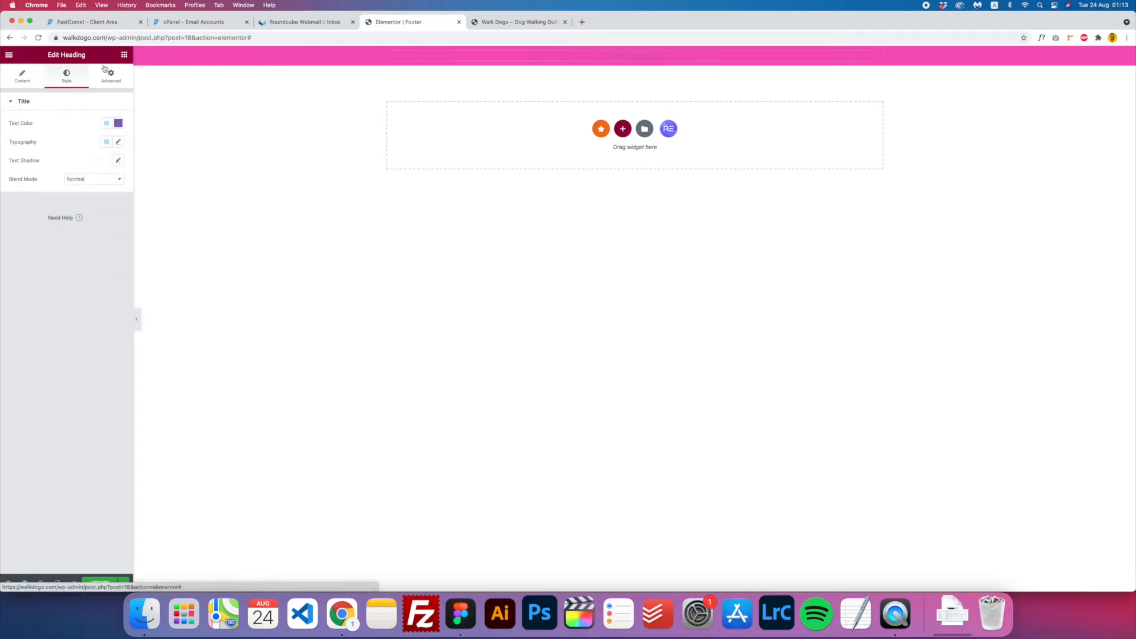
click(118, 123)
drag(73, 183, 2, 107)
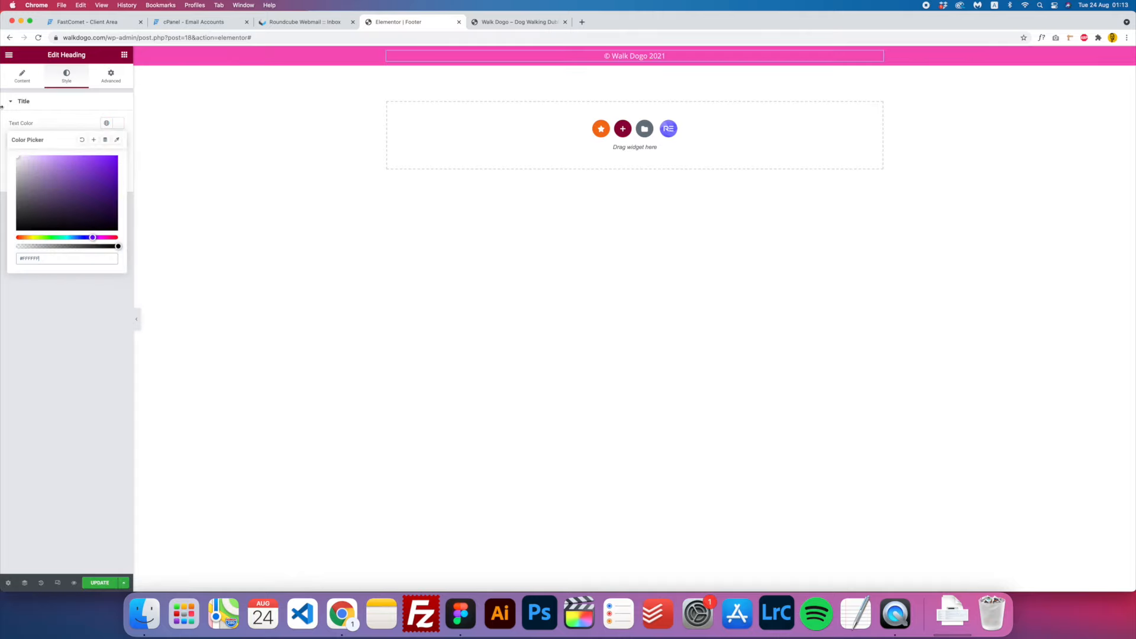
click(83, 356)
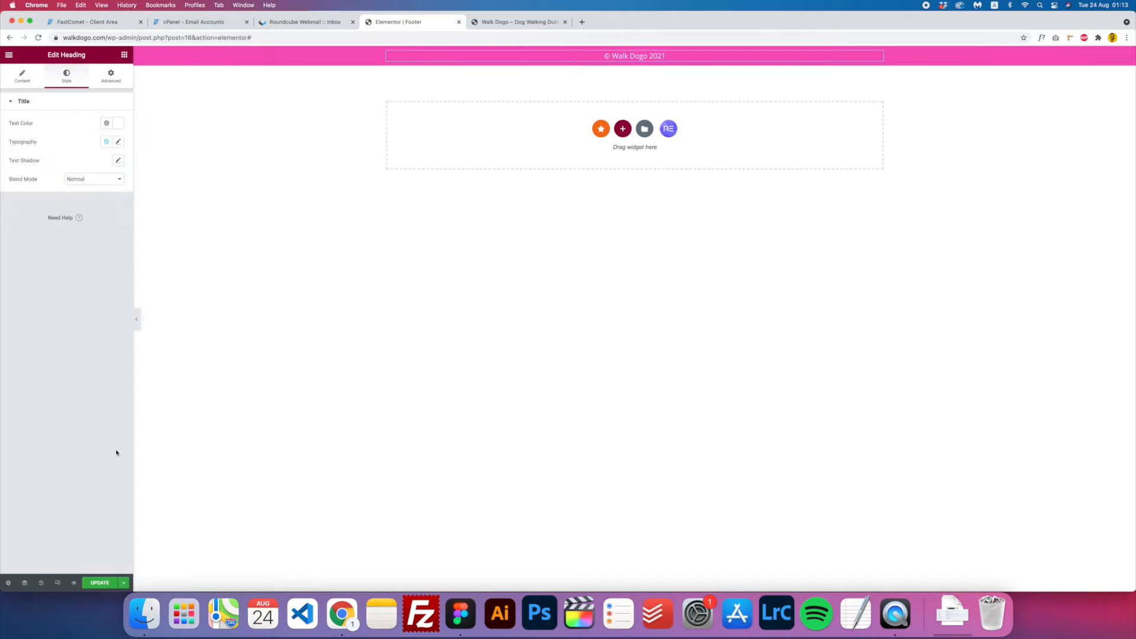
click(99, 581)
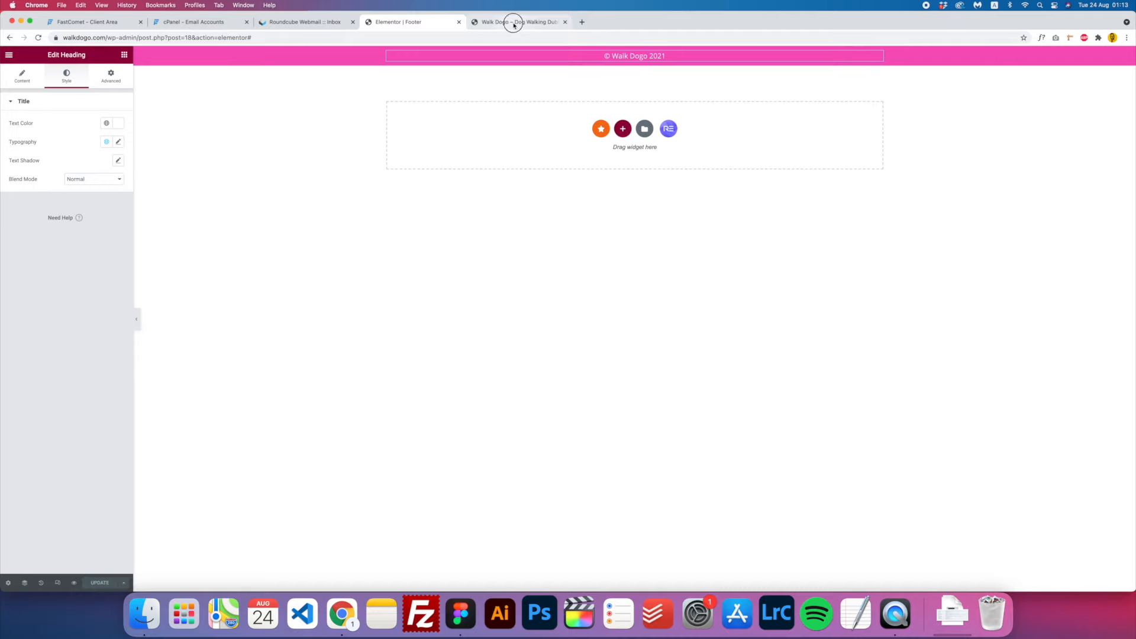
- Reload the live Walk Dogo site and scroll down to check the new pink footer
click(494, 27)
key(super+r)
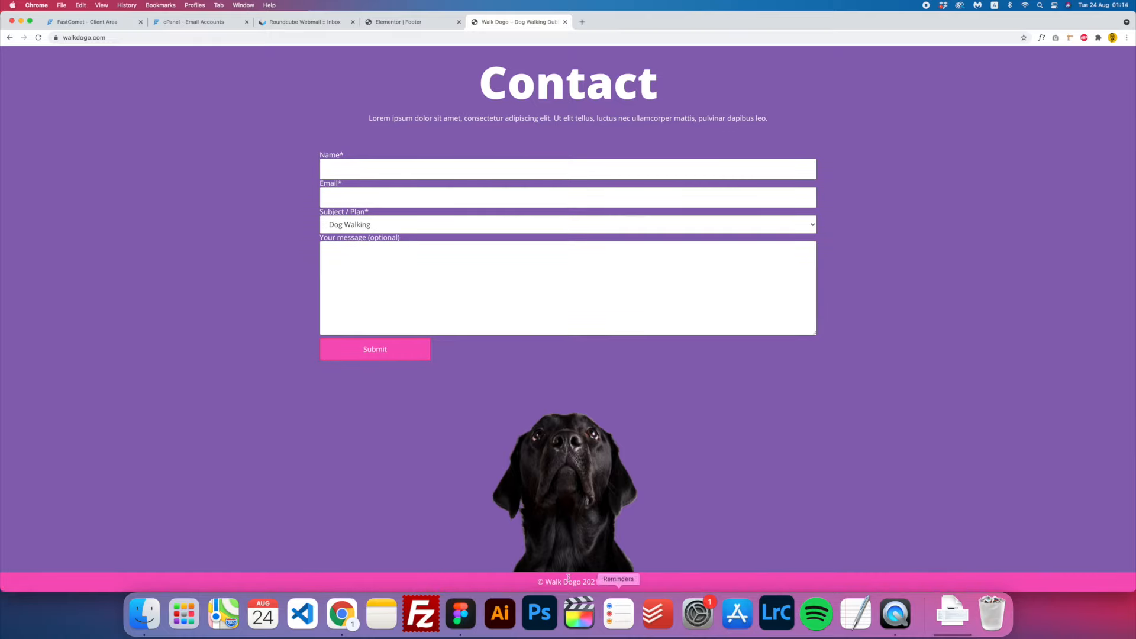
scroll(616, 396, up, 20)
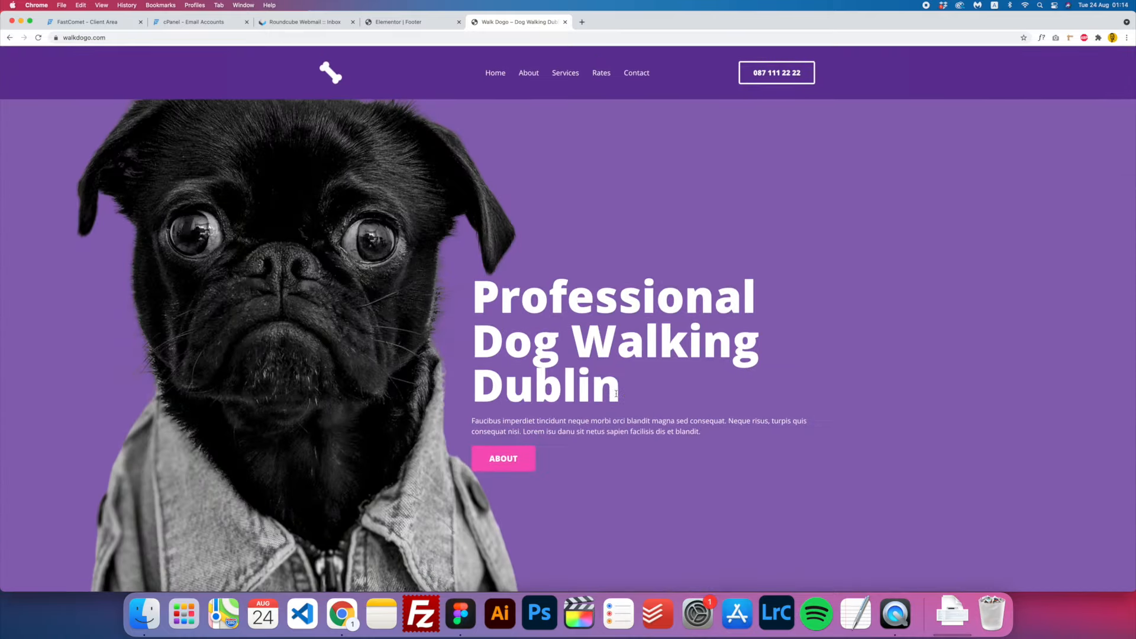
scroll(616, 396, down, 10)
scroll(616, 396, down, 15)
scroll(617, 397, up, 5)
scroll(616, 396, down, 10)
scroll(616, 397, up, 17)
scroll(616, 394, down, 10)
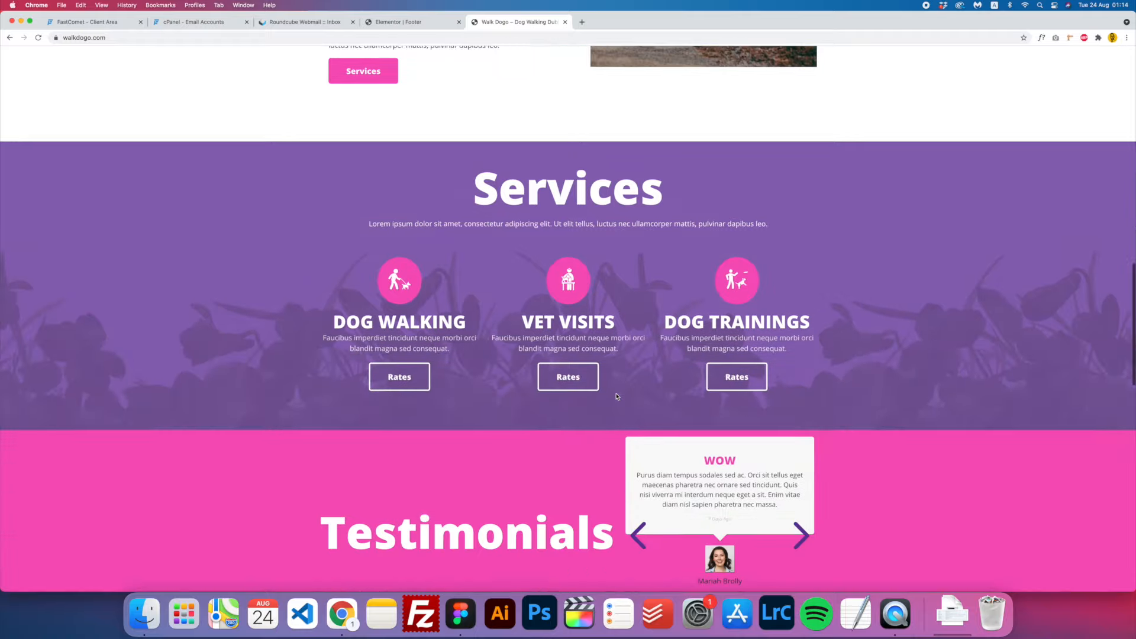
scroll(616, 395, up, 17)
scroll(617, 397, up, 6)
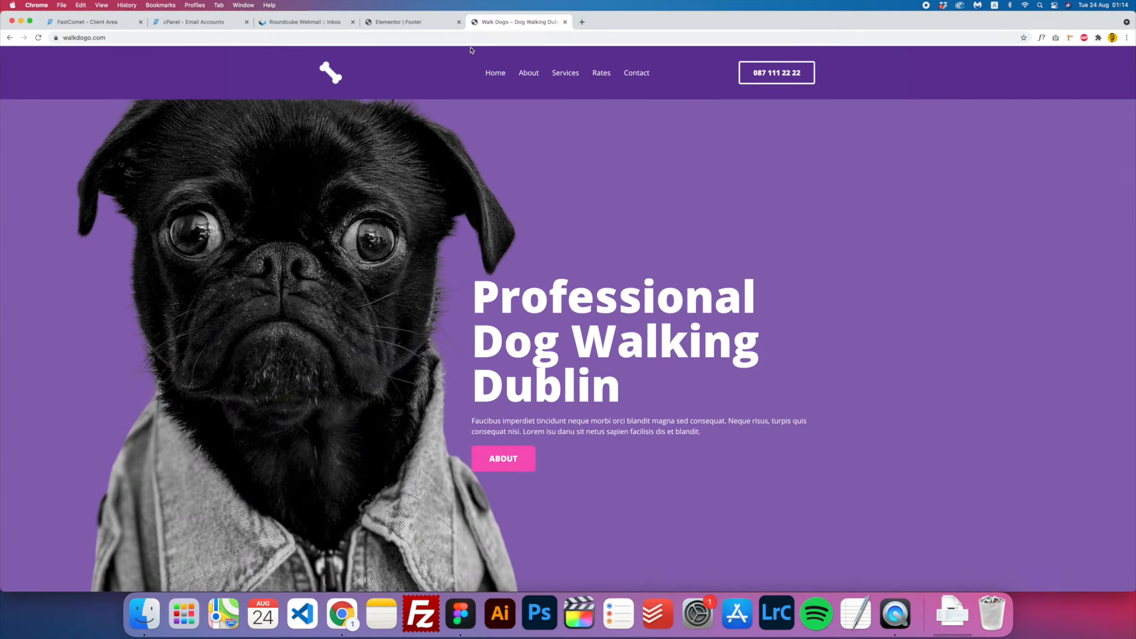
- Exit Elementor to the dashboard and reopen the Home page from All Pages in Elementor
click(406, 24)
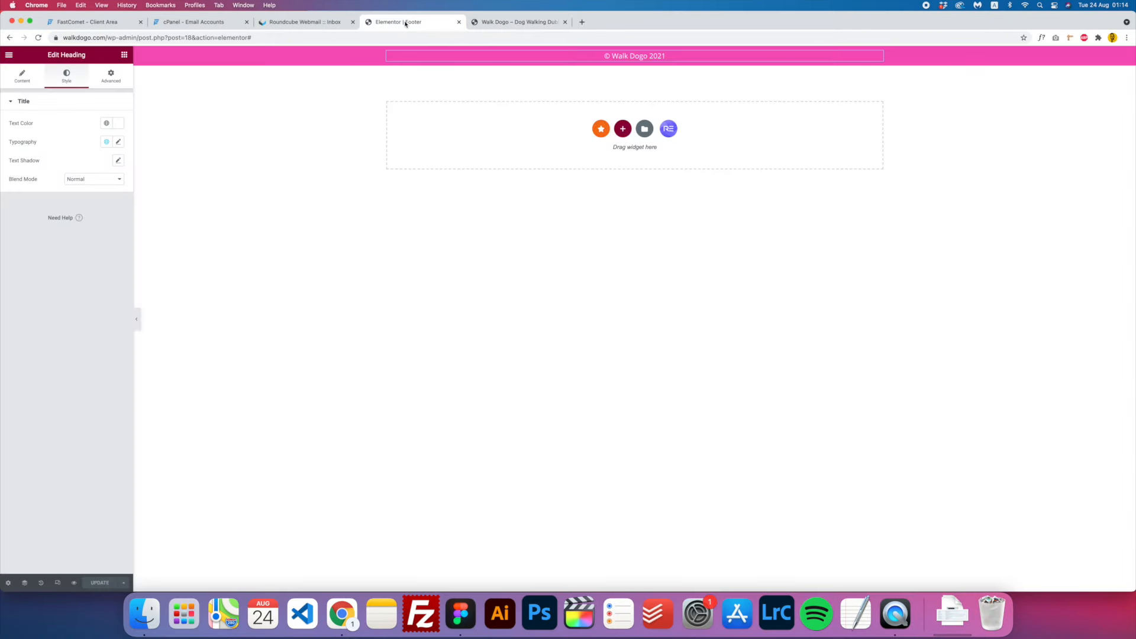
click(8, 57)
click(10, 57)
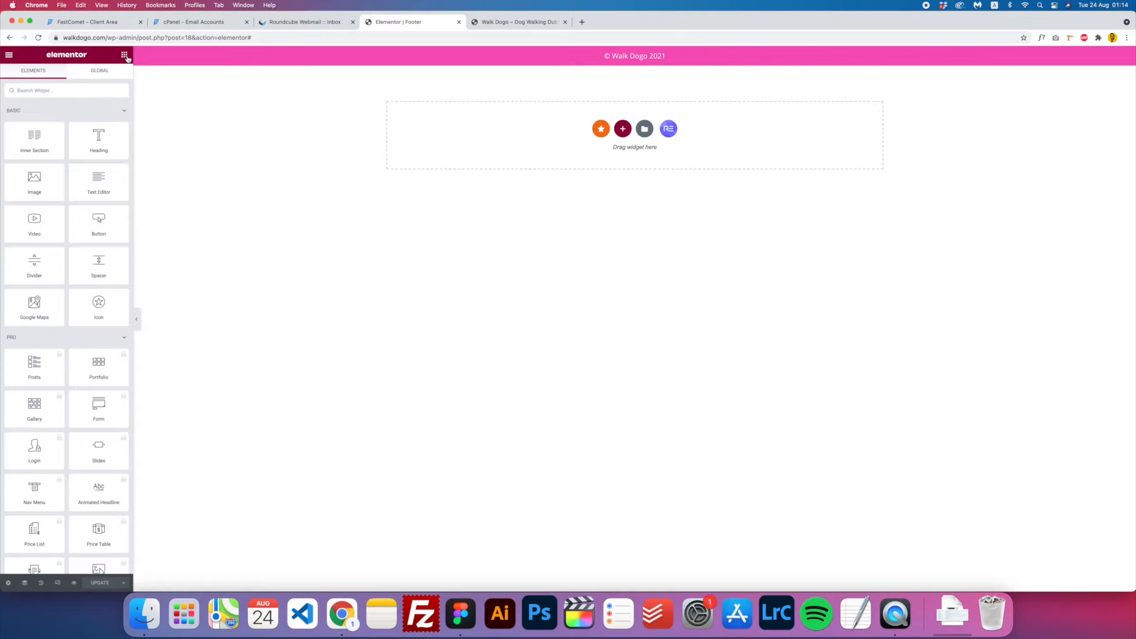
click(9, 58)
click(51, 214)
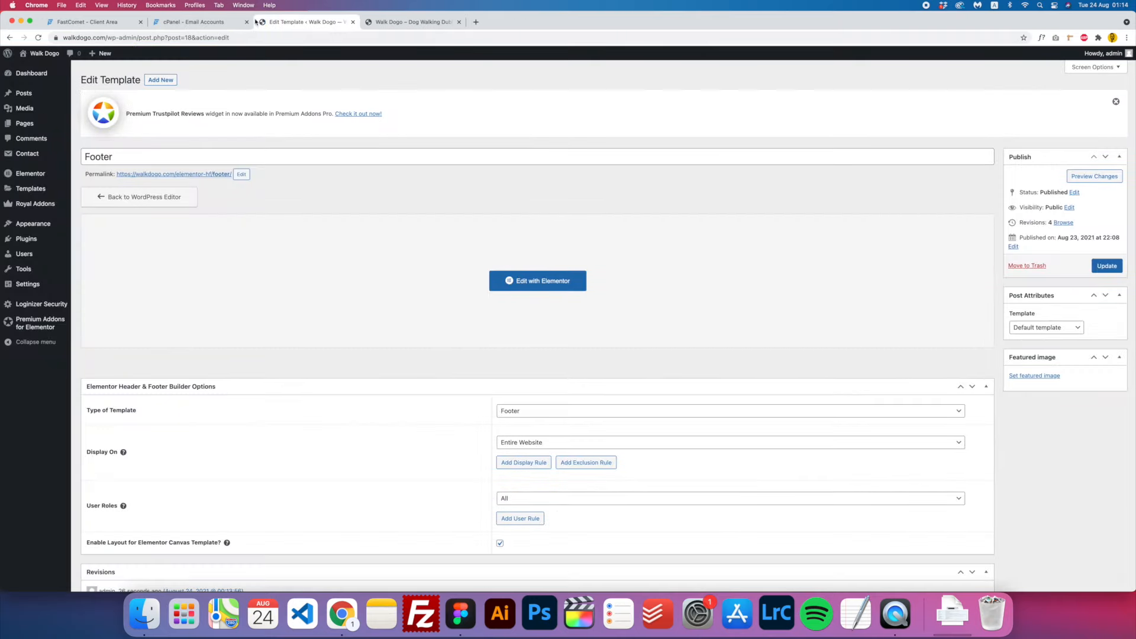
mouse_move(36, 123)
click(86, 125)
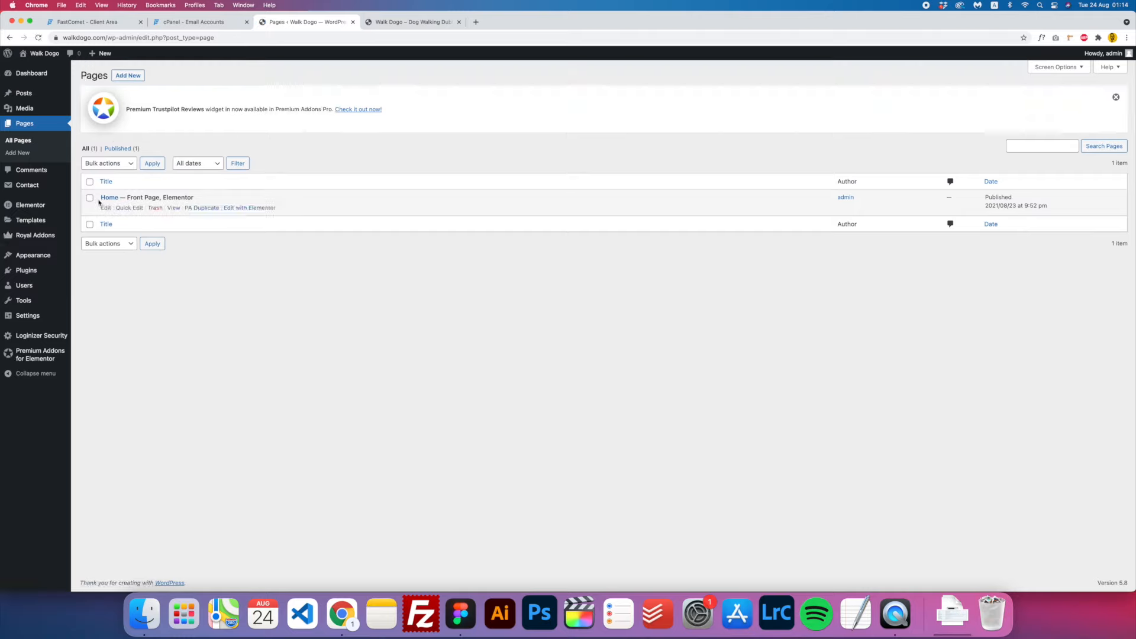
click(239, 208)
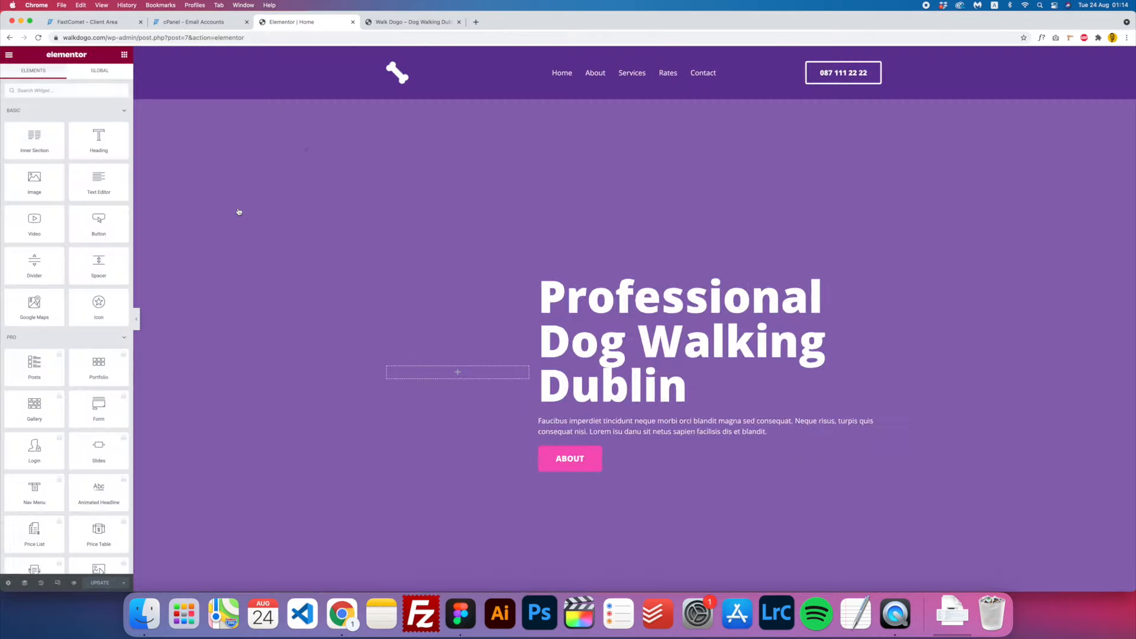
- Set the About us section's HTML tag to section
scroll(426, 204, down, 1)
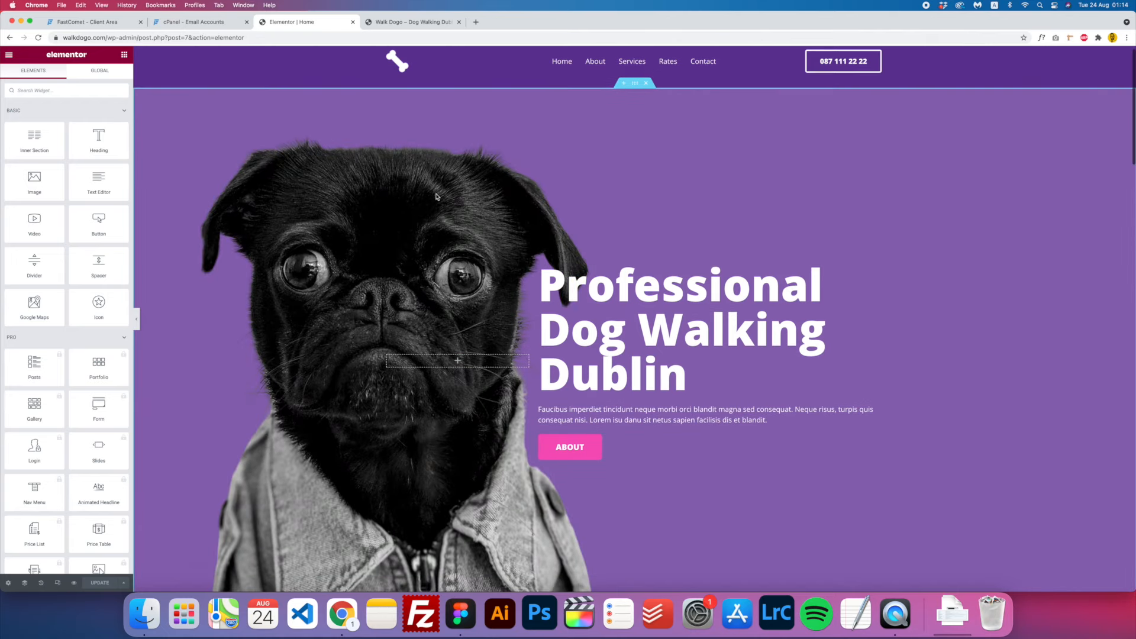
click(636, 83)
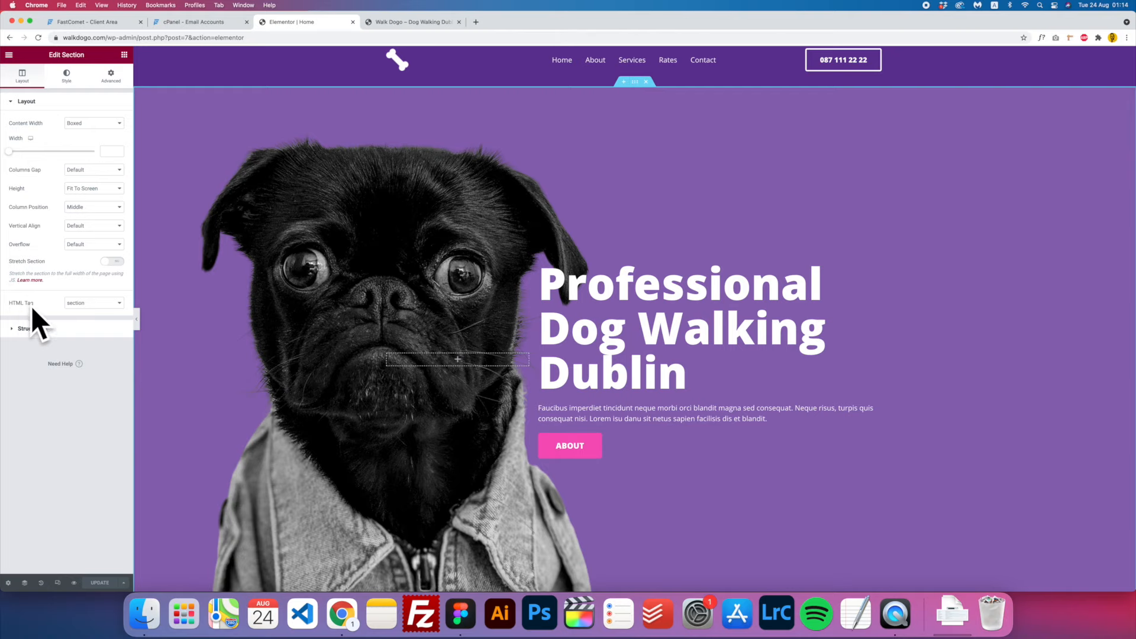
scroll(543, 312, down, 5)
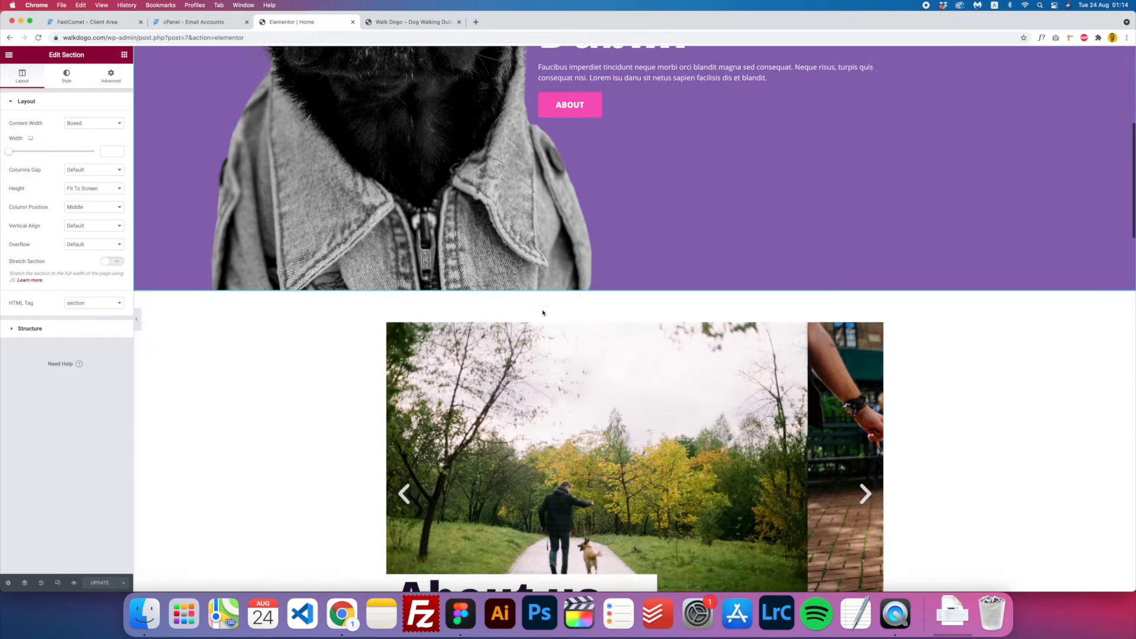
scroll(543, 312, down, 3)
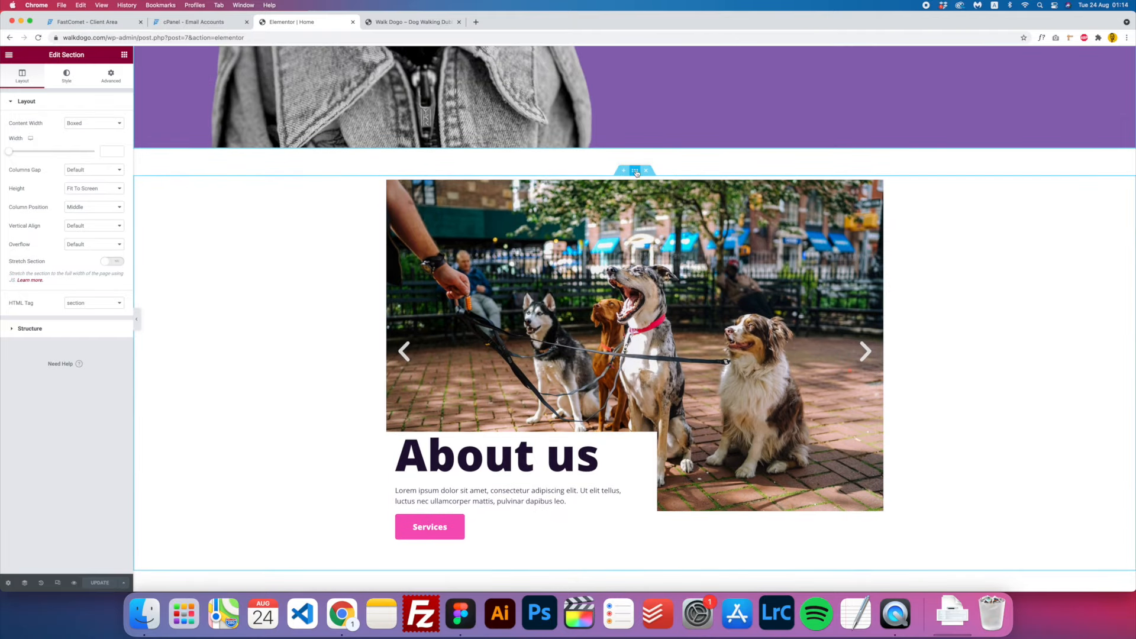
click(222, 320)
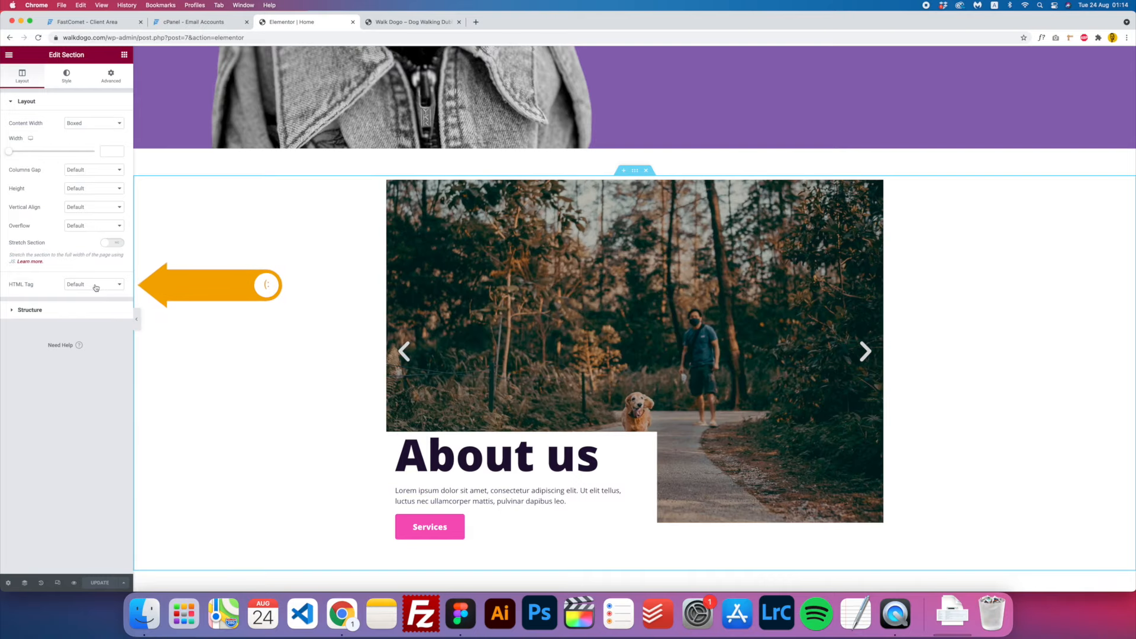
click(98, 291)
click(80, 340)
scroll(604, 337, down, 6)
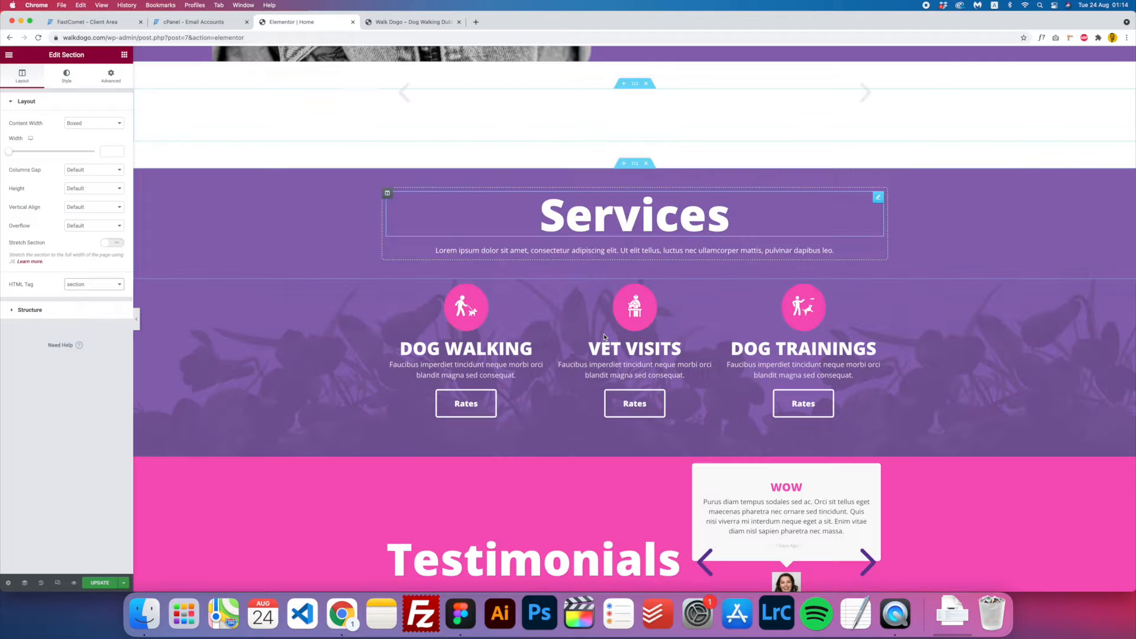
scroll(604, 337, up, 3)
scroll(621, 266, down, 5)
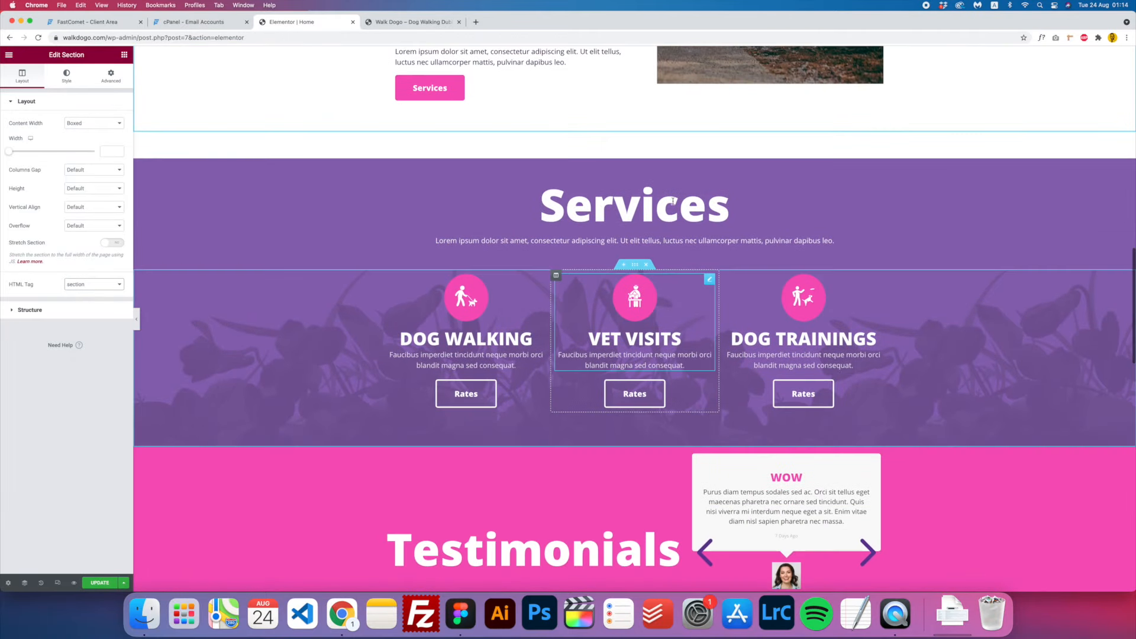
- Set the HTML tag of the Services and Testimonials sections to section
click(633, 155)
click(95, 331)
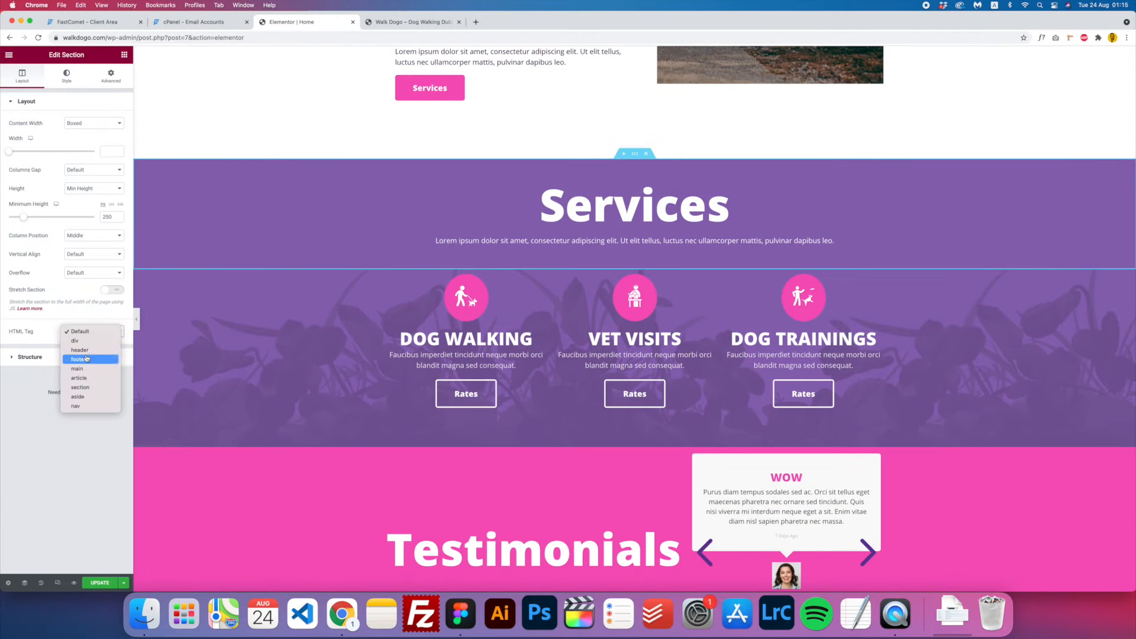
click(80, 387)
scroll(644, 237, down, 3)
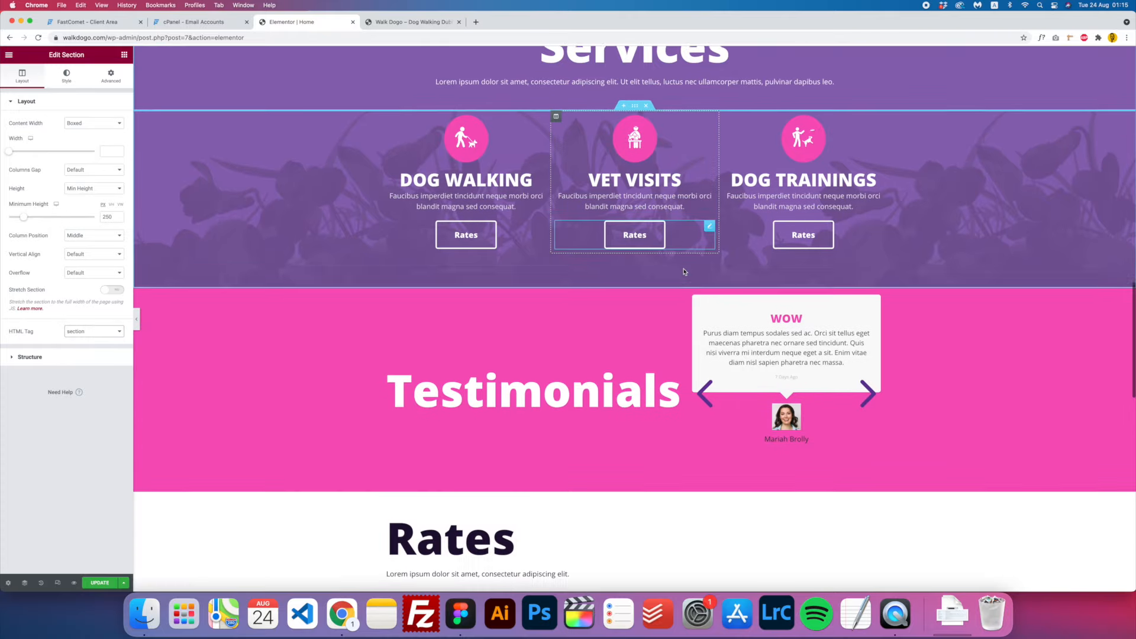
click(634, 280)
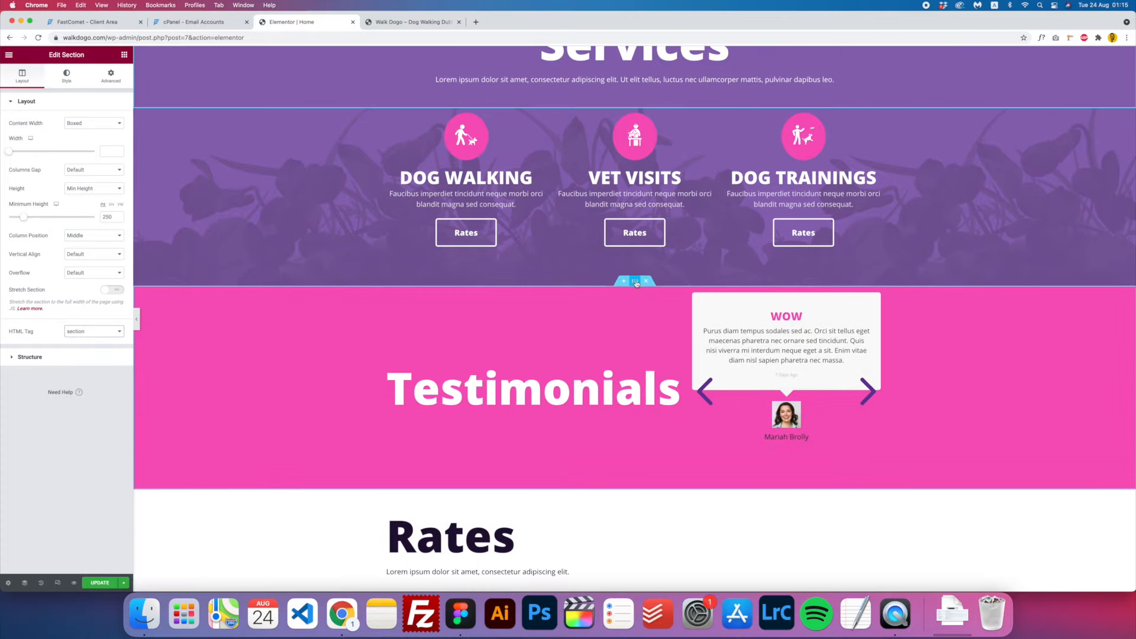
click(78, 330)
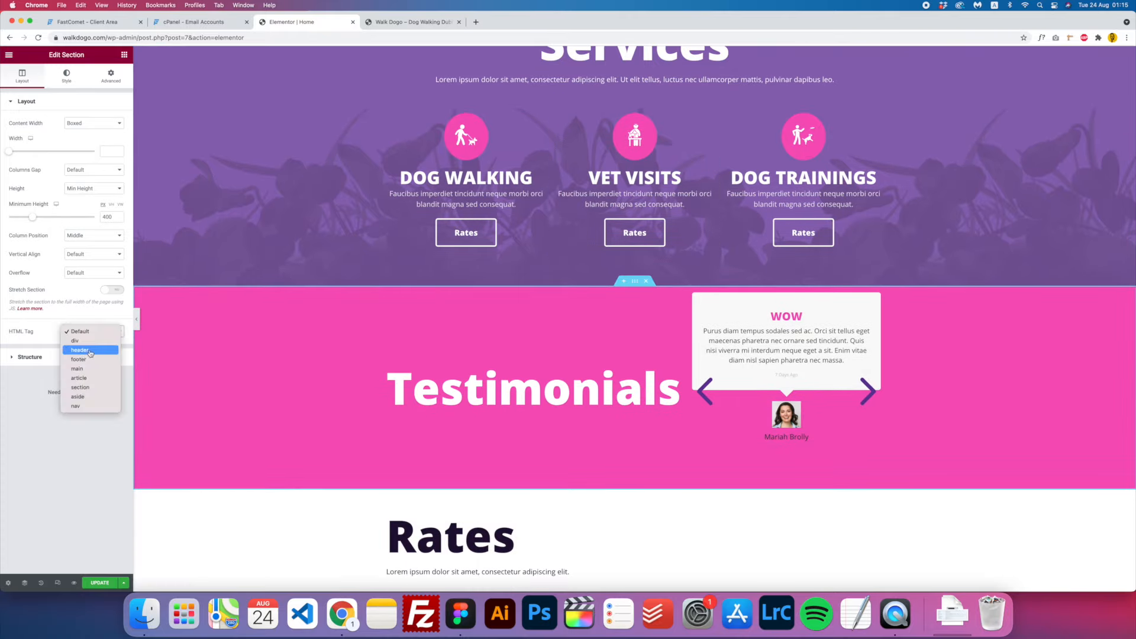
click(88, 387)
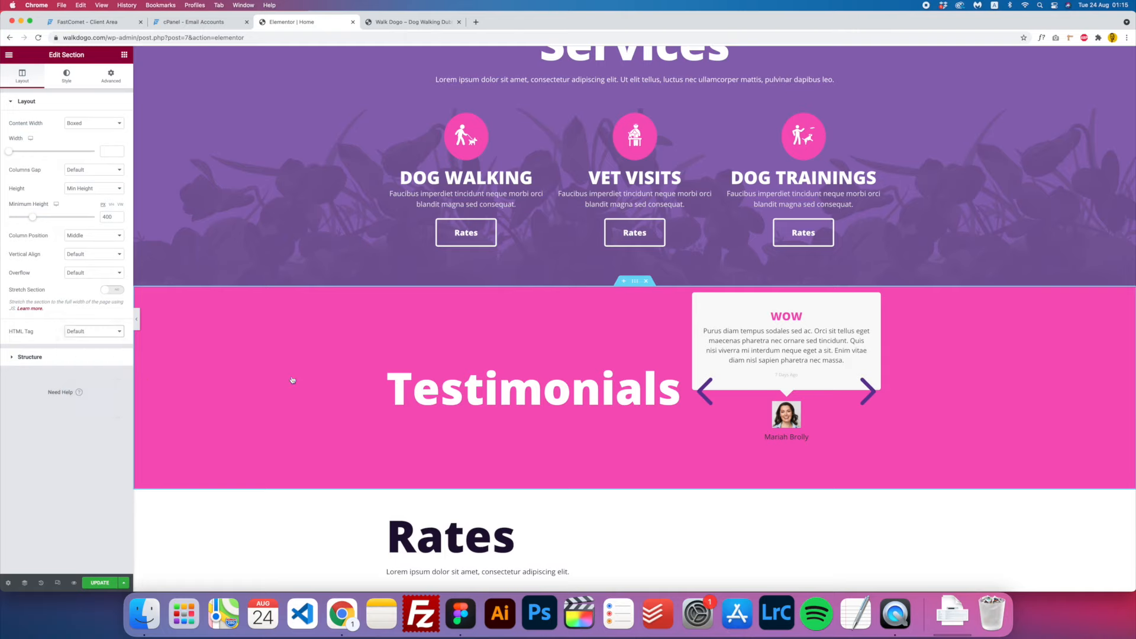
scroll(647, 401, down, 2)
scroll(646, 401, down, 2)
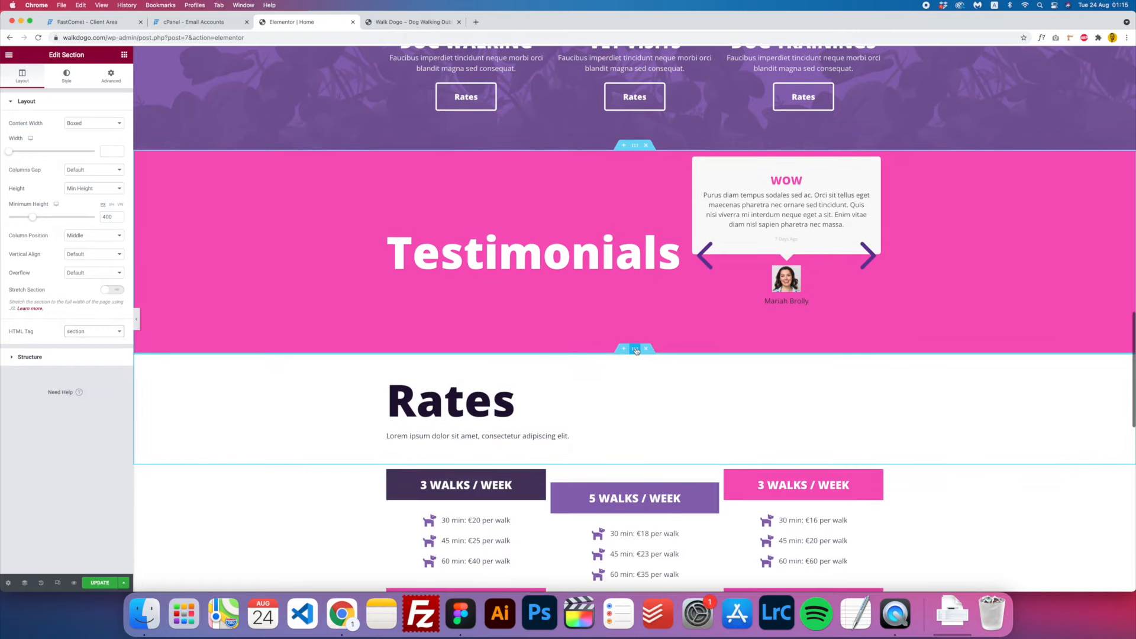
- Give the Rates and Contact sections the section HTML tag as well
click(634, 349)
click(89, 332)
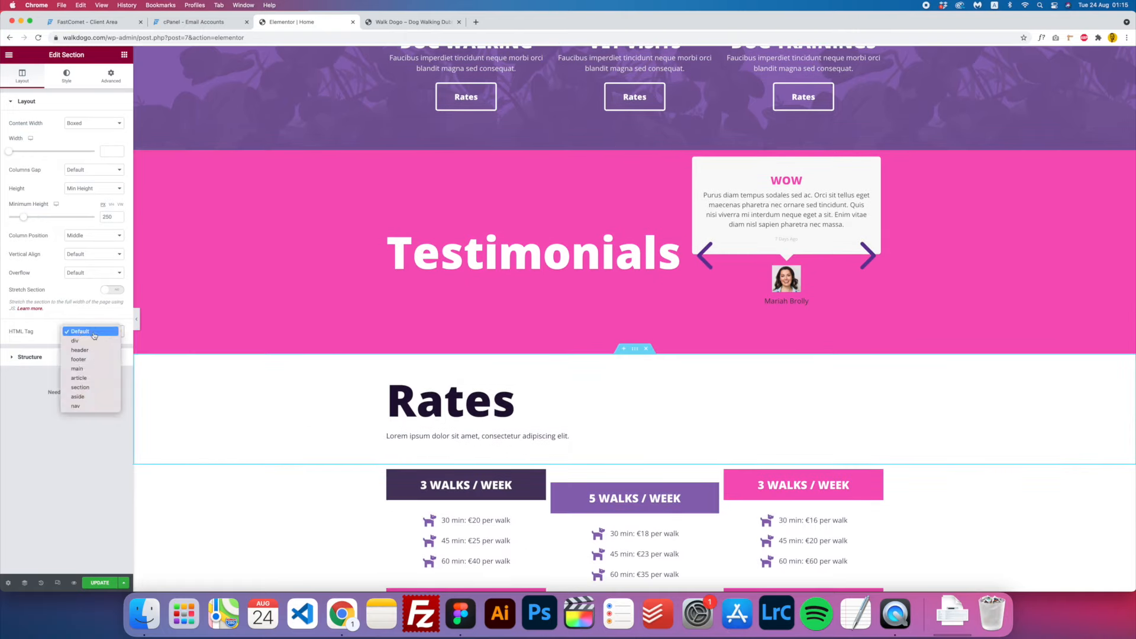
click(89, 386)
scroll(646, 378, down, 1)
scroll(646, 379, down, 10)
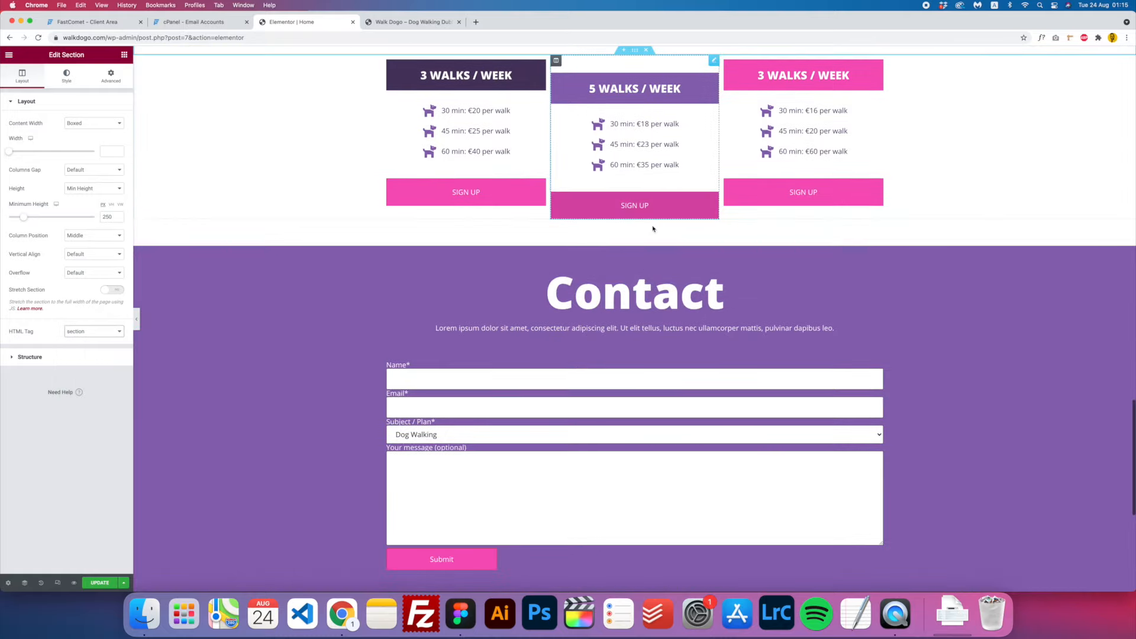
click(636, 243)
click(93, 332)
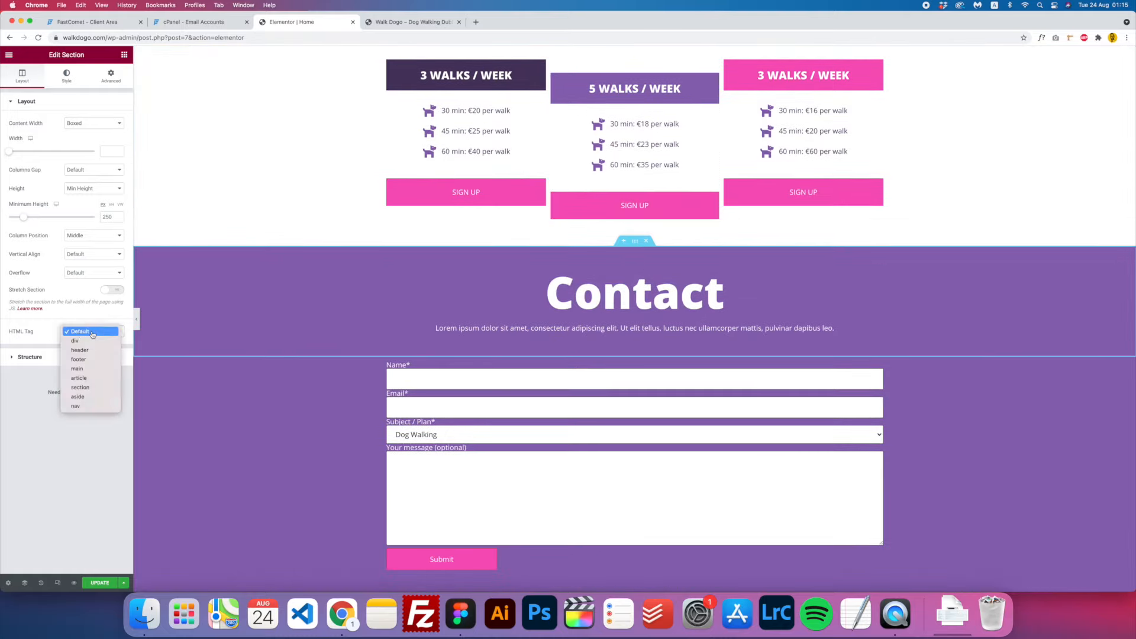
click(416, 367)
scroll(734, 364, up, 20)
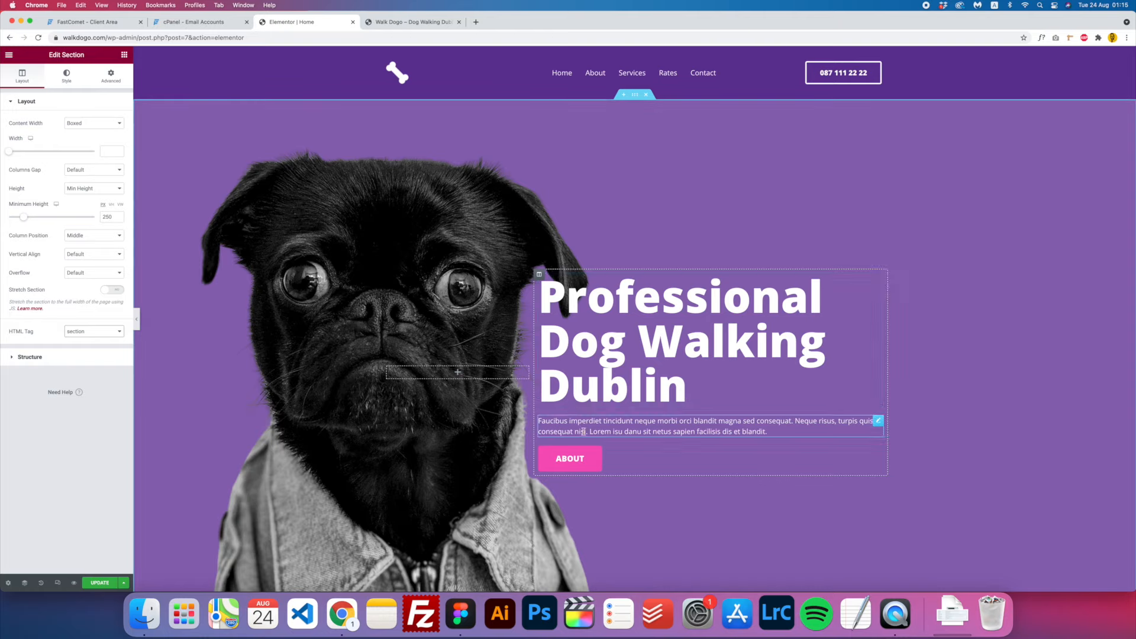
- Scroll through the Home page to review its sections, then bring up Elementor's main menu
scroll(547, 366, down, 5)
scroll(547, 366, down, 10)
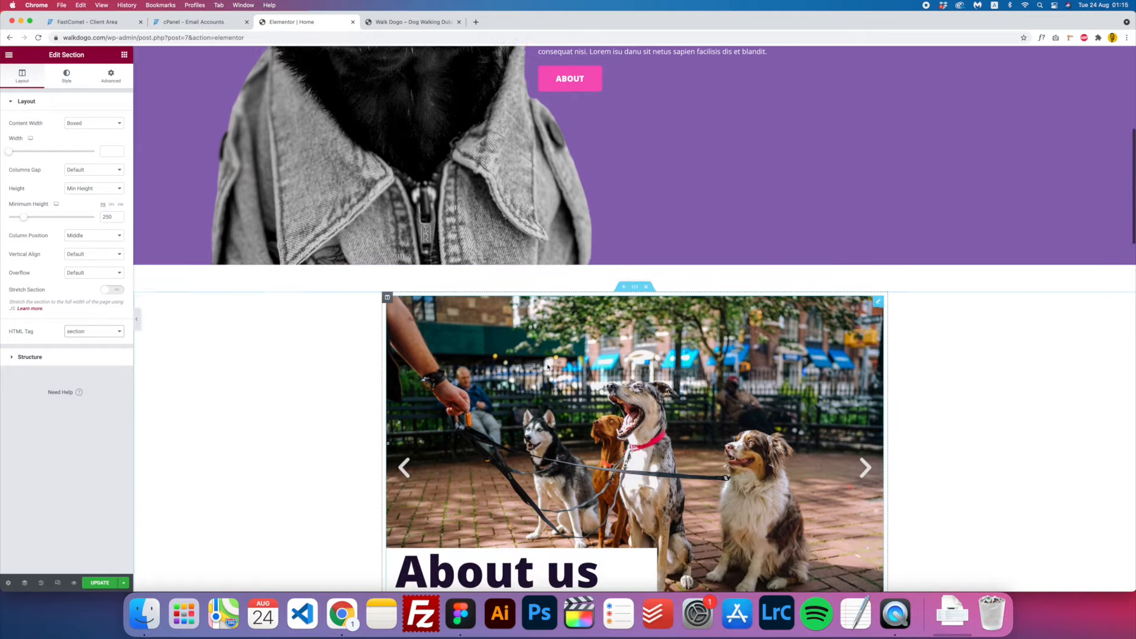
scroll(547, 366, up, 1)
scroll(547, 366, down, 4)
scroll(547, 367, down, 5)
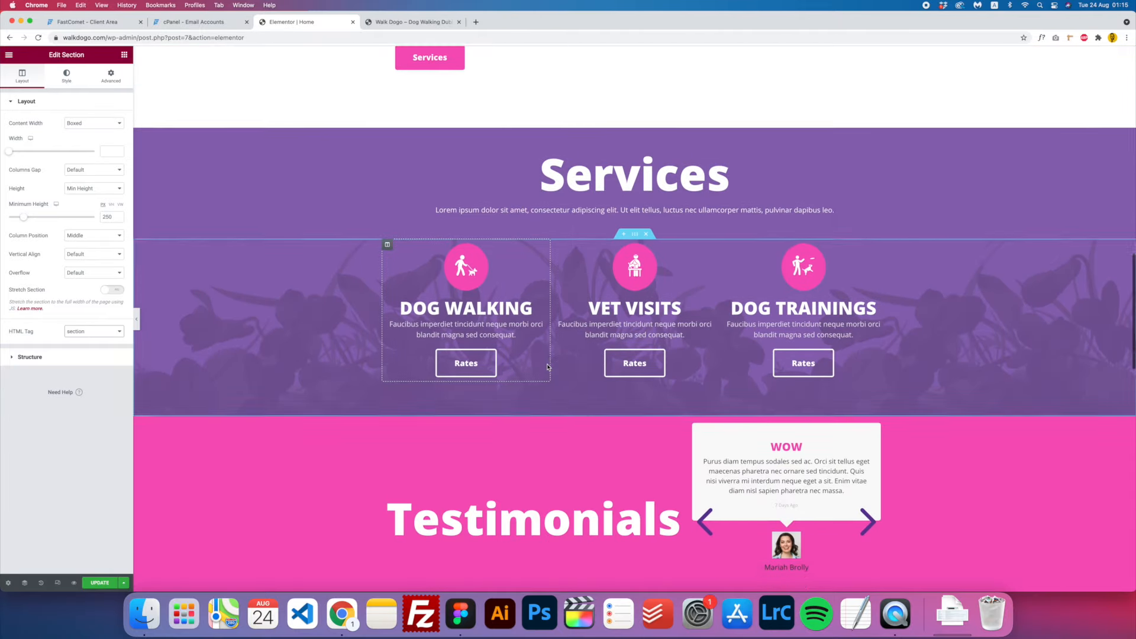
scroll(547, 366, up, 20)
scroll(547, 366, up, 2)
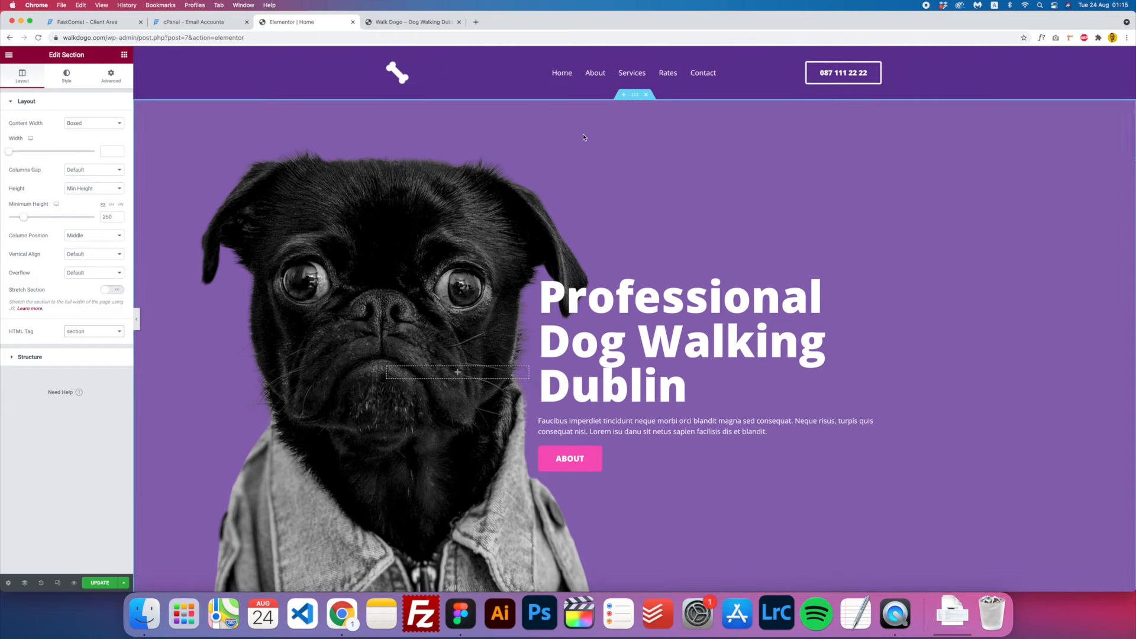
scroll(608, 185, down, 12)
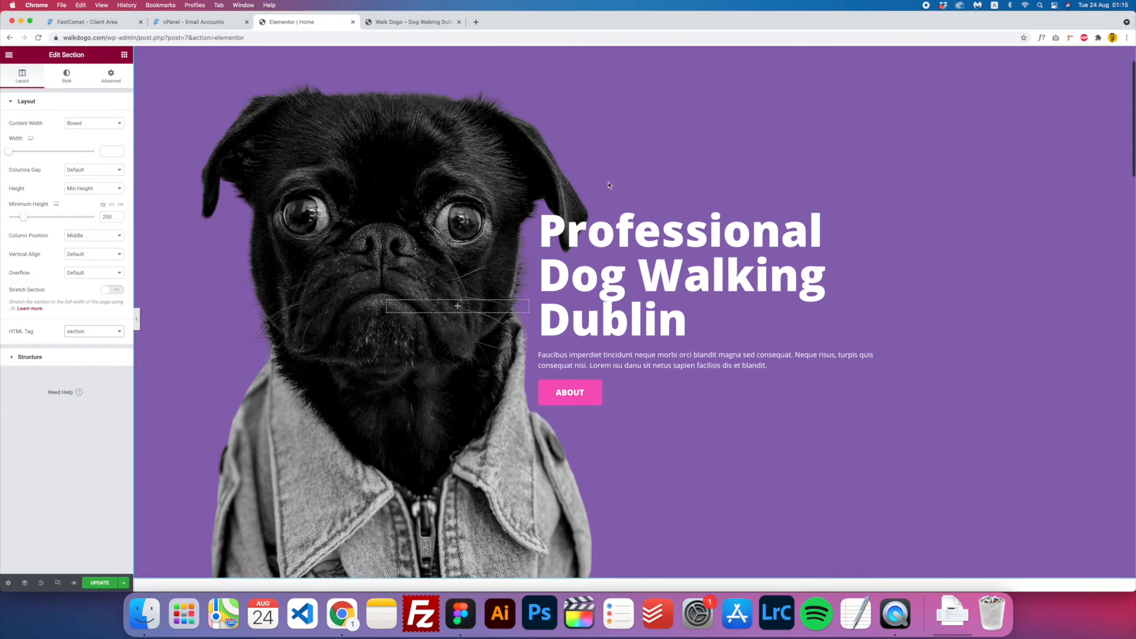
scroll(608, 185, up, 10)
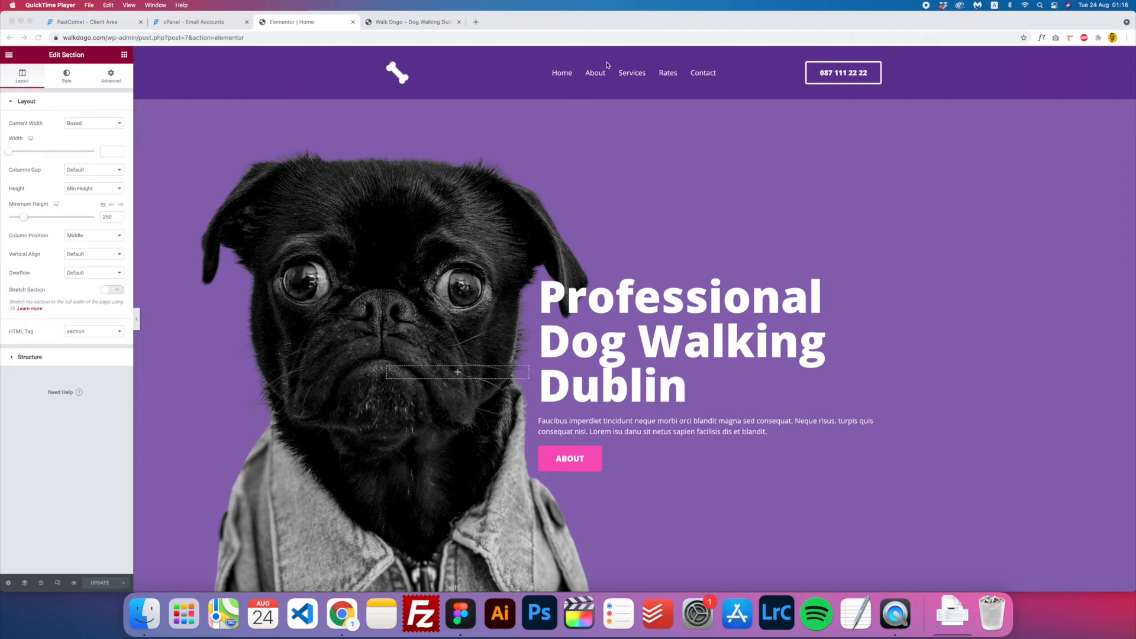
scroll(591, 195, down, 3)
scroll(622, 213, up, 3)
click(615, 184)
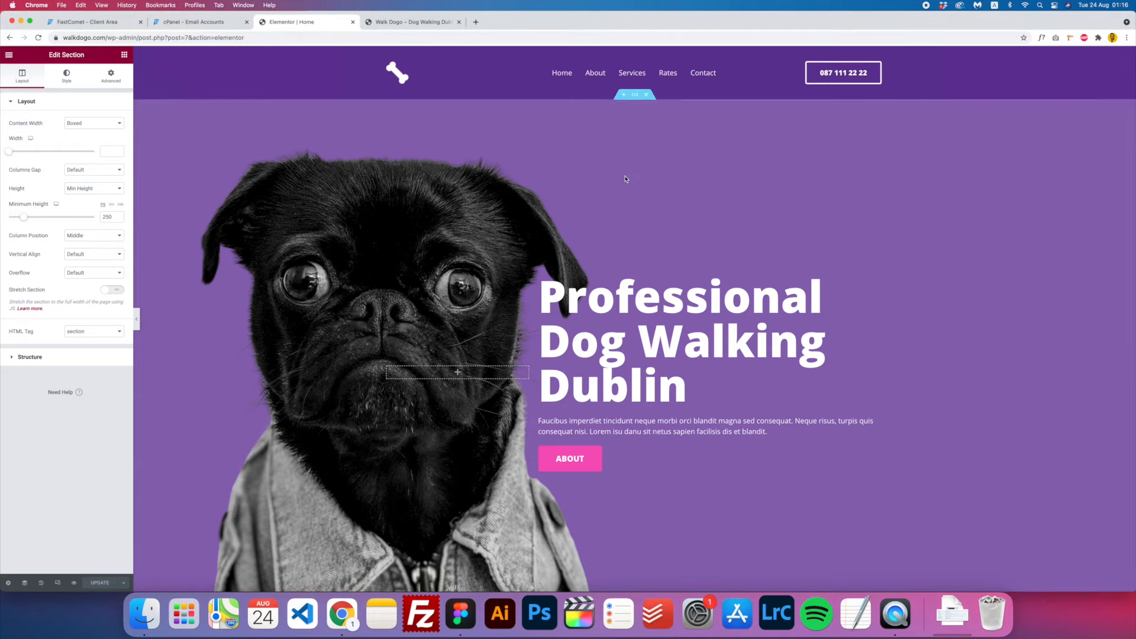
click(9, 55)
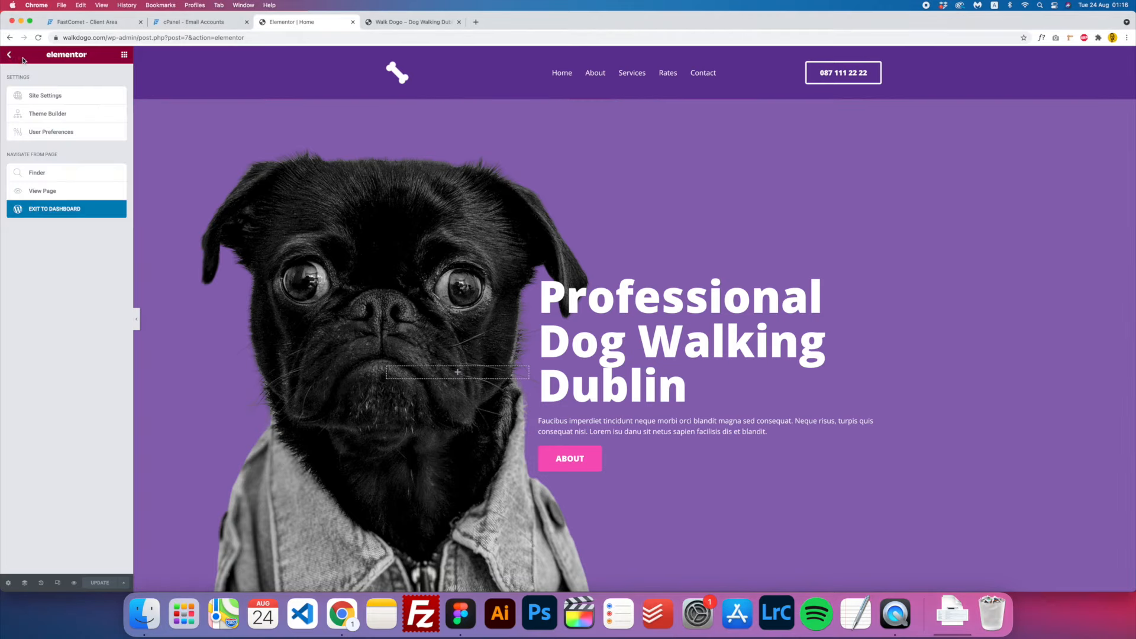
- Exit to the dashboard and open the Header template from Header & Footer Builder in Elementor
click(52, 212)
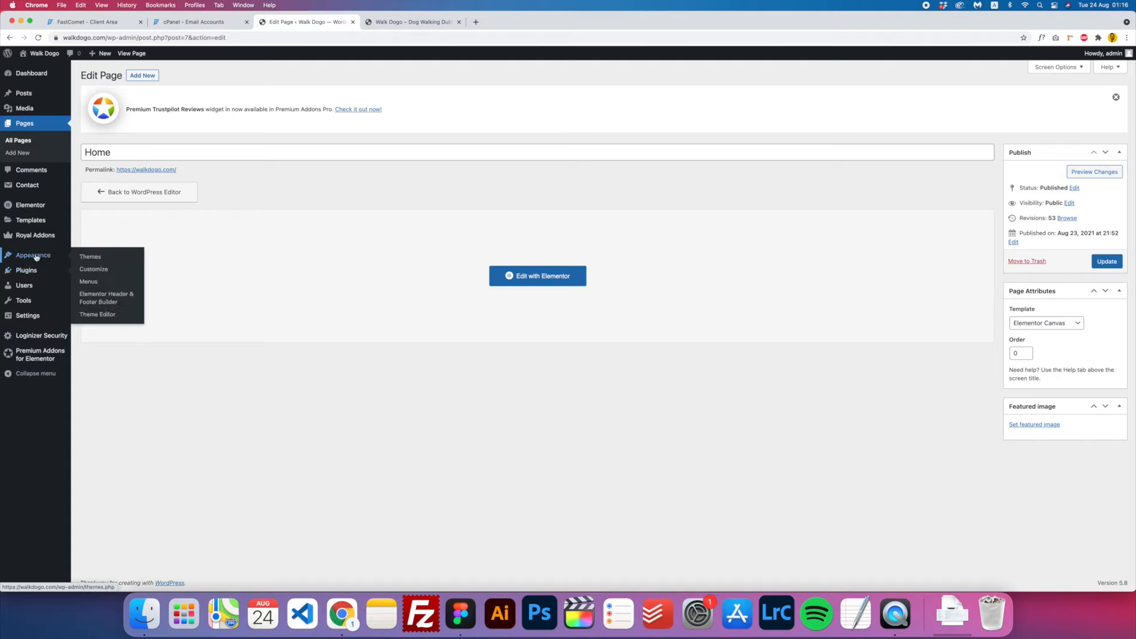
click(110, 301)
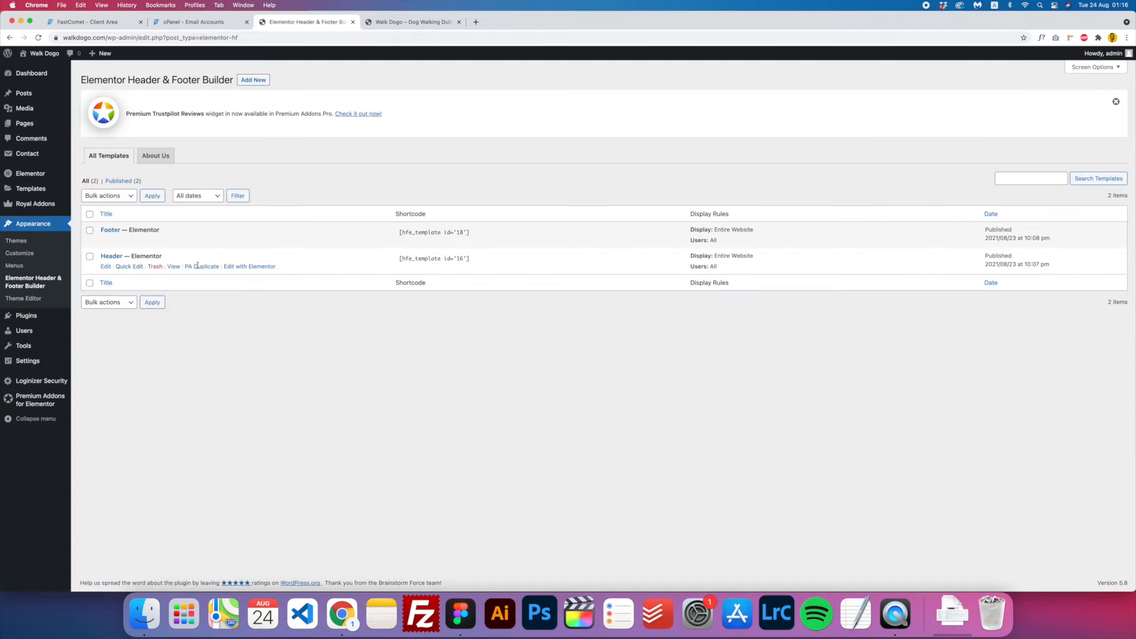
click(250, 266)
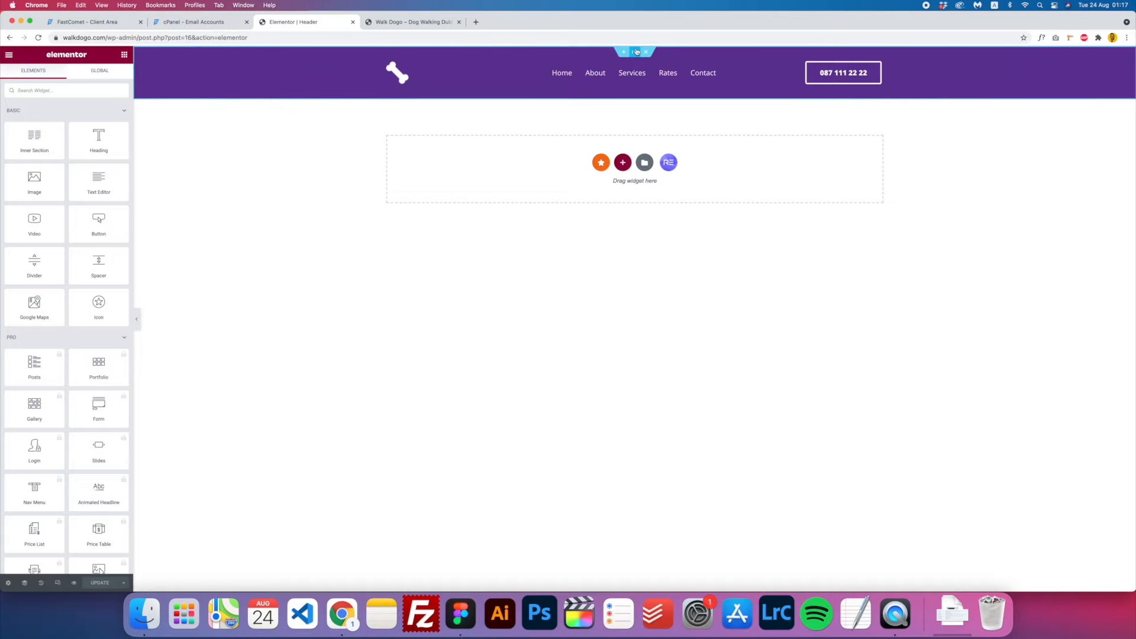
- Enable sticky header effects that hide the header on scroll down after 500 px, and save
click(635, 54)
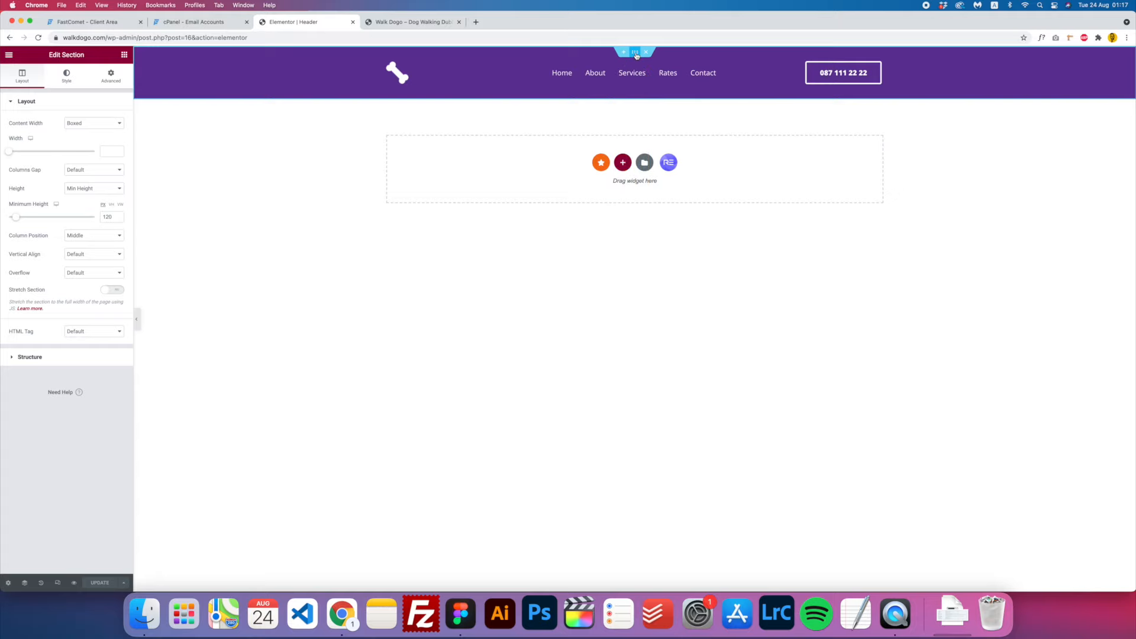
click(111, 77)
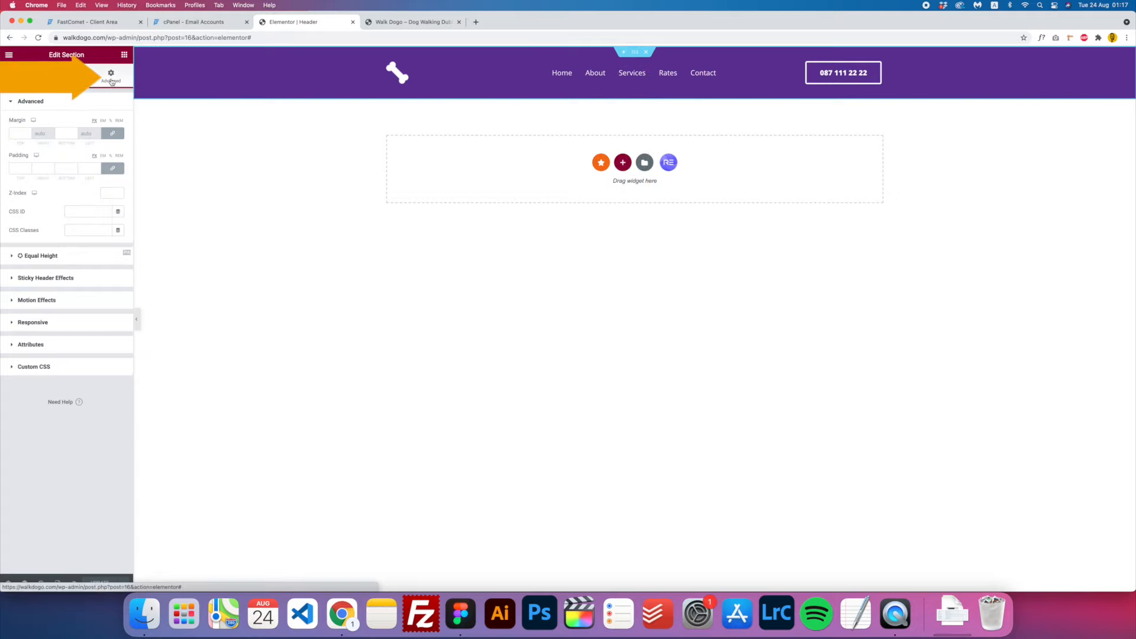
click(63, 280)
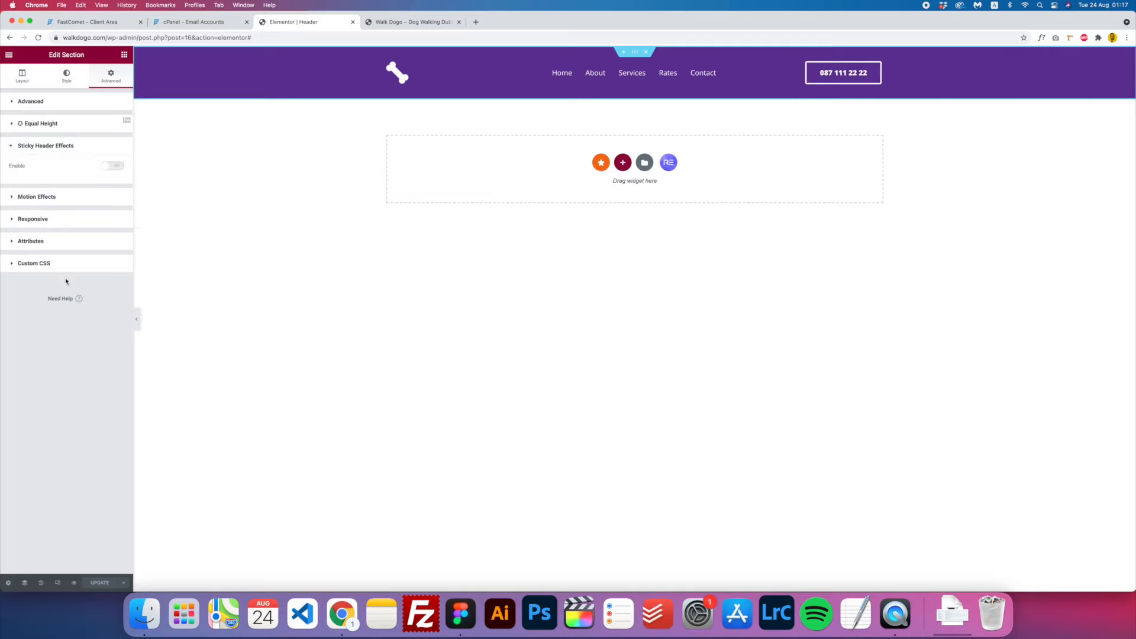
click(109, 169)
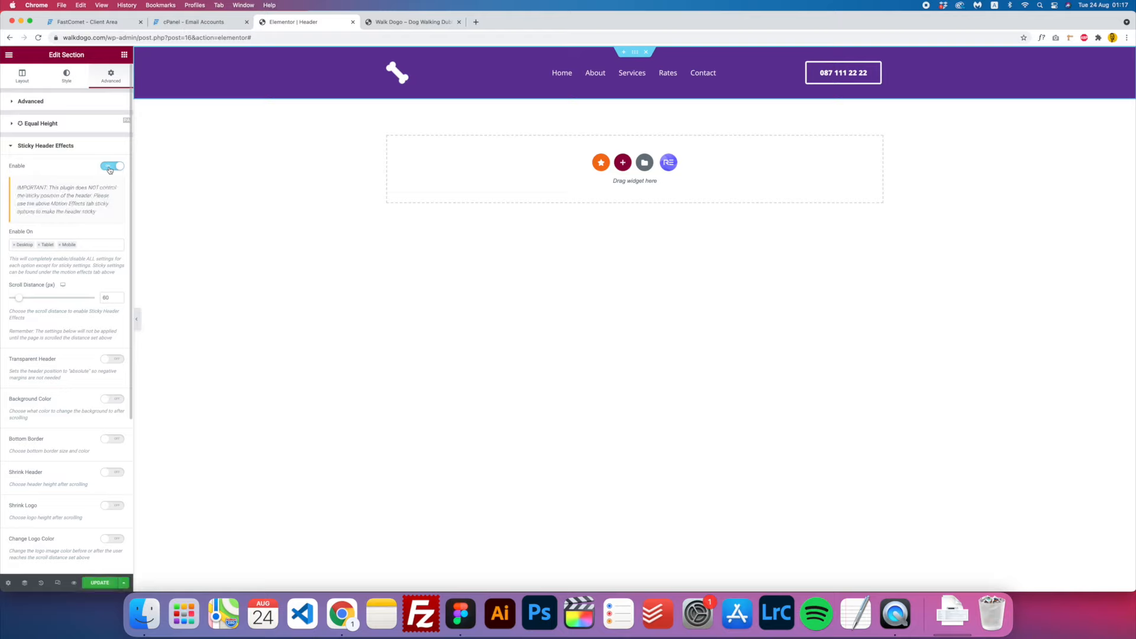
scroll(60, 323, down, 5)
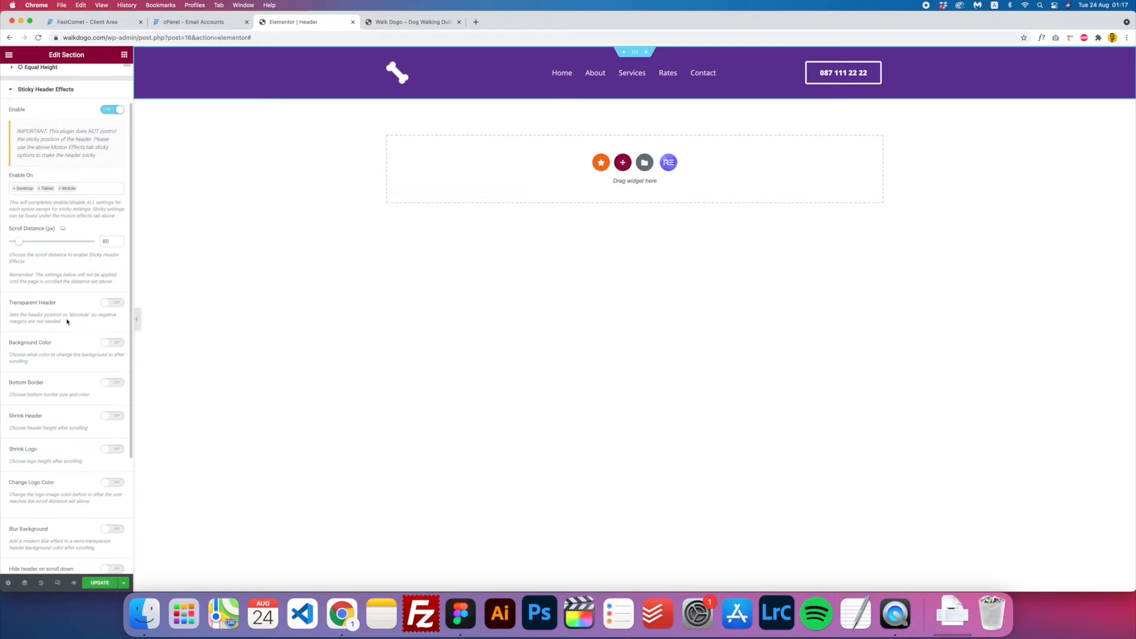
scroll(67, 322, up, 5)
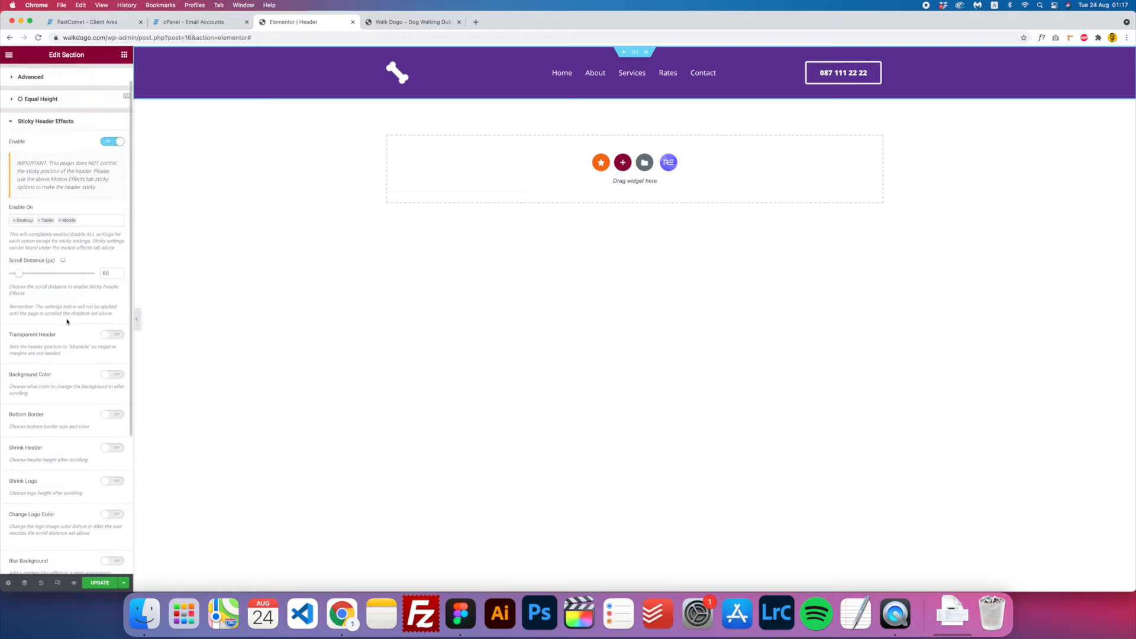
scroll(67, 322, down, 6)
scroll(67, 321, down, 1)
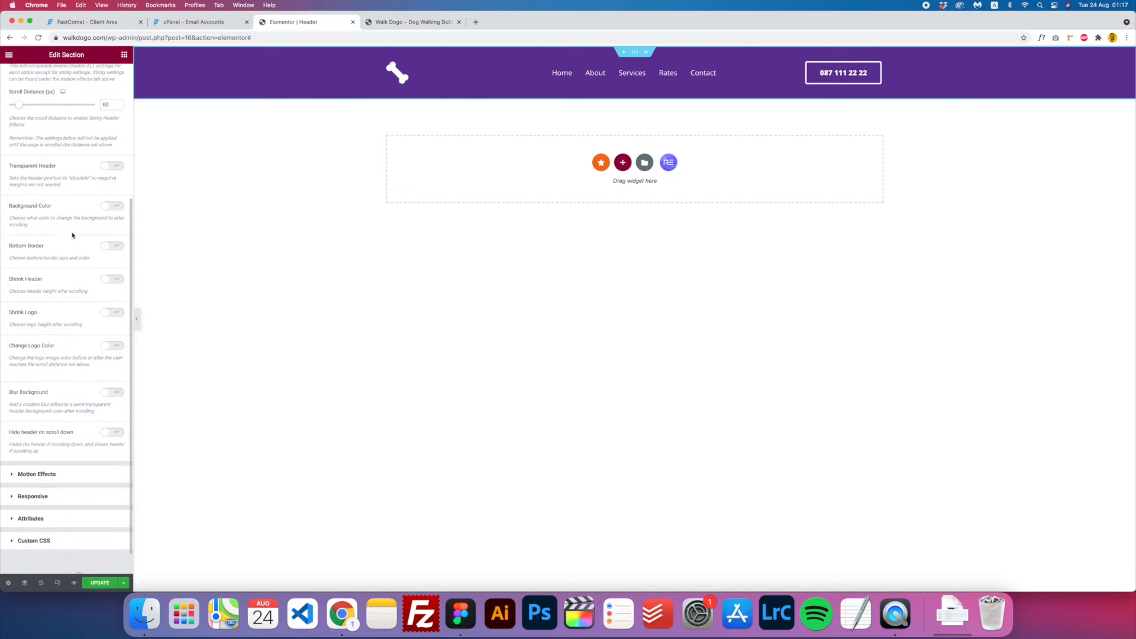
scroll(72, 235, down, 1)
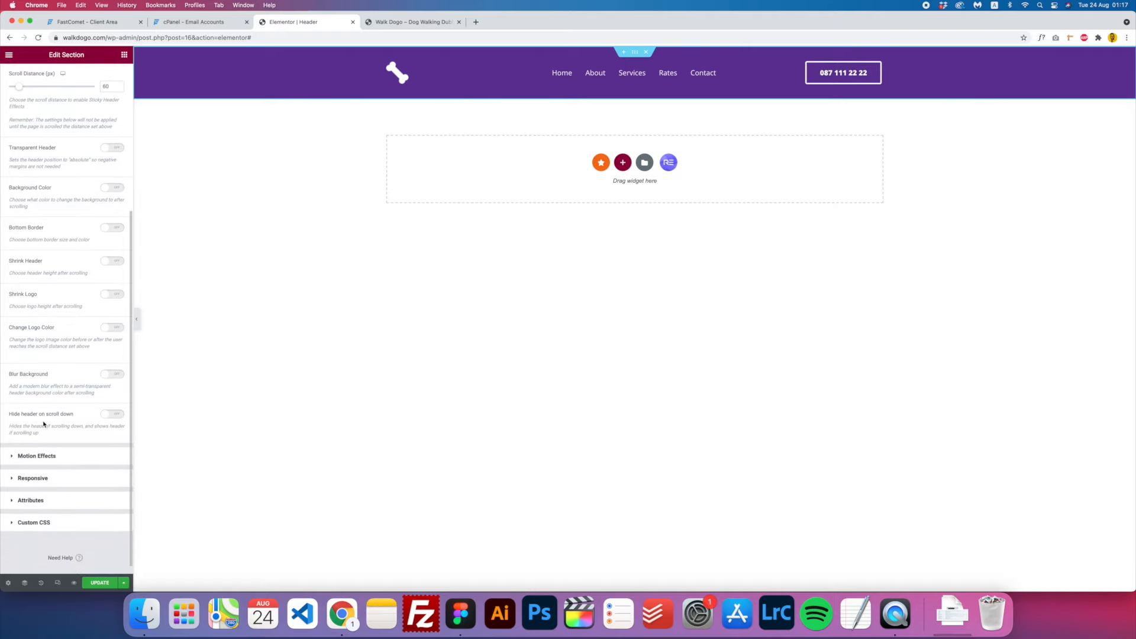
click(107, 414)
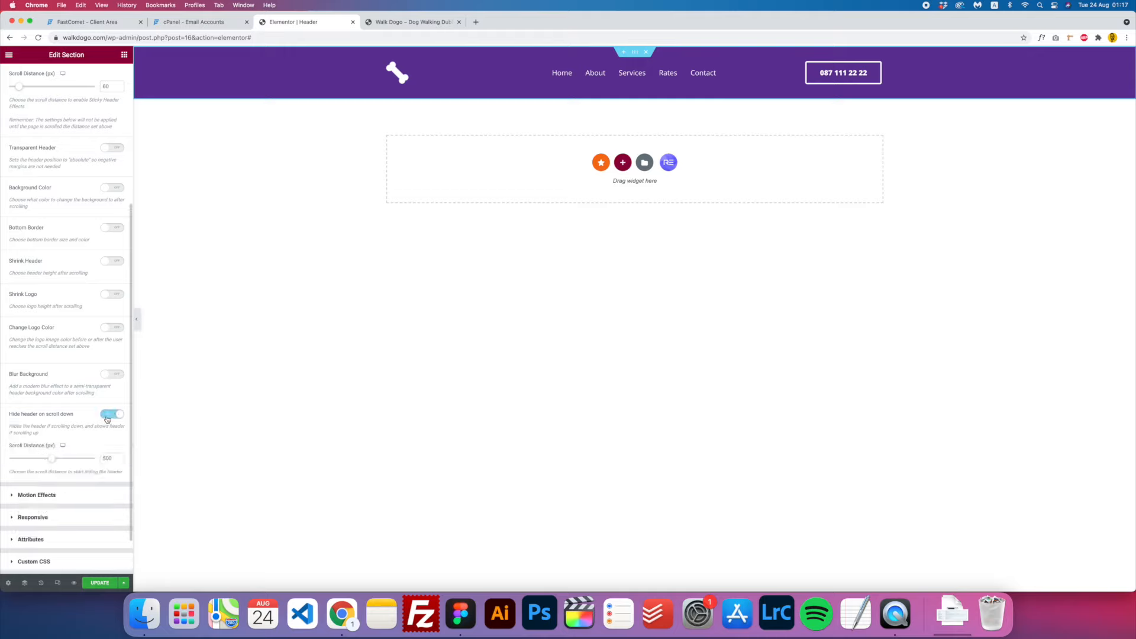
click(100, 583)
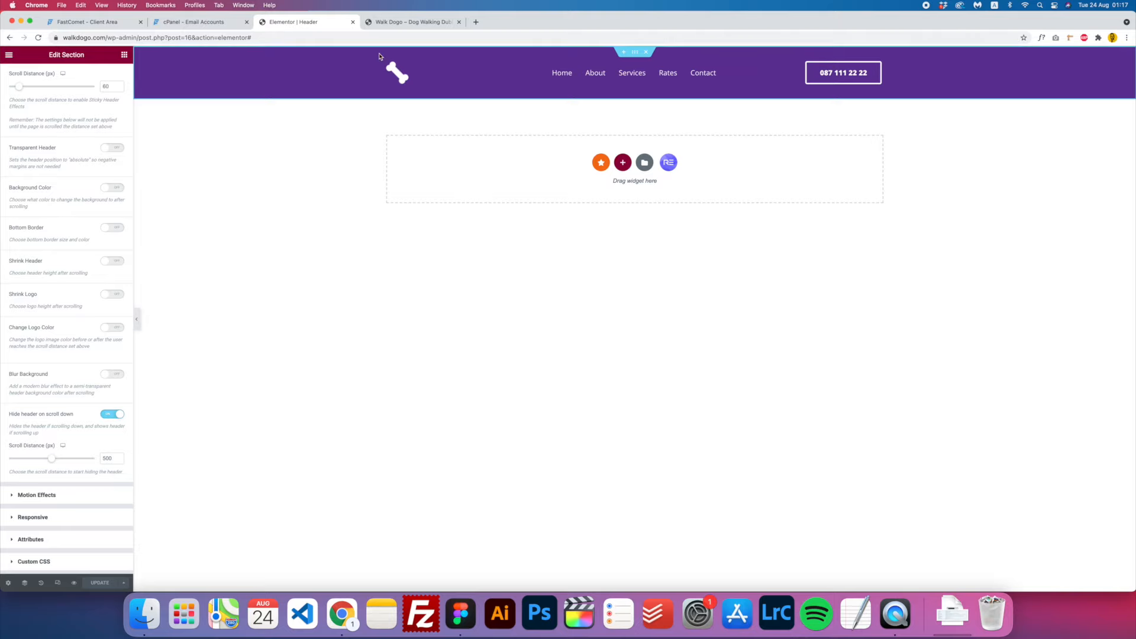
click(408, 22)
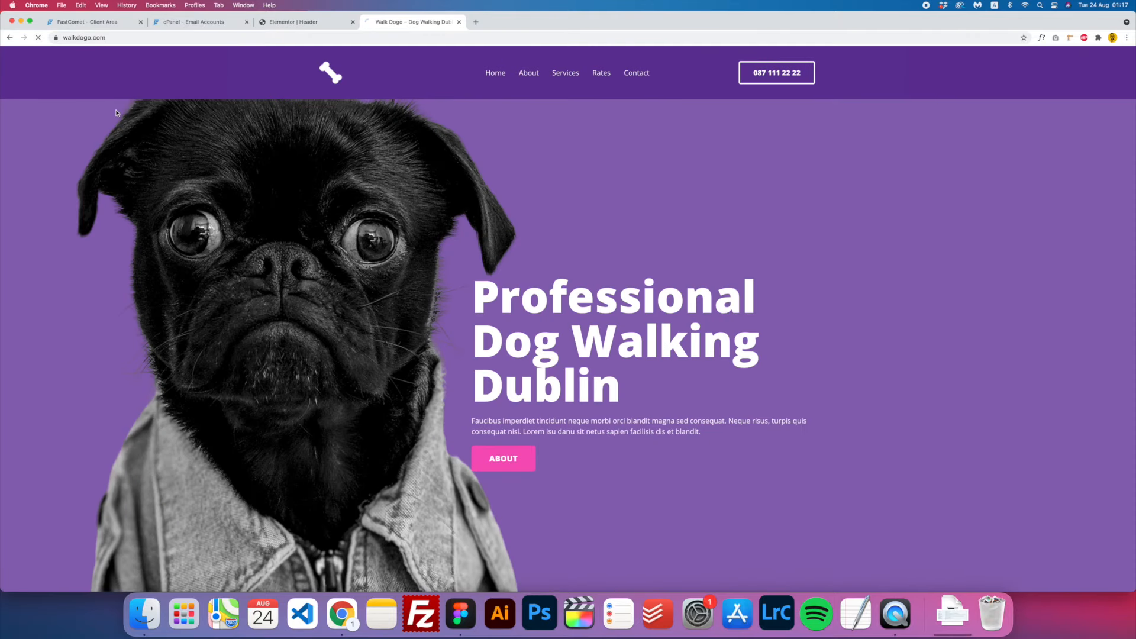
- Scroll the live site down and up to confirm the header hides and reappears, then return to the Header editor
scroll(506, 265, down, 8)
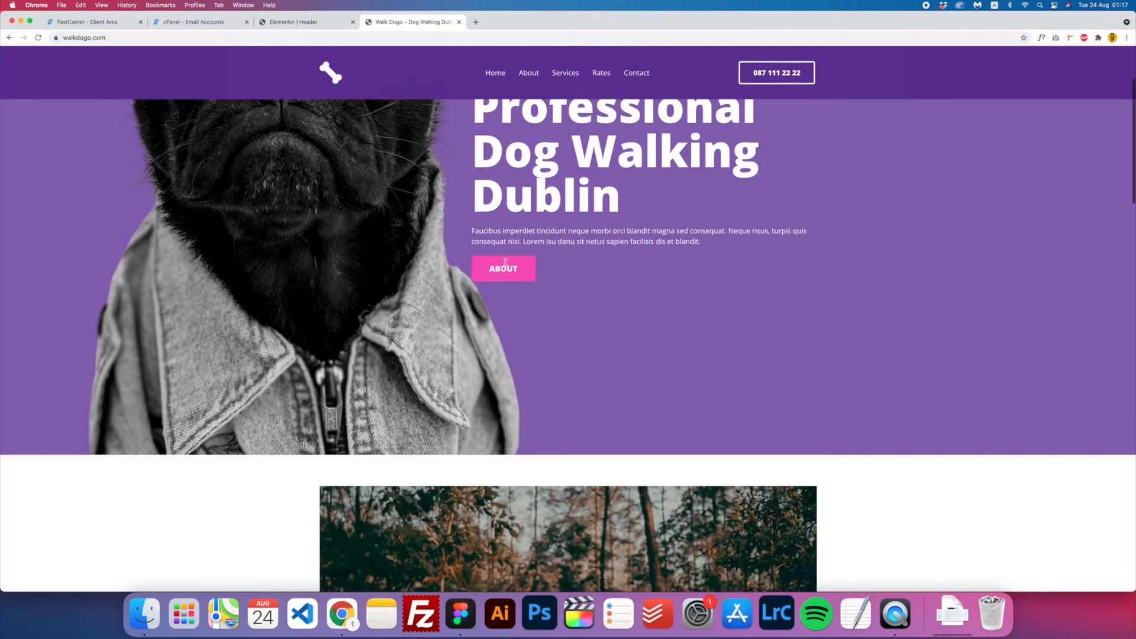
scroll(505, 262, up, 6)
scroll(505, 261, down, 12)
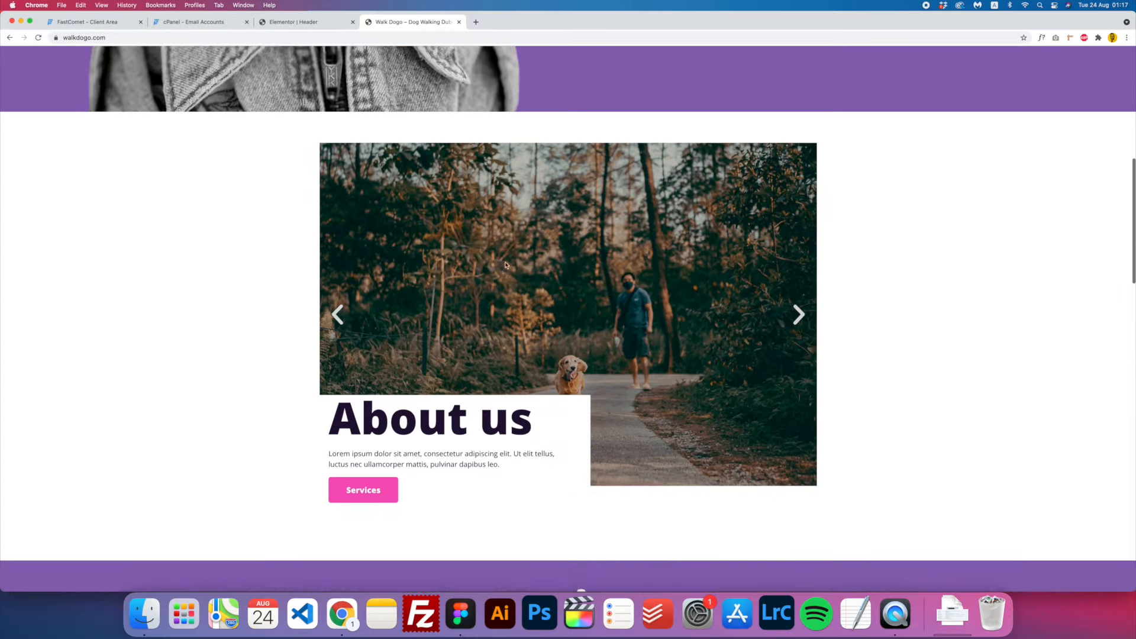
scroll(505, 263, up, 5)
scroll(506, 264, down, 3)
scroll(506, 264, down, 9)
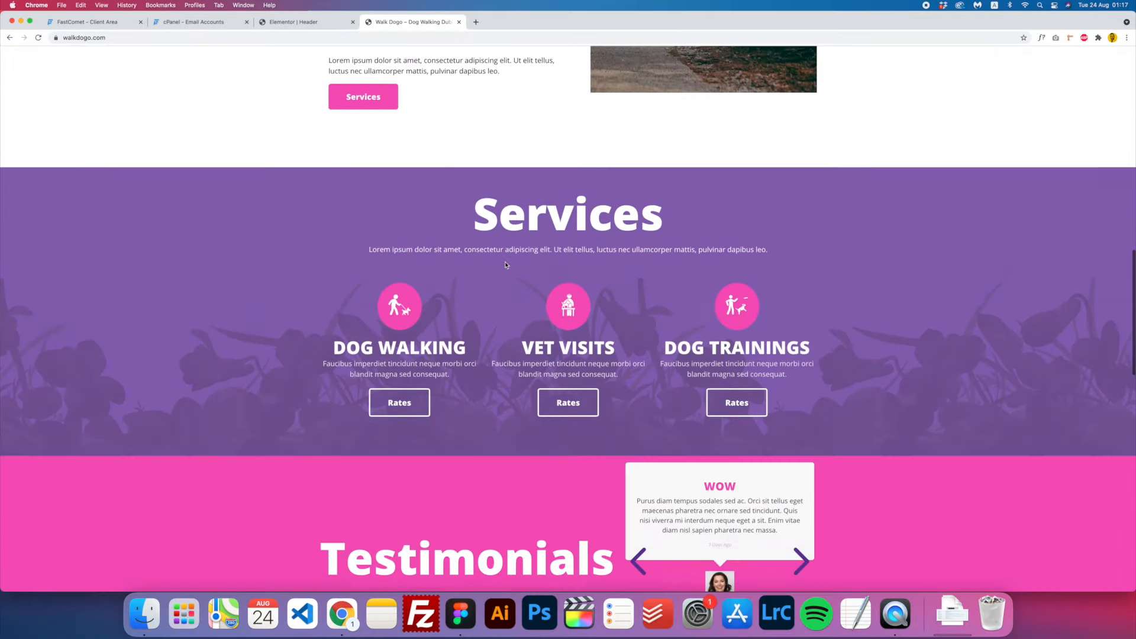
scroll(504, 262, up, 5)
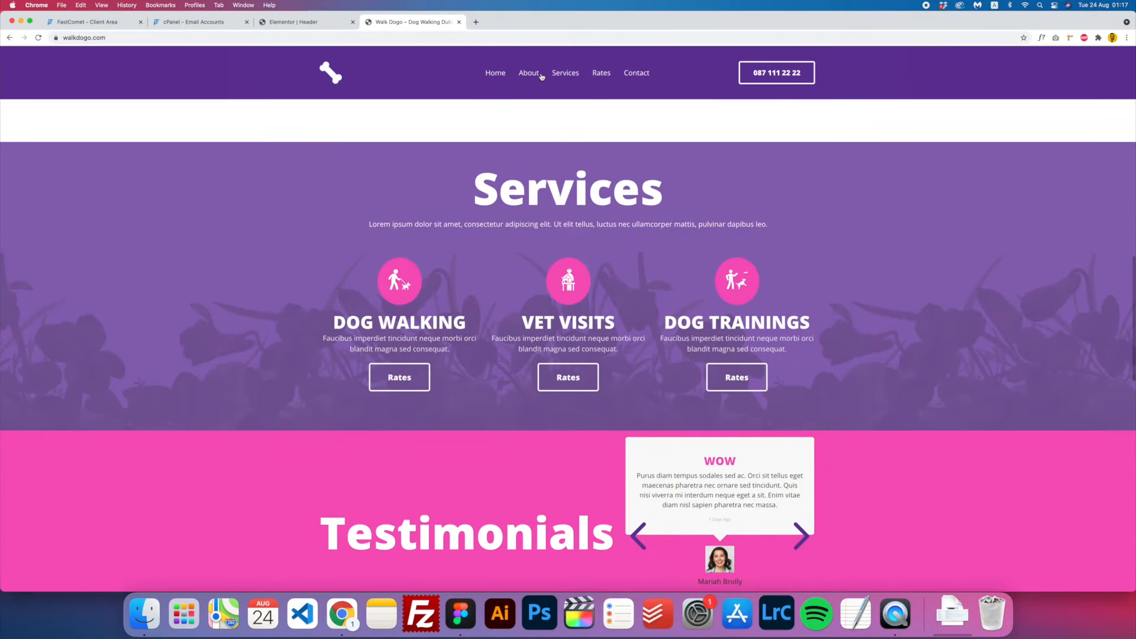
scroll(422, 160, down, 10)
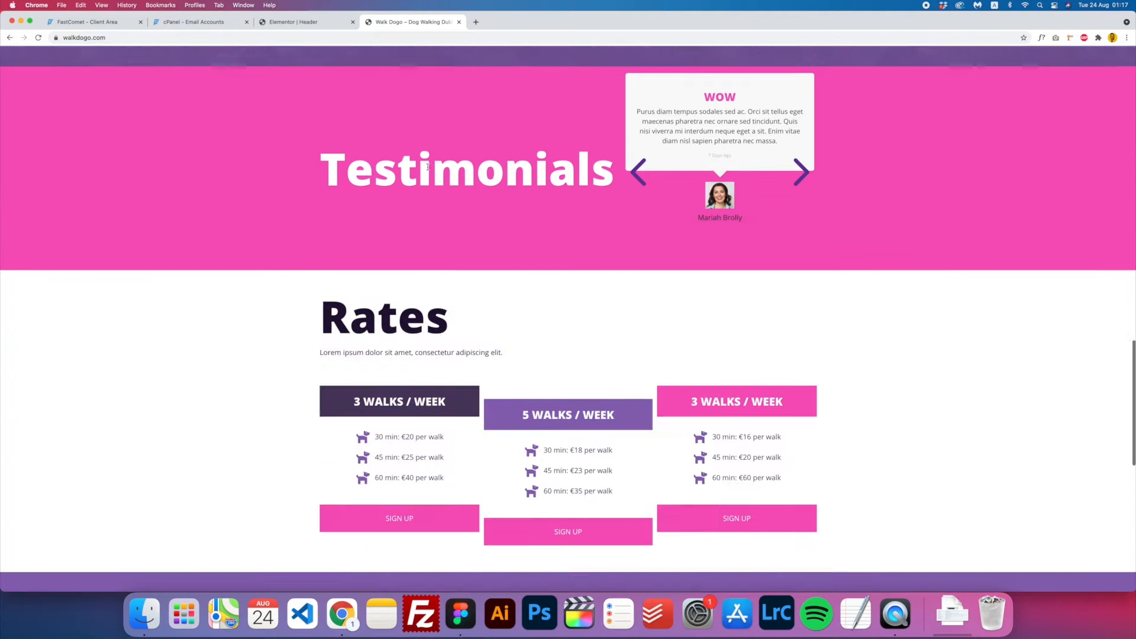
scroll(484, 130, up, 8)
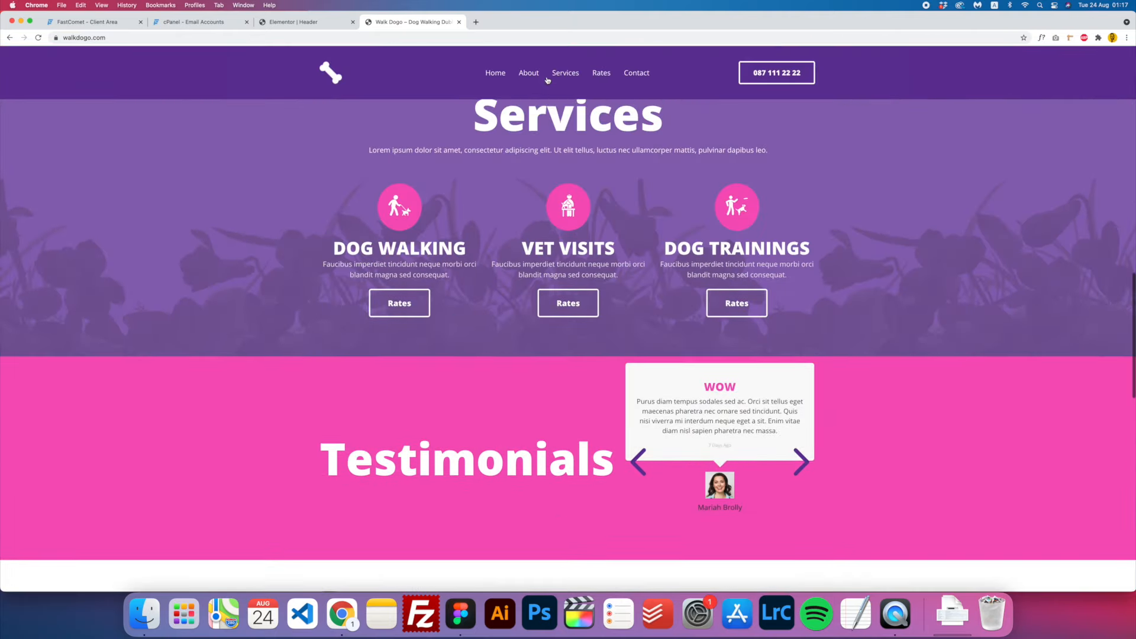
click(296, 22)
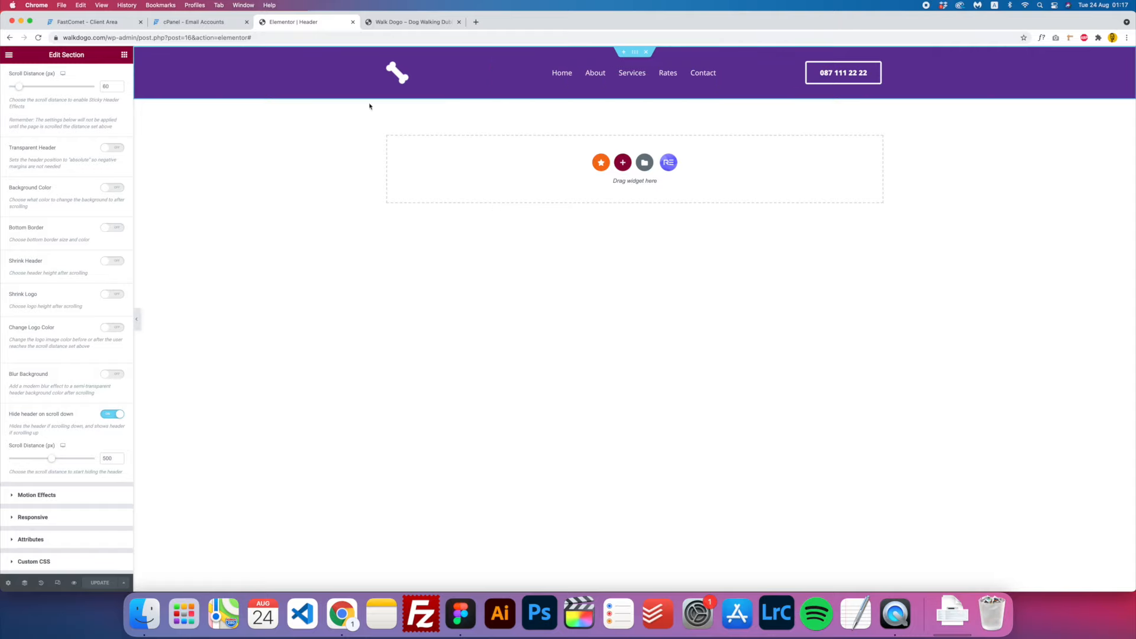
- Set the header Nav Menu's hover text colour to the Accent global colour
click(125, 54)
click(667, 72)
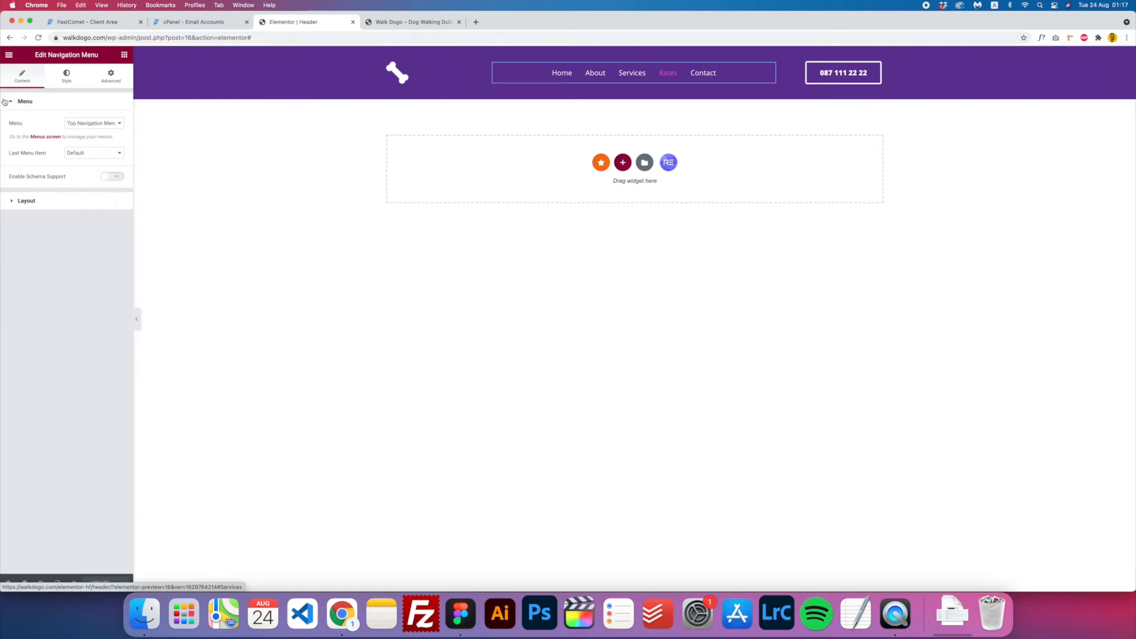
click(66, 75)
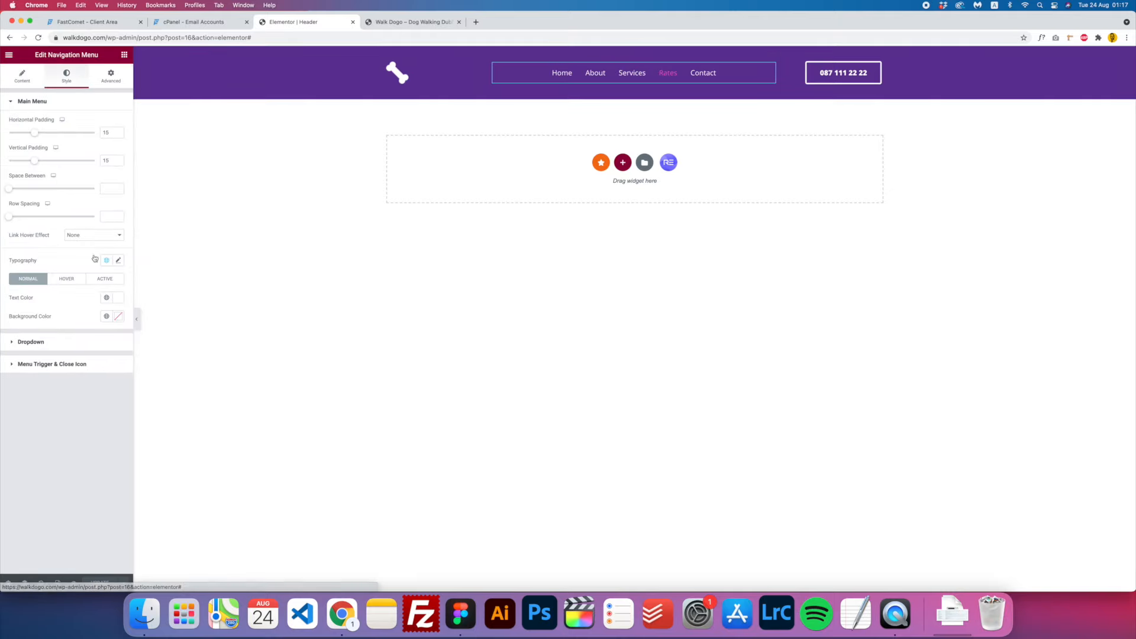
click(68, 283)
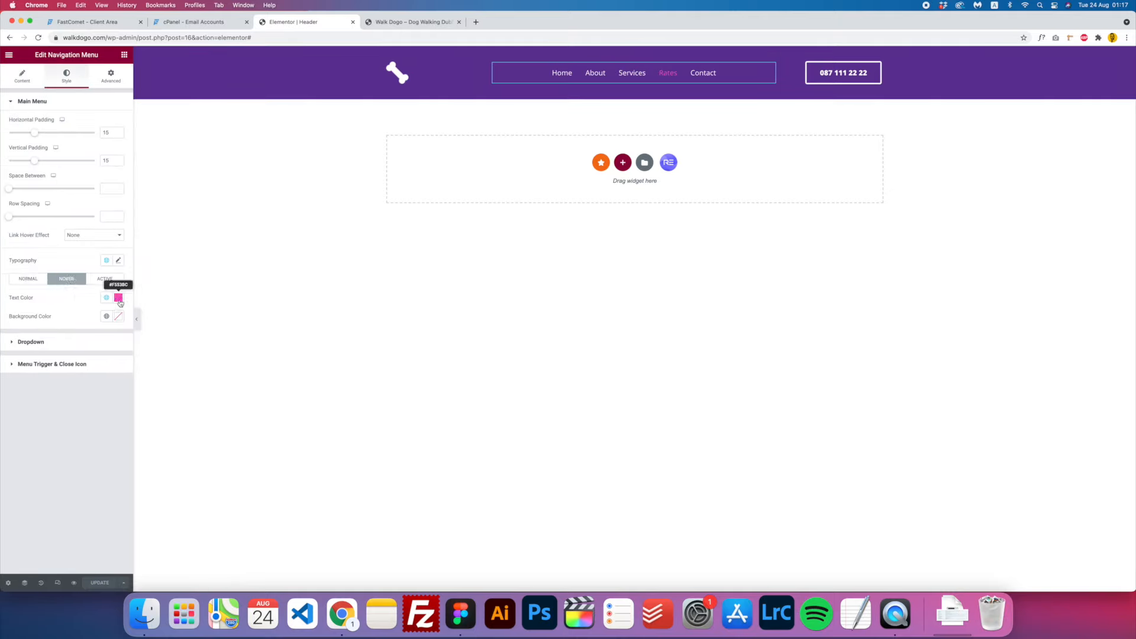
click(118, 298)
click(123, 297)
click(110, 298)
click(34, 386)
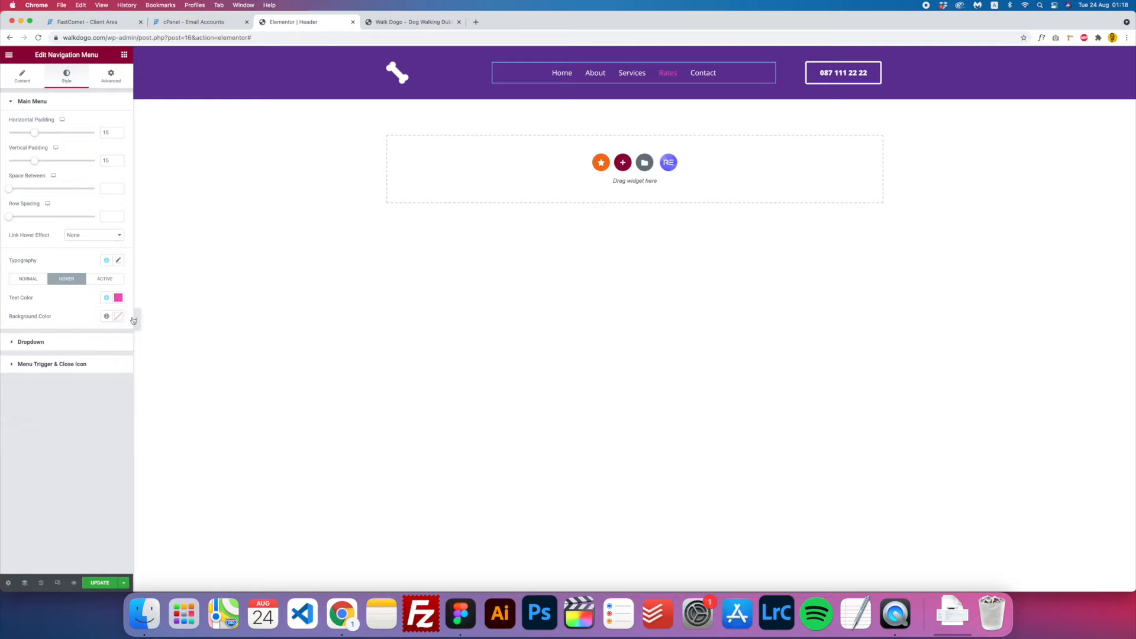
- Set the menu typography weight to 600 and the link hover effect to Text
click(119, 261)
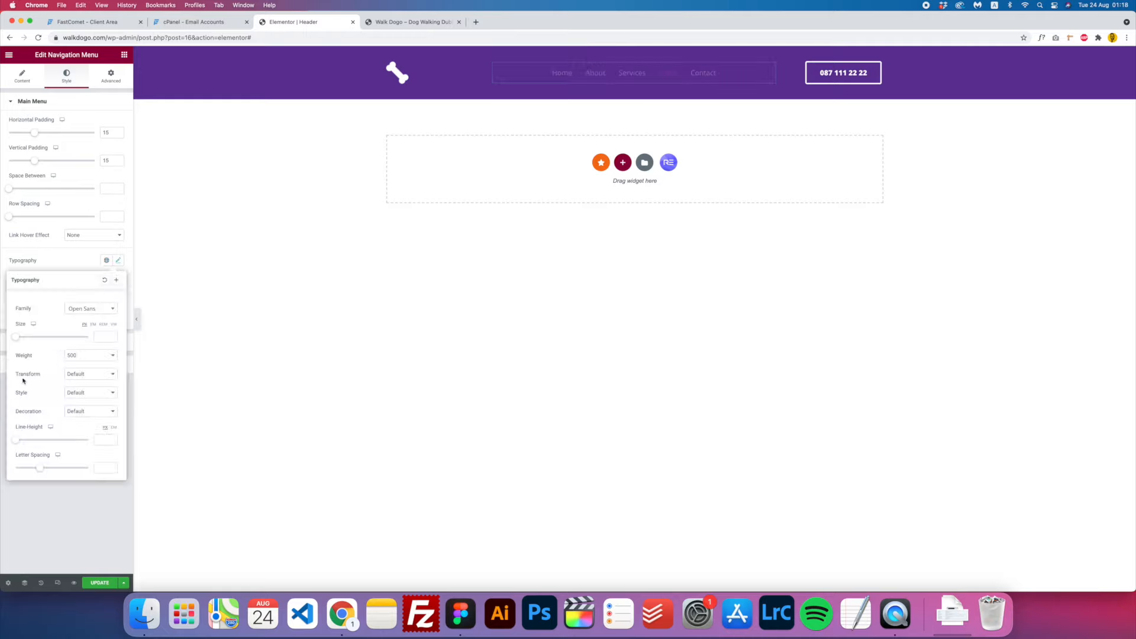
click(89, 357)
click(89, 392)
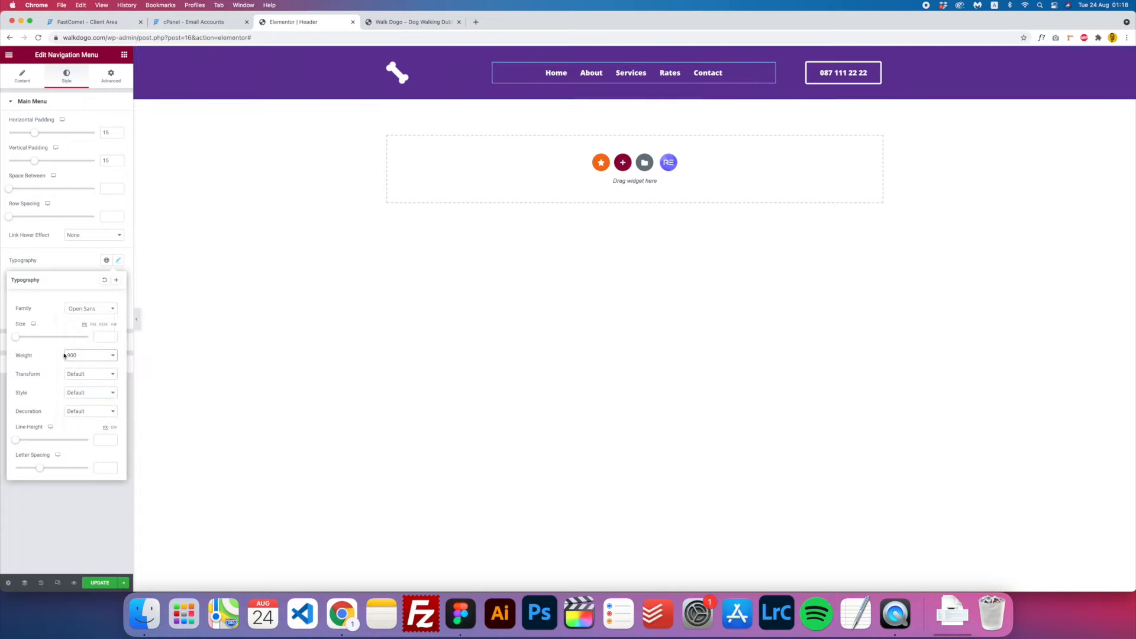
click(91, 358)
click(80, 325)
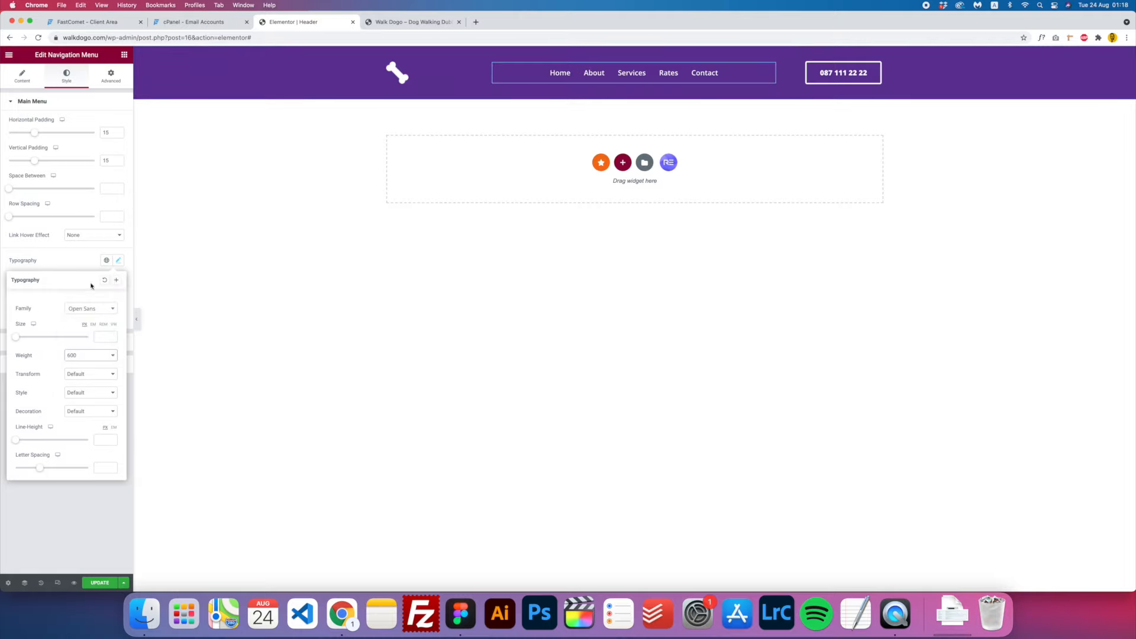
click(120, 262)
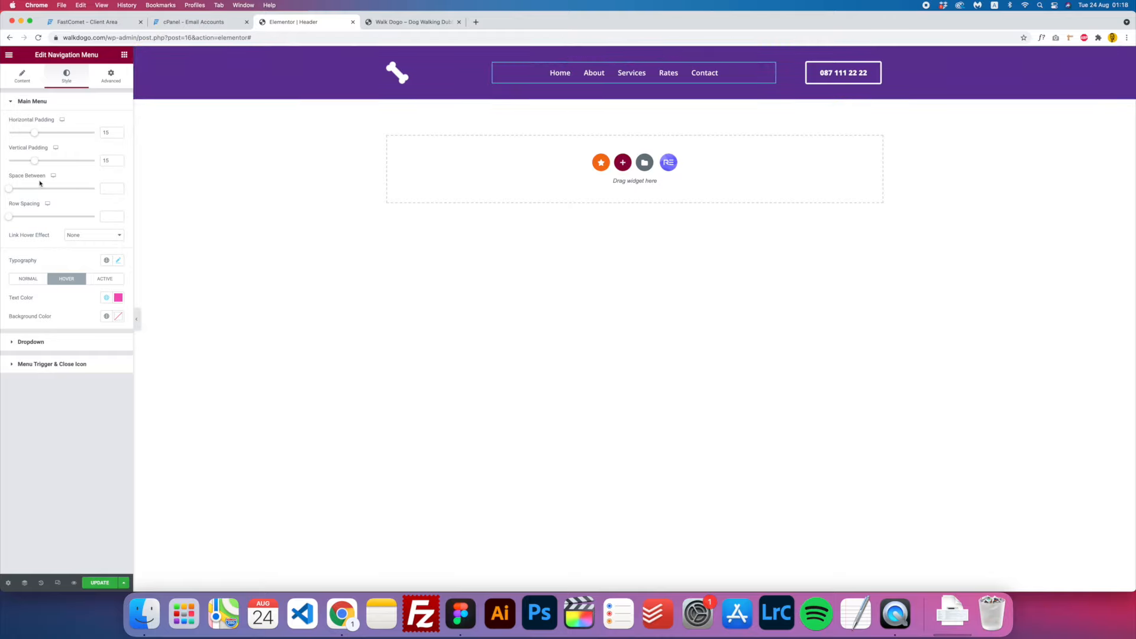
click(104, 239)
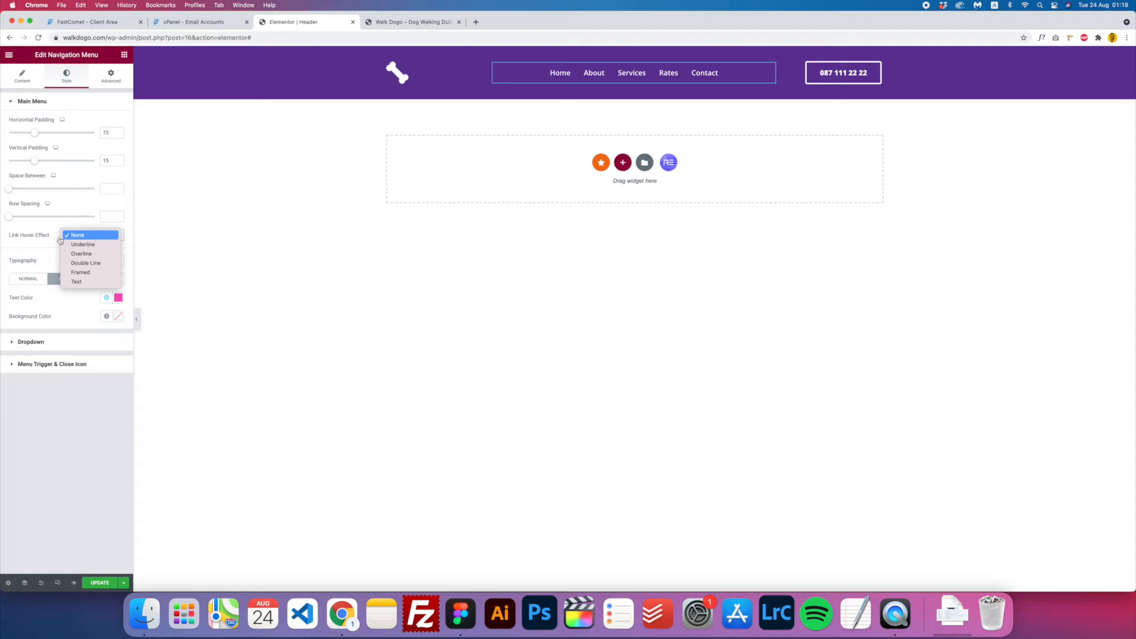
click(83, 281)
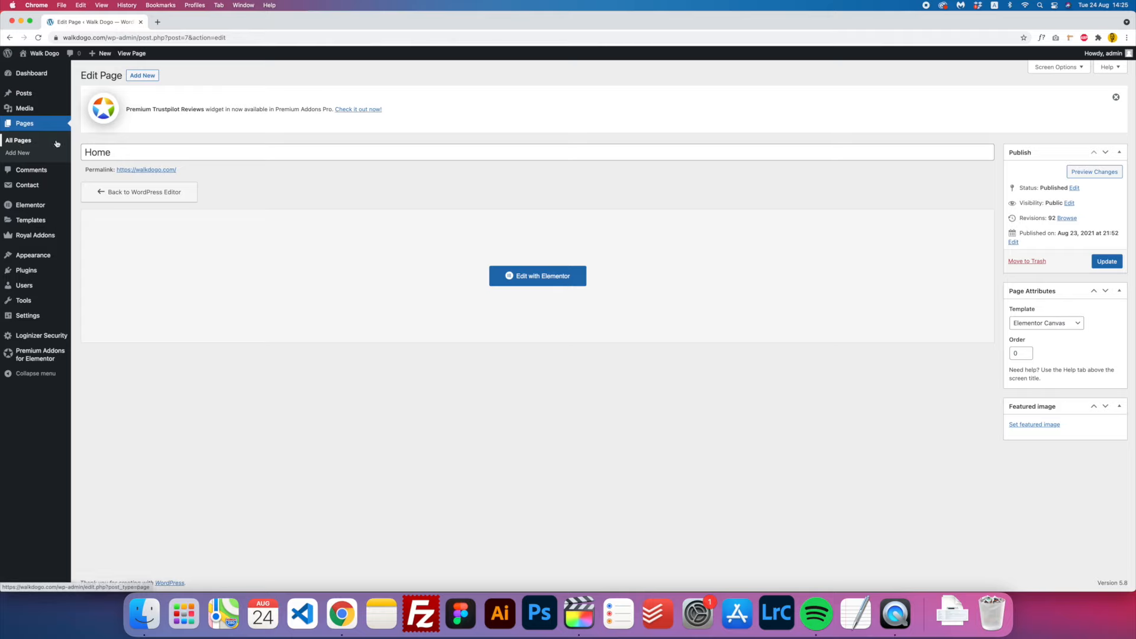
- Open the Home page in Elementor and delete the empty section below the purple hero
click(539, 283)
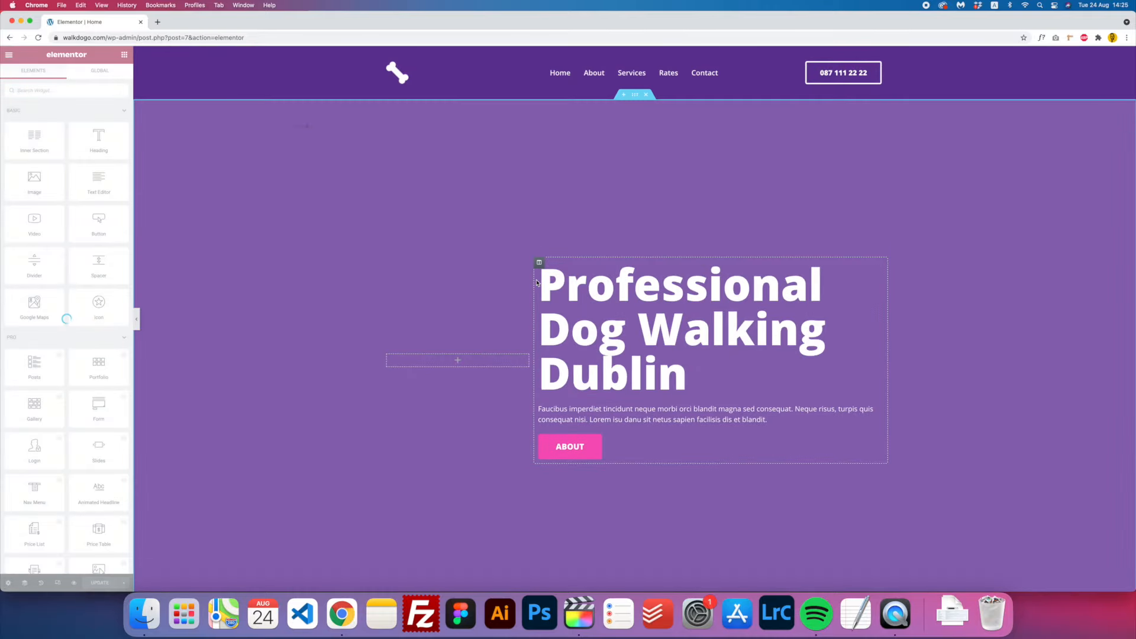
scroll(592, 232, down, 6)
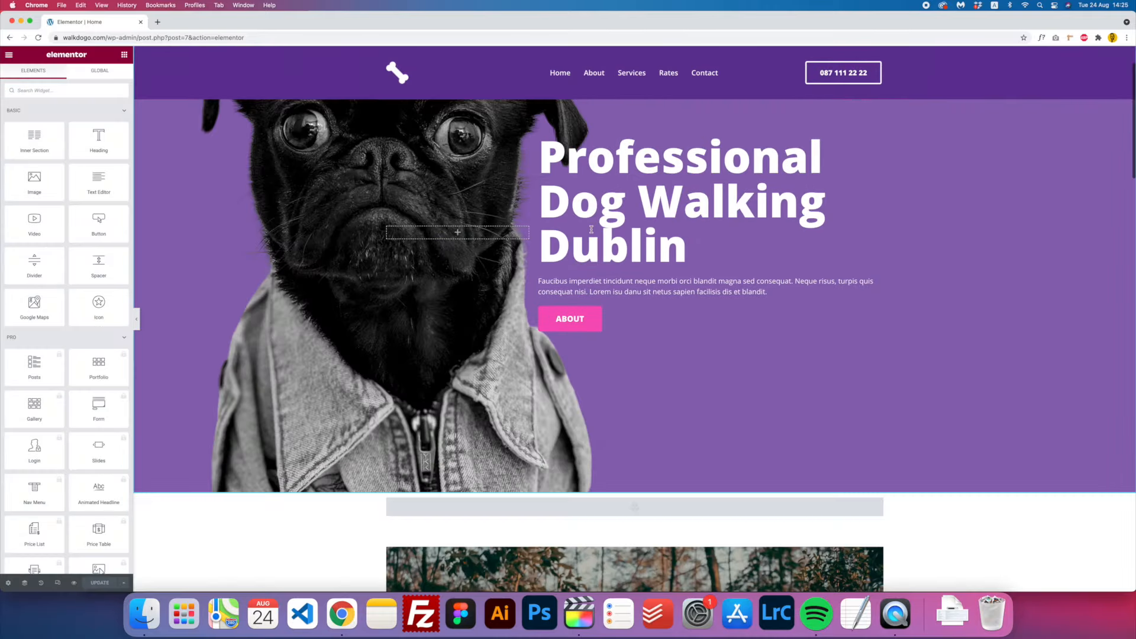
scroll(592, 232, down, 1)
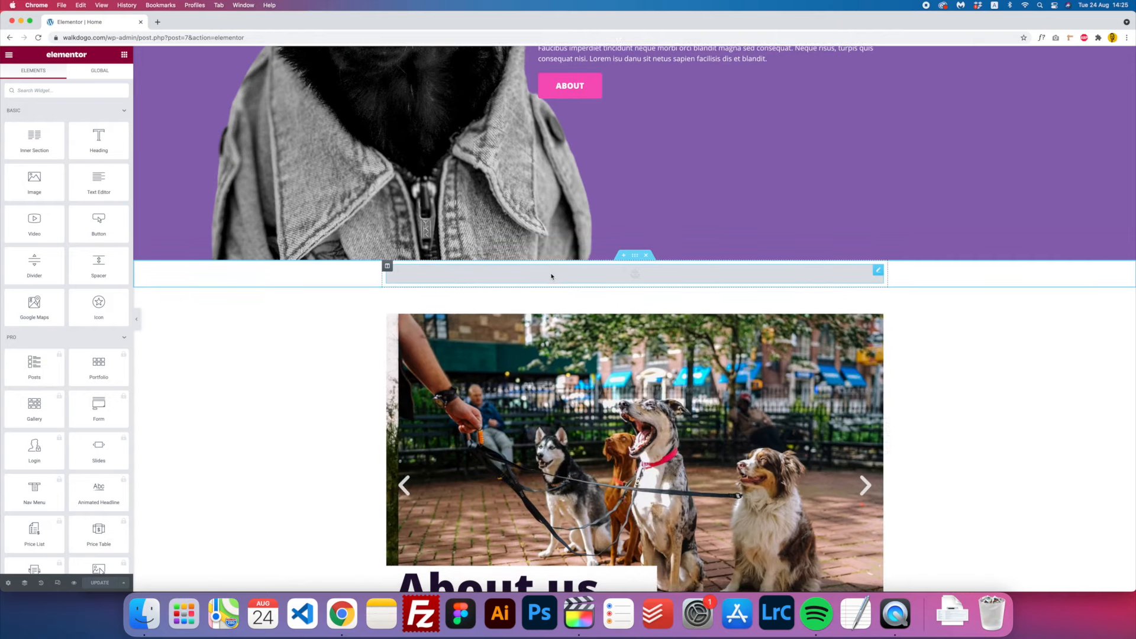
scroll(551, 276, down, 1)
scroll(551, 276, up, 7)
scroll(553, 273, down, 7)
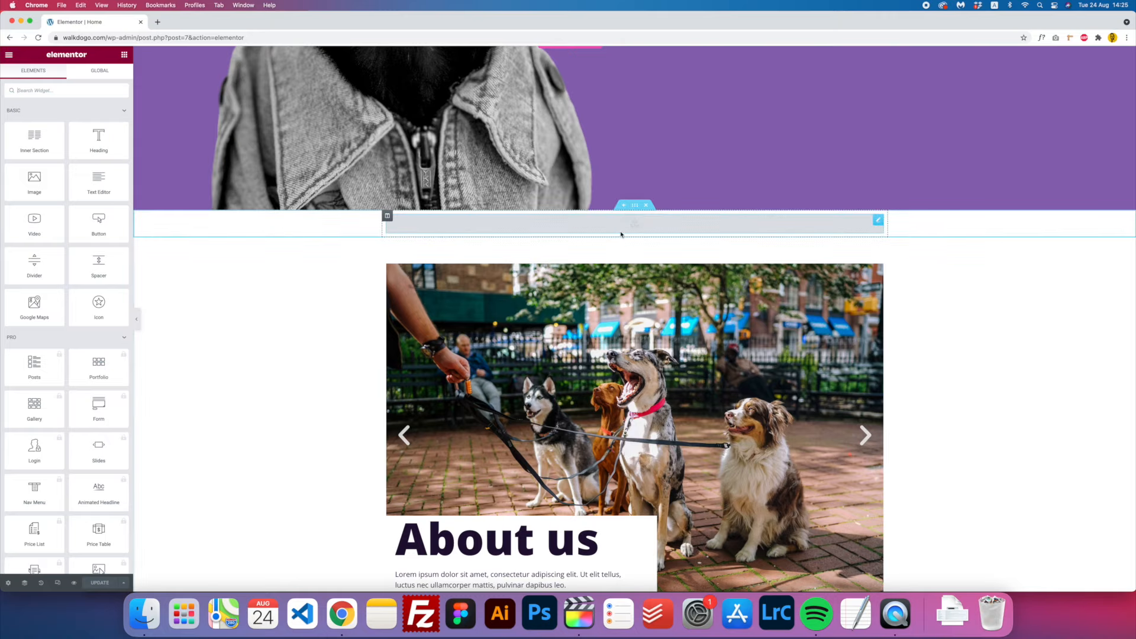
click(646, 205)
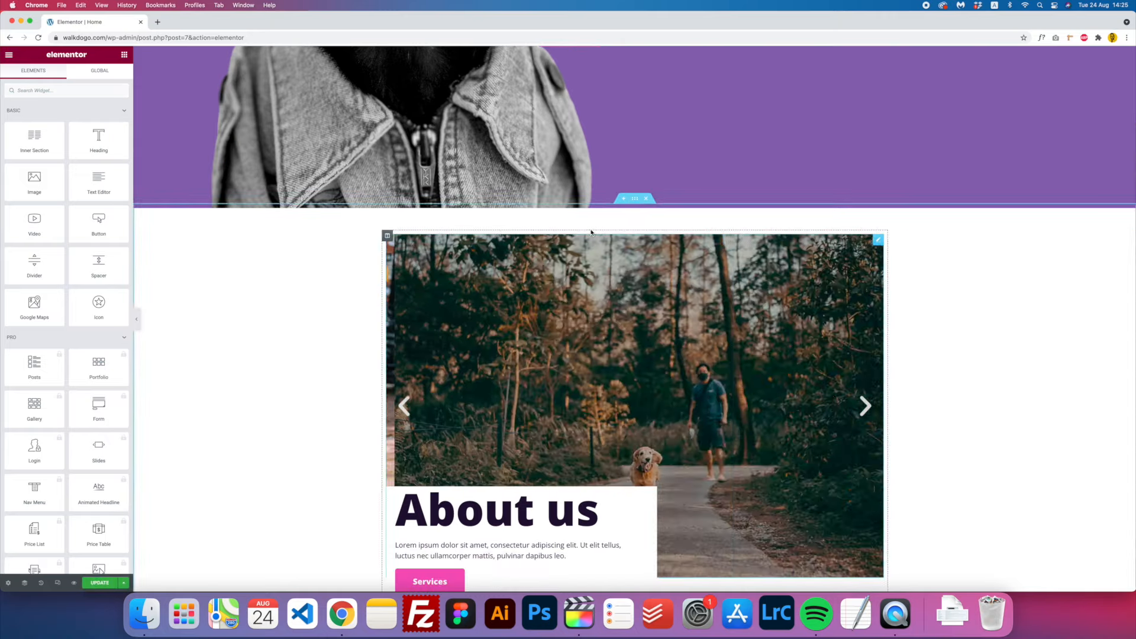
scroll(633, 237, up, 7)
scroll(627, 308, down, 5)
scroll(627, 310, down, 3)
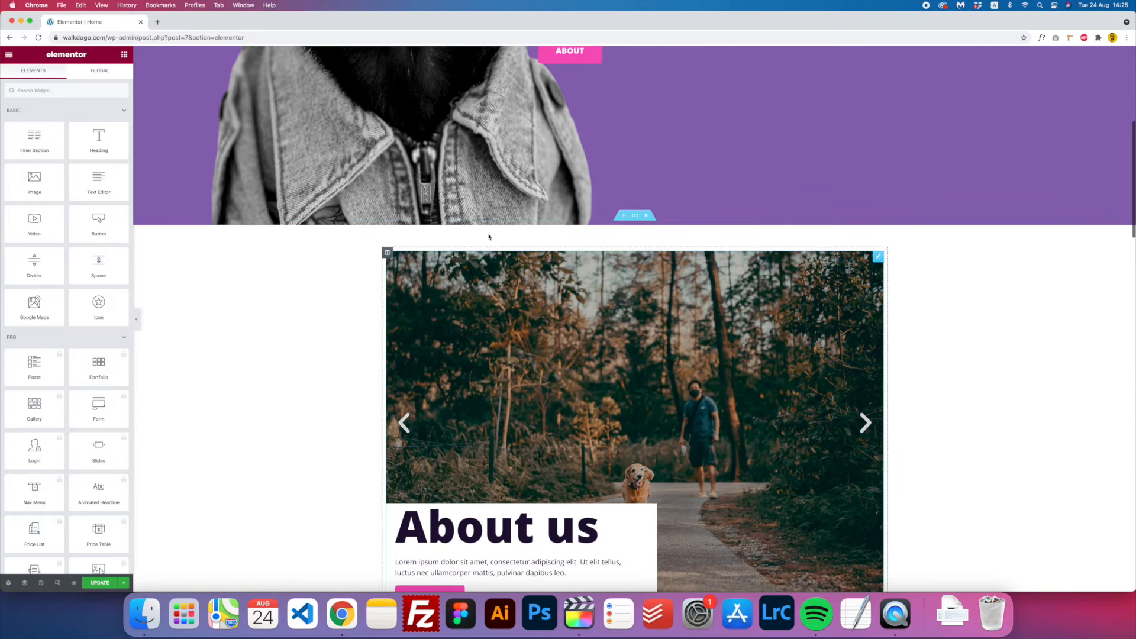
- Add a one-column section above the About us slider and drop a Menu Anchor into it
click(623, 216)
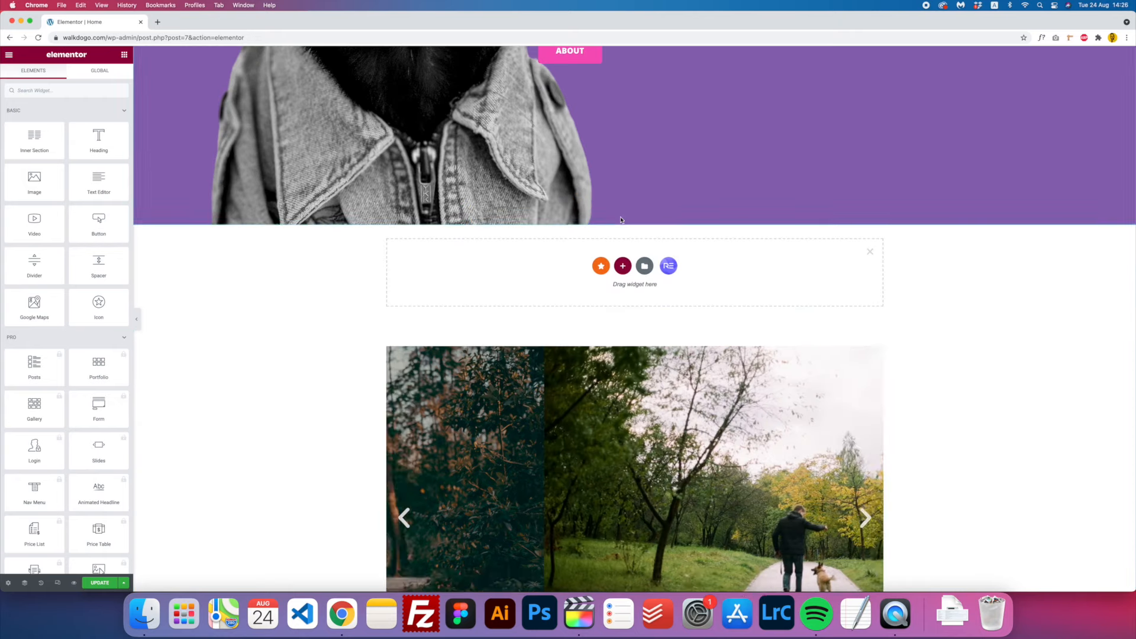
click(623, 268)
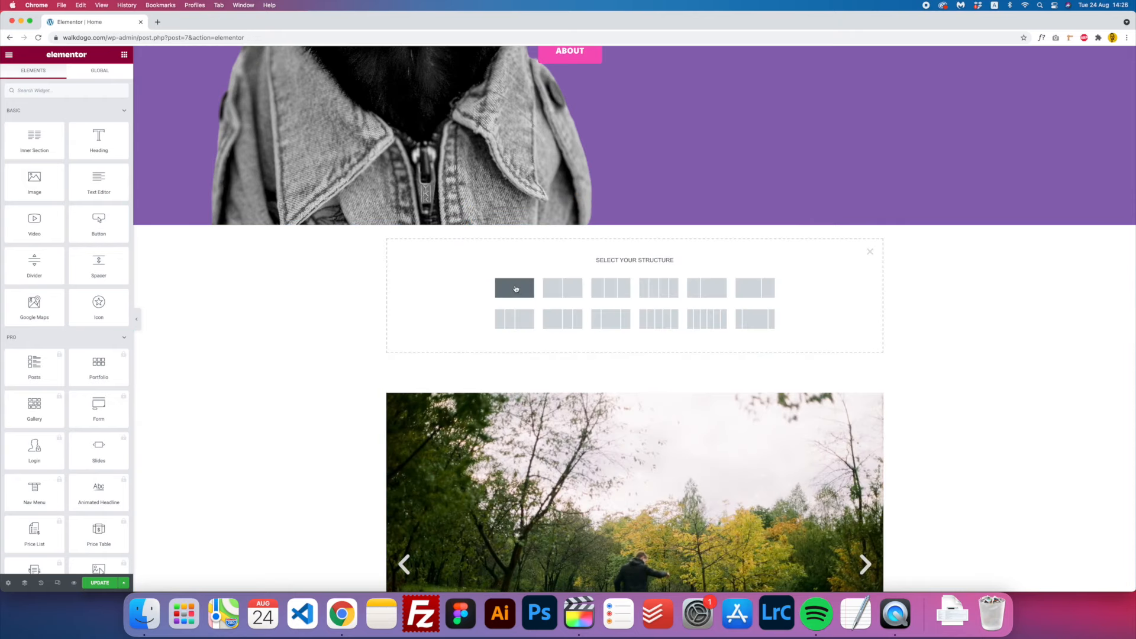
click(515, 289)
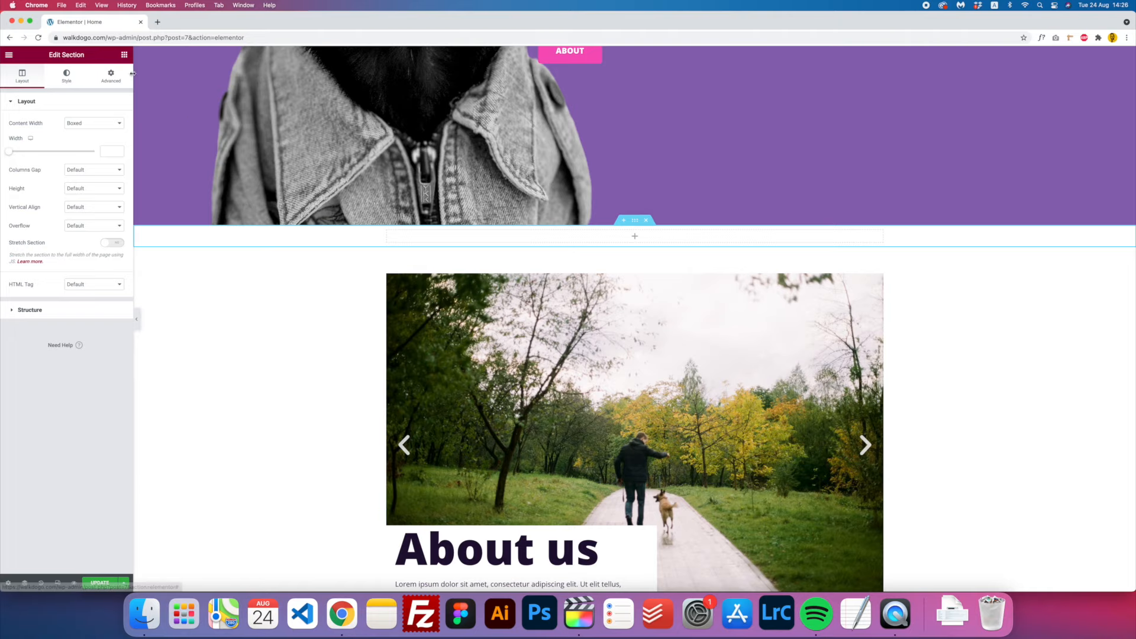
click(634, 238)
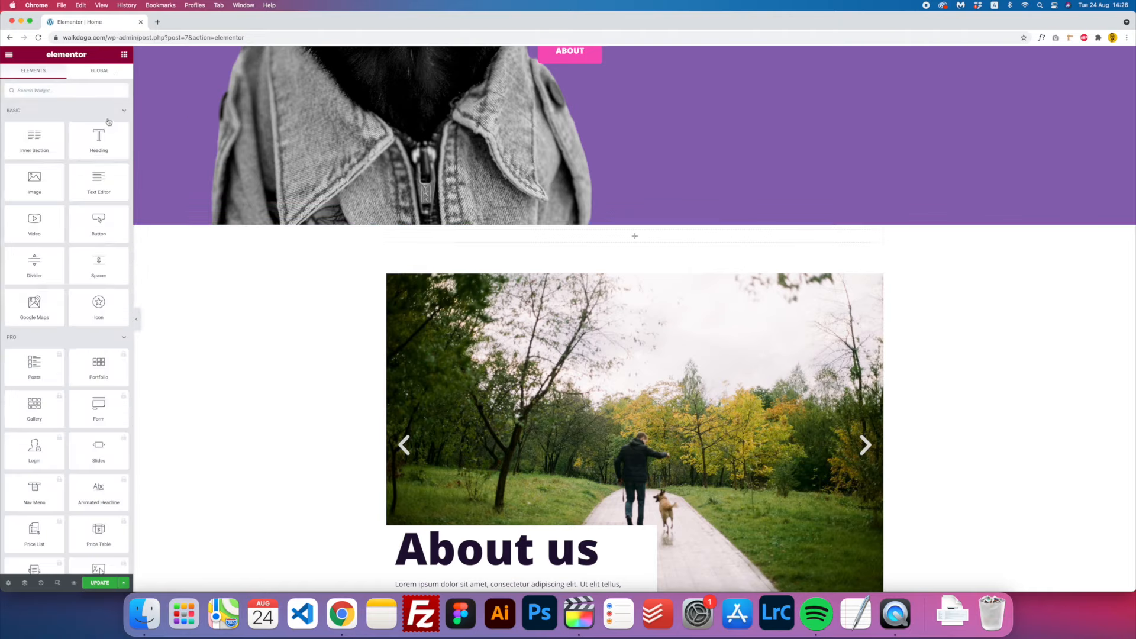
text(menu anch)
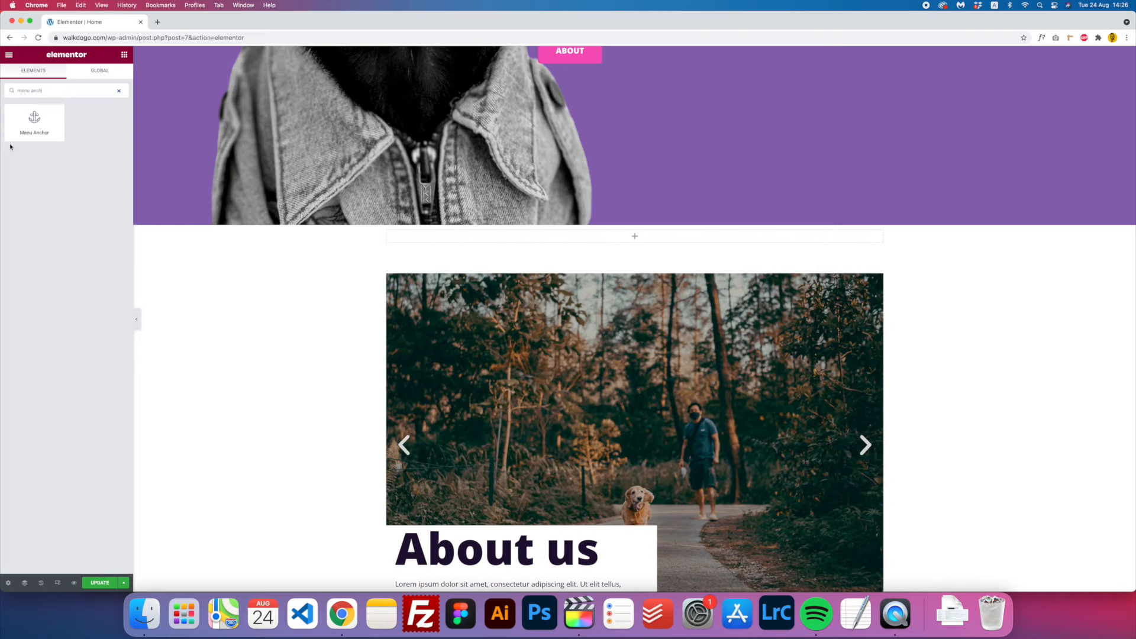
drag(29, 129, 628, 236)
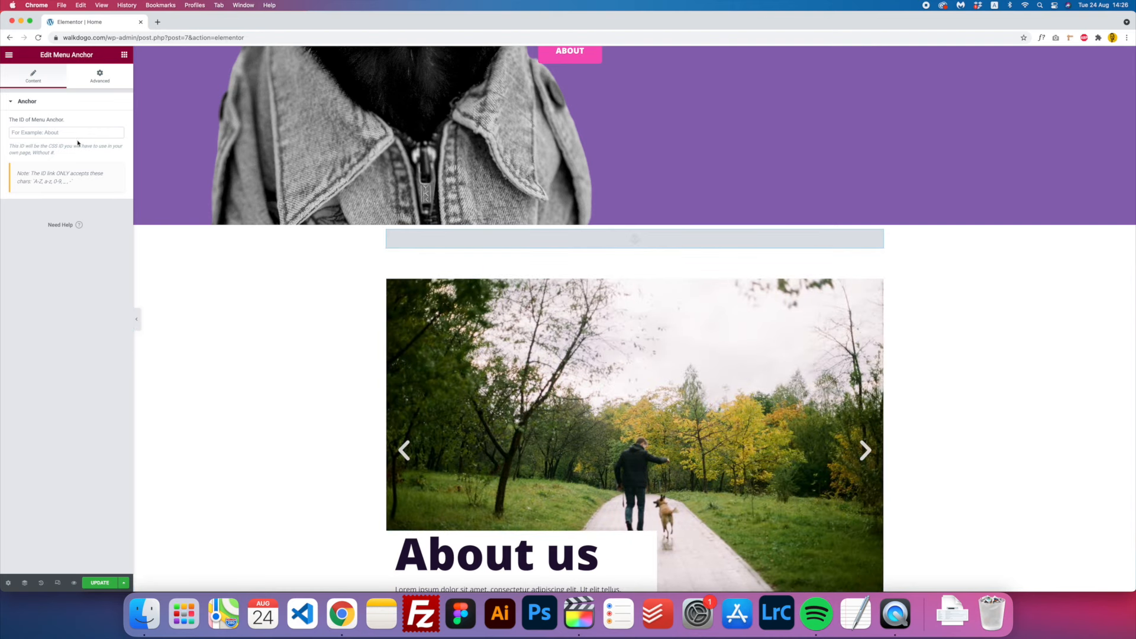
- Set the anchor's ID to About and test that the About nav link jumps there
click(81, 135)
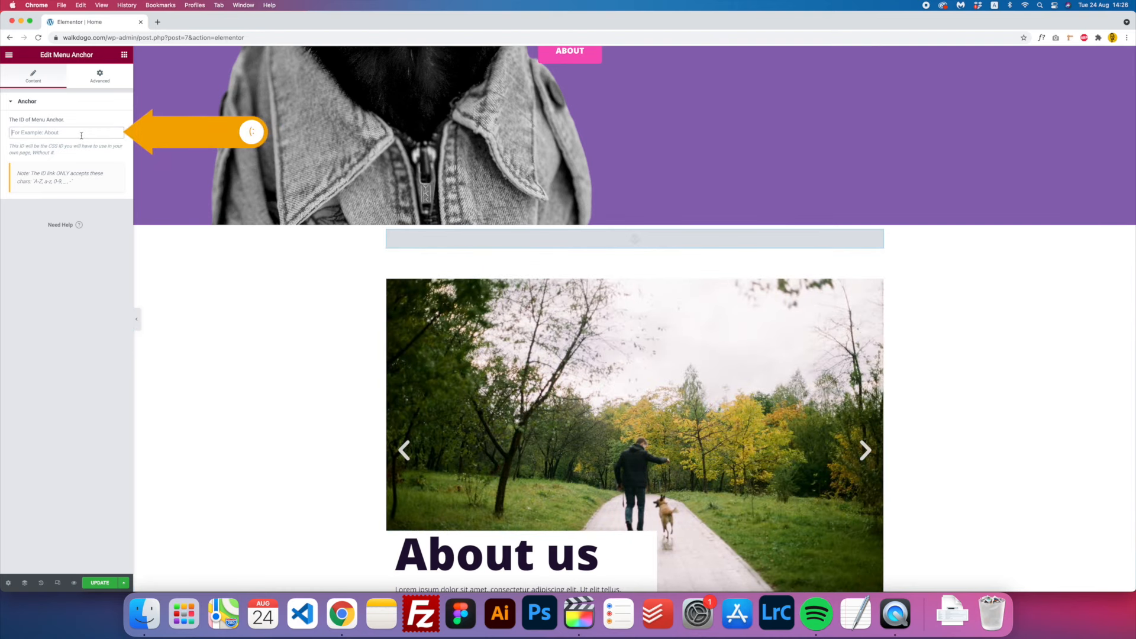
scroll(462, 464, down, 1)
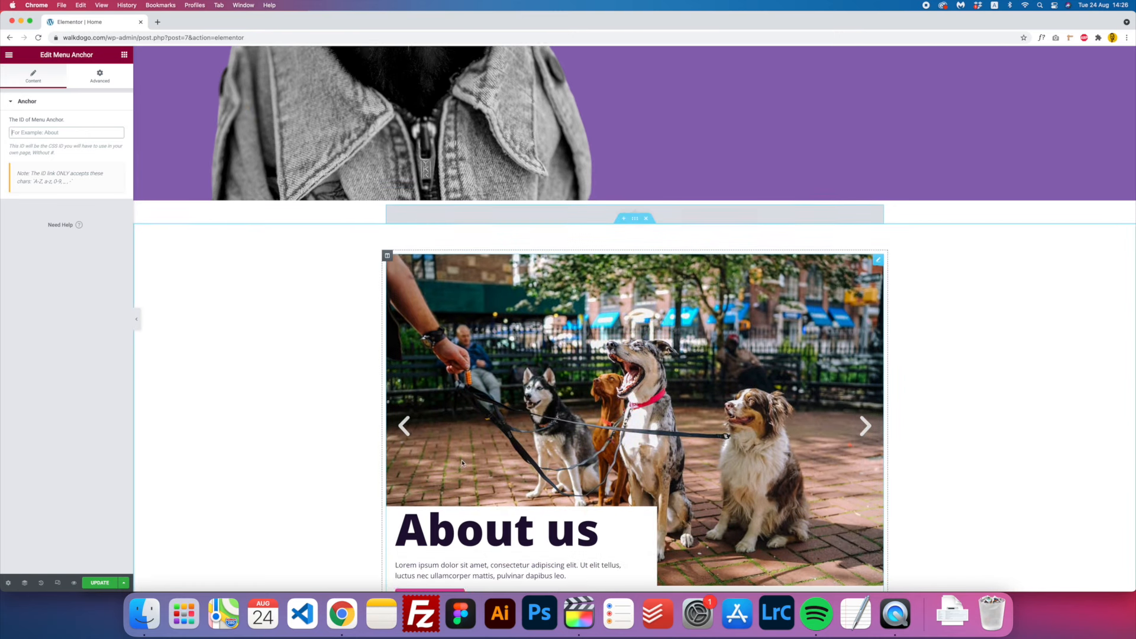
text(Abi)
text(ut)
key(BackSpace)
key(BackSpace)
key(BackSpace)
text(out)
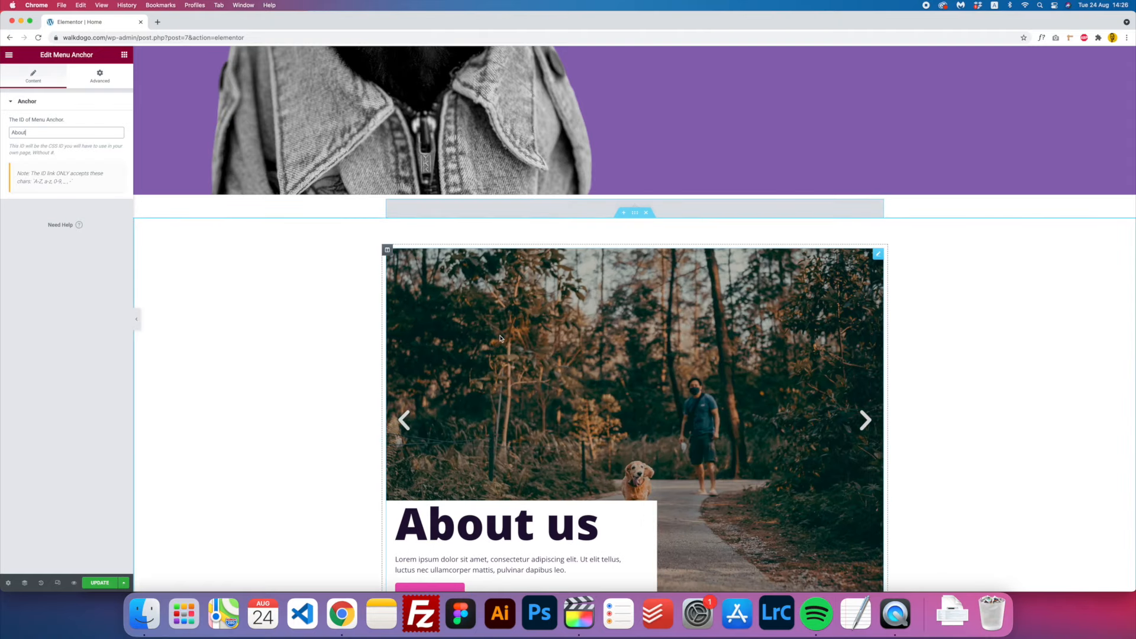
scroll(688, 171, up, 10)
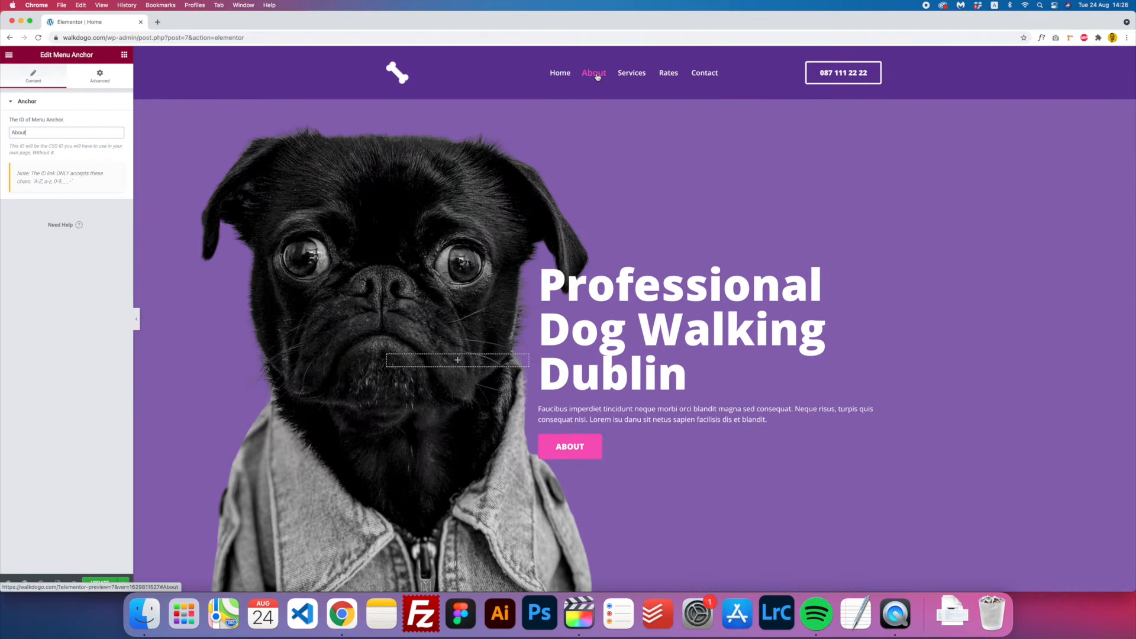
click(595, 74)
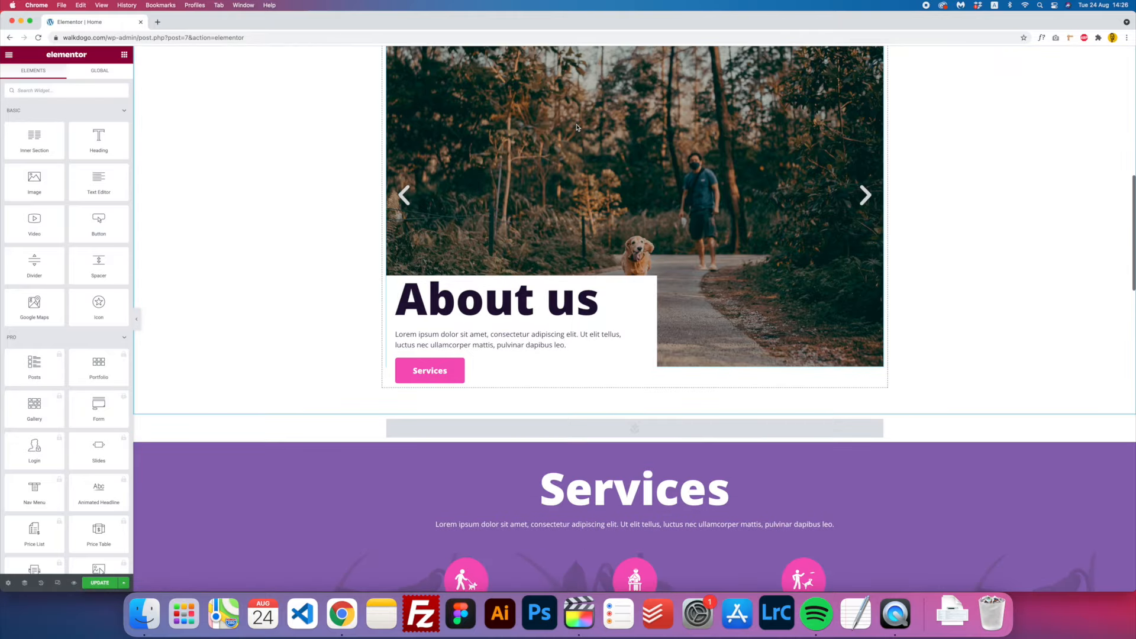
- Insert an empty section above Services and search the widgets for 'menu a'
scroll(578, 142, up, 10)
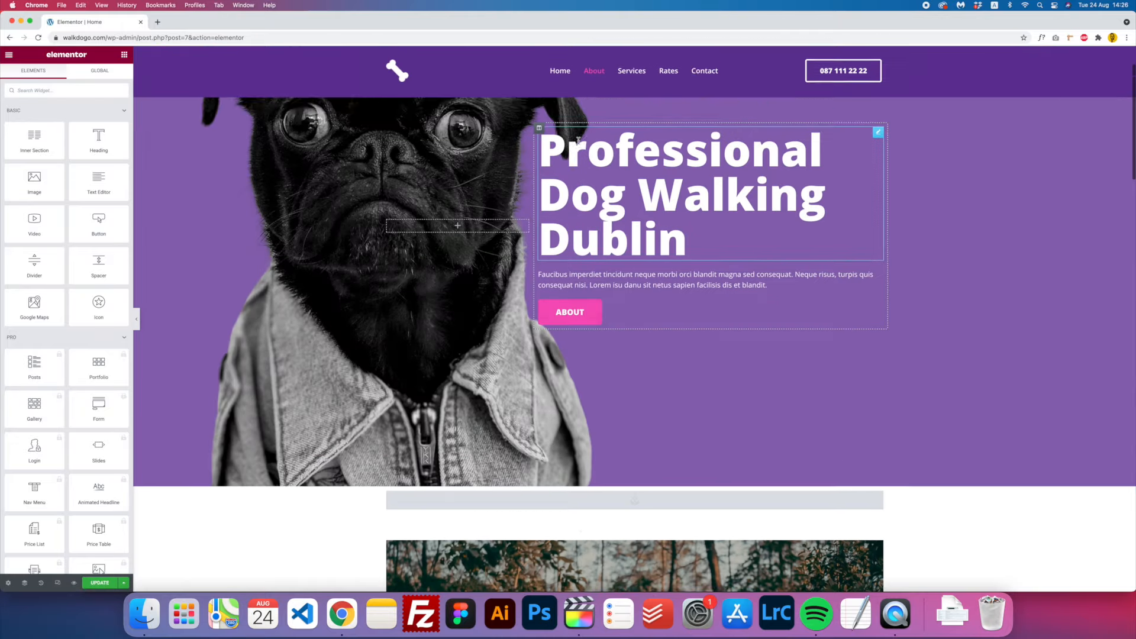
scroll(578, 143, down, 10)
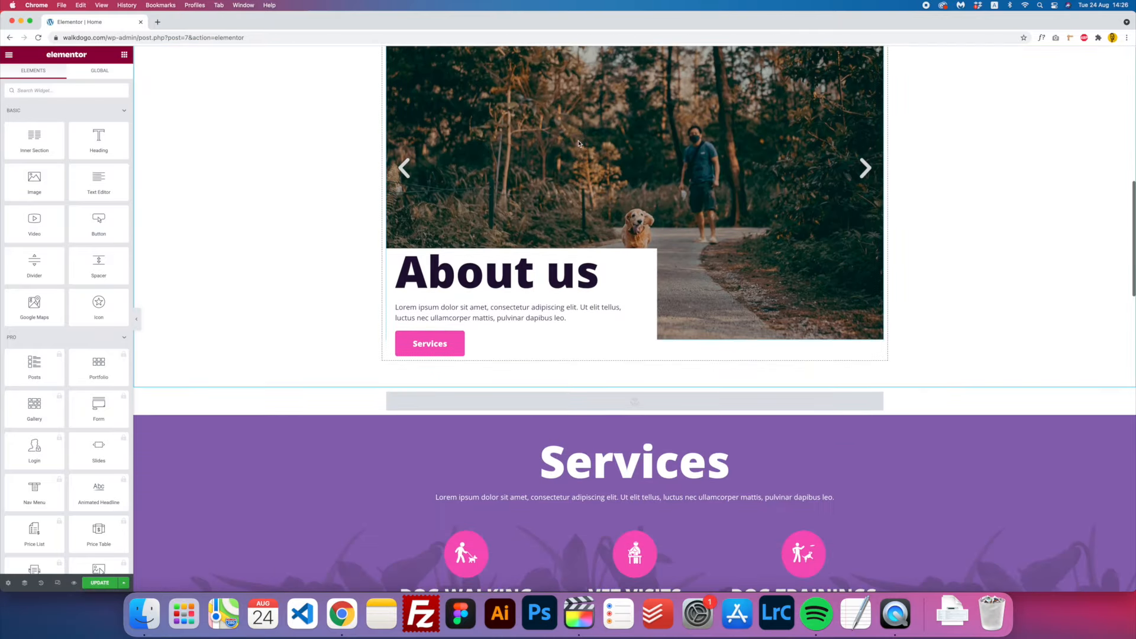
scroll(578, 144, down, 5)
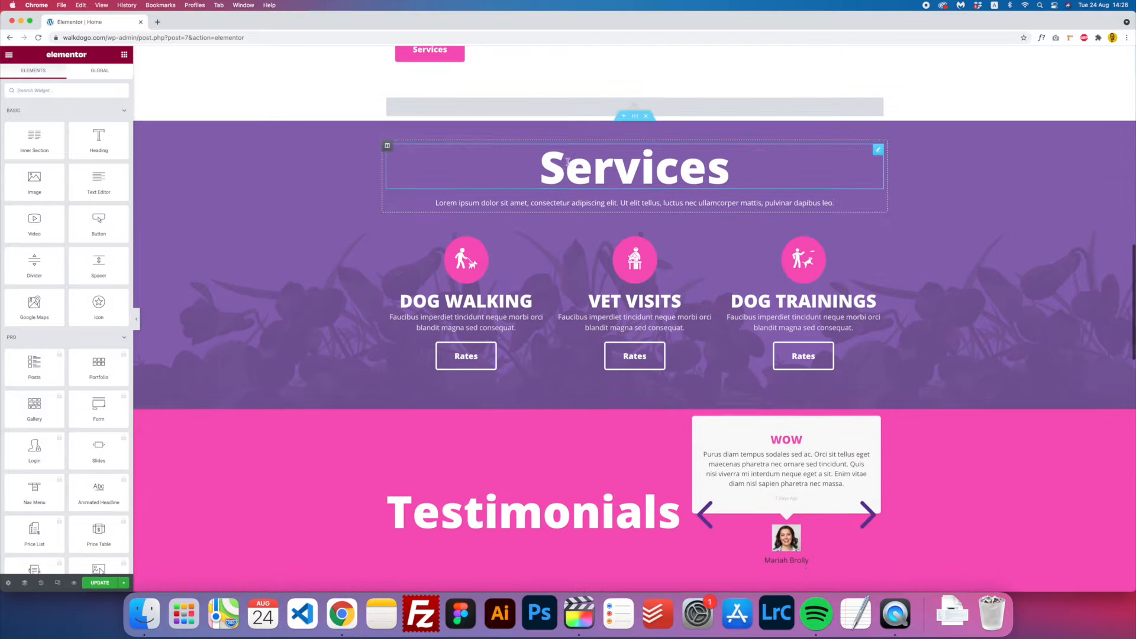
scroll(567, 161, up, 4)
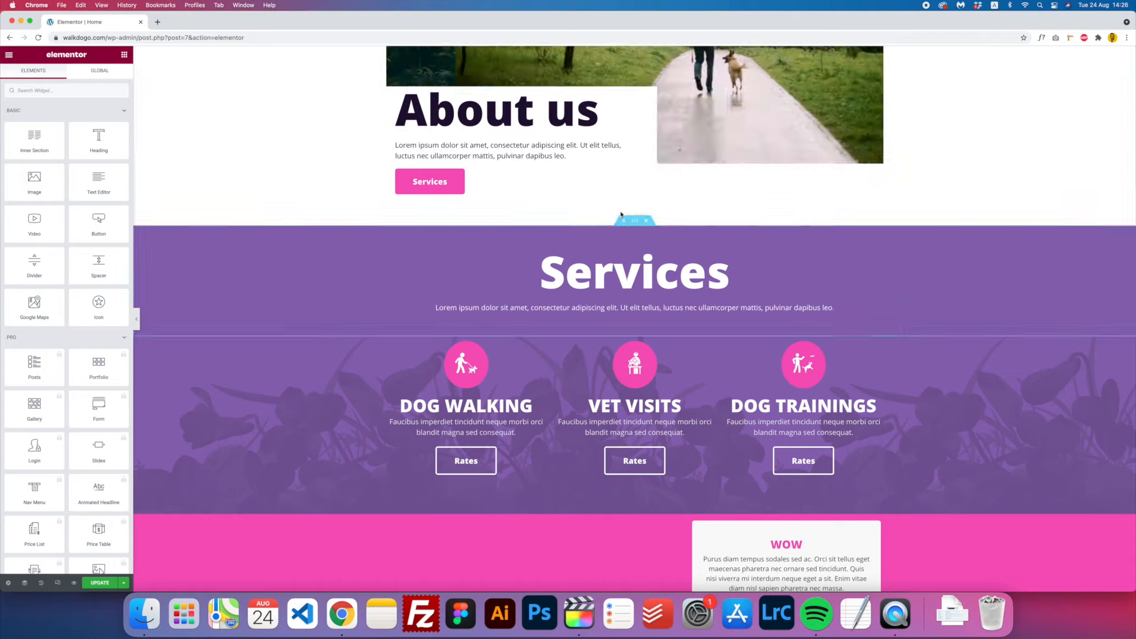
click(623, 222)
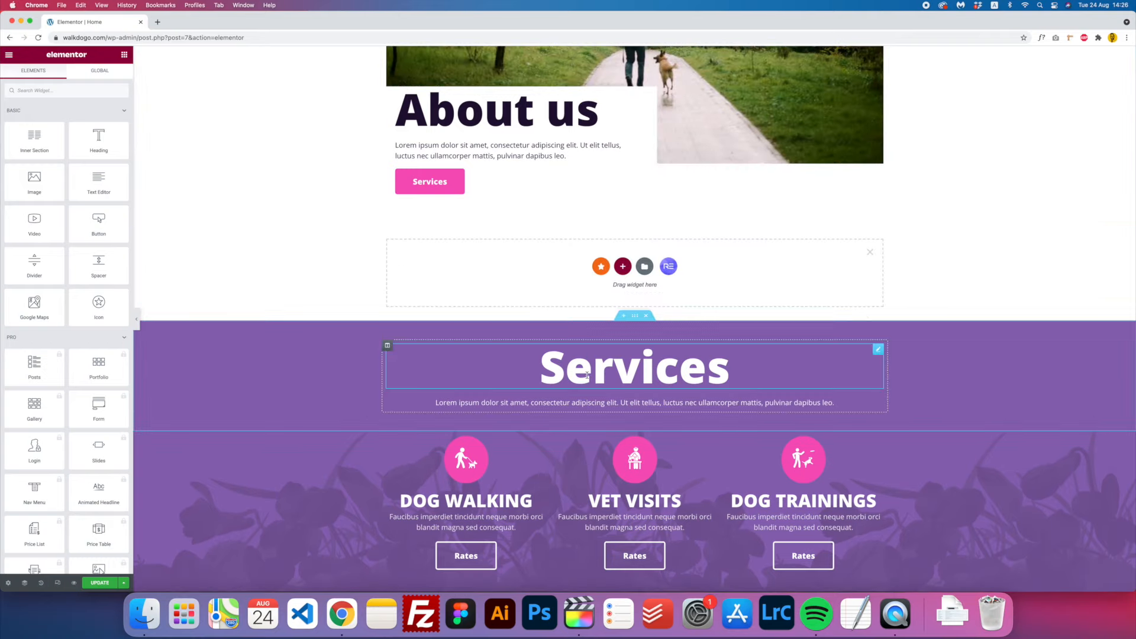
click(126, 55)
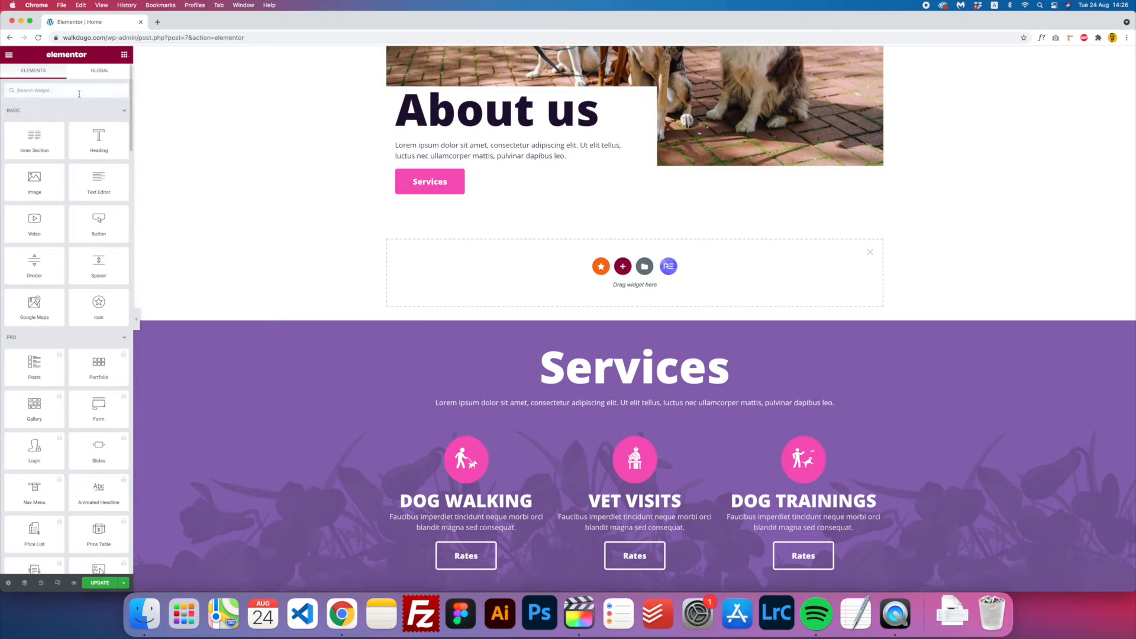
text(menu a)
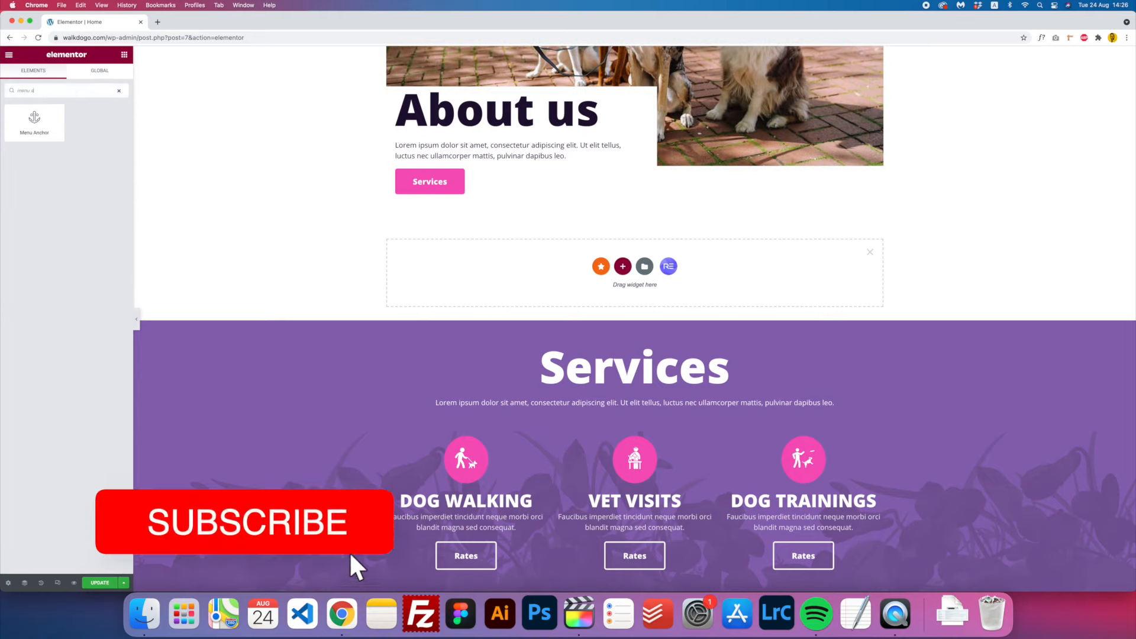
mouse_move(49, 115)
mouse_down()
mouse_move(567, 307)
mouse_move(239, 245)
mouse_move(30, 115)
mouse_up()
- Make the section one column, place a Menu Anchor in it, and set its ID to Services
click(622, 266)
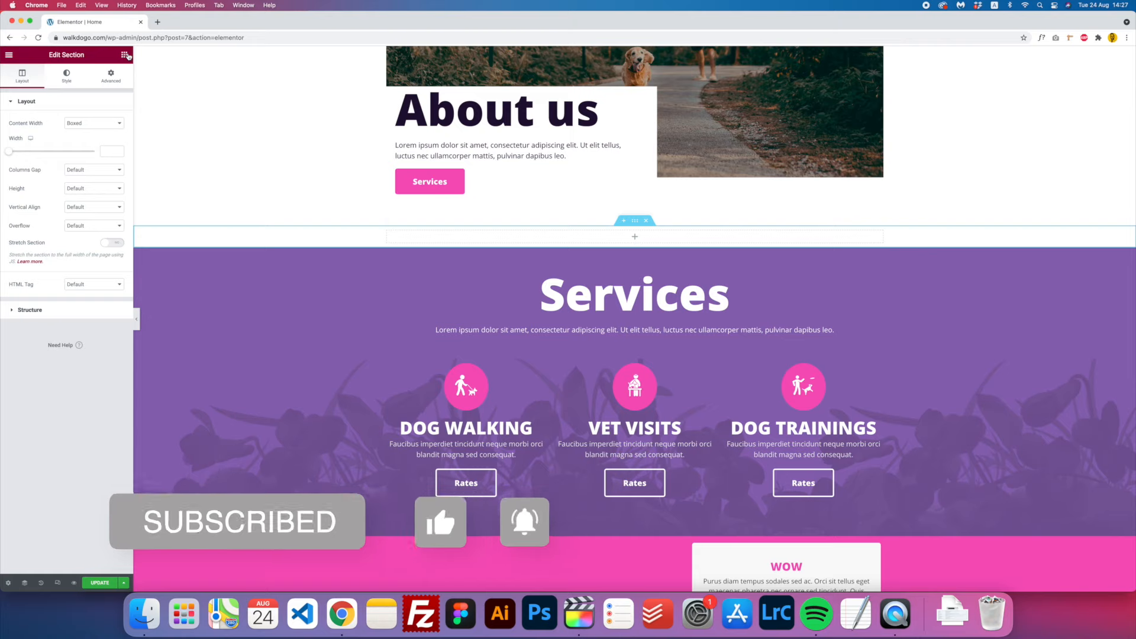
click(124, 54)
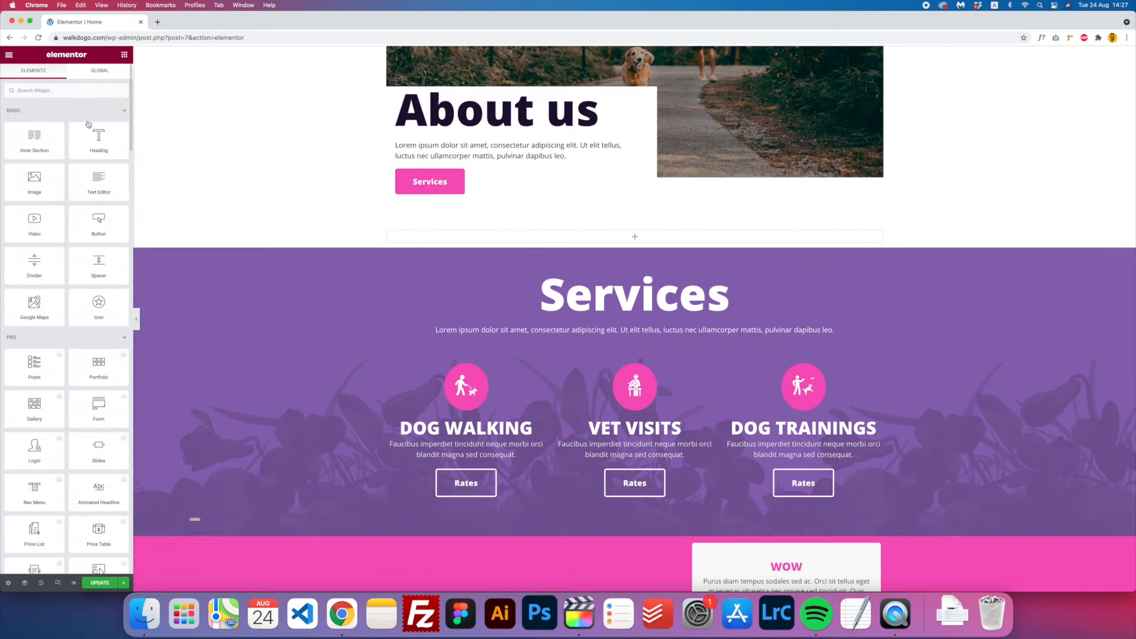
click(104, 94)
text(menu)
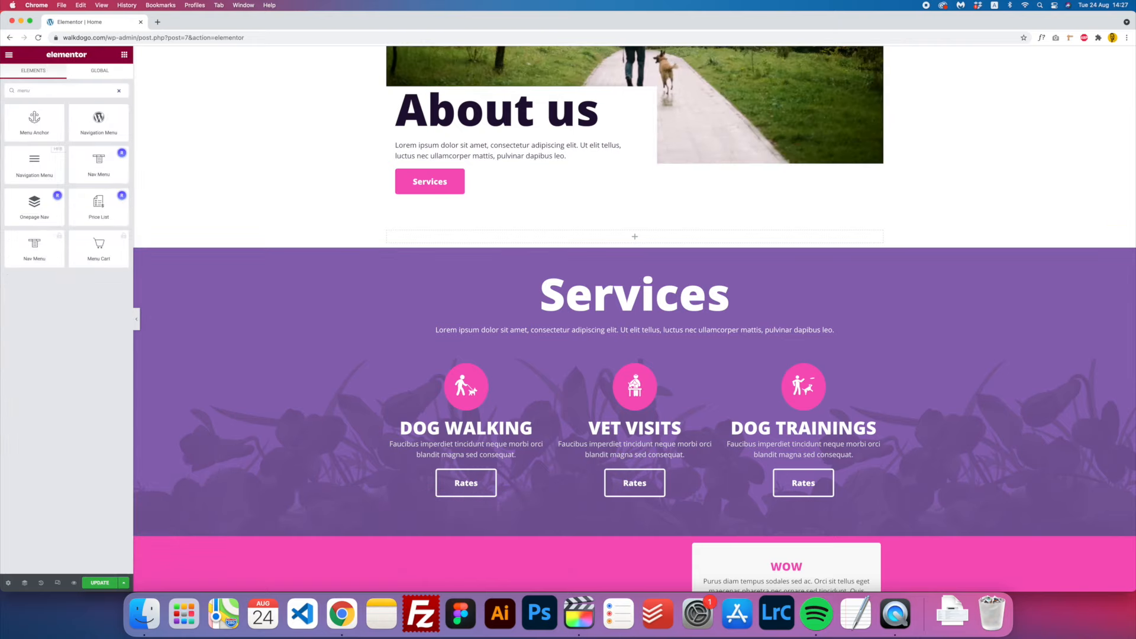
drag(34, 121, 645, 239)
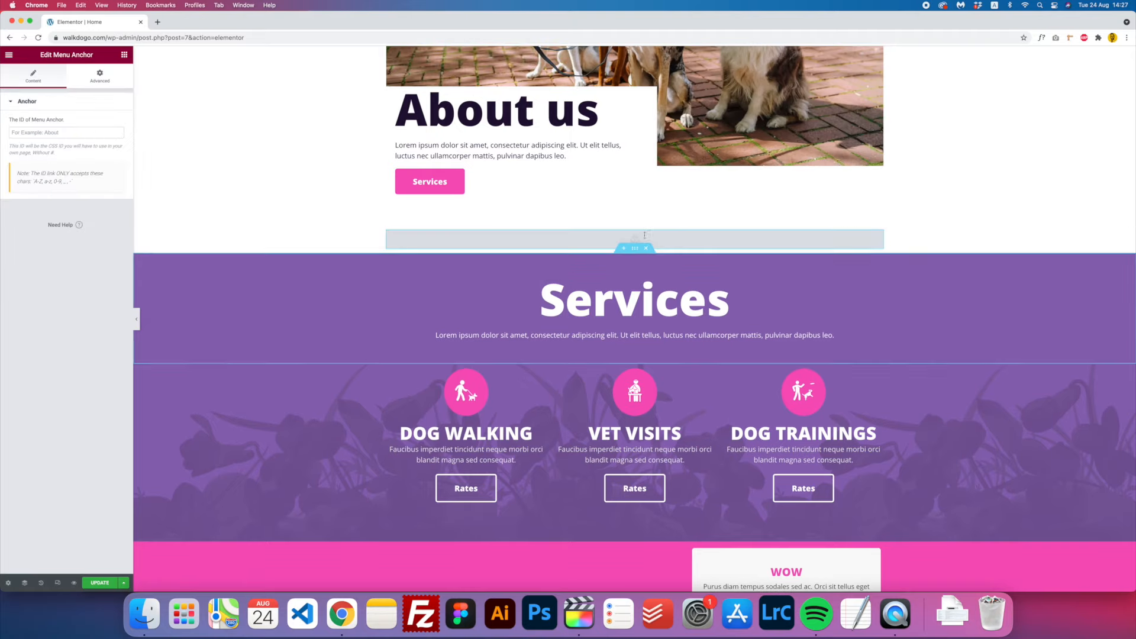
click(71, 133)
text(S)
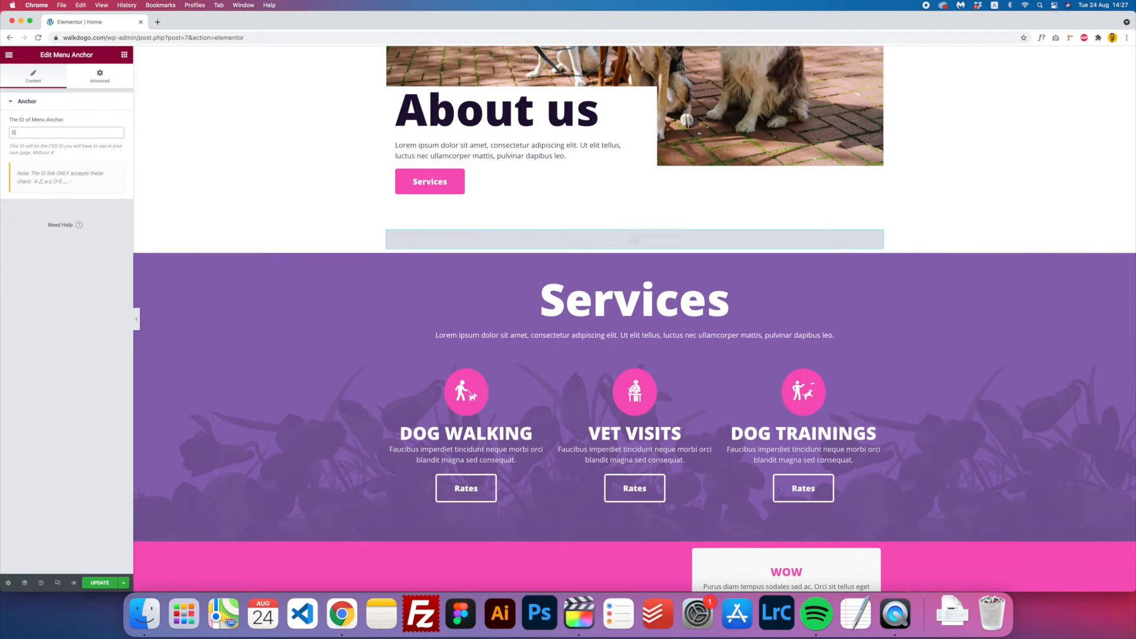
text(ervices)
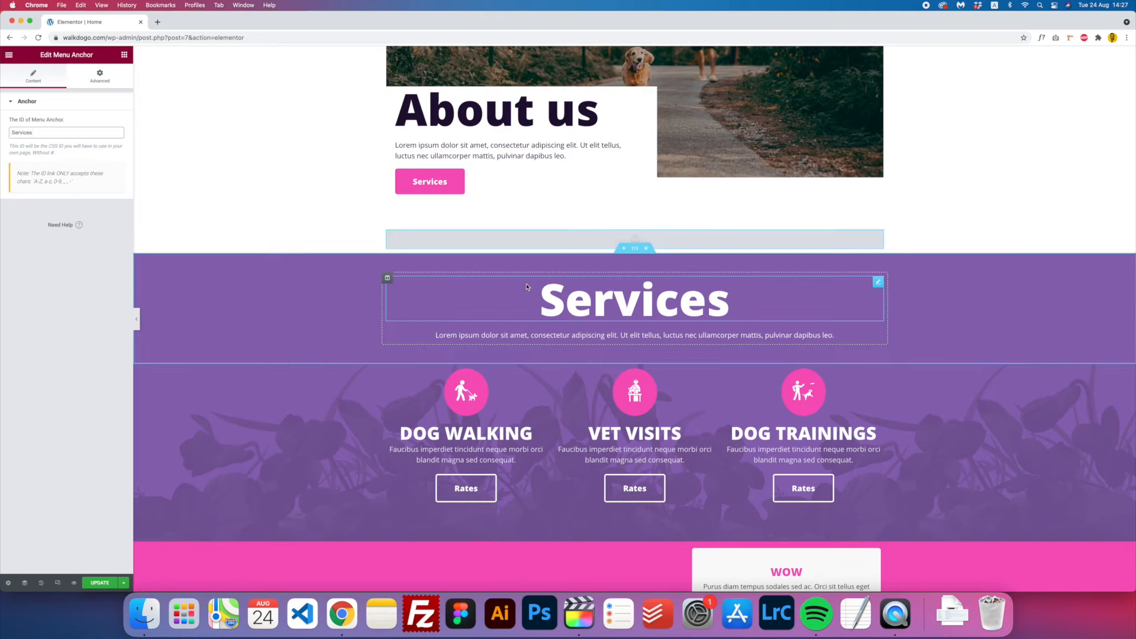
scroll(473, 237, up, 10)
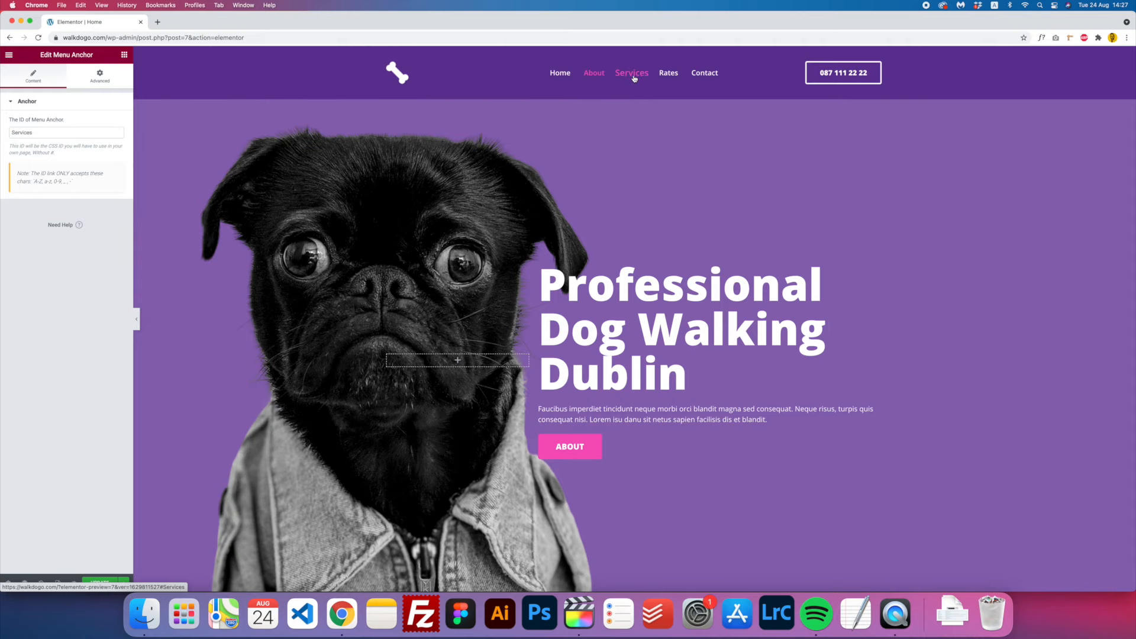
- Use the Services nav link to jump to the Services section, then scroll past Rates and back to the top
click(632, 74)
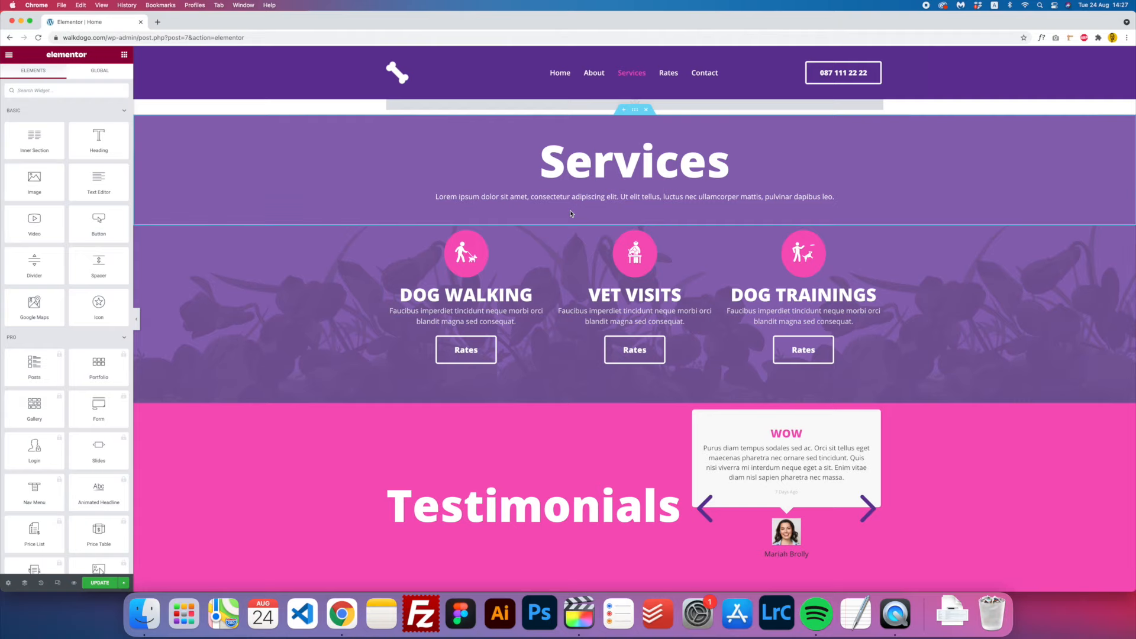
scroll(571, 213, down, 10)
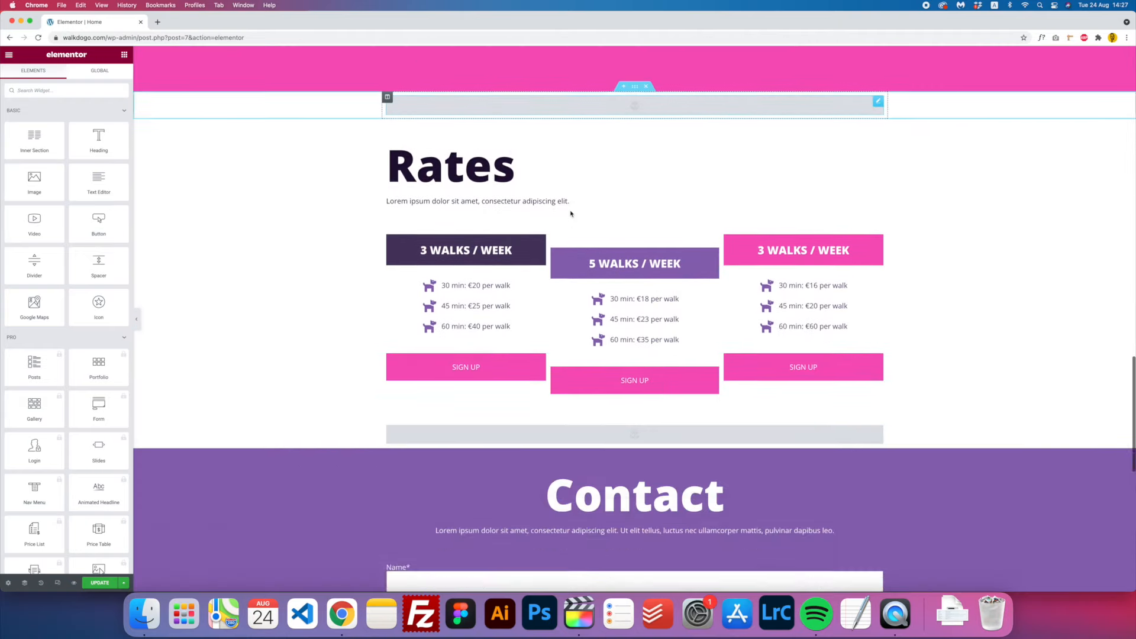
scroll(571, 213, up, 15)
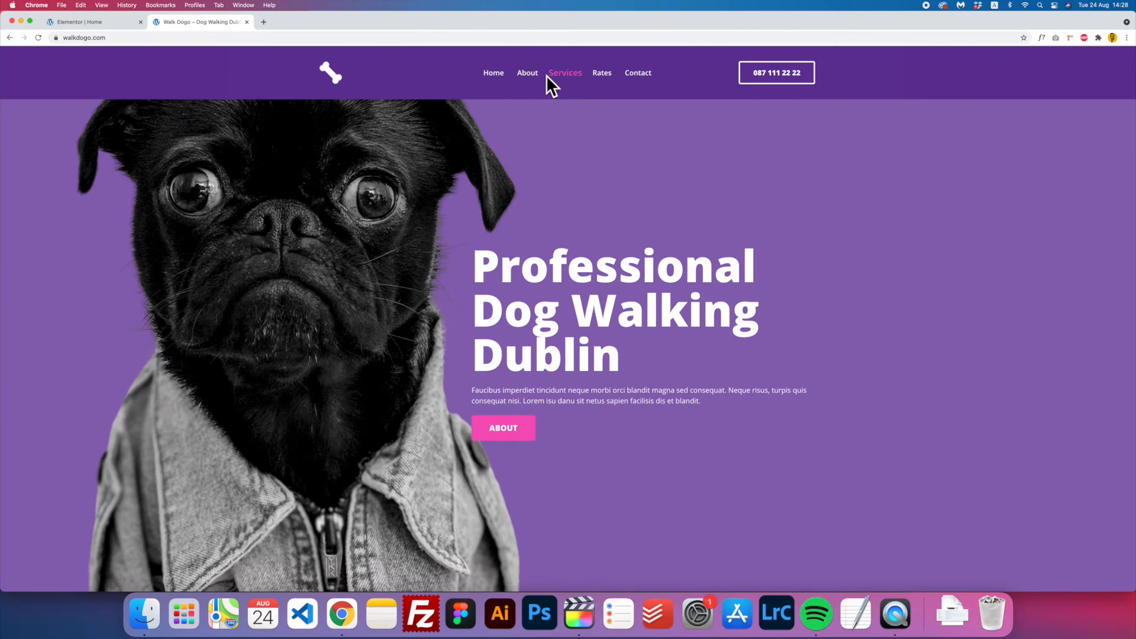
scroll(530, 79, down, 10)
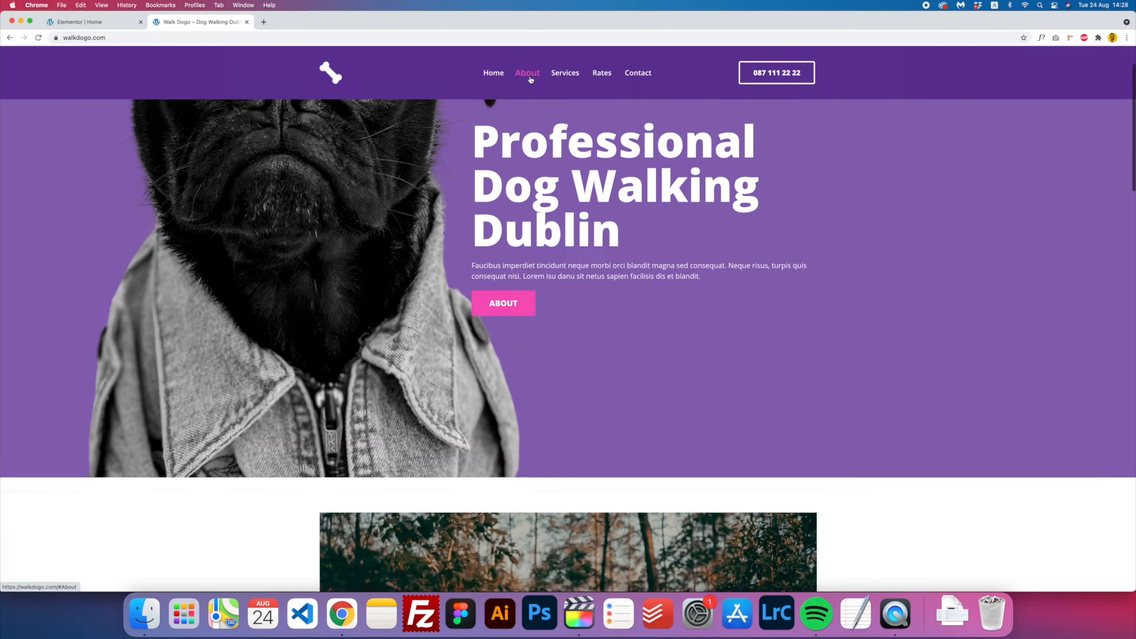
scroll(561, 174, up, 3)
scroll(561, 174, up, 3)
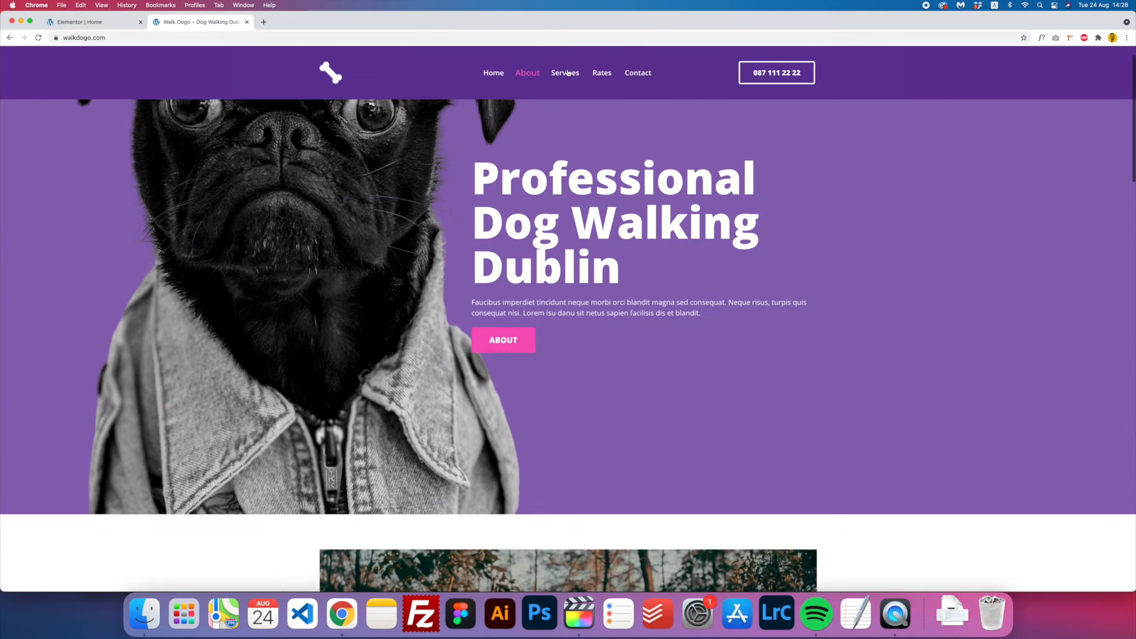
scroll(556, 189, down, 10)
scroll(553, 204, up, 3)
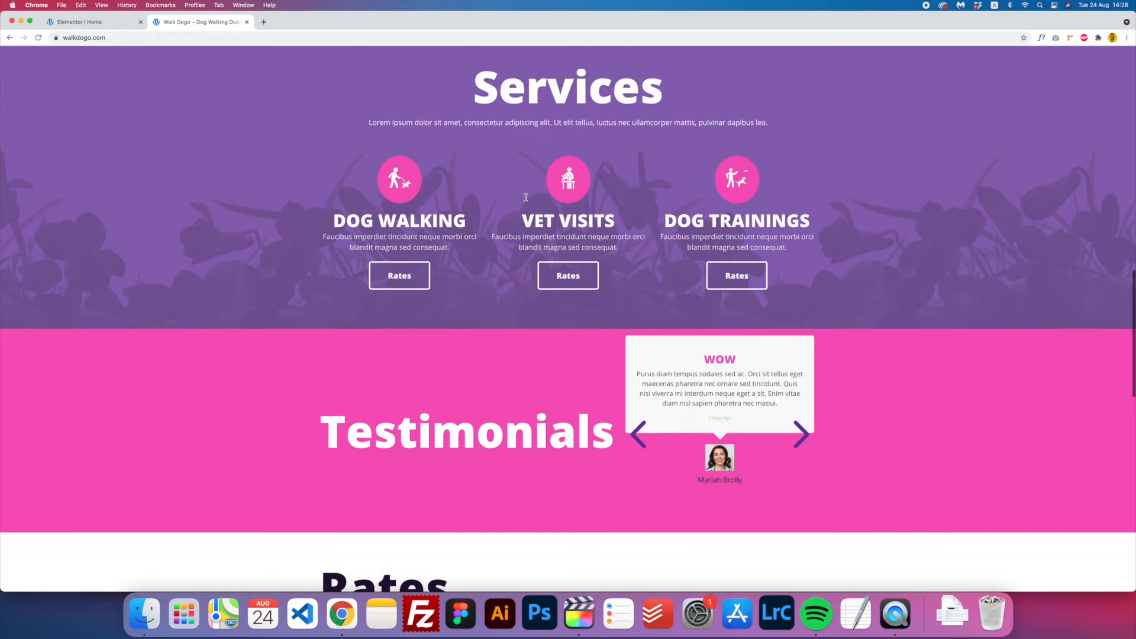
scroll(549, 306, down, 2)
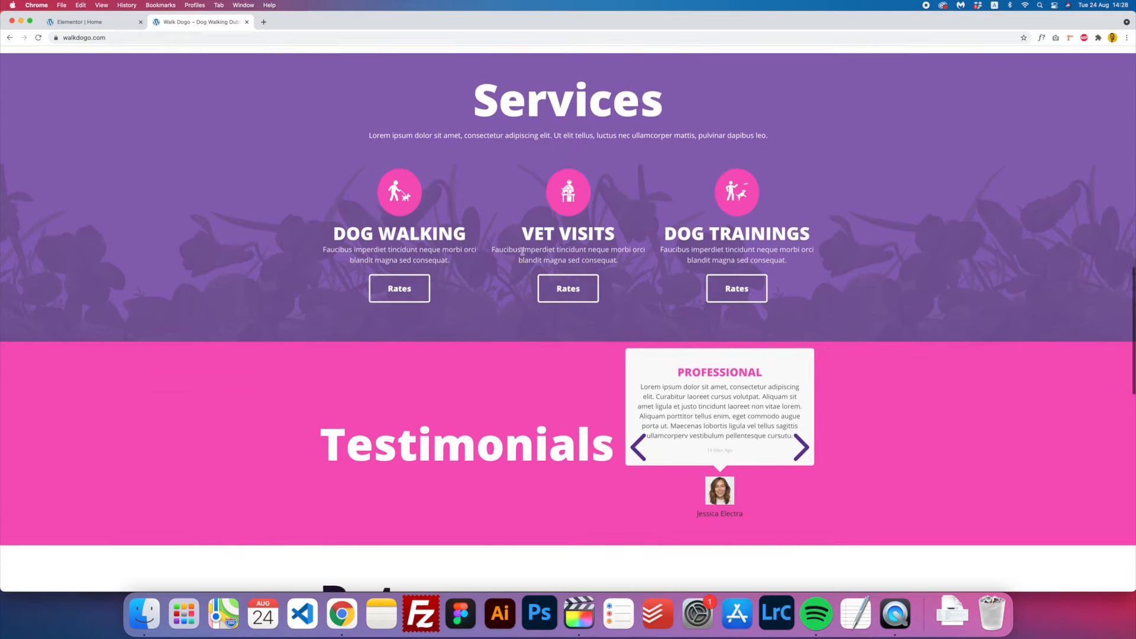
scroll(494, 88, up, 2)
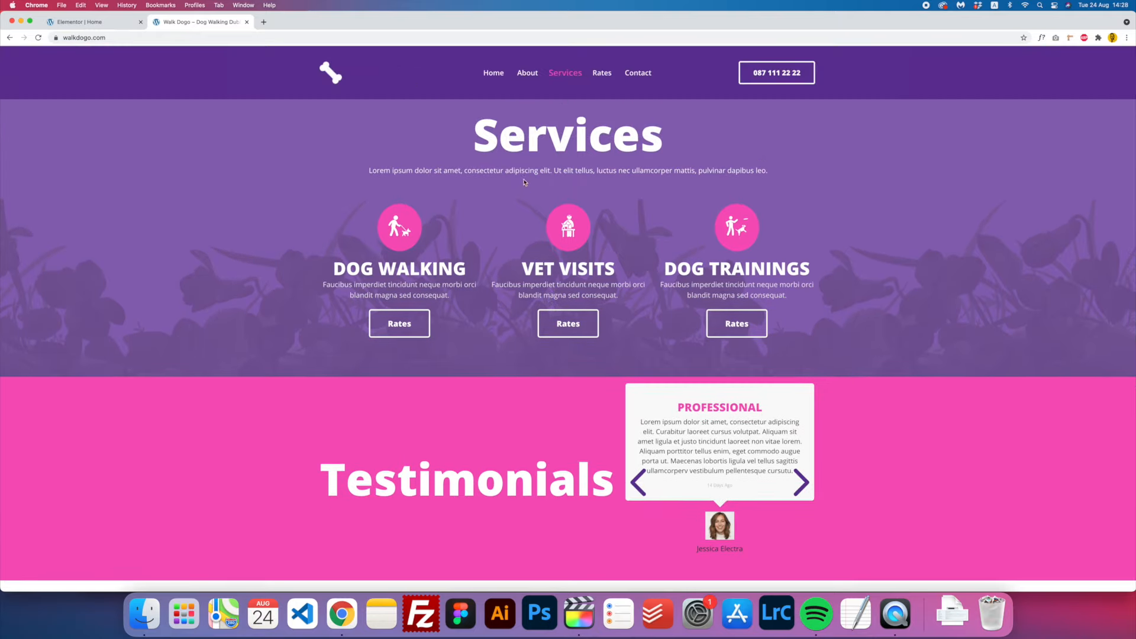
scroll(494, 118, up, 2)
key(super+1)
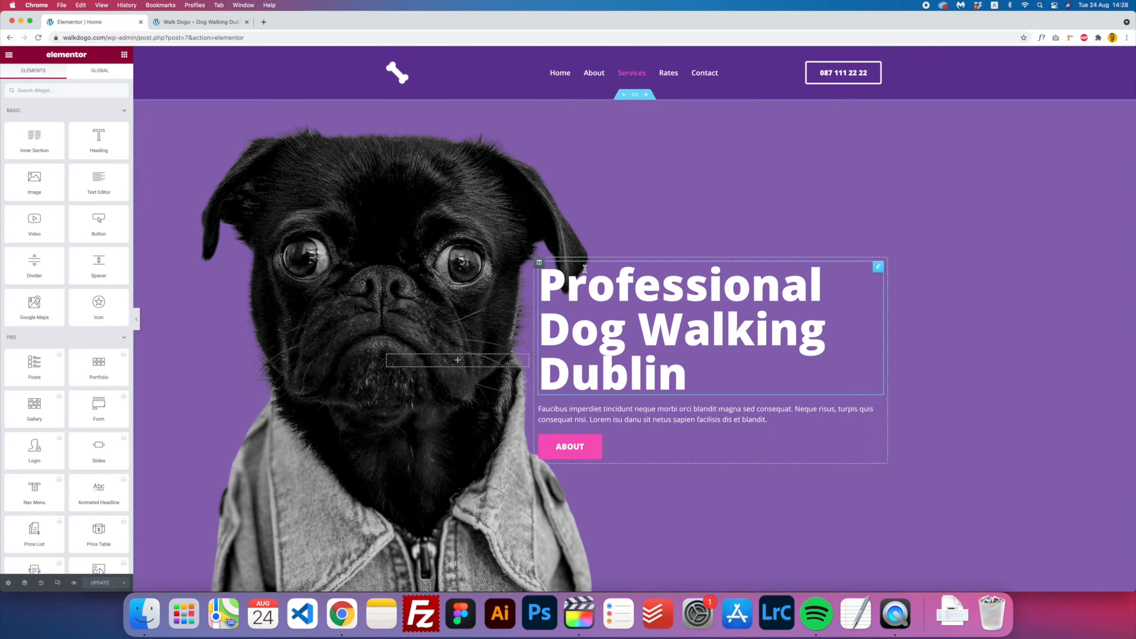
scroll(533, 269, down, 10)
scroll(584, 272, up, 2)
scroll(585, 272, down, 1)
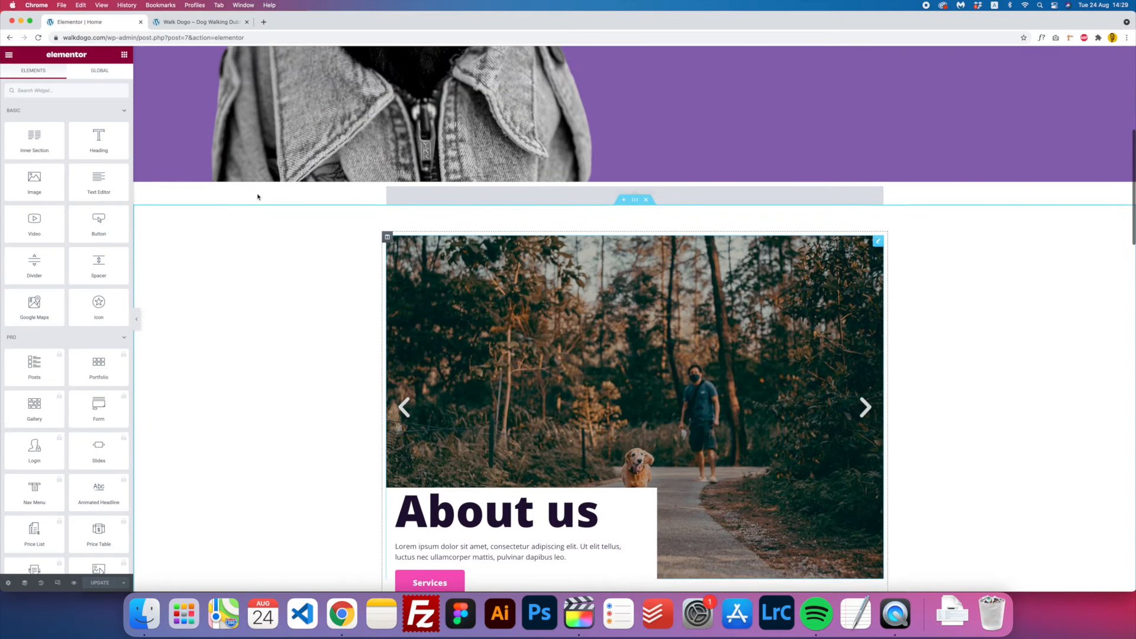
mouse_move(629, 194)
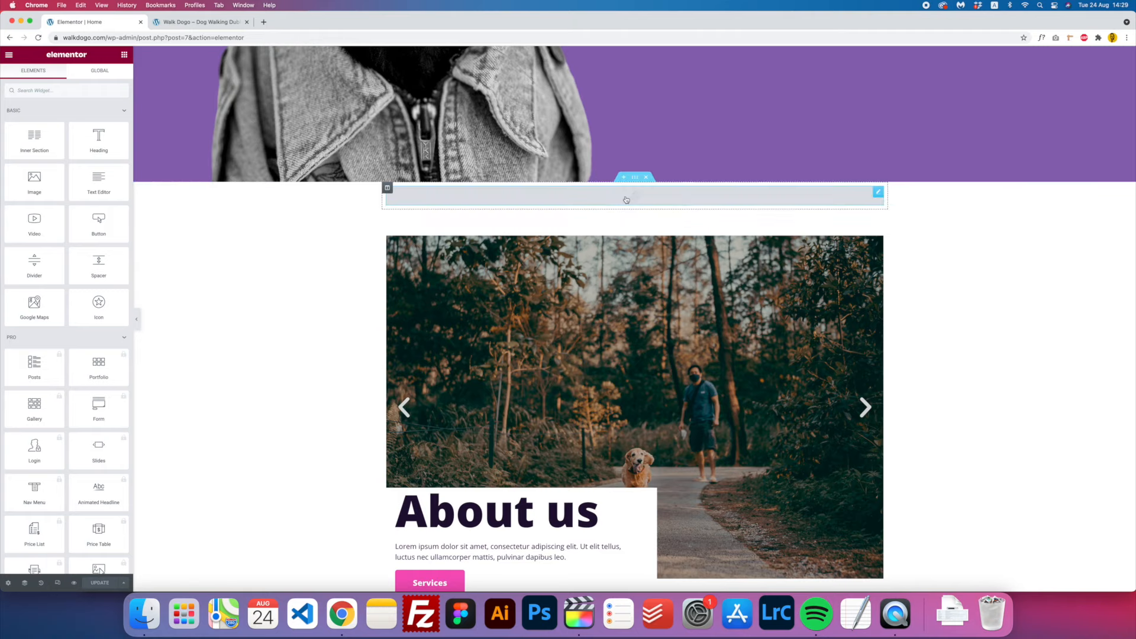
click(171, 22)
scroll(519, 288, up, 2)
scroll(518, 288, up, 4)
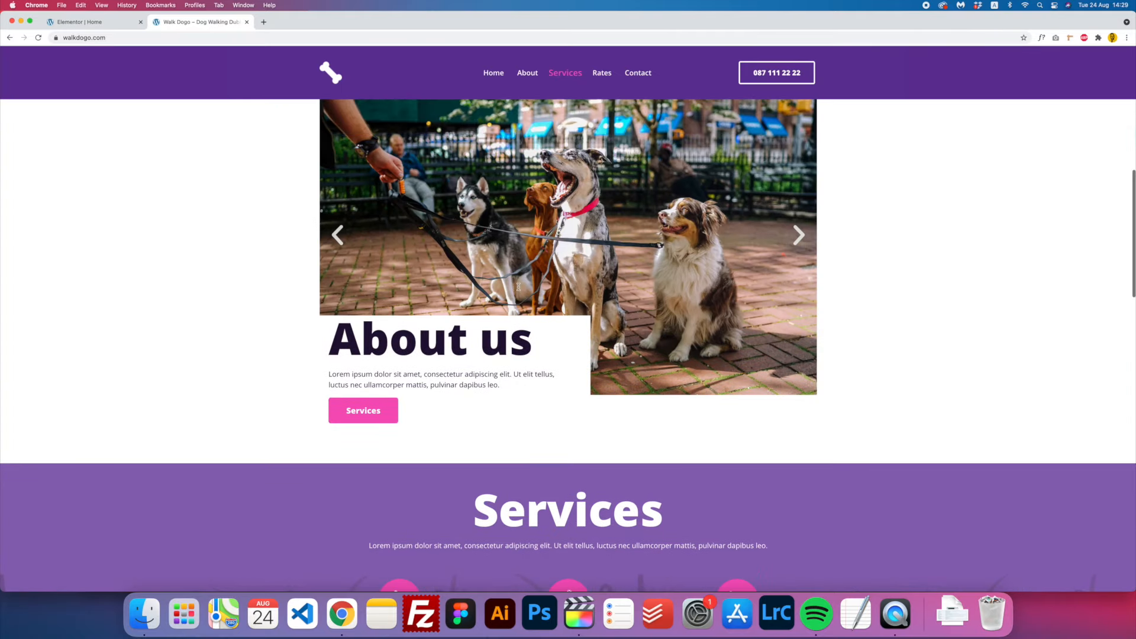
scroll(519, 288, up, 1)
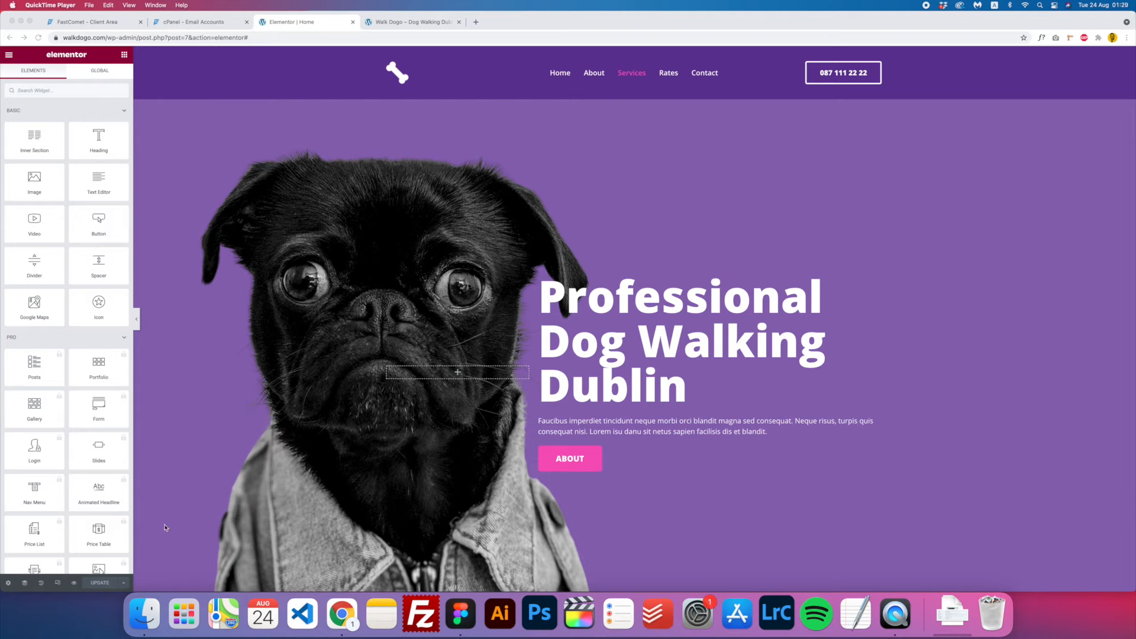
- Turn on Elementor's responsive mode and review the page at tablet width
click(789, 476)
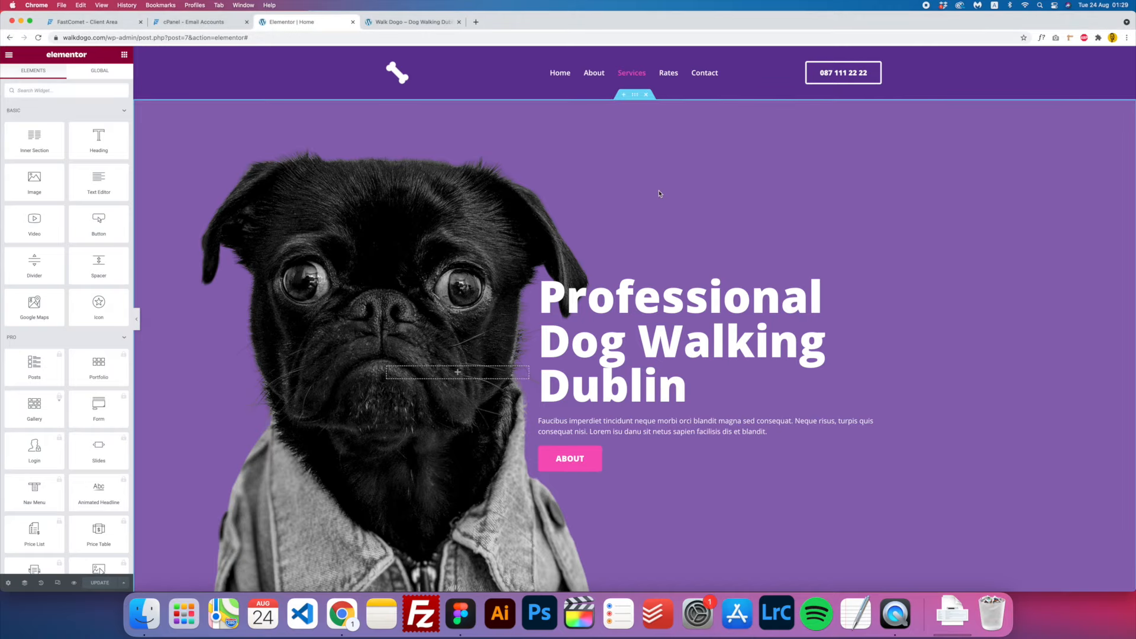
click(57, 585)
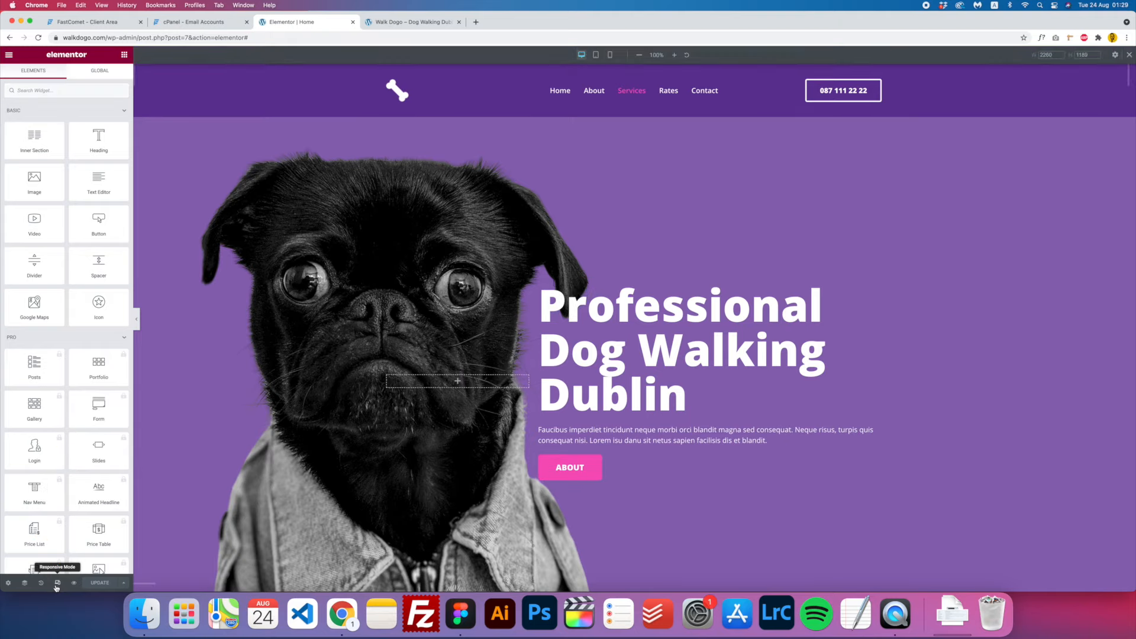
click(596, 55)
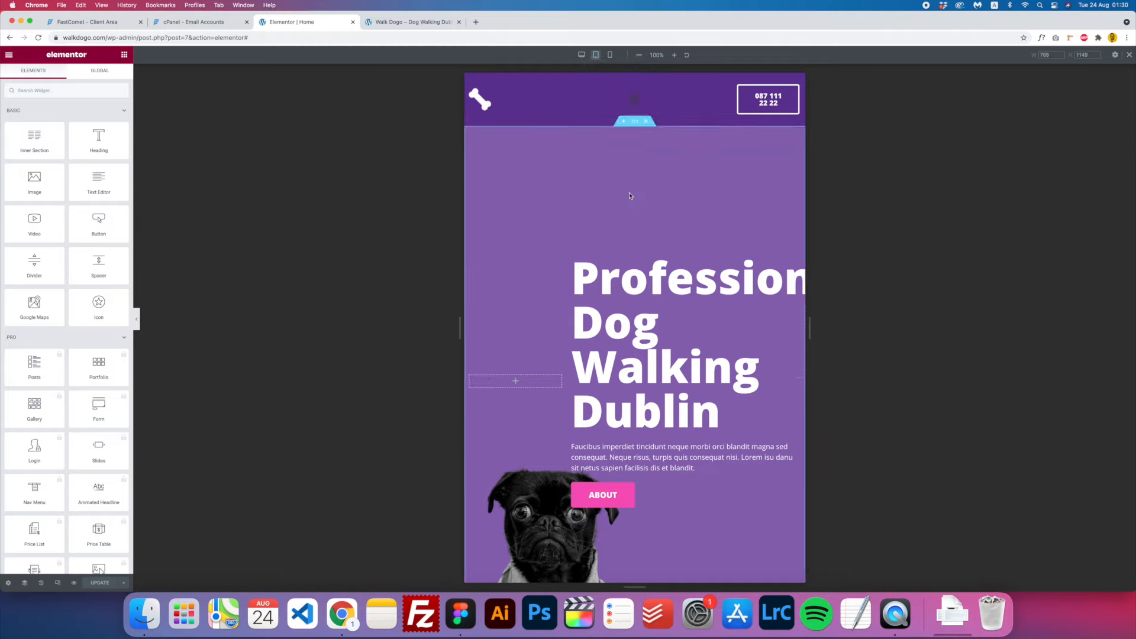
scroll(630, 196, down, 10)
scroll(630, 196, up, 4)
scroll(629, 196, up, 6)
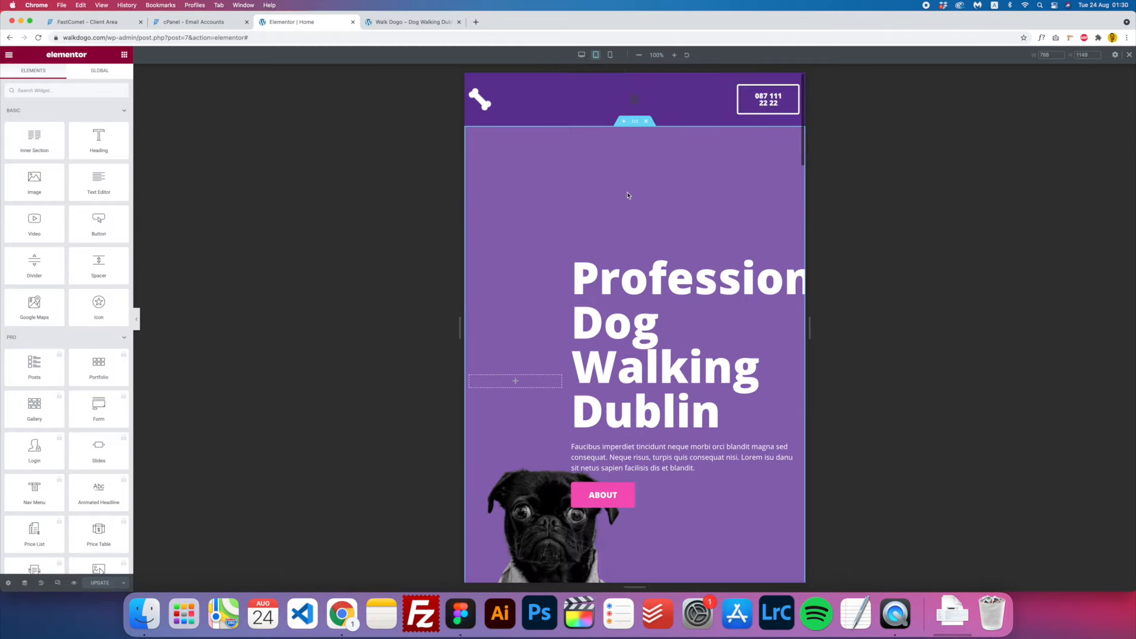
- Review the page at mobile width, then return to the desktop preview
click(609, 55)
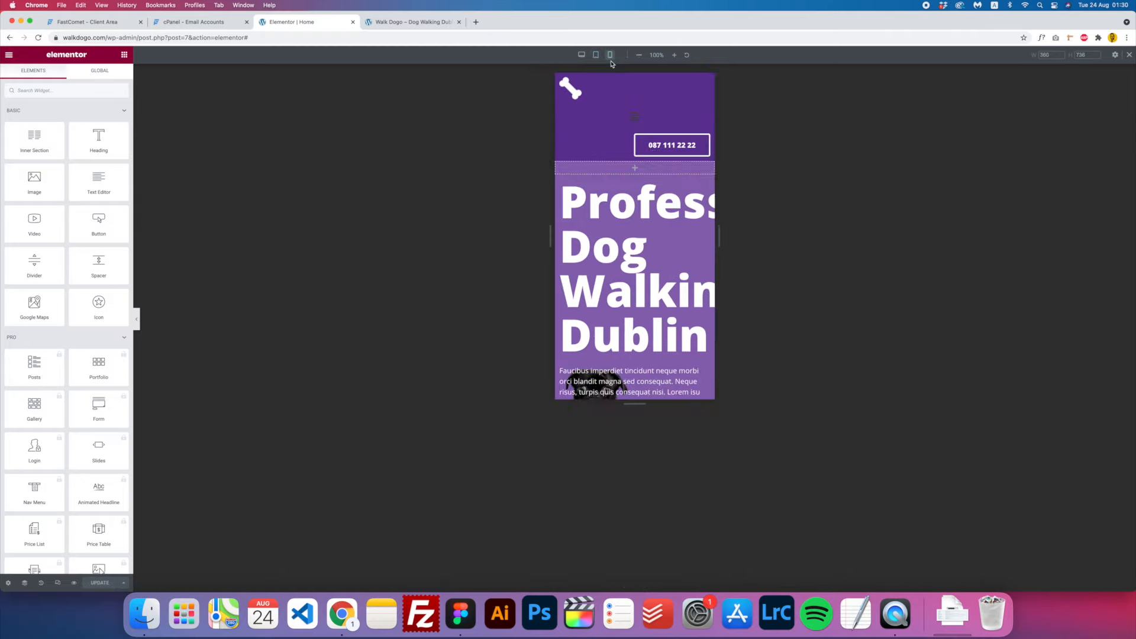
scroll(612, 119, down, 6)
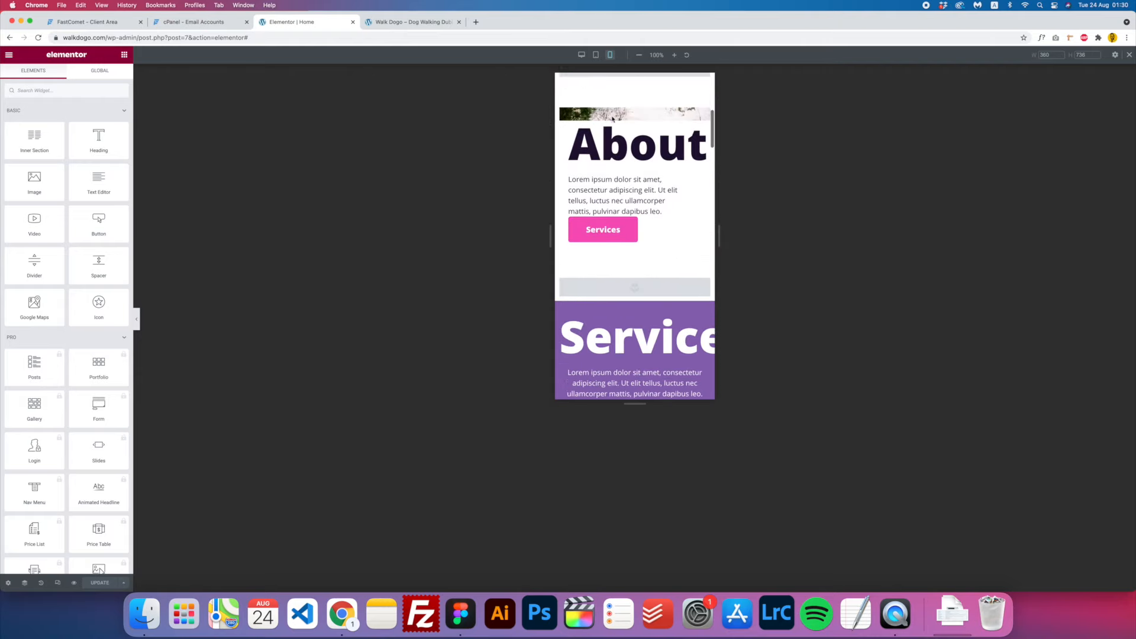
scroll(612, 119, up, 6)
click(581, 55)
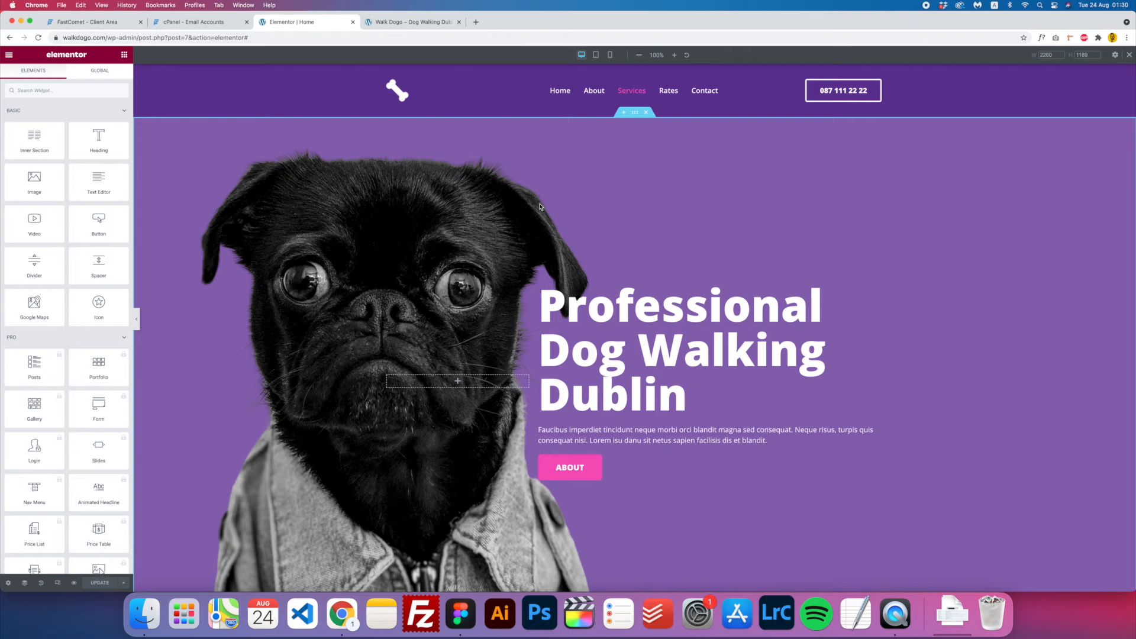
scroll(577, 191, down, 10)
scroll(578, 191, down, 20)
scroll(578, 194, up, 9)
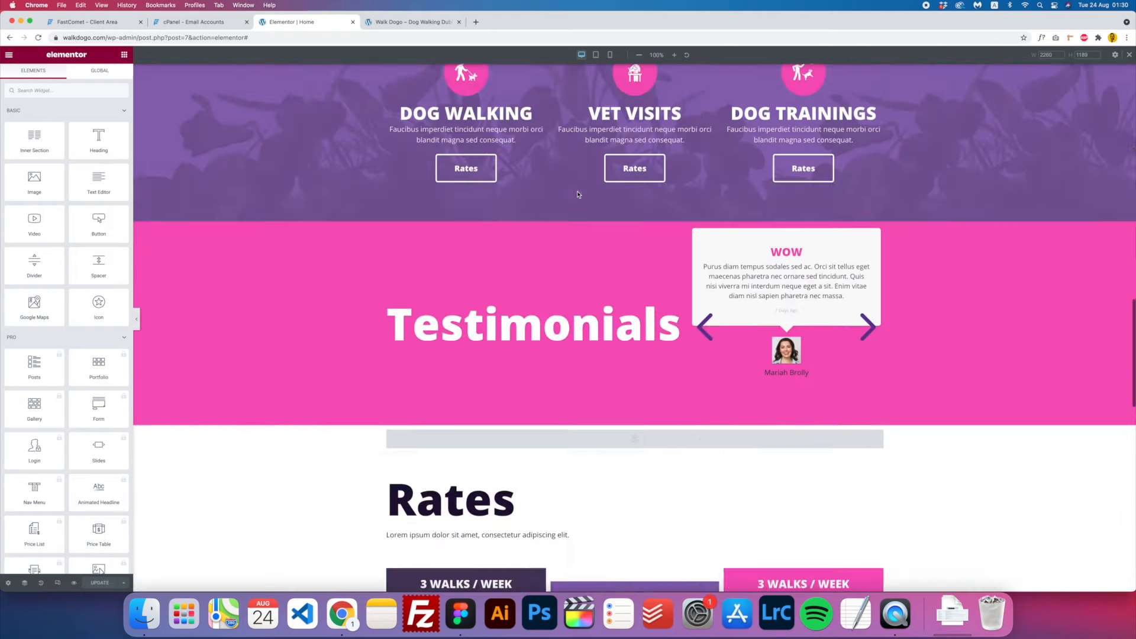
scroll(578, 194, up, 12)
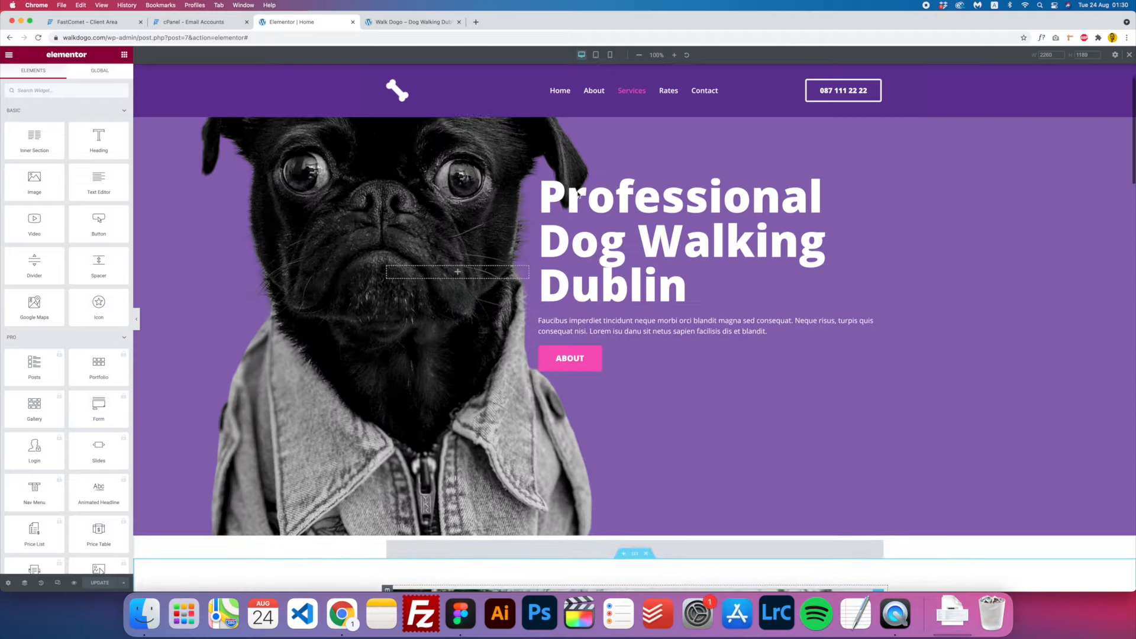
scroll(578, 194, up, 3)
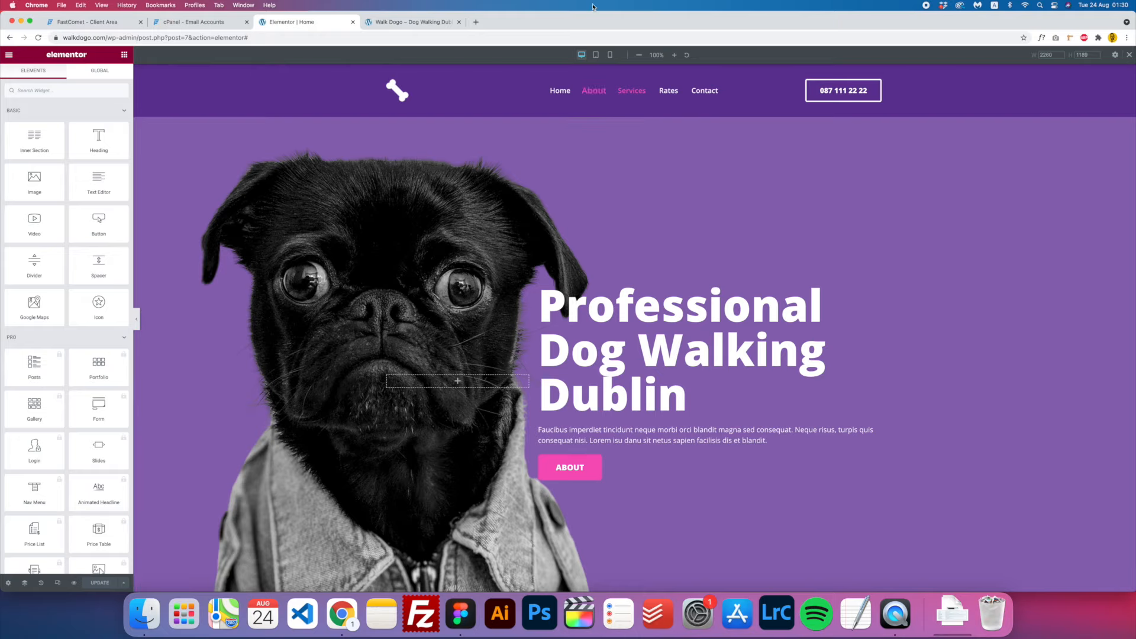
- Review the tablet layout and set the hero text column's width to 100
click(596, 54)
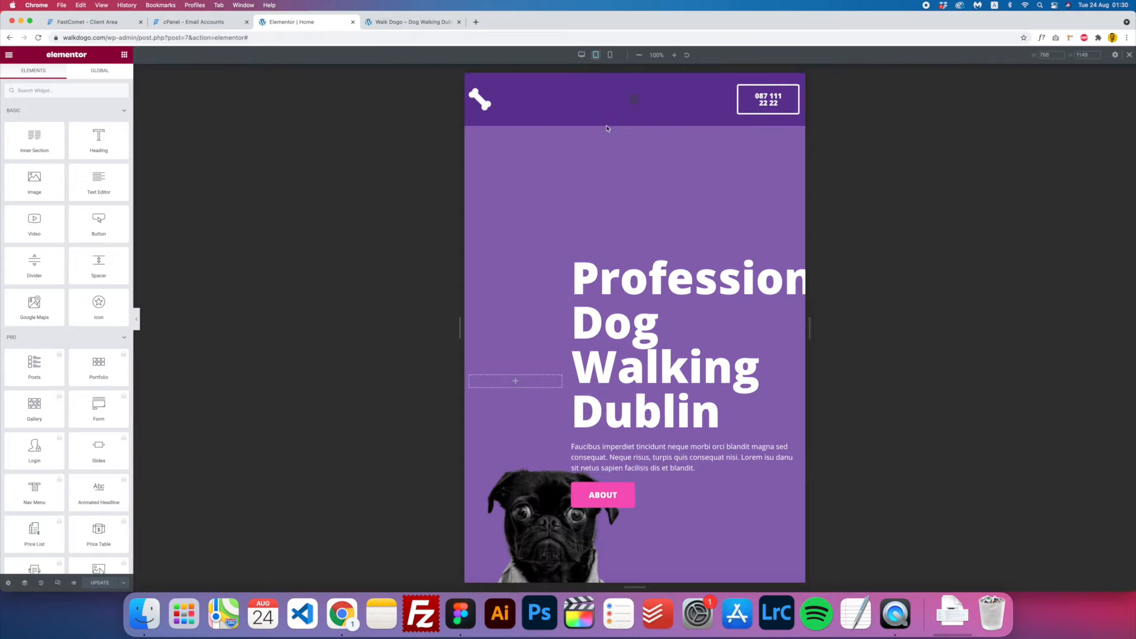
scroll(624, 220, up, 2)
scroll(624, 220, down, 5)
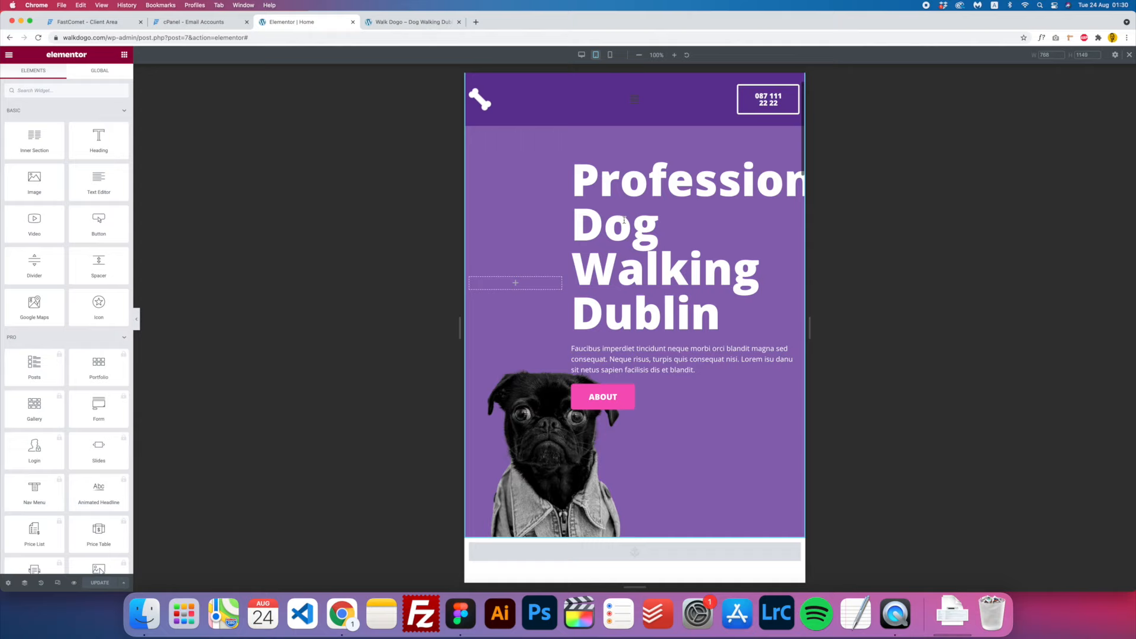
scroll(624, 220, up, 5)
scroll(624, 220, down, 3)
scroll(624, 220, up, 3)
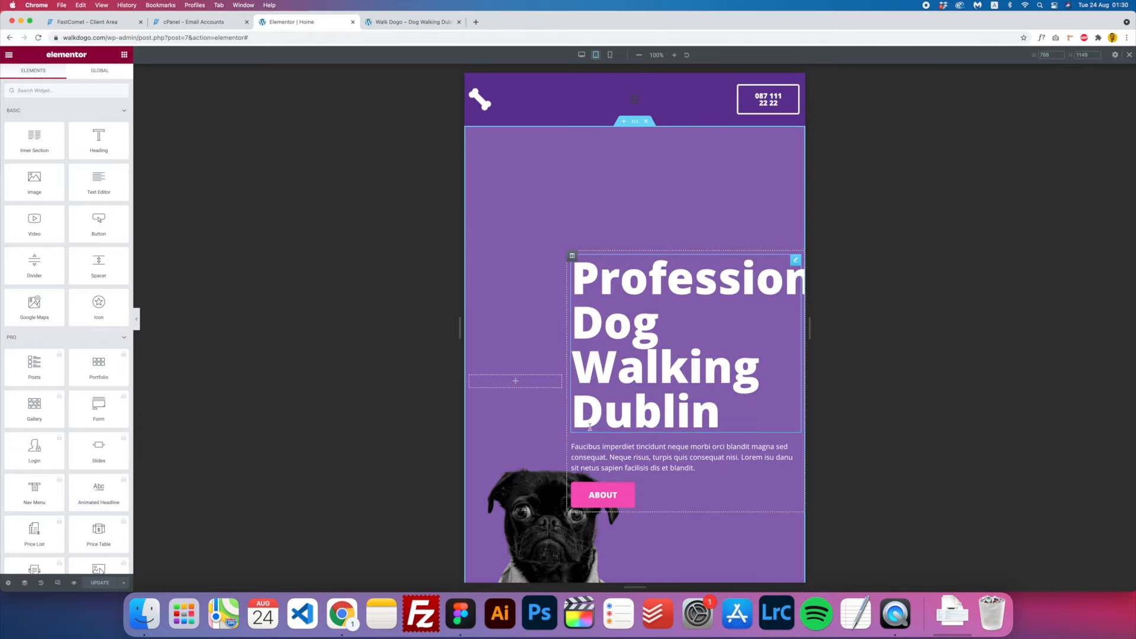
scroll(614, 416, down, 10)
scroll(652, 377, up, 10)
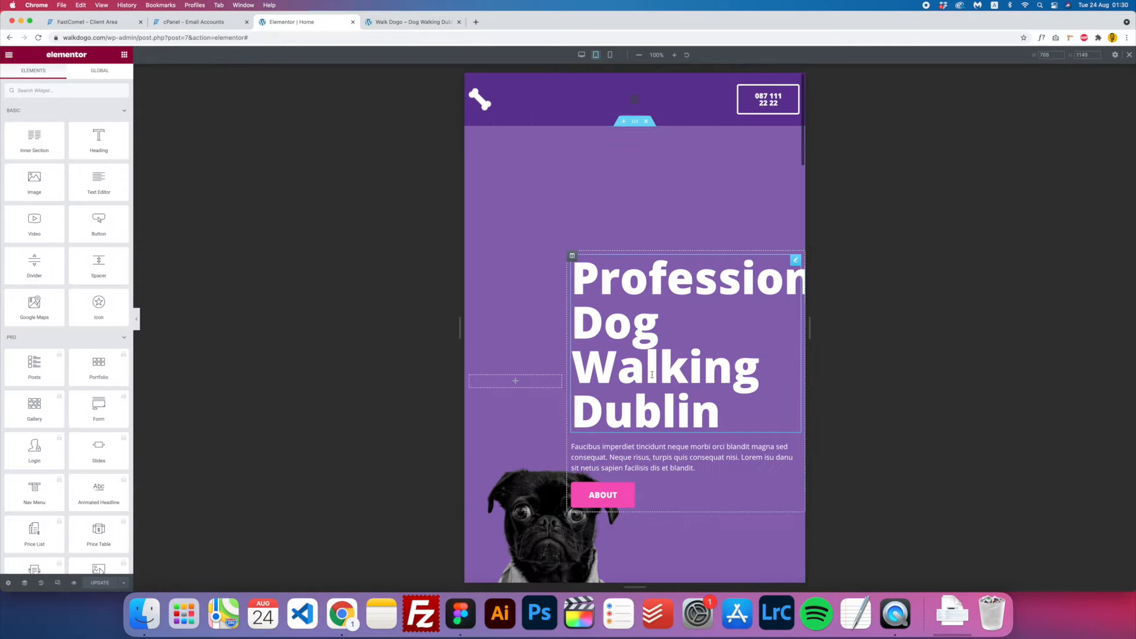
click(571, 256)
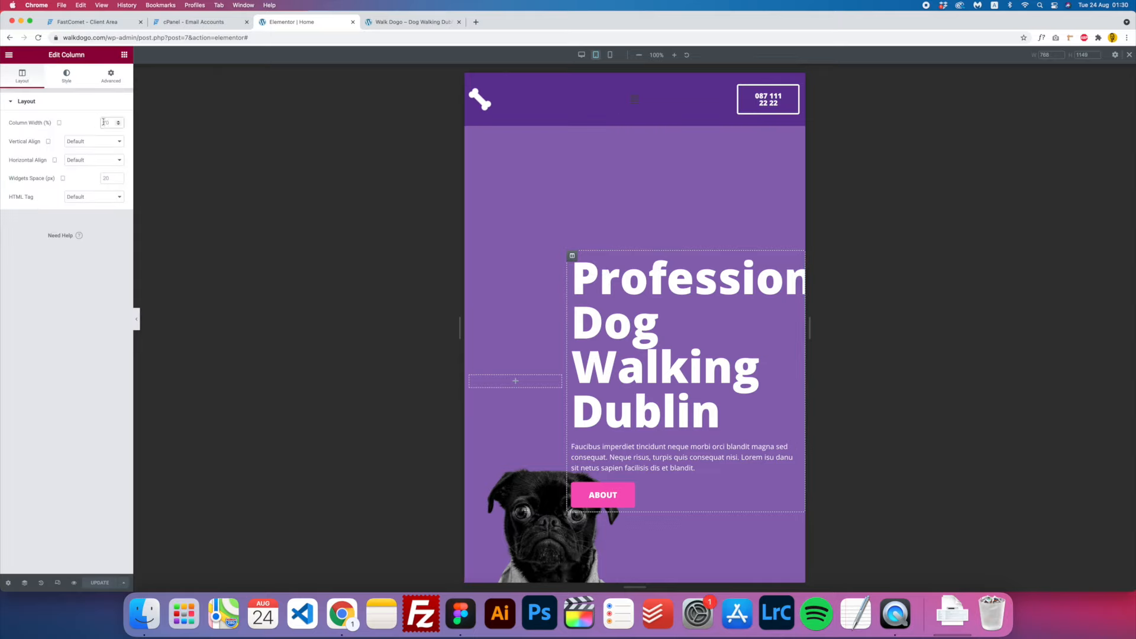
text(100)
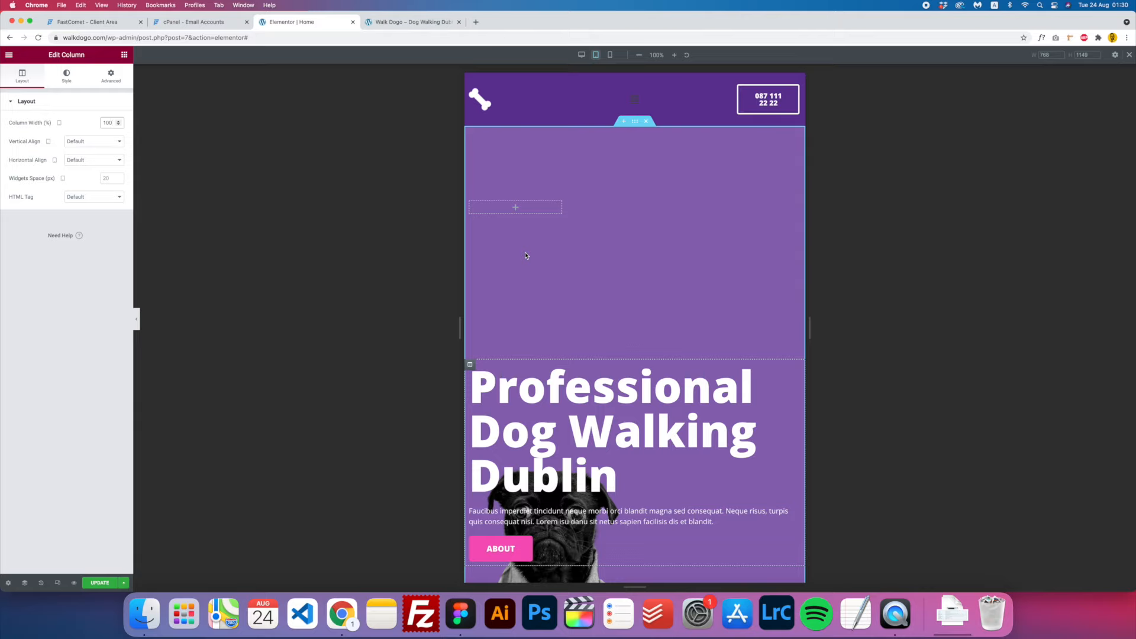
- Hide the empty column above the hero heading on tablet
click(515, 210)
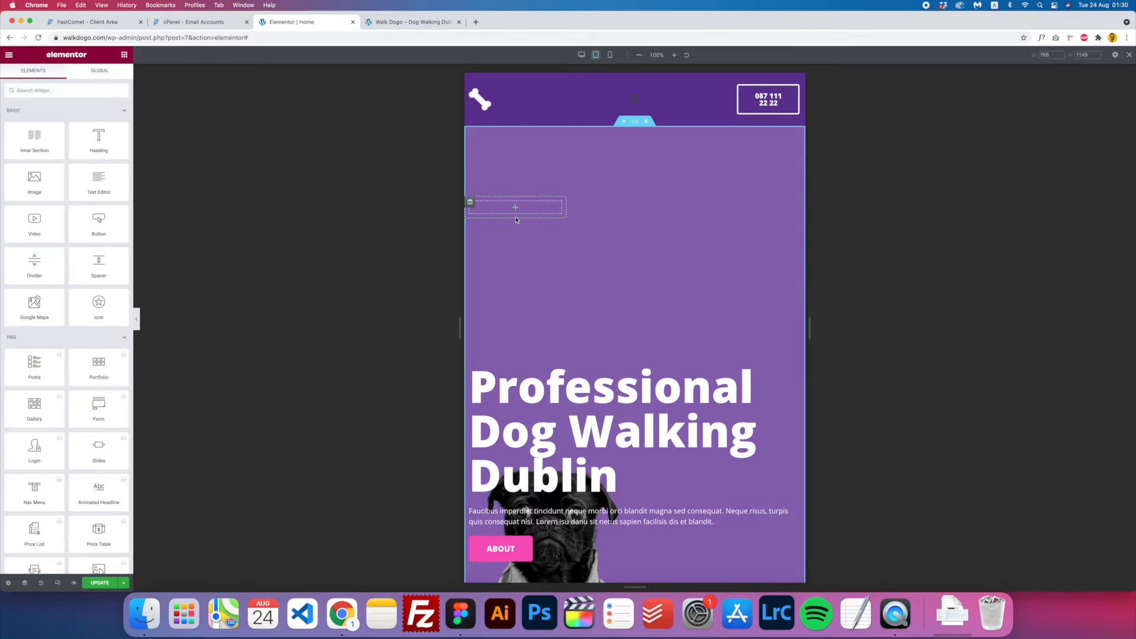
click(471, 203)
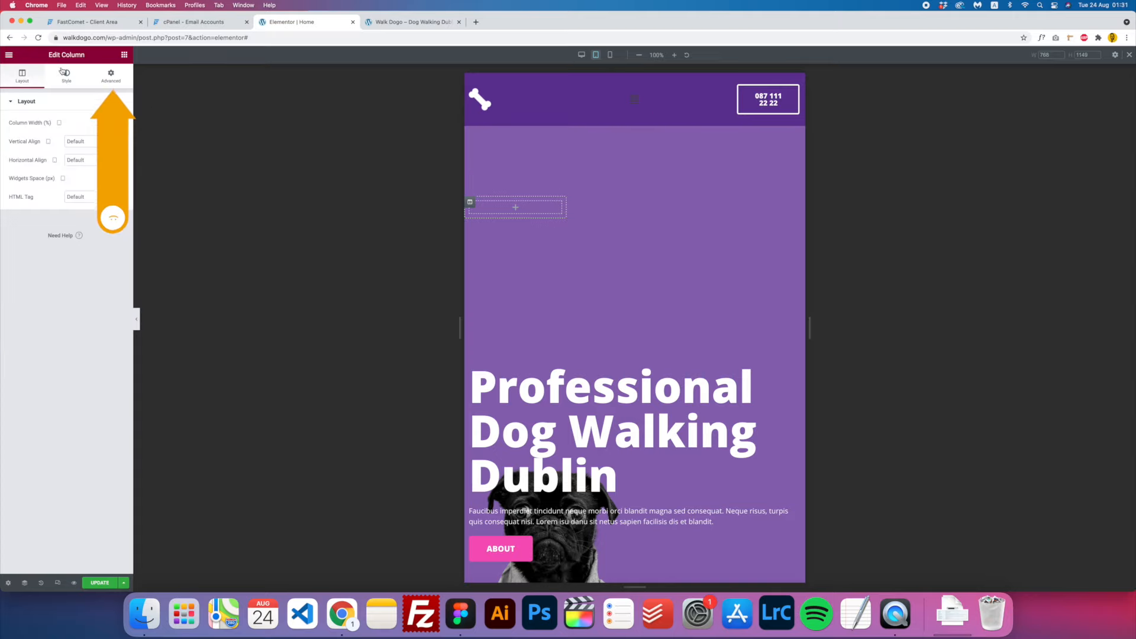
click(111, 81)
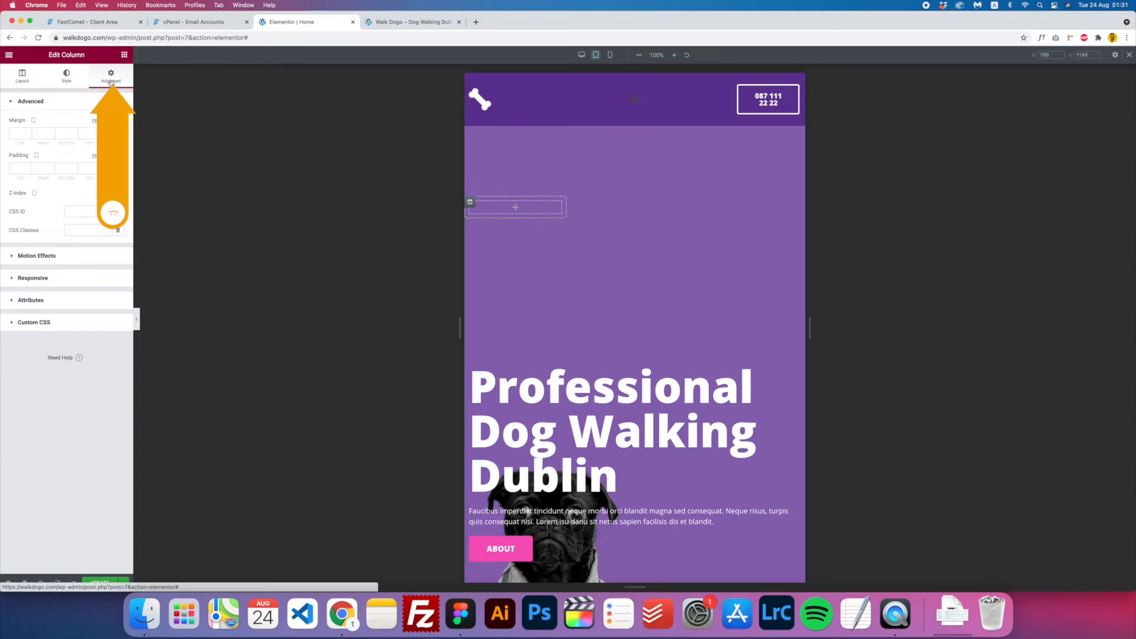
click(37, 283)
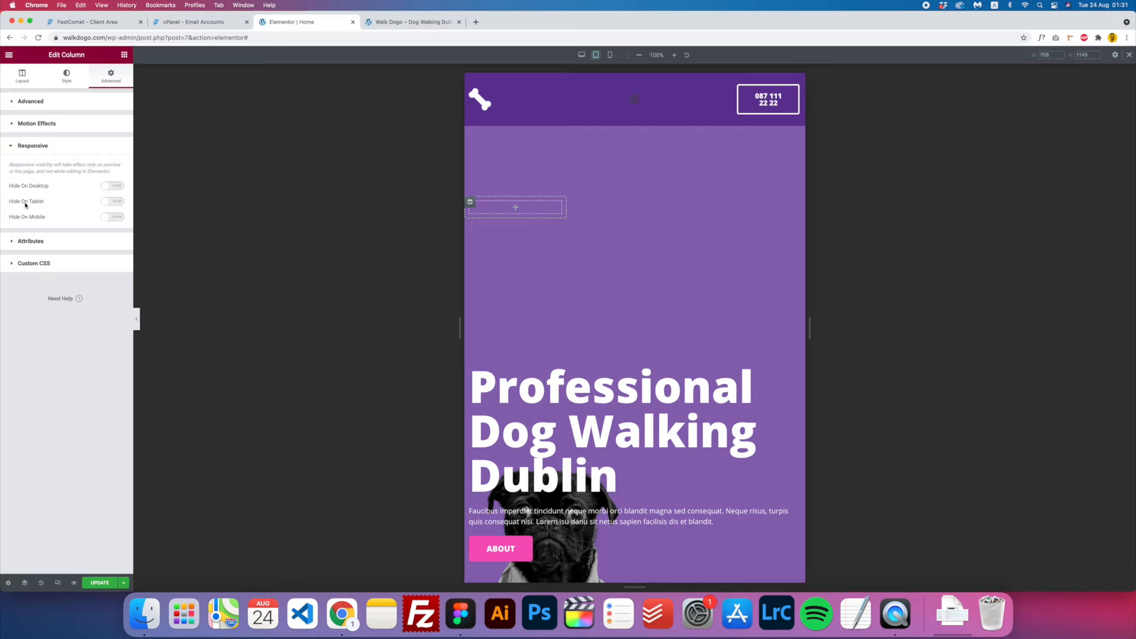
click(107, 202)
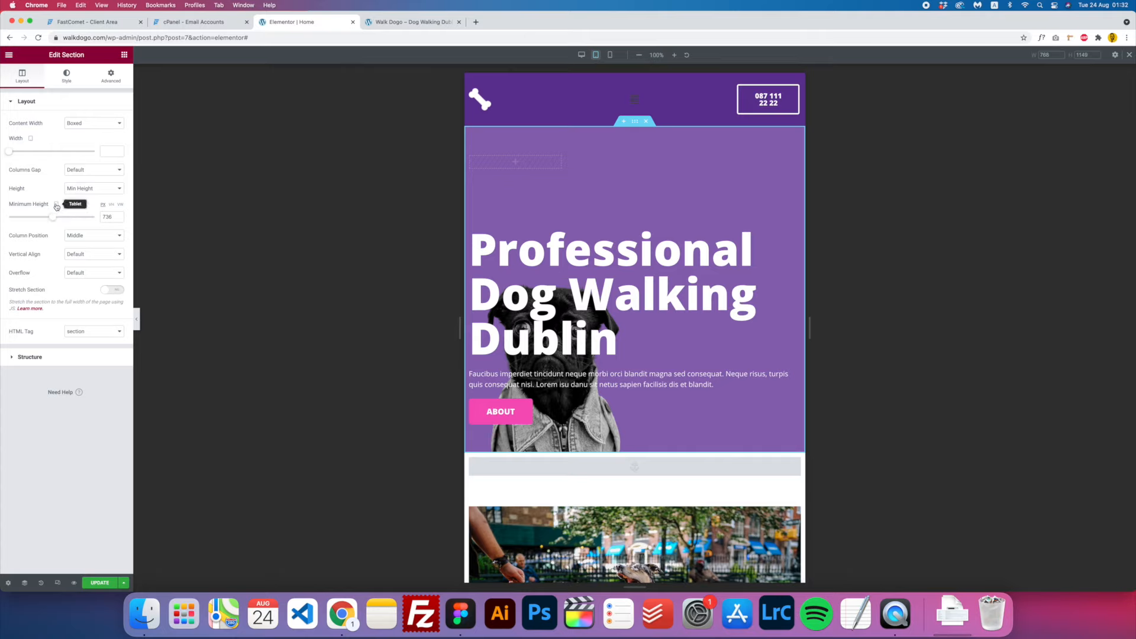
- Lower the hero section's tablet minimum height to about 550, checking the mobile preview too
drag(52, 216, 40, 218)
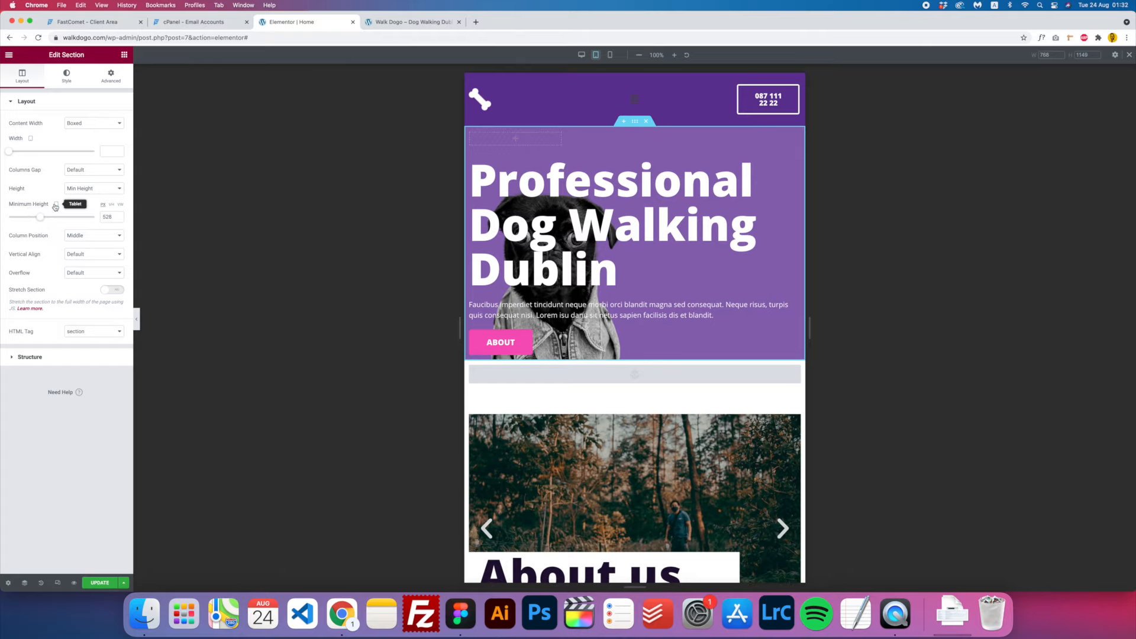
click(609, 56)
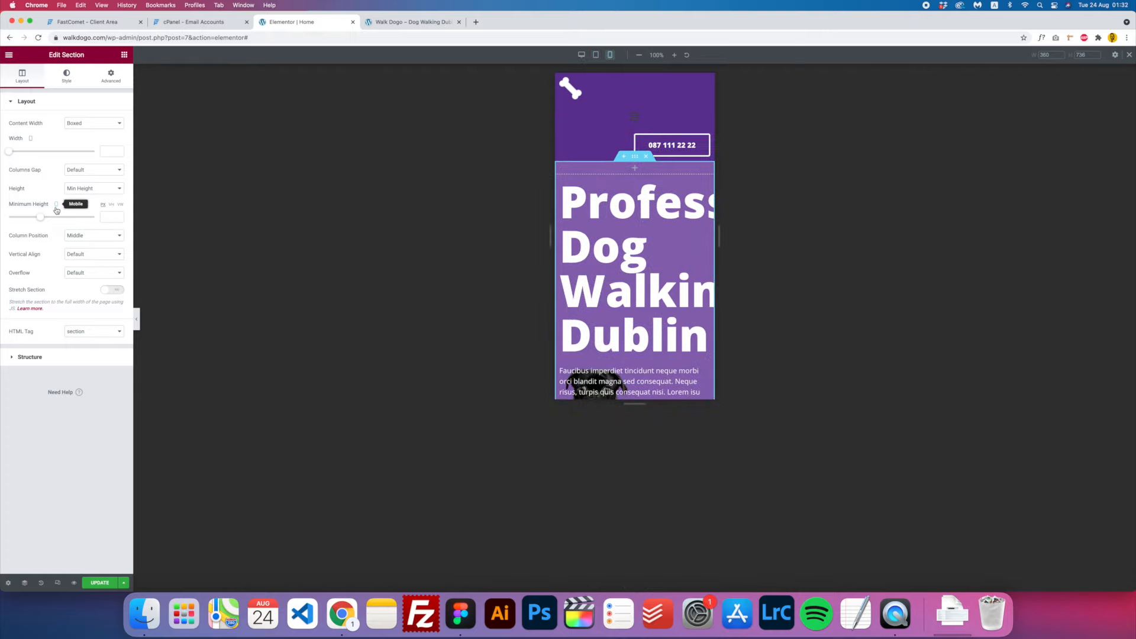
click(595, 54)
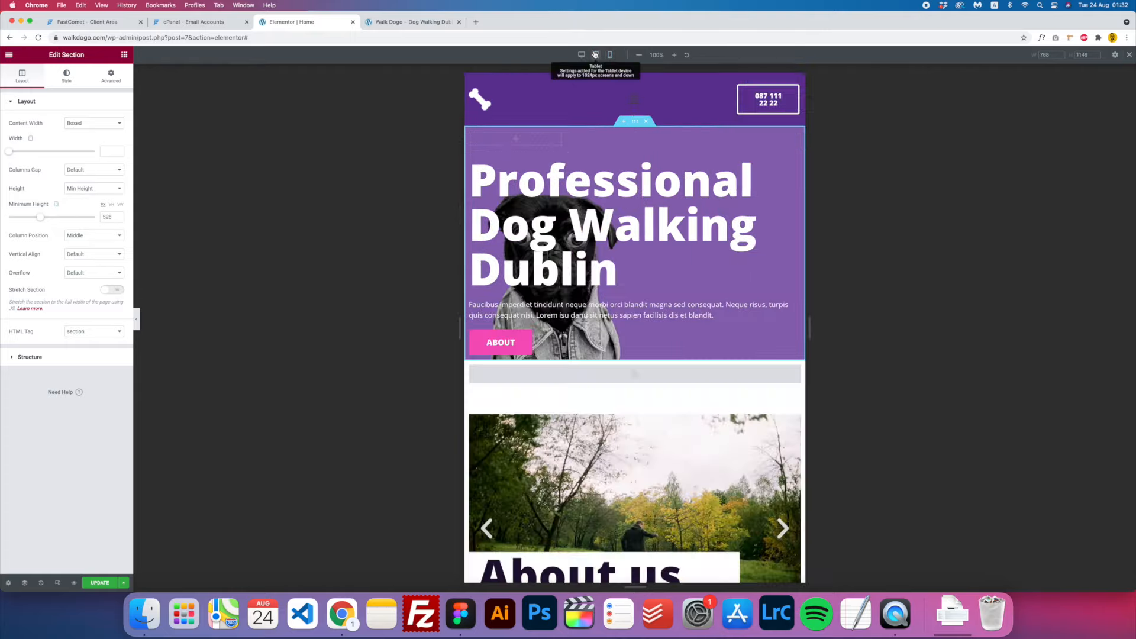
click(44, 219)
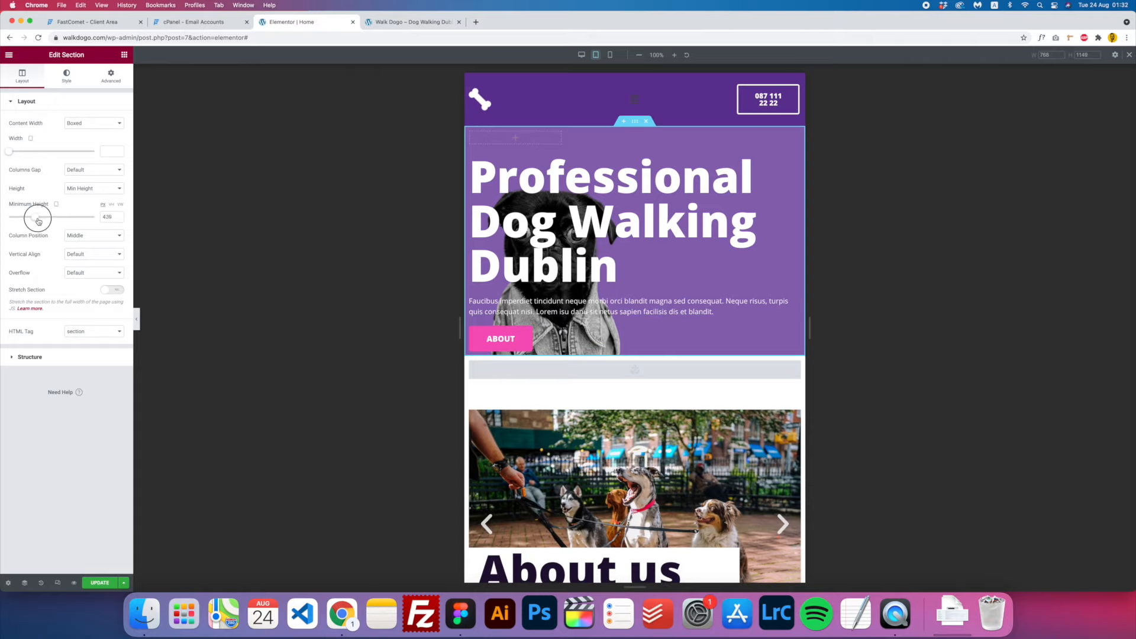
drag(44, 221, 43, 220)
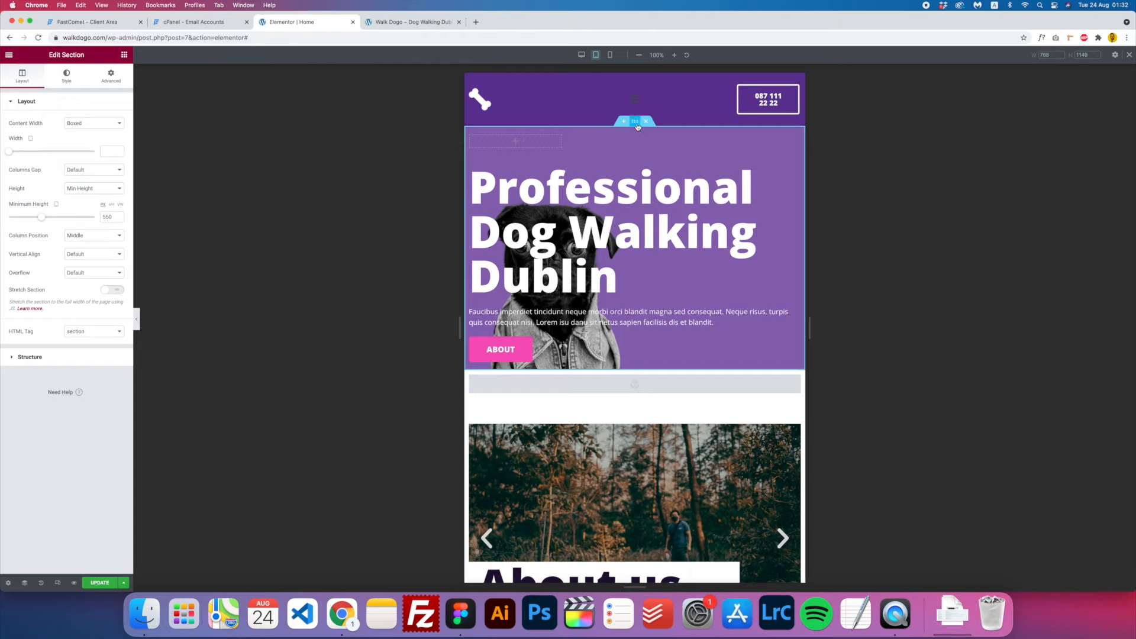
- Resize the hero's pug background overlay and position it at Bottom Right
click(66, 78)
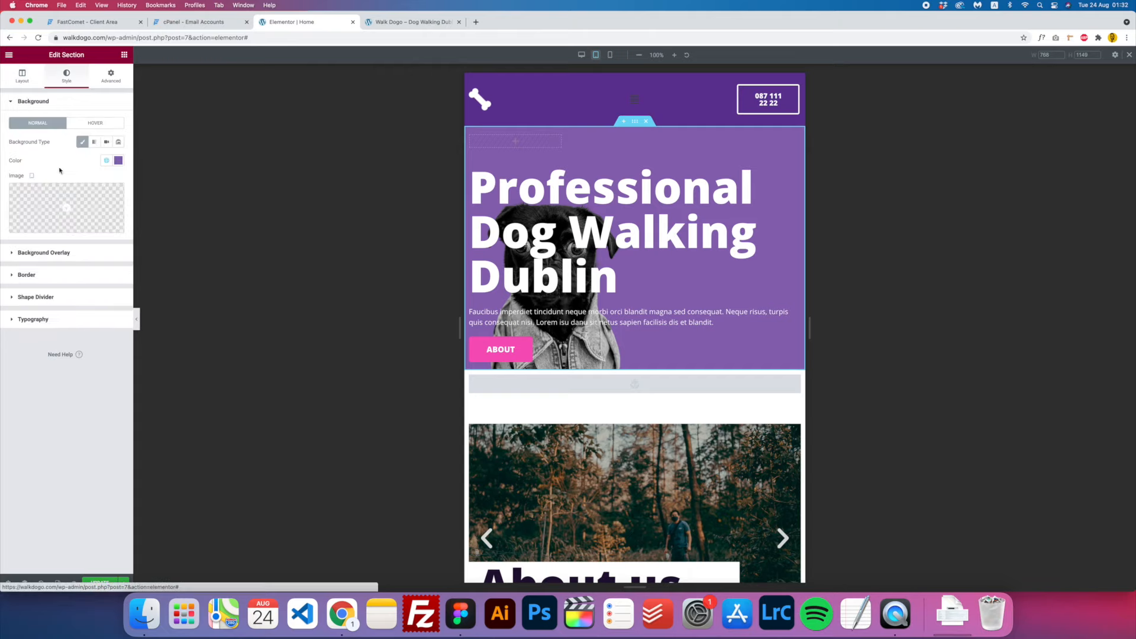
click(44, 253)
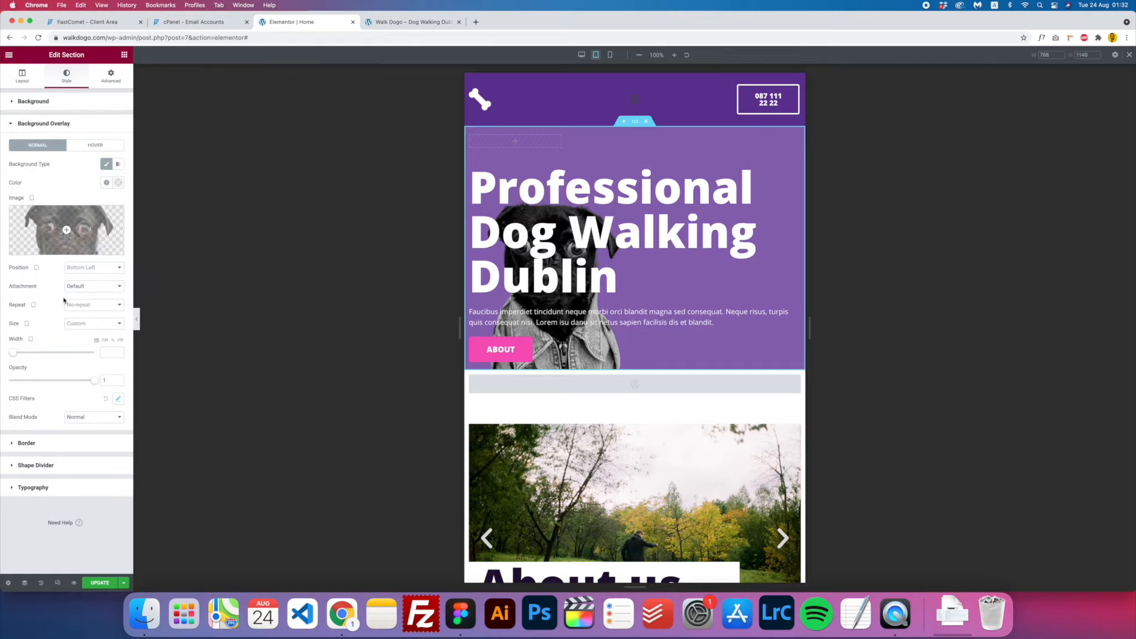
drag(14, 355, 31, 353)
click(93, 267)
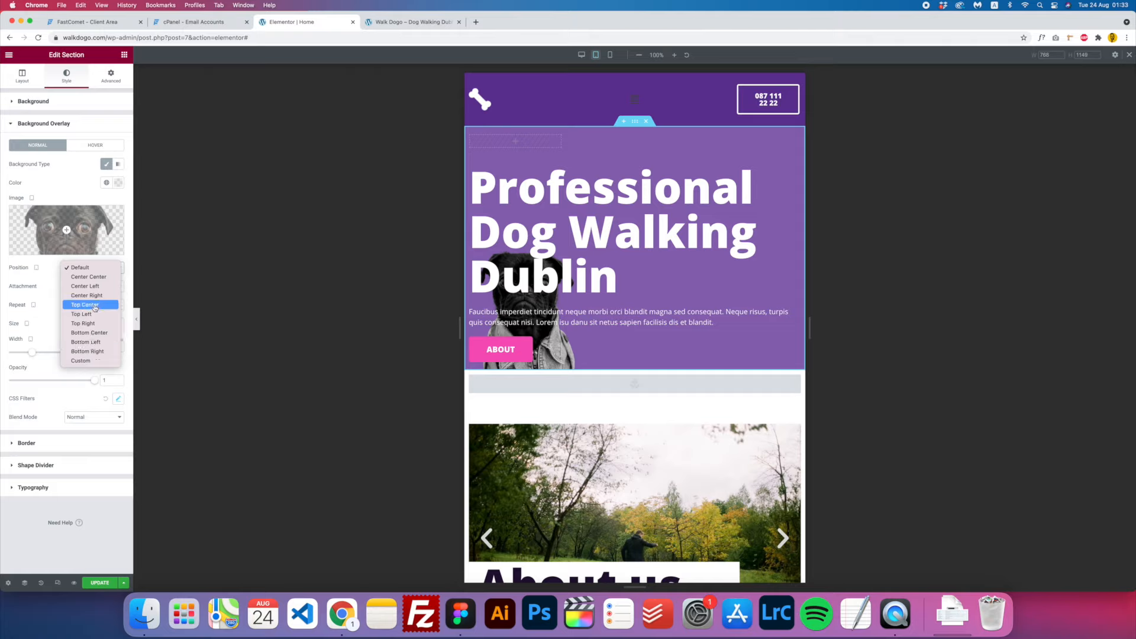
click(94, 342)
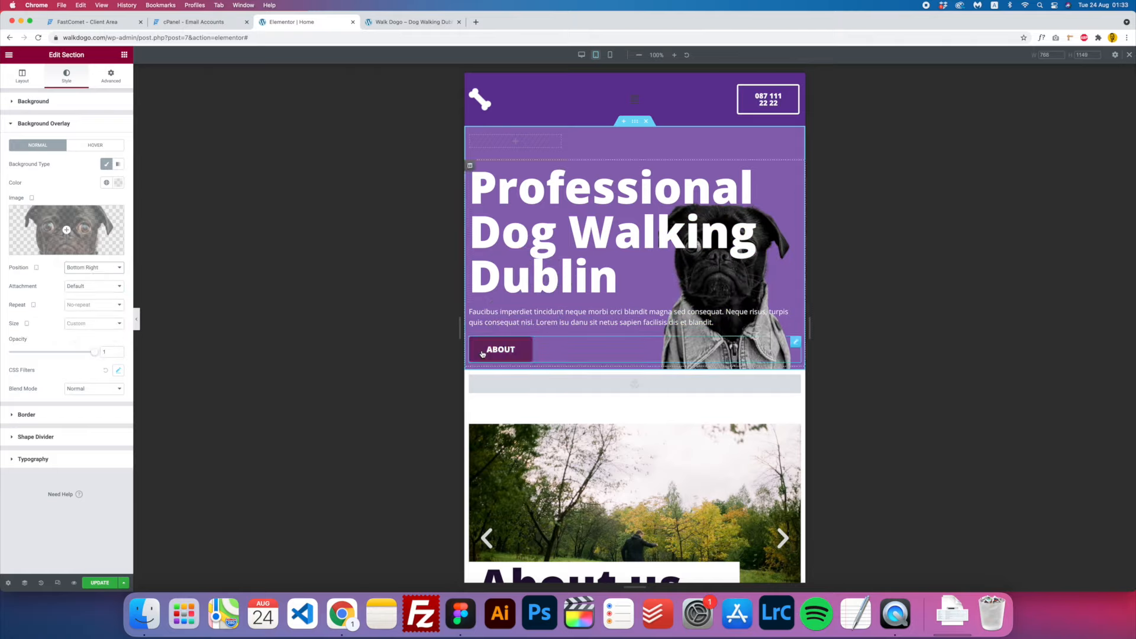
scroll(580, 404, down, 5)
scroll(580, 404, down, 2)
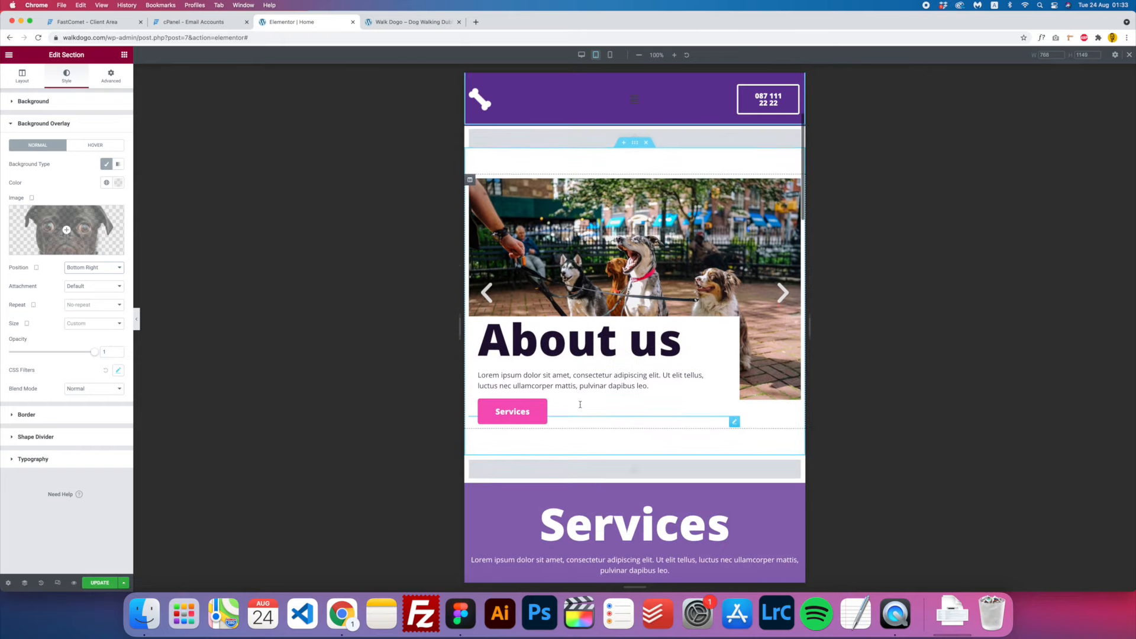
scroll(579, 404, up, 1)
scroll(580, 404, up, 1)
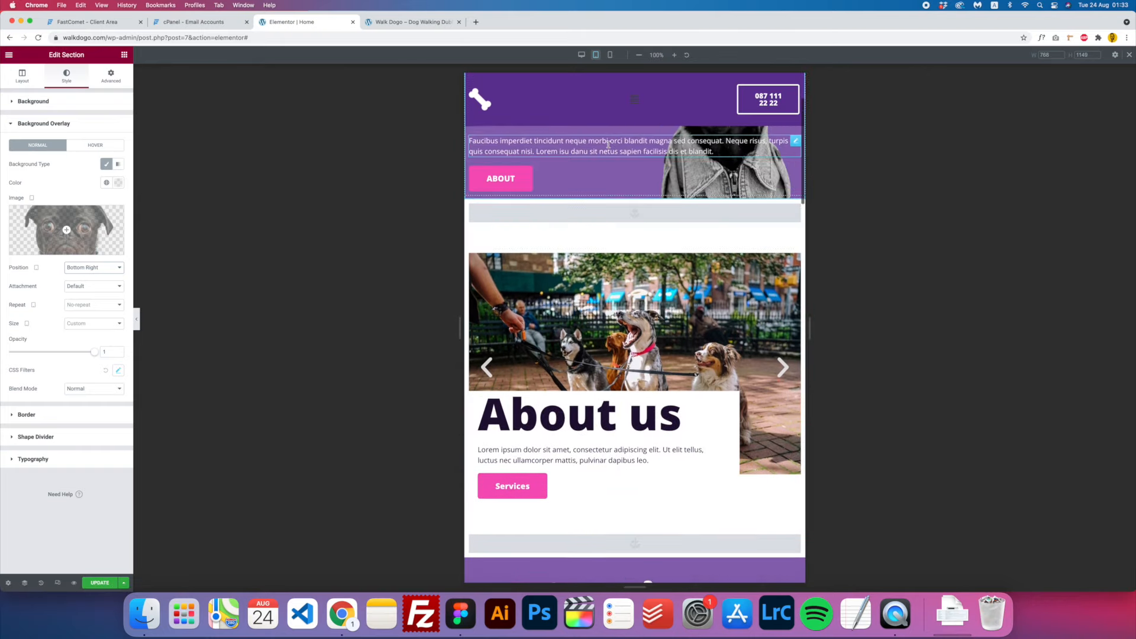
scroll(636, 293, down, 2)
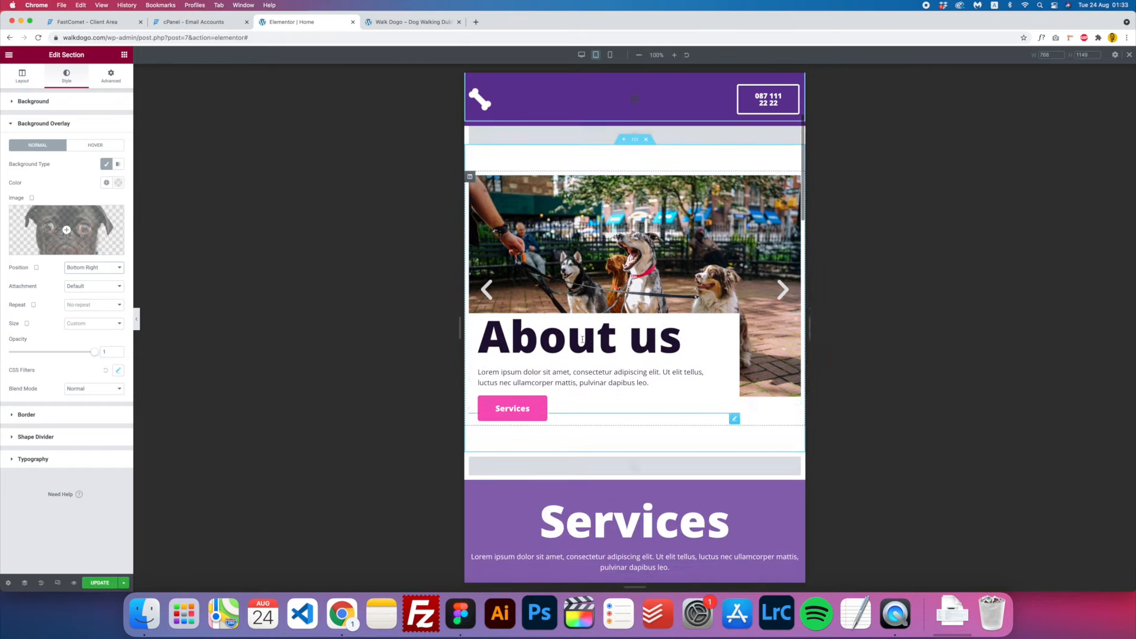
scroll(636, 293, down, 1)
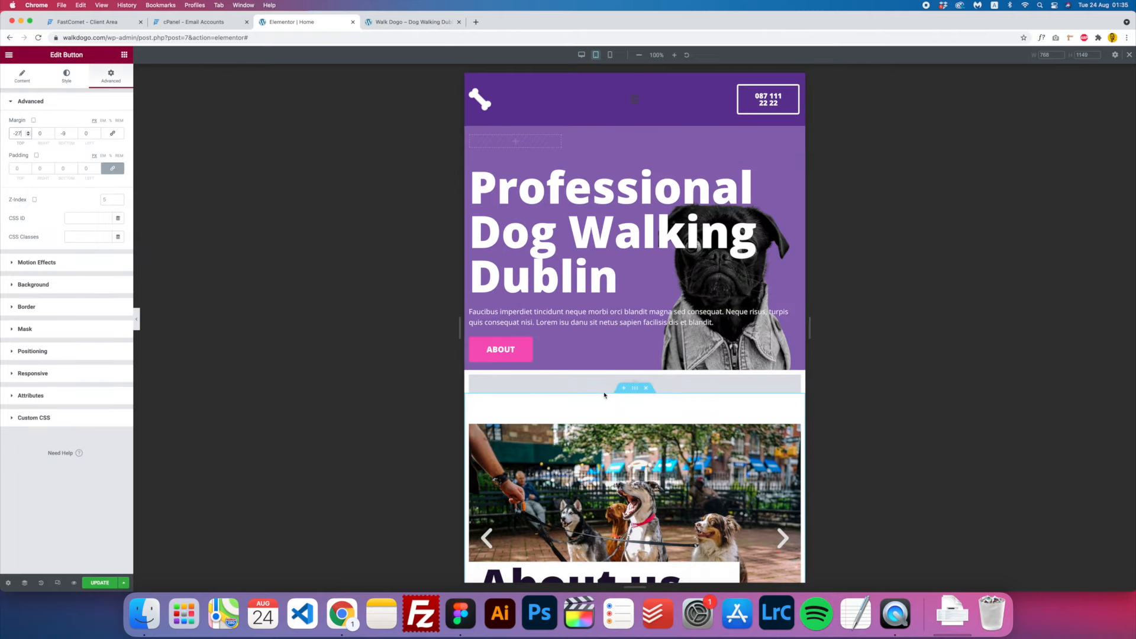
scroll(603, 395, down, 3)
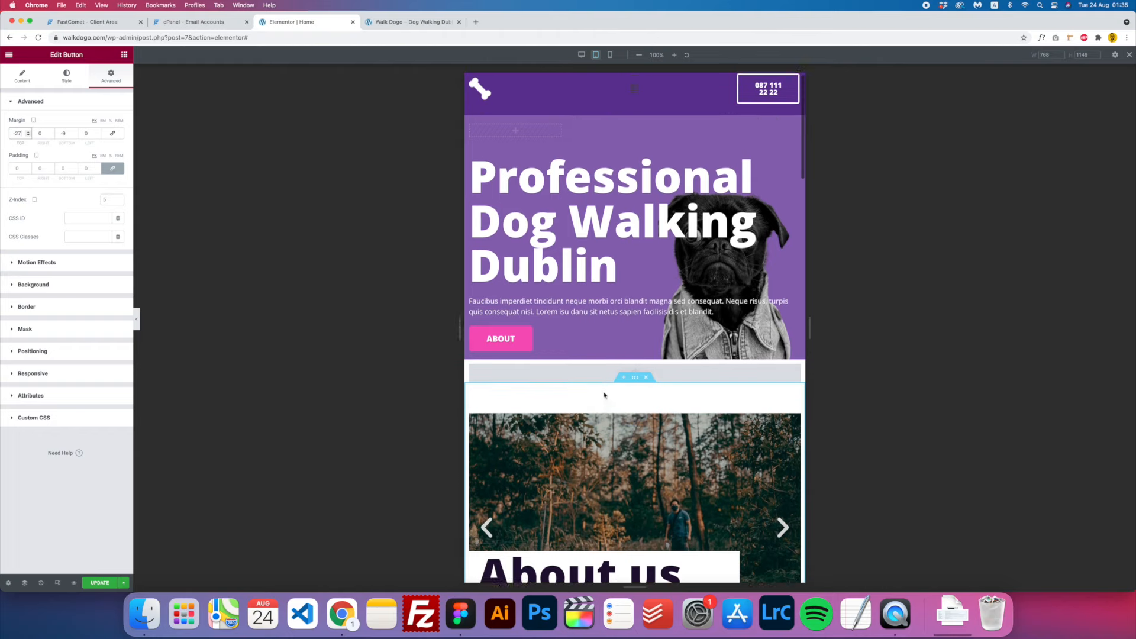
- Reset the tablet margins and left padding of the About us heading and paragraph
scroll(604, 395, down, 2)
click(666, 309)
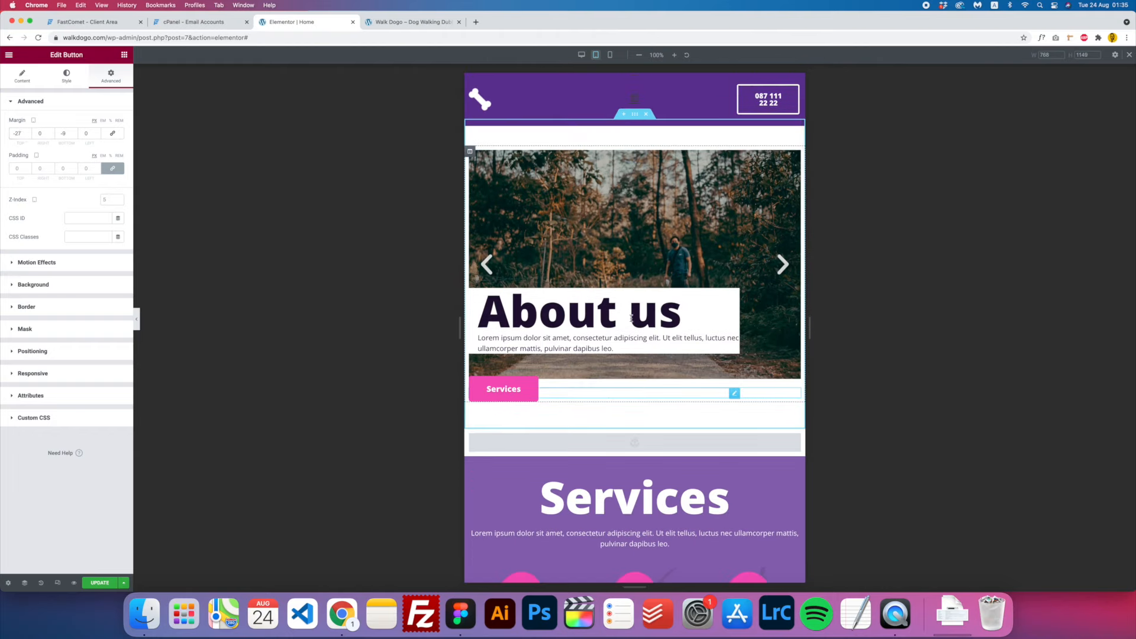
click(113, 132)
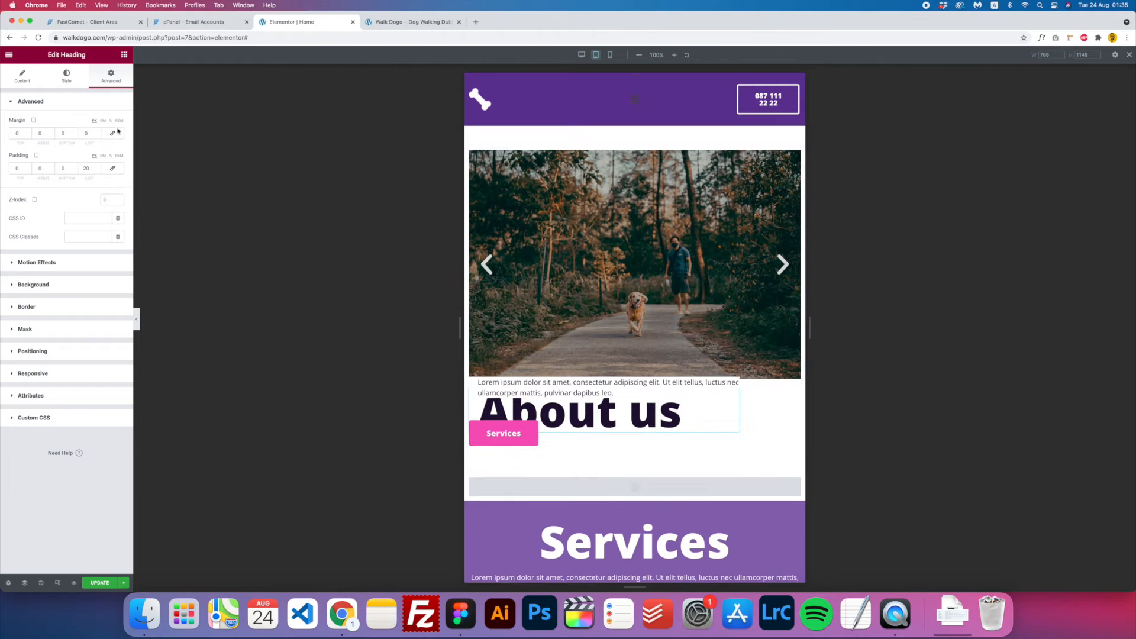
click(112, 170)
click(535, 387)
click(112, 134)
click(118, 170)
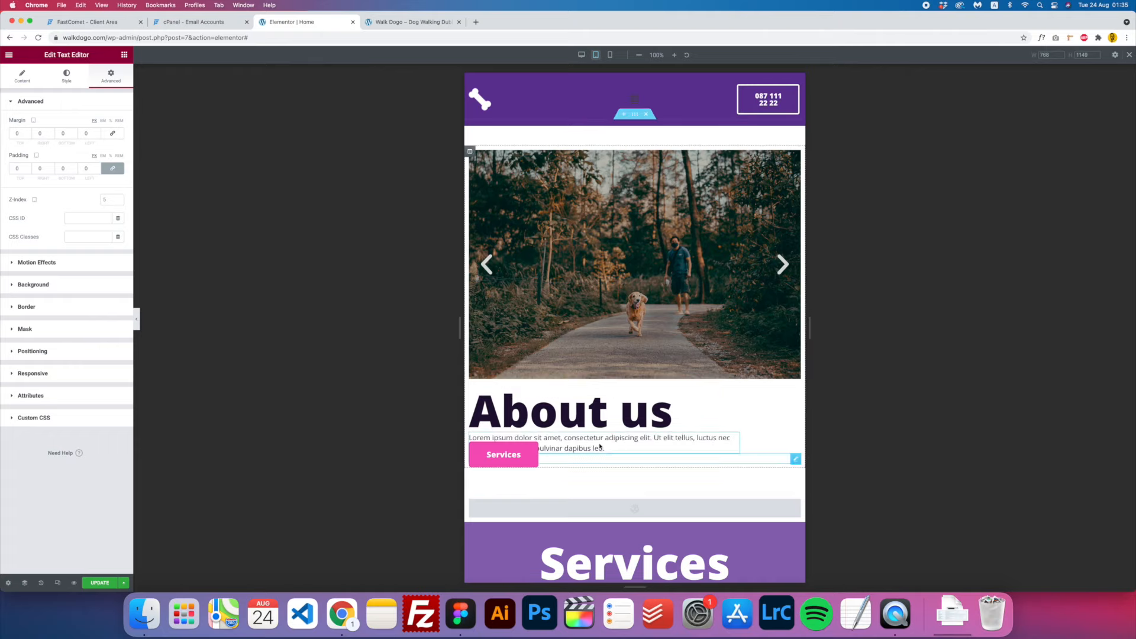
- Unlink and adjust the Services button's tablet margins, then select the About us image carousel
click(520, 456)
scroll(574, 237, up, 3)
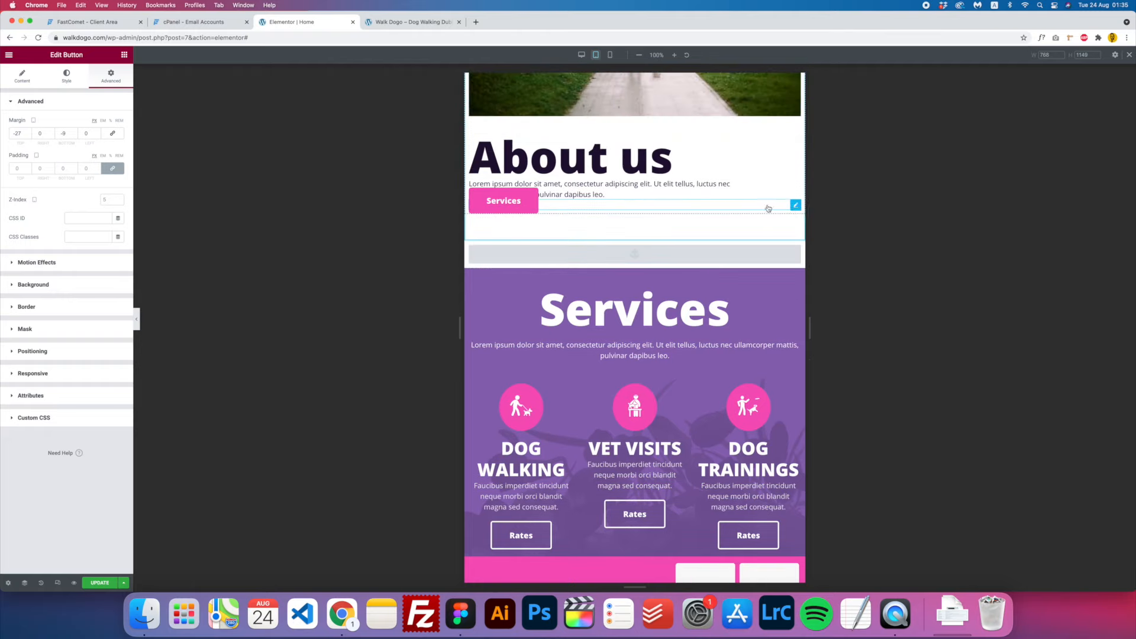
click(113, 133)
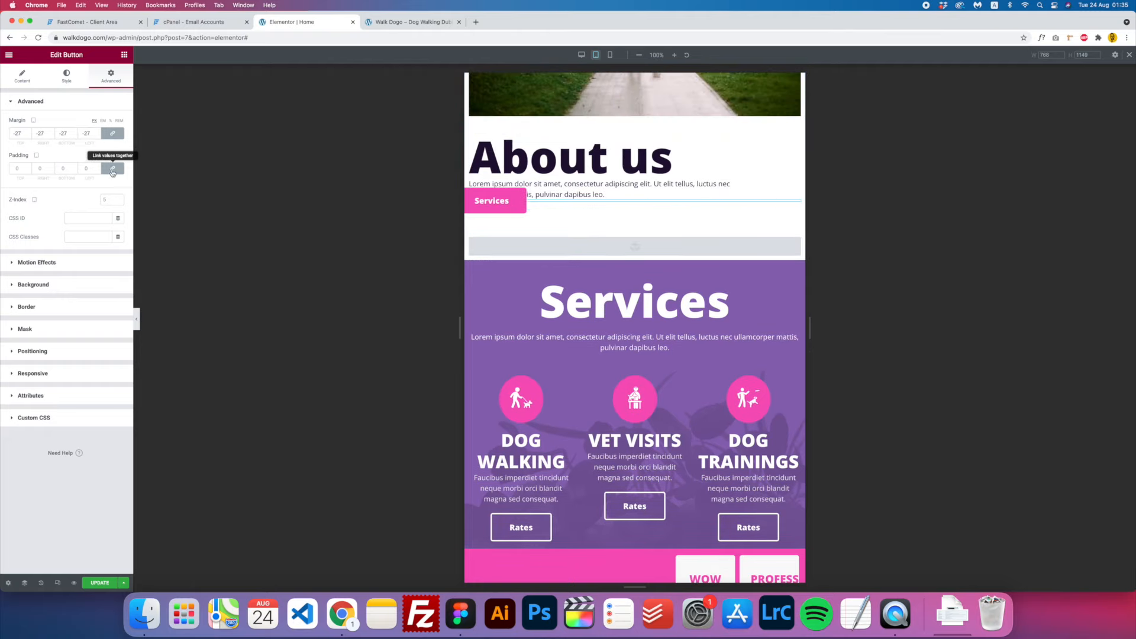
click(112, 133)
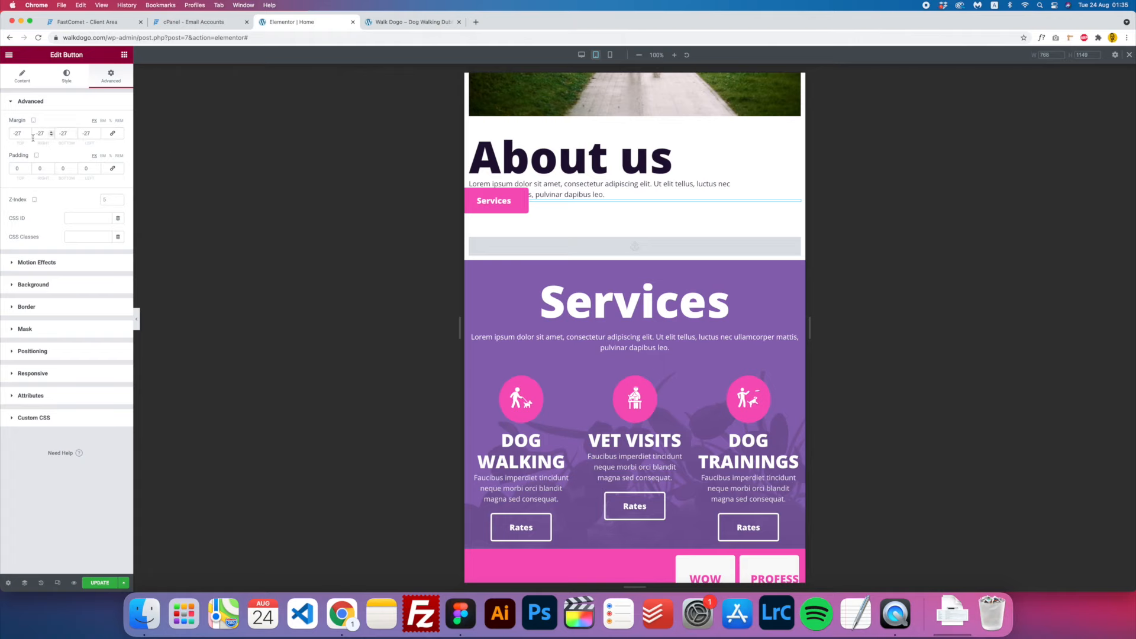
scroll(638, 459, up, 3)
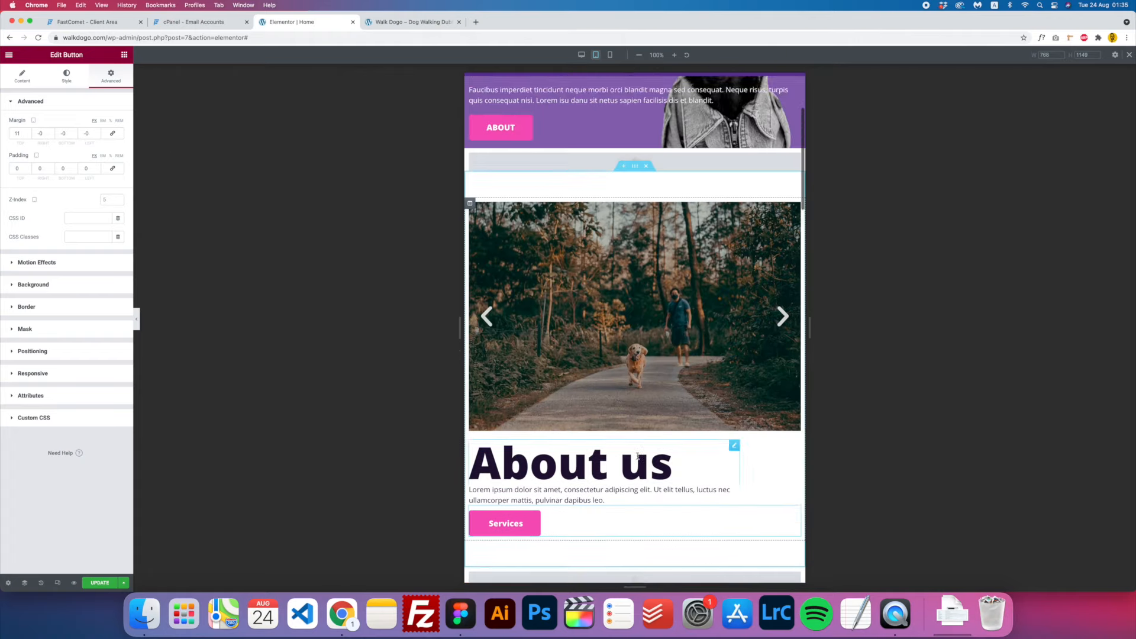
scroll(638, 459, down, 3)
scroll(637, 459, up, 3)
click(635, 418)
scroll(634, 418, down, 10)
scroll(572, 329, down, 1)
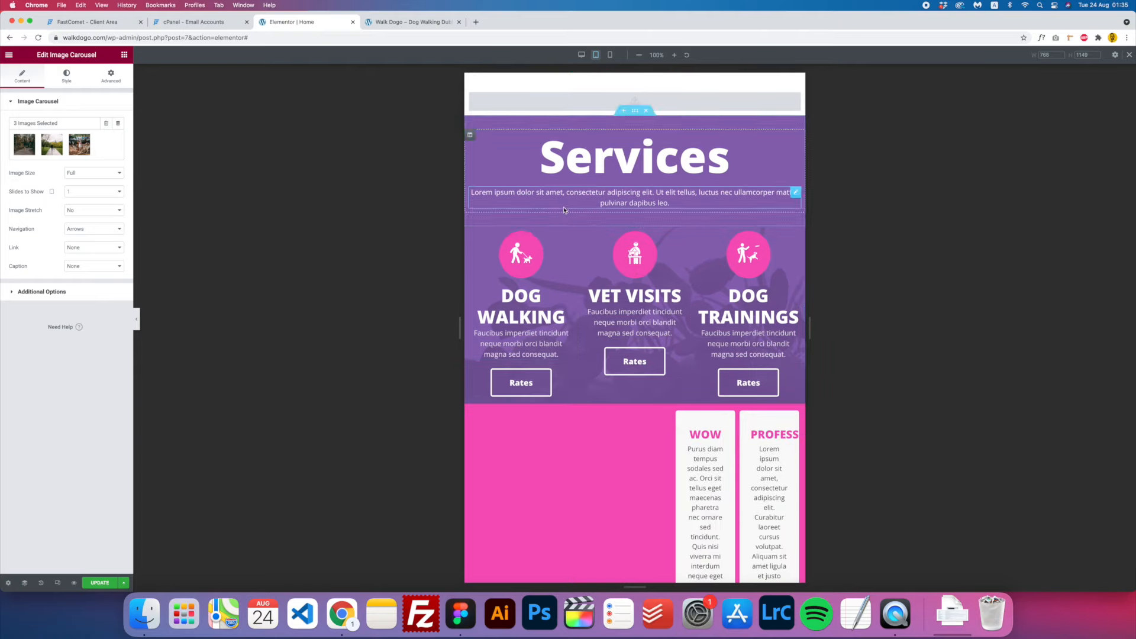
- Set the Services intro paragraph padding to 5 and the Dog Walking column width to 100%
click(668, 202)
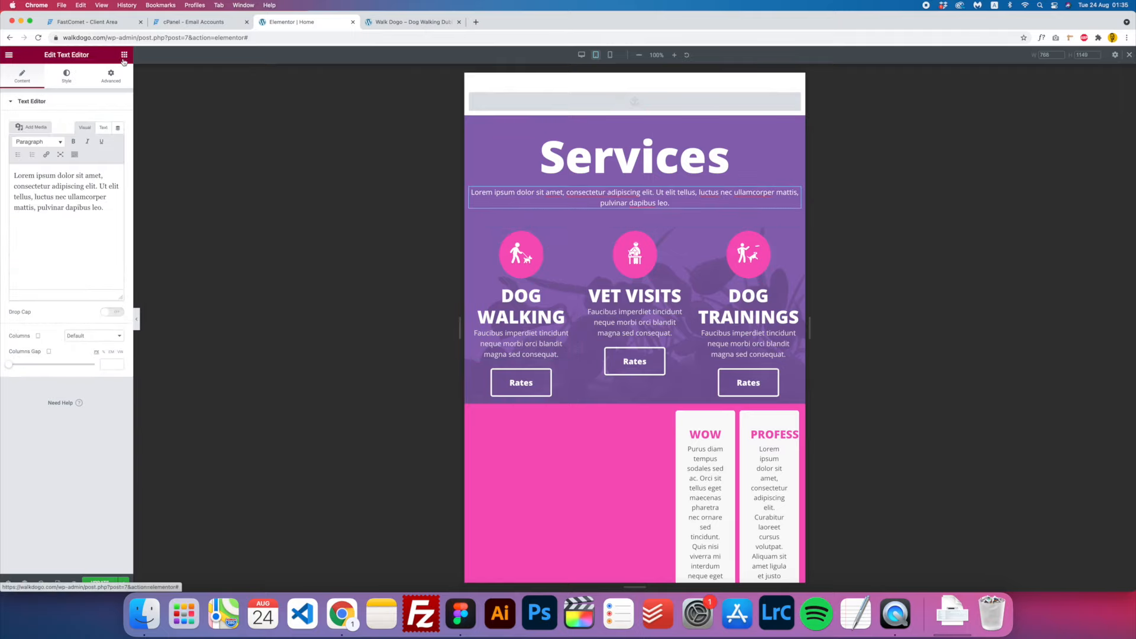
click(111, 83)
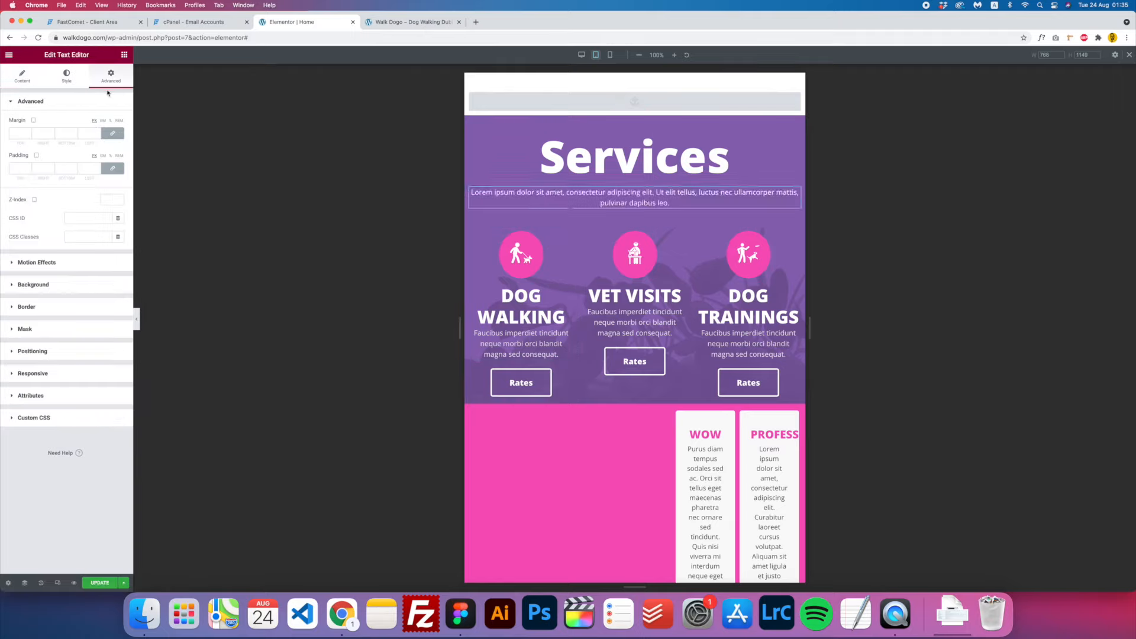
click(106, 170)
text(5)
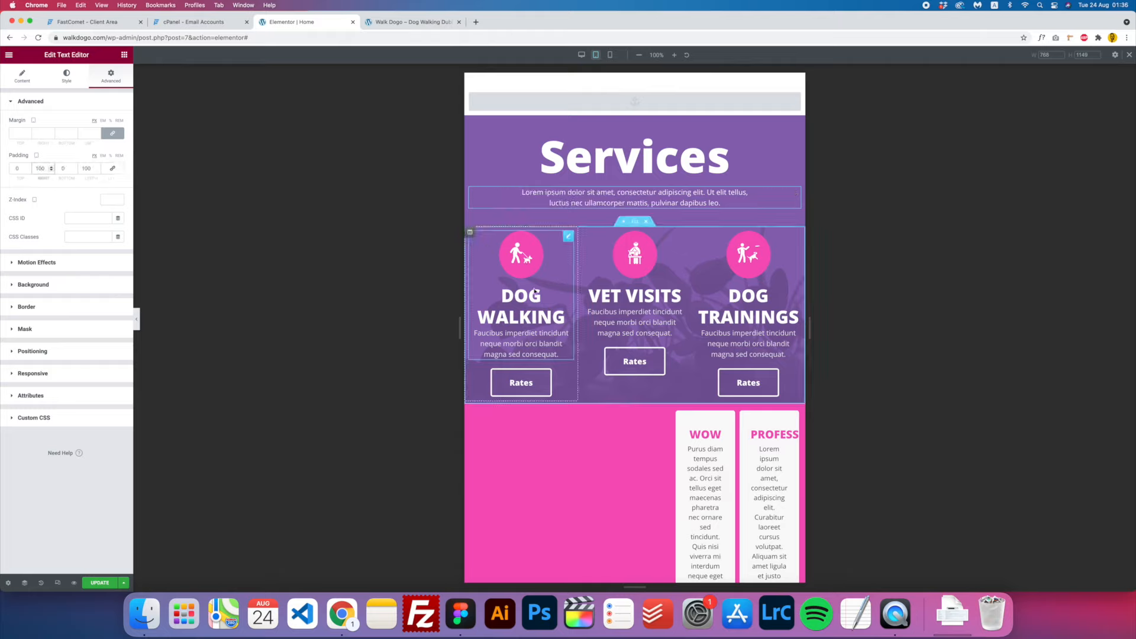
click(470, 233)
text(1)
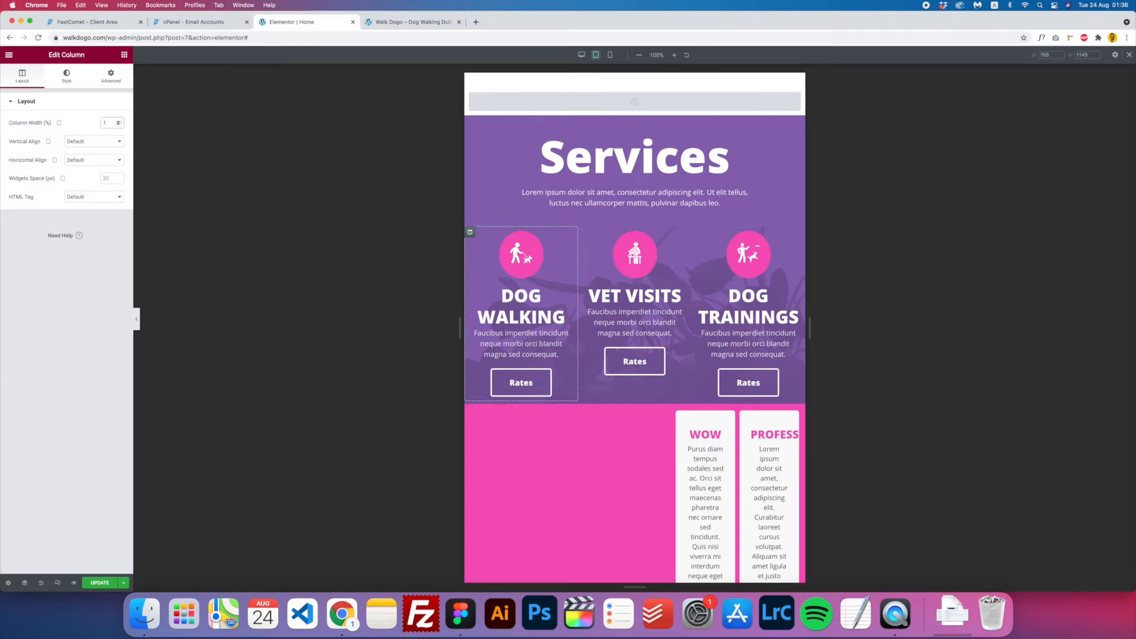
text(00)
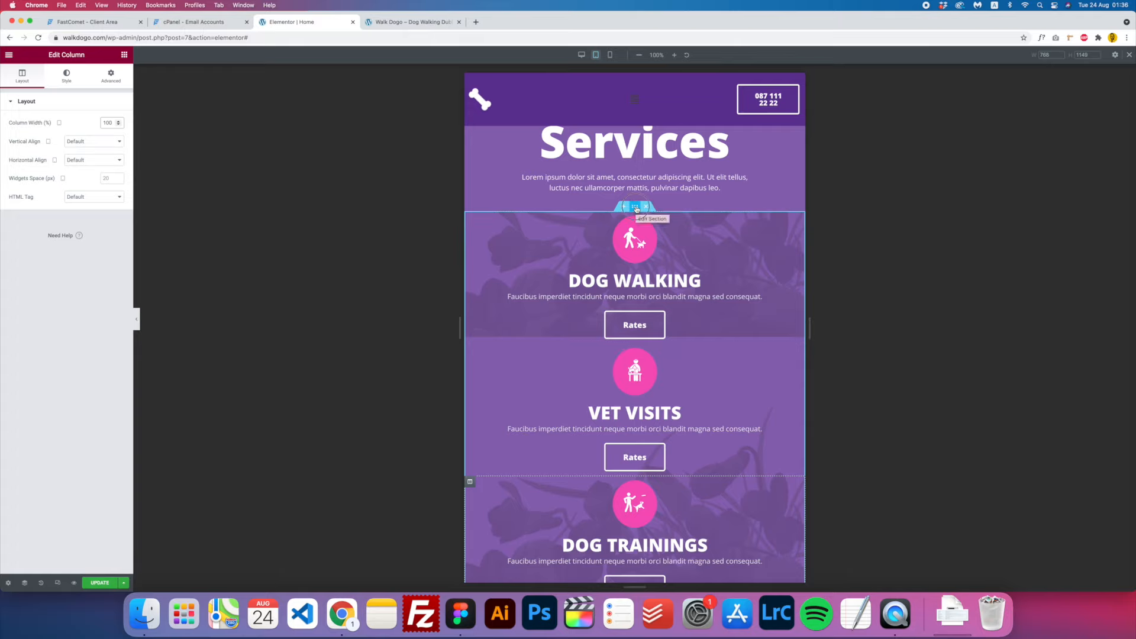
- Set the Services section's background overlay Repeat to No-repeat
click(635, 207)
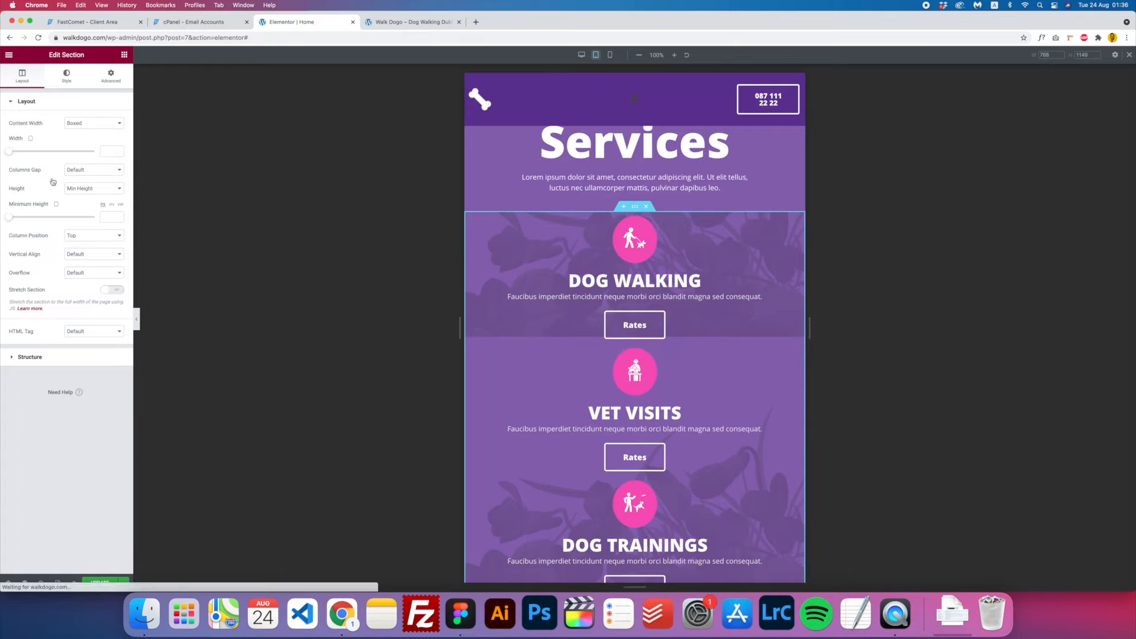
click(66, 77)
click(44, 253)
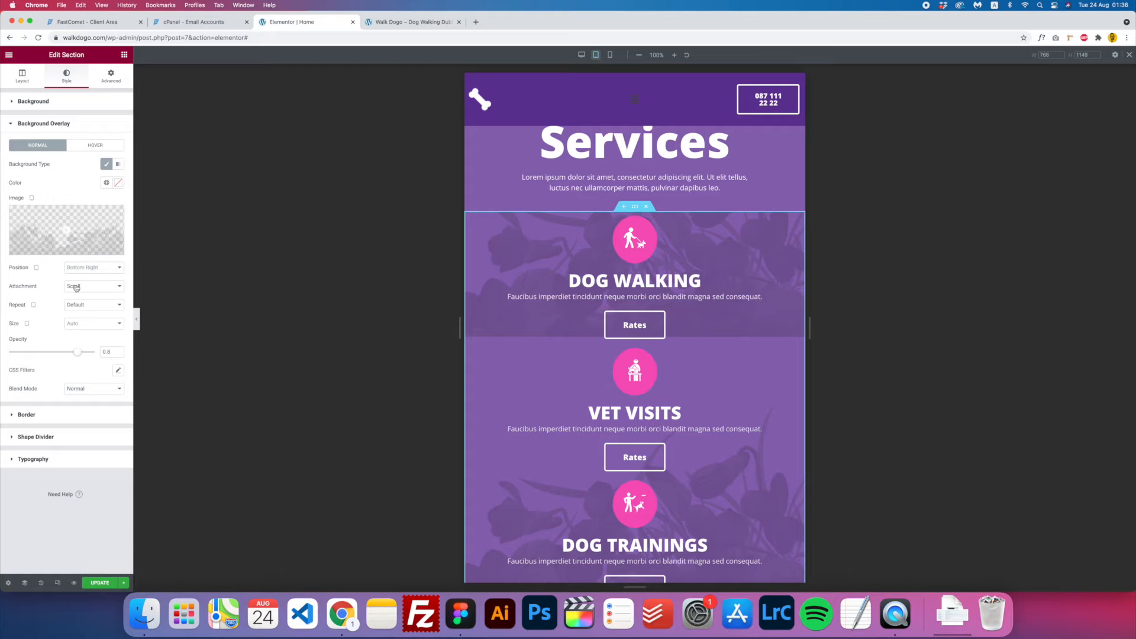
click(95, 309)
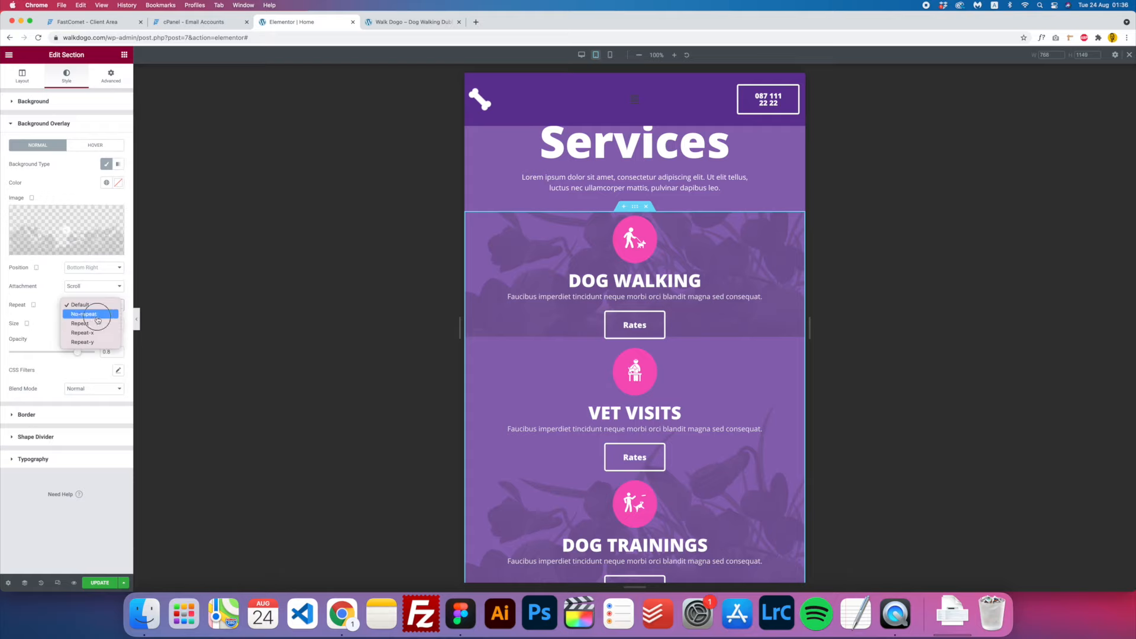
click(89, 322)
scroll(496, 405, down, 3)
scroll(498, 407, up, 3)
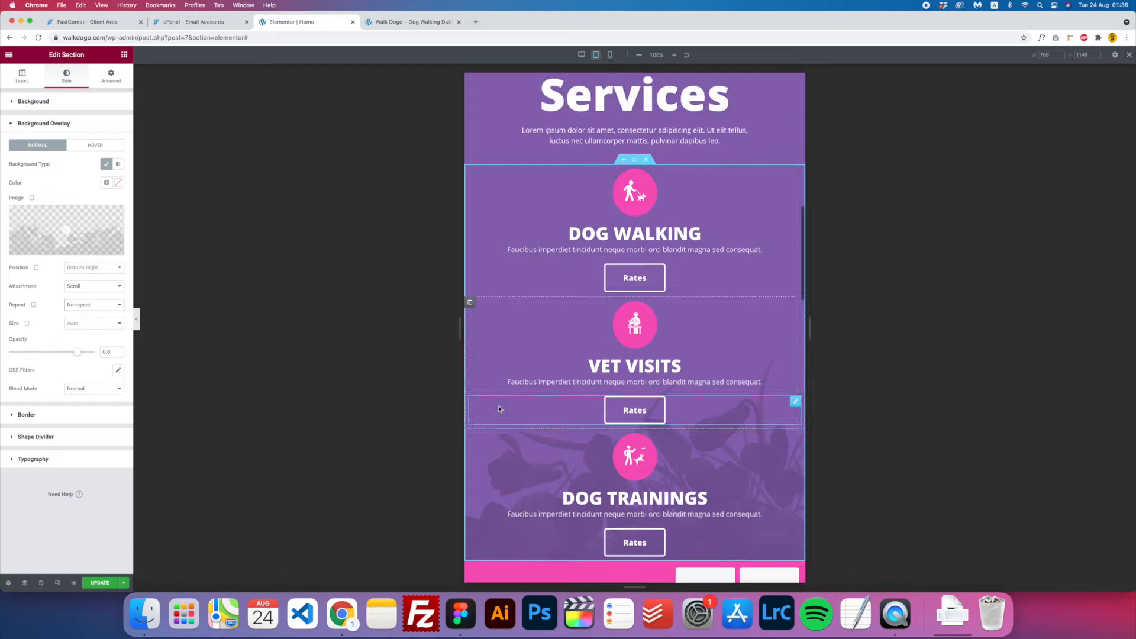
scroll(590, 406, down, 10)
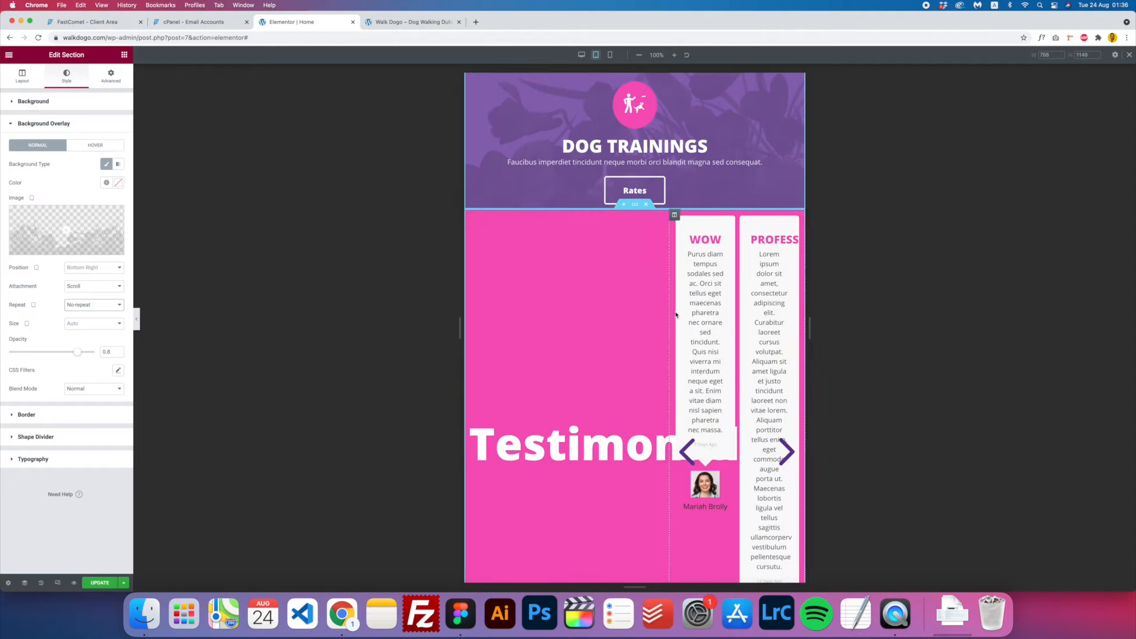
- Set the testimonial carousel's Columns to One so each slide shows one testimonial
click(708, 300)
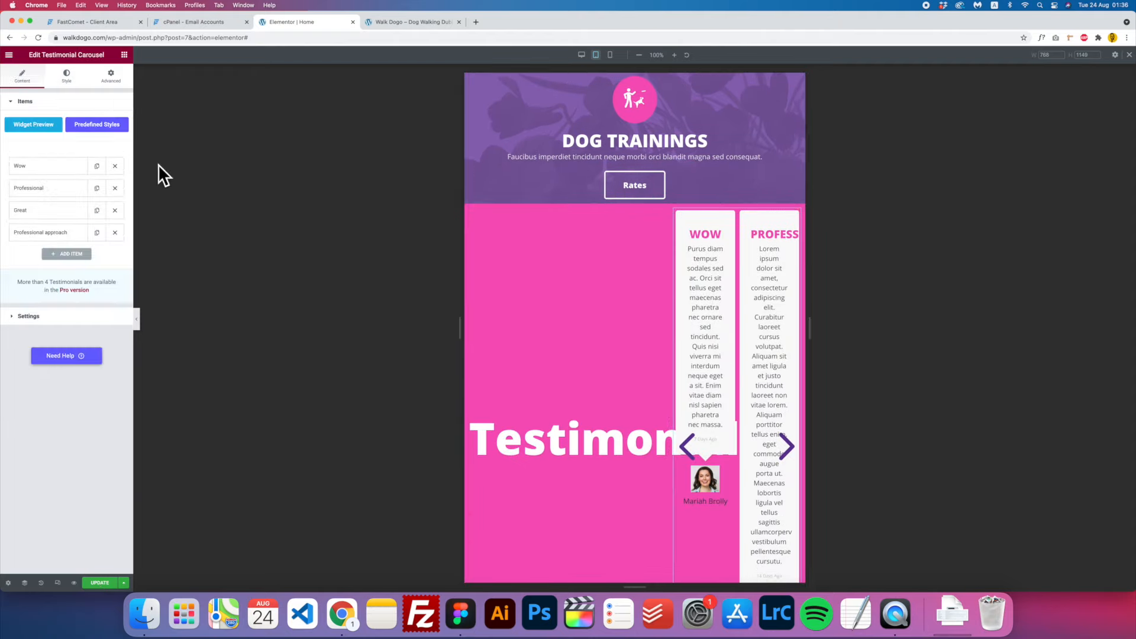
click(25, 317)
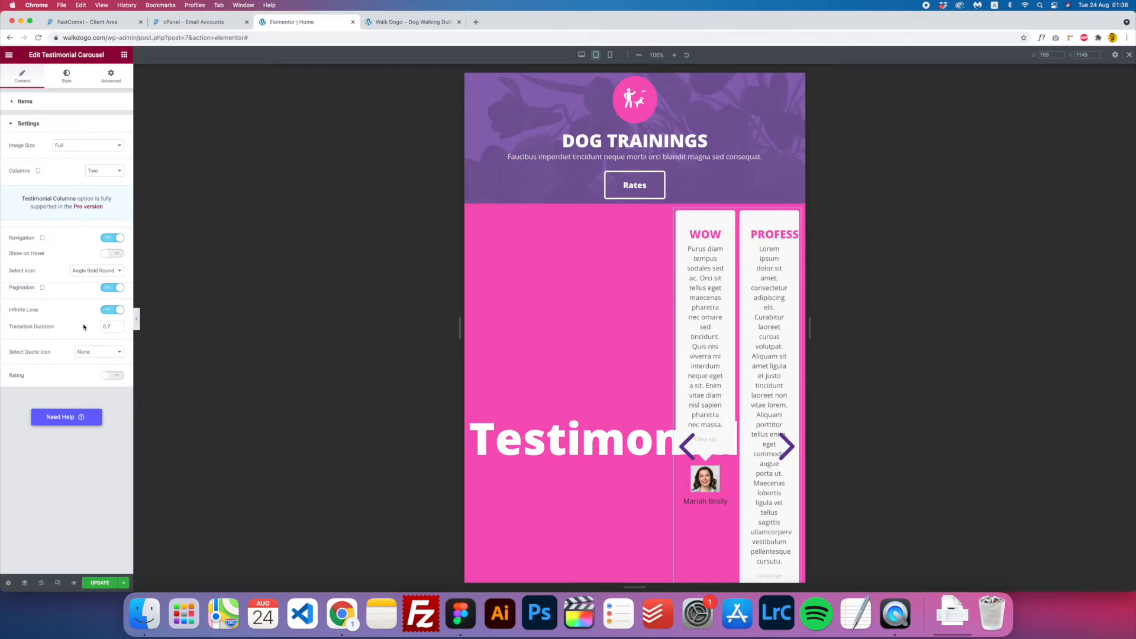
click(98, 178)
click(107, 161)
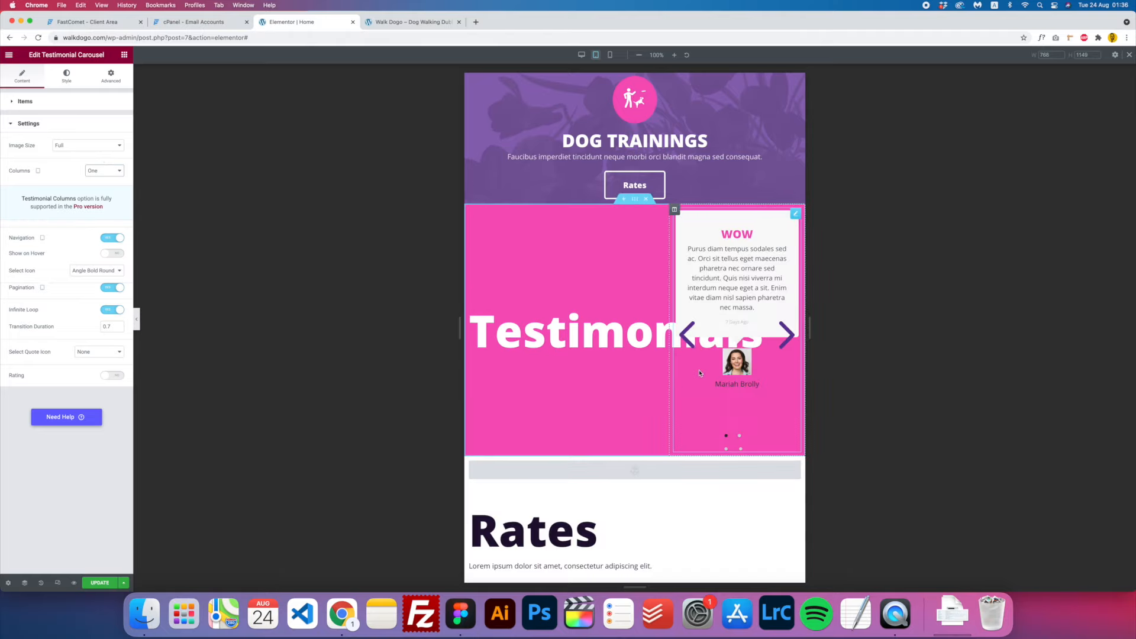
- Make the Testimonials columns 100% wide and centre the Testimonials heading
click(468, 319)
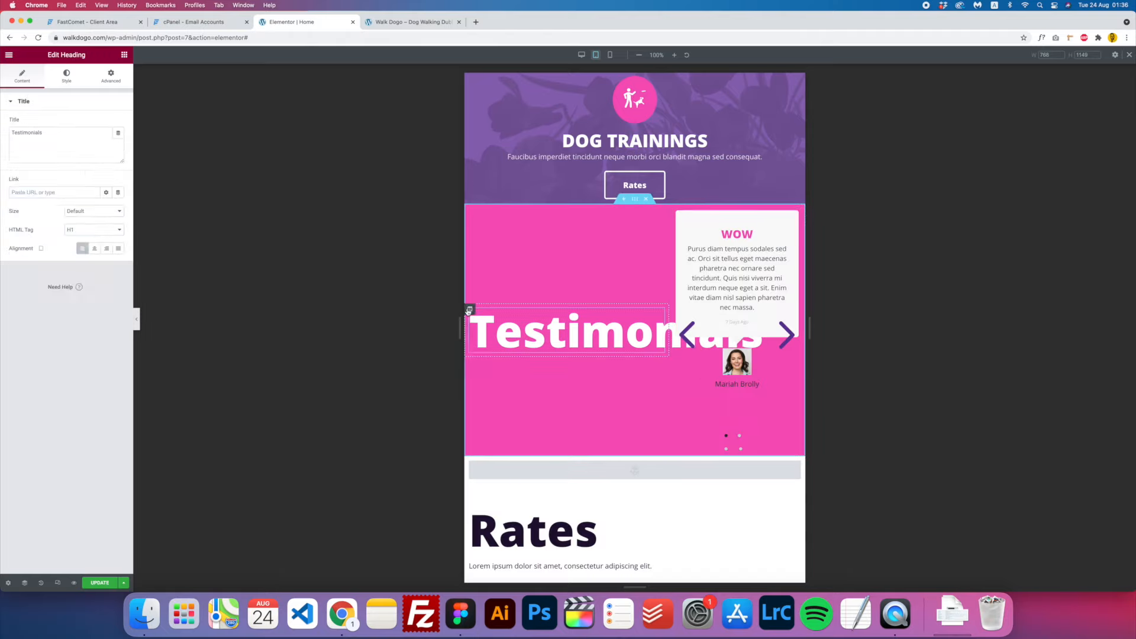
click(470, 309)
text(100)
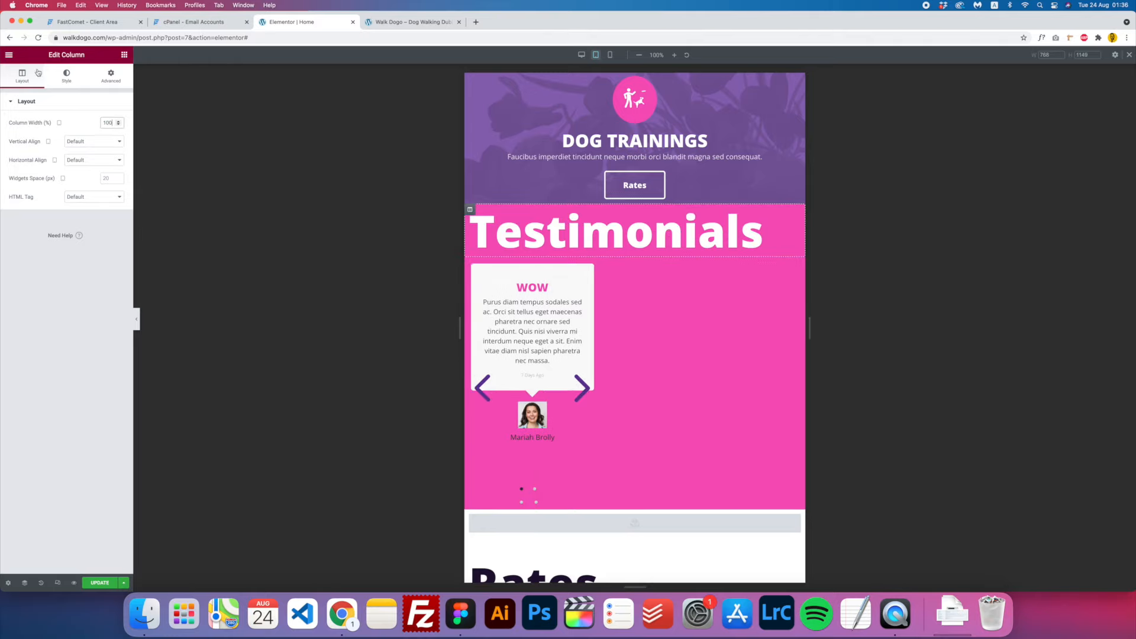
click(66, 77)
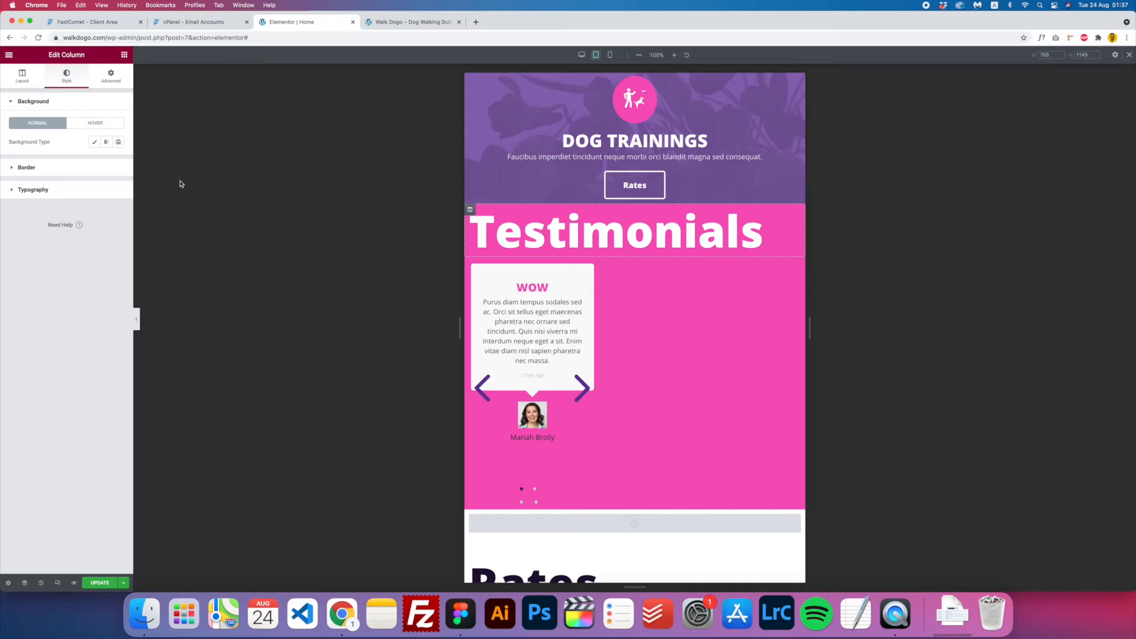
click(605, 237)
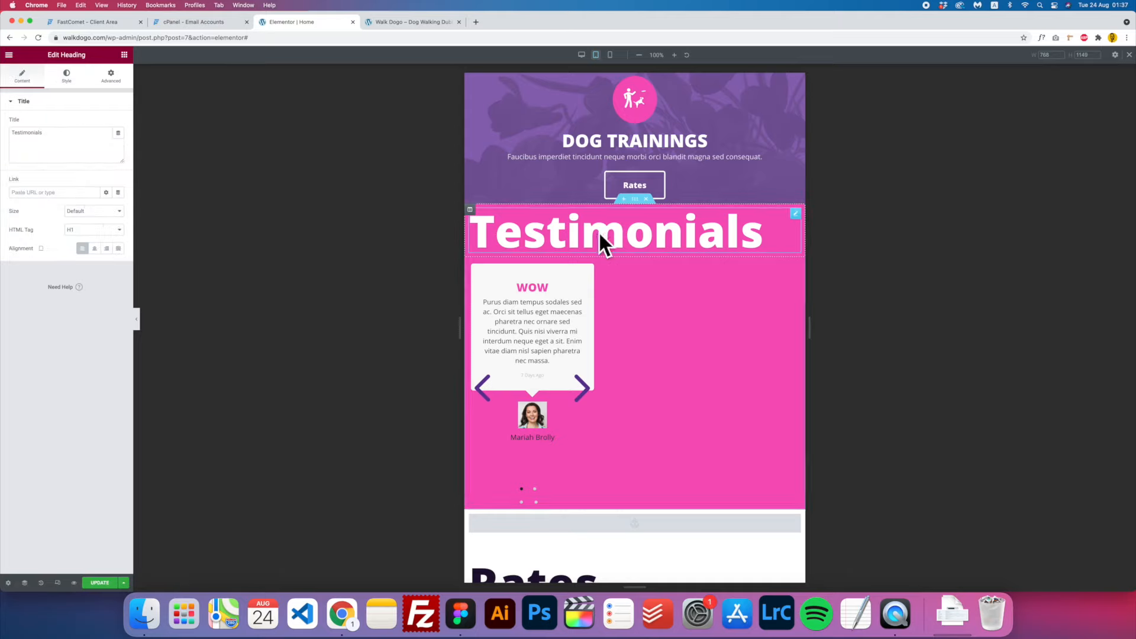
click(94, 248)
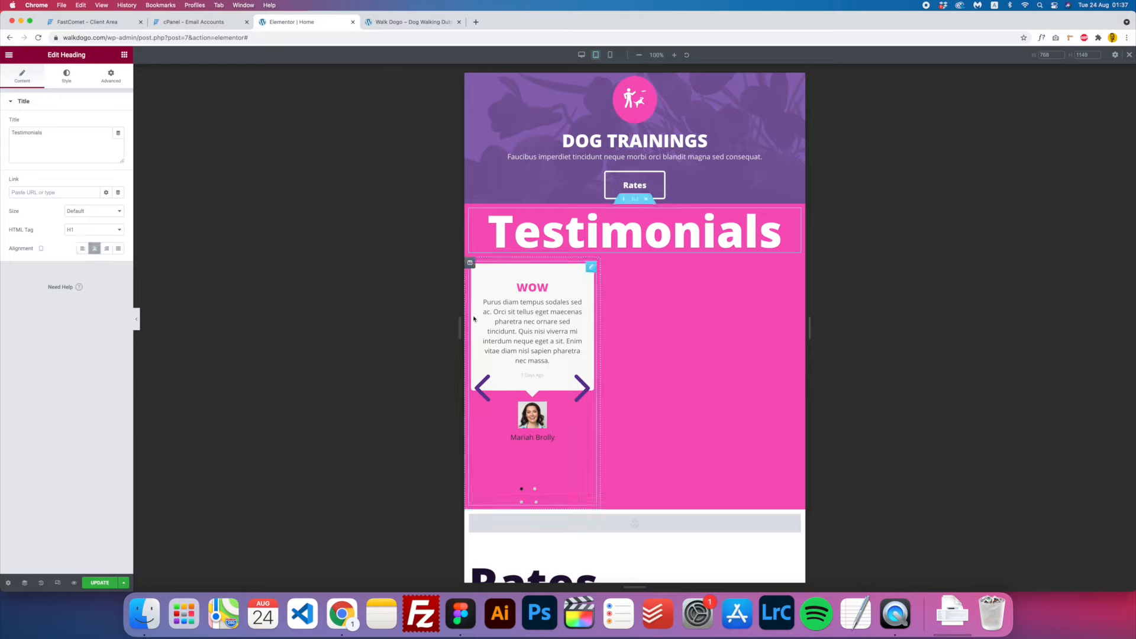
click(469, 264)
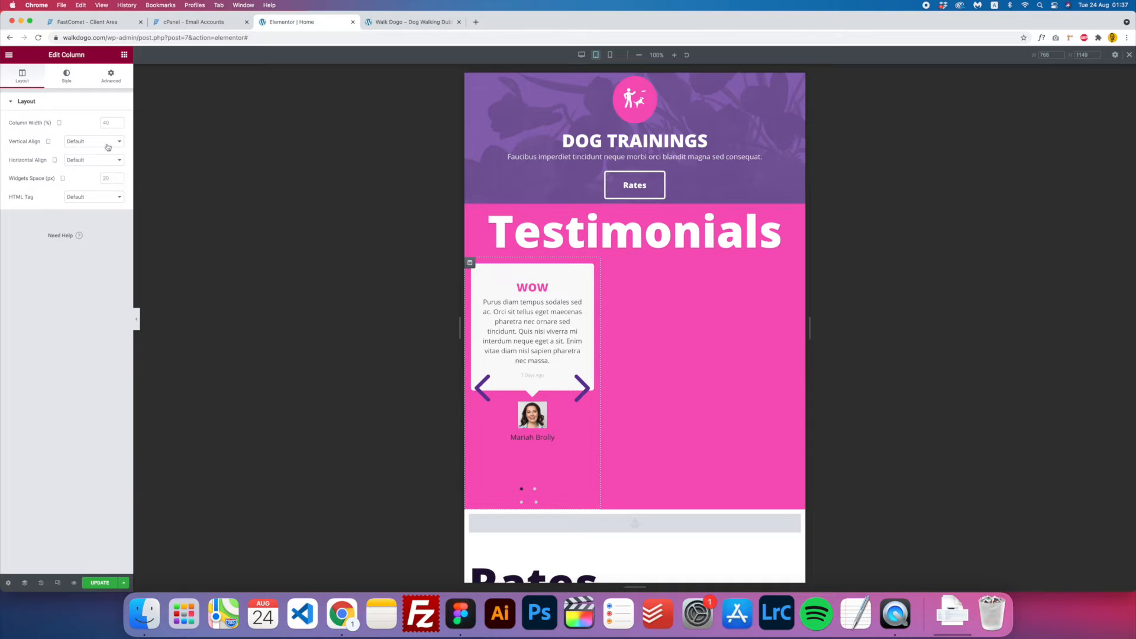
click(102, 122)
text(3140)
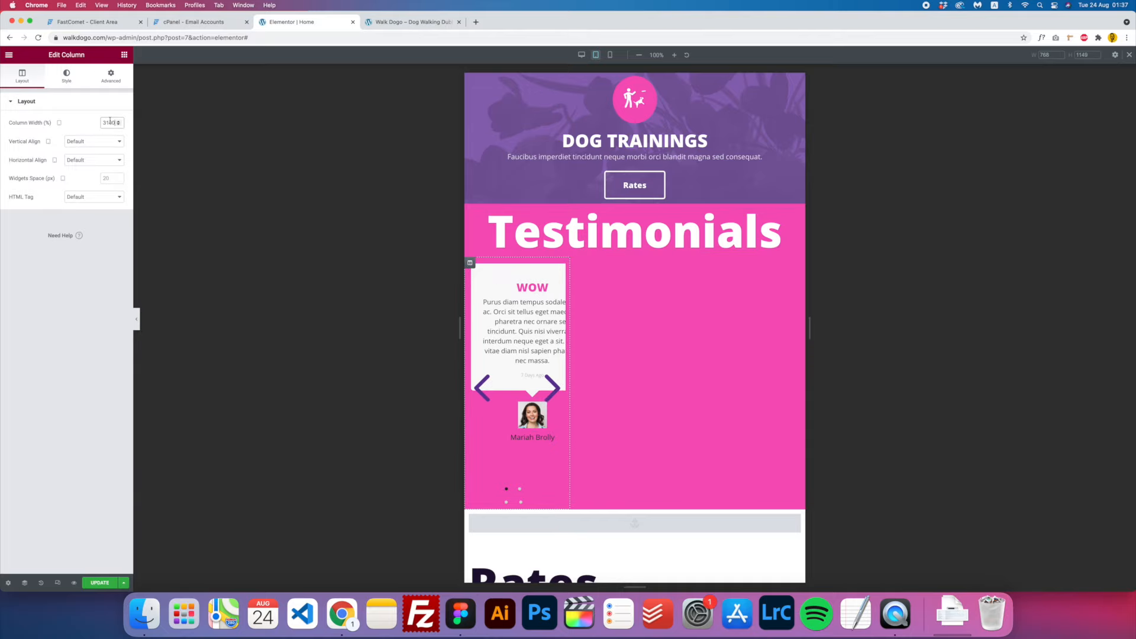
text(100)
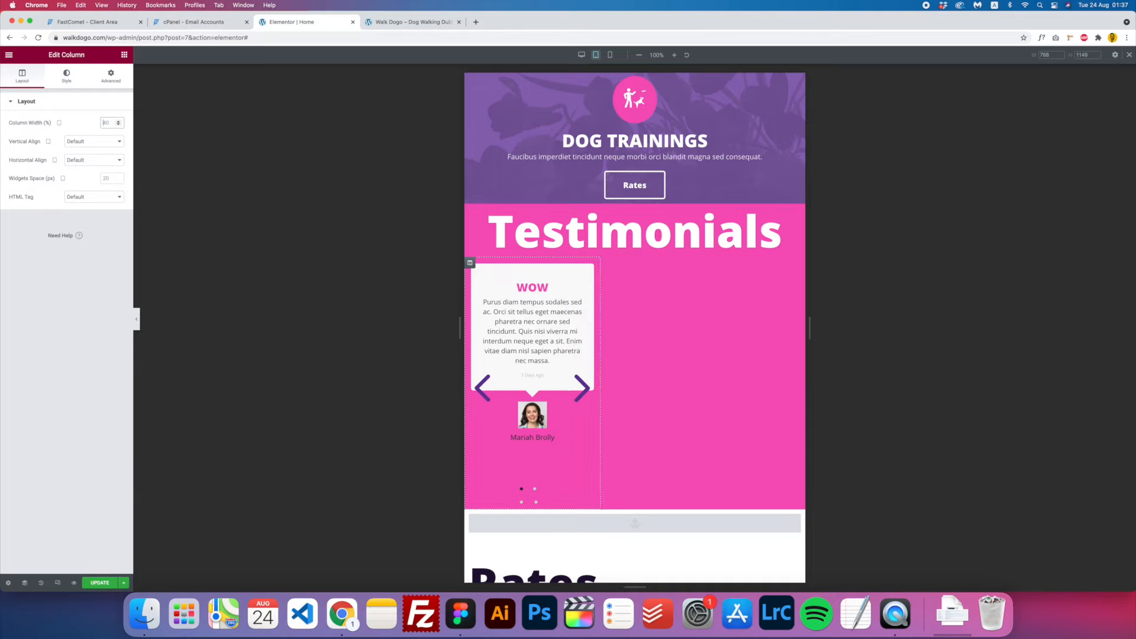
scroll(532, 331, down, 5)
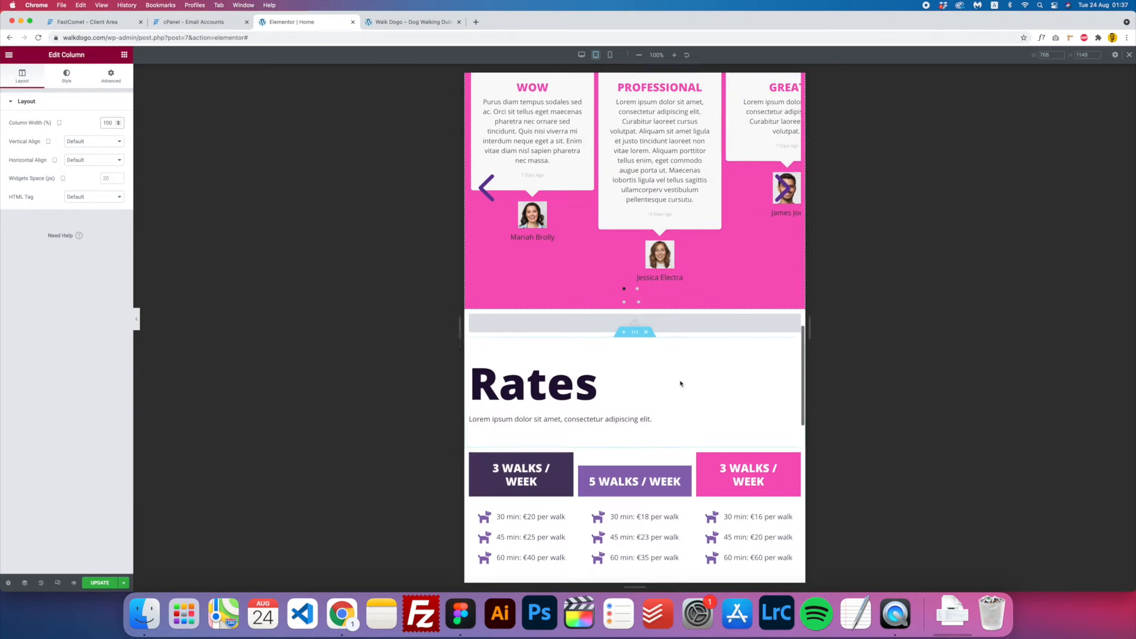
- Centre the Rates heading and intro text, then save the page with Cmd+S
click(539, 336)
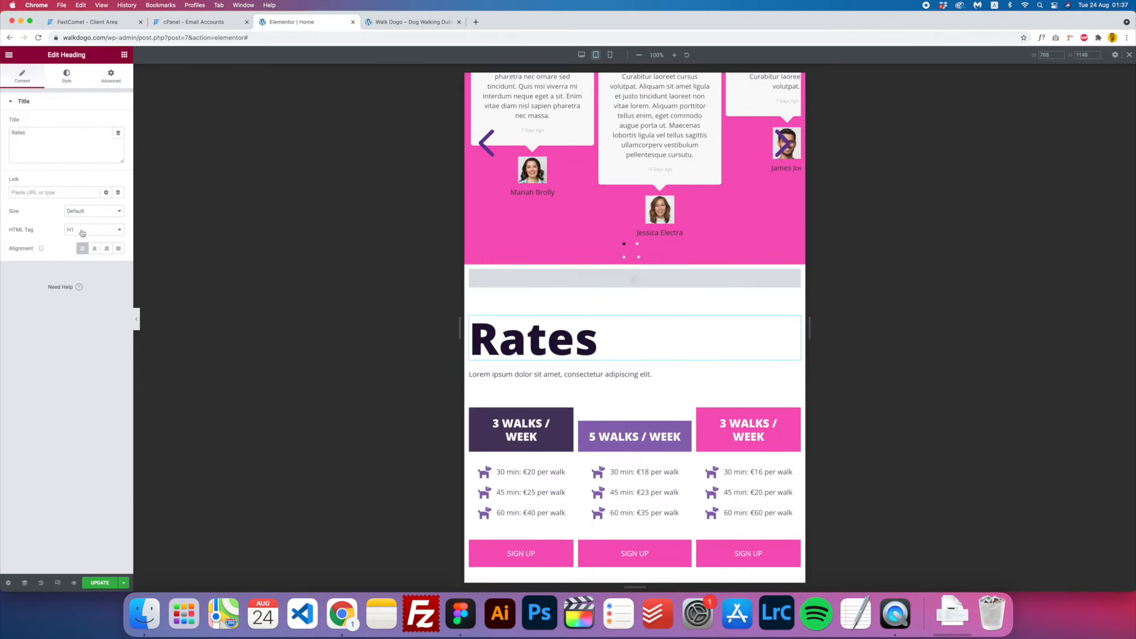
click(95, 248)
click(549, 375)
click(66, 76)
click(94, 123)
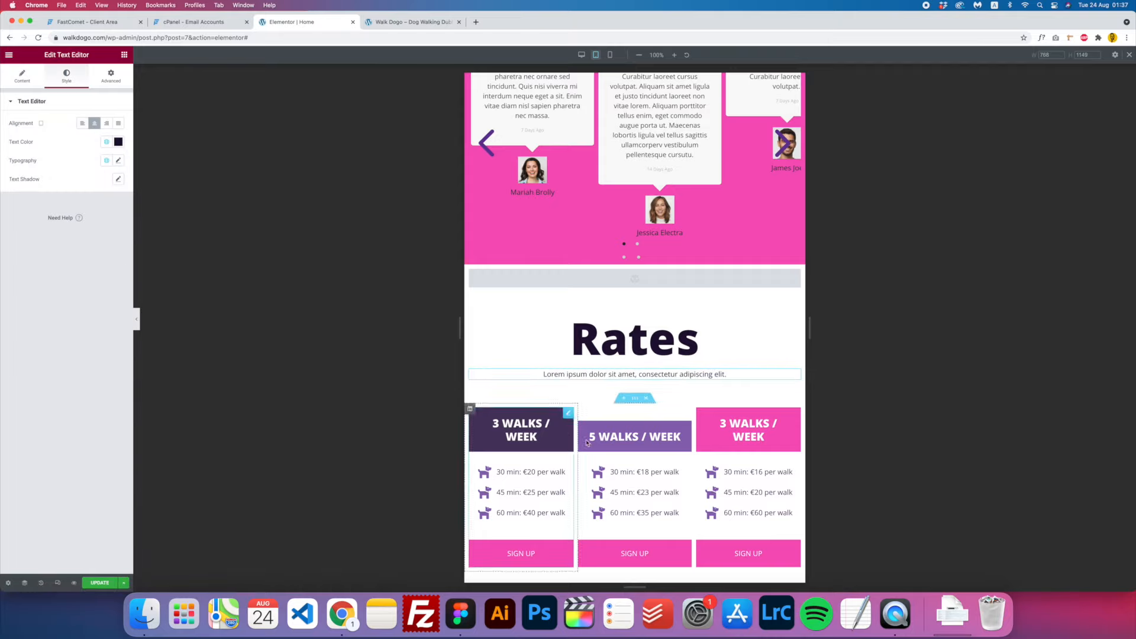
scroll(535, 326, down, 2)
scroll(535, 326, down, 8)
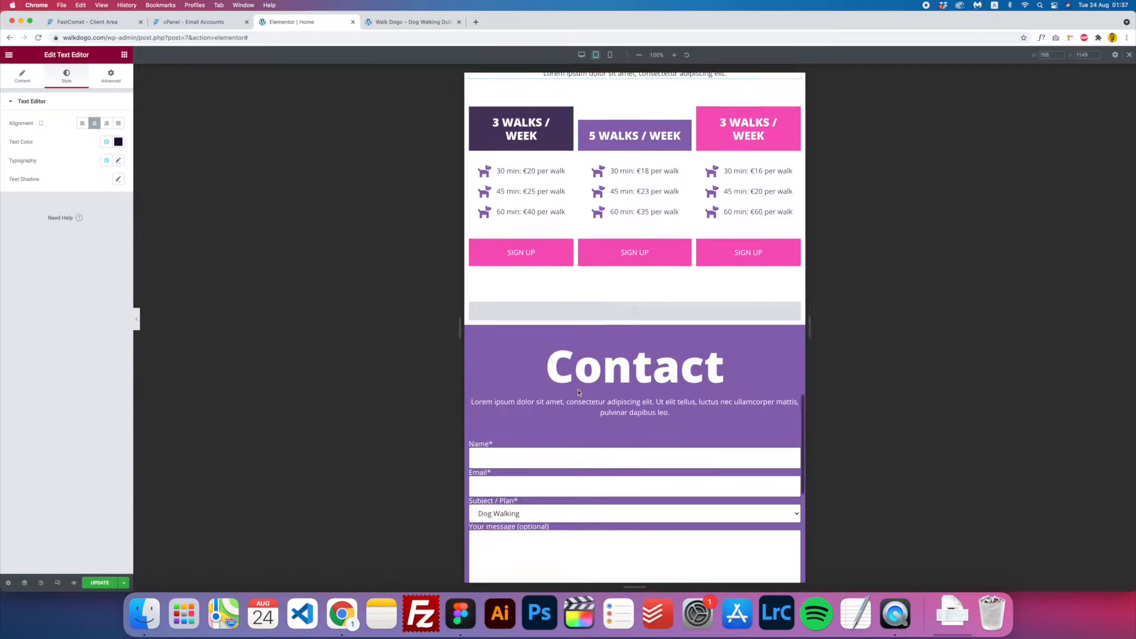
scroll(578, 390, down, 4)
scroll(625, 496, up, 15)
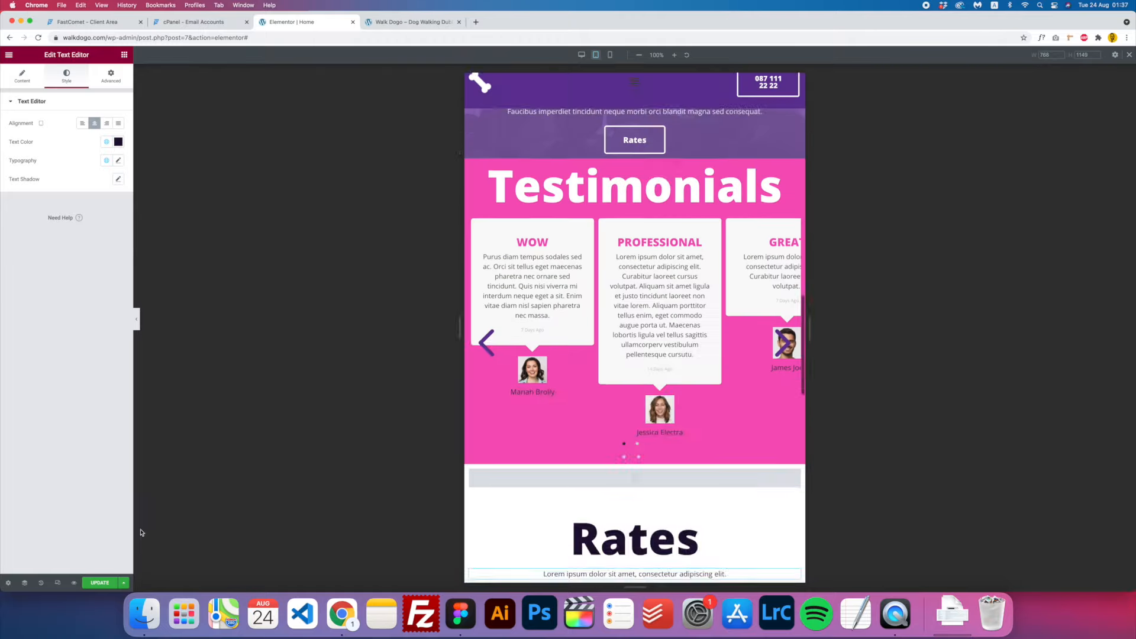
key(super+s)
scroll(625, 497, up, 10)
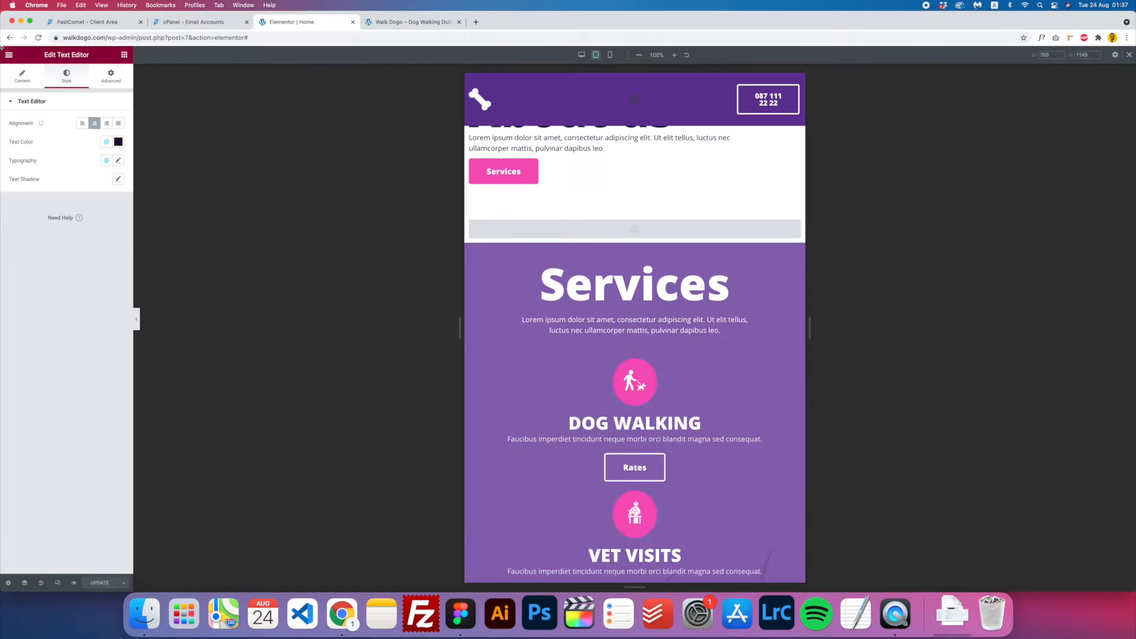
- In the mobile preview, shrink the 'Professional Dog Walking Dublin' heading's font size to 45
click(609, 54)
scroll(647, 265, down, 10)
scroll(647, 265, up, 15)
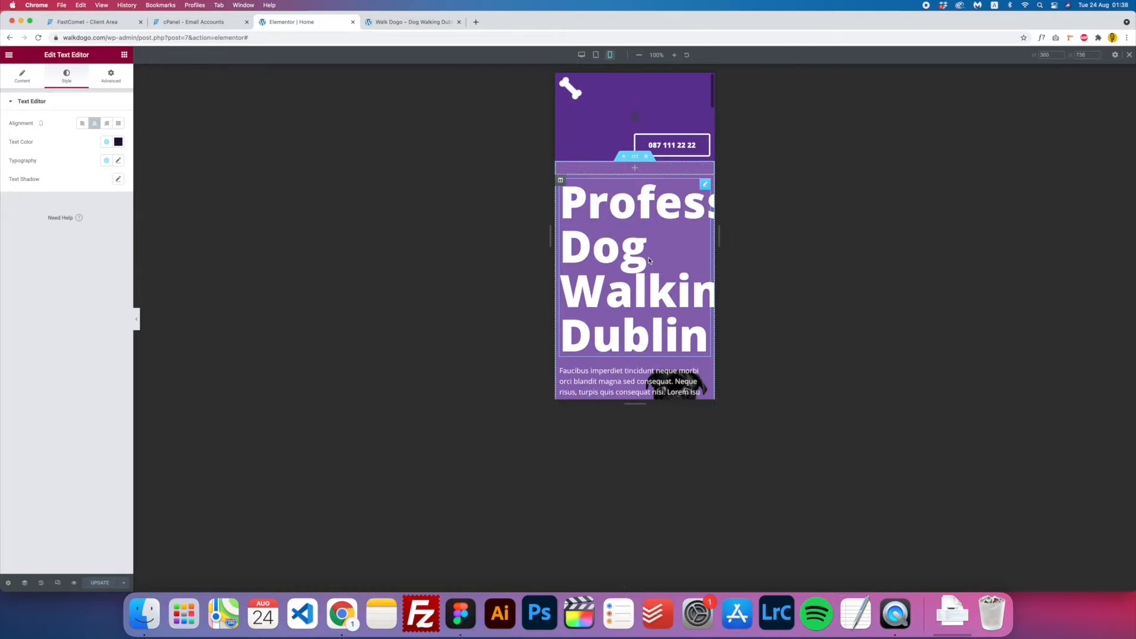
click(649, 260)
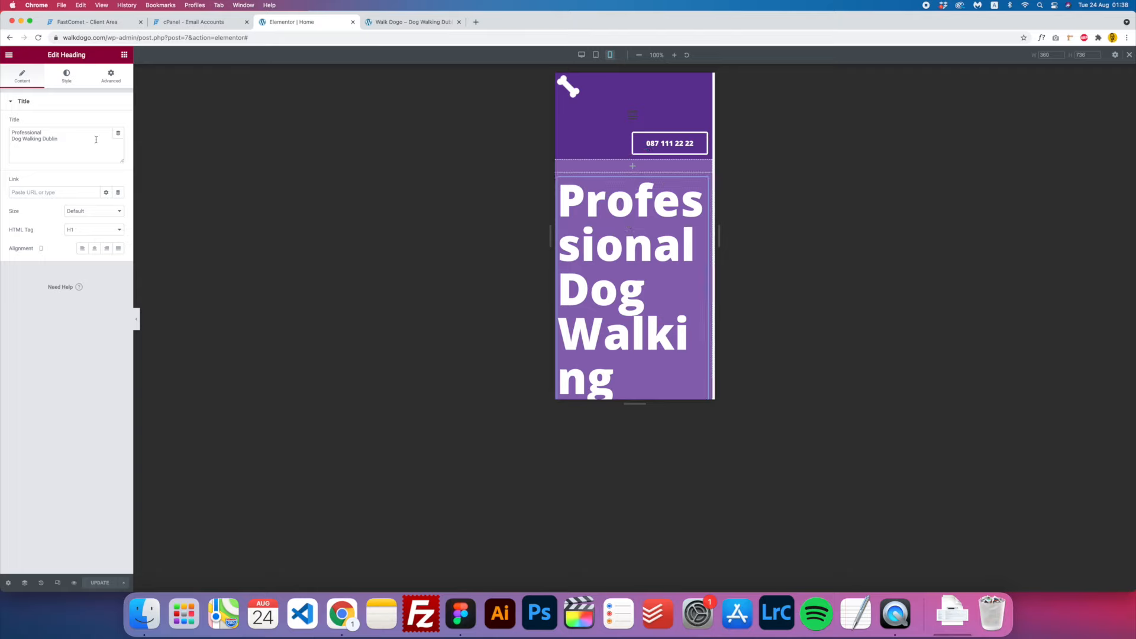
click(67, 78)
click(118, 141)
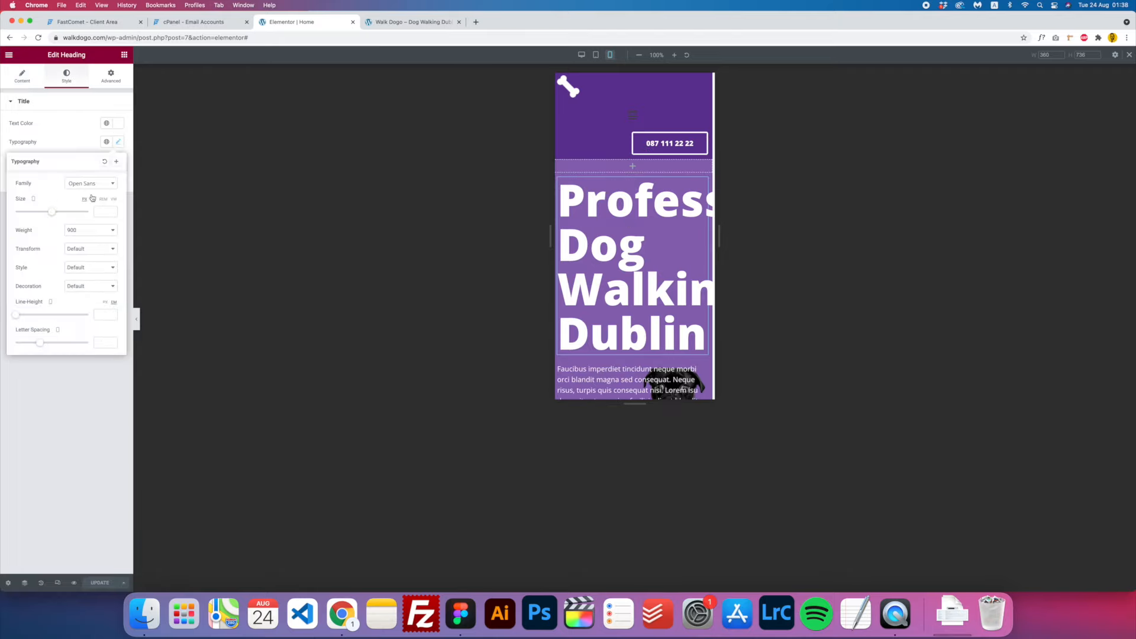
drag(50, 214, 32, 213)
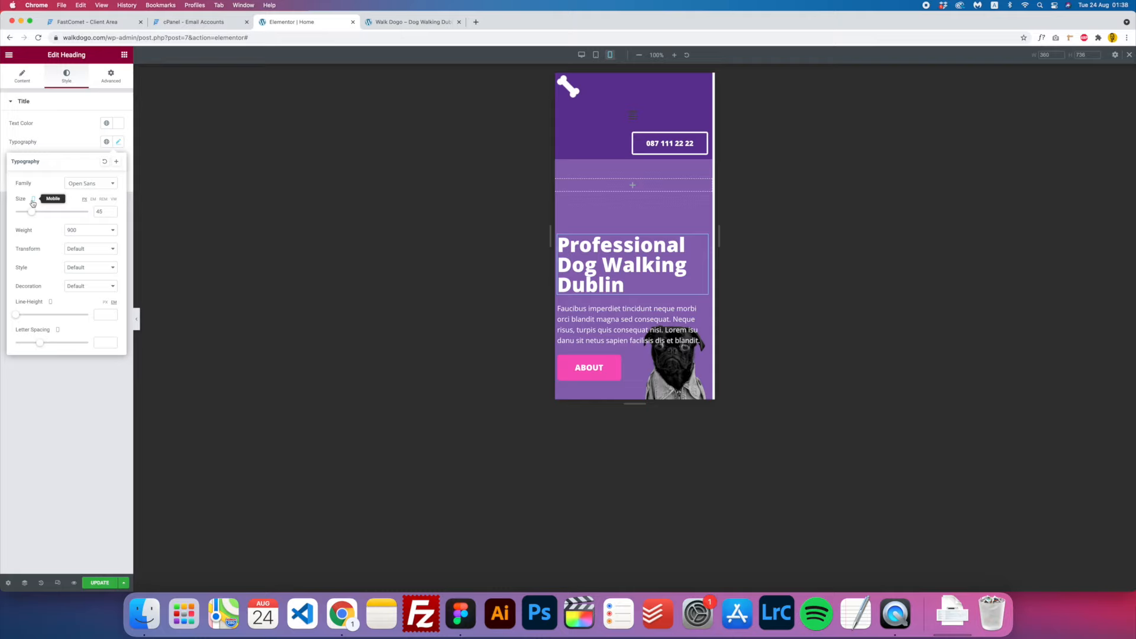
scroll(635, 177, down, 10)
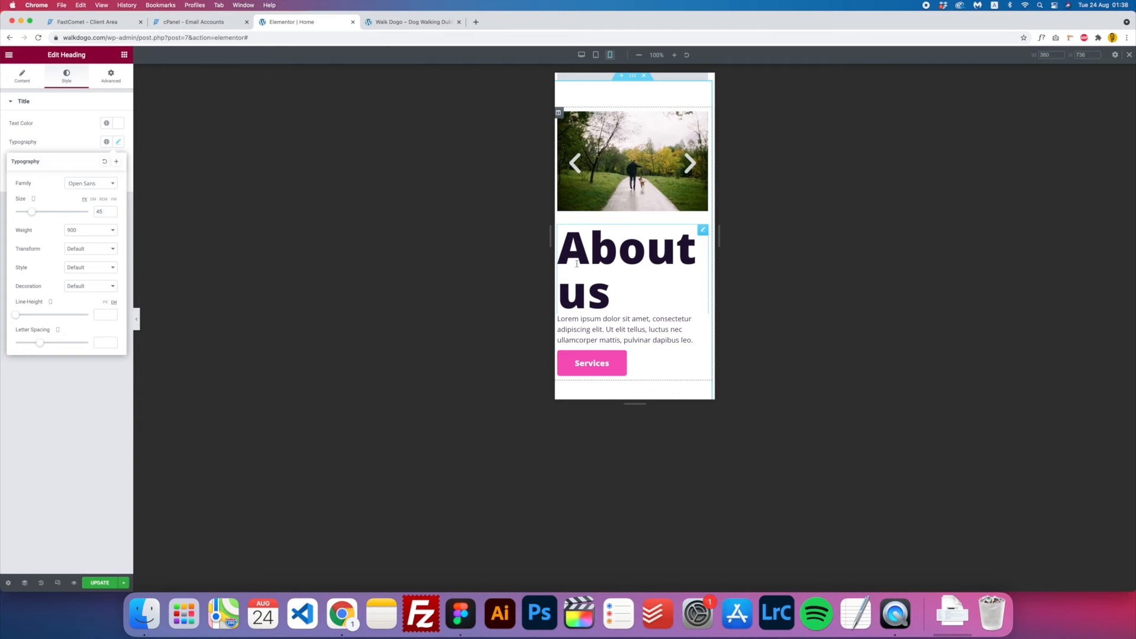
scroll(576, 263, up, 10)
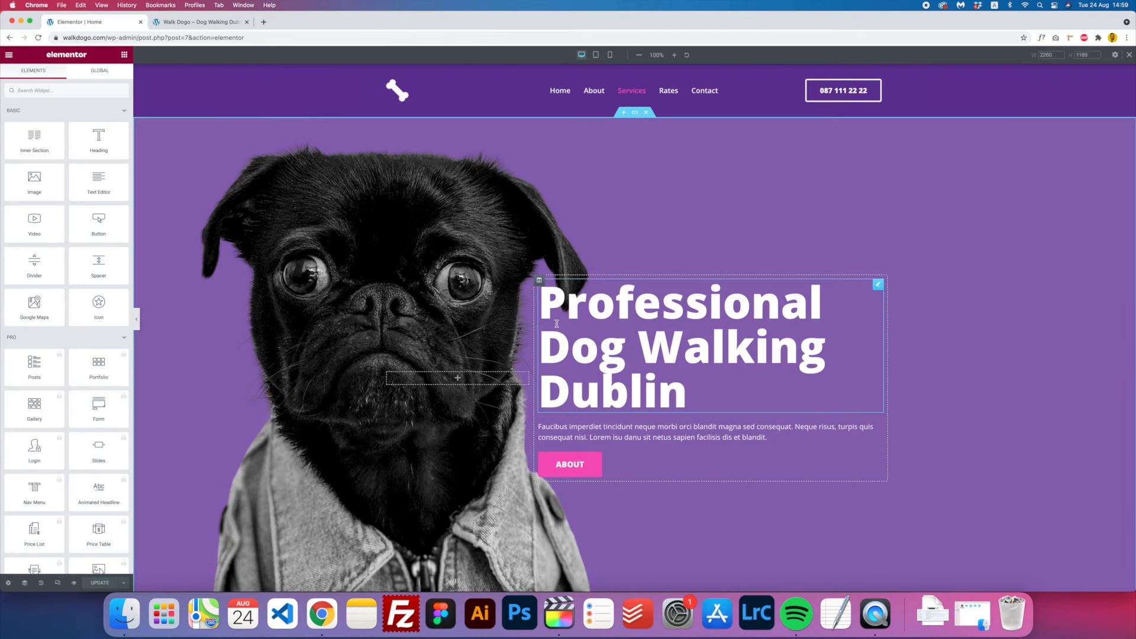
- Add a new two-column section below the hero
scroll(445, 353, down, 5)
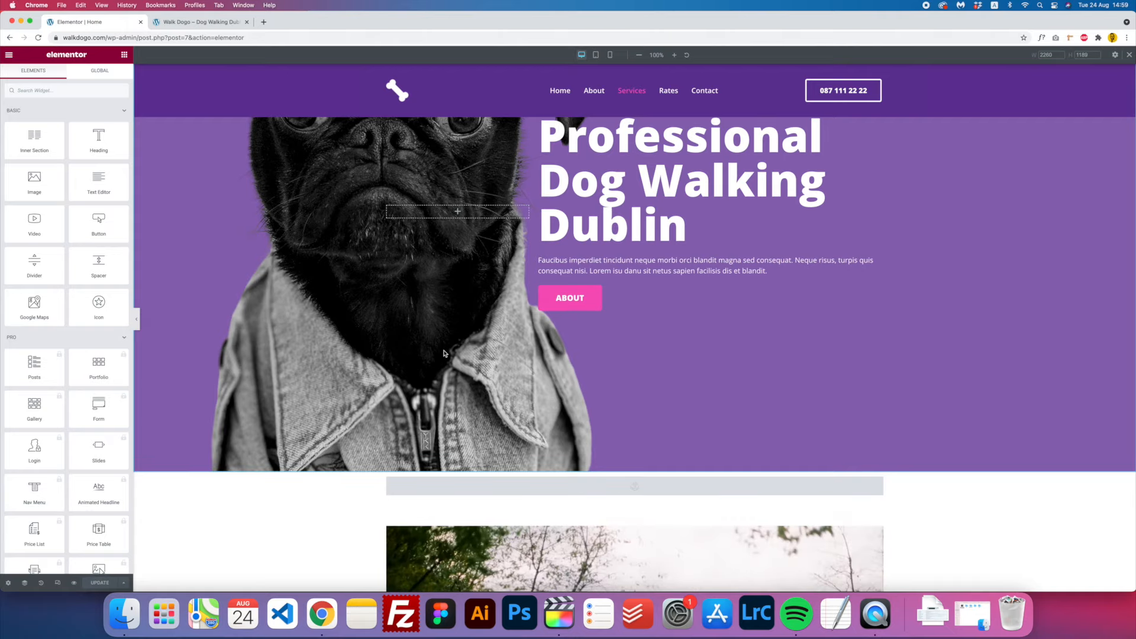
scroll(445, 353, down, 5)
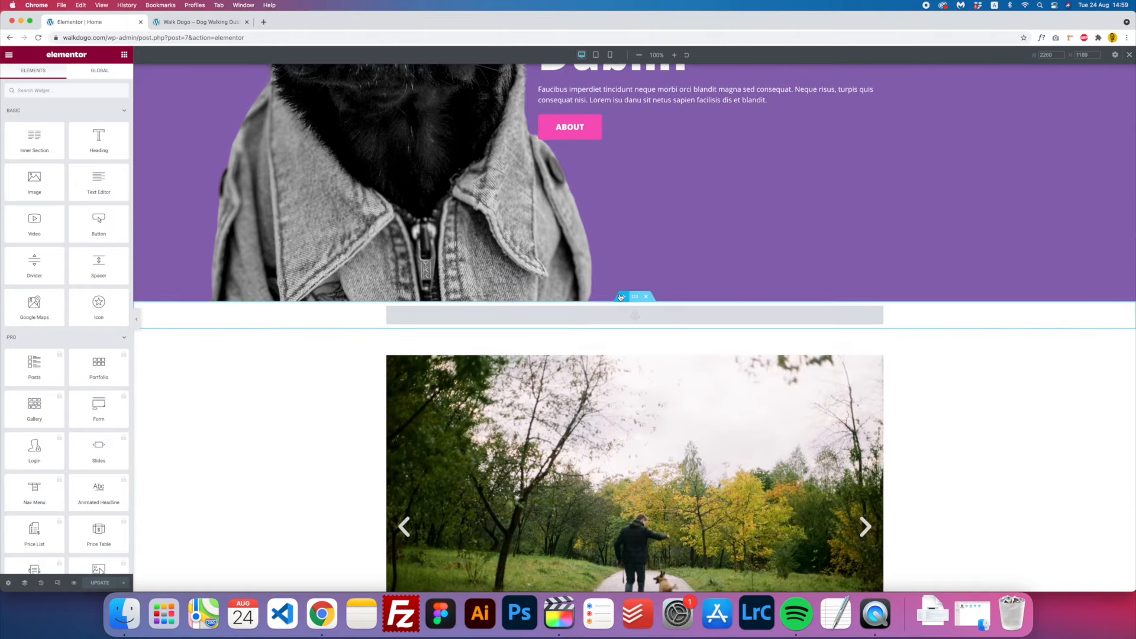
click(620, 297)
click(621, 341)
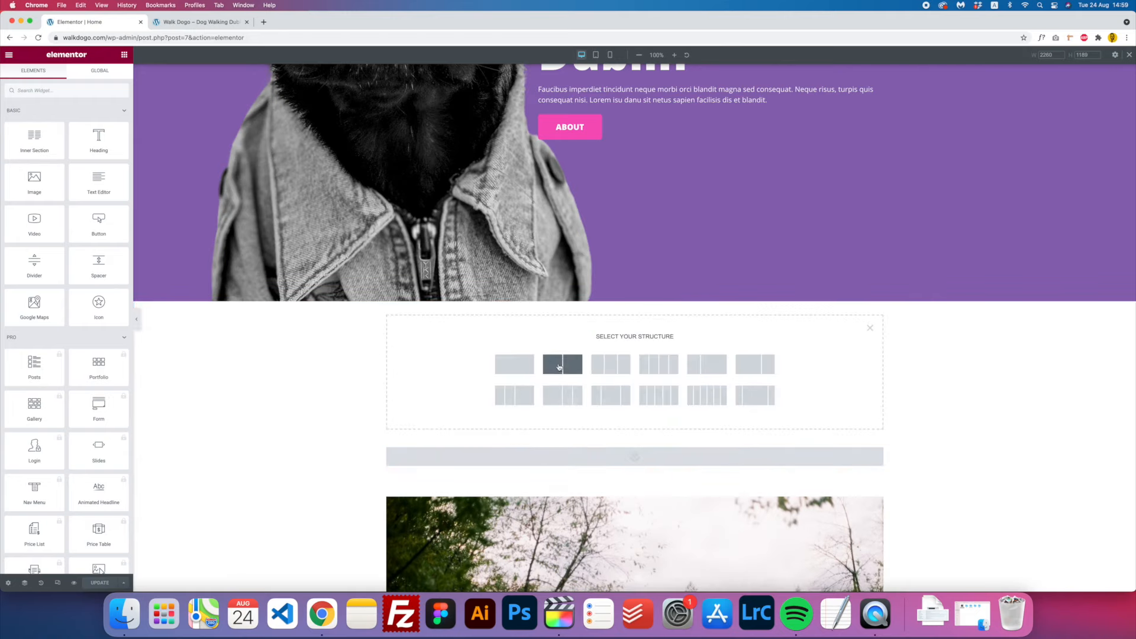
click(566, 379)
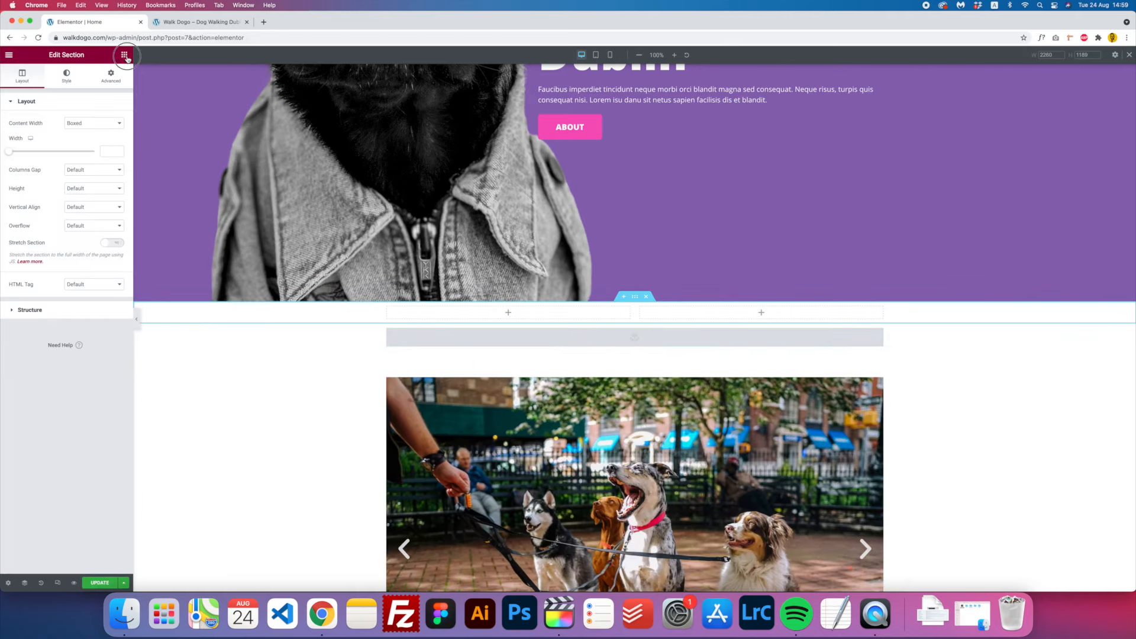
- Place Heading widgets titled 'Col 1' and 'Col 2' in the columns and preview at mobile width
click(124, 54)
drag(92, 137, 508, 312)
triple_click(24, 131)
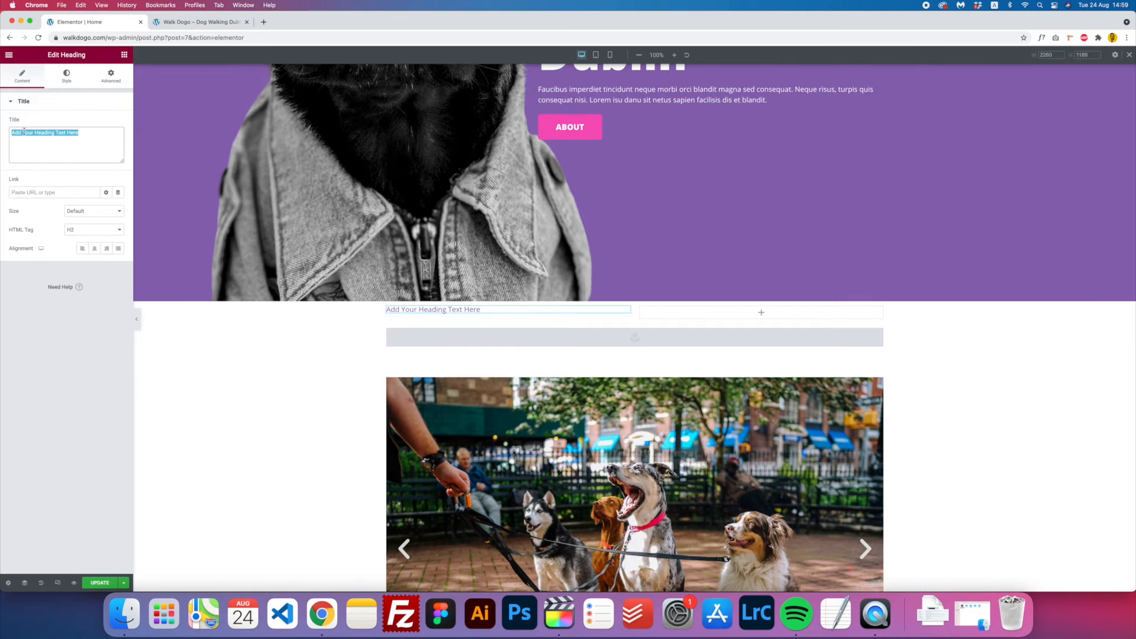
text(Col 1)
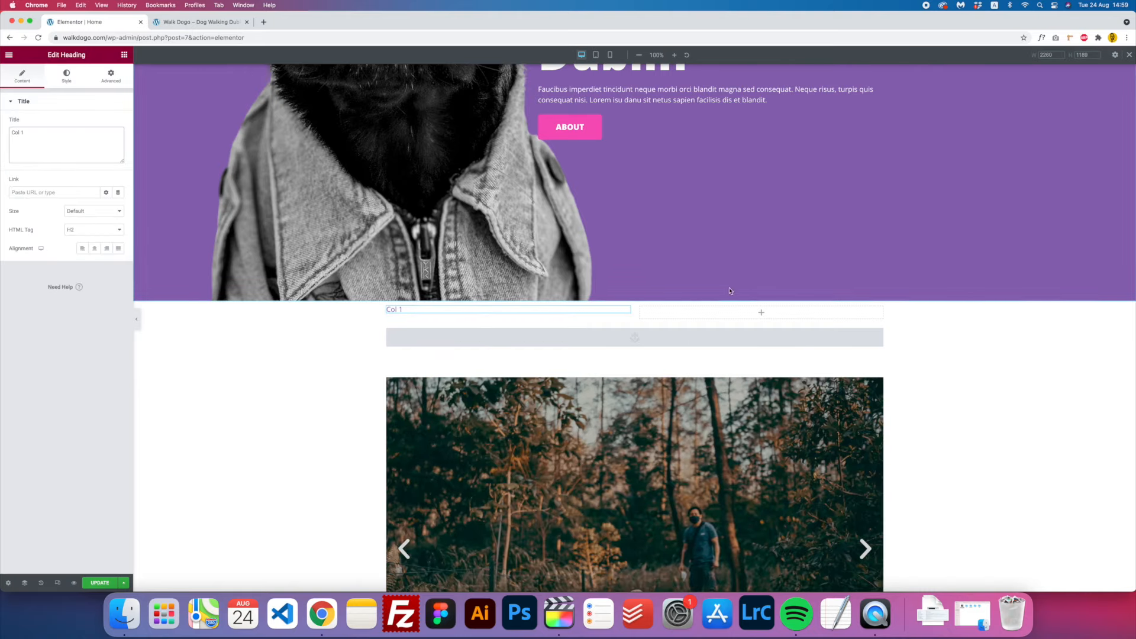
click(125, 55)
drag(98, 142, 690, 312)
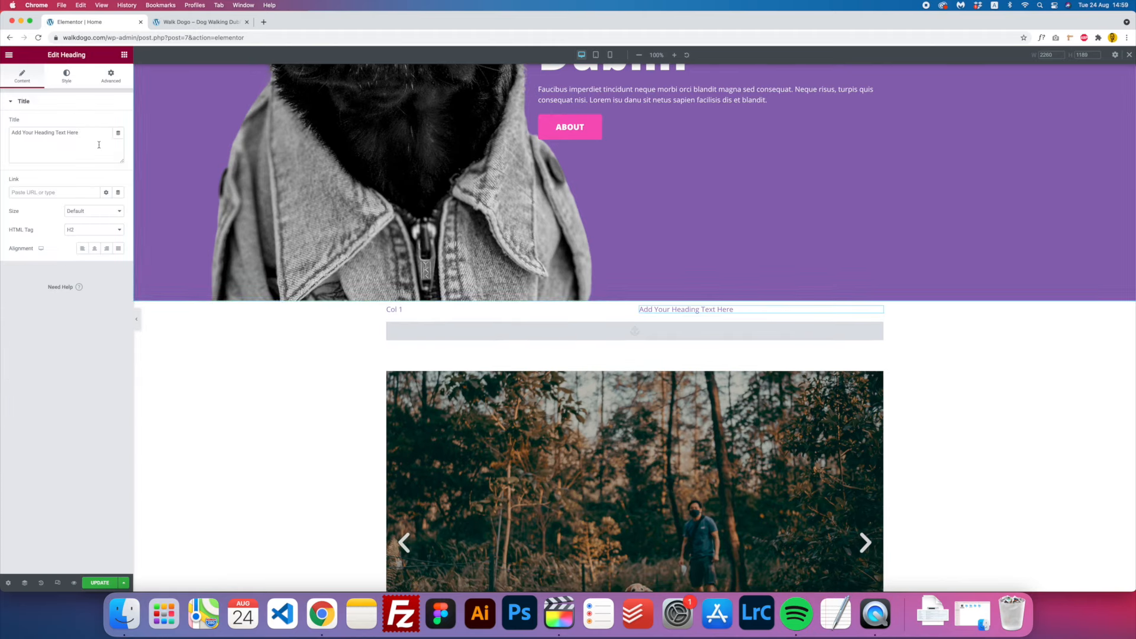
click(59, 142)
key(super+a)
text(Col)
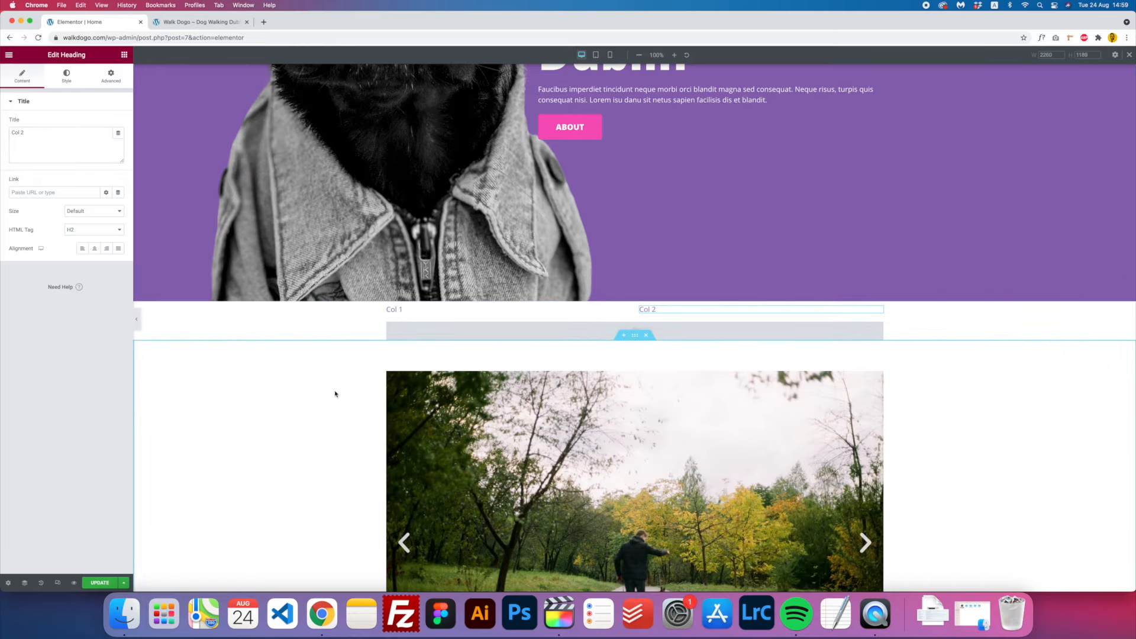
click(609, 54)
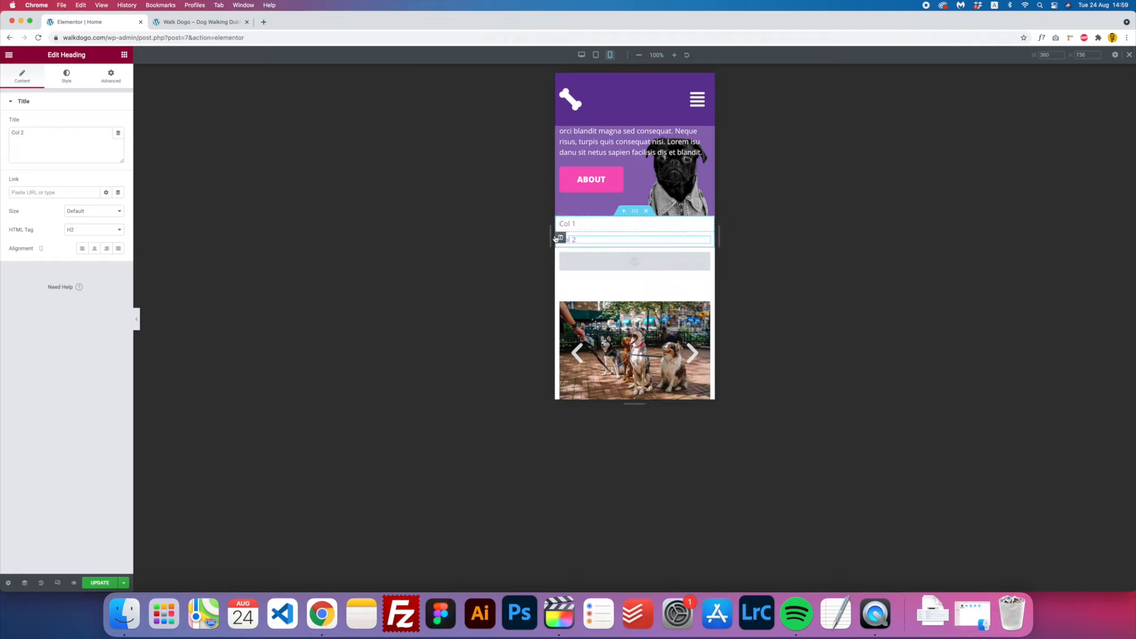
- Turn on Reverse Columns (Mobile) for the two-column section so Col 2 sits above Col 1
click(634, 212)
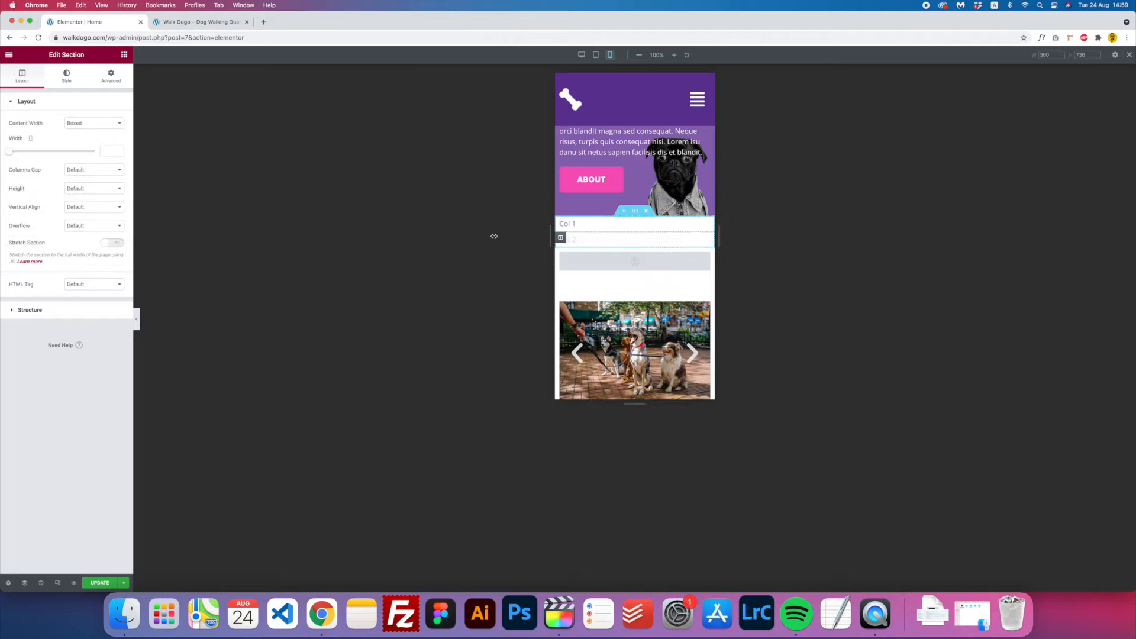
click(112, 81)
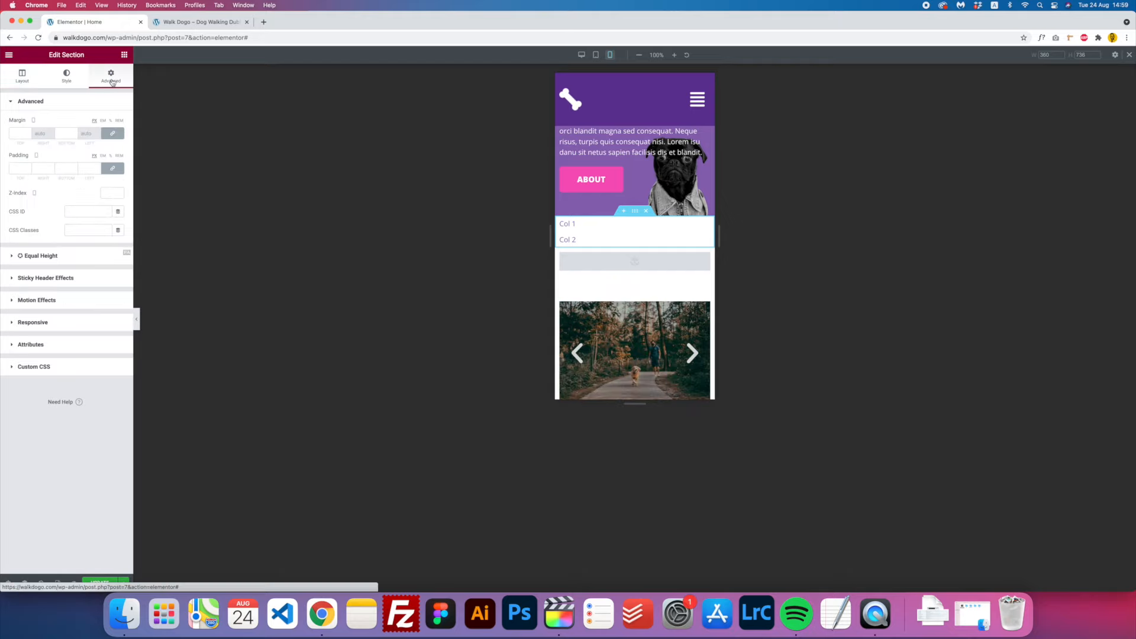
click(50, 322)
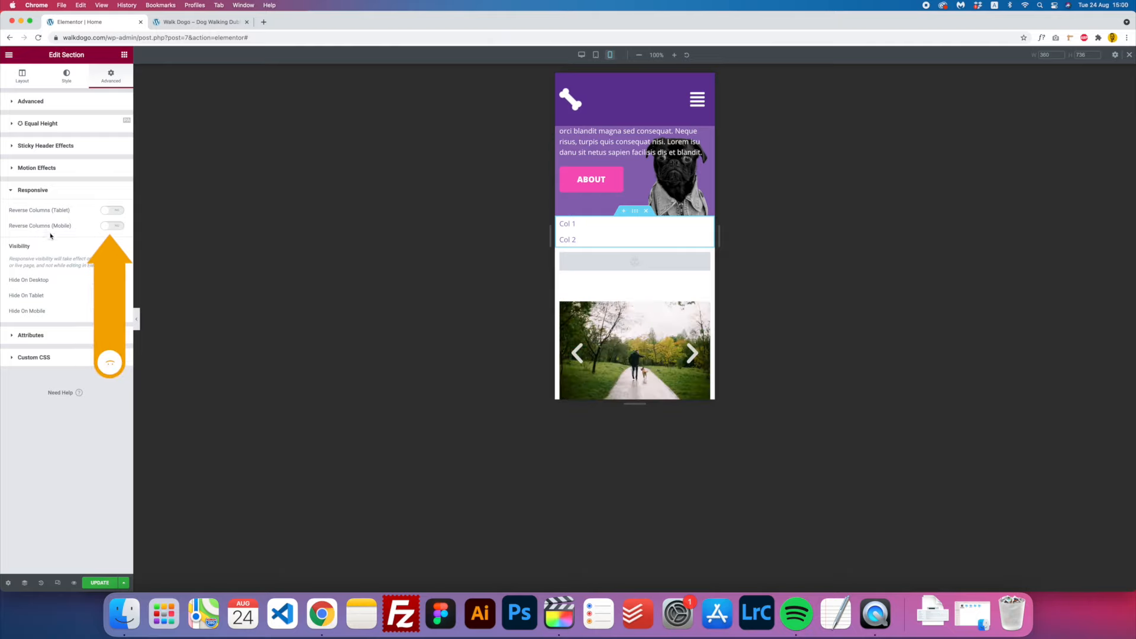
click(108, 229)
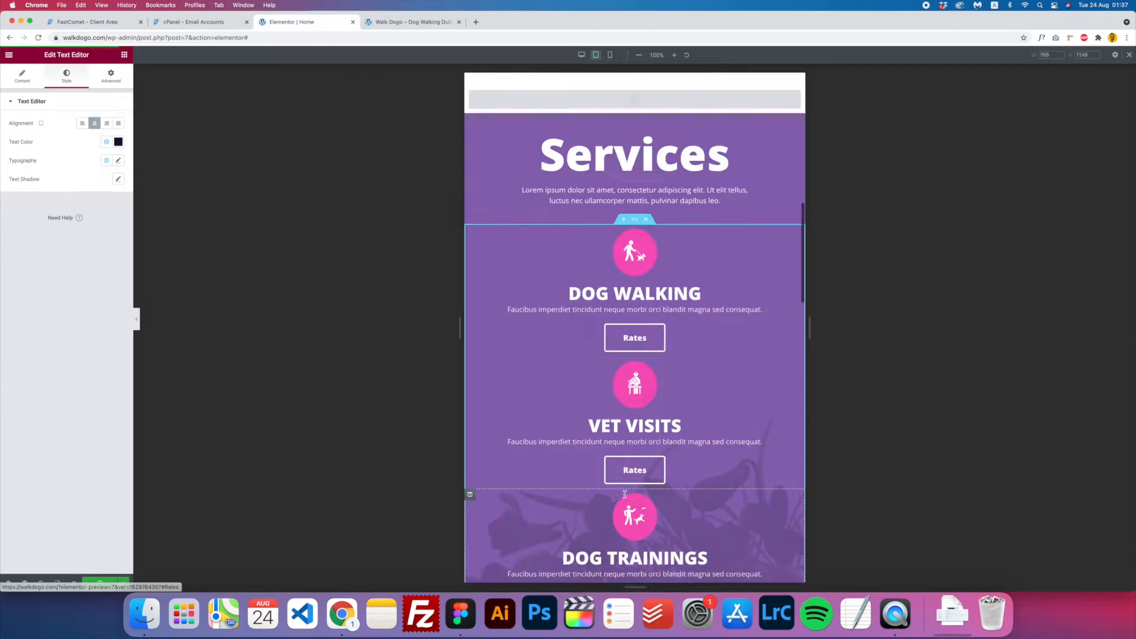
- Emulate an iPad on the live Walk Dogo site, then empty the cache and hard reload
click(407, 22)
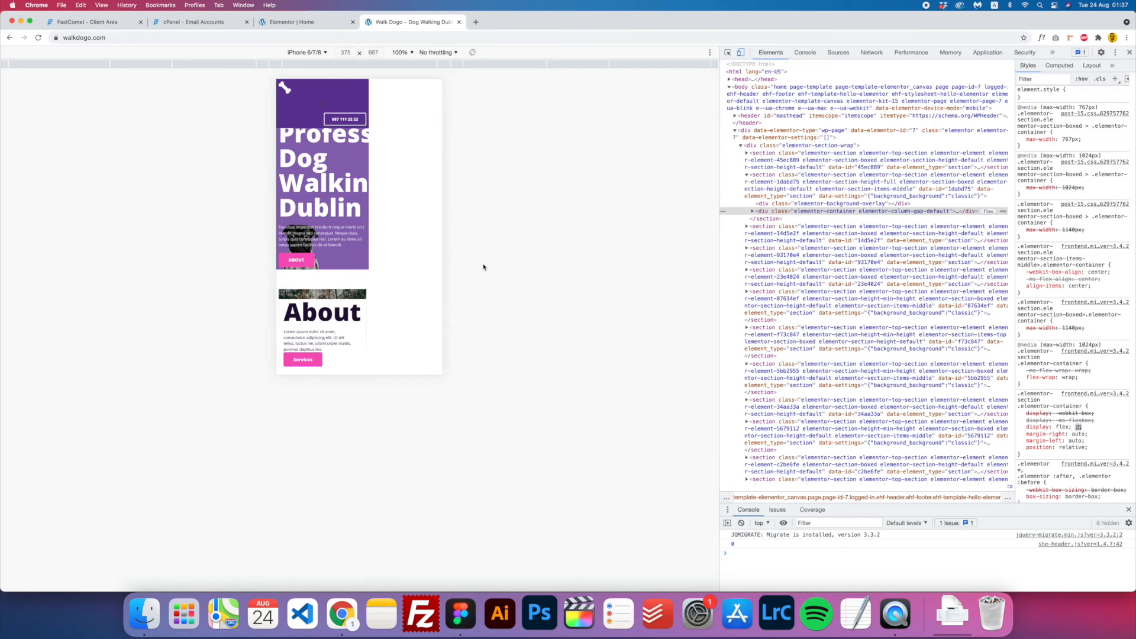
click(309, 52)
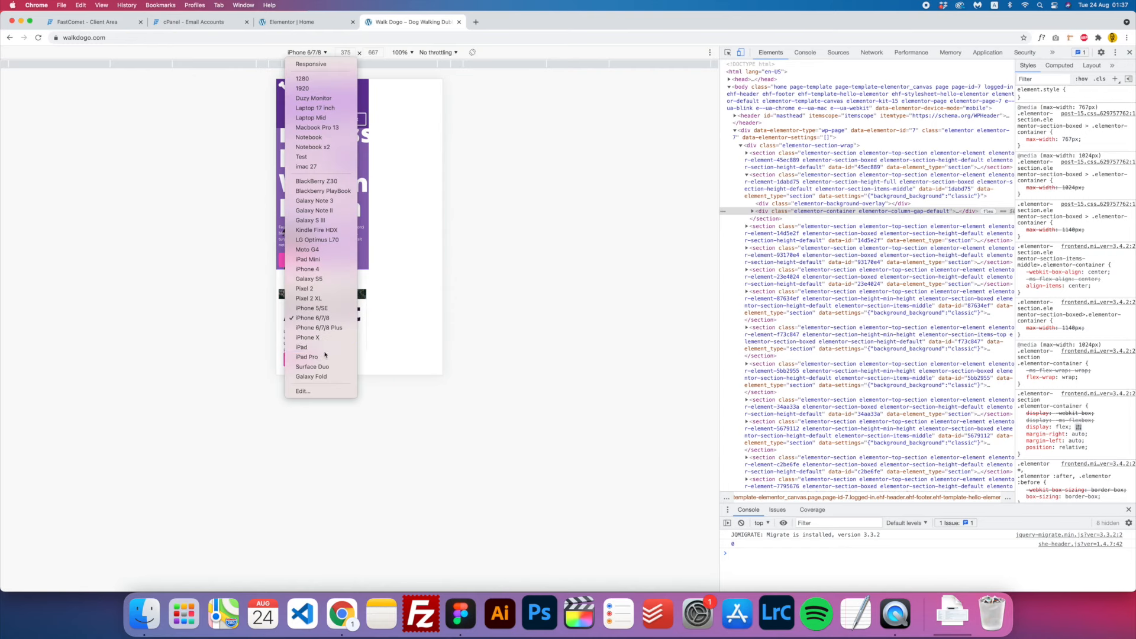
click(302, 347)
right_click(38, 37)
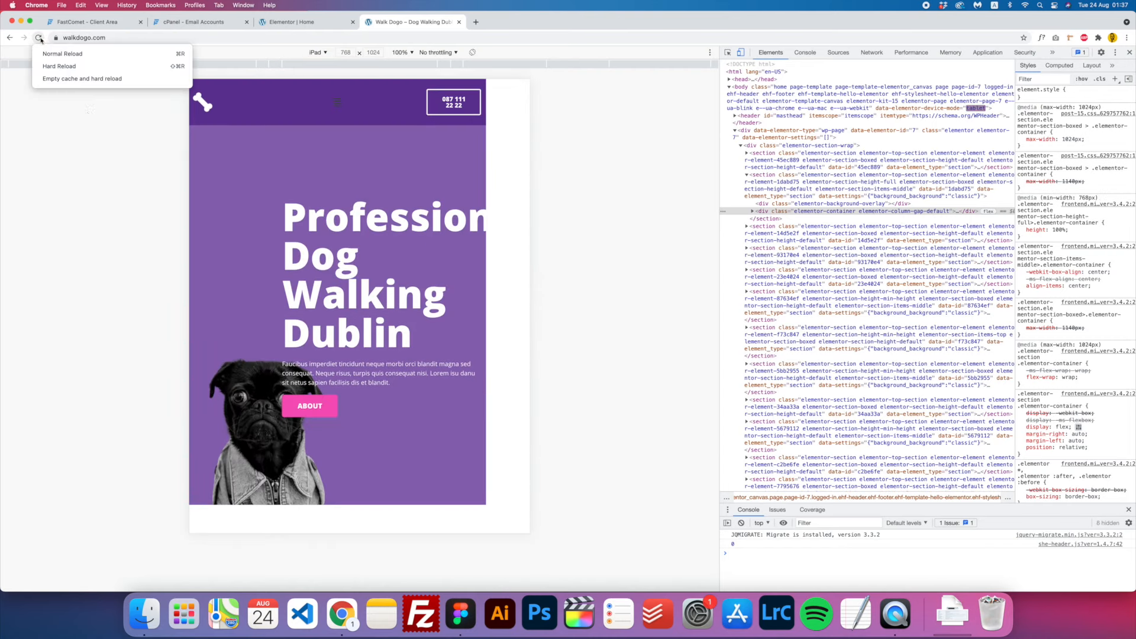
click(88, 79)
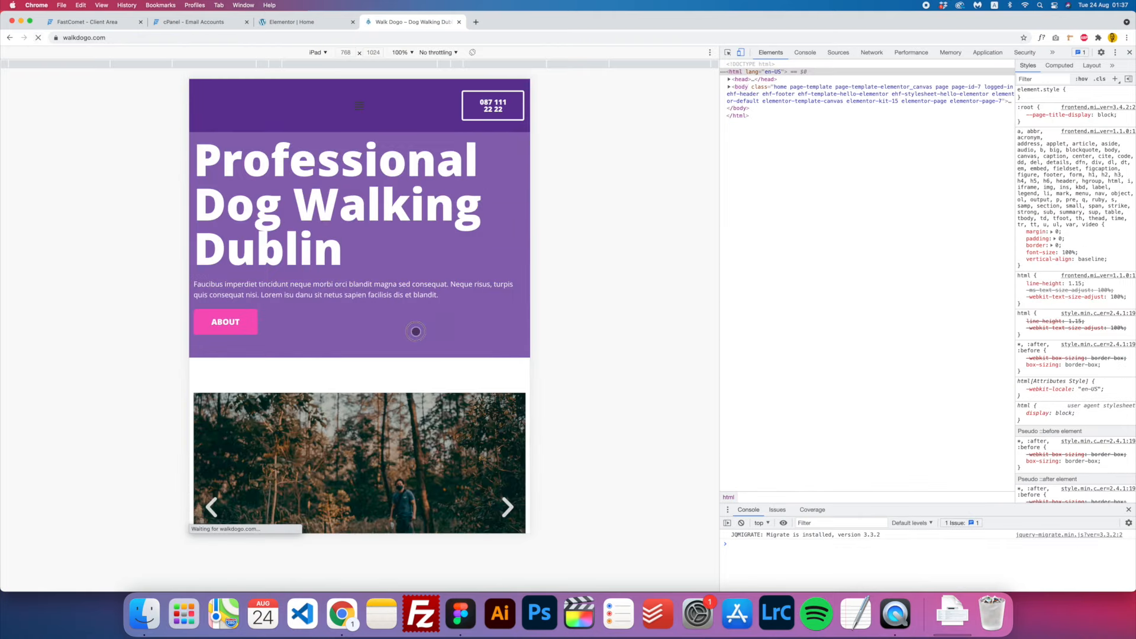
- Scroll through the reloaded Walk Dogo page in the iPad preview
drag(416, 375, 400, 154)
drag(405, 228, 439, 131)
drag(458, 367, 460, 177)
drag(457, 411, 440, 576)
drag(440, 532, 444, 414)
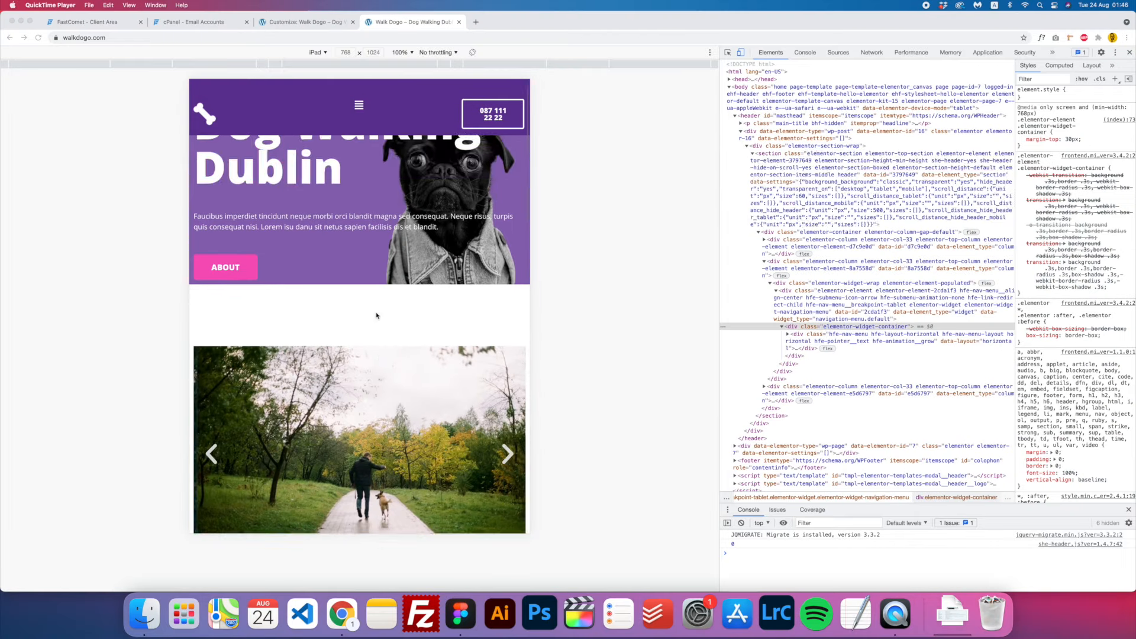
scroll(377, 315, down, 2)
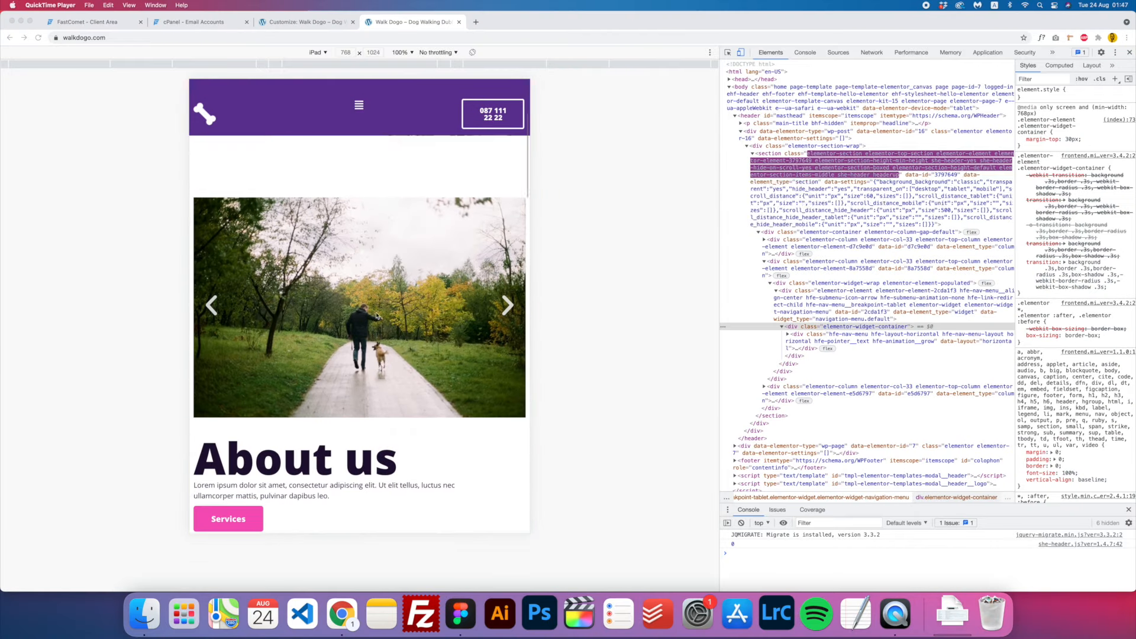
scroll(367, 299, up, 5)
scroll(359, 284, down, 10)
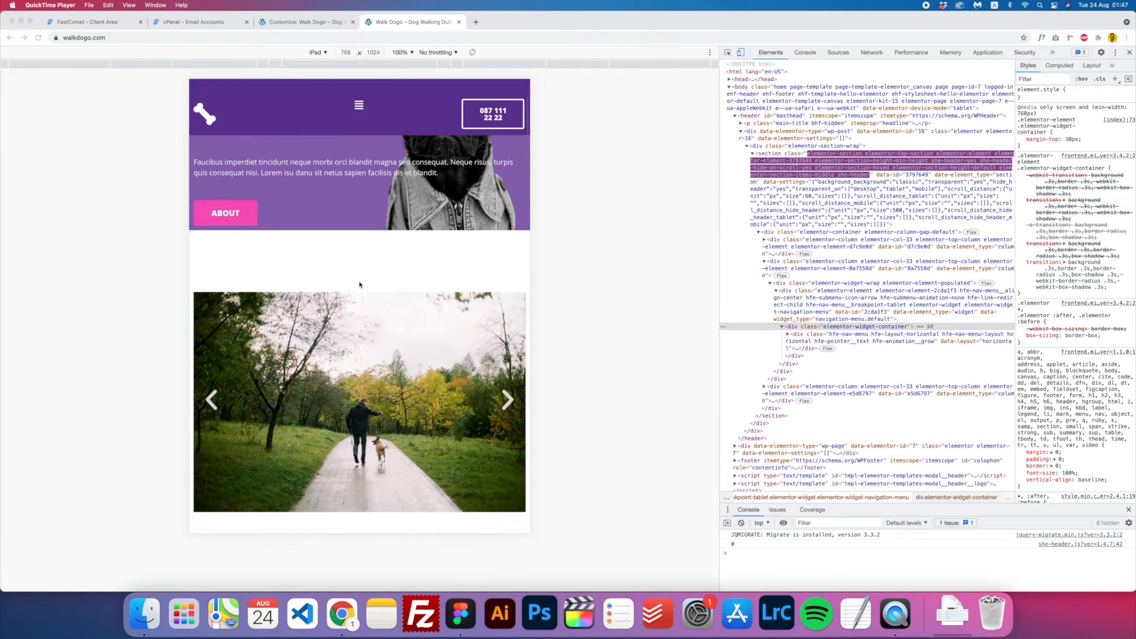
scroll(359, 284, down, 8)
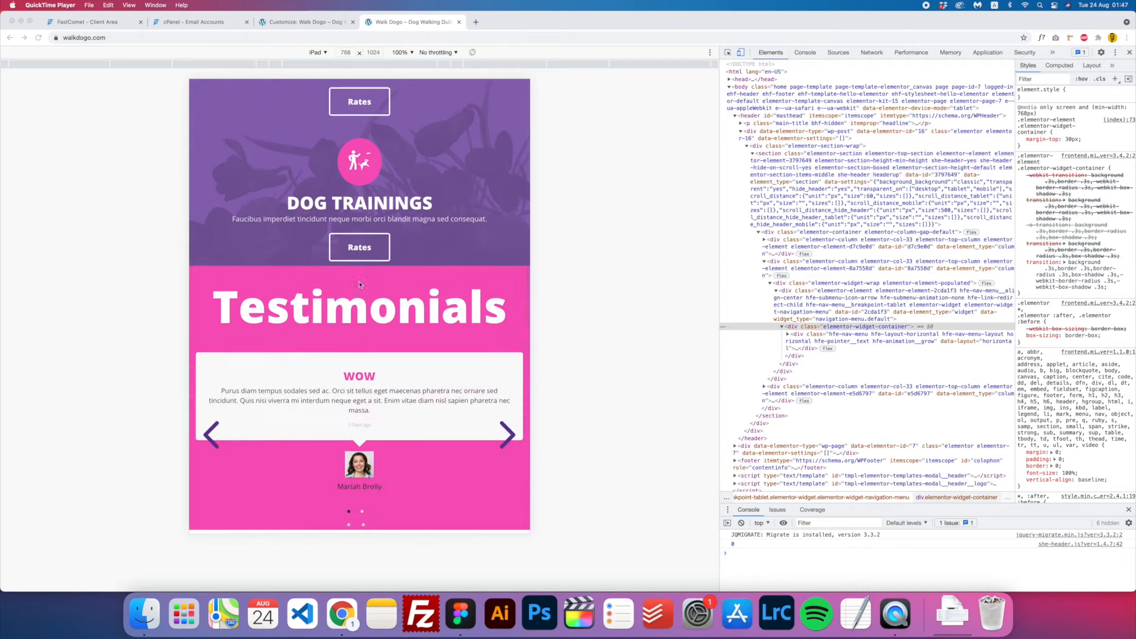
scroll(492, 294, up, 3)
- Swipe the testimonials, toggle the navigation menu, and return to the WordPress dashboard
click(506, 292)
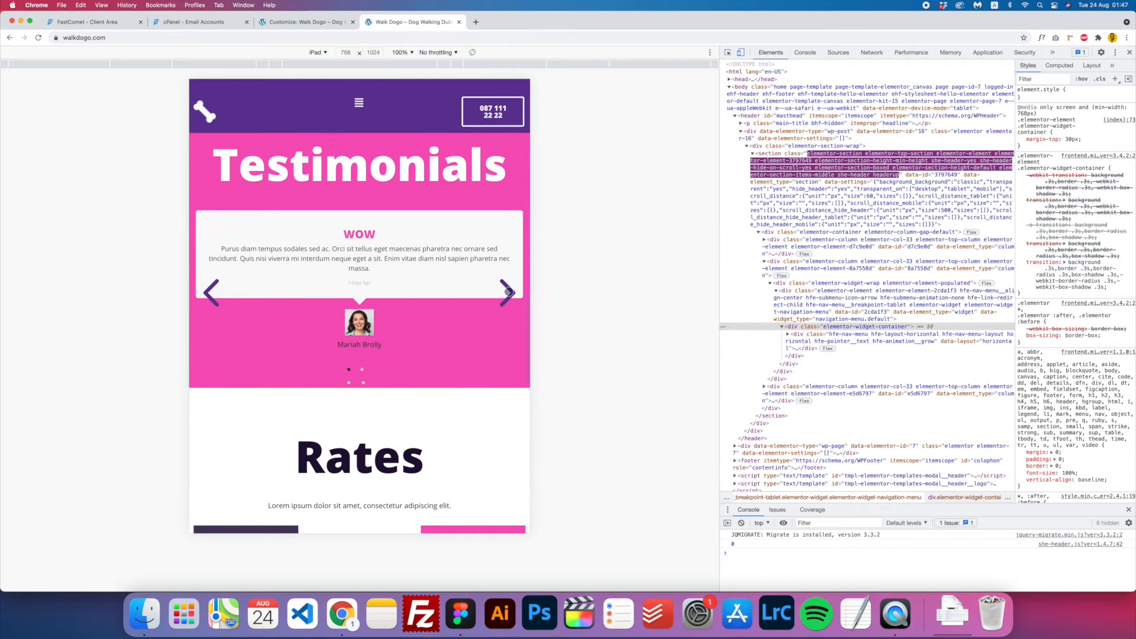
drag(502, 294, 379, 242)
drag(383, 359, 384, 202)
scroll(388, 204, up, 20)
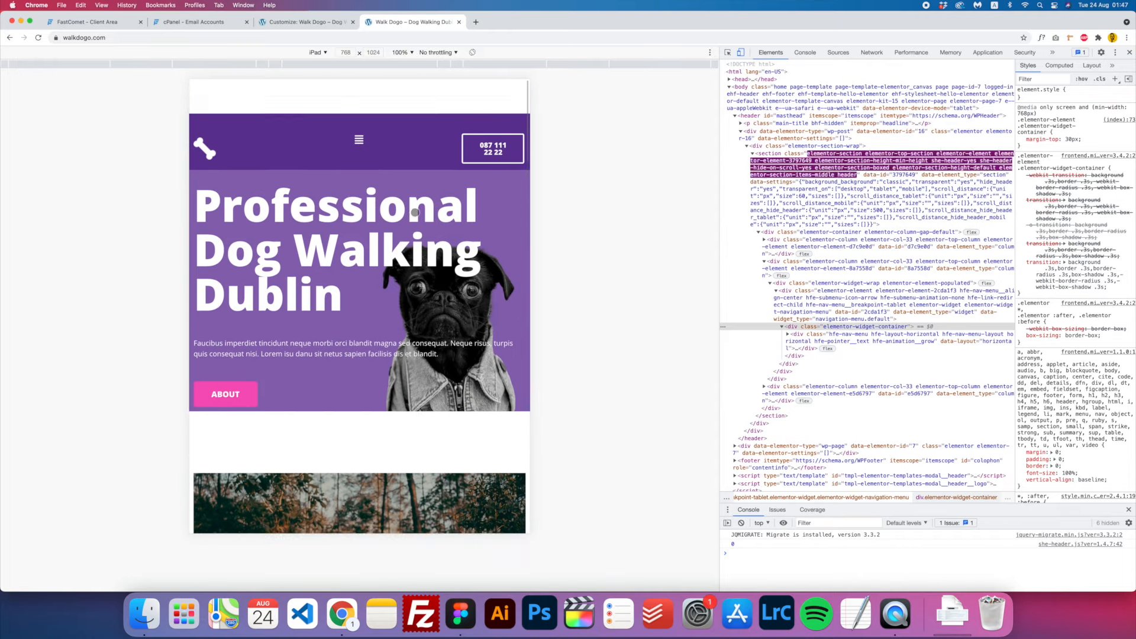
click(359, 105)
click(372, 110)
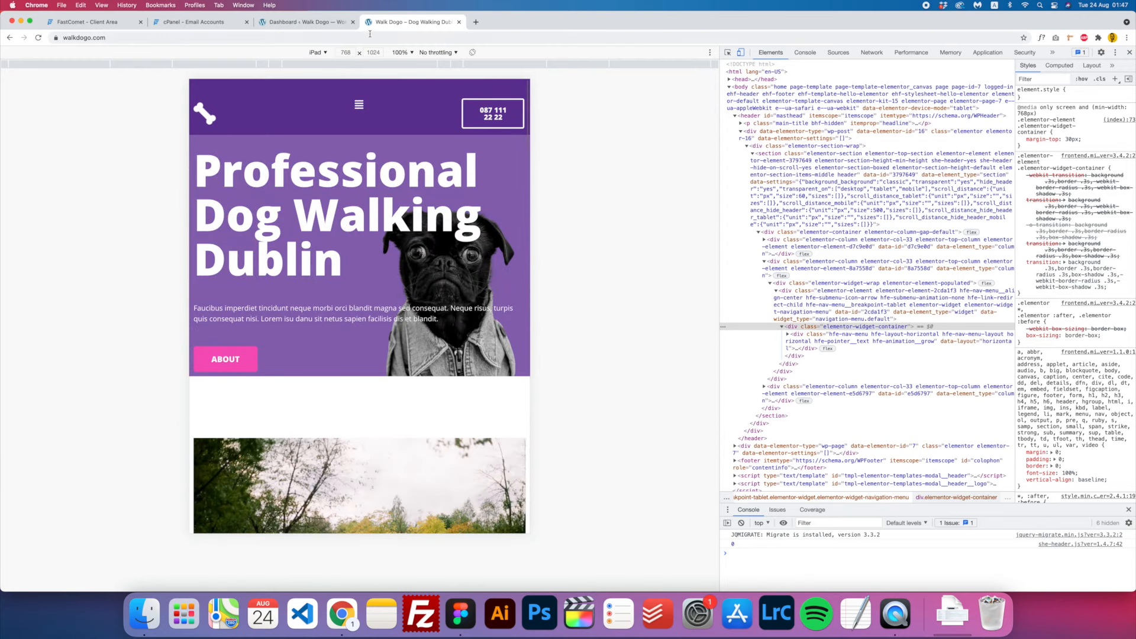
click(314, 23)
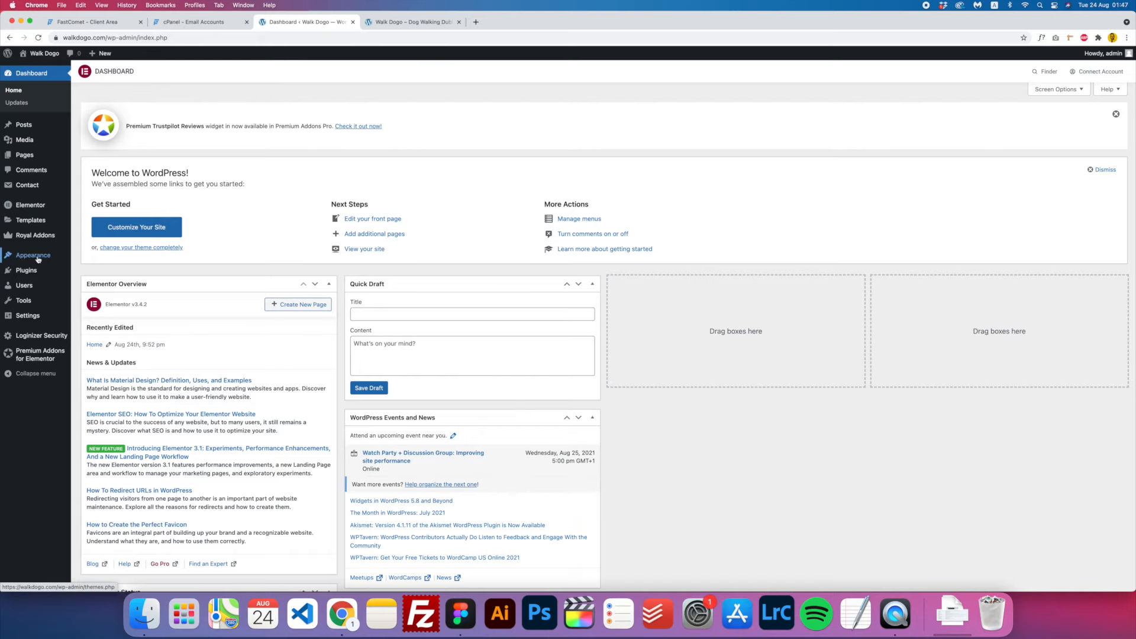
- Open the Walk Dogo Header template in Elementor from Header & Footer Builder, comparing with the live site
click(103, 301)
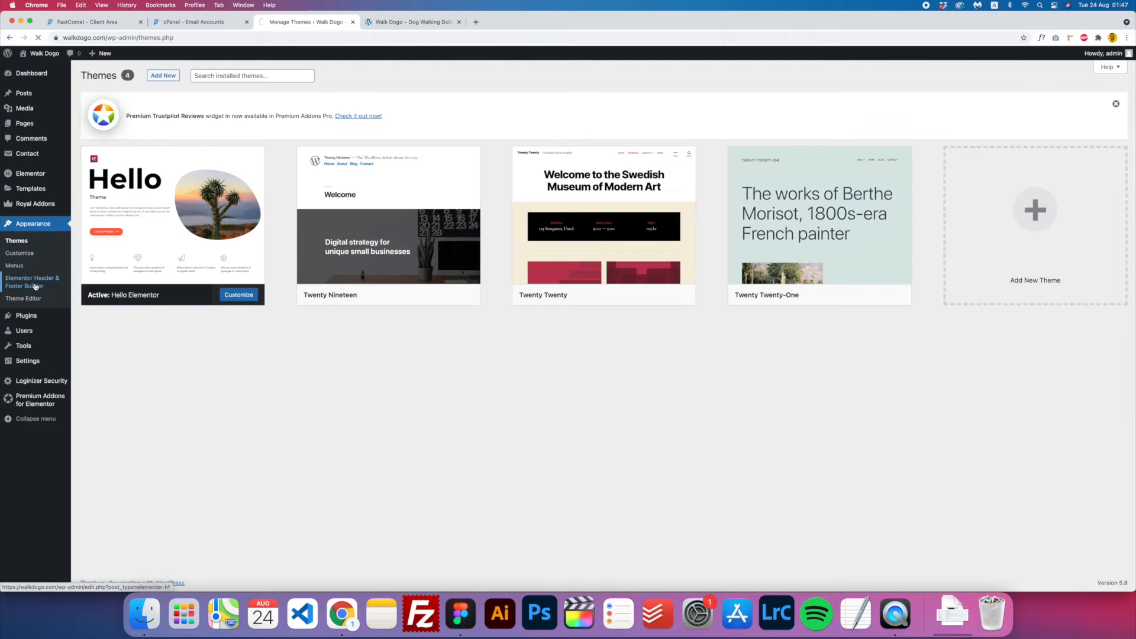
click(254, 267)
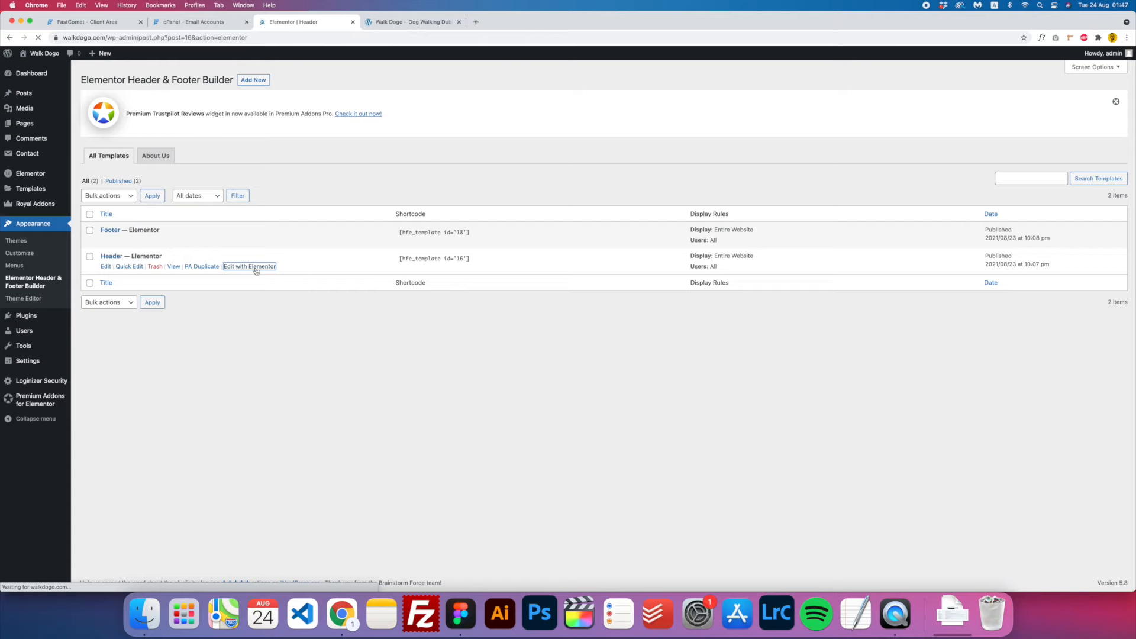
click(414, 22)
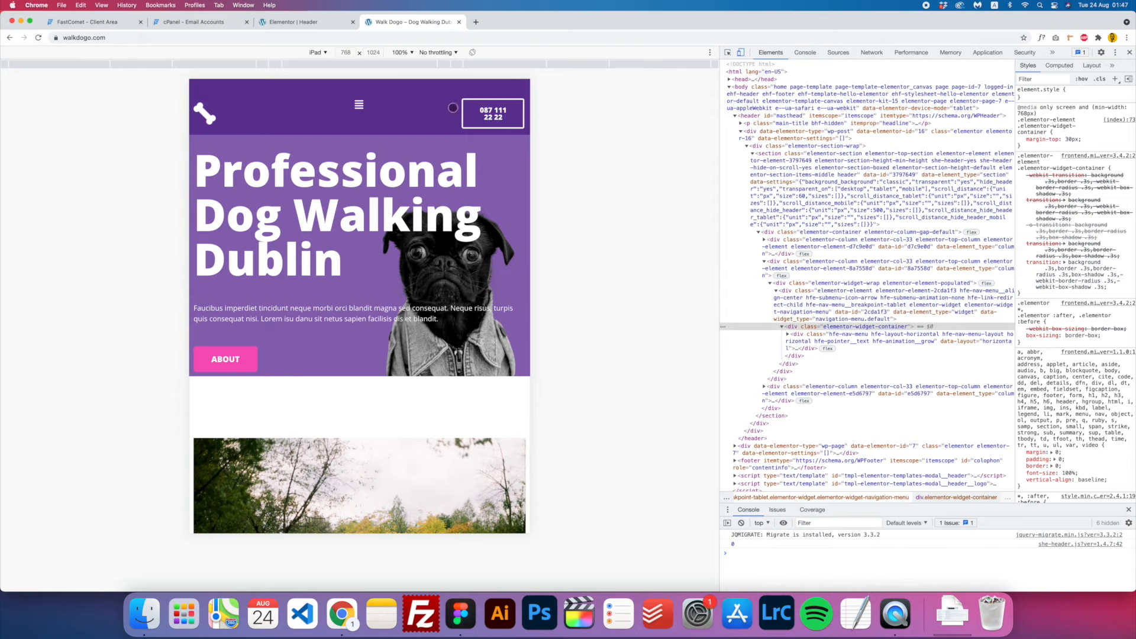
click(312, 24)
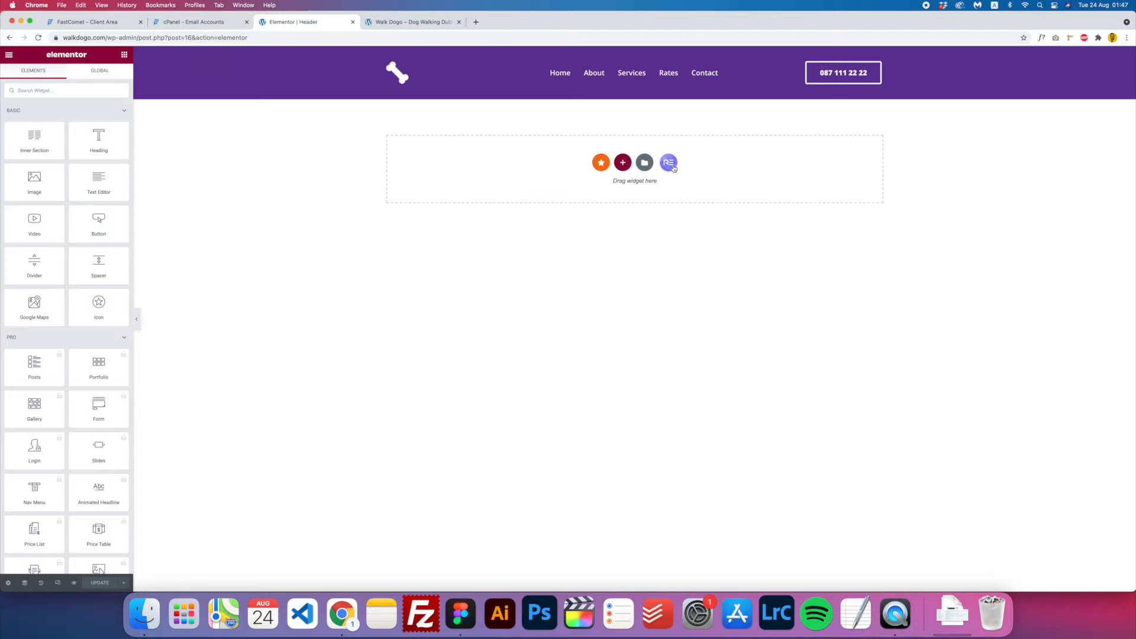
- In Tablet preview, set the phone and menu columns to 33% width, align the menu, and update
click(58, 583)
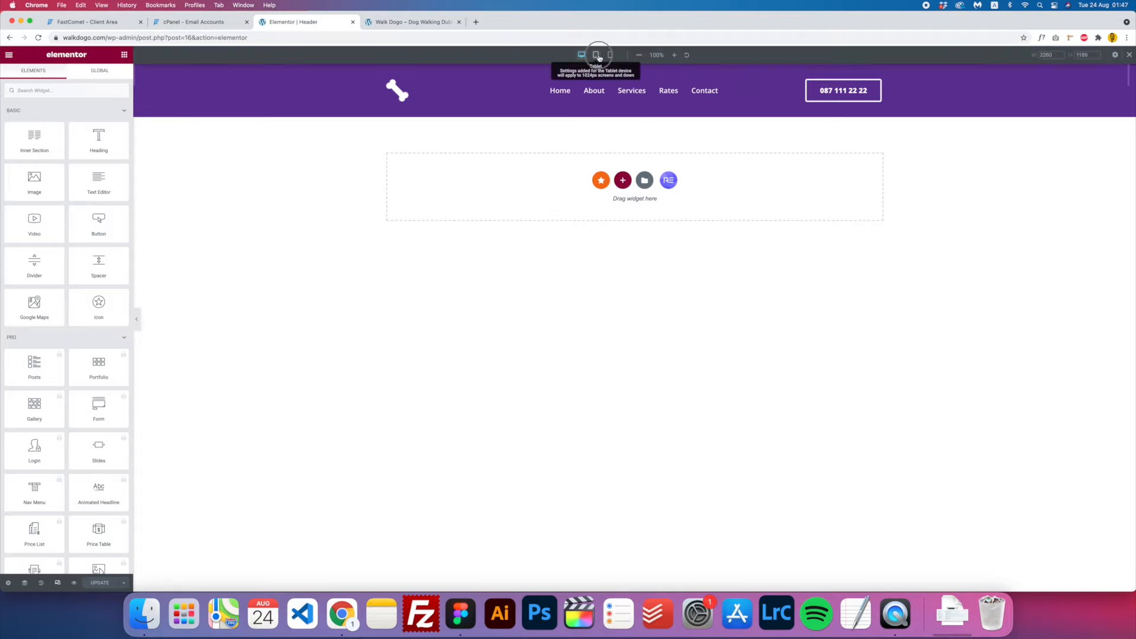
click(596, 55)
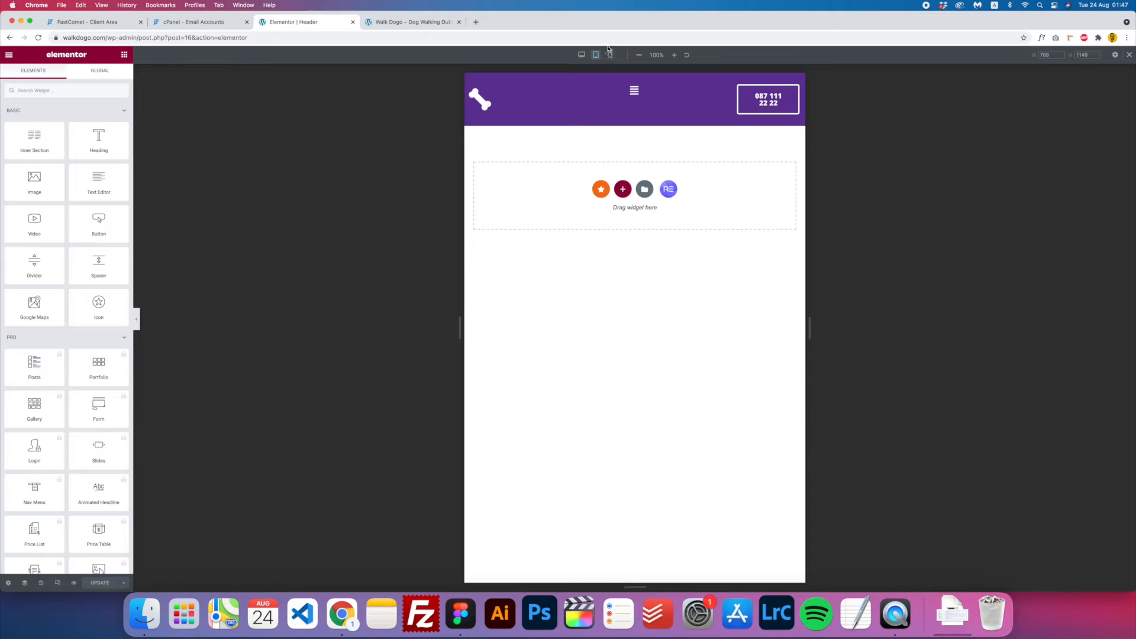
click(738, 87)
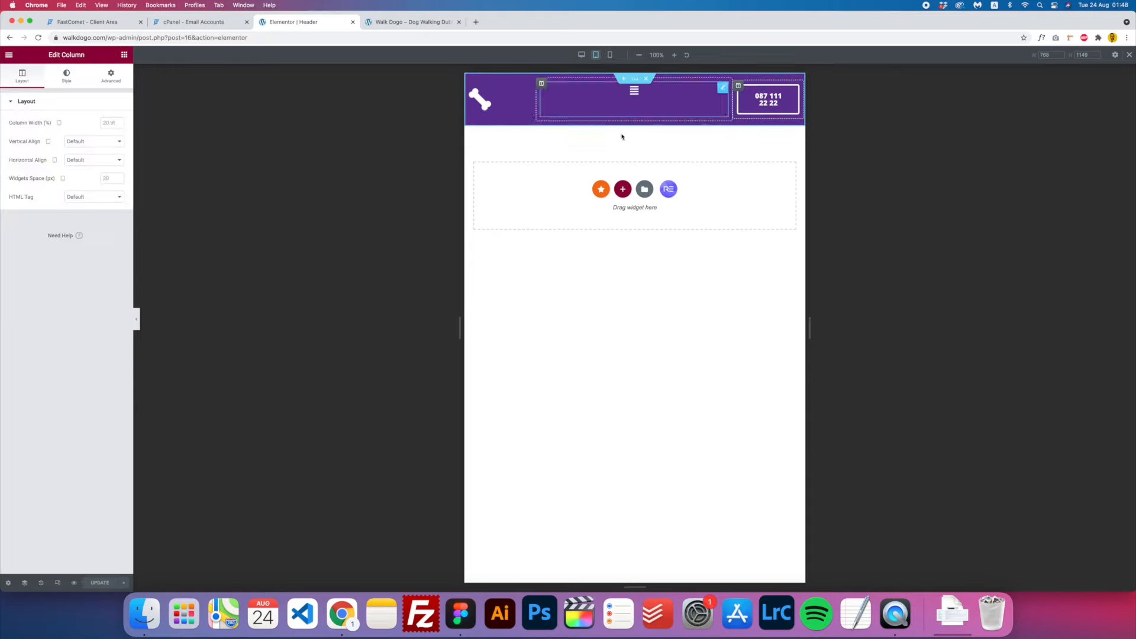
click(107, 123)
text(33)
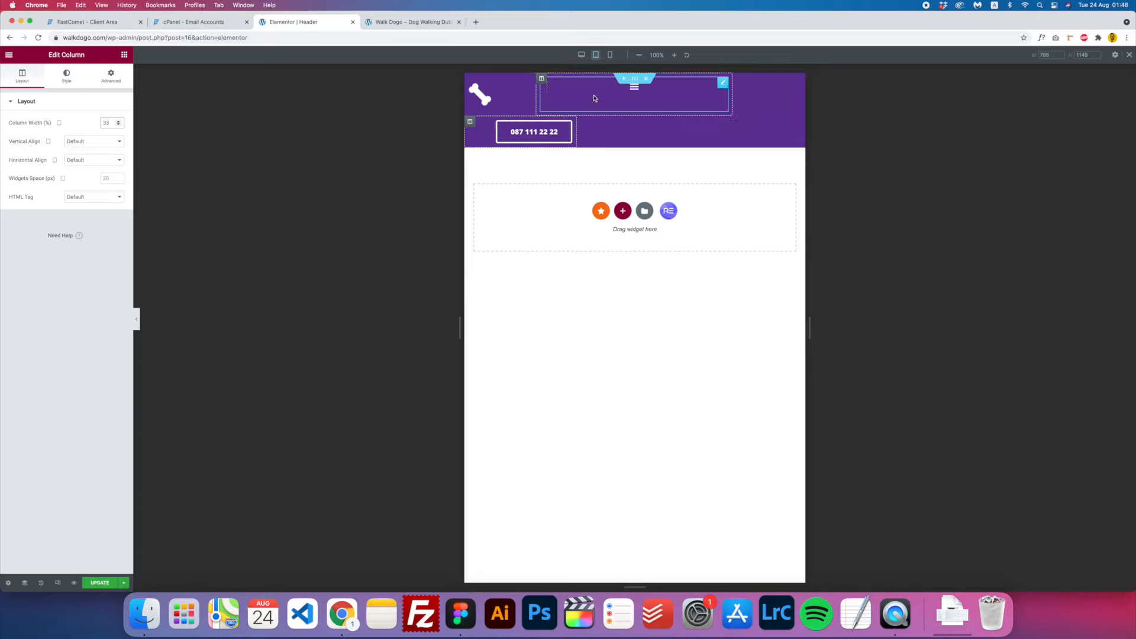
click(540, 78)
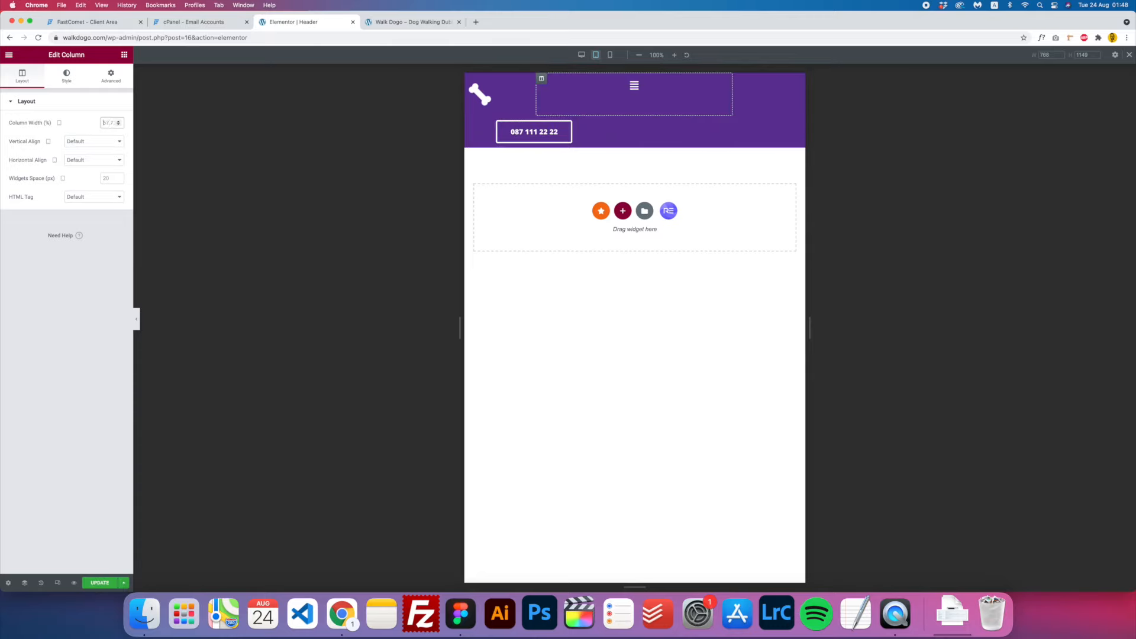
text(33)
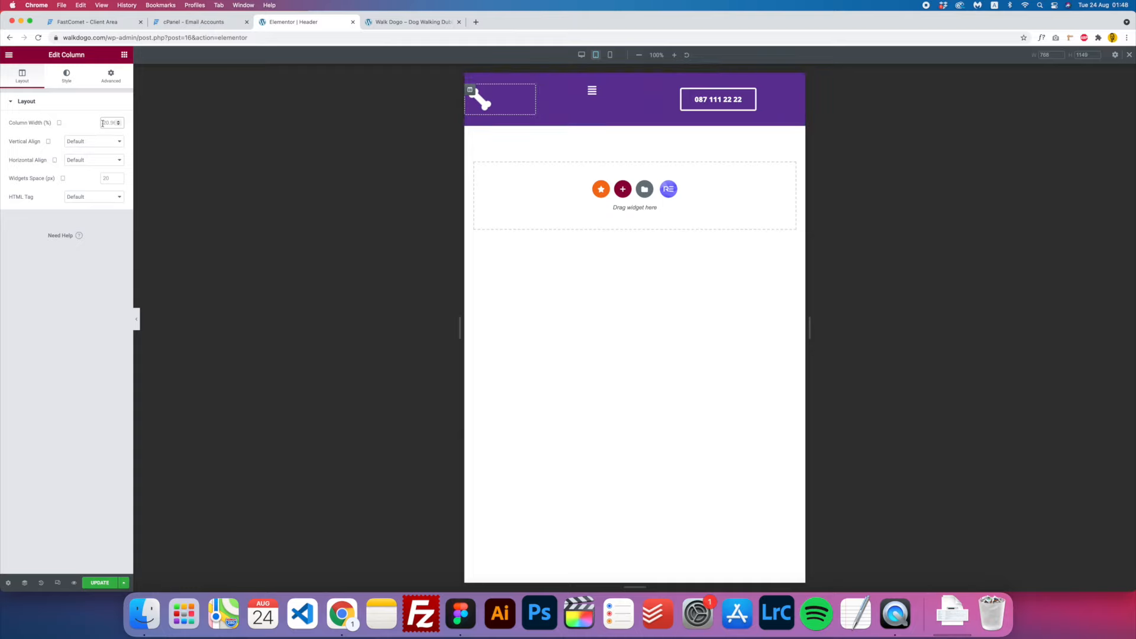
text(33)
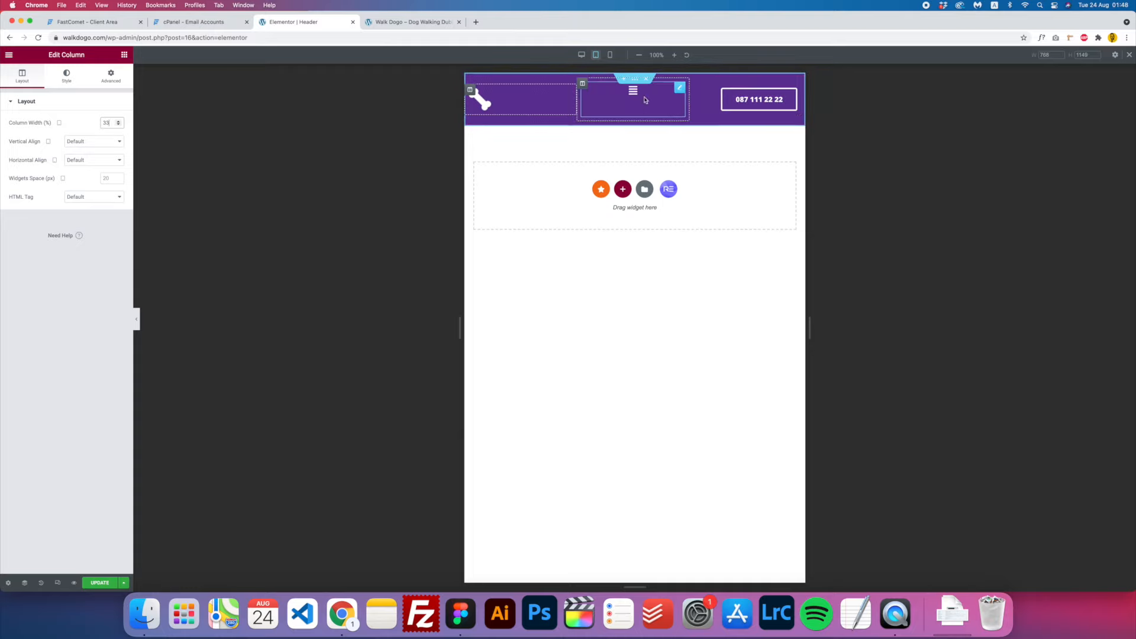
click(603, 107)
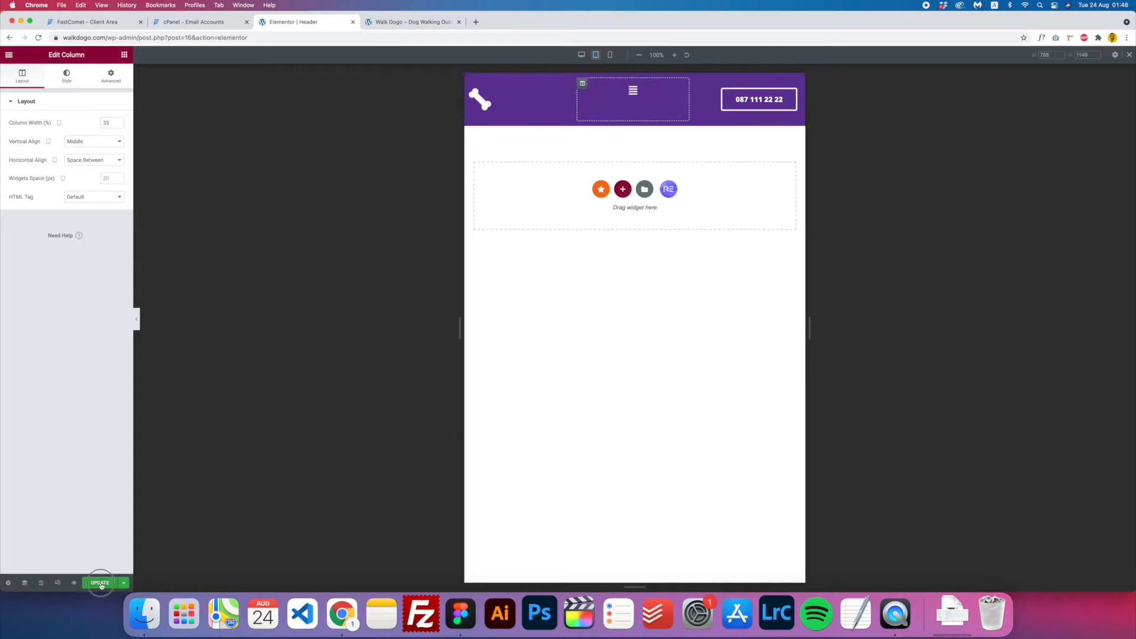
click(100, 584)
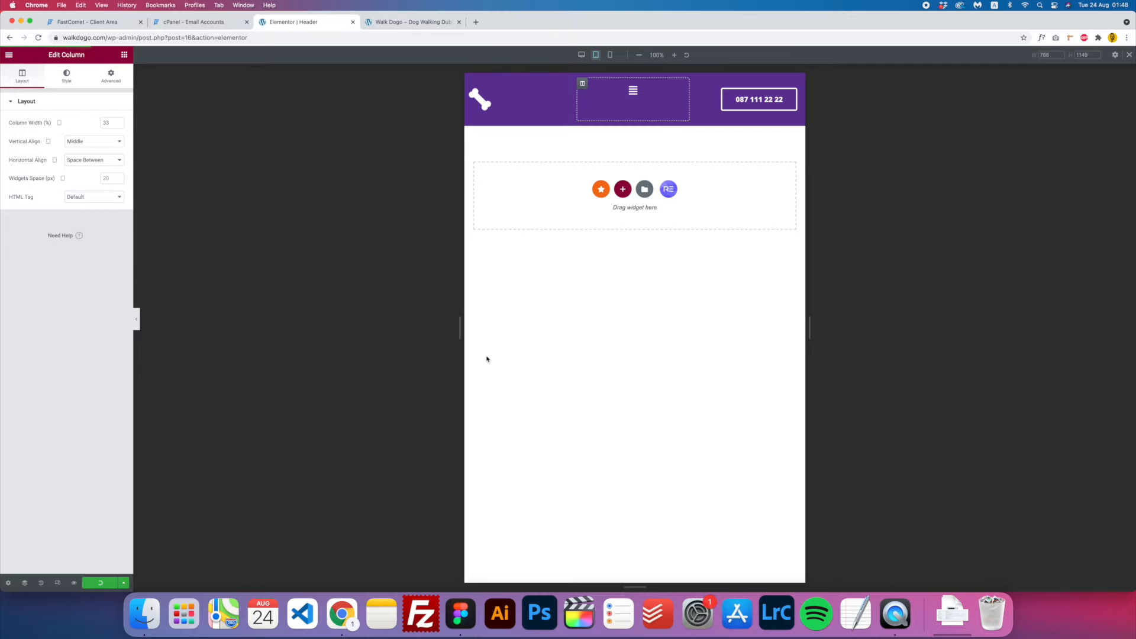
click(610, 55)
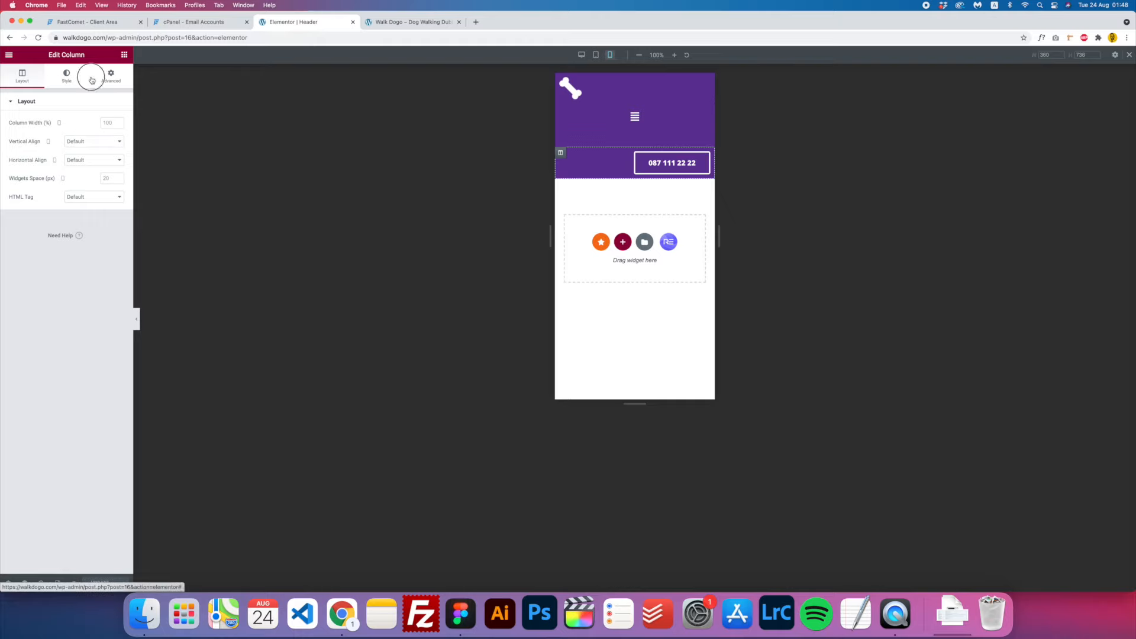
- Hide the phone-number column on mobile with Hide On Mobile
click(111, 77)
click(33, 282)
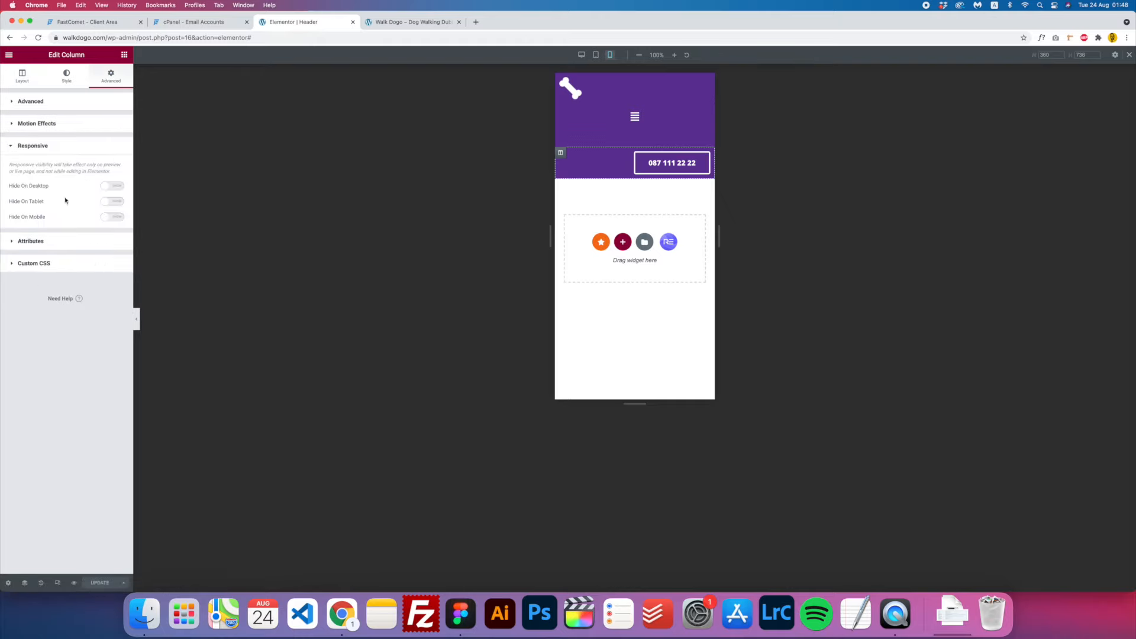
click(111, 218)
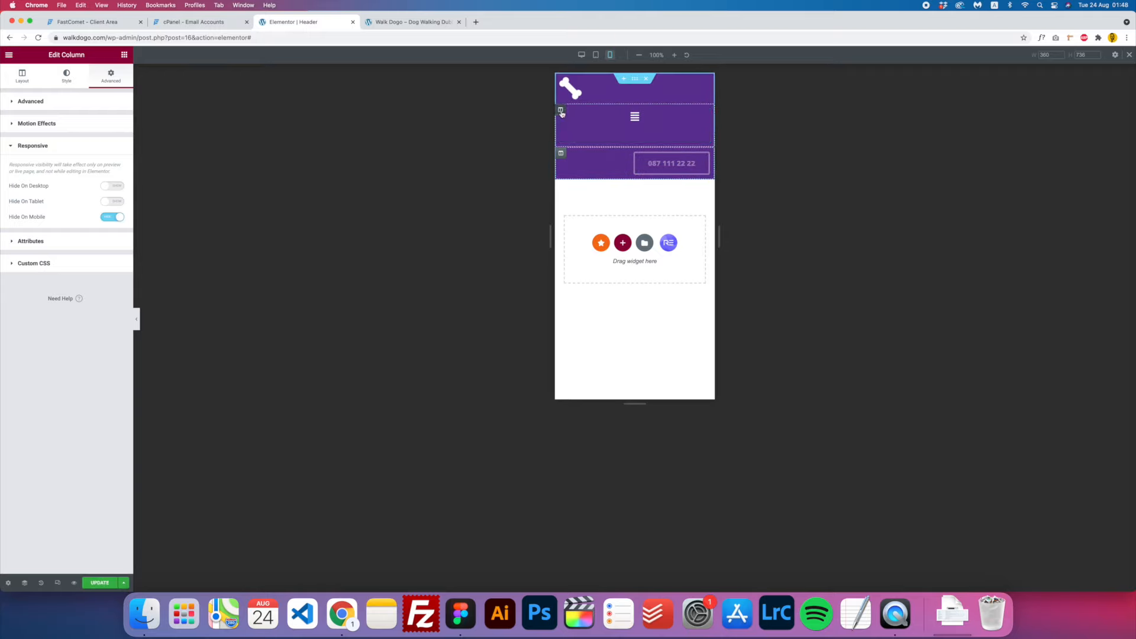
- Set the menu and logo columns to 50% width each on mobile
click(560, 110)
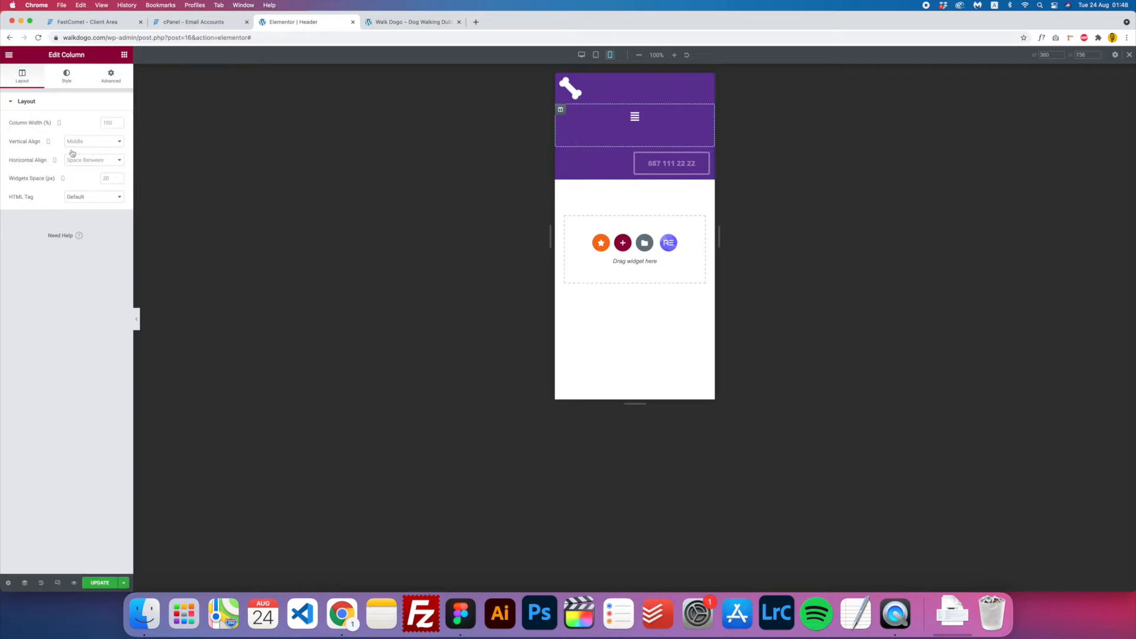
click(107, 122)
text(59)
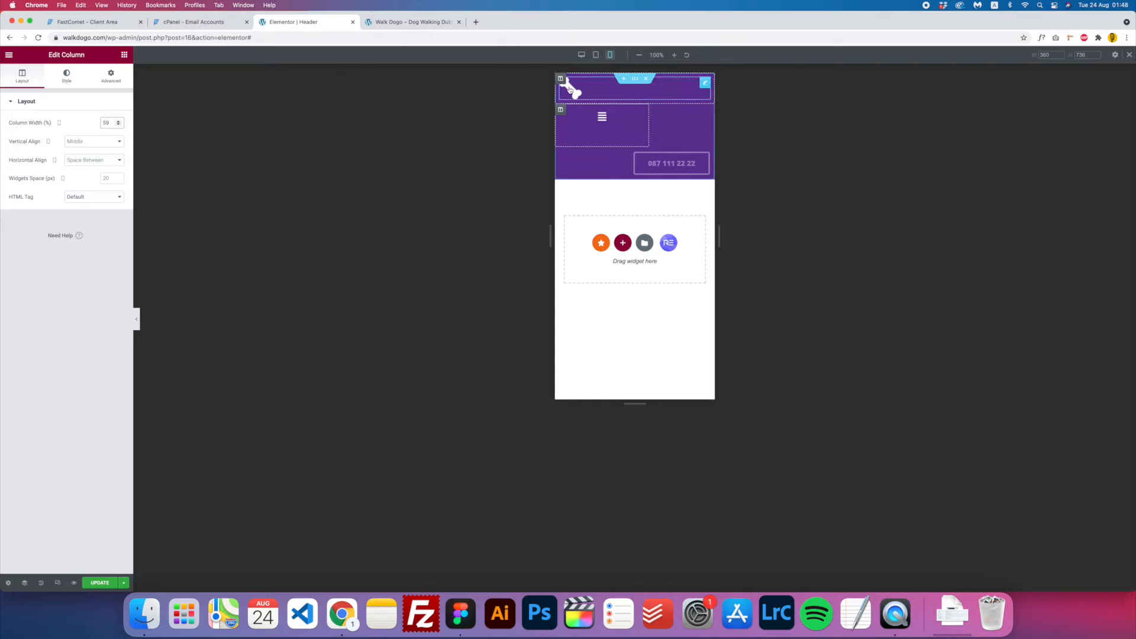
click(562, 80)
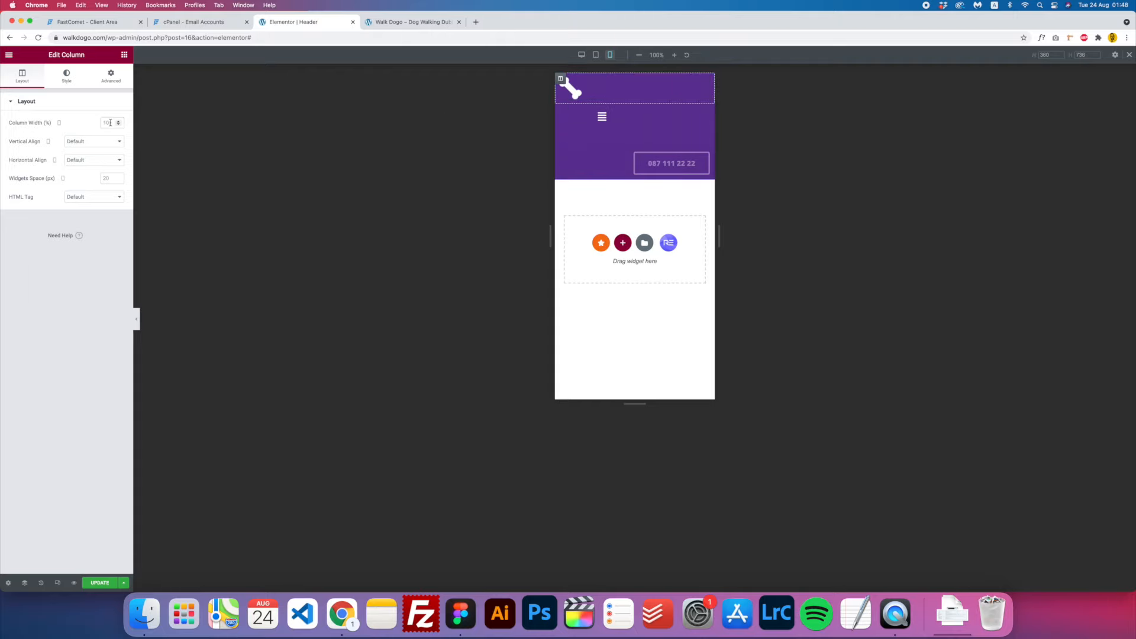
text(59)
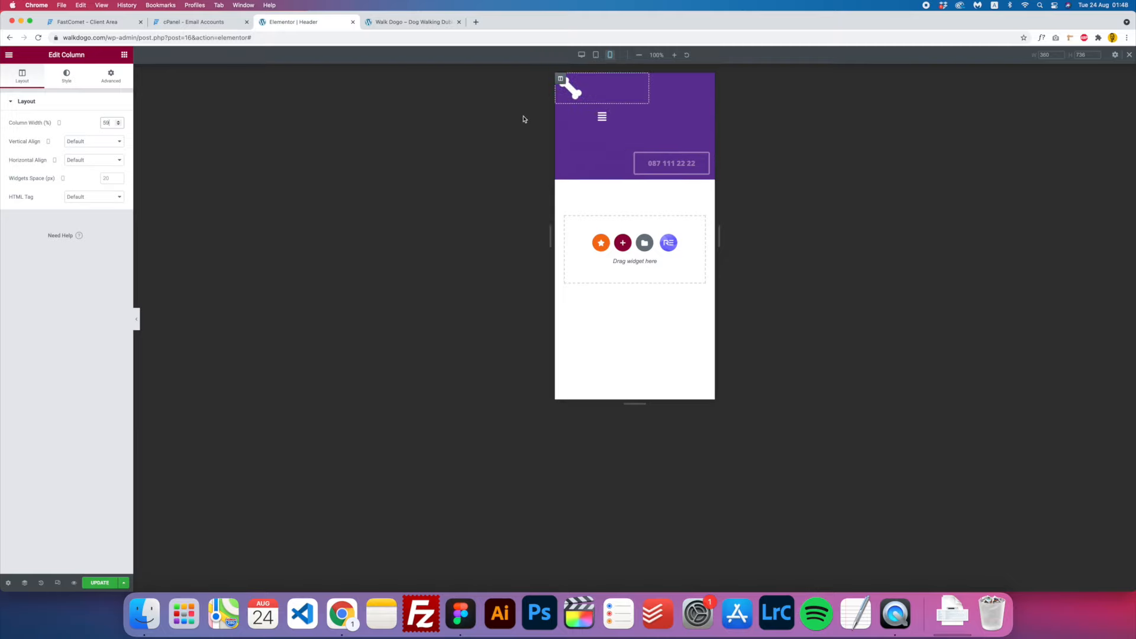
key(BackSpace)
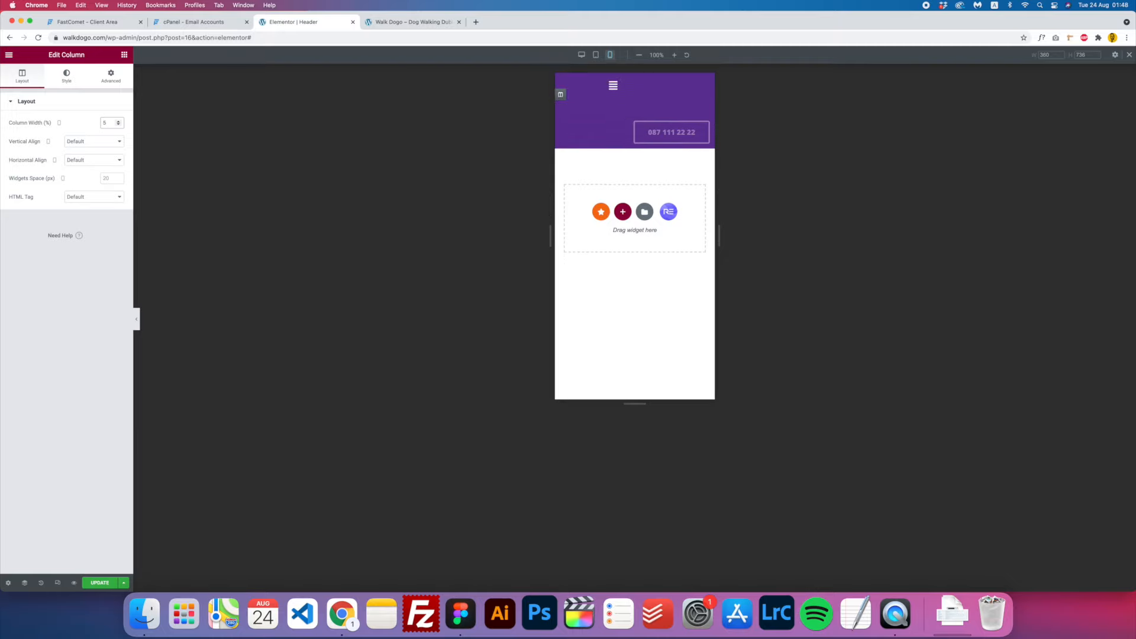
text(0)
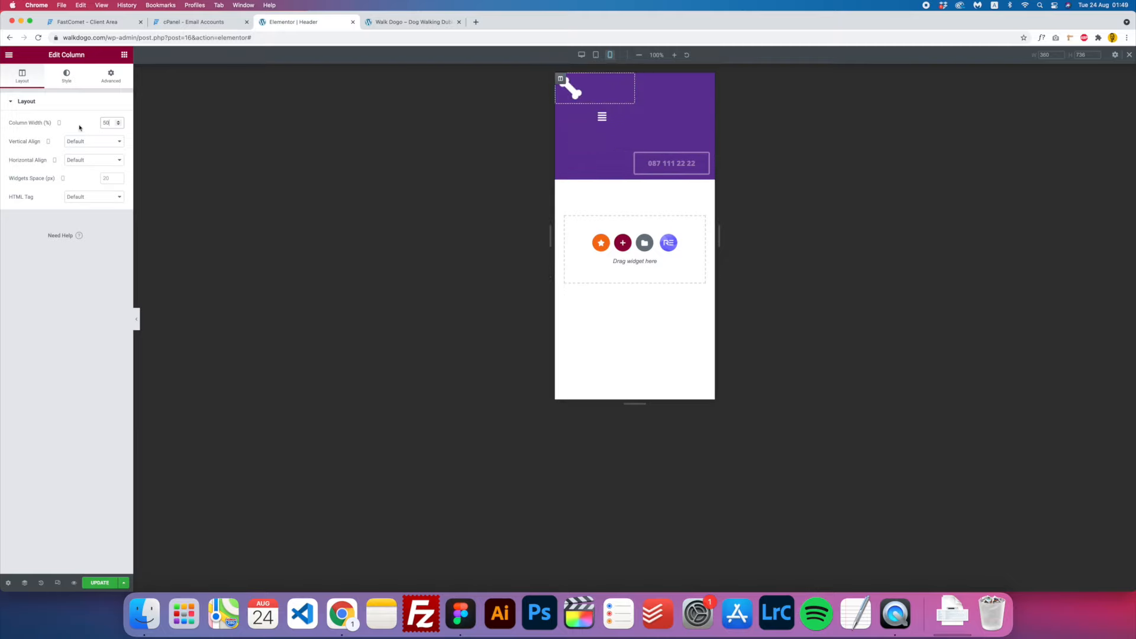
click(560, 109)
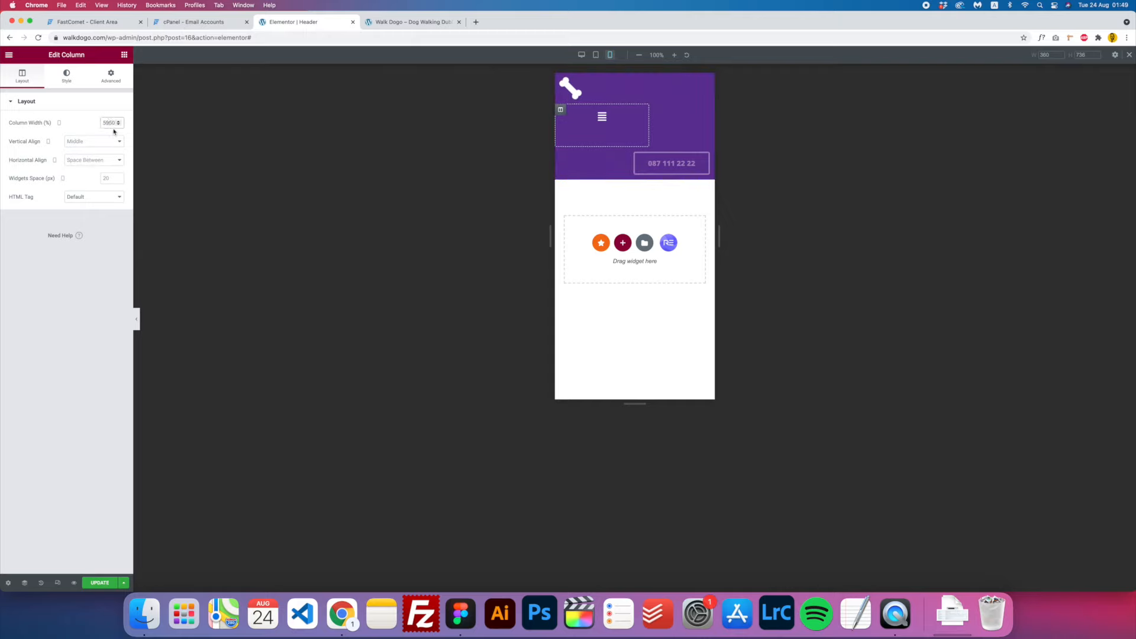
key(BackSpace)
key(BackSpace)
key(BackSpace)
key(BackSpace)
text(50)
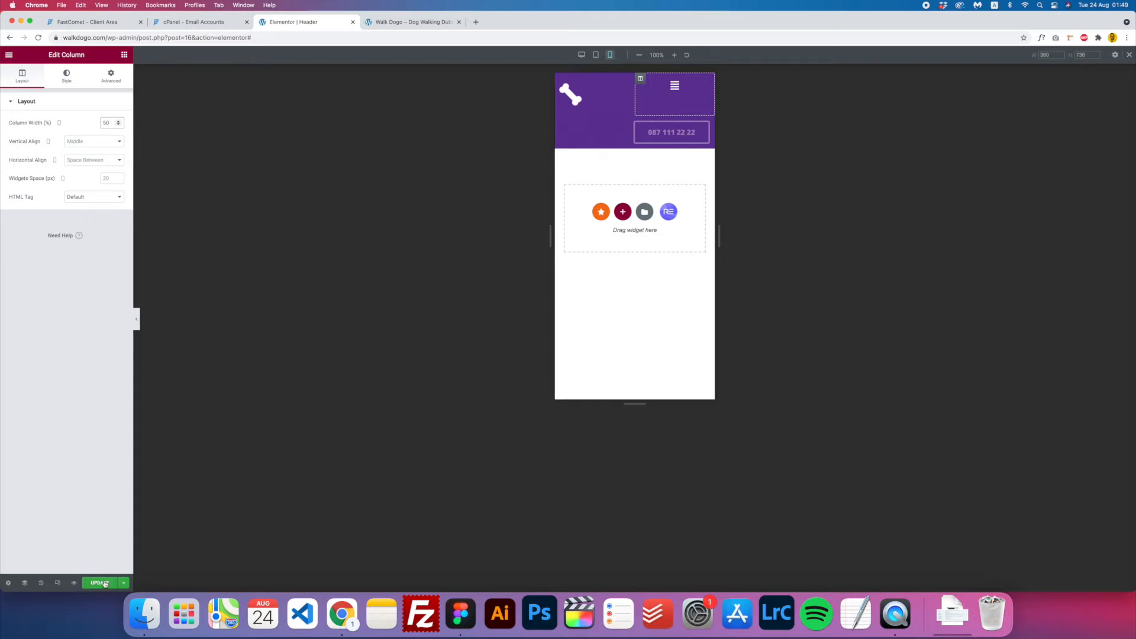
- Reload the live Walk Dogo site and scroll through the iPad preview
click(395, 22)
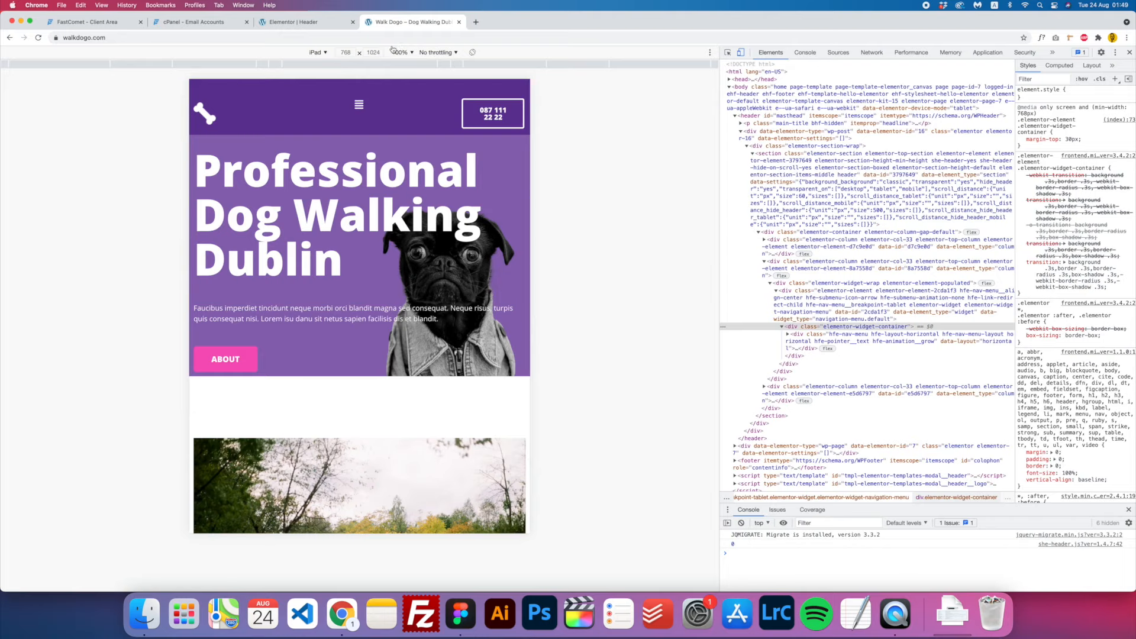
key(super+r)
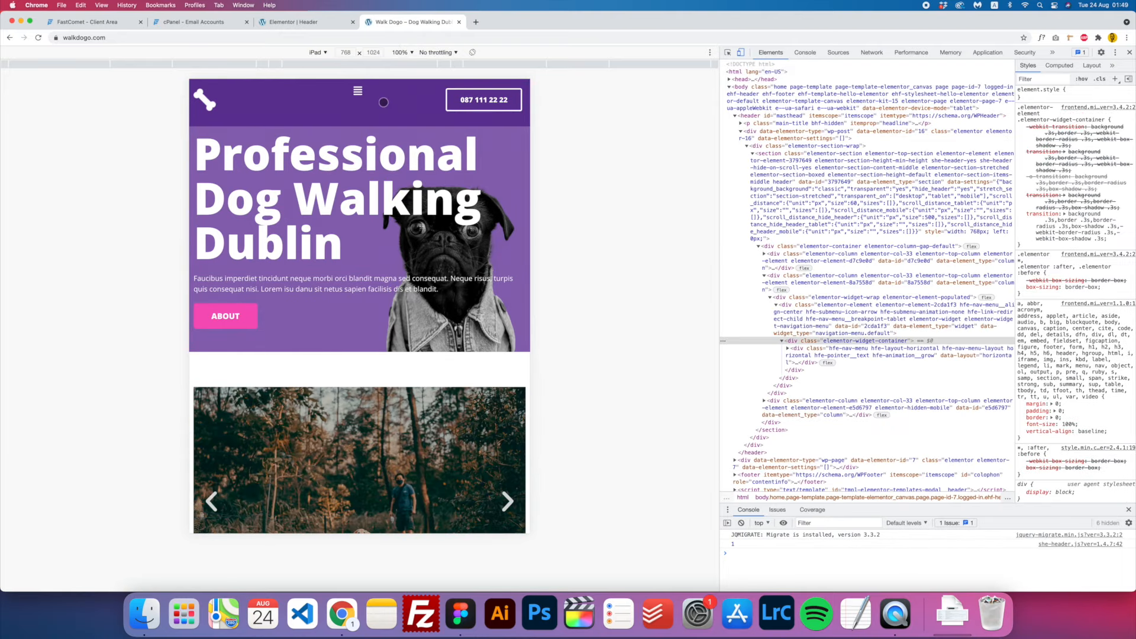
scroll(373, 210, down, 10)
scroll(468, 138, up, 3)
scroll(468, 138, up, 8)
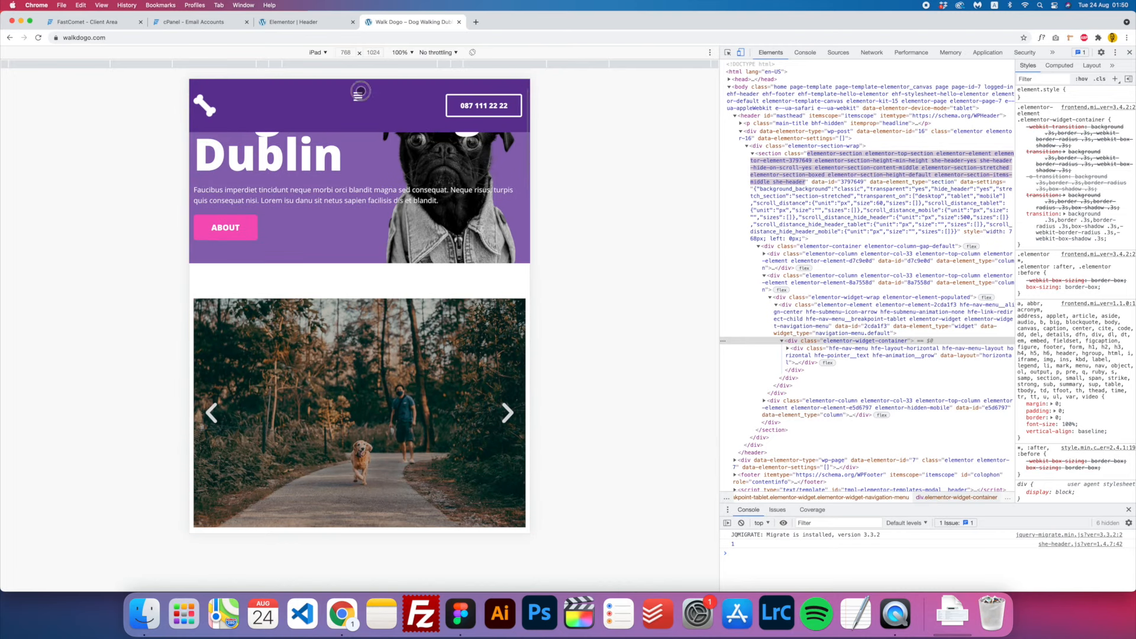
- Use the hamburger menu to jump to the About us section, then to Contact
click(359, 96)
click(359, 100)
click(358, 102)
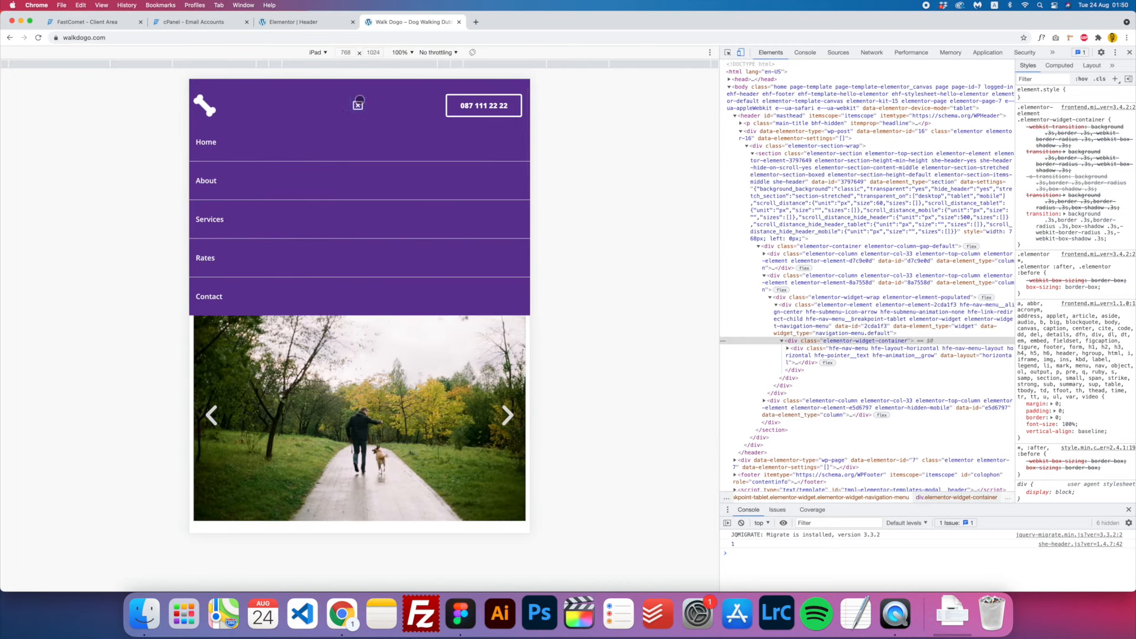
click(215, 184)
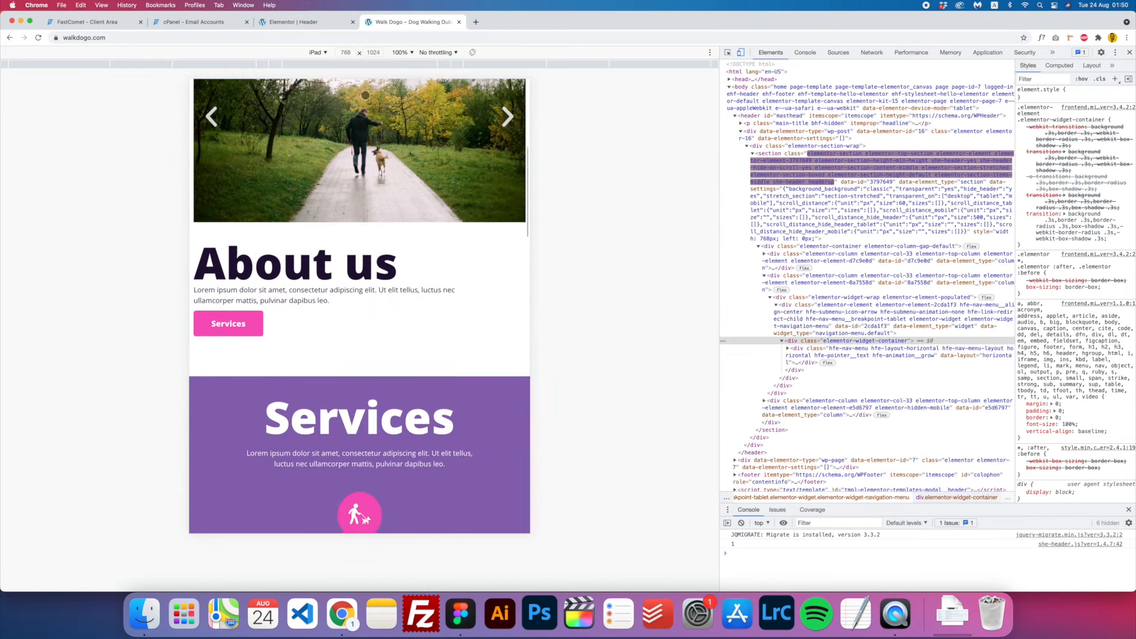
scroll(369, 133, up, 5)
click(358, 100)
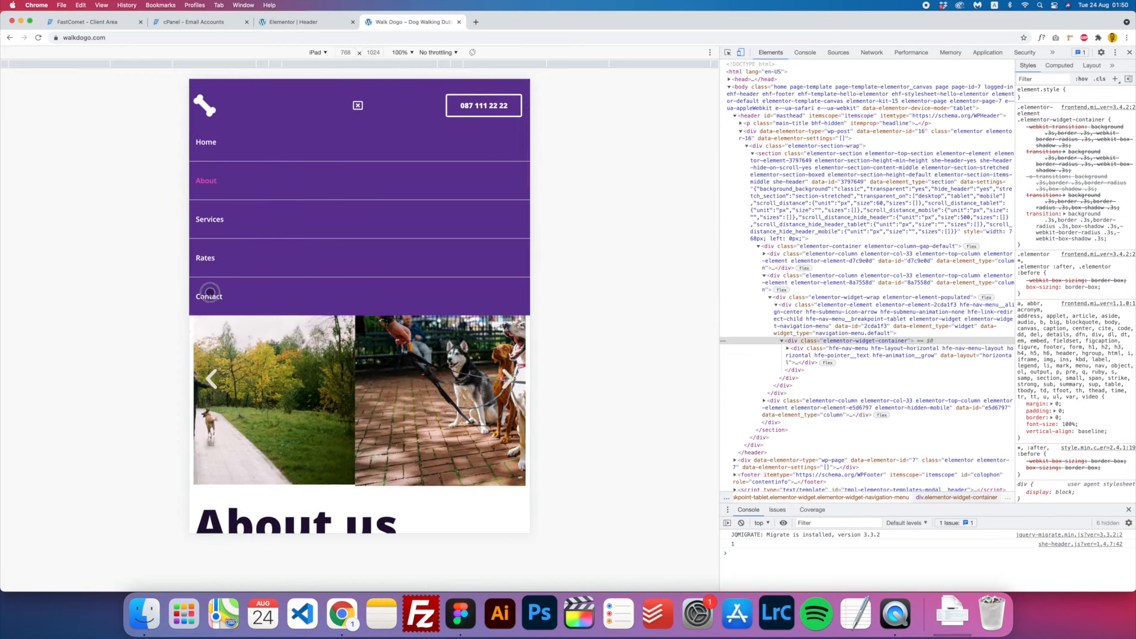
click(211, 295)
scroll(416, 254, up, 15)
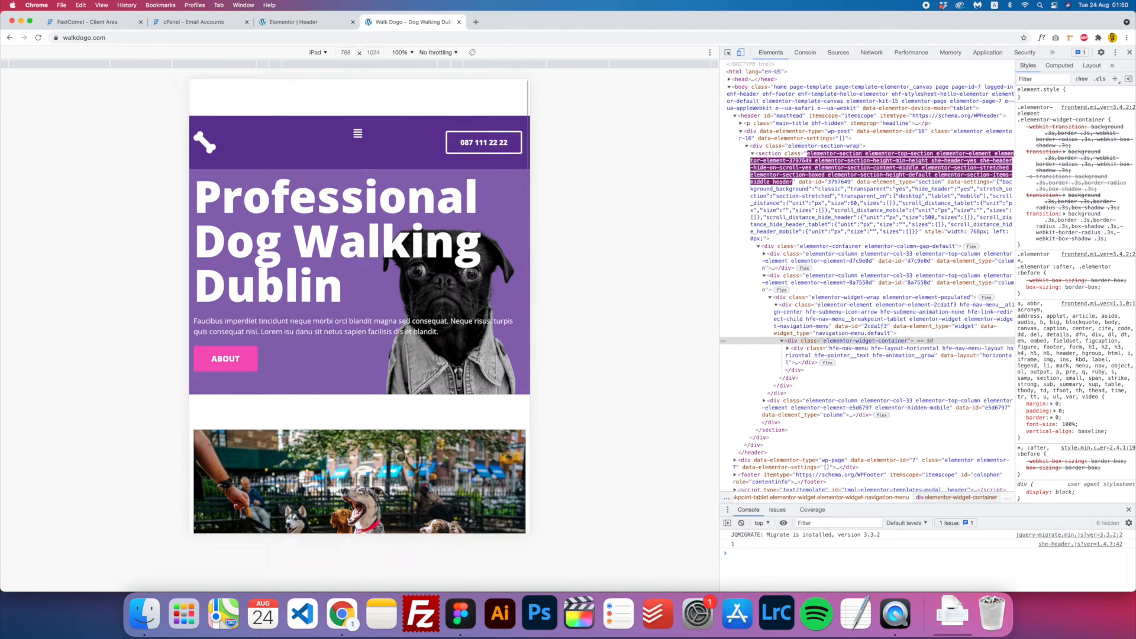